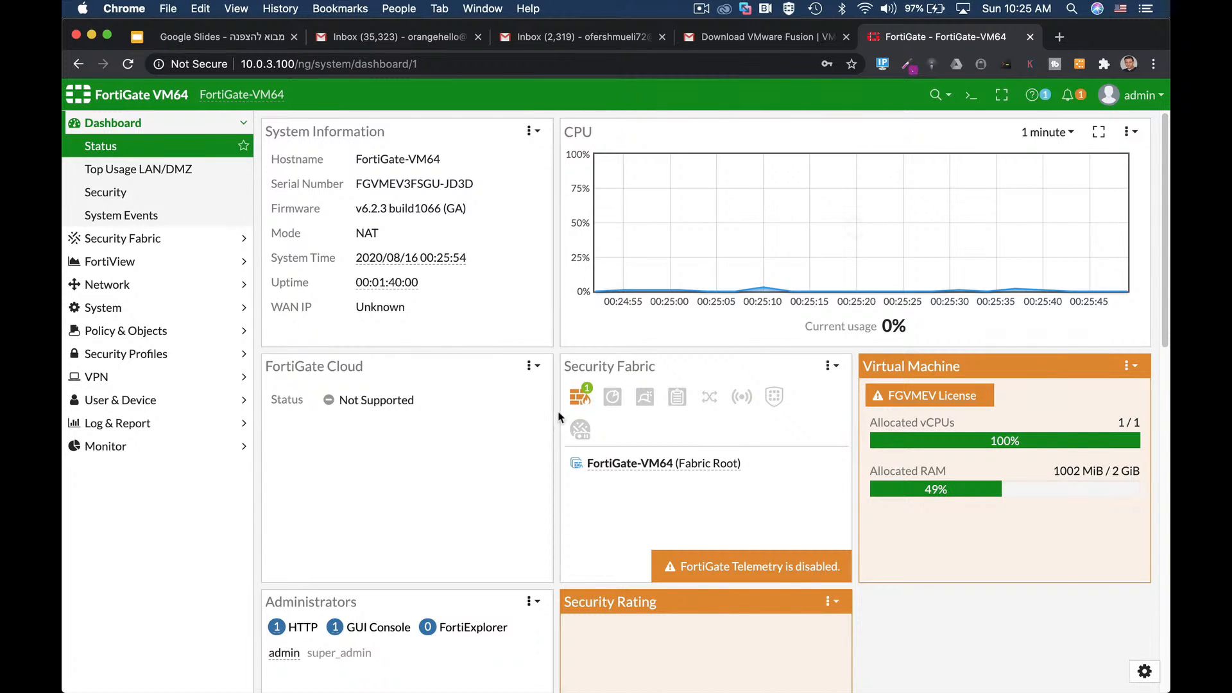
Step: Browse the admin account menu, then go to System > Administrators
mouse_move(613, 398)
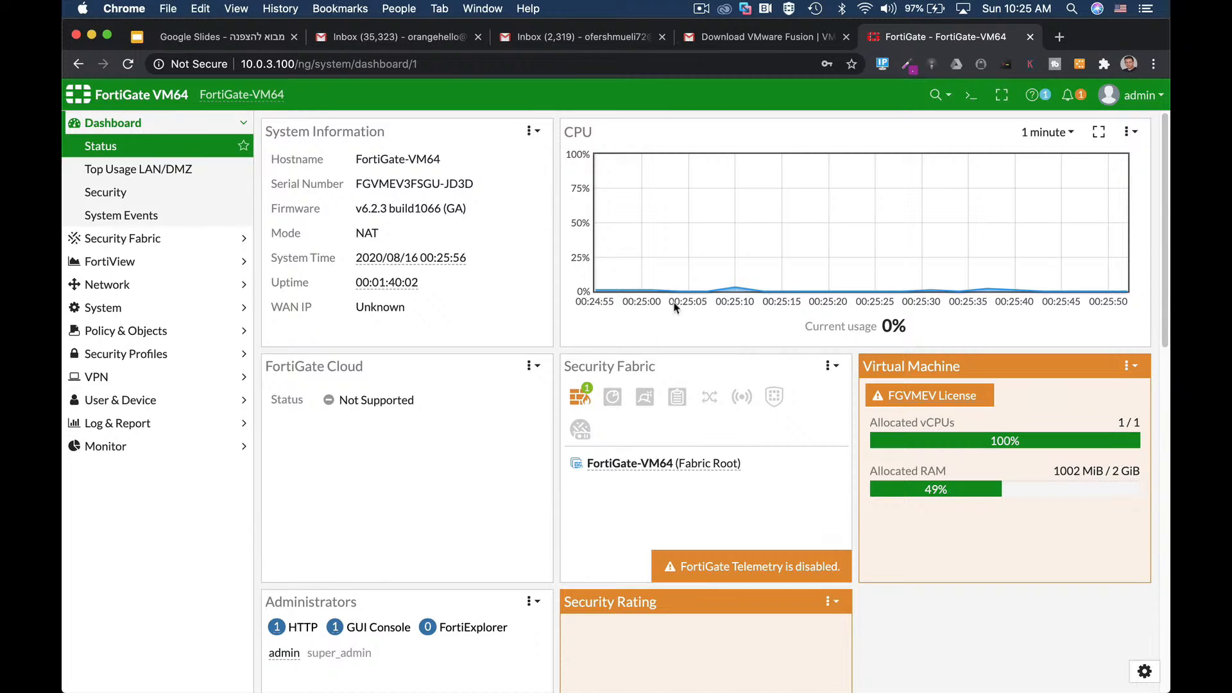
left_click(1130, 95)
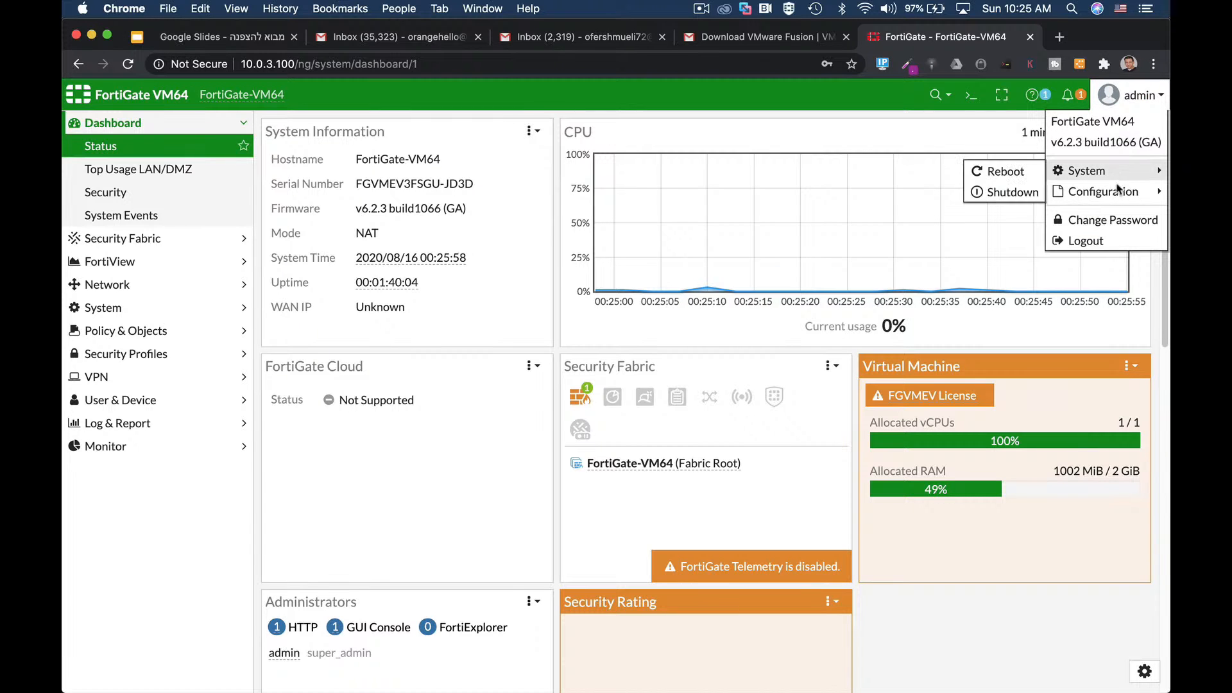
mouse_move(1118, 197)
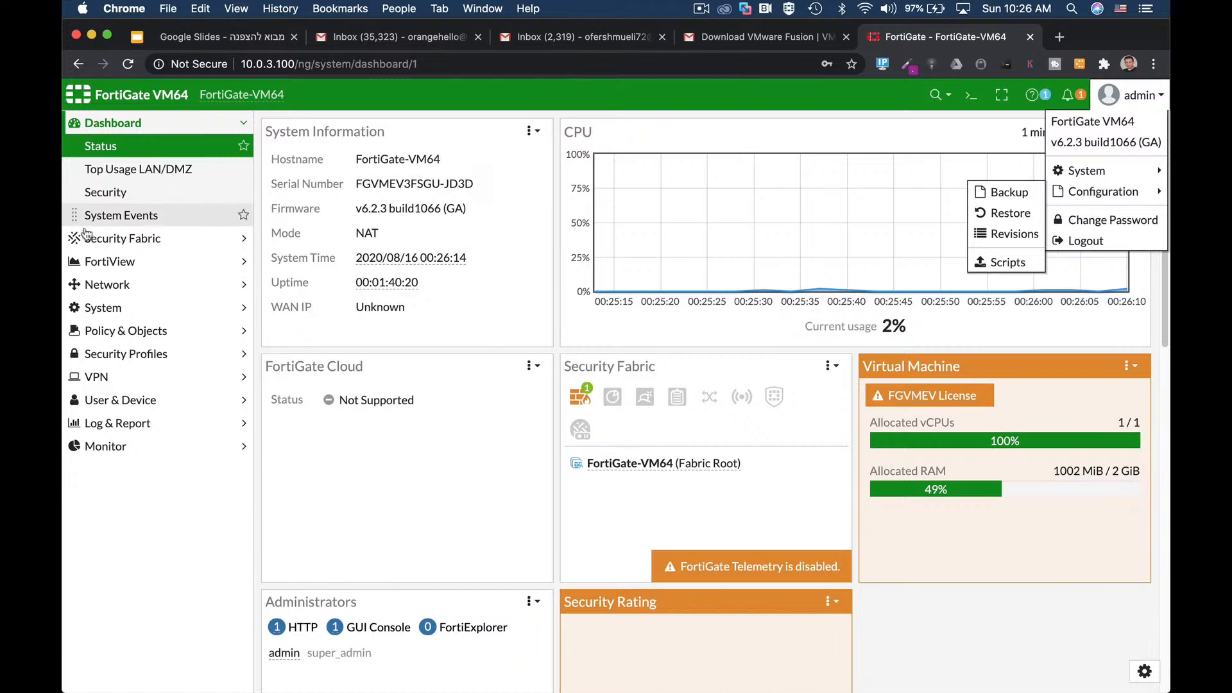
left_click(95, 311)
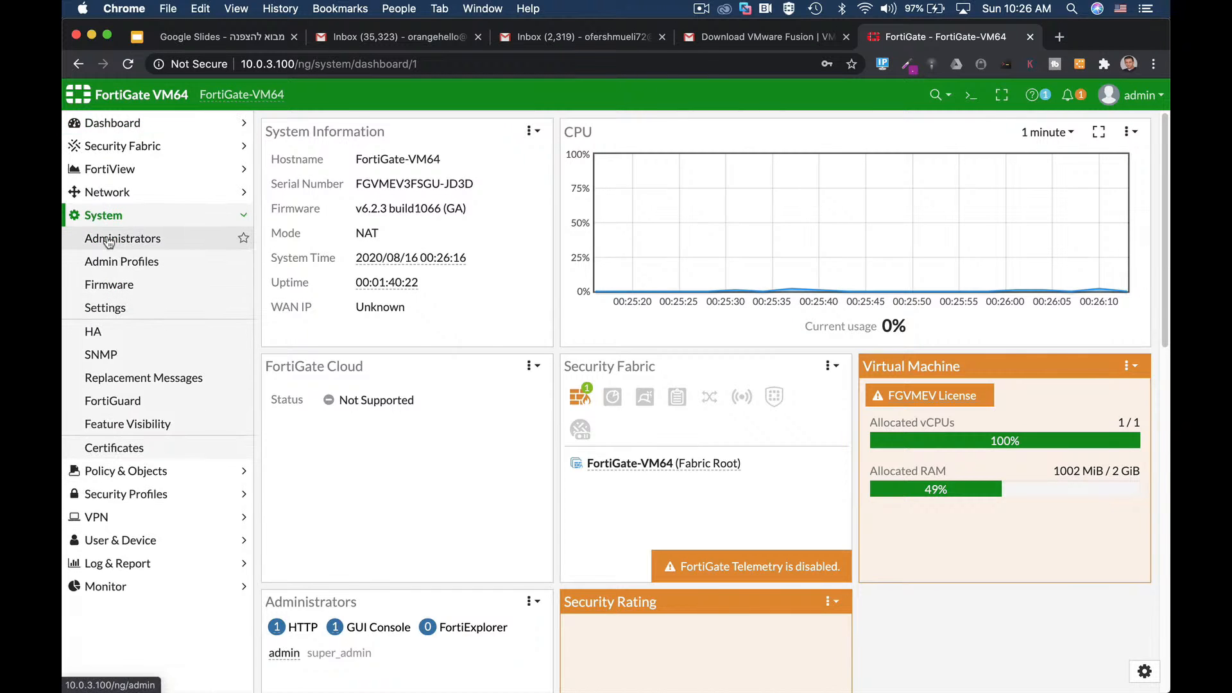
left_click(108, 242)
Step: Edit the admin account to turn on two-factor authentication and restrict login to trusted hosts
left_click(286, 213)
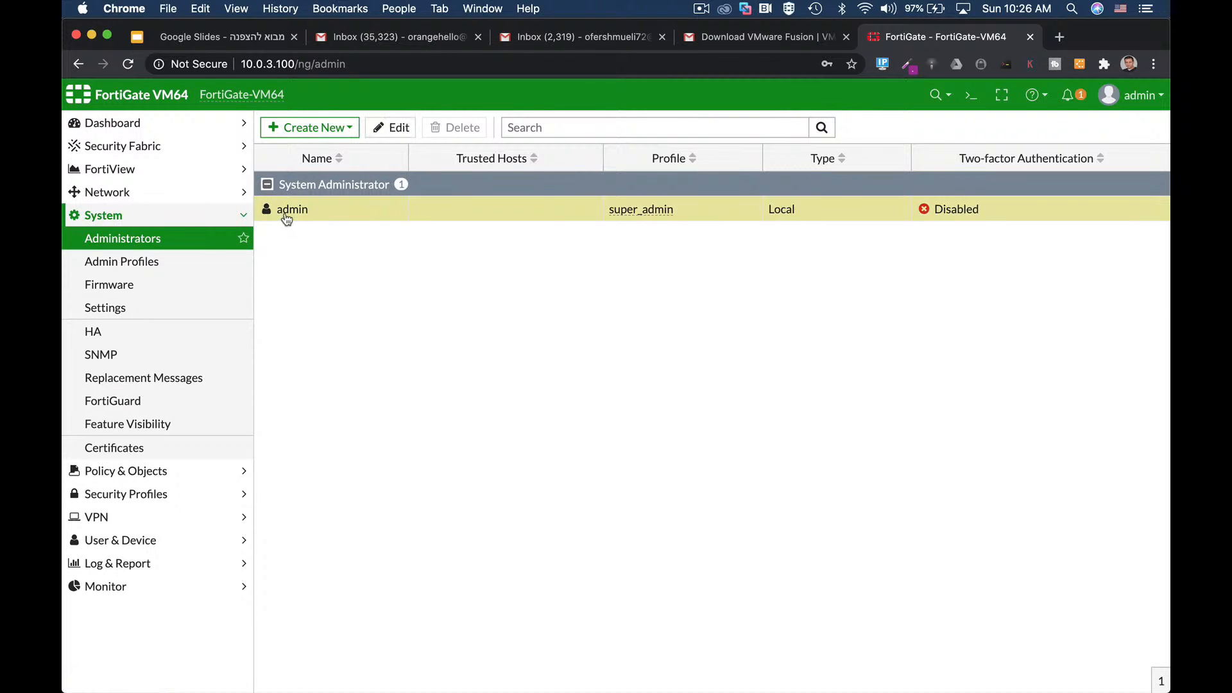
left_click(403, 130)
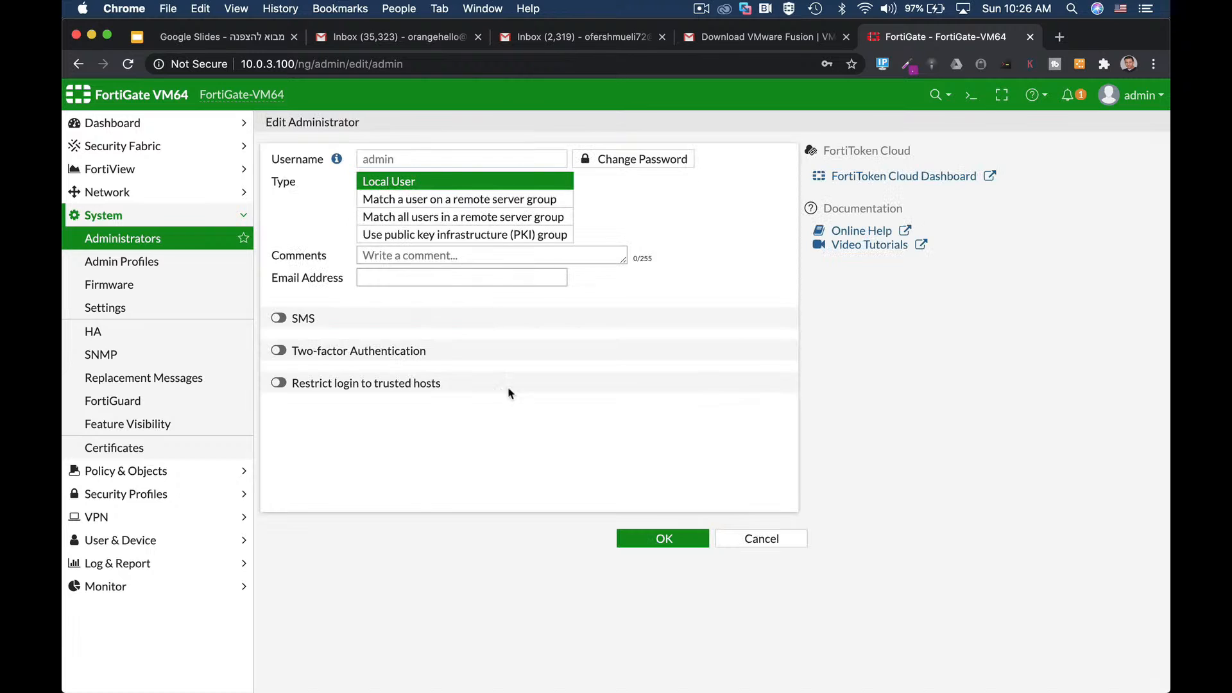
left_click(352, 357)
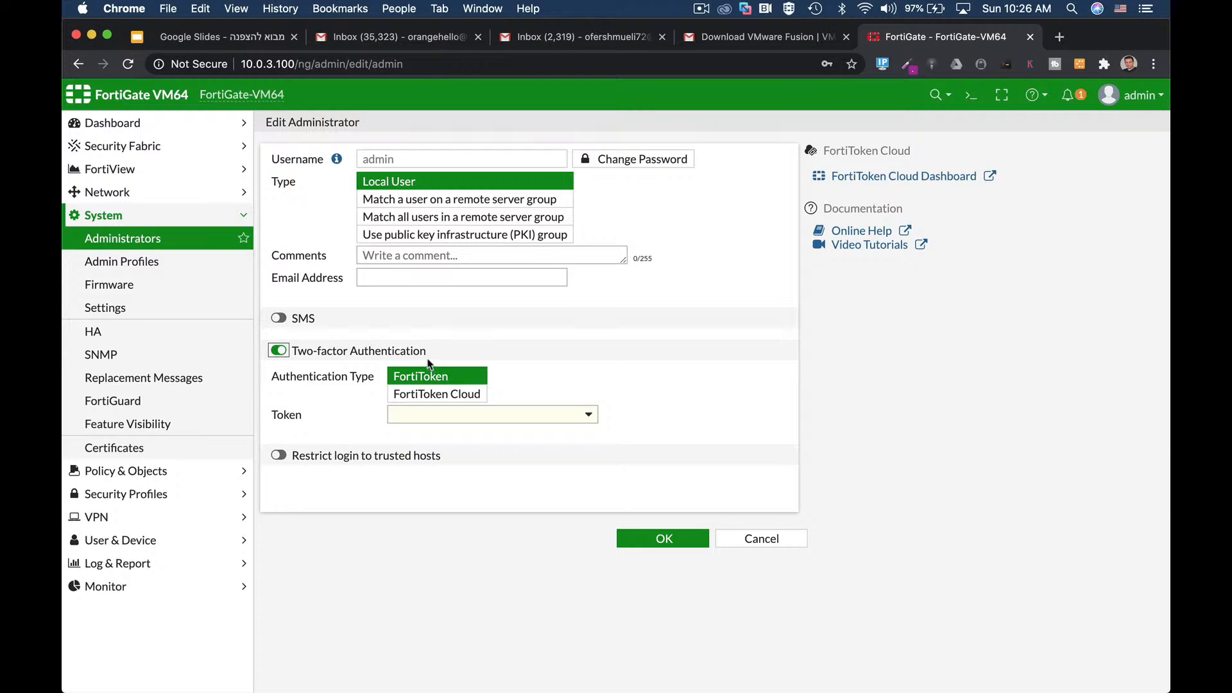
left_click_drag(322, 467, 320, 457)
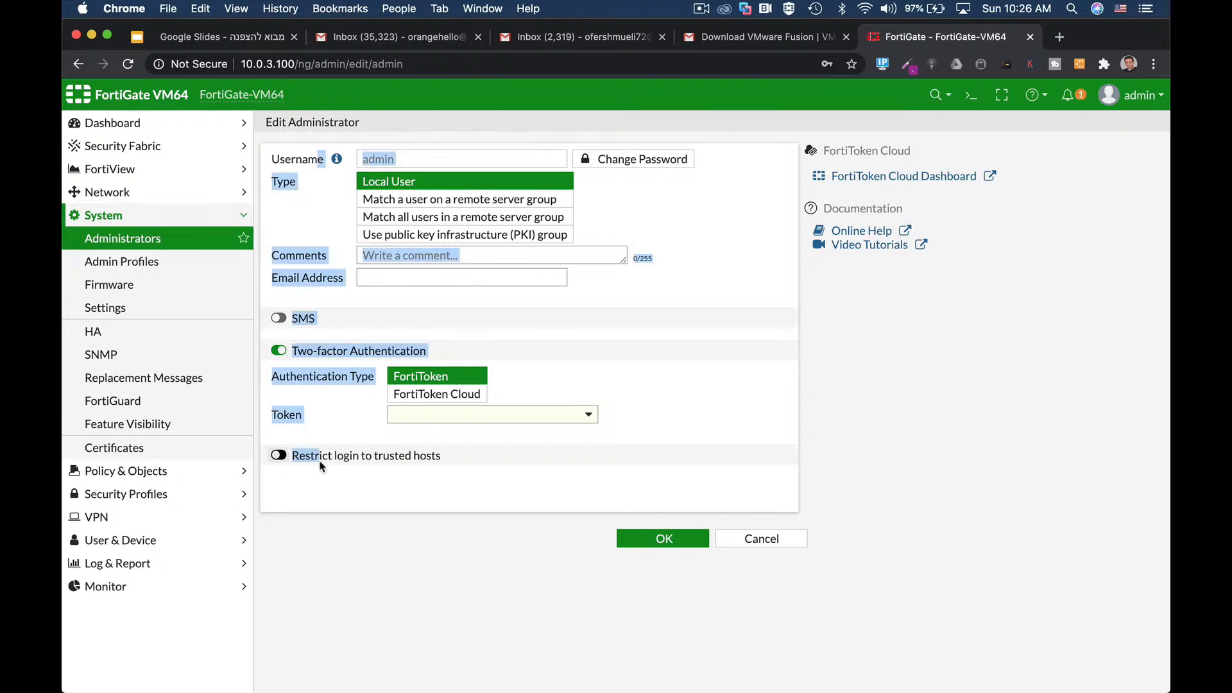
left_click(278, 455)
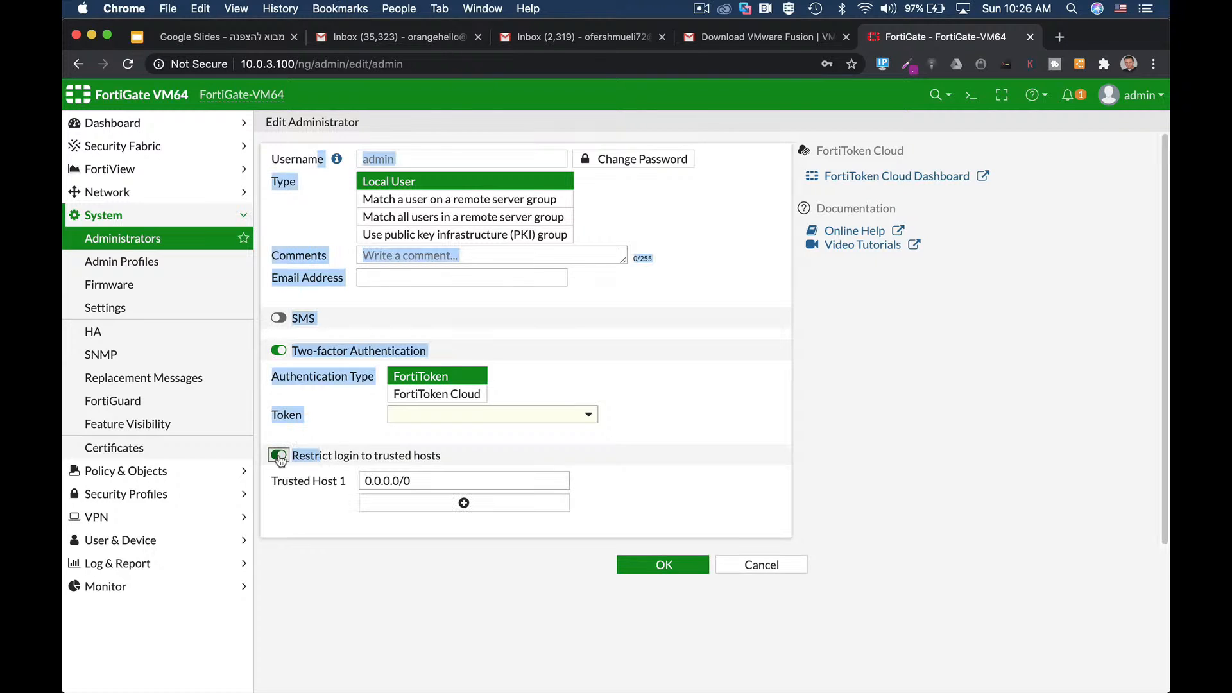
left_click(630, 466)
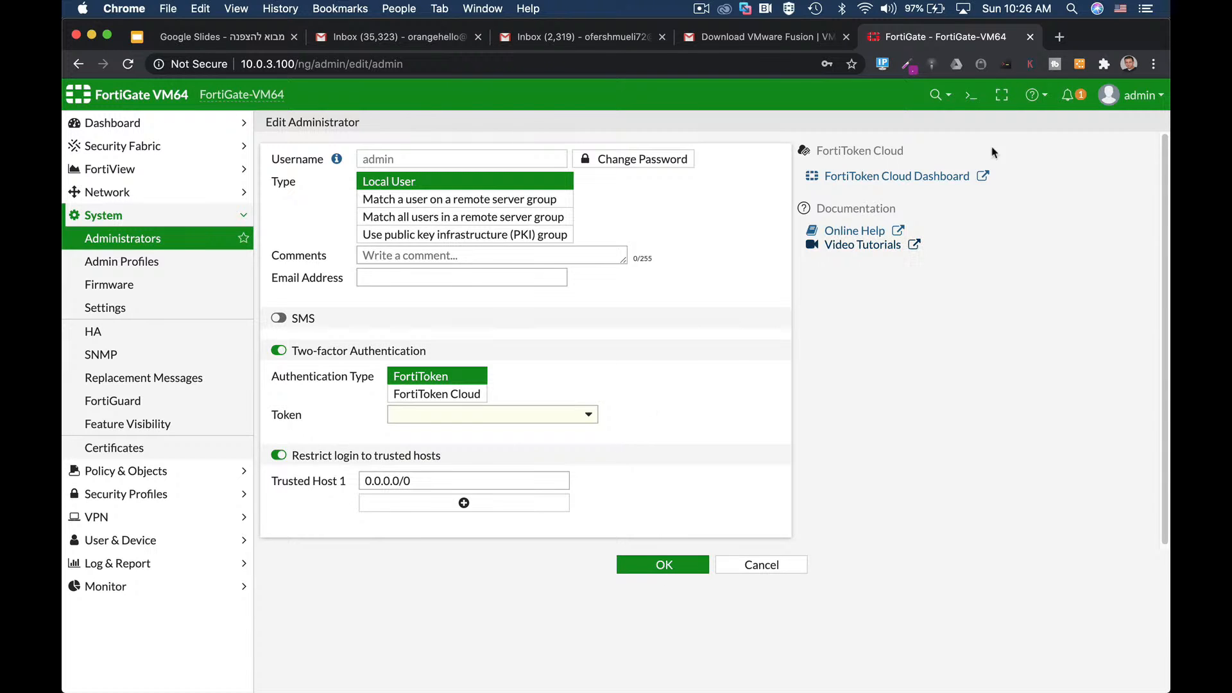
left_click(971, 94)
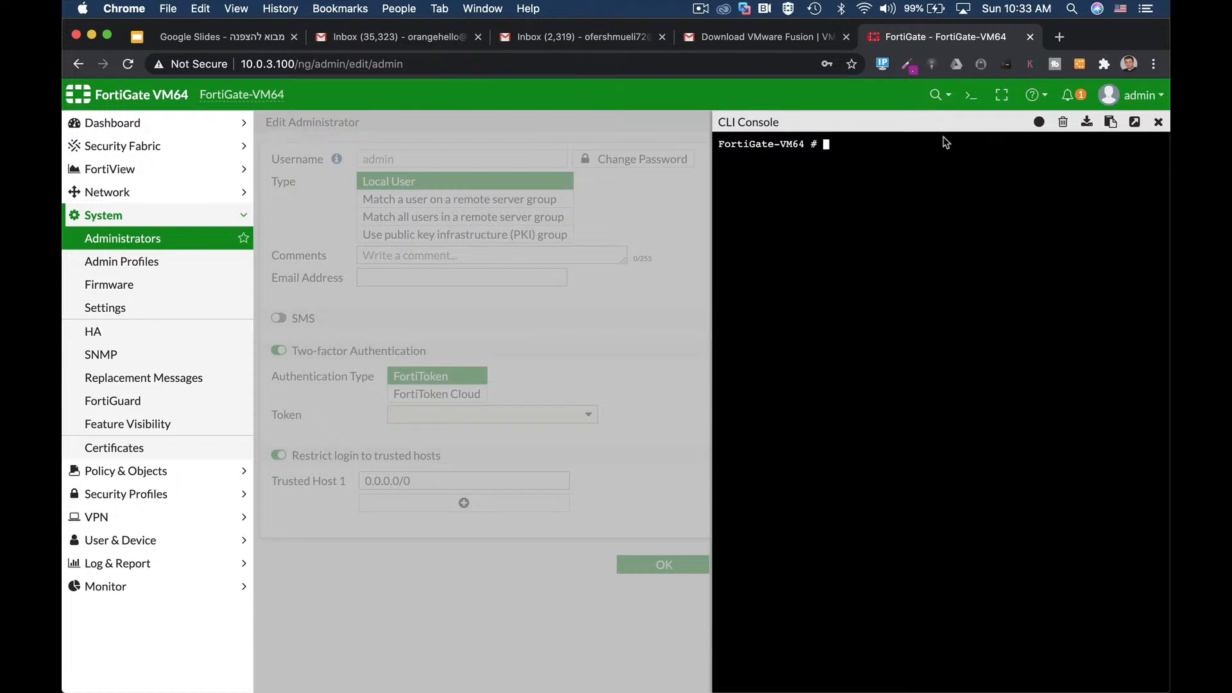
type("config sy")
key("Tab")
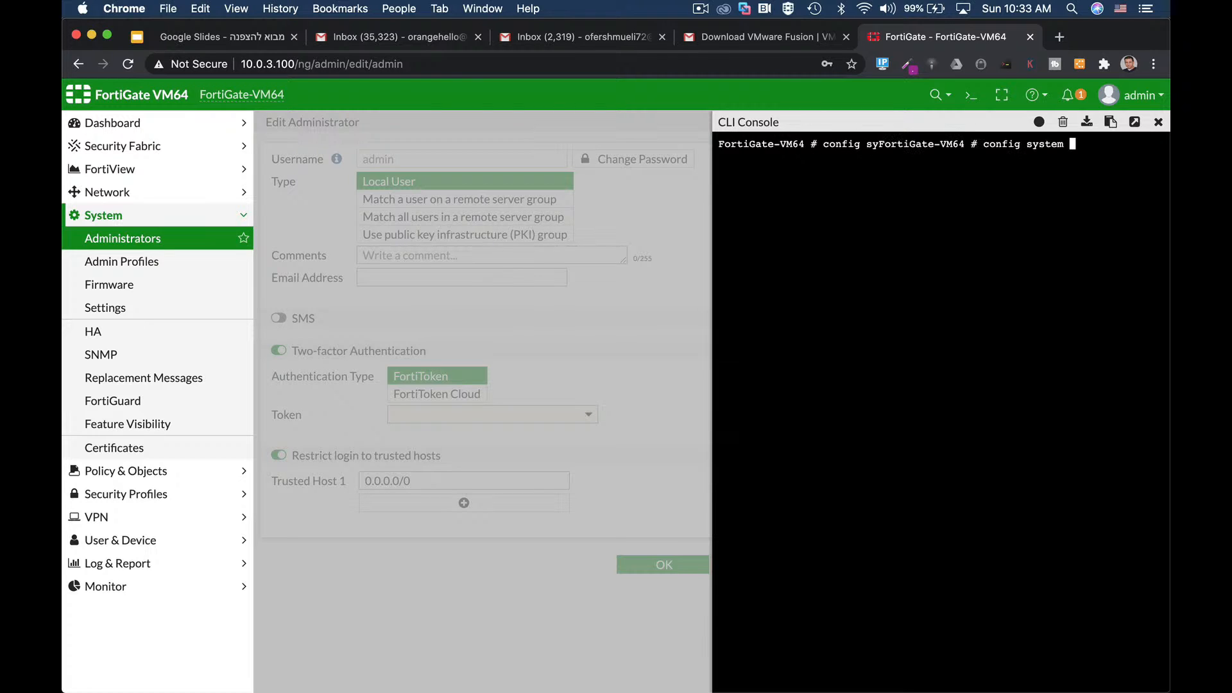
type("admin")
key("Return")
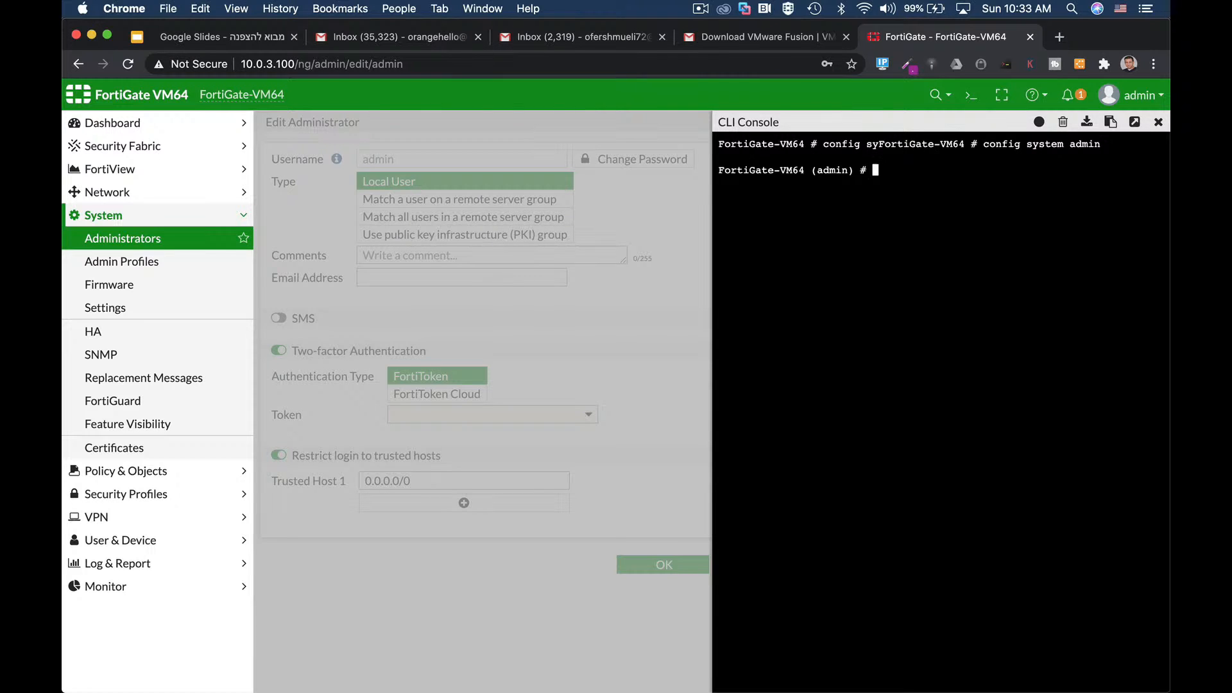
type("edit admin")
key("Return")
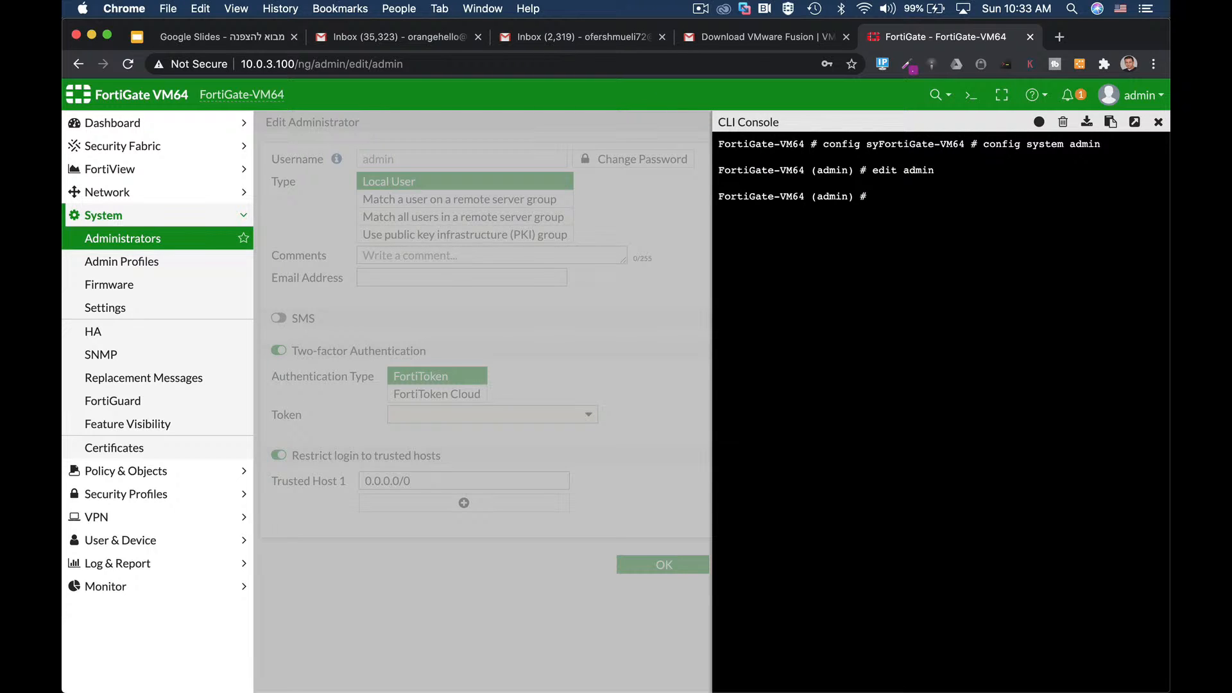
type("show full-configuration")
key("Return")
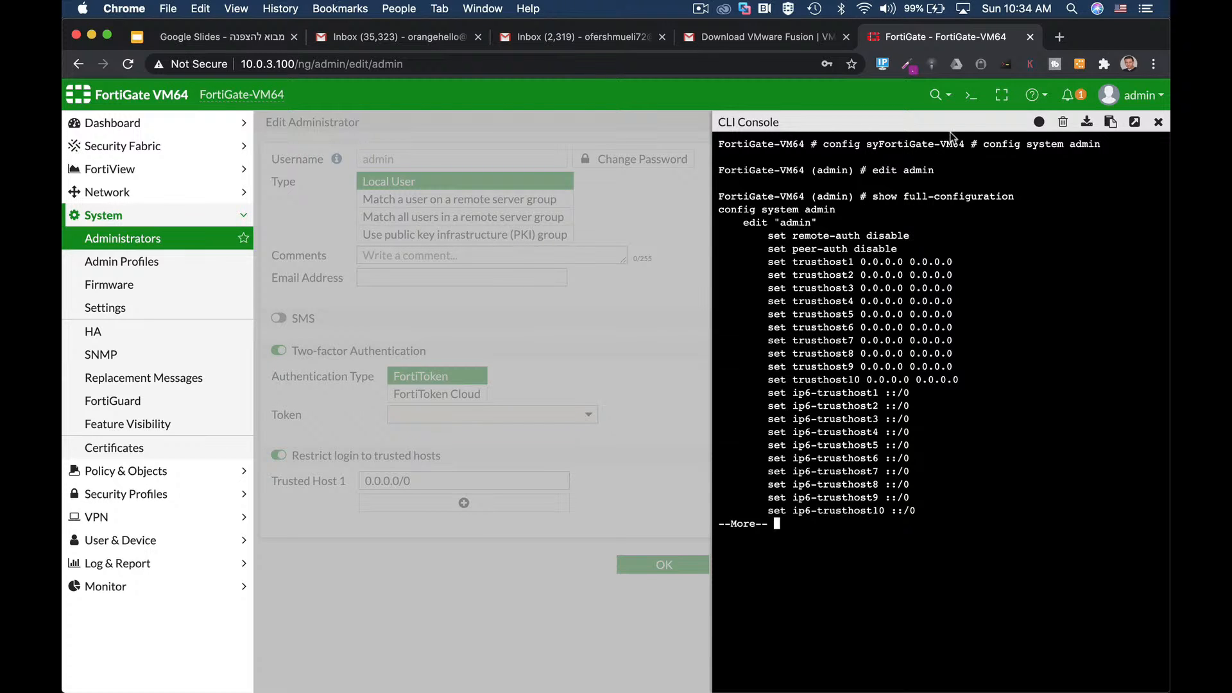
left_click(1166, 131)
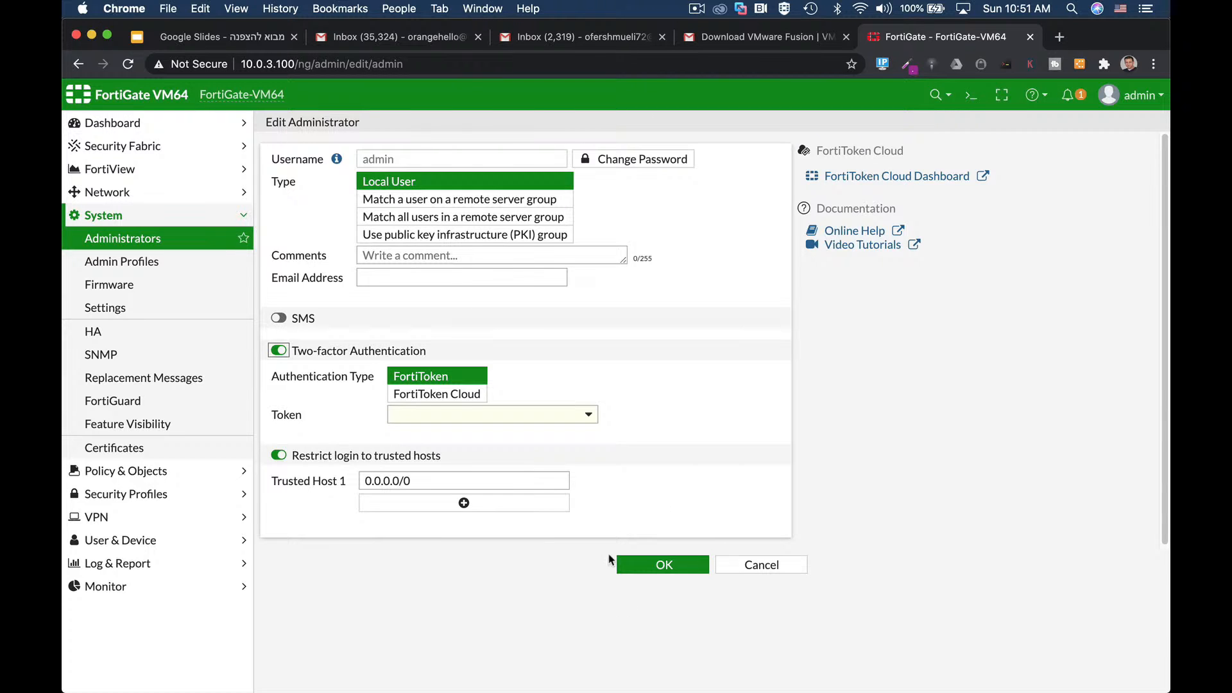
Step: Open Network > Interfaces to list port1 through port10
left_click(131, 194)
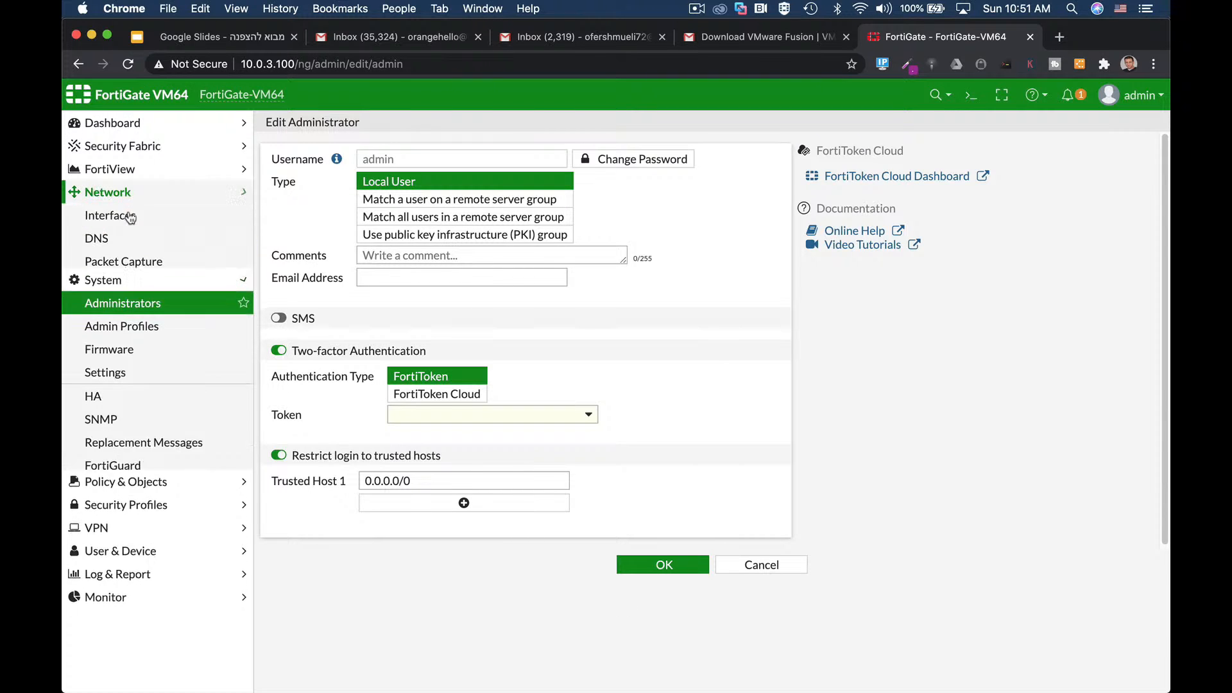
left_click(125, 219)
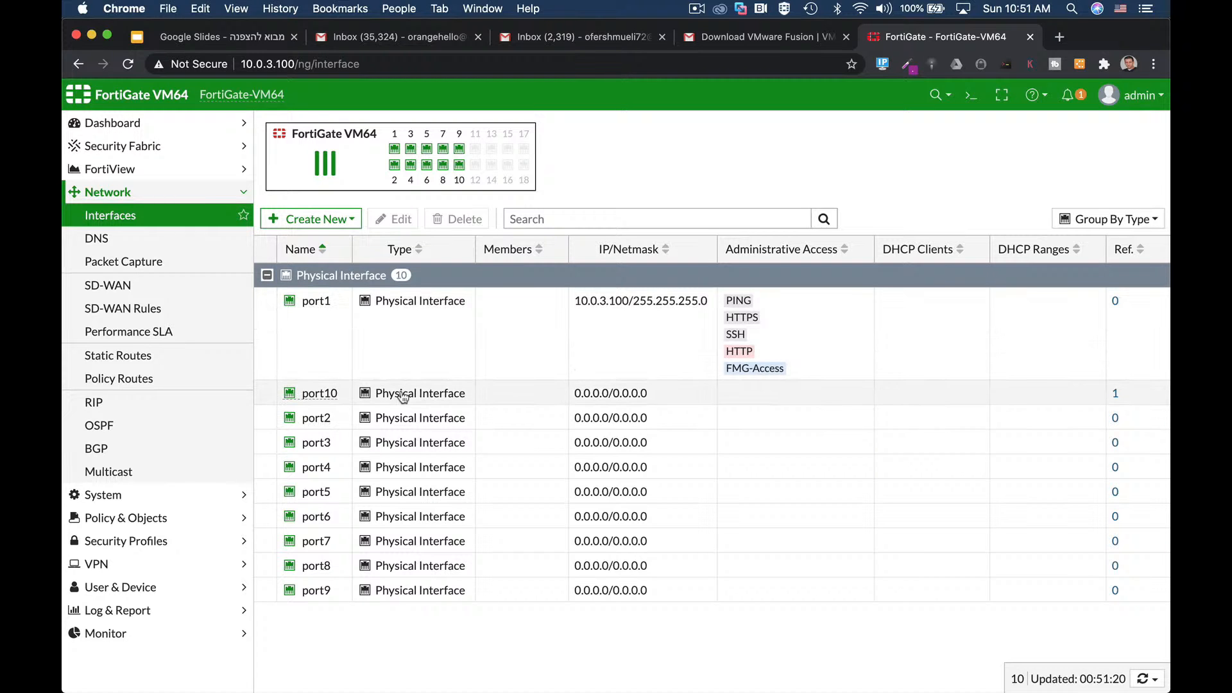
Step: Edit port10, giving it the alias LAN and the LAN role
left_click(399, 394)
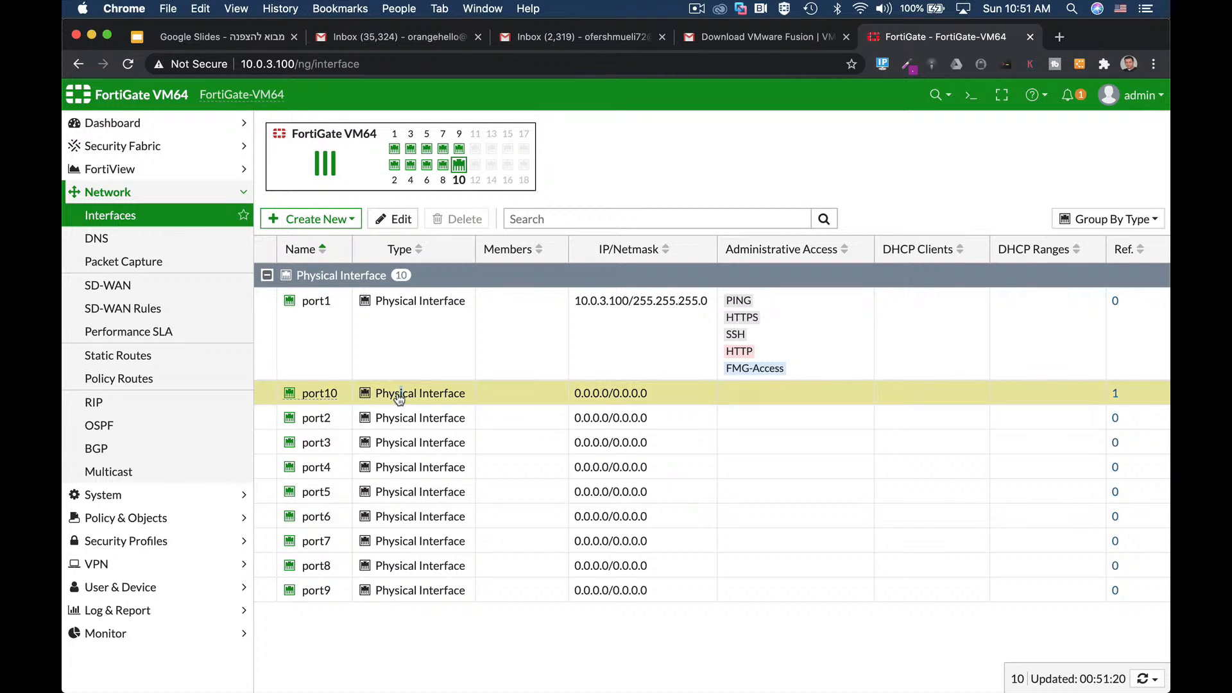
left_click(398, 220)
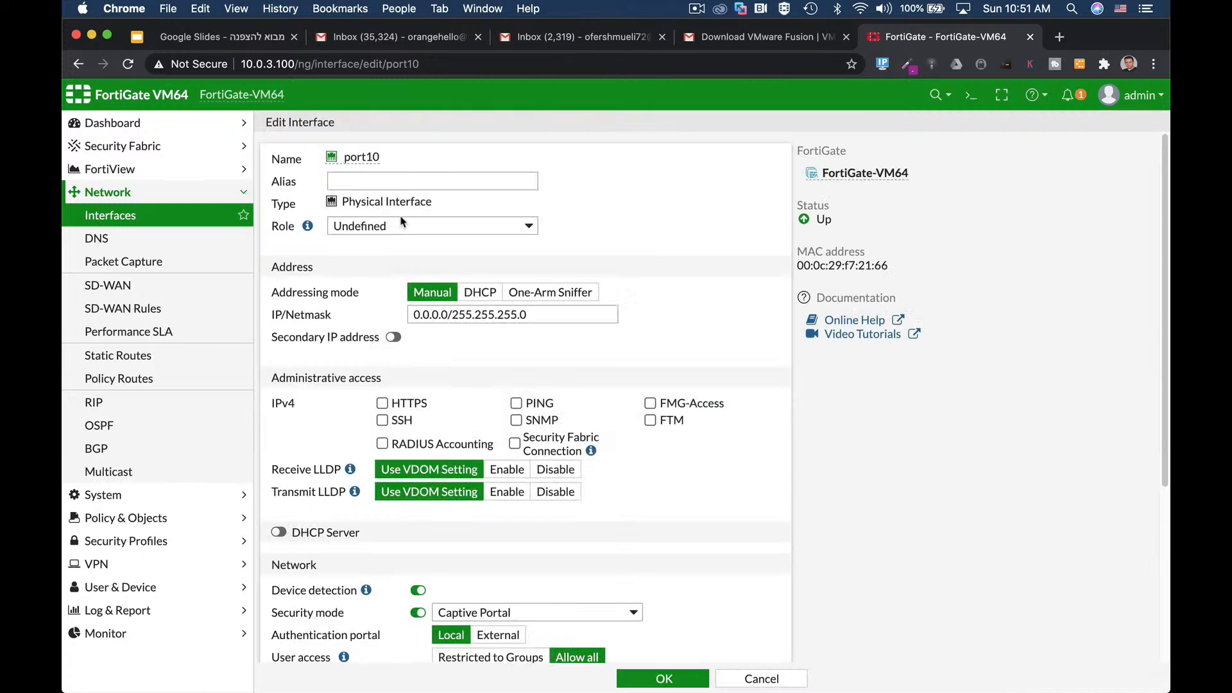
left_click(368, 175)
type("LAN")
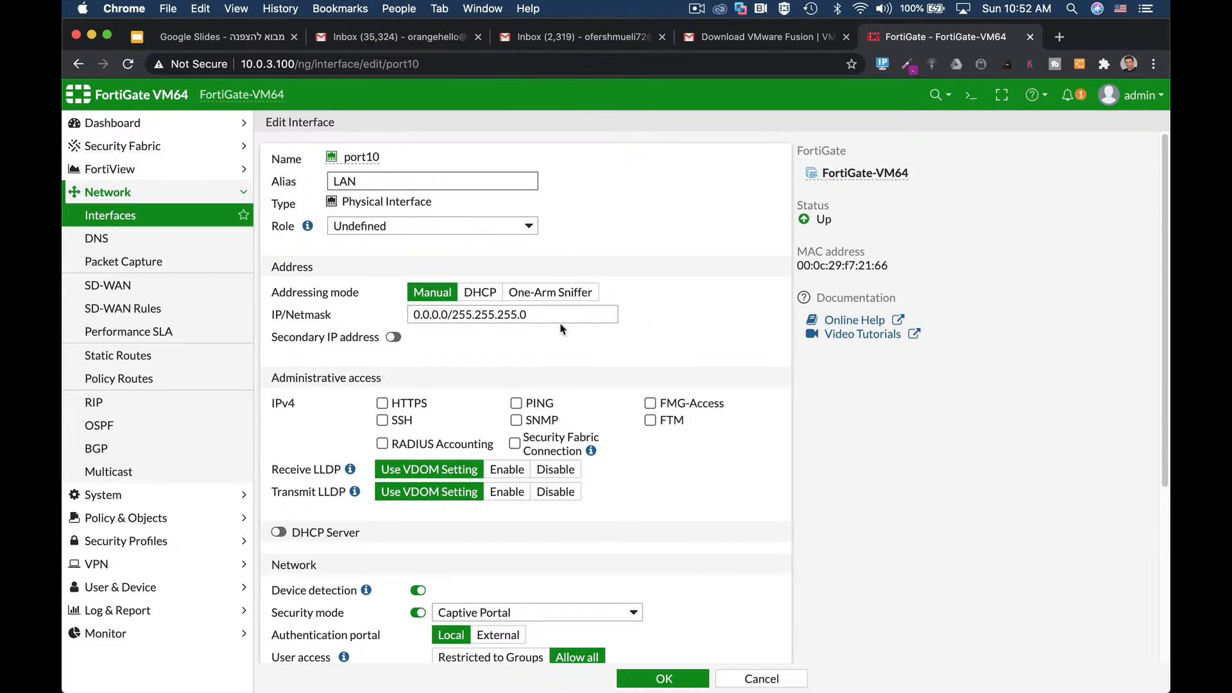
left_click(386, 233)
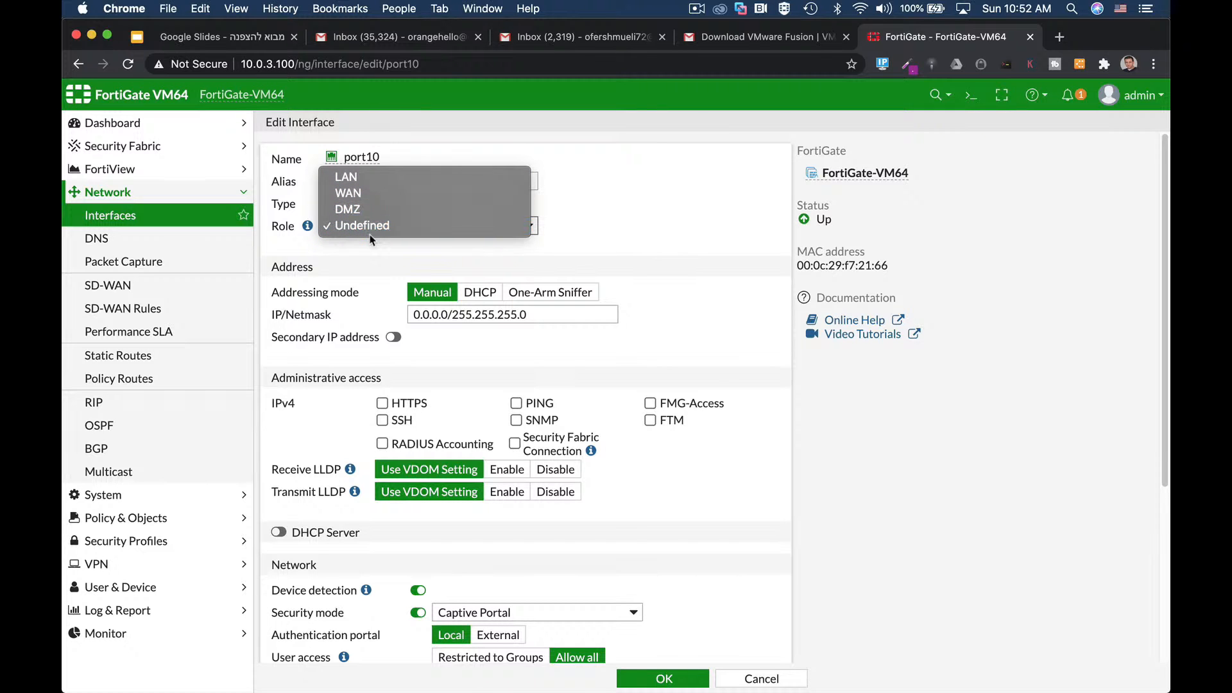
left_click(363, 178)
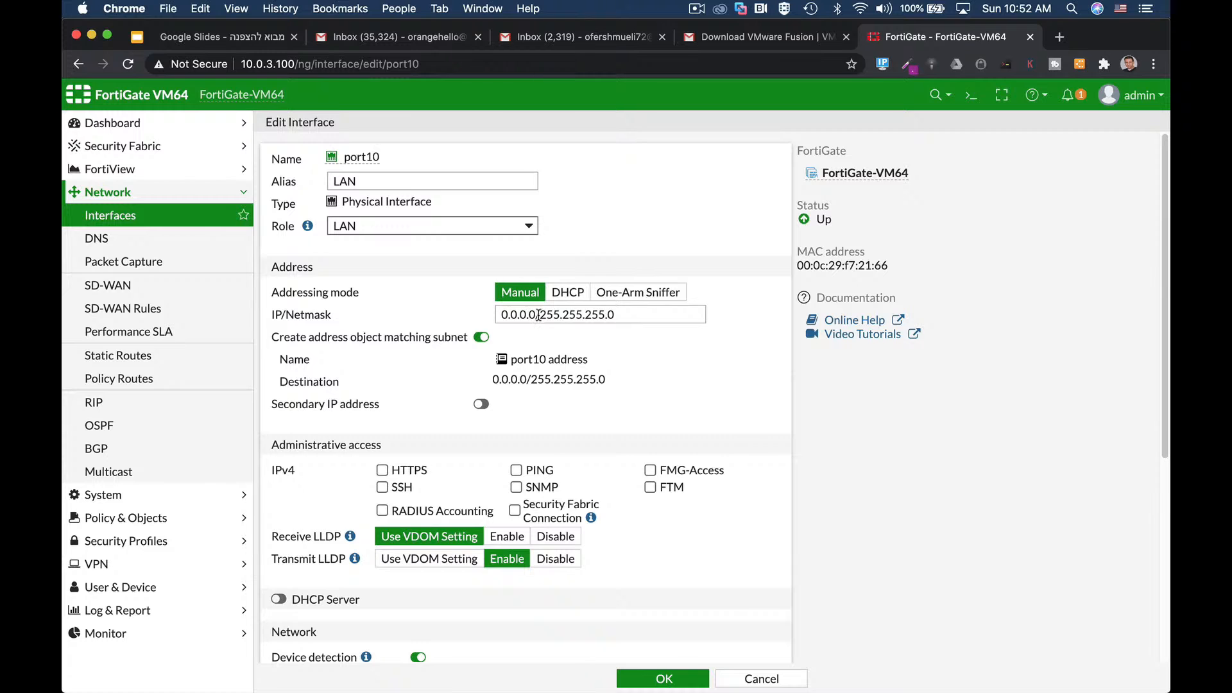
Step: Replace port10's 0.0.0.0 address with 10.0.4.1 and select the netmask for replacement
left_click_drag(539, 314, 481, 319)
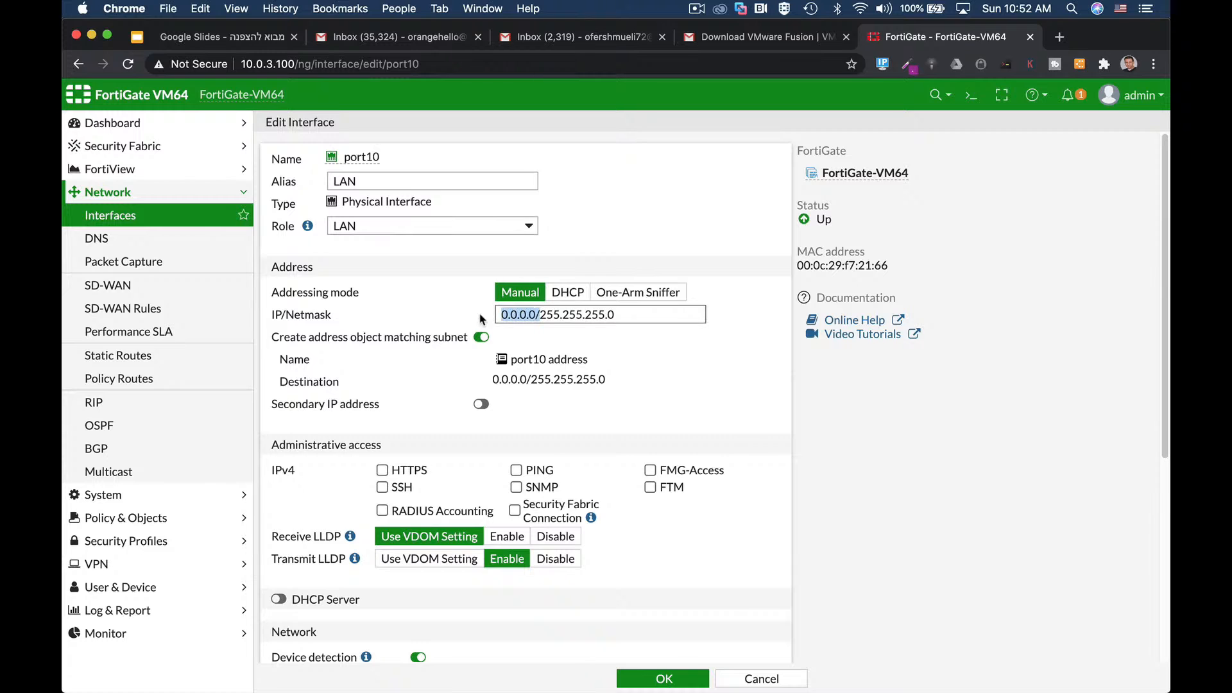
left_click(537, 315)
left_click_drag(536, 315, 483, 320)
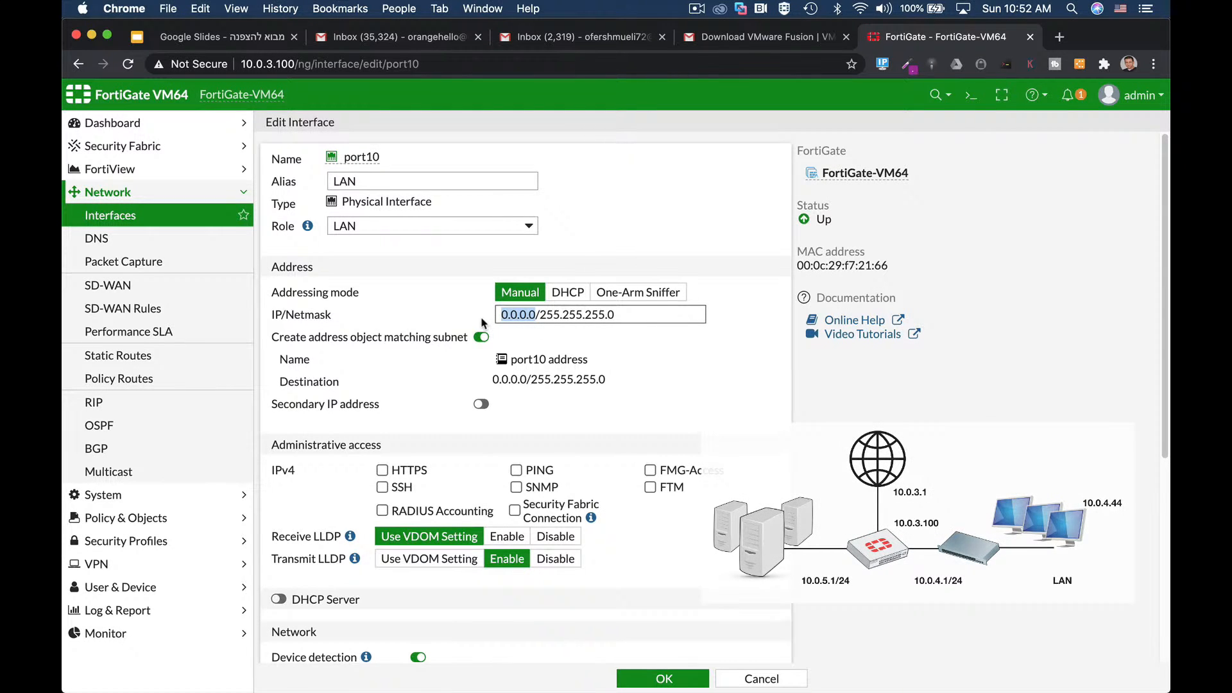
type("10.0.4.1")
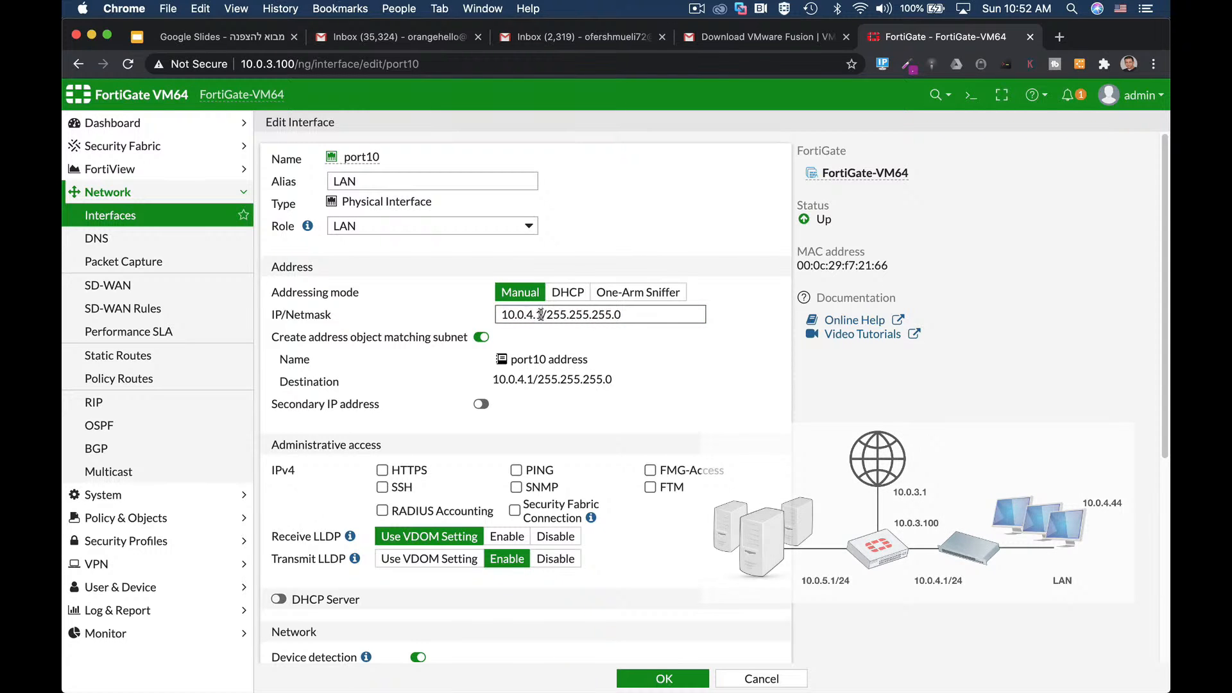
left_click_drag(546, 315, 707, 318)
Step: Finish the address as 10.0.4.1/24 and allow HTTPS and PING access on port10
type("24")
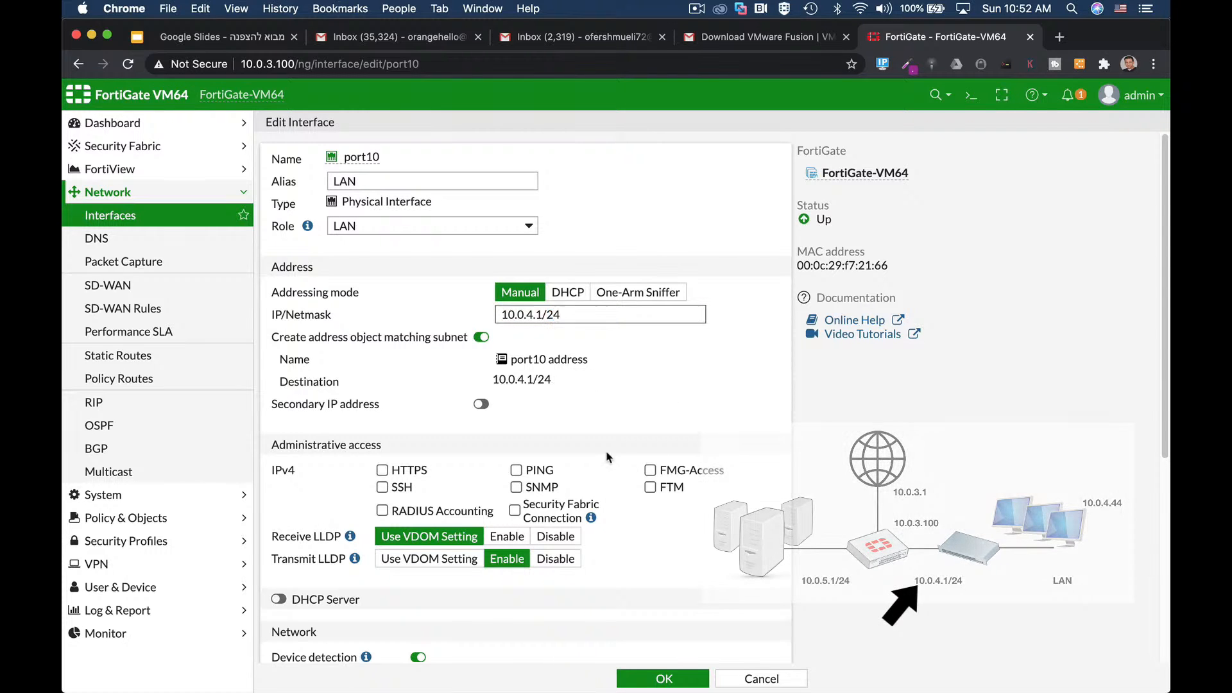
scroll(600, 446, "down", 2)
scroll(597, 442, "down", 3)
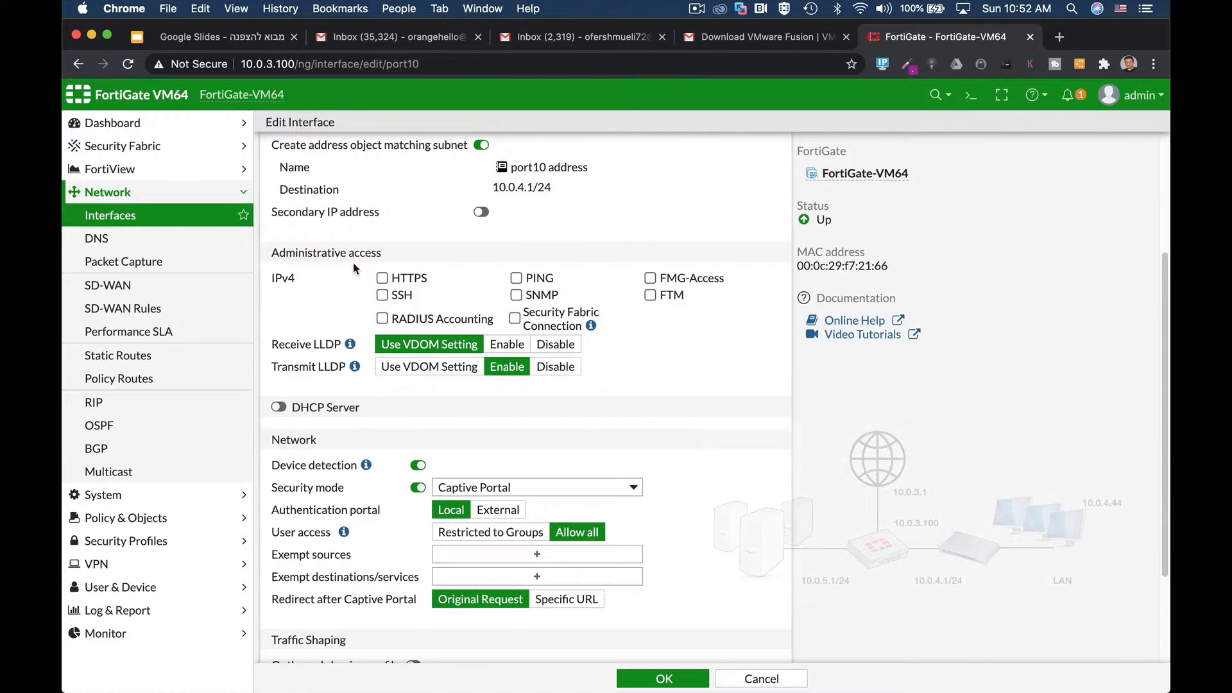
left_click(381, 280)
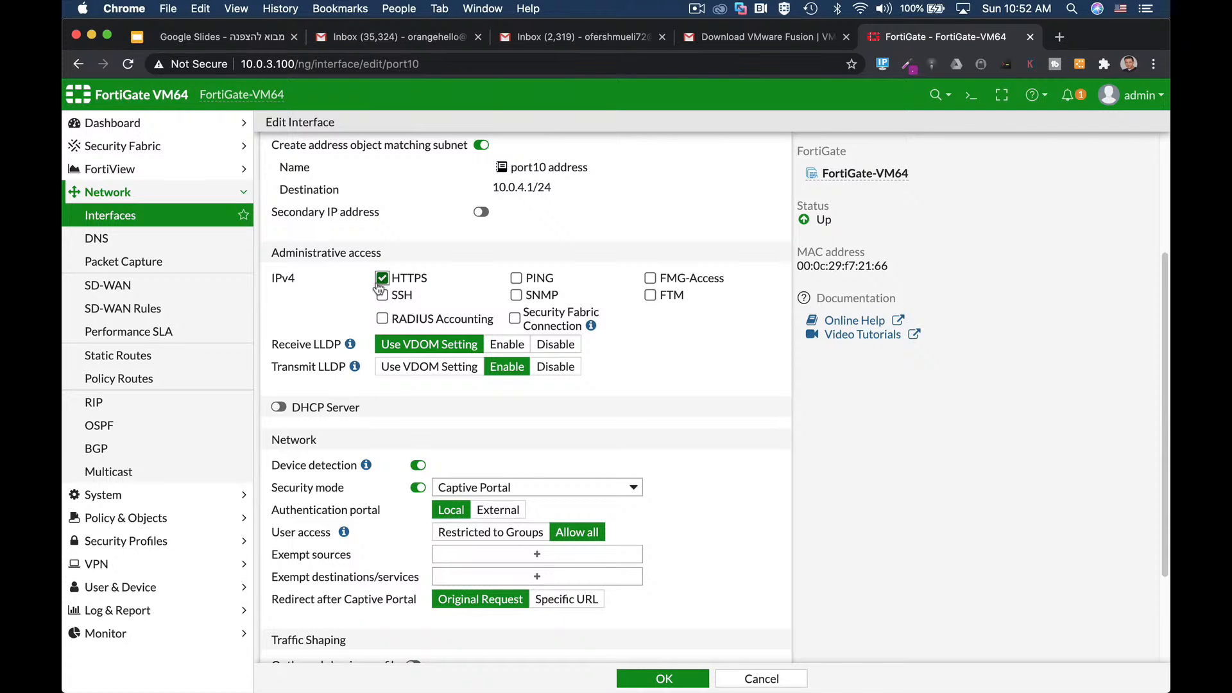
left_click(516, 278)
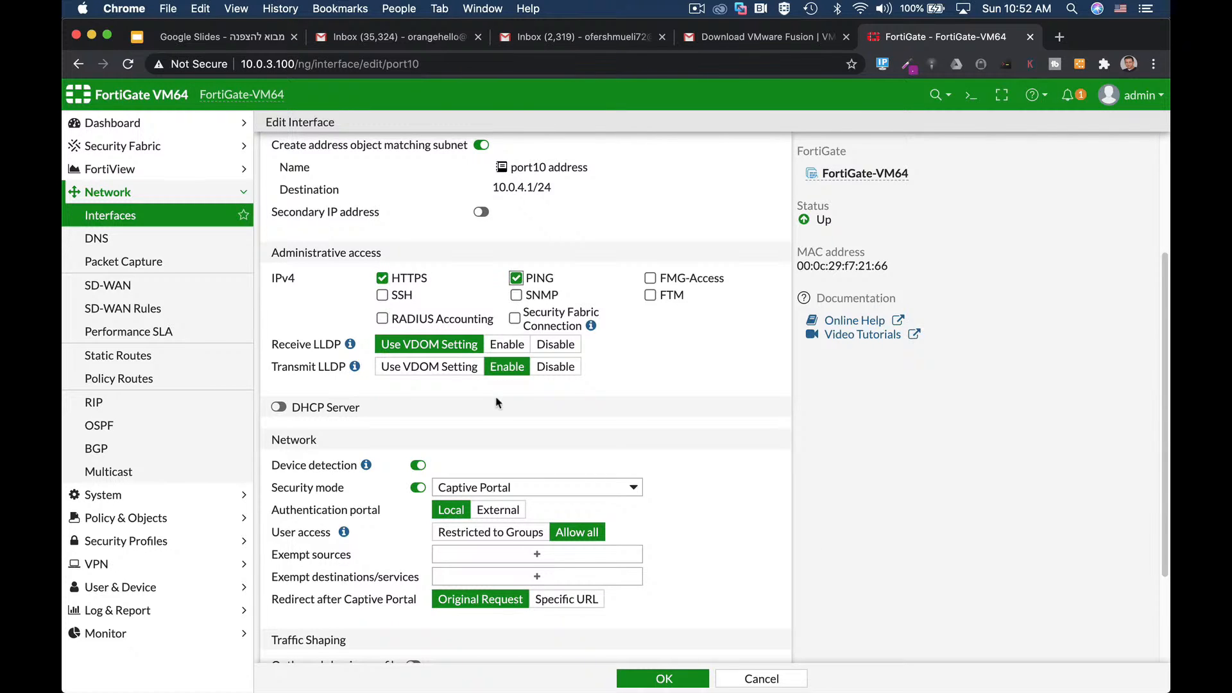
Step: Enable the DHCP server with the address range 10.0.4.2–10.0.4.52
left_click(279, 408)
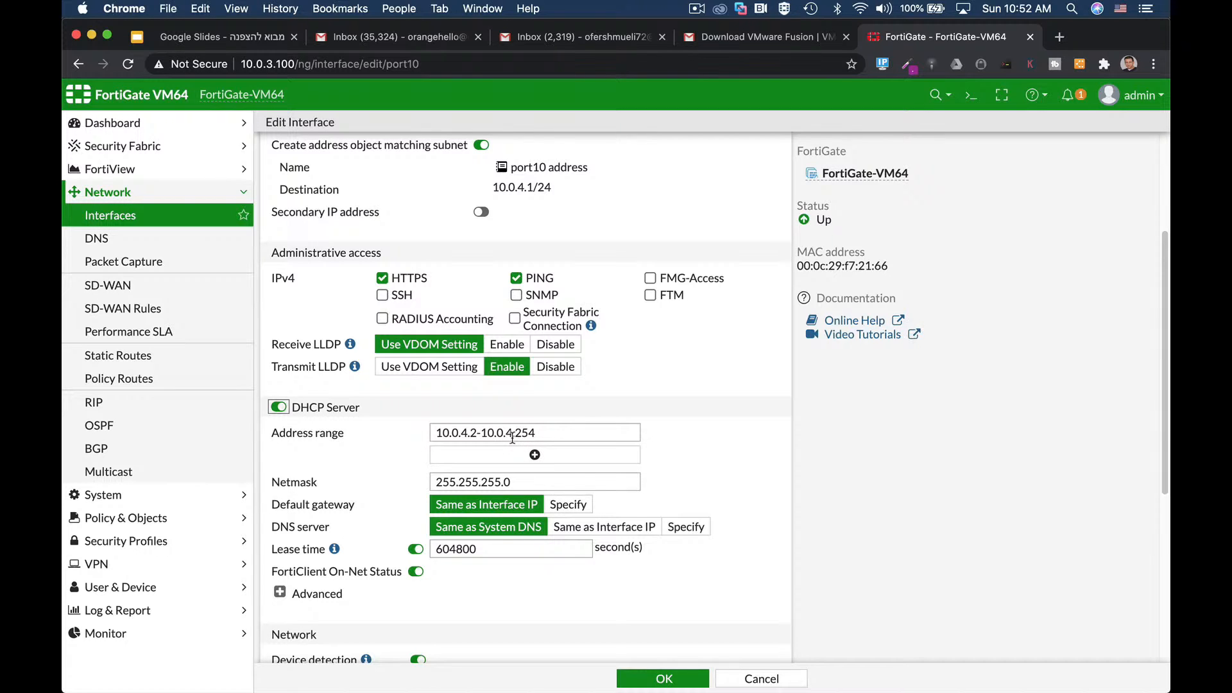
left_click_drag(515, 434, 556, 434)
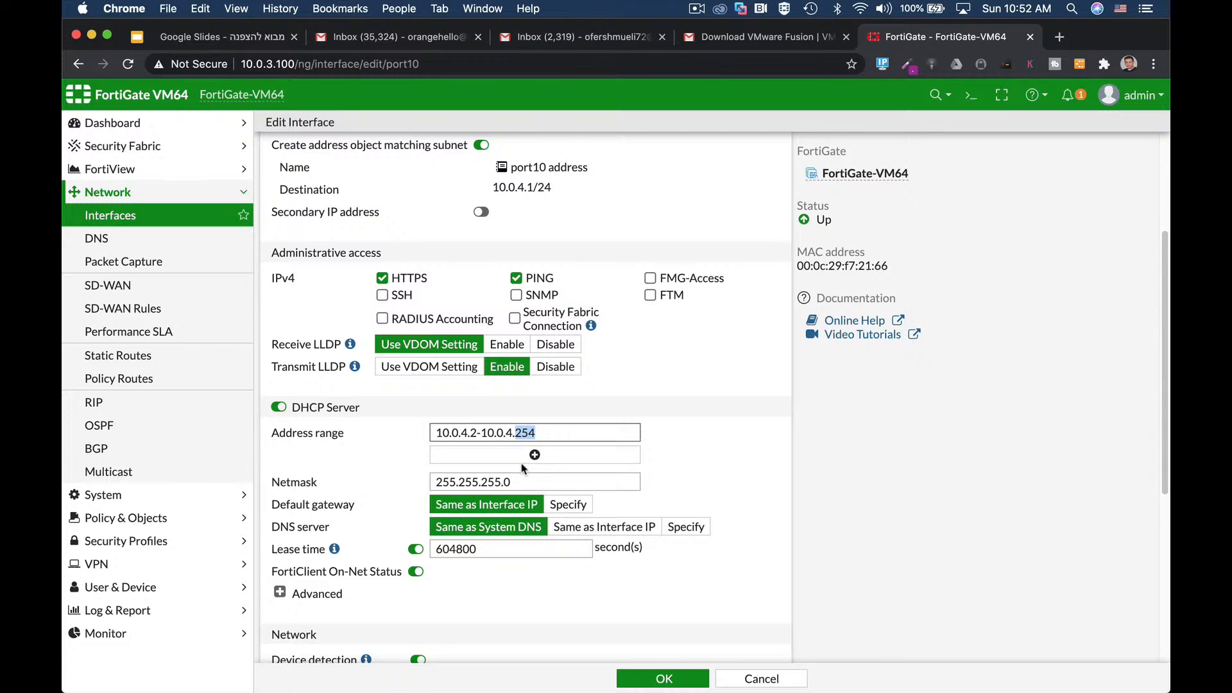
type("52")
left_click_drag(531, 433, 404, 428)
scroll(405, 428, "down", 5)
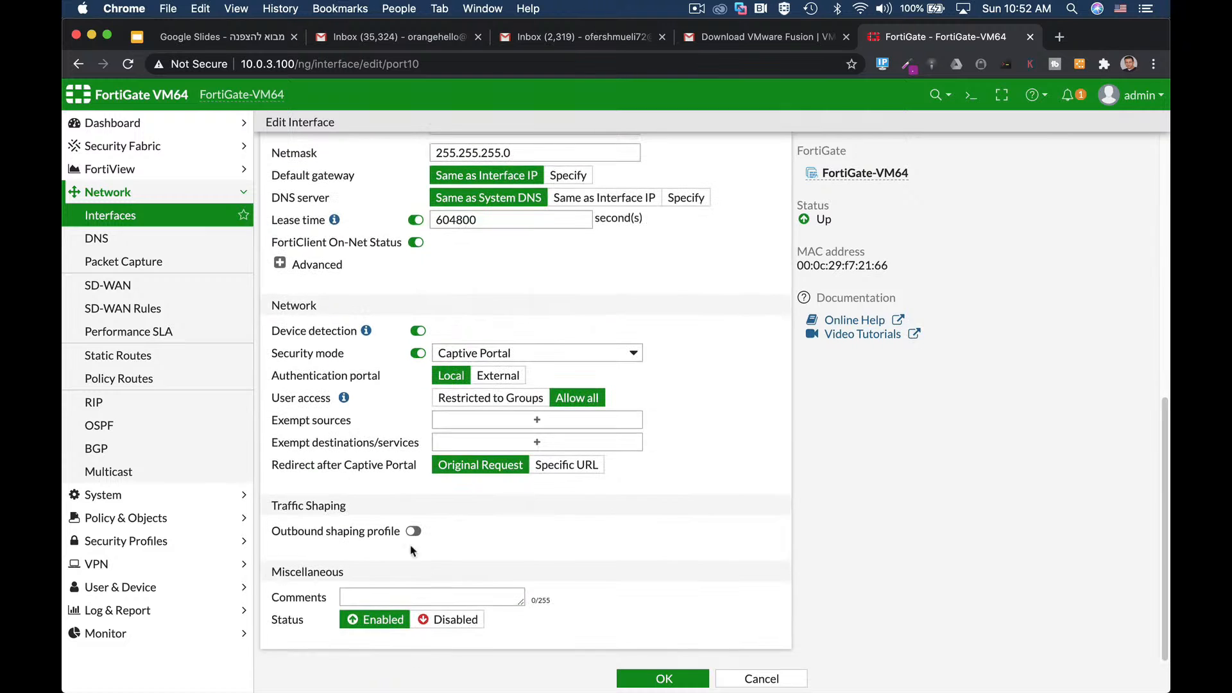
Step: Show the advanced DHCP options and start, then discard, a new IP address assignment rule
left_click(280, 263)
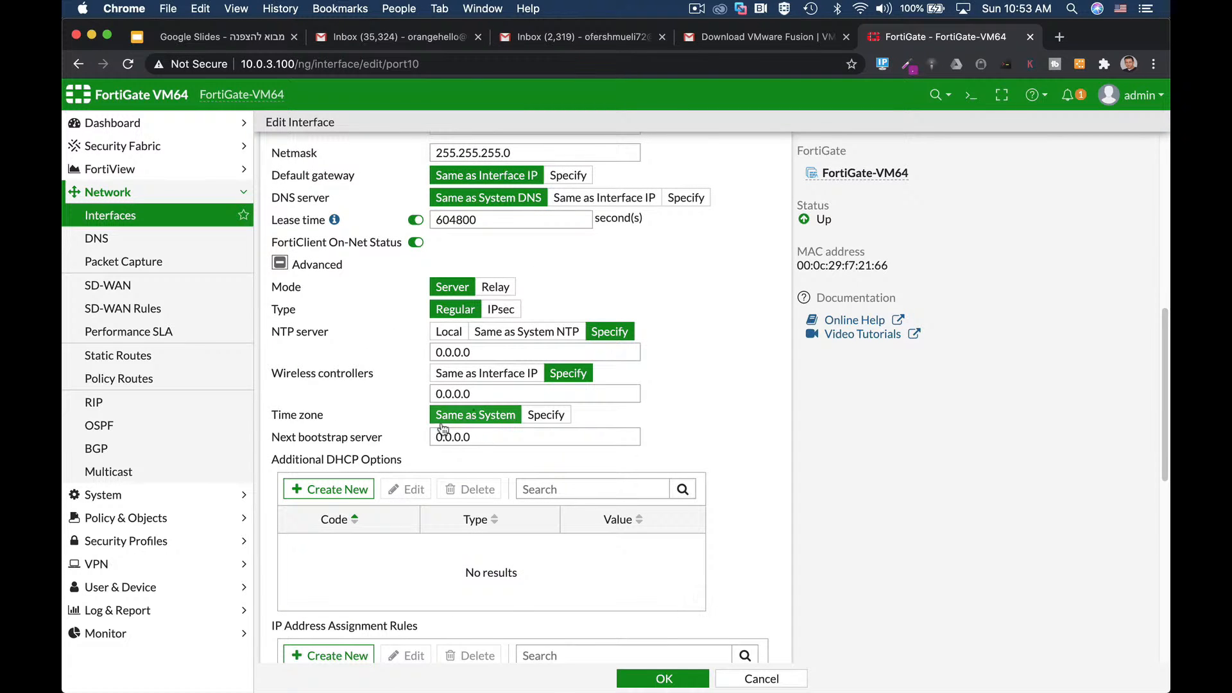
scroll(738, 475, "down", 2)
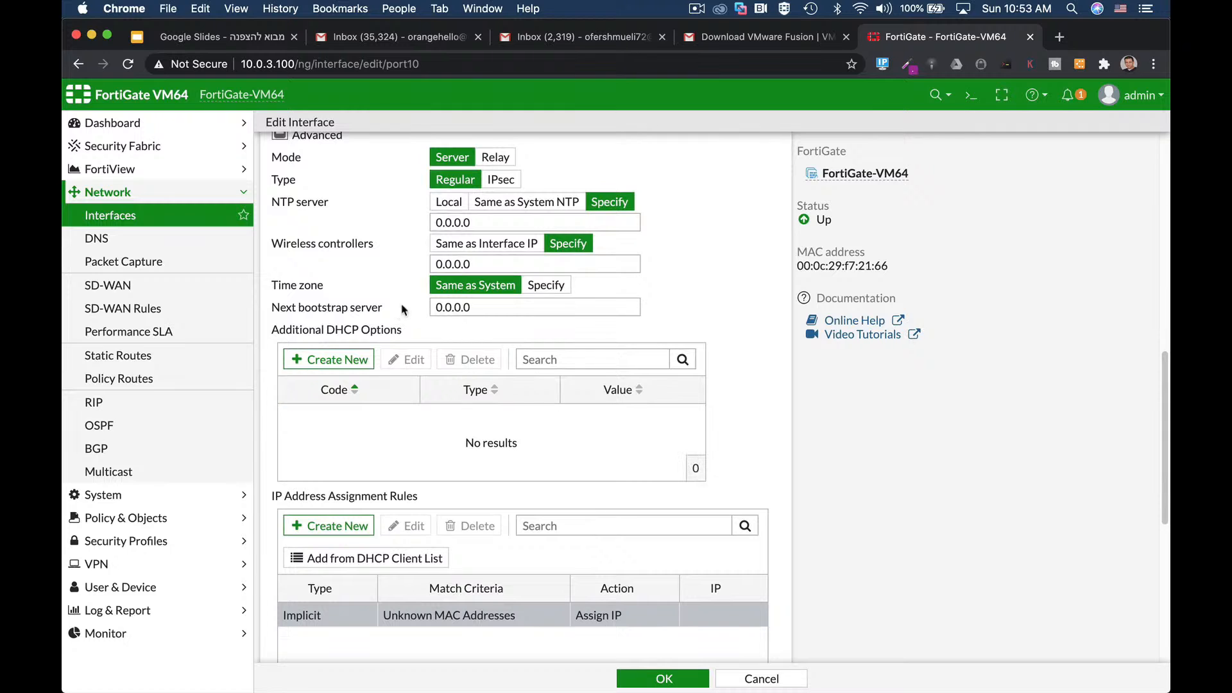
left_click(330, 526)
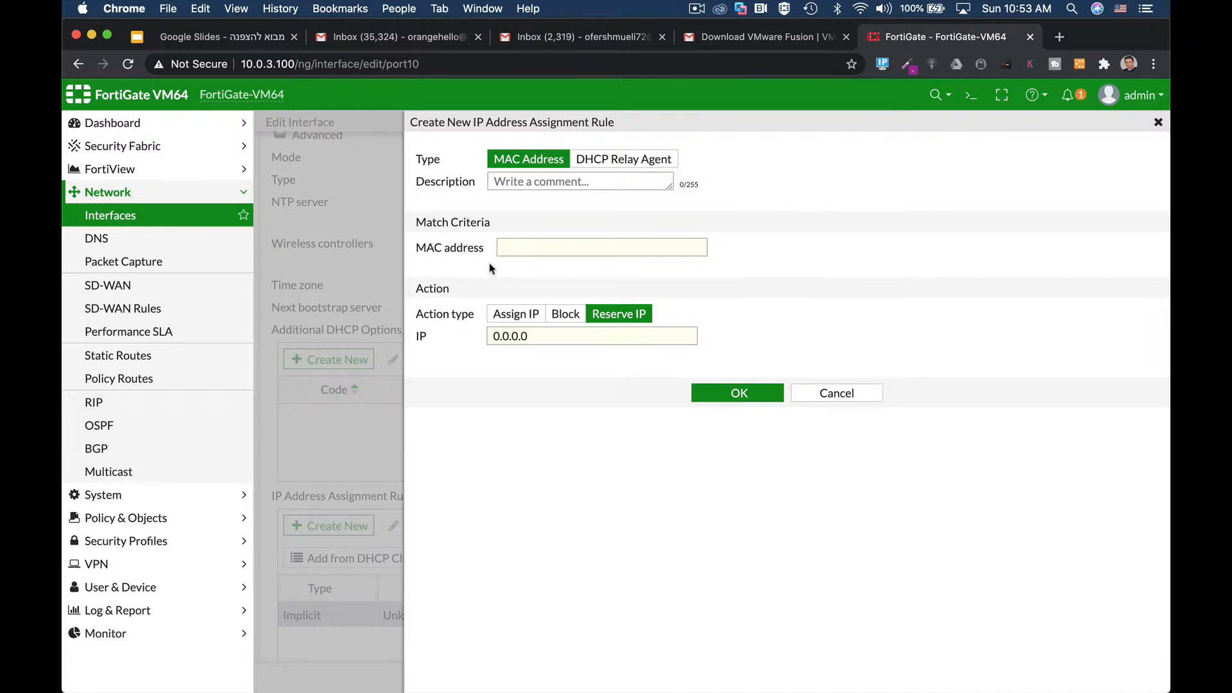
left_click(836, 393)
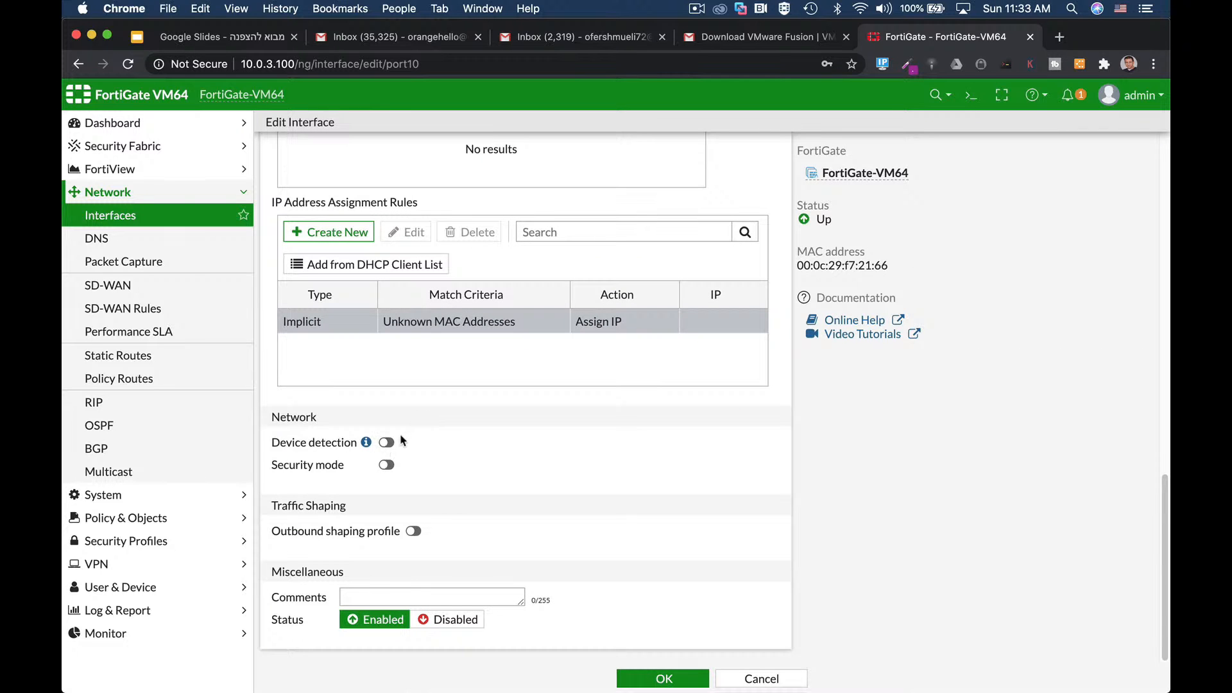
Step: Enable device detection, try security mode on and off, and save the LAN interface
left_click(386, 444)
left_click(388, 468)
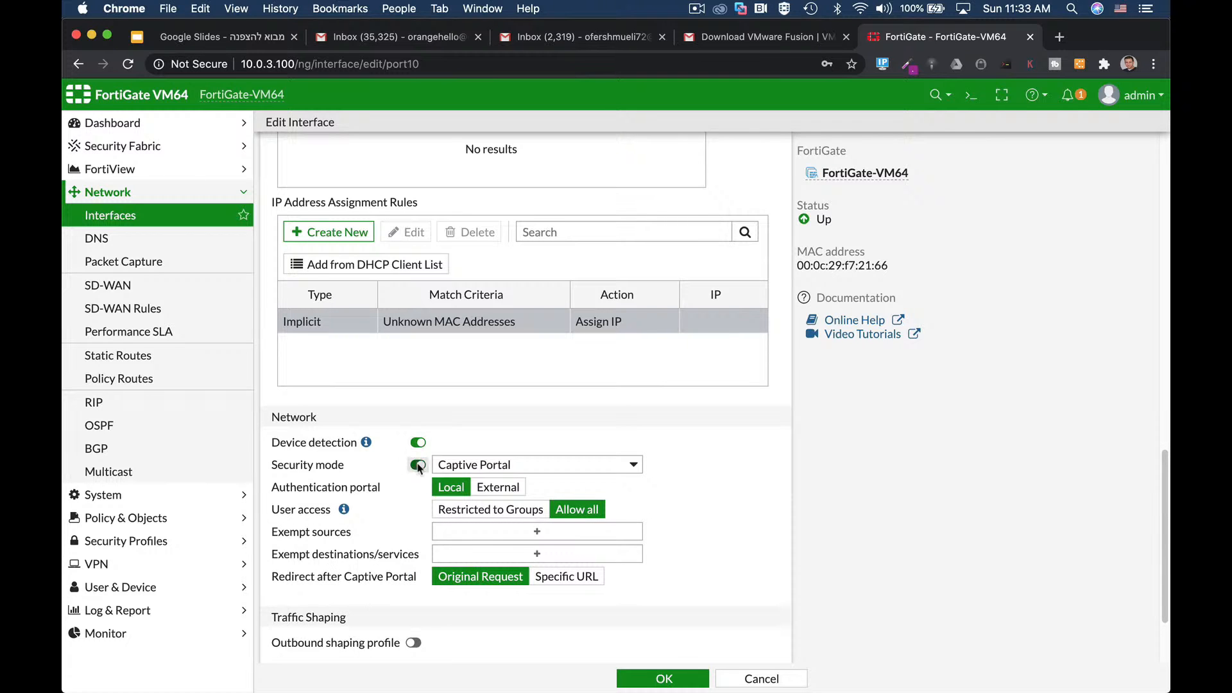
left_click(396, 465)
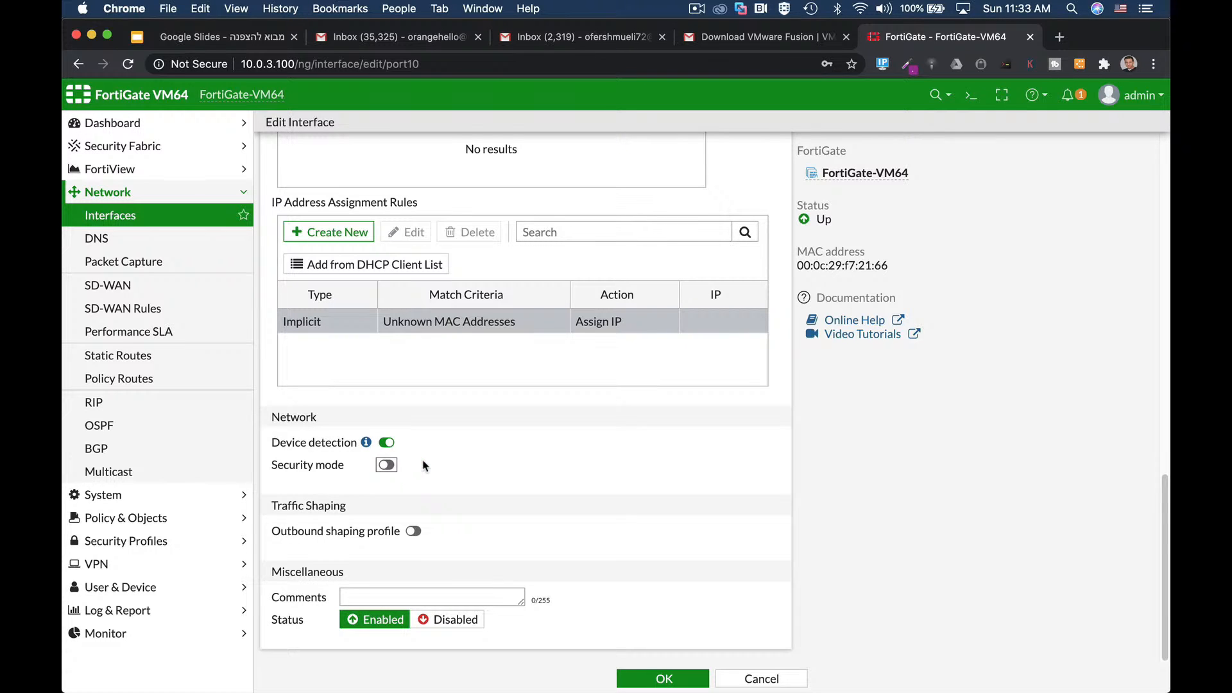
left_click(661, 678)
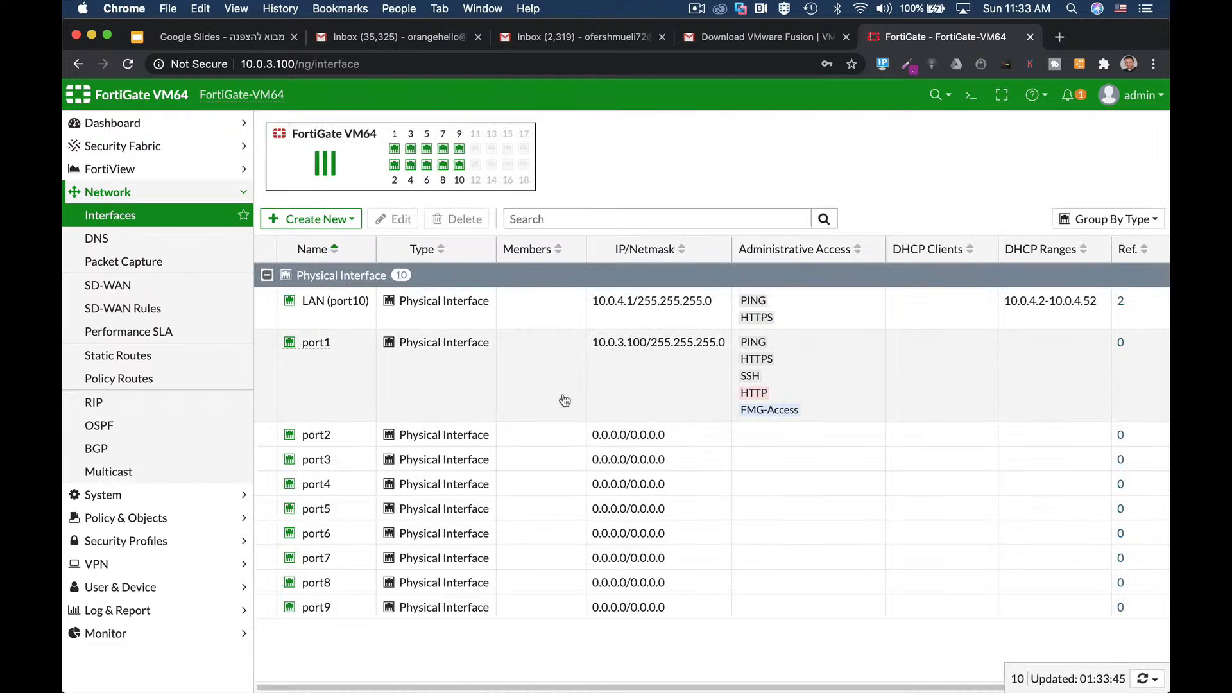
Step: Edit port2, giving it the alias DMZ and the DMZ role
left_click(316, 436)
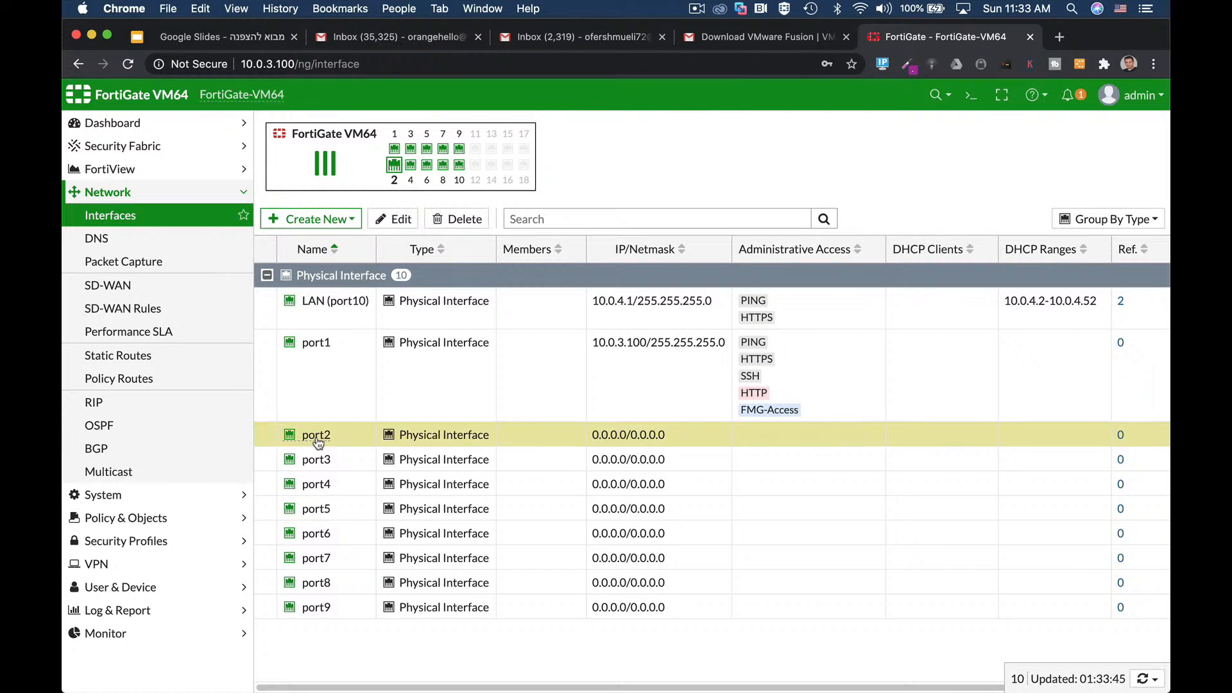
left_click(394, 223)
left_click(370, 180)
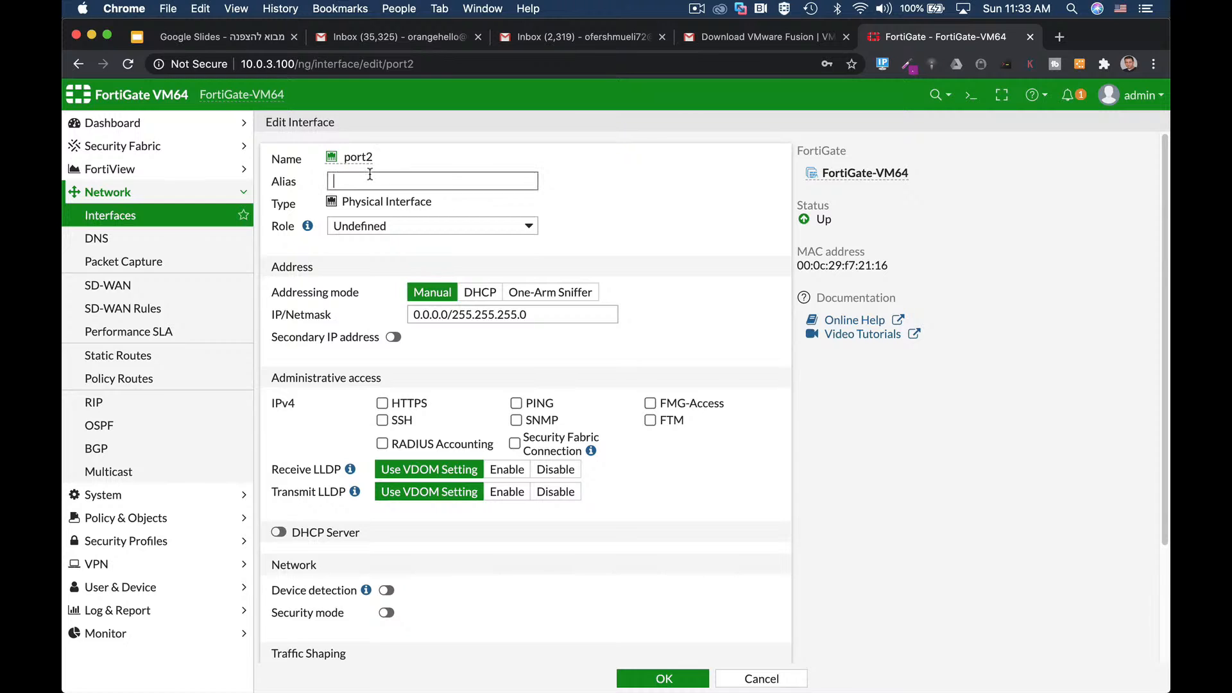
type("DMZ")
left_click(380, 228)
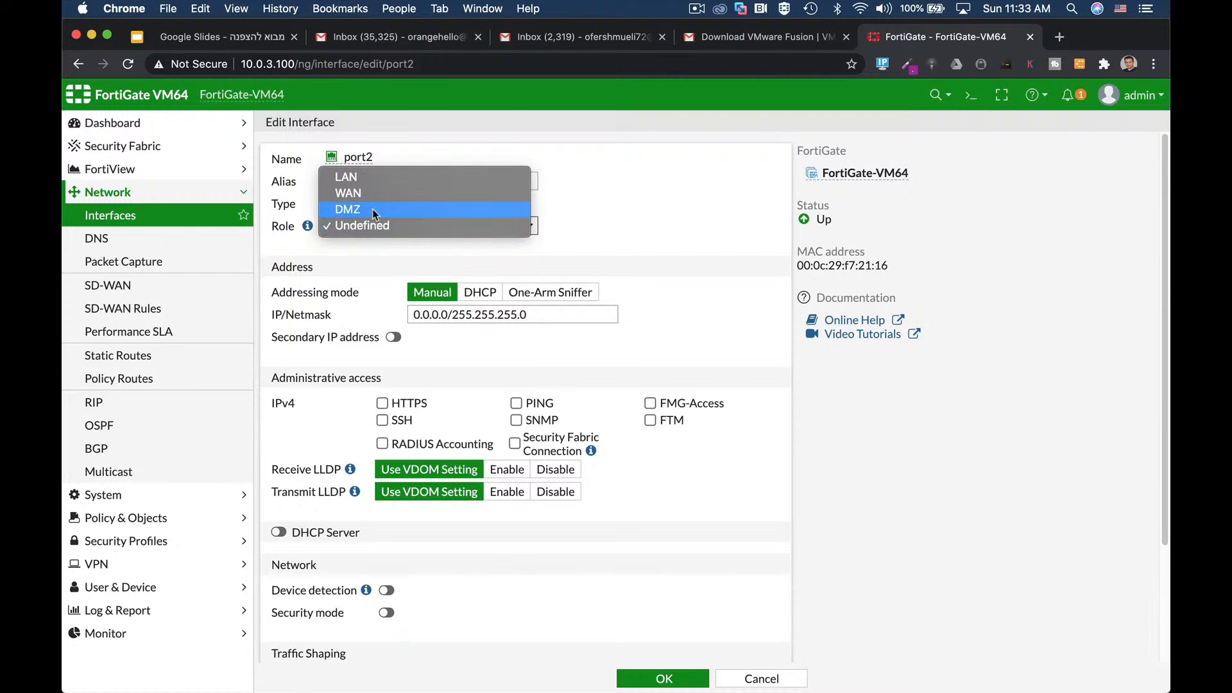
left_click(380, 210)
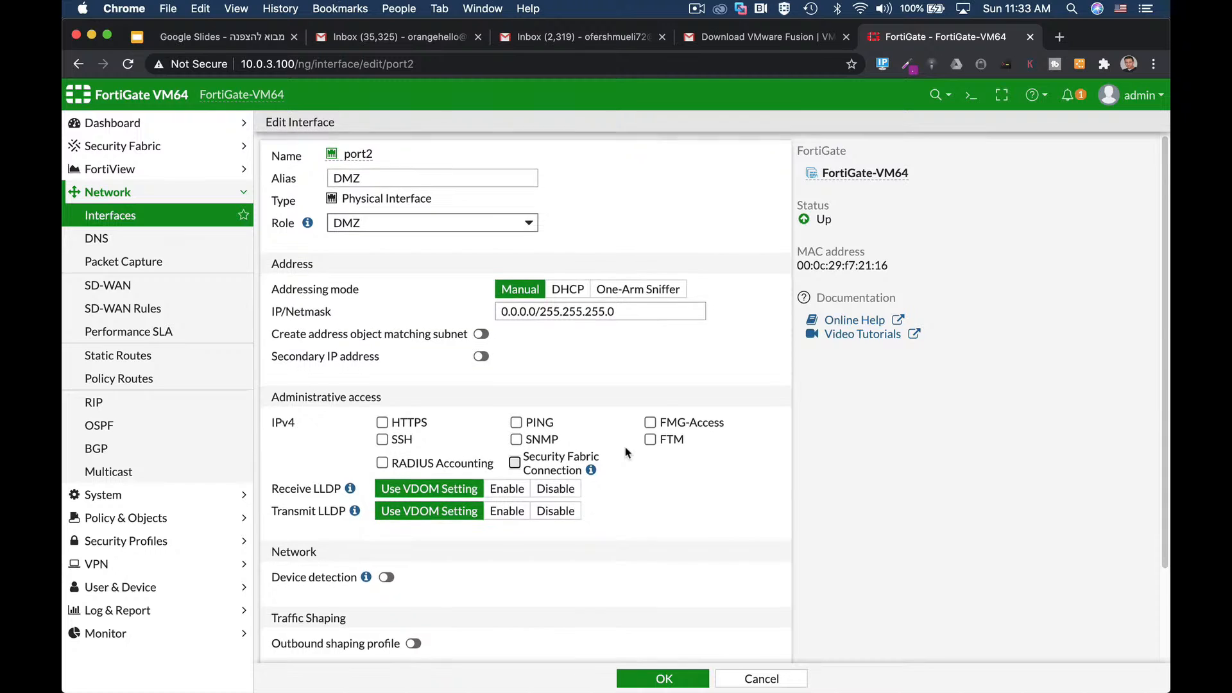
scroll(625, 452, "down", 3)
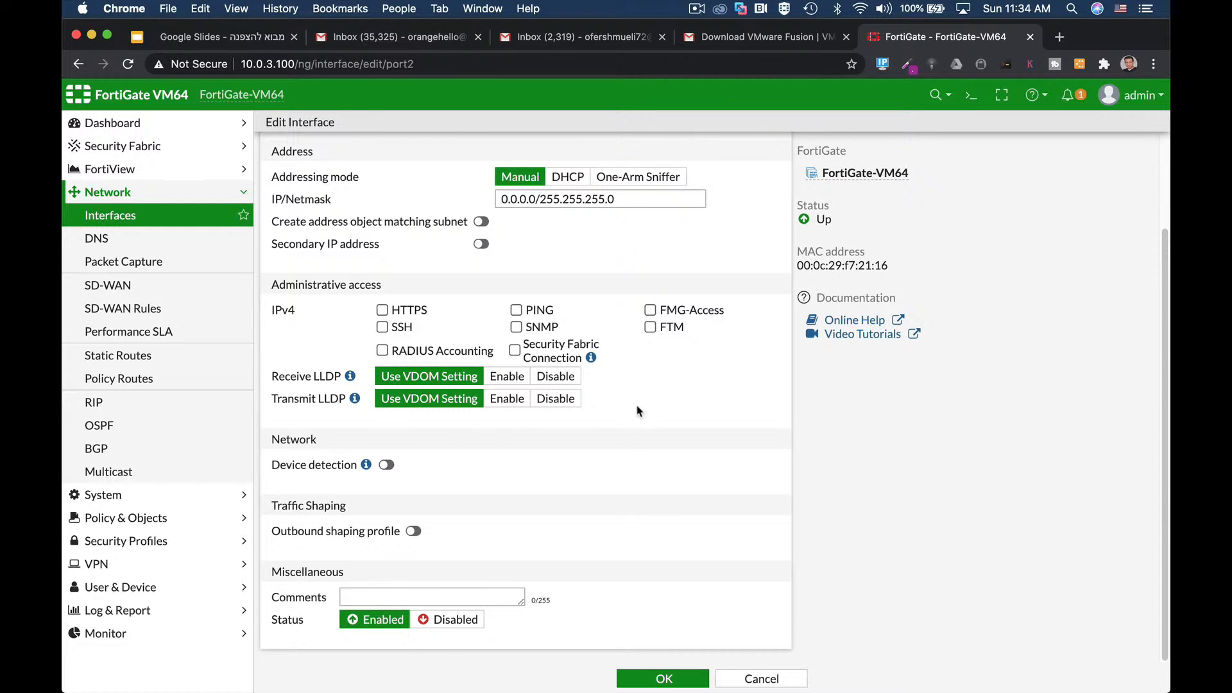
Step: Set port2's address to 10.0.5.1/24, allow HTTPS administrative access, and save
left_click(532, 199)
double_click(532, 199)
key("BackSpace")
type("10.")
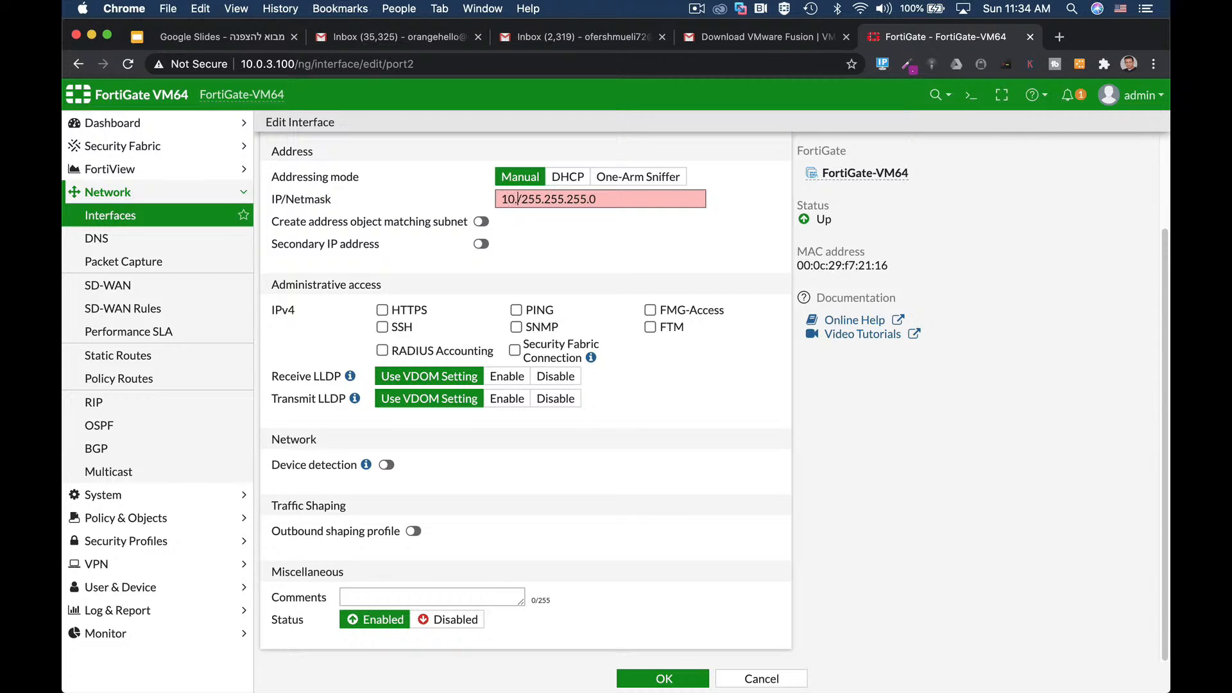
type("0.5.1")
key("Right")
key("shift+End")
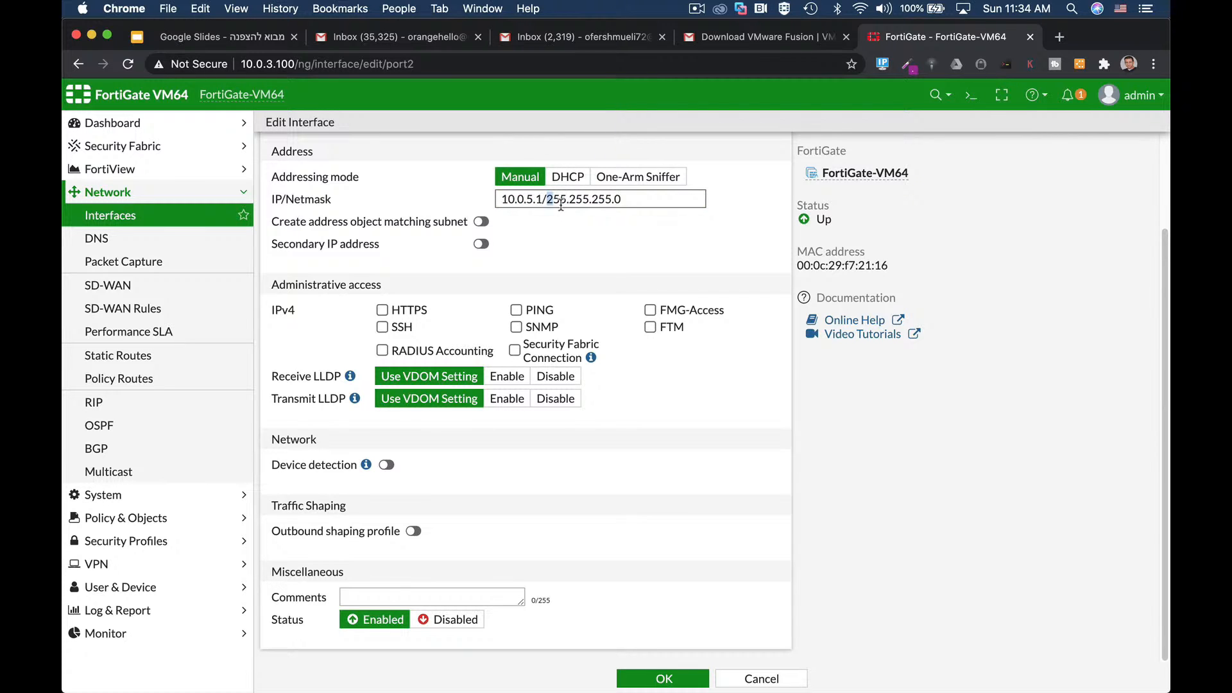
type("24")
left_click(382, 311)
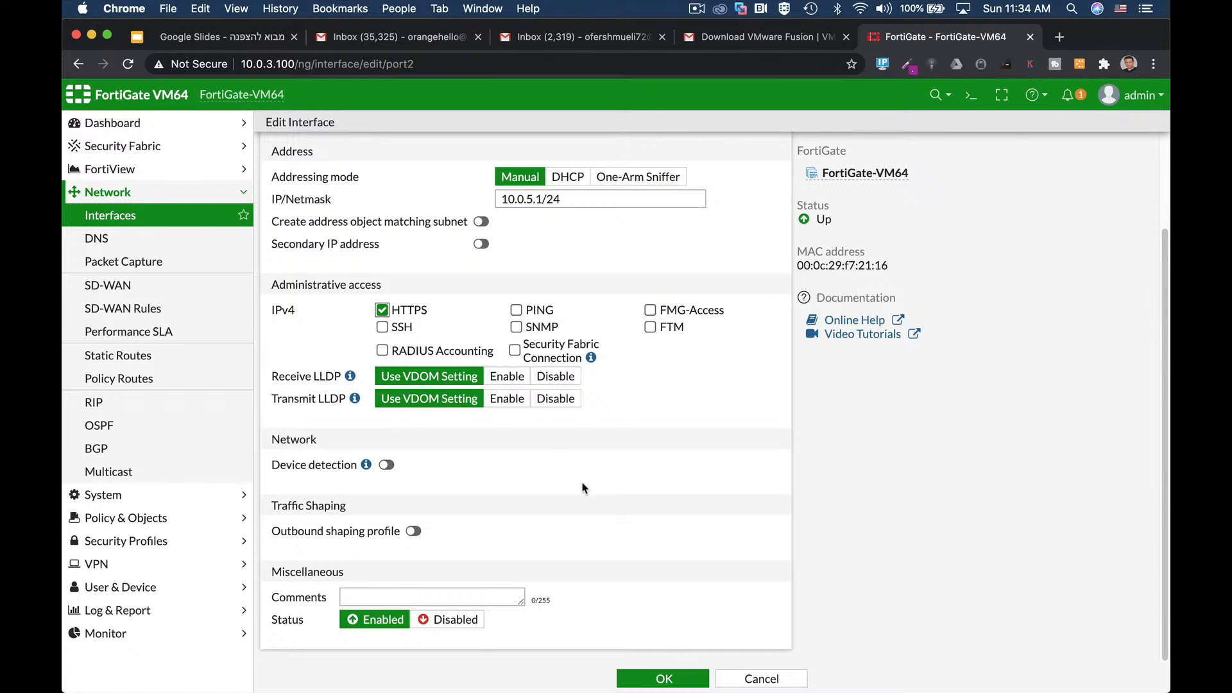
left_click(664, 679)
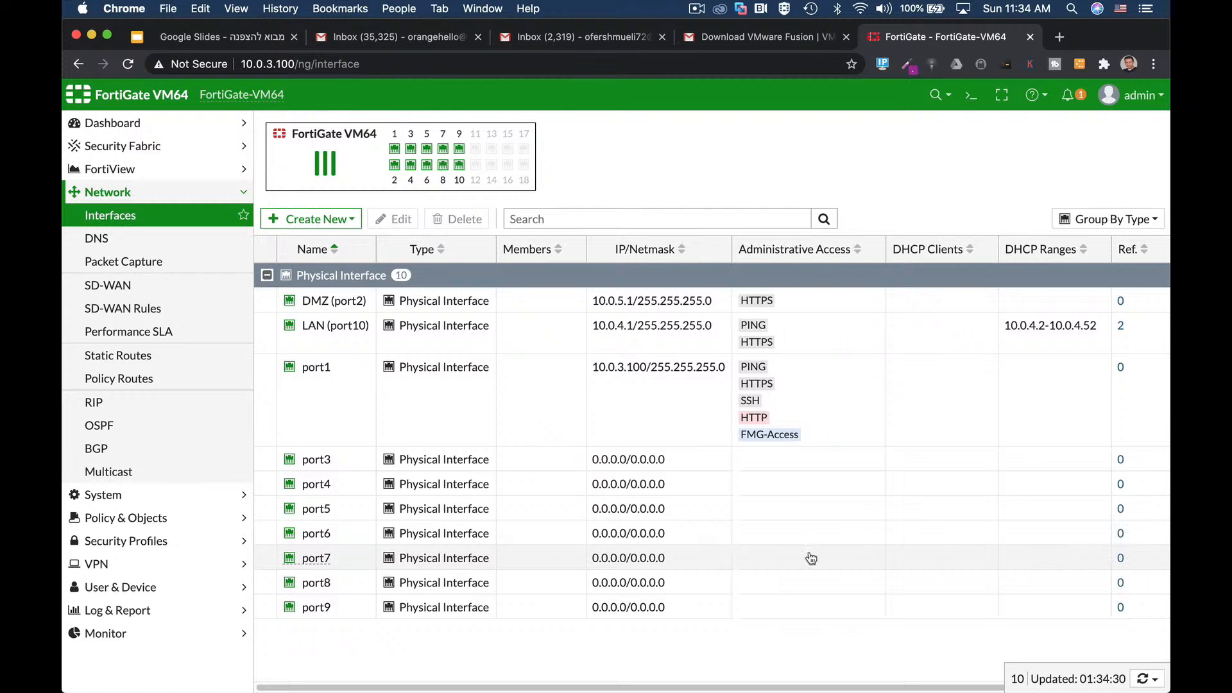
Step: Give port1 the alias WAN and save it
left_click(471, 388)
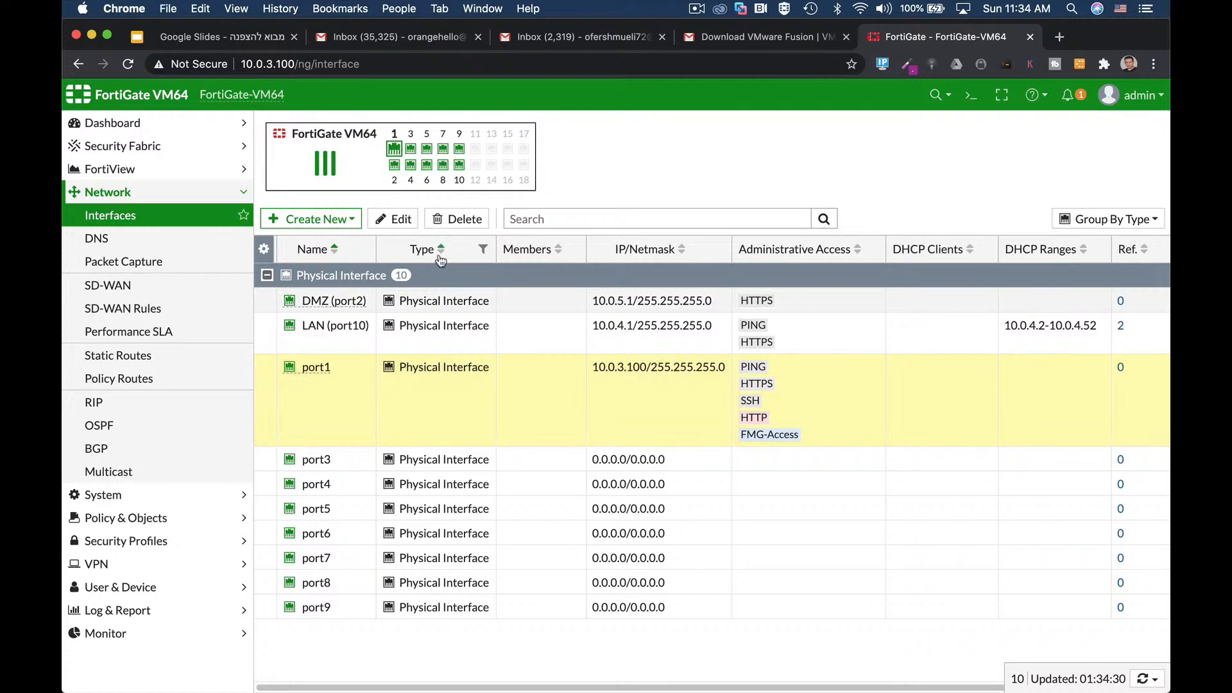
left_click(401, 220)
left_click(384, 179)
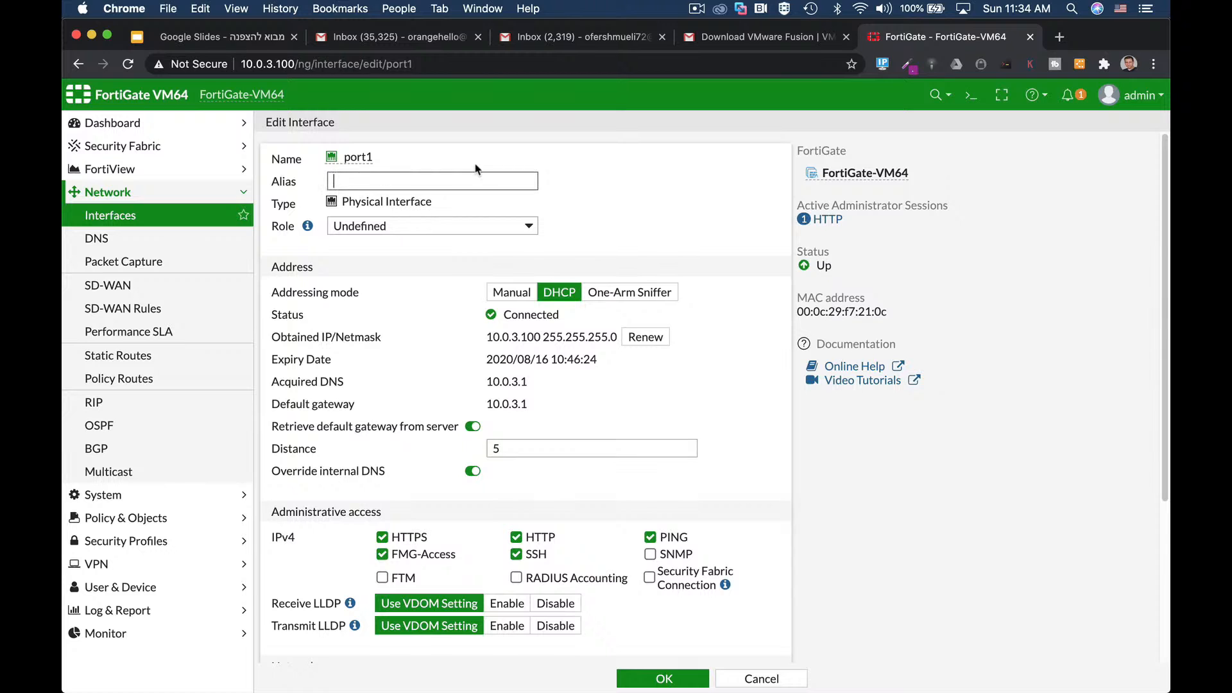
type("WAN")
left_click(664, 679)
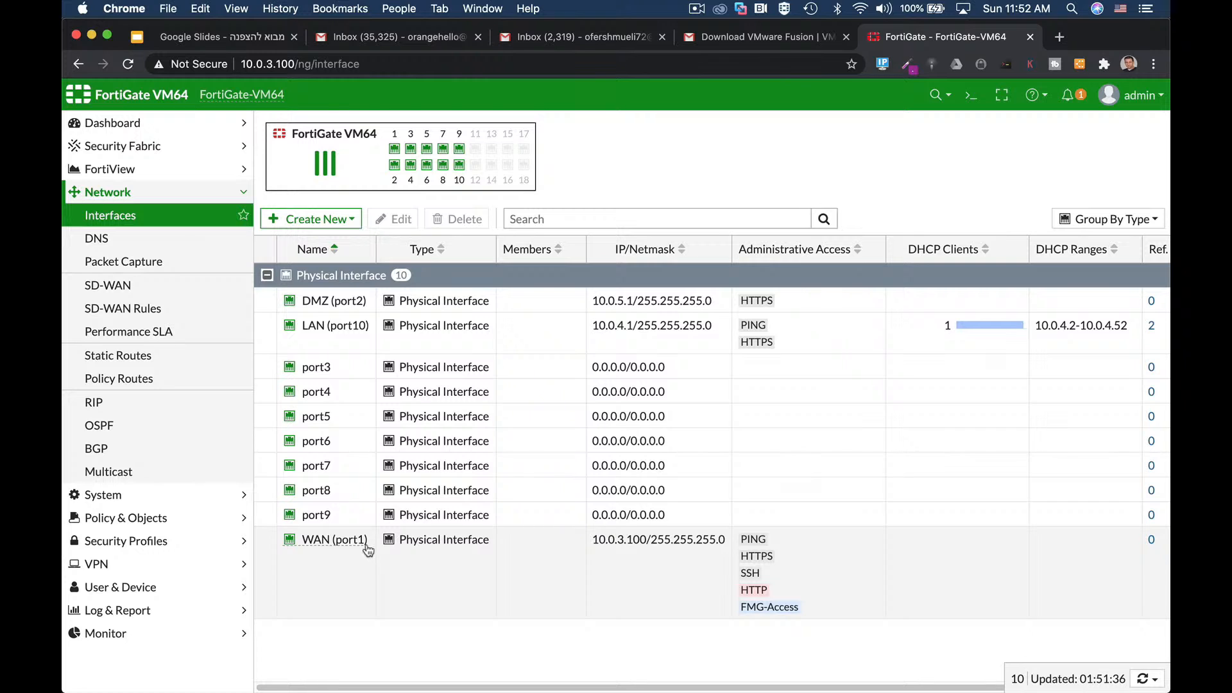
mouse_move(367, 547)
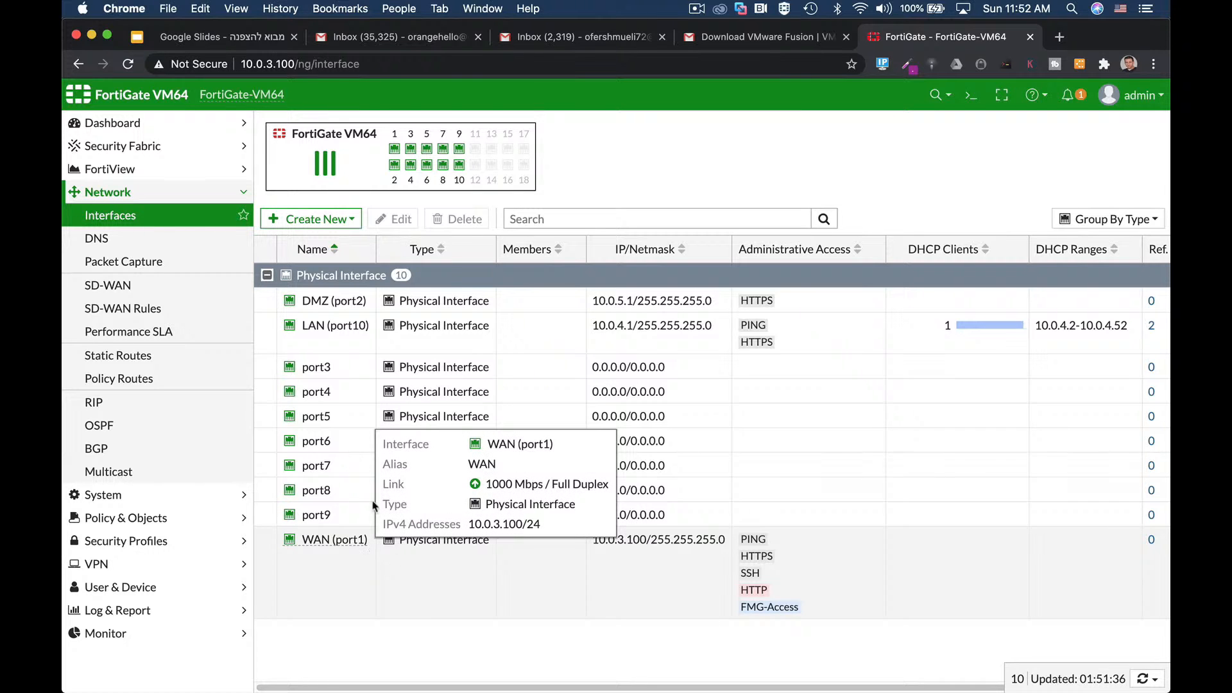
Step: Create a new static route out through WAN (port1) with gateway 10.0.3.1
left_click(138, 355)
left_click(313, 136)
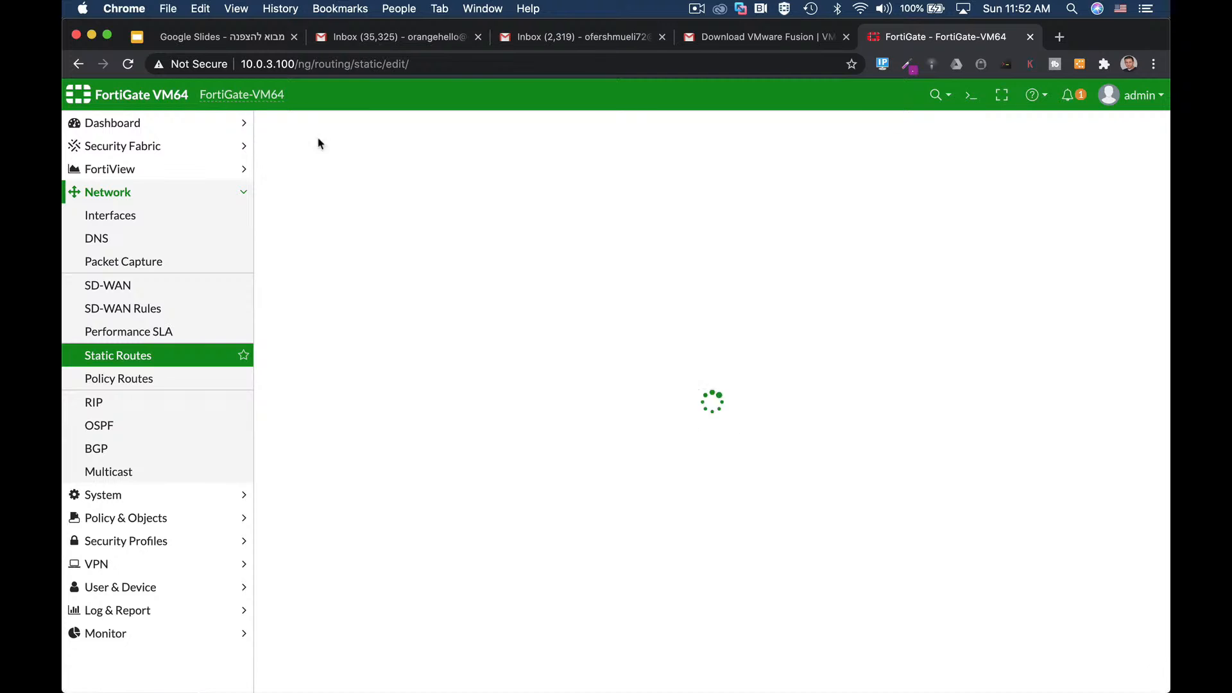
left_click_drag(507, 200, 407, 206)
left_click(458, 250)
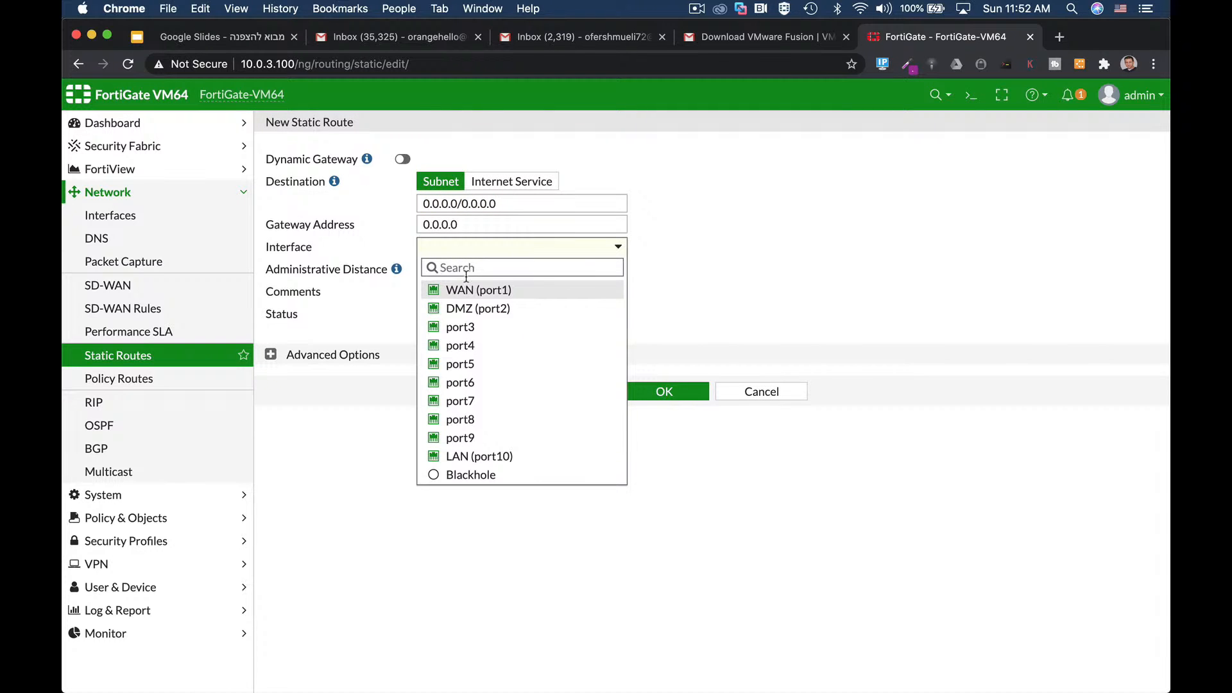
mouse_move(466, 292)
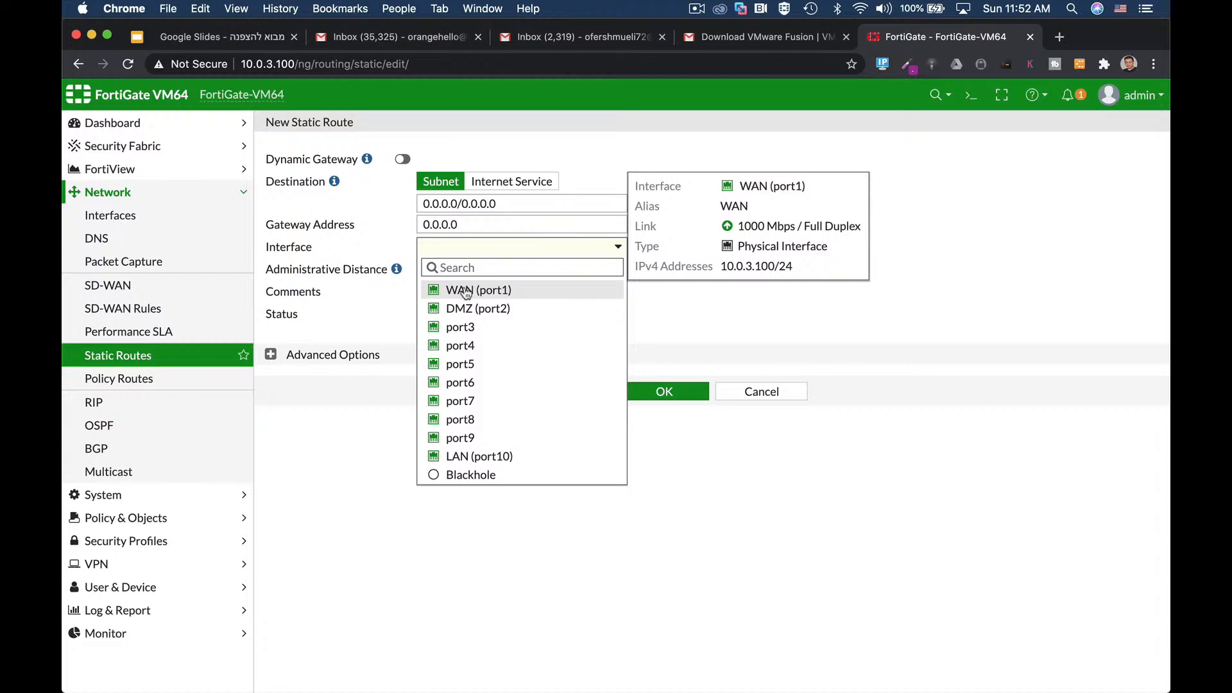
left_click(466, 291)
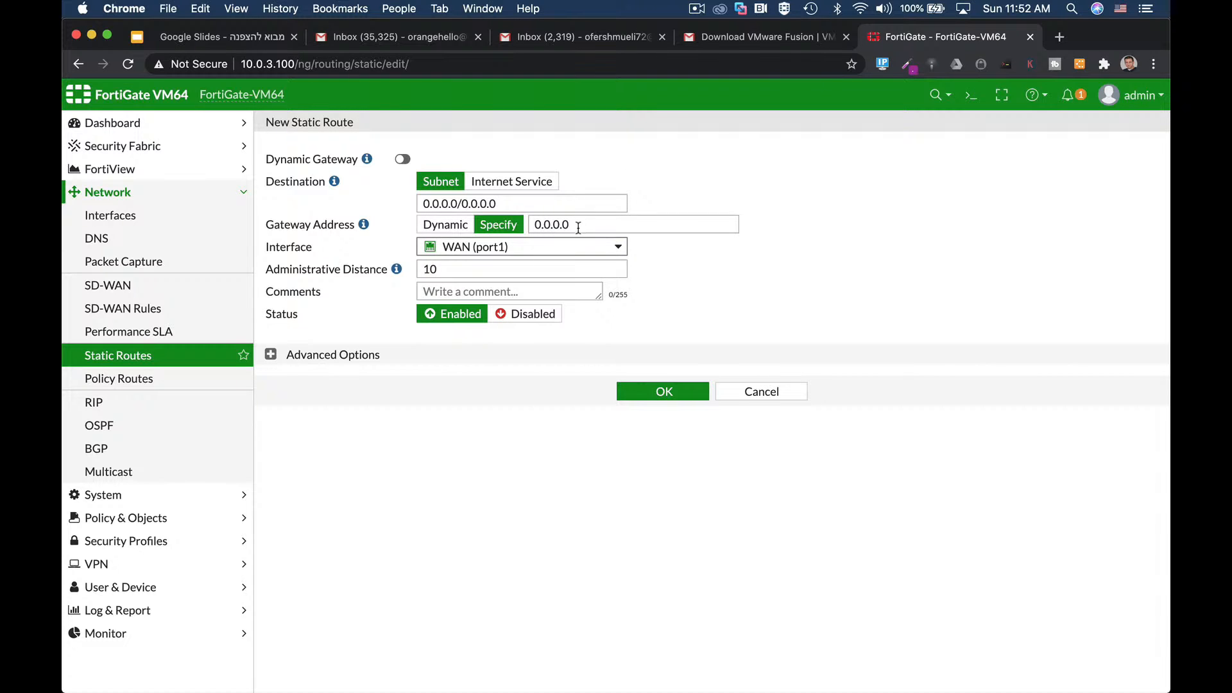
double_click(578, 225)
type("1")
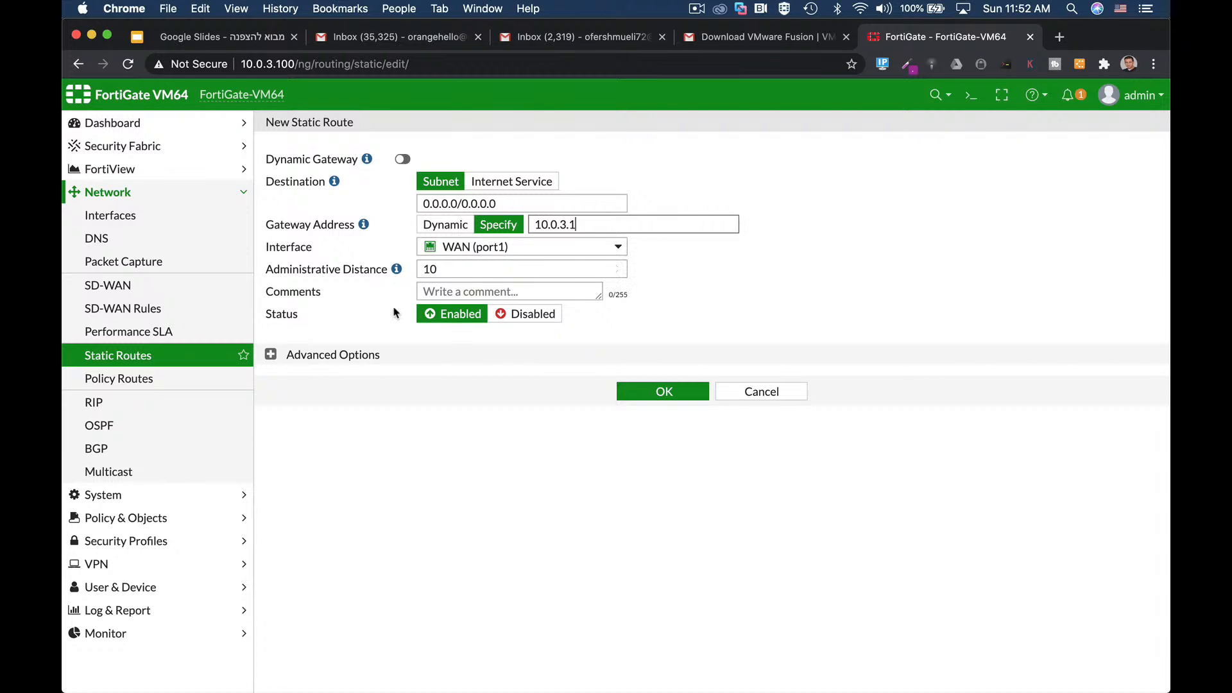
Step: Set the route's administrative distance to 10, save it, and expand the IPv4 routes group
left_click(272, 356)
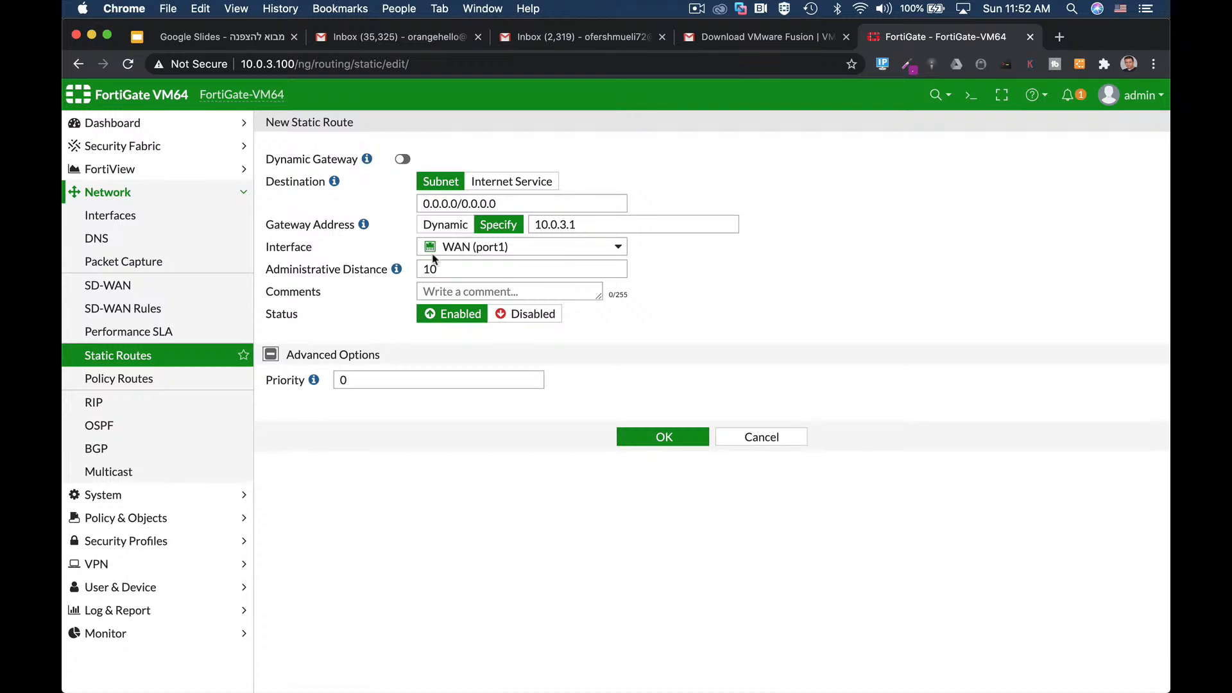
left_click(444, 272)
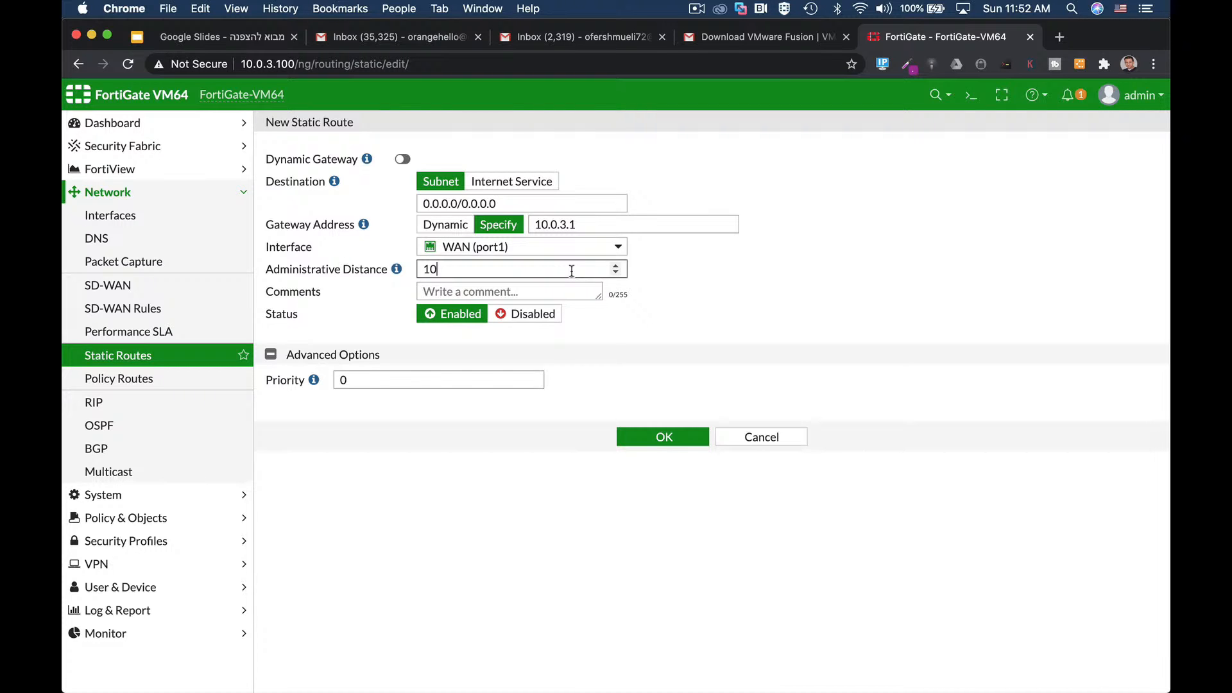
left_click(670, 437)
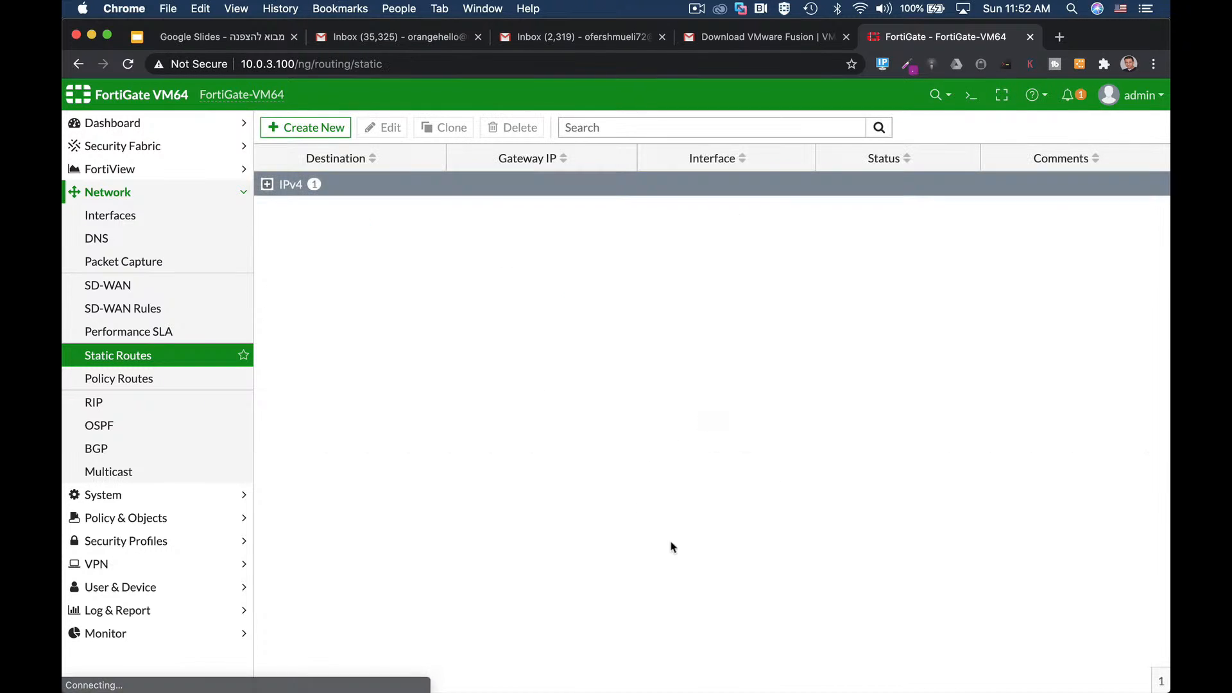
left_click(267, 184)
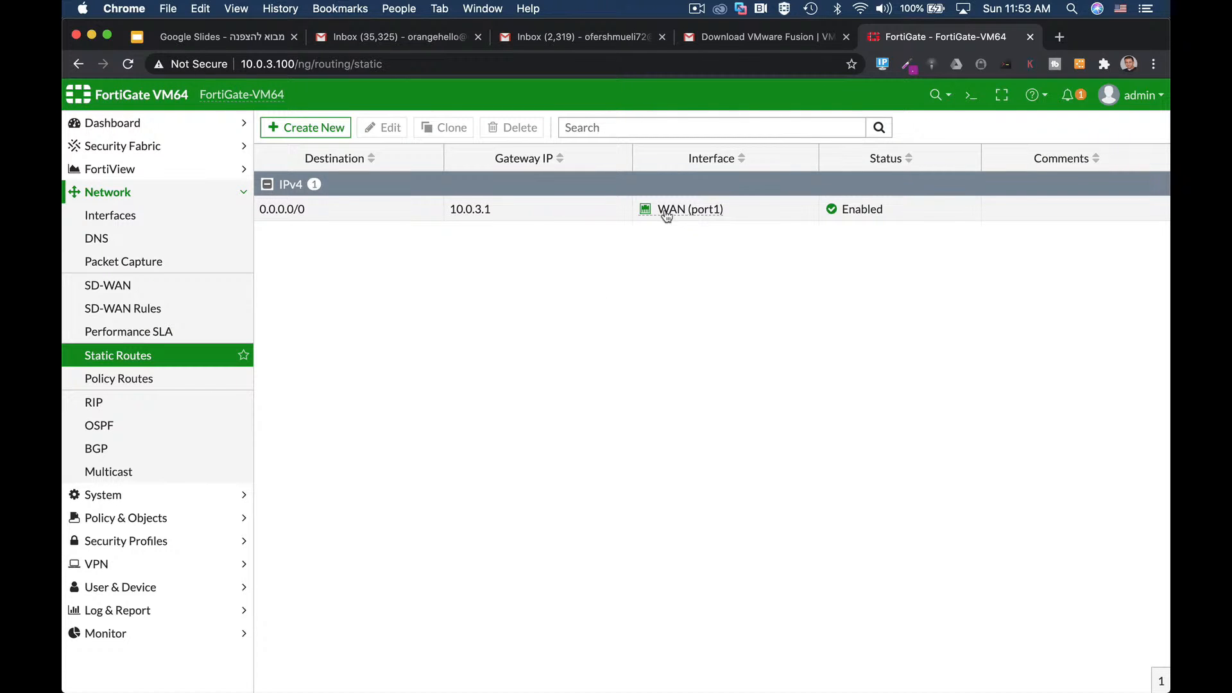
Step: Run 'get router info routing-table all' in the CLI console, highlight the 0.0.0.0/0 route, then close it
mouse_move(700, 219)
left_click(966, 99)
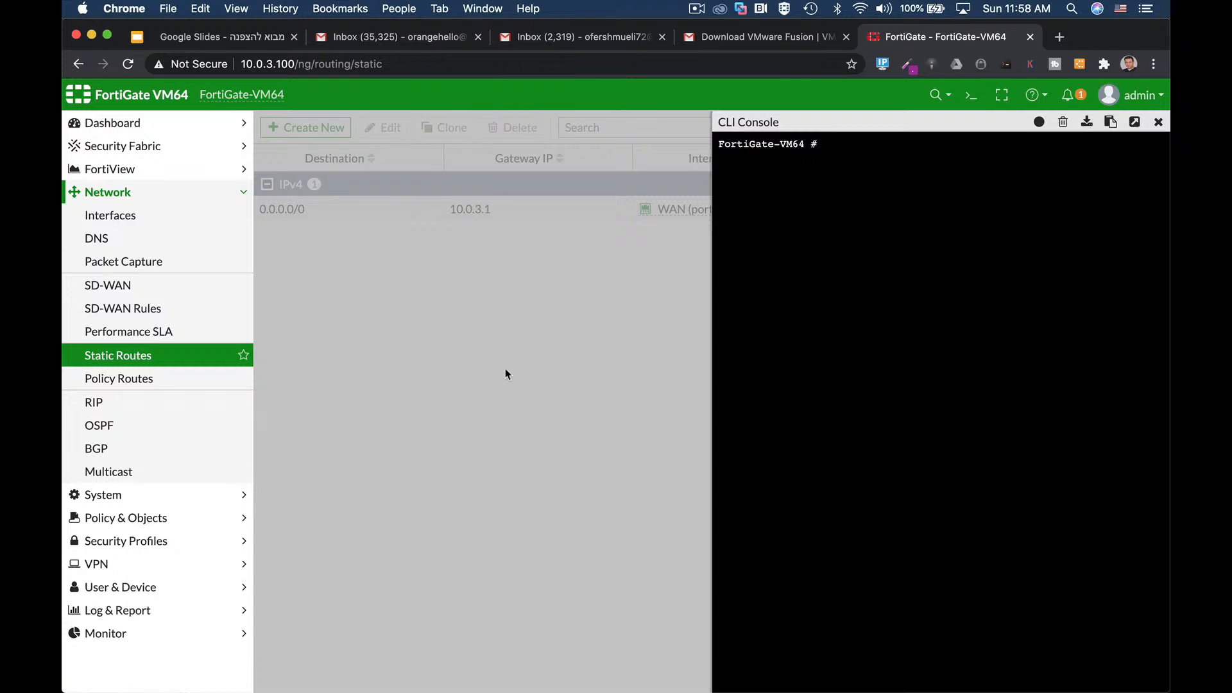
type("get router info routing-table ")
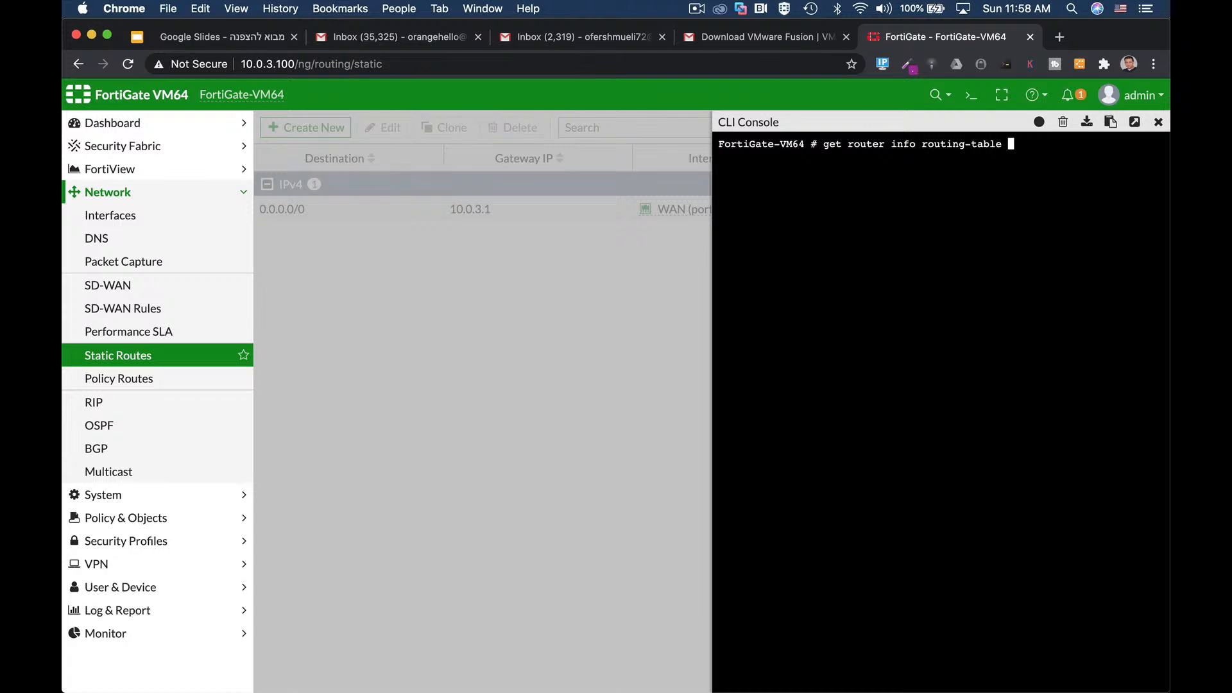
type("all")
key("Return")
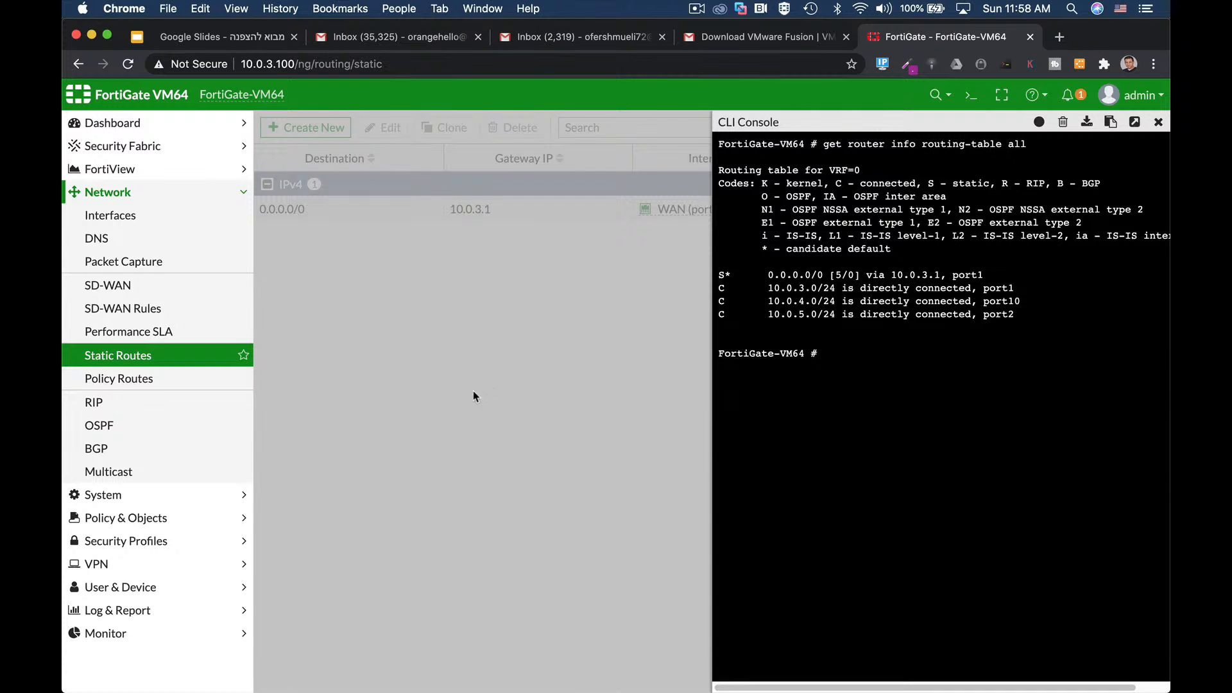
left_click_drag(731, 276, 718, 275)
left_click_drag(767, 276, 827, 276)
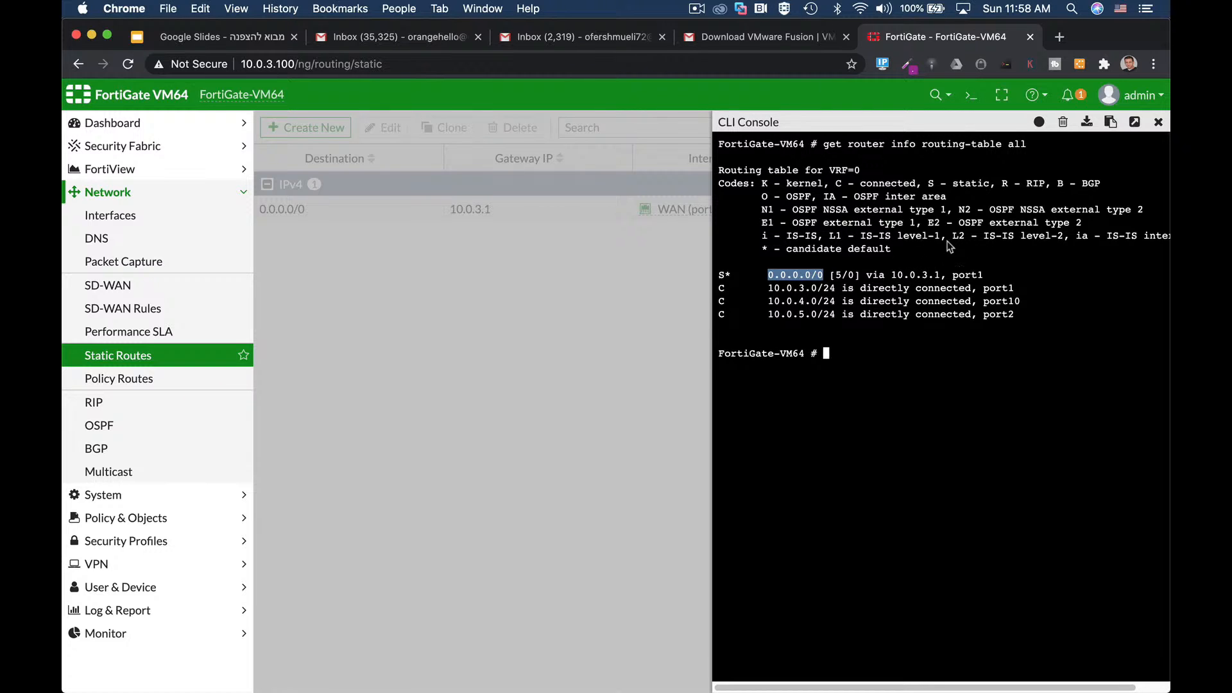
left_click(1158, 123)
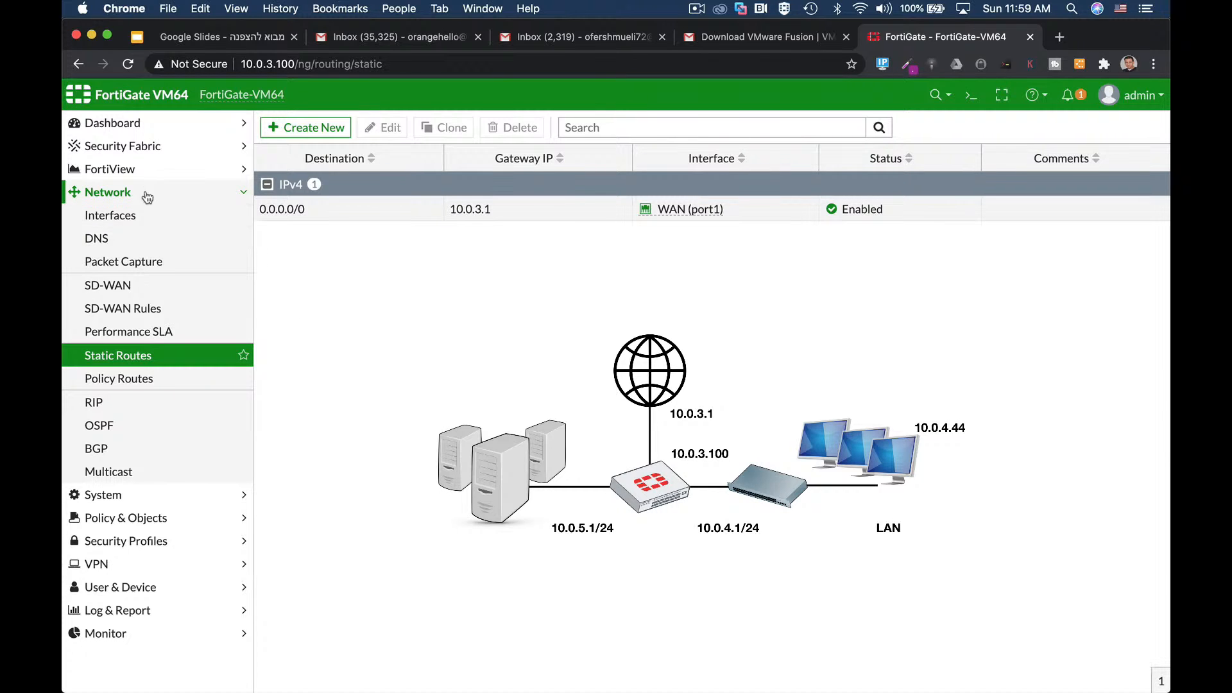
Step: Open a blank new firewall policy from Policy & Objects > IPv4 Policy
left_click(134, 521)
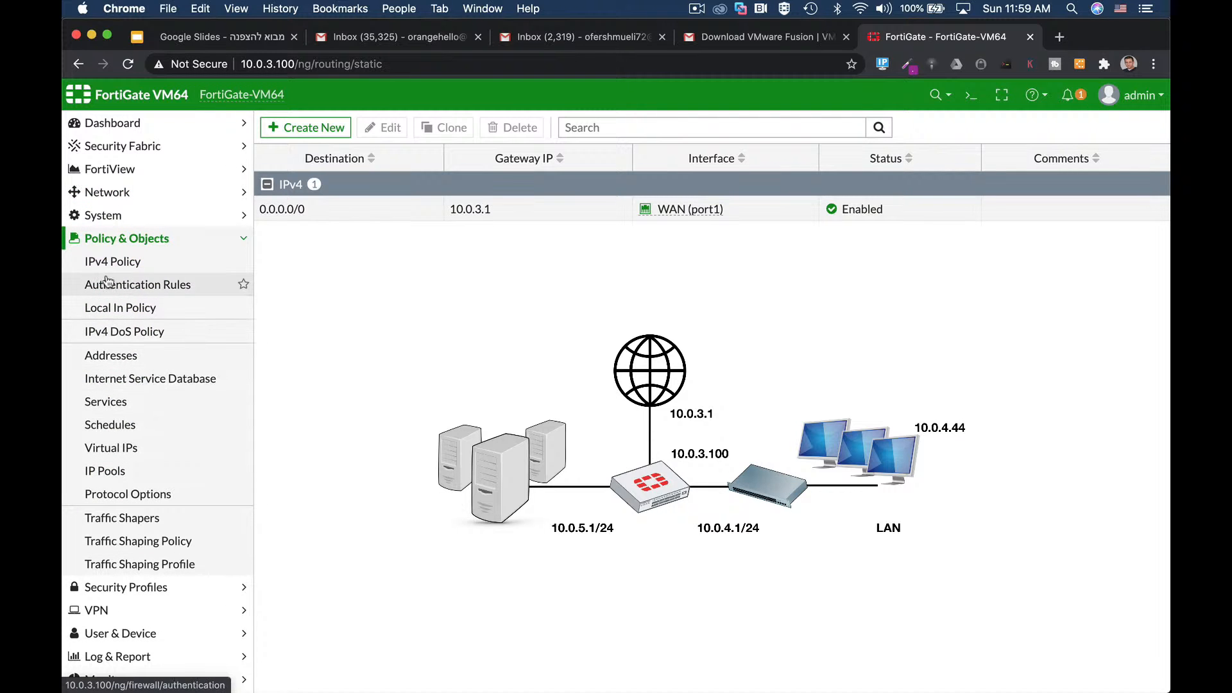
left_click(112, 261)
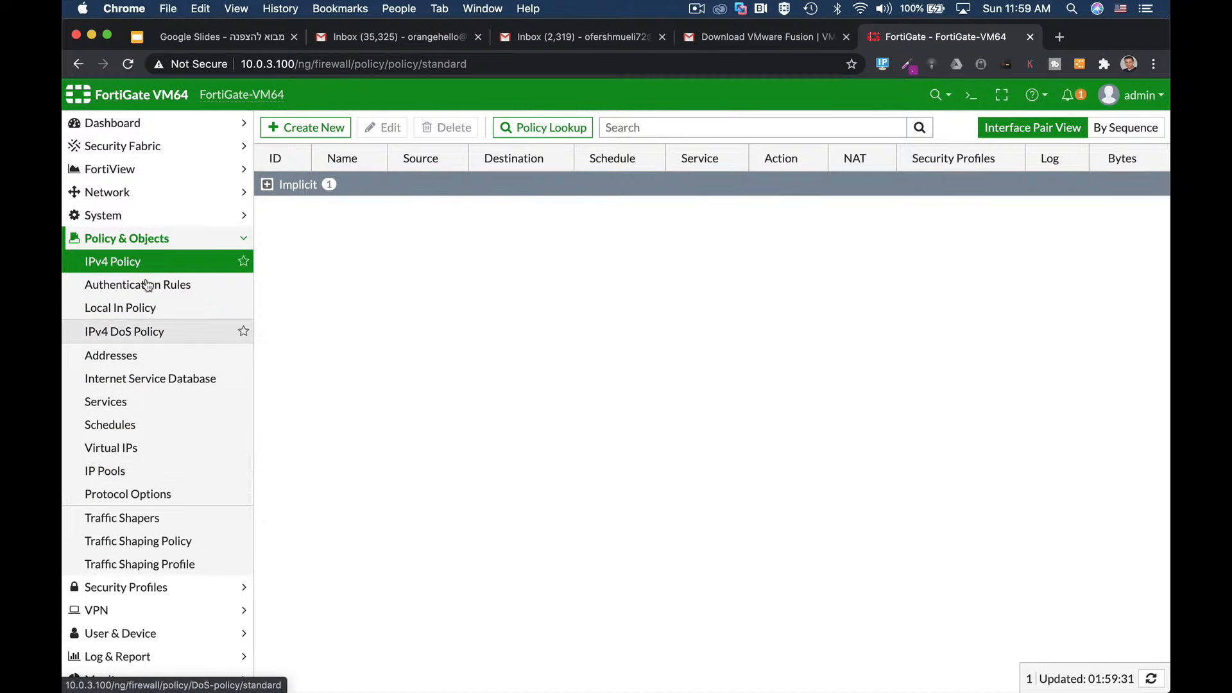
left_click(315, 128)
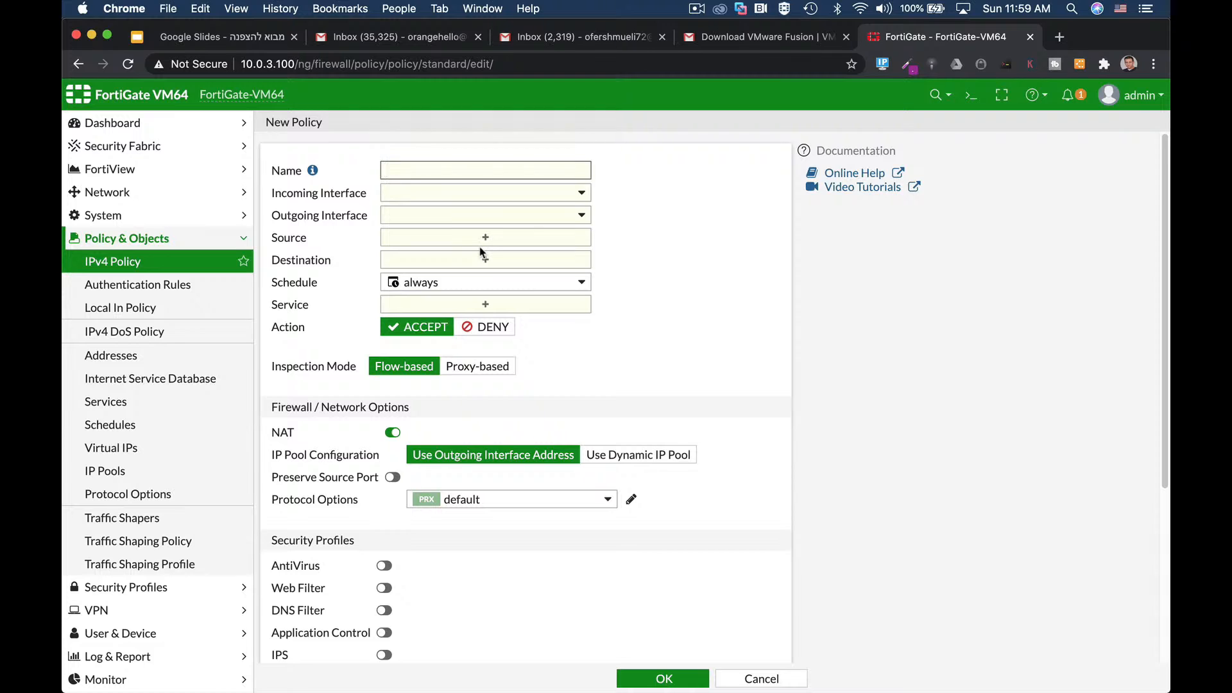
Step: Name the policy full_access, with incoming LAN (port10) and outgoing WAN (port1)
type("full_access")
left_click(475, 193)
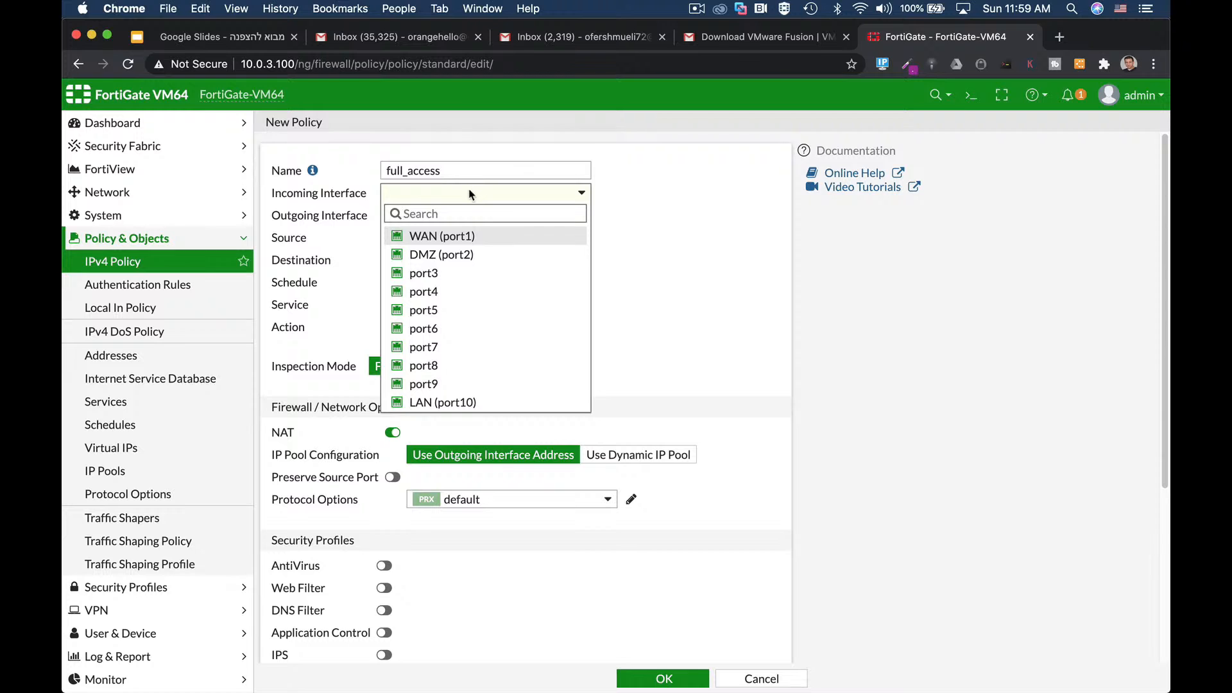
left_click(465, 403)
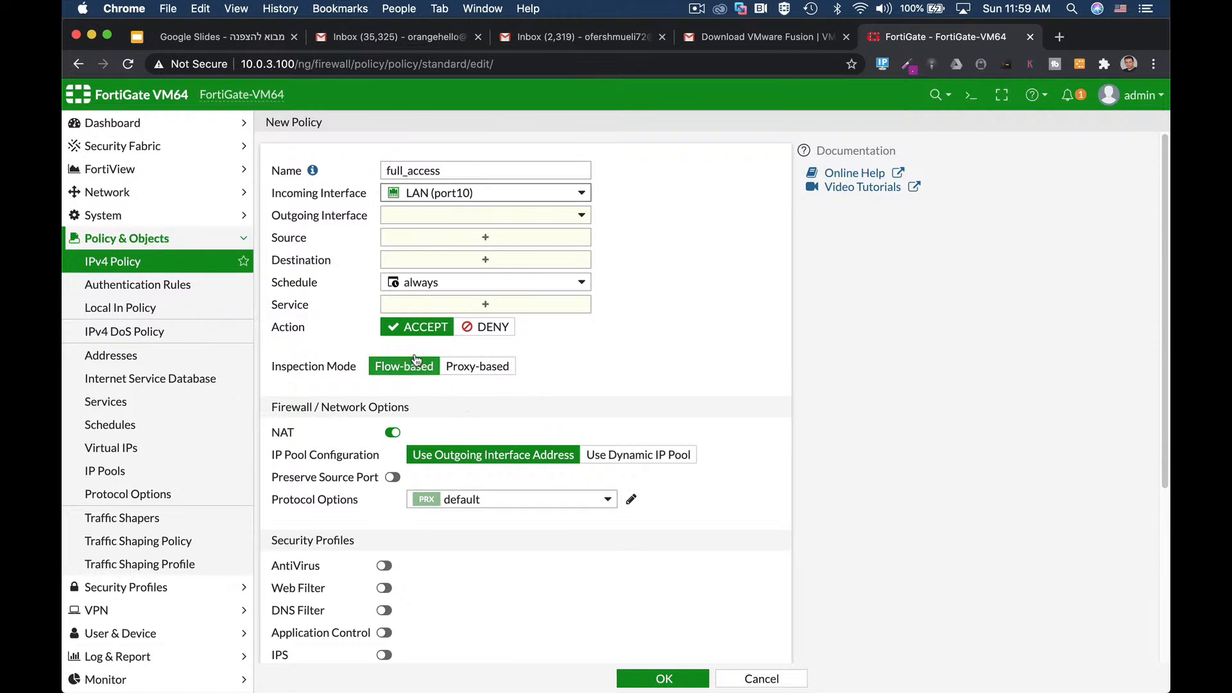
left_click(437, 218)
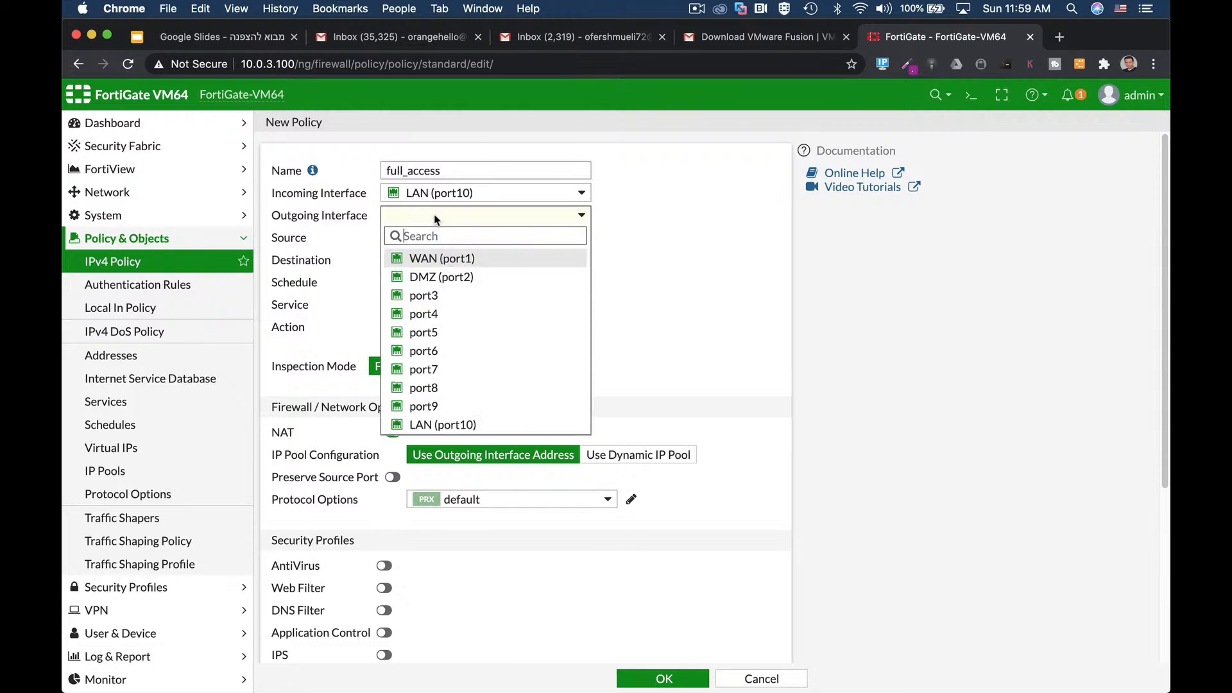
left_click(434, 259)
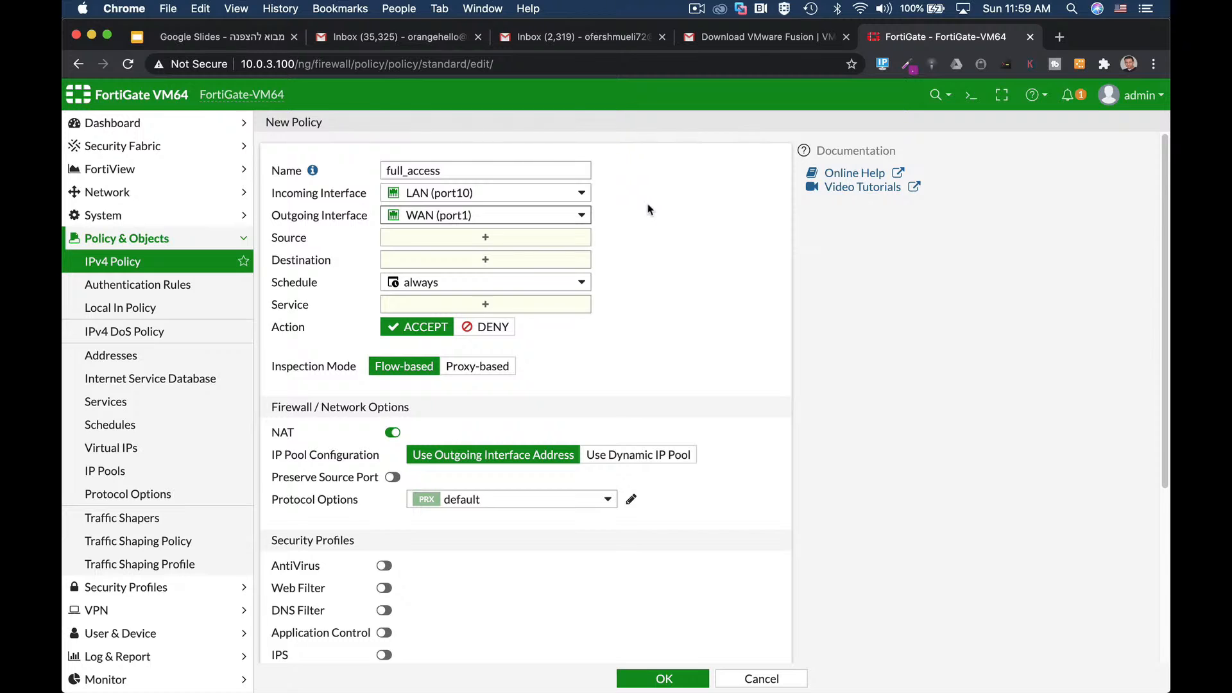
Step: Set Source and Destination to all and Service to ALL
left_click(480, 239)
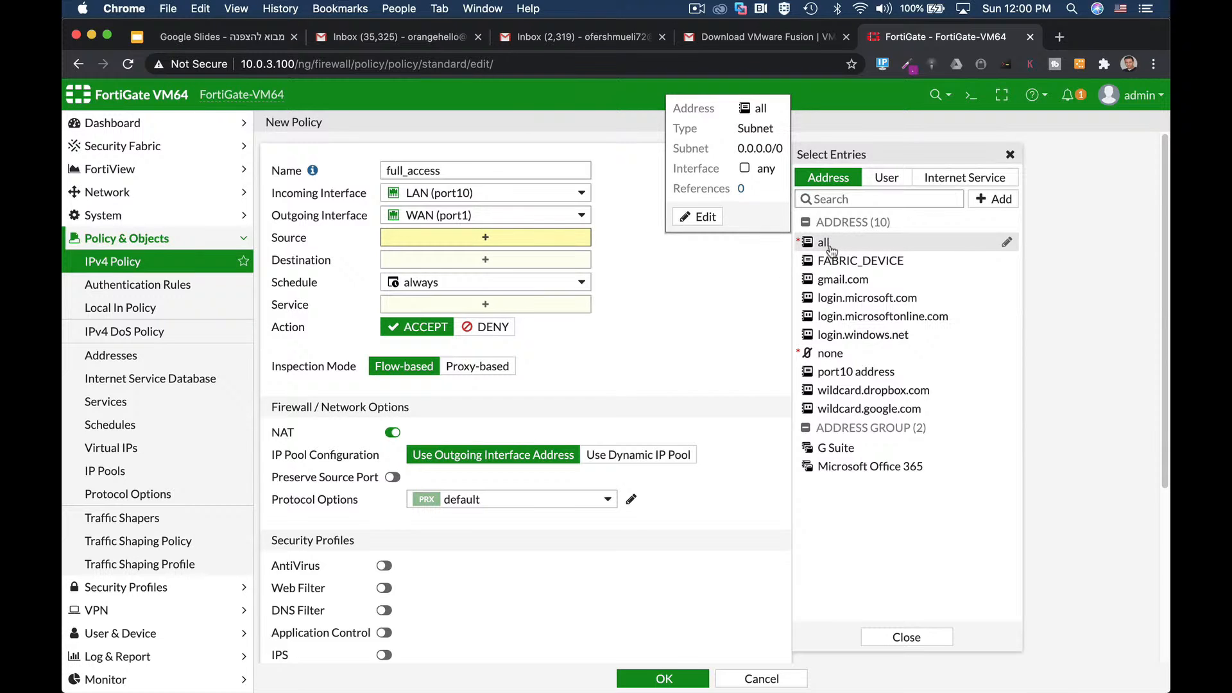
left_click(827, 242)
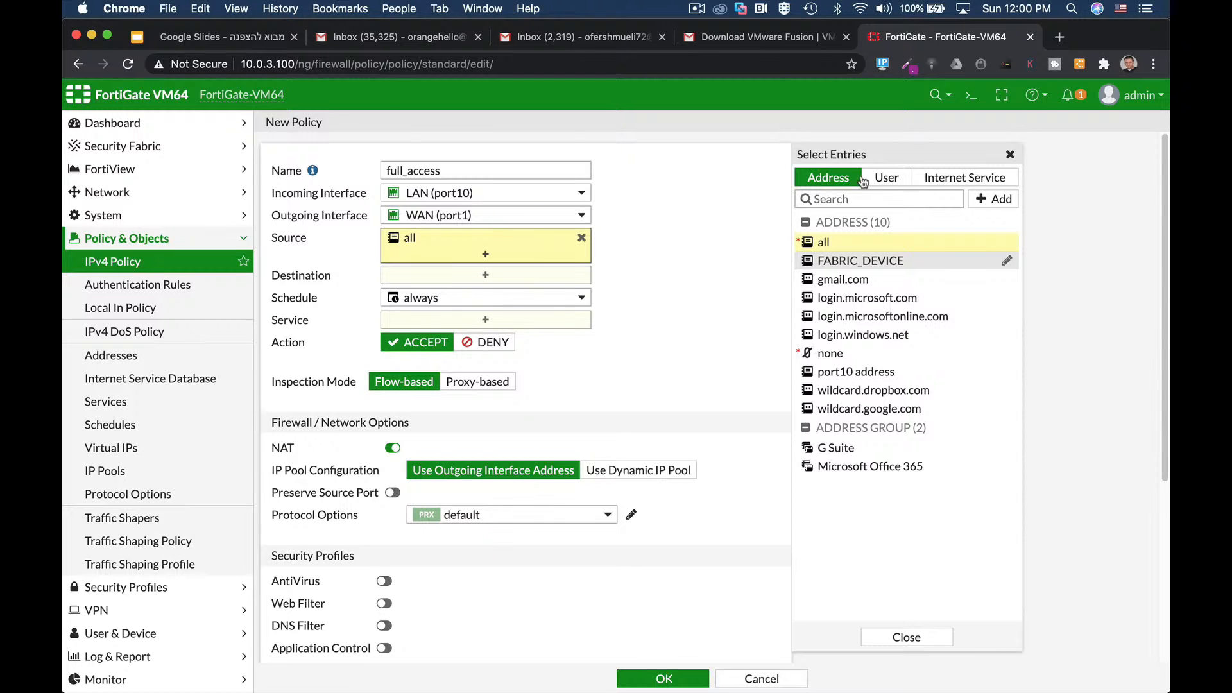
left_click(886, 177)
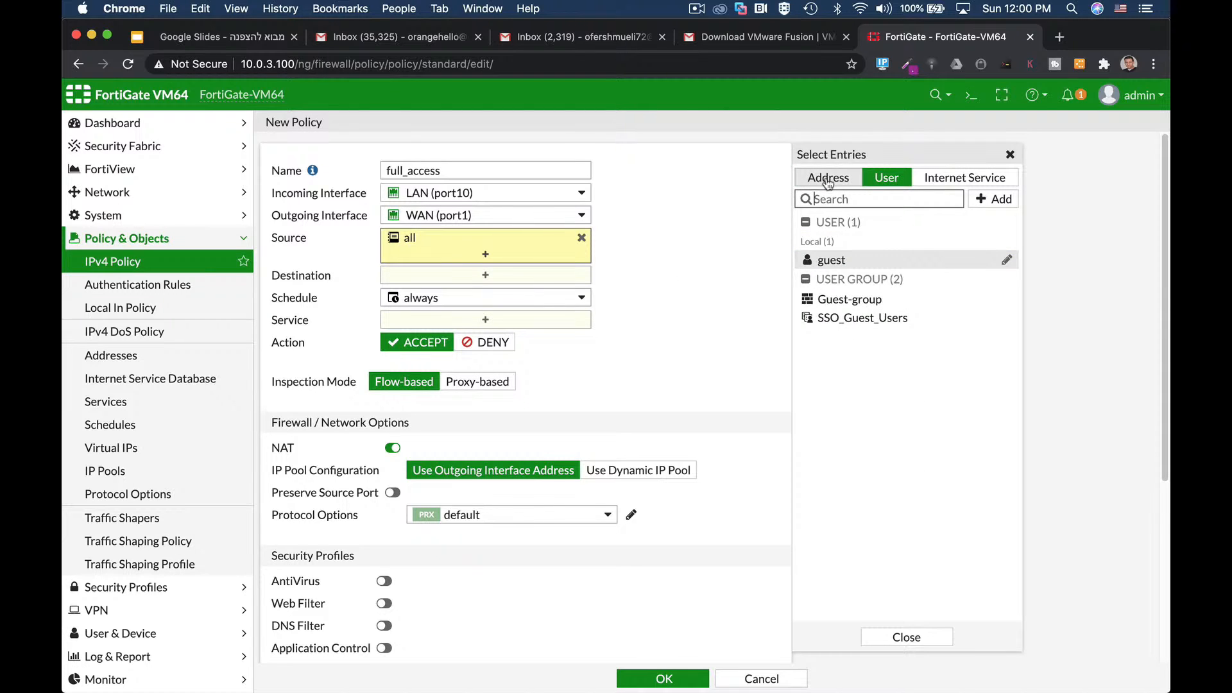
left_click(828, 179)
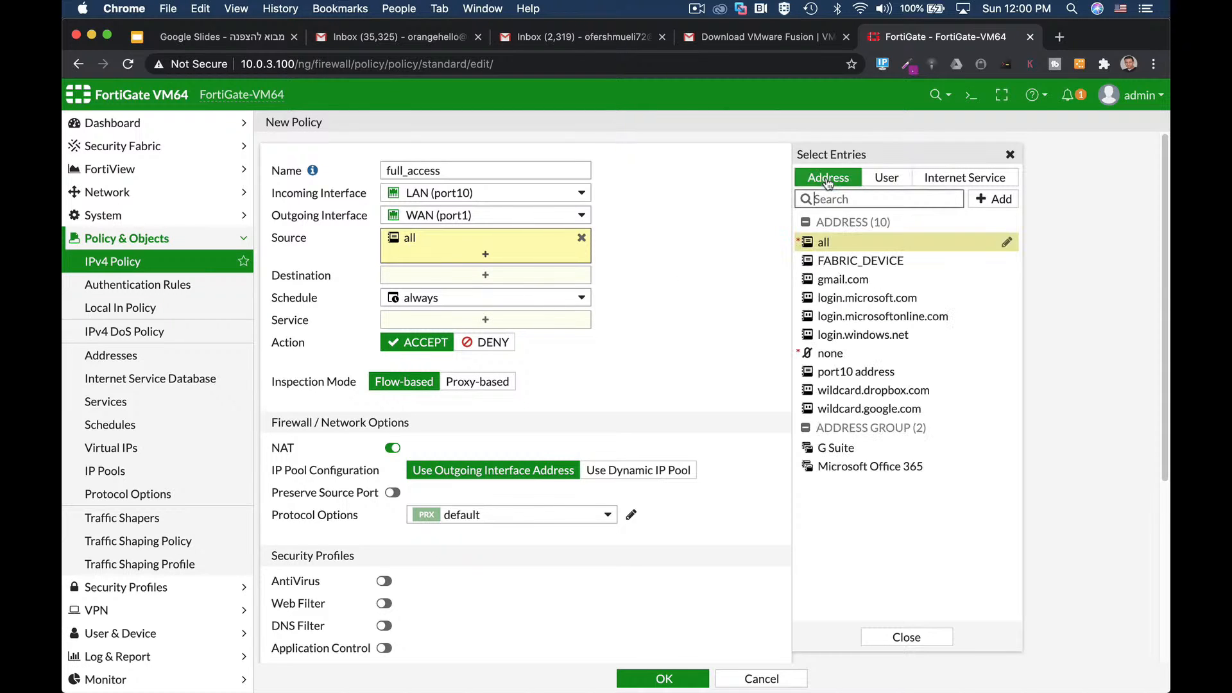
left_click(484, 277)
left_click(837, 245)
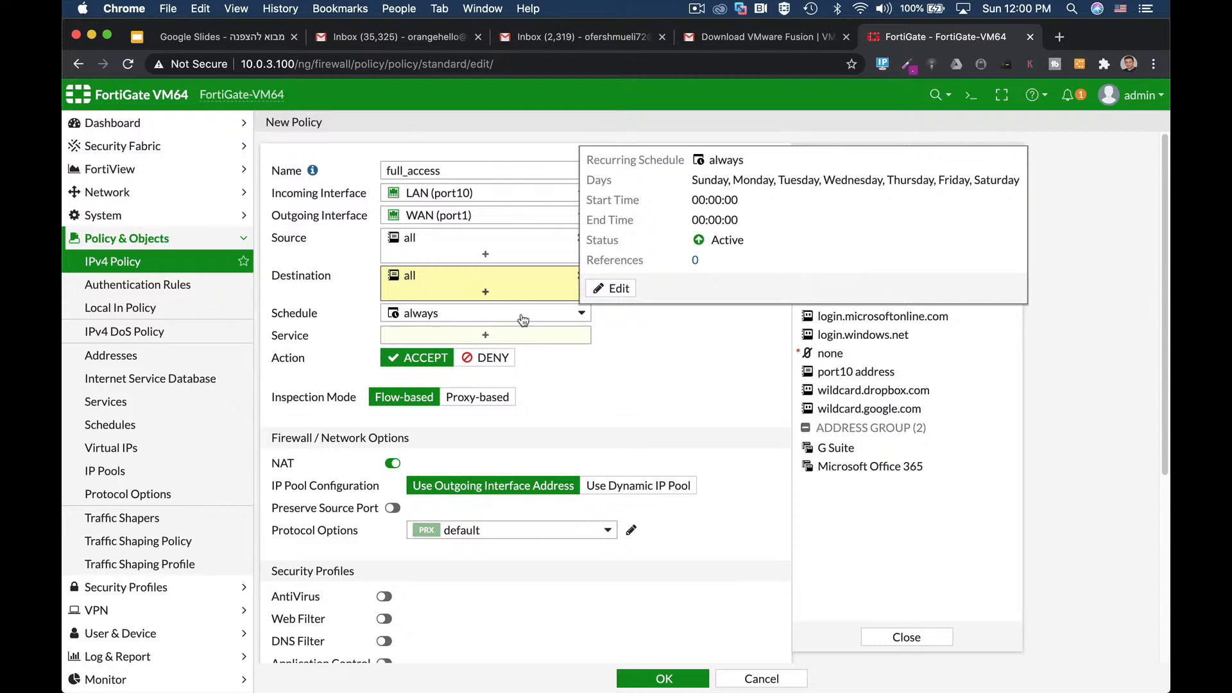
left_click(511, 336)
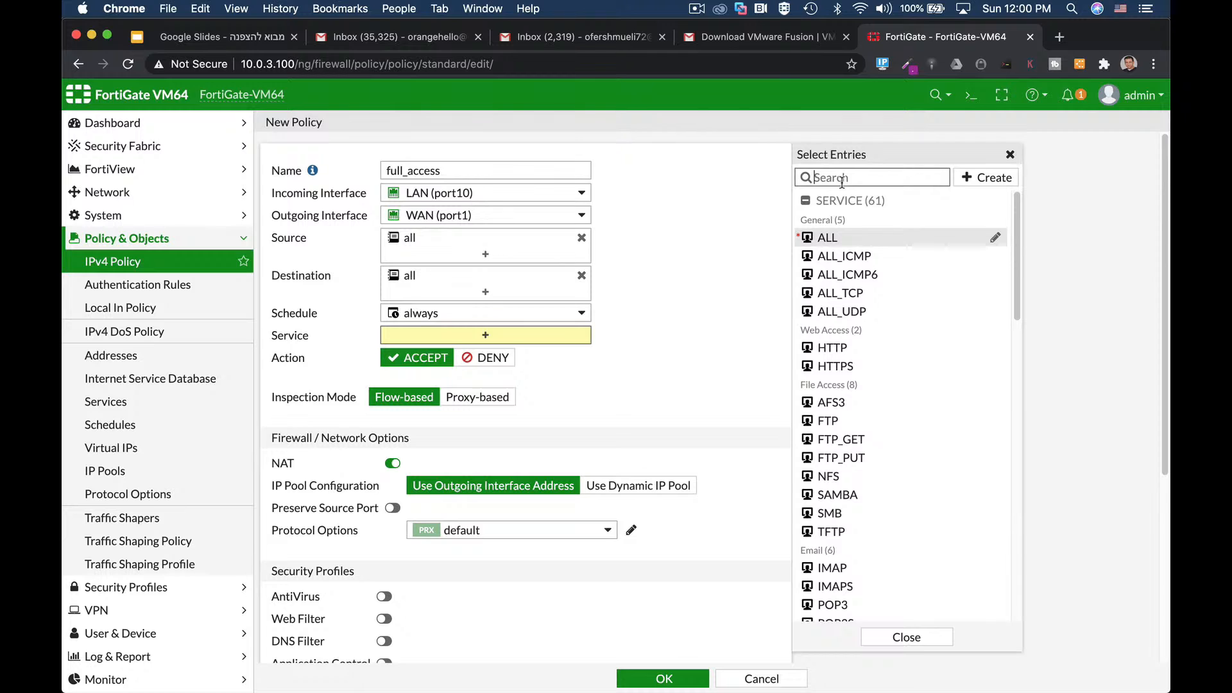
left_click(824, 243)
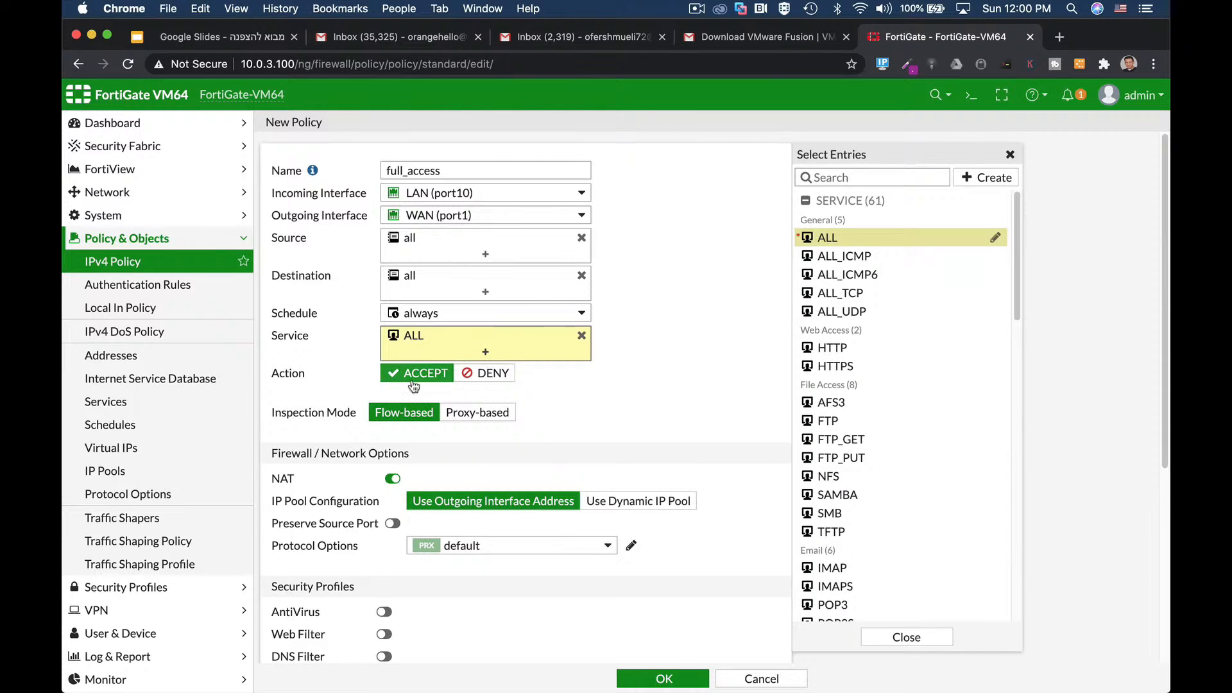
scroll(728, 376, "down", 3)
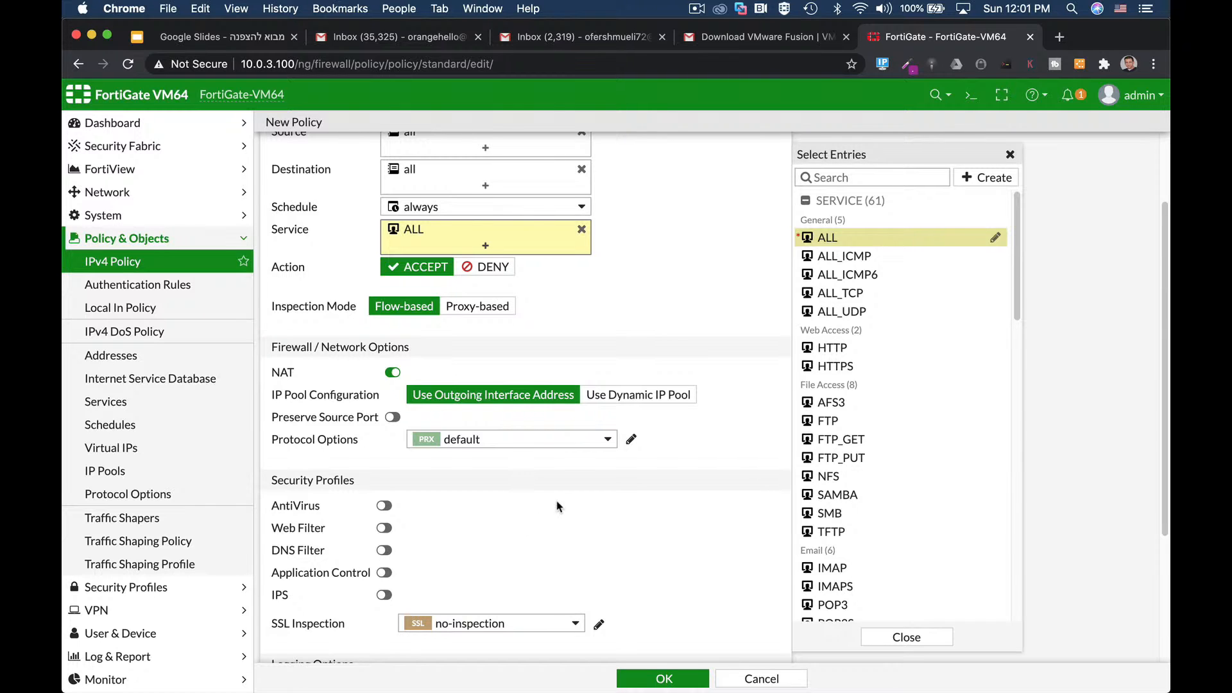
Step: Leave AntiVirus and Web Filter off, log All Sessions, and save the full_access policy
scroll(559, 507, "down", 5)
left_click(382, 312)
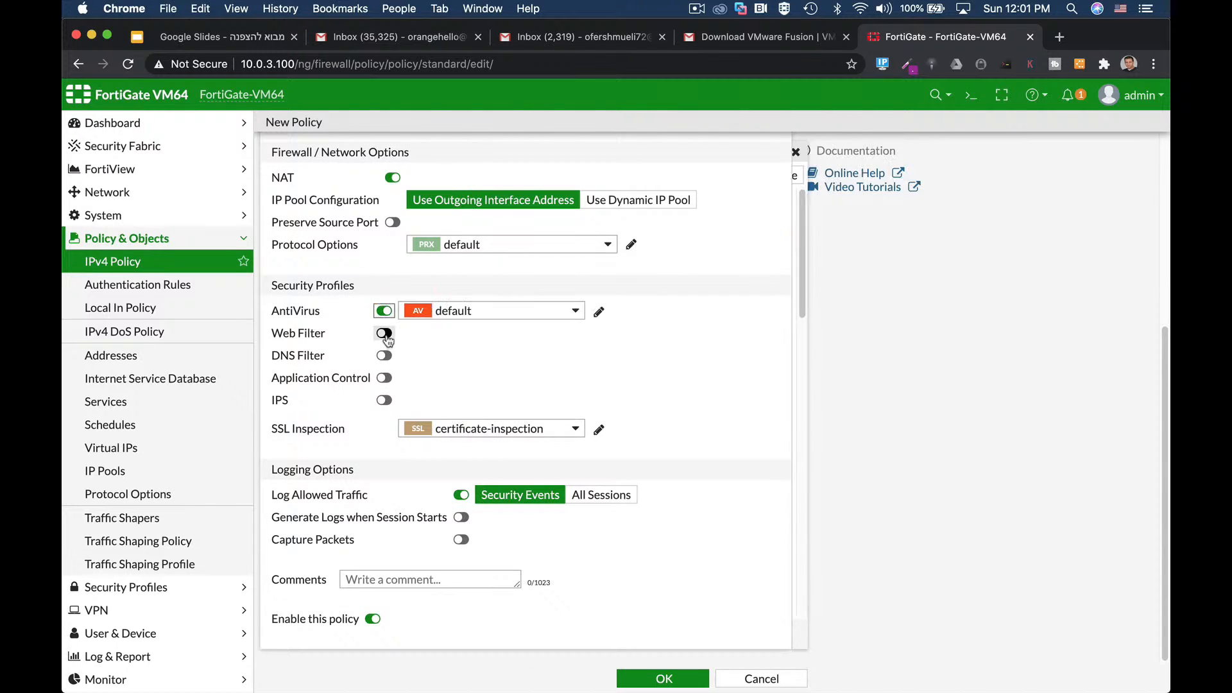
left_click(383, 333)
left_click(384, 311)
left_click(387, 333)
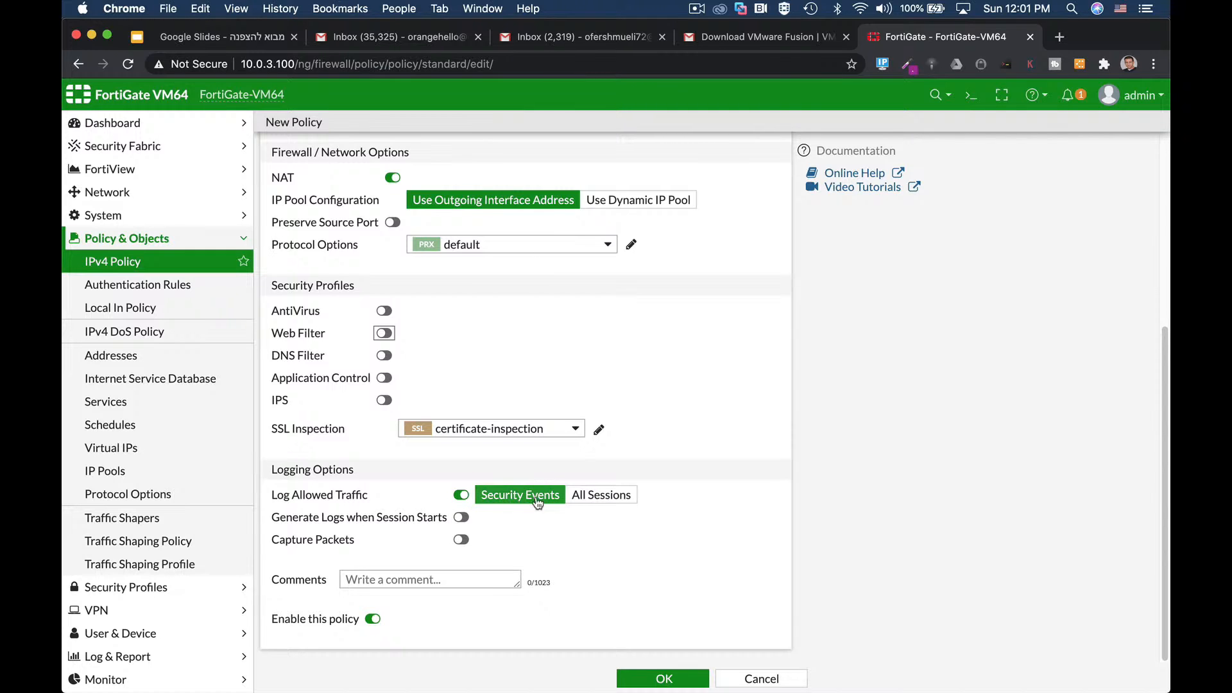
left_click(612, 498)
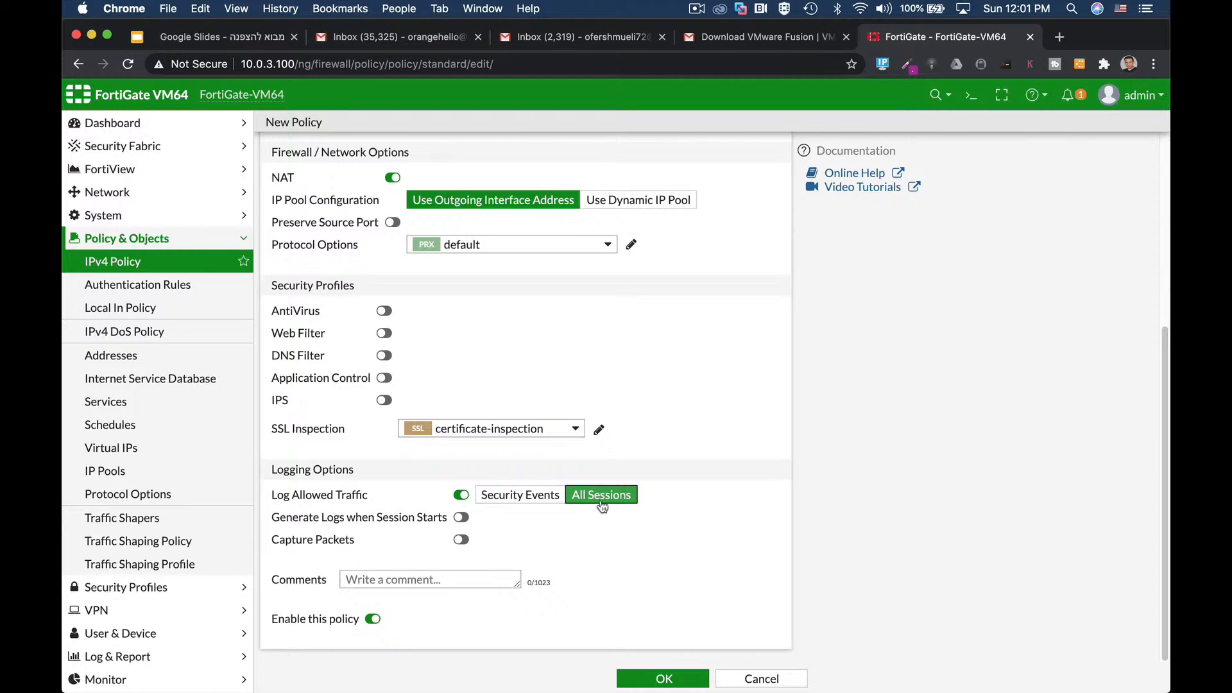
left_click(646, 681)
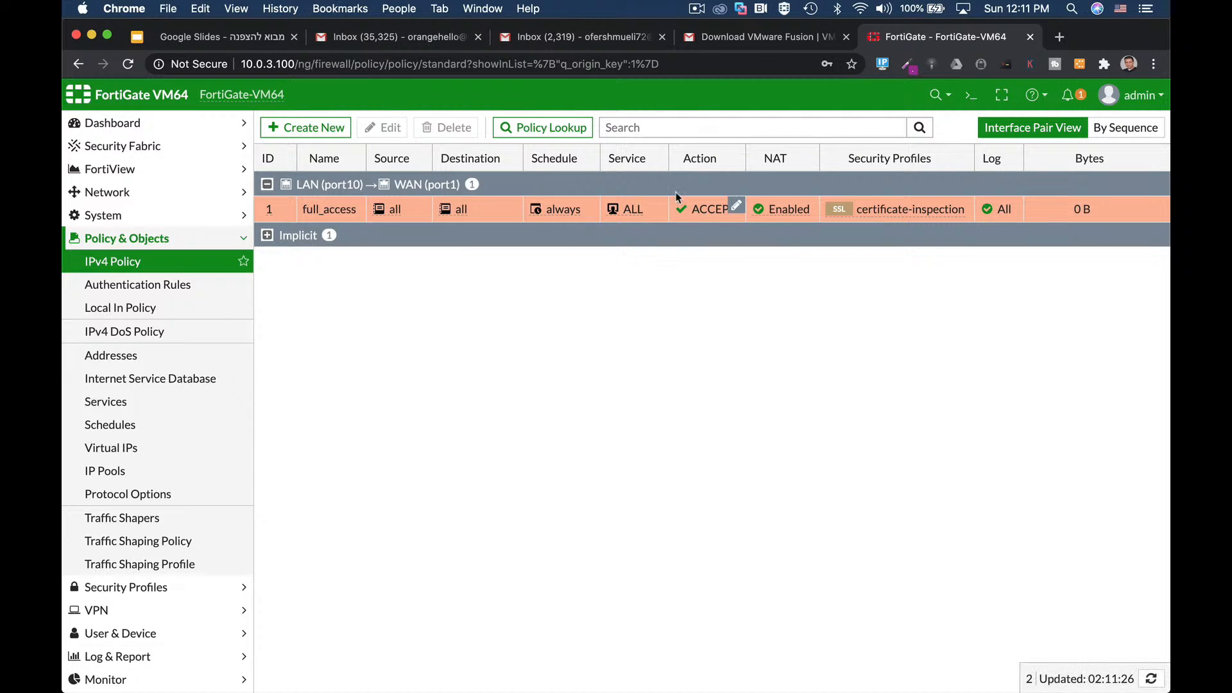
Step: Start a second policy named DMZ running from WAN (port1) to DMZ (port2)
left_click(732, 208)
left_click(379, 127)
left_click(403, 168)
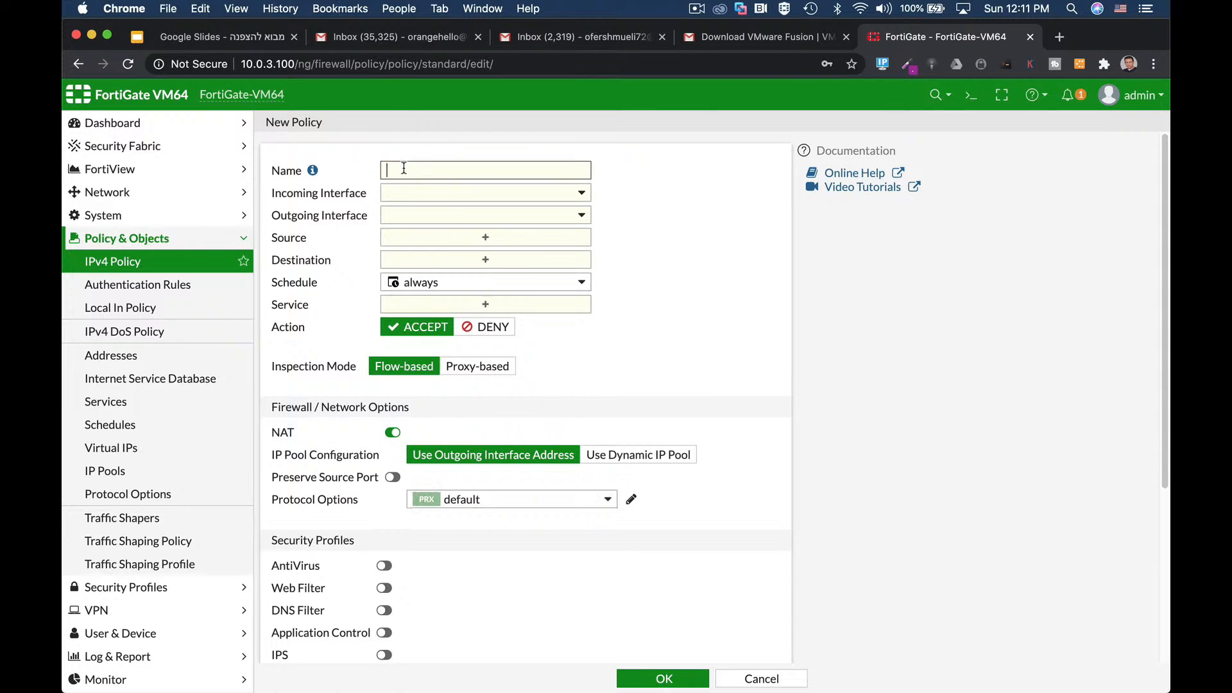
type("DMZ")
left_click(448, 194)
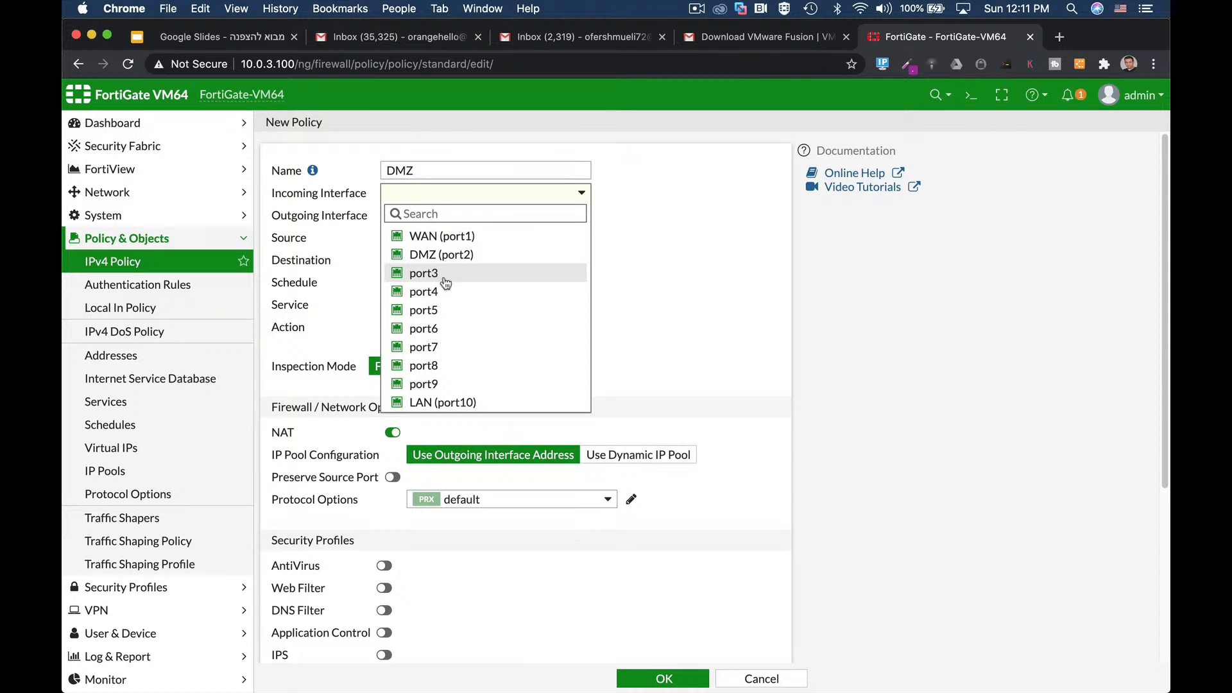
left_click(438, 236)
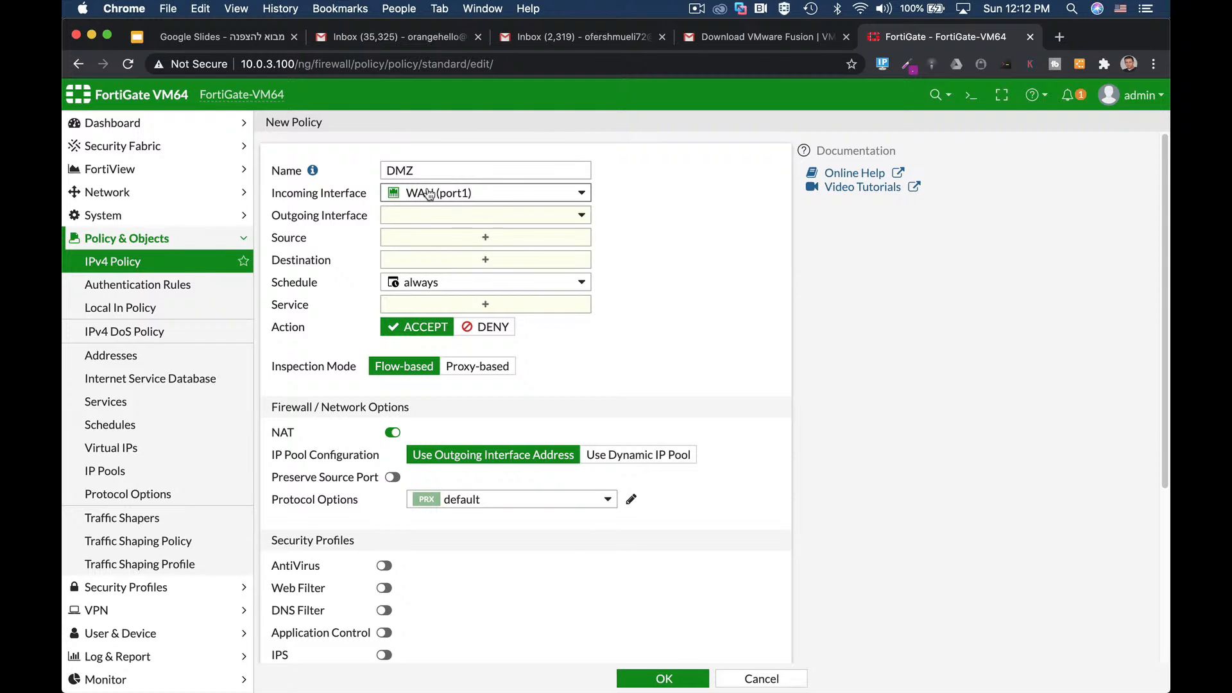
left_click(432, 220)
left_click(462, 278)
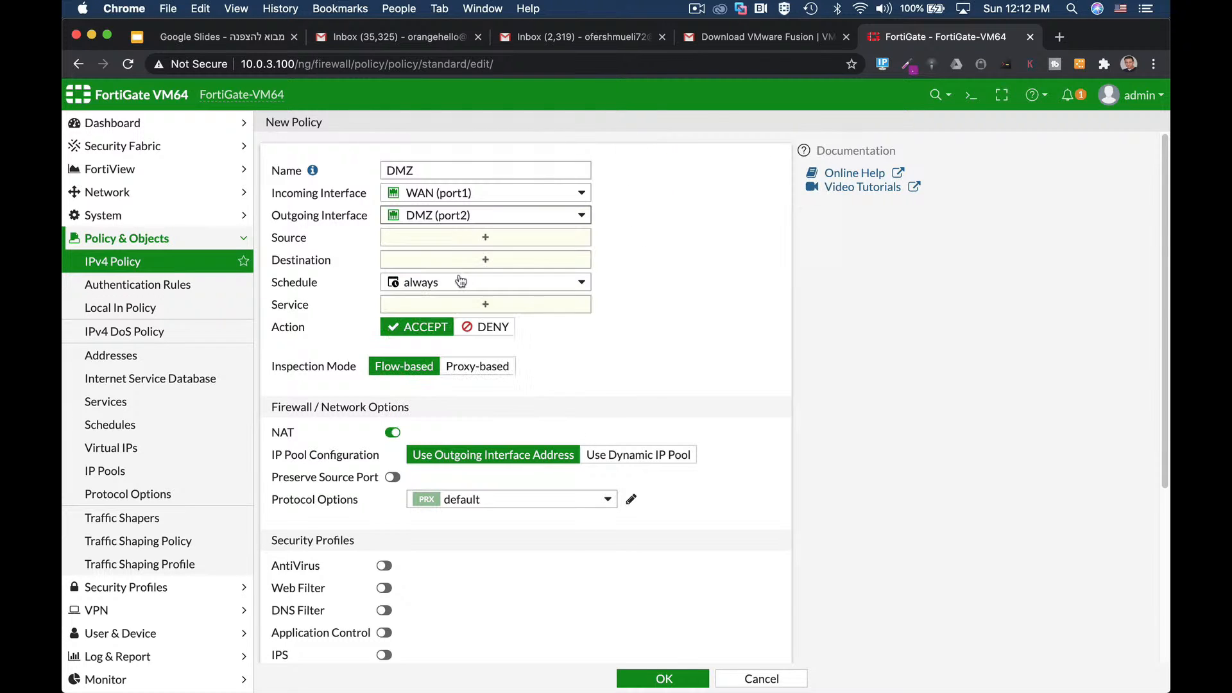
Step: Set source and destination to all, then start a new address object
left_click(475, 238)
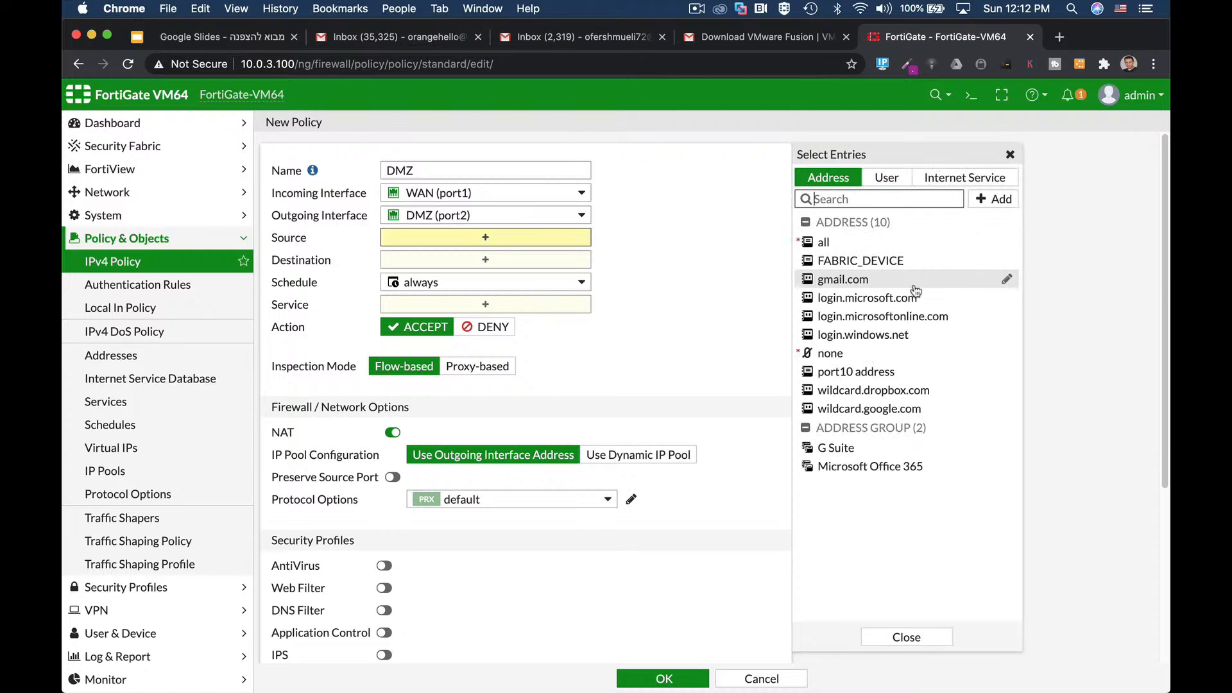
left_click(827, 242)
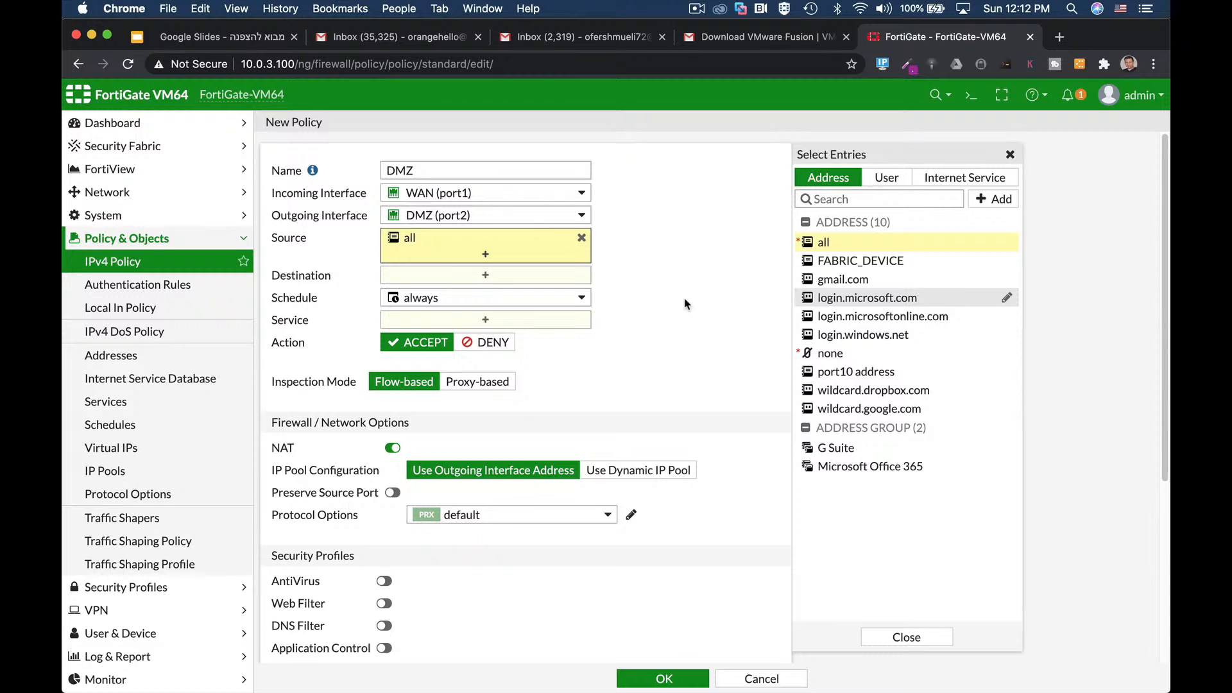
left_click(510, 281)
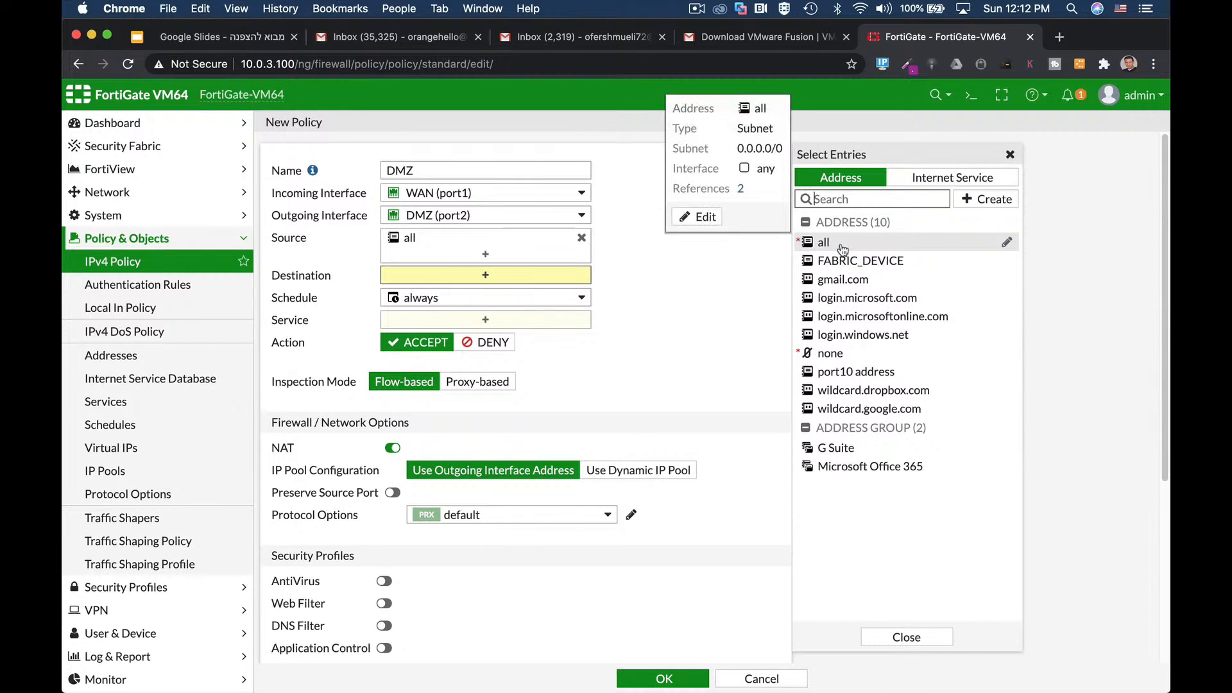
left_click(842, 247)
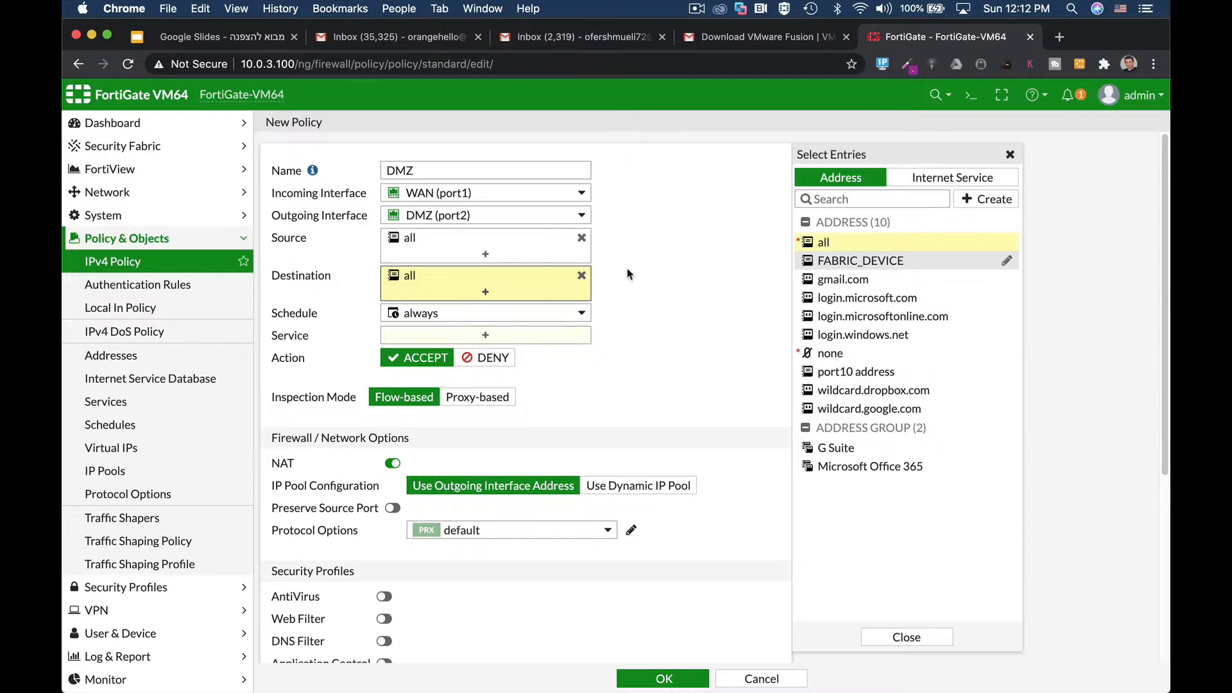
left_click(976, 200)
left_click(879, 244)
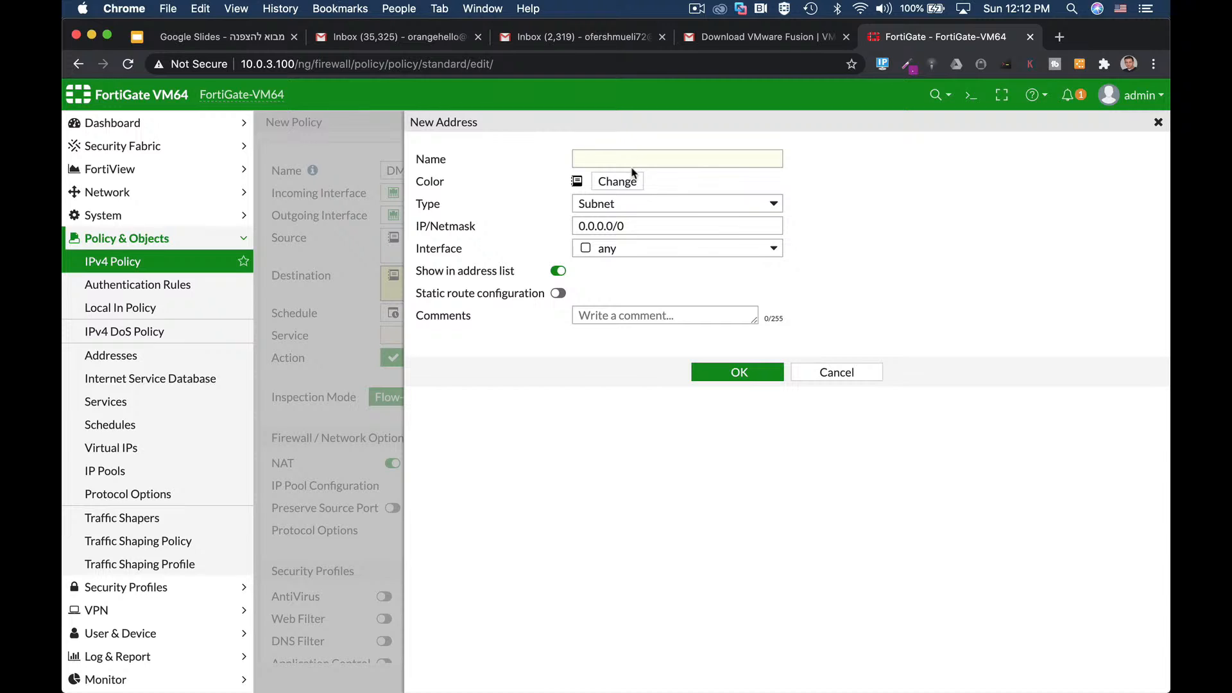
Step: Save the web-server address as 10.0.5.4/32 so it becomes the DMZ destination
left_click(630, 164)
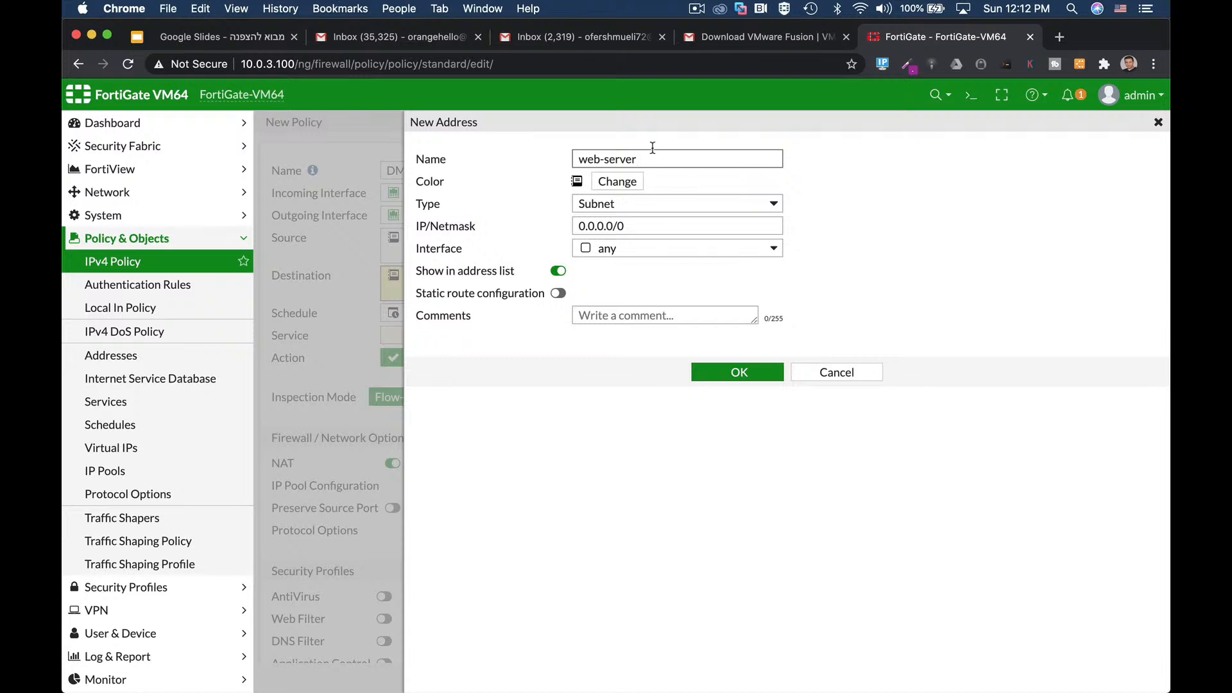
left_click(631, 224)
type("10")
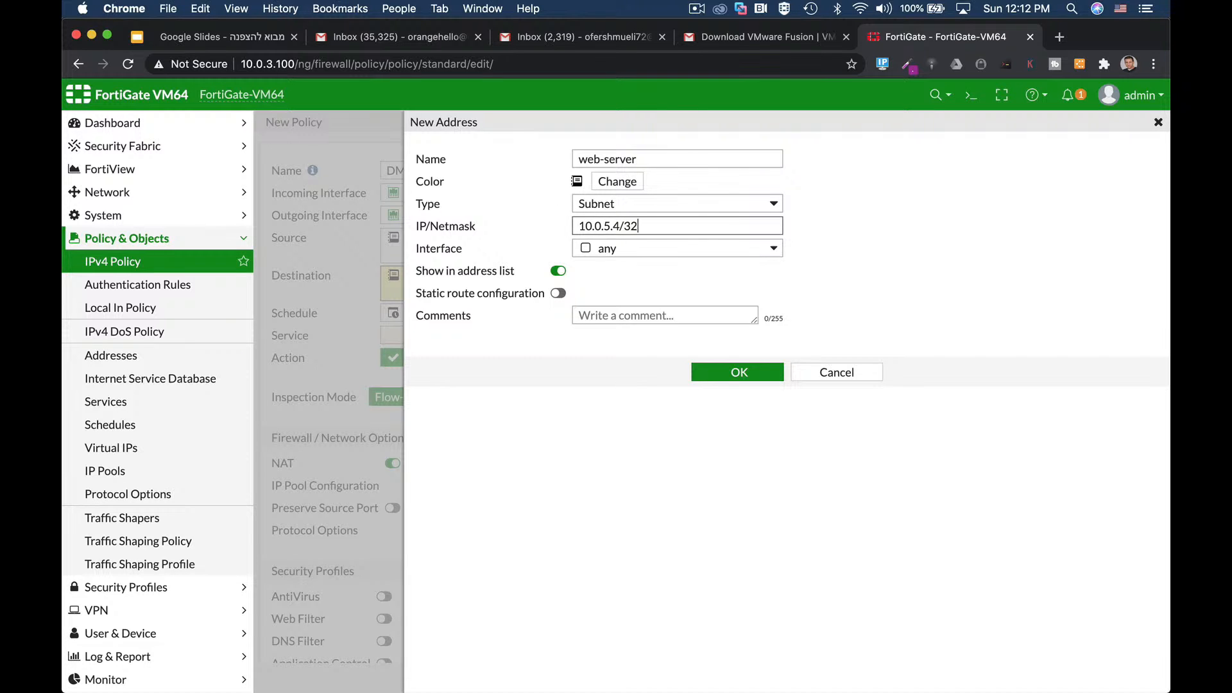
type(".0.5.4/32")
left_click(737, 371)
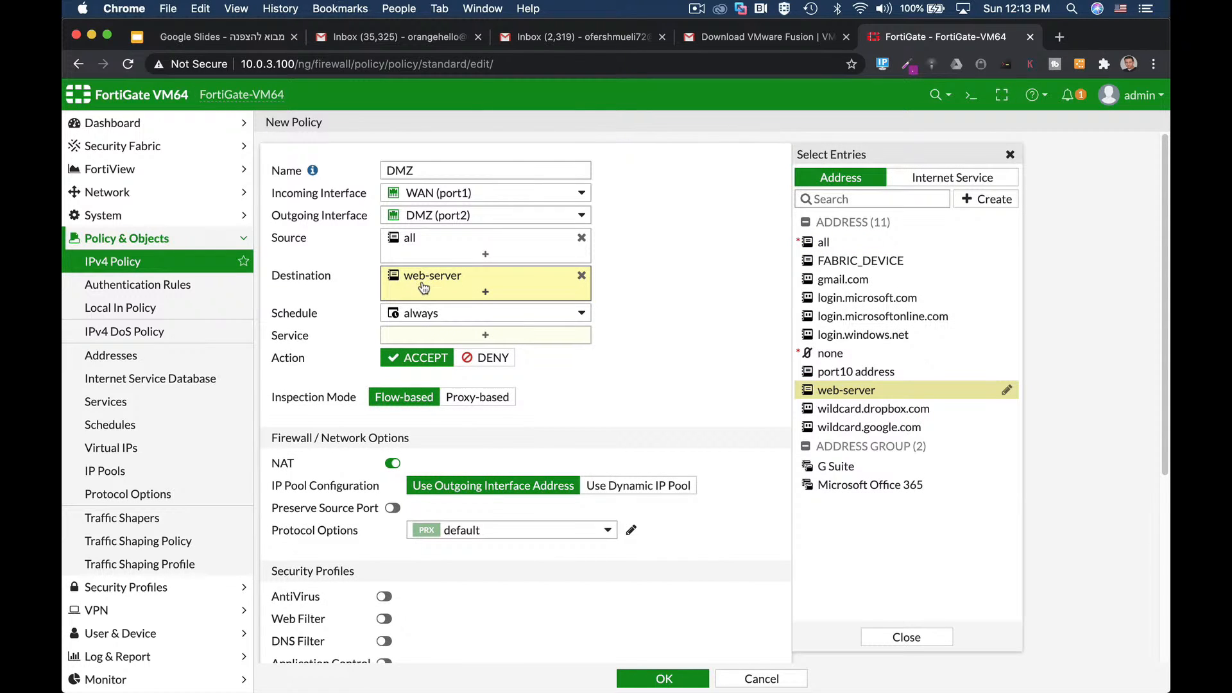
Step: Add HTTP and HTTPS services, log All Sessions, and save the DMZ policy
left_click(411, 340)
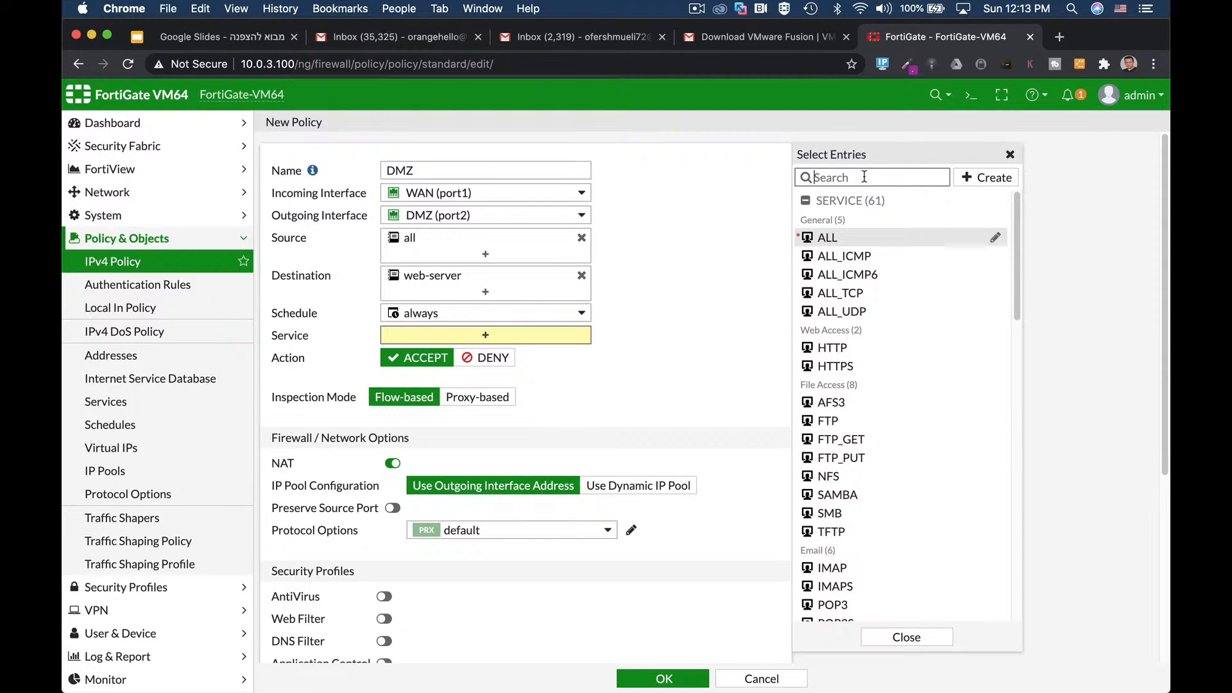
type("http")
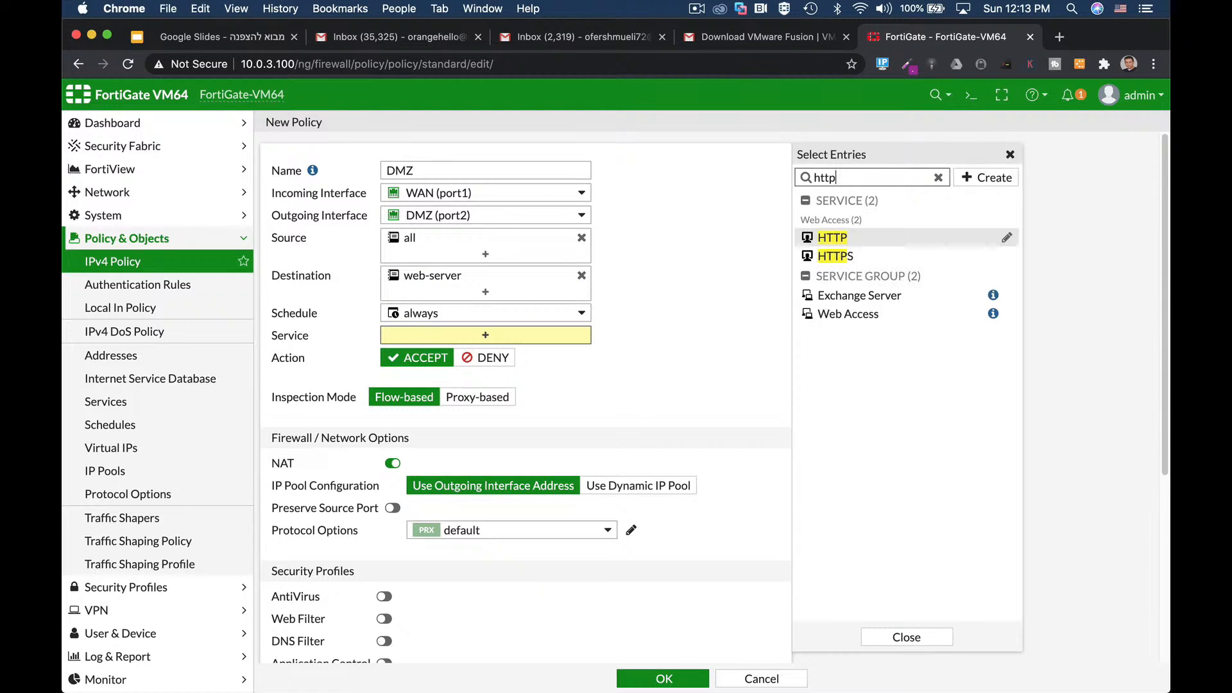
left_click(874, 240)
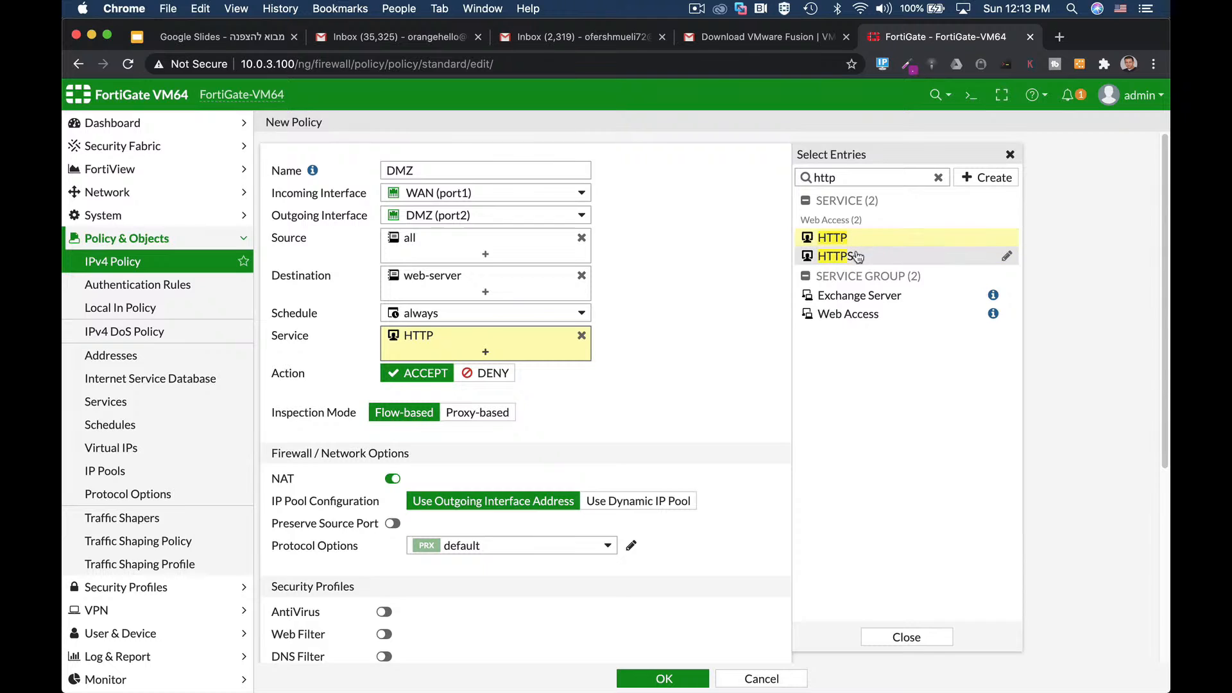
left_click(857, 256)
scroll(704, 512, "down", 5)
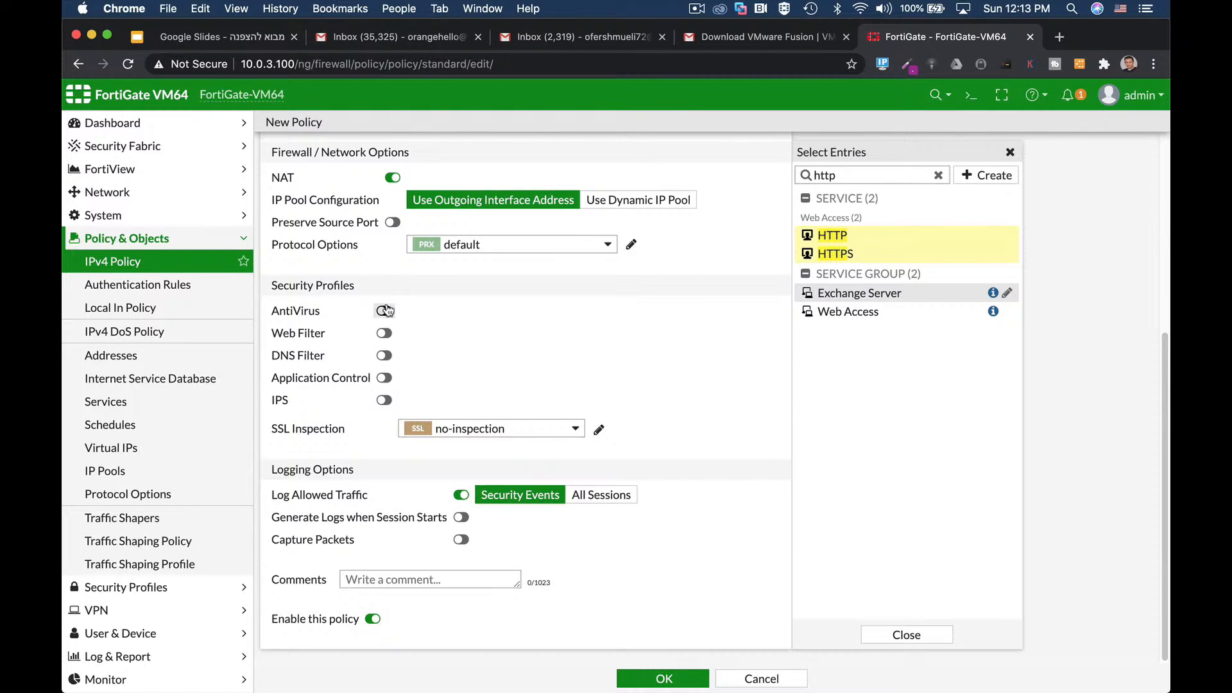
left_click(587, 497)
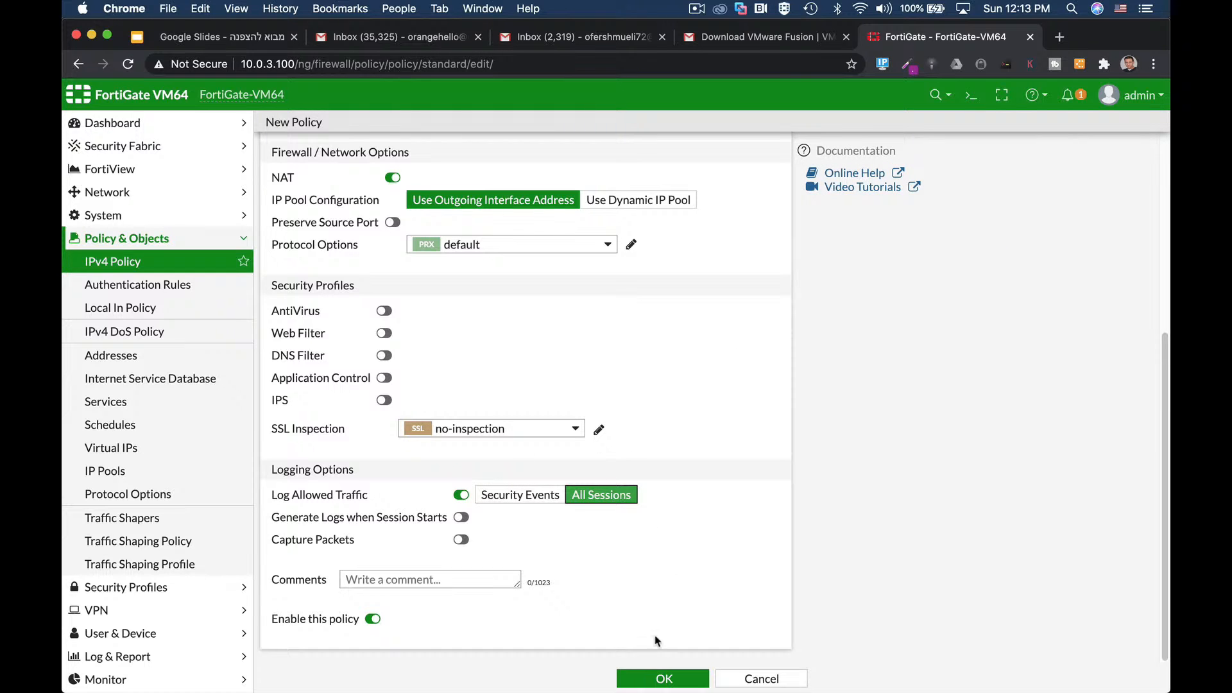
left_click(663, 678)
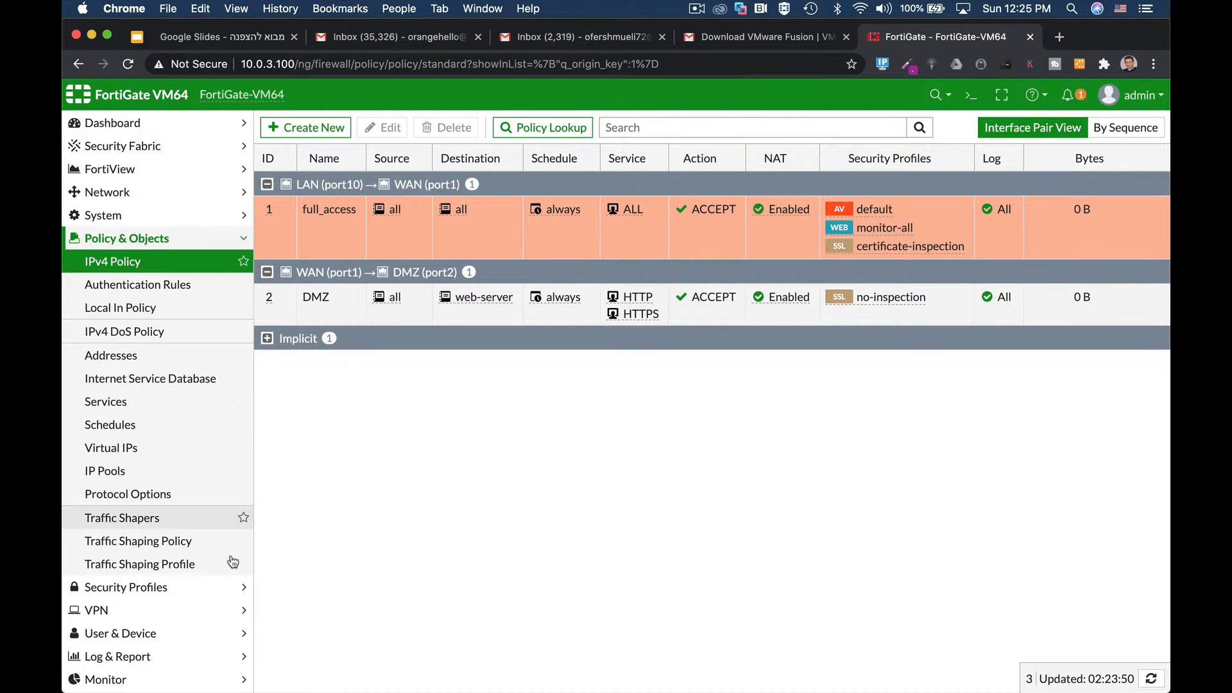
Step: Browse the AntiVirus, Web Filter, DNS Filter and Application Control profile pages
left_click(165, 588)
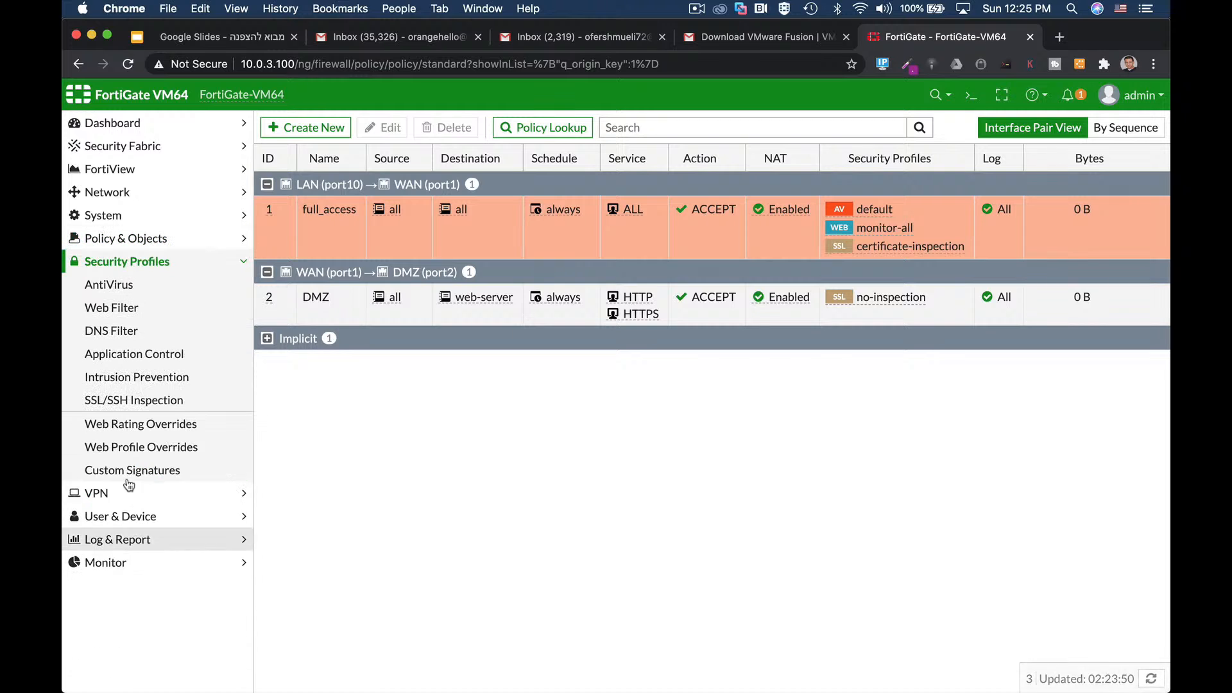
left_click(132, 290)
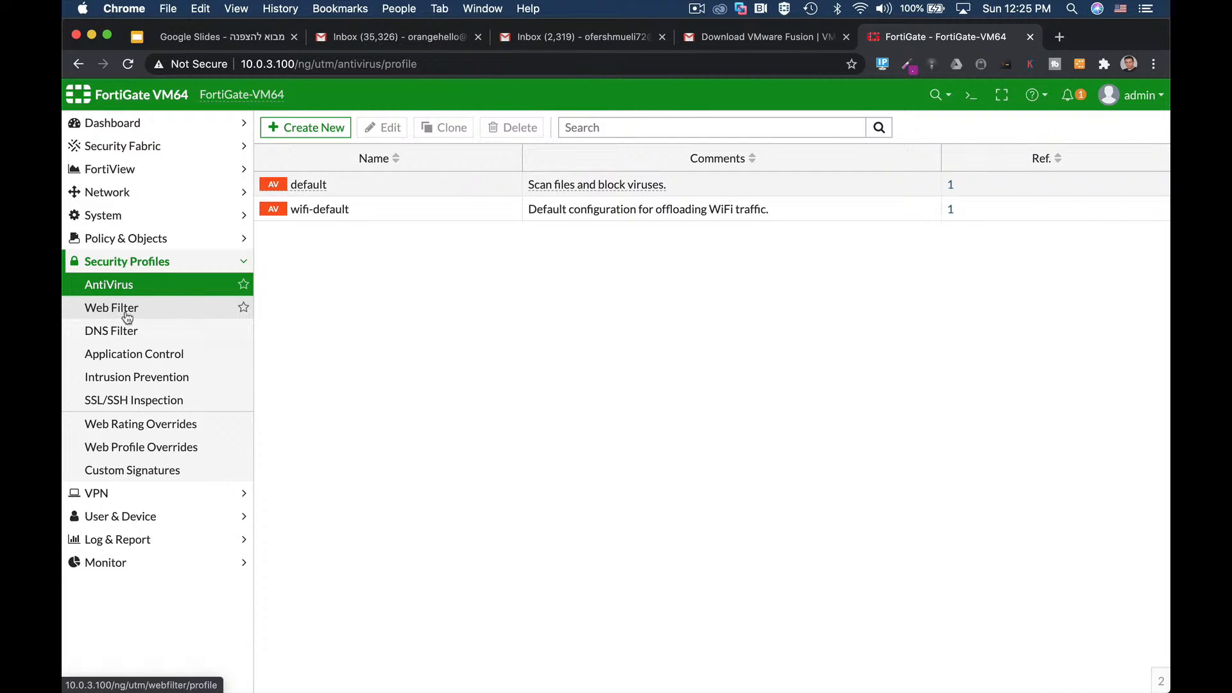
left_click(127, 313)
left_click(124, 332)
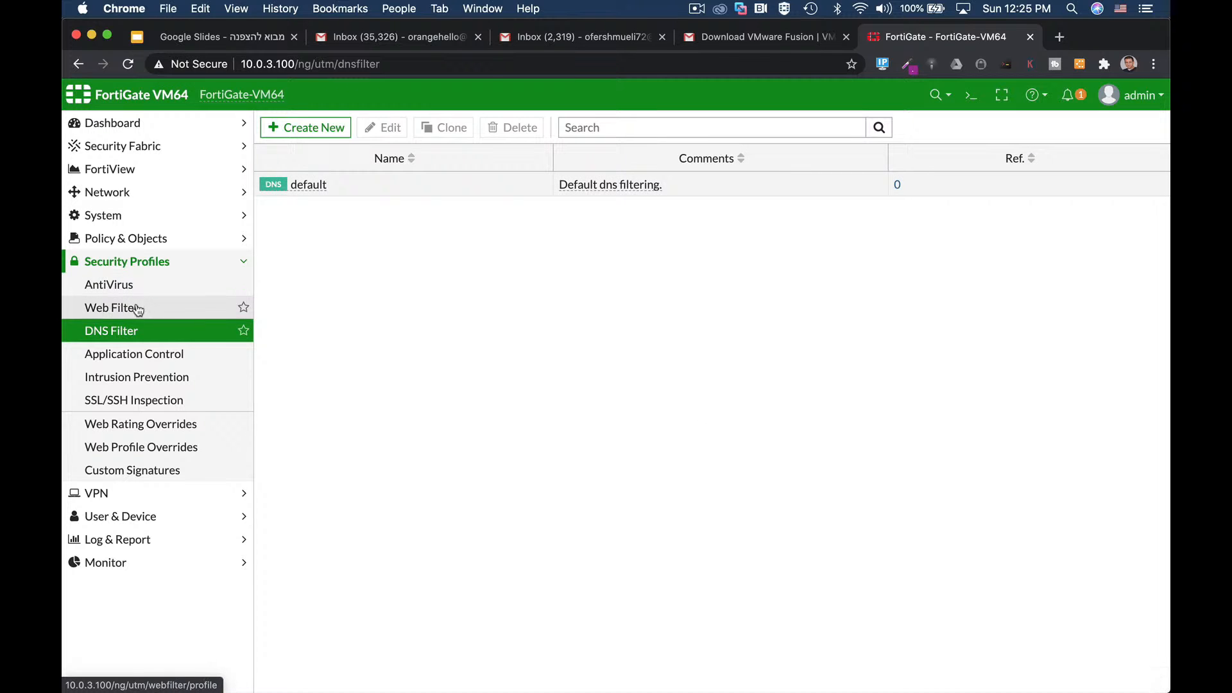
left_click(136, 309)
left_click(137, 353)
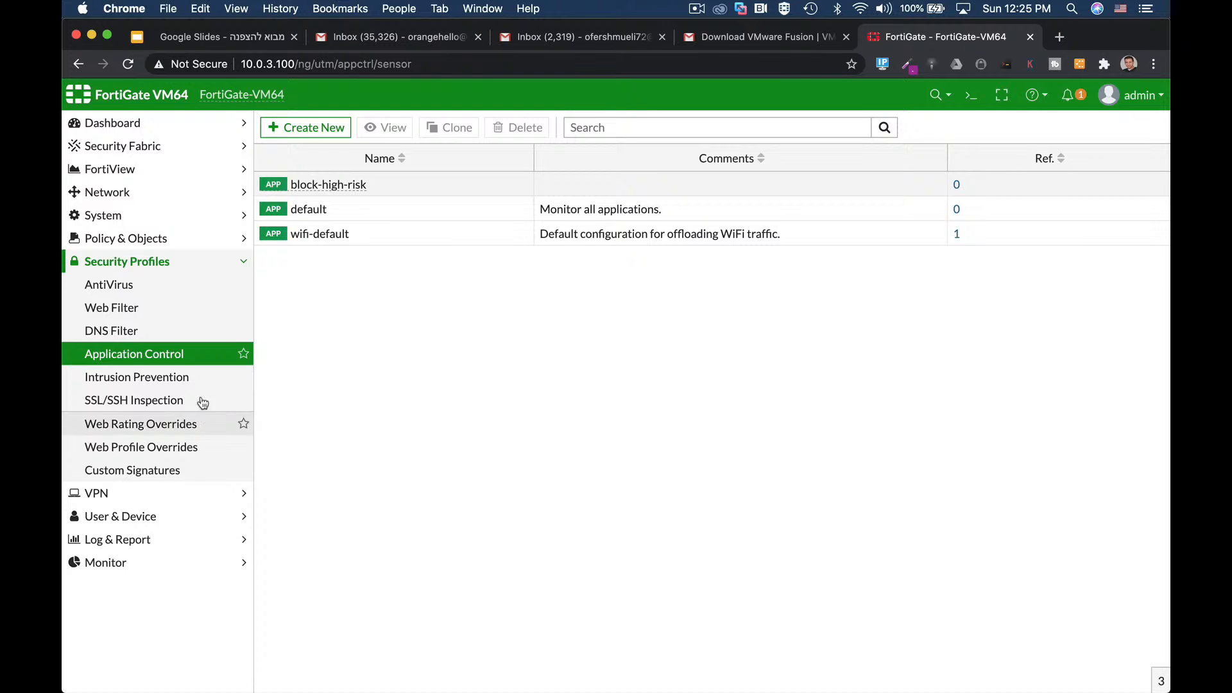
Step: Start a new Application Control sensor, then cancel it without saving
left_click(328, 127)
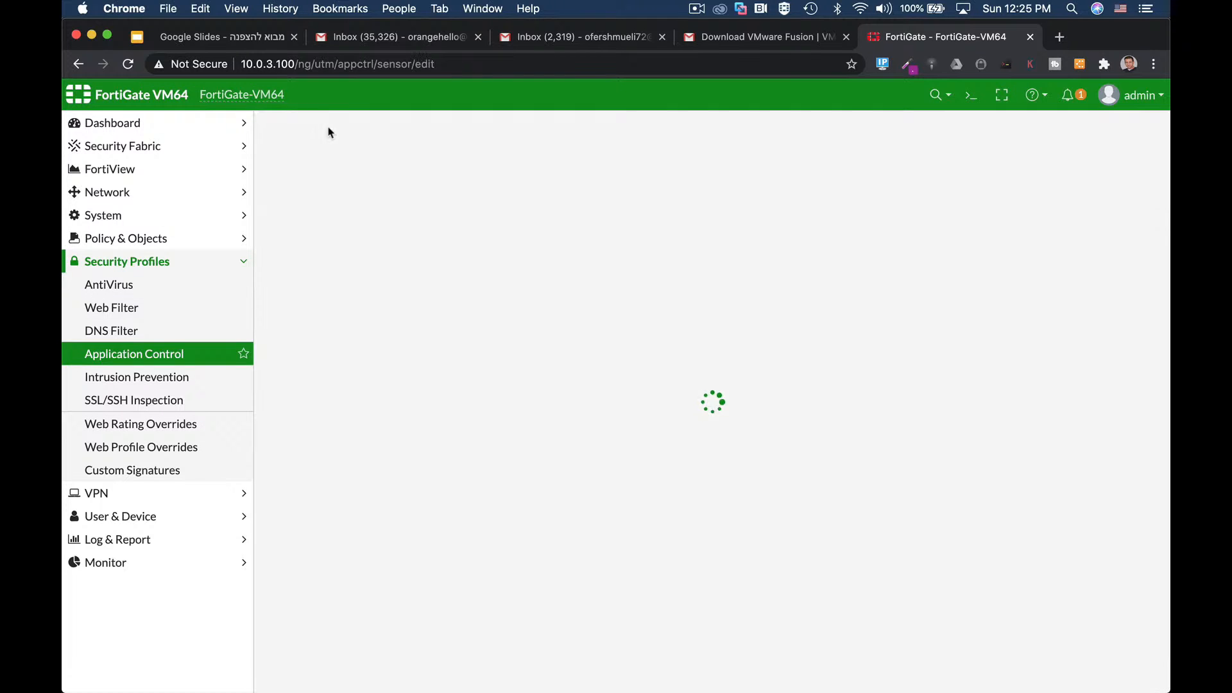
left_click(408, 233)
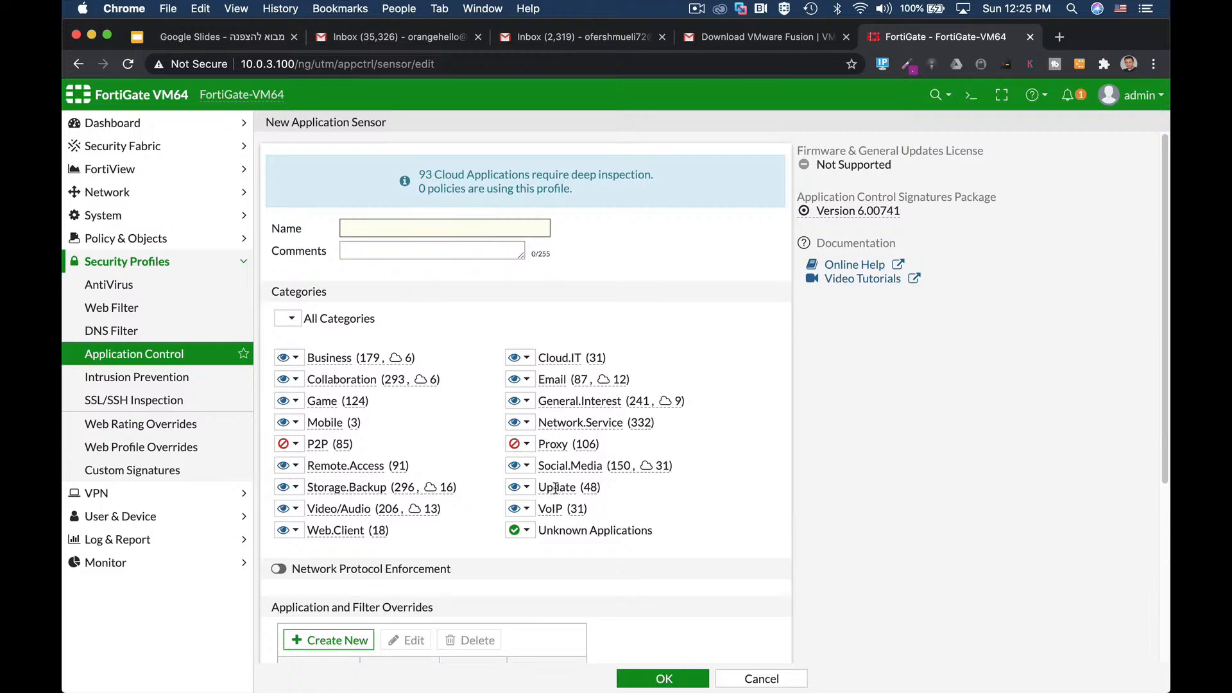
scroll(556, 488, "down", 5)
left_click(762, 678)
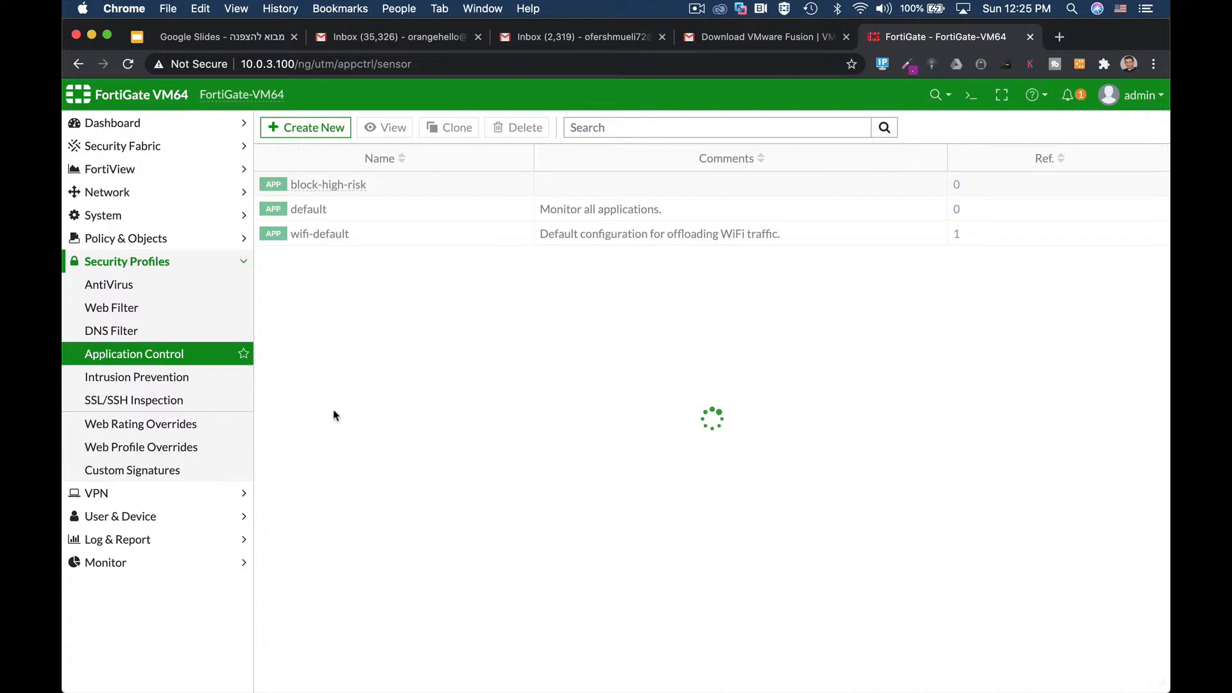
left_click(107, 242)
Step: Re-save full_access unchanged after checking its AntiVirus profile options
left_click(113, 261)
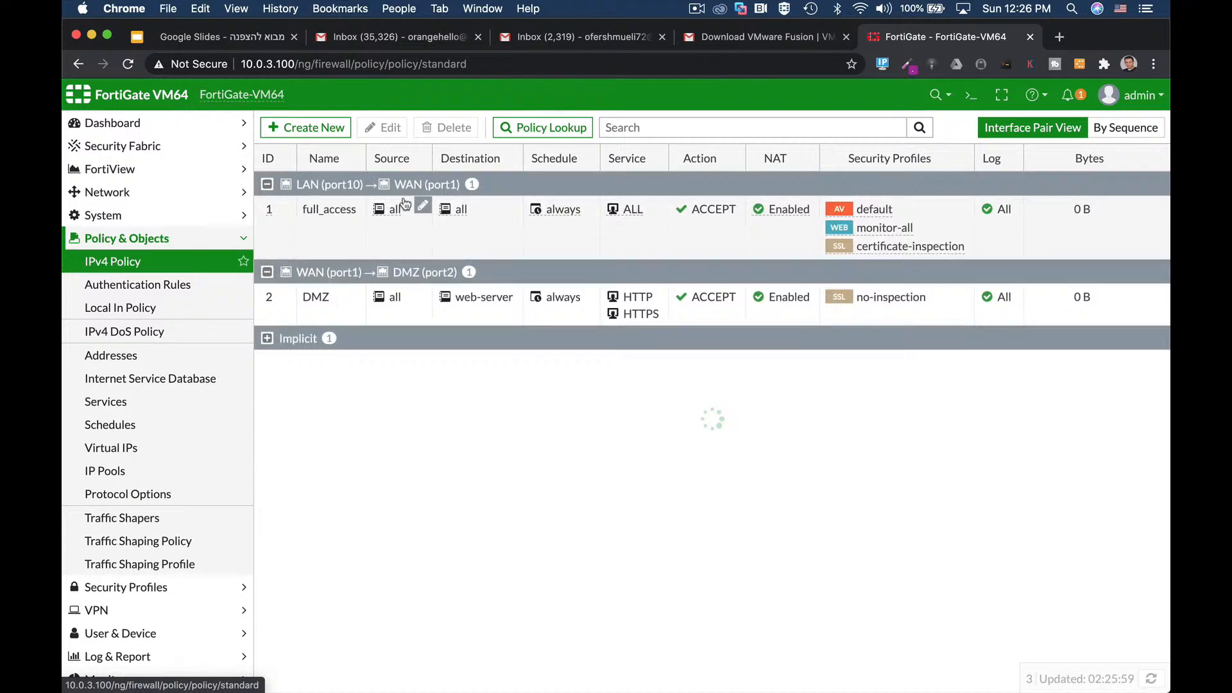
left_click(314, 214)
left_click(382, 128)
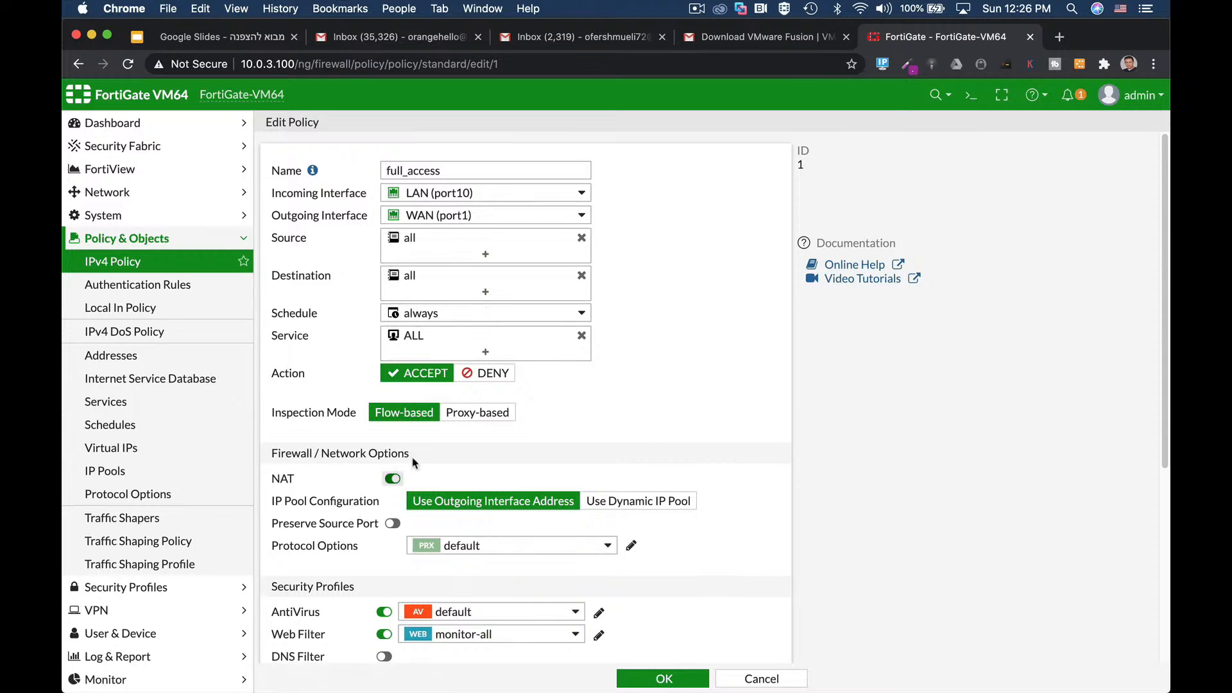
scroll(725, 445, "down", 5)
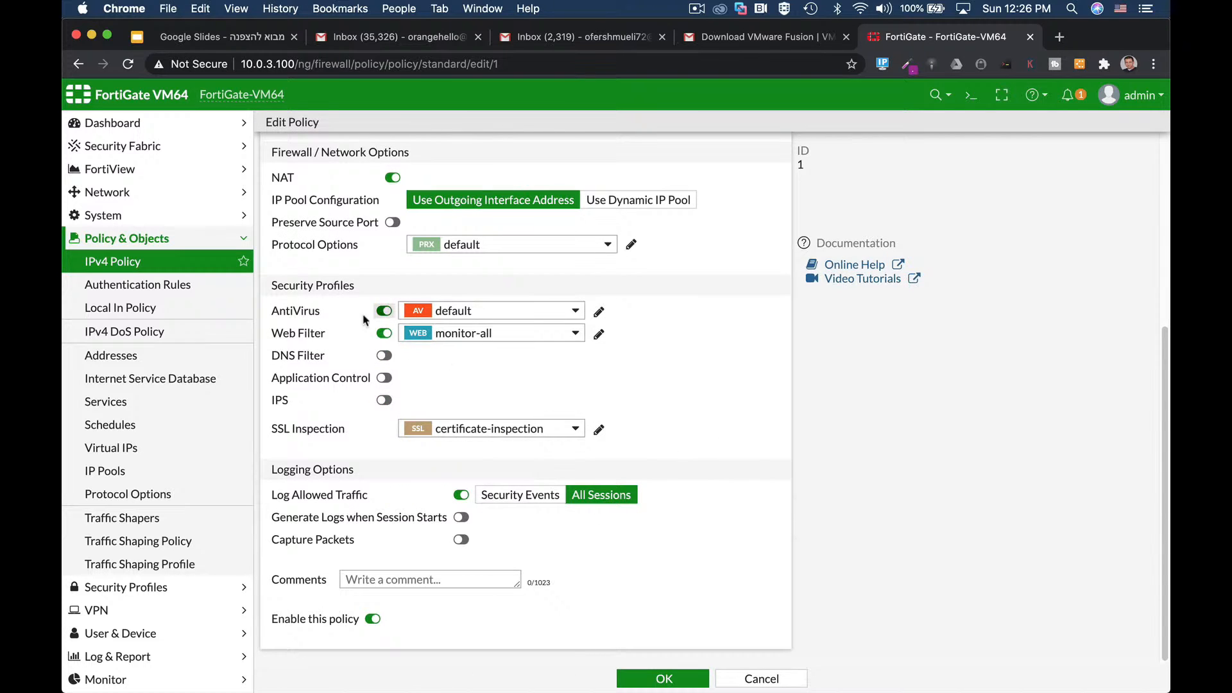
left_click(482, 311)
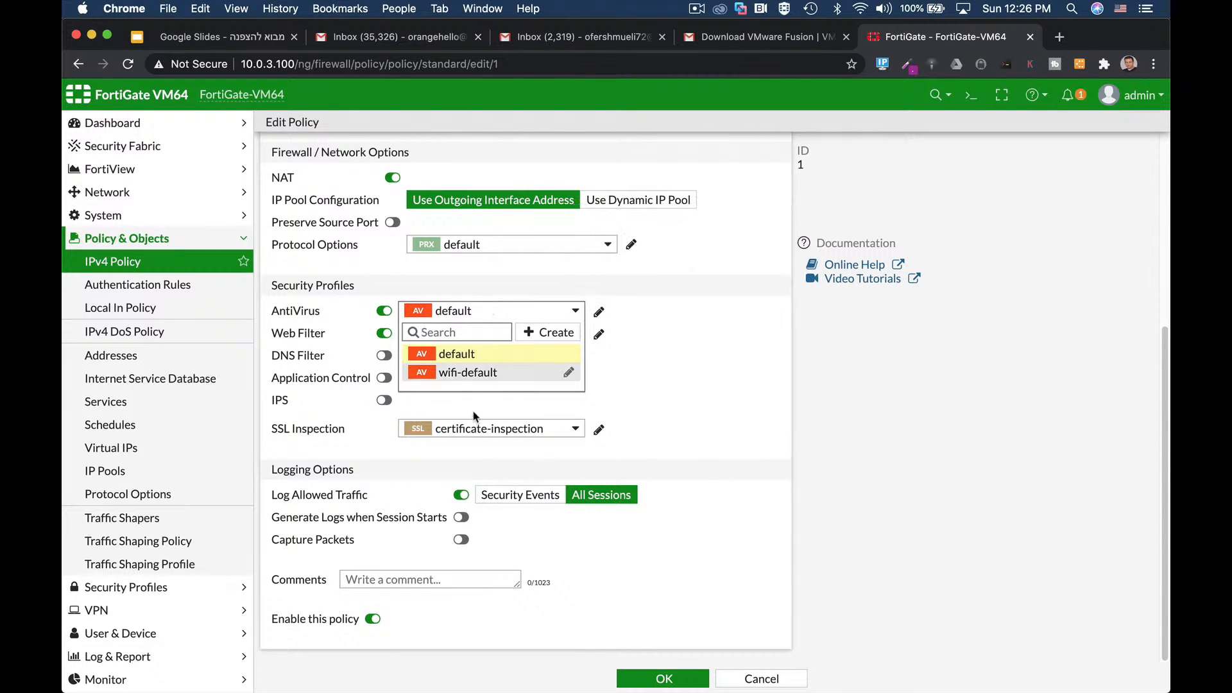
left_click(638, 305)
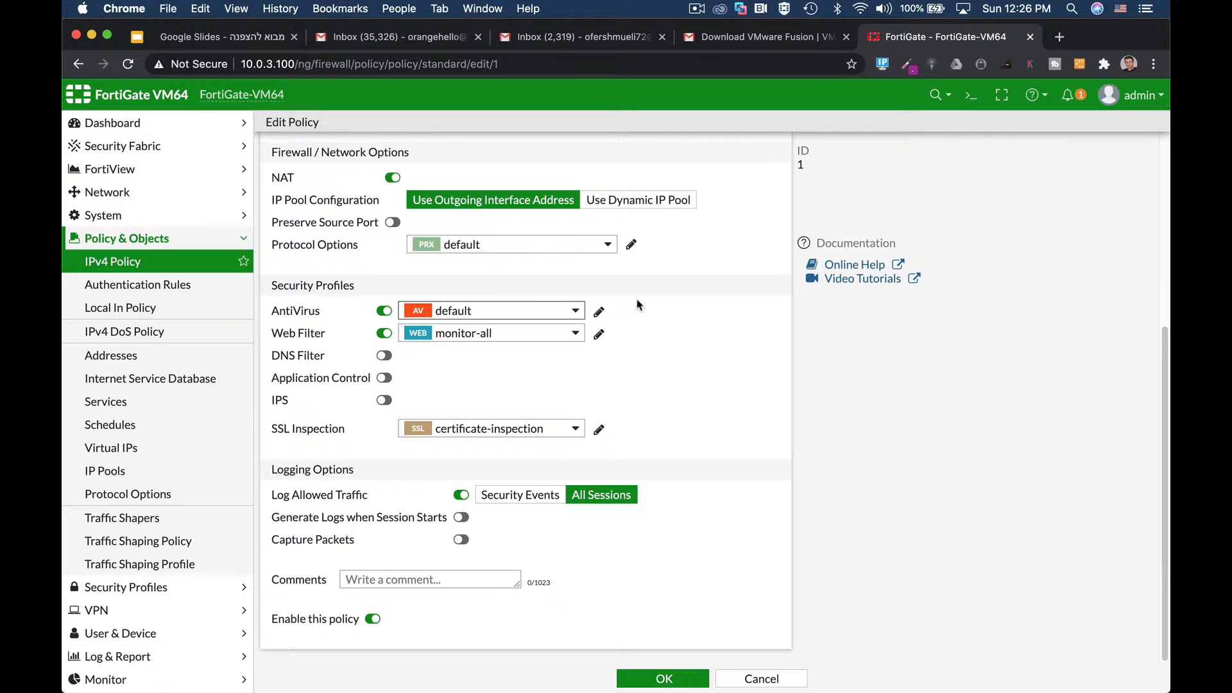
left_click(664, 679)
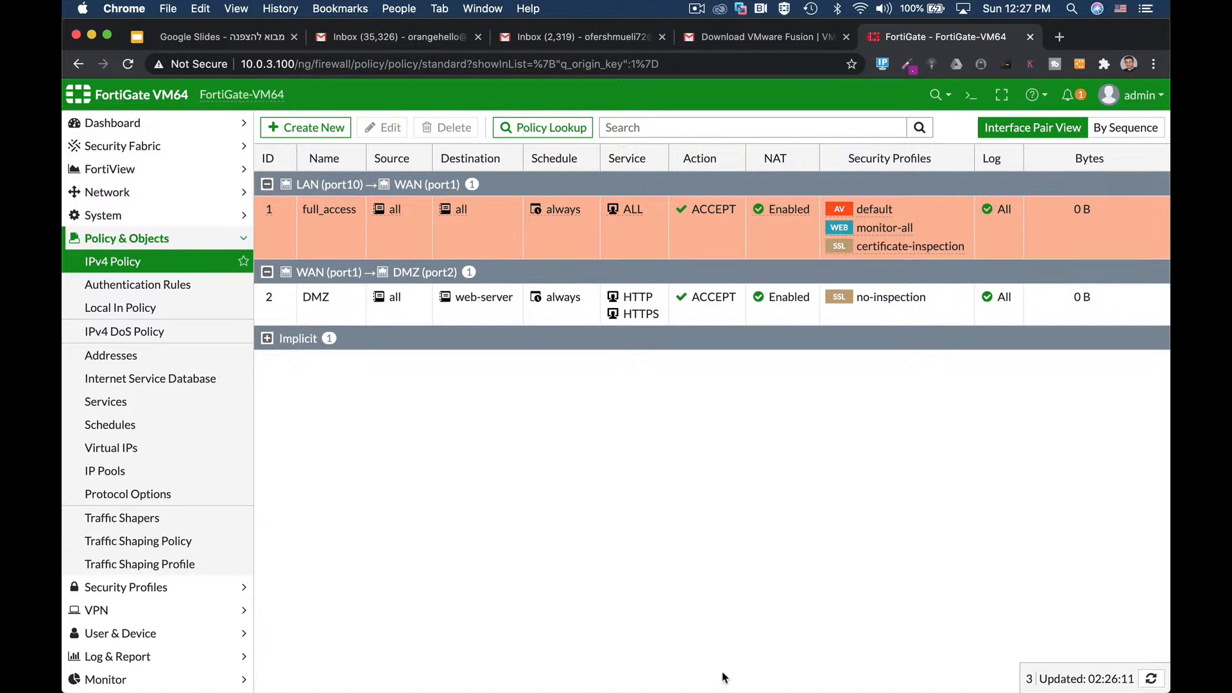
left_click(155, 221)
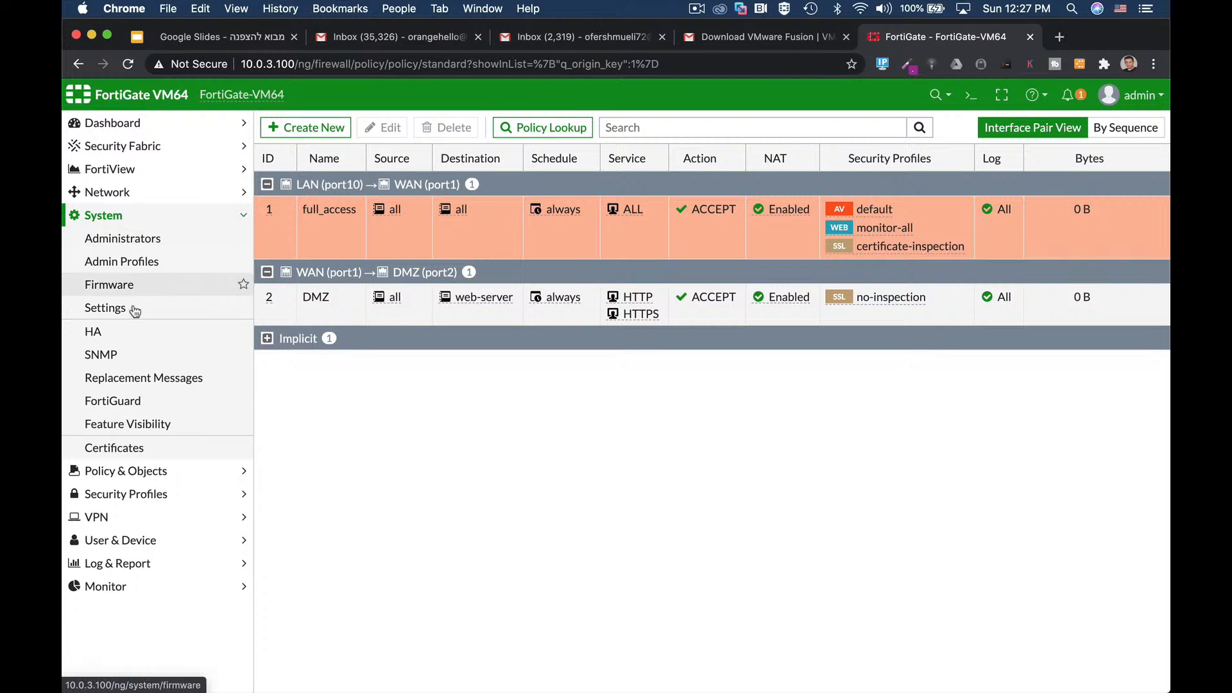
Step: Go to System > Settings and select the idle timeout value
left_click(166, 310)
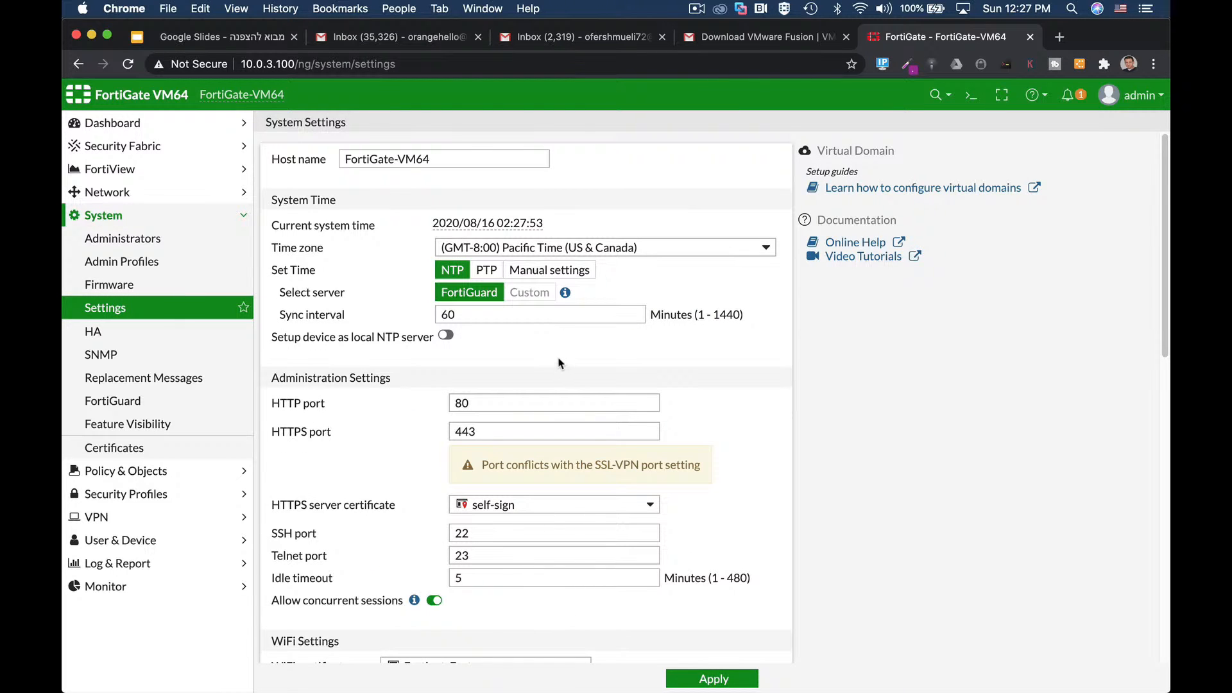
scroll(745, 385, "down", 1)
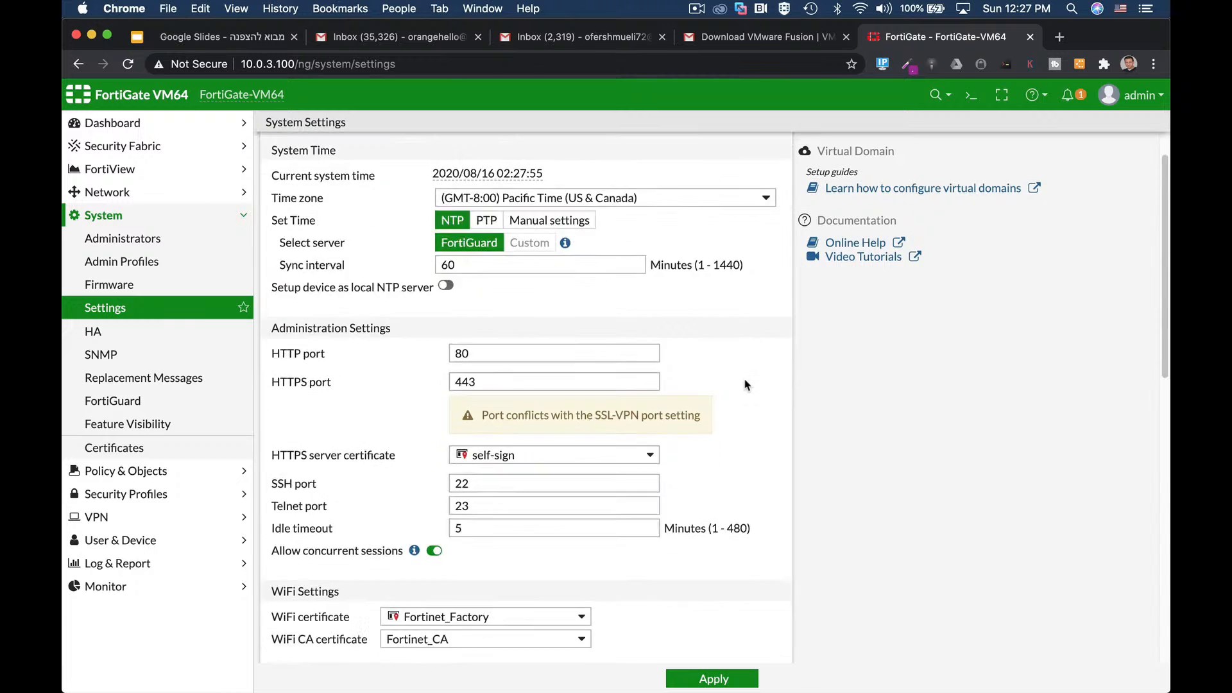
scroll(744, 385, "down", 3)
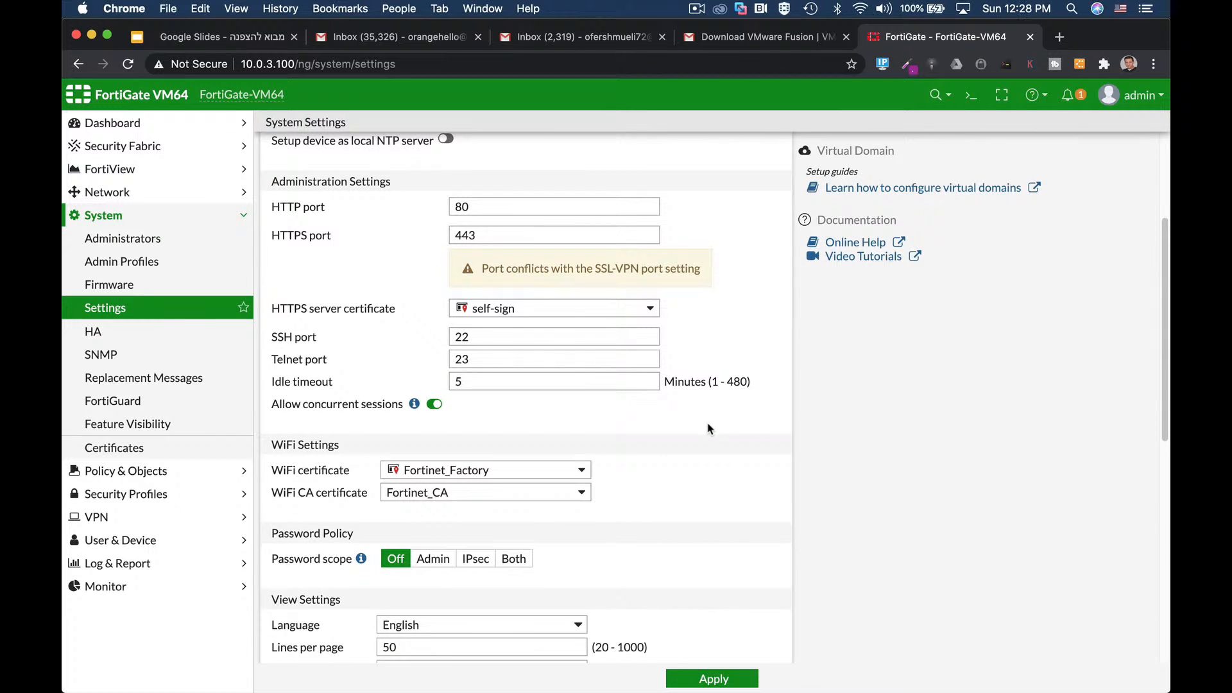
scroll(709, 428, "down", 2)
scroll(708, 428, "down", 3)
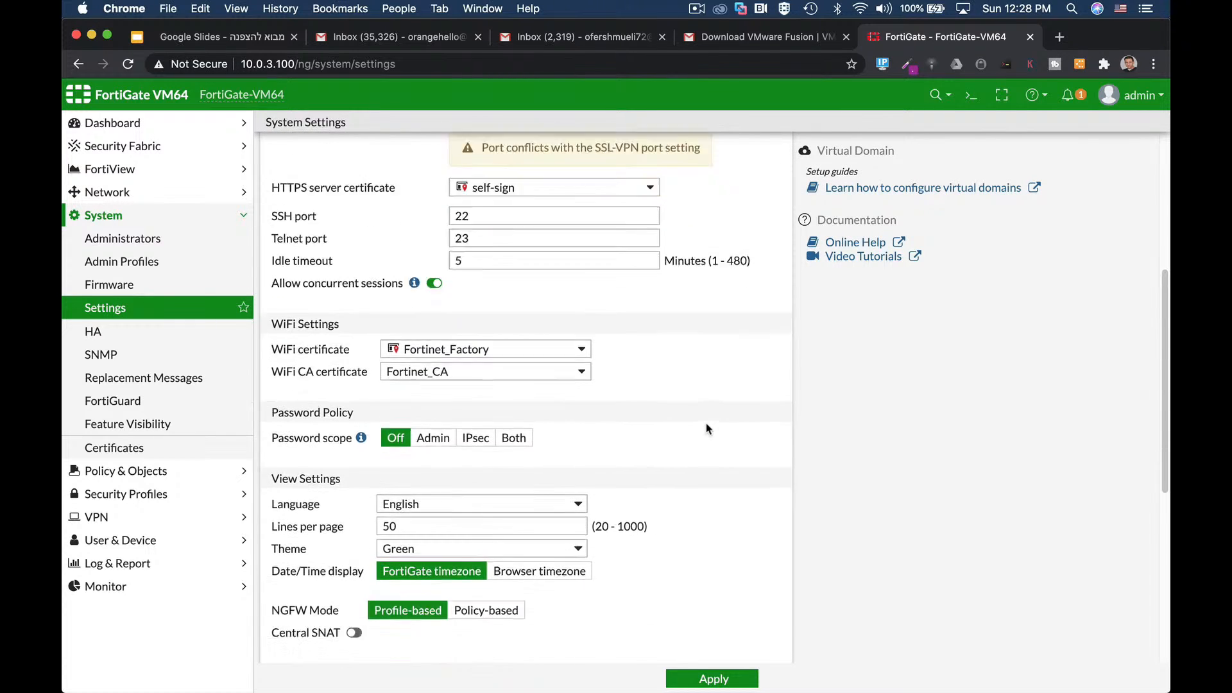
left_click(466, 197)
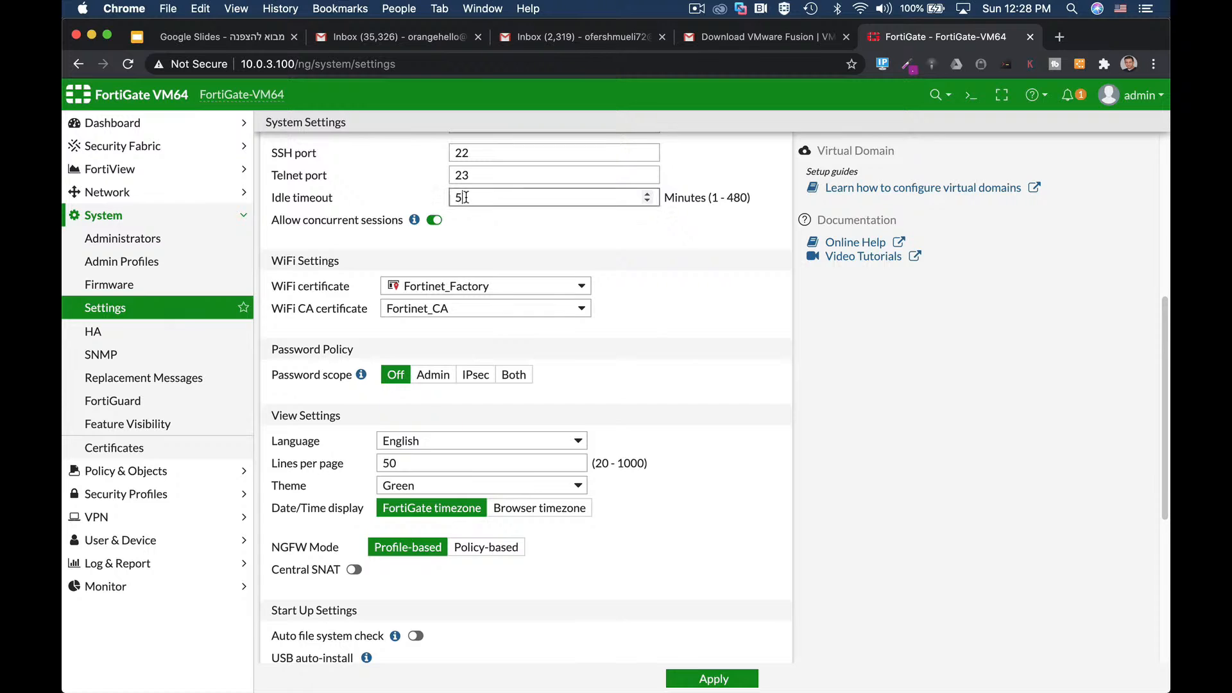
key("super+a")
Step: Change the interface theme to Neutrino, then to Blue
left_click(445, 486)
left_click(439, 503)
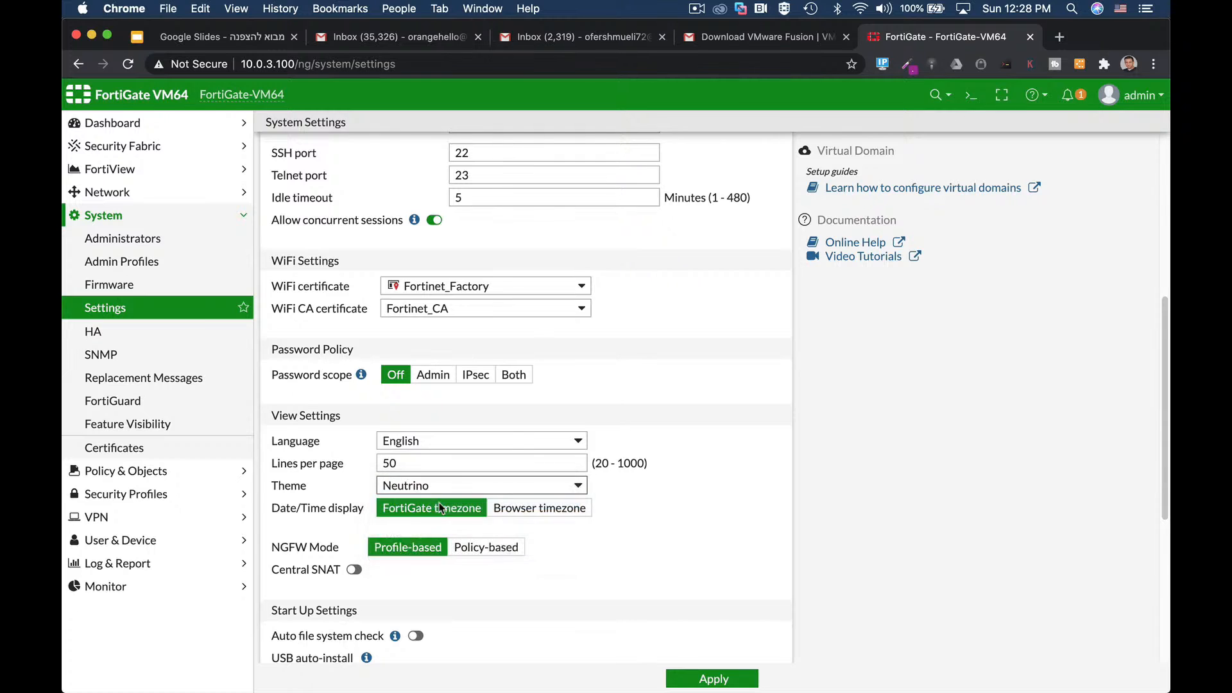
left_click(445, 490)
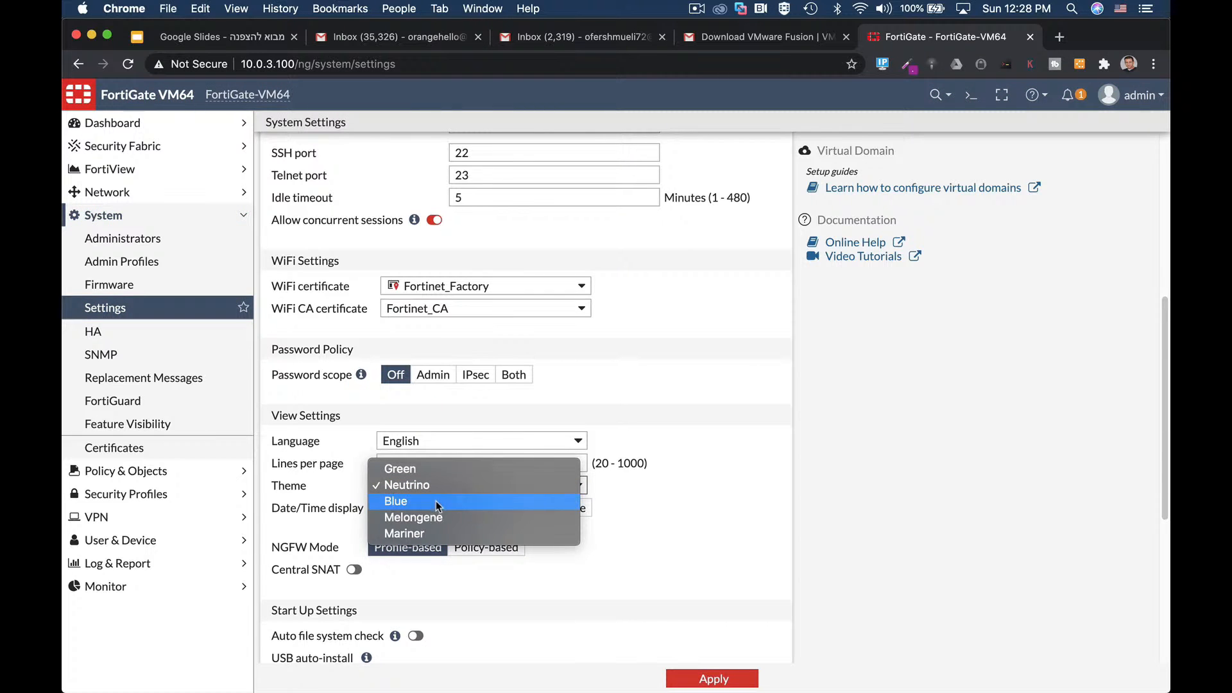
left_click(436, 501)
scroll(687, 521, "down", 5)
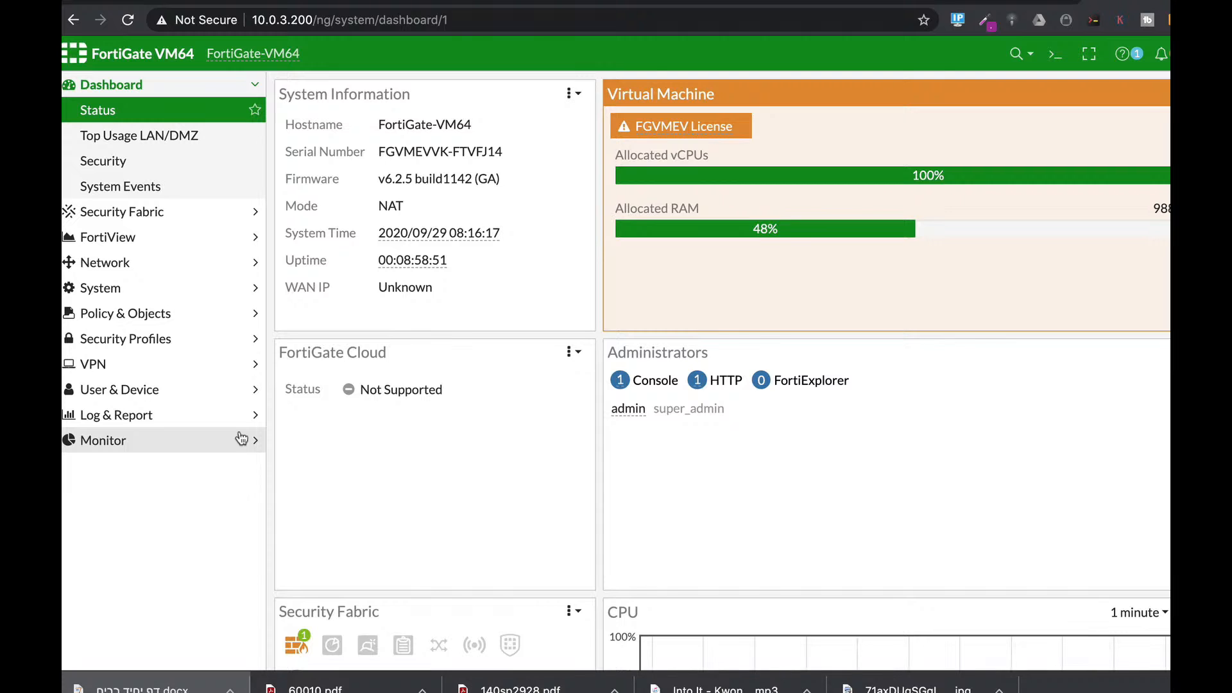
Step: Run 'diag sys top 3' in the CLI Console to list top processes
left_click(1054, 56)
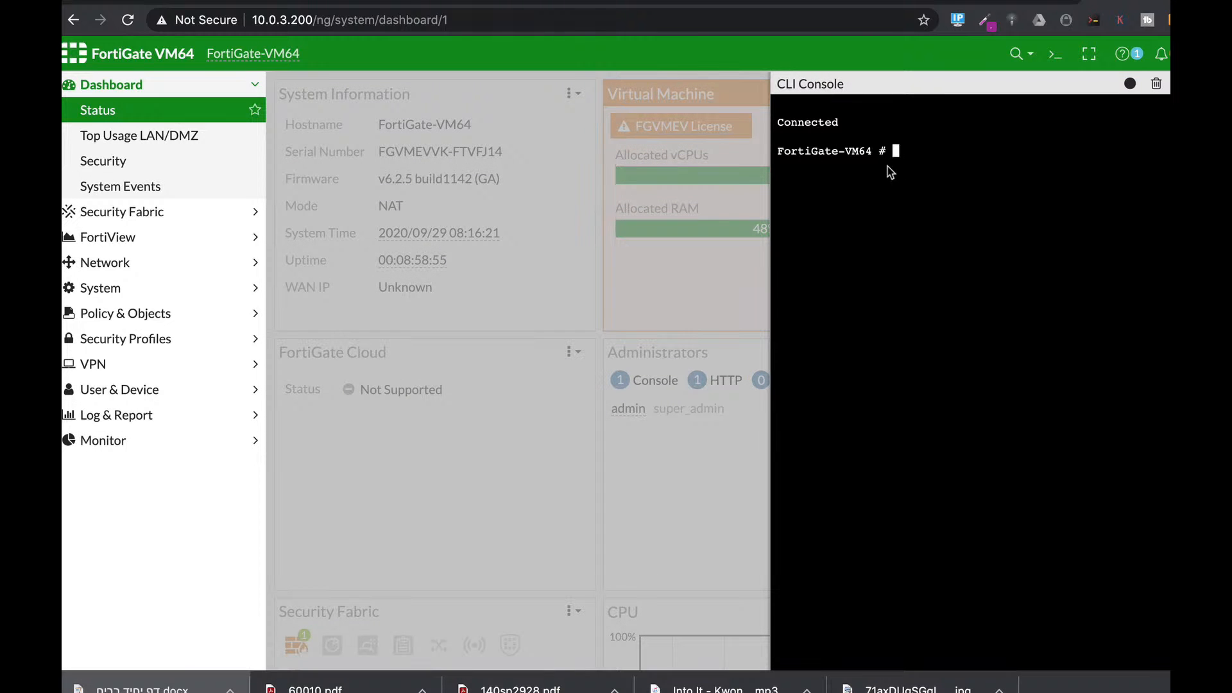
type("diag sys top")
type("3 10")
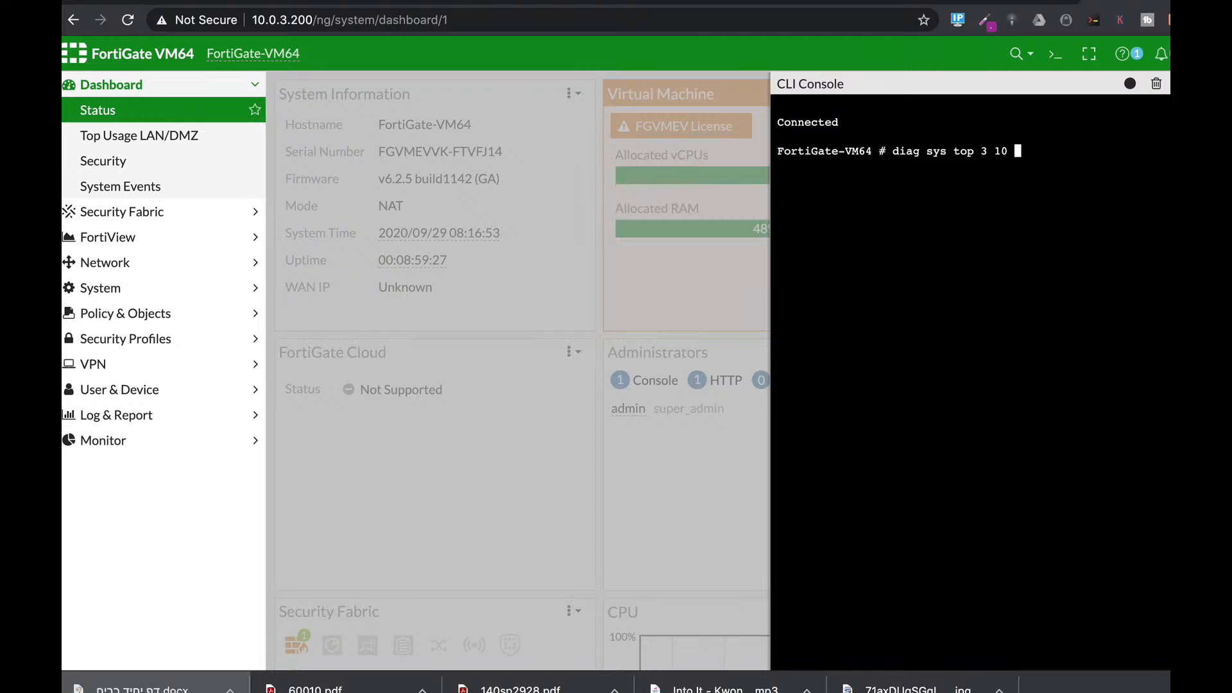
type("3")
key("Return")
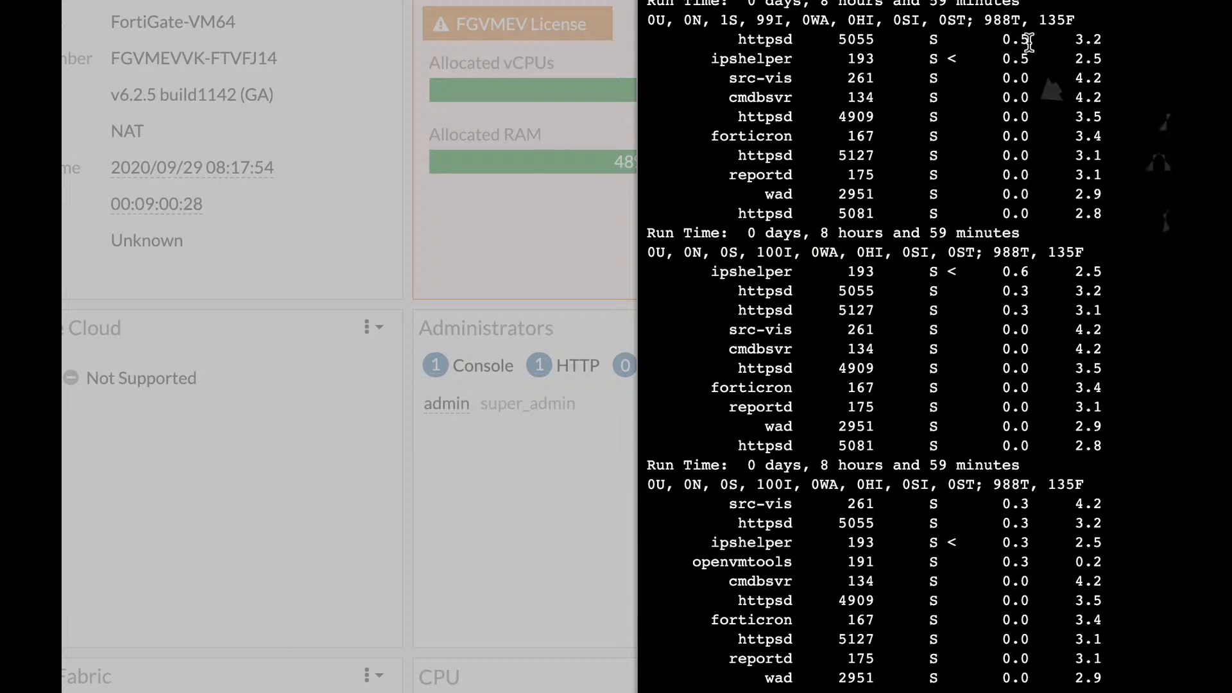
Step: Select process rows from httpsd to cmdbsvr in the output, then clear the selection
left_click_drag(1004, 39, 1102, 118)
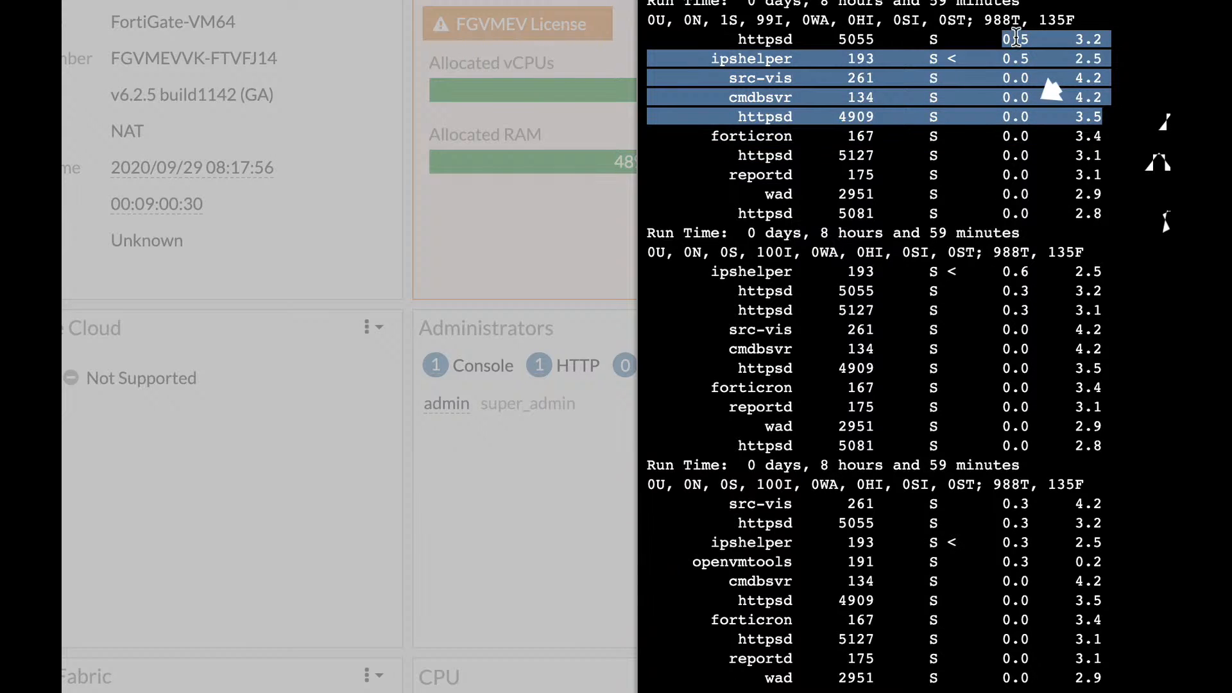
left_click(1017, 43)
left_click_drag(1031, 39, 1010, 96)
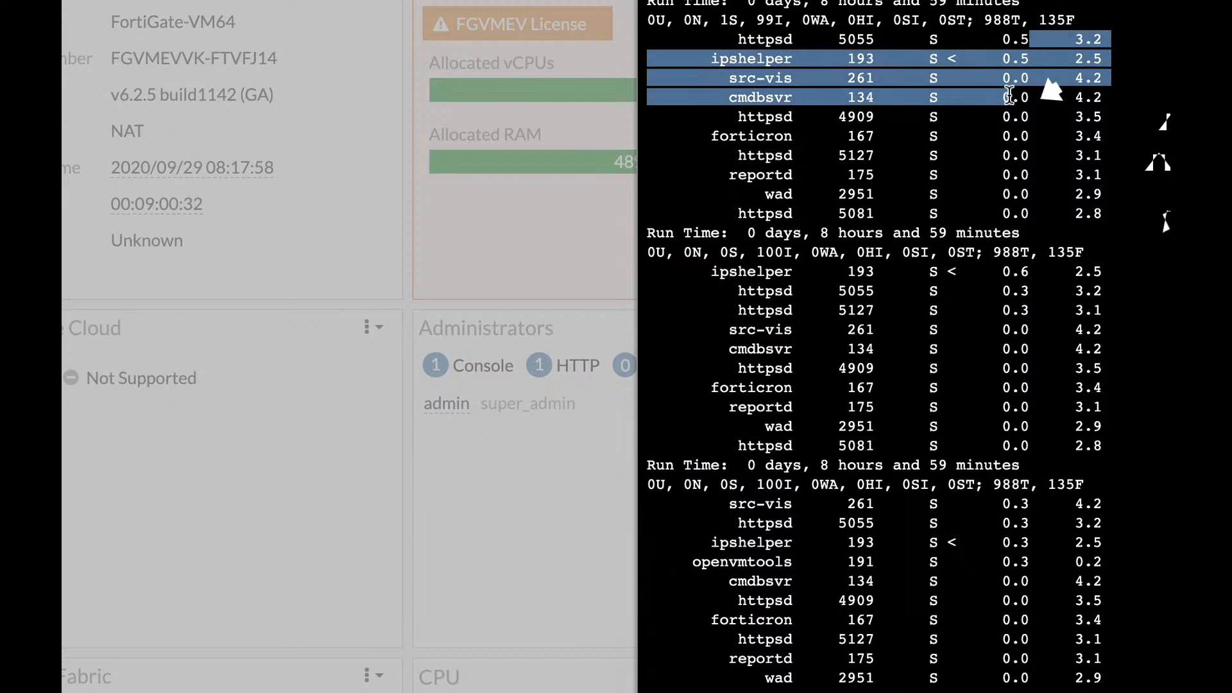
left_click(1014, 40)
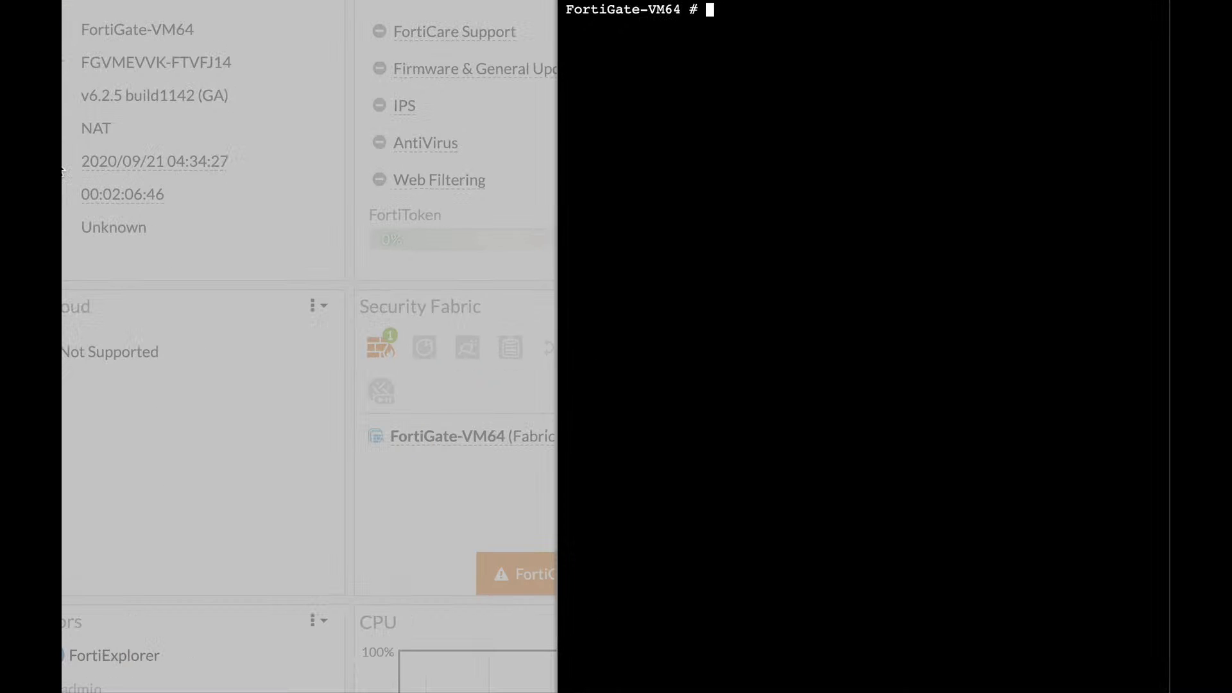
Step: Run get system status and highlight the v6.2.5 build1142 version line
type("get system status")
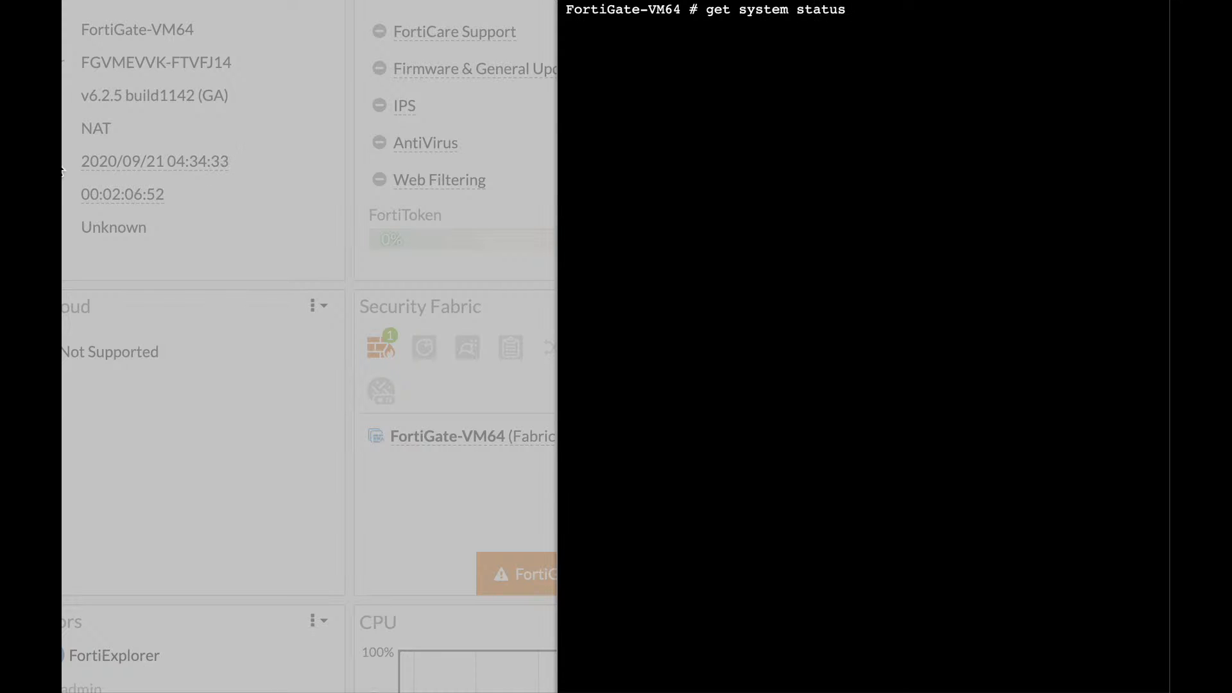
key("Return")
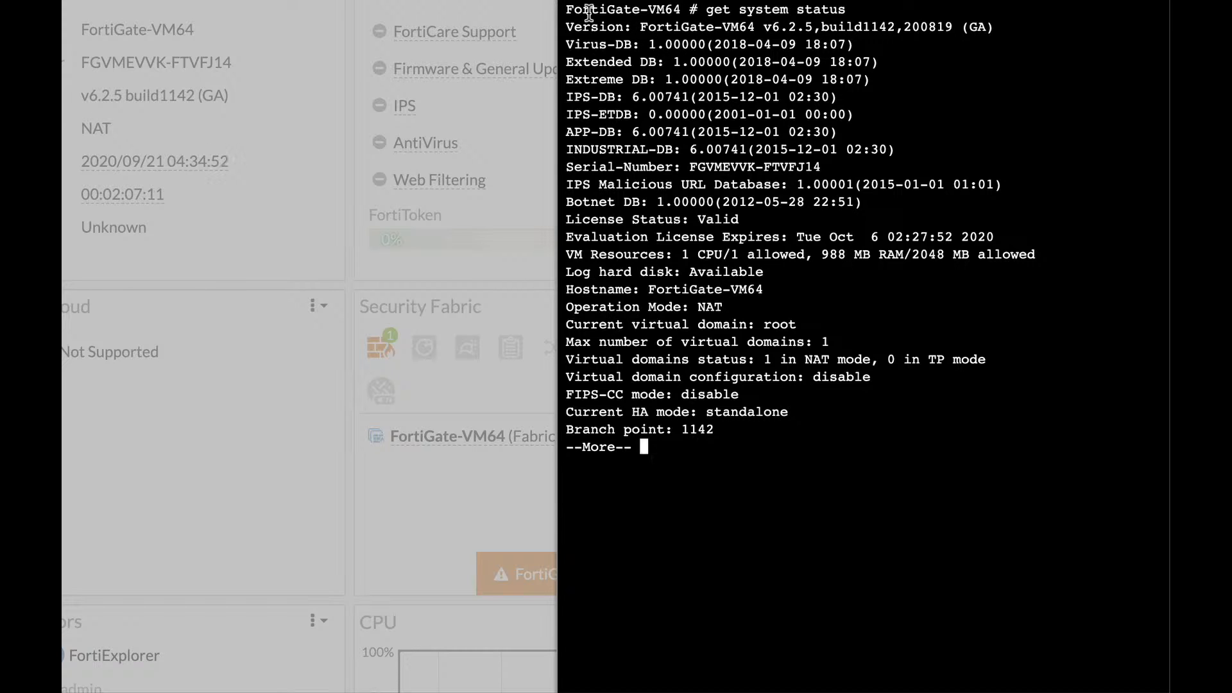
left_click_drag(820, 27, 911, 27)
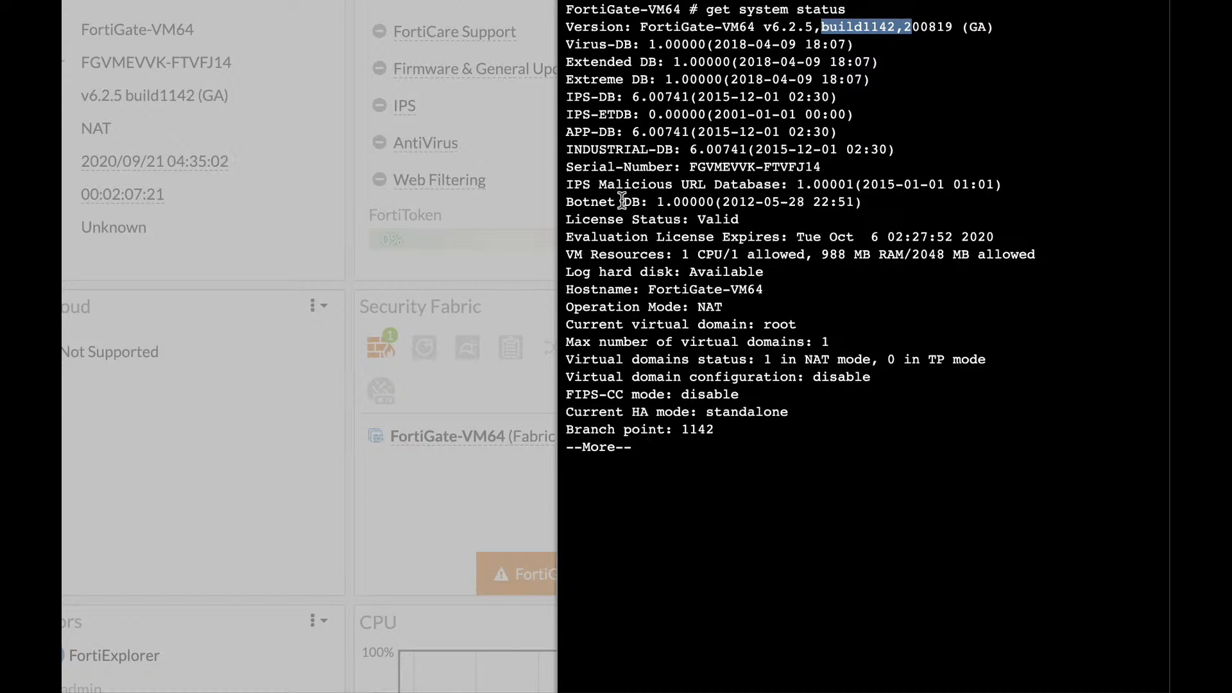
Step: Page through the rest of the output, highlighting NAT mode, standalone HA mode and the log hard disk line
key("space")
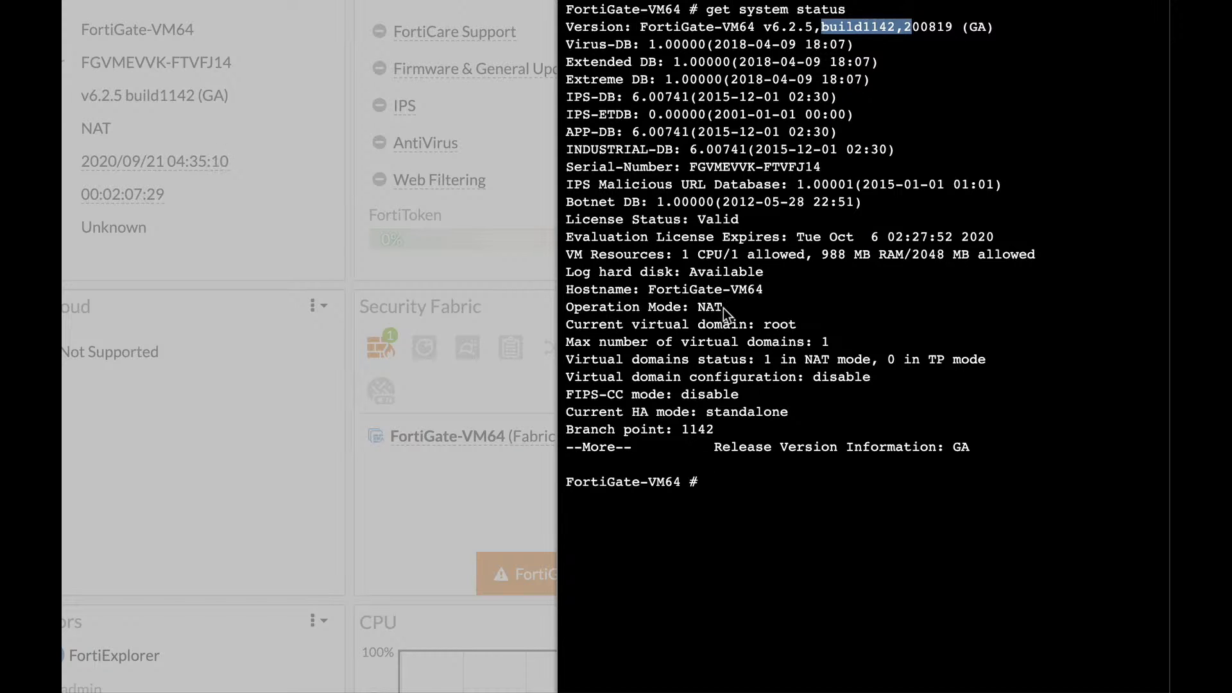
left_click_drag(723, 309, 699, 311)
double_click(699, 310)
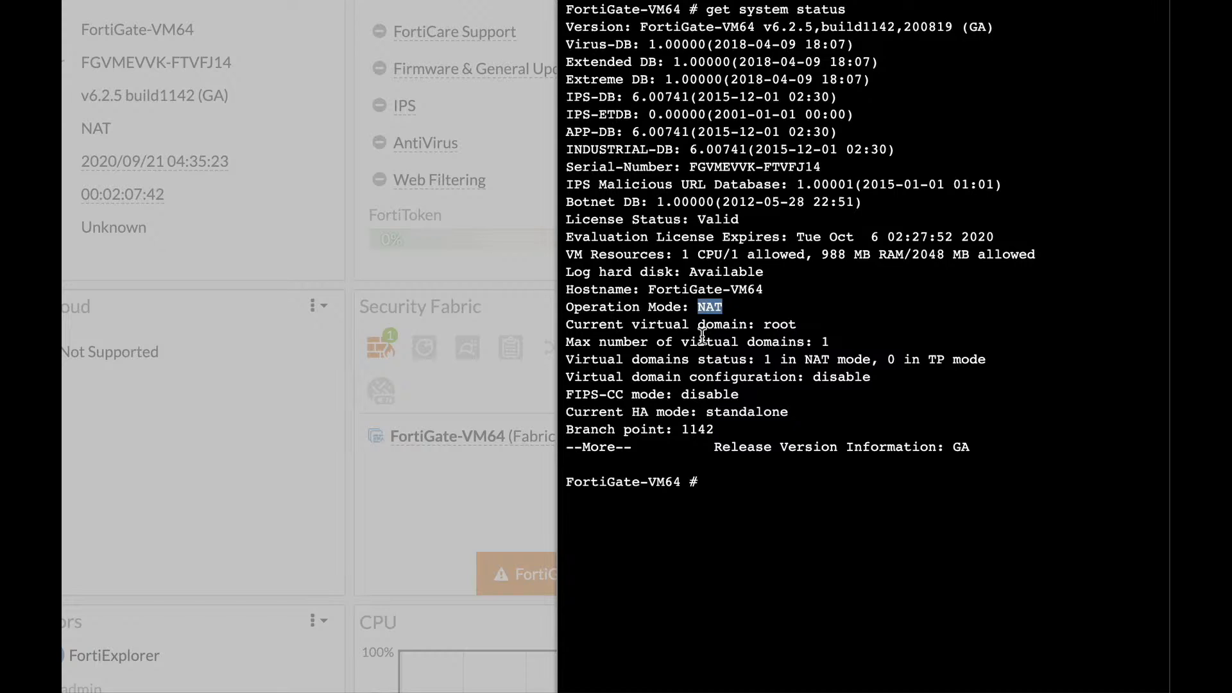
left_click(632, 411)
left_click_drag(704, 412, 795, 413)
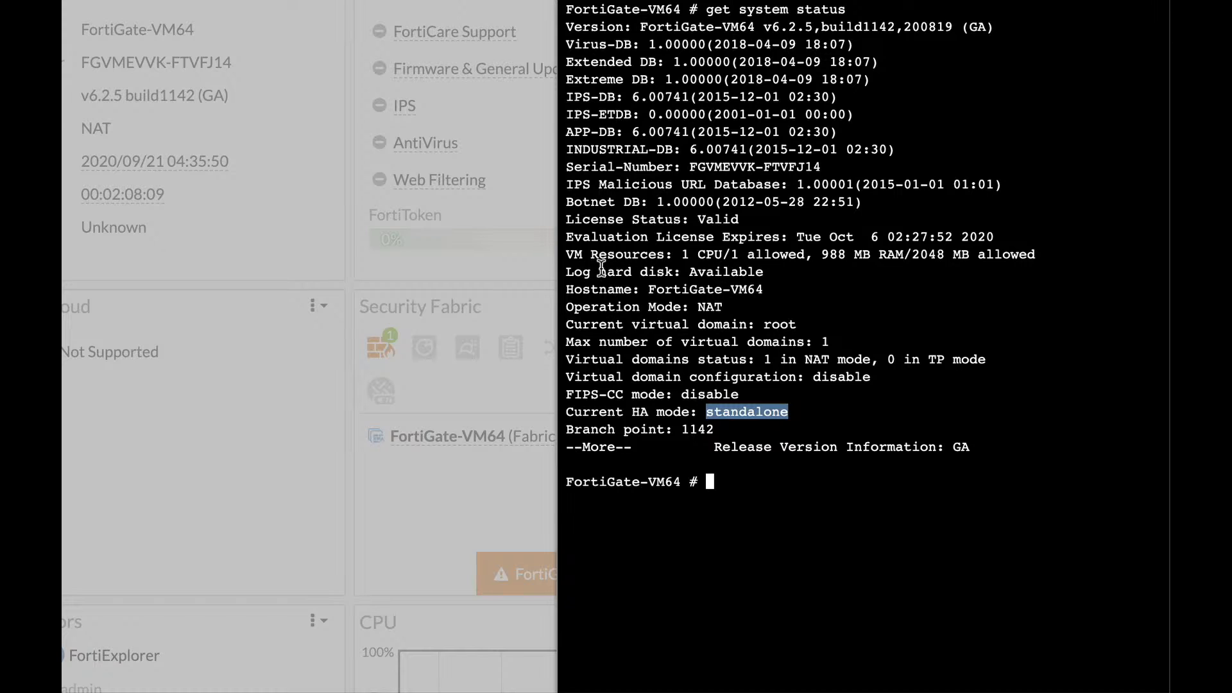
left_click_drag(599, 270, 668, 269)
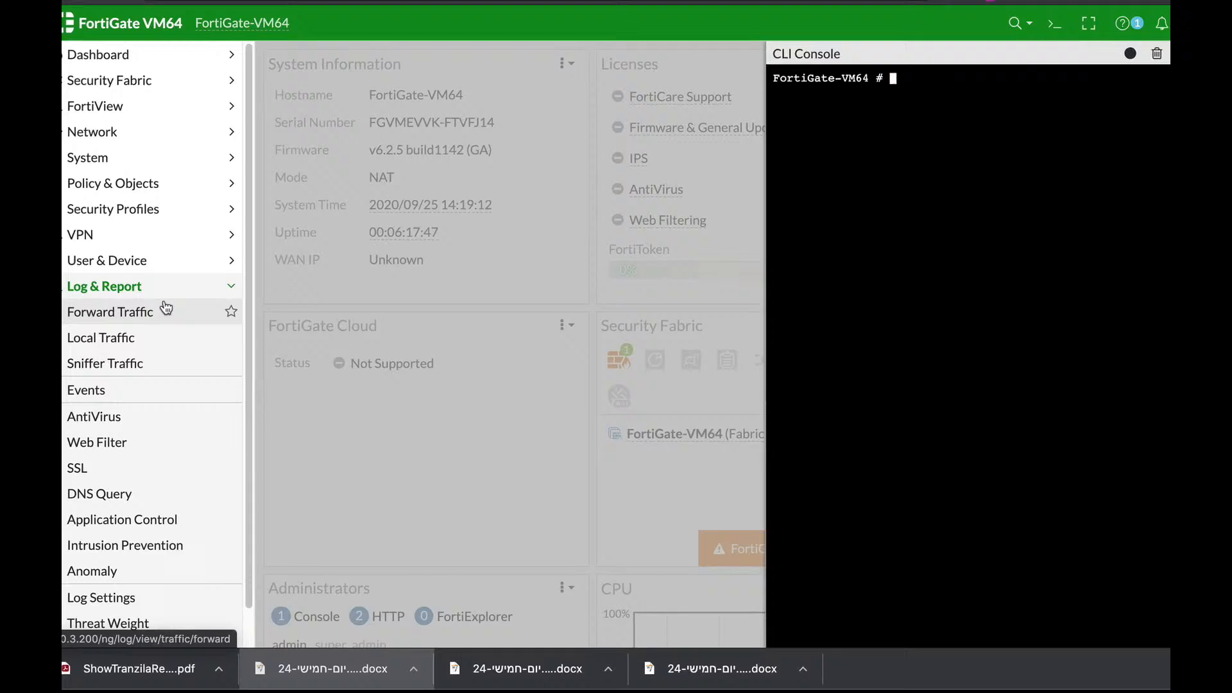
Step: List the available log categories with exe log filter category
type("exe lo")
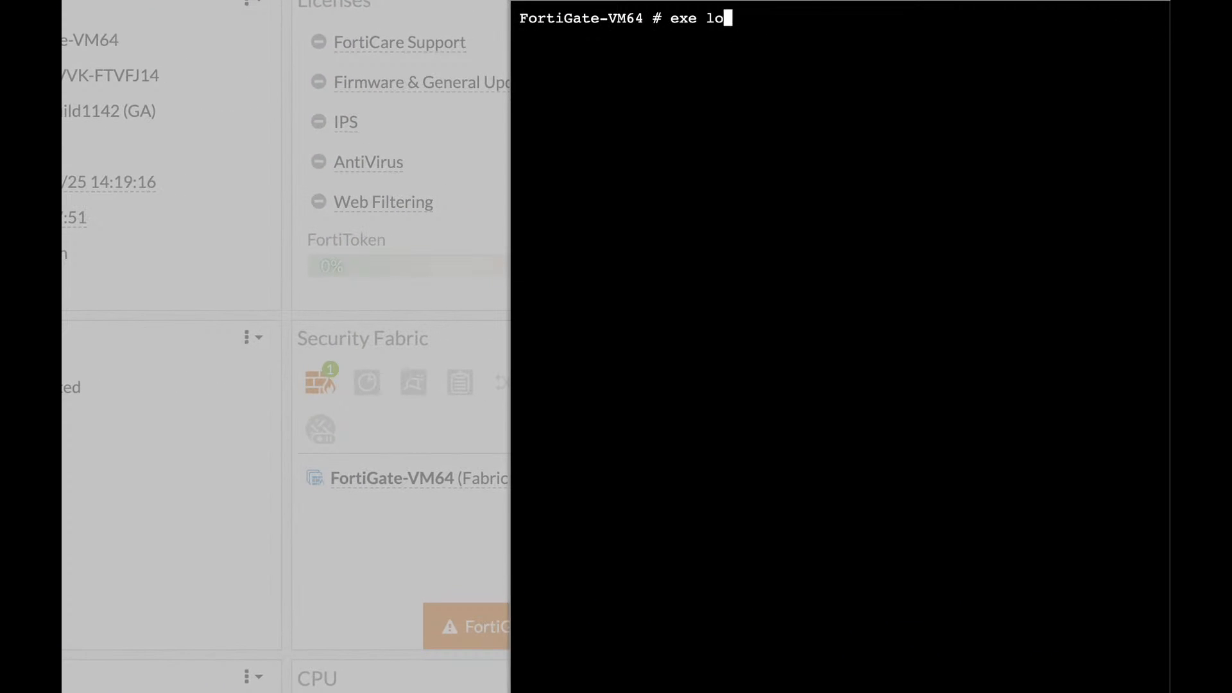
key("Tab")
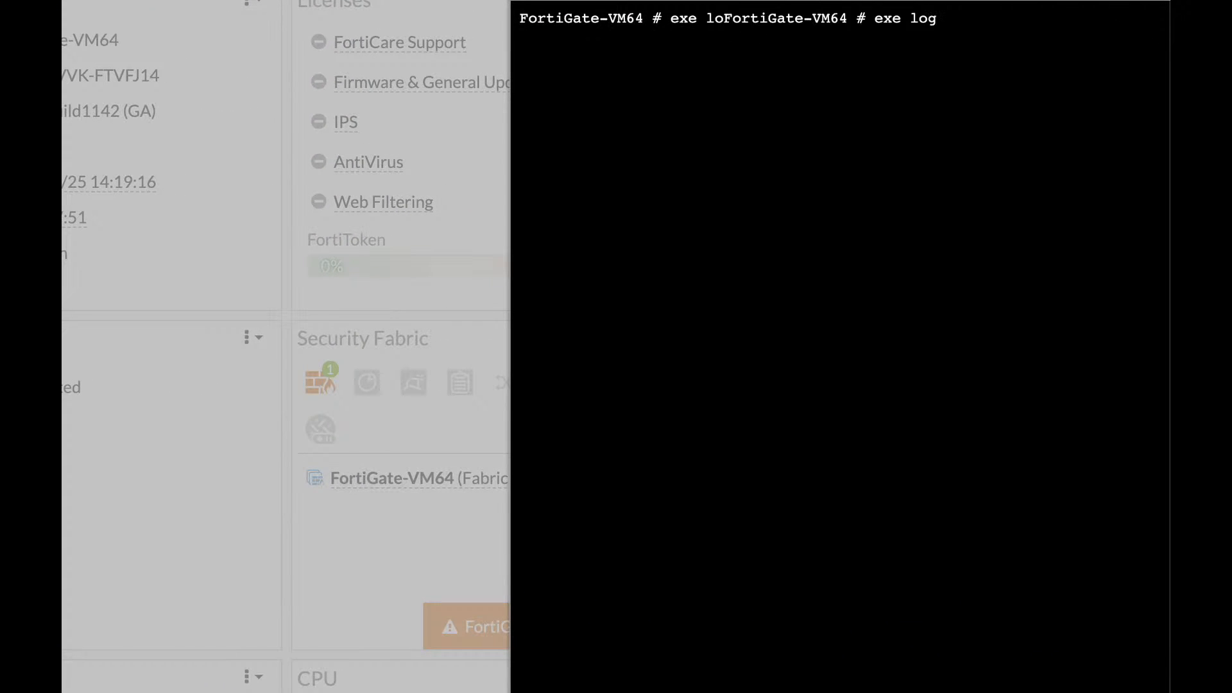
type("filter ca")
key("Tab")
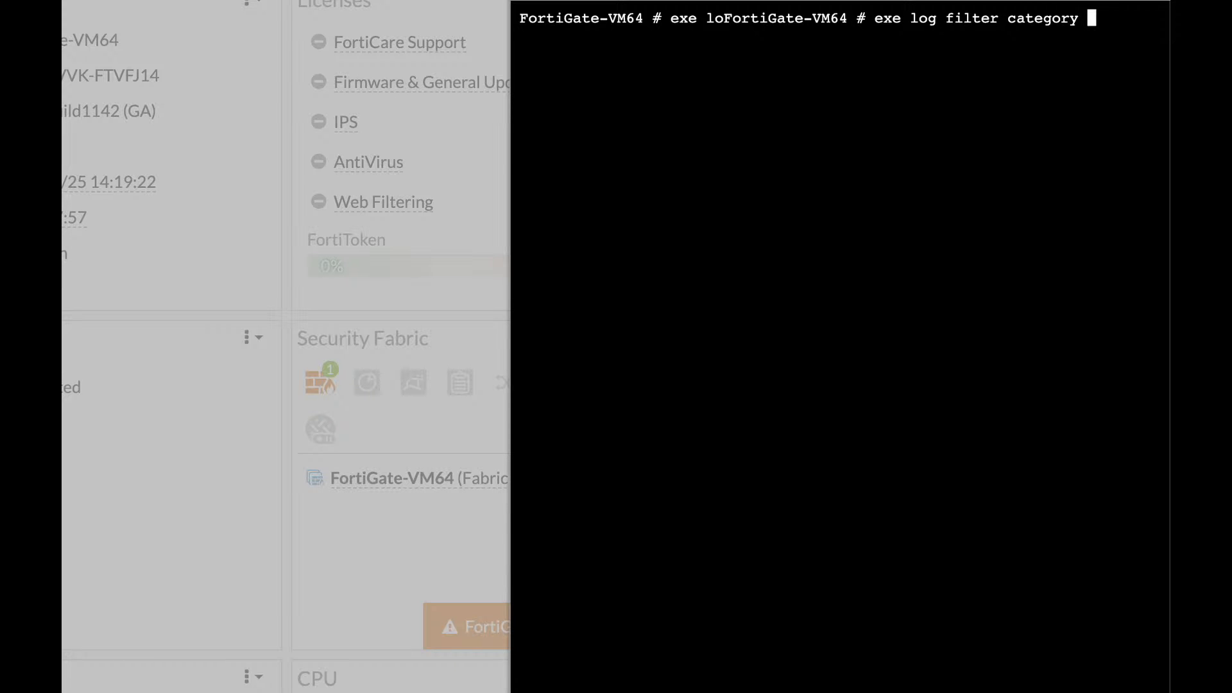
key("Return")
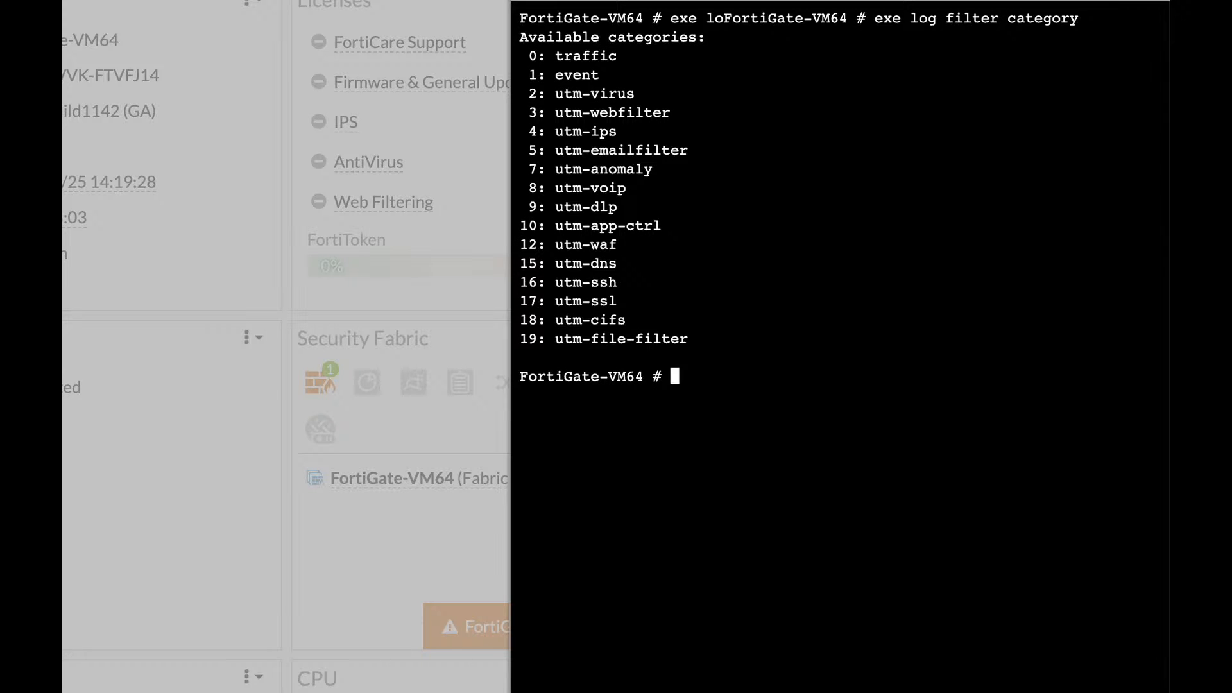
Step: Filter logs to category 1 (event) and display them with exe log display
key("Up")
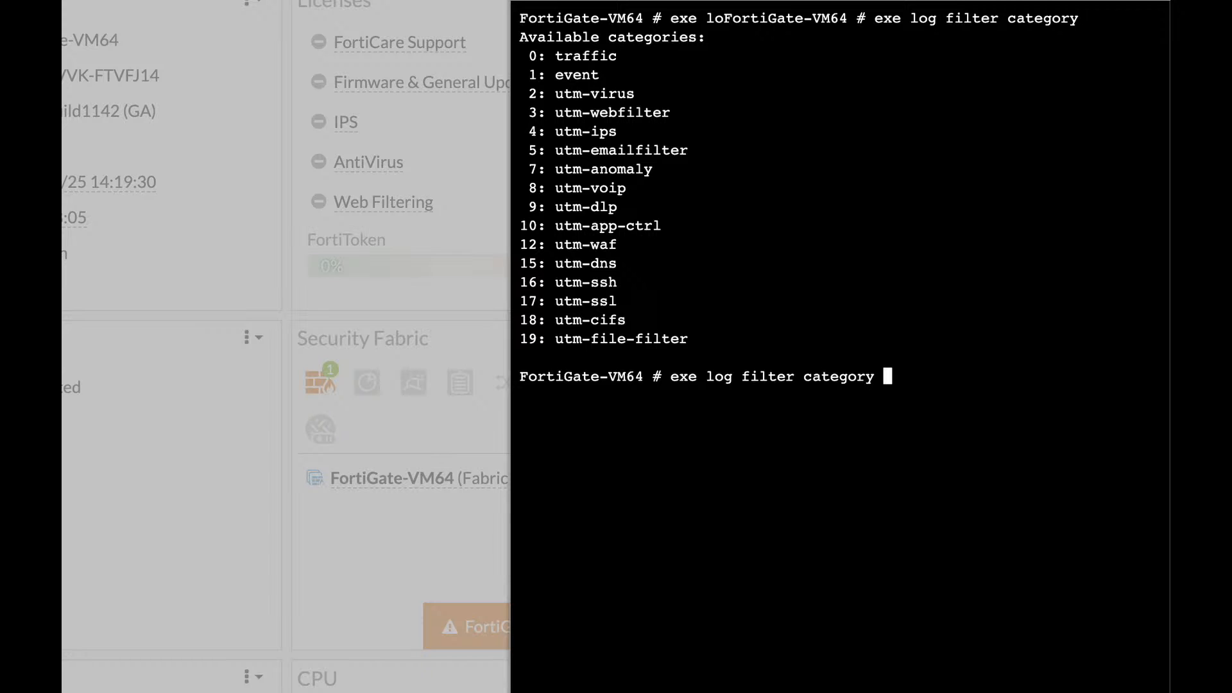
type("1")
key("Return")
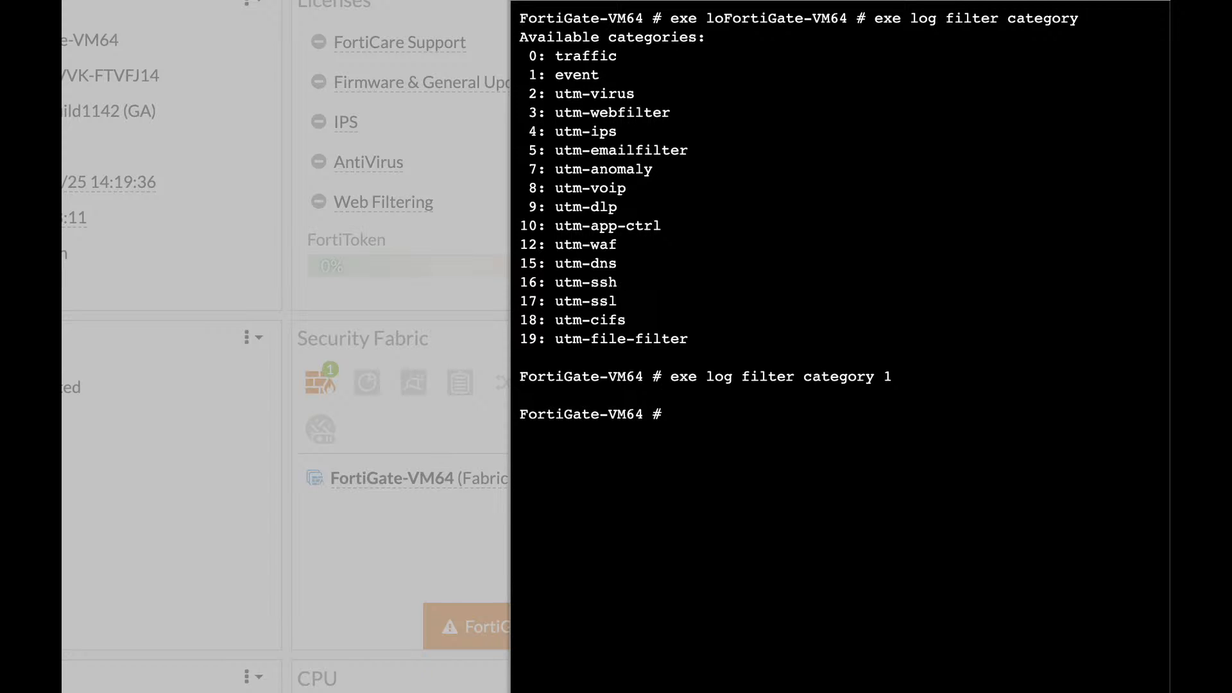
type("exe log display")
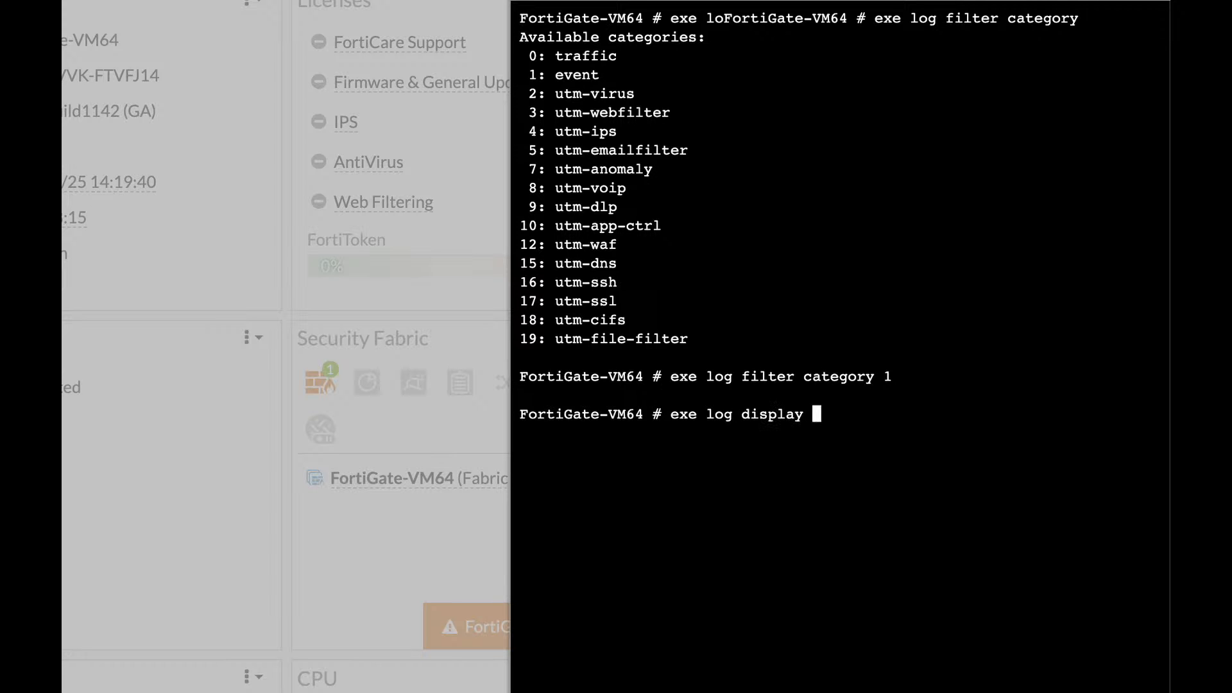
key("Return")
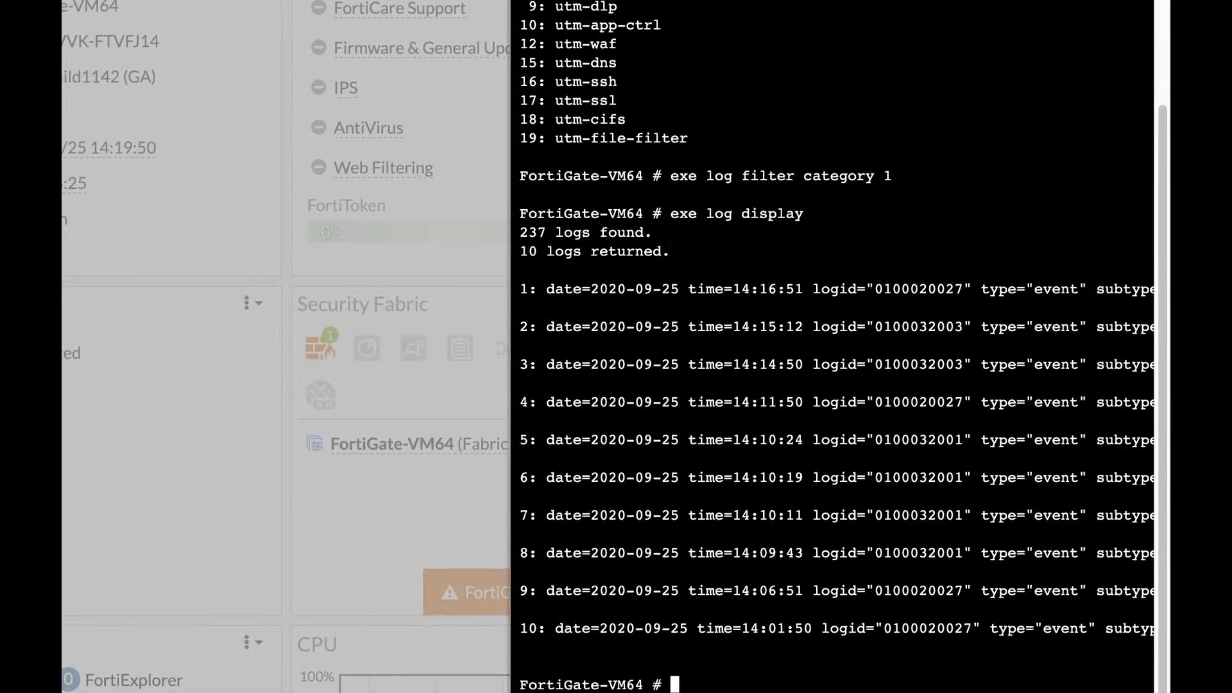
Step: Rerun exe log display to show the next ten event logs
key("Up")
key("Return")
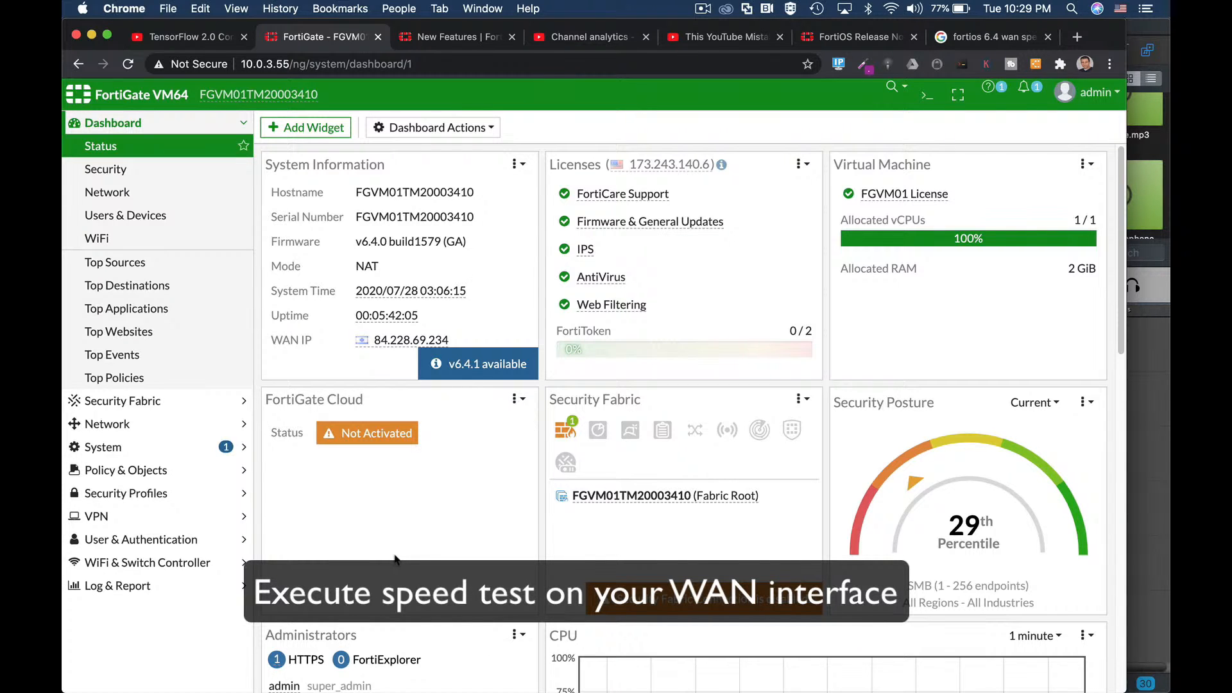
Step: Review FortiGuard licence and signature versions, then show the Network Interfaces list
left_click(160, 448)
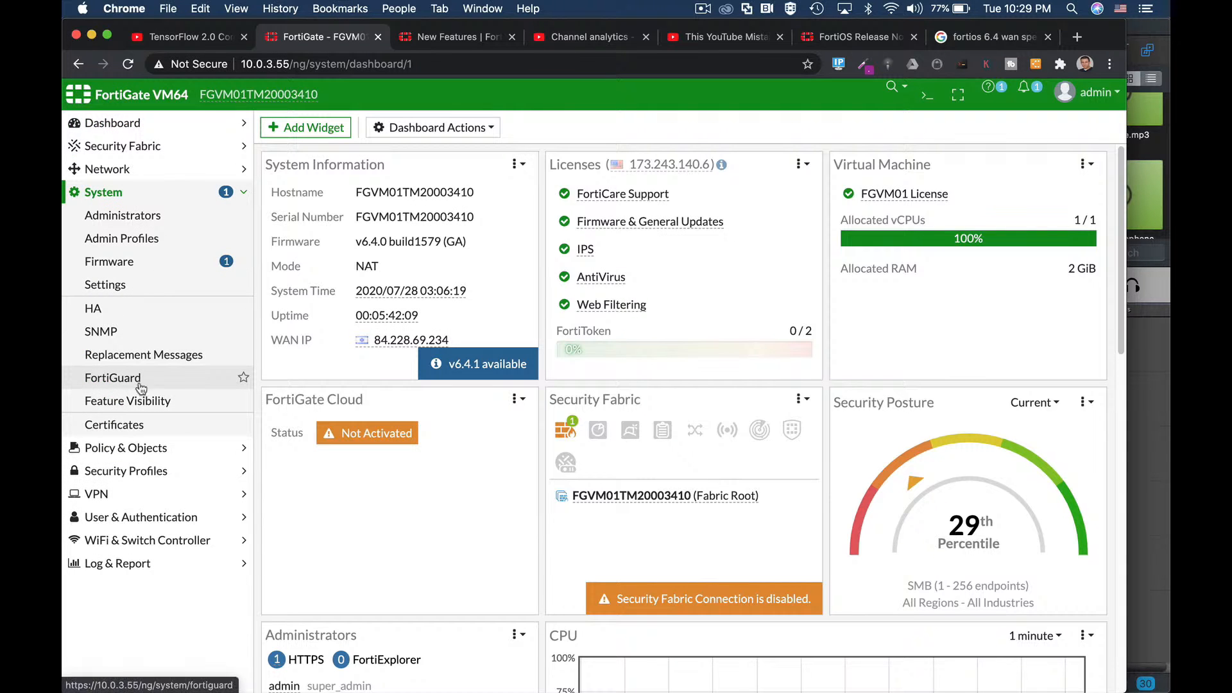
left_click(162, 378)
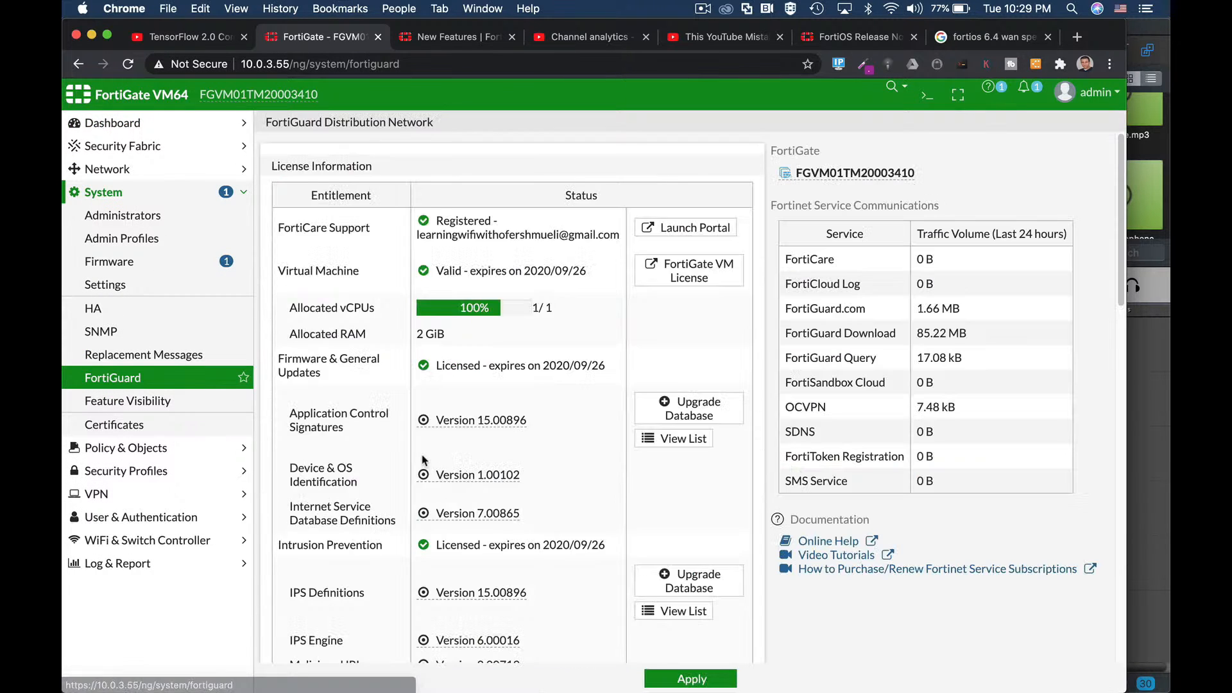
scroll(333, 497, "down", 6)
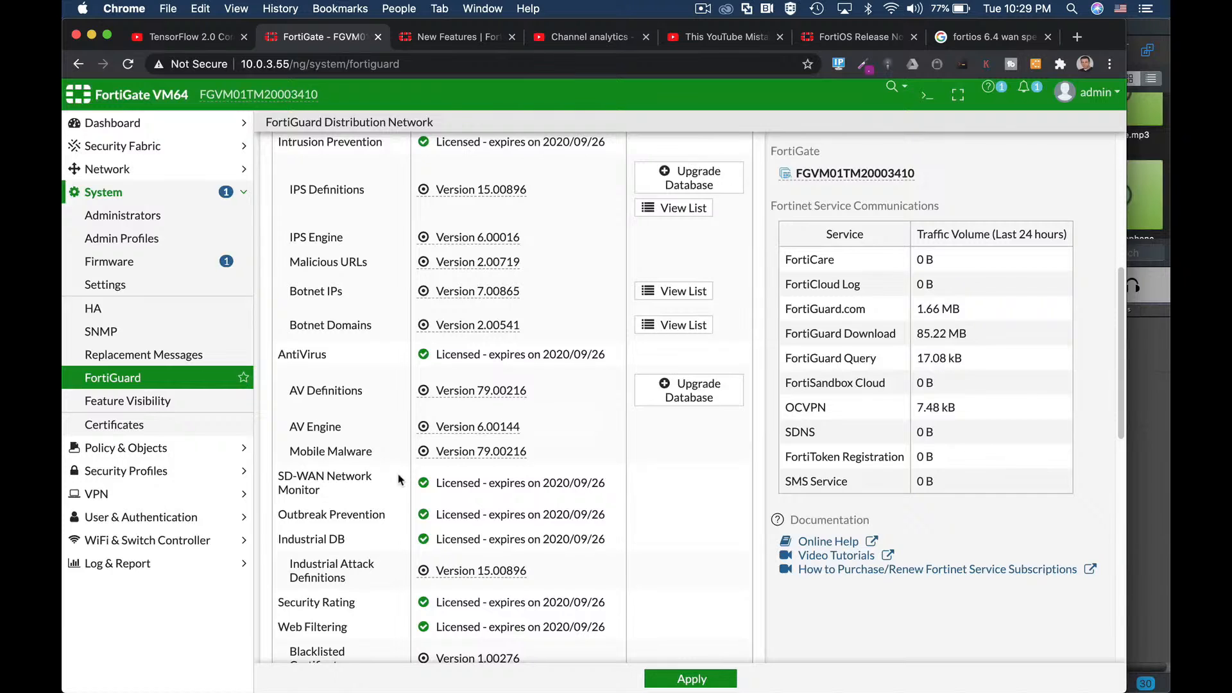
left_click(151, 169)
left_click(122, 192)
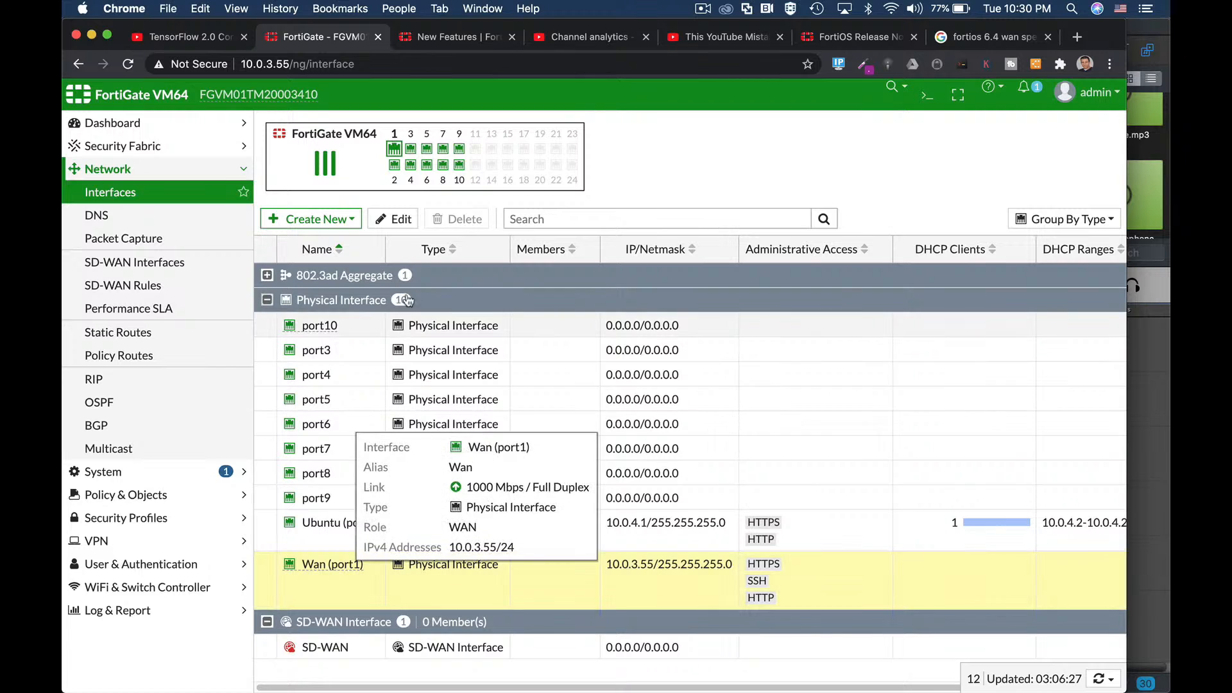
Step: Edit the Wan (port1) interface (role WAN, 10.0.3.55/255.255.255.0) and expand Security Profiles
left_click(394, 219)
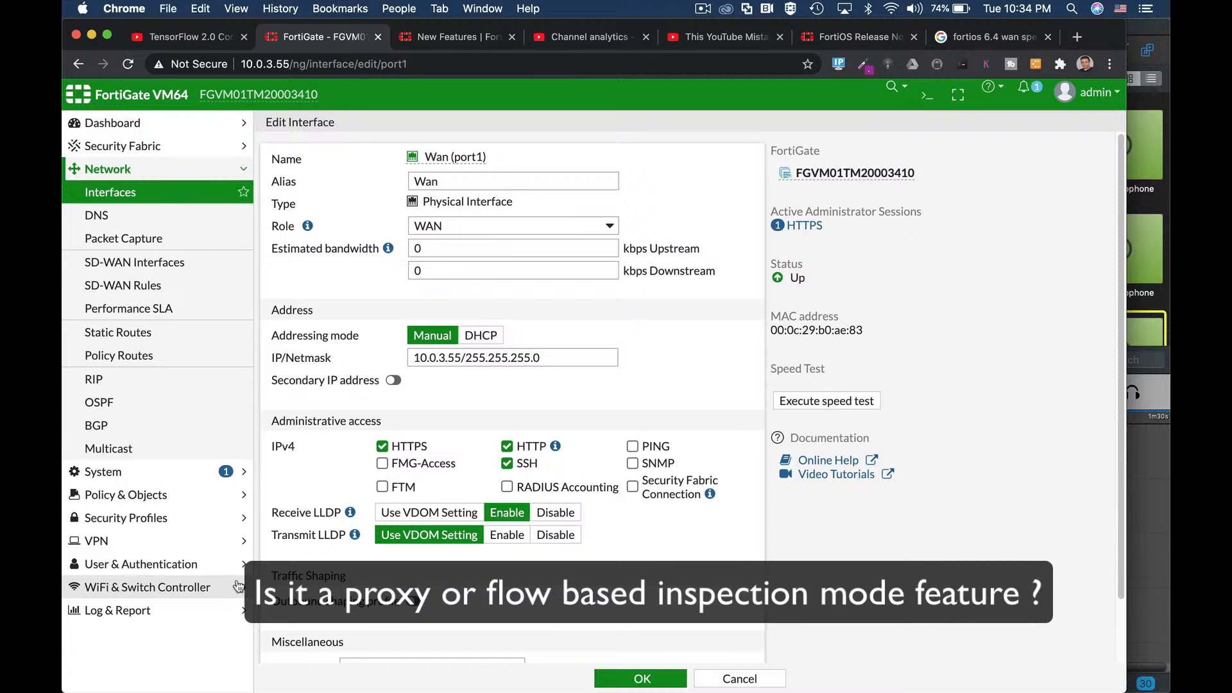
left_click(154, 517)
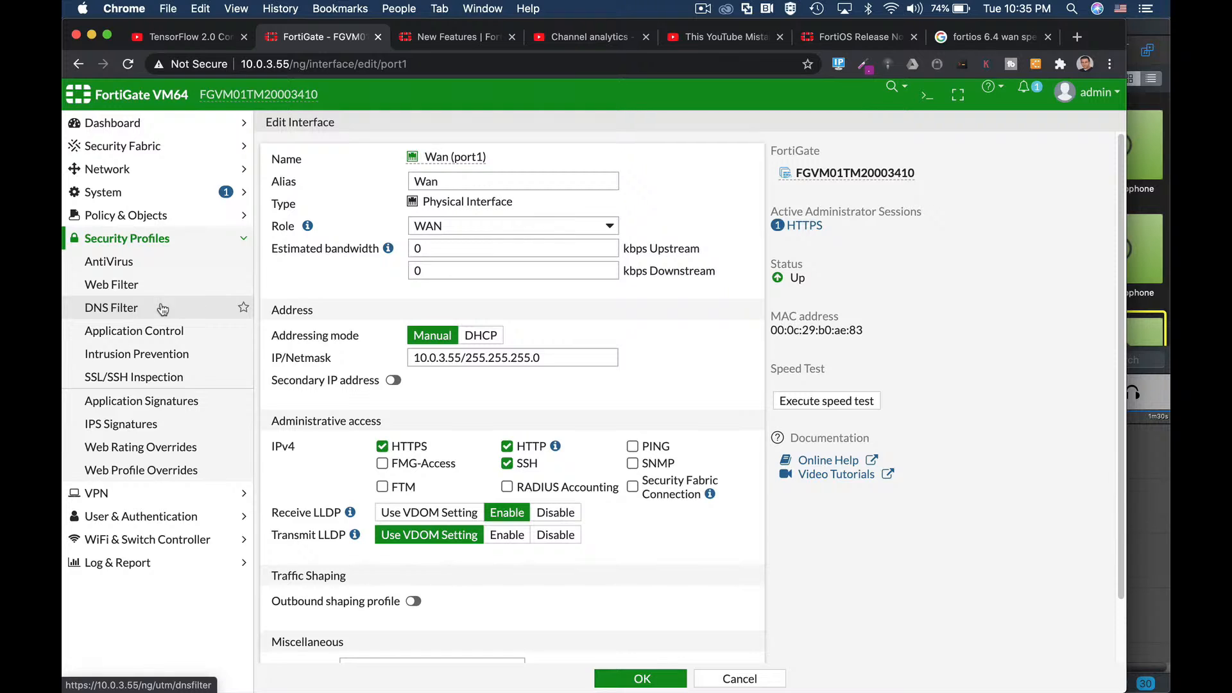
Step: Create a new AntiVirus profile set to proxy-based inspection
left_click(142, 272)
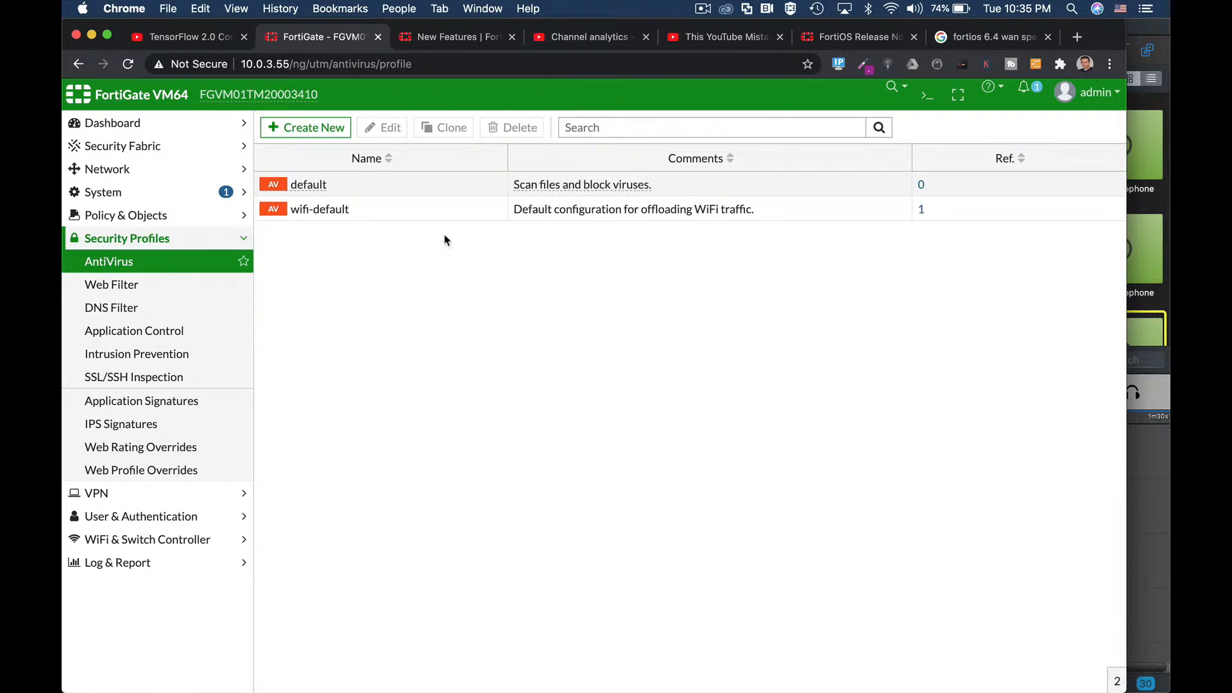
left_click(326, 129)
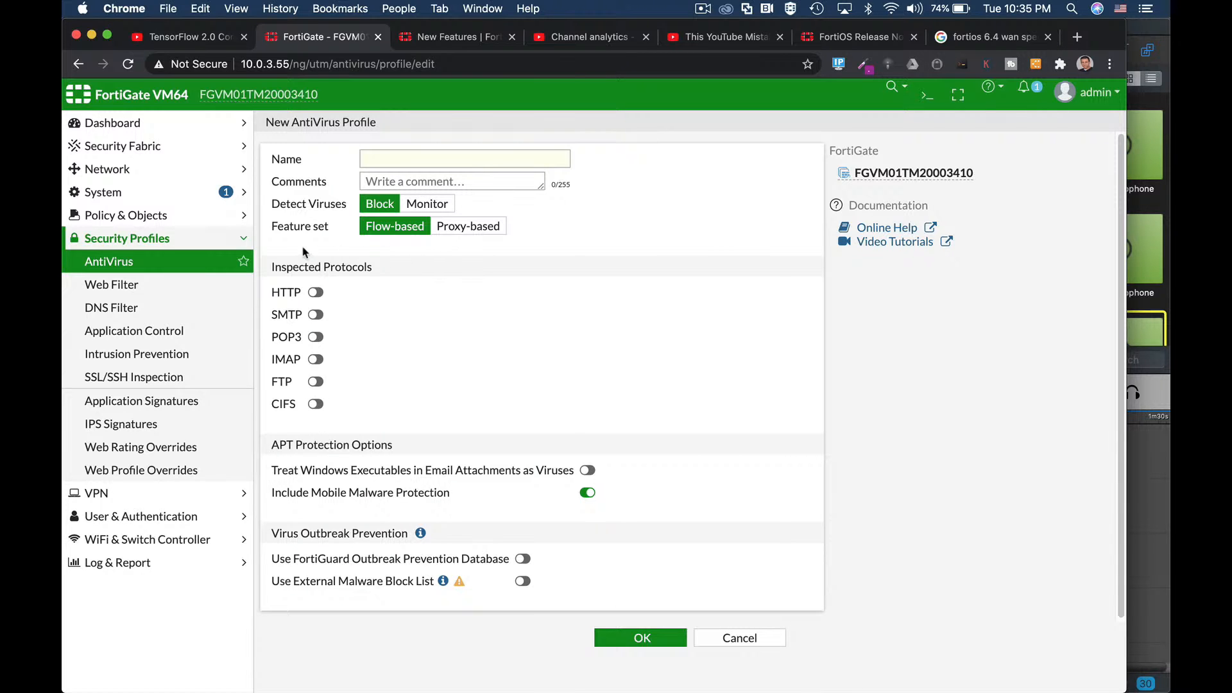
left_click(457, 235)
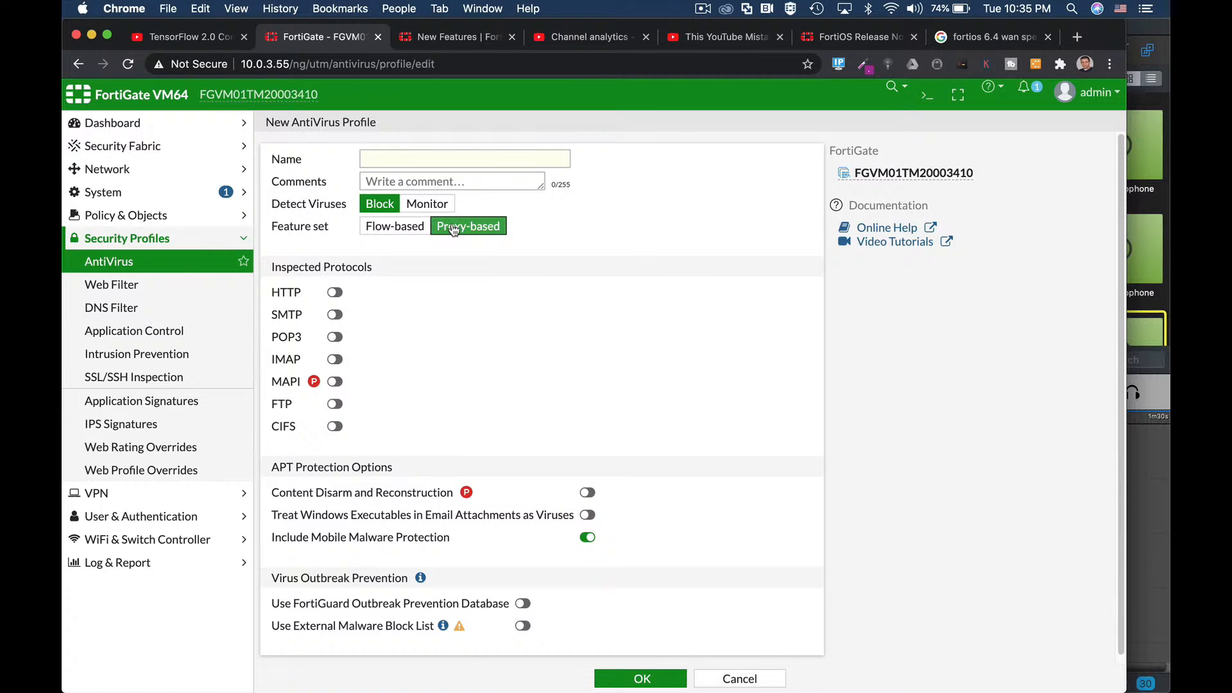
Step: Create a new Web Filter profile using the proxy-based feature set
left_click(151, 284)
left_click(331, 128)
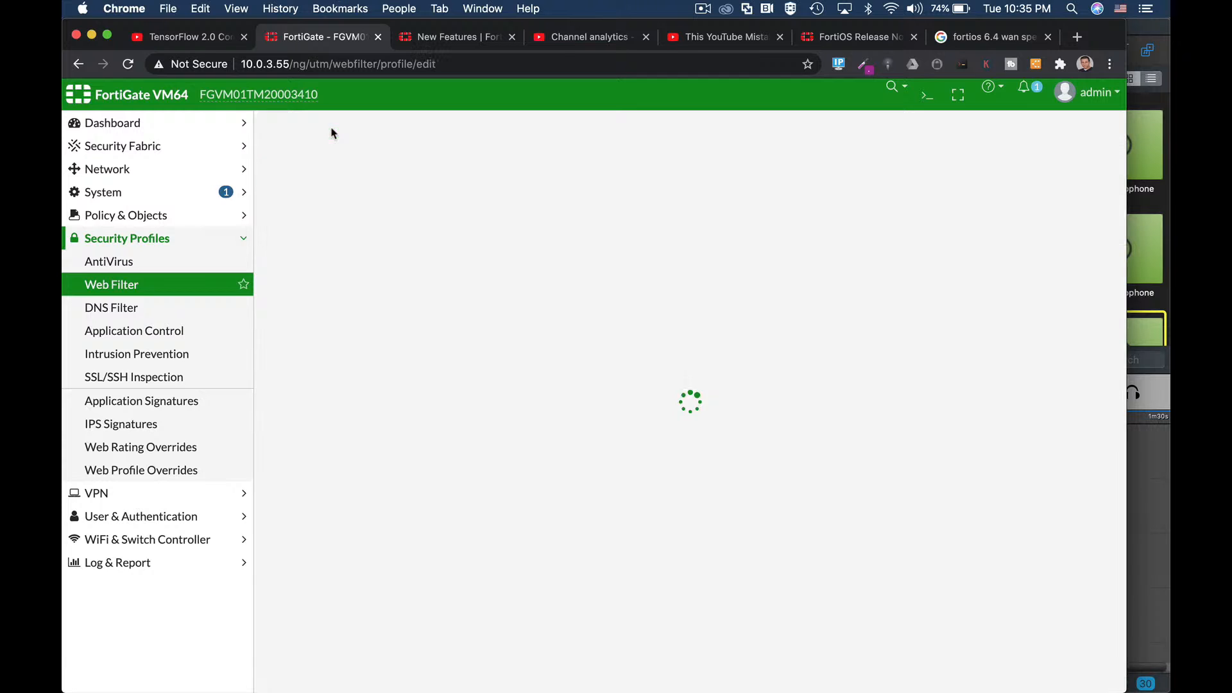
left_click(439, 205)
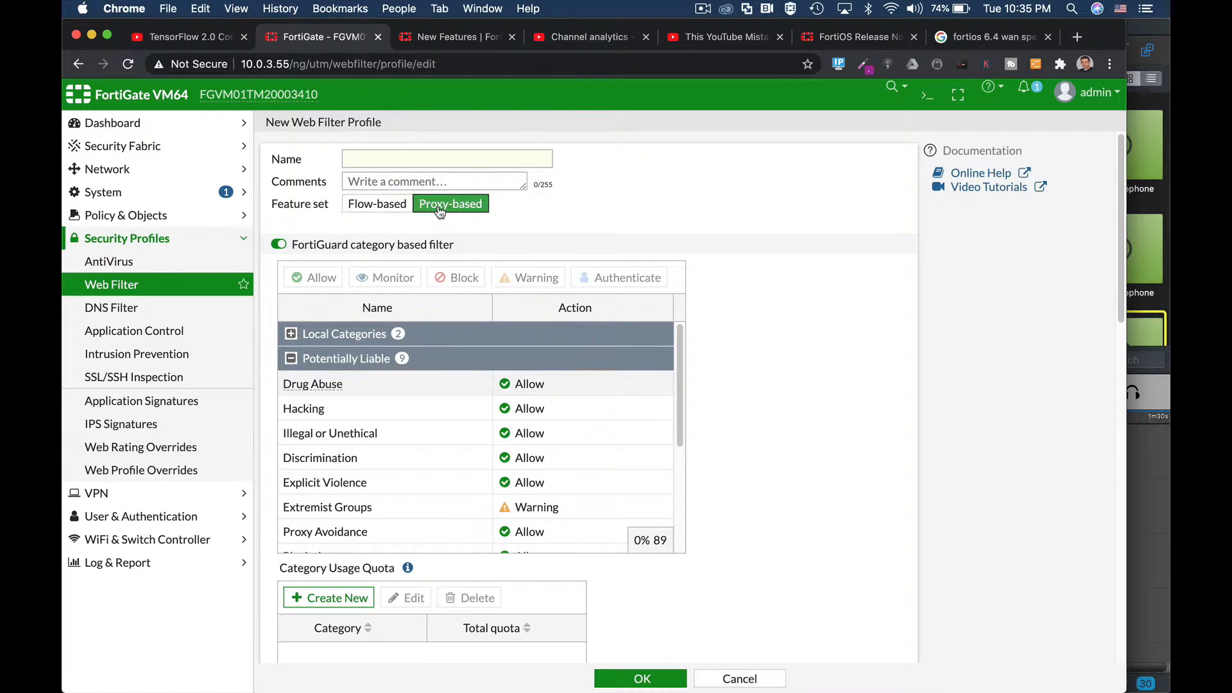
scroll(693, 407, "down", 10)
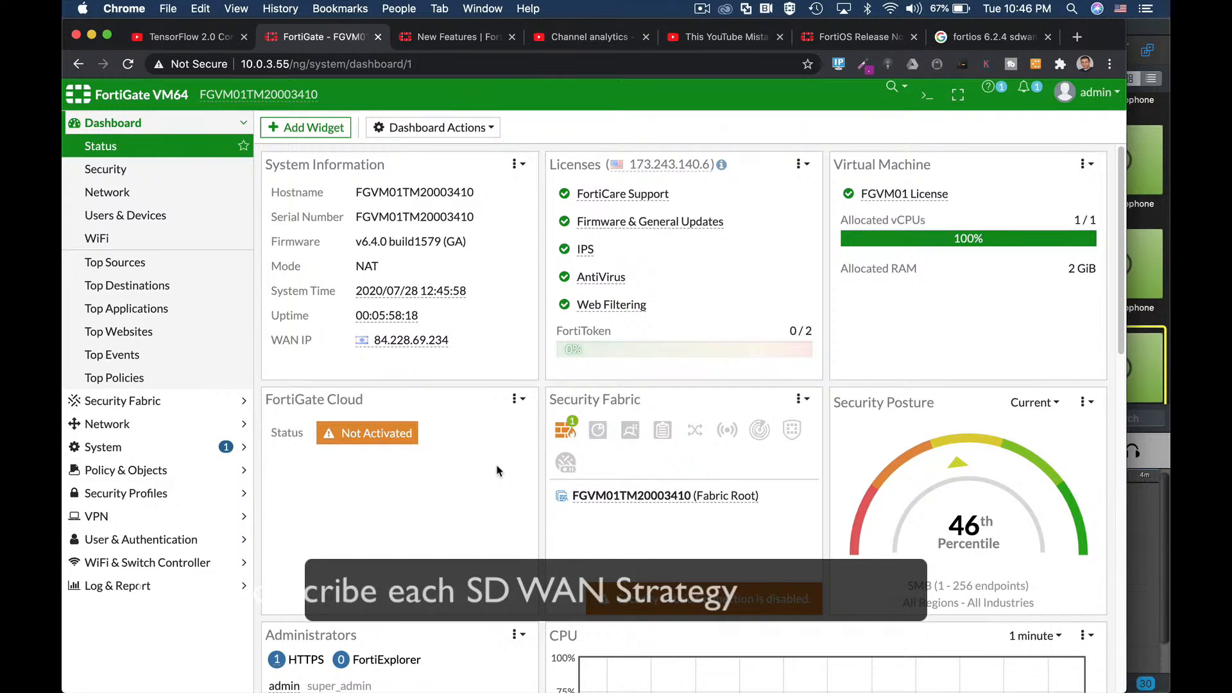
Step: Review the SD-WAN Interfaces page and the default Performance SLAs list
left_click(123, 426)
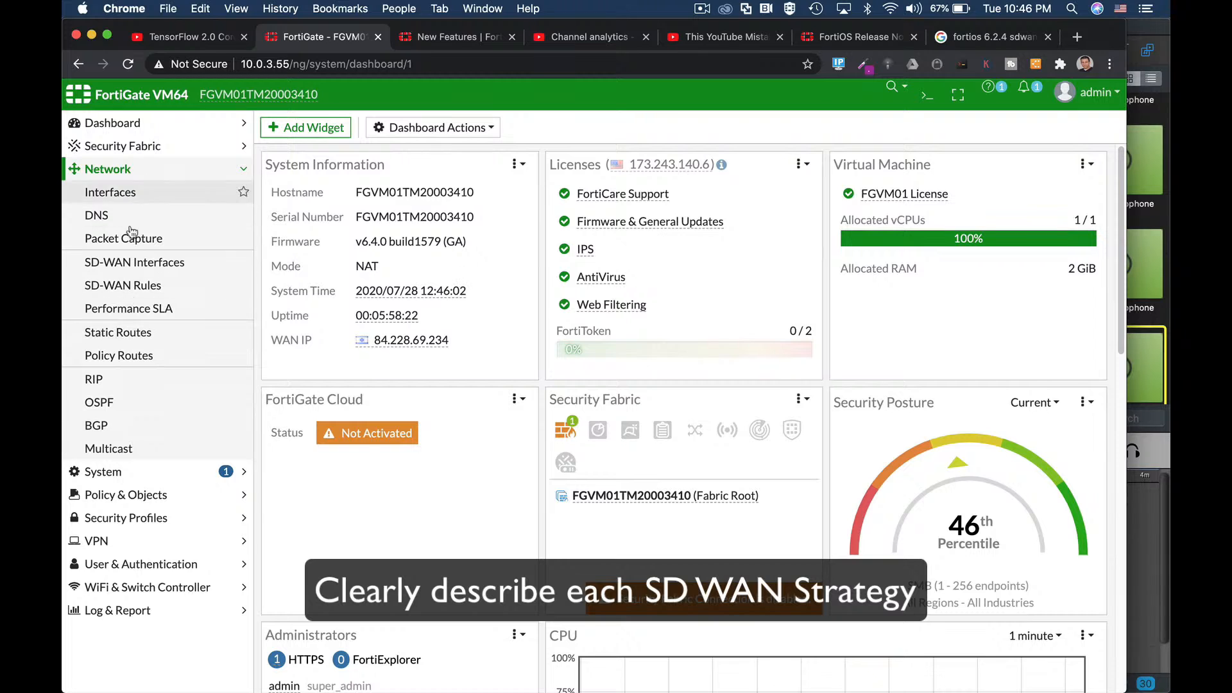
left_click(131, 263)
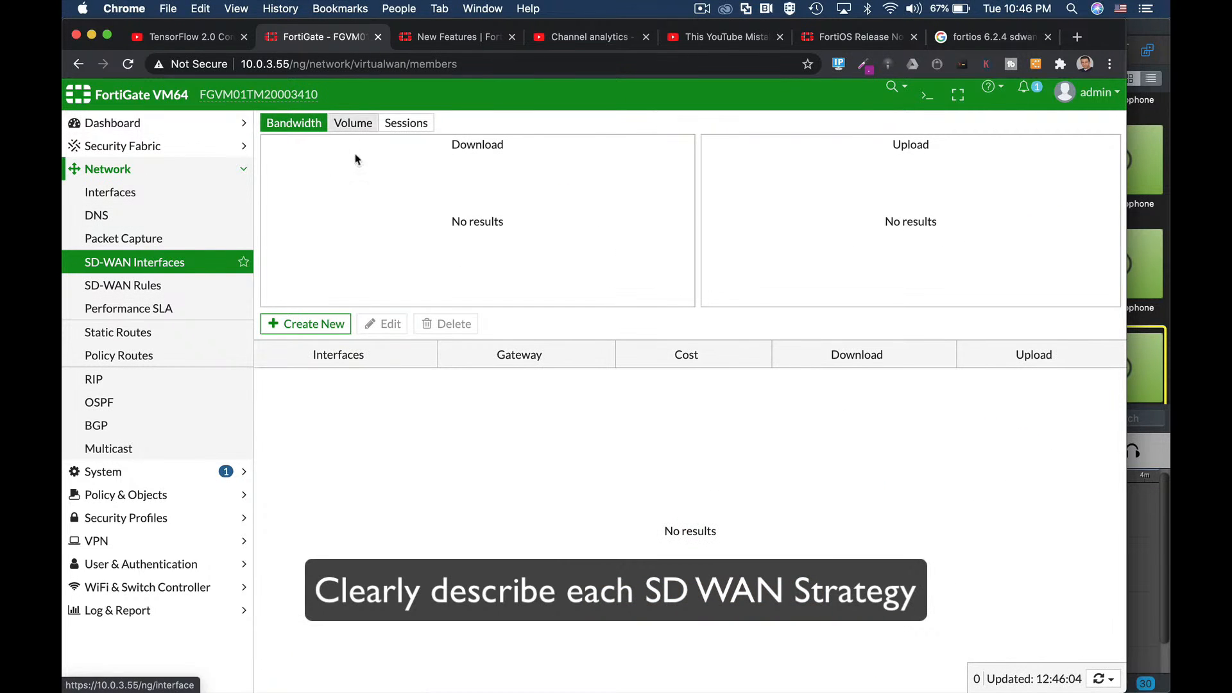
left_click(167, 309)
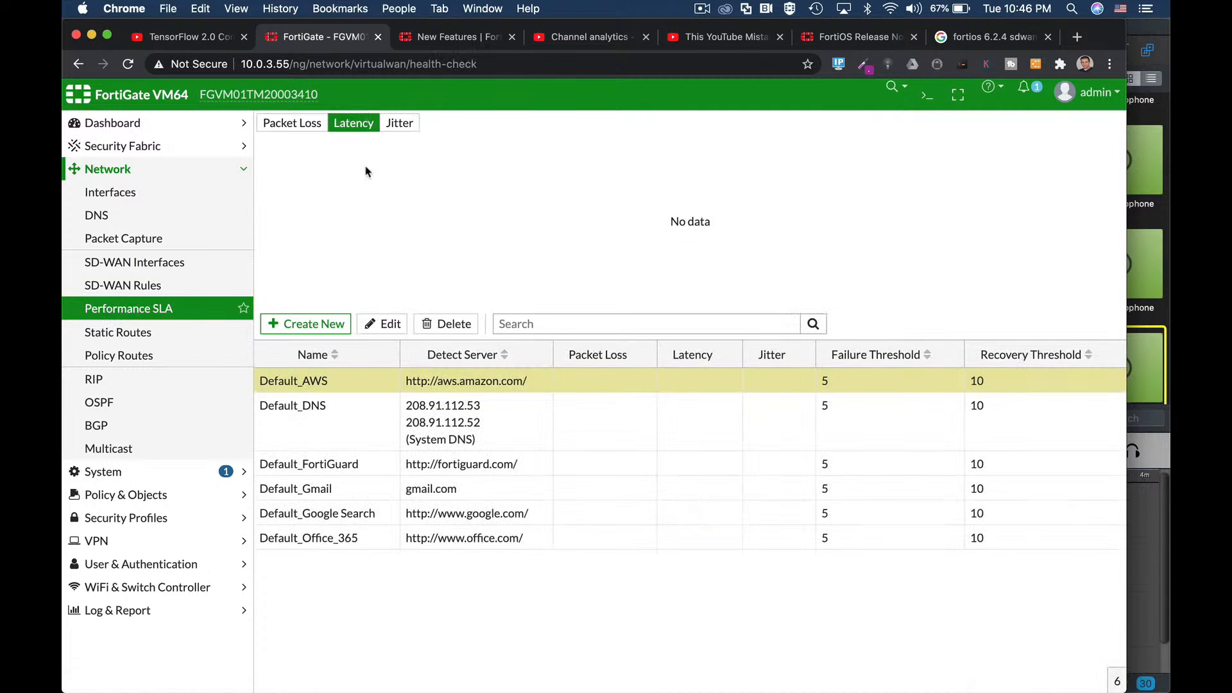
Step: Start a new Performance SLA with SLA Target enabled, then begin a new SD-WAN rule
left_click(343, 327)
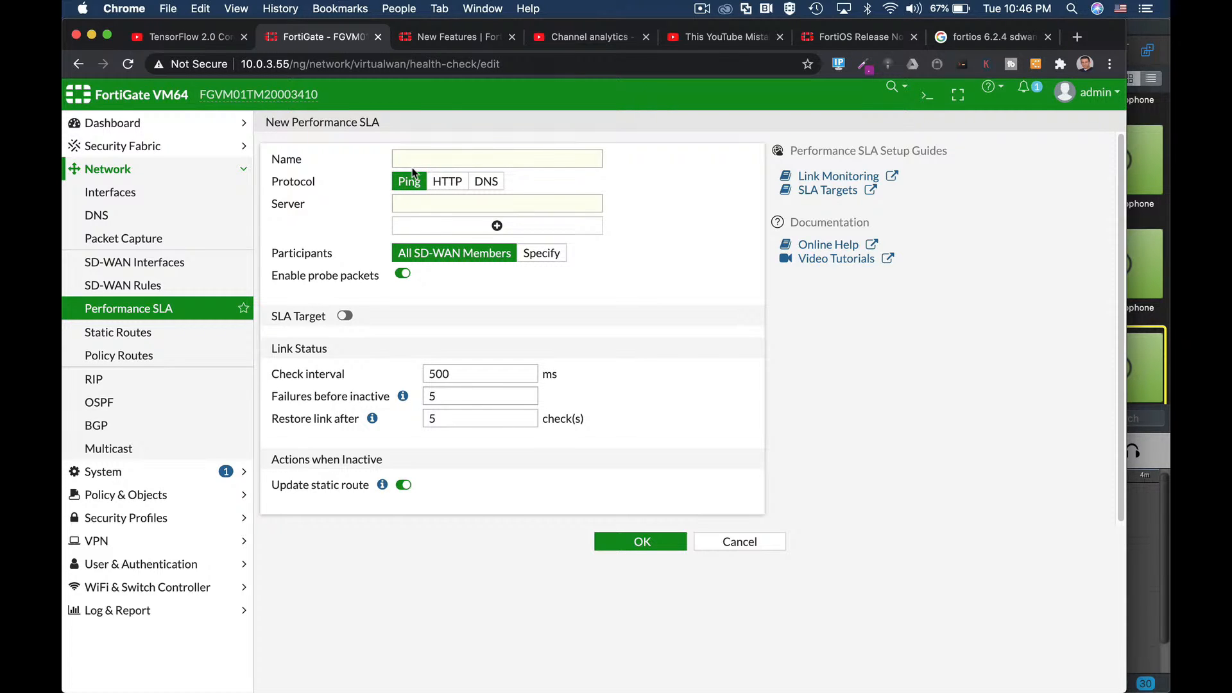
left_click(344, 316)
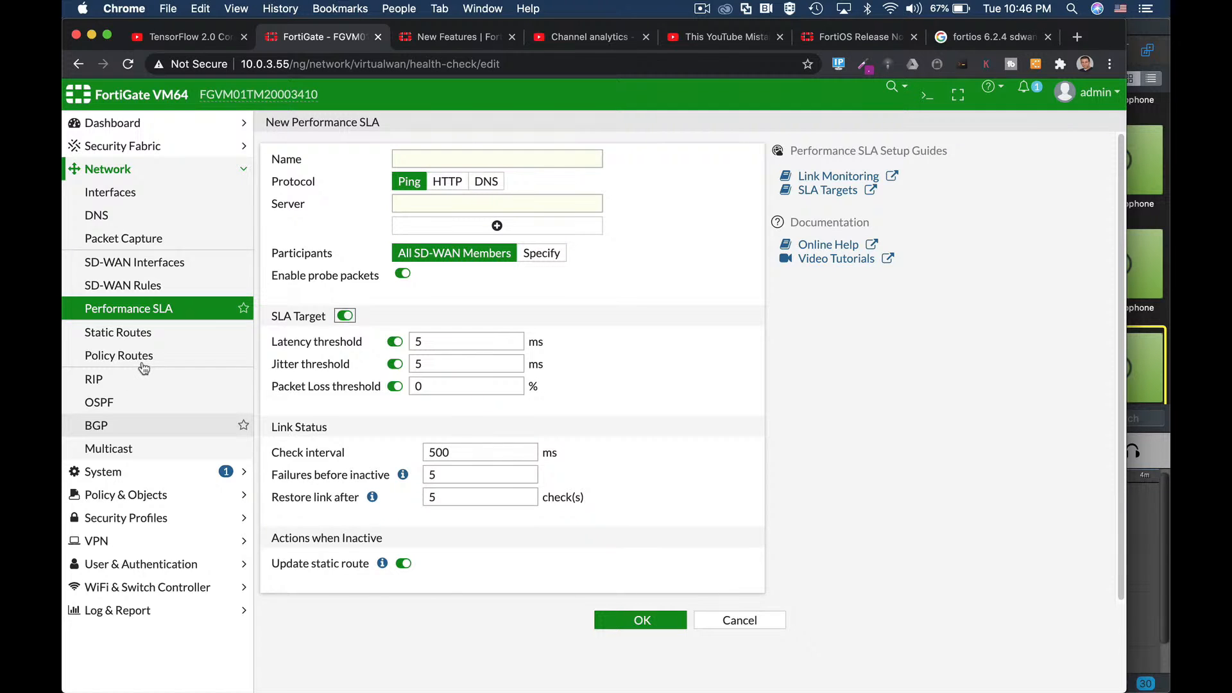
left_click(136, 287)
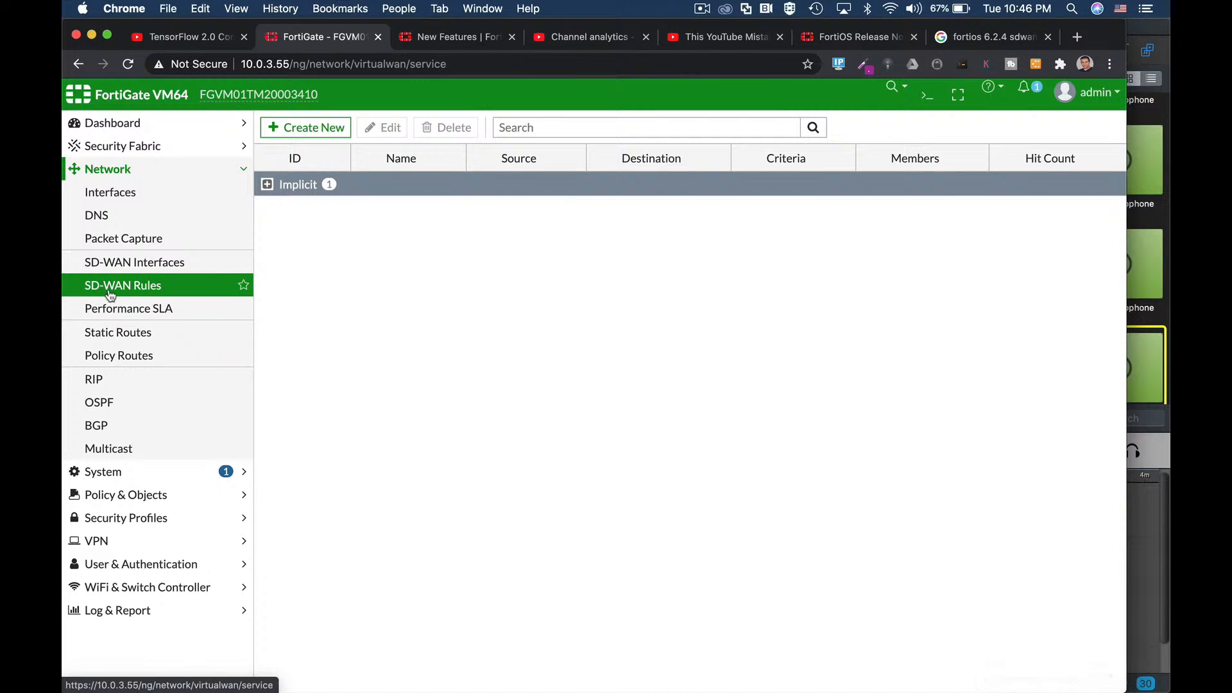
left_click(300, 134)
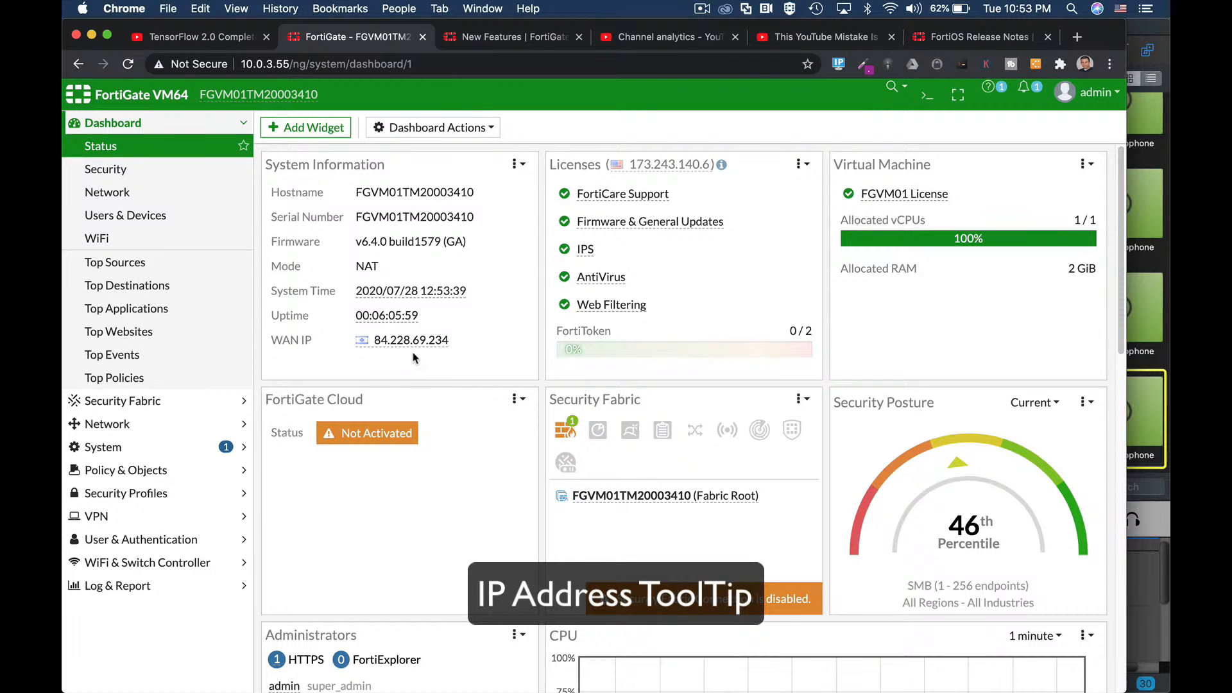
Step: Open the Application Control logs and view owner and location cards for destination IPs
mouse_move(406, 347)
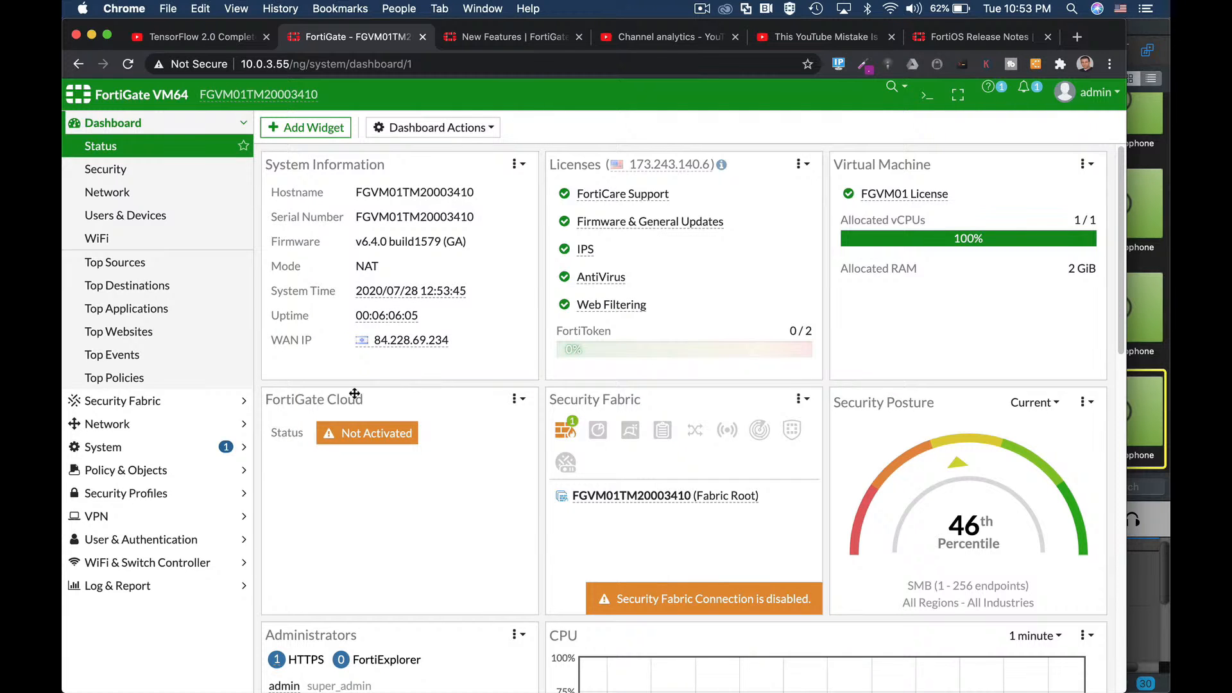
left_click(235, 586)
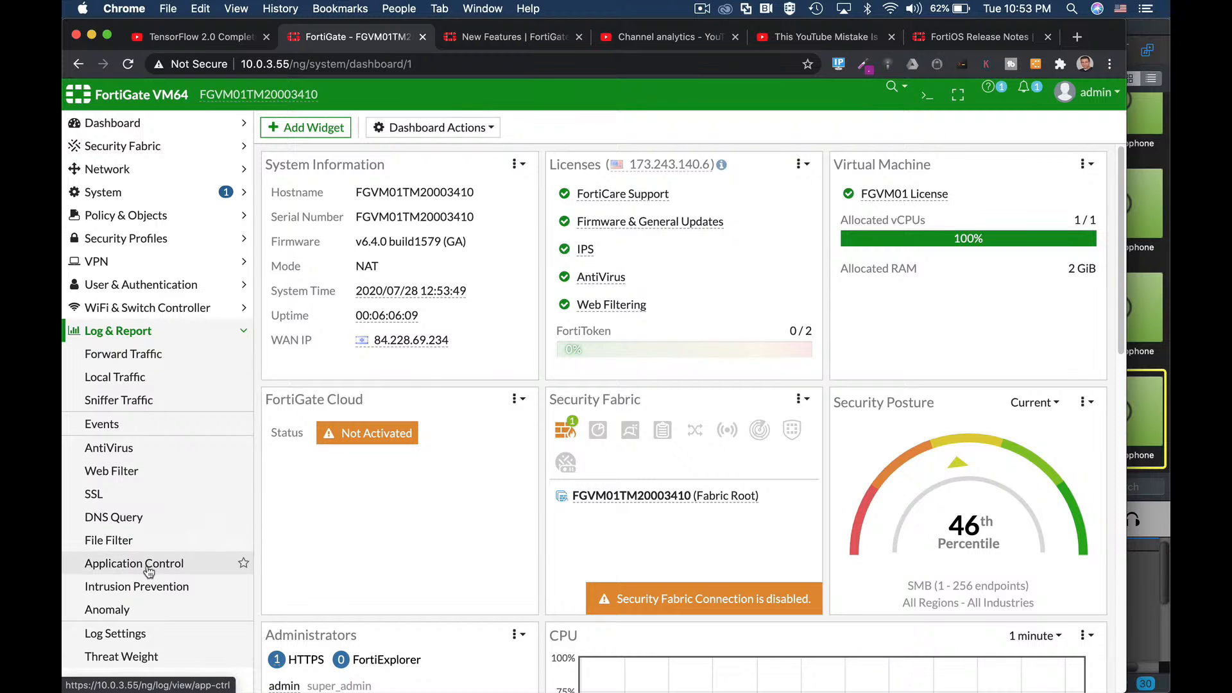
left_click_drag(147, 566, 147, 564)
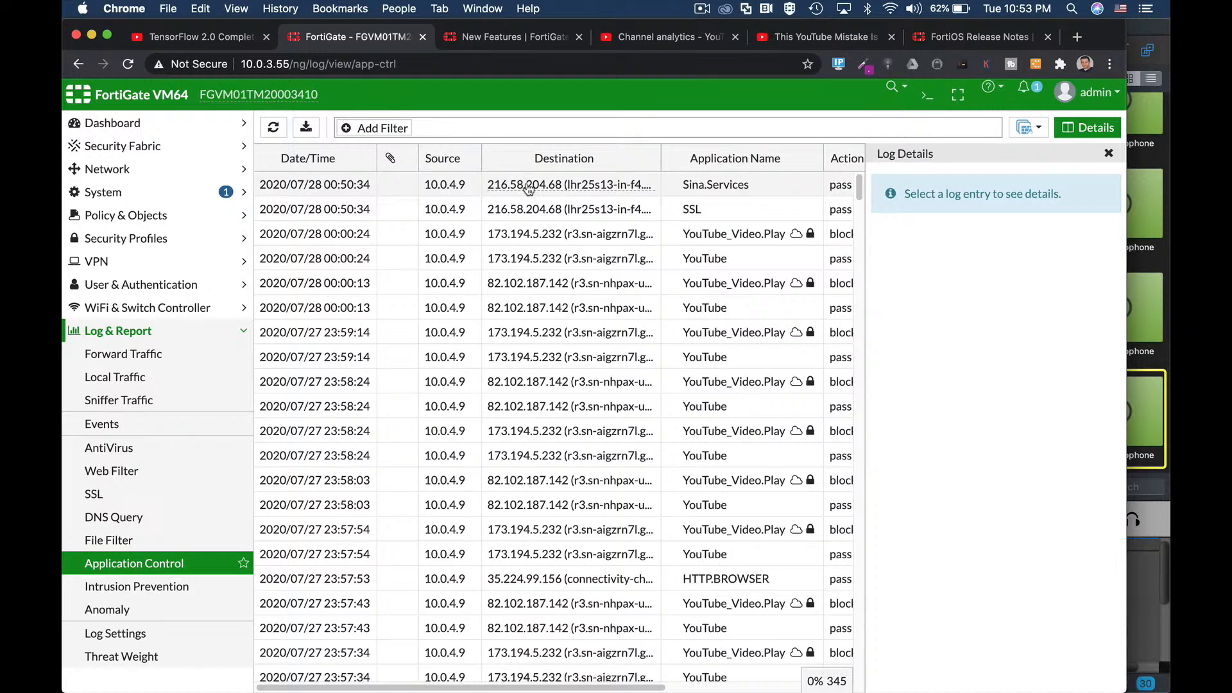
mouse_move(528, 187)
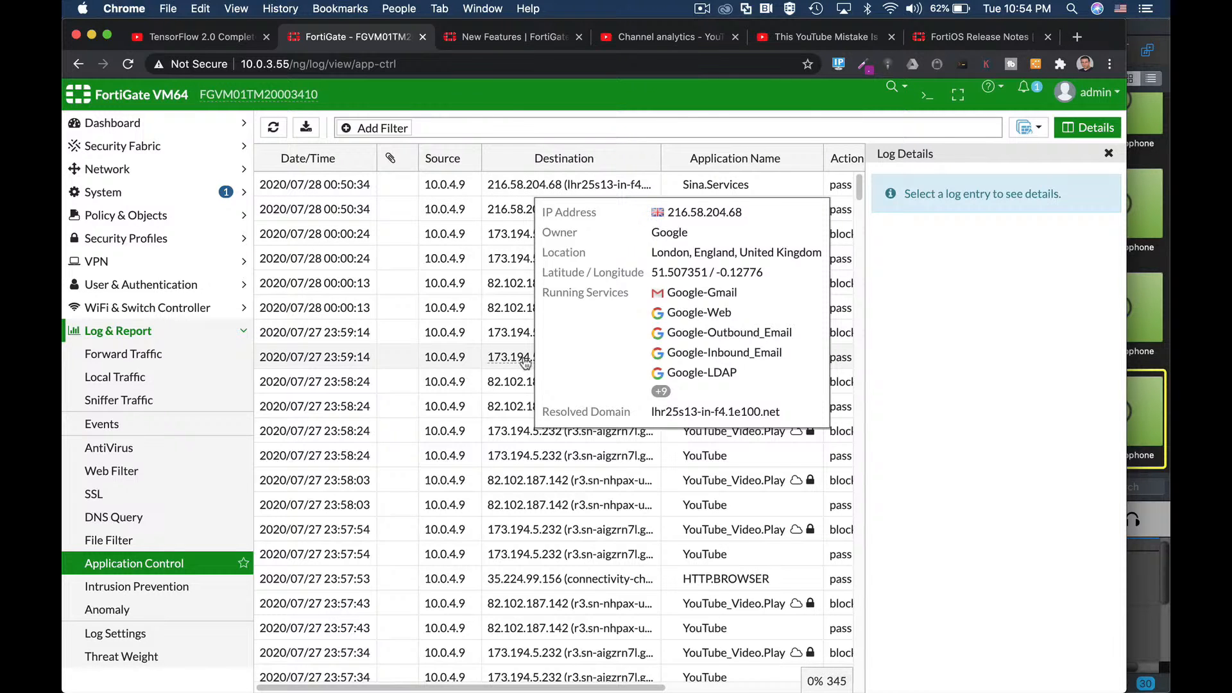
mouse_move(514, 331)
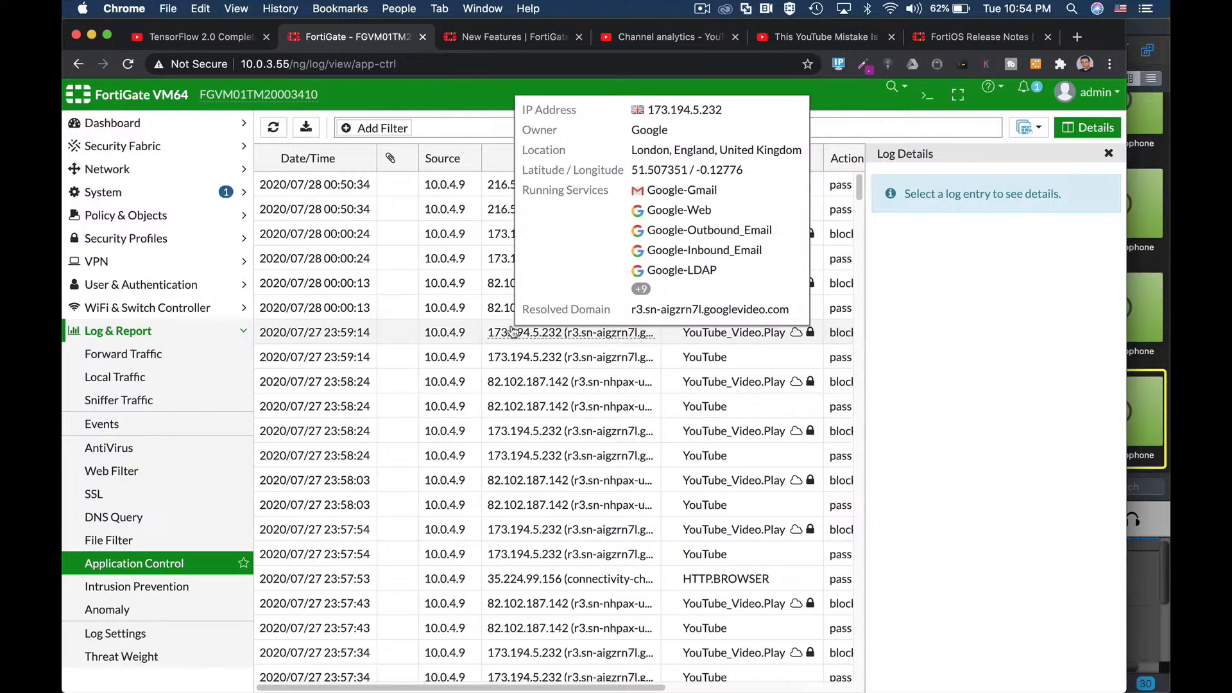
scroll(530, 525, "down", 10)
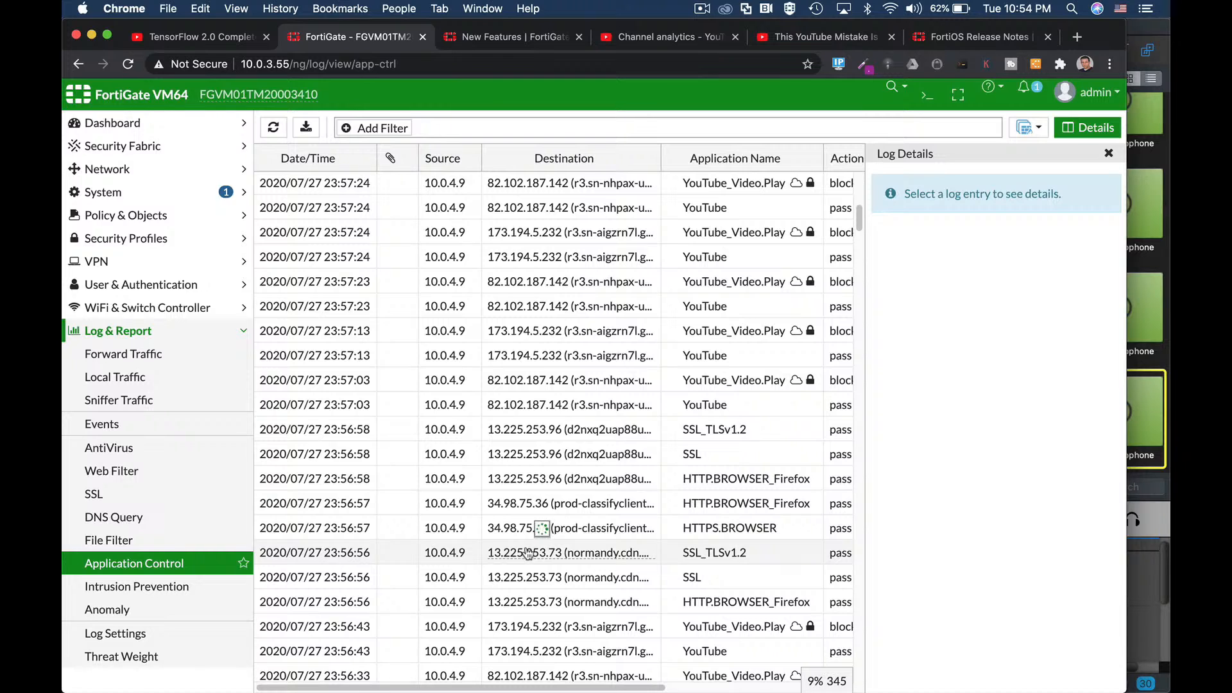
mouse_move(527, 553)
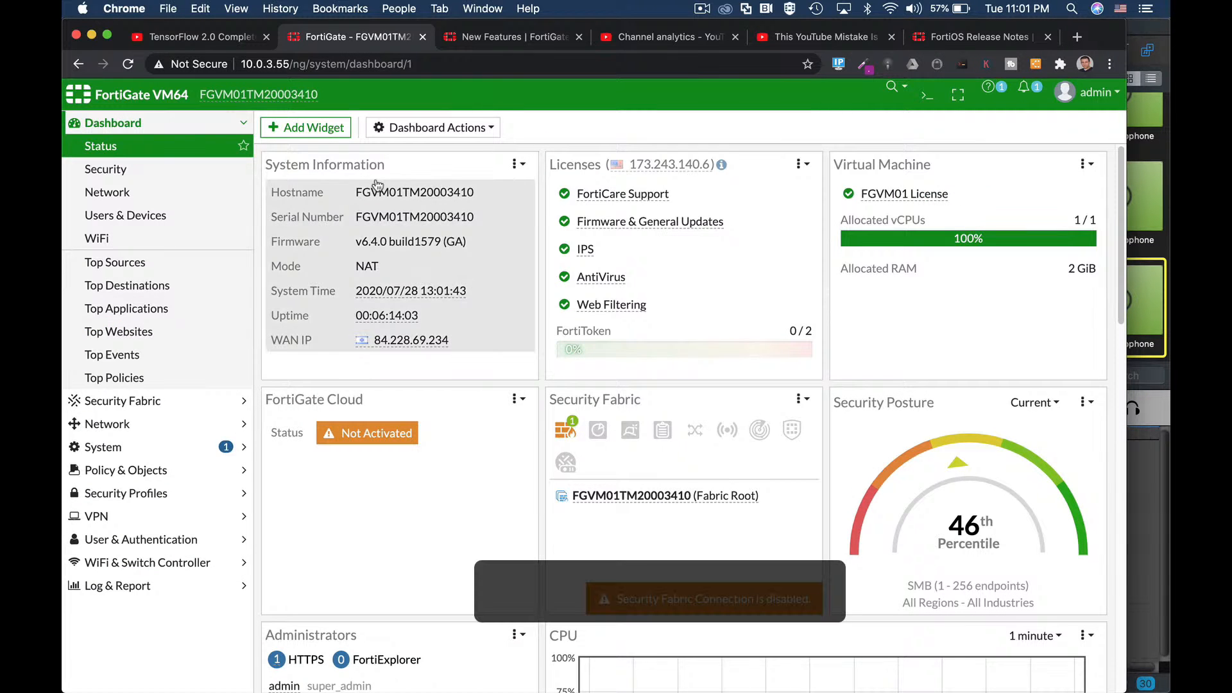
Step: Open Add Dashboard Widget and scroll through its widget categories
left_click(341, 134)
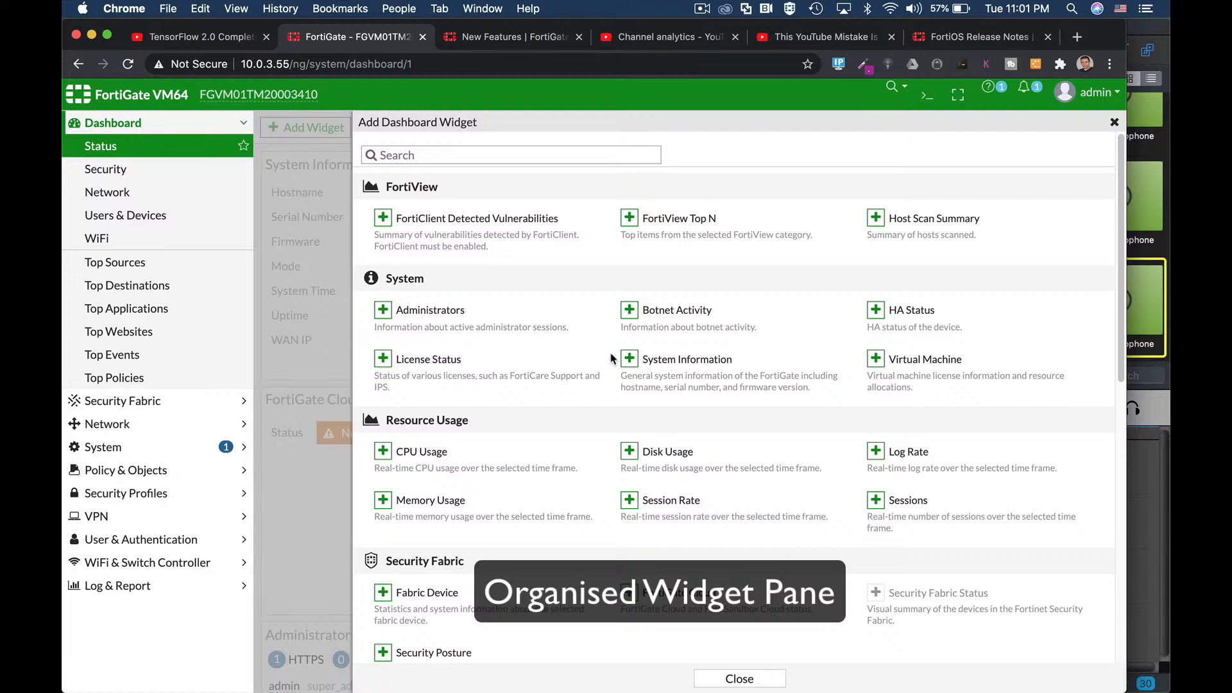
scroll(613, 353, "down", 6)
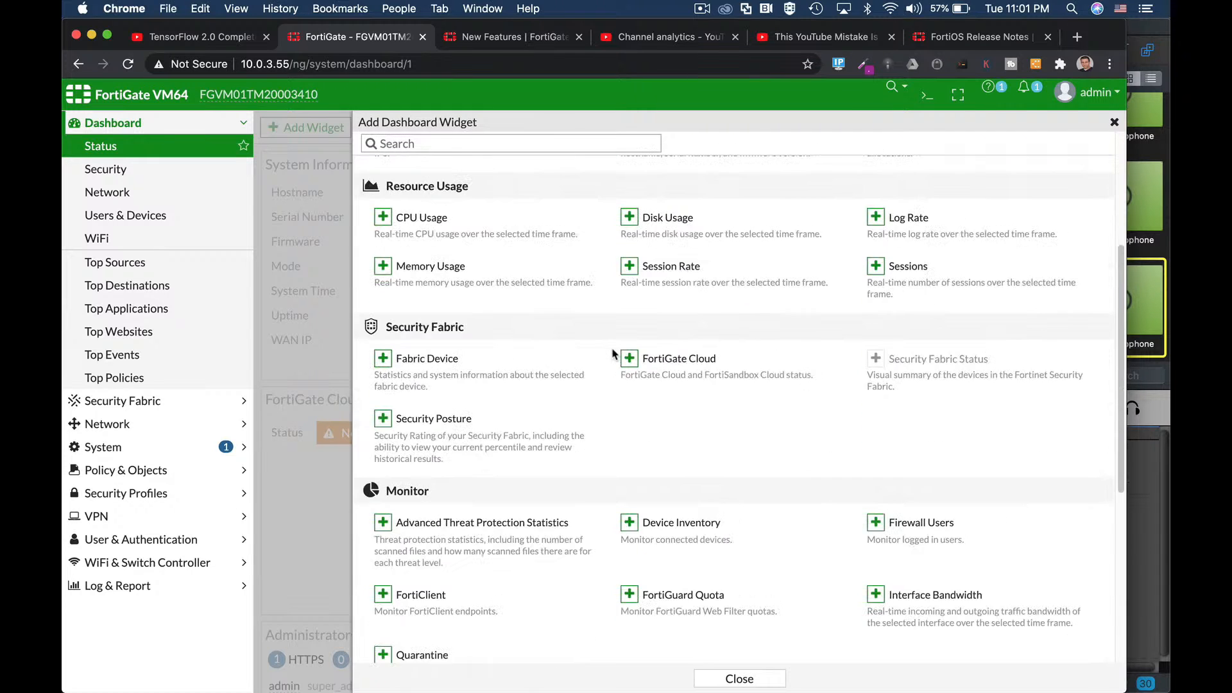
scroll(613, 354, "down", 3)
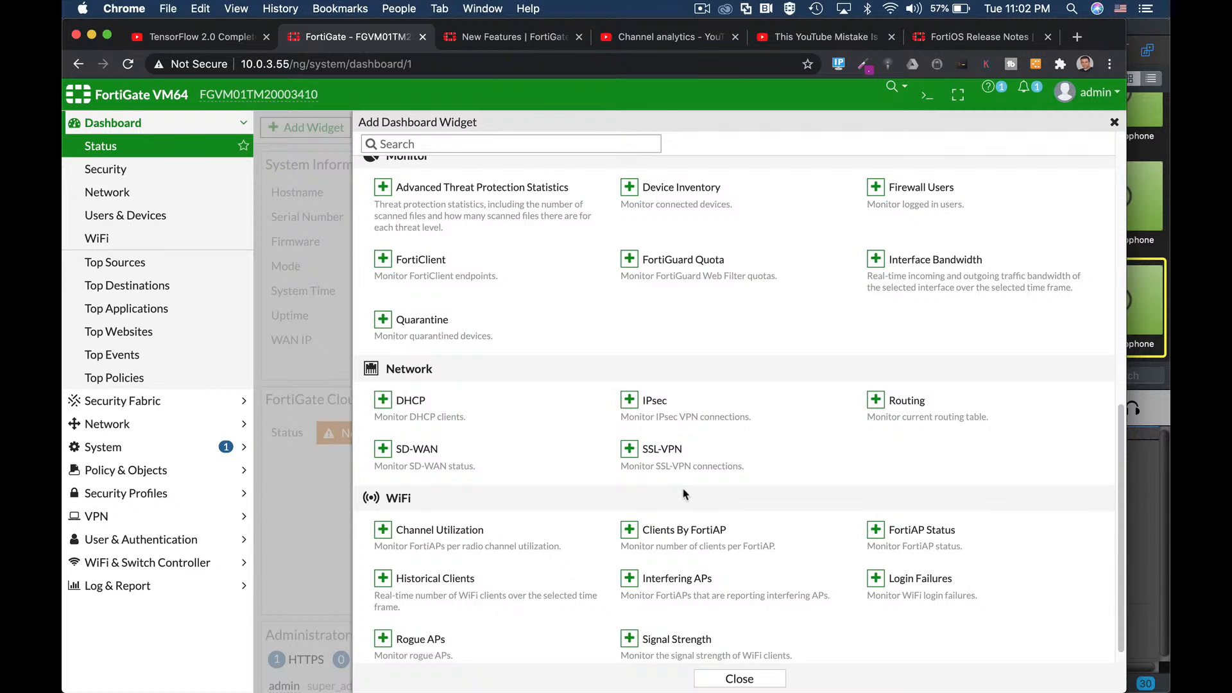
scroll(677, 482, "down", 1)
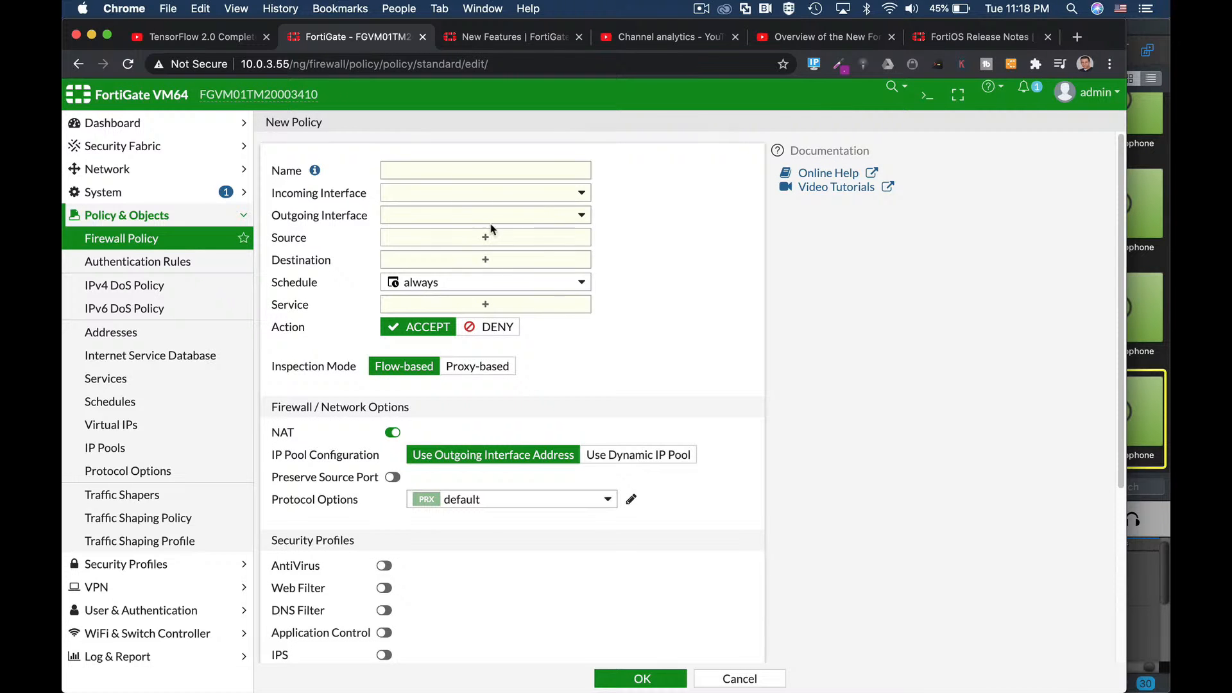
Step: Open the Source address picker, bring up the New Address form, and cancel it without saving
left_click(485, 237)
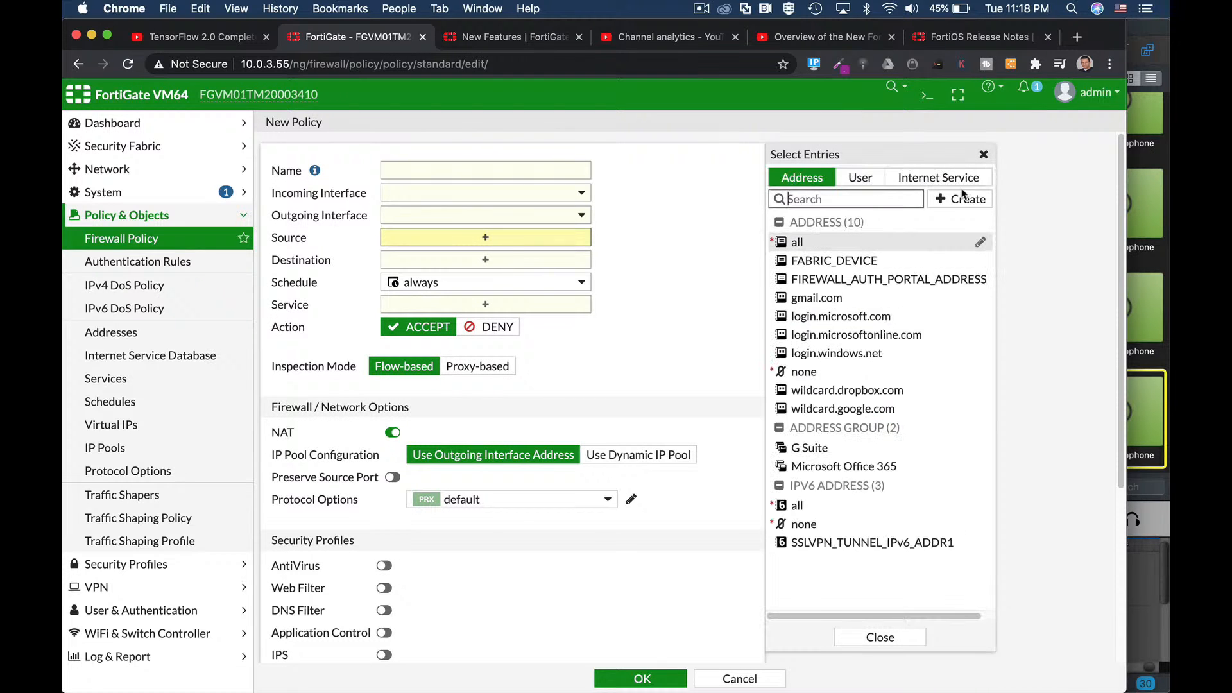
left_click(962, 195)
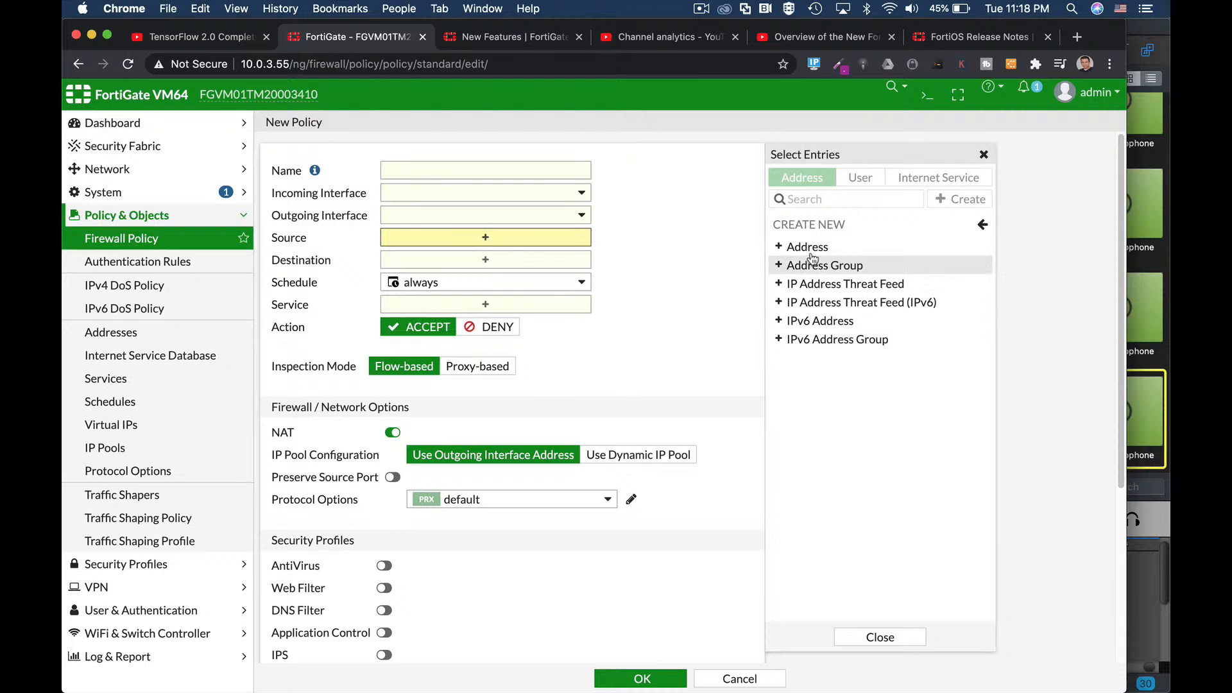
left_click(807, 247)
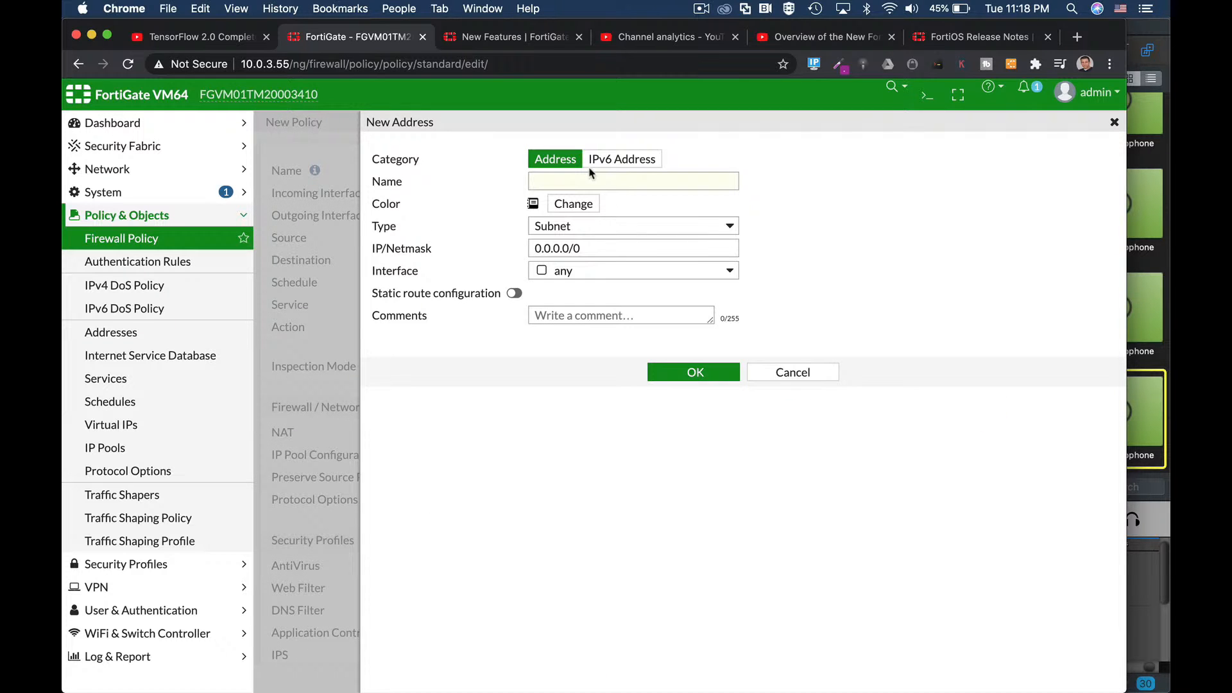
left_click(817, 373)
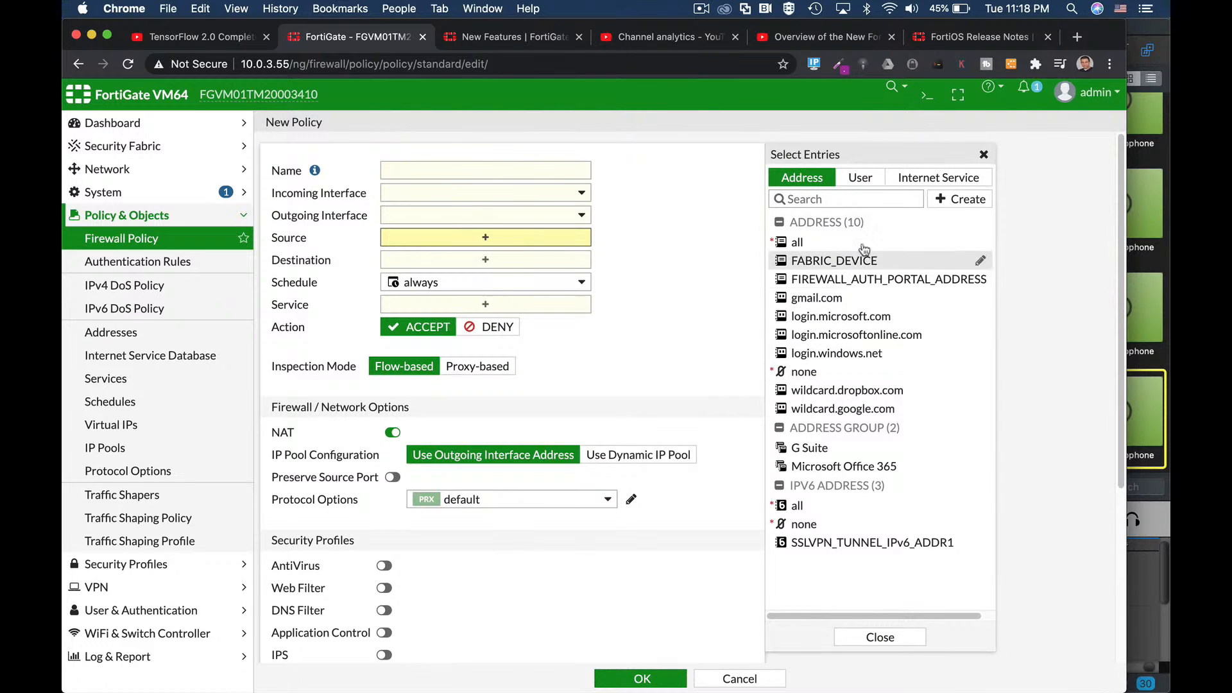
left_click(965, 200)
left_click(828, 335)
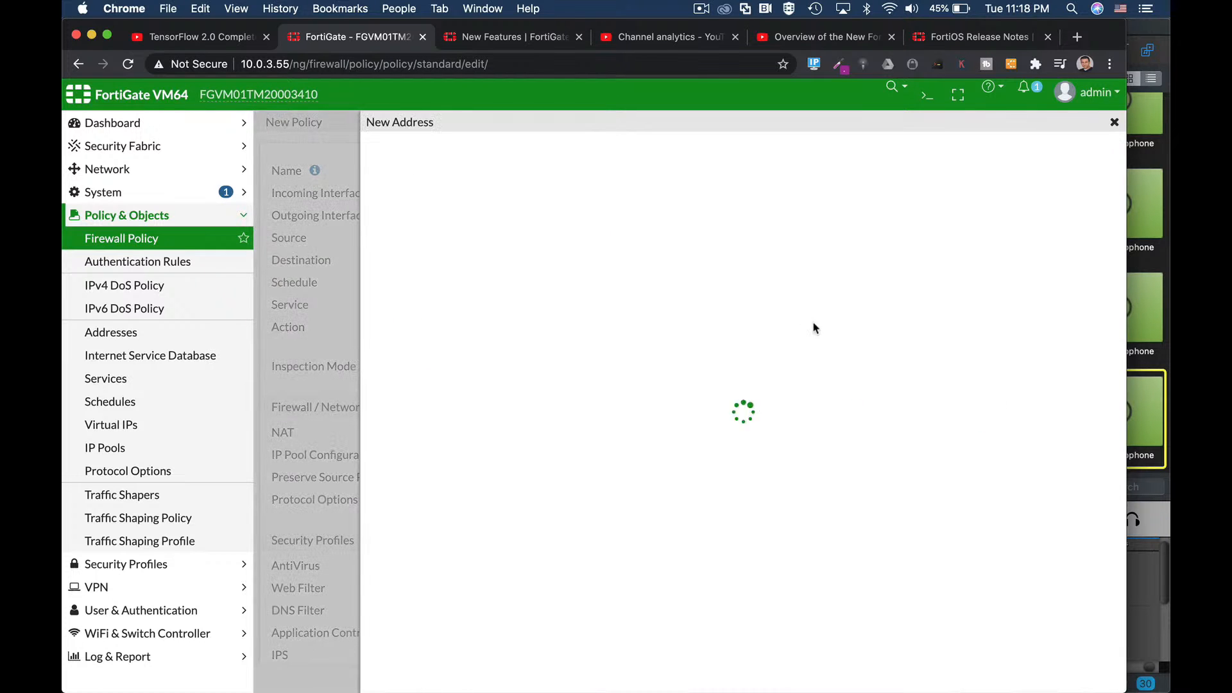
left_click(526, 180)
left_click(793, 323)
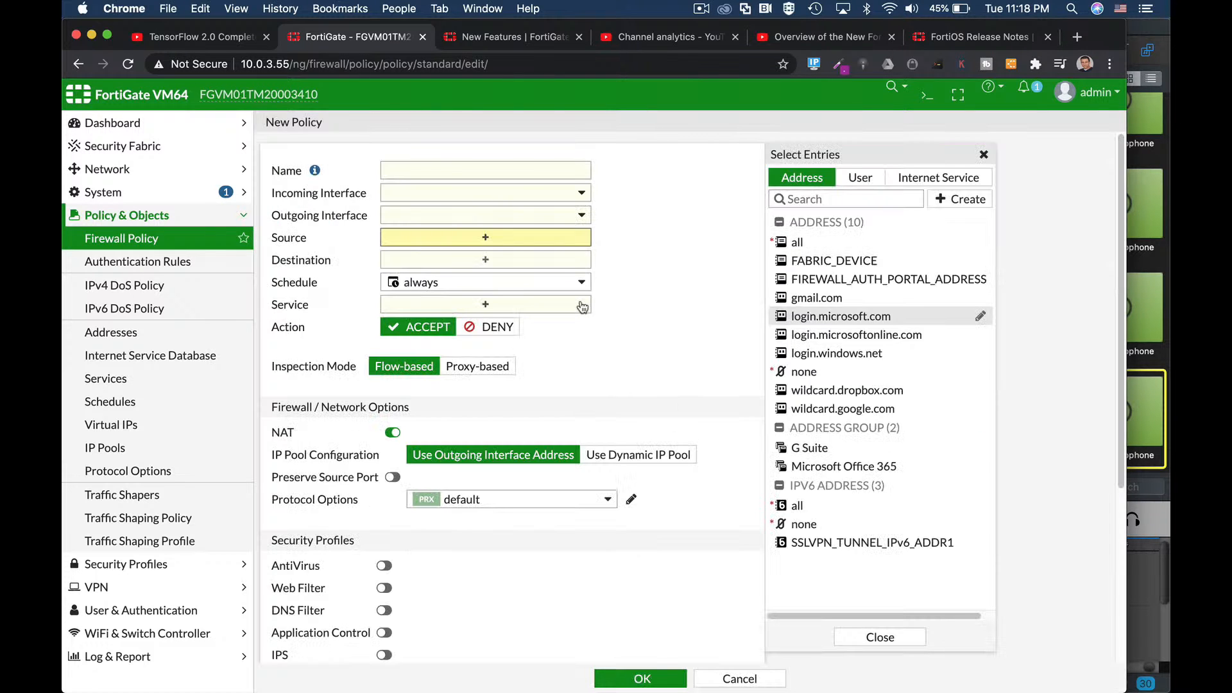
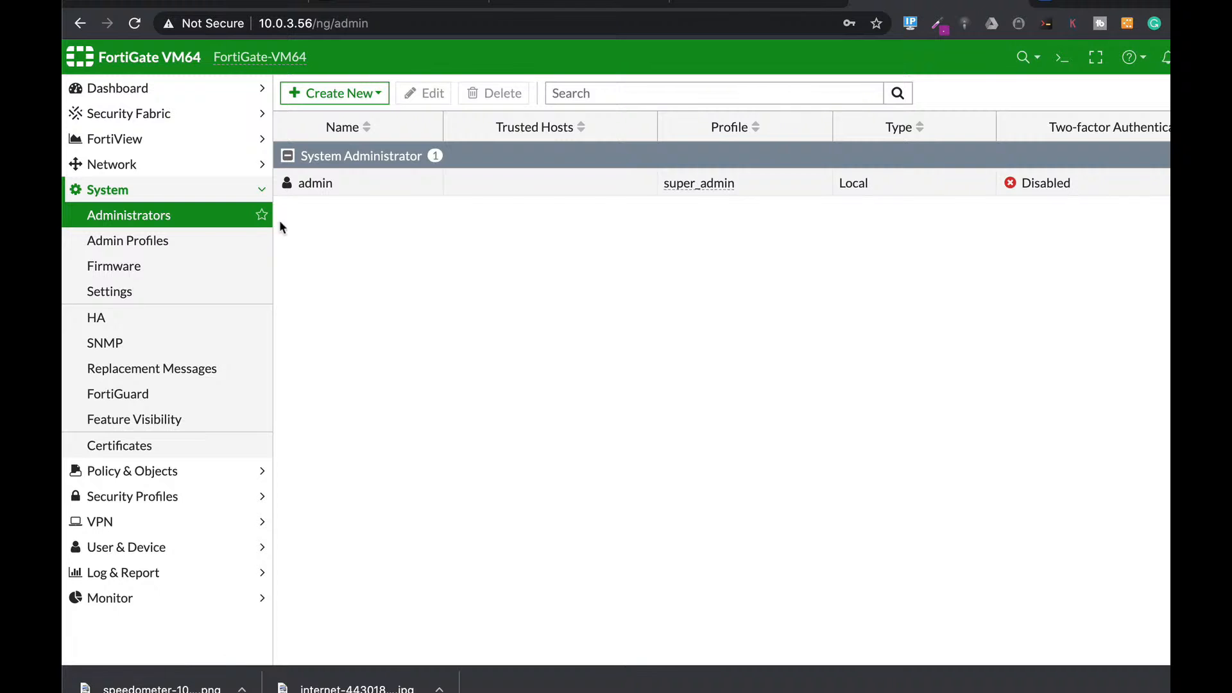
Step: Select the admin account in the Administrators list
left_click(382, 191)
Step: Edit the admin account, toggling two-factor authentication and the restriction to trusted hosts
left_click(428, 93)
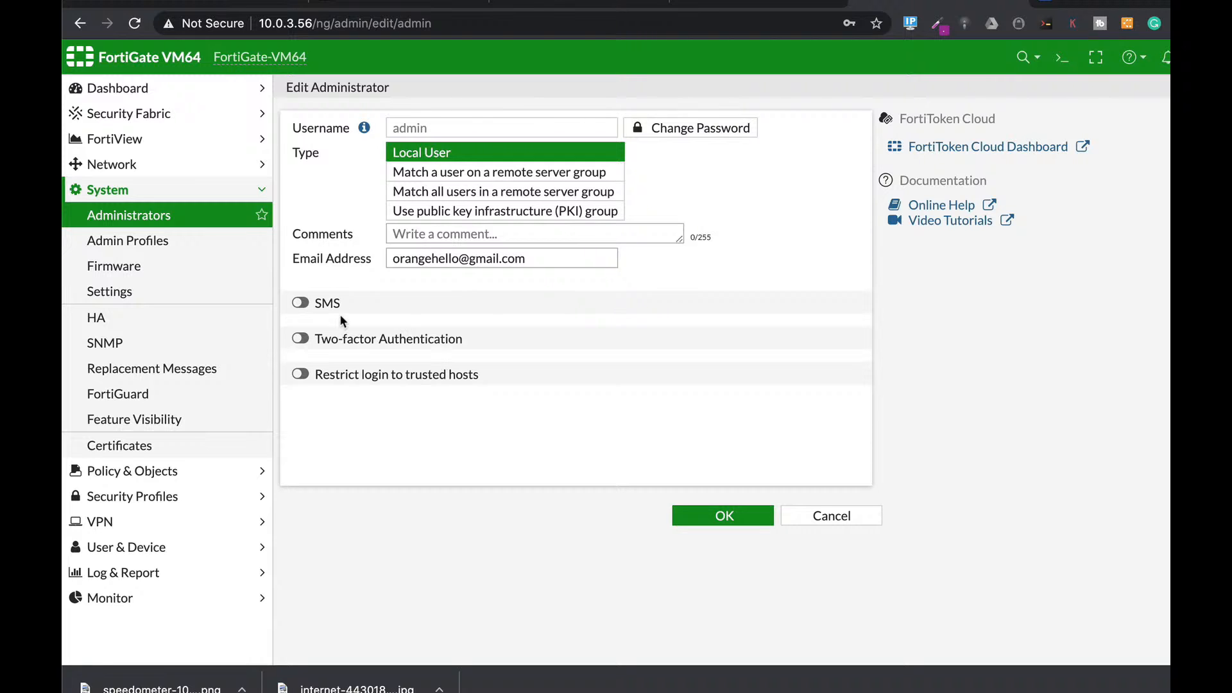
left_click(301, 339)
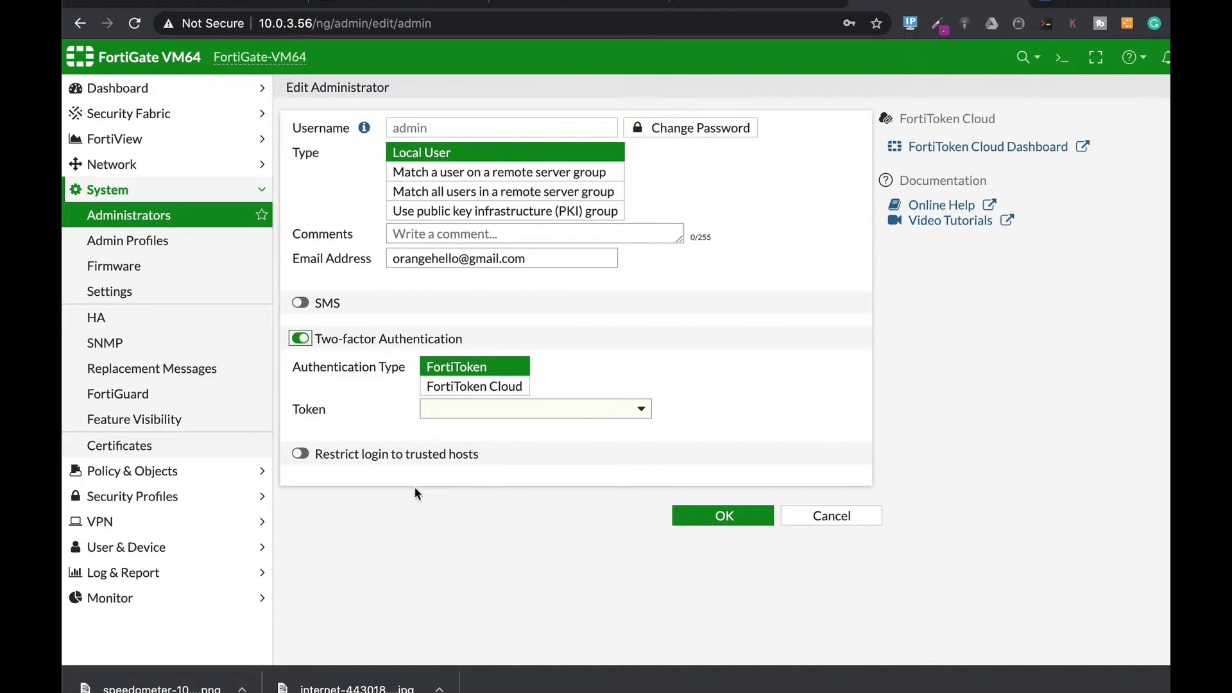
left_click(352, 454)
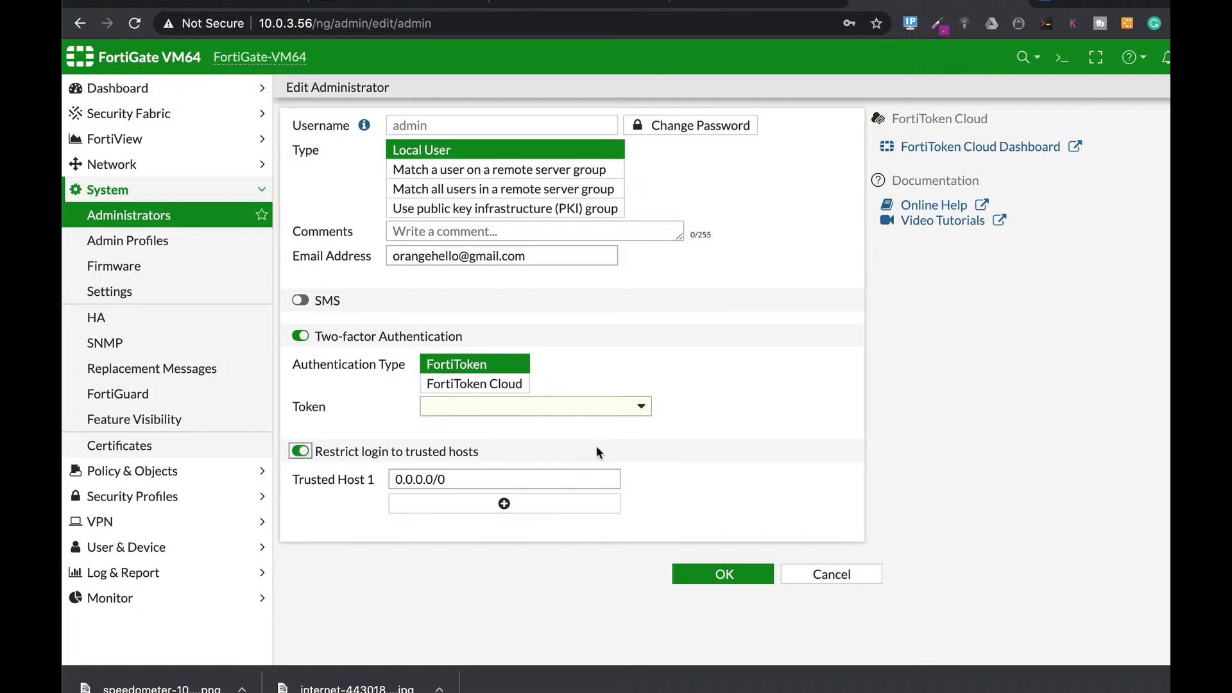
left_click_drag(449, 480, 360, 478)
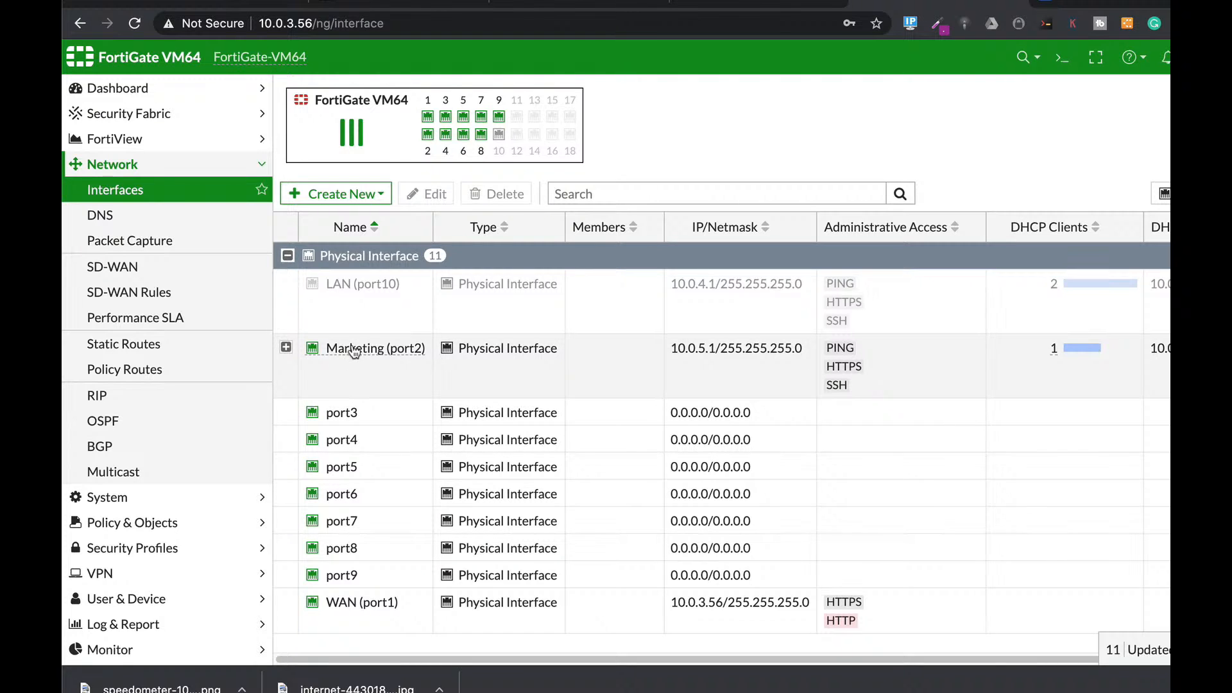
Step: Select port3 in the Interfaces list and open its Edit Interface page
mouse_move(352, 351)
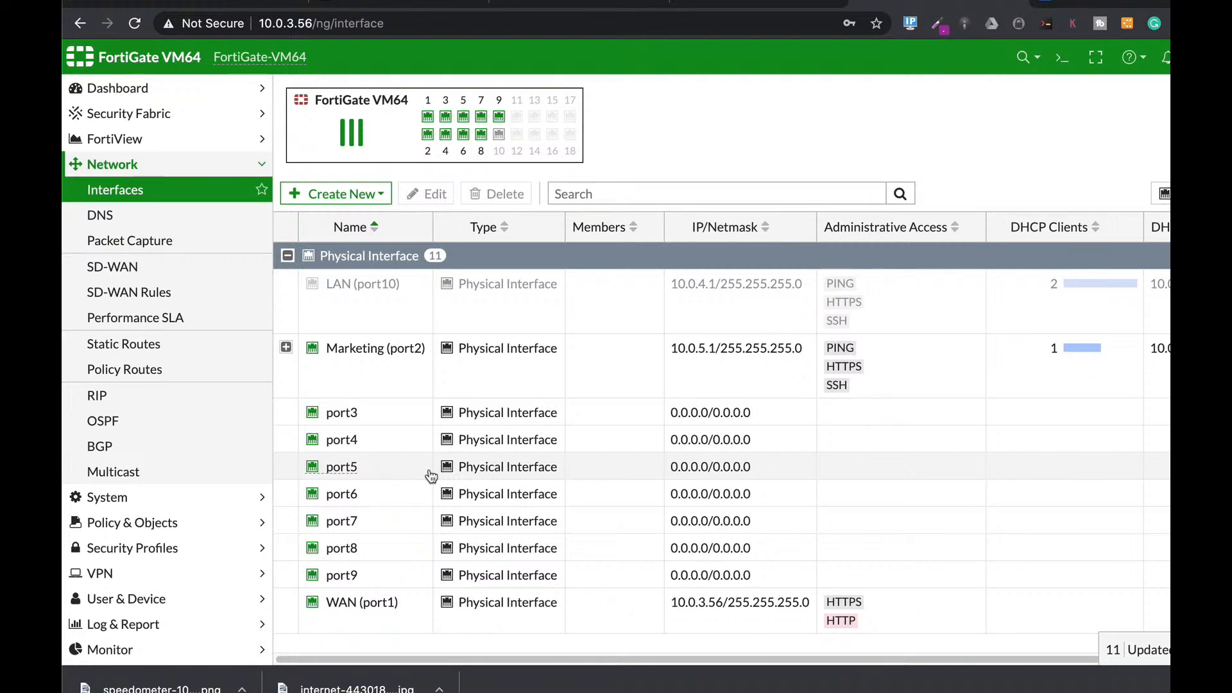
mouse_move(448, 136)
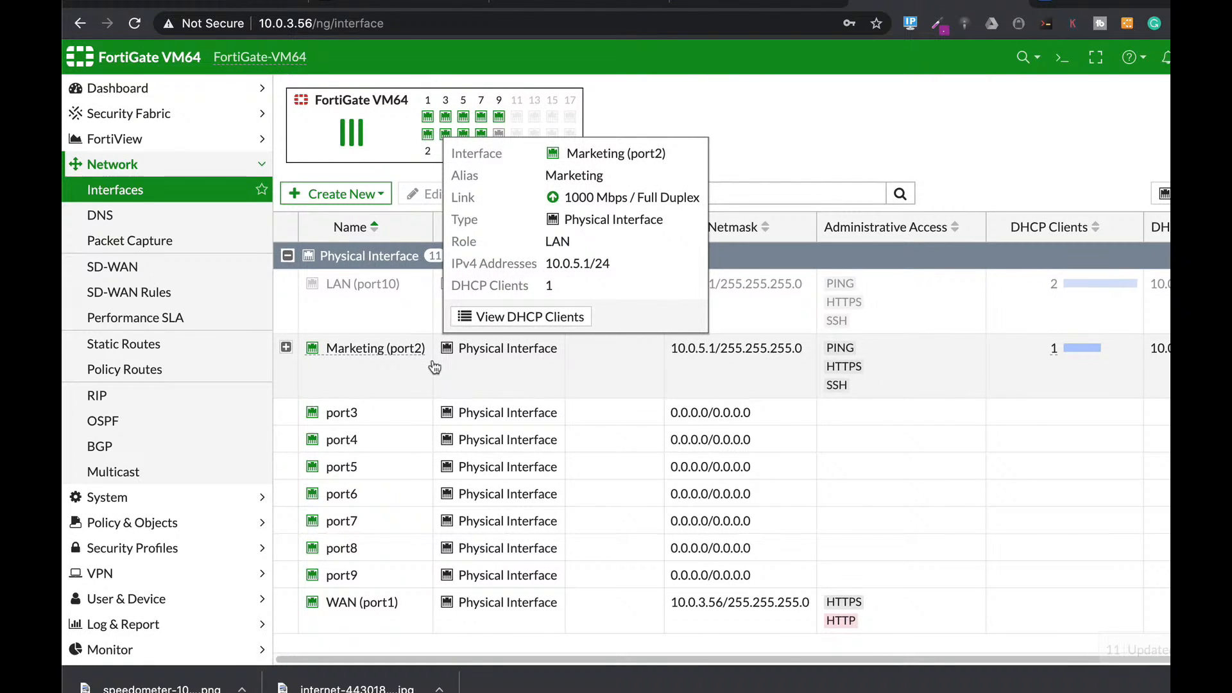
left_click(379, 416)
left_click(427, 194)
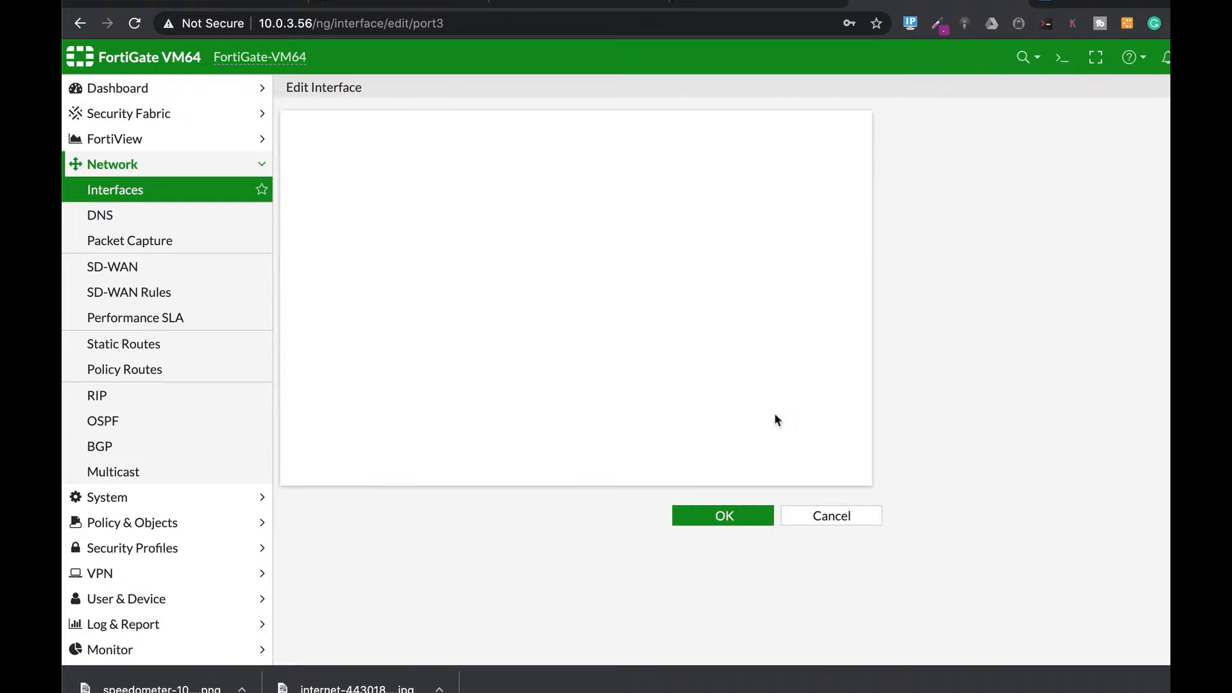
Step: Give port3 alias sales, role LAN, and IP/Netmask 10.0.9.1/24
left_click(431, 145)
type("sales")
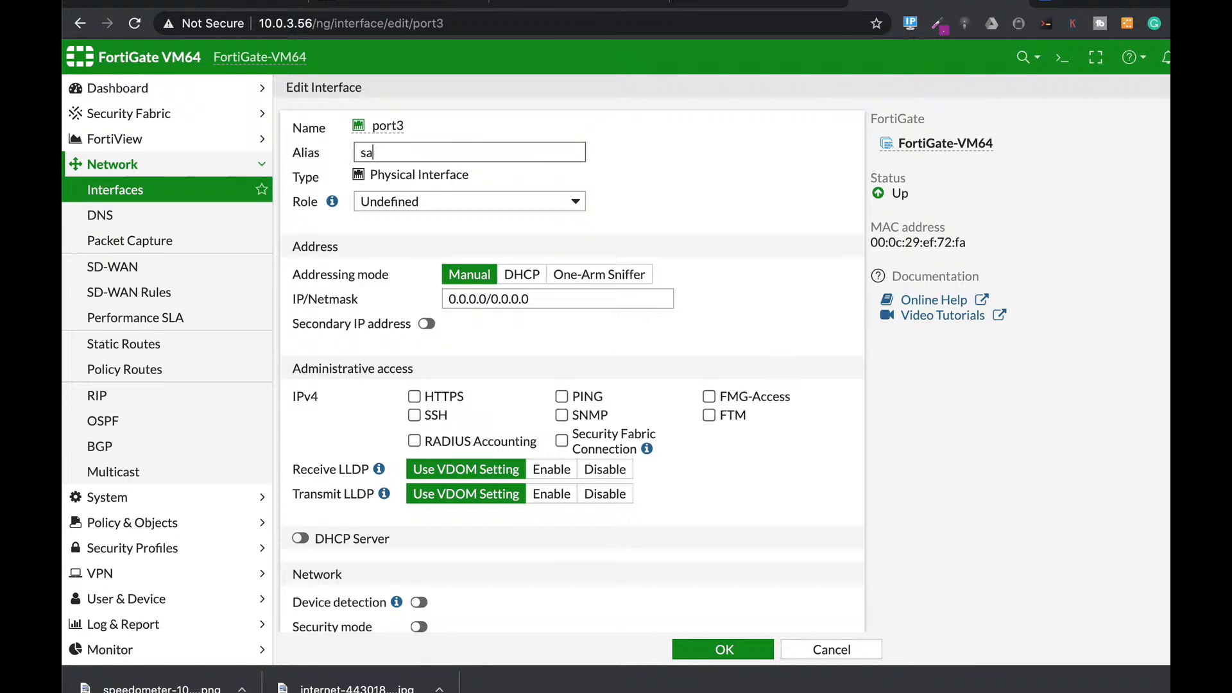
left_click(527, 197)
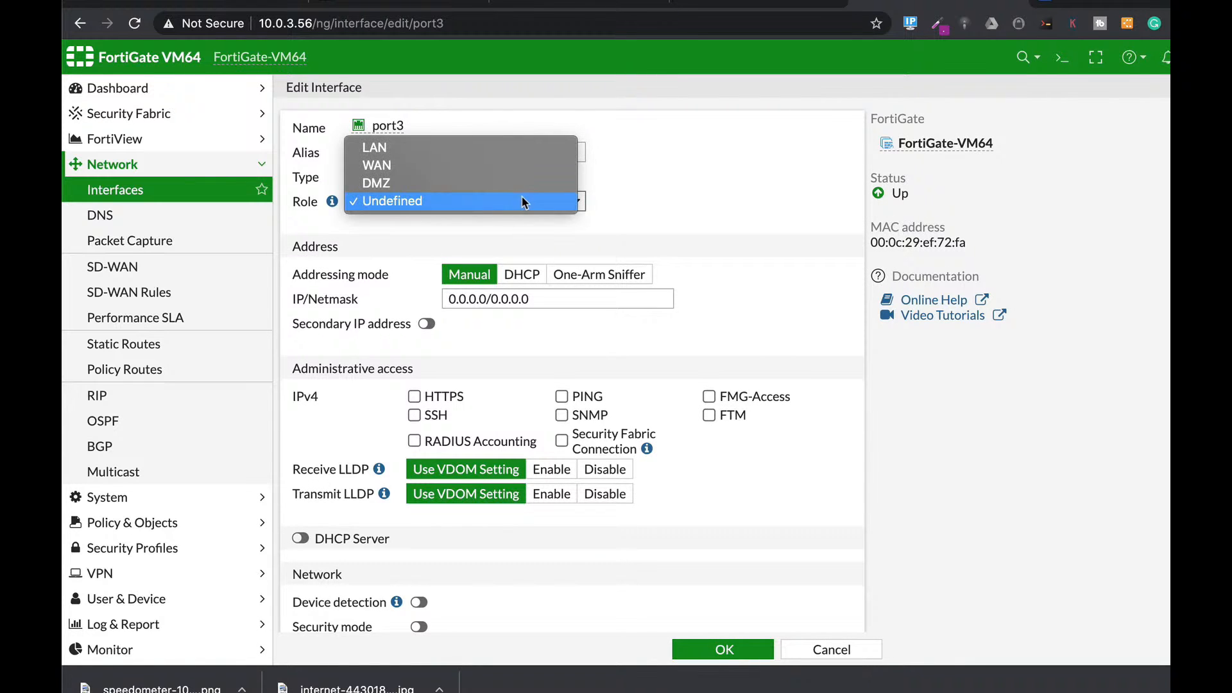
left_click(475, 149)
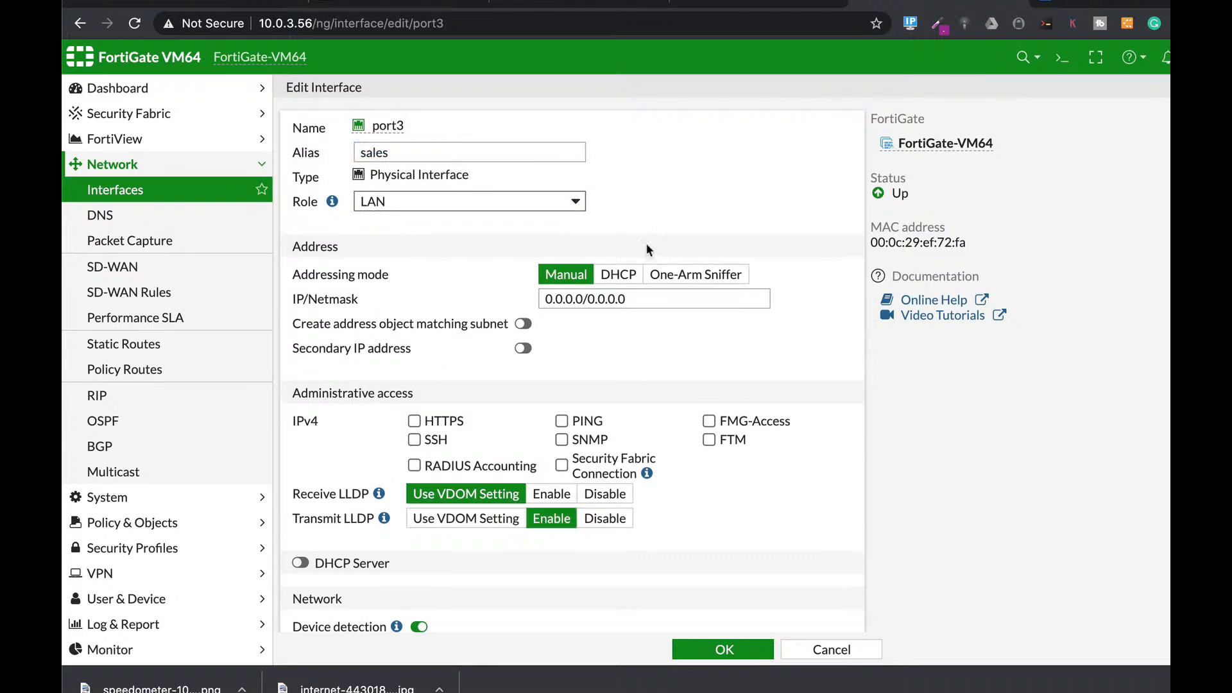
left_click_drag(642, 299, 456, 278)
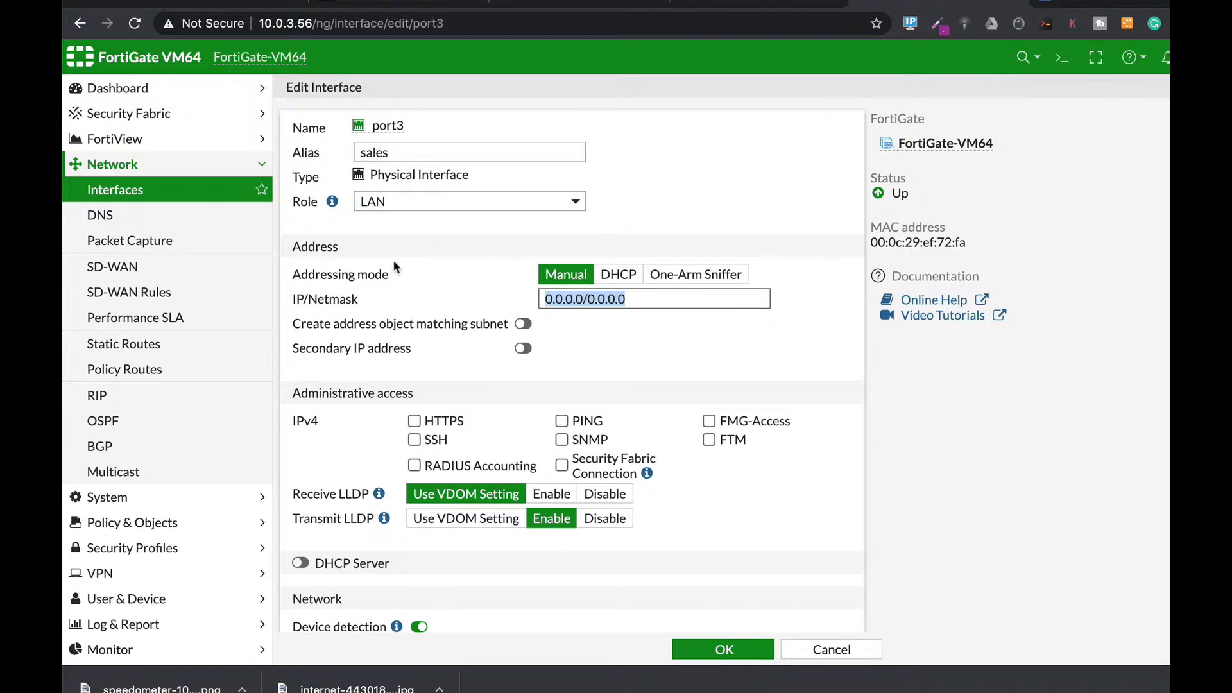
type("10.0.")
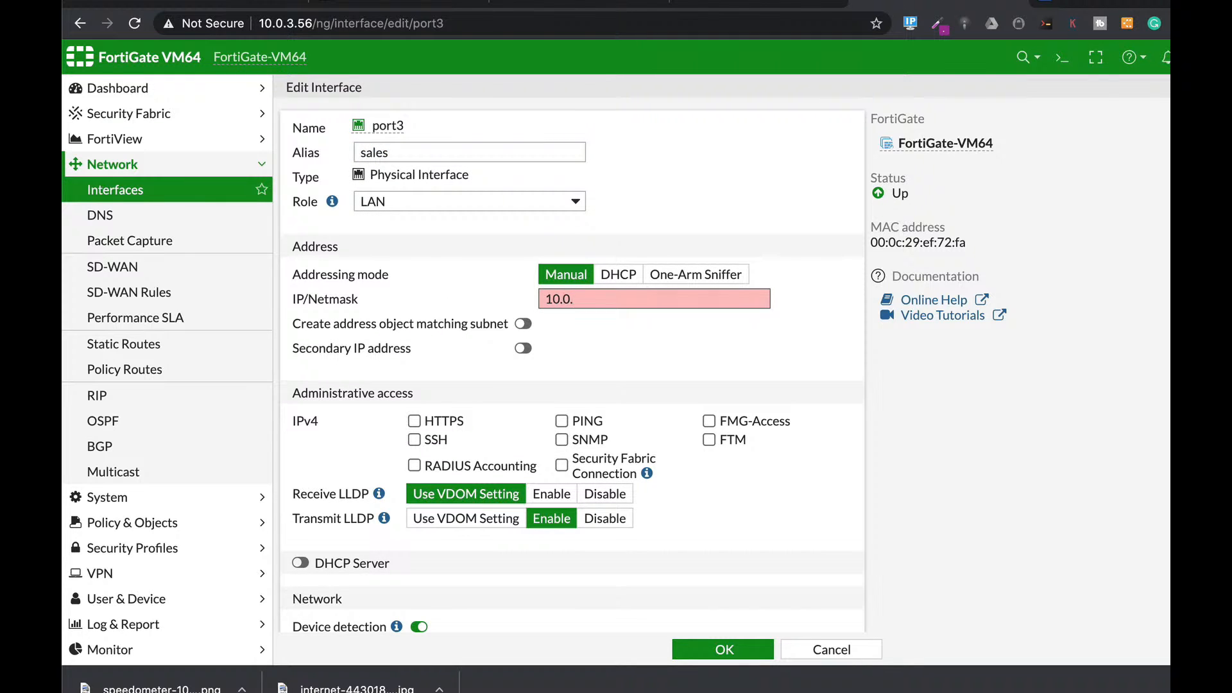
type("9.1/24")
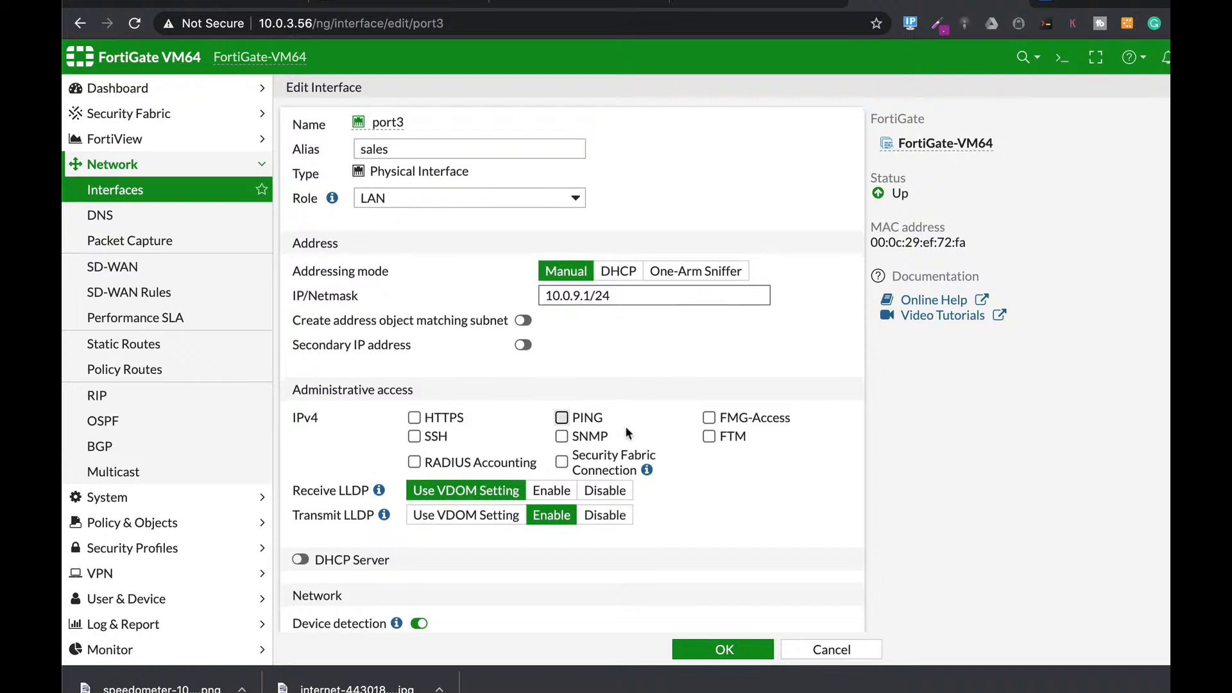
Step: Allow HTTPS and SSH administrative access on port3 and enable its DHCP server
scroll(625, 425, "down", 2)
left_click(413, 330)
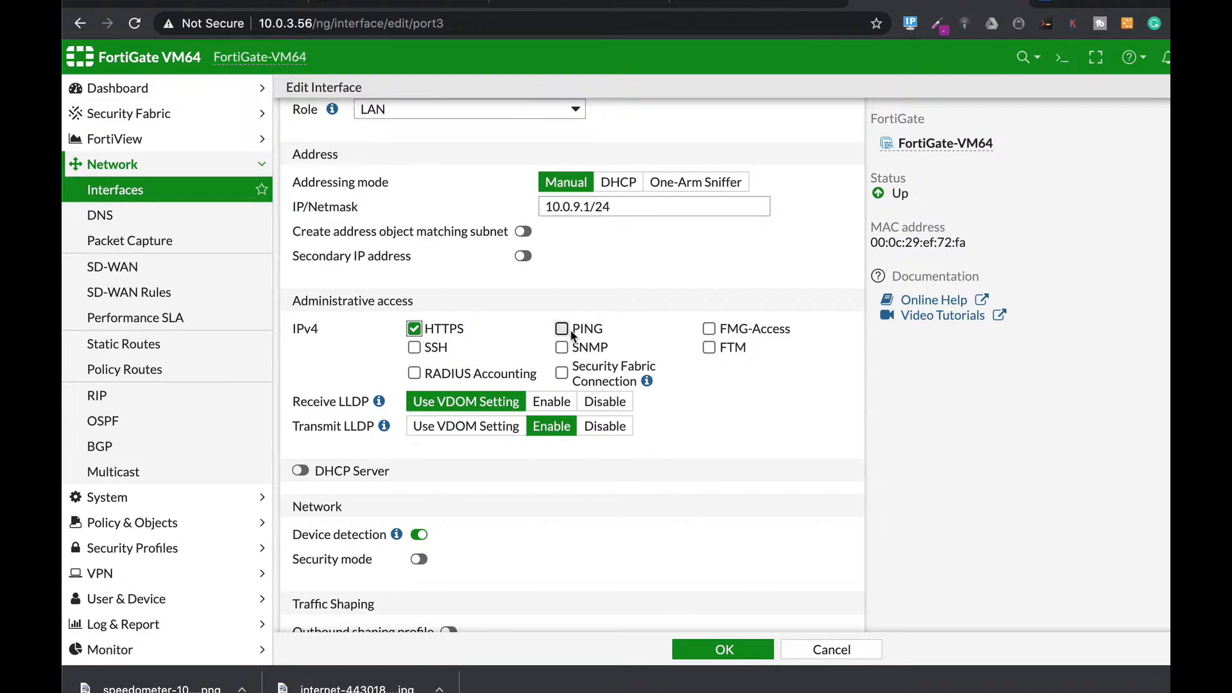
left_click(418, 349)
scroll(521, 510, "down", 2)
left_click(300, 393)
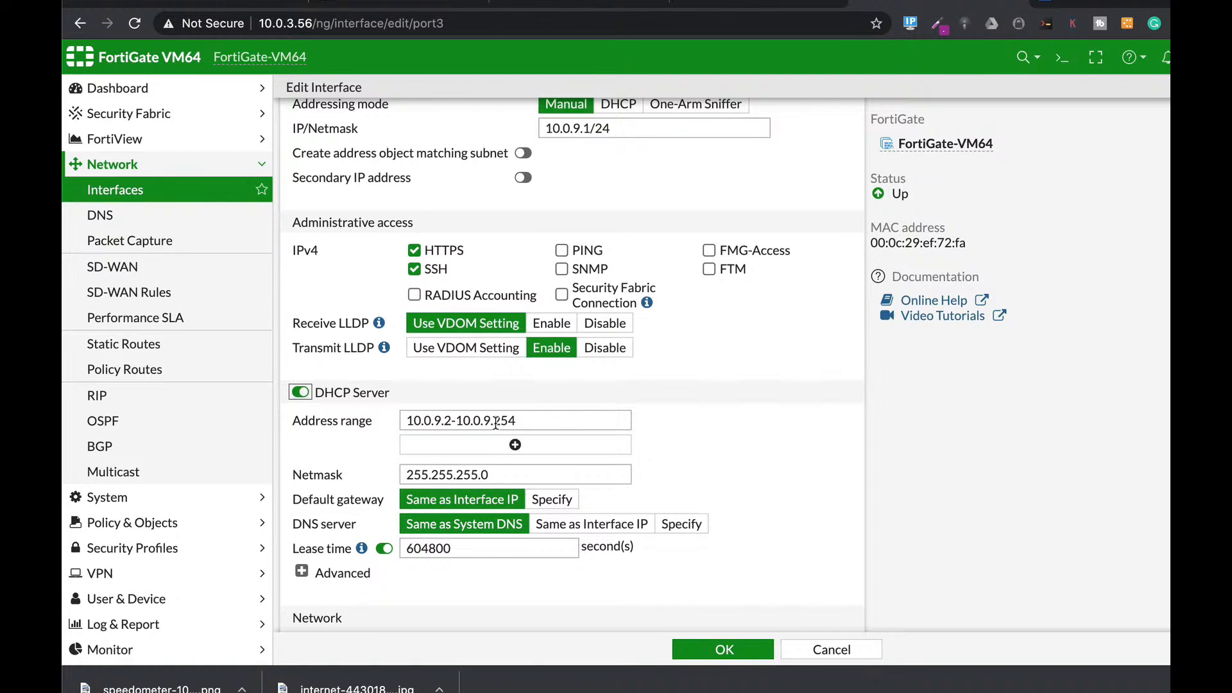
Step: Narrow the DHCP range end to 10.0.9.10 and save the sales (port3) interface
left_click_drag(500, 421, 537, 420)
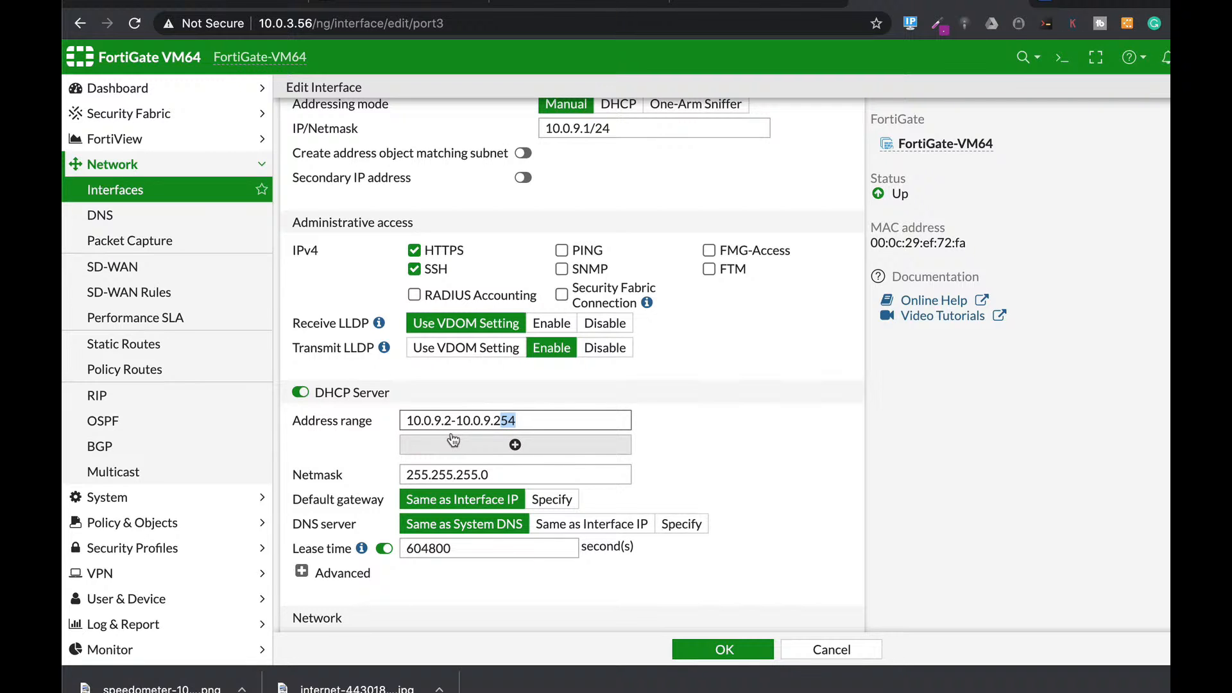
left_click(496, 421)
double_click(495, 420)
type("10")
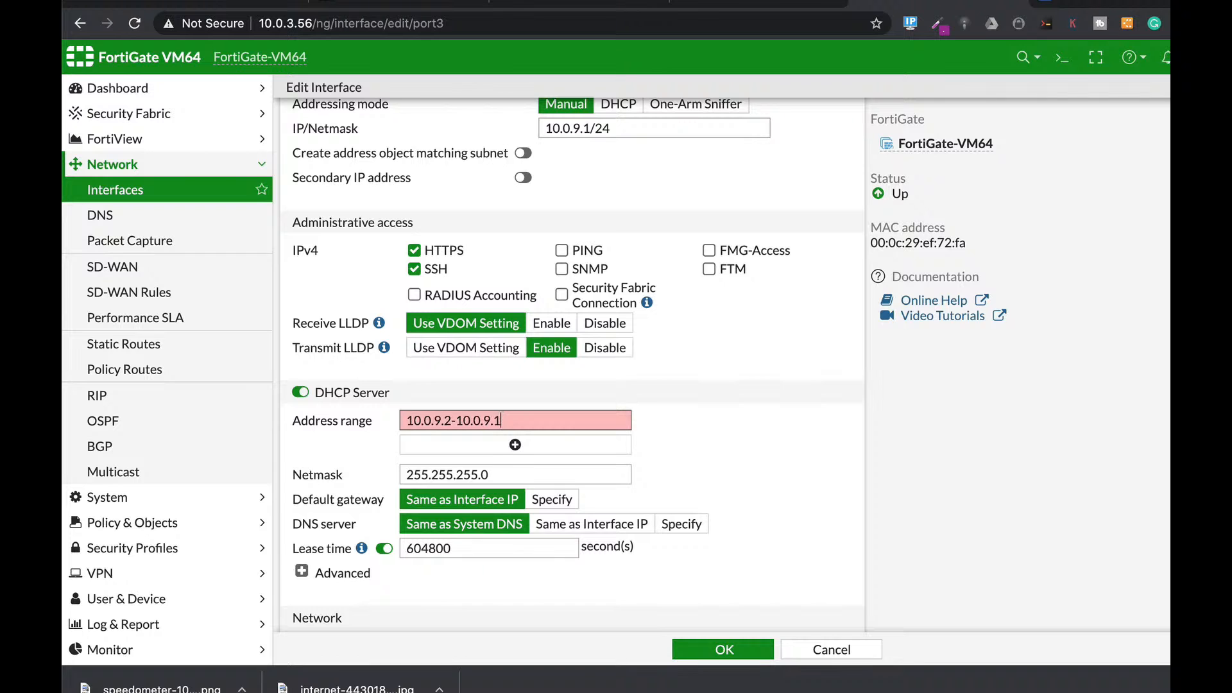
scroll(730, 463, "down", 3)
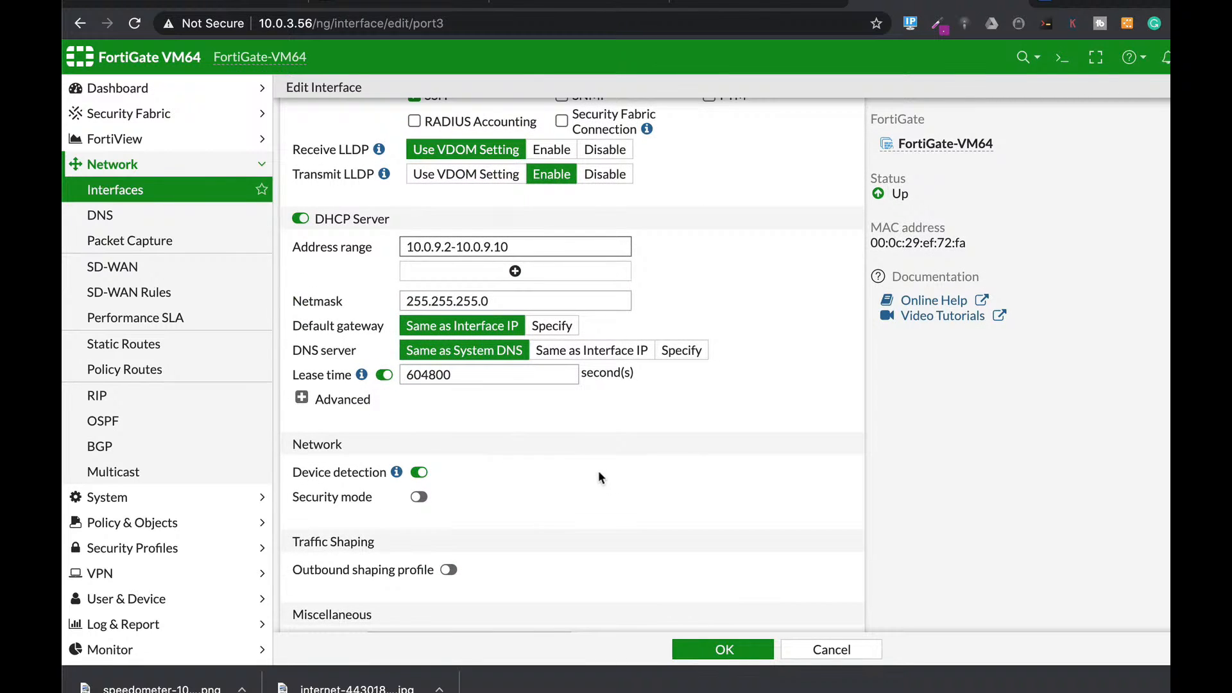
scroll(581, 471, "down", 1)
scroll(580, 472, "down", 1)
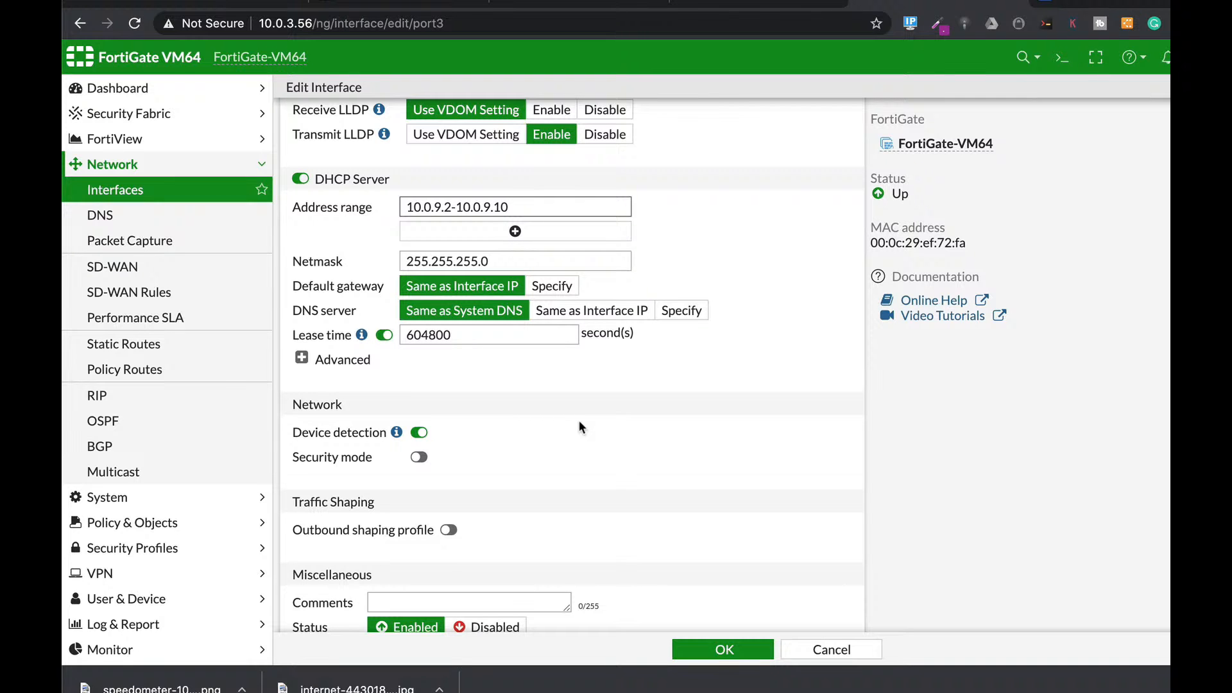
left_click(744, 649)
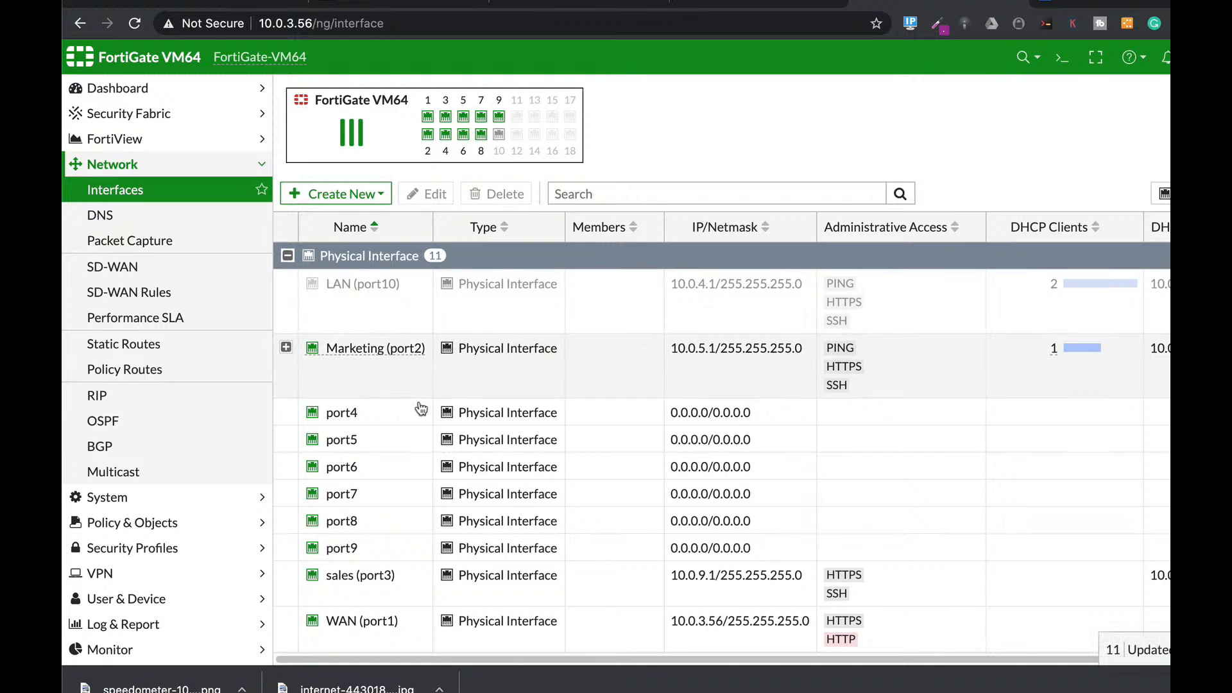
Step: Expand Policy & Objects and go to the IPv4 Policy table
mouse_move(396, 352)
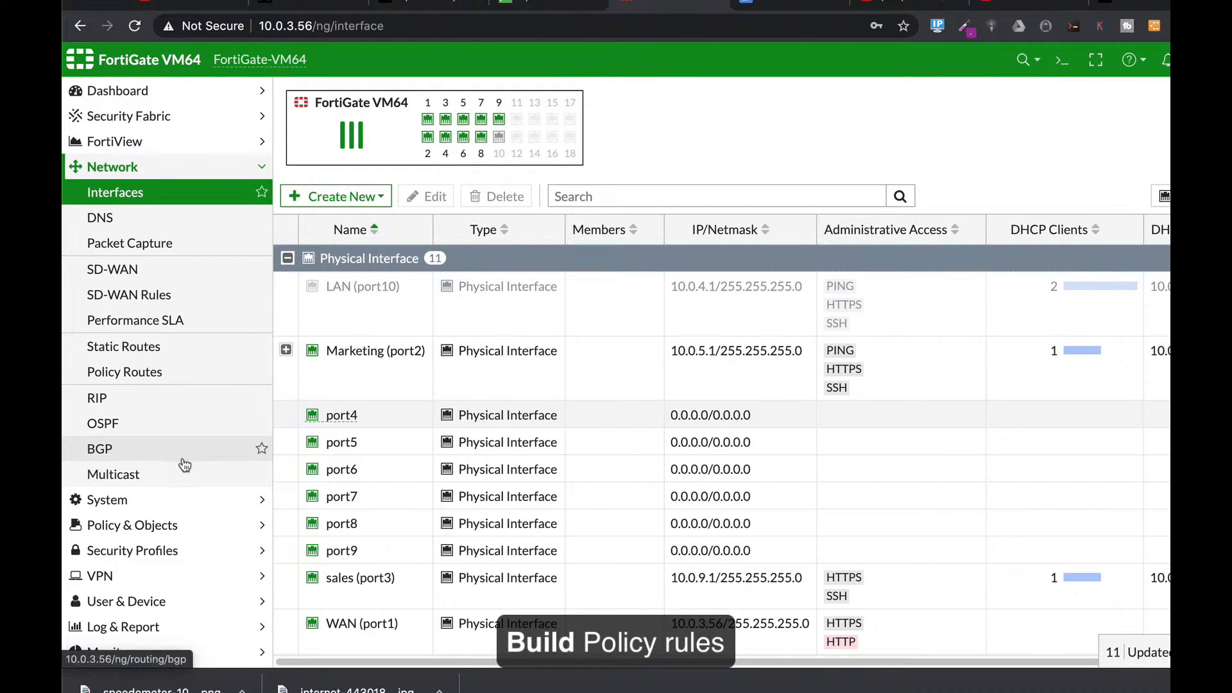
left_click(135, 526)
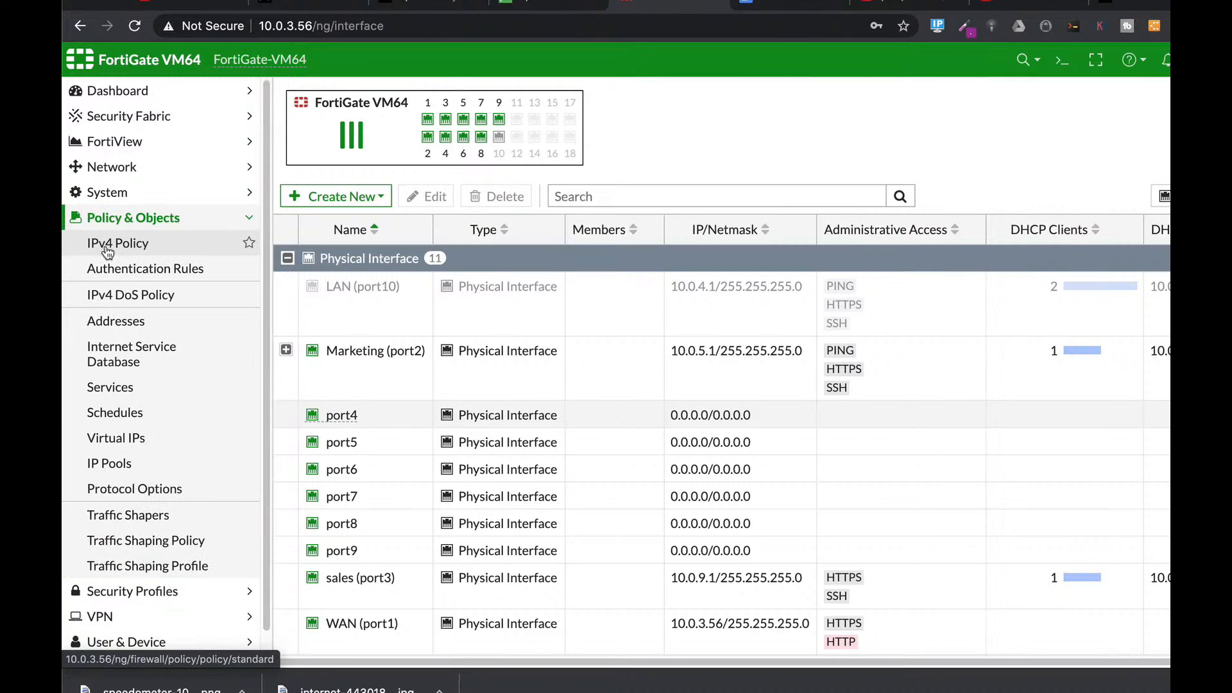
left_click(108, 251)
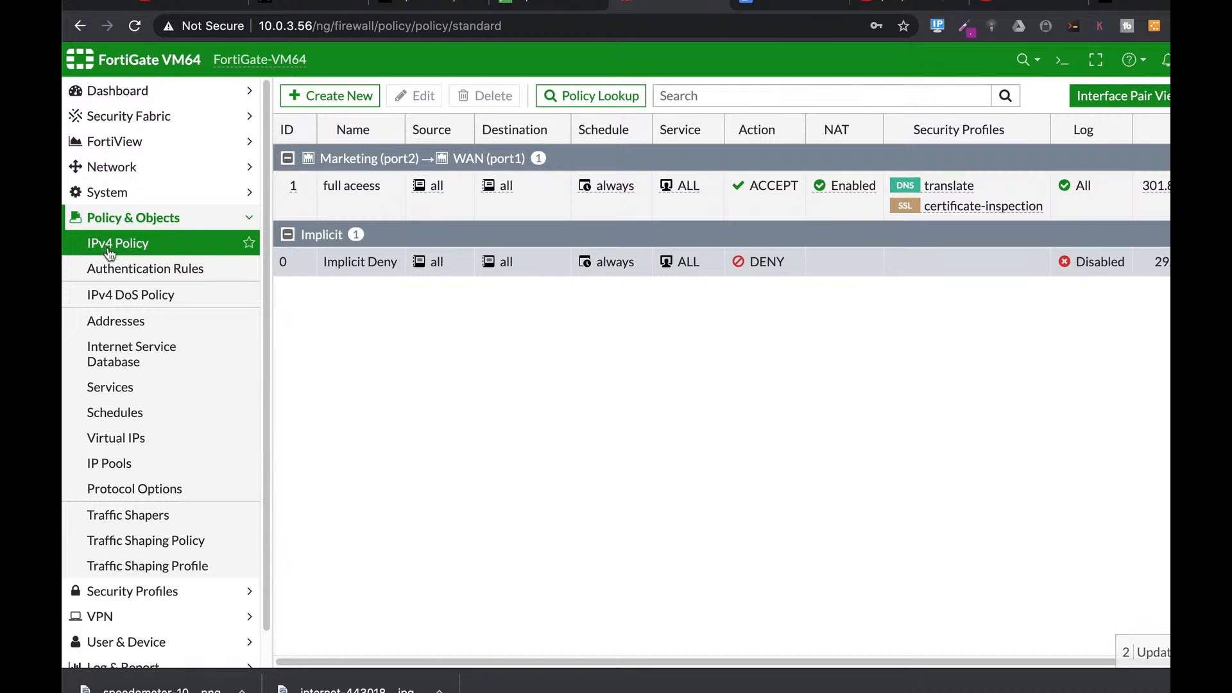
Step: Start a new policy named sales from sales (port3) to WAN (port1)
left_click(356, 97)
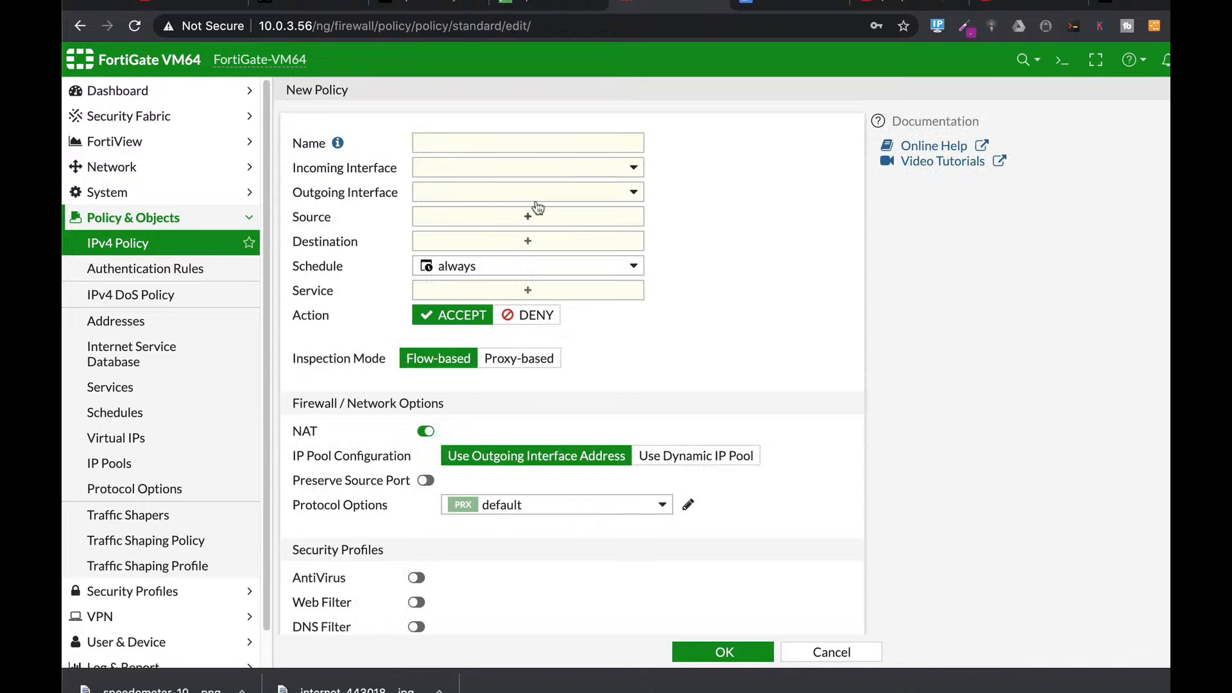
left_click(480, 138)
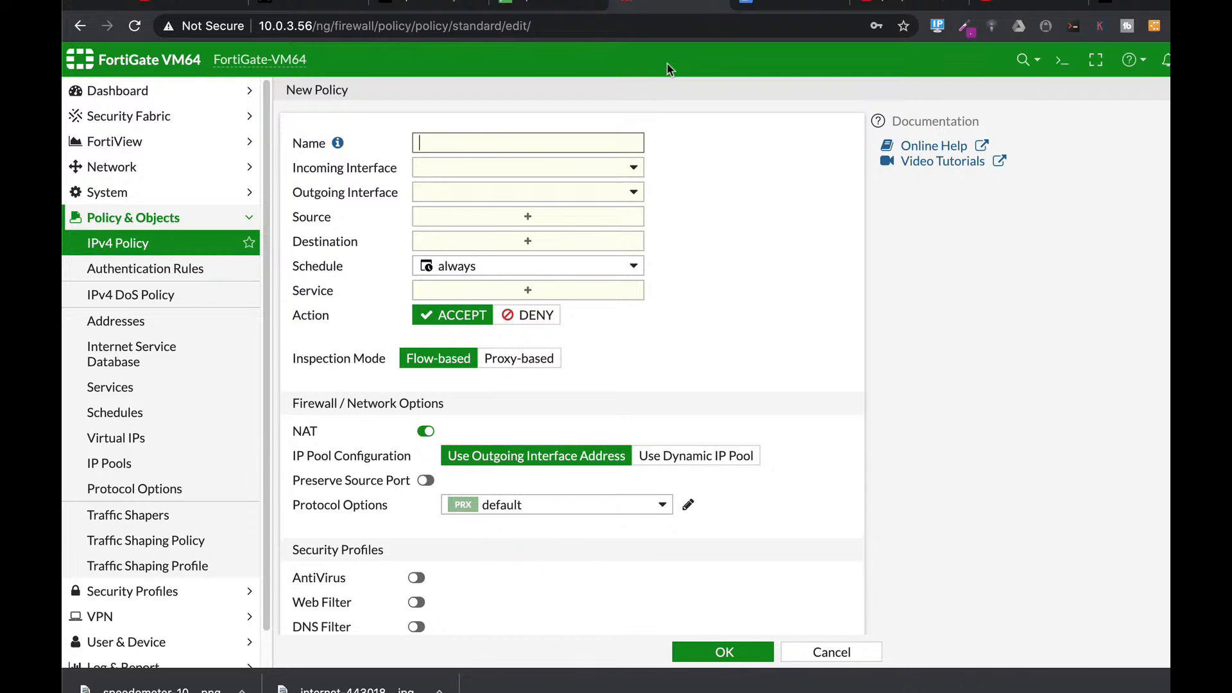
type("sales")
left_click(573, 167)
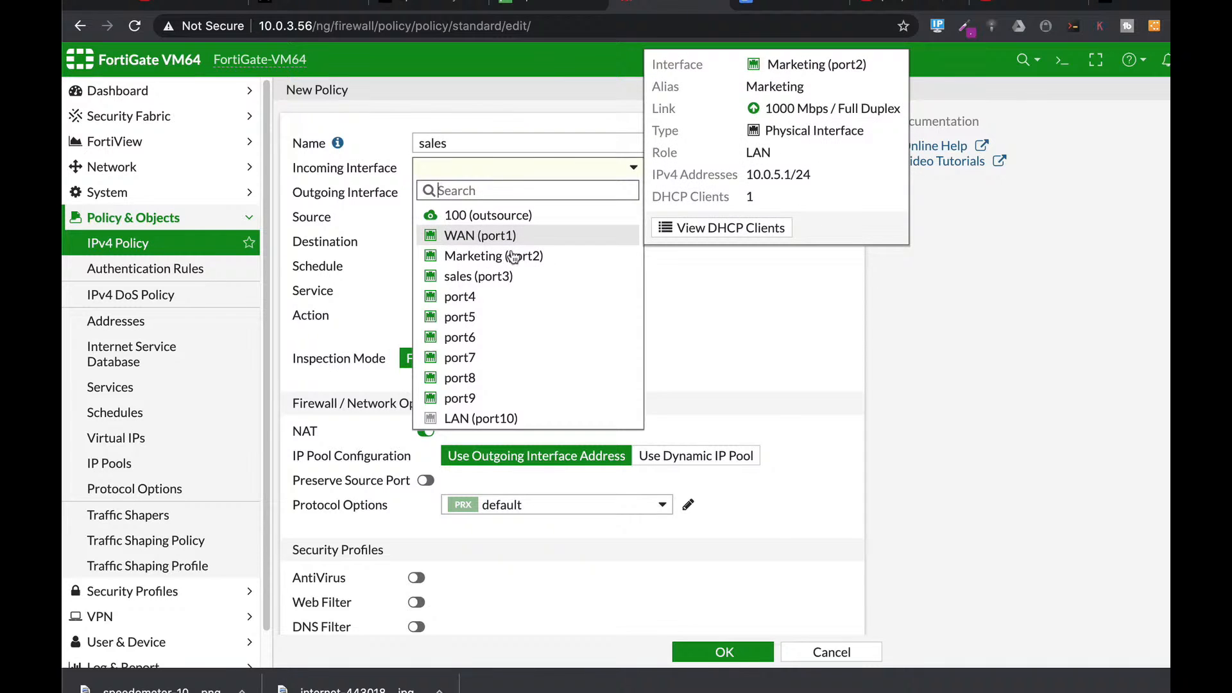
left_click(498, 276)
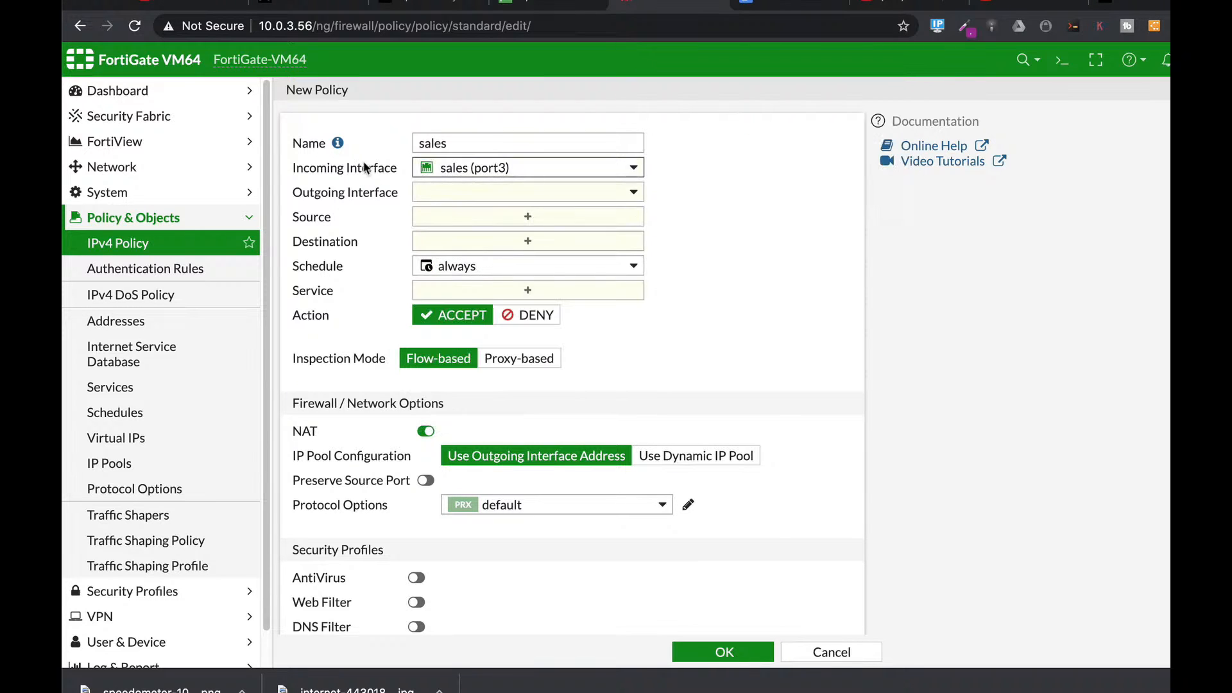
left_click(485, 191)
left_click(475, 259)
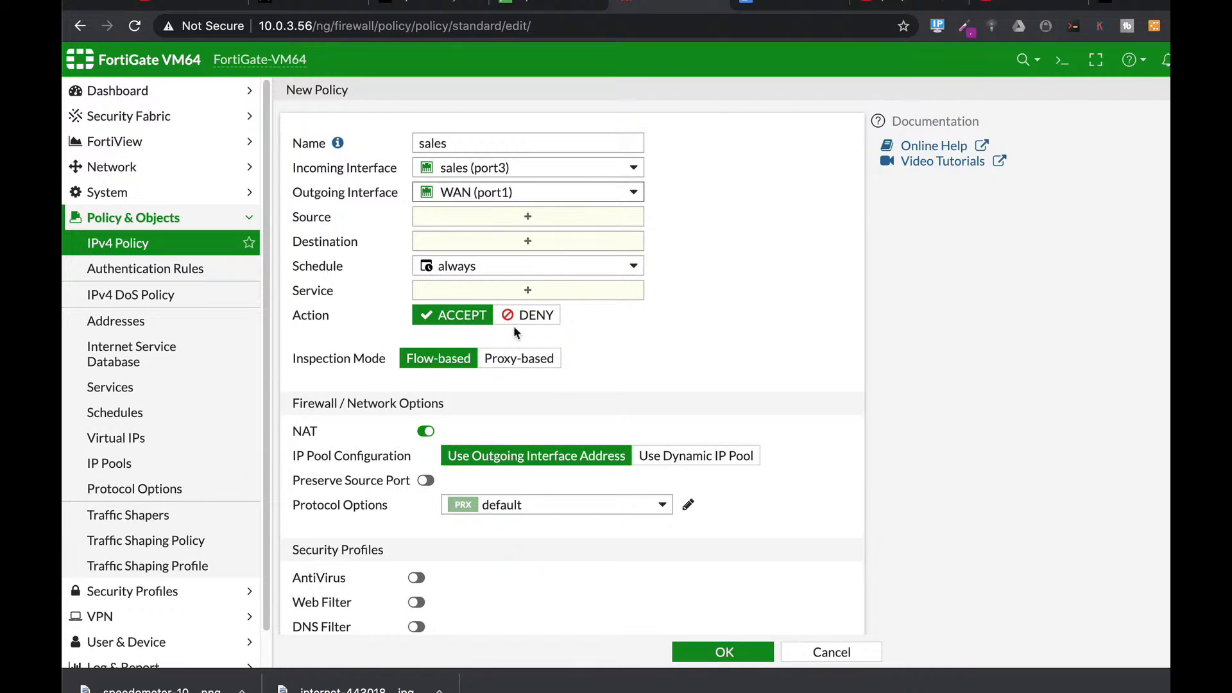
Step: Set the policy's destination address to all and its service to ALL
left_click(561, 224)
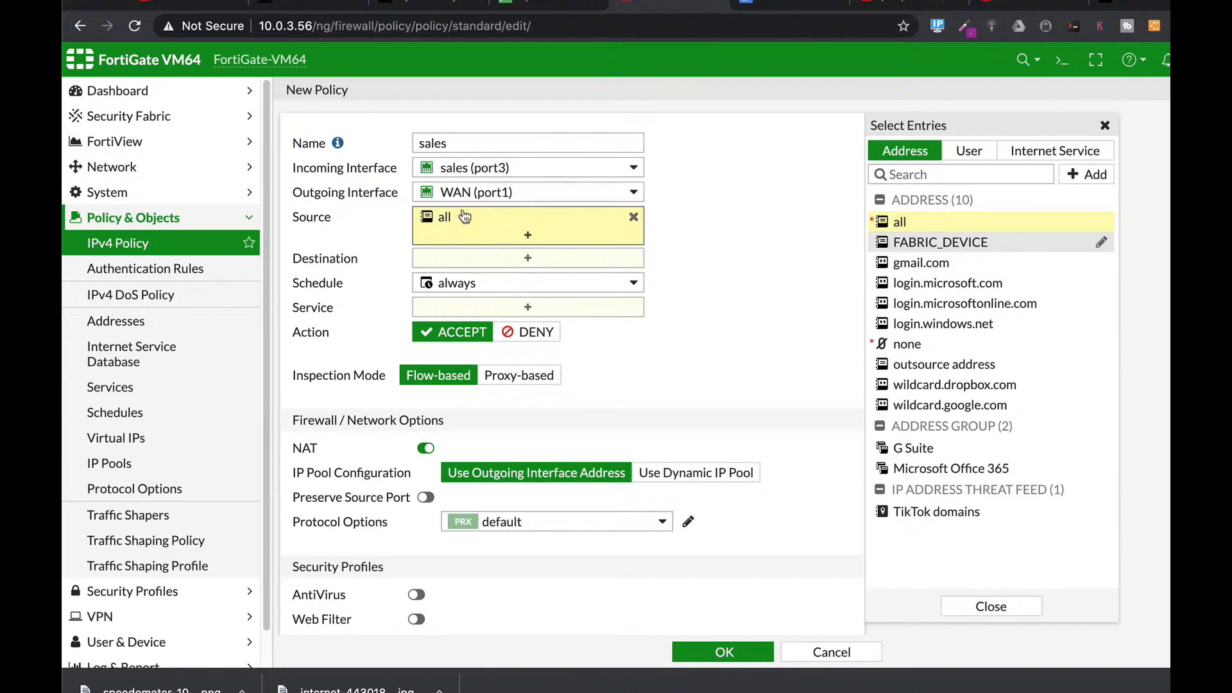
left_click(471, 258)
left_click(901, 222)
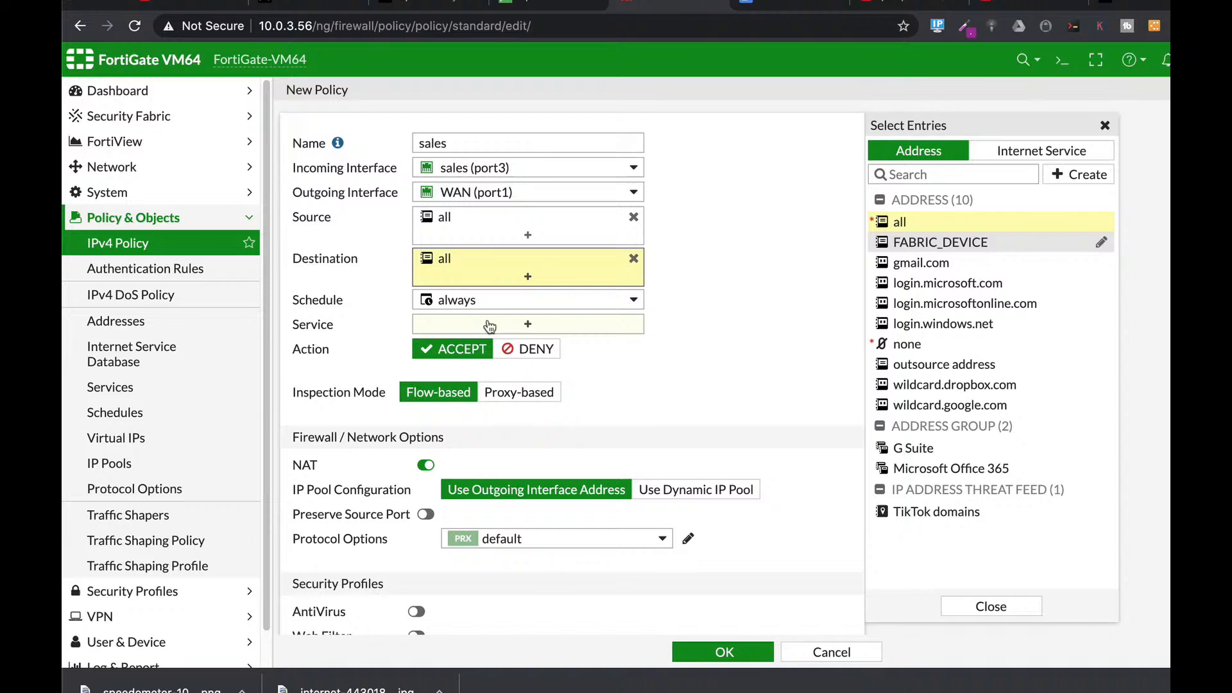
left_click(528, 333)
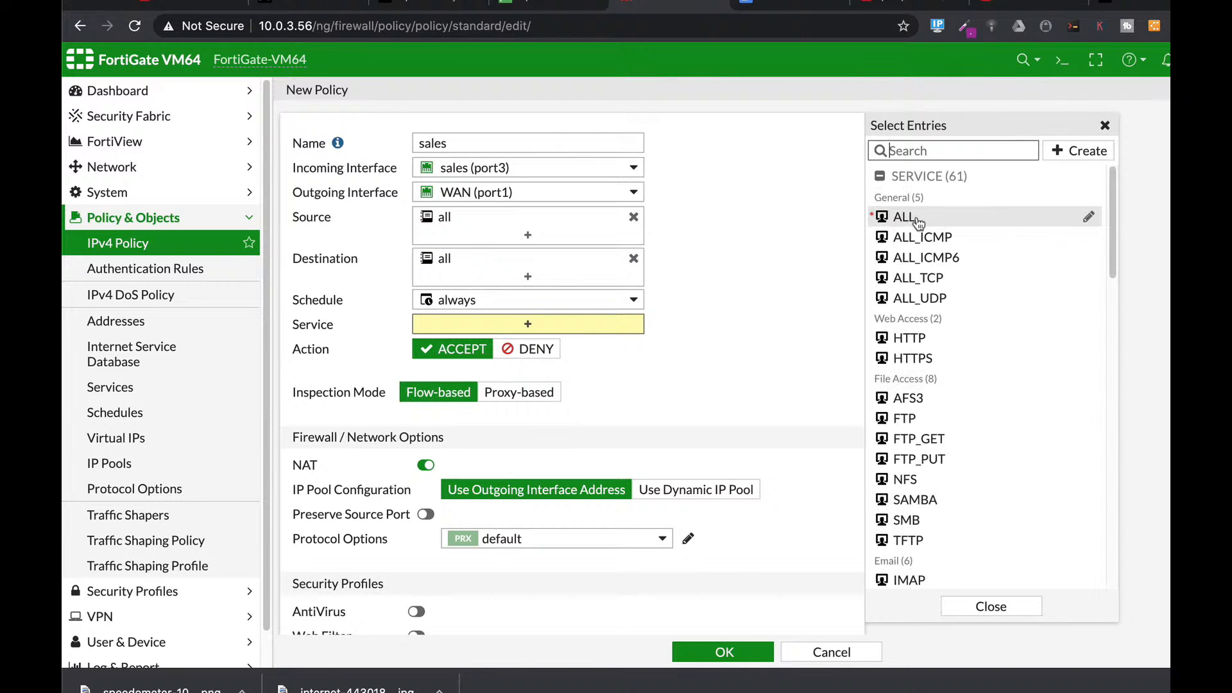
left_click(908, 220)
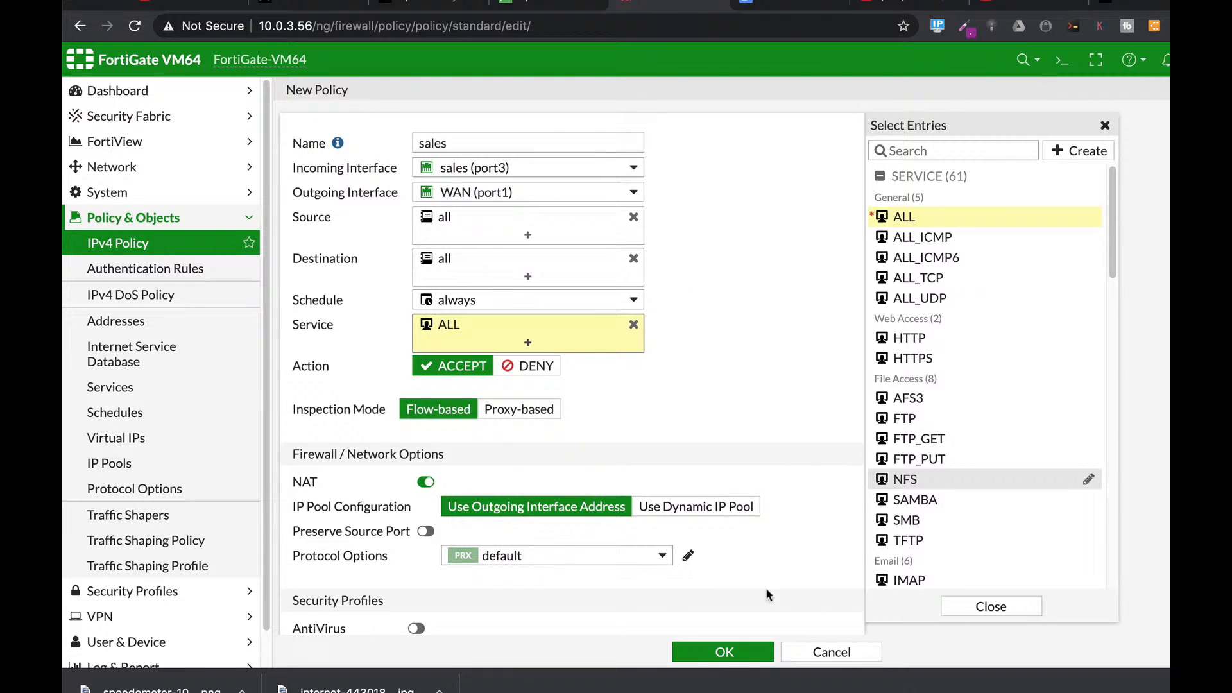
Step: Log all sessions and save the sales policy
scroll(767, 385, "down", 6)
scroll(449, 202, "up", 1)
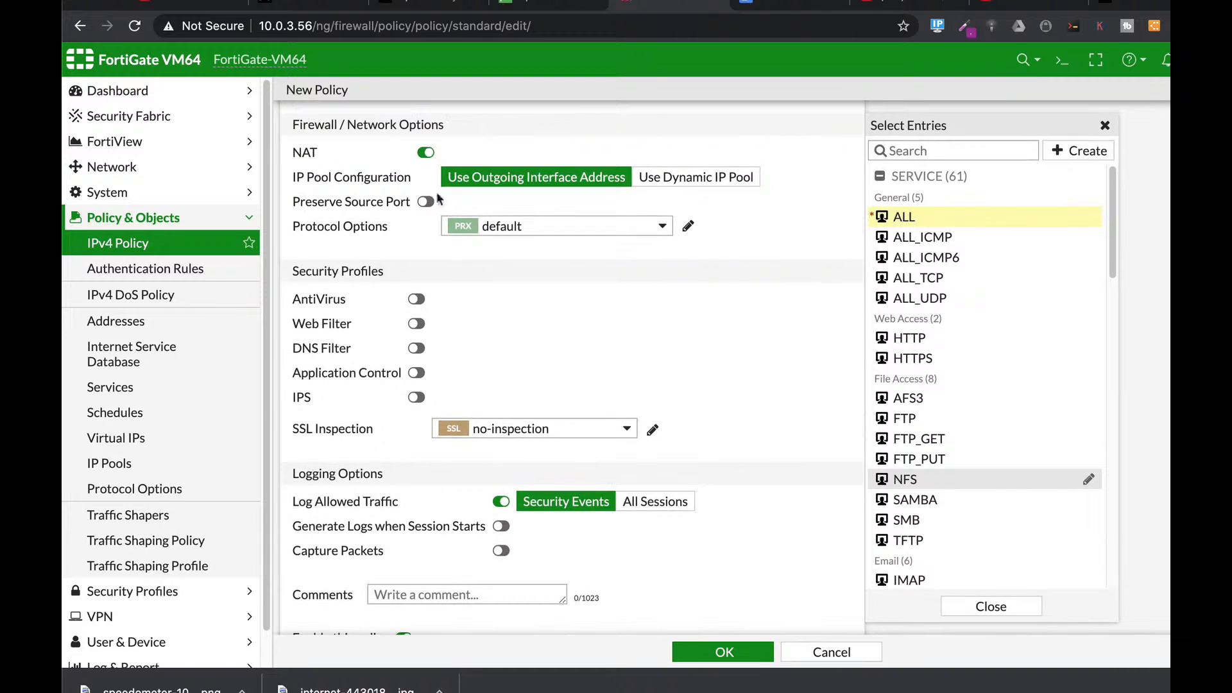
scroll(645, 383, "up", 1)
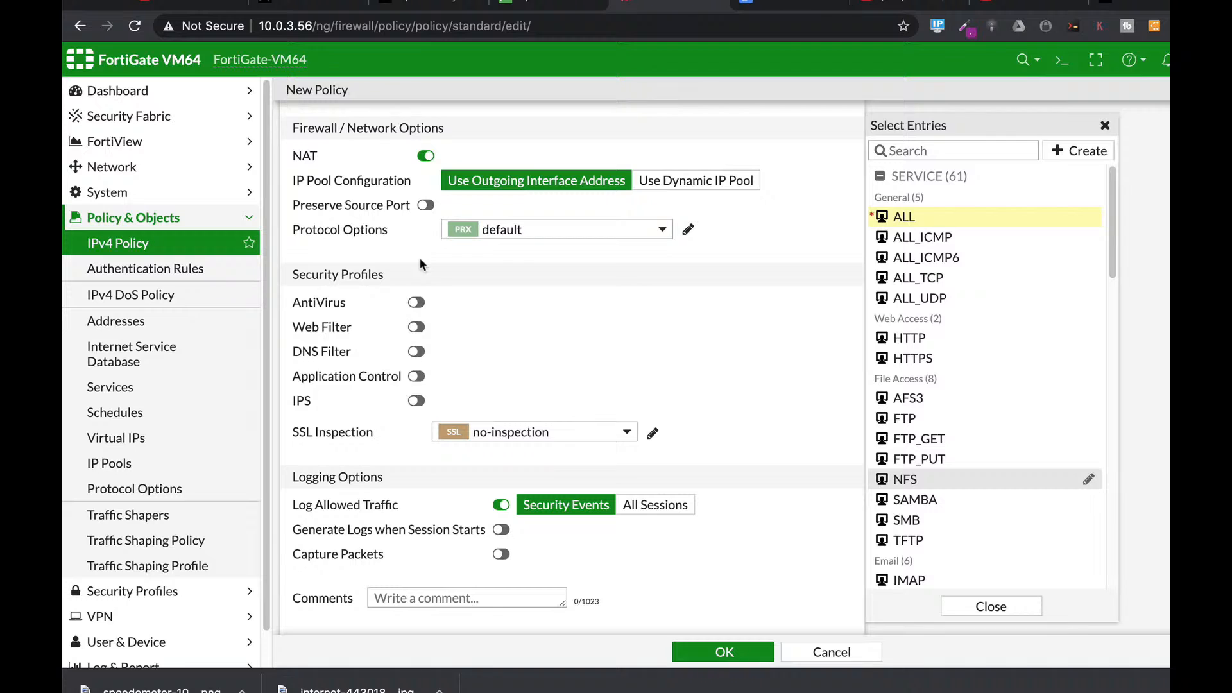
scroll(748, 457, "down", 2)
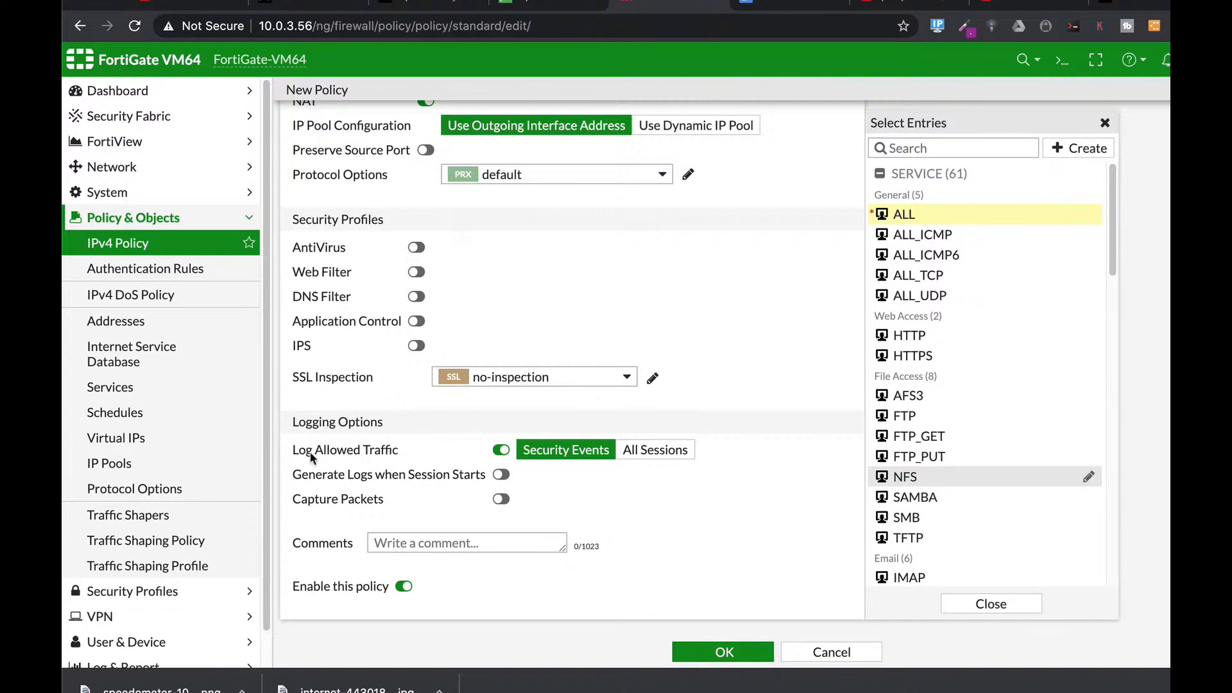
left_click(643, 451)
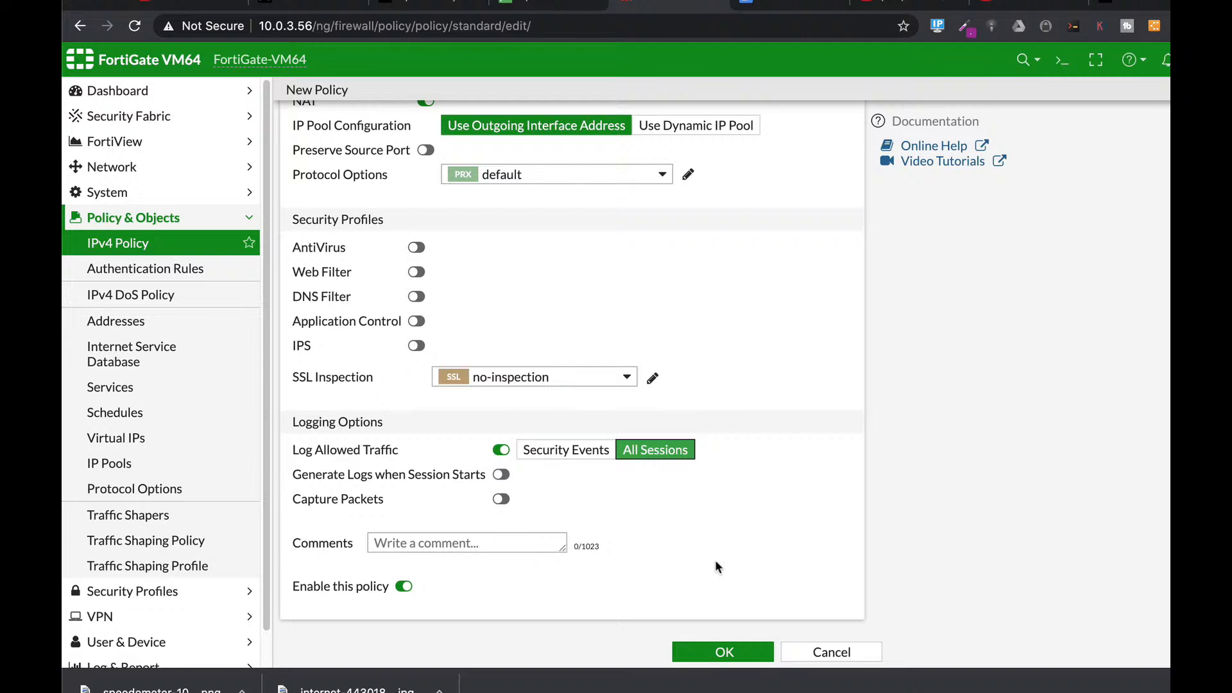
left_click(732, 653)
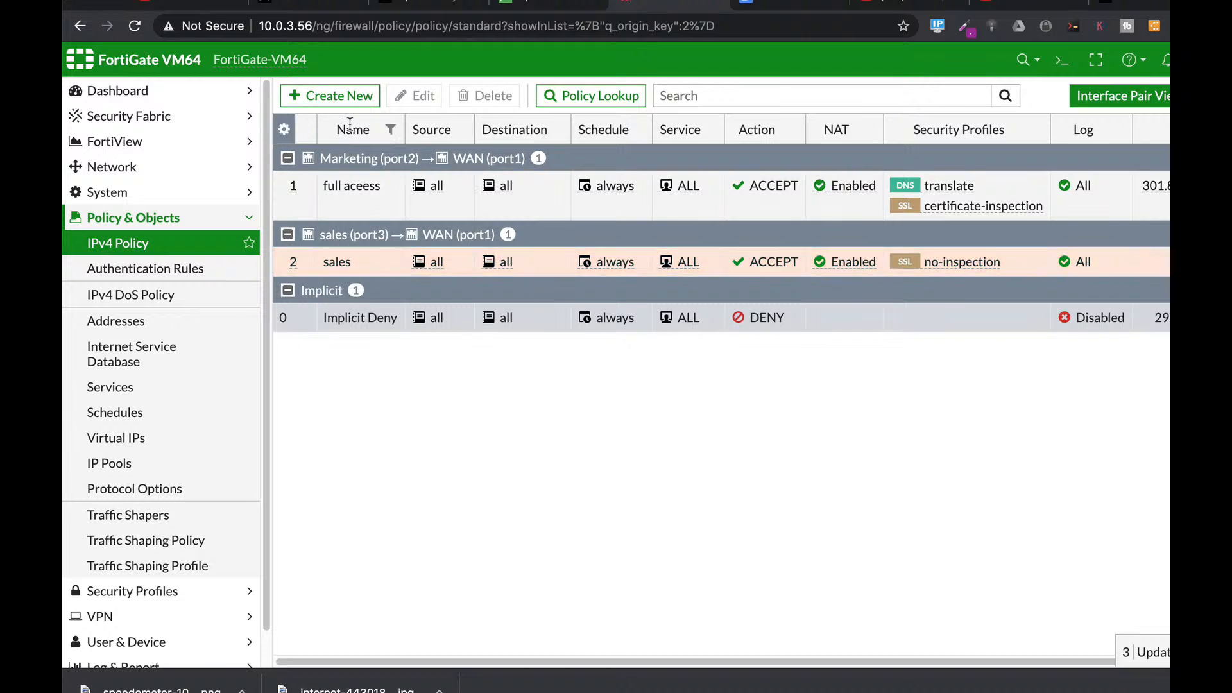
Step: Start a new policy named marketing from Marketing (port2) to WAN (port1)
left_click(331, 95)
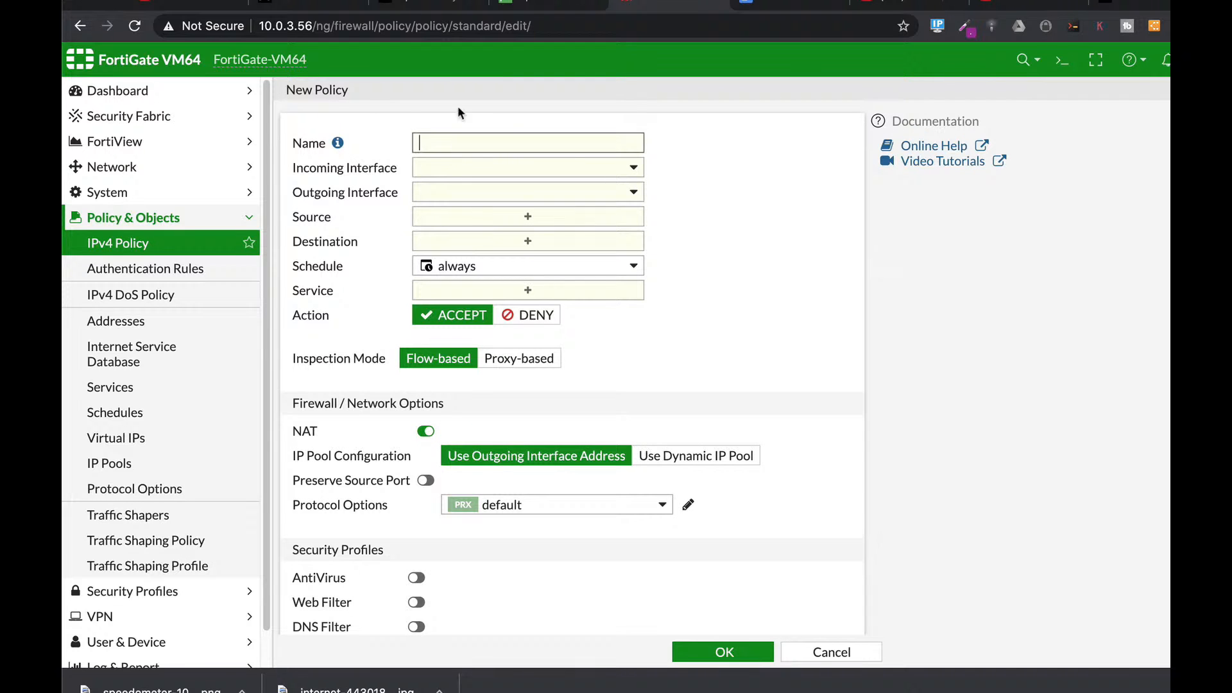
type("marketing")
left_click(460, 166)
left_click(480, 256)
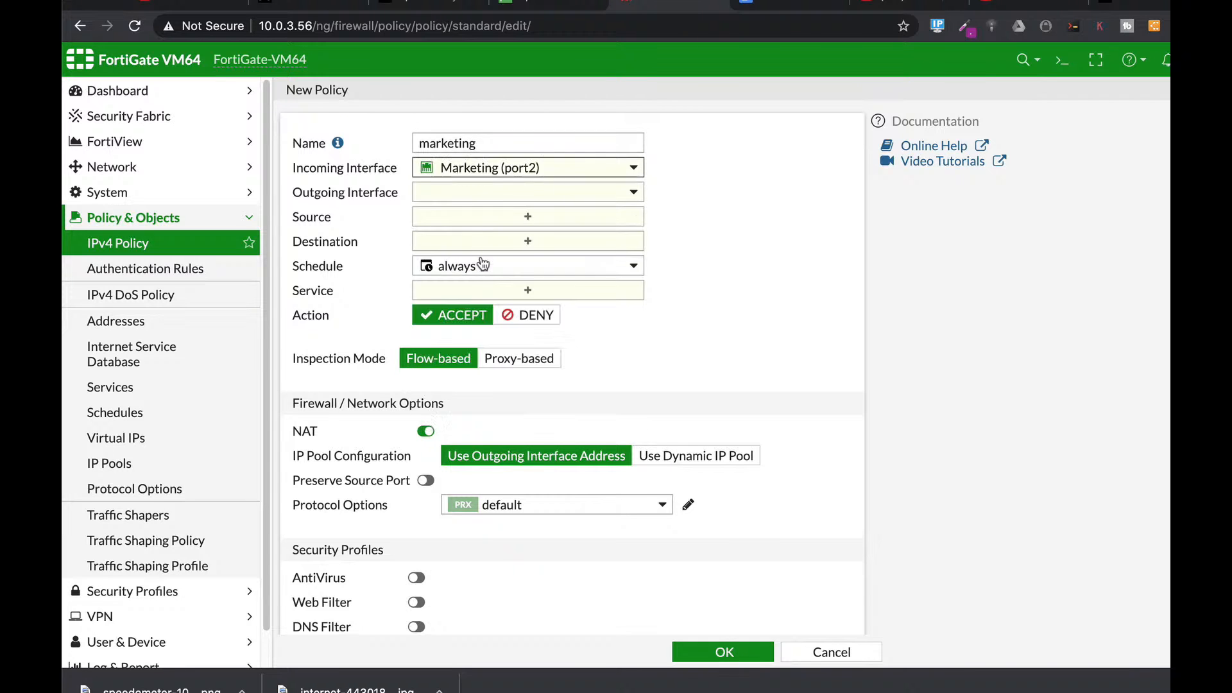
left_click(476, 192)
left_click(478, 261)
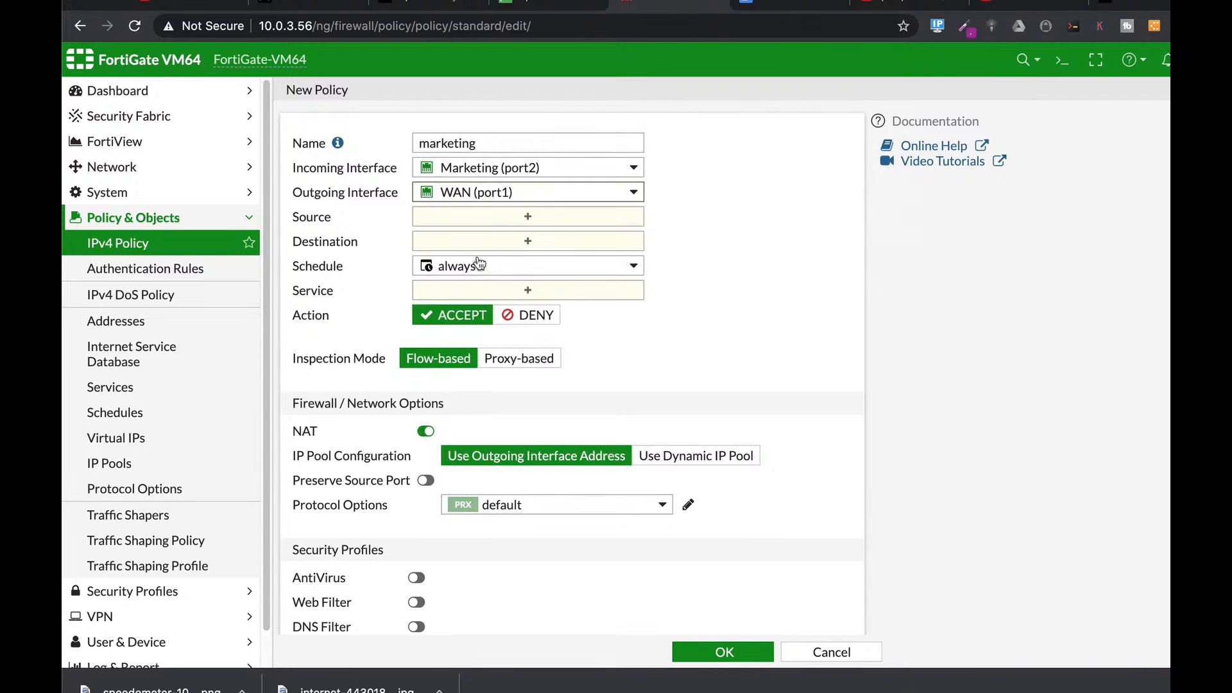
Step: Set source and destination to all, service ALL, log all sessions, and save
left_click(479, 226)
left_click(911, 222)
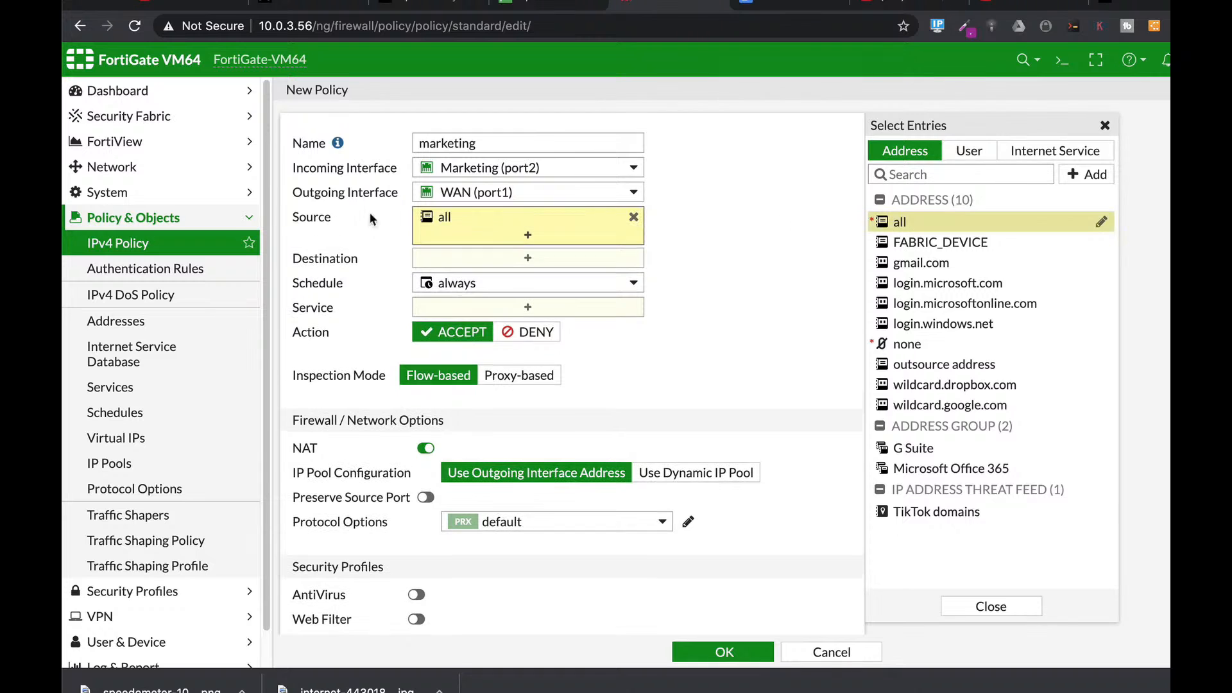
left_click(448, 268)
left_click(911, 222)
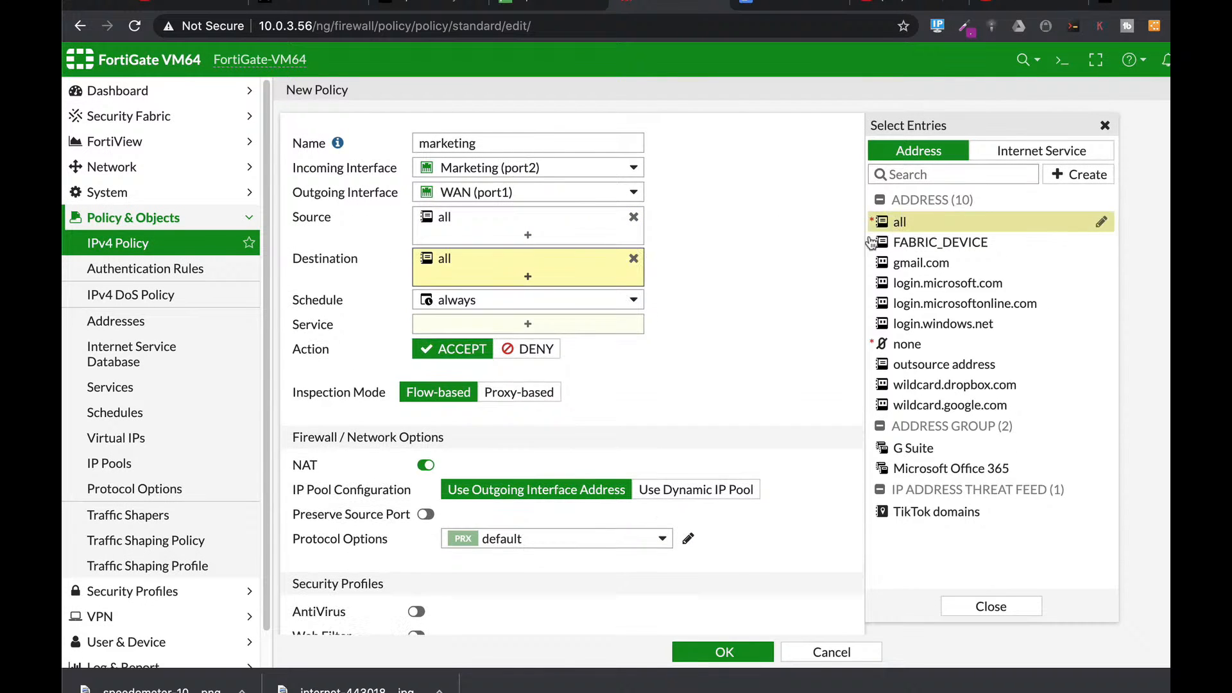
left_click(485, 323)
left_click(904, 217)
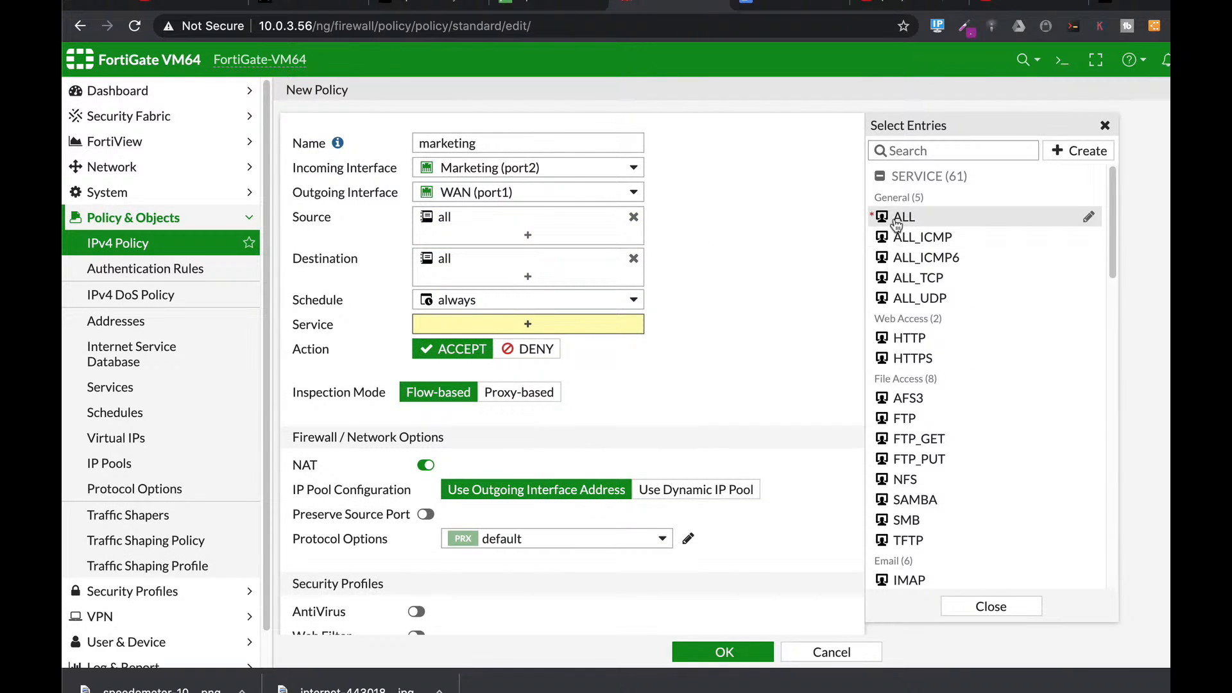
scroll(709, 476, "down", 6)
left_click(654, 449)
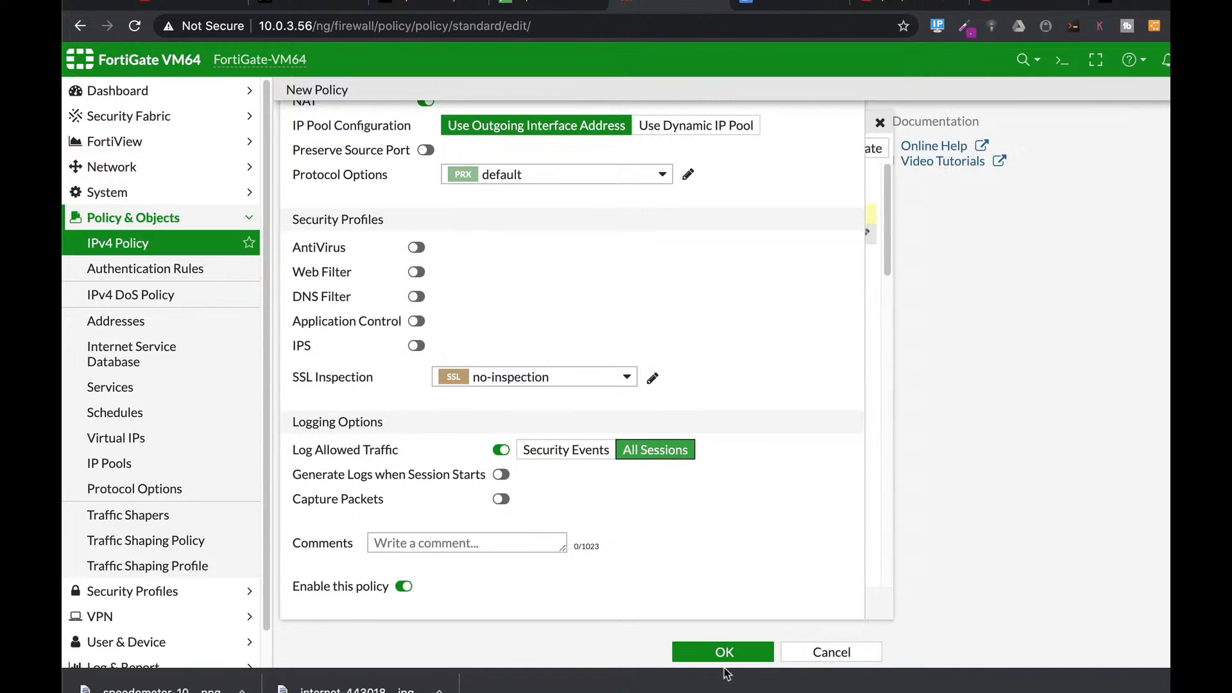
left_click(724, 652)
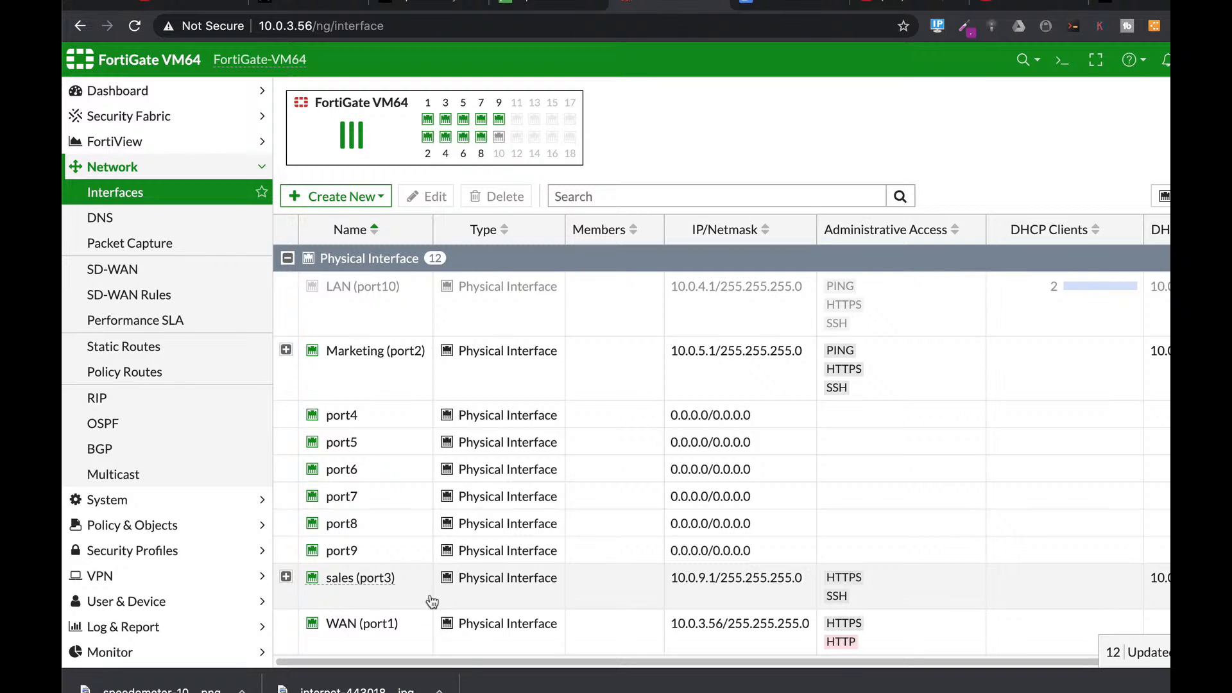
Step: Create interface outsource2 with alias 300 and VLAN ID 300 on sales (port3)
left_click(357, 196)
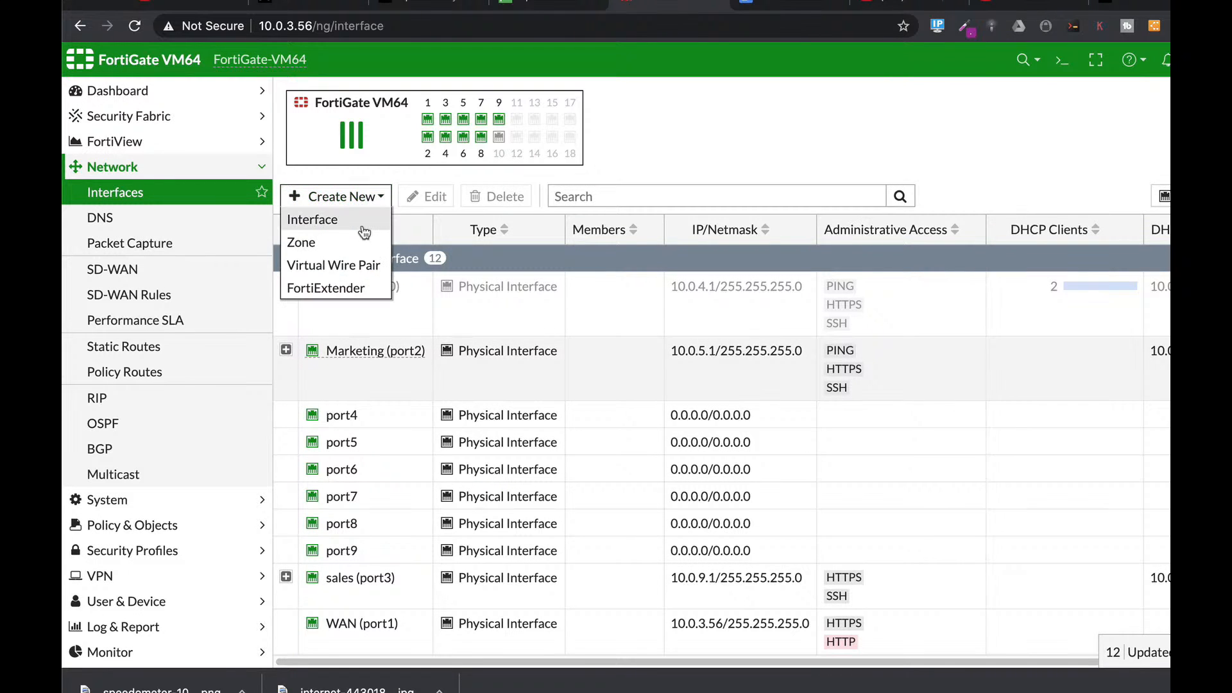
left_click(363, 222)
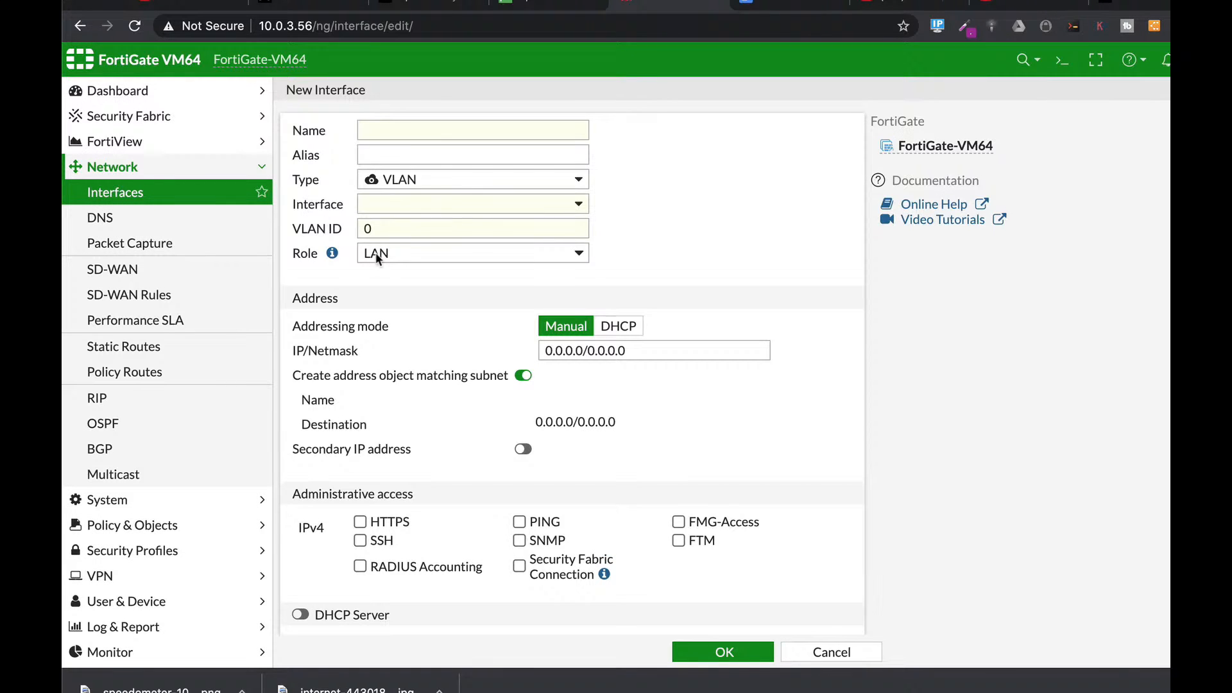
left_click(403, 125)
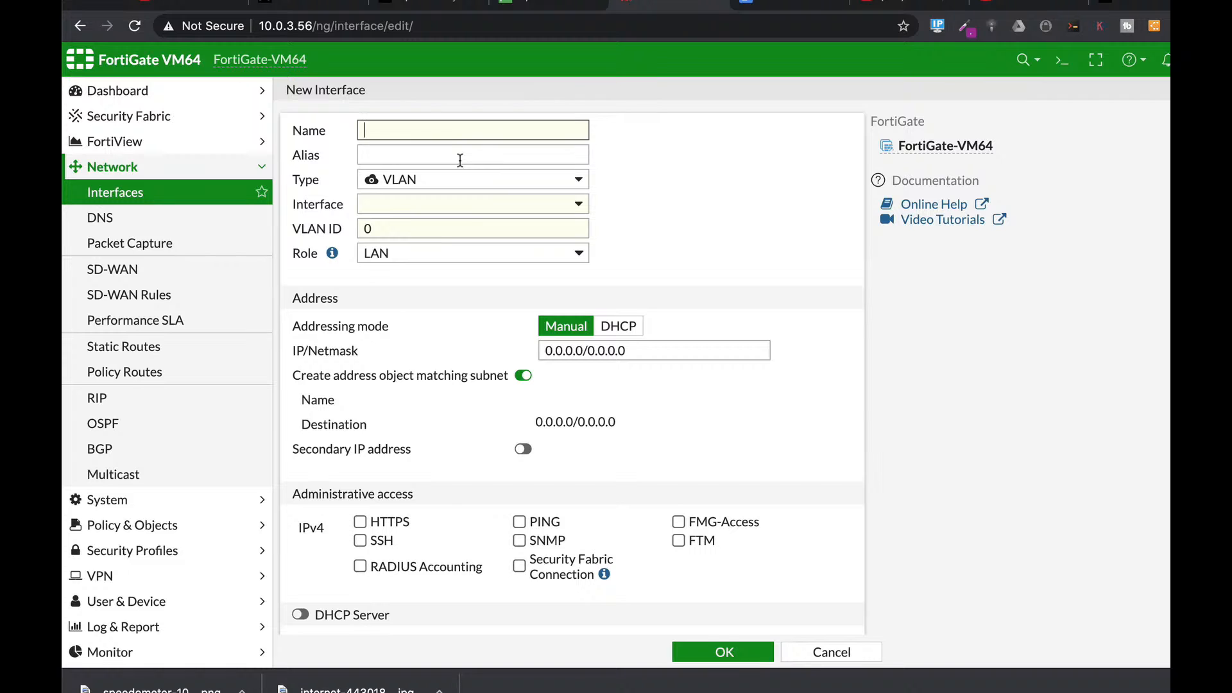
type("outsour")
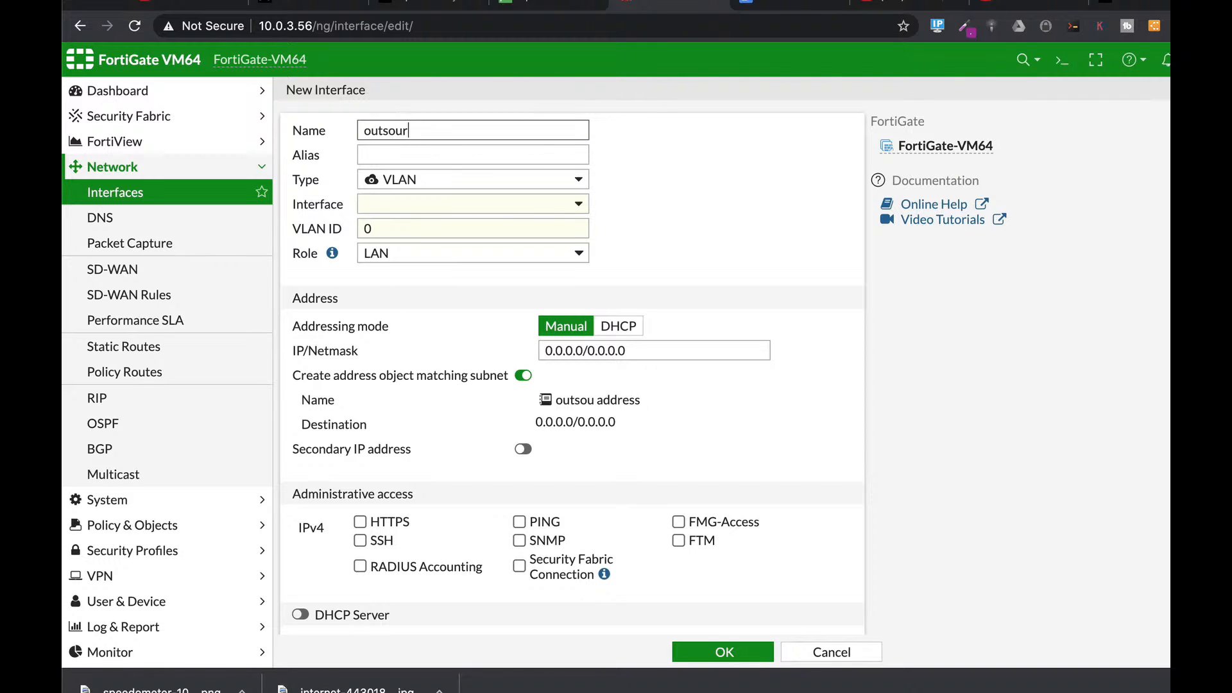
type("ce2")
left_click(412, 153)
left_click(388, 230)
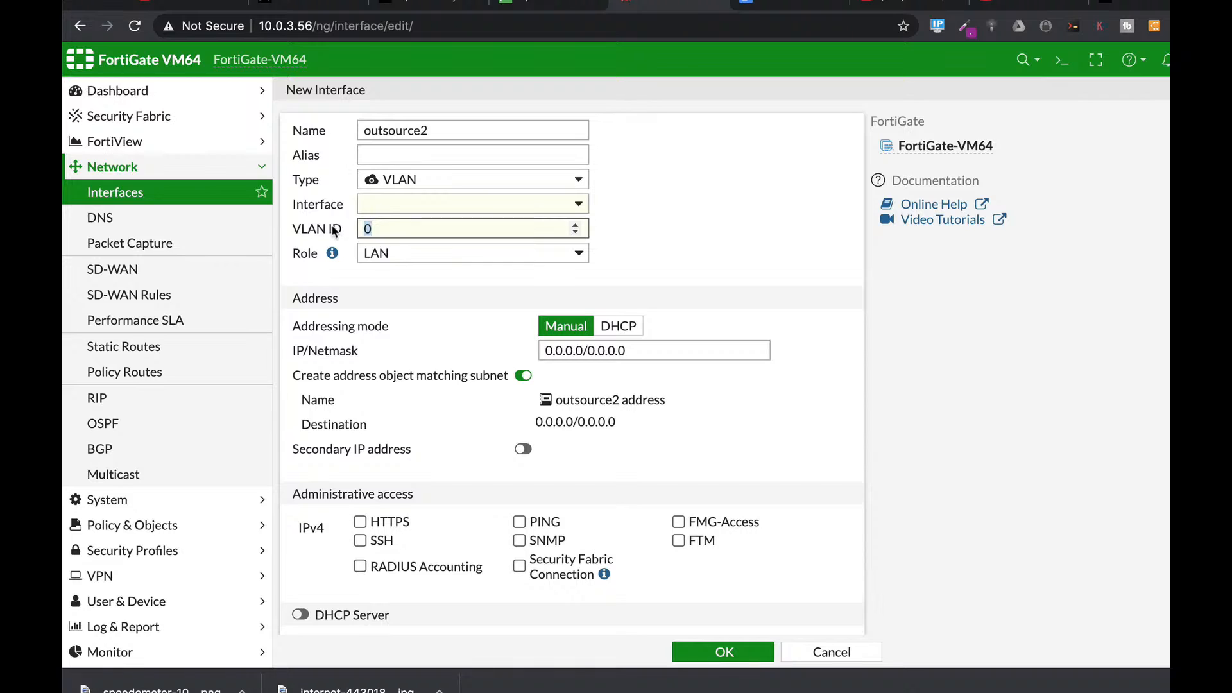
type("300")
left_click(389, 152)
type("300")
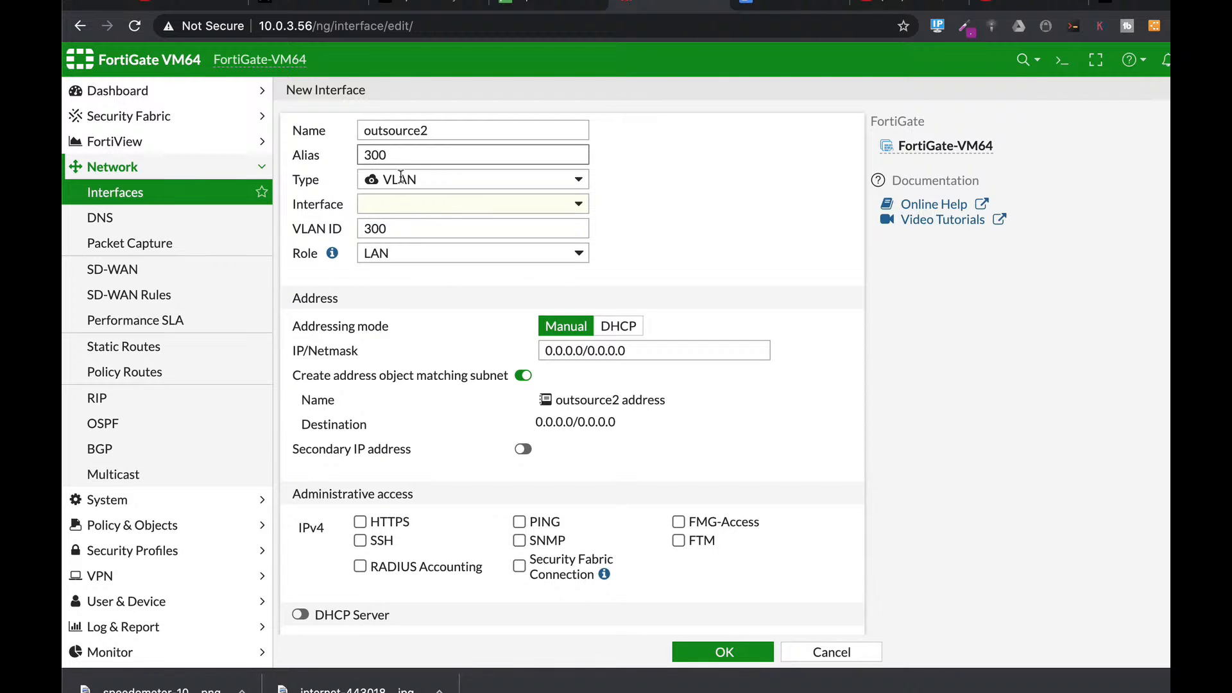
left_click(408, 204)
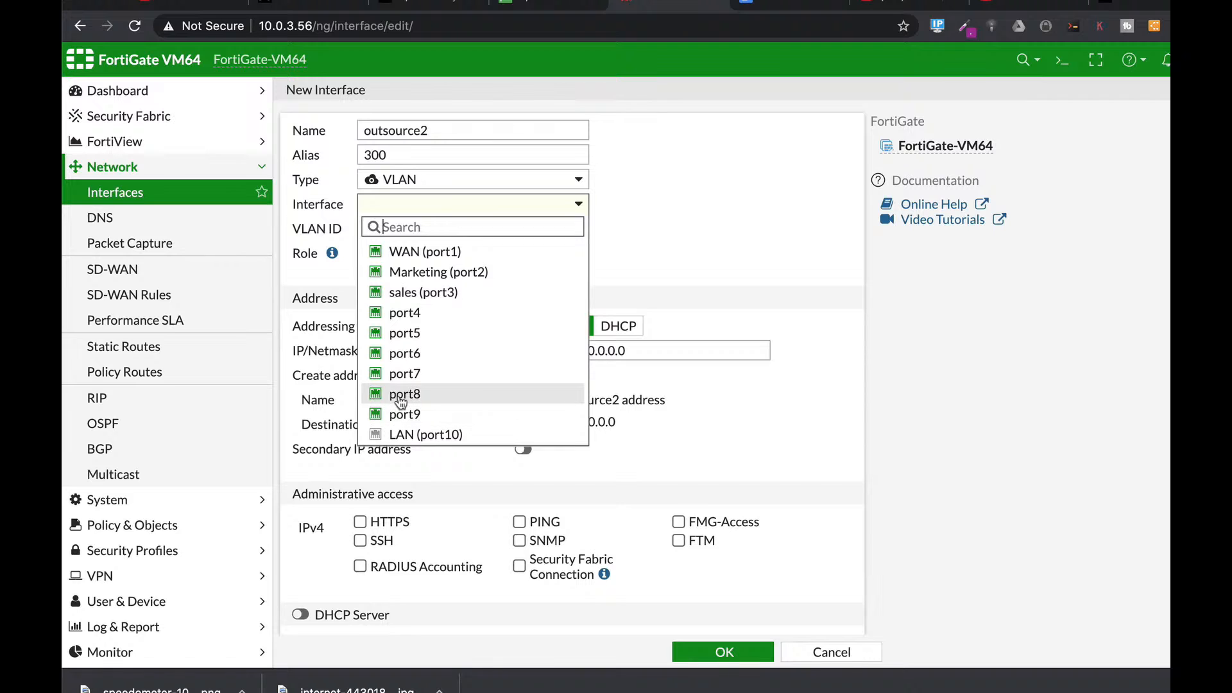
left_click(411, 292)
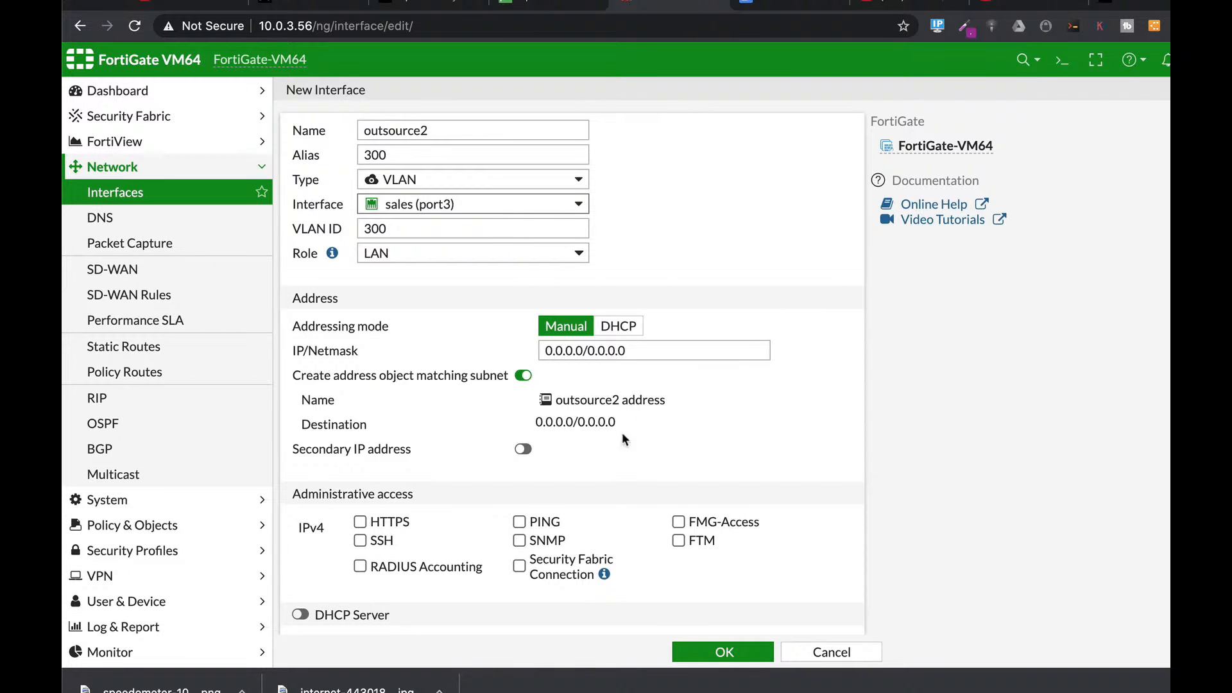
Step: Give outsource2 IP 192.168.2.1/24, HTTPS and SSH access, a DHCP server, and save
left_click_drag(620, 352, 478, 350)
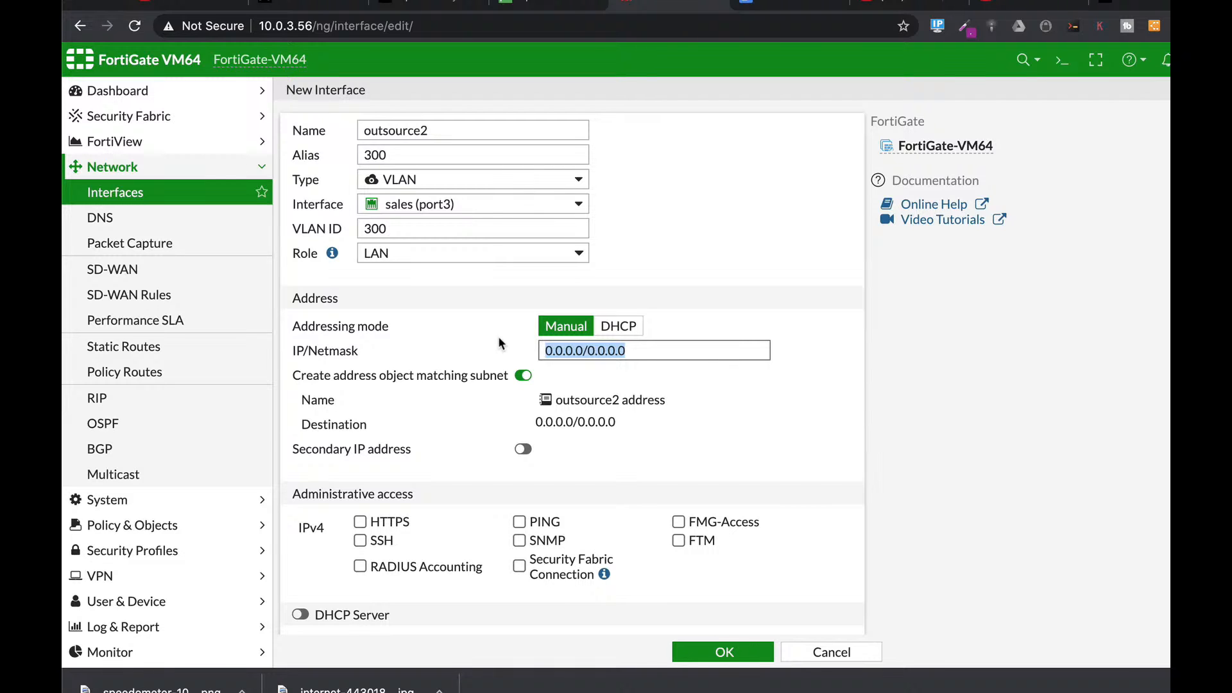
type("19")
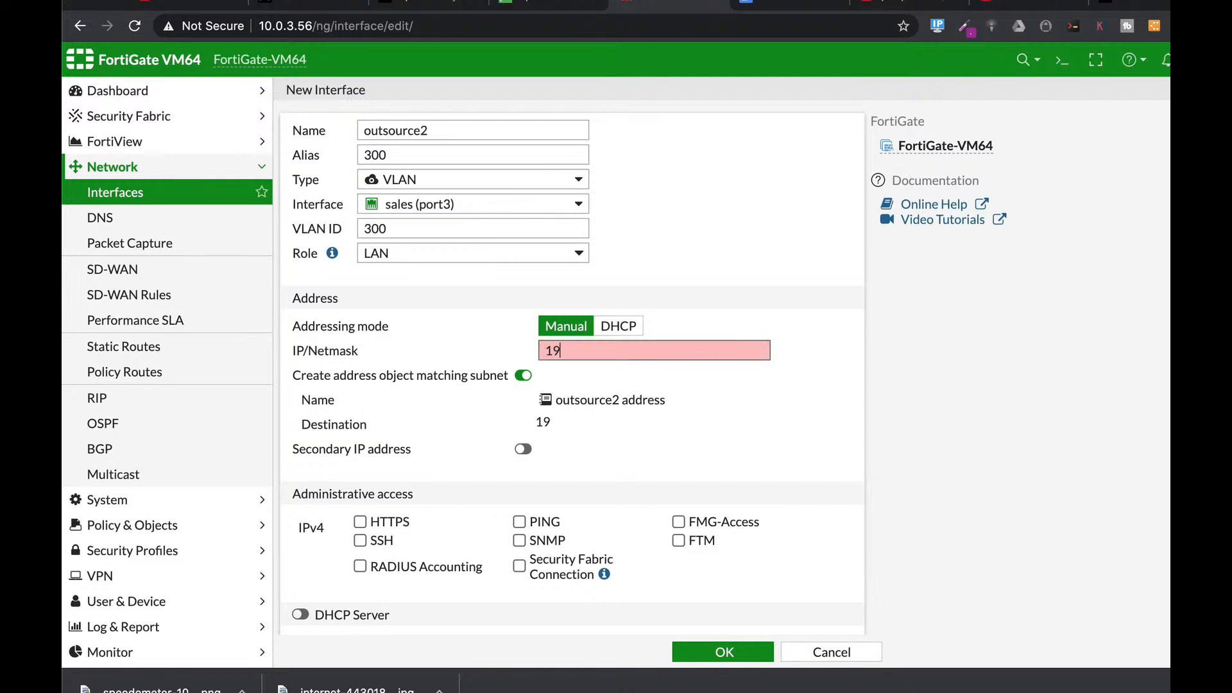
type("2.168.2.1/24")
scroll(567, 449, "down", 3)
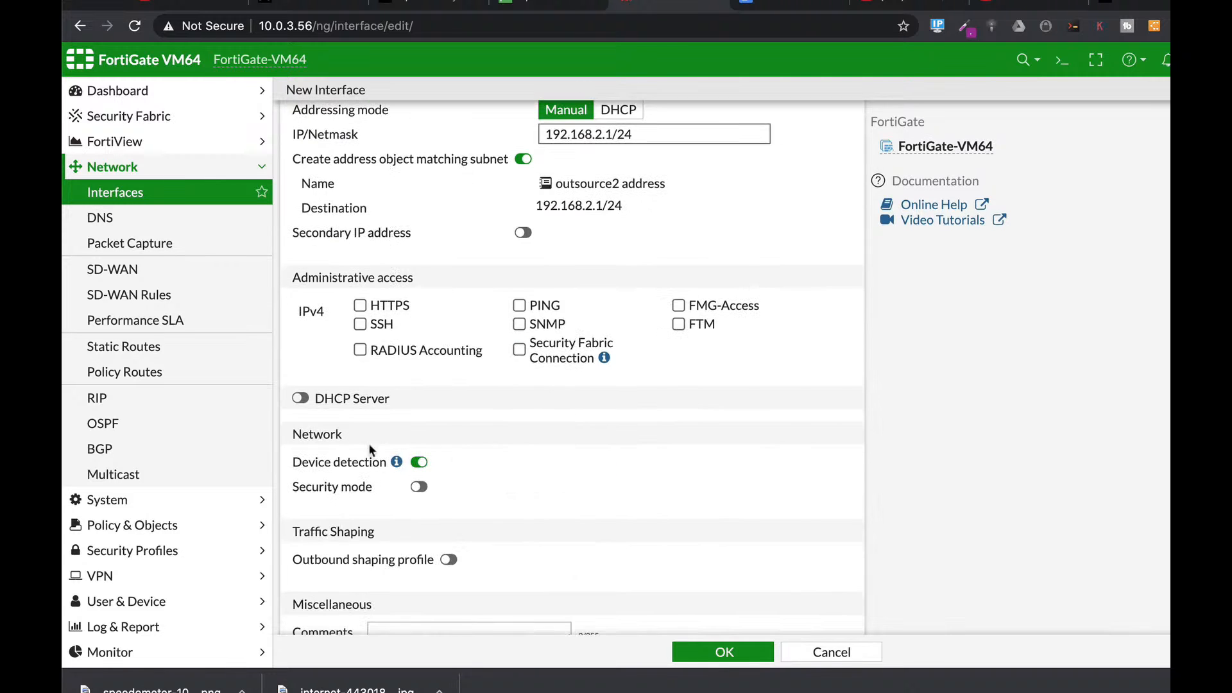
left_click(359, 306)
left_click(359, 324)
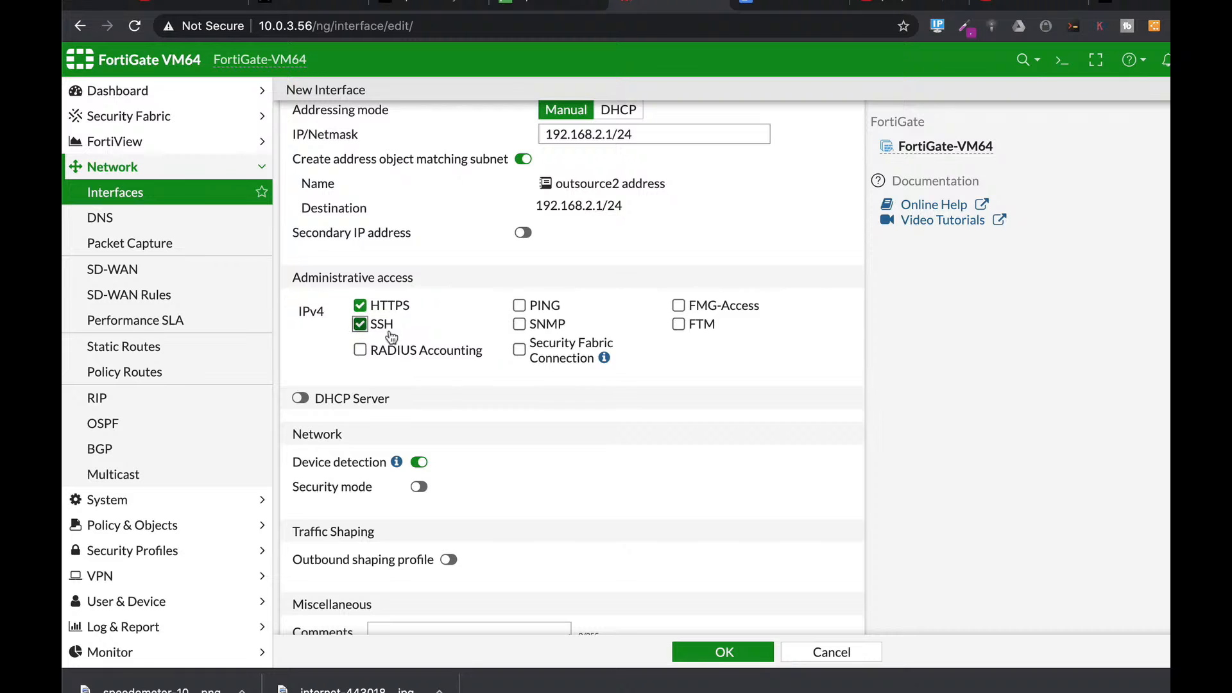
scroll(623, 454, "down", 1)
scroll(627, 456, "down", 1)
left_click(300, 328)
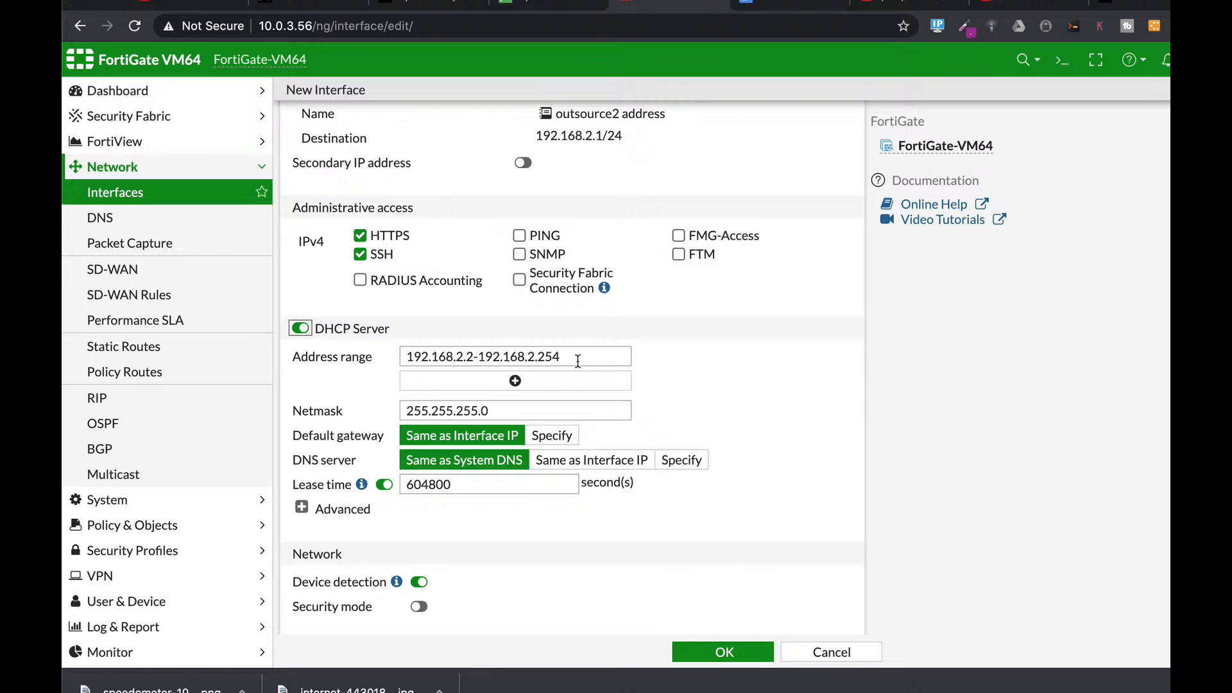
left_click_drag(600, 358, 364, 357)
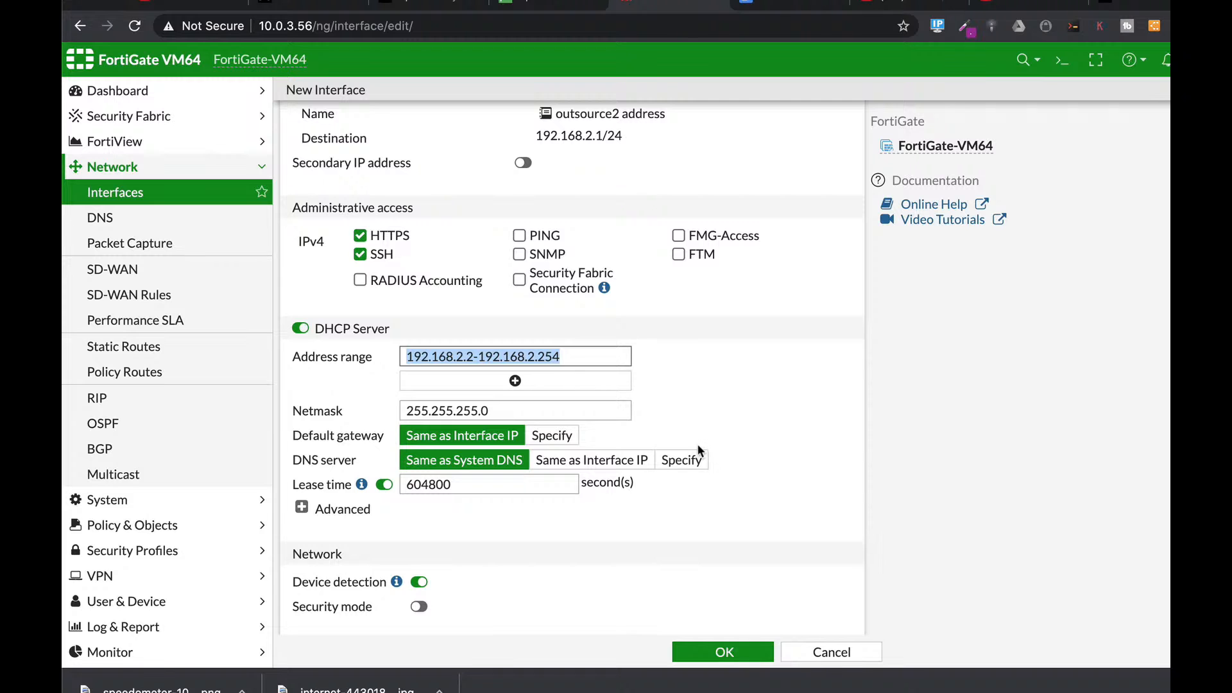
left_click(730, 651)
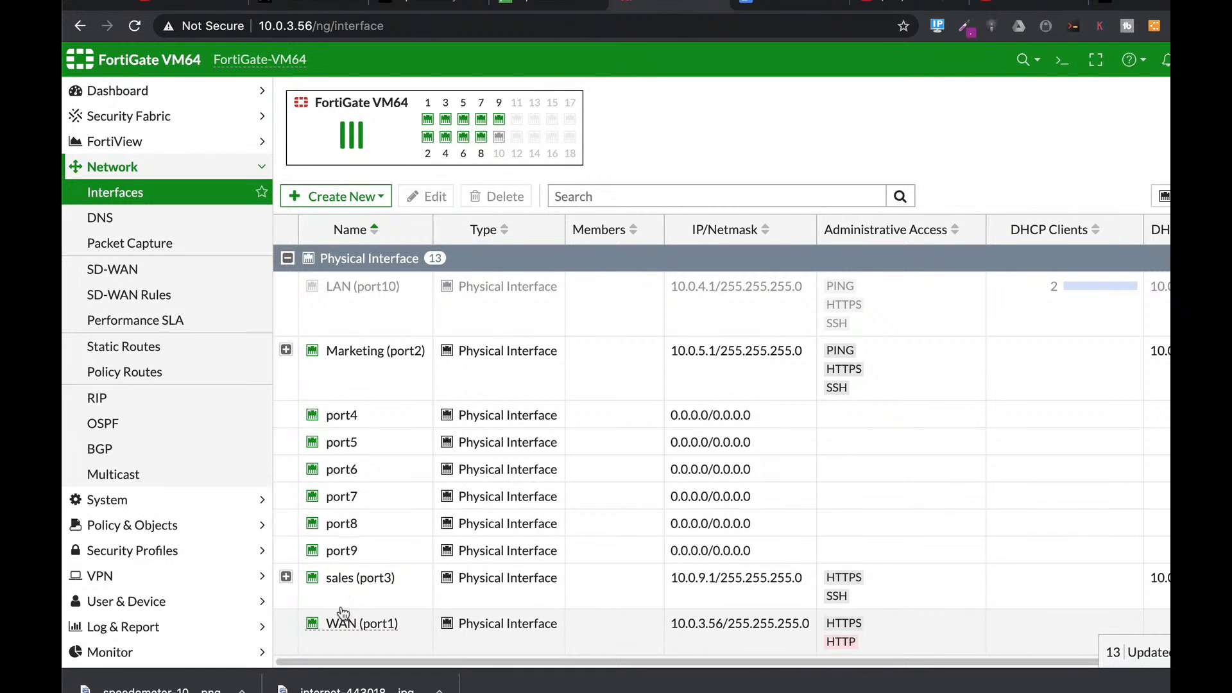
Step: Expand the VLANs under sales (port3), then go to the IPv4 Policy list
left_click(286, 575)
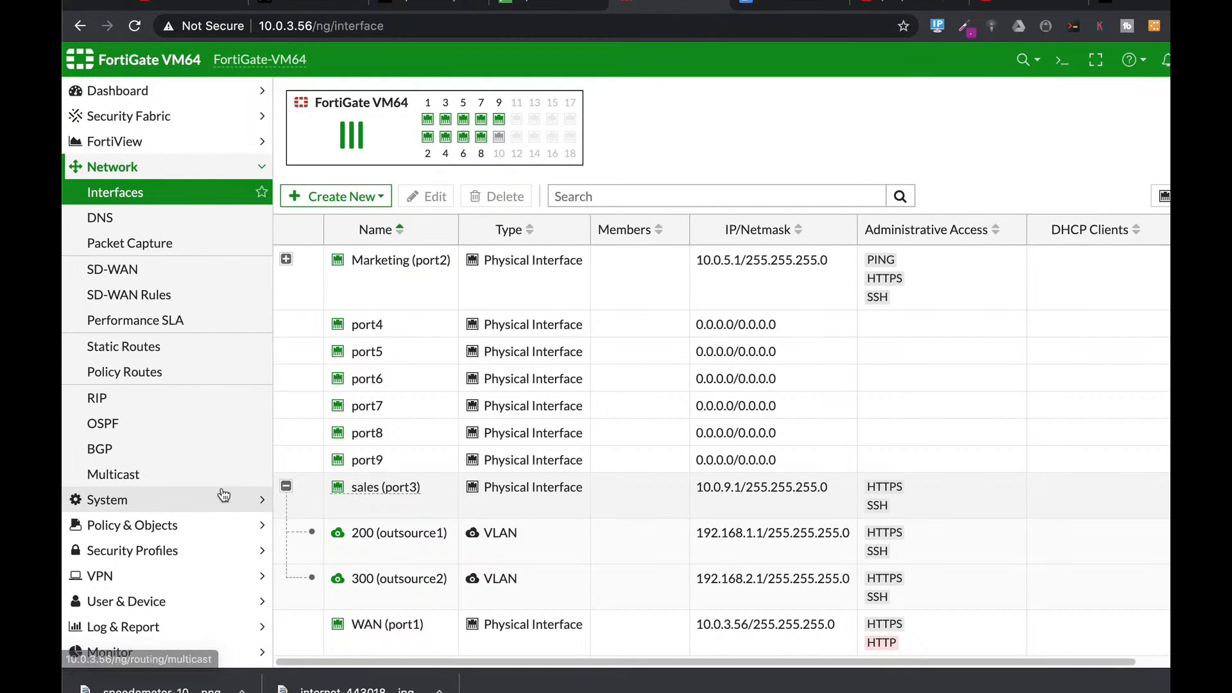
left_click(145, 530)
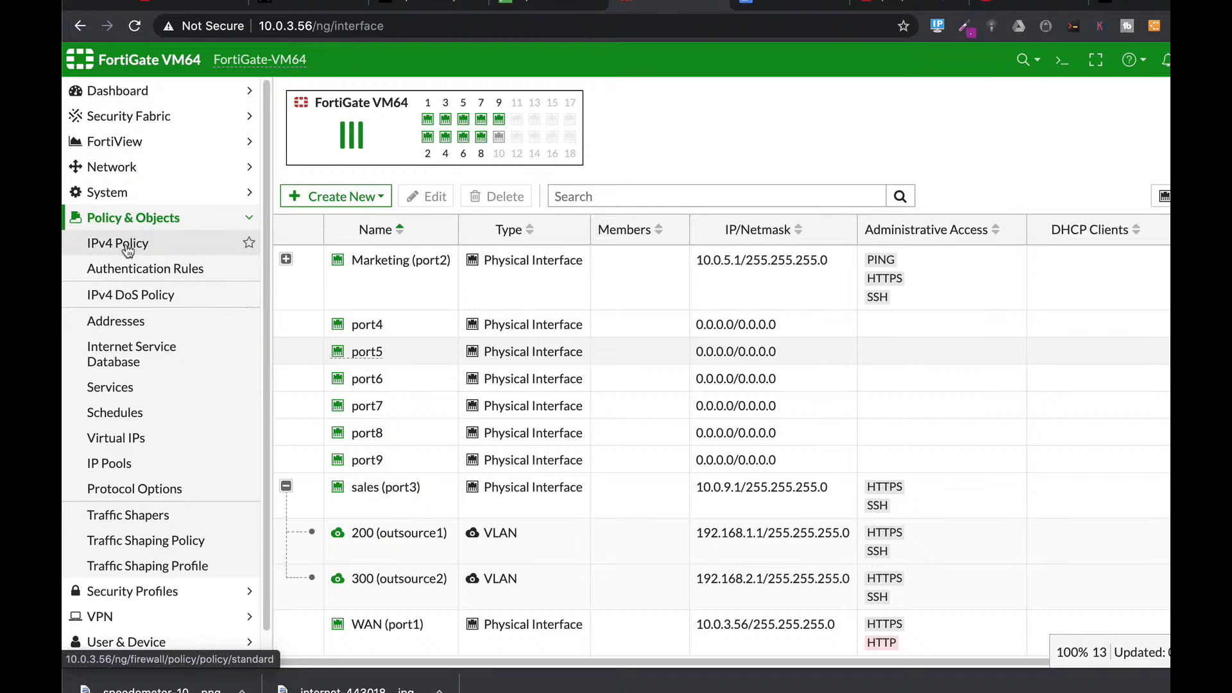
left_click(247, 242)
Step: Start a new policy named outsource2 from 300 (outsource2) to WAN (port1) with all source and destination addresses
left_click(299, 96)
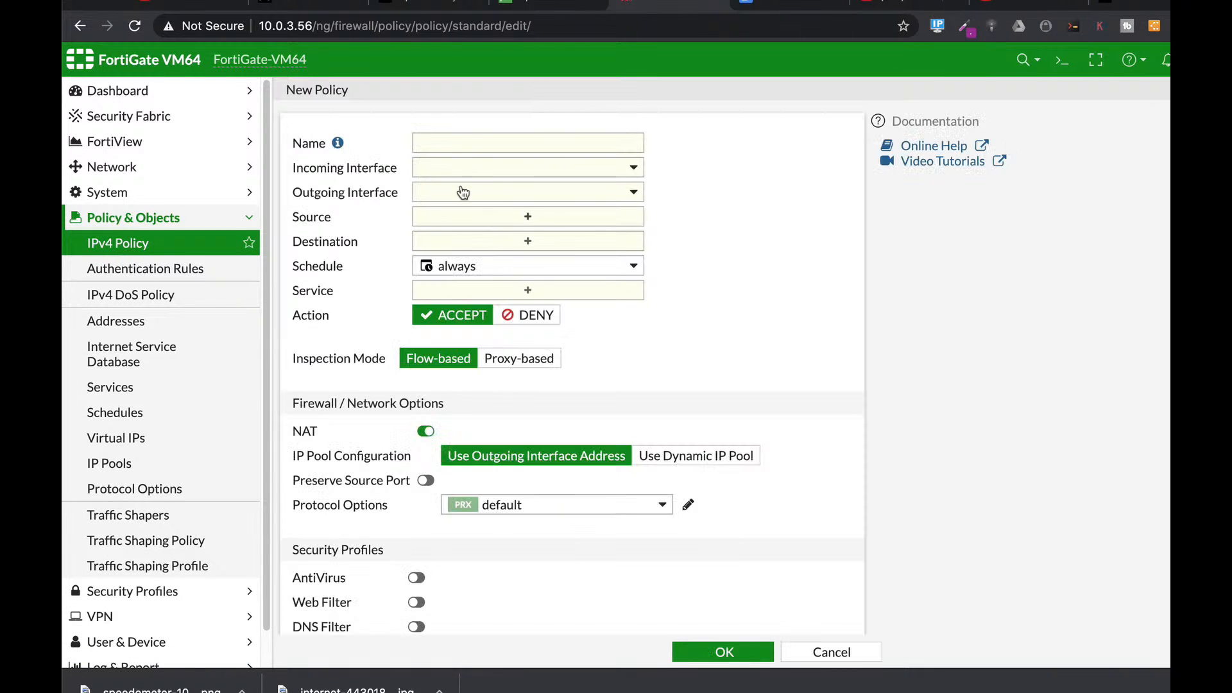
left_click(459, 144)
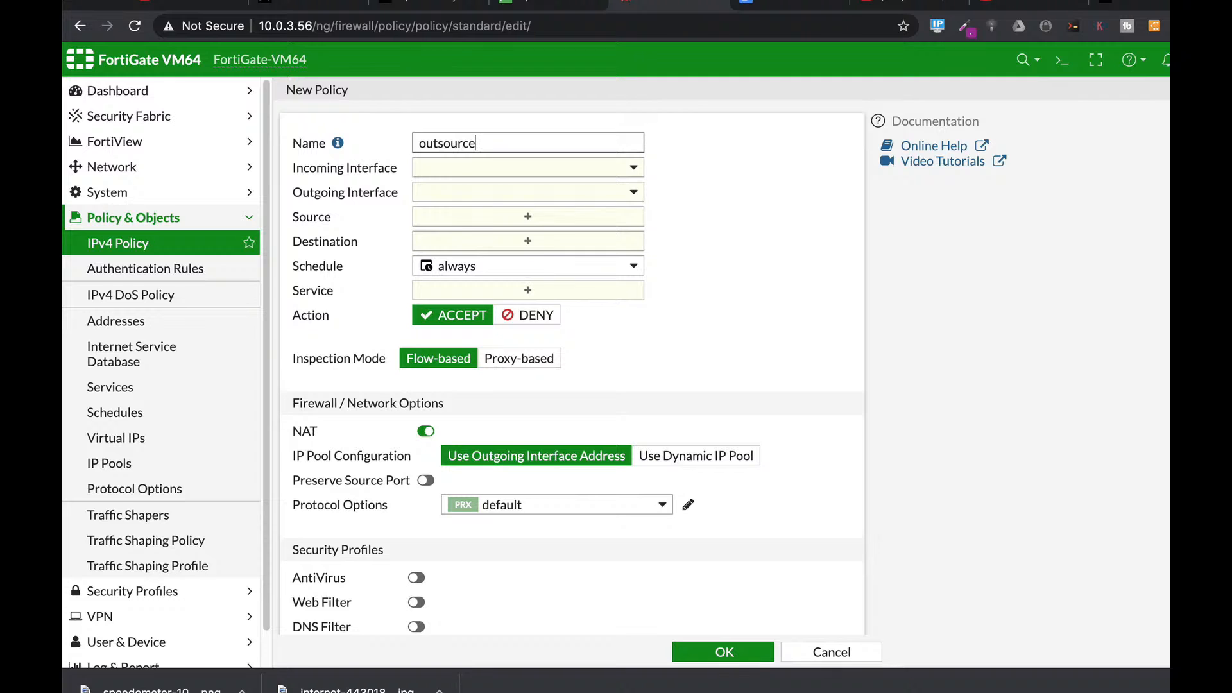
type("outsource2")
left_click(510, 168)
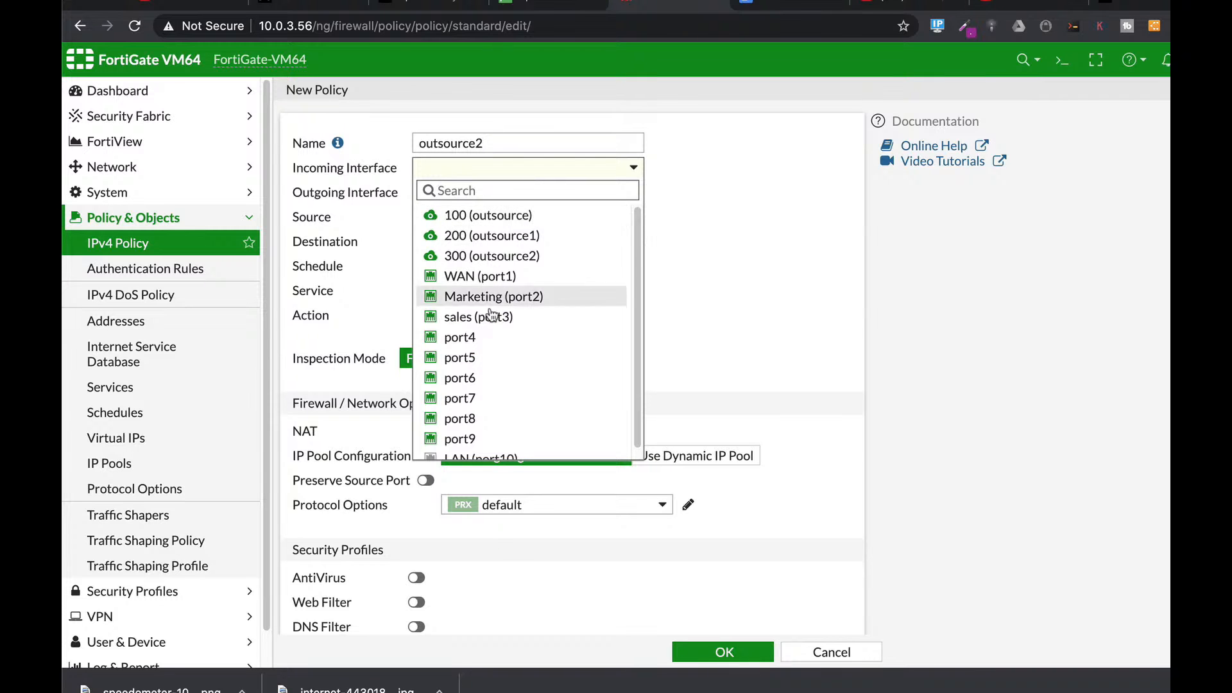
left_click(480, 257)
left_click(472, 194)
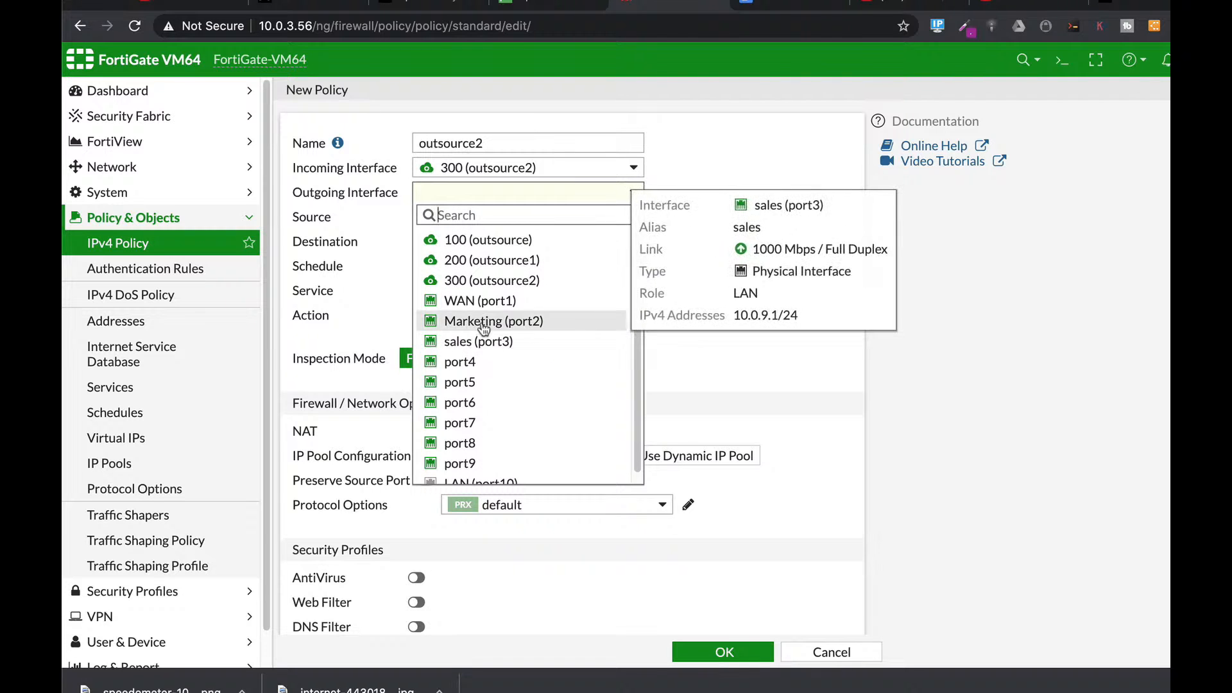
left_click(481, 300)
left_click(510, 218)
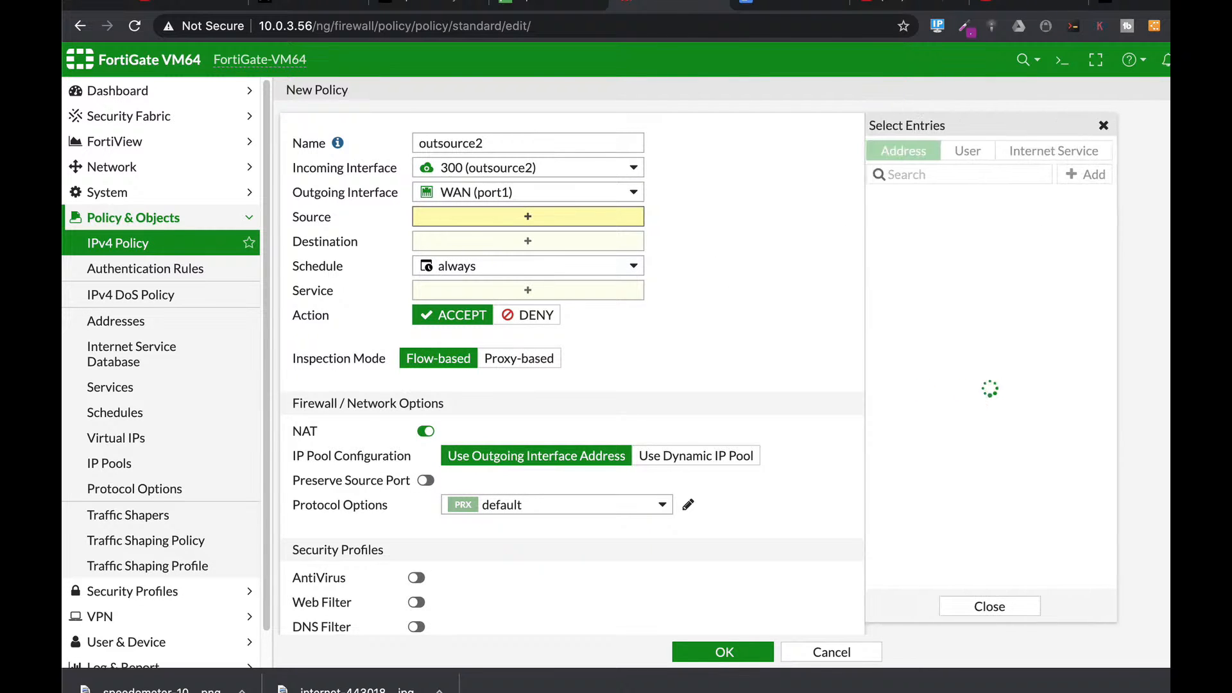
left_click(888, 222)
left_click(467, 257)
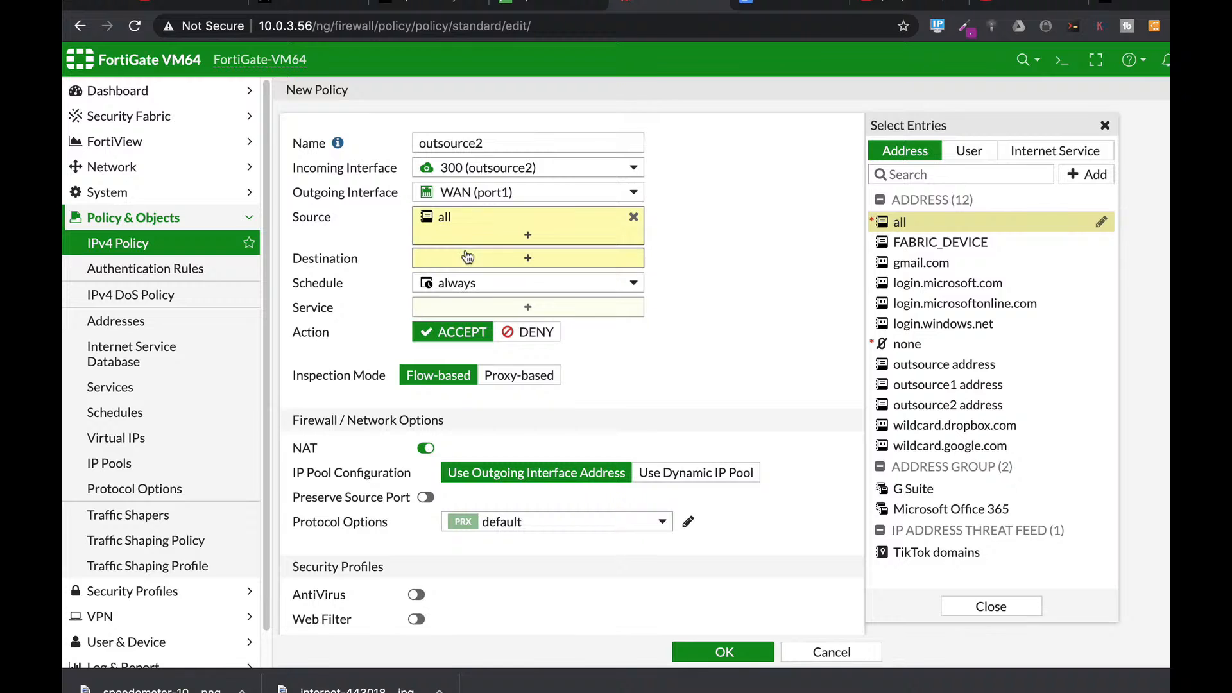
left_click(895, 226)
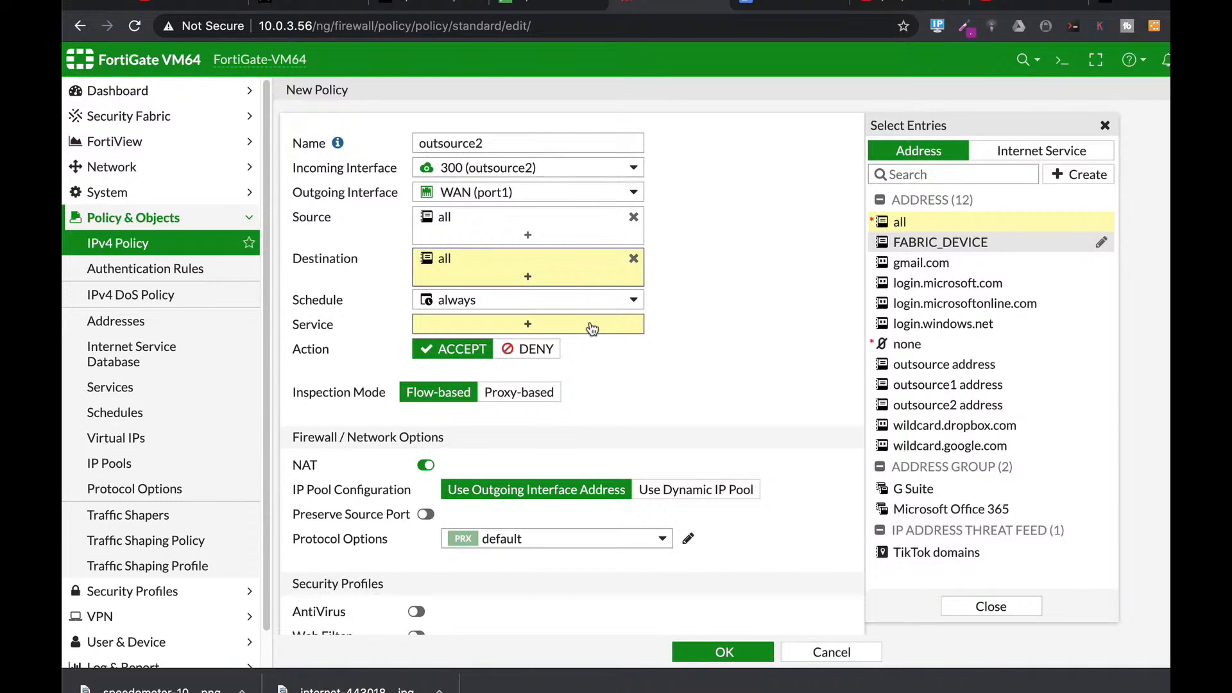
Step: Add the HTTPS, HTTP and DNS services and save the outsource2 policy
left_click(922, 153)
type("https")
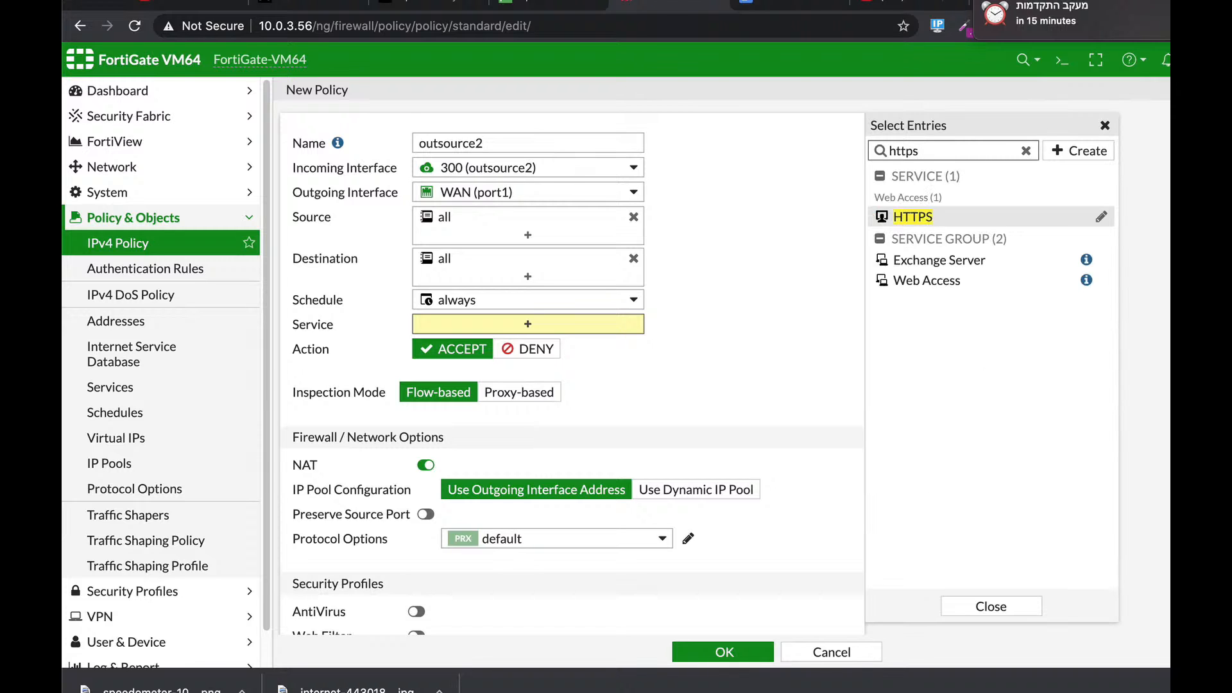
key("Return")
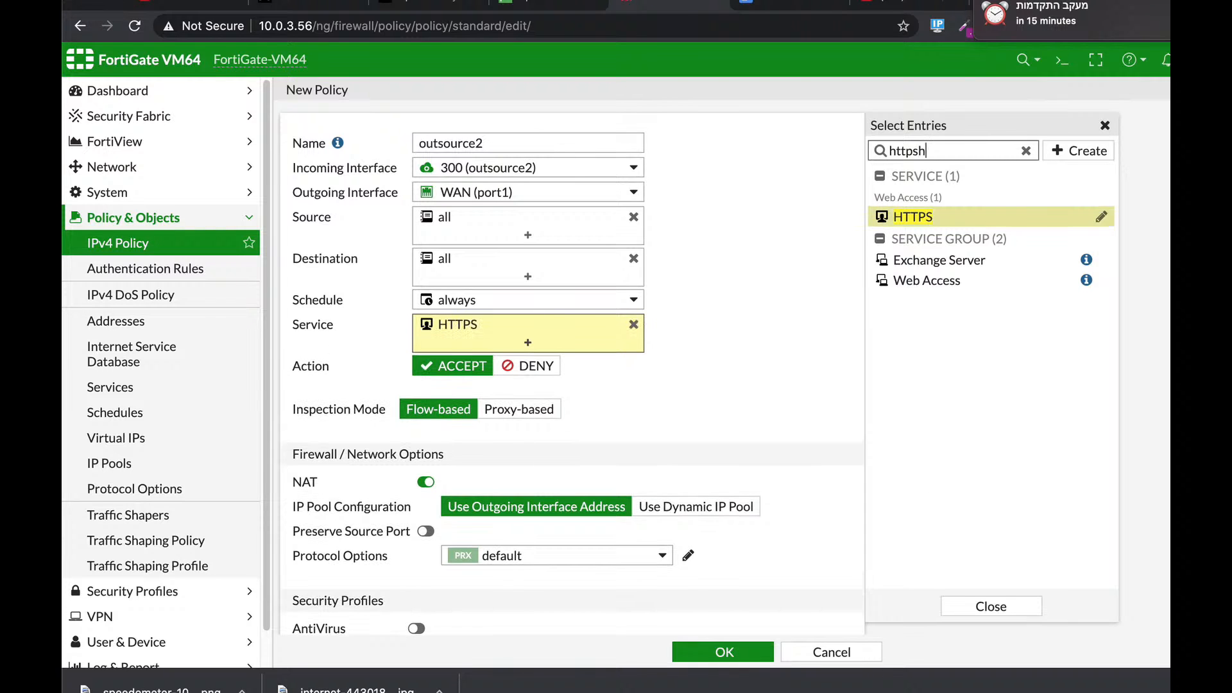
key("BackSpace")
key("BackSpace")
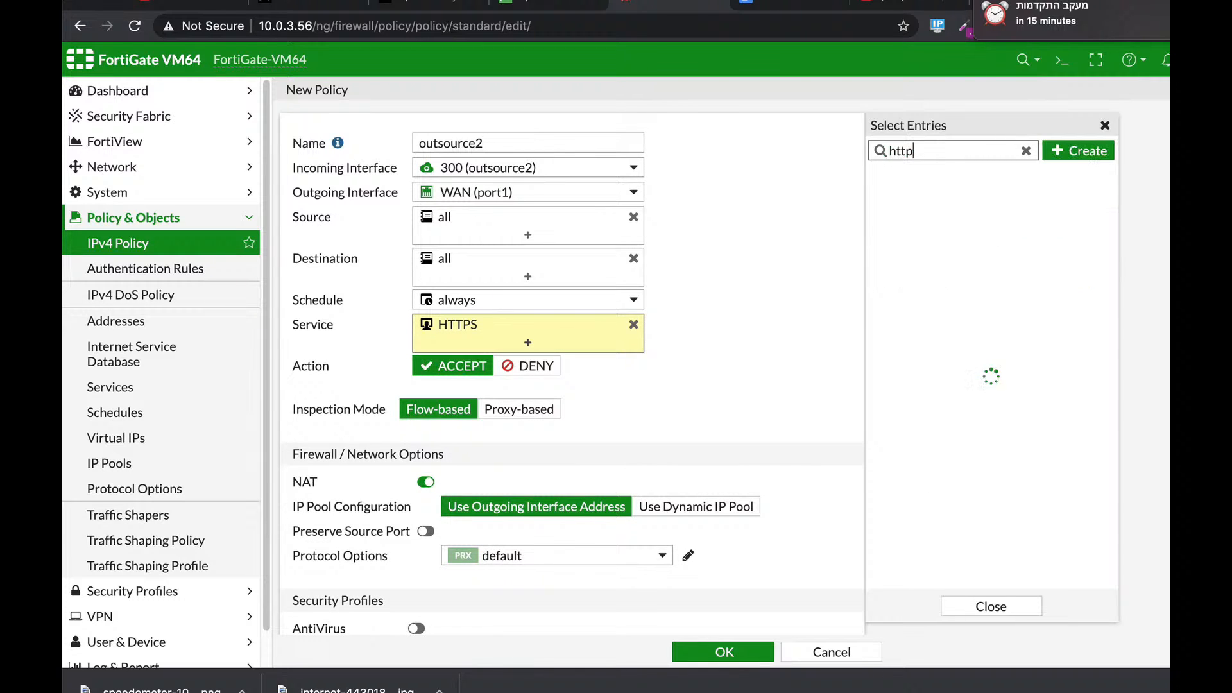
key("Return")
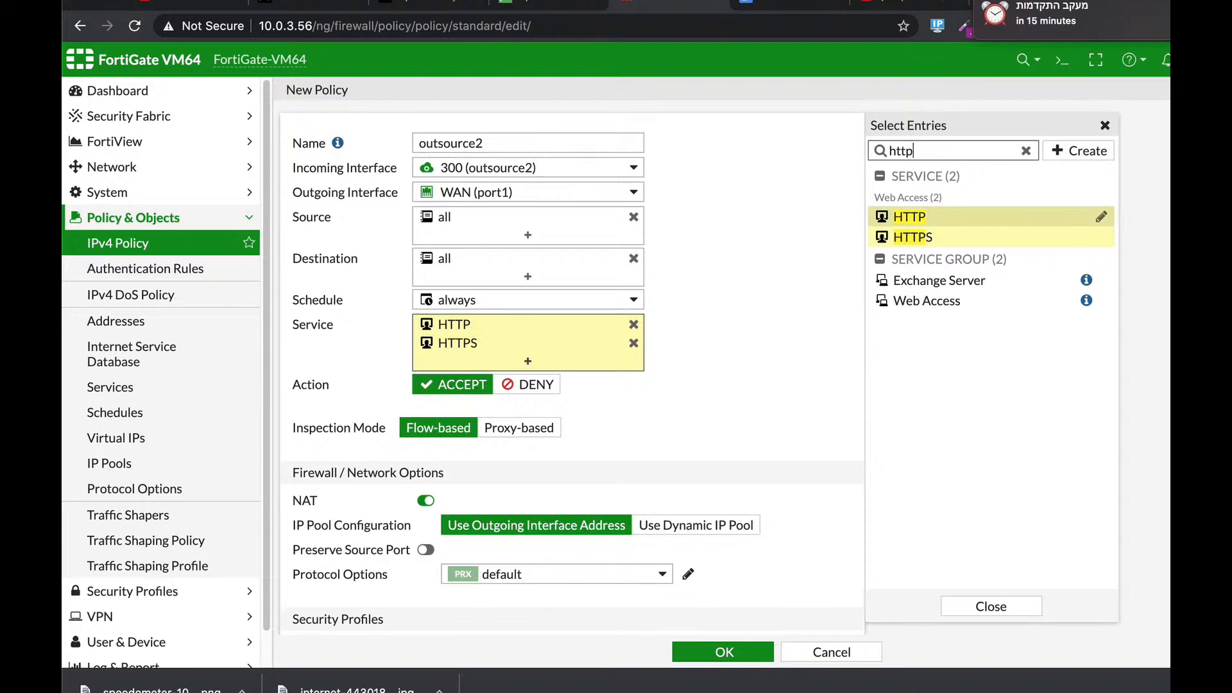
key("BackSpace")
key("BackSpace")
key("BackSpace")
type("dns")
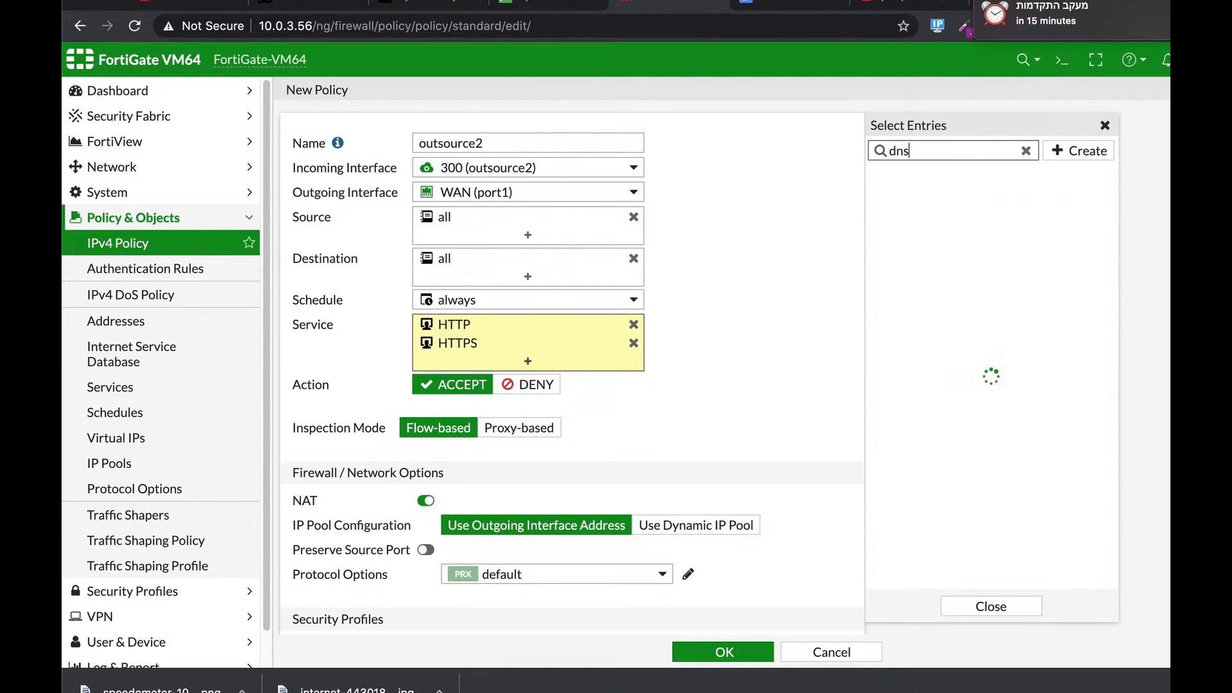
key("Return")
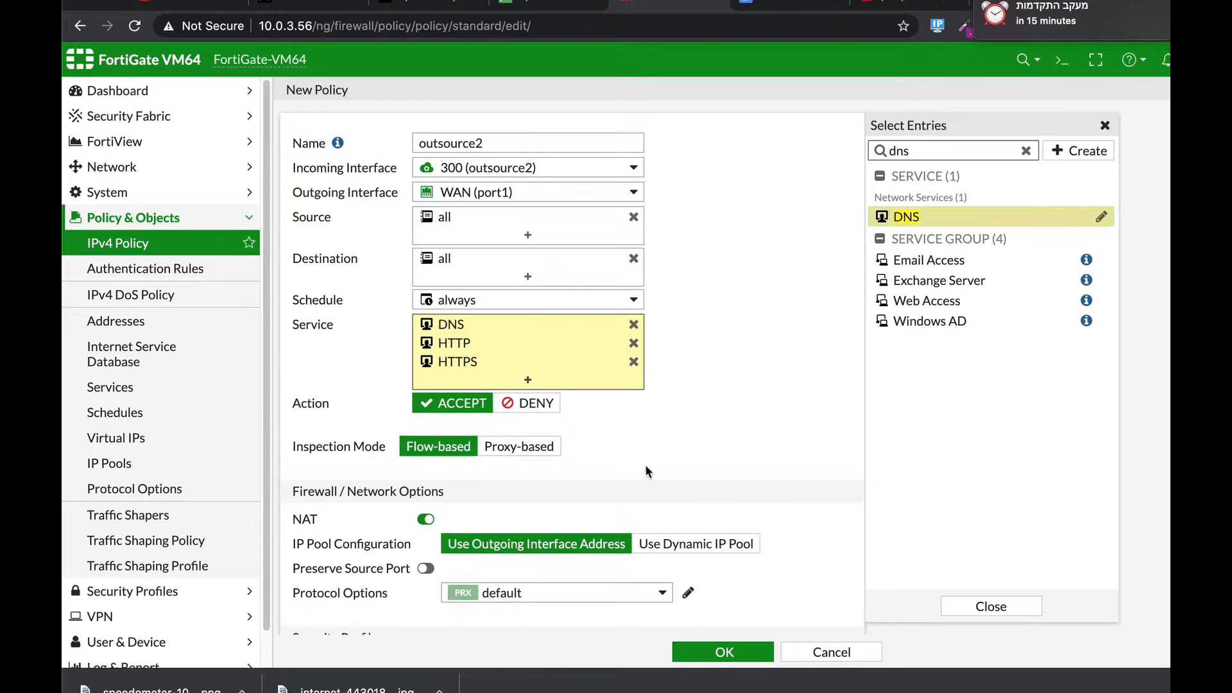
scroll(645, 471, "down", 6)
left_click(717, 651)
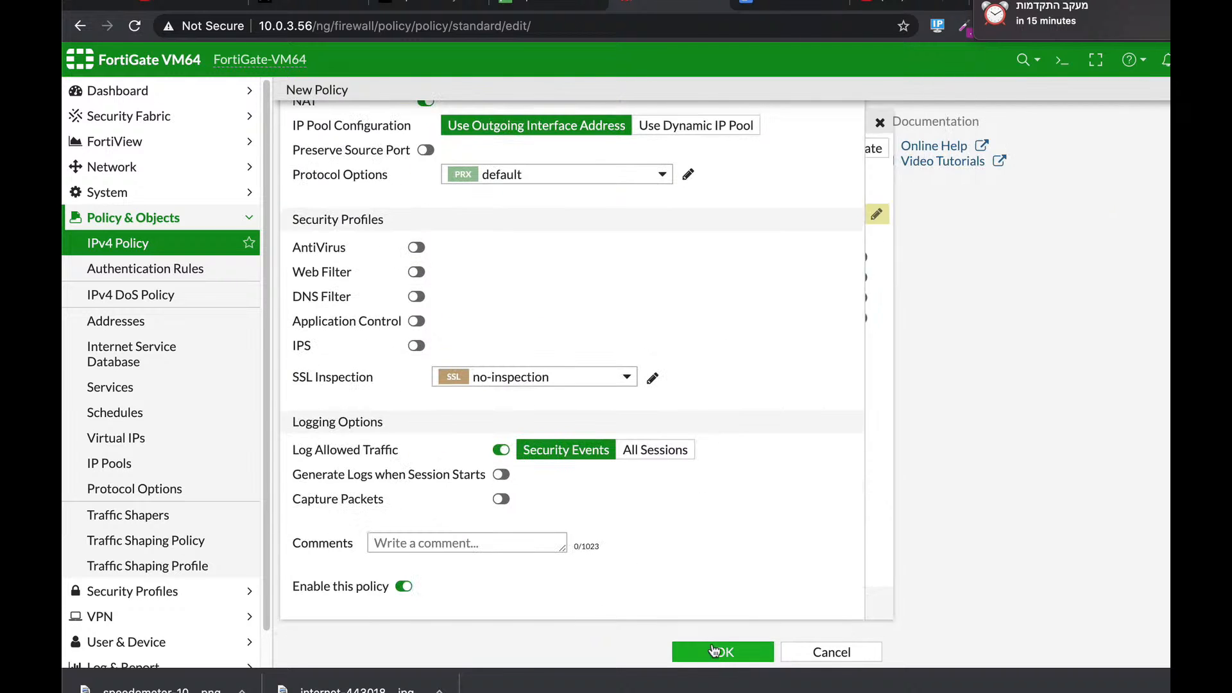
left_click(722, 652)
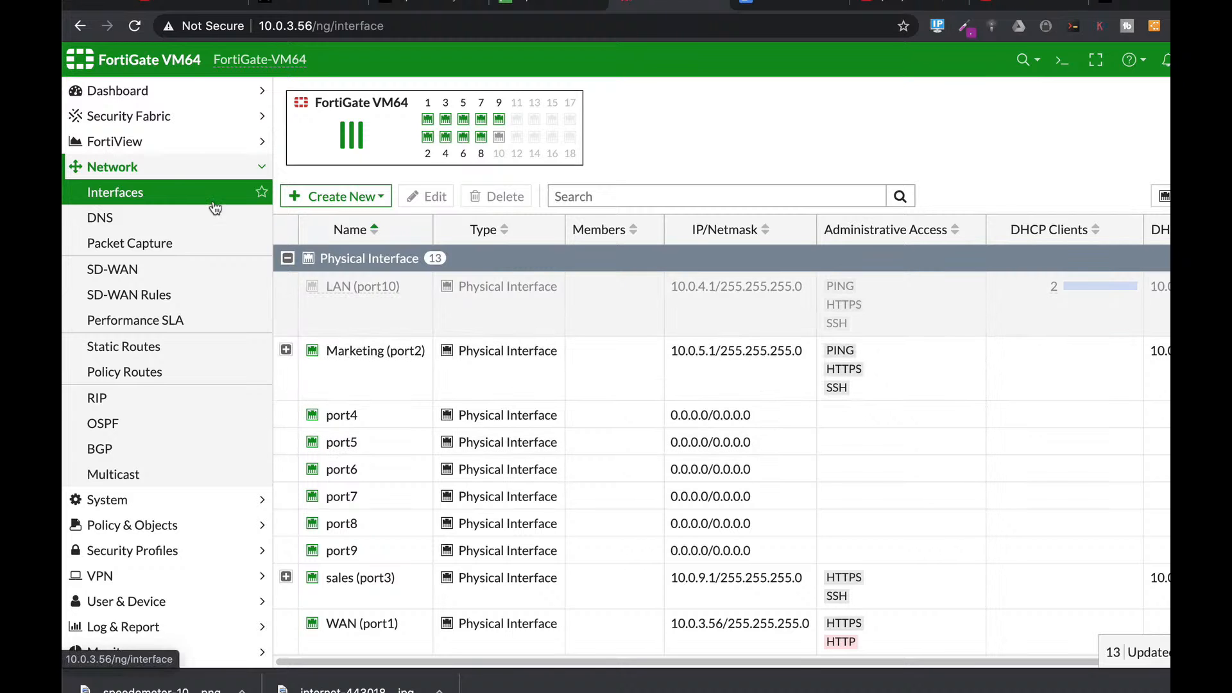
Step: Expand the Policy & Objects section in the sidebar
left_click(164, 525)
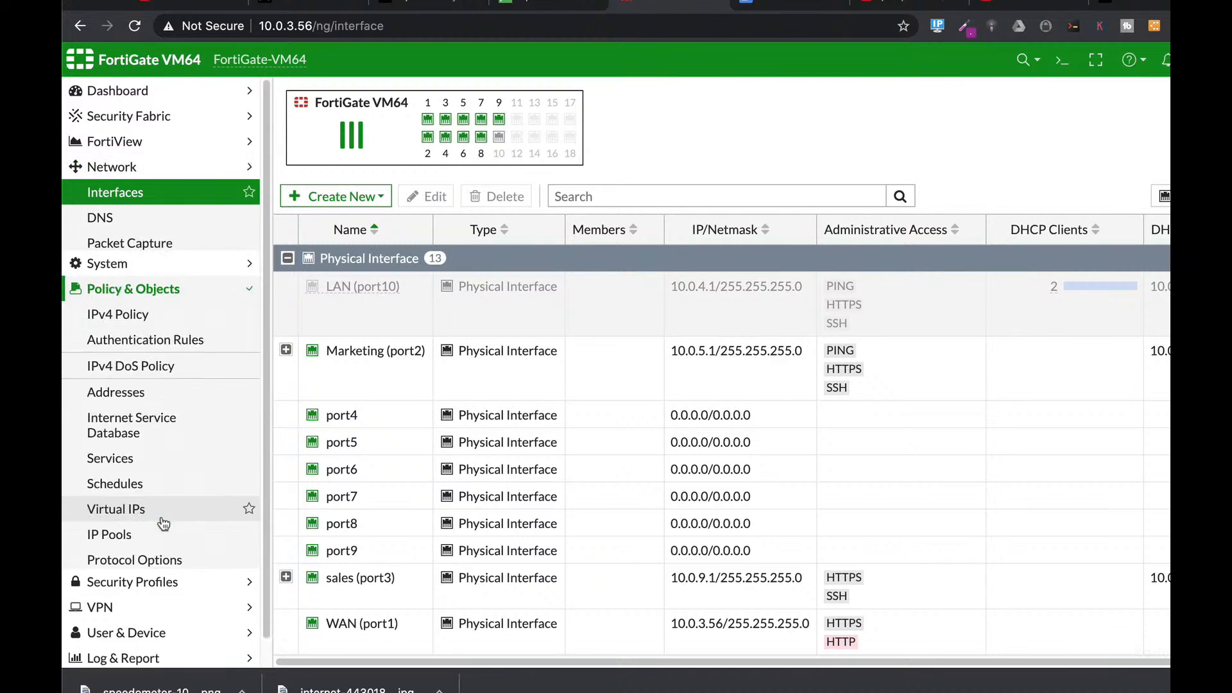
Step: Look up Marketing (port2)'s 10.0.5.1/255.255.255.0 subnet under Interfaces, then reopen the firewall Addresses list
left_click(145, 320)
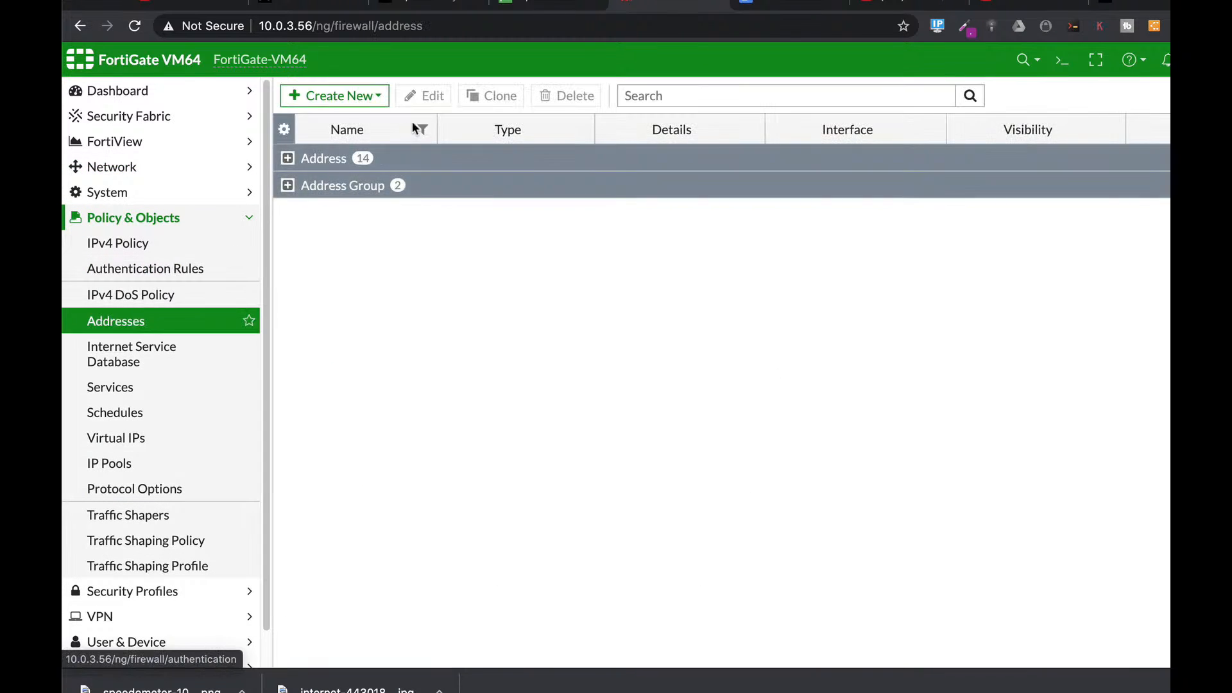
left_click(112, 167)
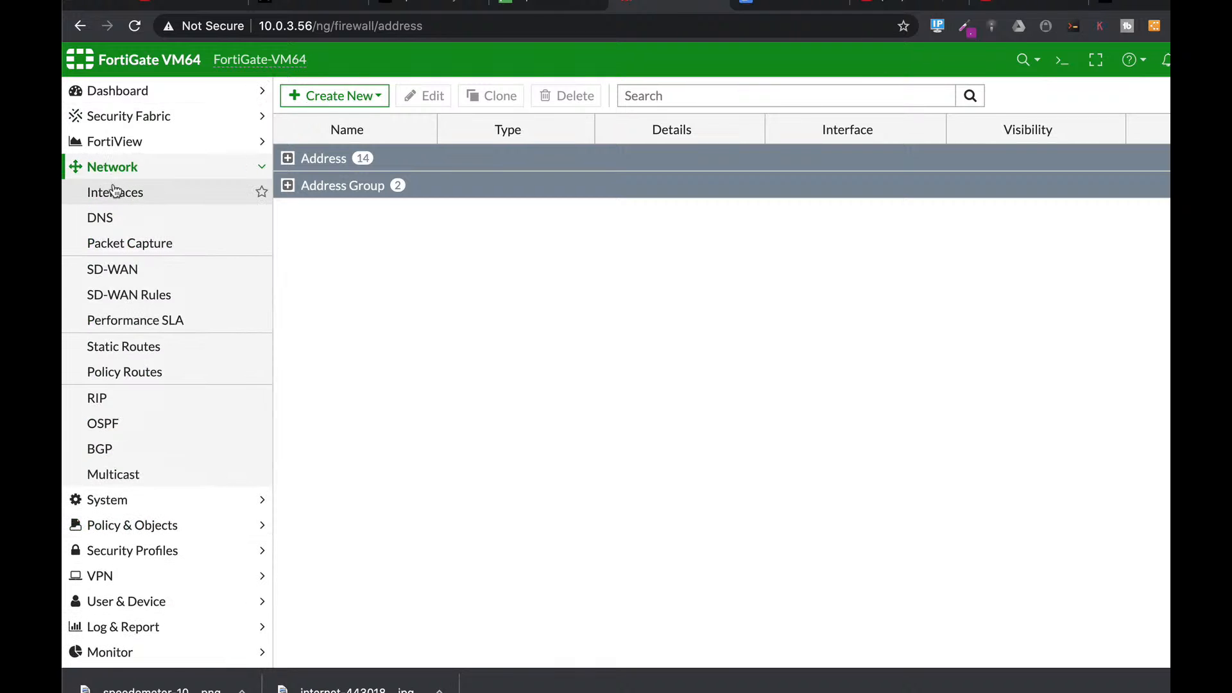
left_click(114, 191)
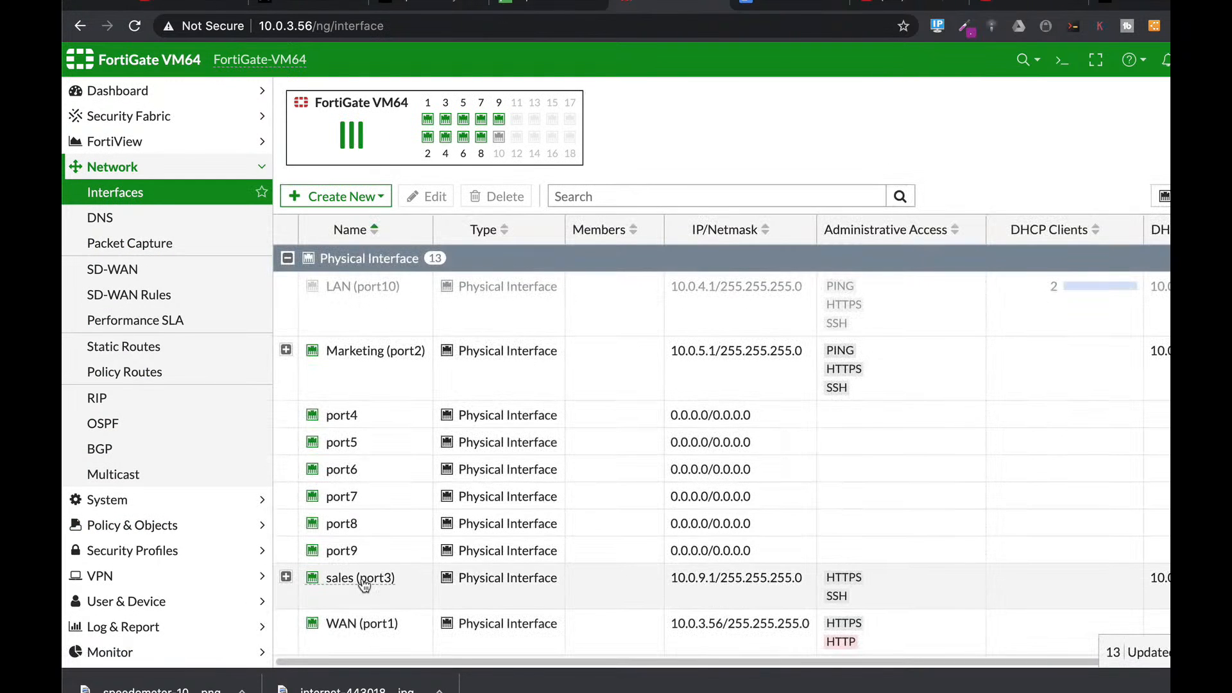
left_click(353, 353)
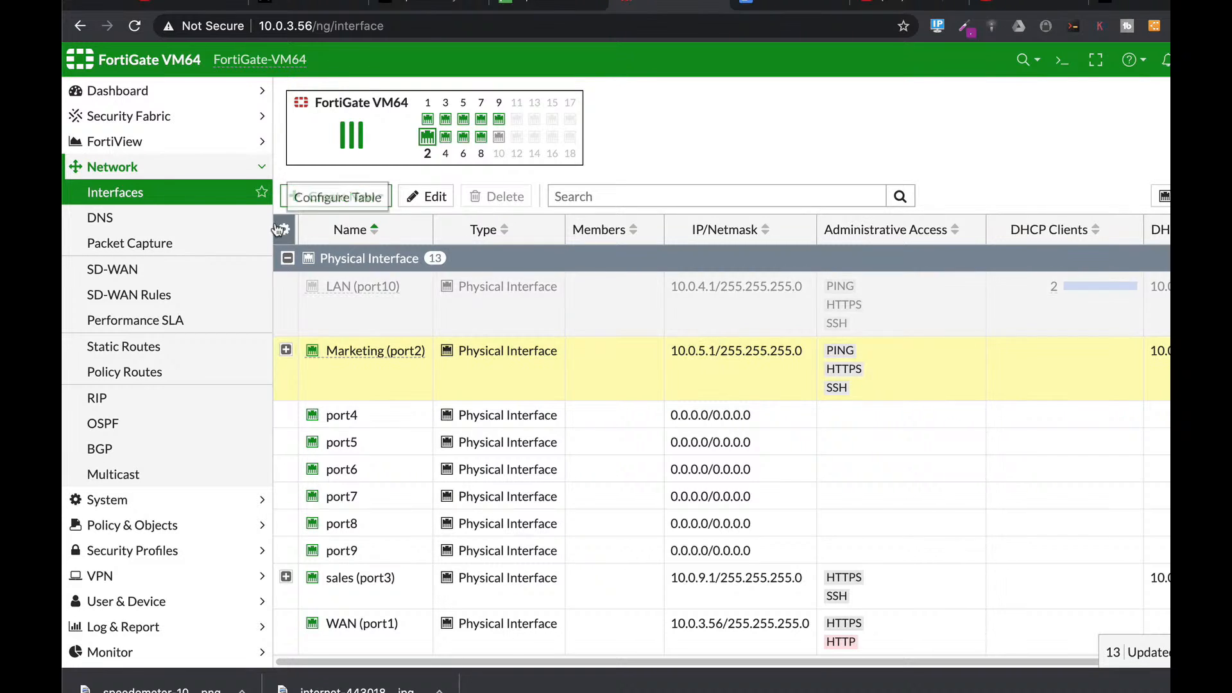
left_click(174, 523)
left_click(127, 320)
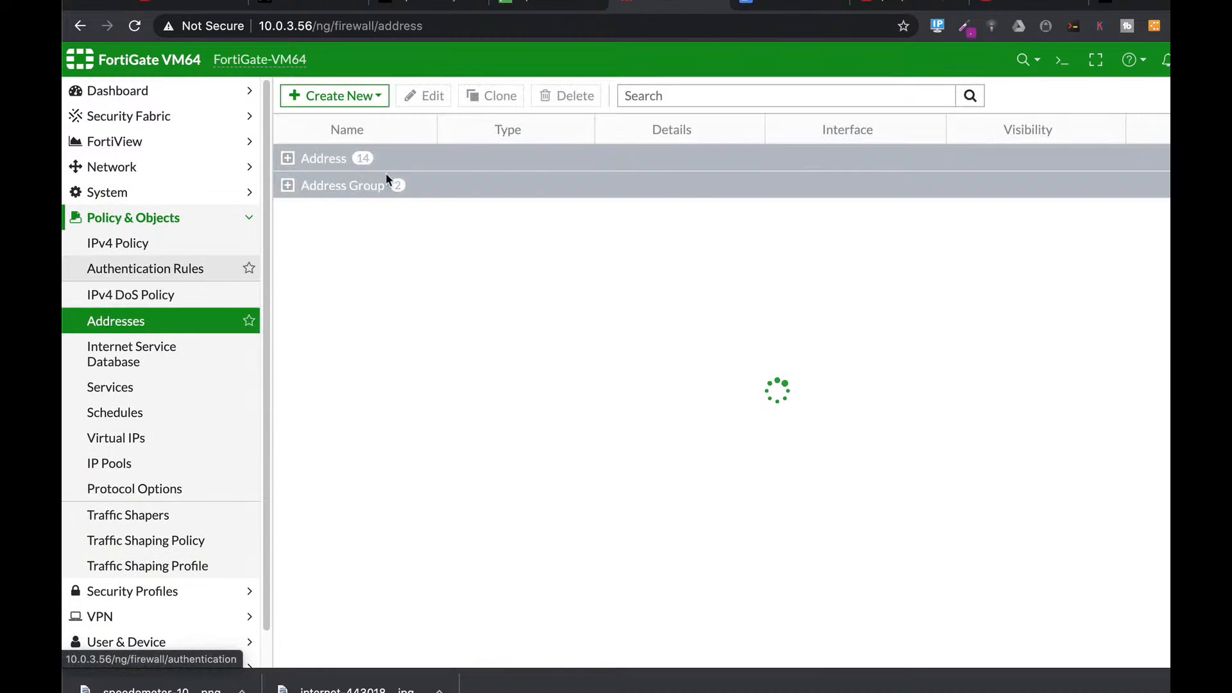
Step: Create address Limited ICMP as IP range 10.0.5.3-10.0.5.3 bound to Marketing (port2), and save it
left_click(347, 99)
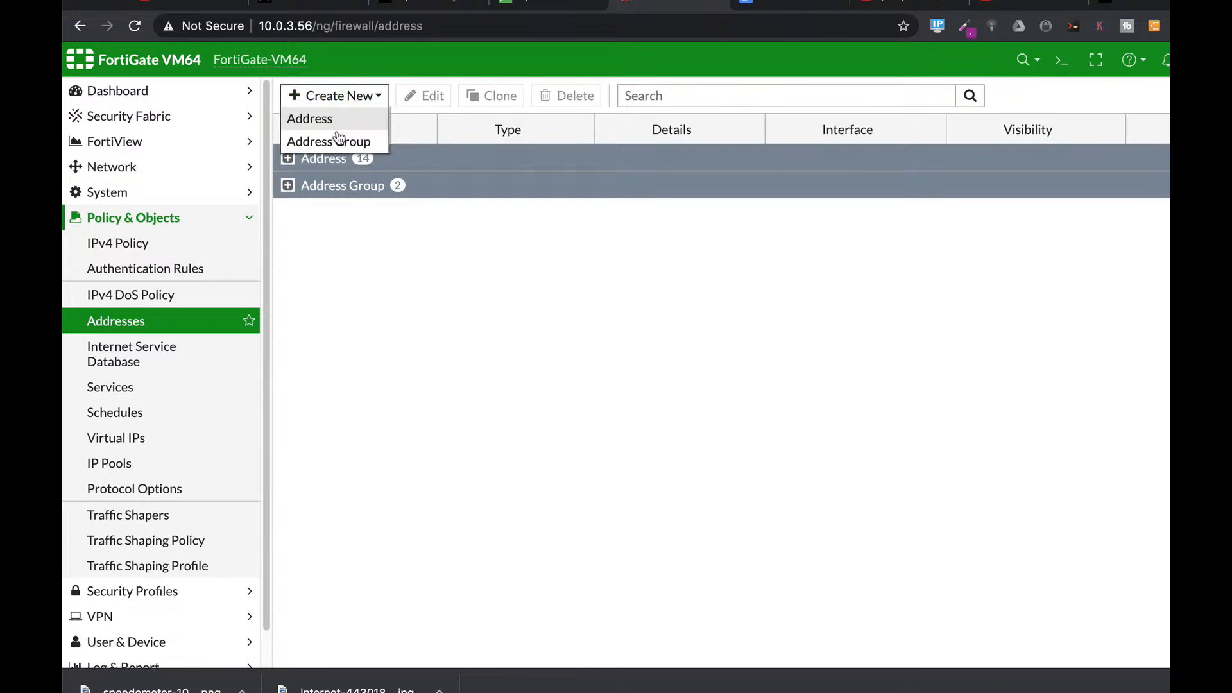
left_click(337, 128)
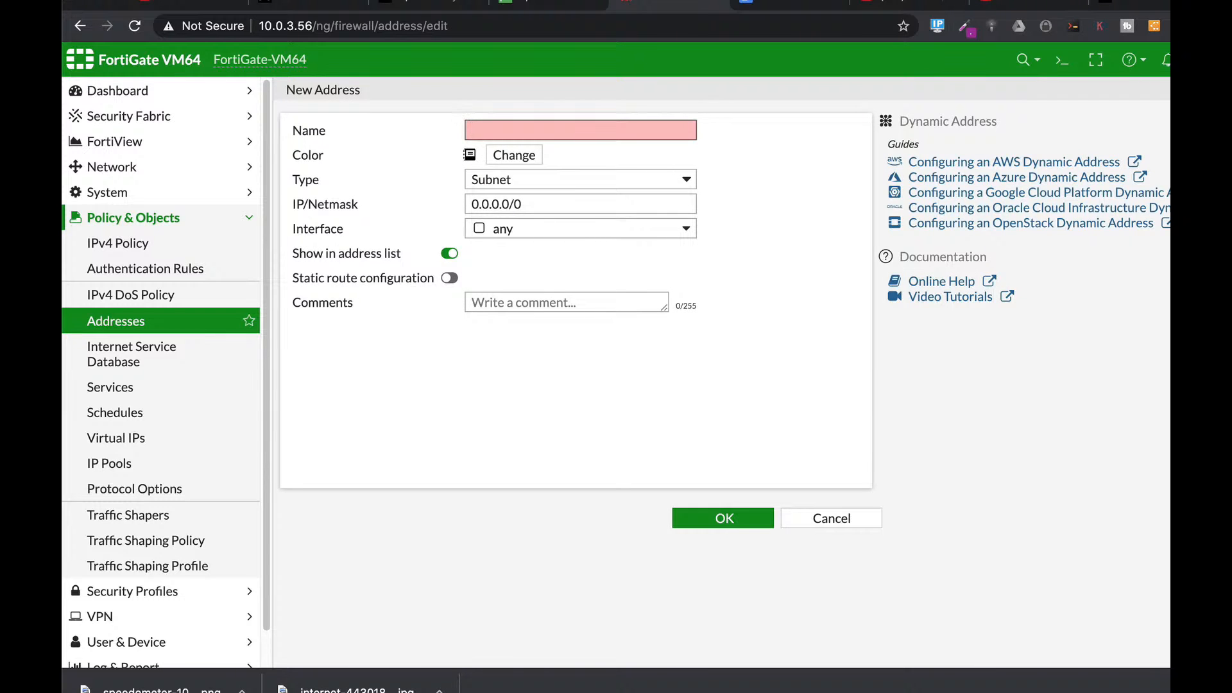
type("Limit")
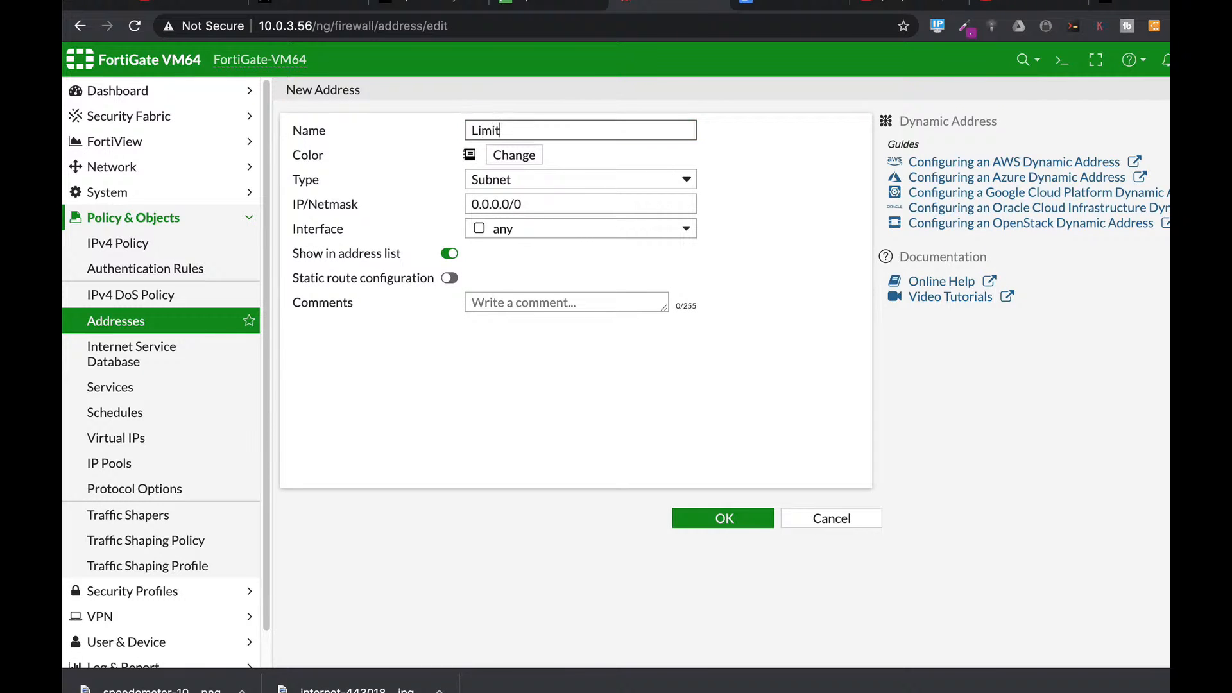
type("ed ICMP")
left_click(521, 181)
left_click(519, 196)
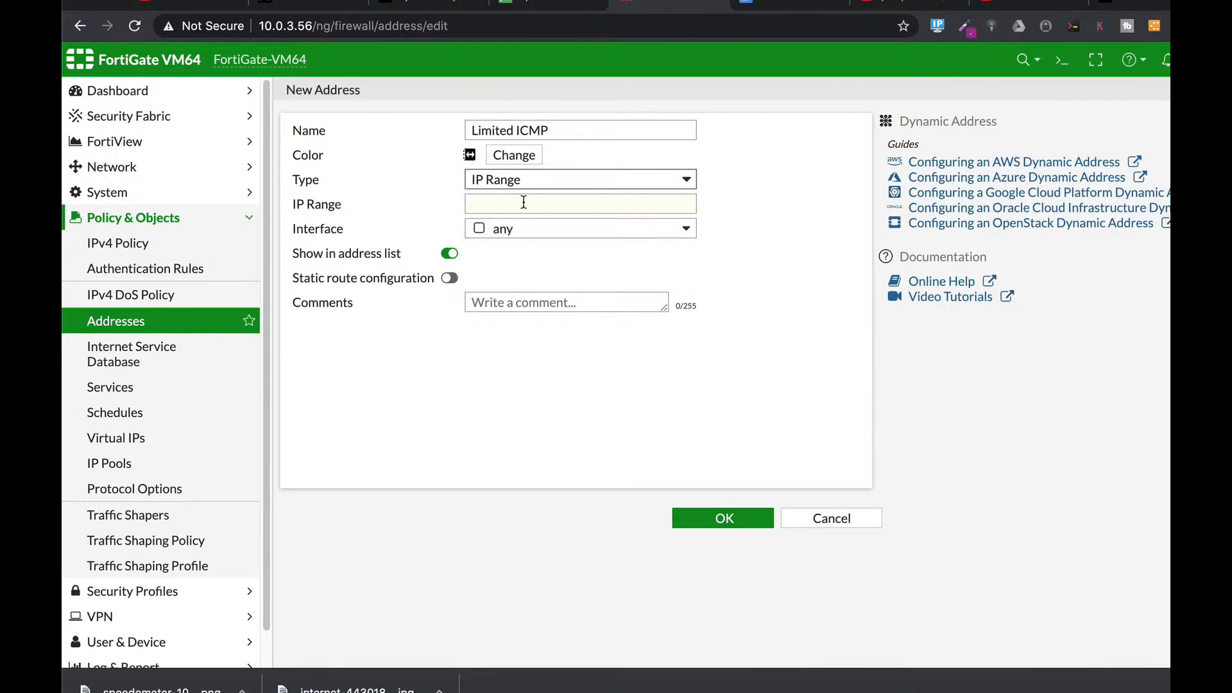
left_click(523, 203)
type("10.0.5.2-")
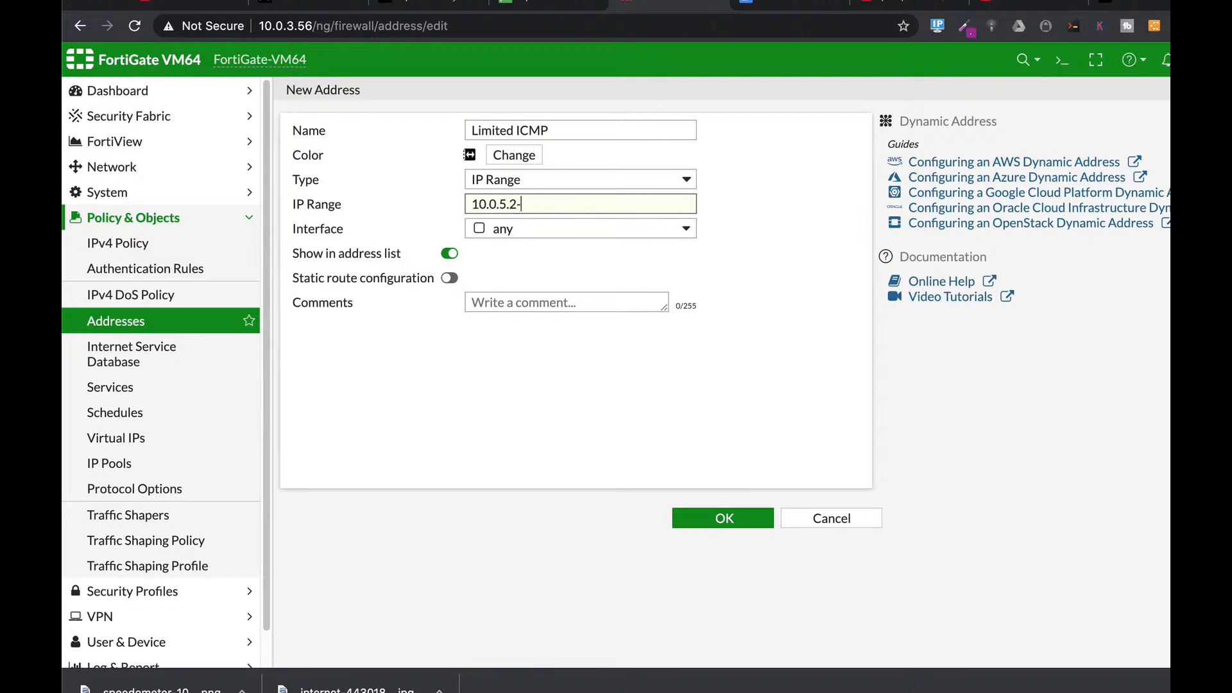
type("10.0.5.3")
left_click_drag(510, 204, 516, 203)
type("33")
left_click(550, 231)
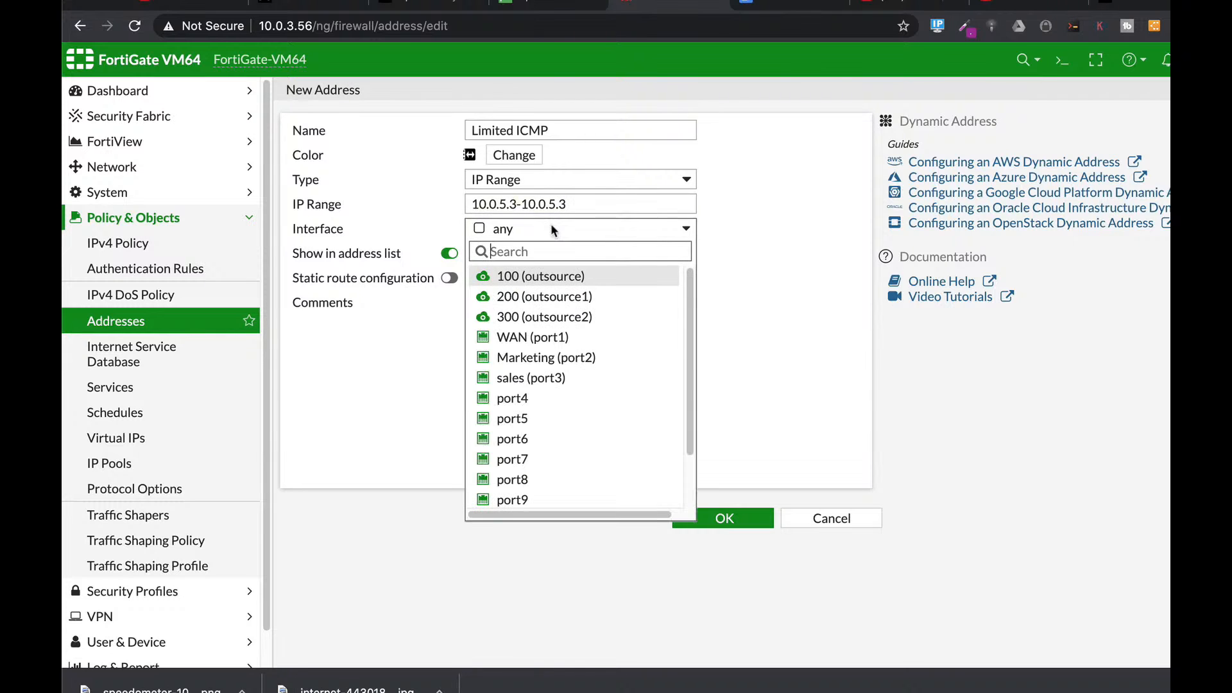
left_click(520, 366)
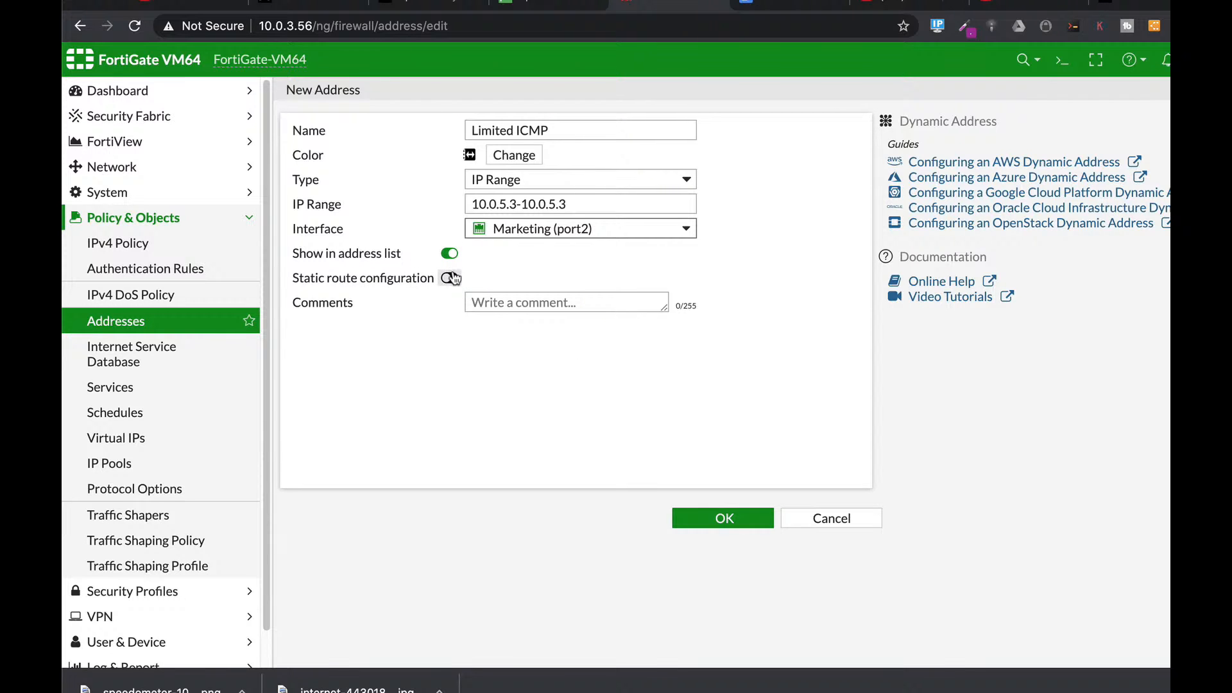
left_click(728, 519)
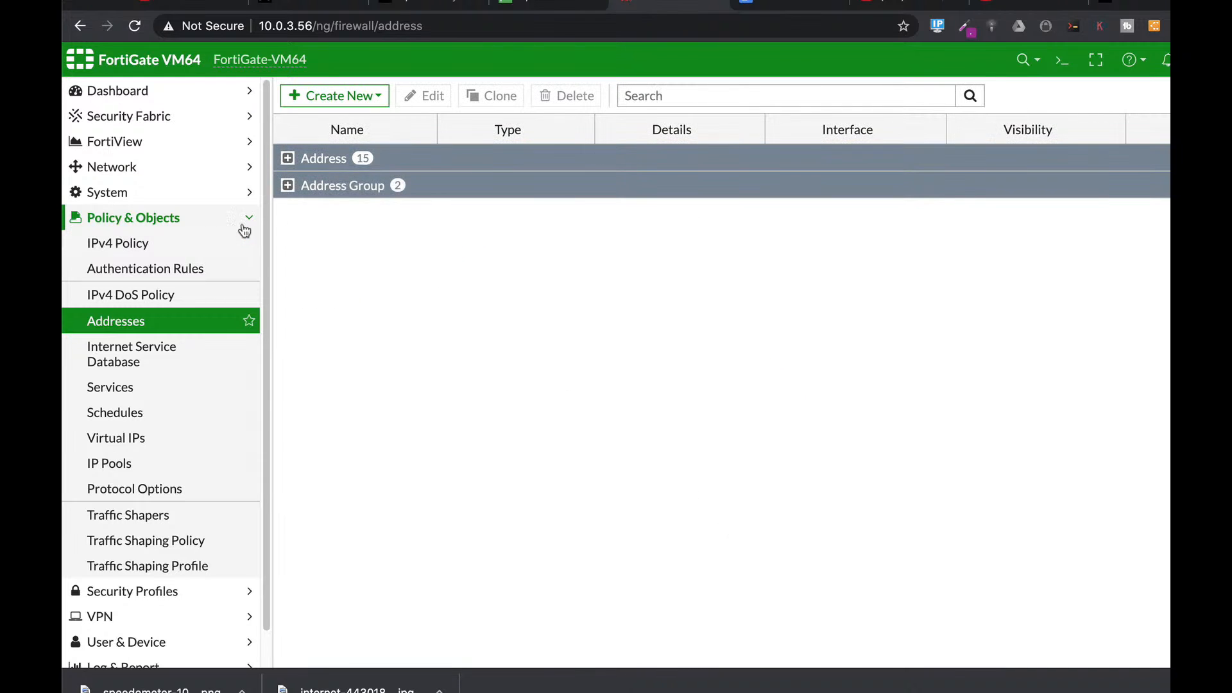
Step: Start a new policy 'no icmp' from Marketing (port2) to WAN (port1), source Limited ICMP, destination all
left_click(110, 244)
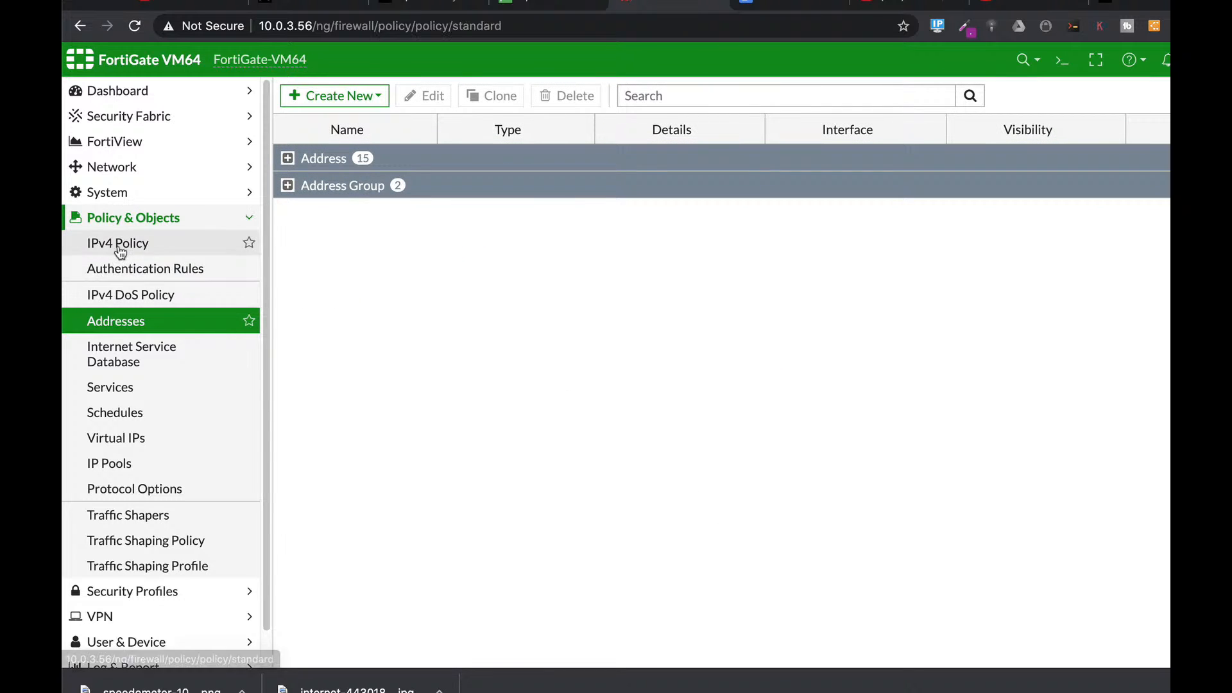
left_click(335, 91)
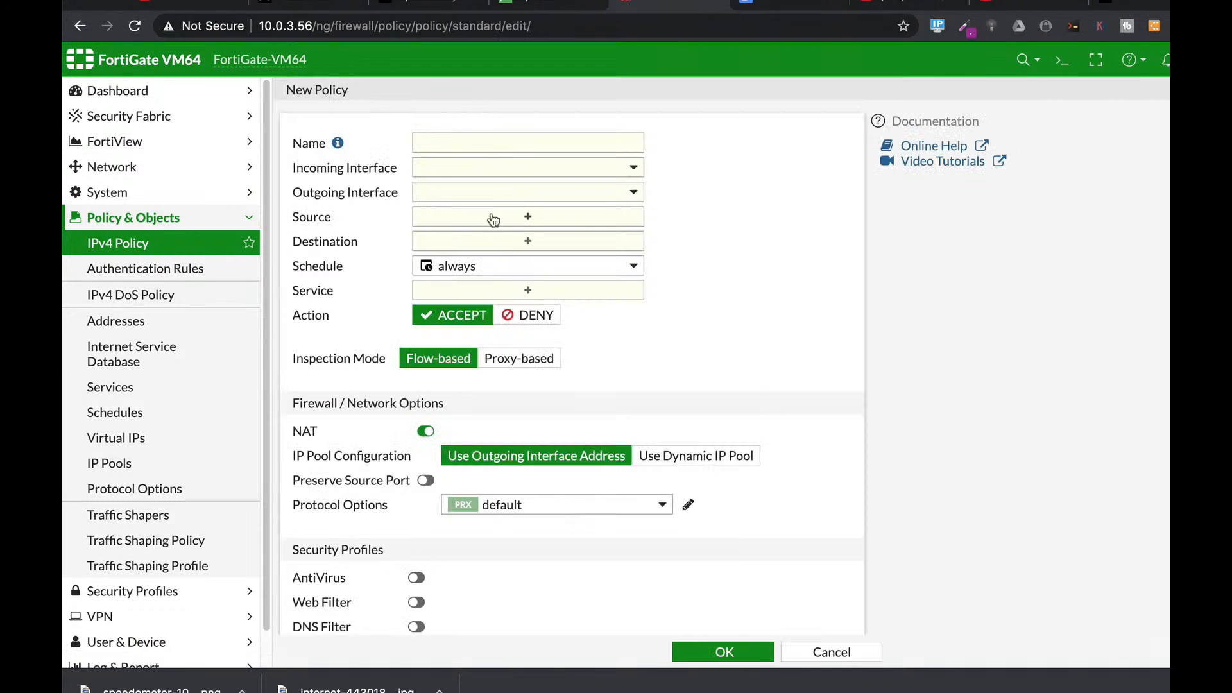
left_click(440, 147)
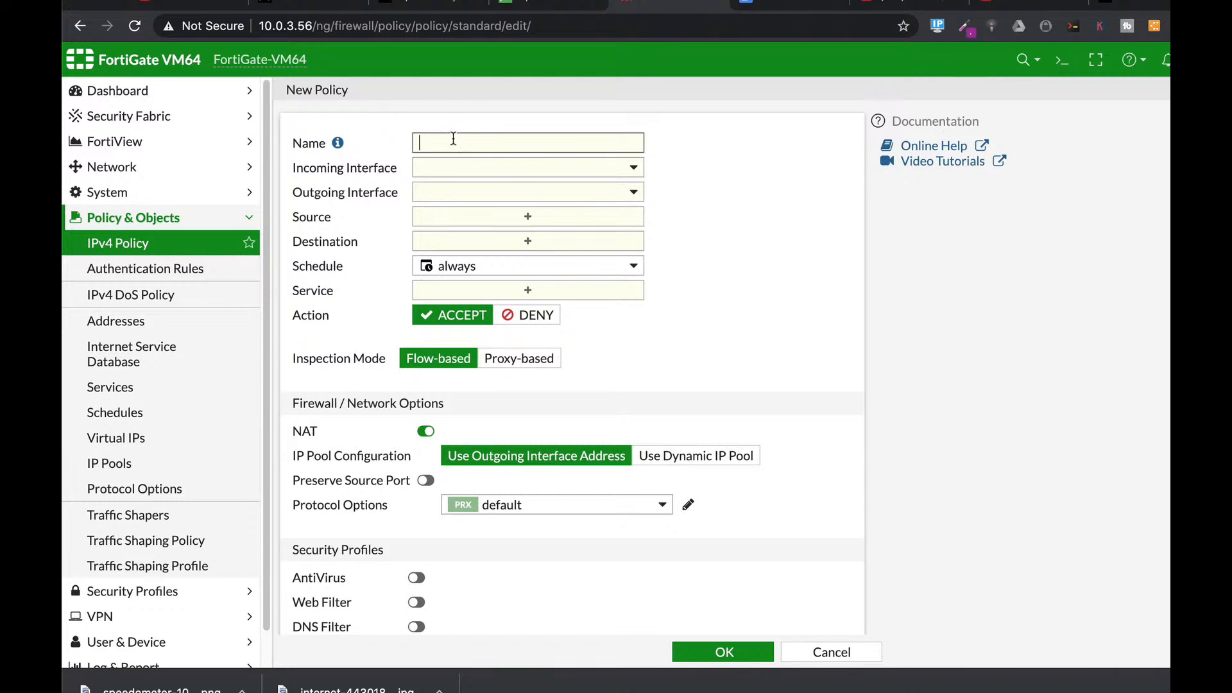
type("no icmp")
left_click(453, 165)
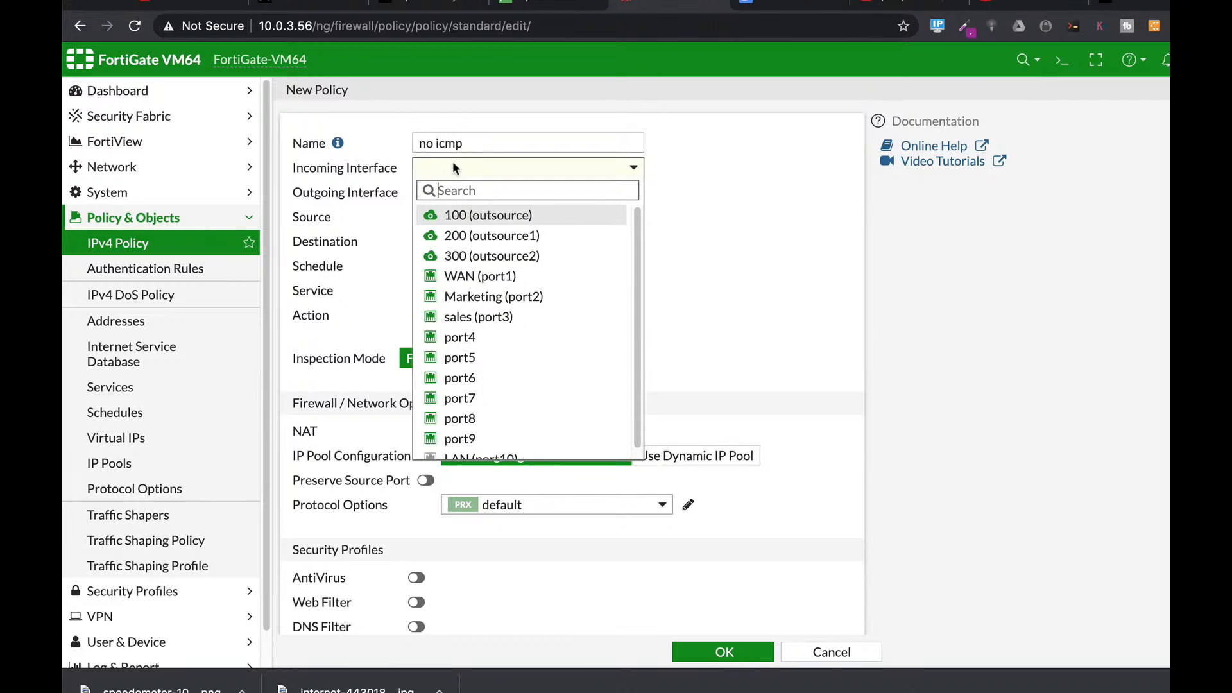
left_click(475, 296)
left_click(456, 196)
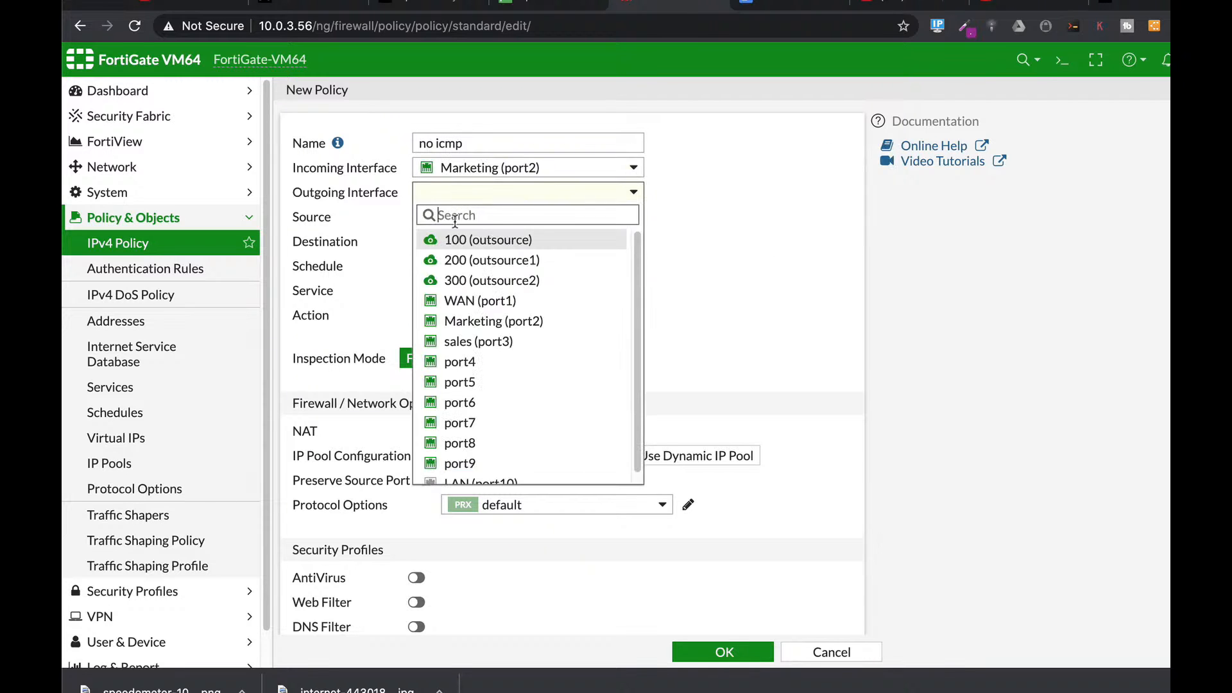
left_click(455, 301)
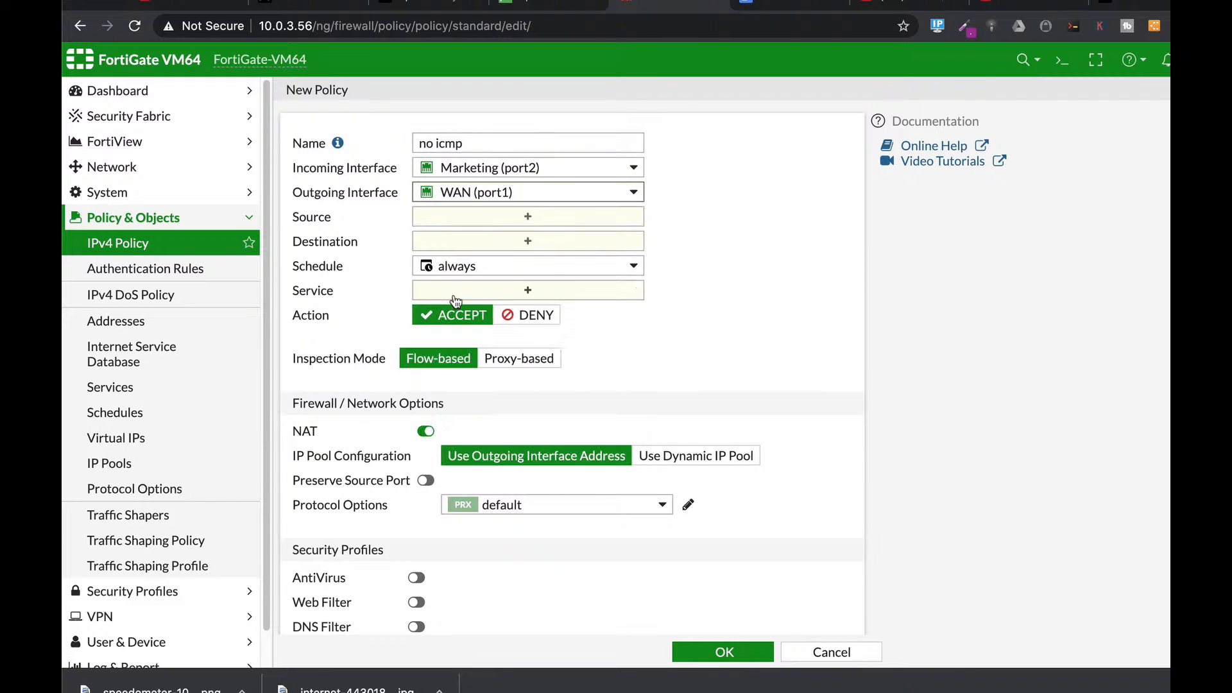
left_click(474, 219)
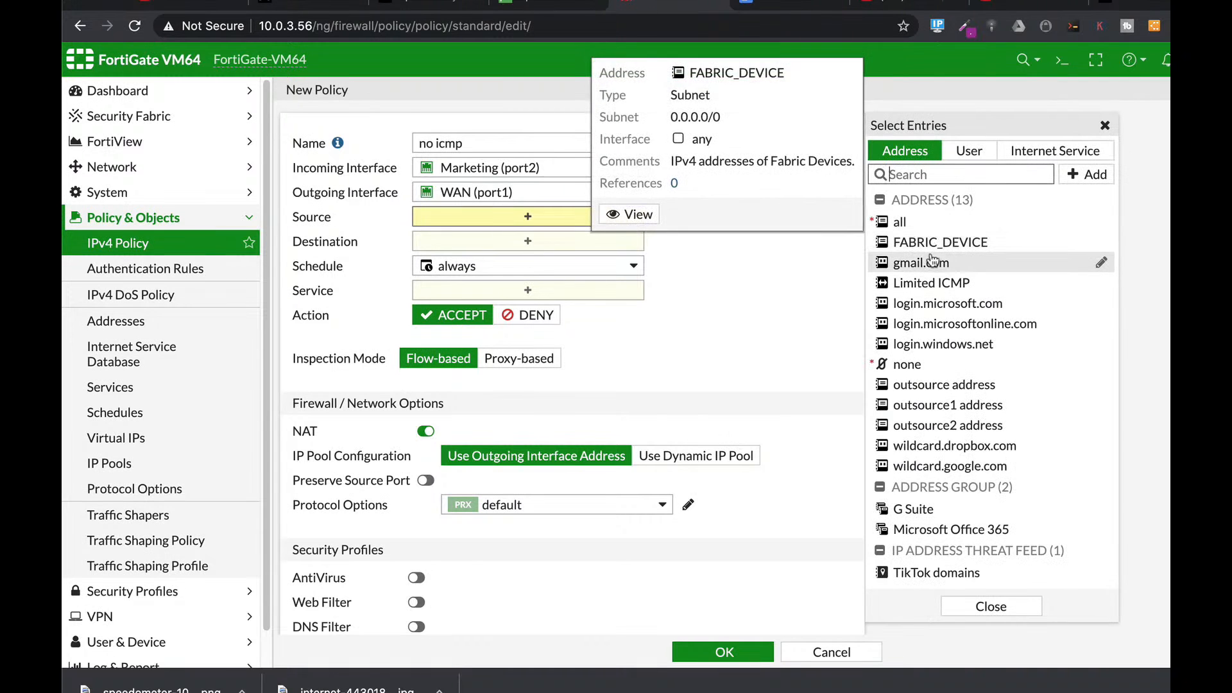
left_click(933, 283)
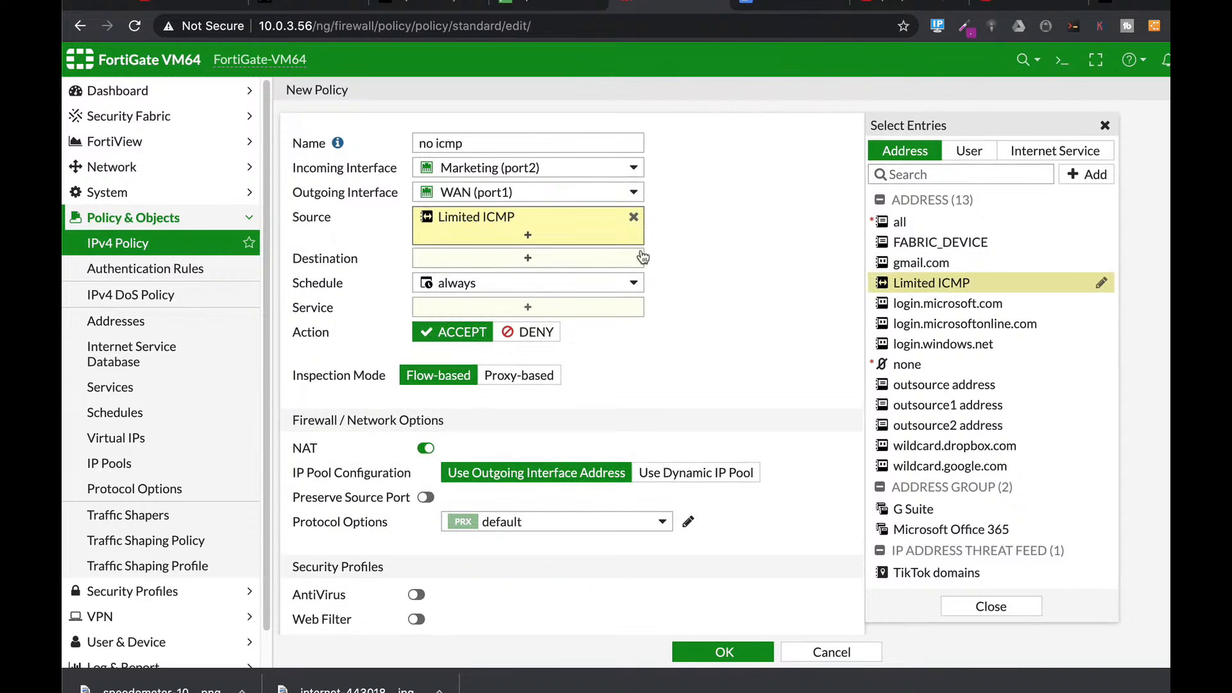
left_click(532, 259)
left_click(898, 221)
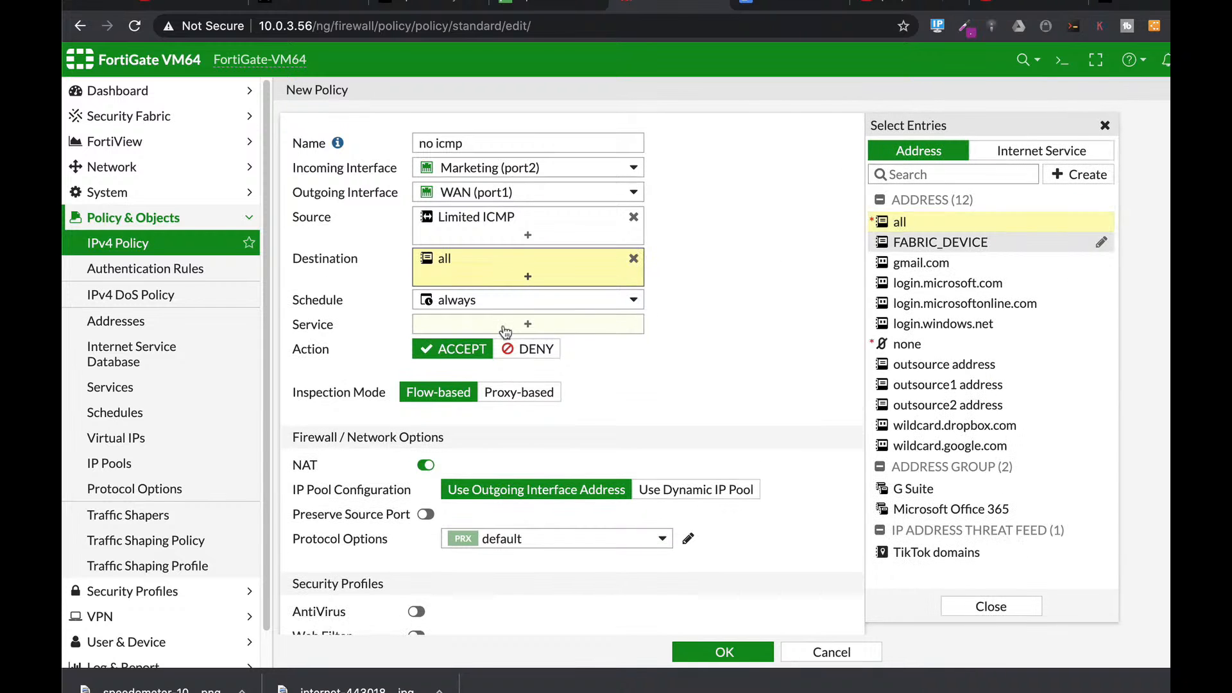
Step: Add ALL_ICMP, ALL_ICMP6 and PING services, set the action to DENY, and save
left_click(506, 327)
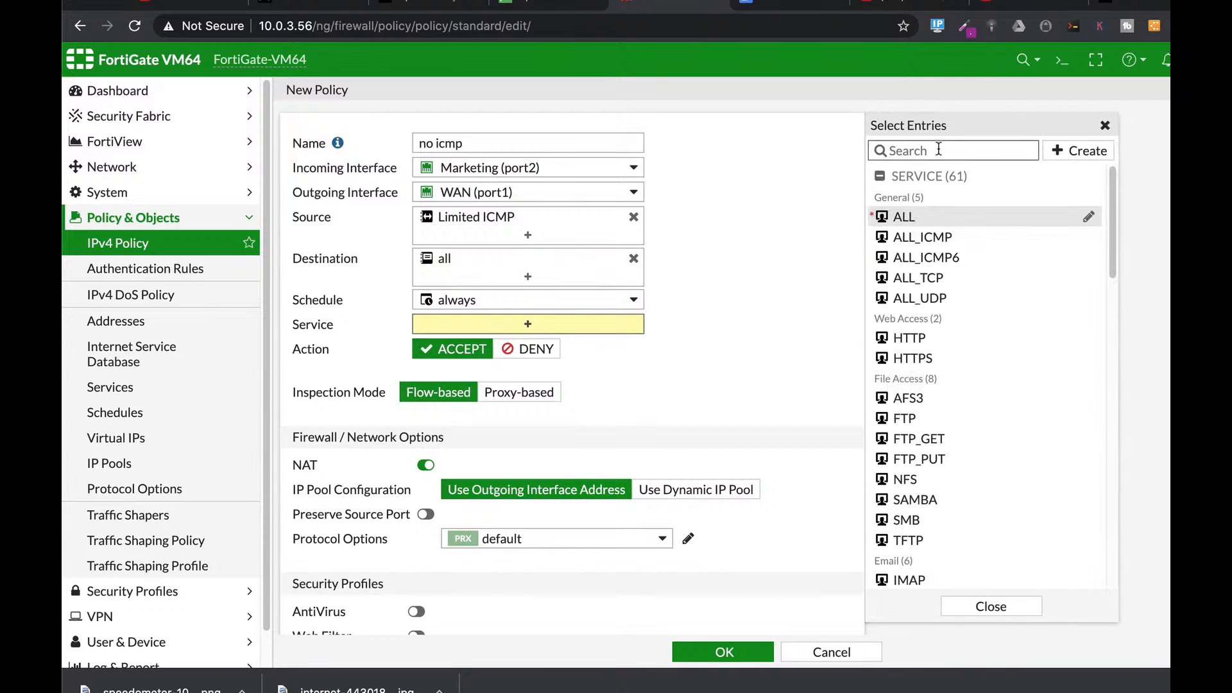
type("icmp")
left_click(922, 217)
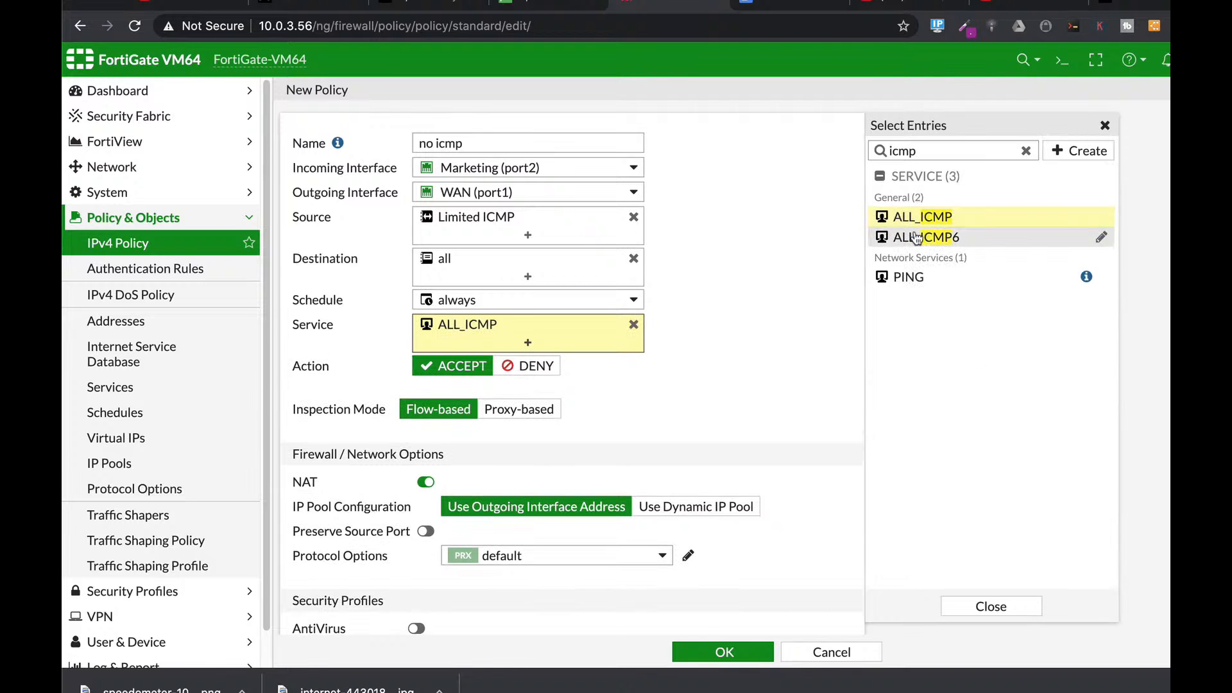
left_click(924, 237)
left_click(903, 274)
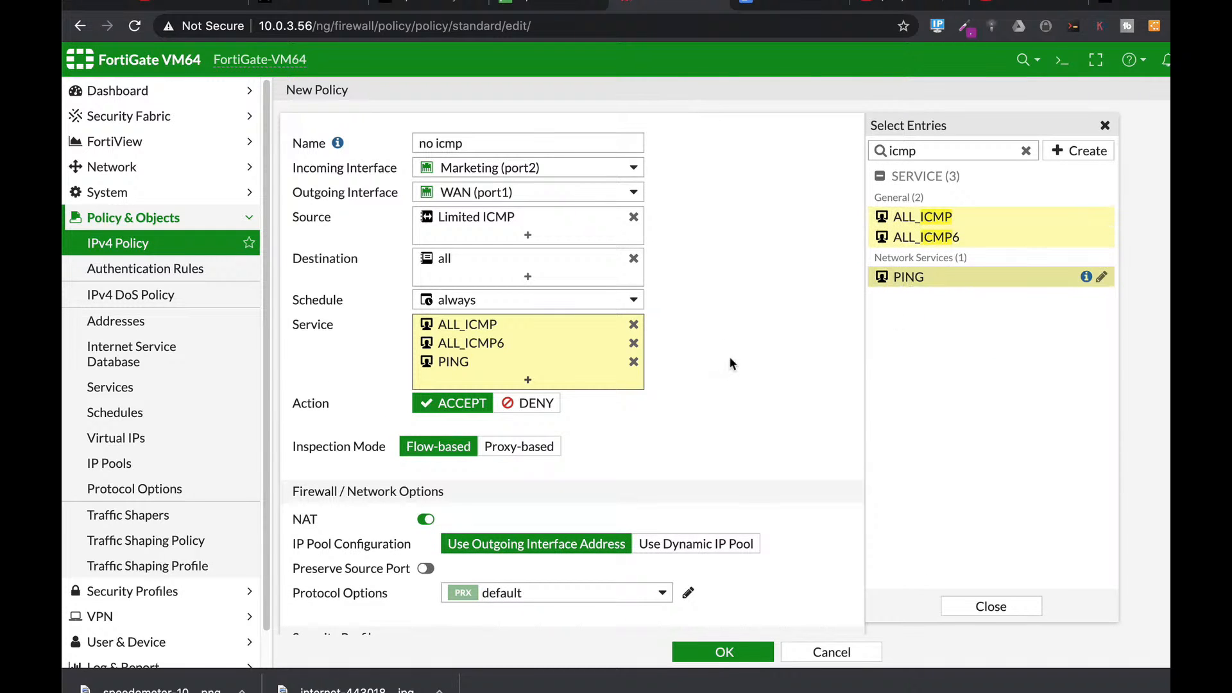
left_click(533, 406)
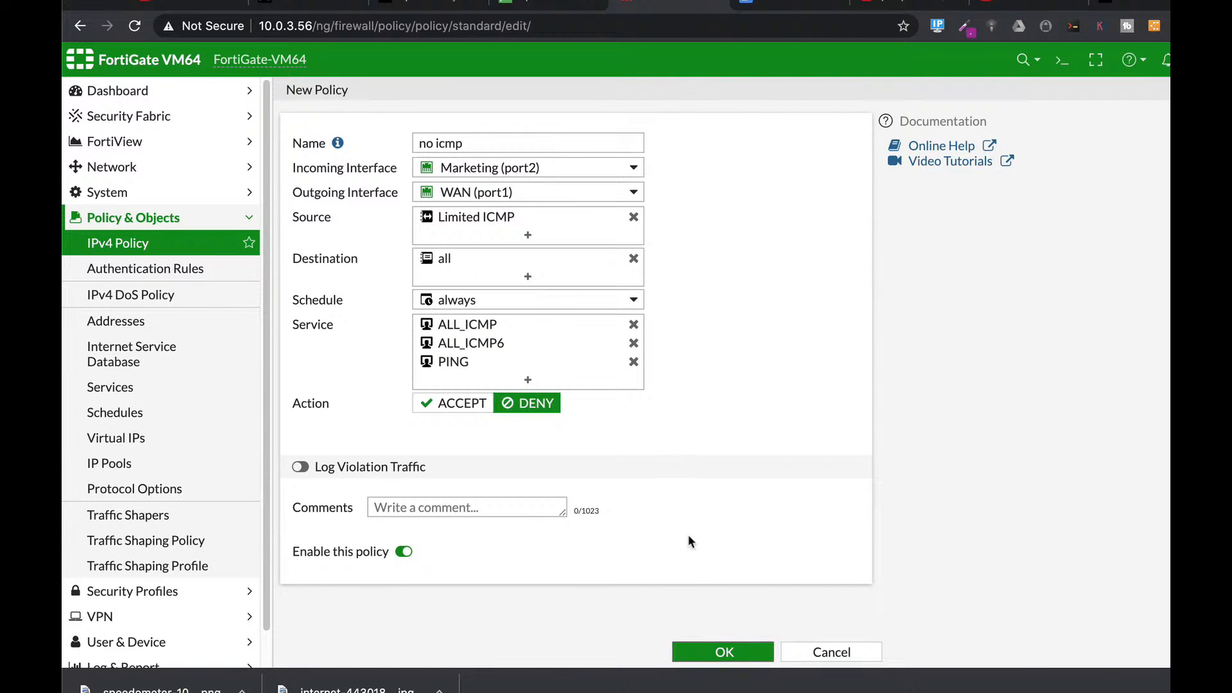
left_click(704, 651)
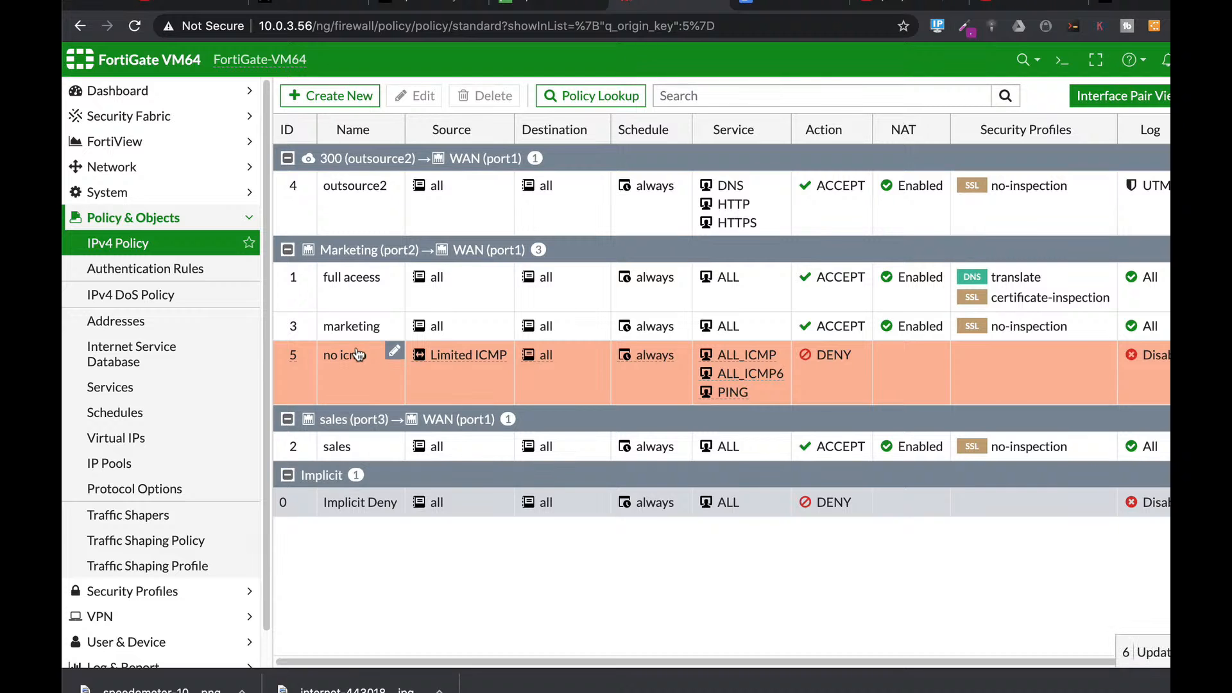
Step: Drag the no icmp policy above the other Marketing (port2) policies
left_click_drag(338, 357, 293, 301)
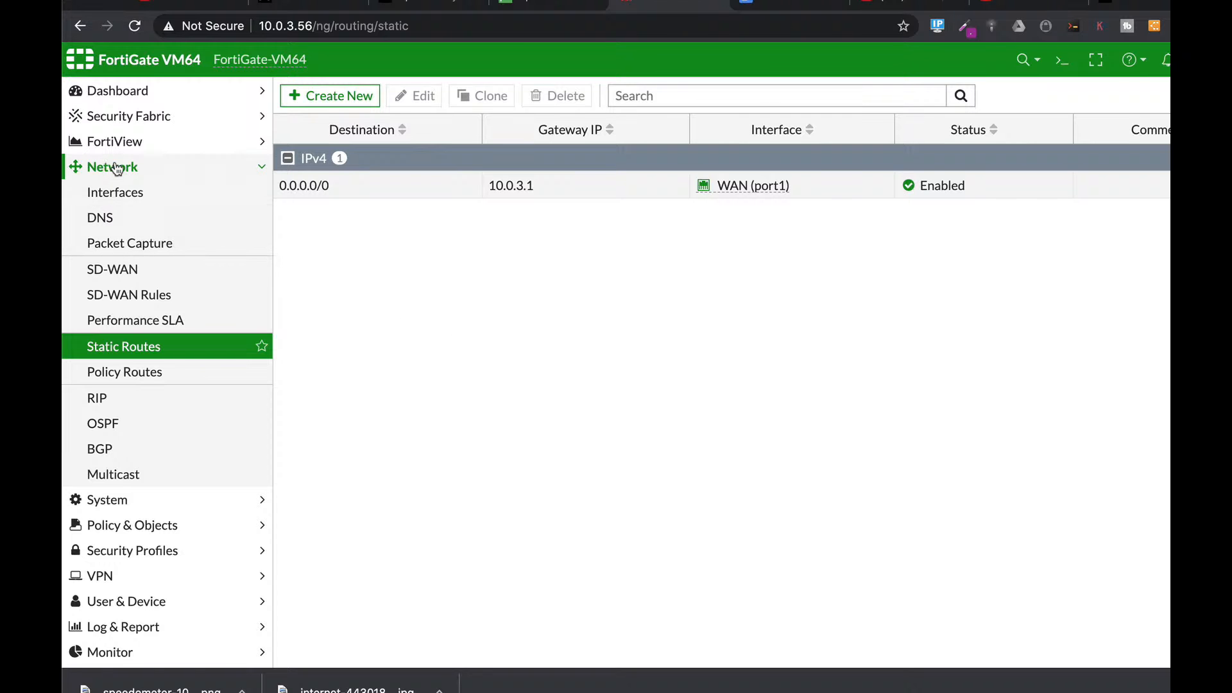
Step: Cancel a new static route, then open the default 0.0.0.0/0 route for editing and check its destination
left_click(354, 95)
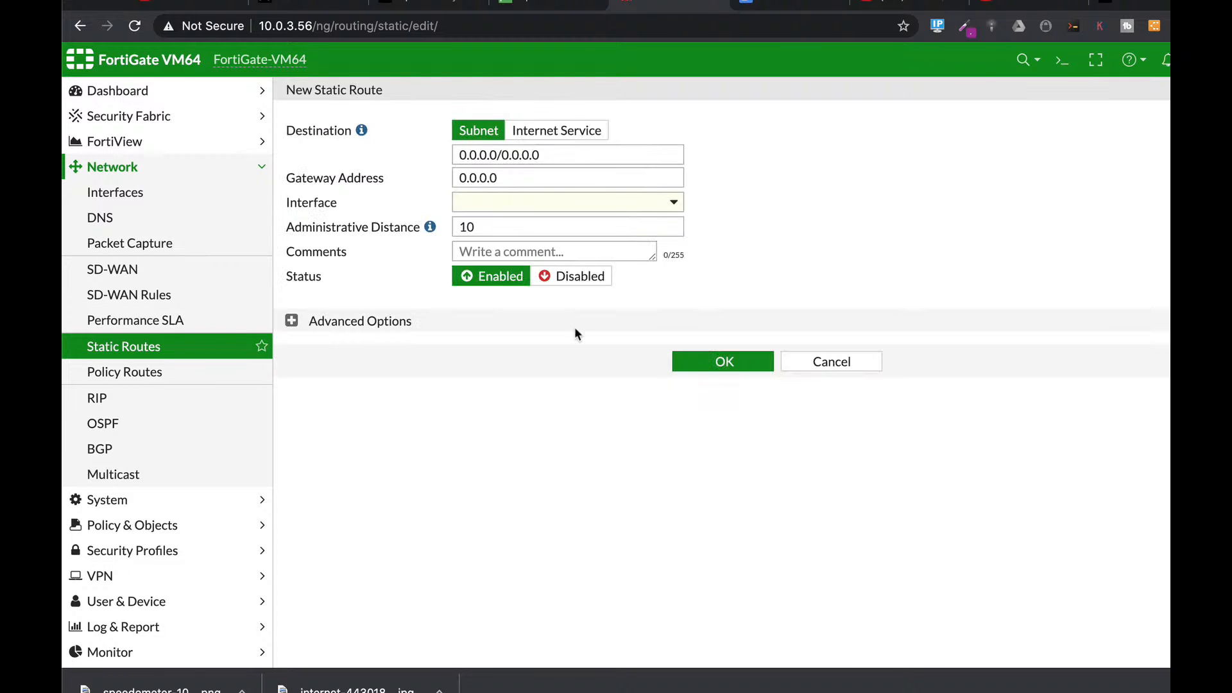
left_click(804, 361)
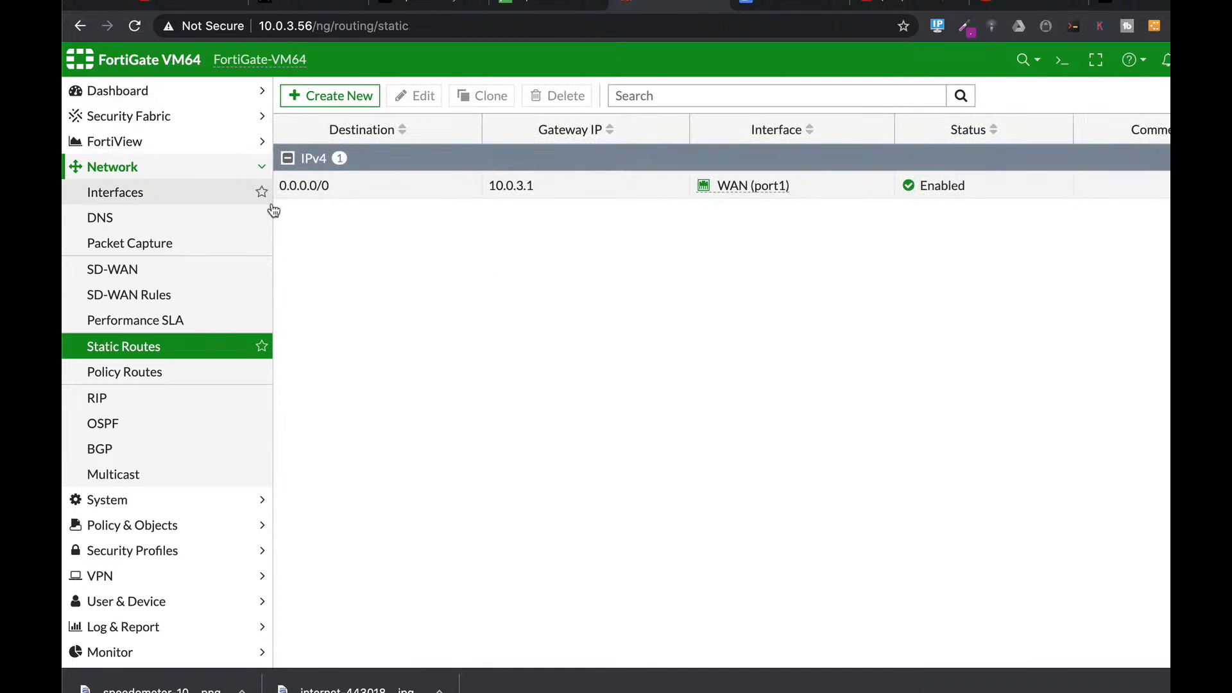
left_click(325, 186)
left_click(418, 99)
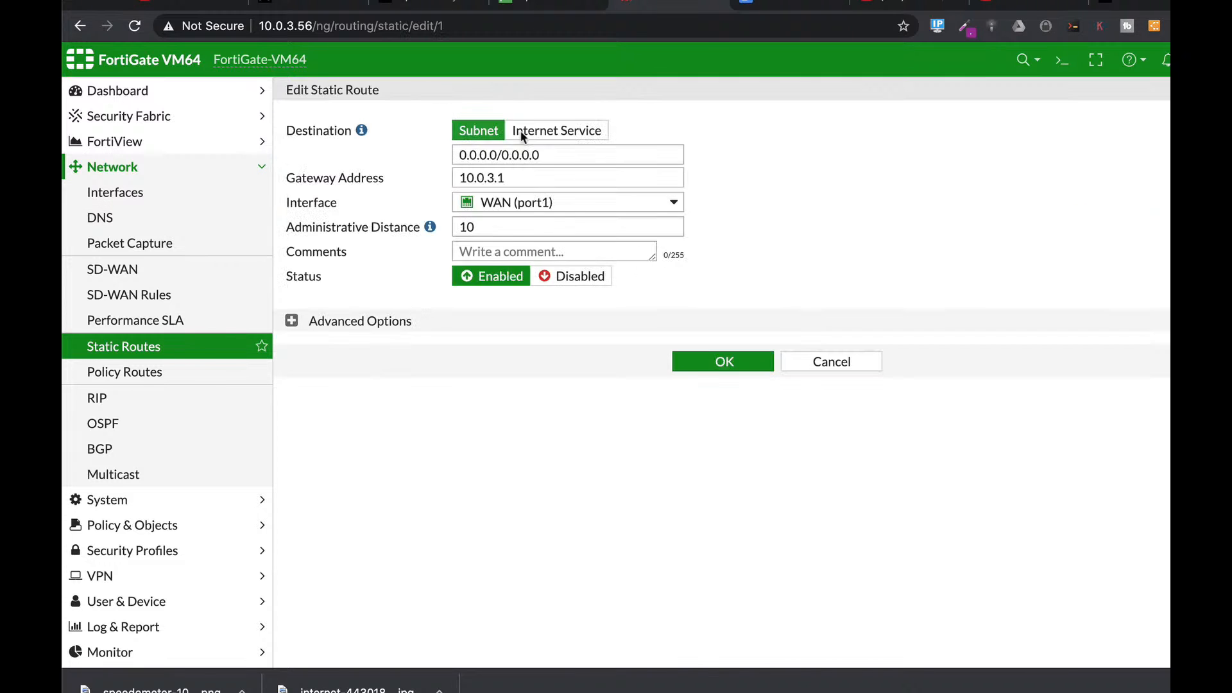
left_click(557, 155)
left_click_drag(557, 155, 430, 155)
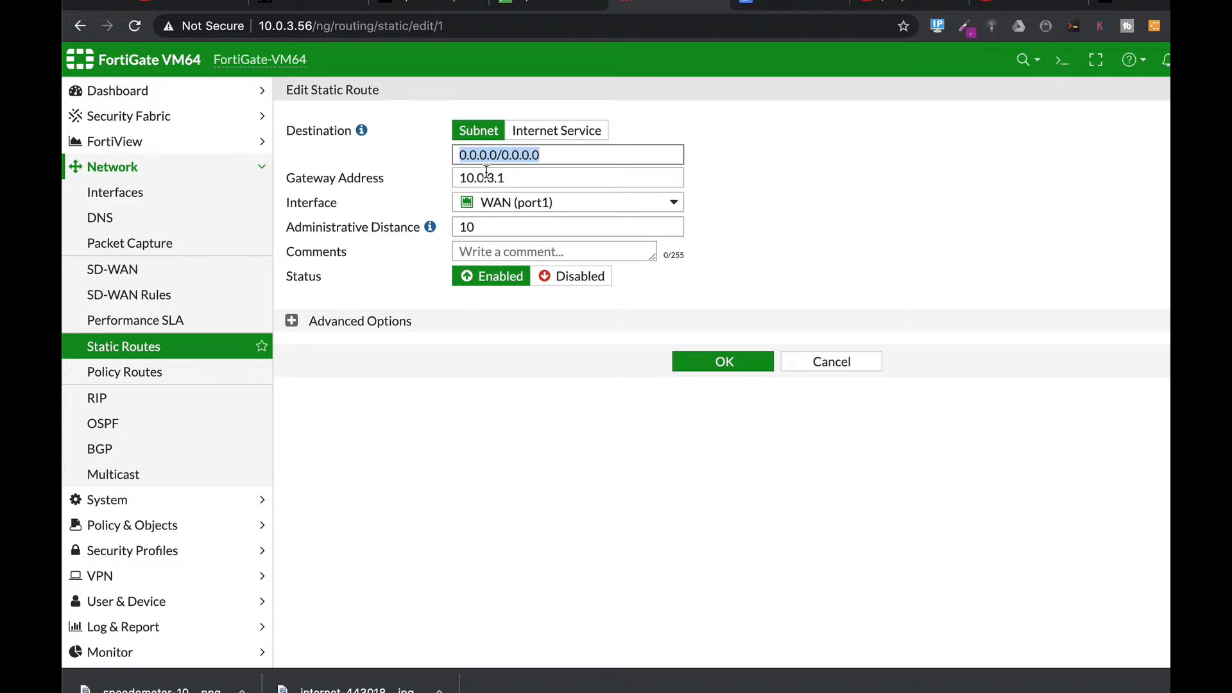
Step: Review its WAN (port1) interface, administrative distance 10 and advanced priority 0
left_click(504, 203)
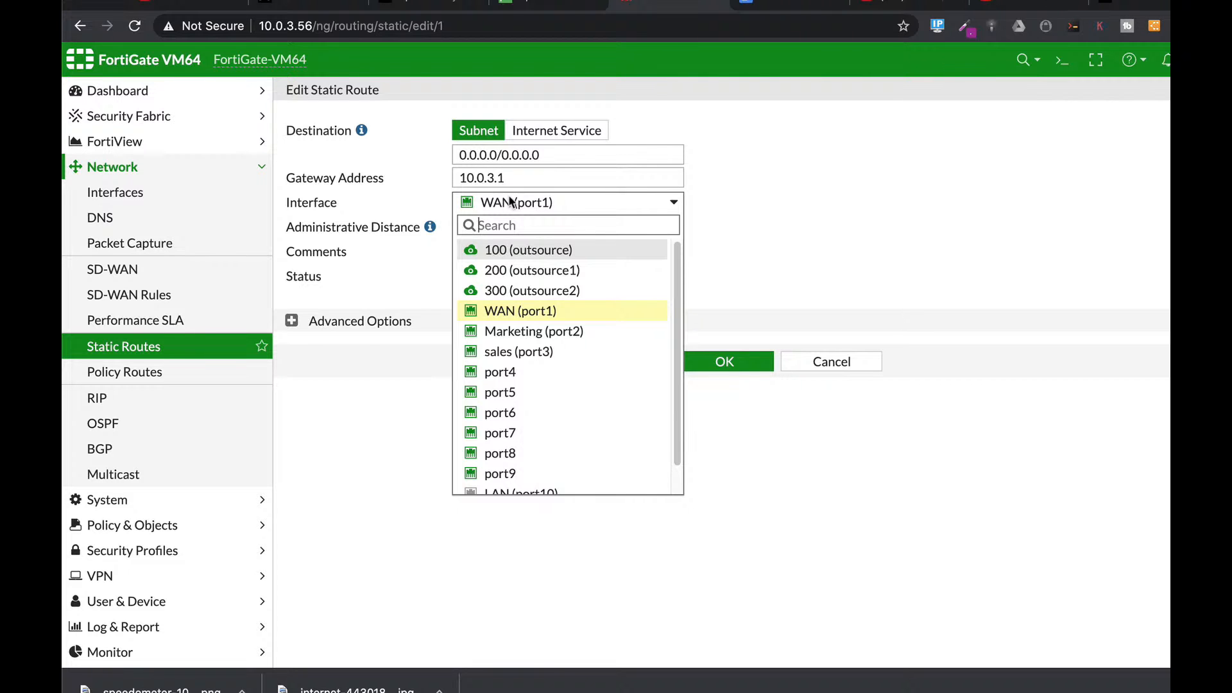
left_click(584, 307)
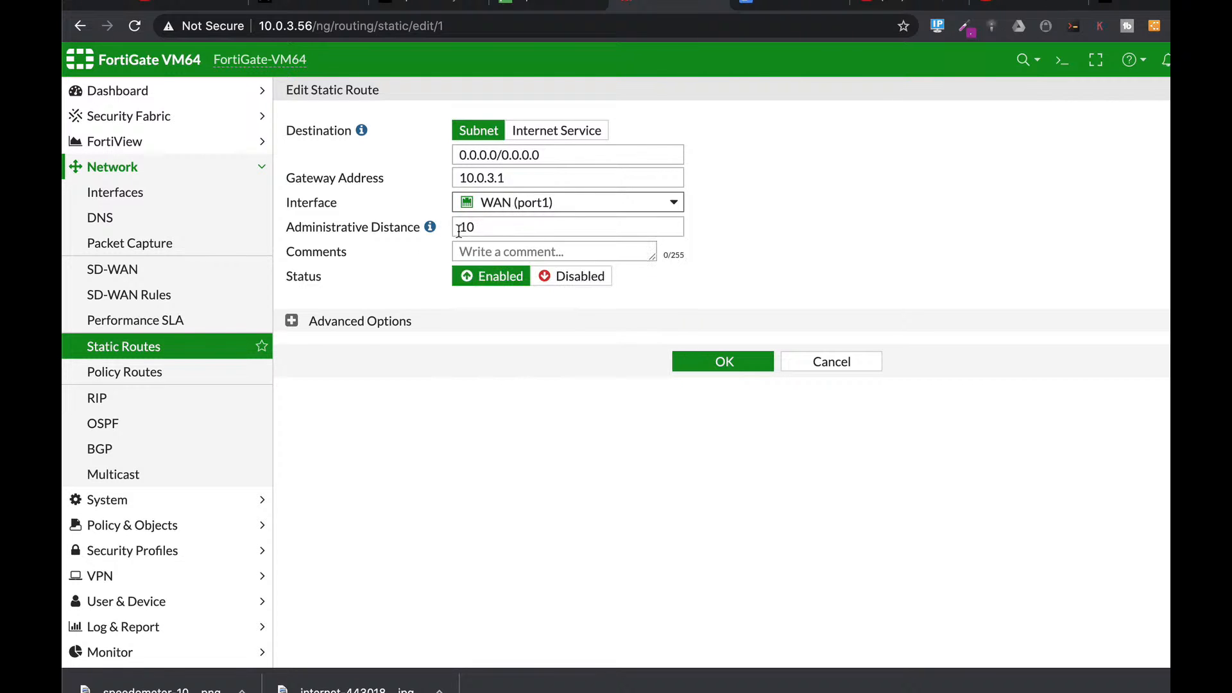
double_click(486, 230)
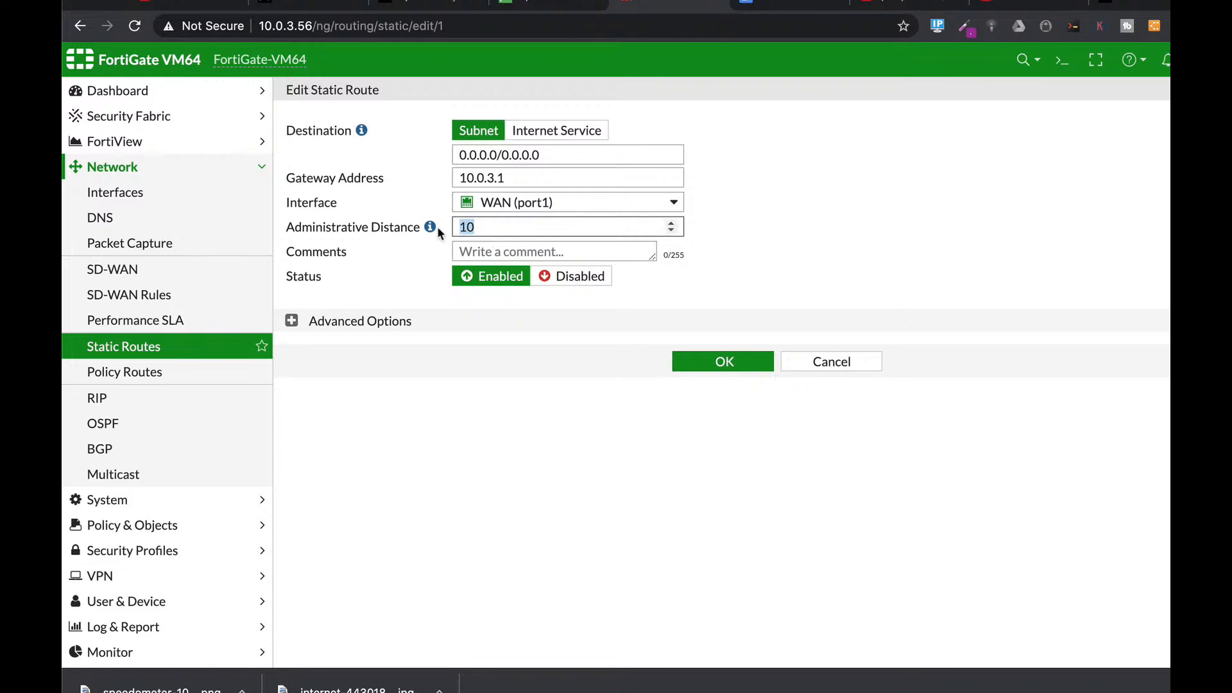
left_click(292, 321)
left_click(388, 348)
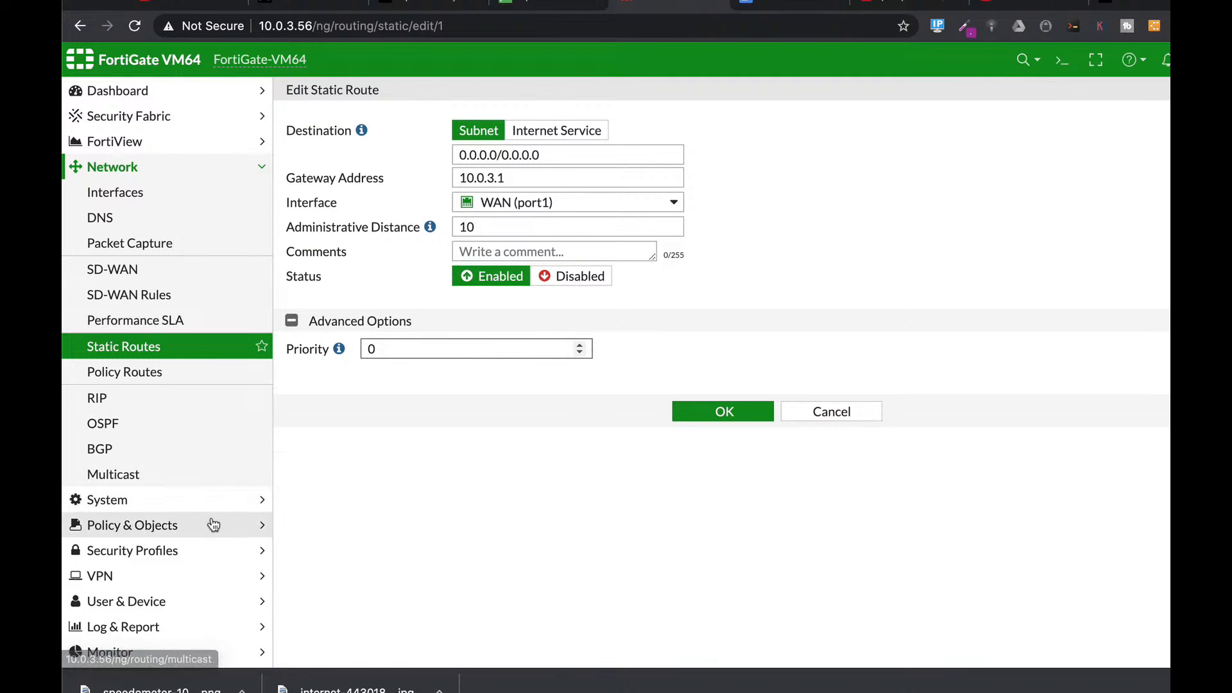
Step: Navigate the sidebar through Security Profiles and Policy & Objects to the IPv4 Policy list
left_click(173, 526)
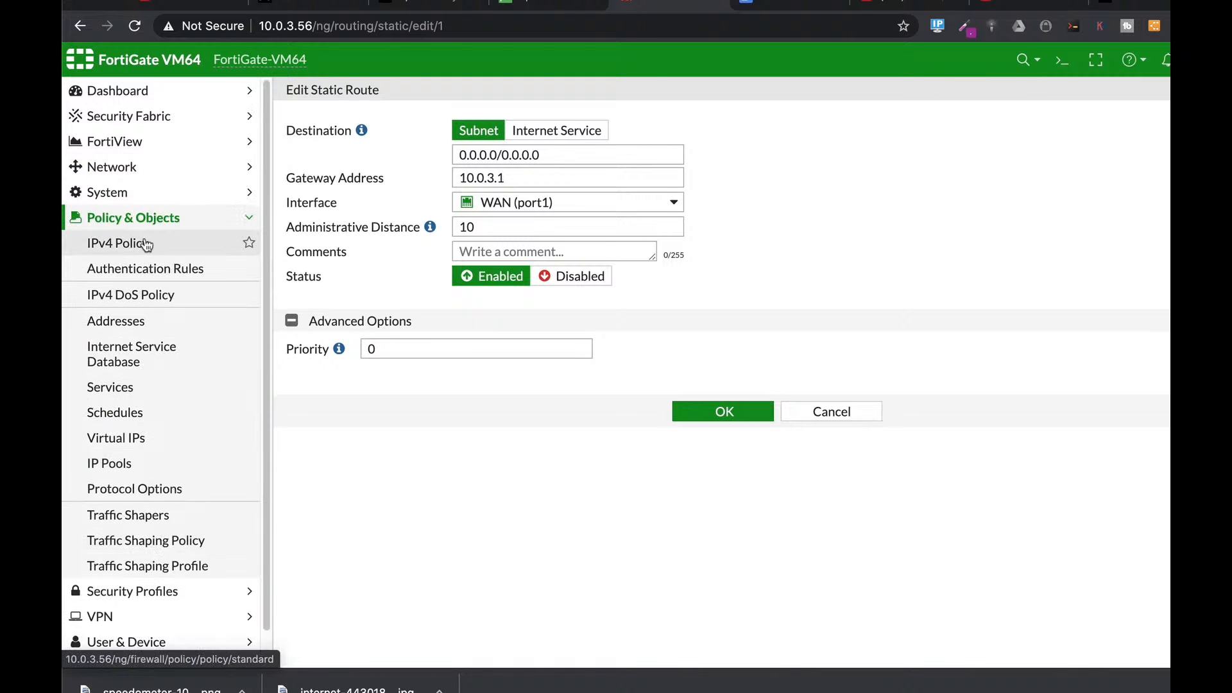
left_click(138, 590)
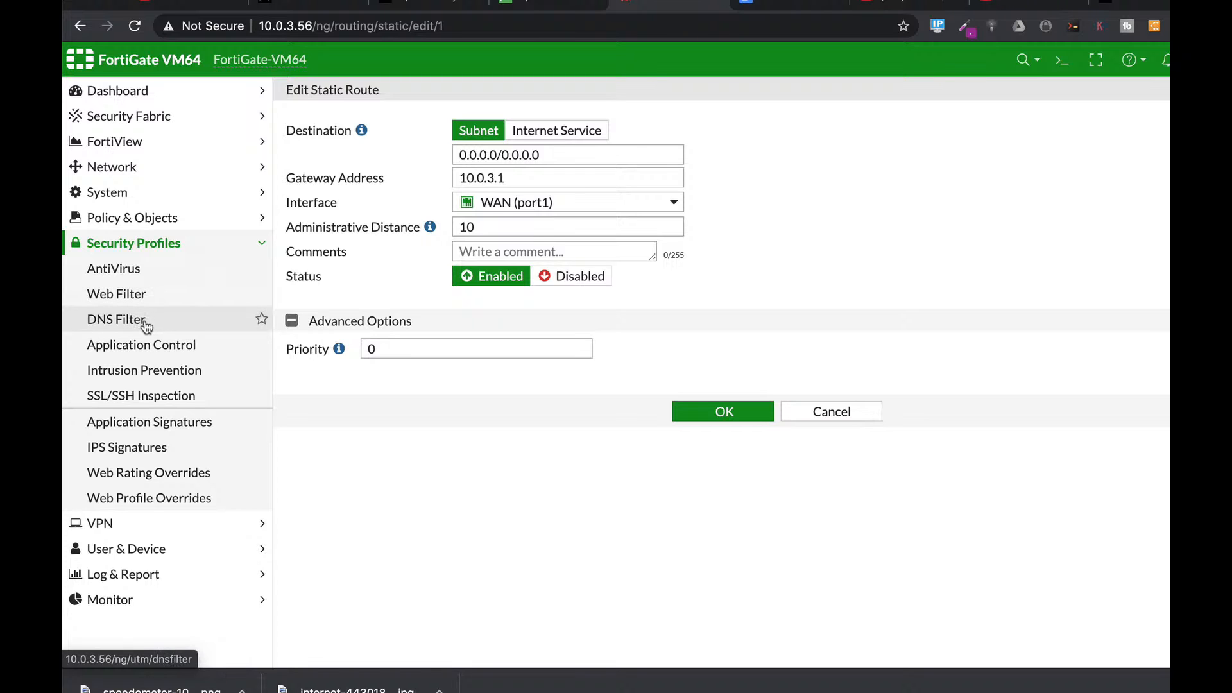
left_click(154, 221)
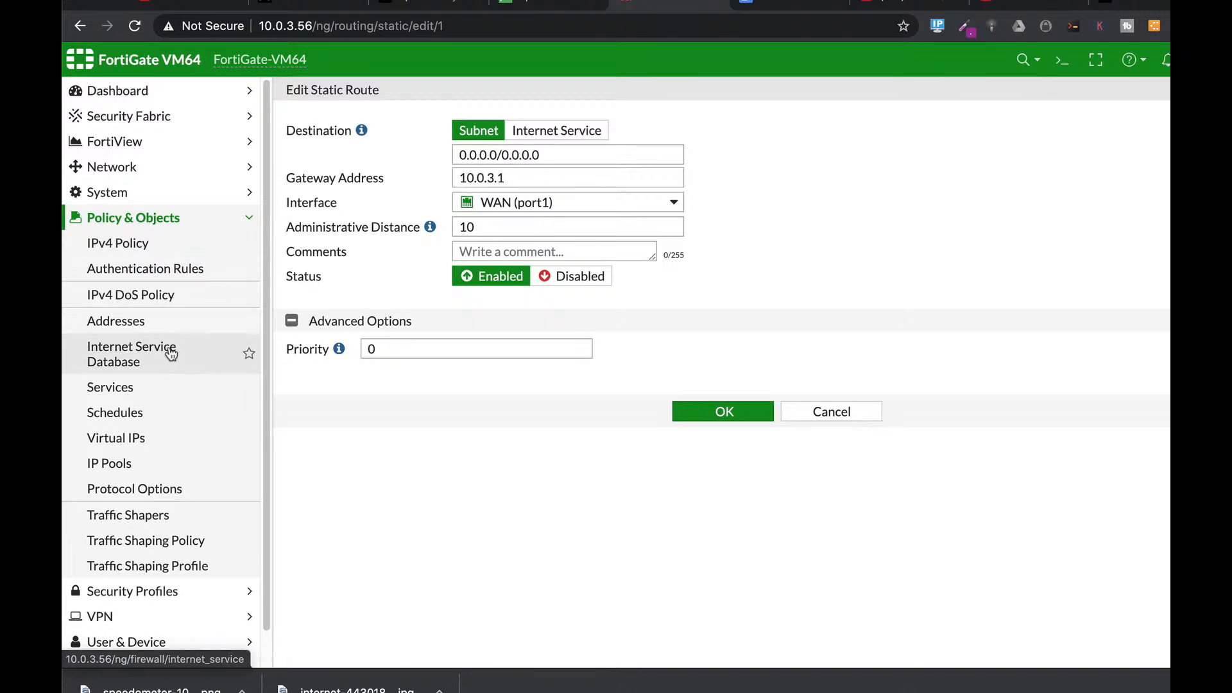
left_click(124, 255)
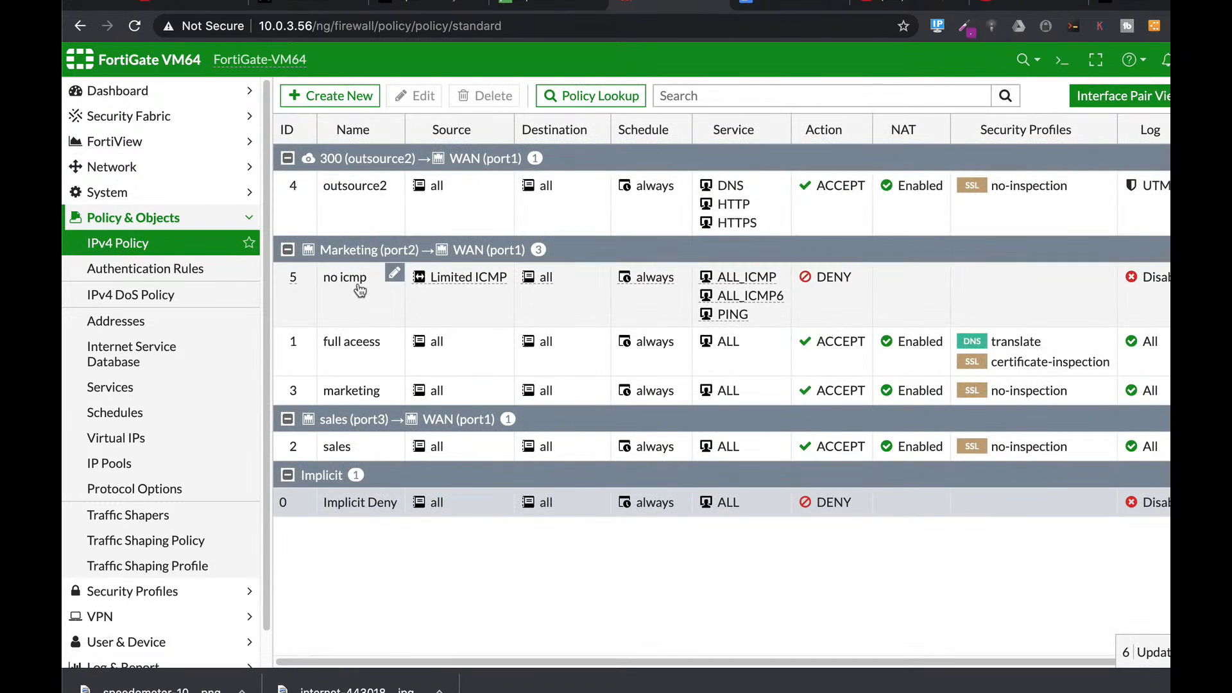
Step: Edit the full aceess policy and switch on AntiVirus with the default profile
left_click(342, 356)
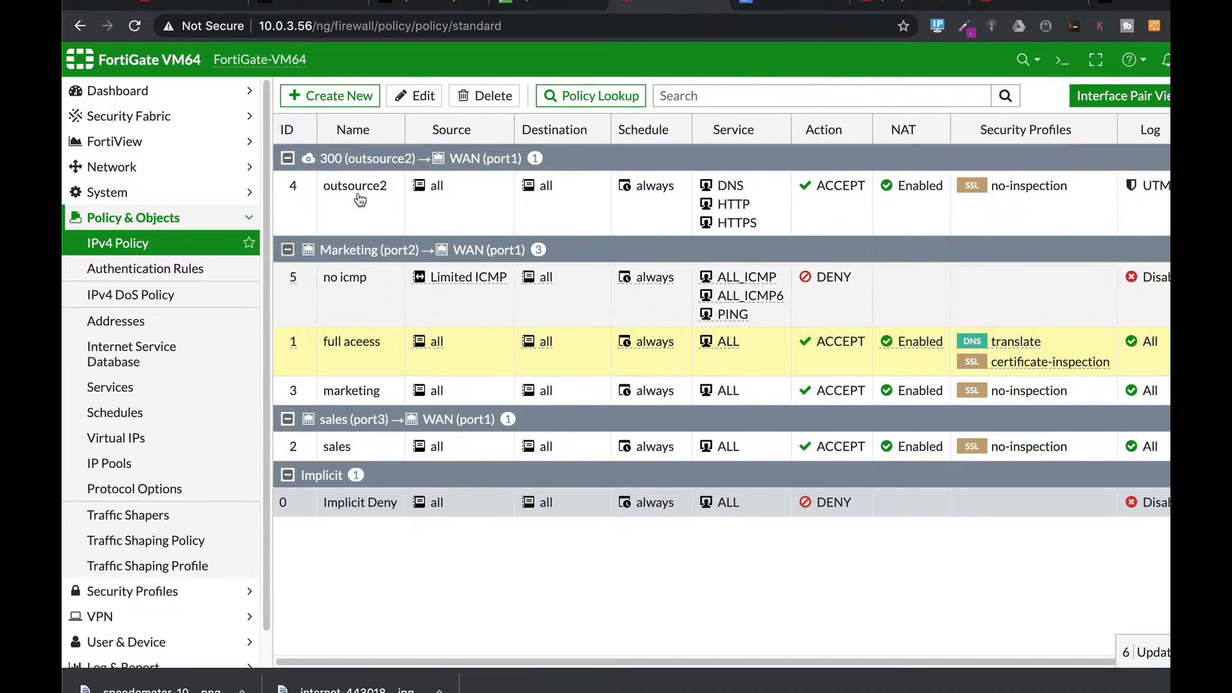
left_click(411, 99)
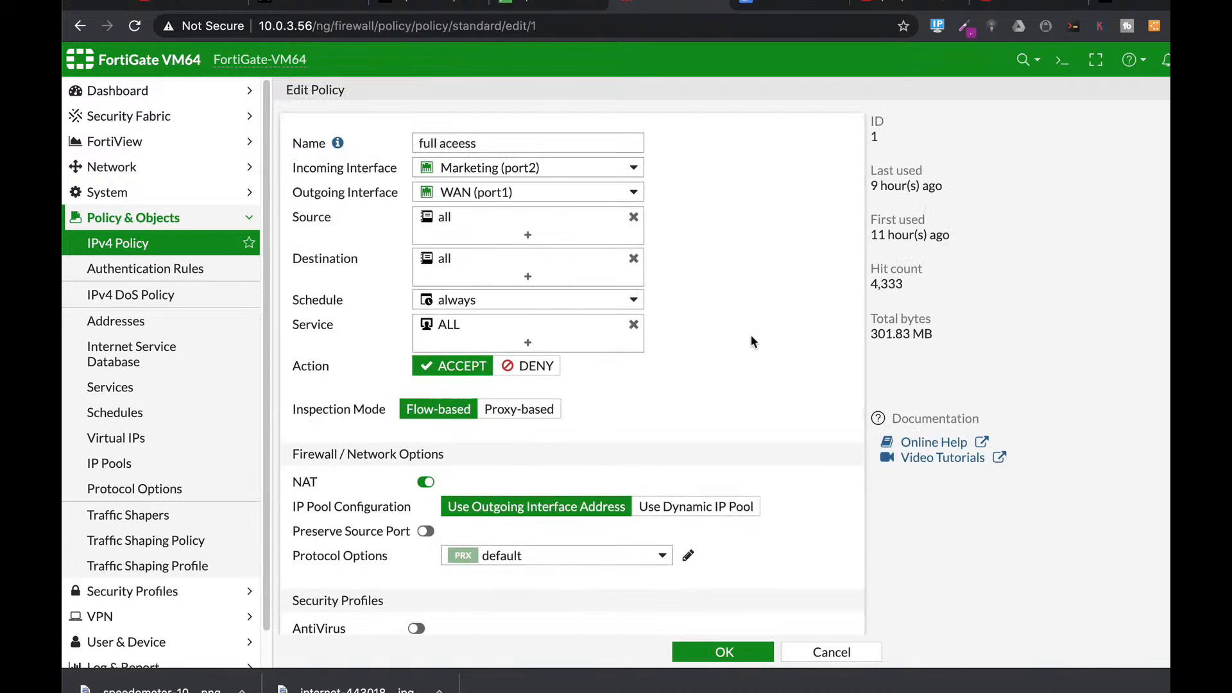
scroll(752, 342, "down", 3)
scroll(753, 341, "down", 2)
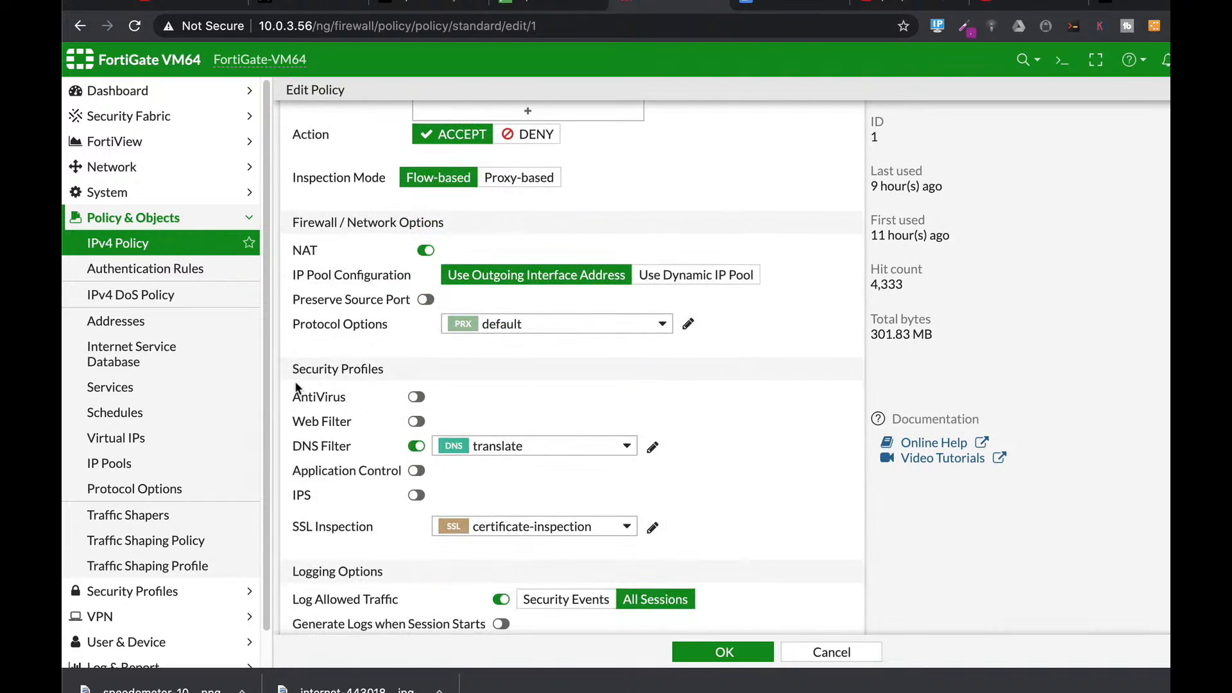
left_click(416, 397)
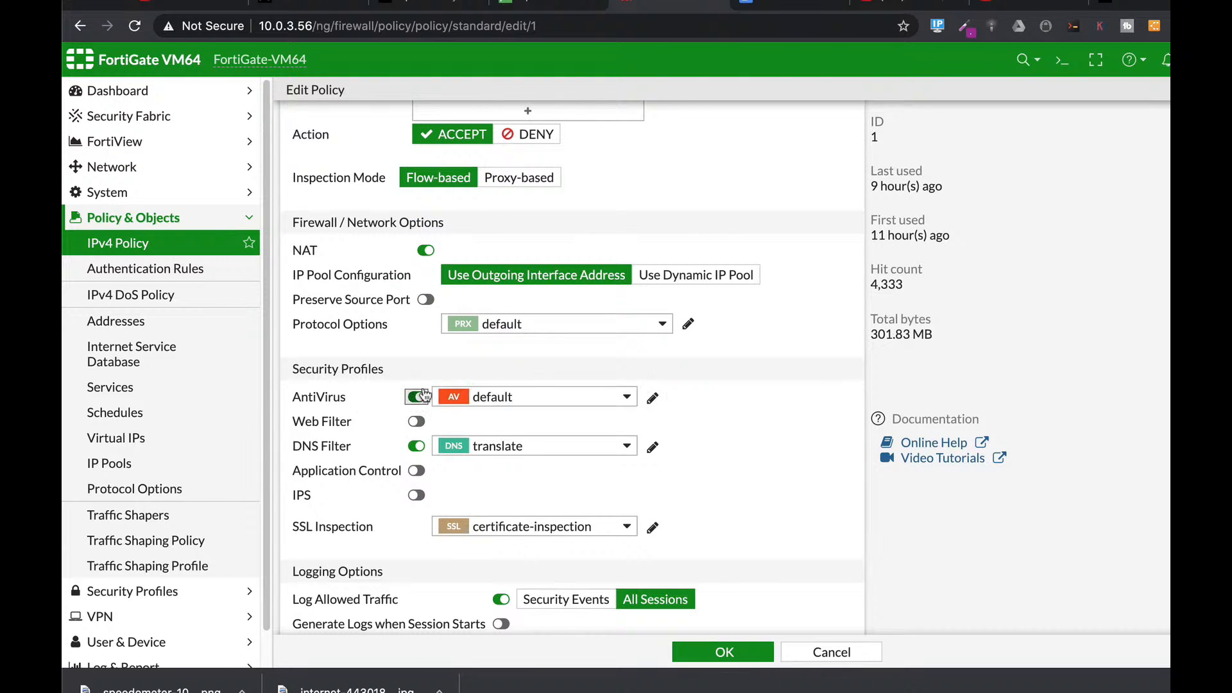
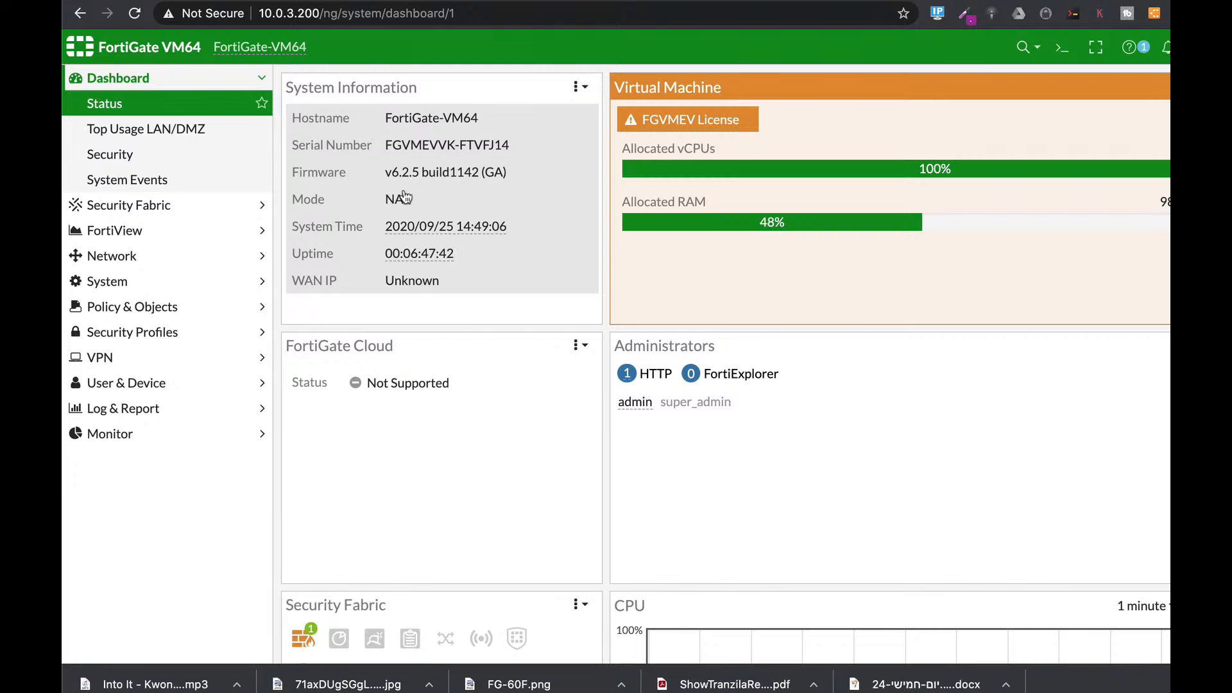
Step: Open the CLI Console panel beside the Status dashboard
mouse_move(451, 231)
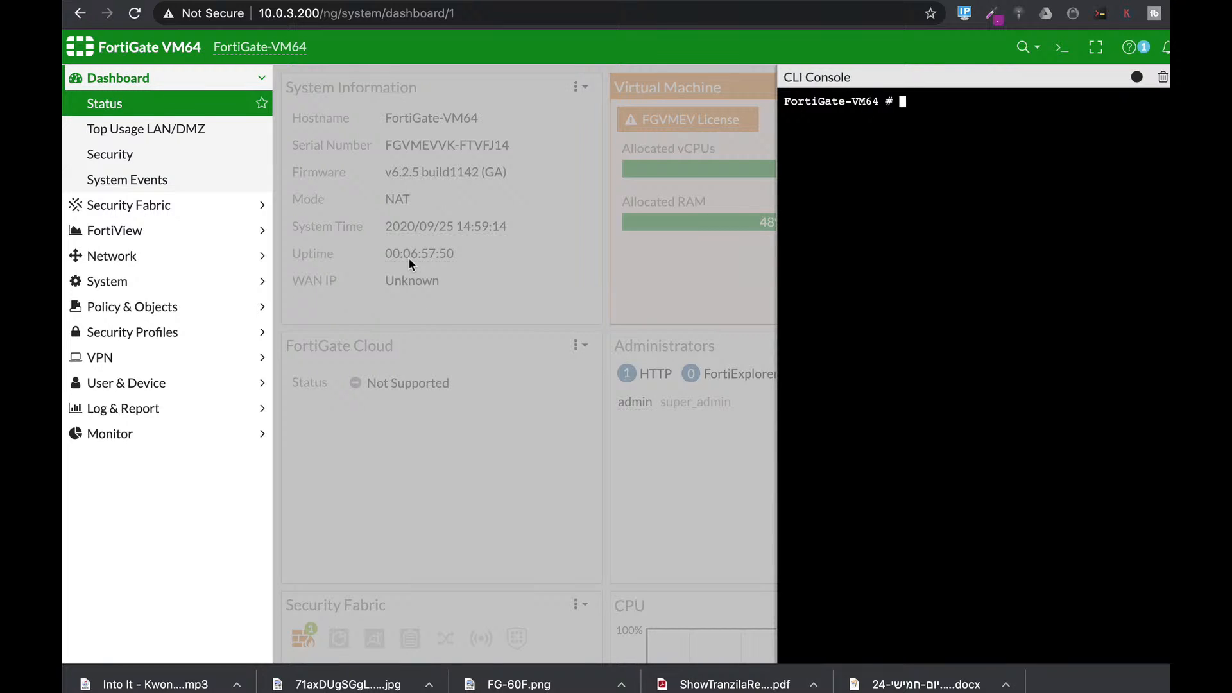
Step: Enter config system global and type set crypto-strong enable
type("config sy")
key("Tab")
type("globa")
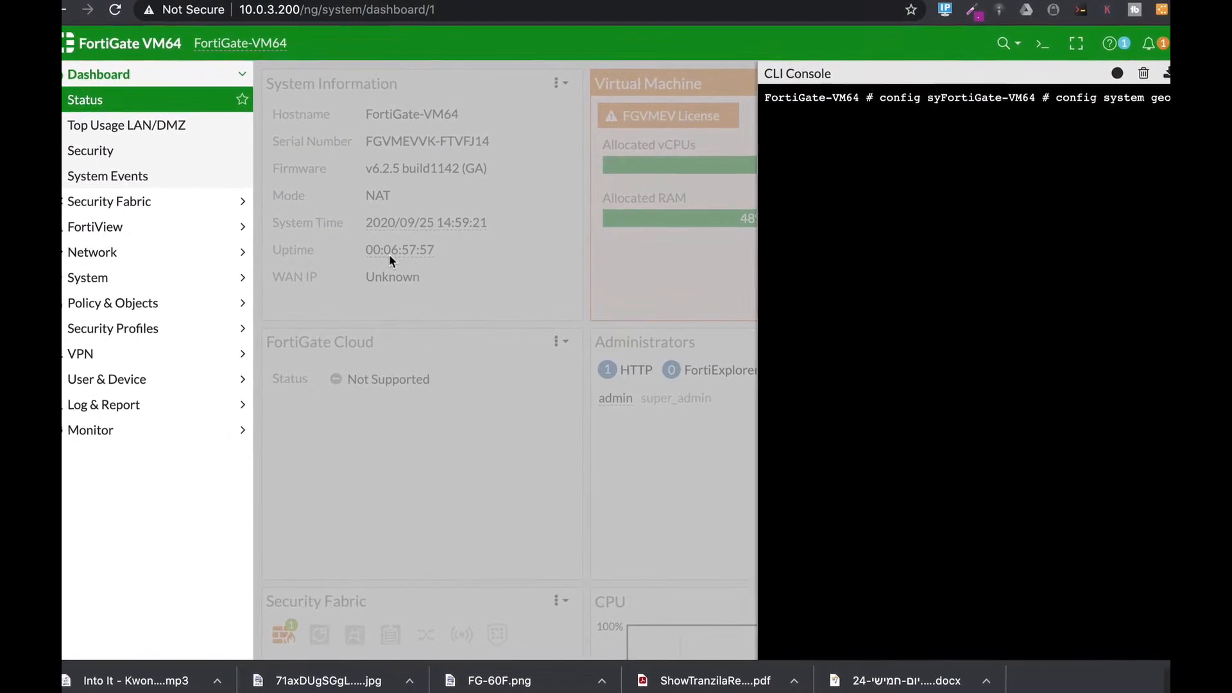
type("l")
key("Return")
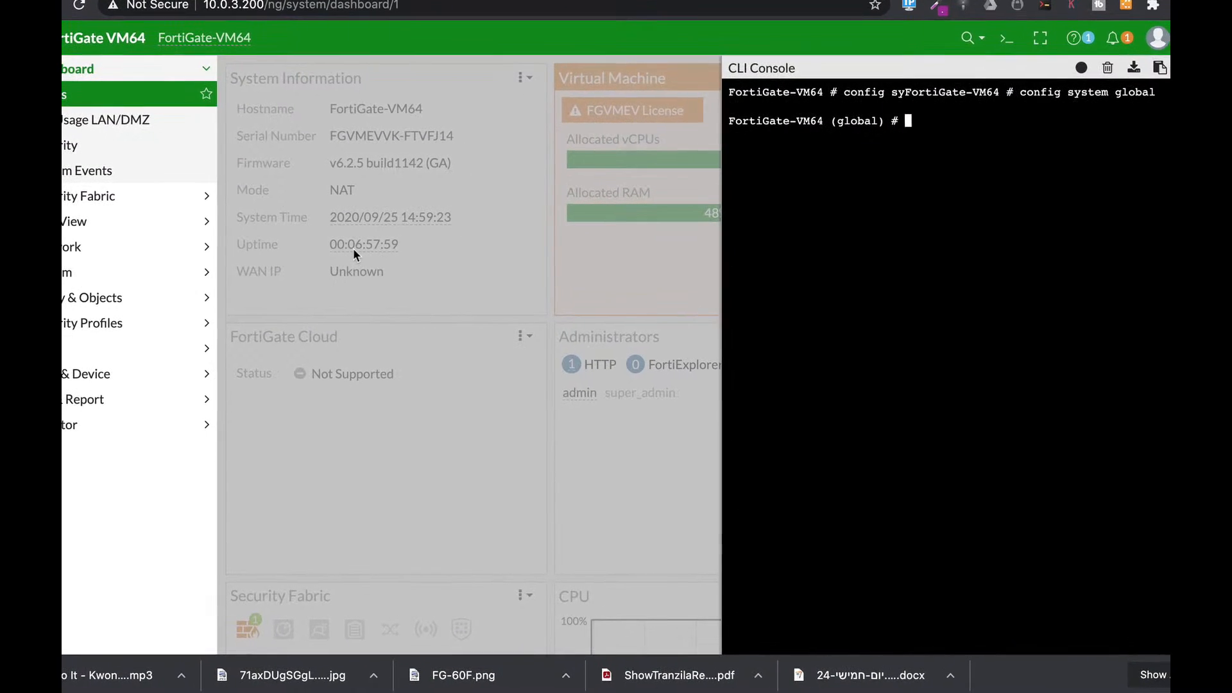
type("set crypto-strong eb")
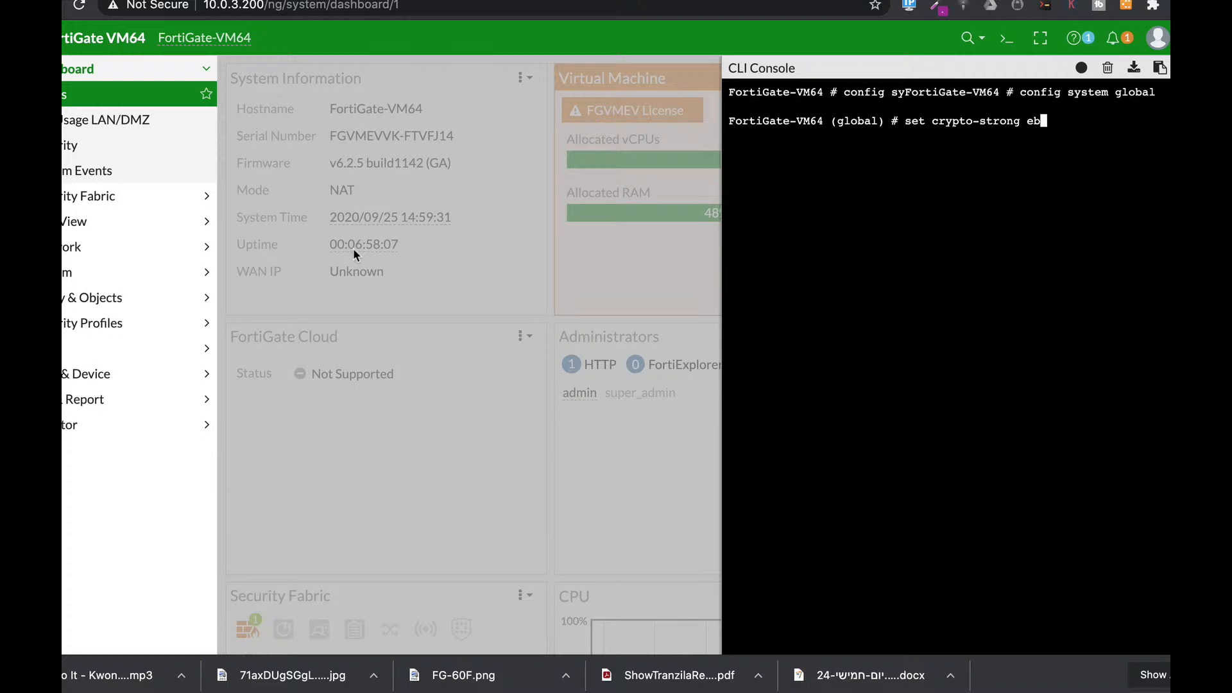
type("nable")
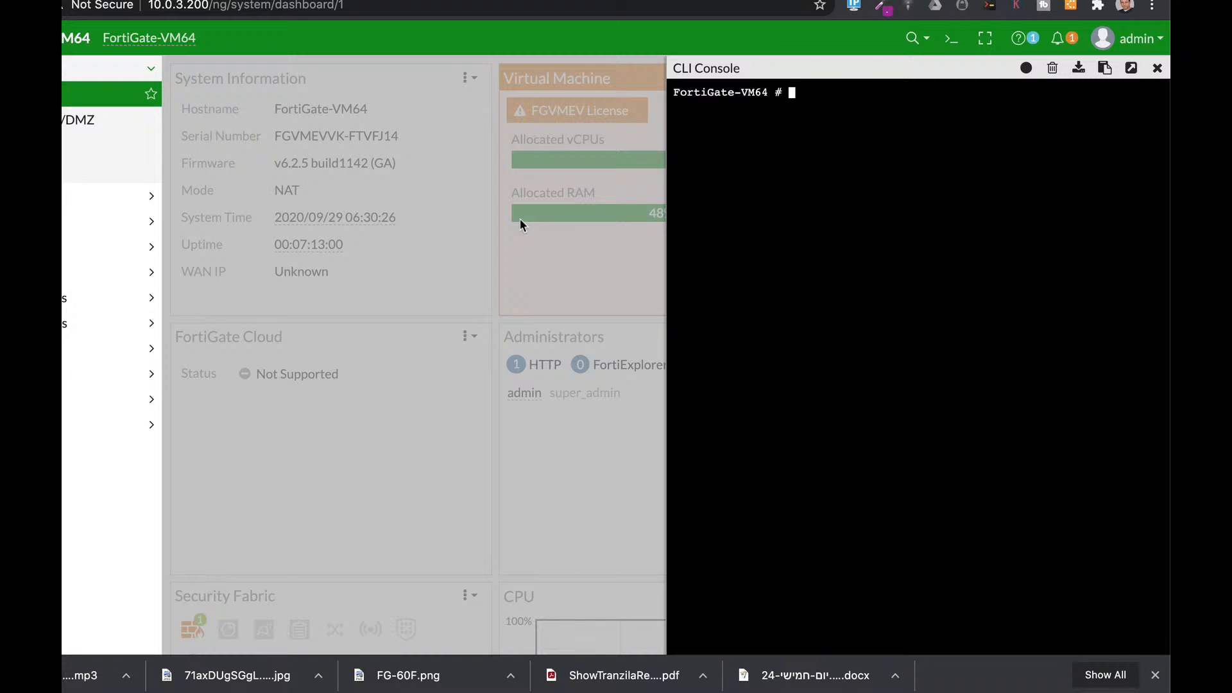
Step: Under config system admin, edit the admin account and begin a trusthost1 of 10.0
type("config sy")
key("Tab")
type("a")
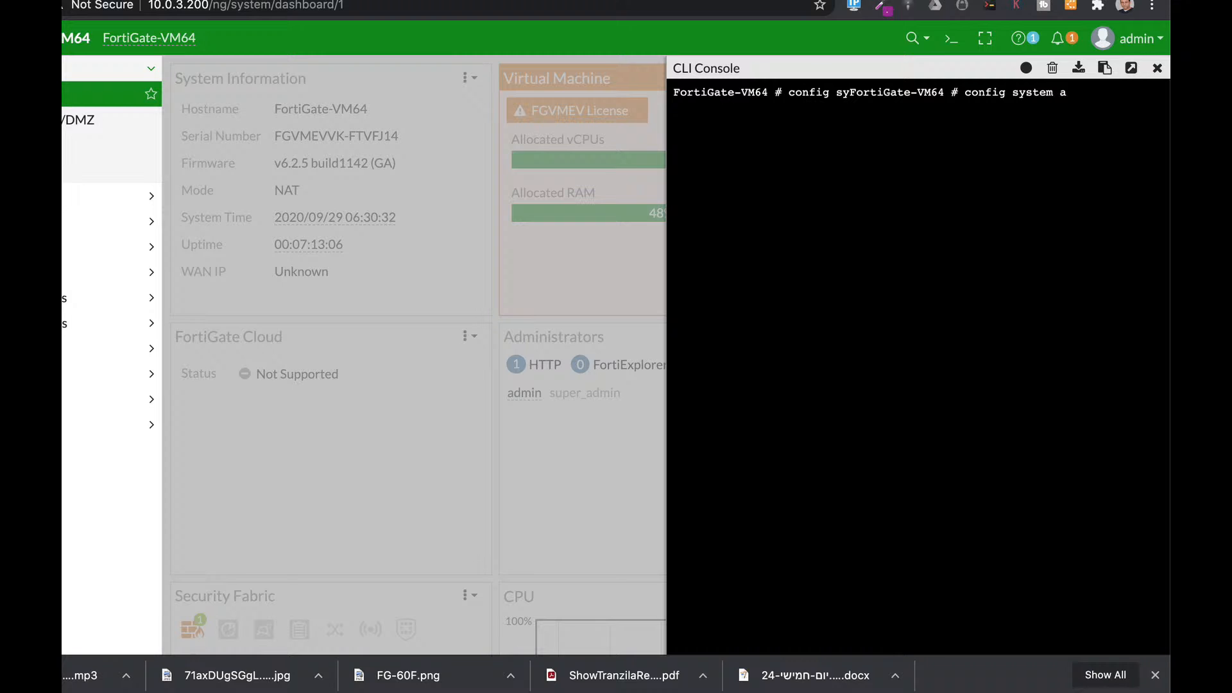
type("dmin")
key("Return")
type("edit admin")
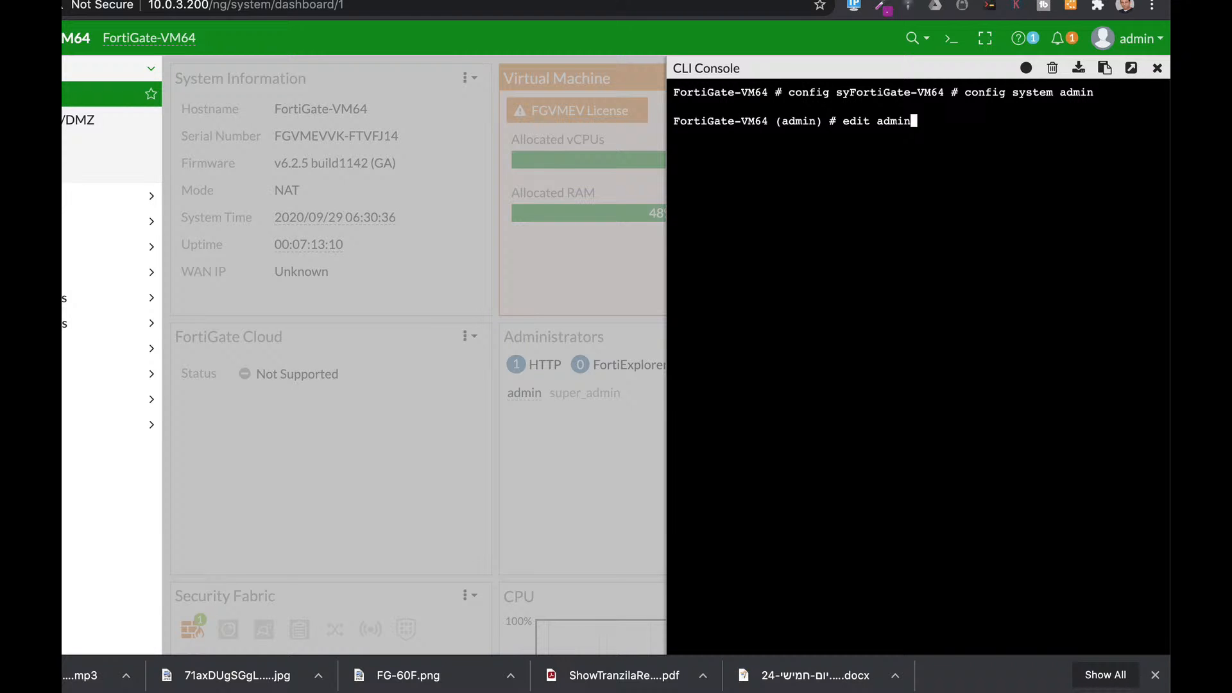
key("Return")
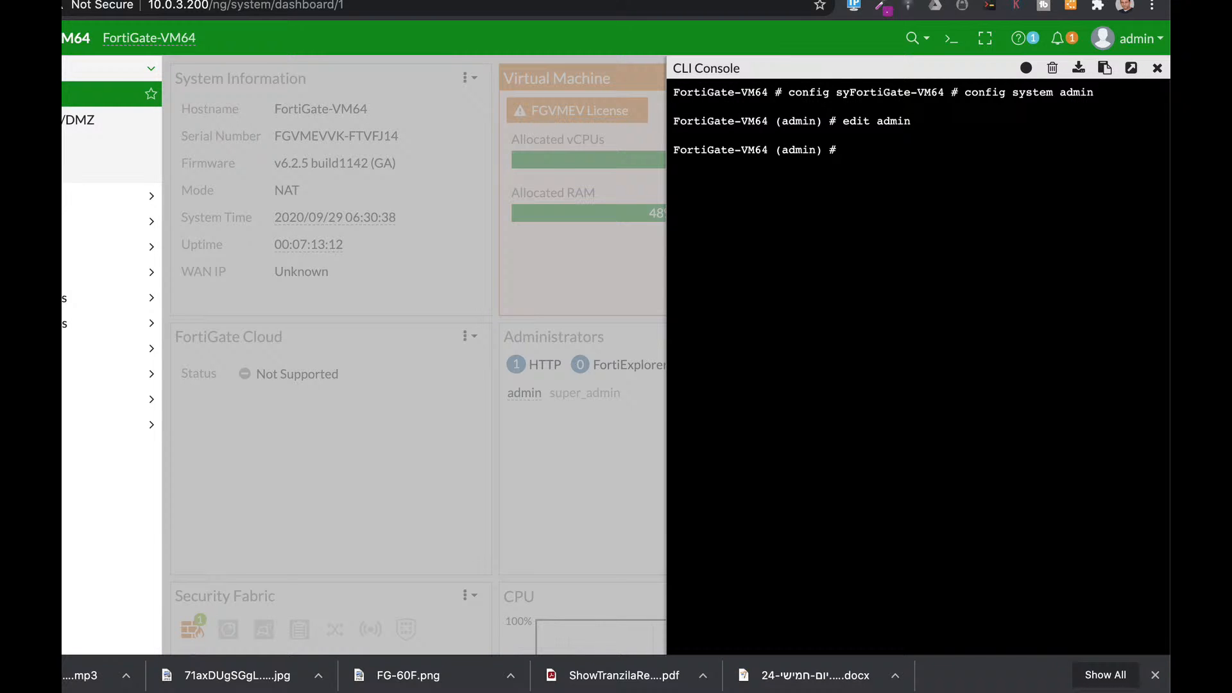
type("set trusthost1 10.0.")
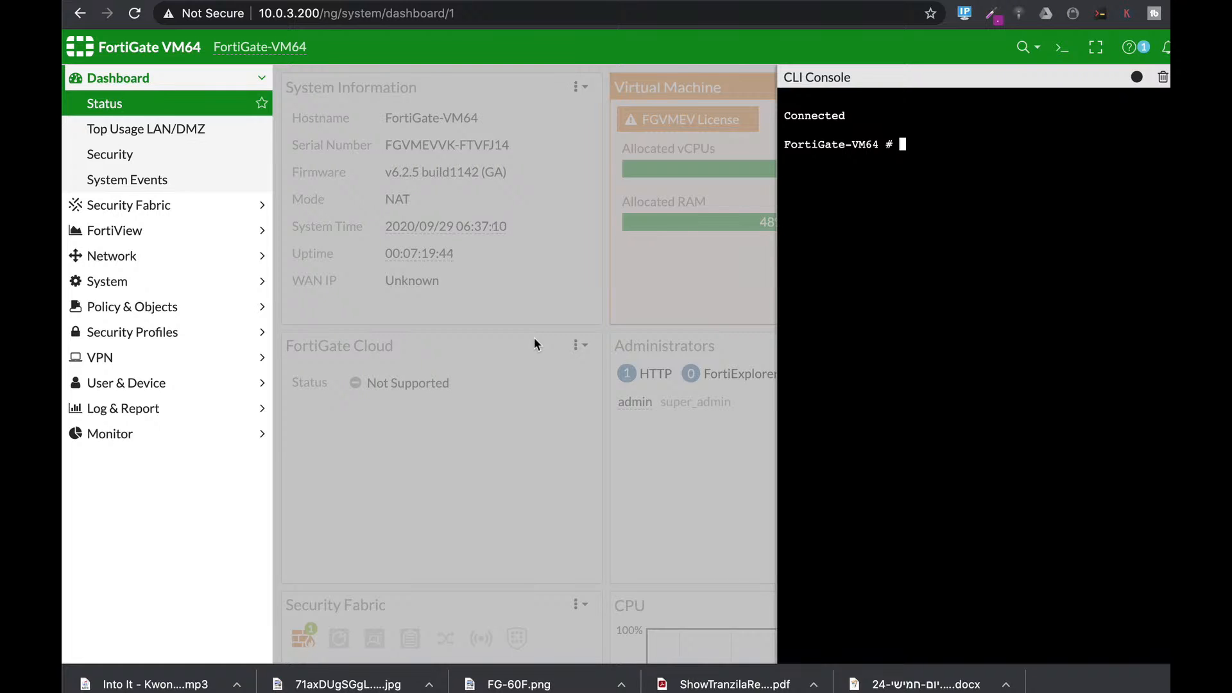
Step: Under config system interface, edit port1 and unset its allowaccess settings
type("config system interface")
key("Return")
type("edit port1")
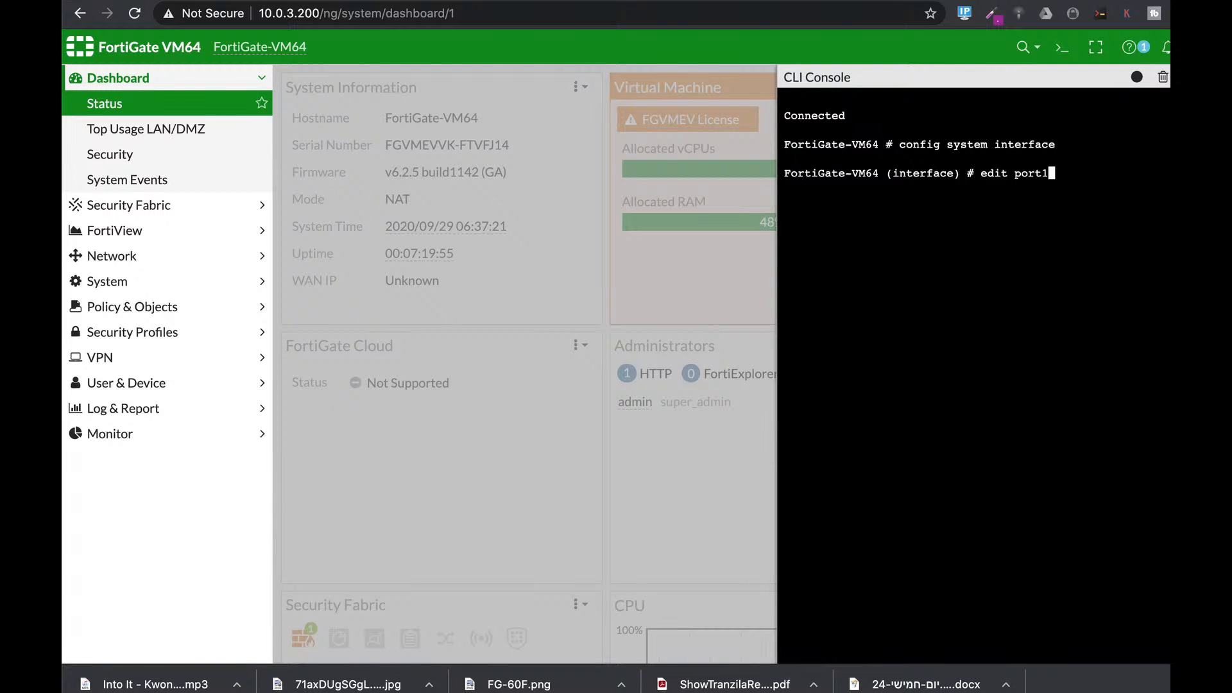
key("Return")
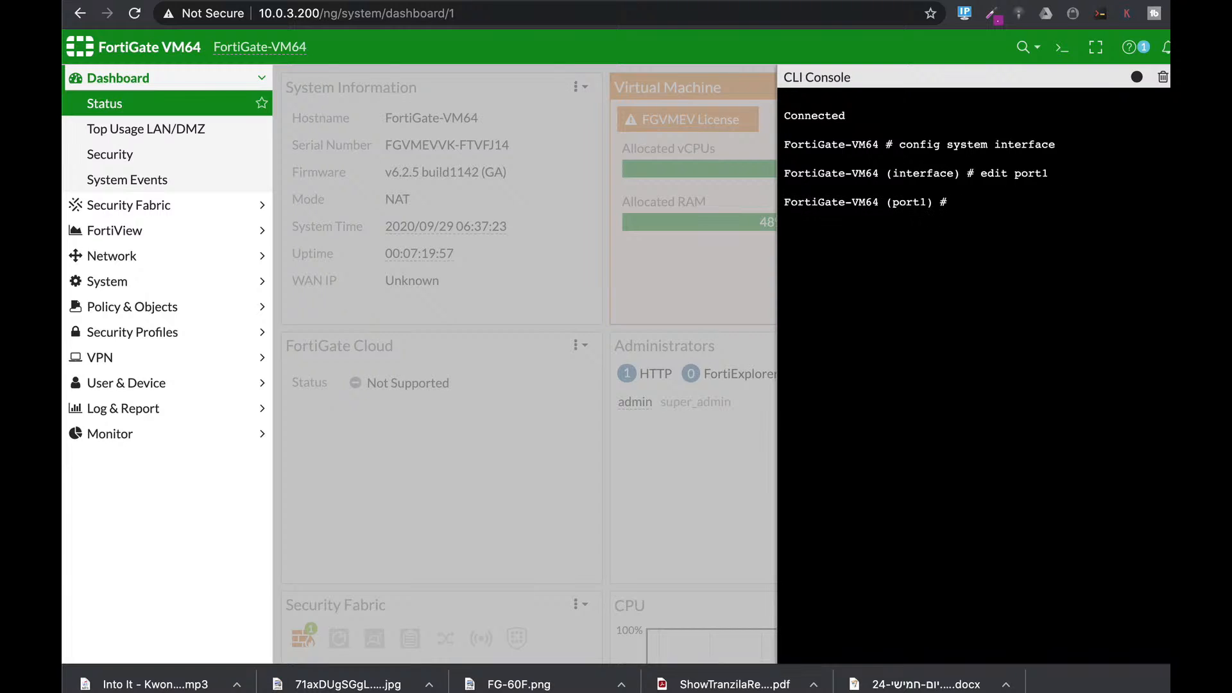
type("unset allowaccess")
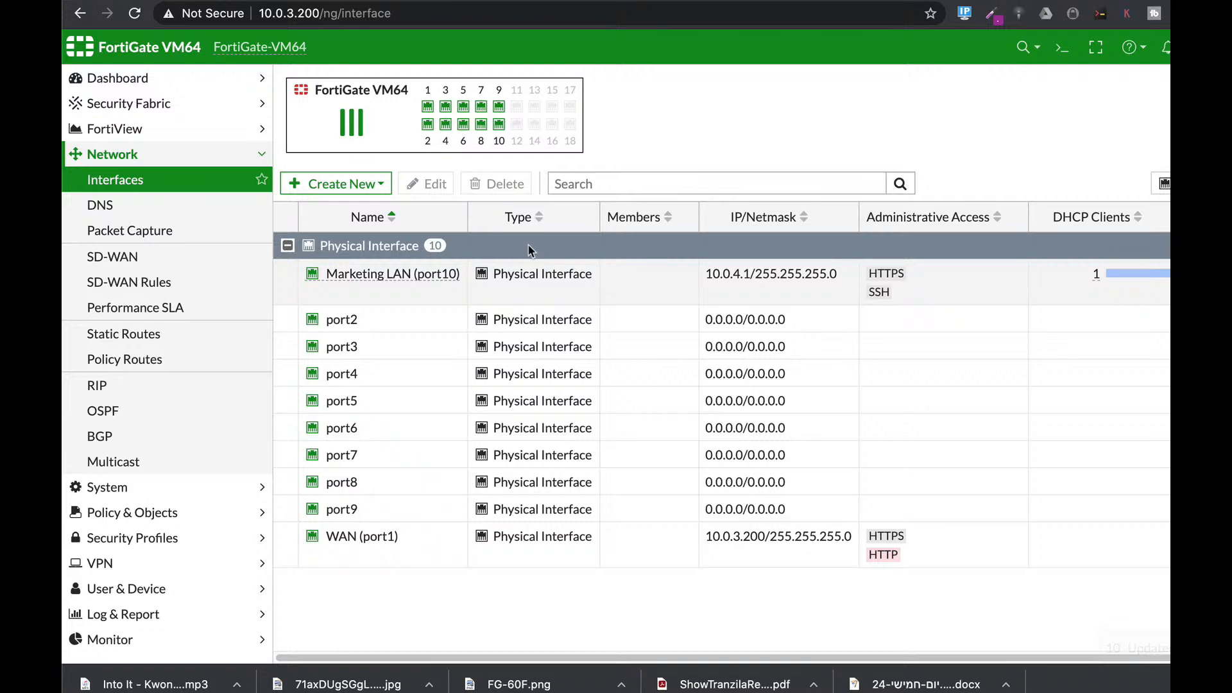
Step: Select the Marketing LAN (port10) interface and open it for editing
left_click(530, 275)
left_click(426, 184)
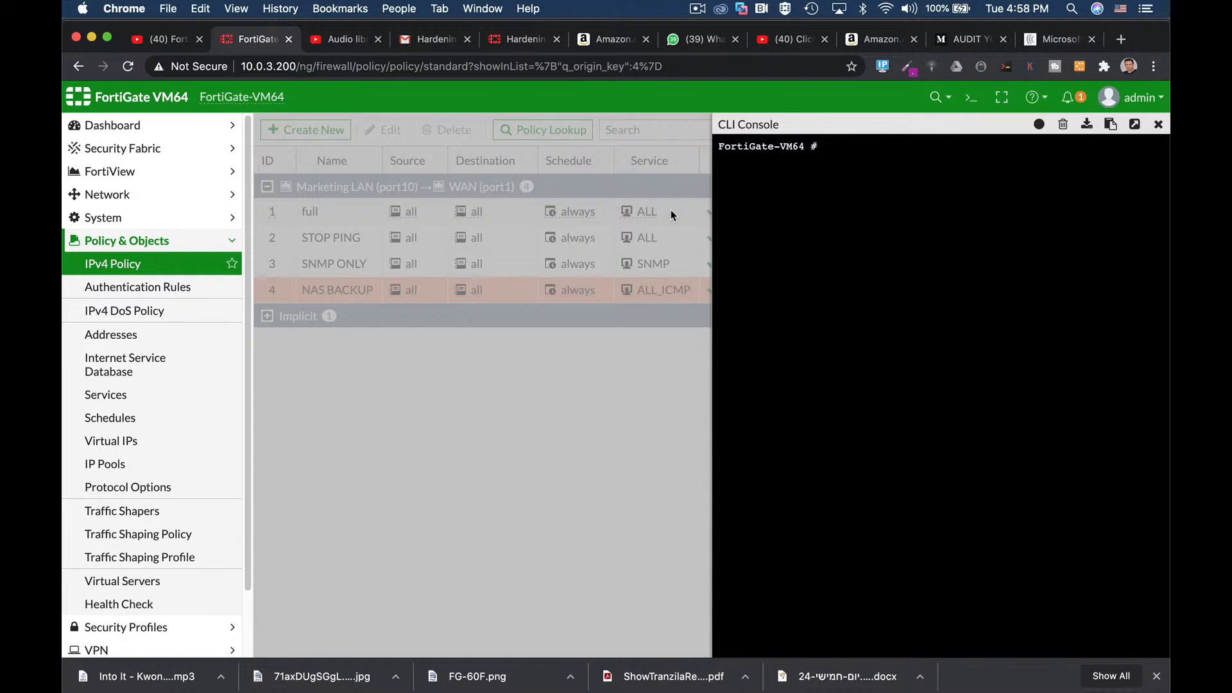
Step: Enter config system global and insert the admin-https-redirect setting
type("config system ")
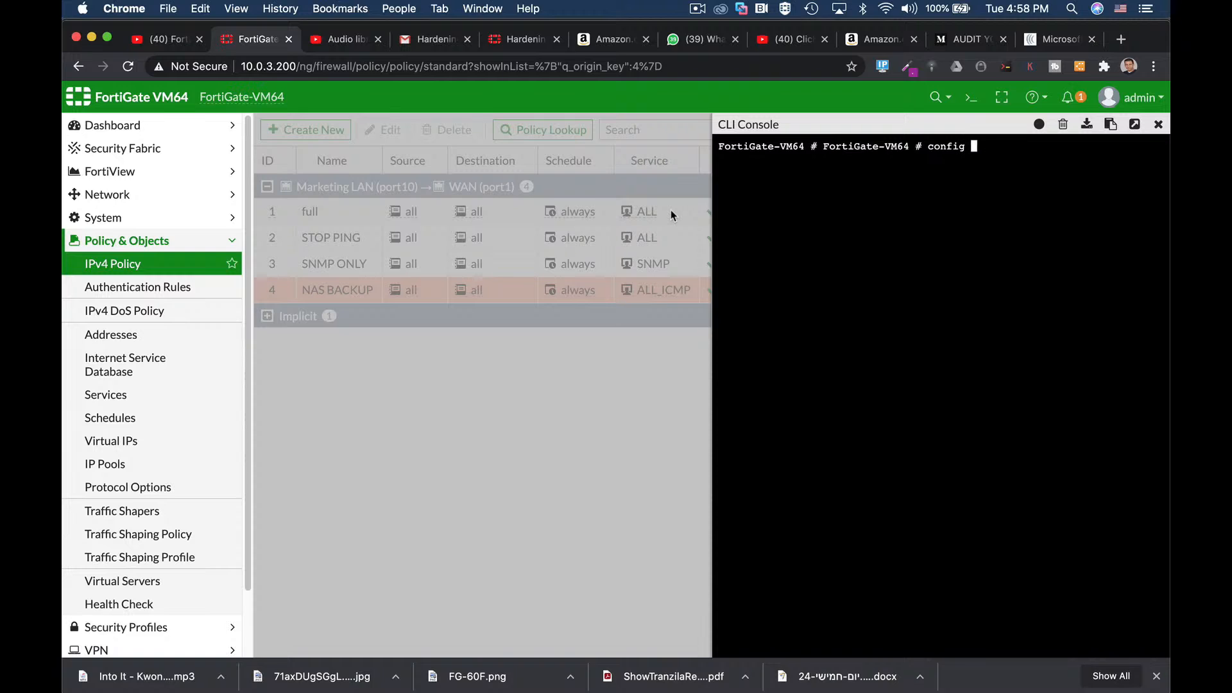
type("global")
key("Return")
type("set admin-https-redirect")
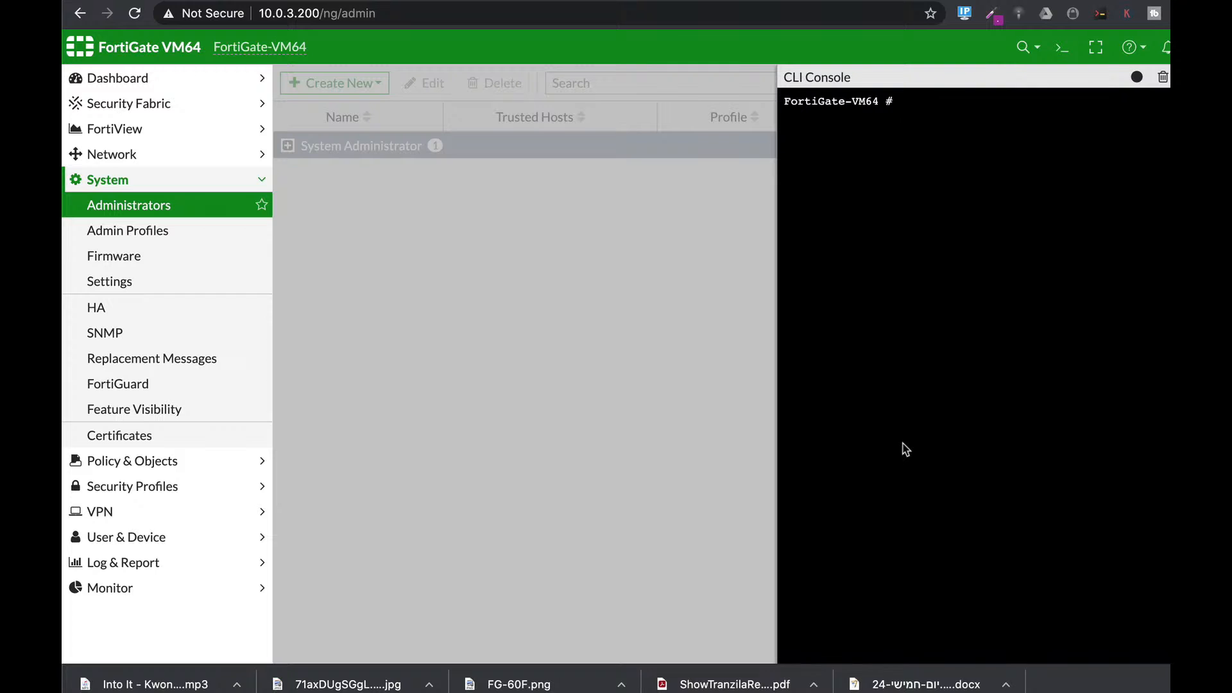
Step: In config system global, set admin-lockout-duration to 300
type("con")
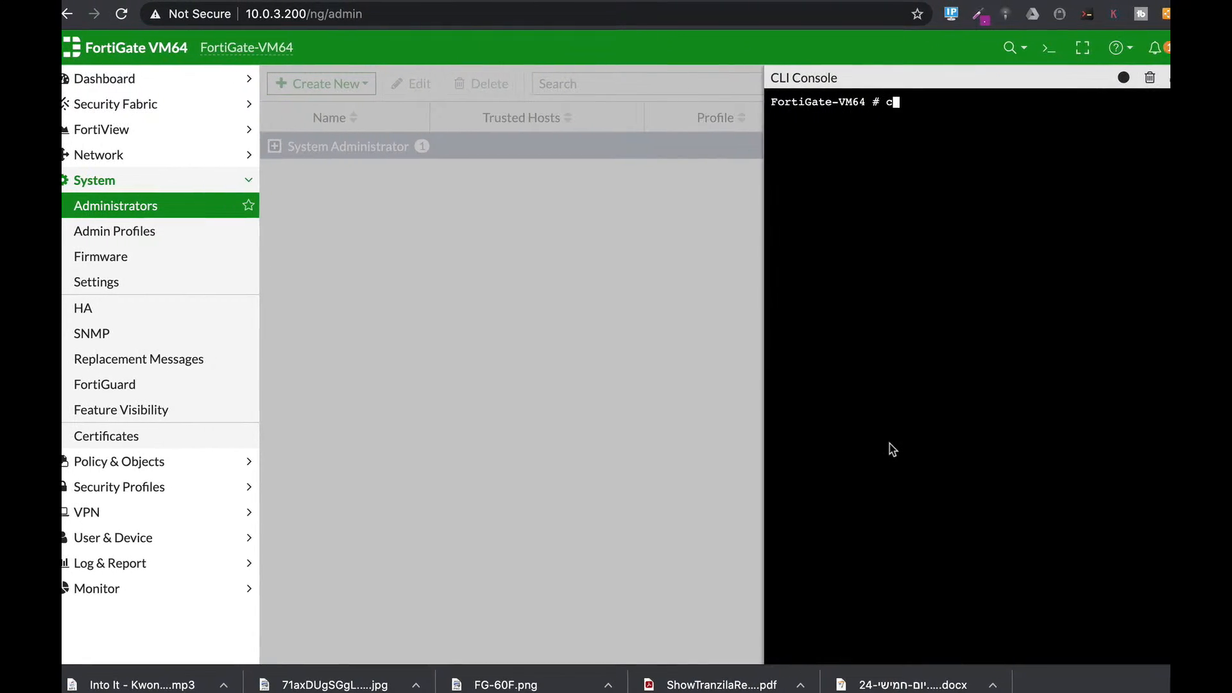
type("fig sy")
key("Tab")
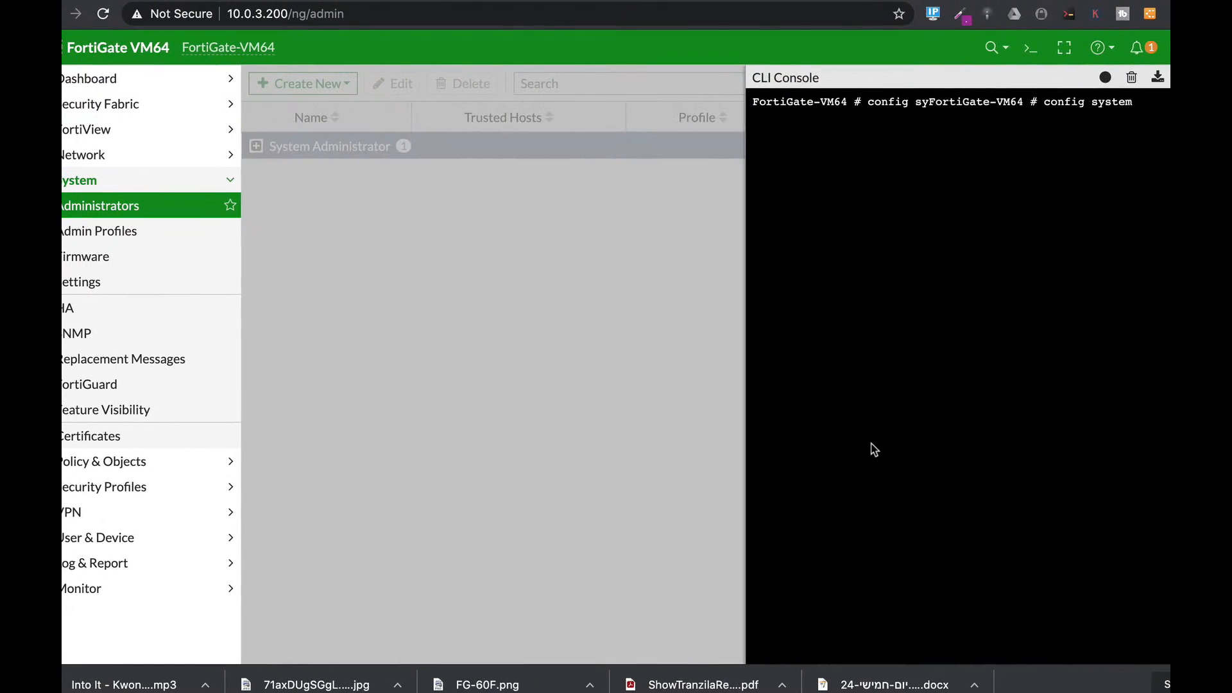
type("global")
key("Return")
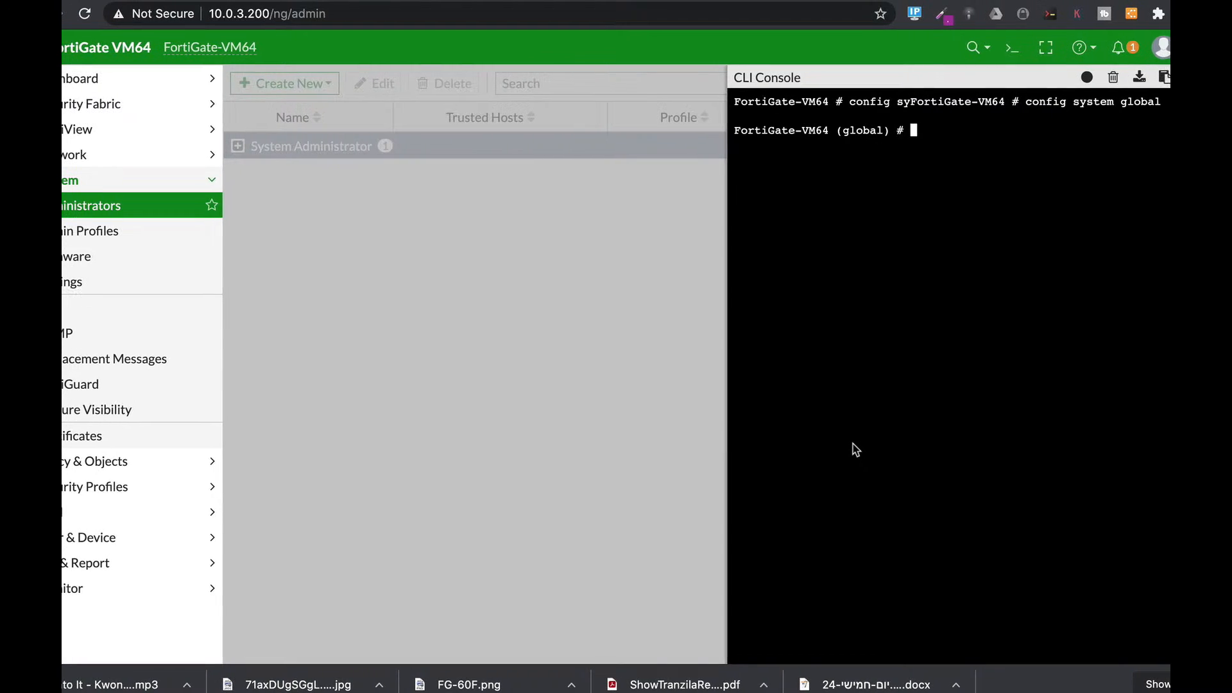
type("set admin-concurrent")
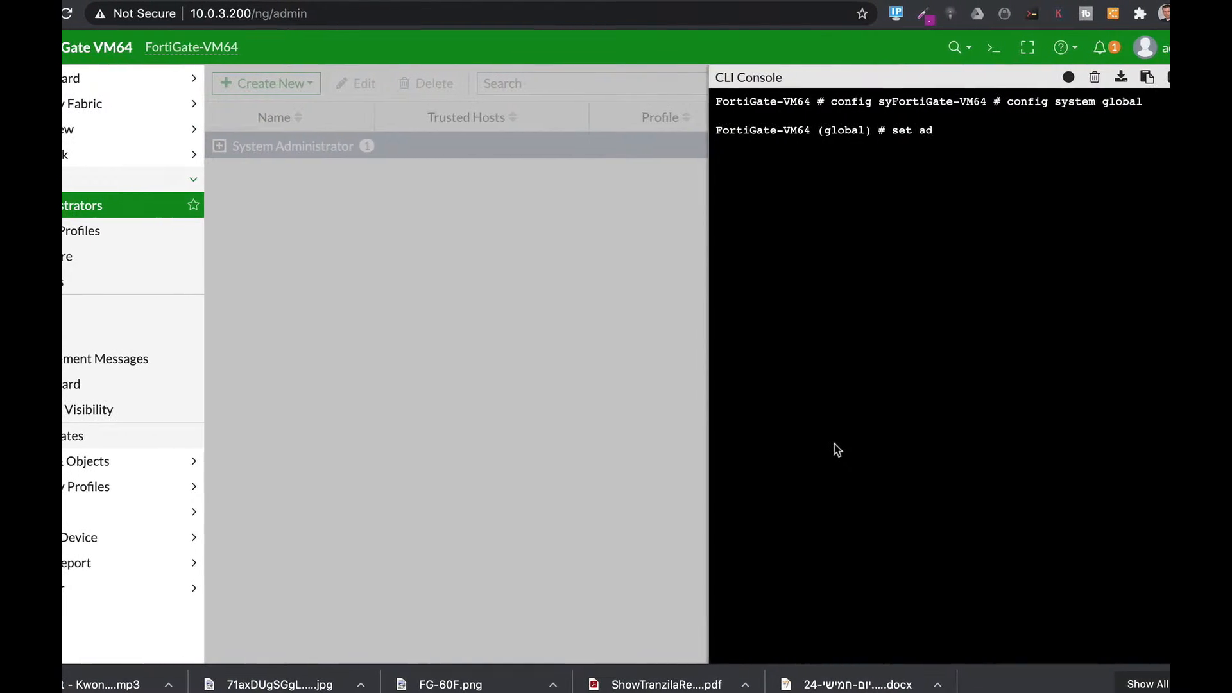
key("Tab")
key("Tab")
key("Tab")
key("Tab")
key("Tab")
key("Tab")
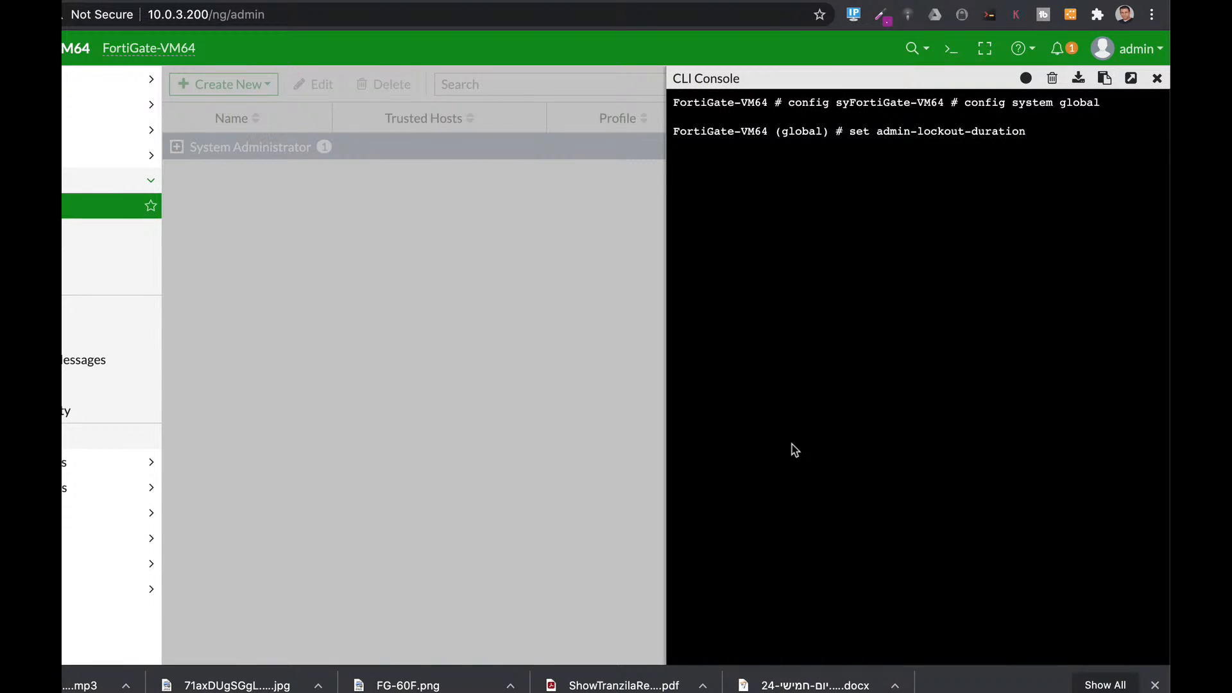
type("300")
key("Return")
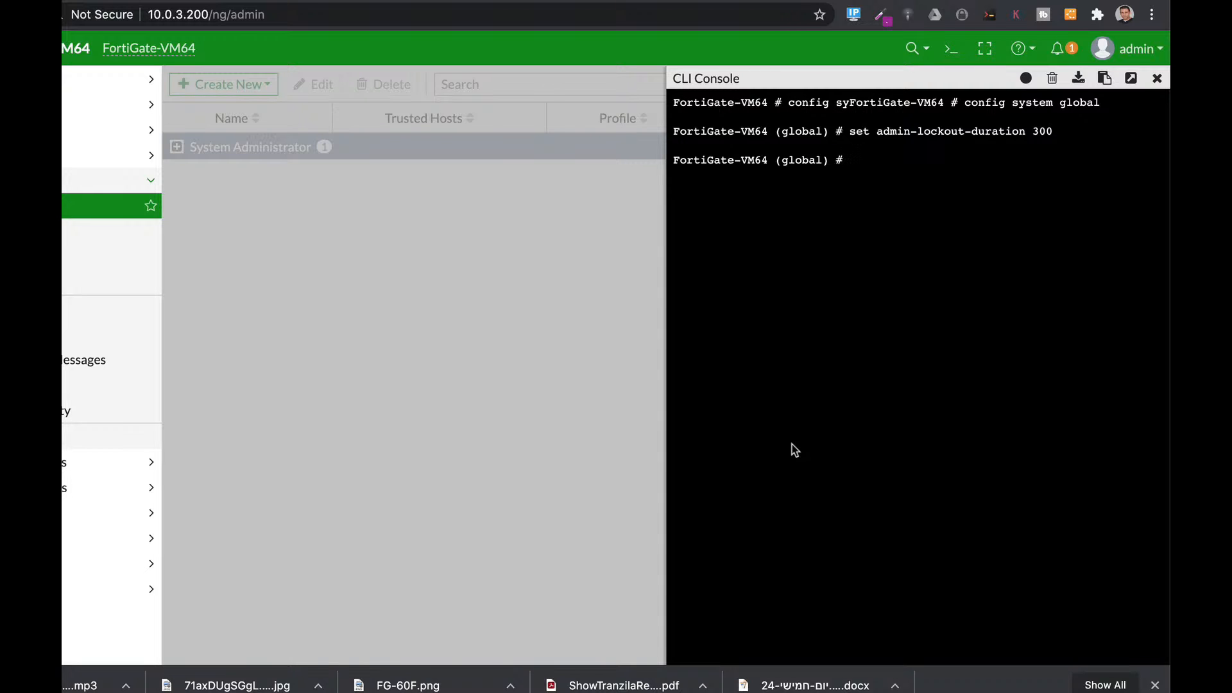
Step: Begin the set admin-https-pki-required command using Tab completion
type("set ad")
key("Tab")
key("Tab")
key("Tab")
key("Tab")
key("Tab")
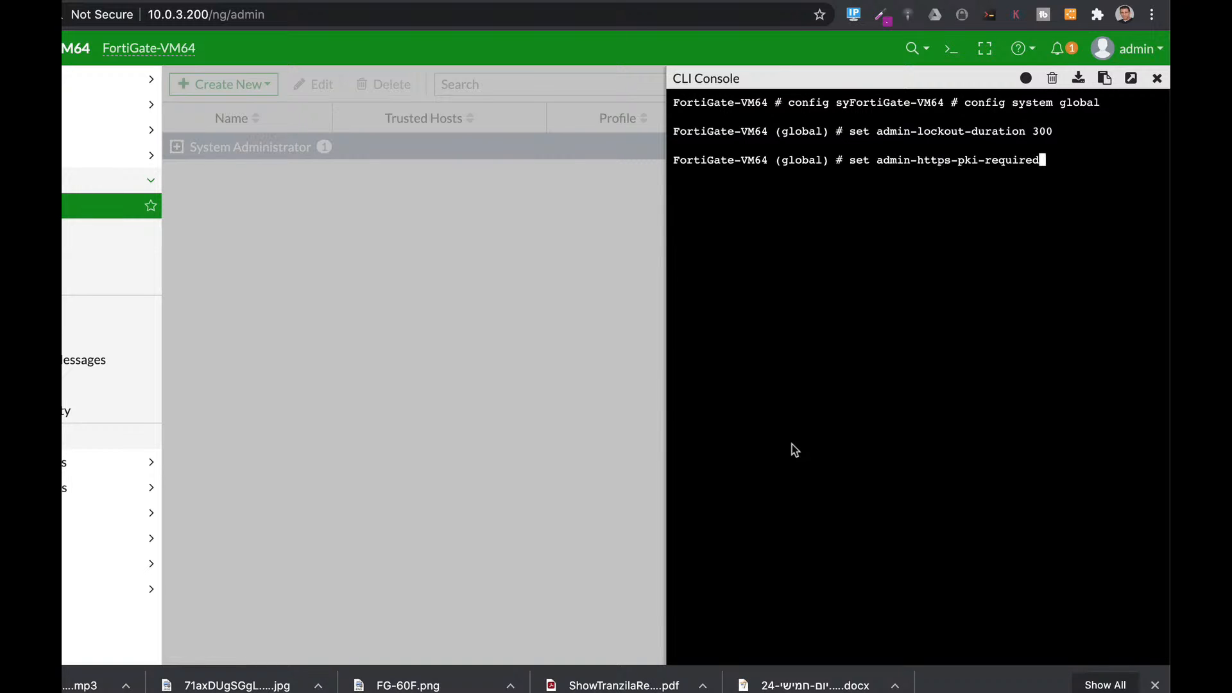
key("Tab")
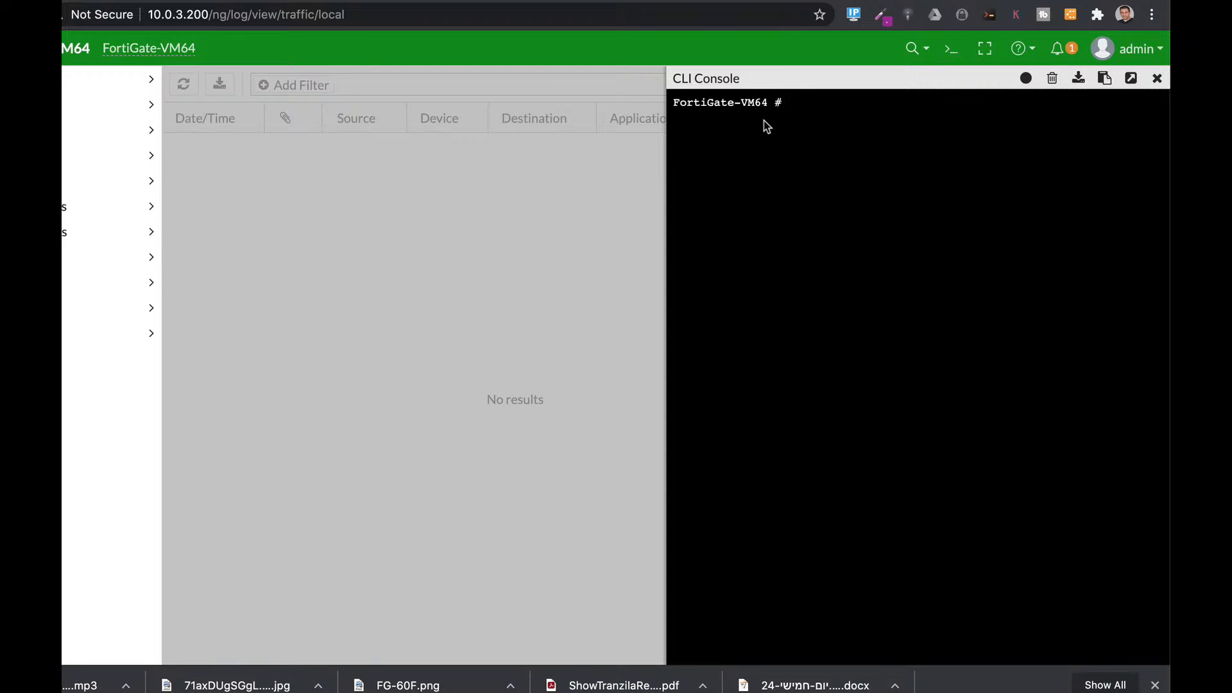
Step: Under config log disk setting, enter set maximum-log-age 730
type("config log di")
key("Tab")
type("se")
key("Tab")
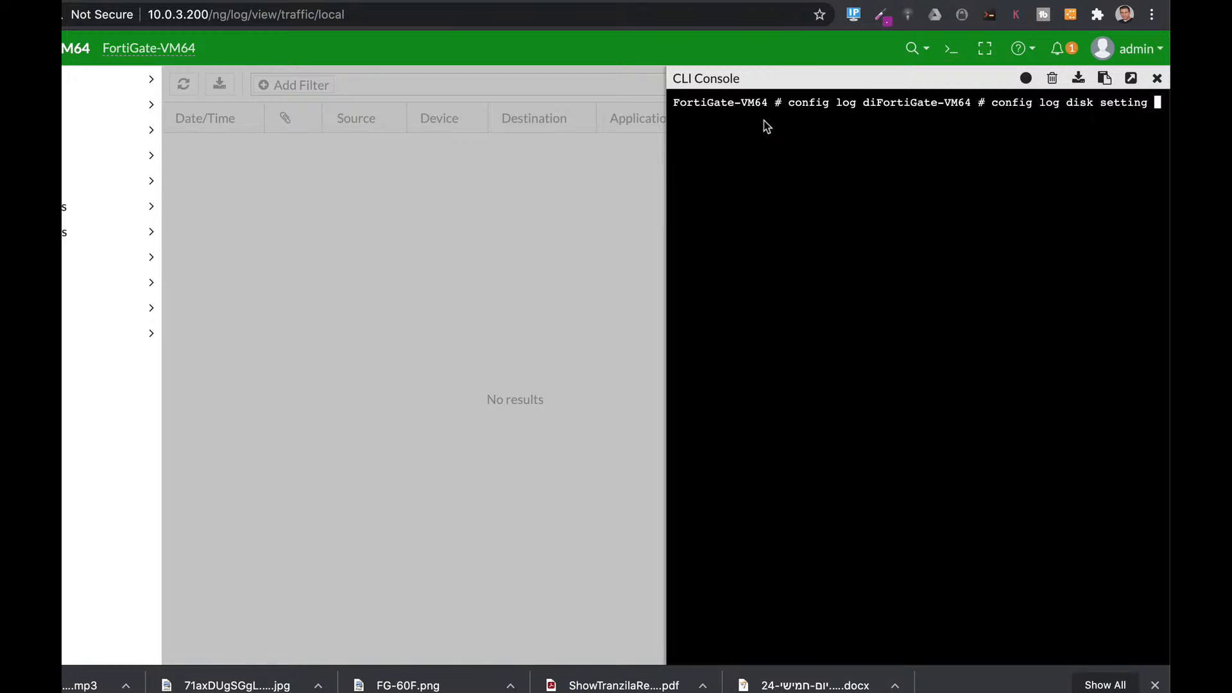
key("Return")
type("setting) # set")
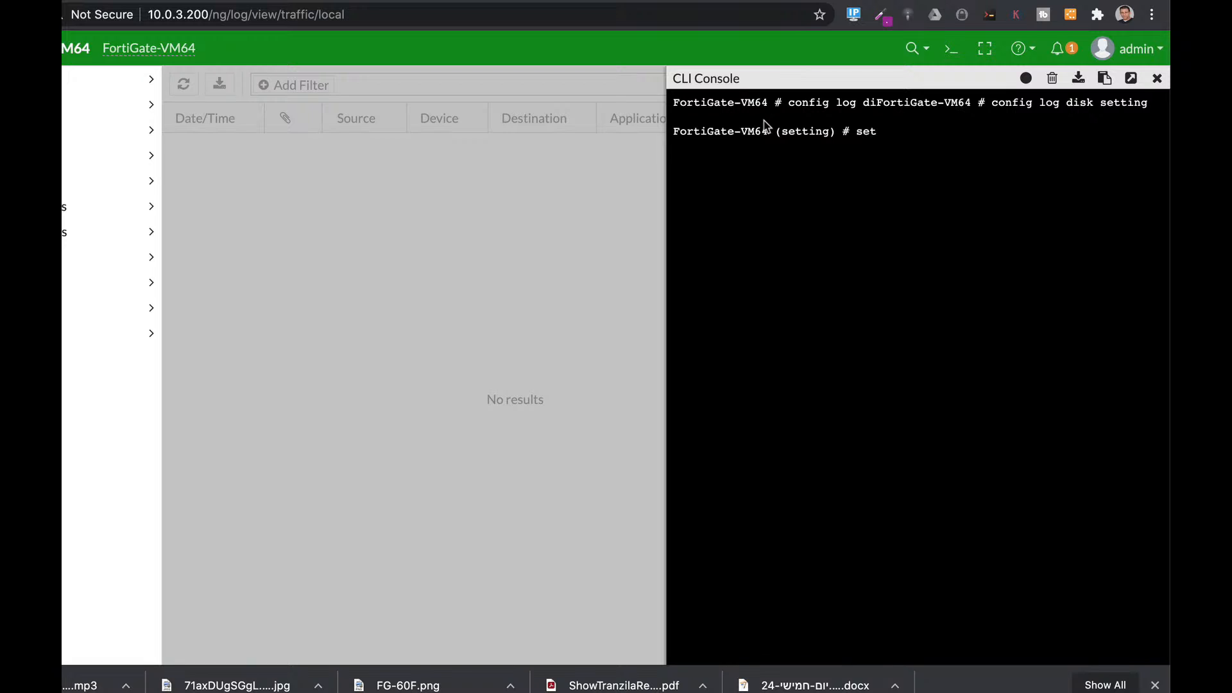
type(" max")
key("Tab")
key("Tab")
key("Tab")
type("730")
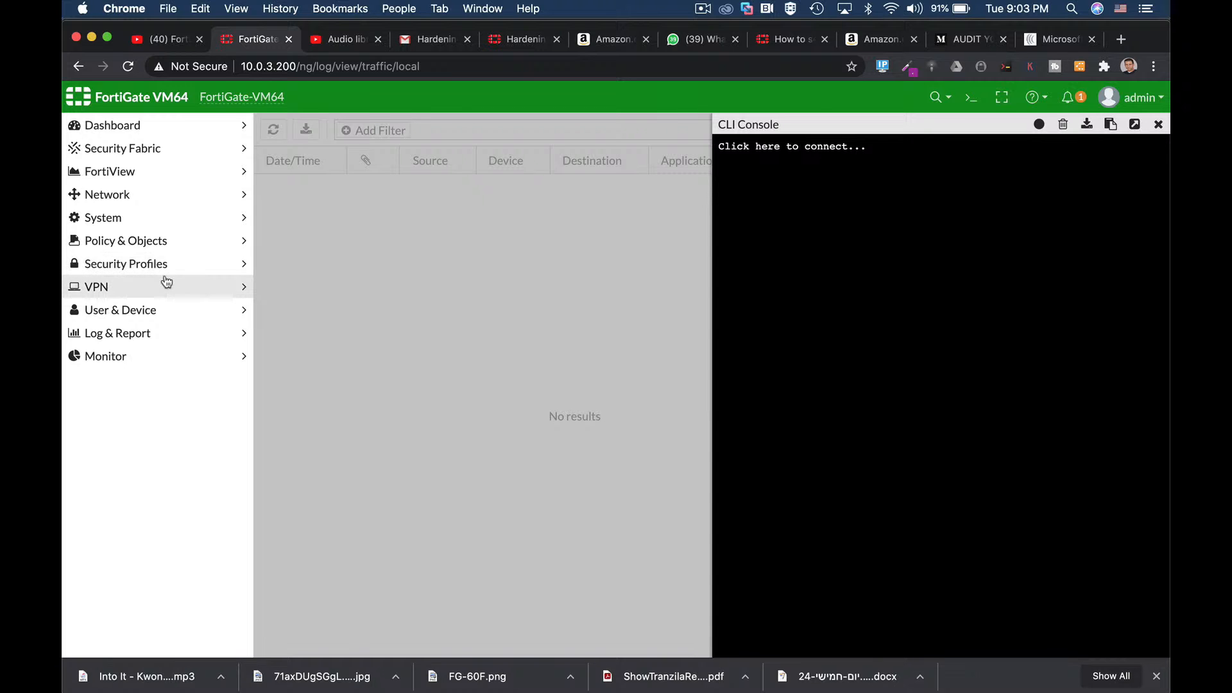
Step: Go to Network > Interfaces and open port2 for editing
left_click(143, 195)
left_click(133, 217)
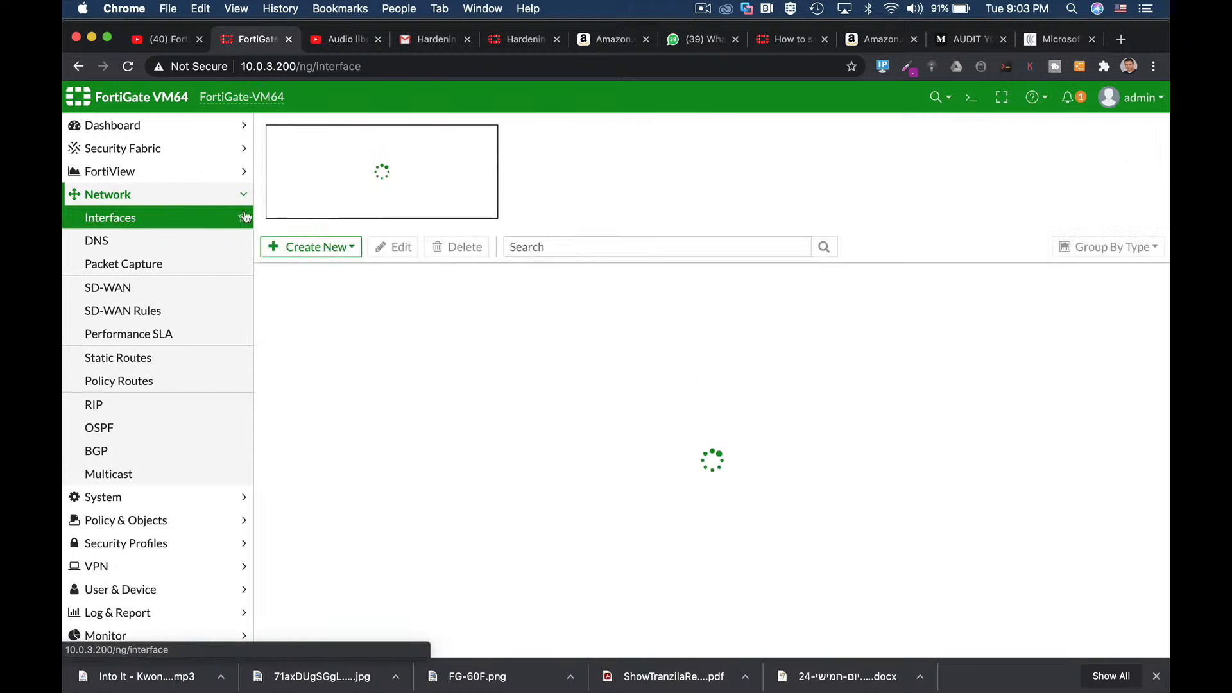
double_click(343, 356)
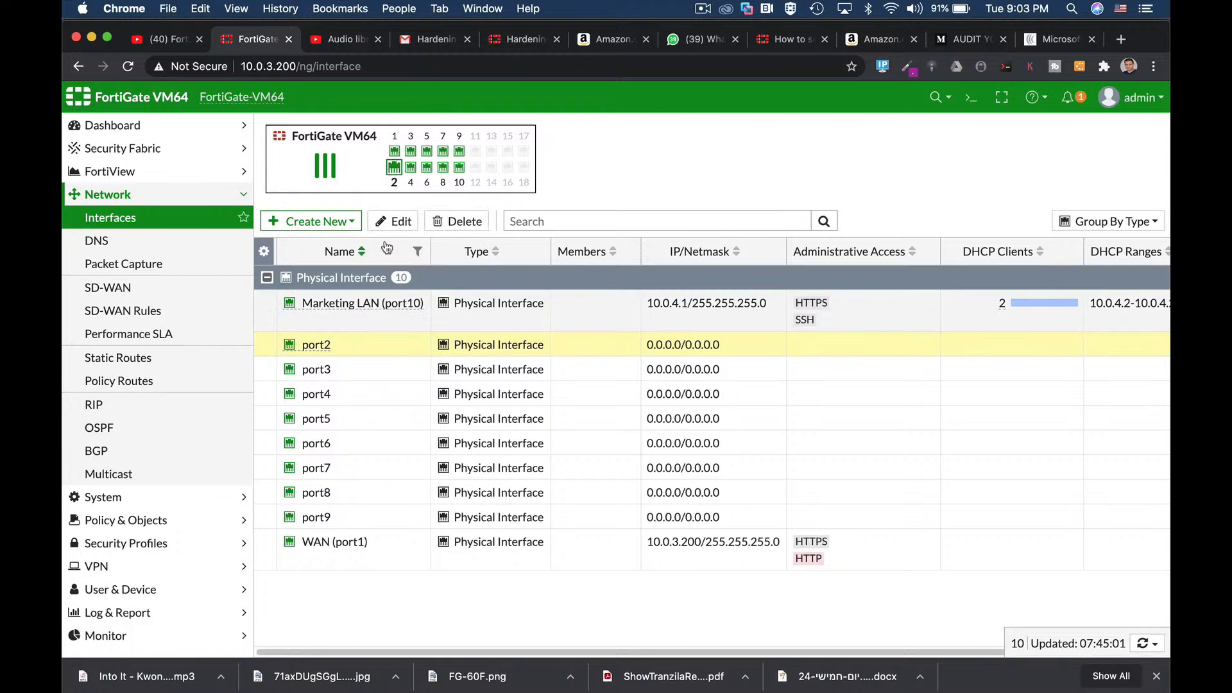
scroll(487, 517, "down", 3)
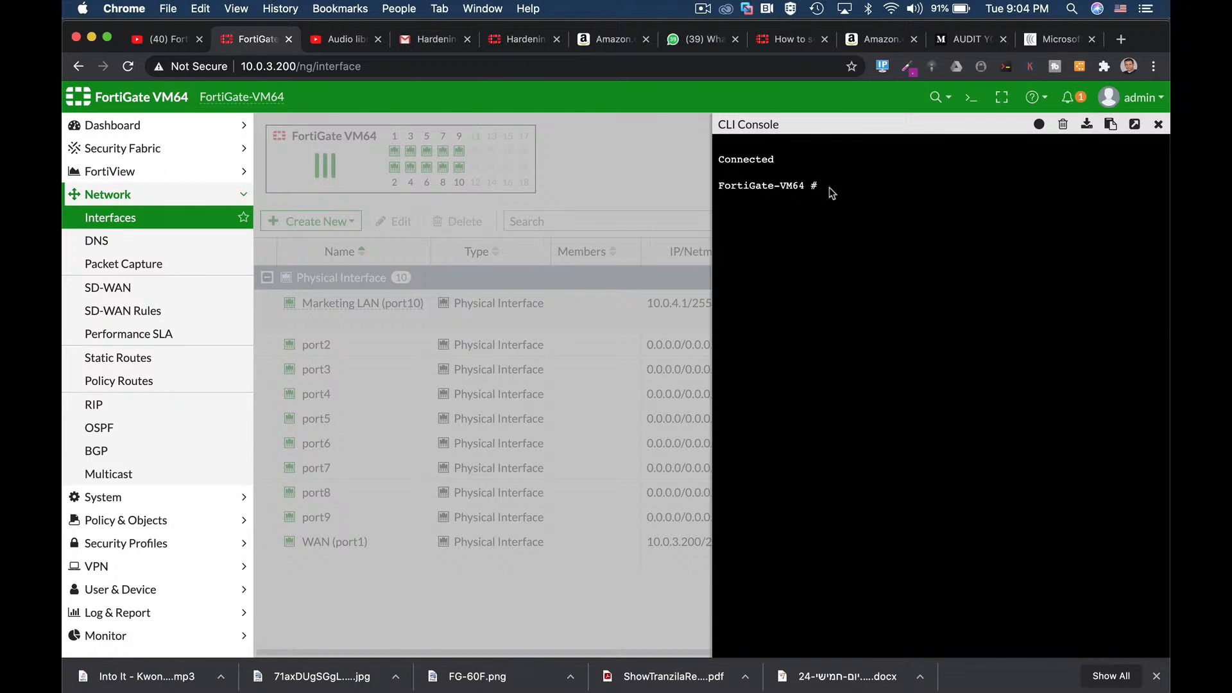
Step: Edit port1 in the CLI, Tab to unset arpforward, and clear the console history
type("config system interface")
key("Return")
type("edi")
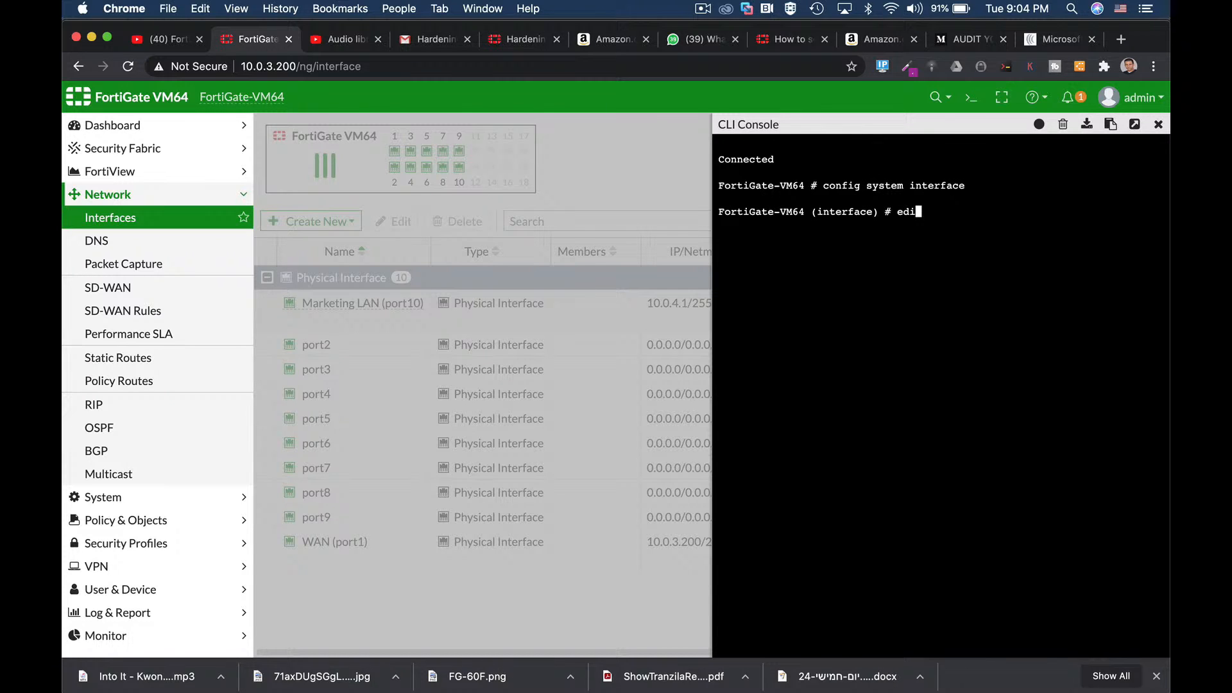
type("t port1")
key("Return")
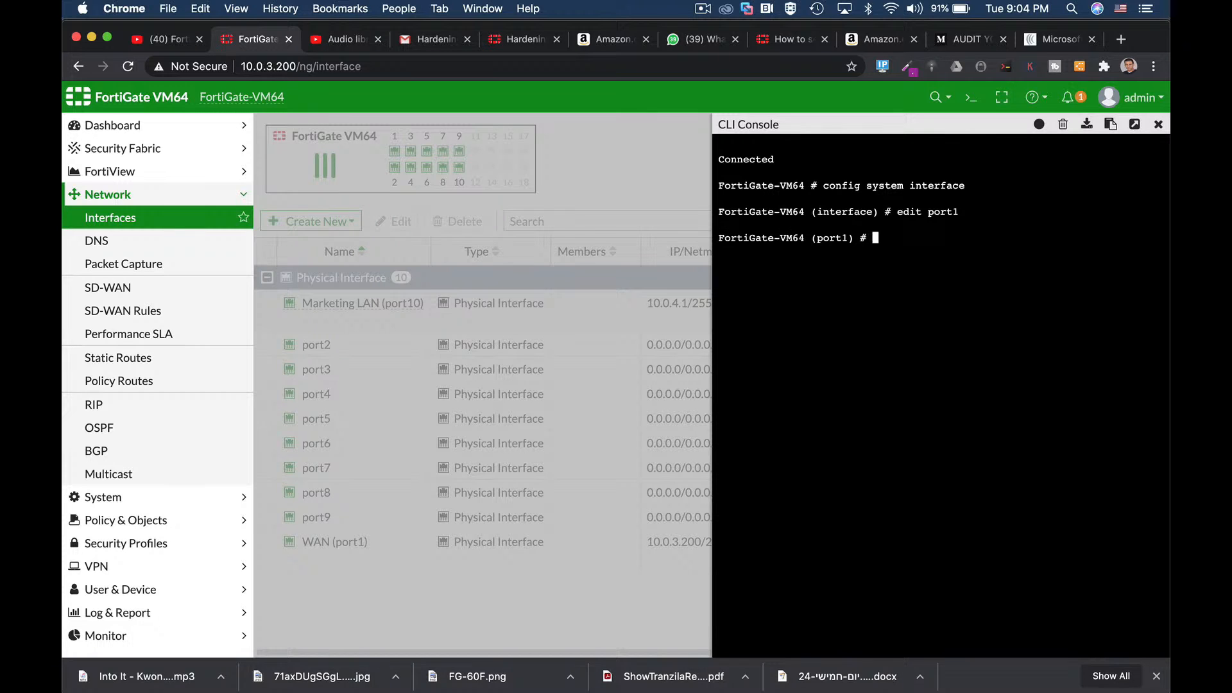
type("uns")
type("et vrf")
key("Tab")
key("Tab")
key("Tab")
key("Tab")
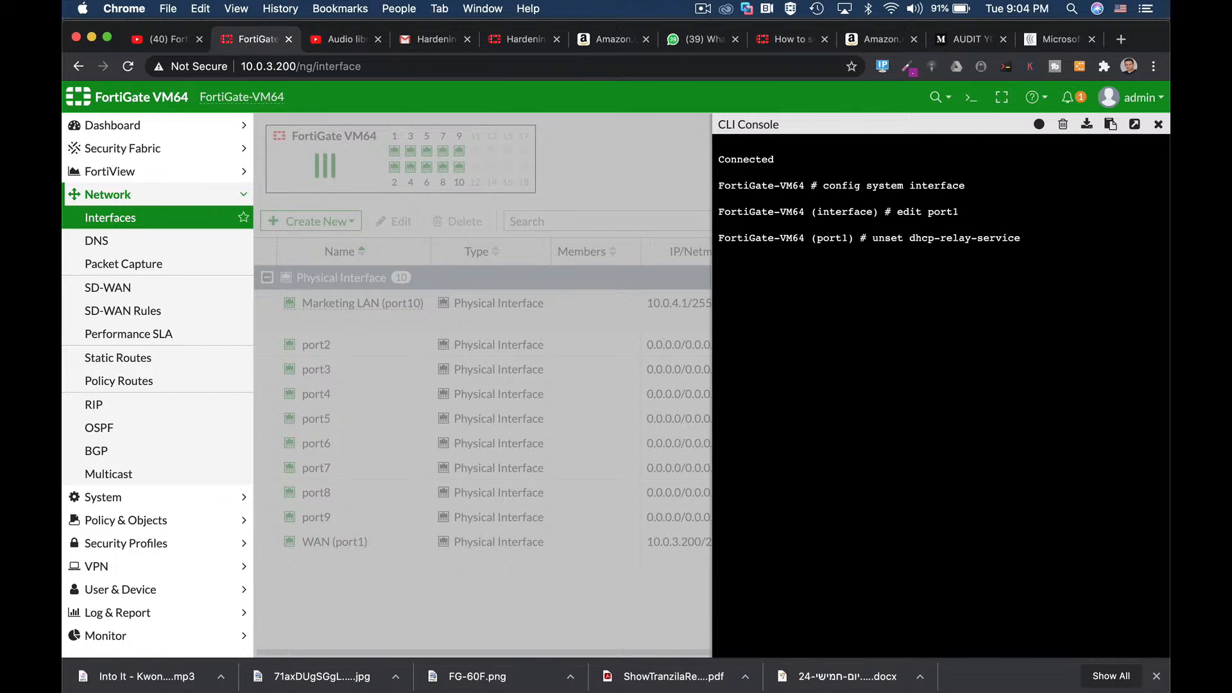
key("Tab")
key("Tab")
key("Tab")
key("Tab")
key("Tab")
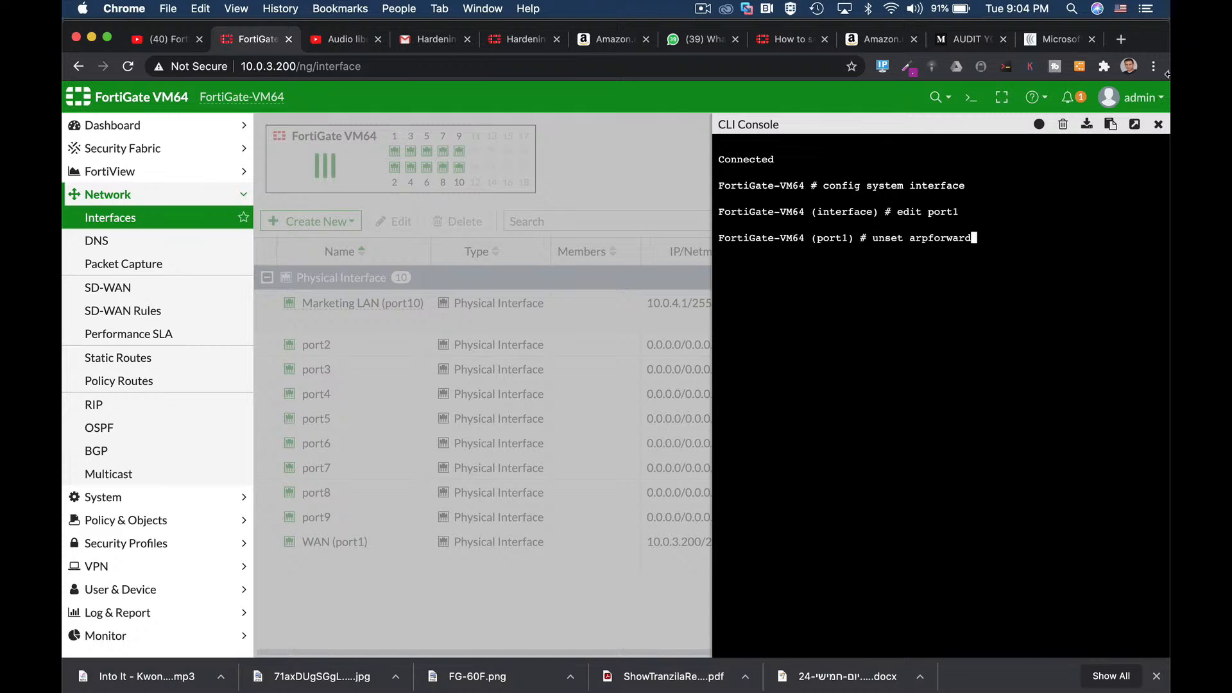
left_click(1062, 124)
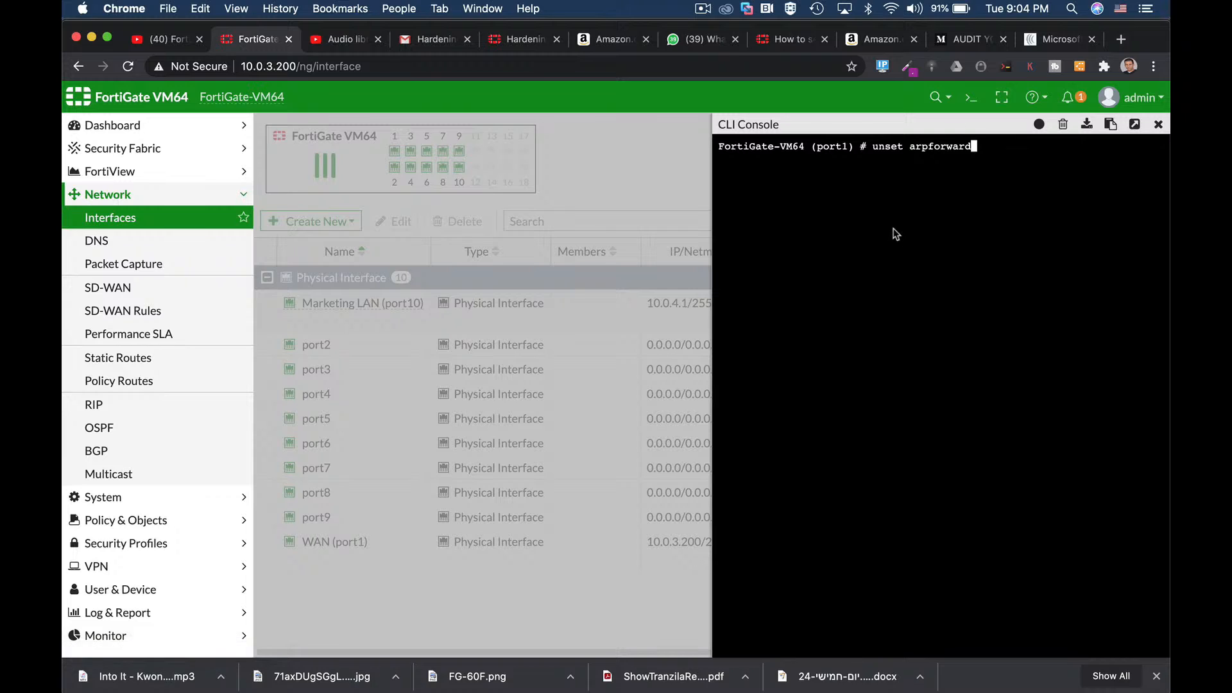
Step: Abort the port1 edit with Ctrl+C and start typing config system global
key("ctrl+c")
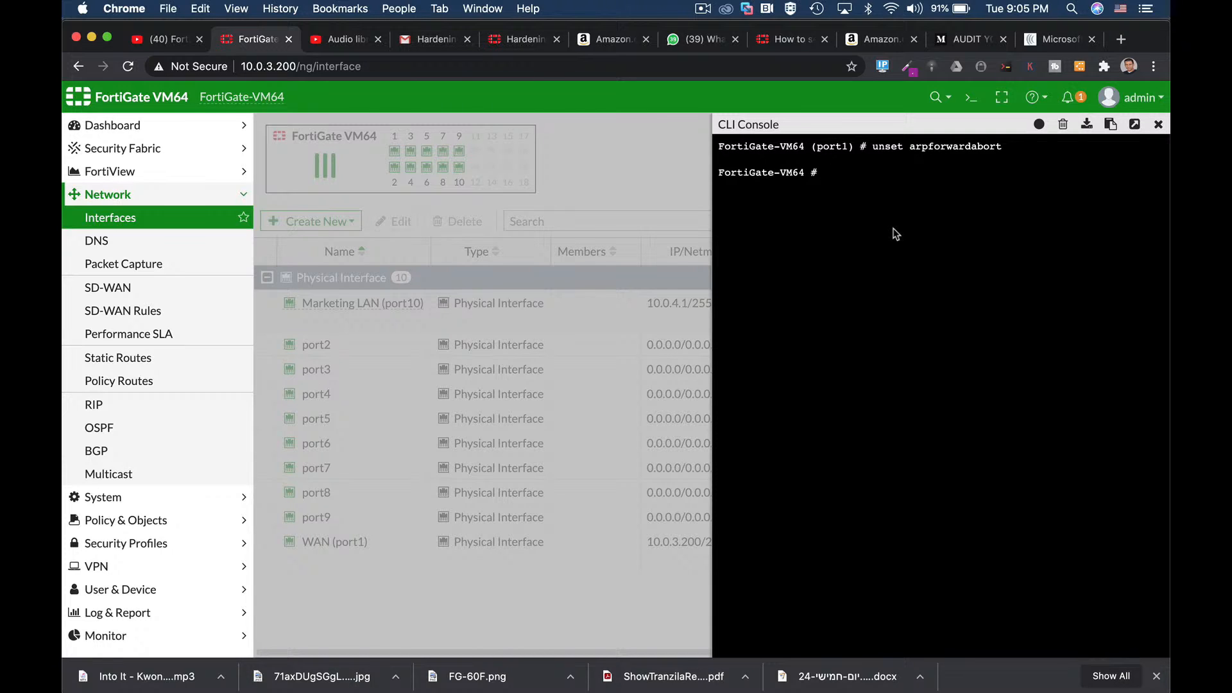
type("config ")
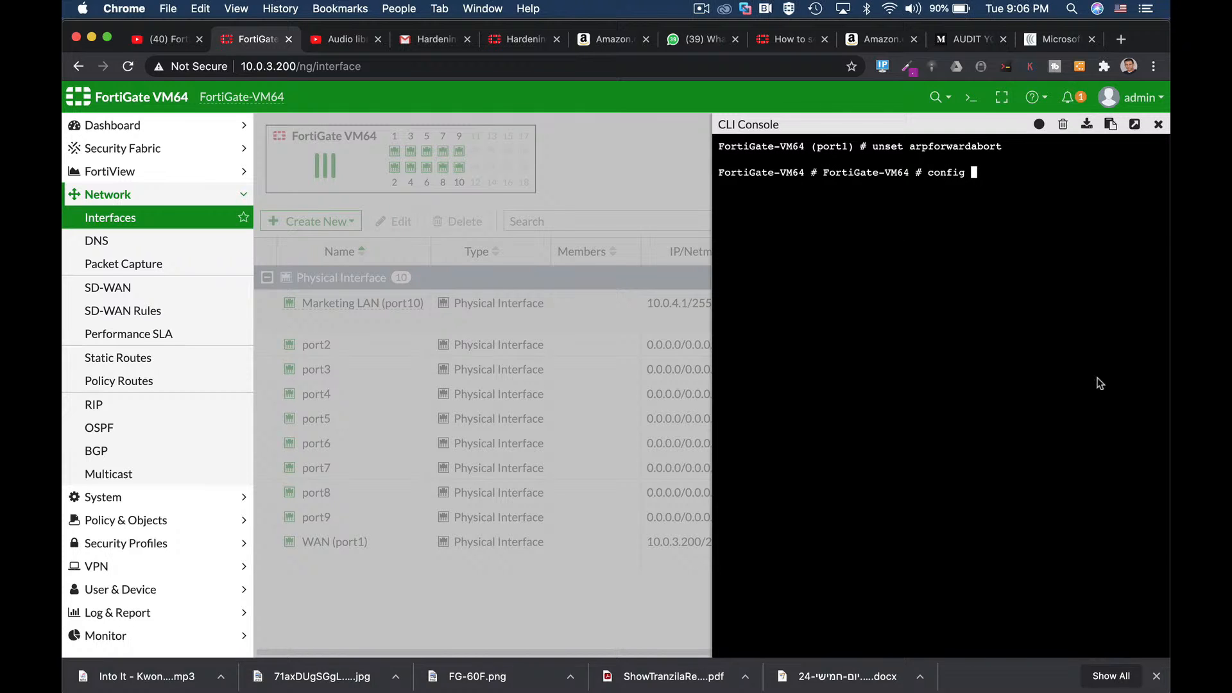
type("system global")
Step: Run 'config system global' and begin the 'set admin-maintainer' setting
key("Return")
type("set adm")
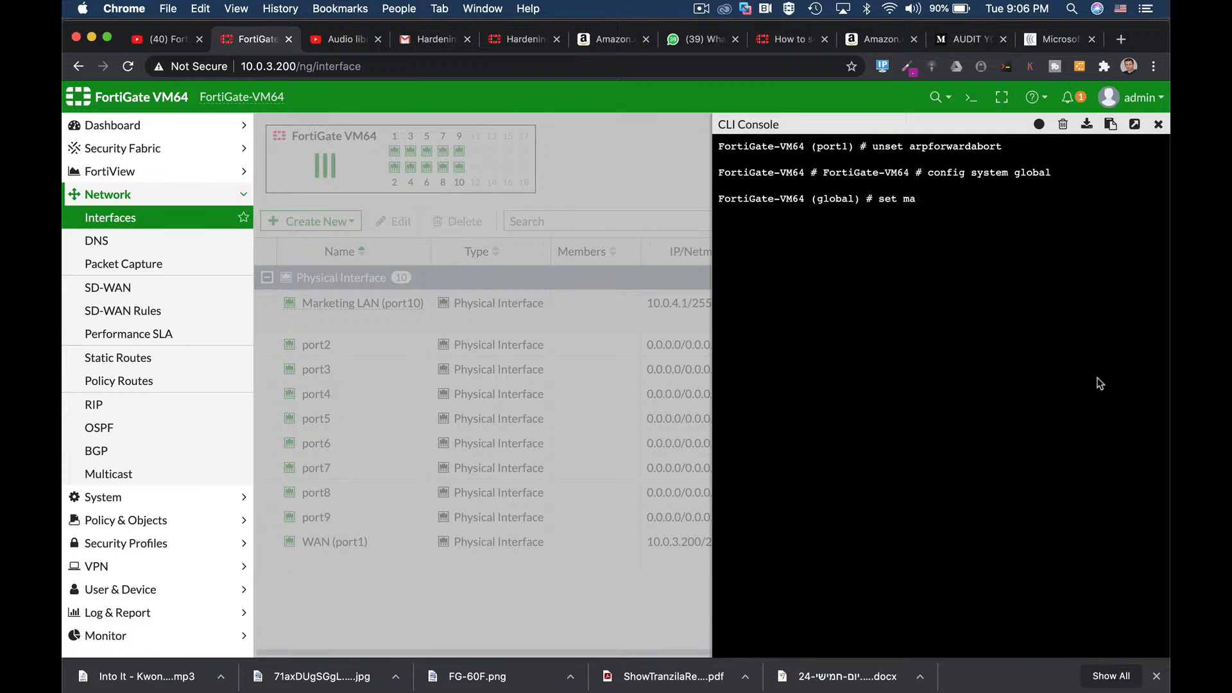
key("Tab")
key("Tab")
key("Tab")
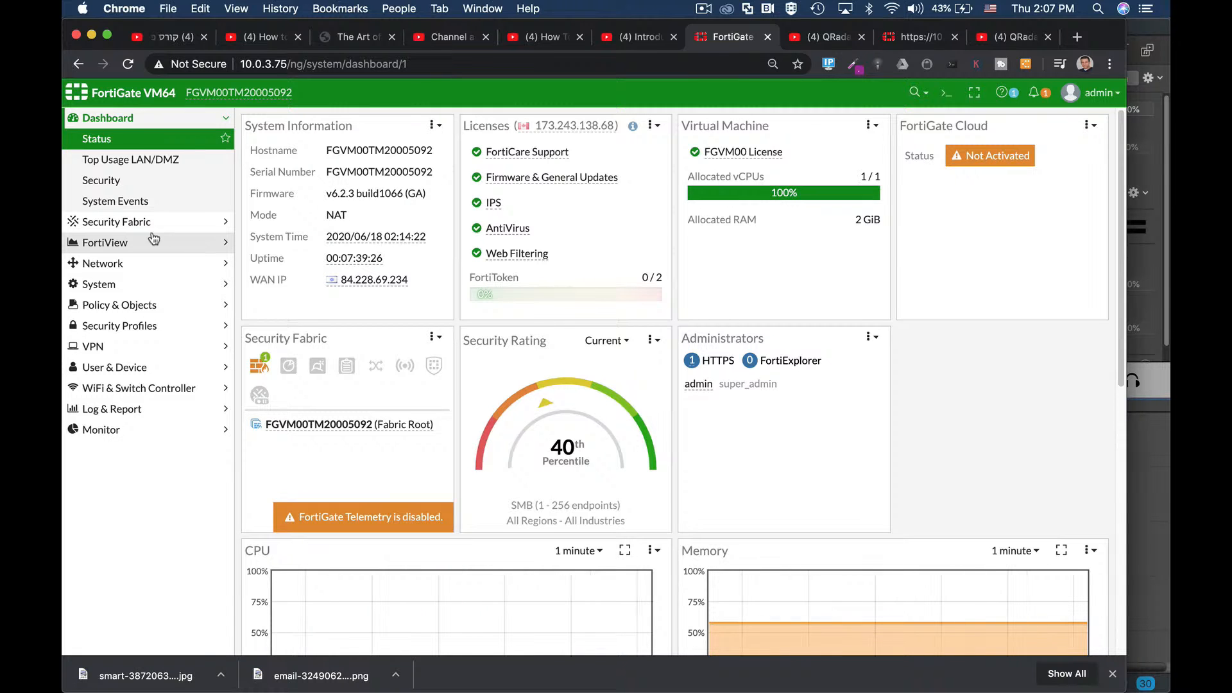
left_click(107, 261)
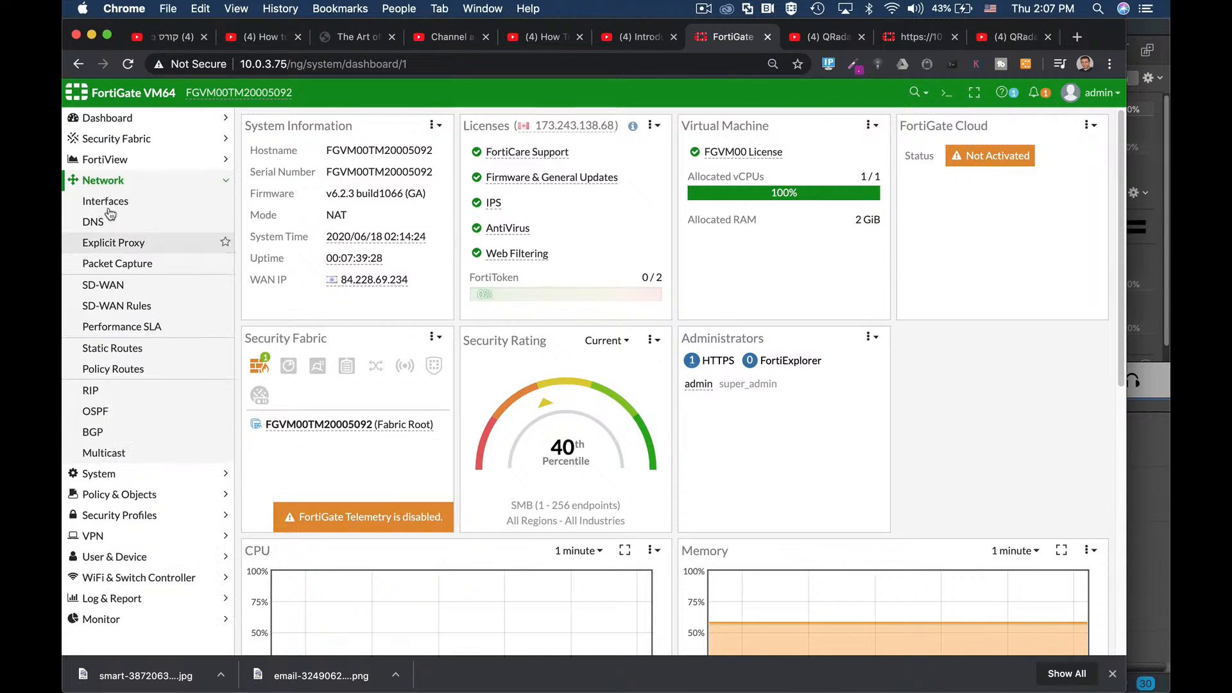
left_click(108, 199)
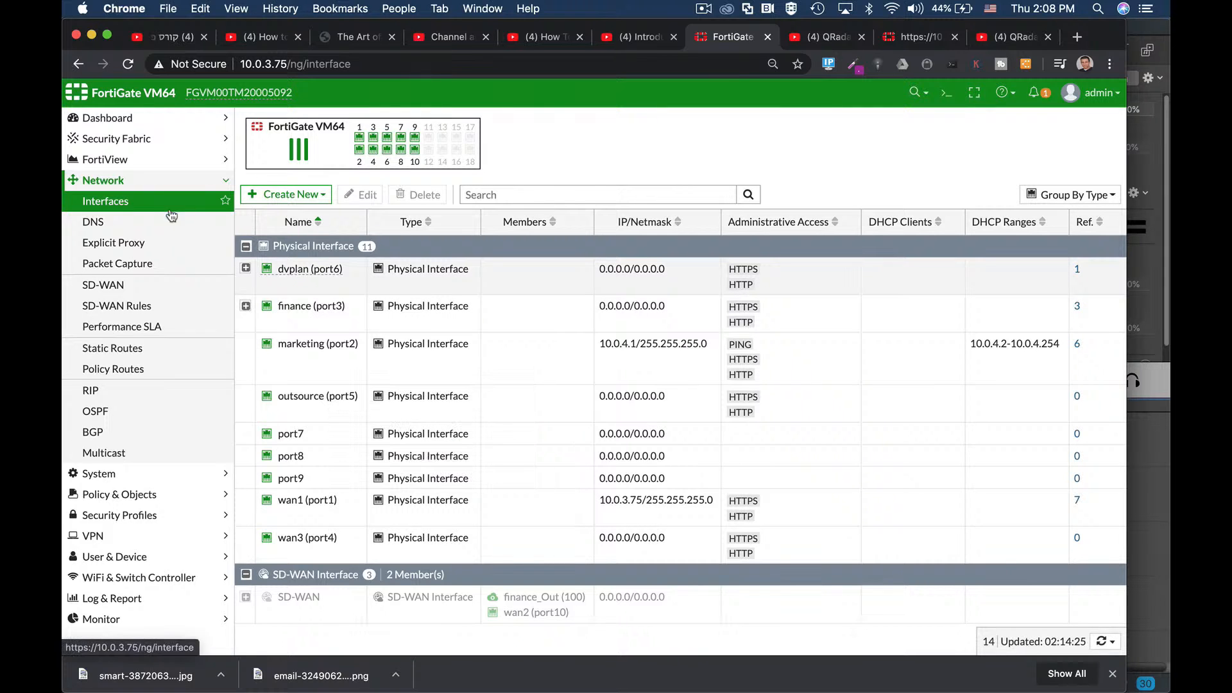
left_click(128, 222)
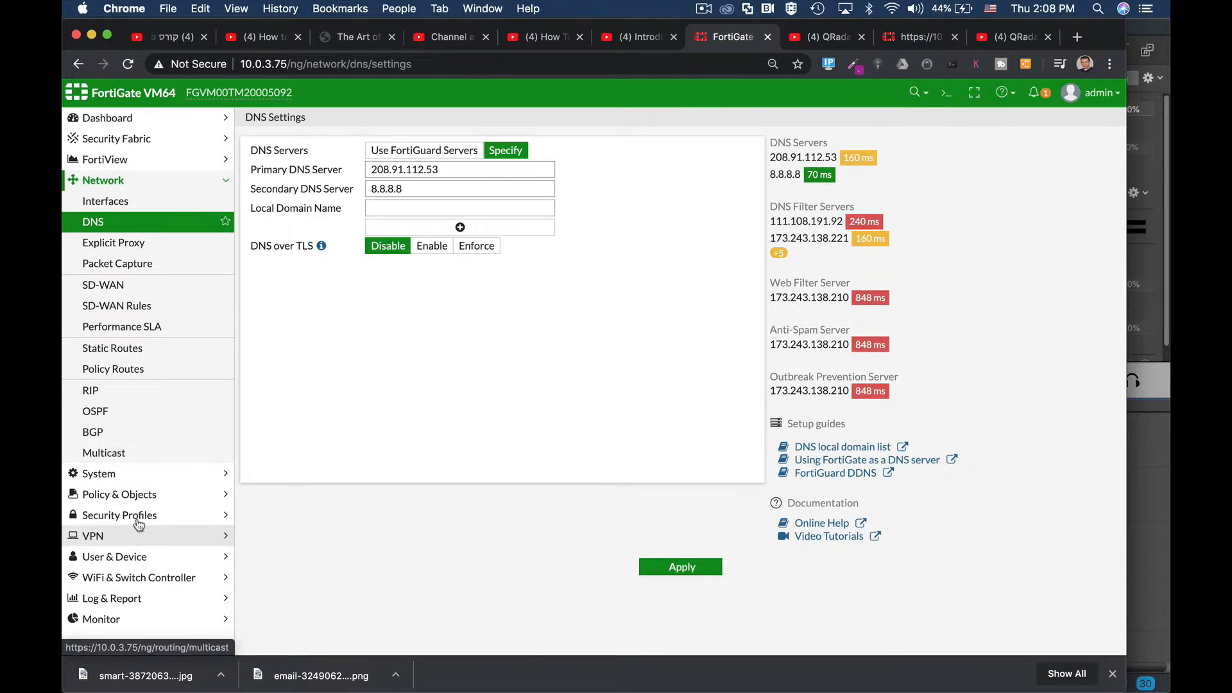
left_click(136, 494)
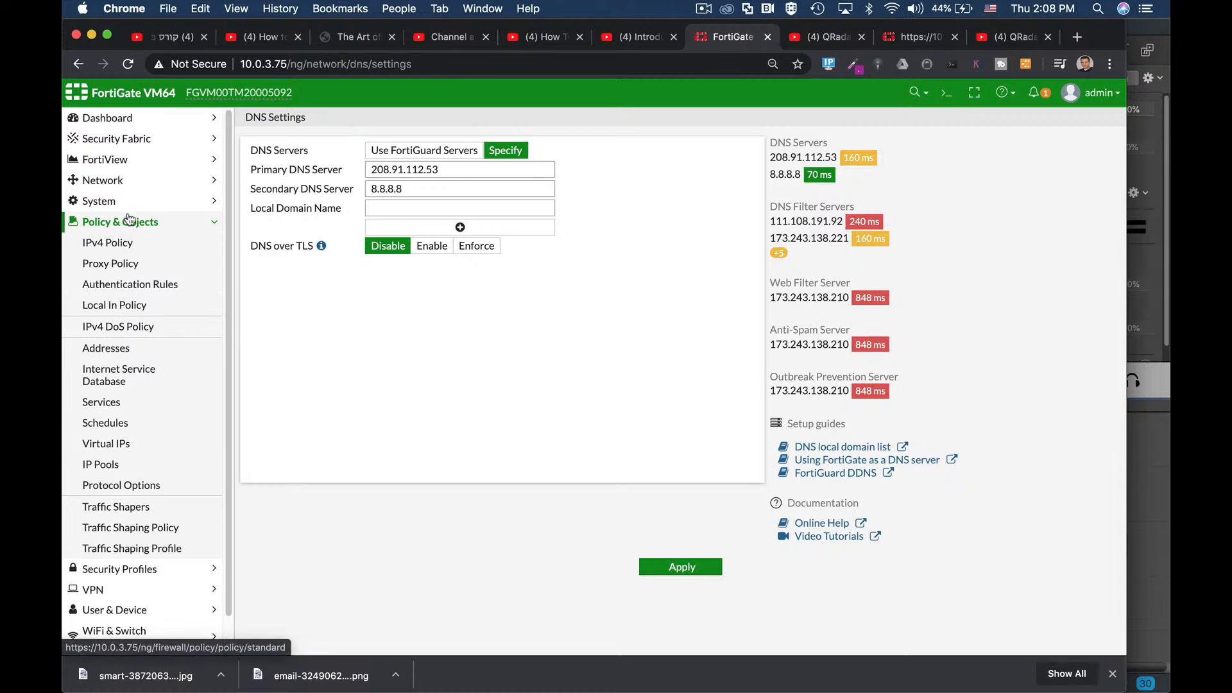
left_click(123, 202)
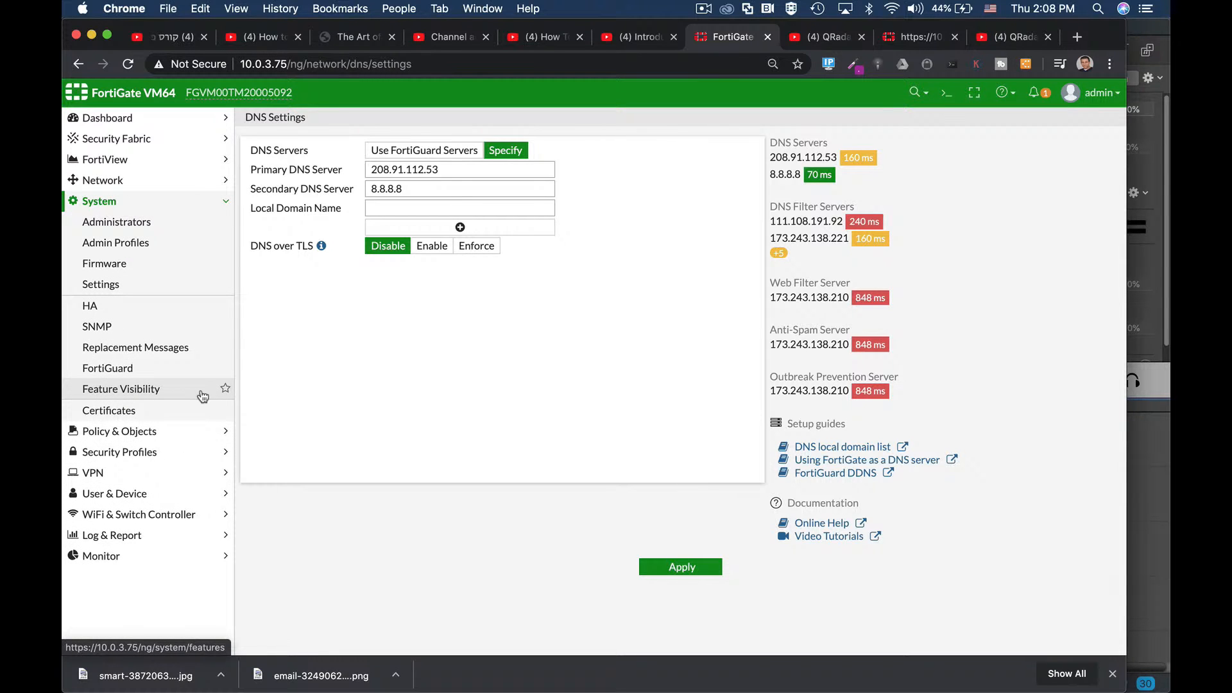
left_click(135, 392)
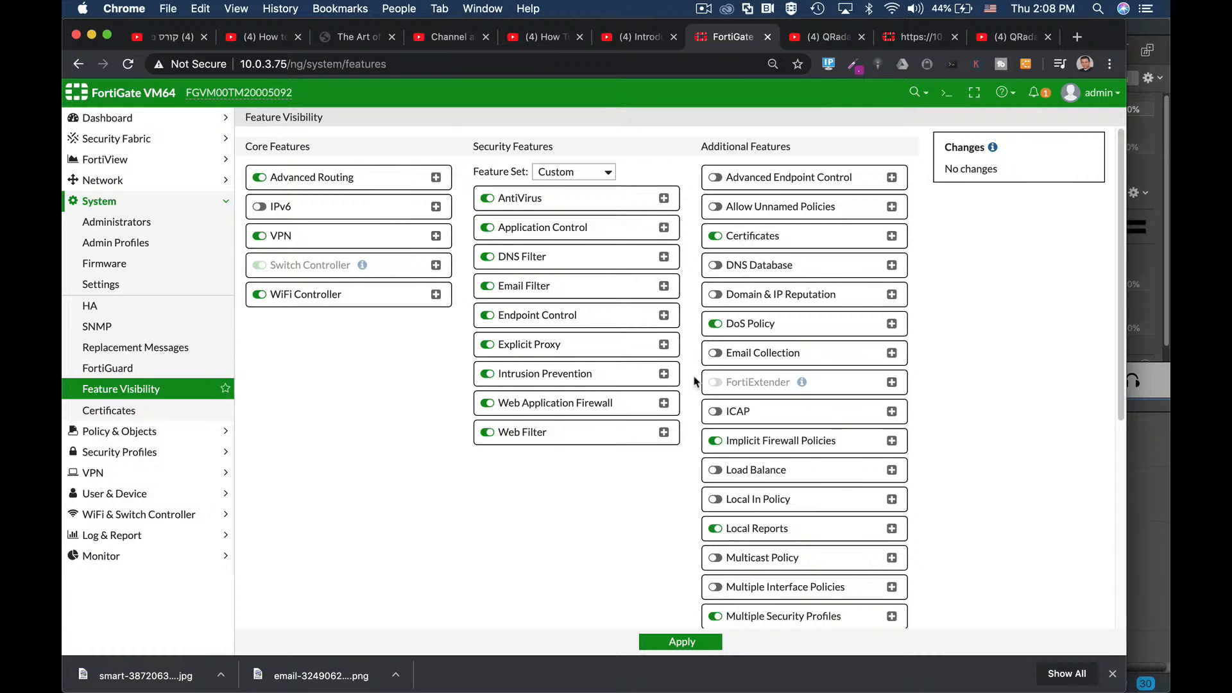
scroll(693, 382, "down", 5)
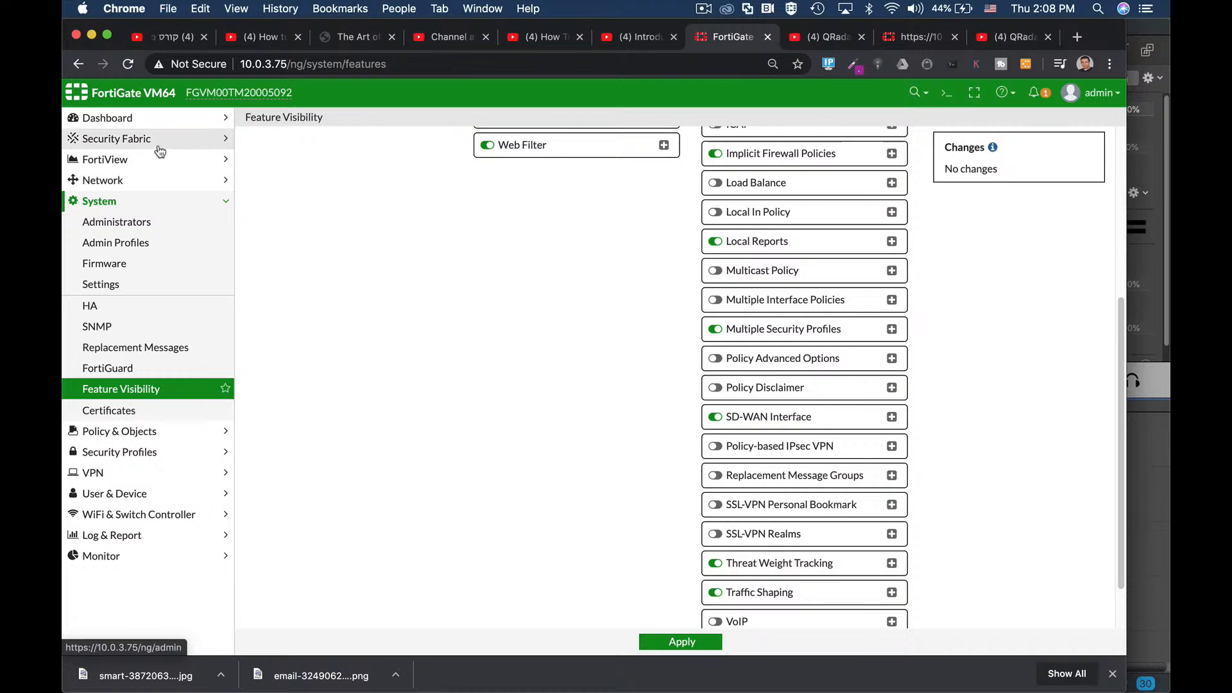
left_click(125, 118)
left_click(115, 139)
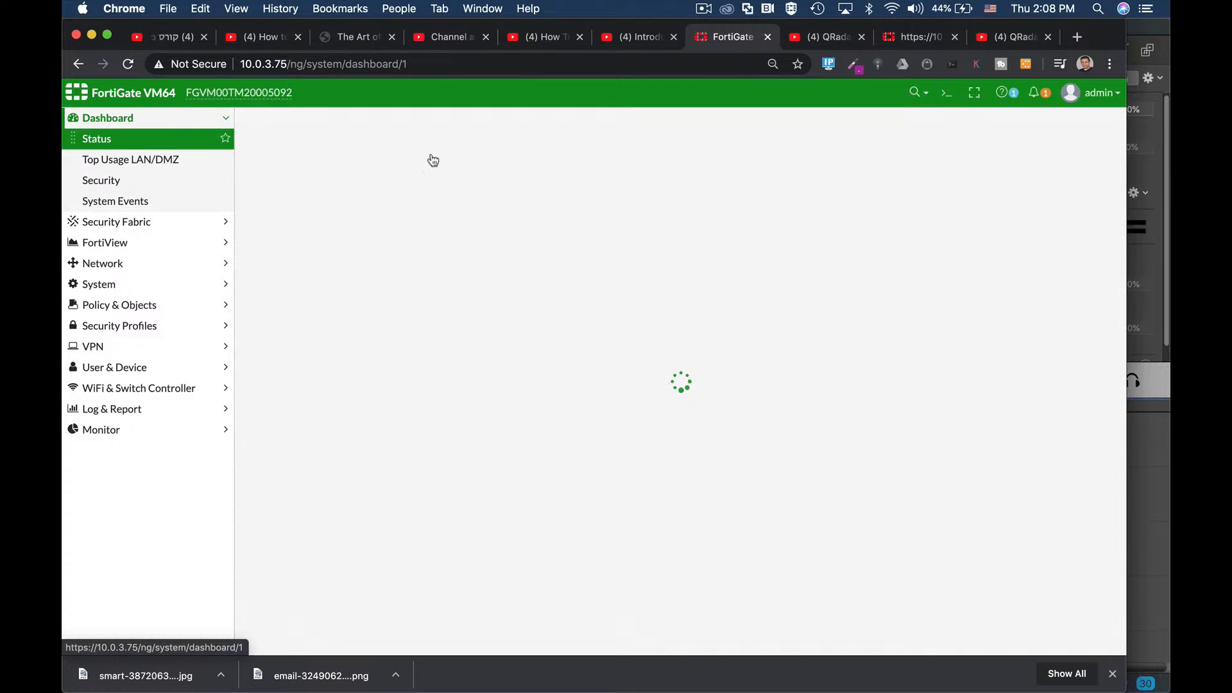
left_click(946, 93)
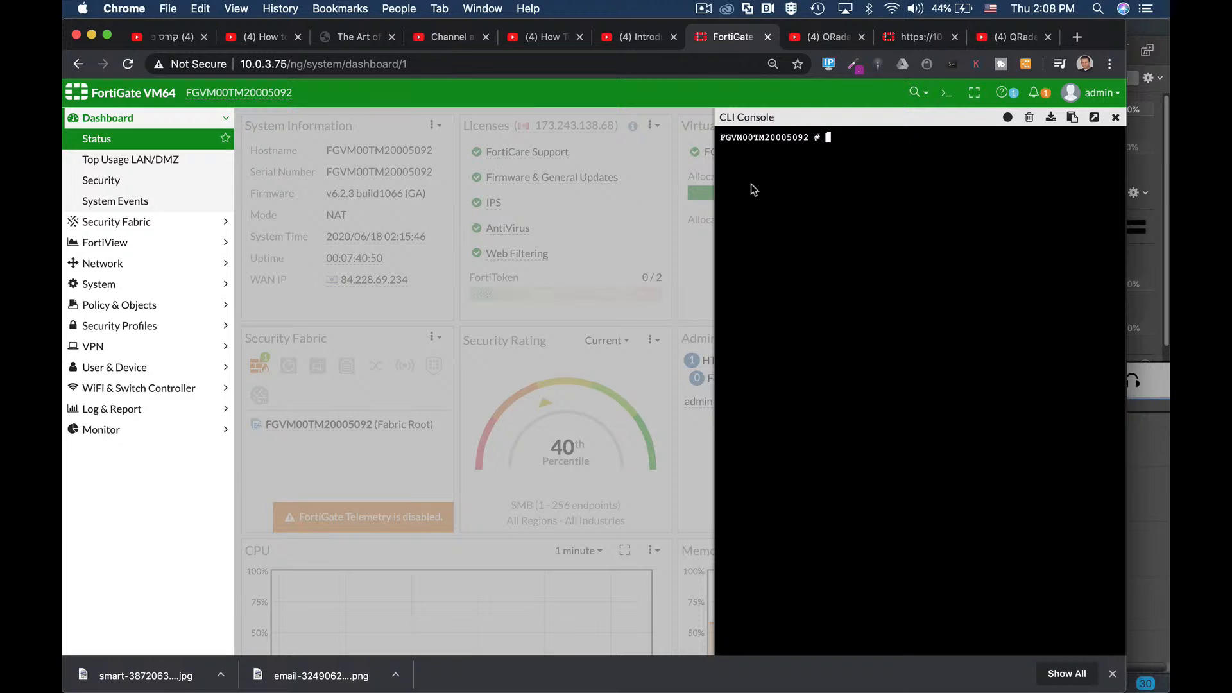
left_click(946, 92)
left_click(946, 92)
type("get system status")
key("Return")
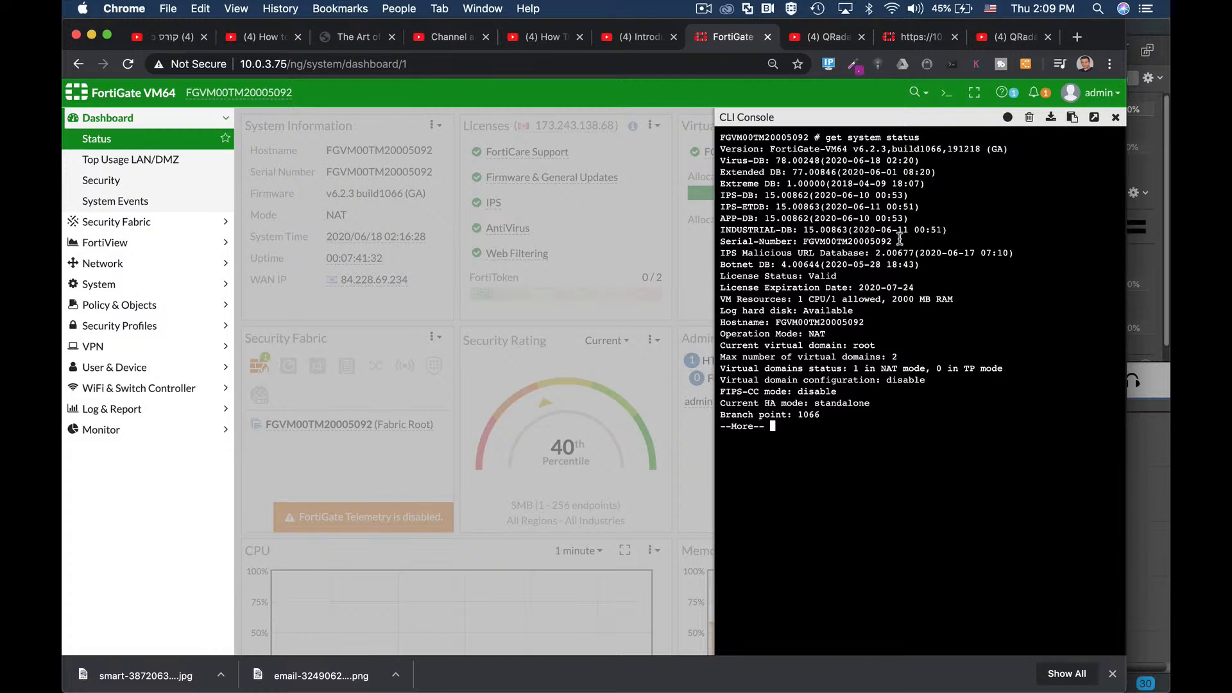
left_click(1115, 118)
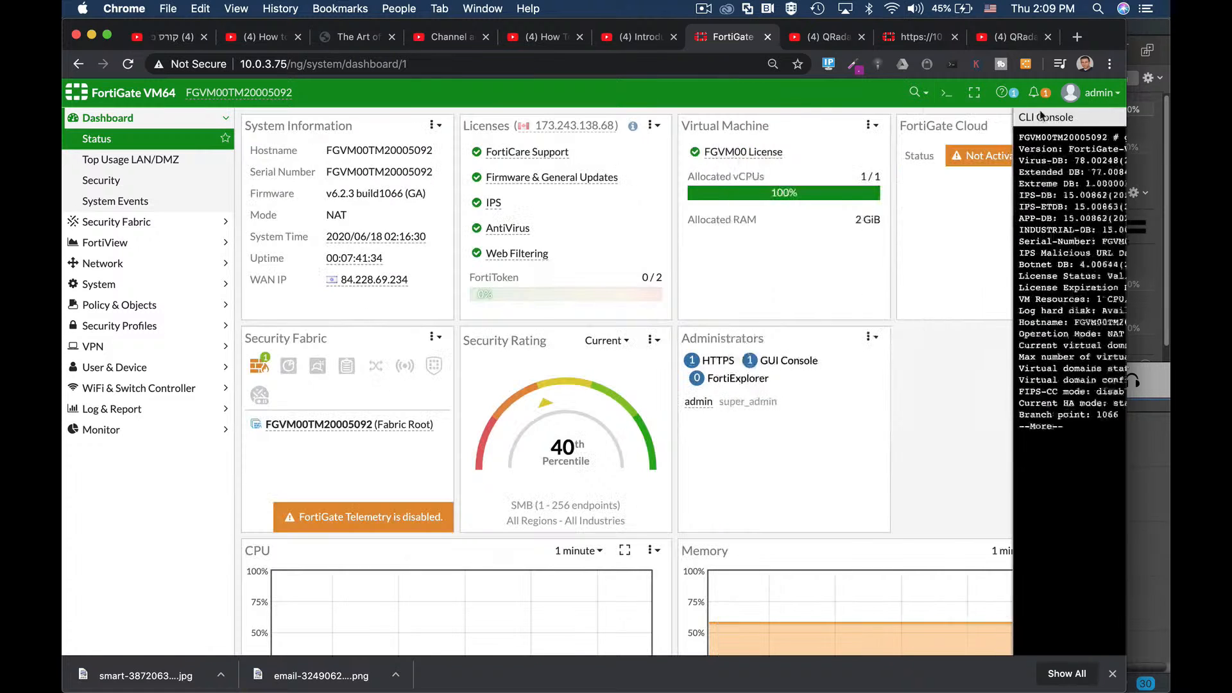
left_click(124, 269)
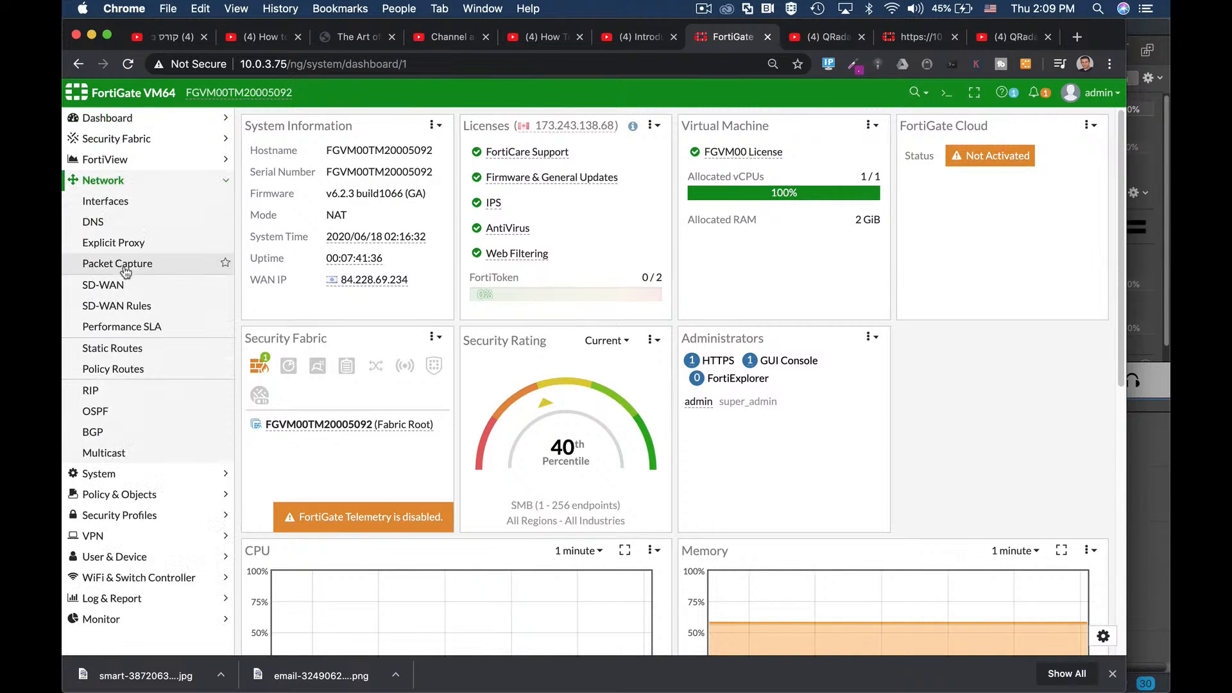
Step: Go to Network > Interfaces to view the interface list
left_click(106, 202)
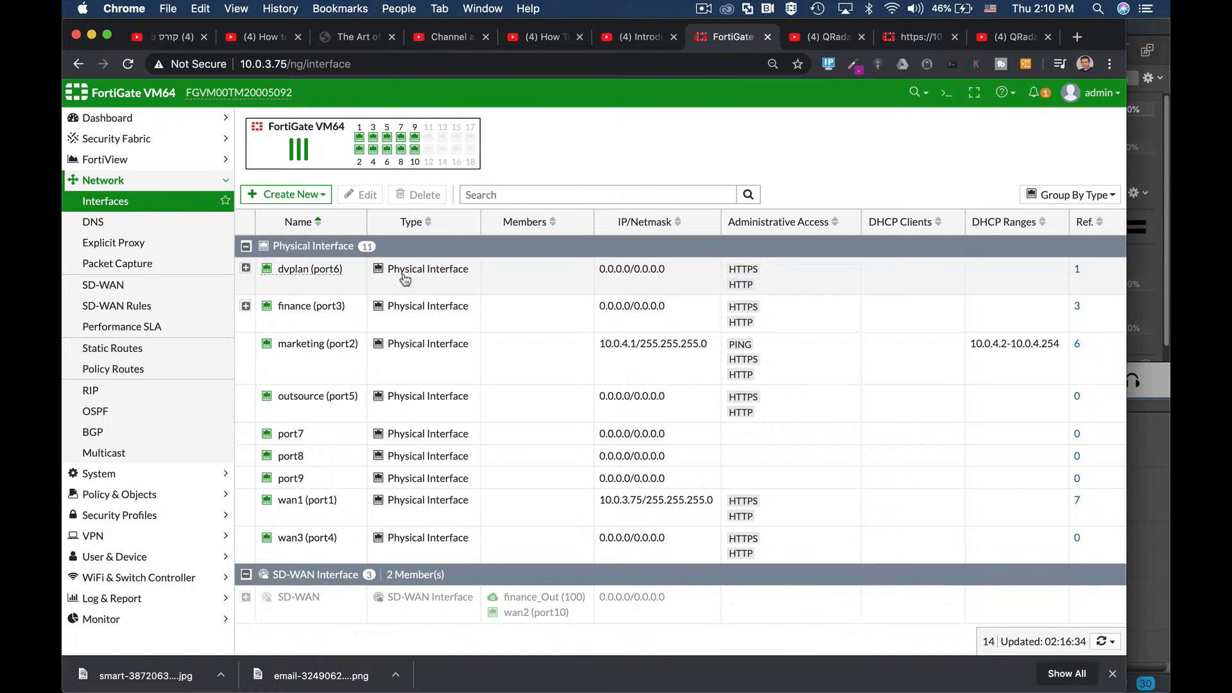
mouse_move(361, 141)
Step: Edit port8, giving it the alias management and the LAN role
left_click(309, 460)
left_click(367, 197)
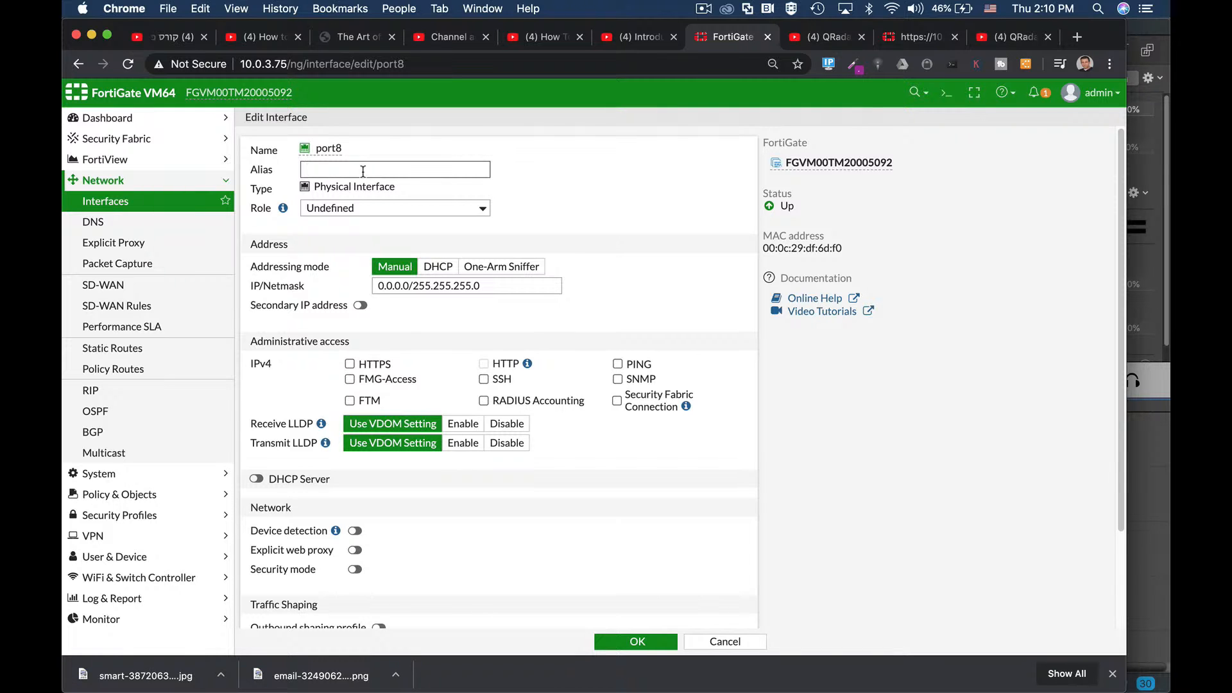
type("management")
left_click(369, 207)
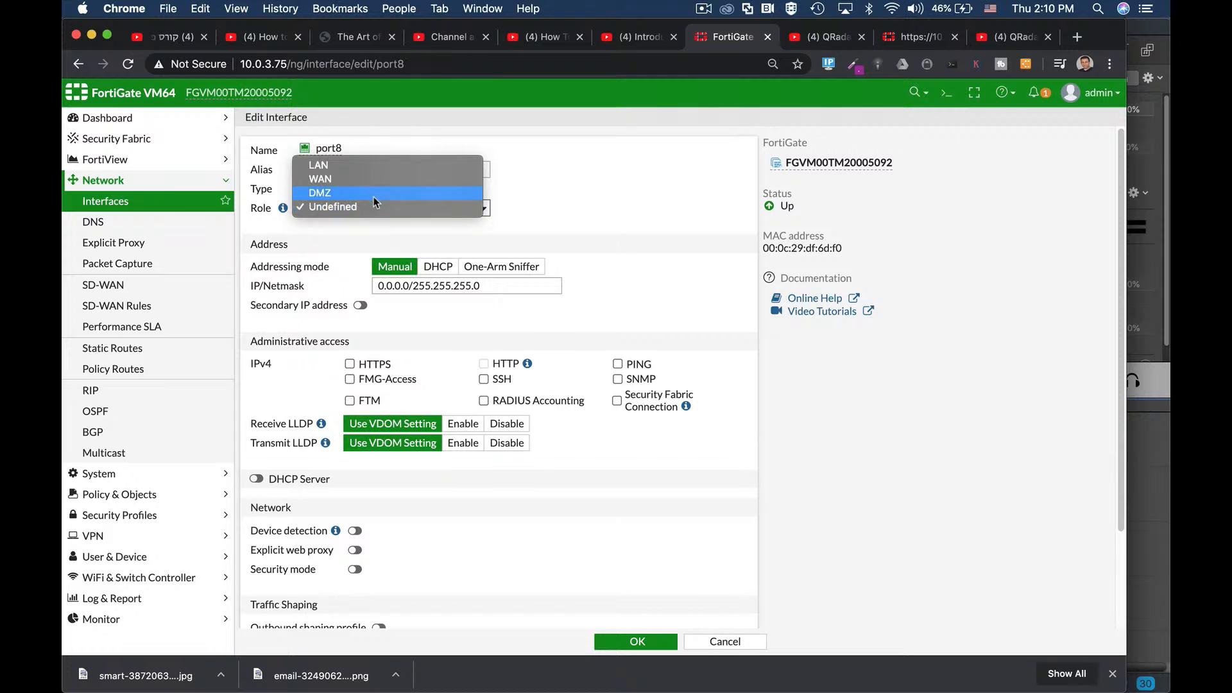
left_click(355, 165)
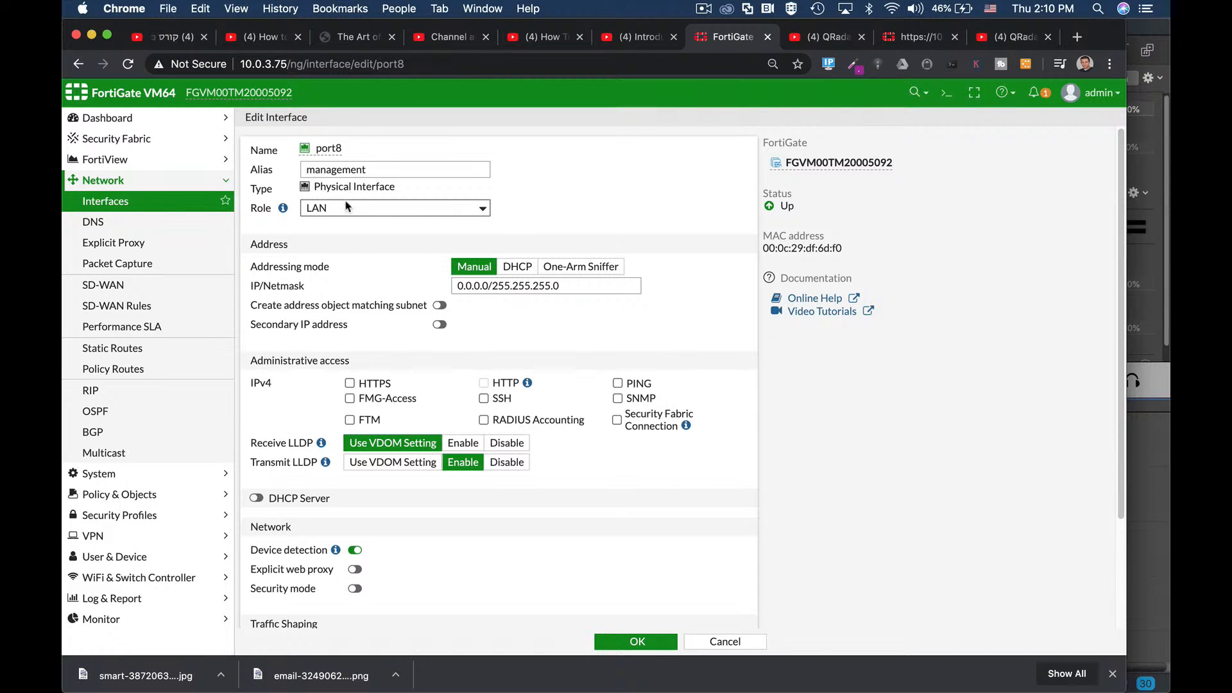
double_click(331, 150)
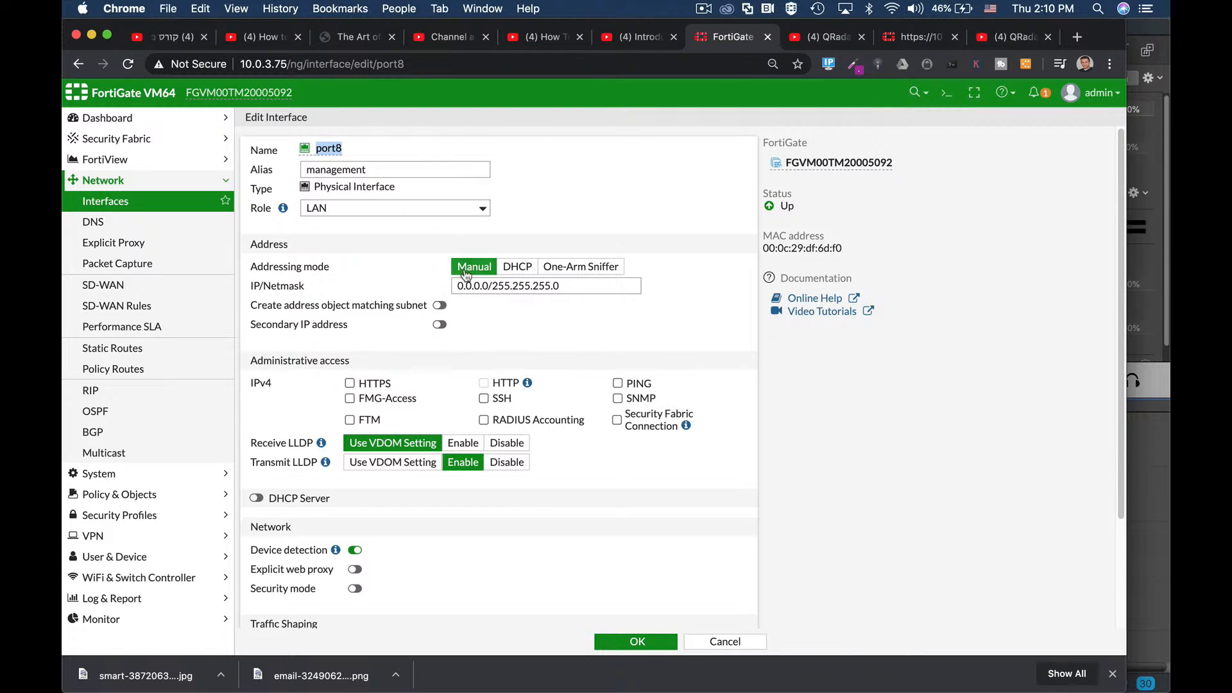
Step: Set port8's IP/Netmask to 192.168.2.1/24
triple_click(550, 286)
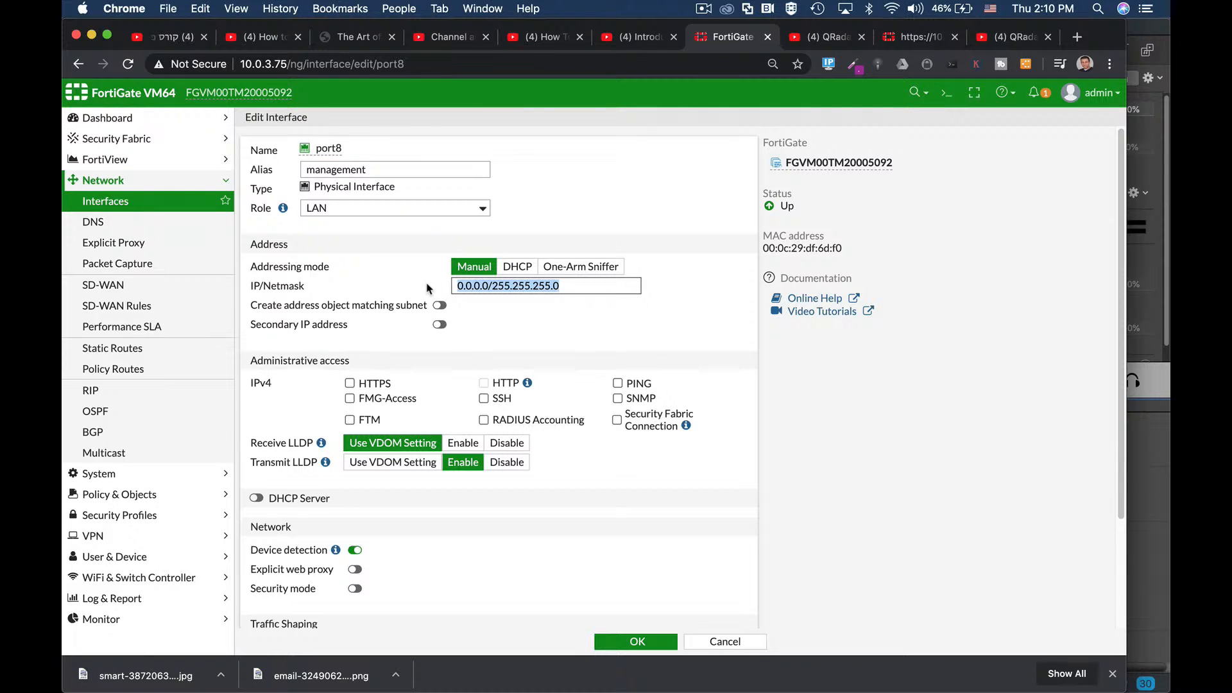
type("192.168.2.1/")
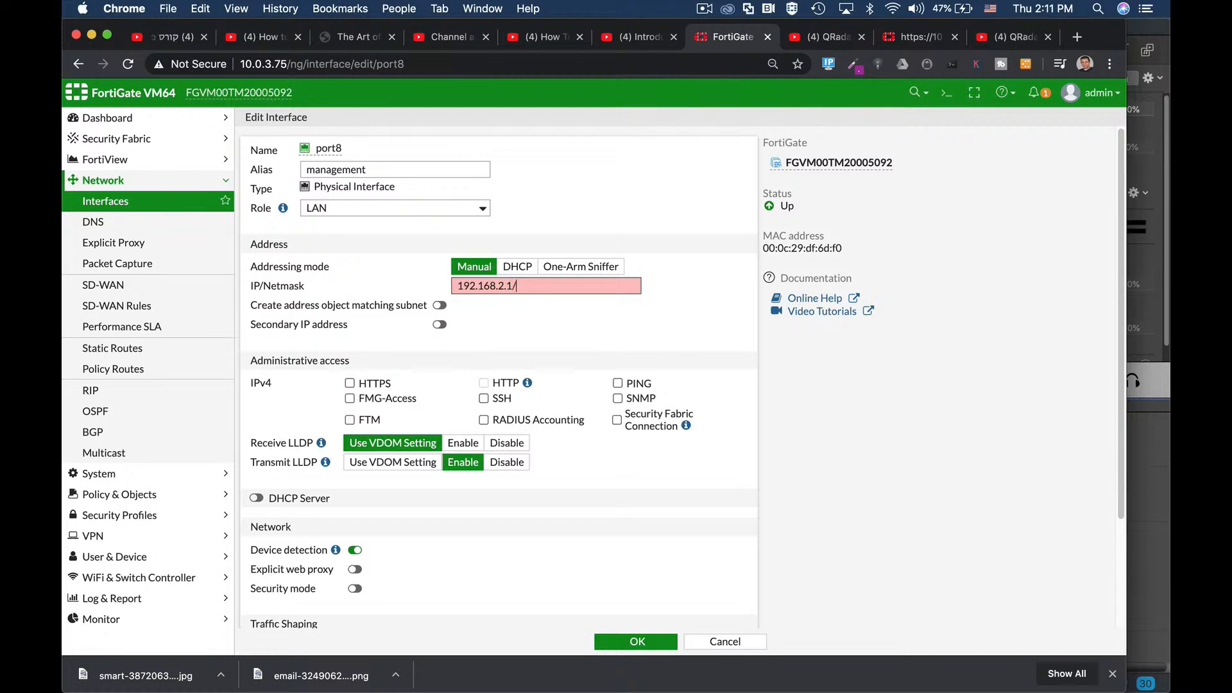
type("24")
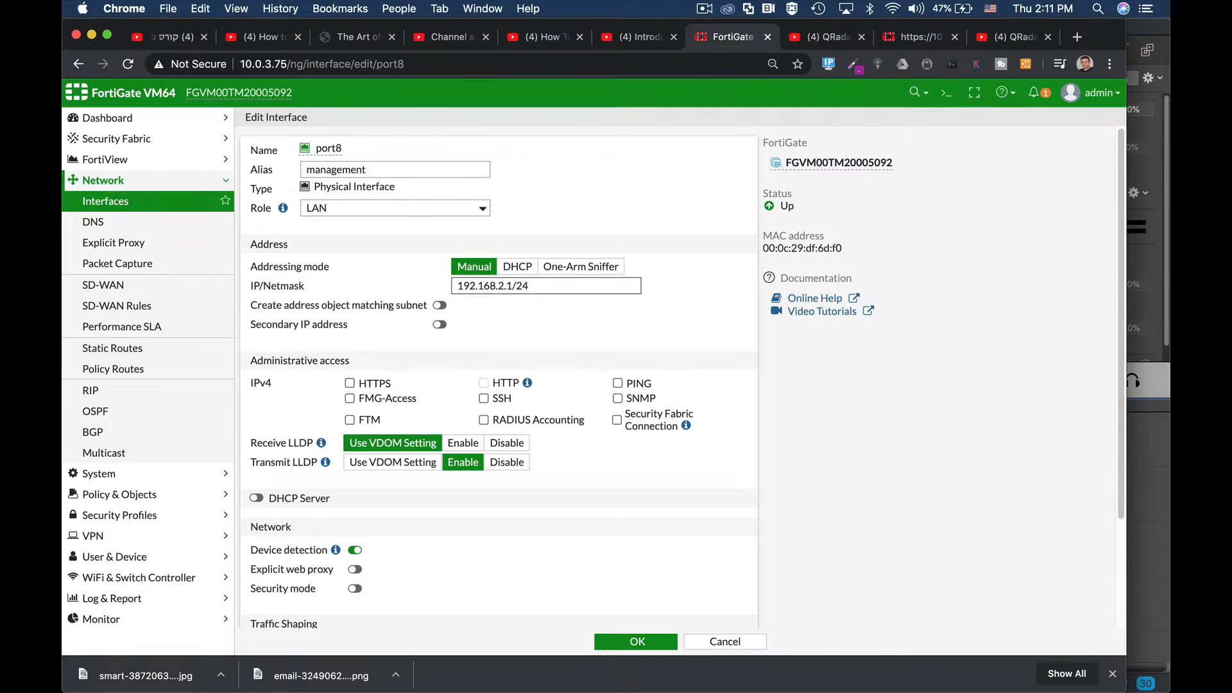
left_click_drag(454, 285, 505, 289)
left_click_drag(460, 286, 505, 287)
left_click_drag(498, 287, 505, 287)
scroll(520, 330, "down", 2)
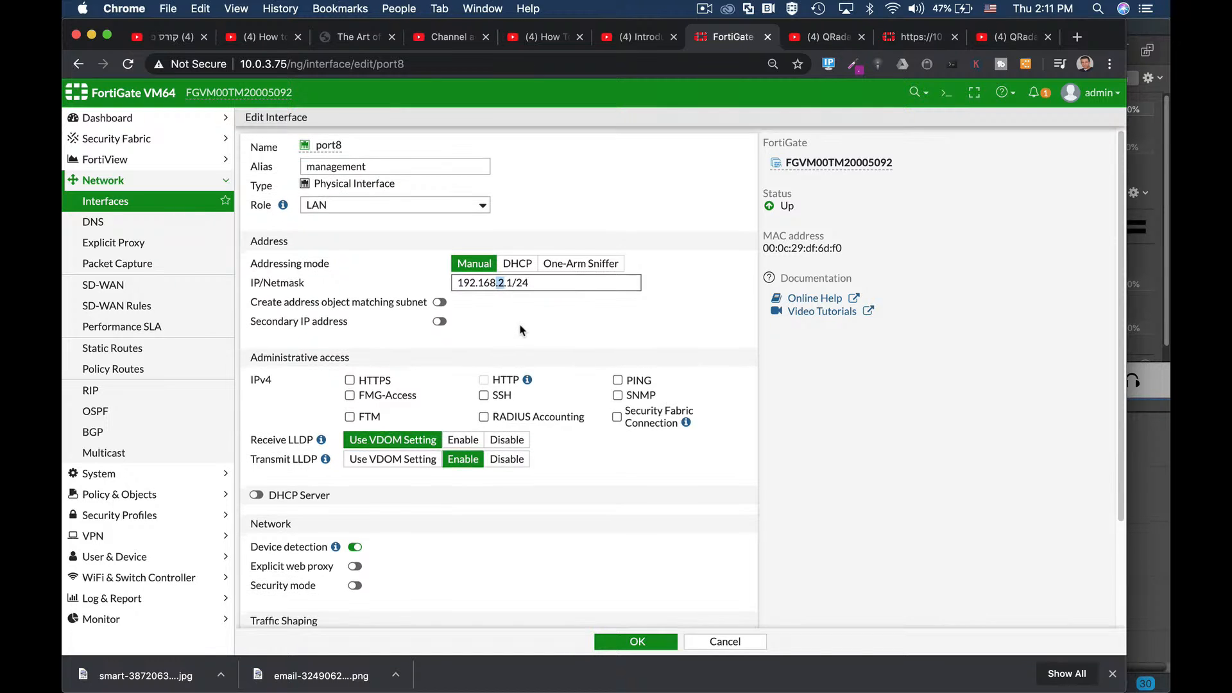
scroll(520, 329, "down", 4)
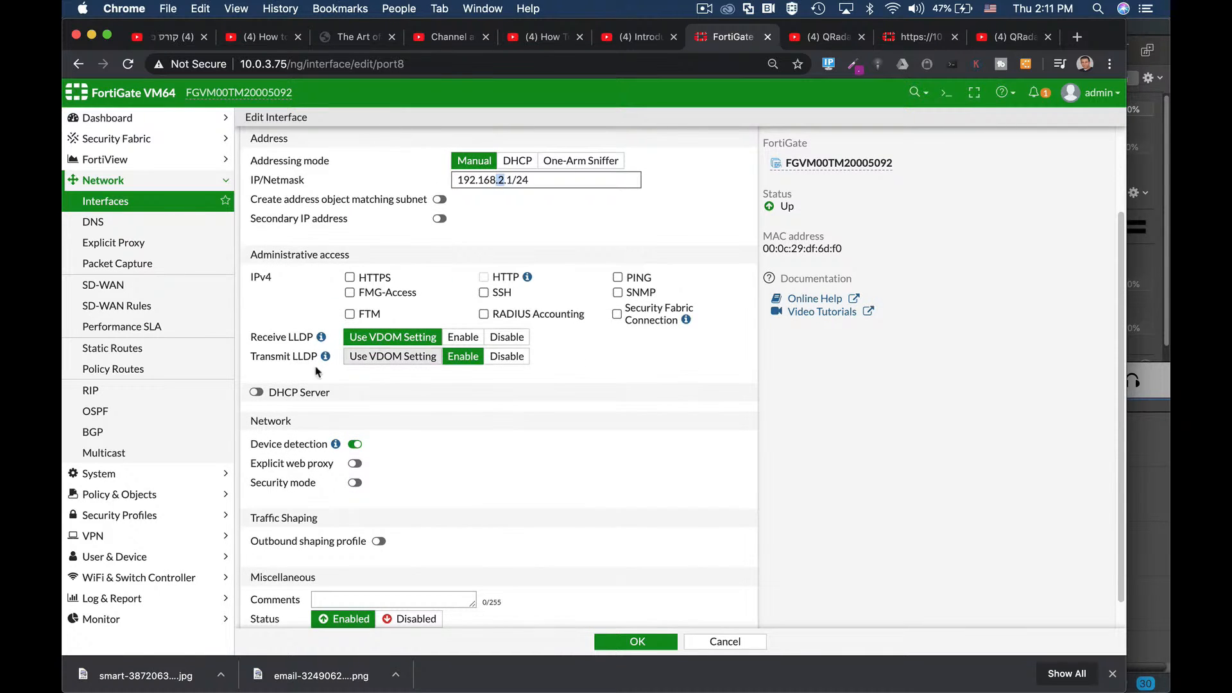
Step: Enable port8's DHCP server and allow HTTPS and HTTP administrative access
left_click(256, 394)
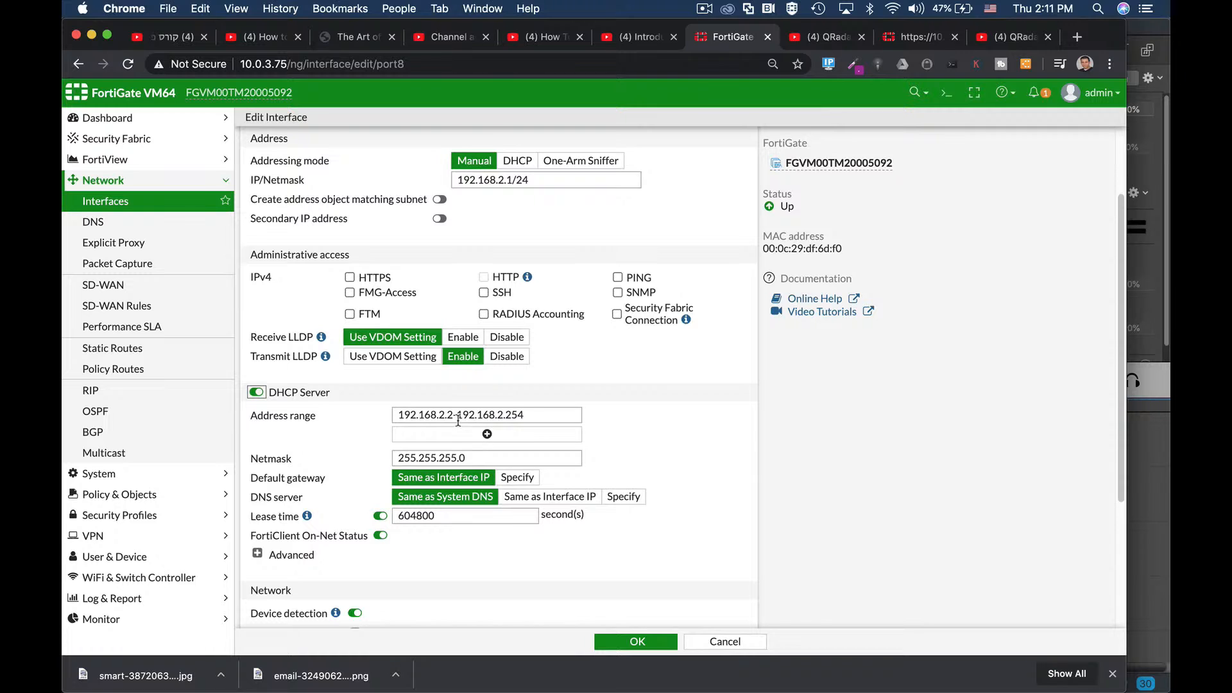
scroll(528, 359, "up", 2)
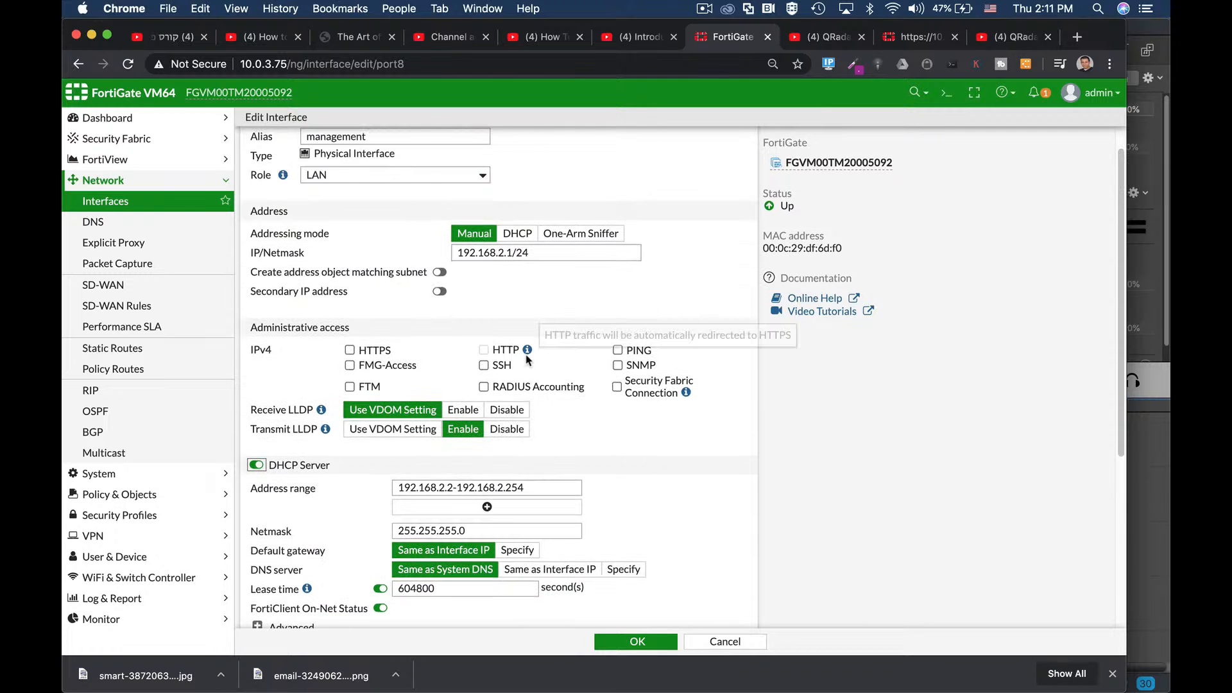
left_click(351, 353)
scroll(460, 390, "down", 4)
scroll(456, 390, "down", 1)
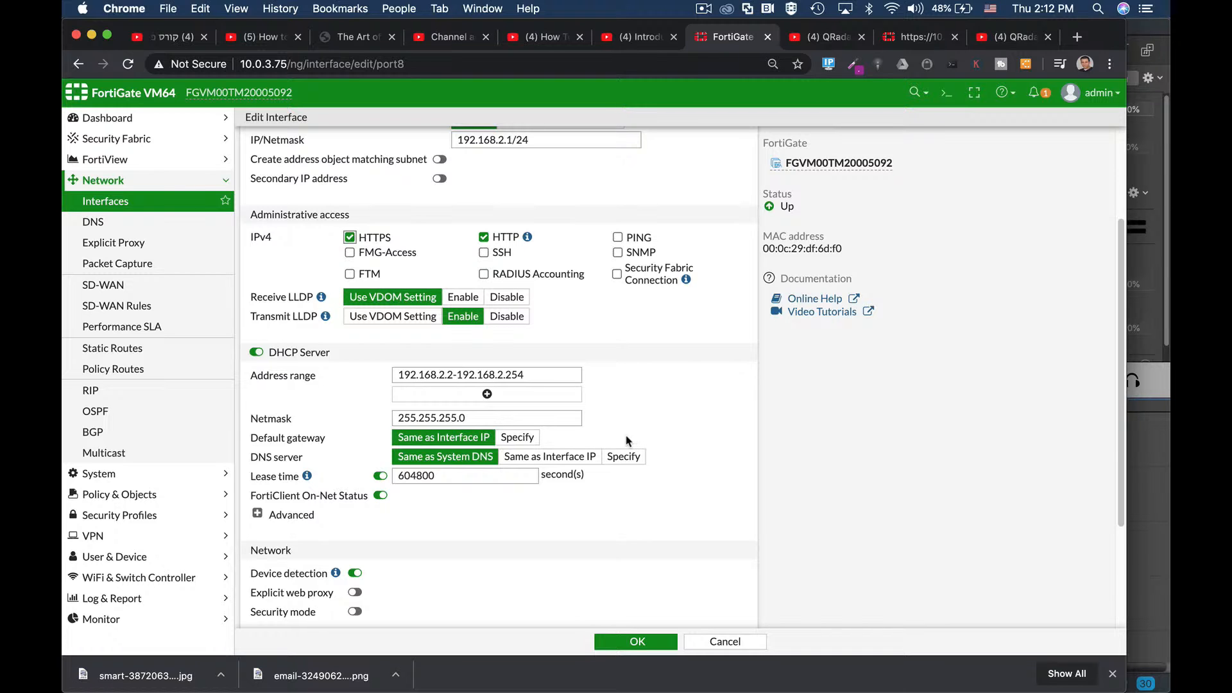
scroll(620, 439, "down", 2)
scroll(620, 439, "down", 1)
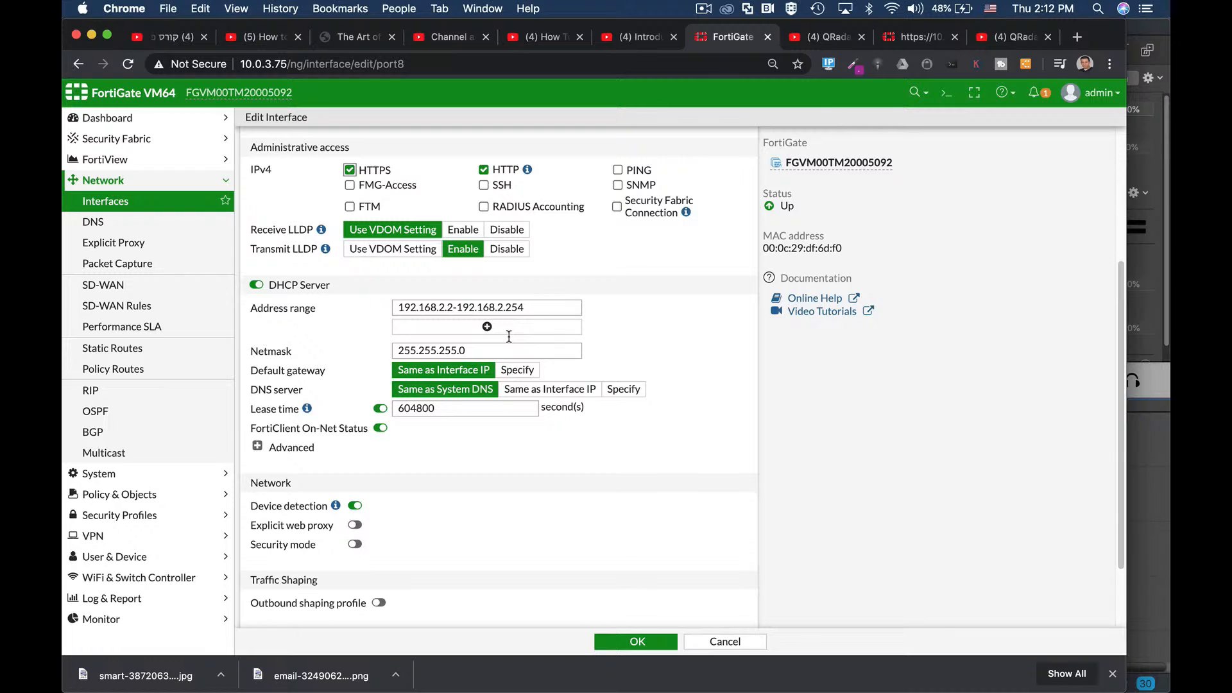
Step: Change the DHCP range end from 192.168.2.254 to 192.168.2.25
left_click_drag(524, 308, 509, 311)
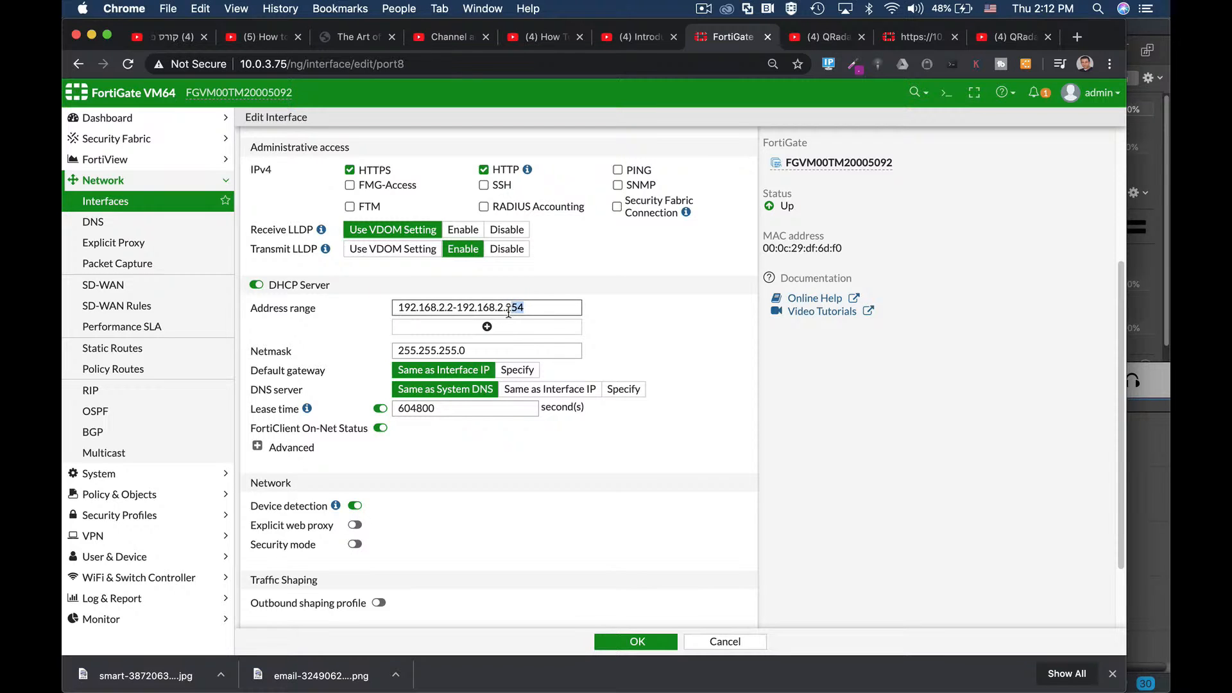
type("5")
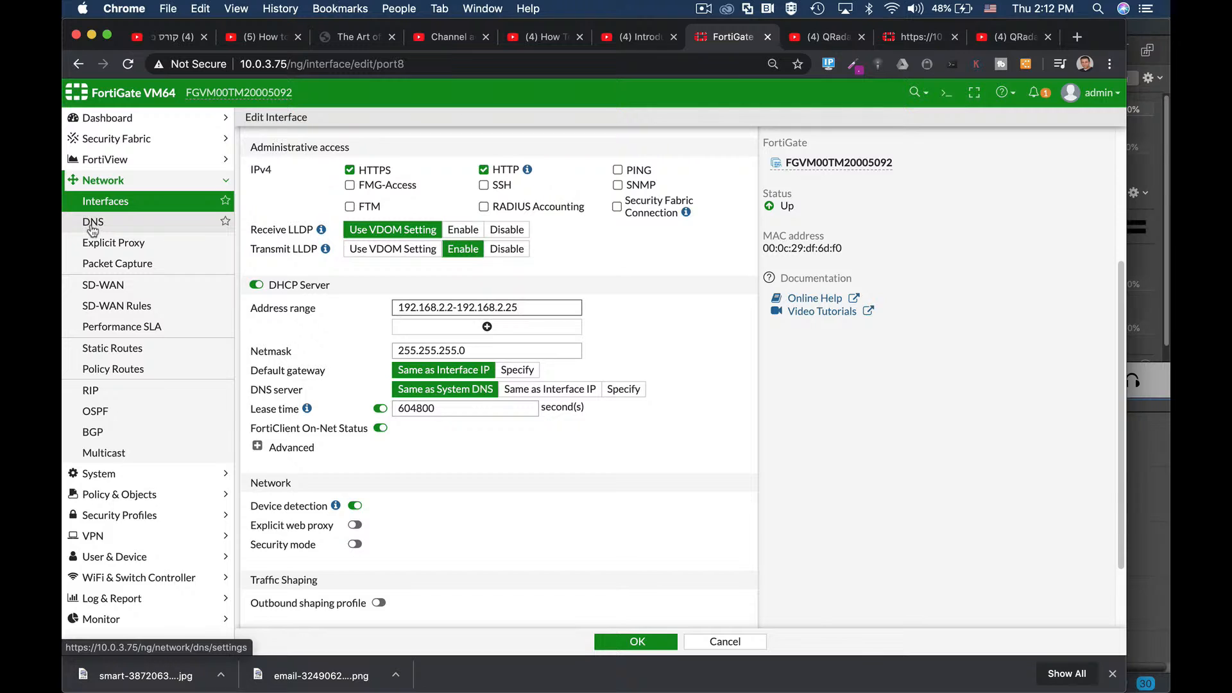
Step: Specify 8.8.8.8 as the DNS server handed out by port8's DHCP server
left_click(608, 392)
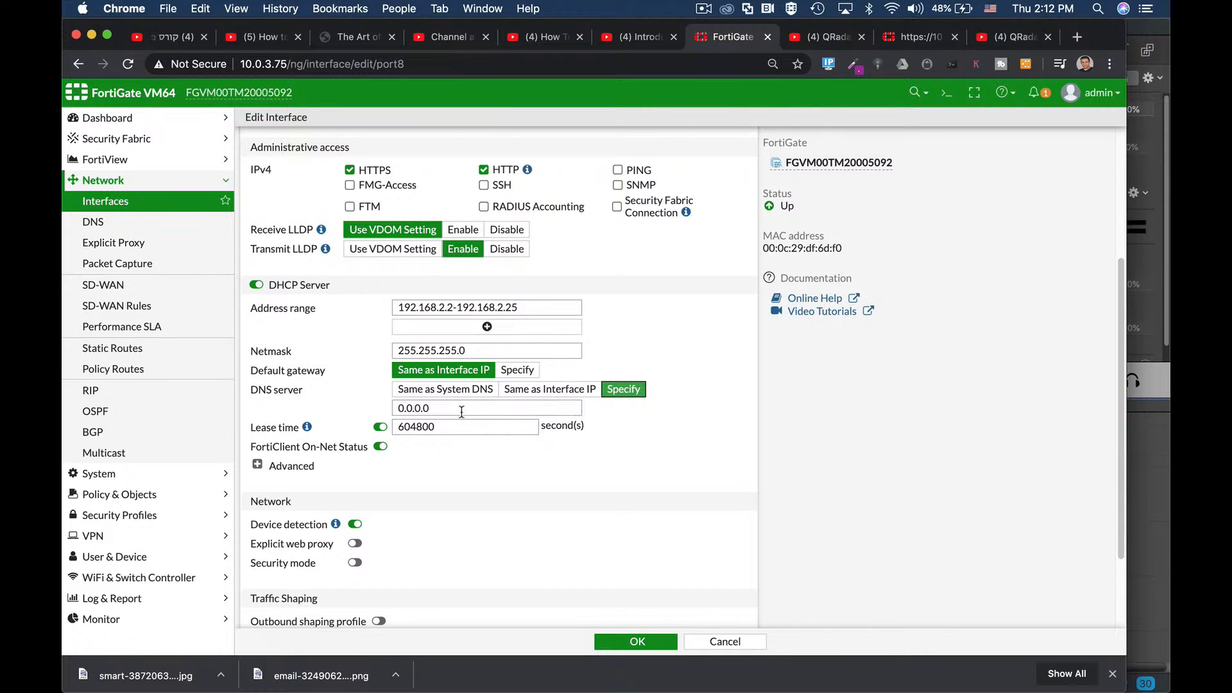
left_click_drag(462, 411, 354, 409)
type("8.8.8")
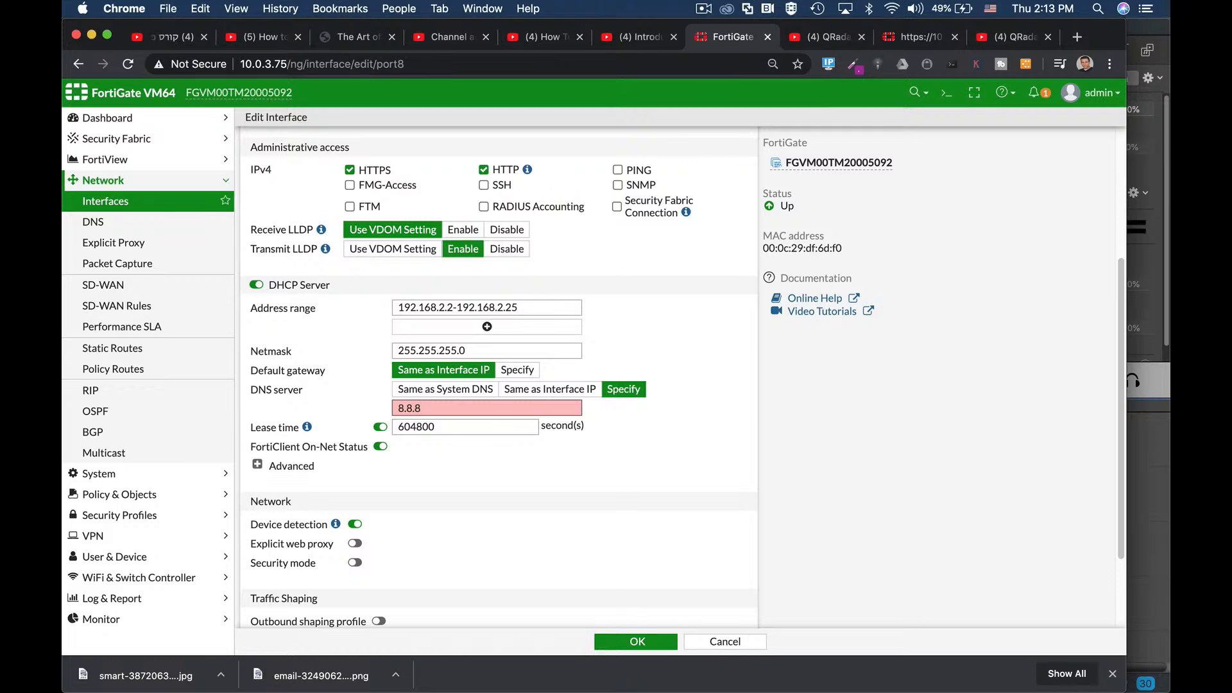
type(".8")
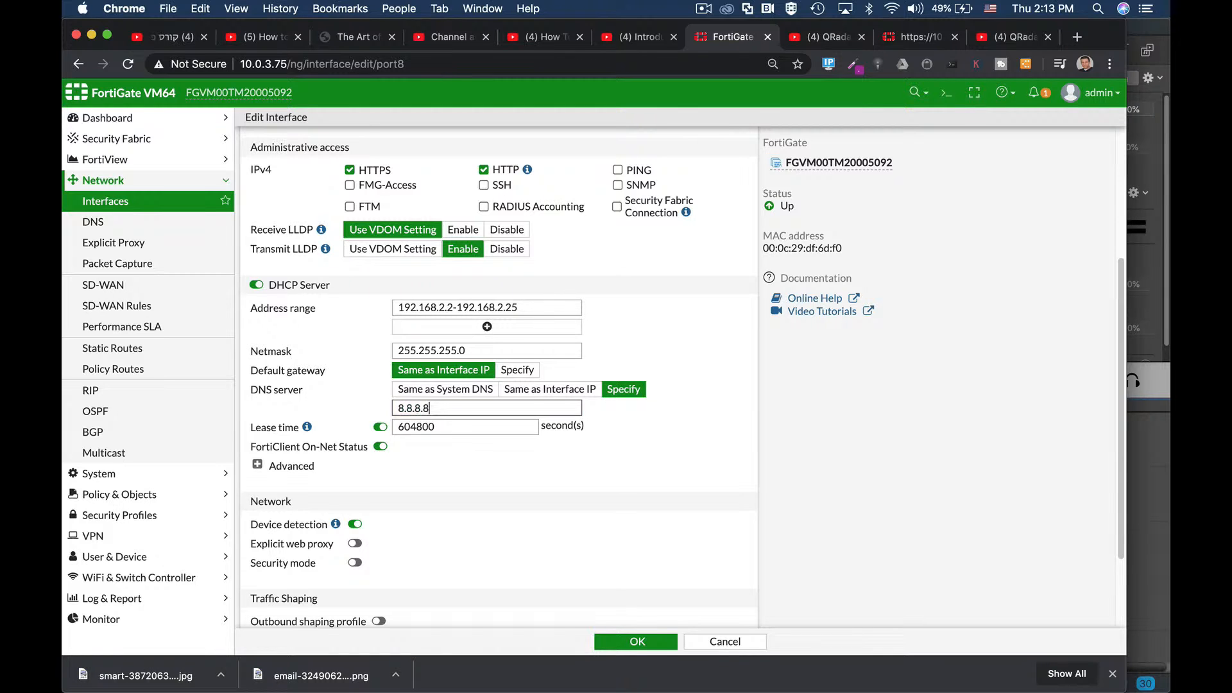
double_click(399, 427)
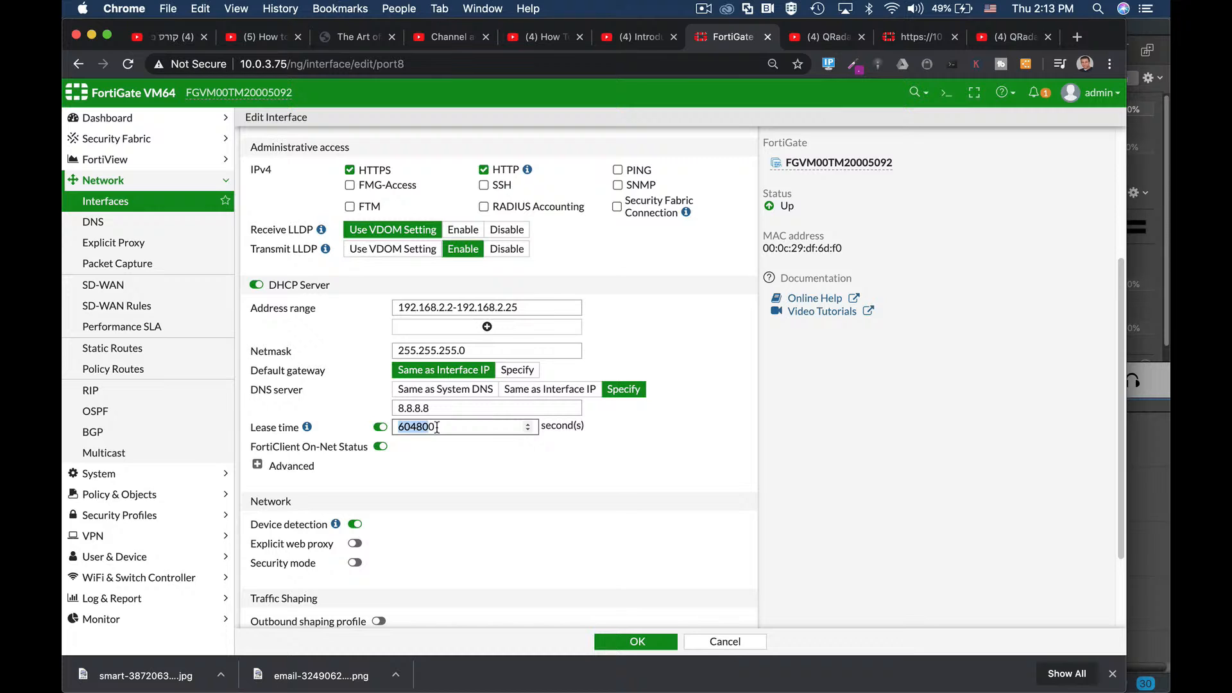
left_click(257, 465)
Step: Preview Relay mode in the advanced DHCP options, then set the mode back to Server
scroll(611, 470, "down", 1)
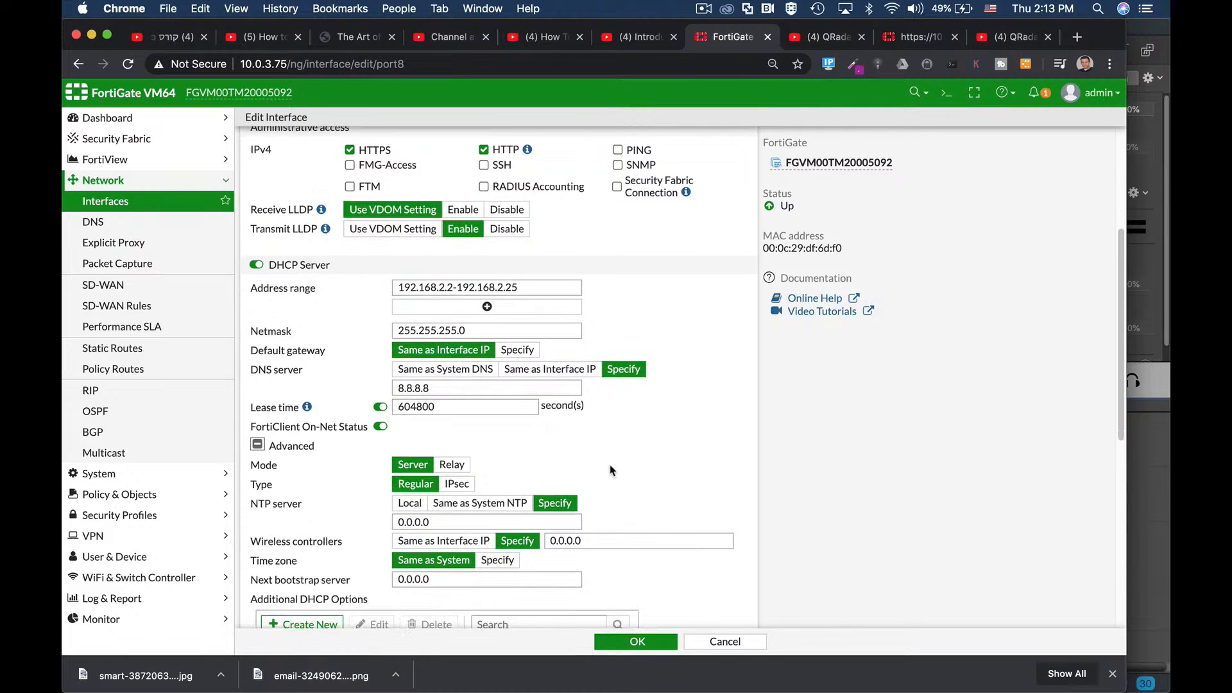
scroll(612, 470, "down", 3)
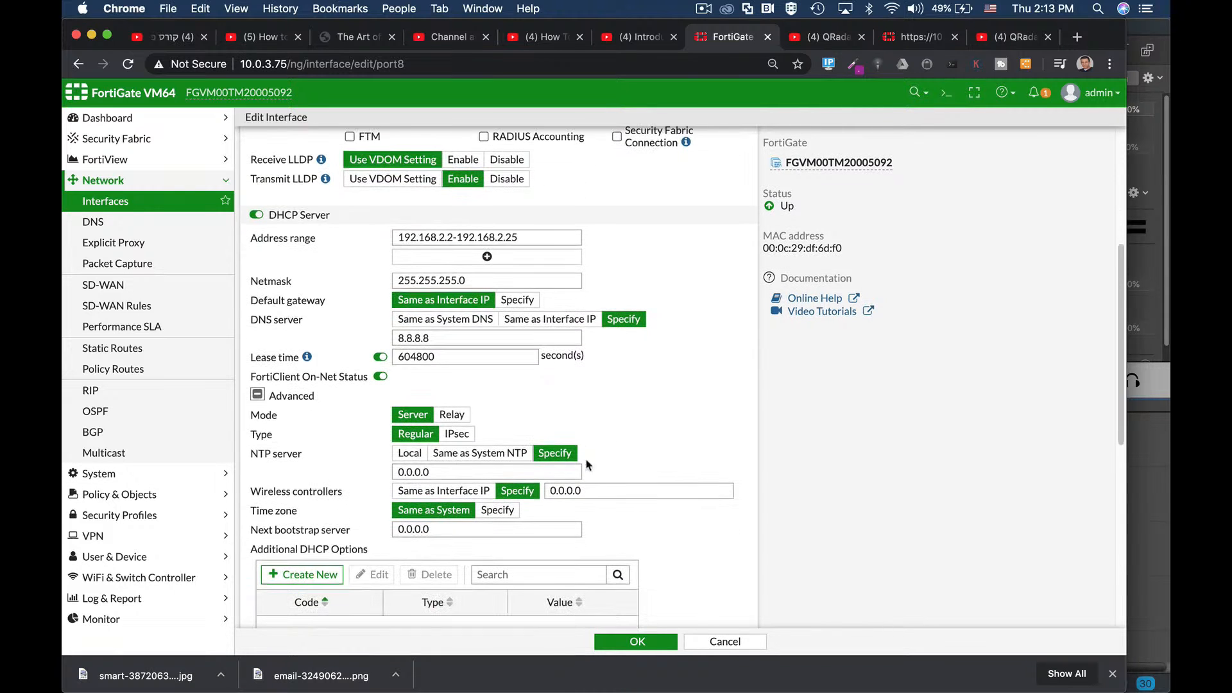
left_click(452, 415)
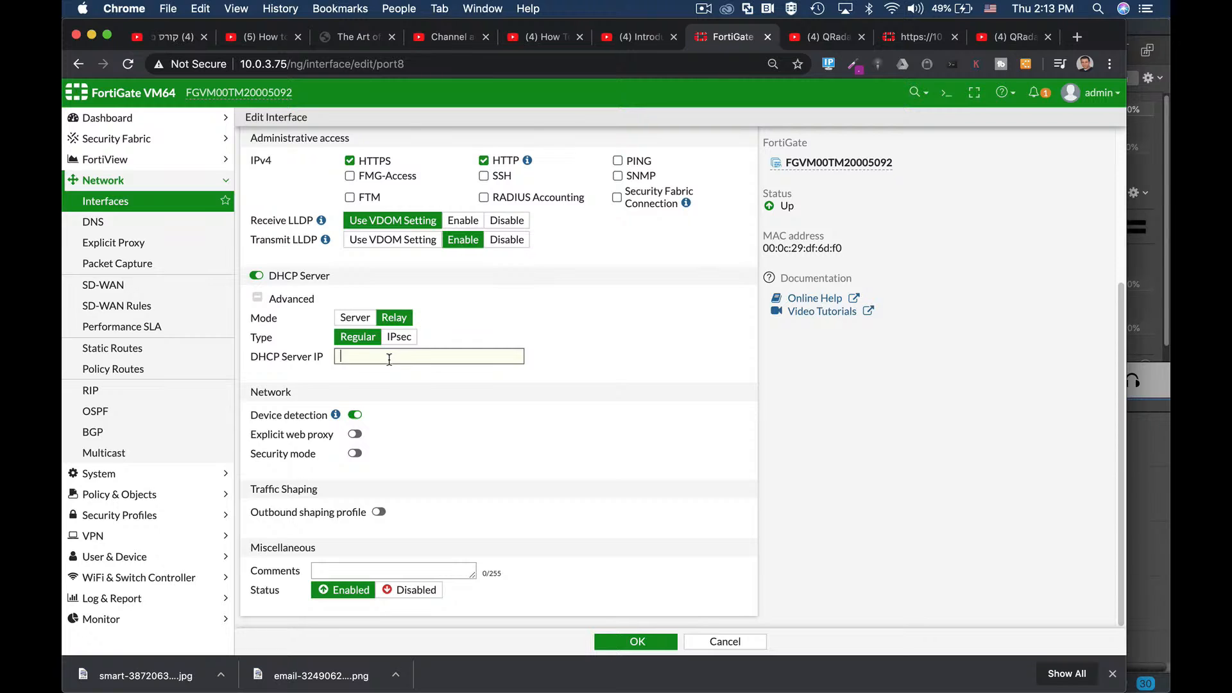
scroll(359, 321, "down", 2)
left_click(358, 306)
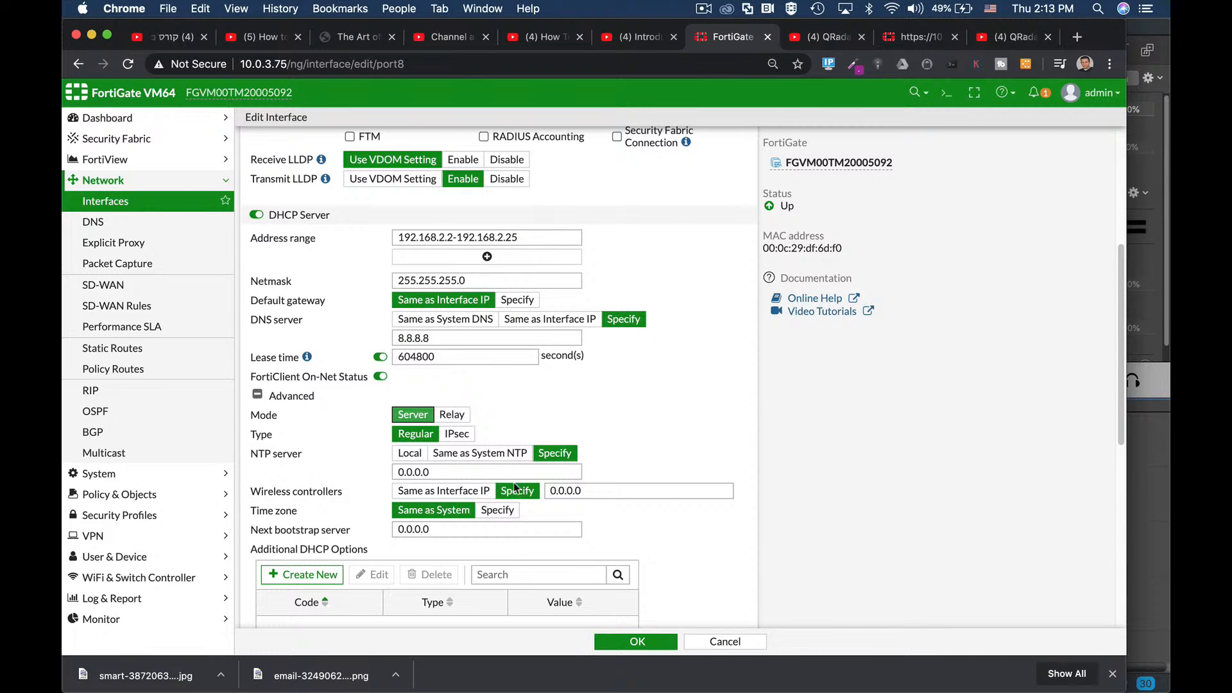
scroll(675, 429, "down", 2)
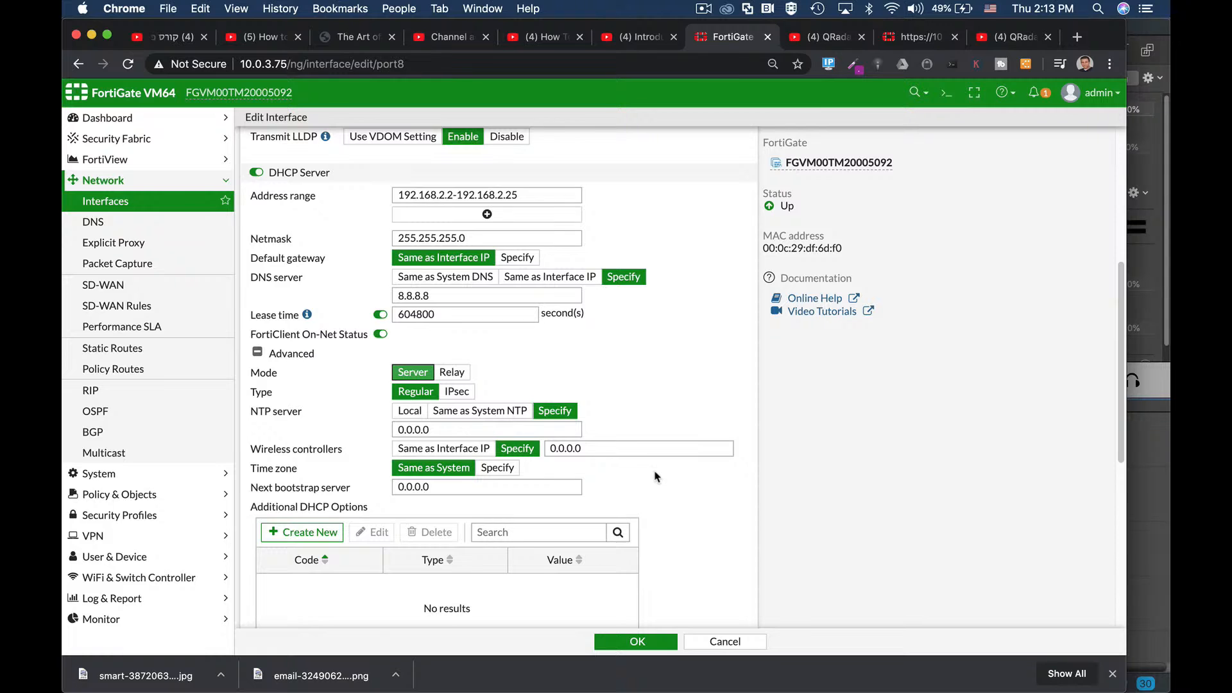
scroll(656, 476, "down", 3)
scroll(655, 476, "down", 2)
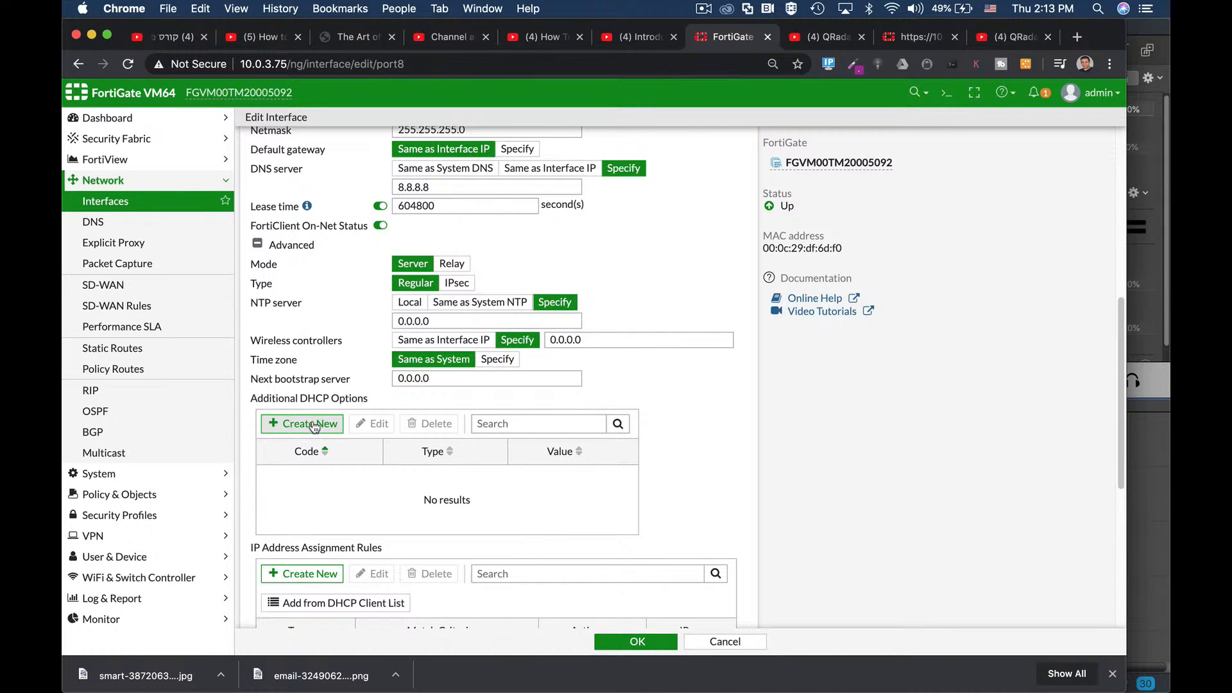
left_click(313, 425)
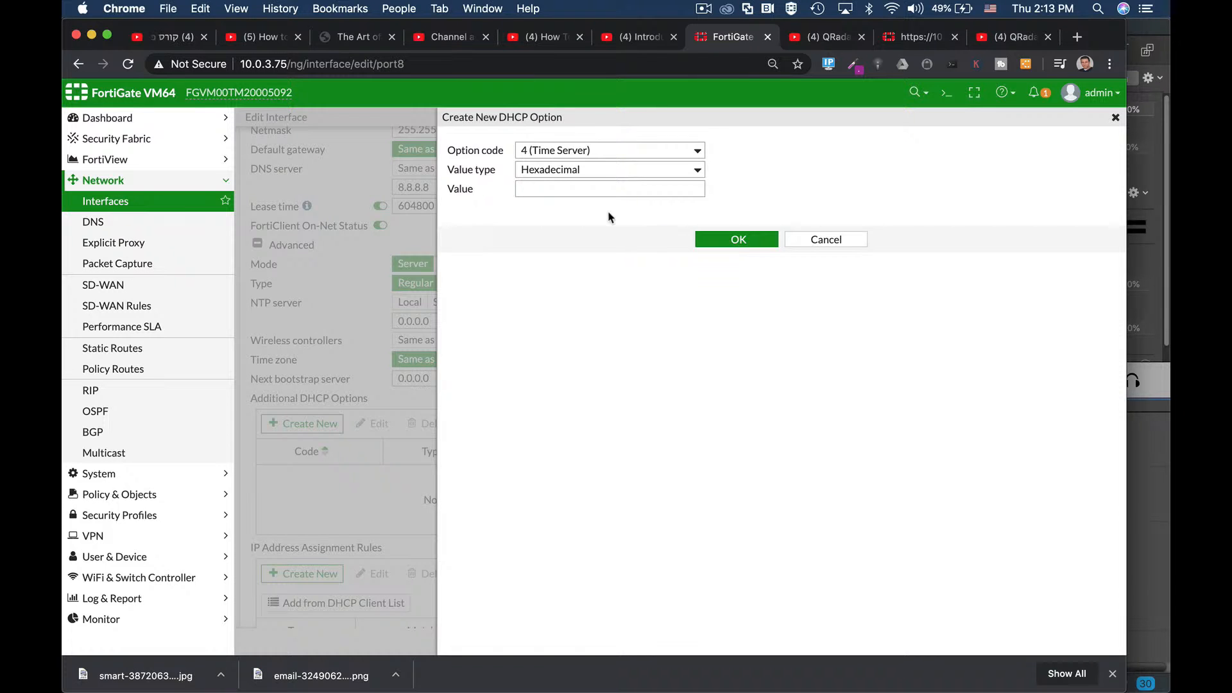
left_click(826, 239)
scroll(711, 459, "down", 2)
scroll(711, 459, "down", 1)
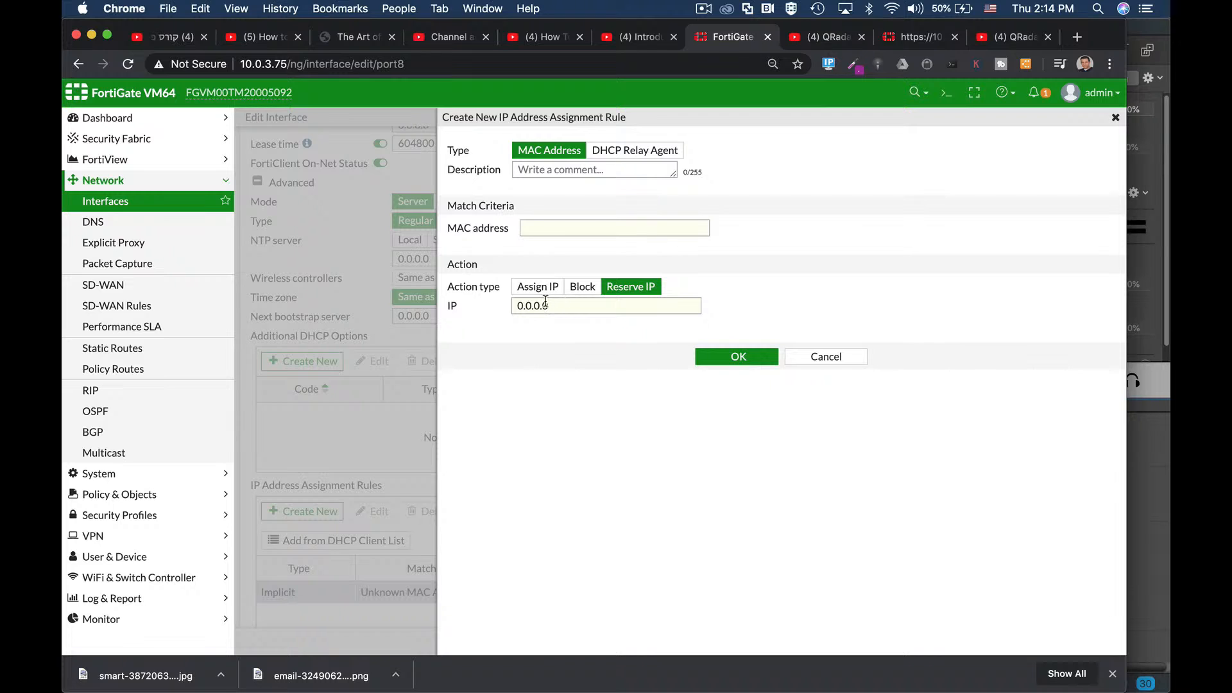
left_click(795, 359)
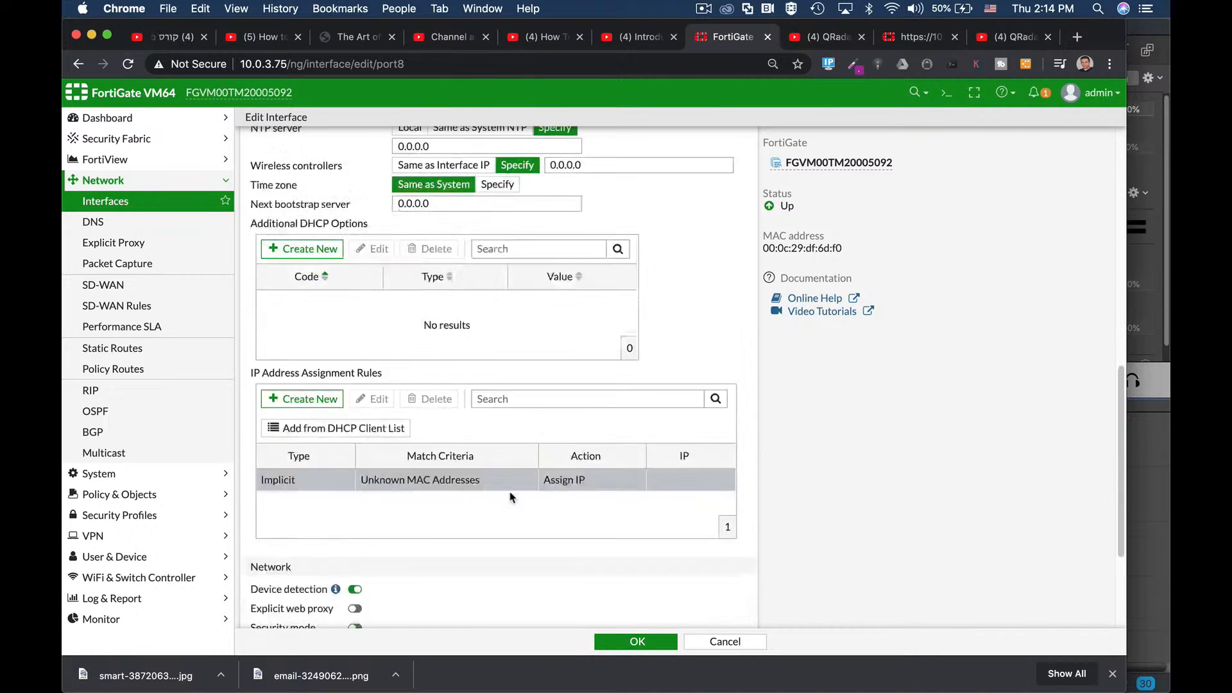
scroll(500, 494, "down", 3)
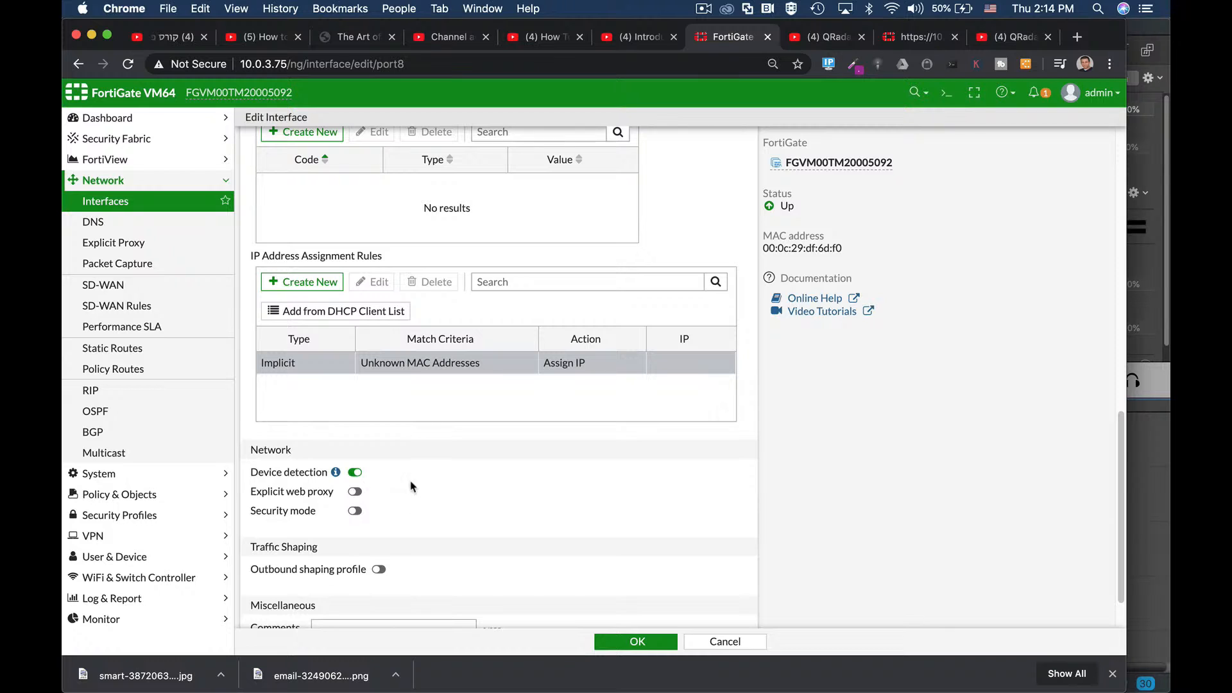
mouse_move(339, 475)
scroll(426, 490, "down", 2)
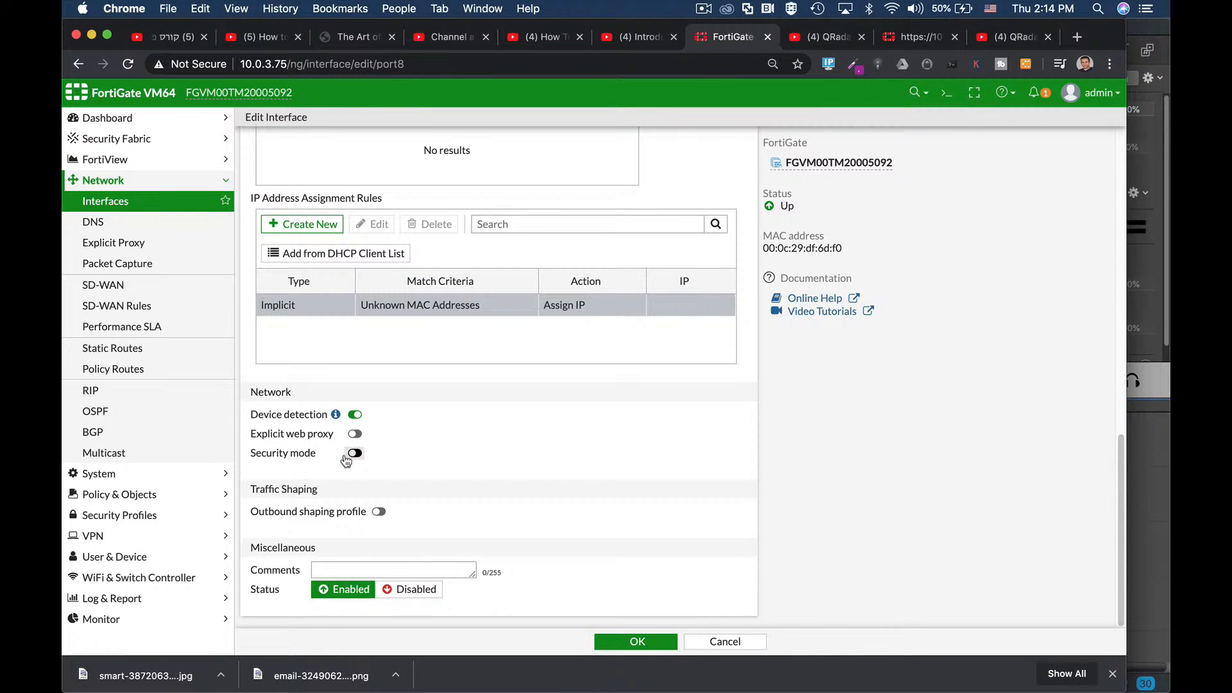
left_click(355, 453)
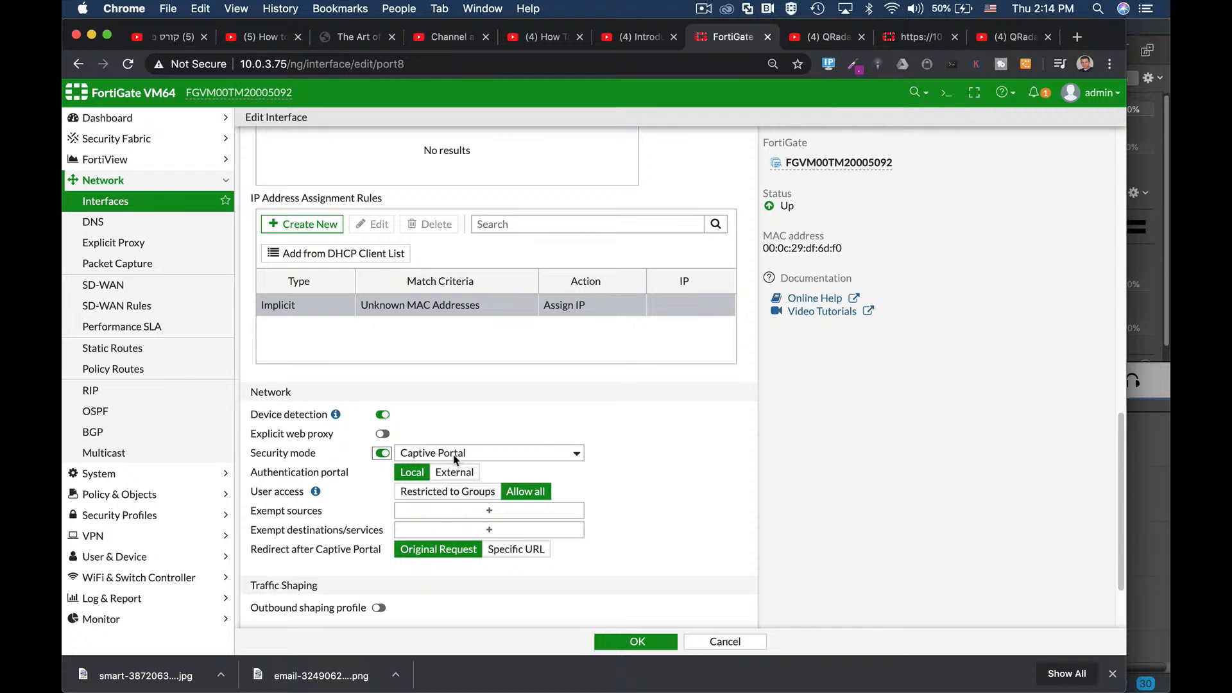
left_click(382, 453)
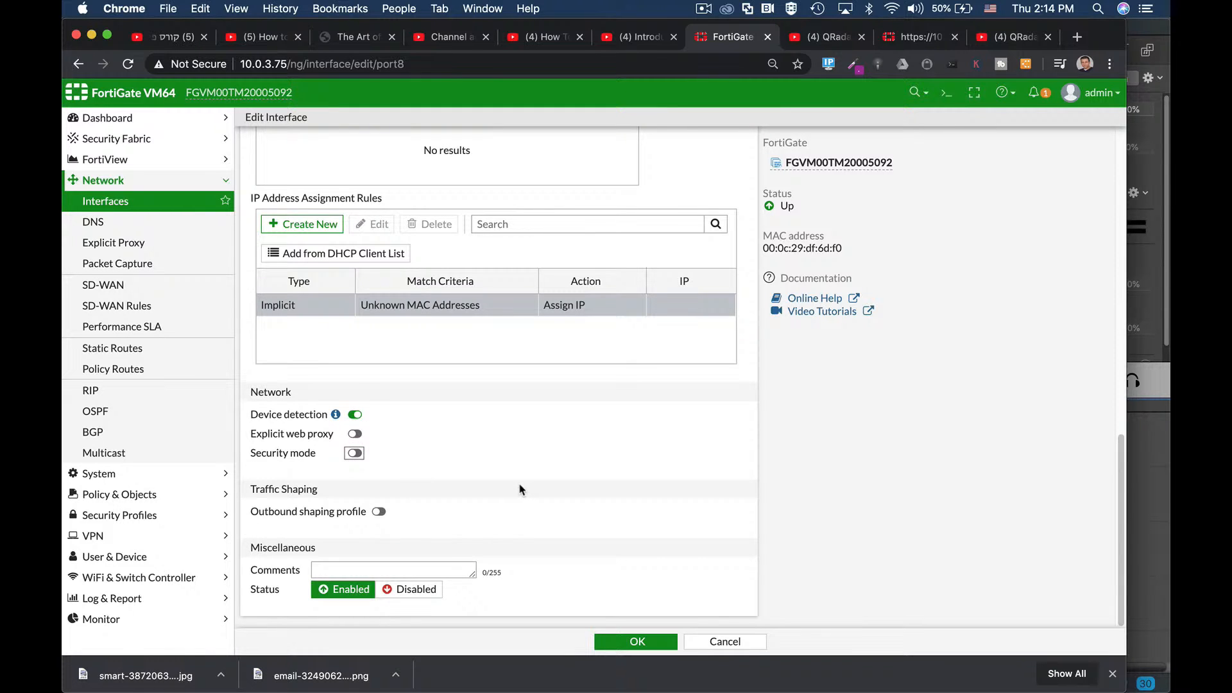
scroll(580, 285, "up", 10)
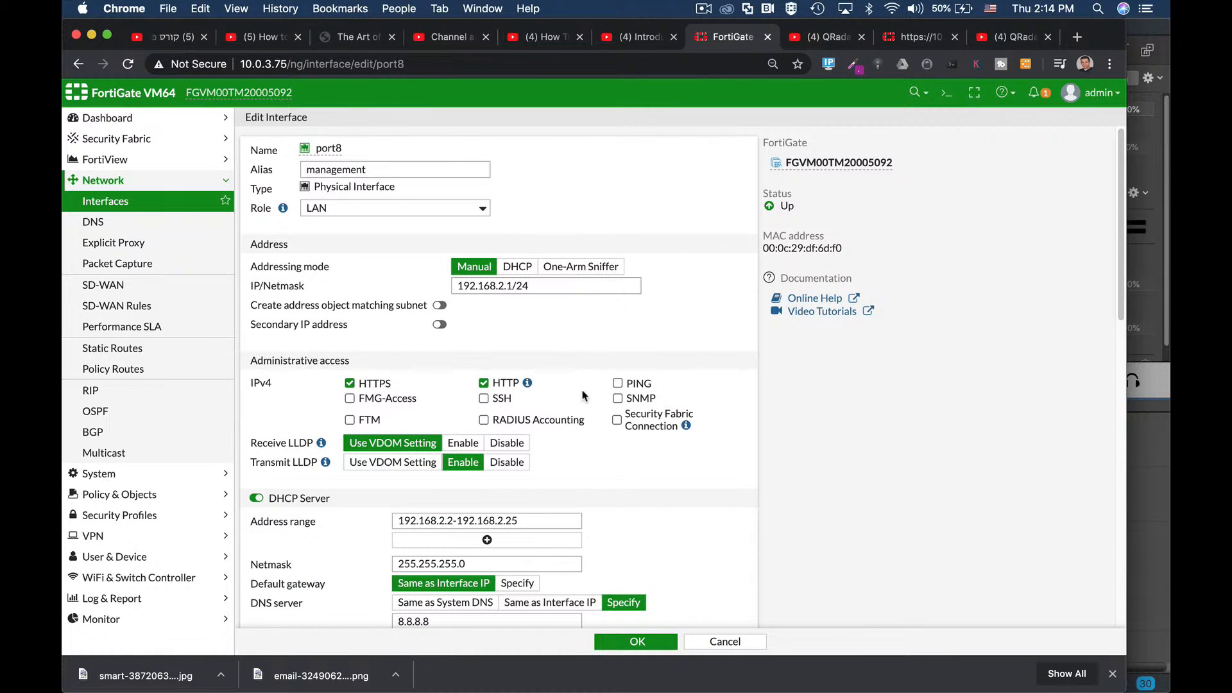
scroll(585, 396, "down", 7)
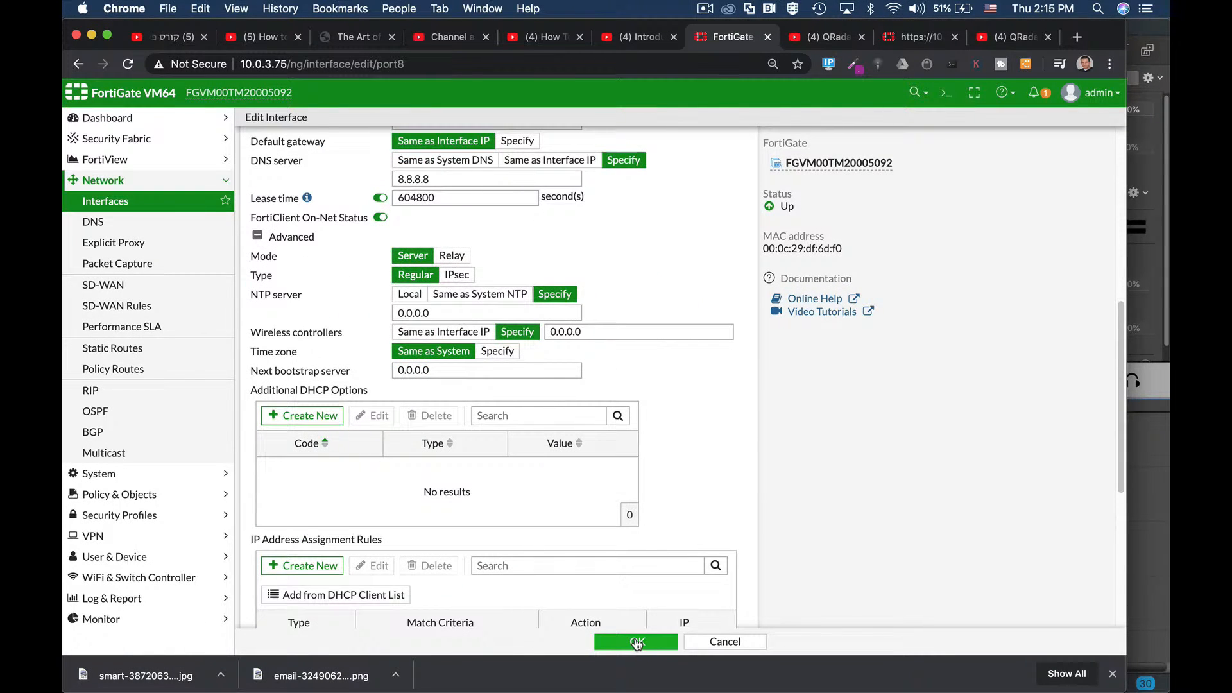
Step: Save the management (port8) interface, then edit wan1 (port1)
left_click(635, 642)
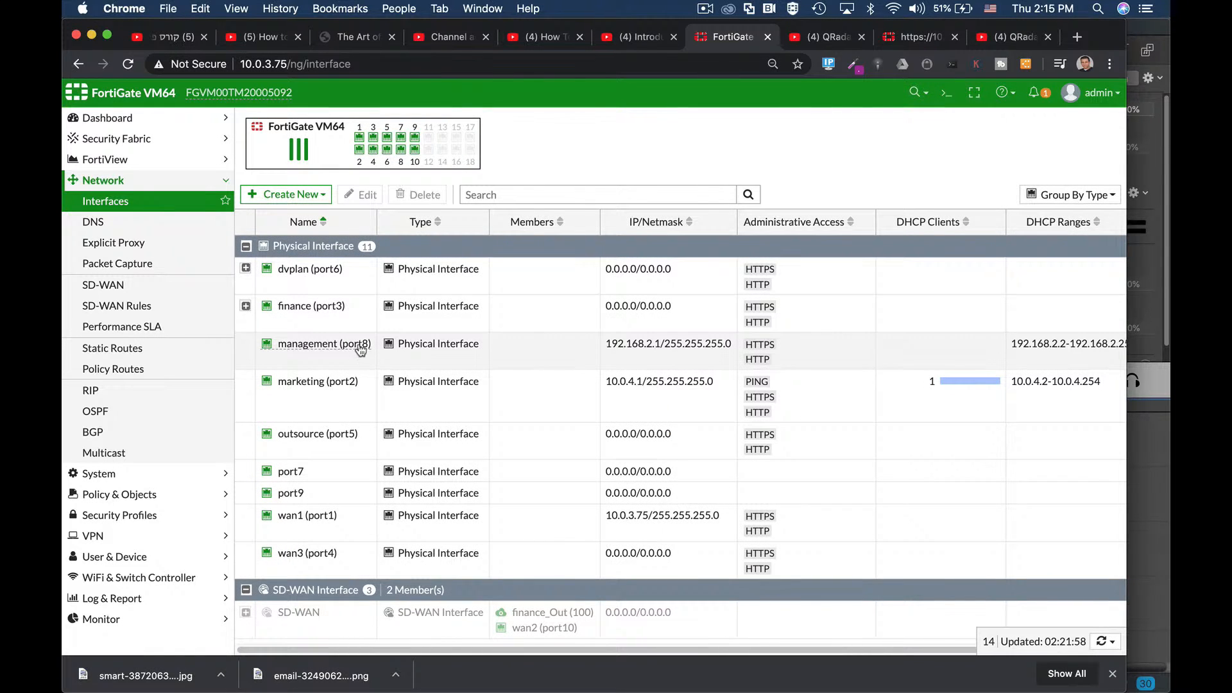
mouse_move(319, 353)
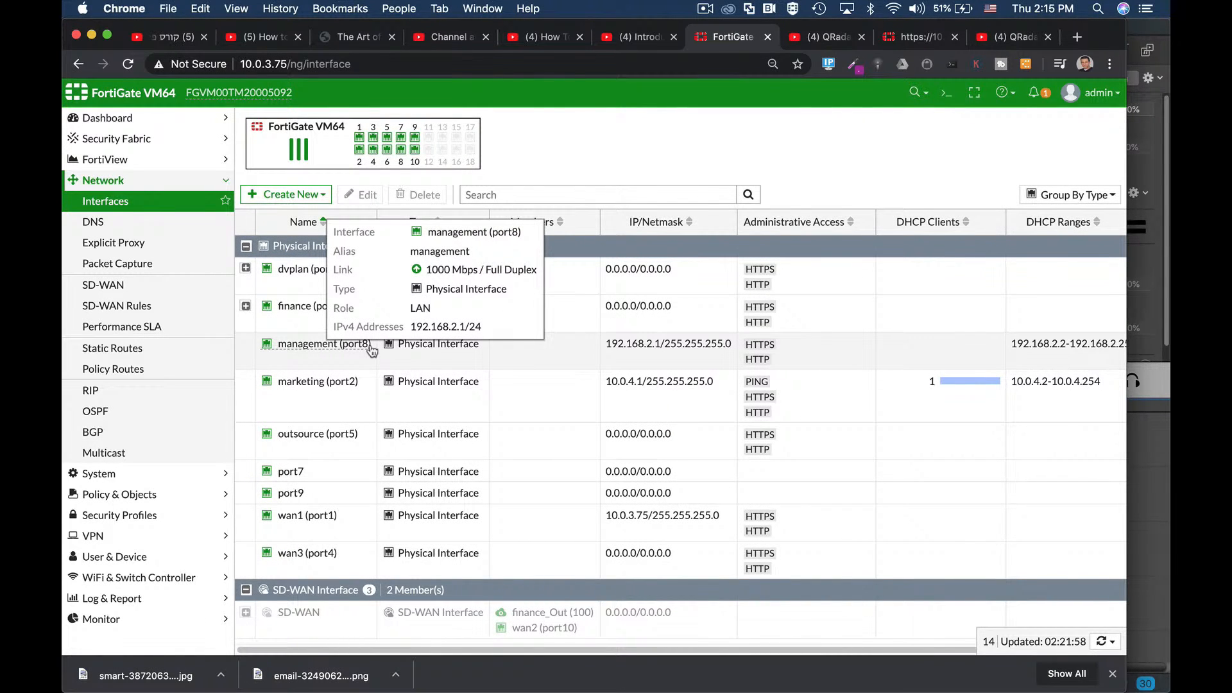
mouse_move(323, 521)
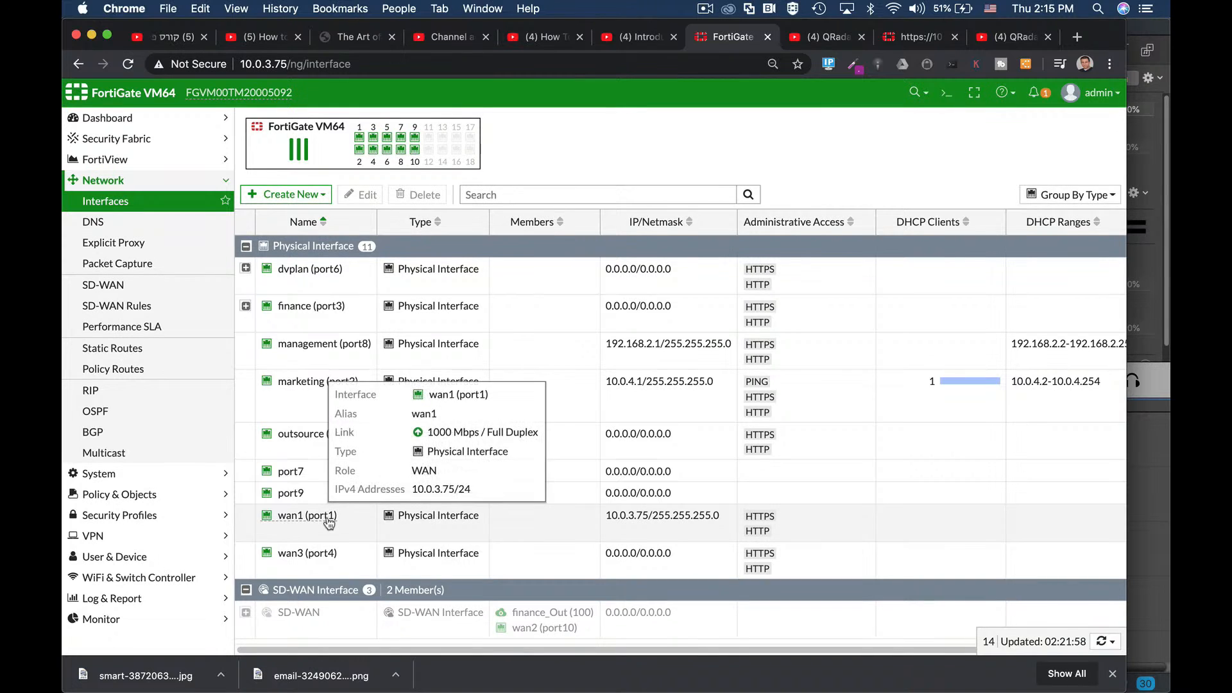
left_click(312, 525)
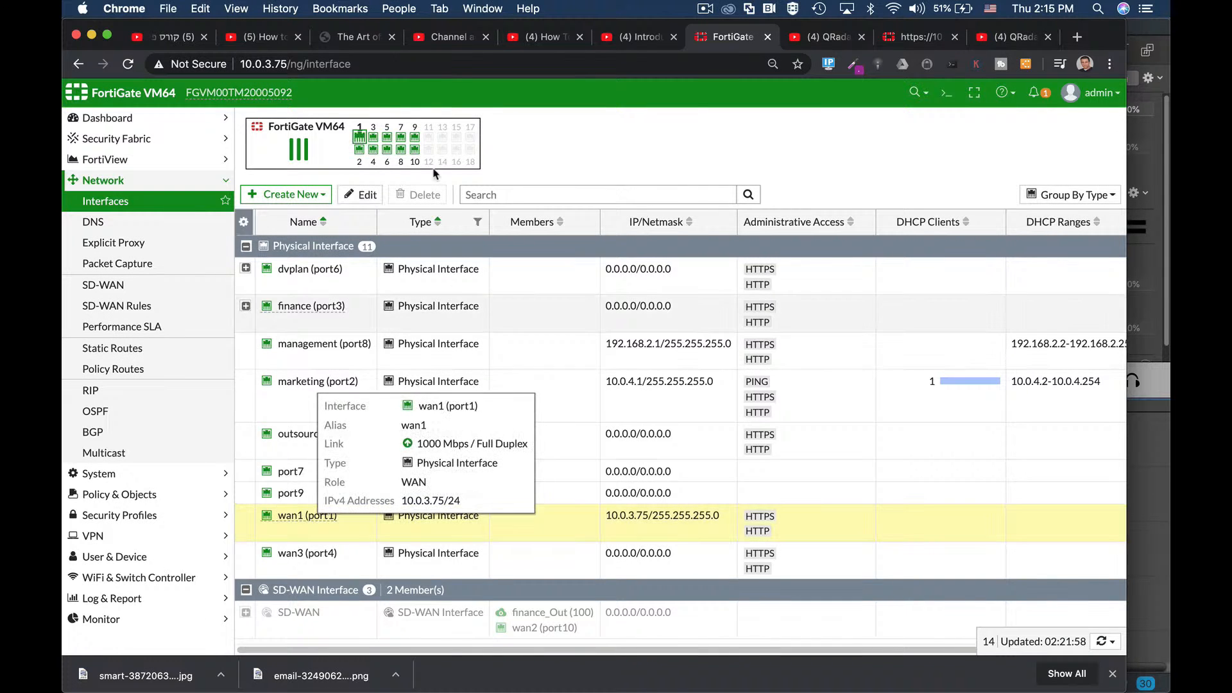
left_click(363, 194)
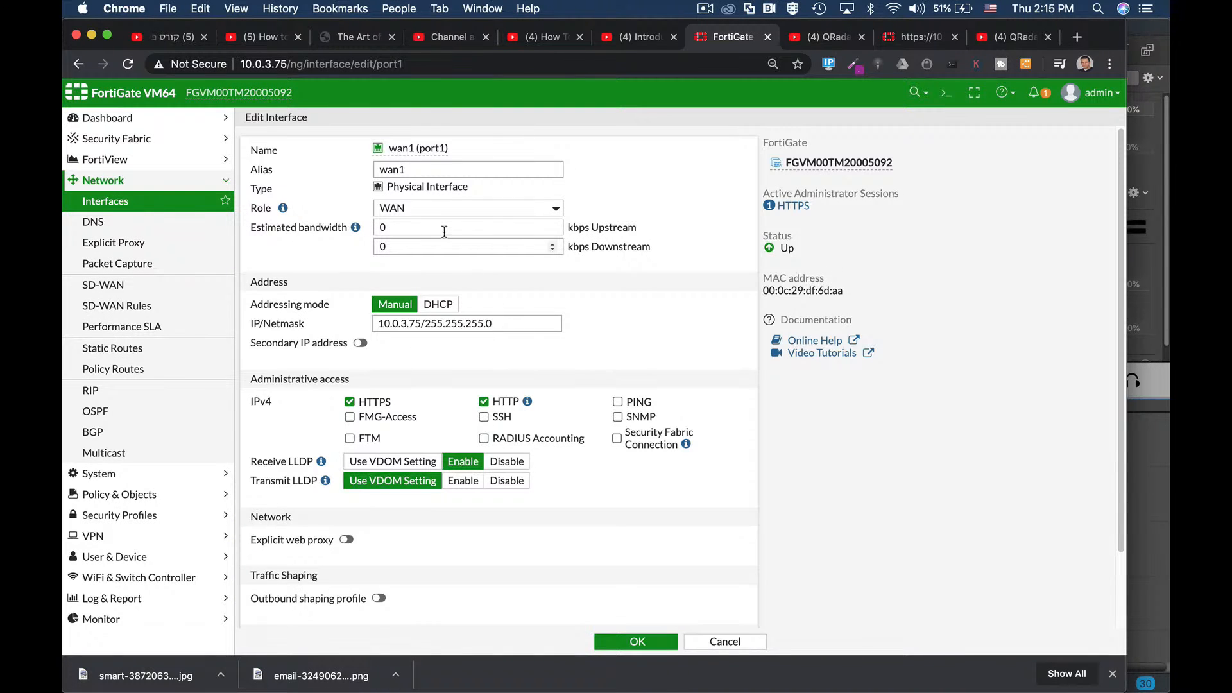
Step: Review wan1's alias and 10.0.3.75 address, then save wan1 unchanged
left_click(401, 170)
double_click(402, 170)
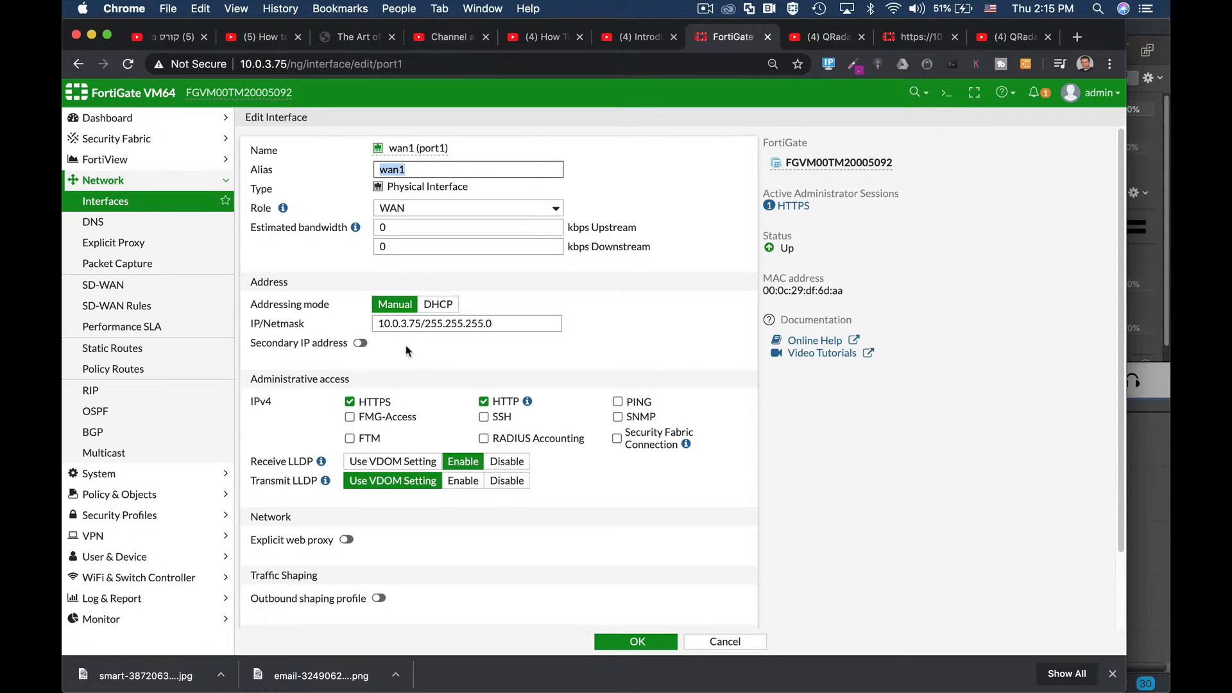
left_click_drag(422, 323, 363, 324)
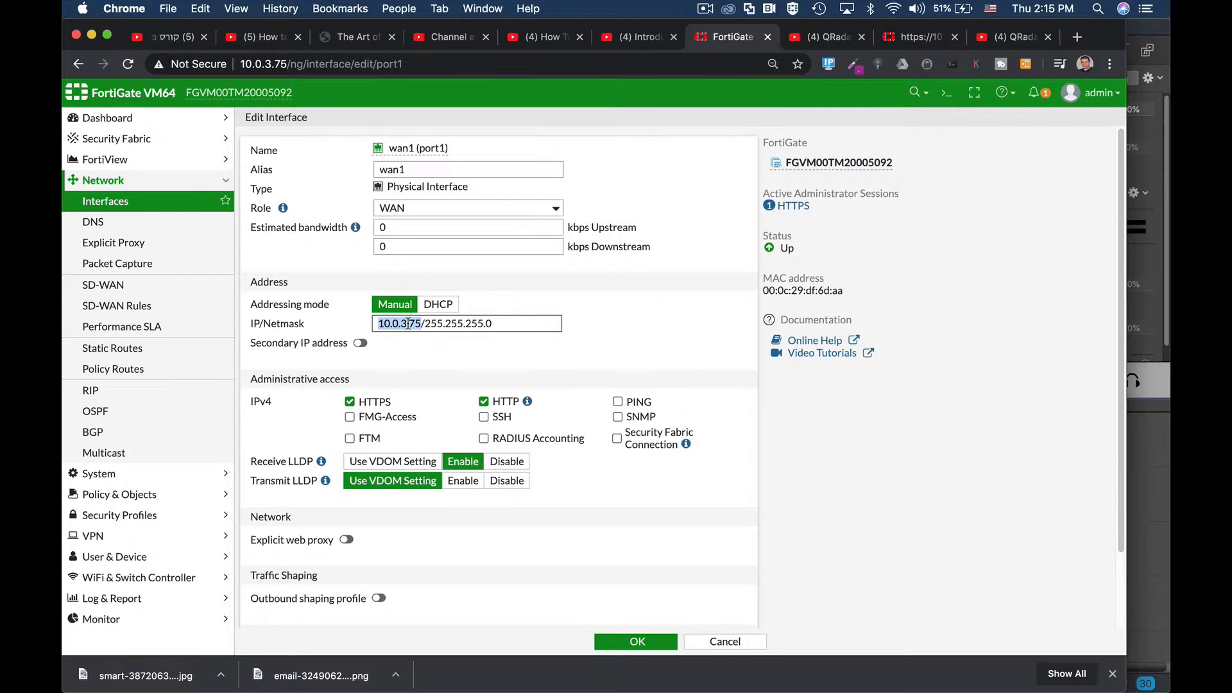
scroll(408, 322, "down", 3)
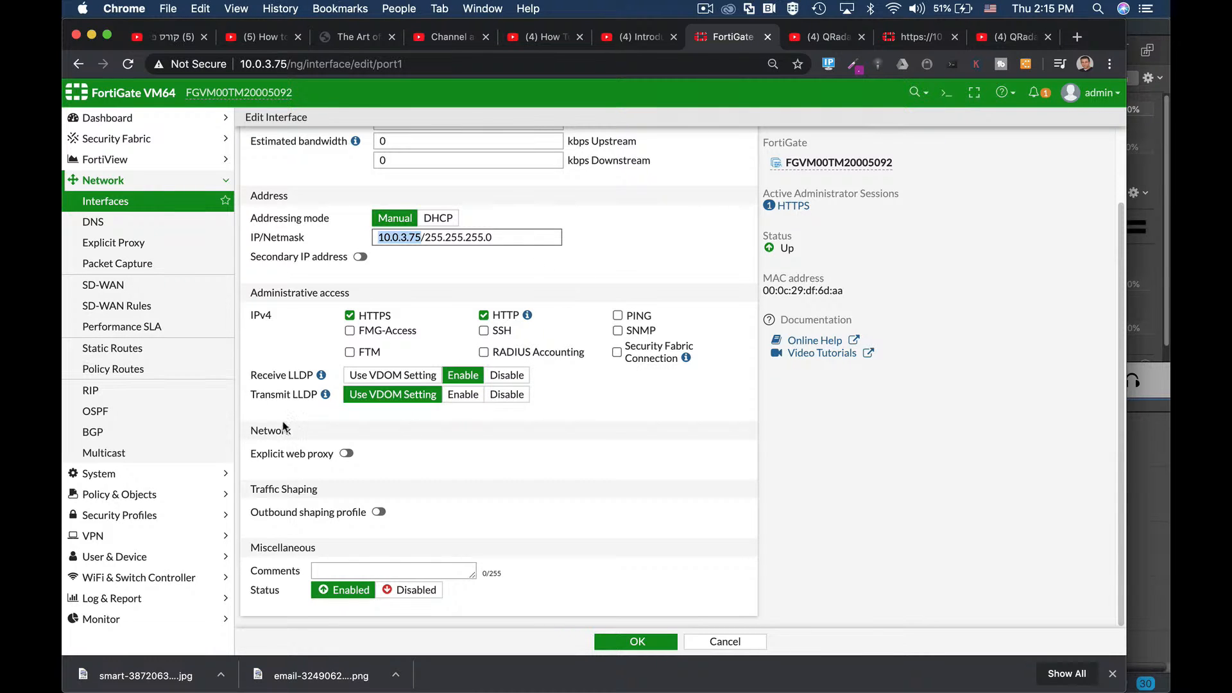
scroll(417, 315, "up", 2)
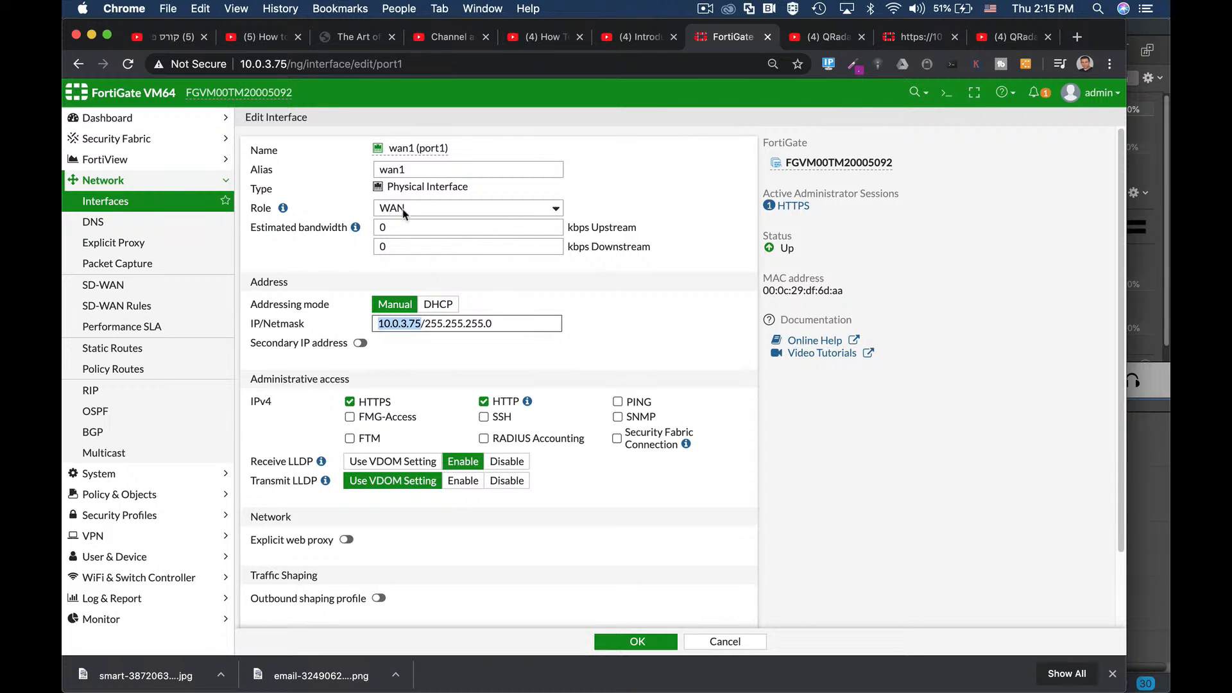
scroll(590, 432, "down", 2)
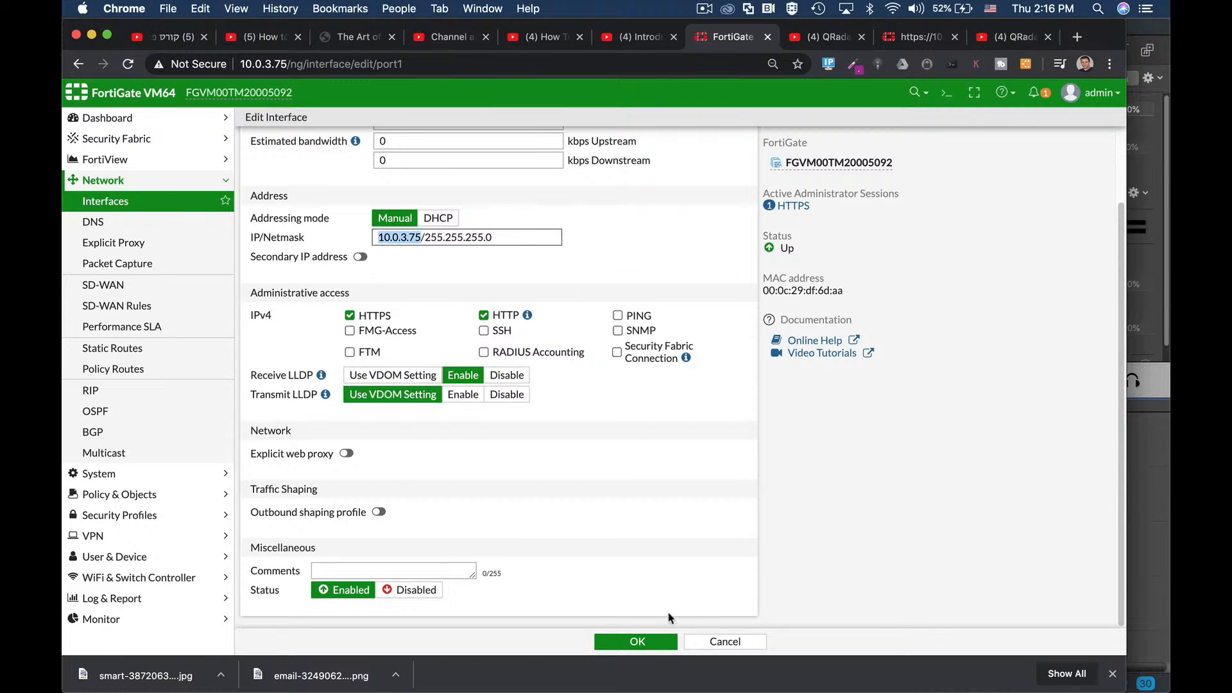
left_click(645, 639)
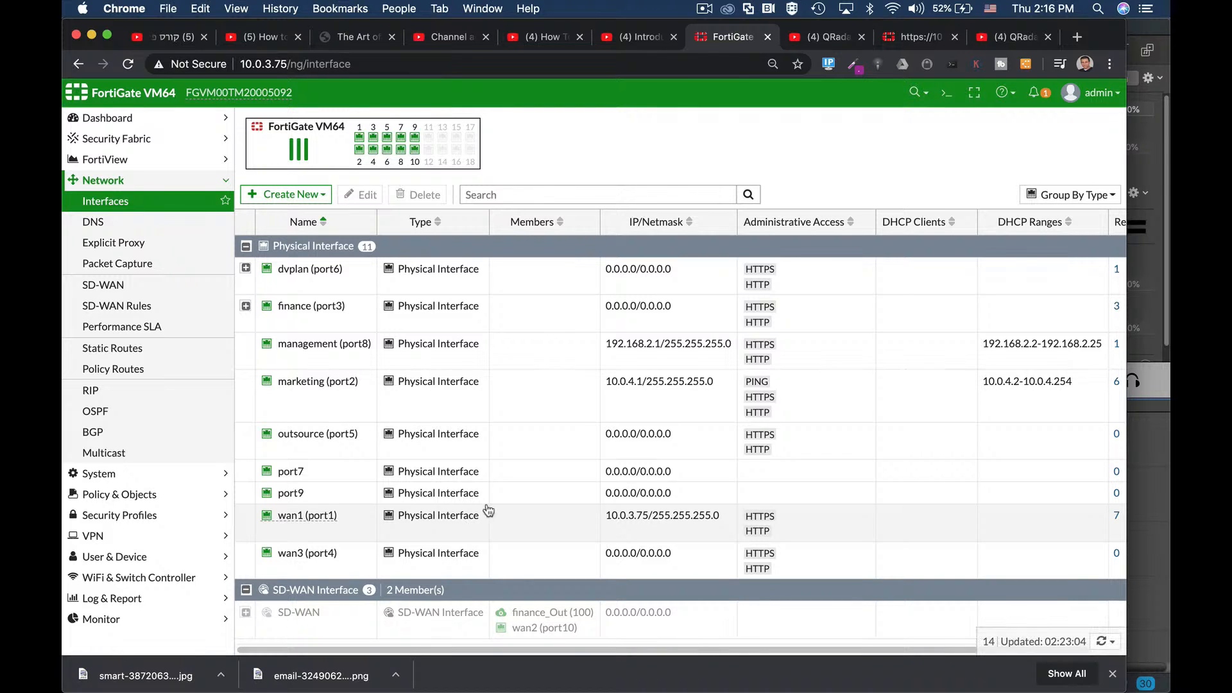
mouse_move(374, 360)
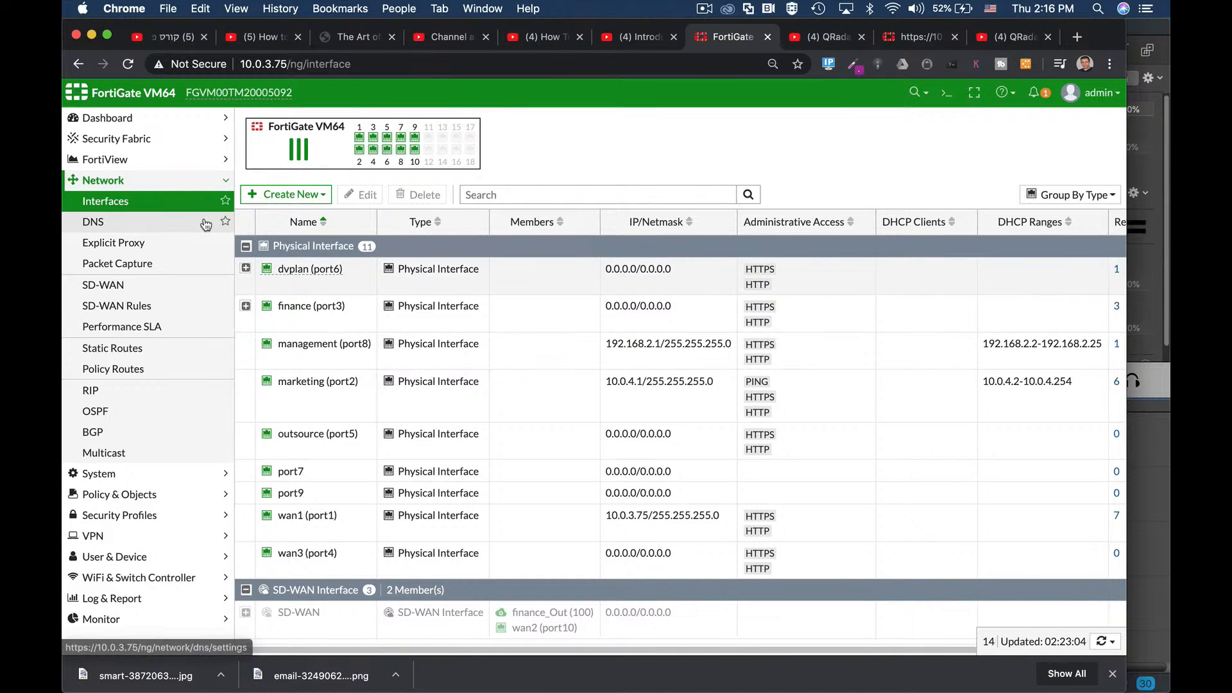
Step: Create a new IPv4 policy named managers1
left_click(167, 497)
left_click(110, 242)
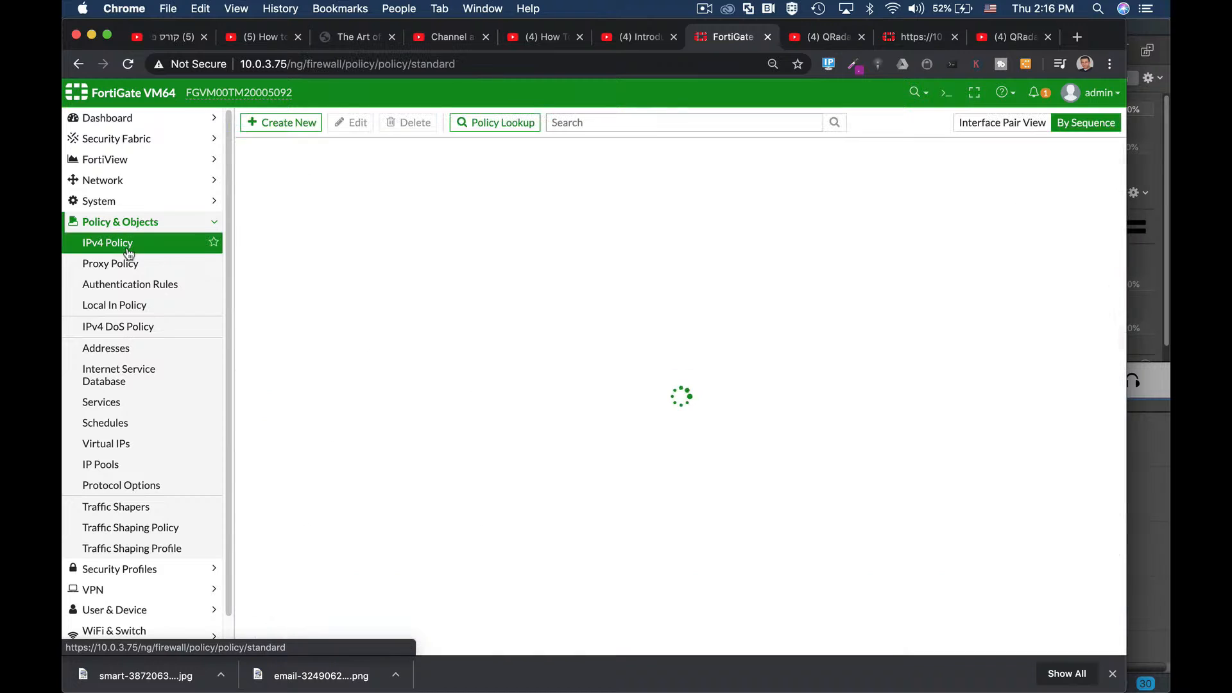
left_click(283, 122)
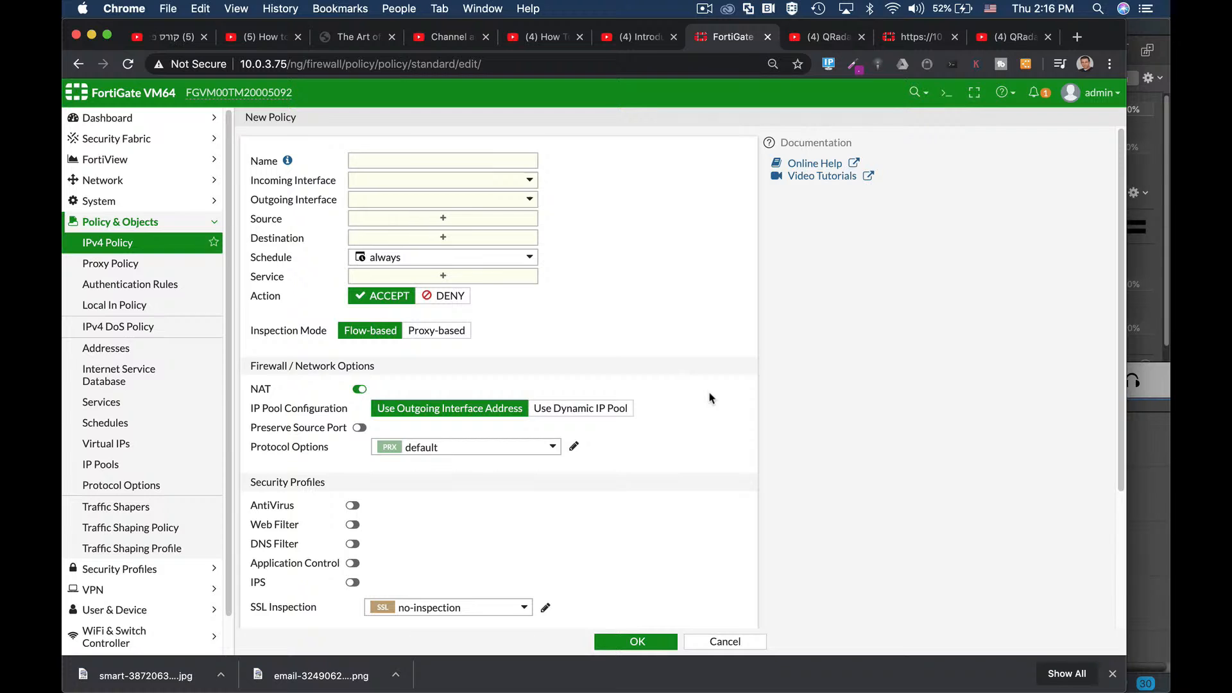
left_click(441, 165)
type("managers1")
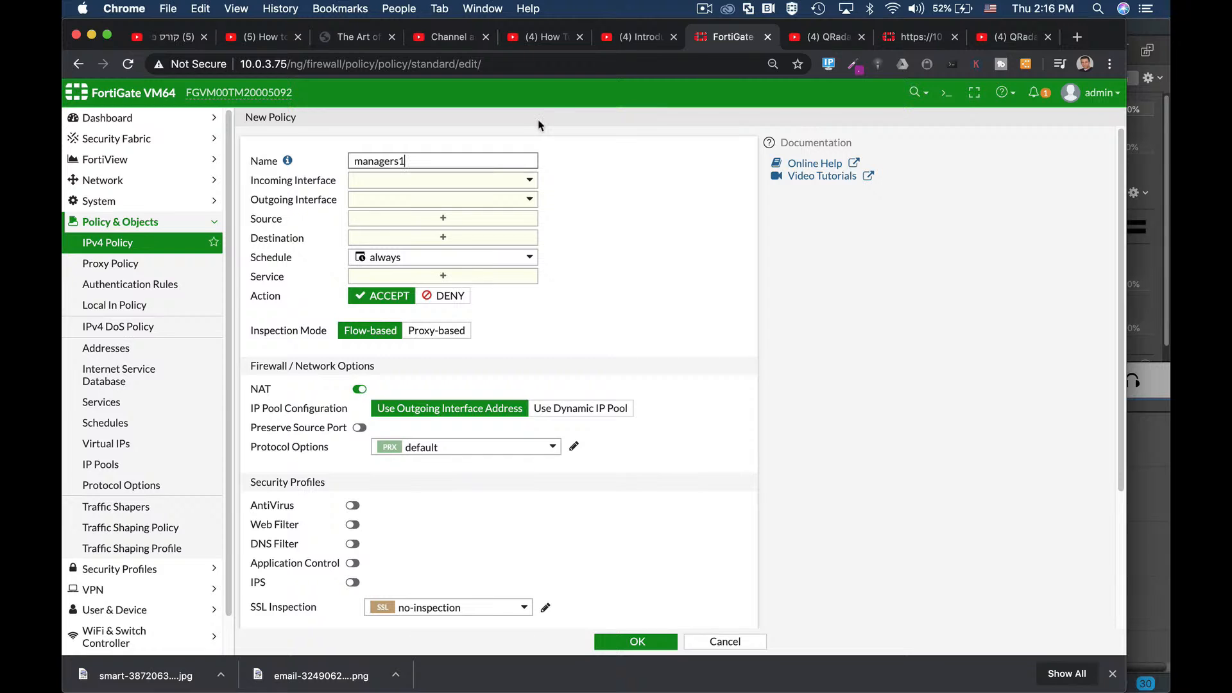
Step: Set the policy's incoming interface to management (port8) and outgoing to wan1 (port1)
left_click(488, 180)
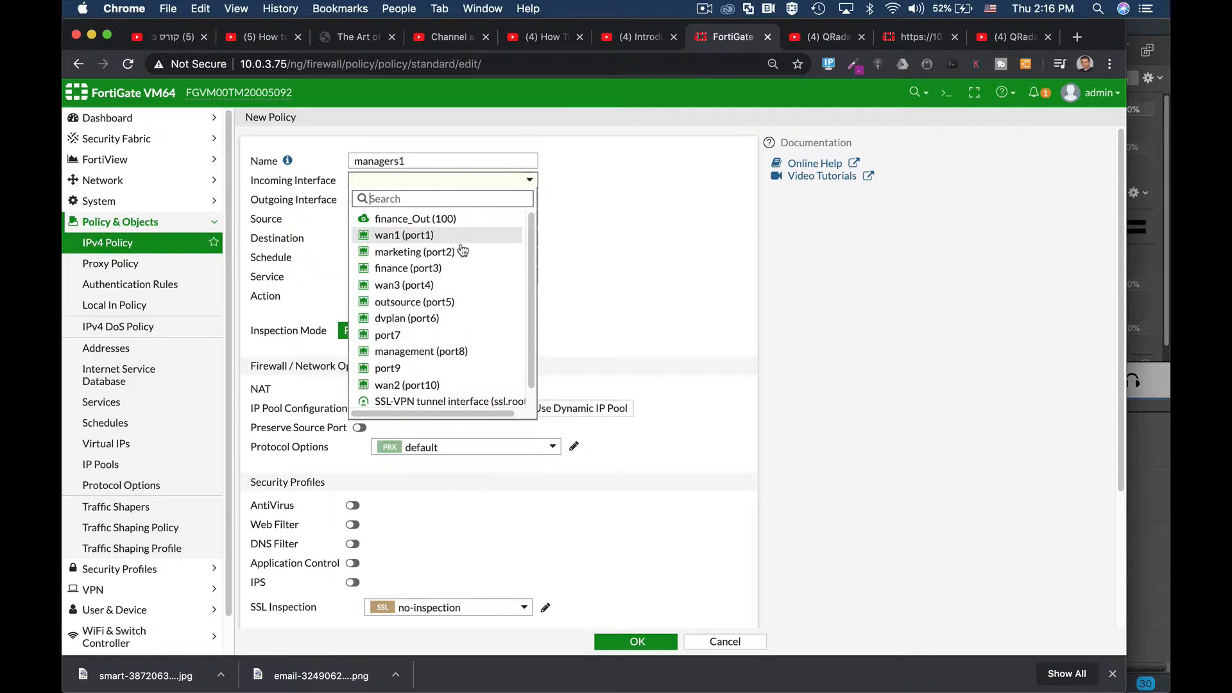
left_click(402, 352)
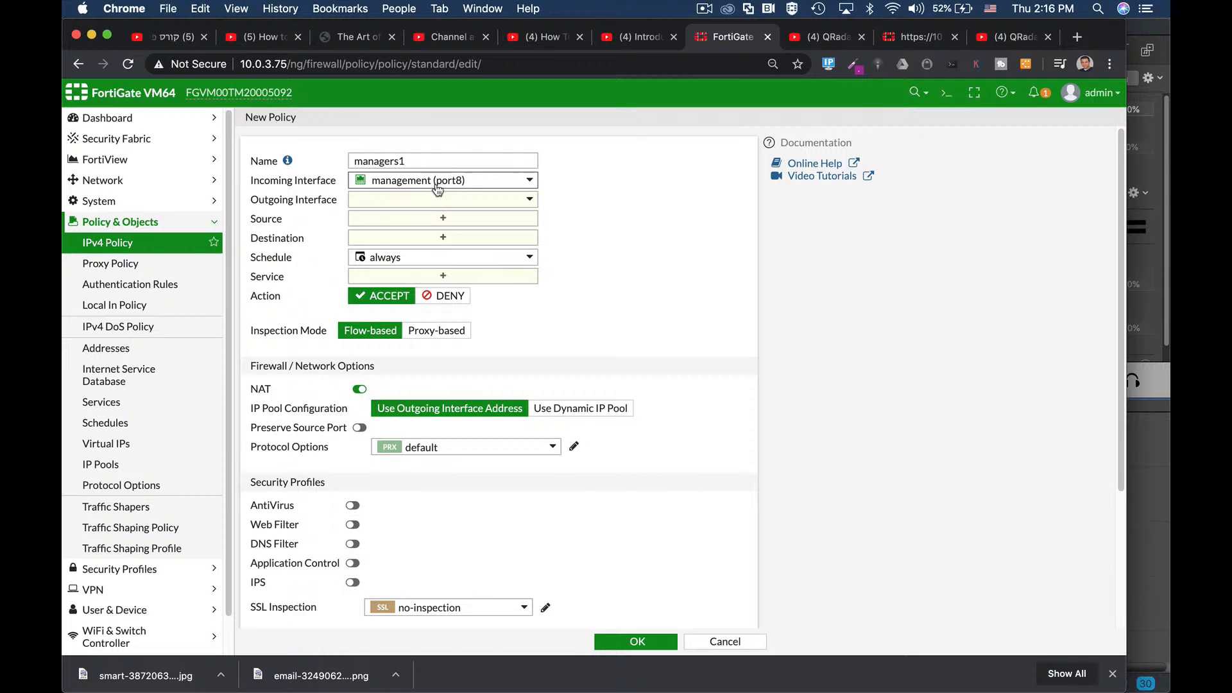
mouse_move(438, 186)
left_click(426, 205)
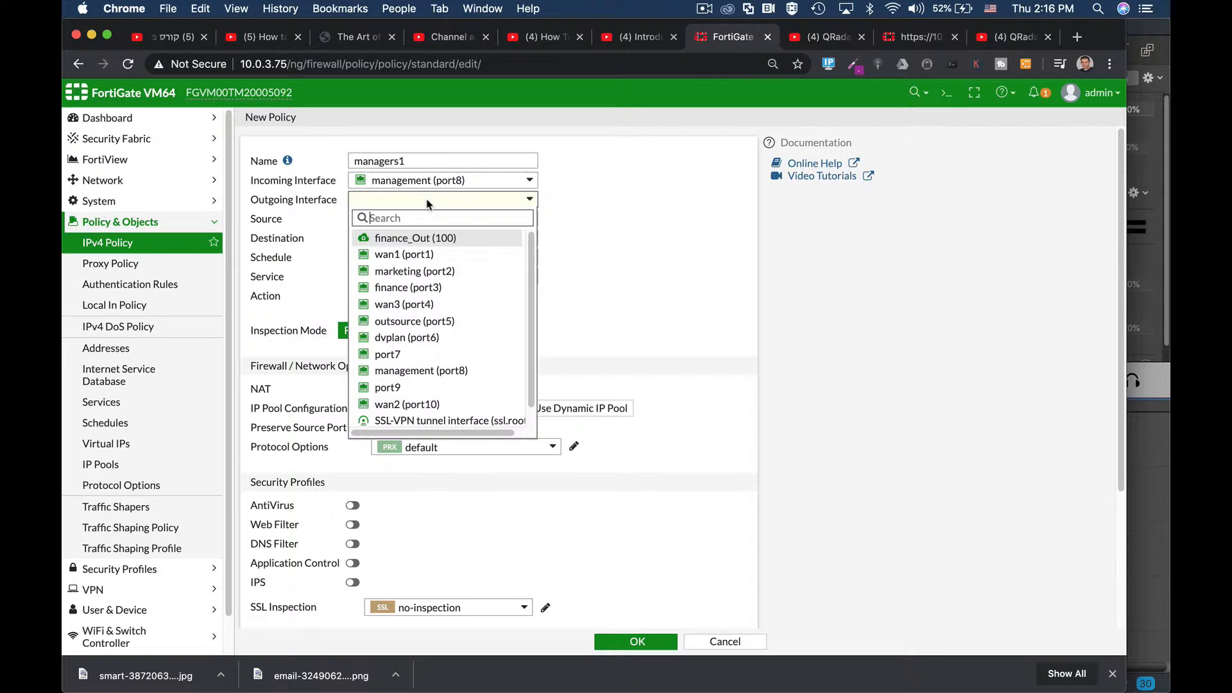
left_click(398, 254)
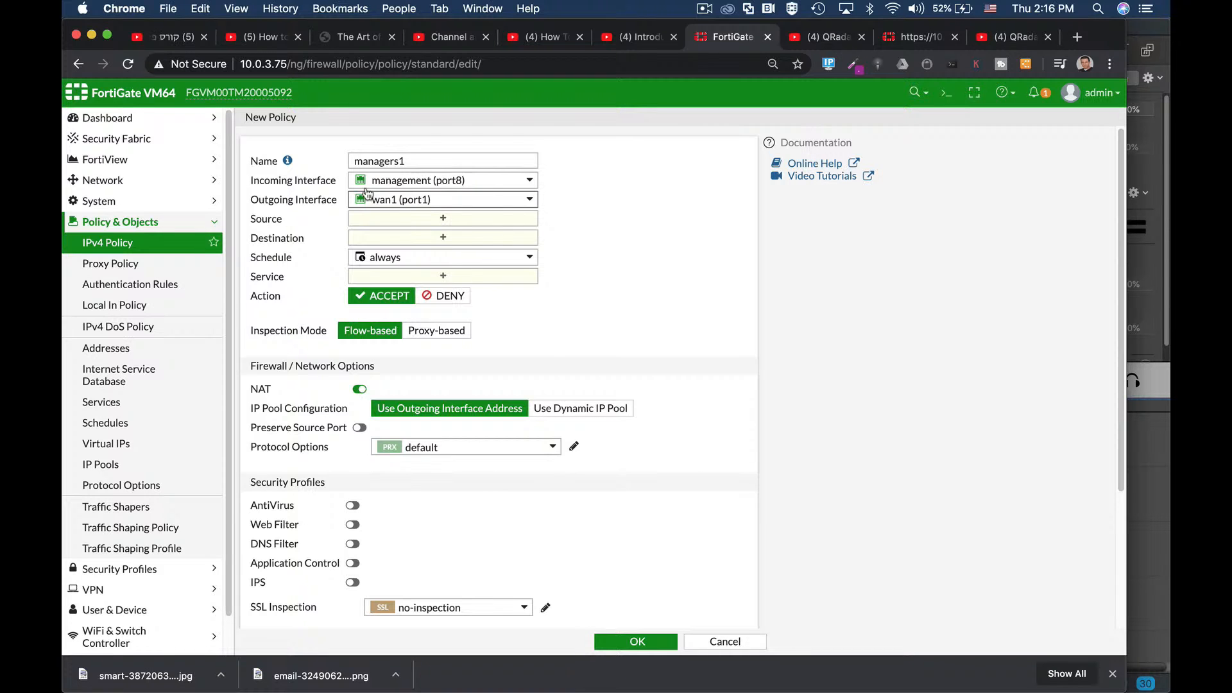
mouse_move(389, 204)
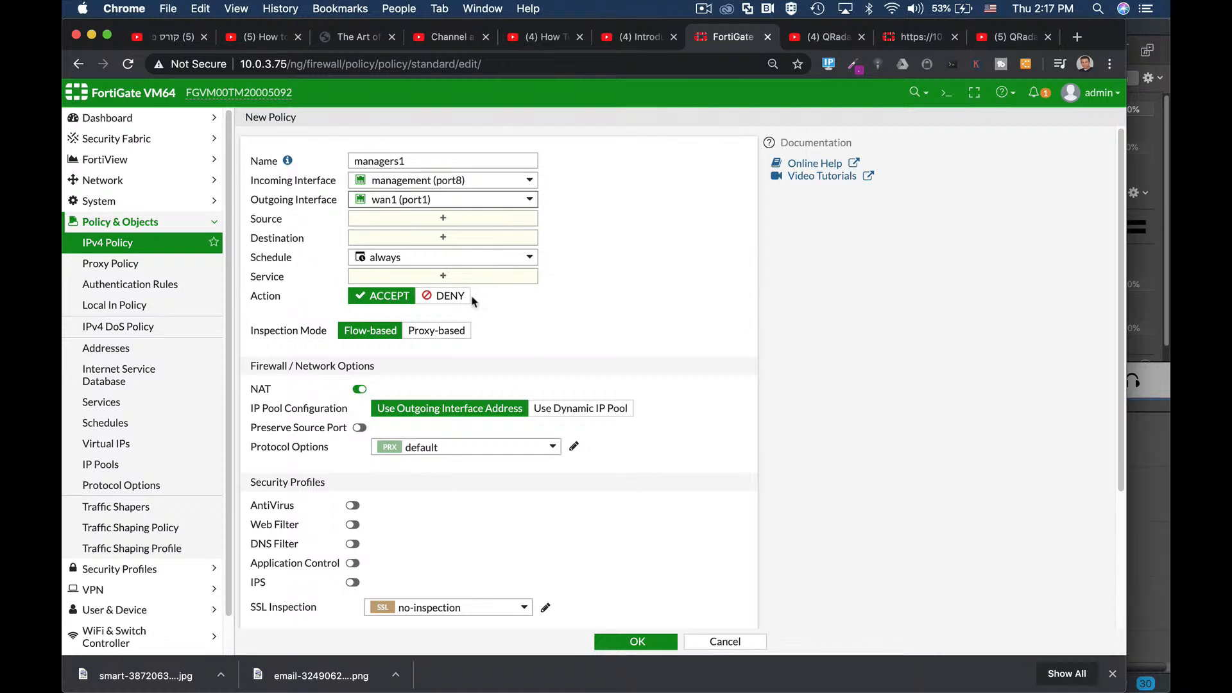
Step: Add 'all' as the policy's source address
left_click(424, 217)
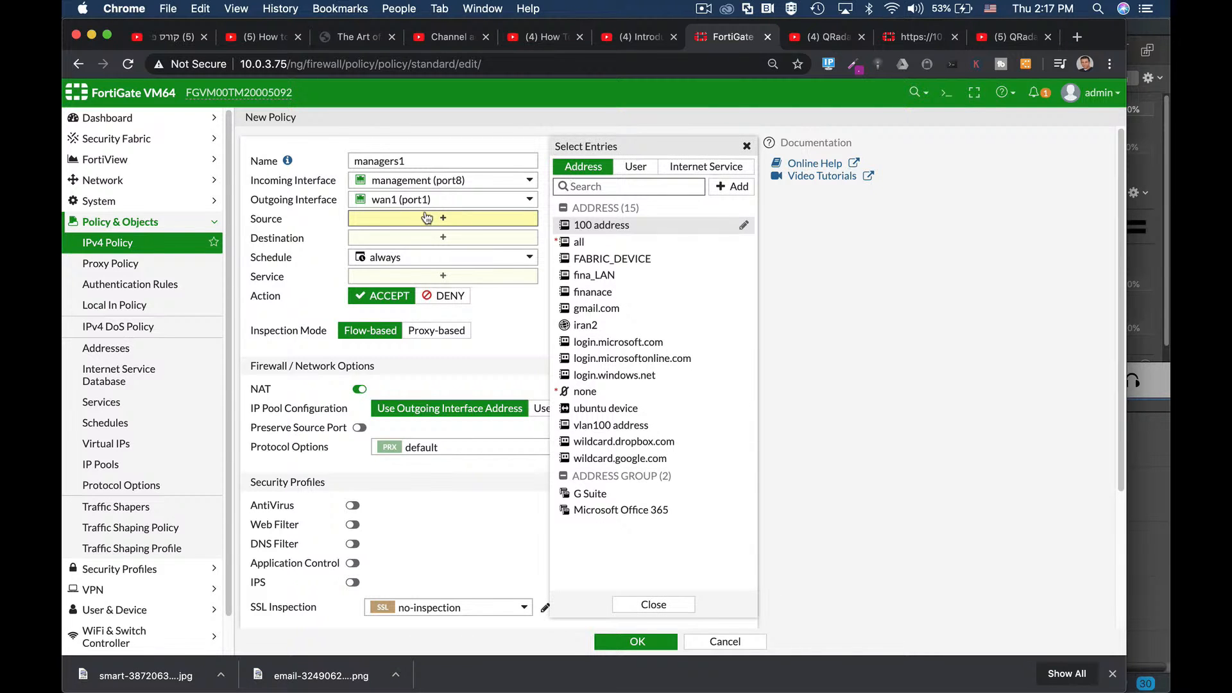
mouse_move(578, 246)
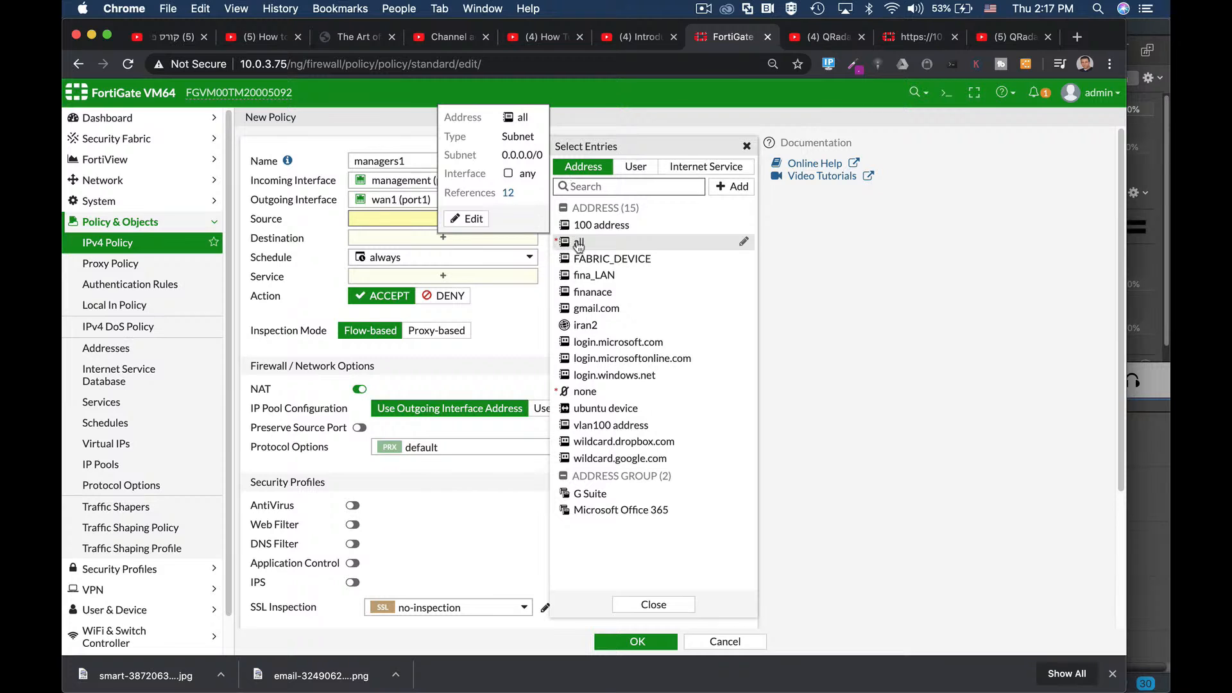
left_click(580, 244)
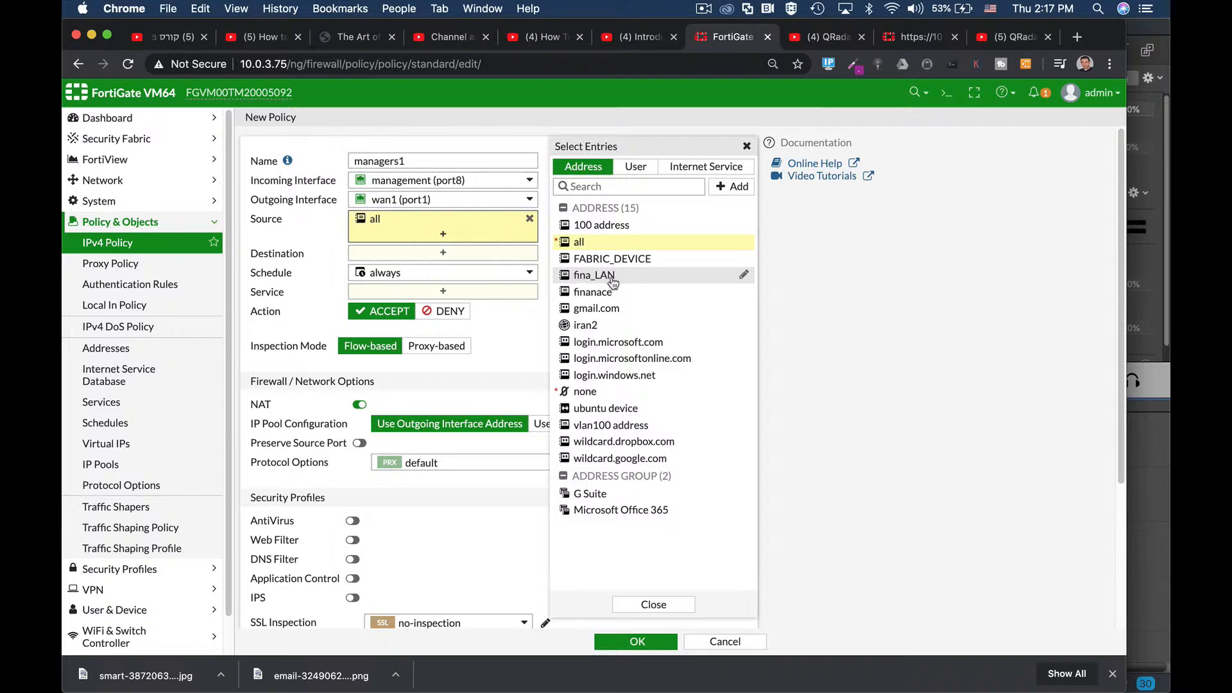
left_click(639, 166)
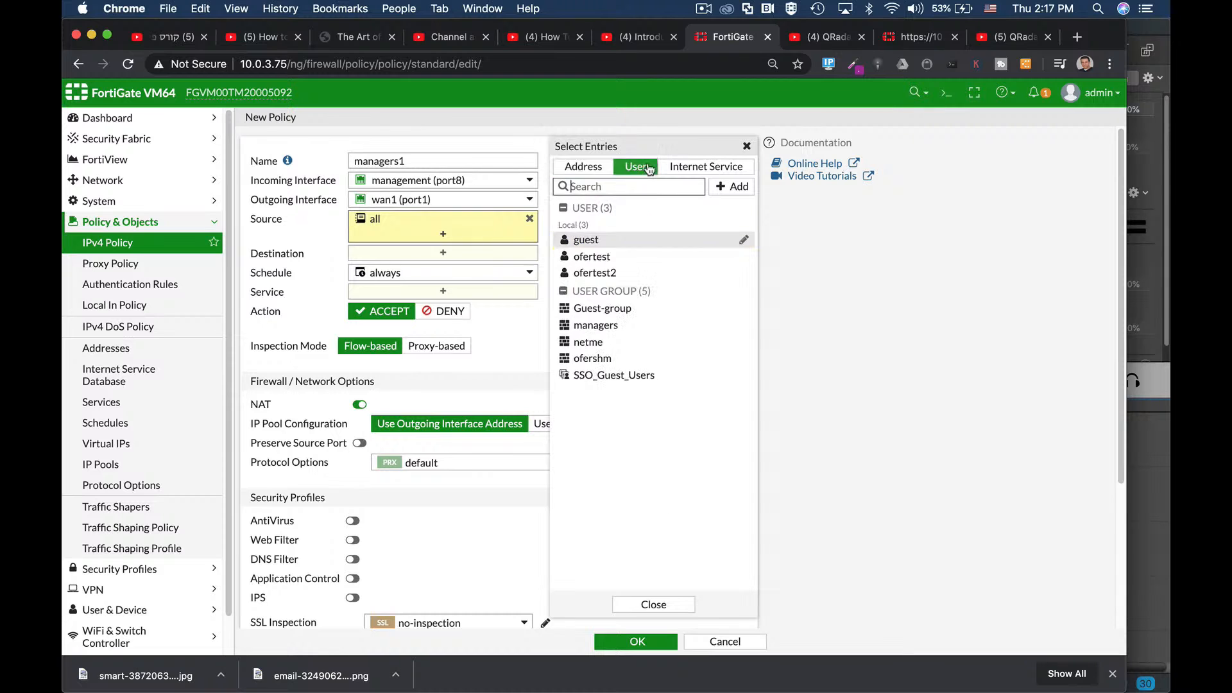
left_click(599, 168)
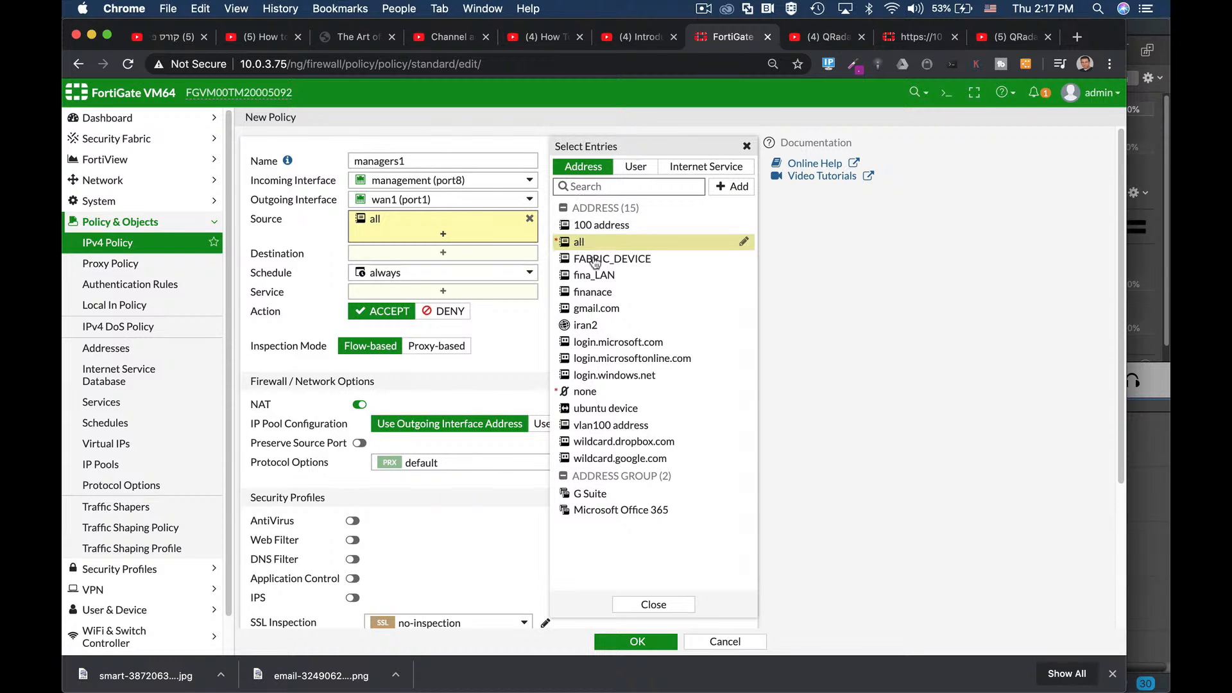
mouse_move(614, 274)
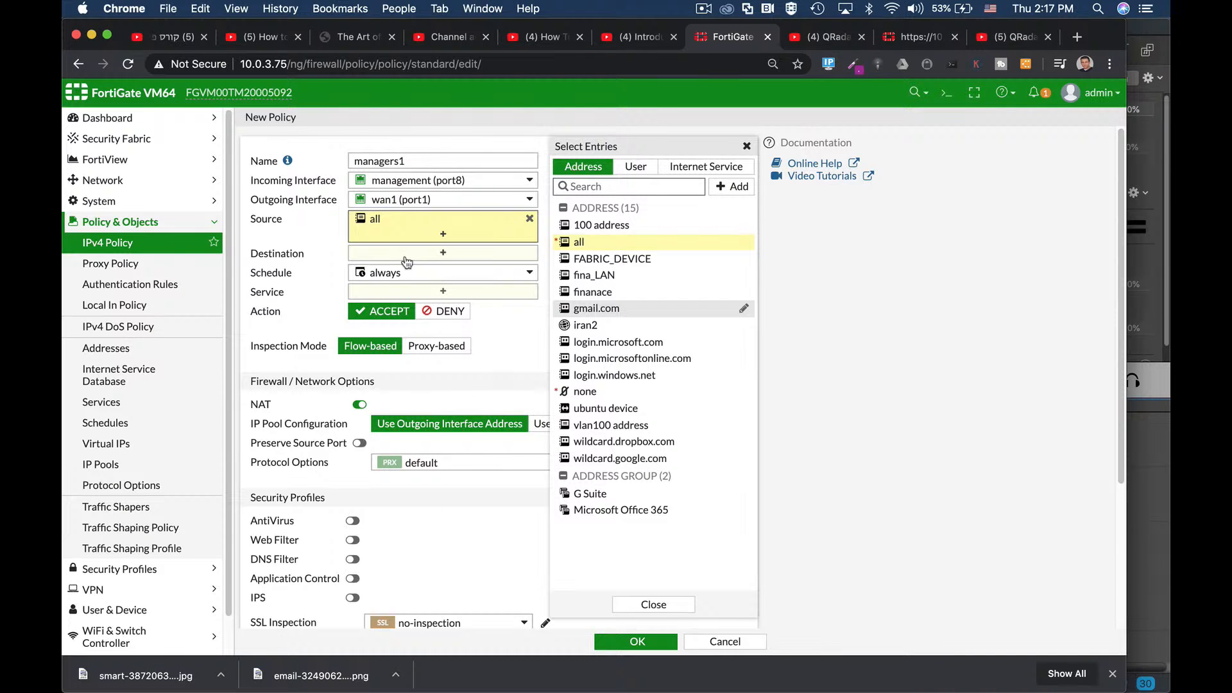
mouse_move(397, 231)
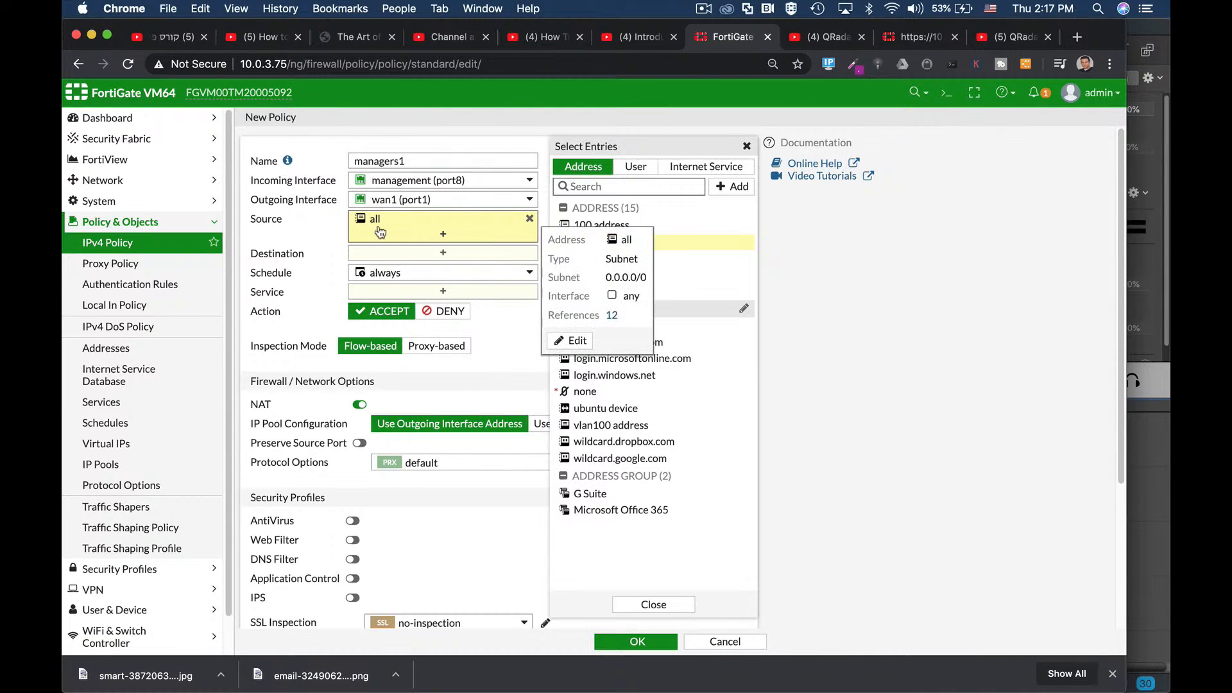
left_click(423, 259)
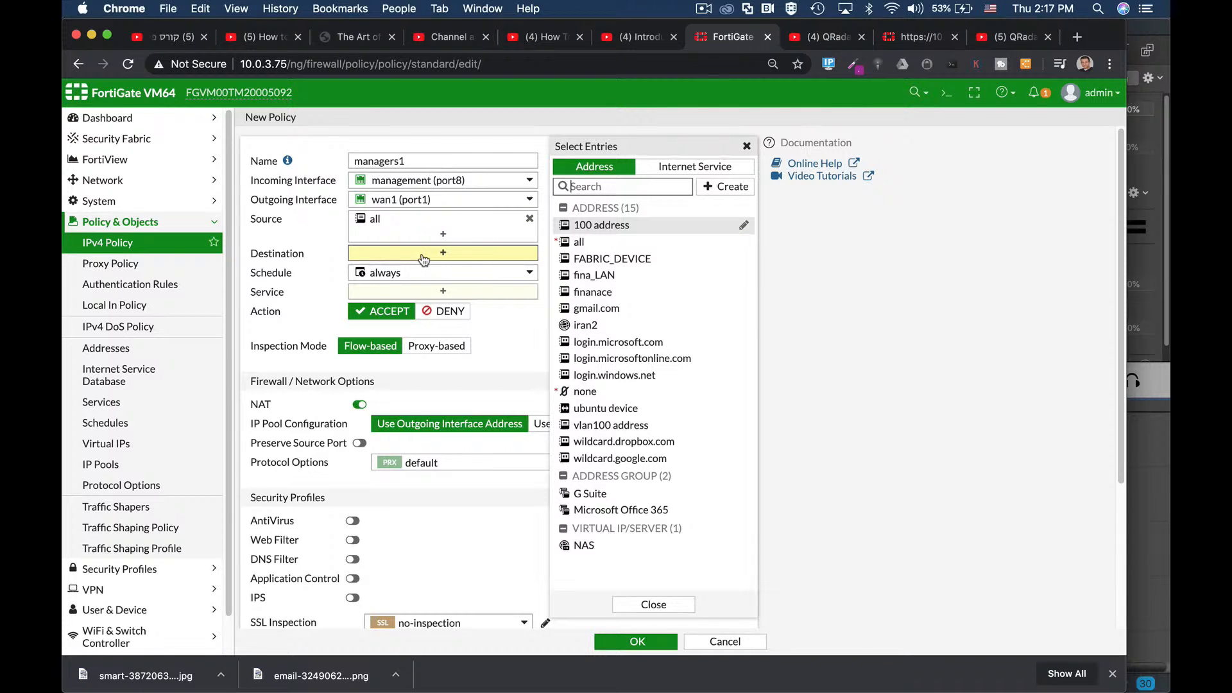
Step: Choose 'all' as the managers1 destination and leave the schedule on 'always'
left_click(581, 243)
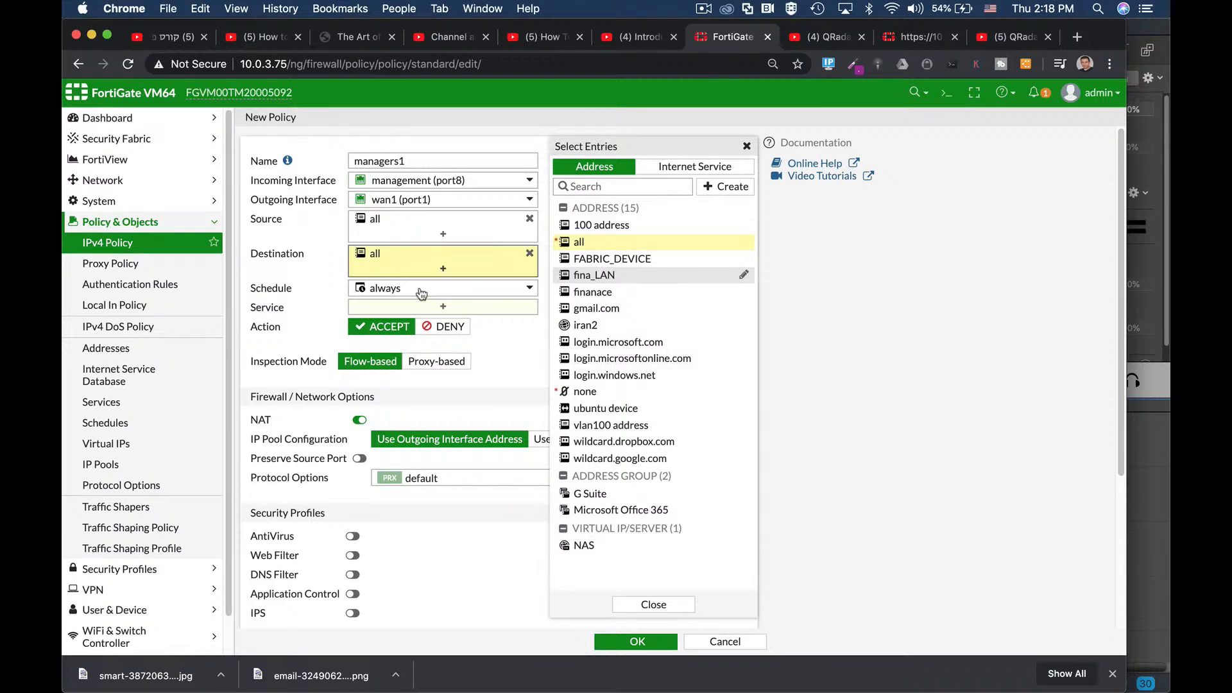
left_click(420, 290)
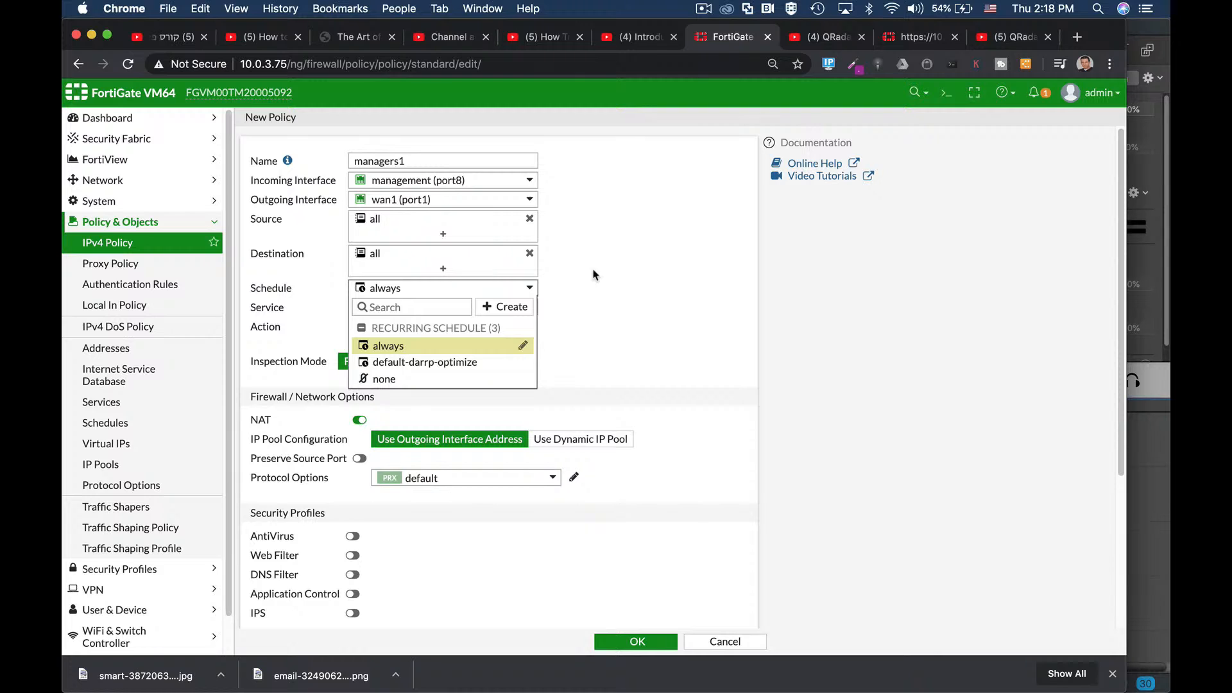
left_click(394, 293)
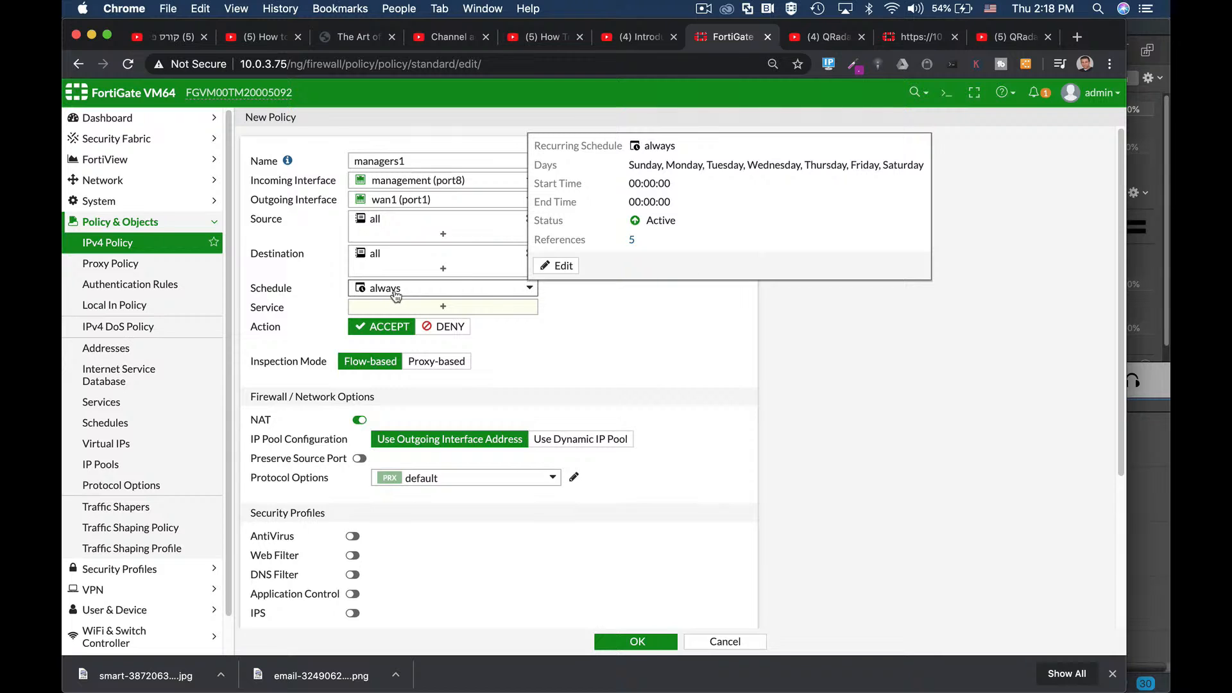
left_click(401, 313)
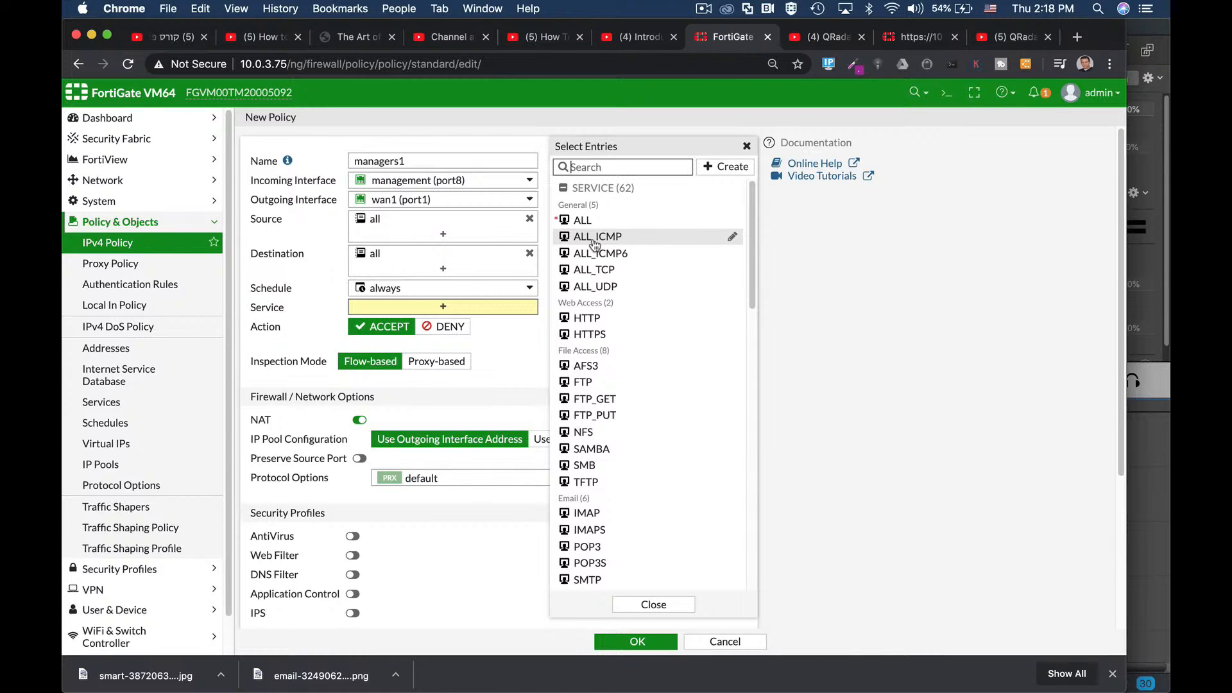
Step: Pick ALL as the managers1 policy's service after briefly filtering the list for 'ft'
left_click(590, 166)
type("ftp")
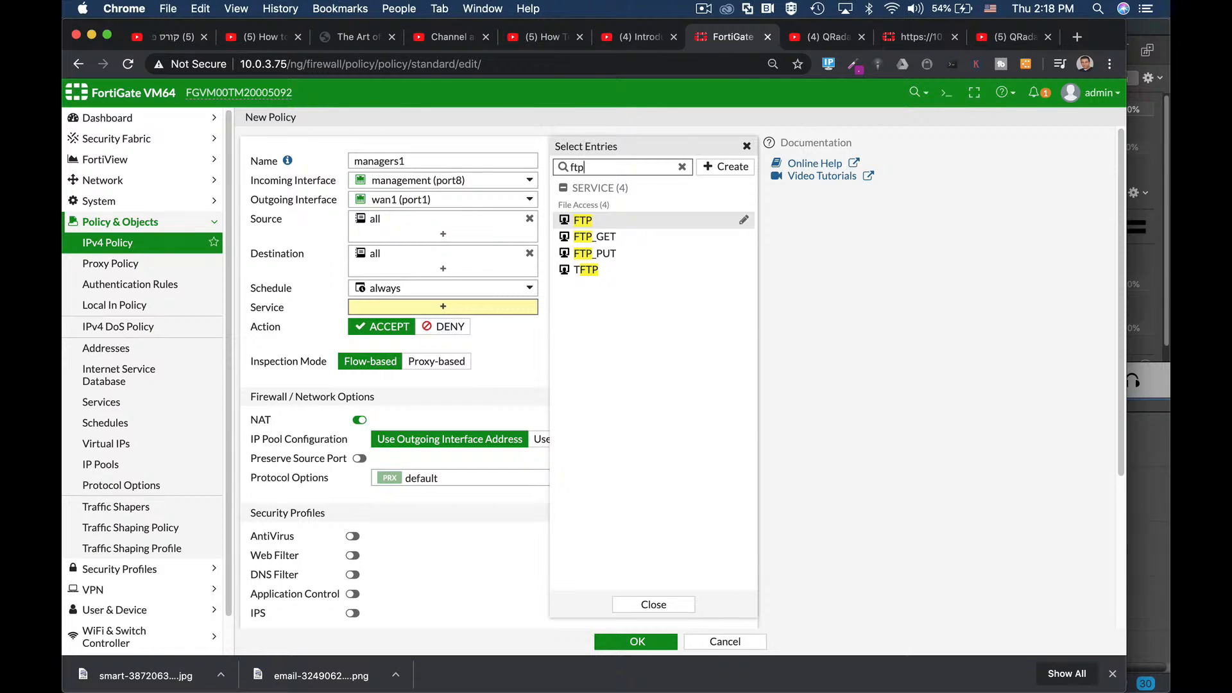
left_click(682, 167)
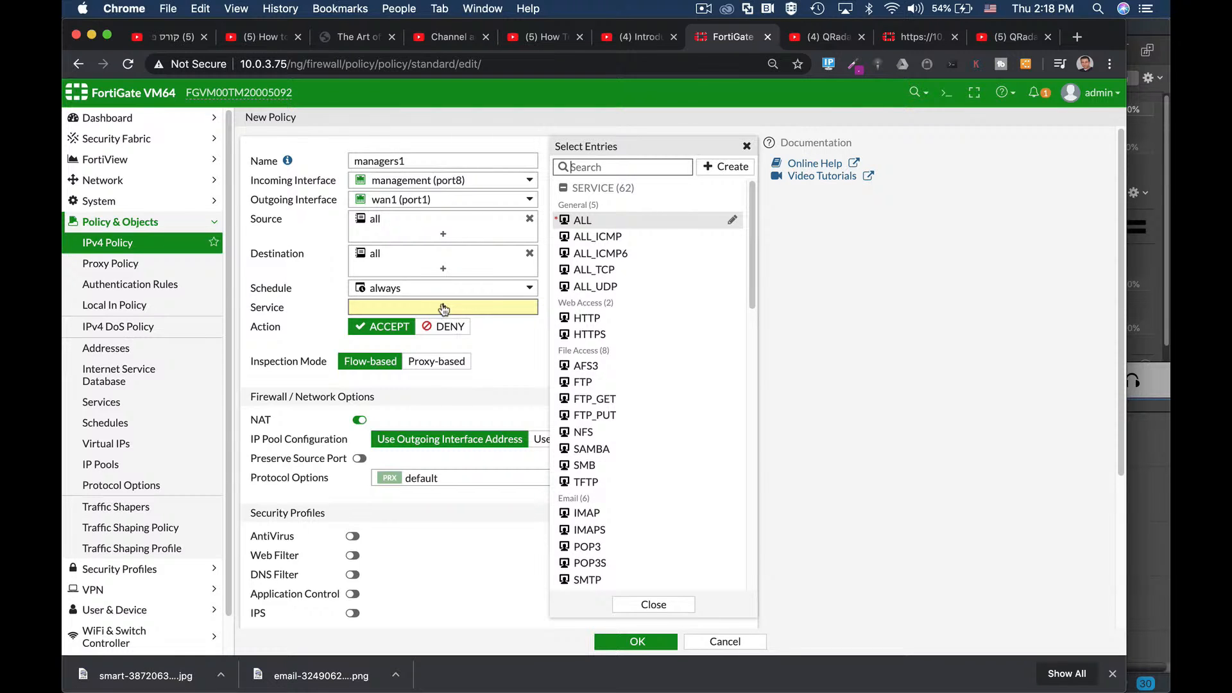
left_click(580, 221)
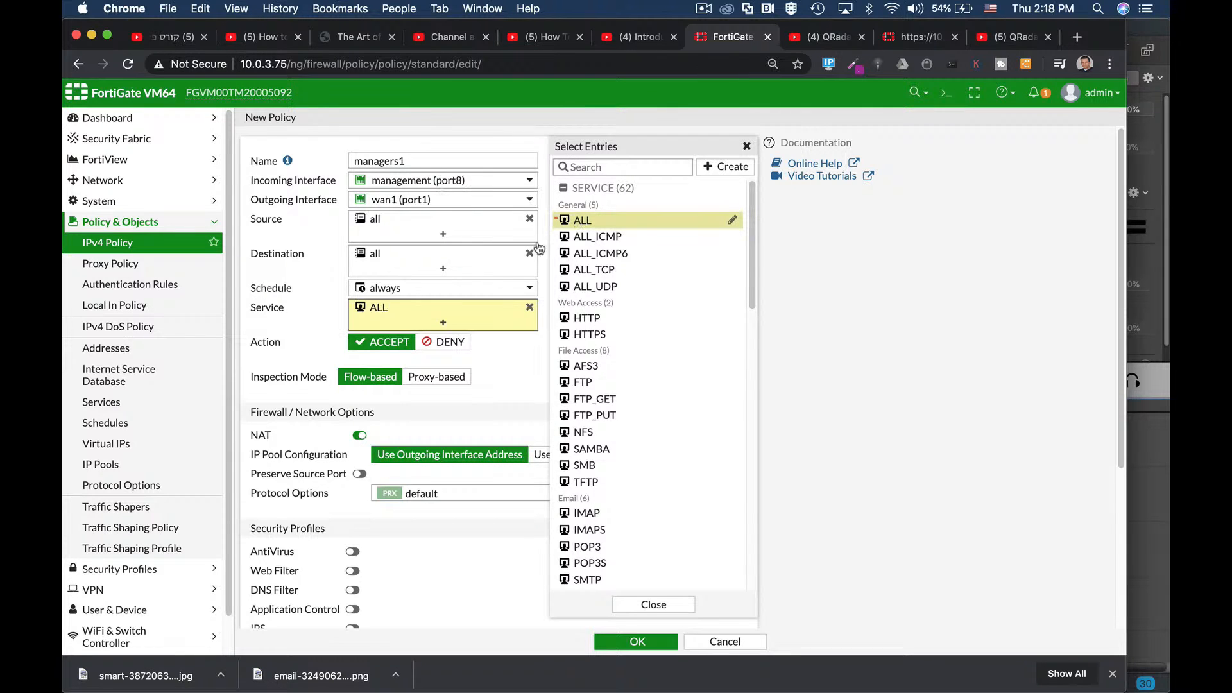
left_click(517, 360)
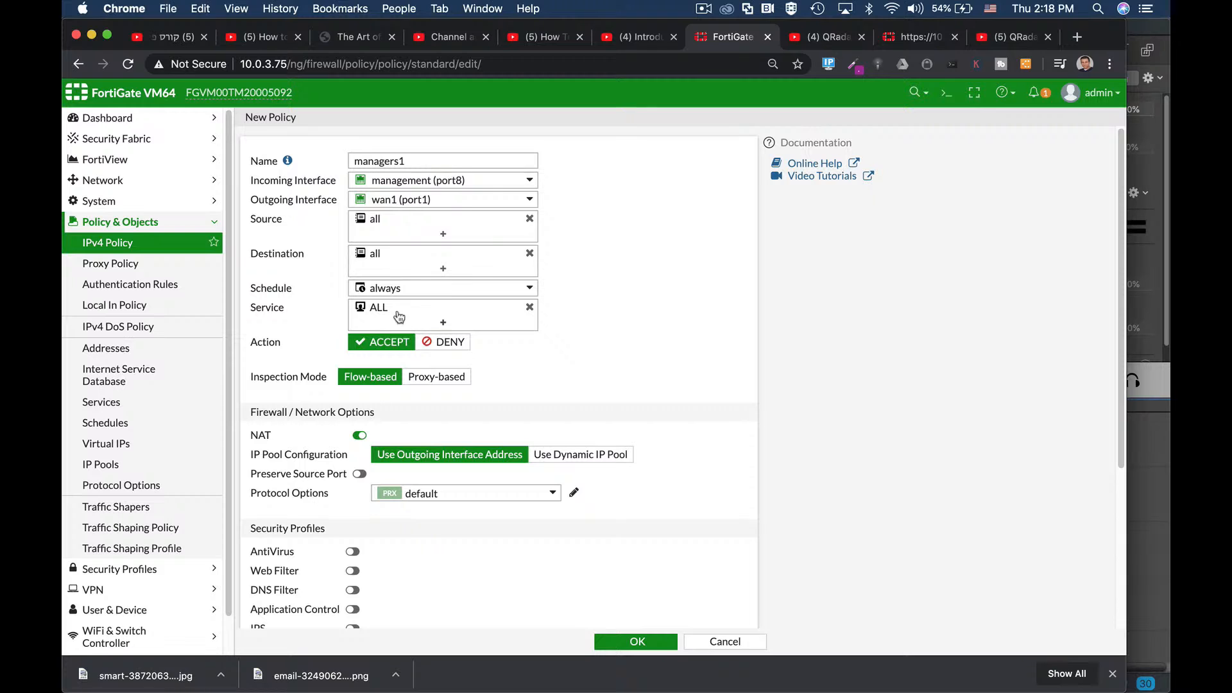
mouse_move(473, 257)
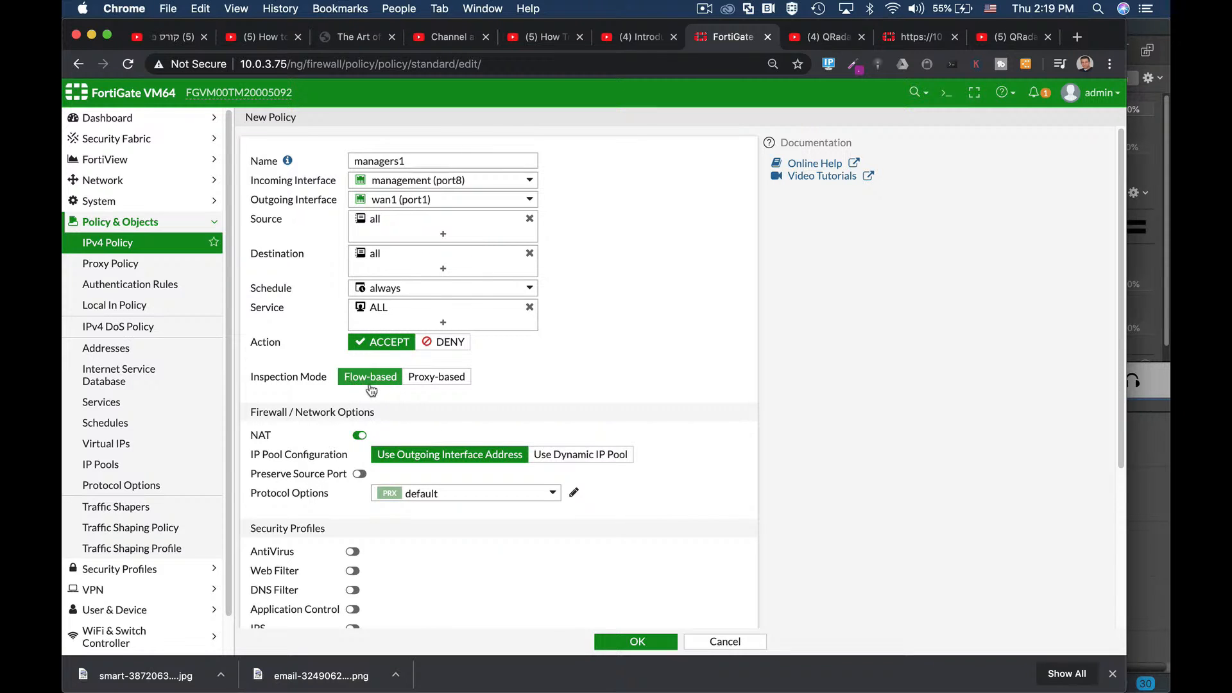
Step: Enable AntiVirus on the managers1 policy using the 'default' profile
scroll(562, 383, "down", 2)
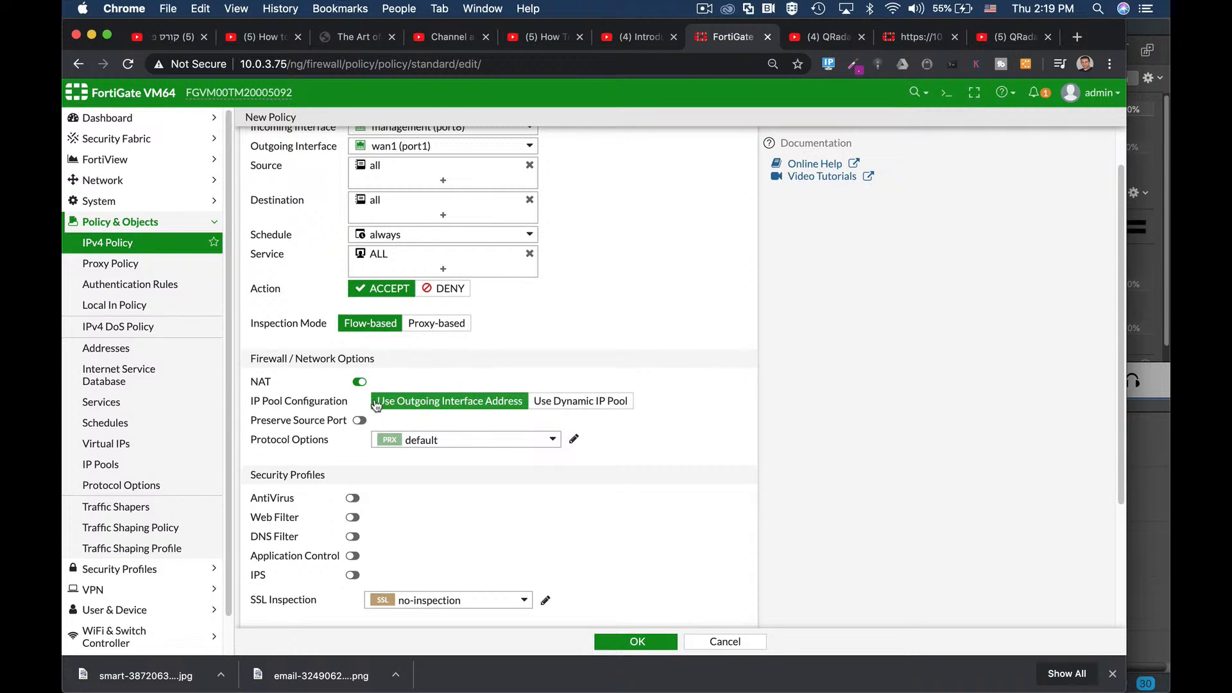
scroll(449, 385, "down", 3)
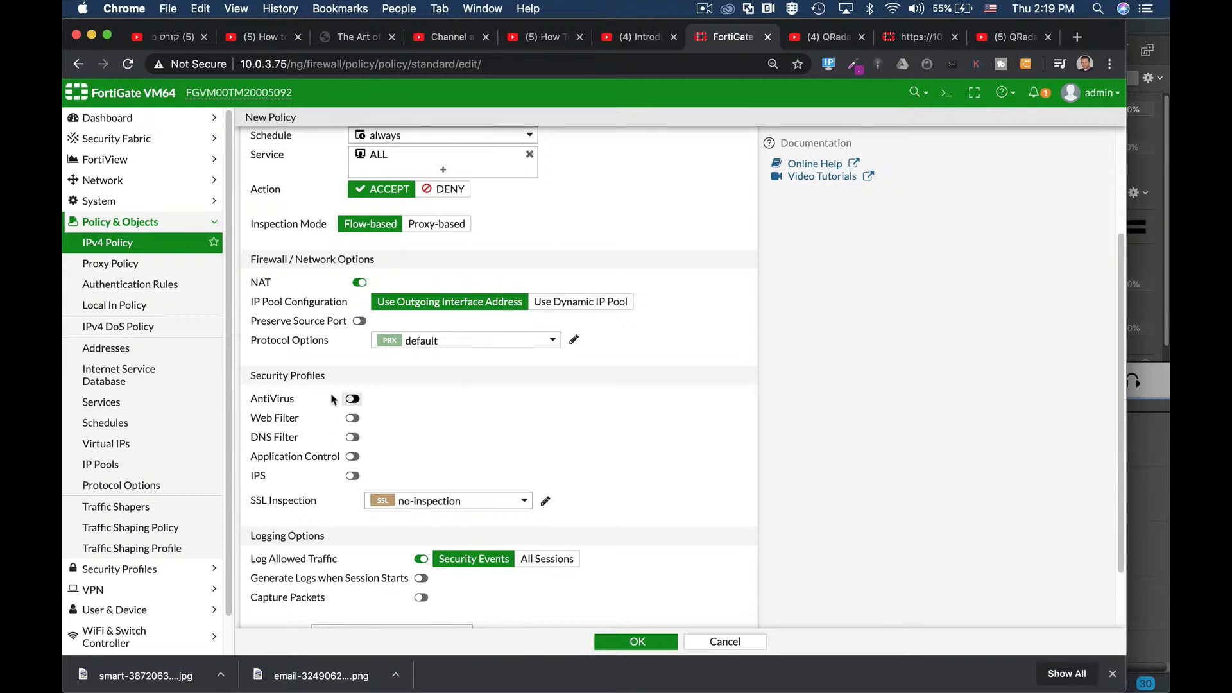
left_click(352, 399)
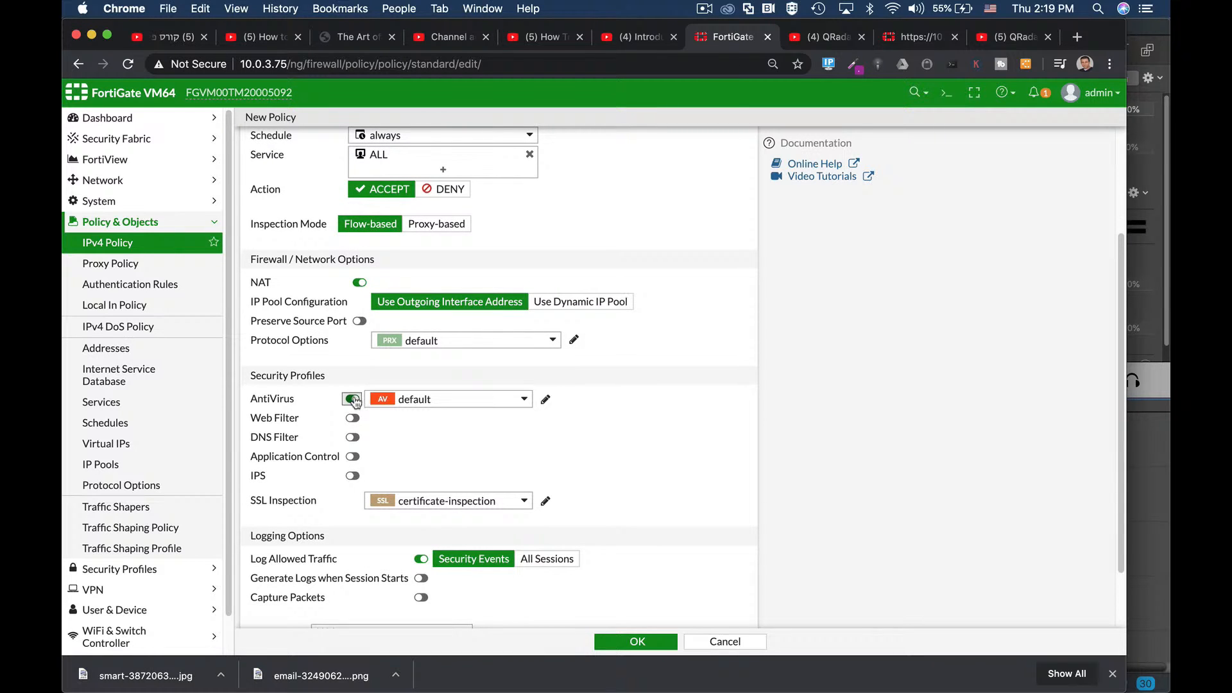
left_click(418, 399)
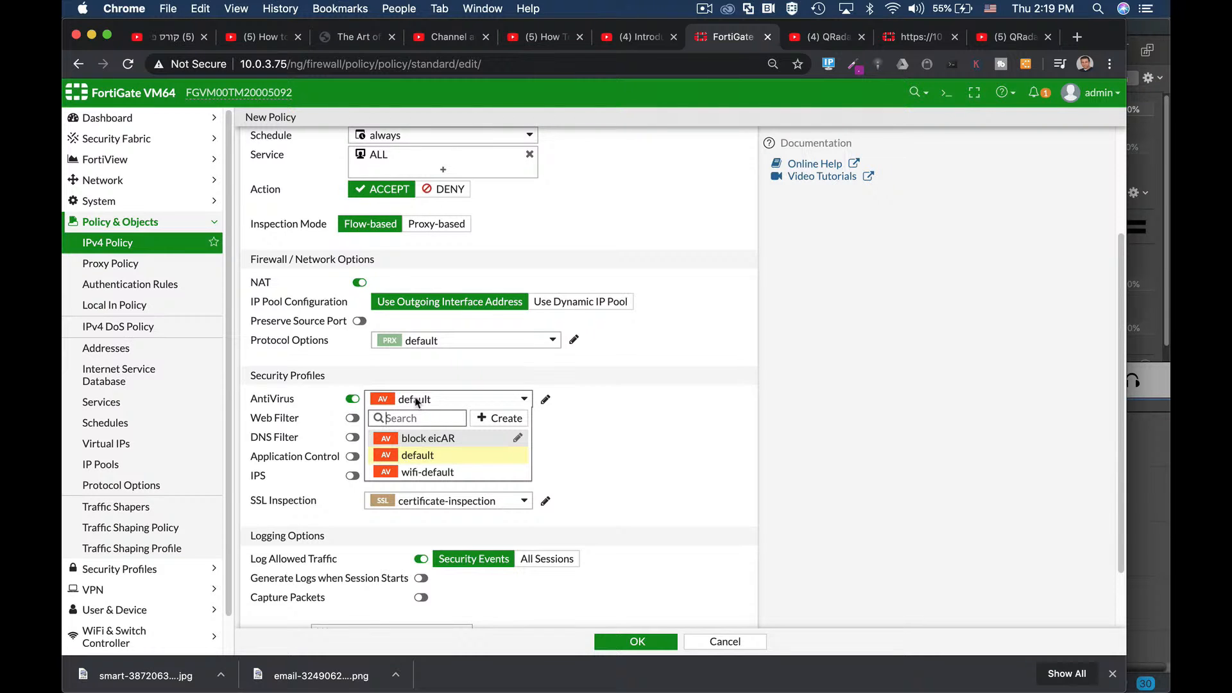
left_click(579, 393)
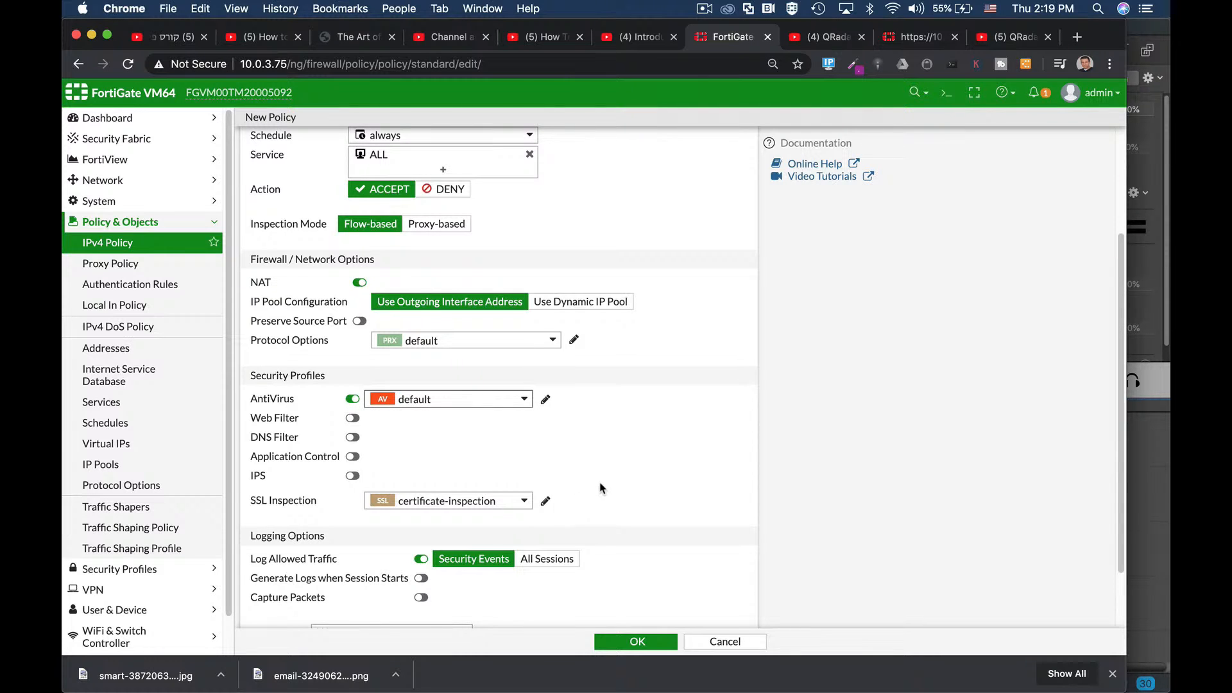
scroll(601, 489, "down", 3)
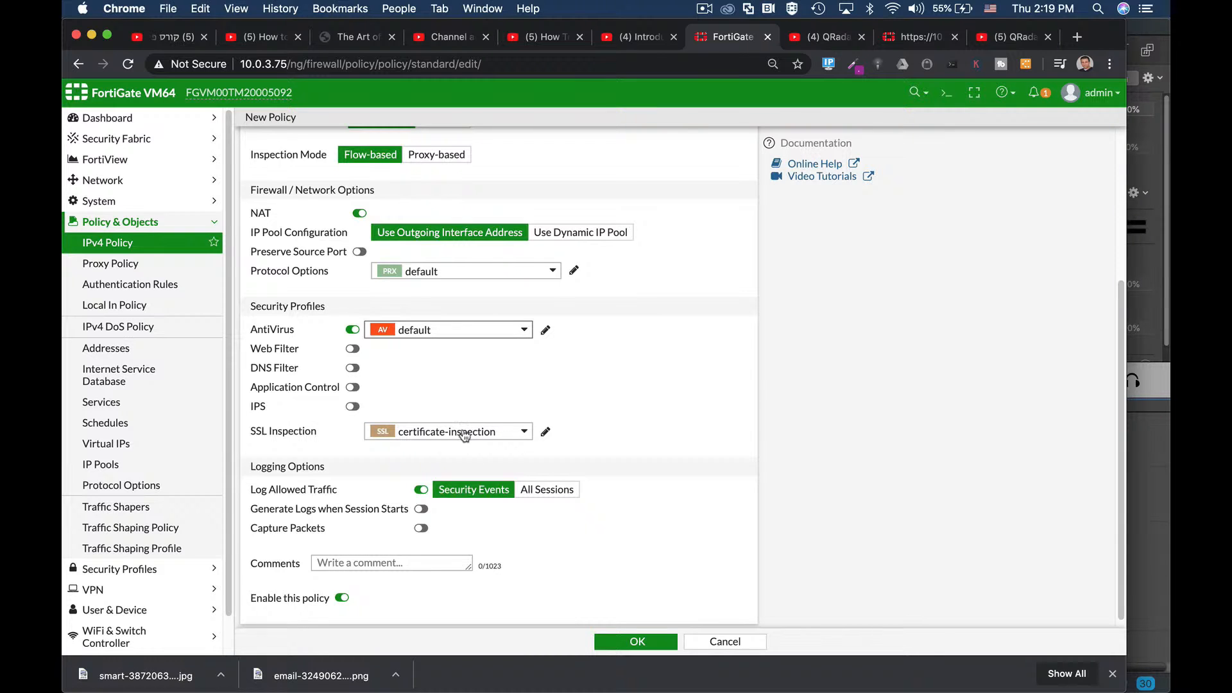
mouse_move(464, 436)
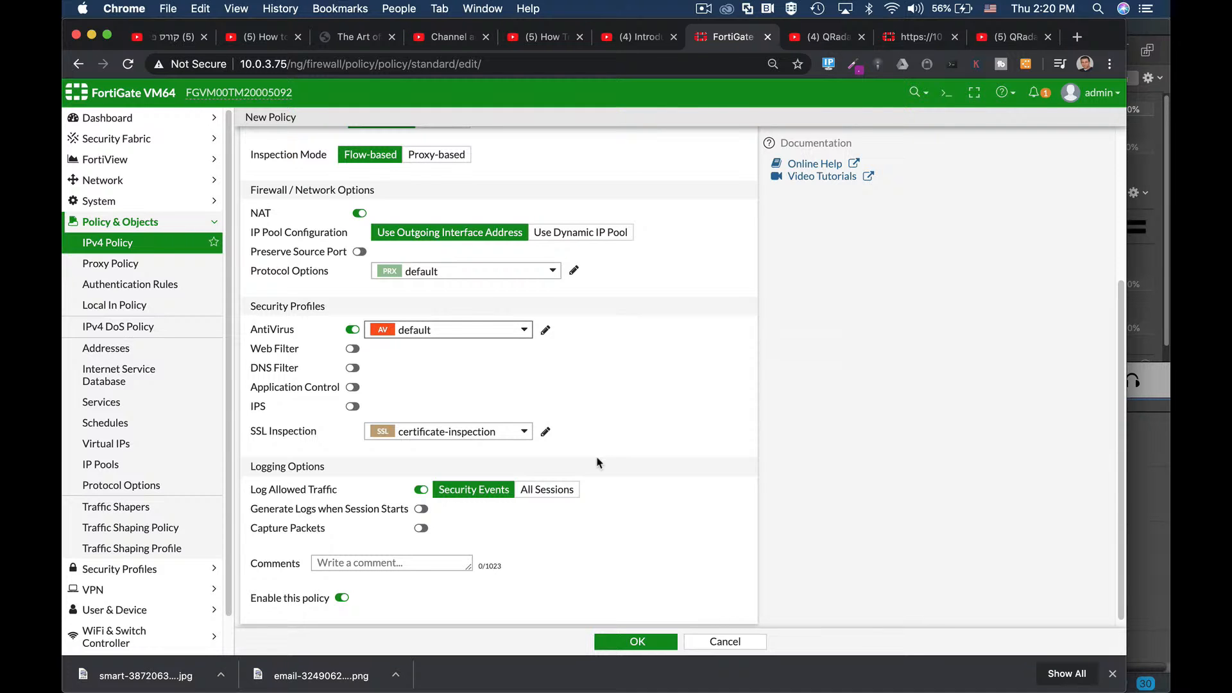
Step: Set Log Allowed Traffic to All Sessions and save the managers1 policy as ID 6
scroll(621, 486, "down", 1)
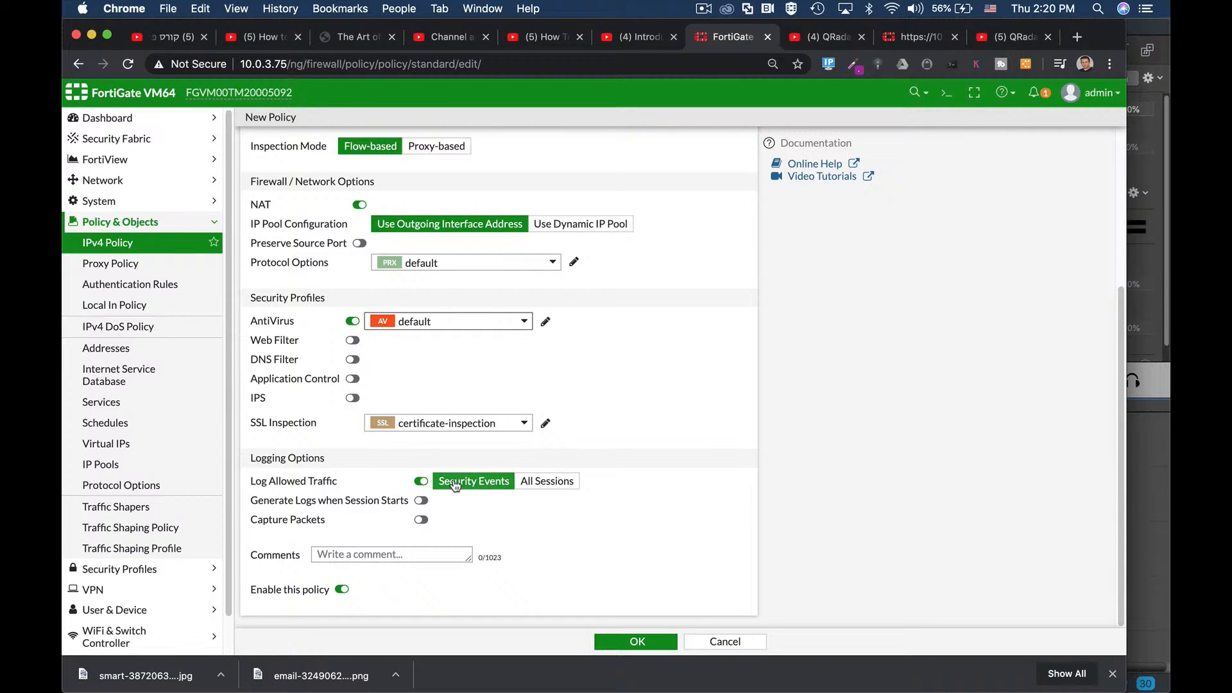
left_click(534, 482)
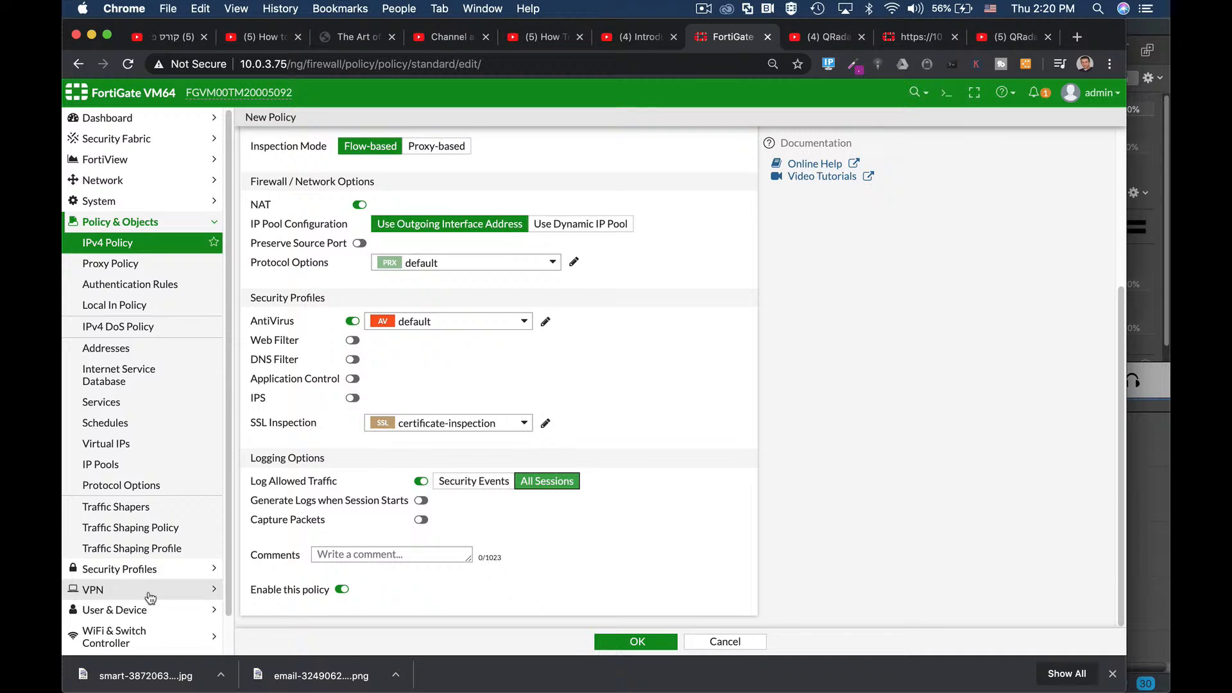
scroll(147, 599, "down", 2)
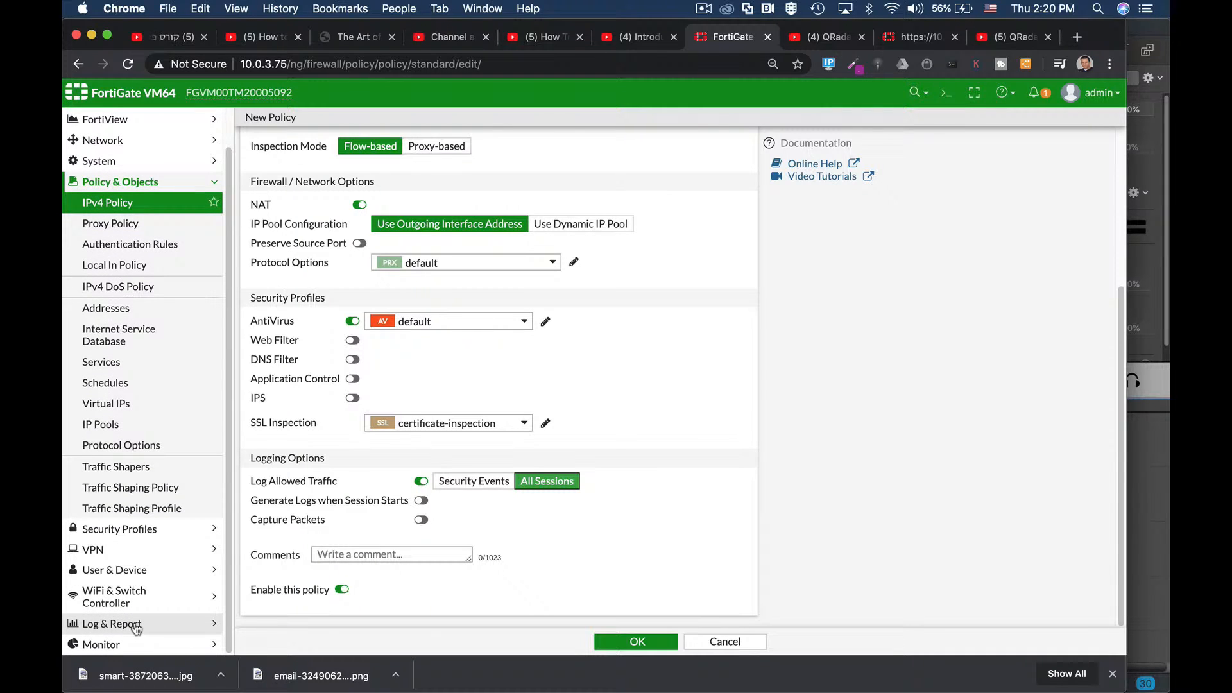
left_click(615, 635)
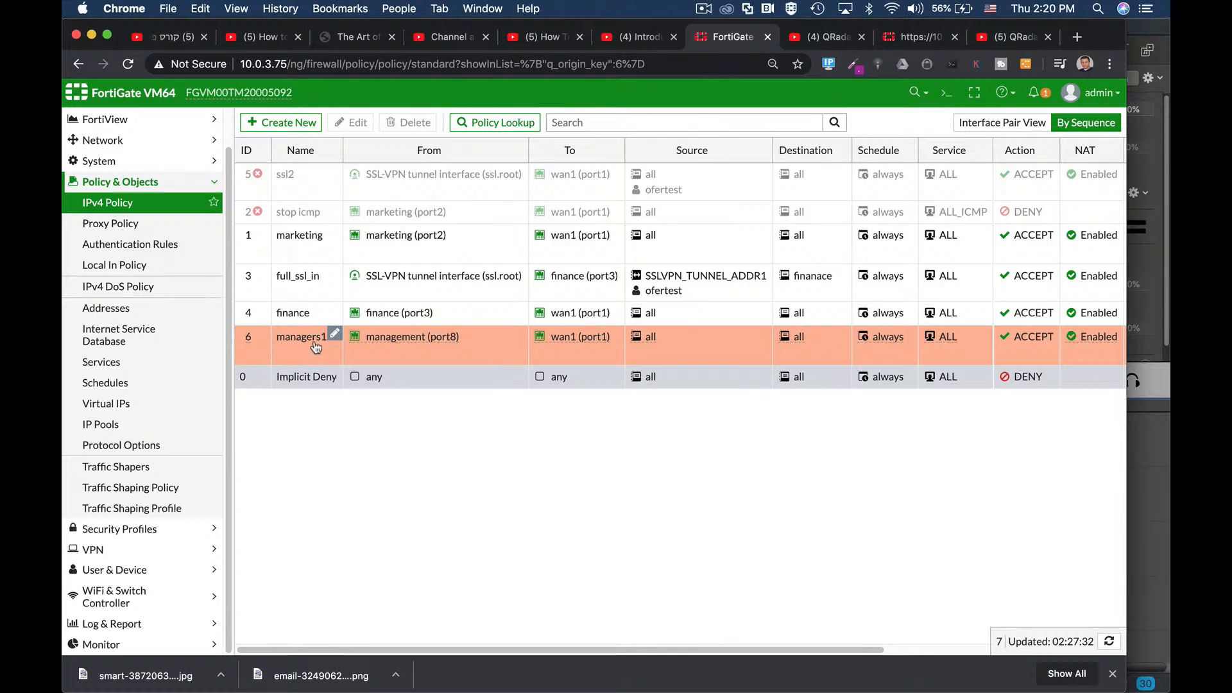
Step: Check the management (port8) interface, then view the 0.0.0.0/0 static route via 10.0.3.1
left_click(118, 142)
left_click(115, 204)
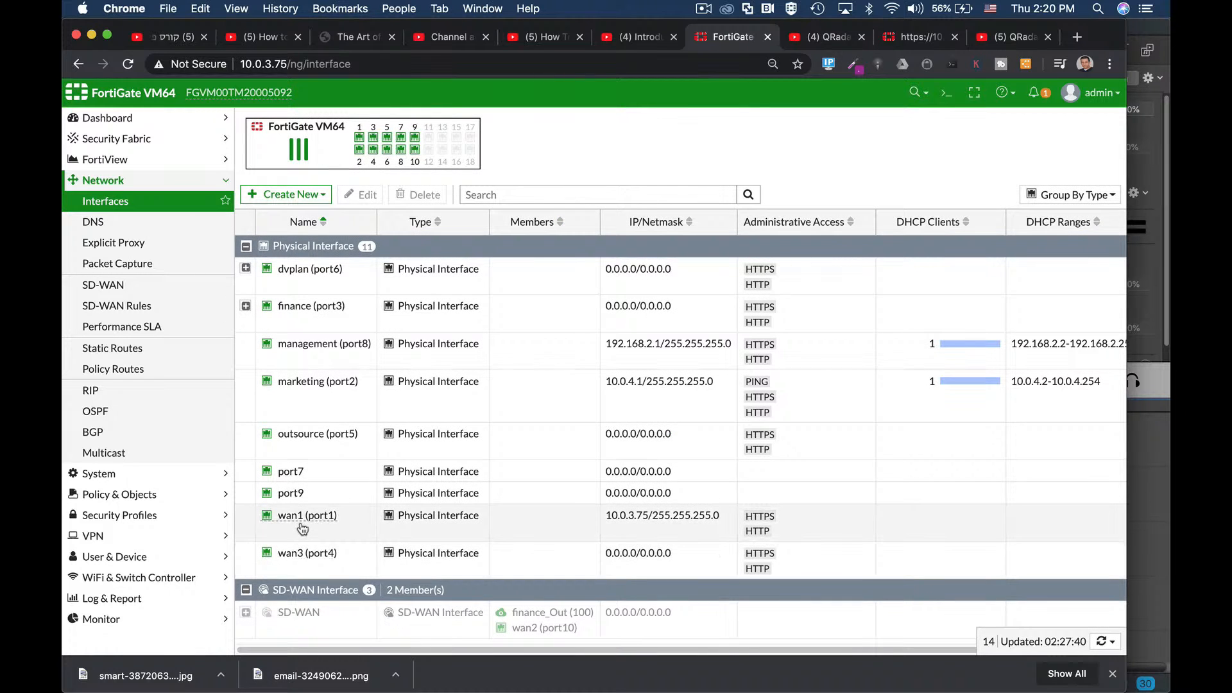
mouse_move(305, 526)
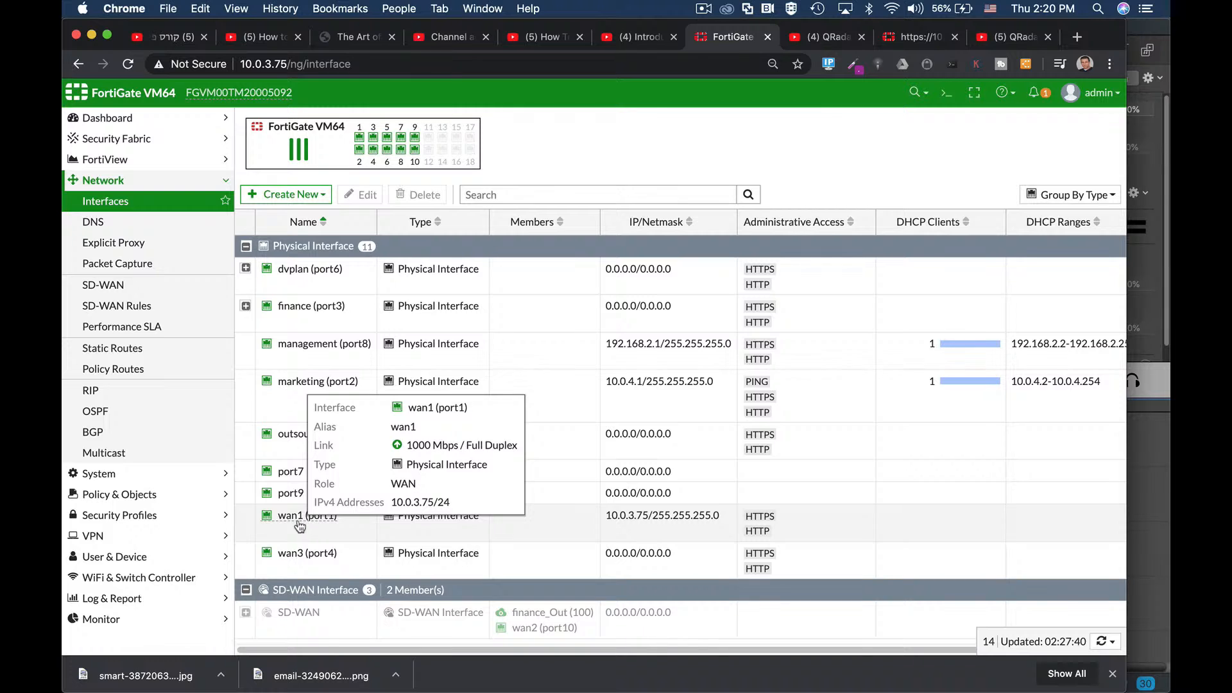
left_click(323, 347)
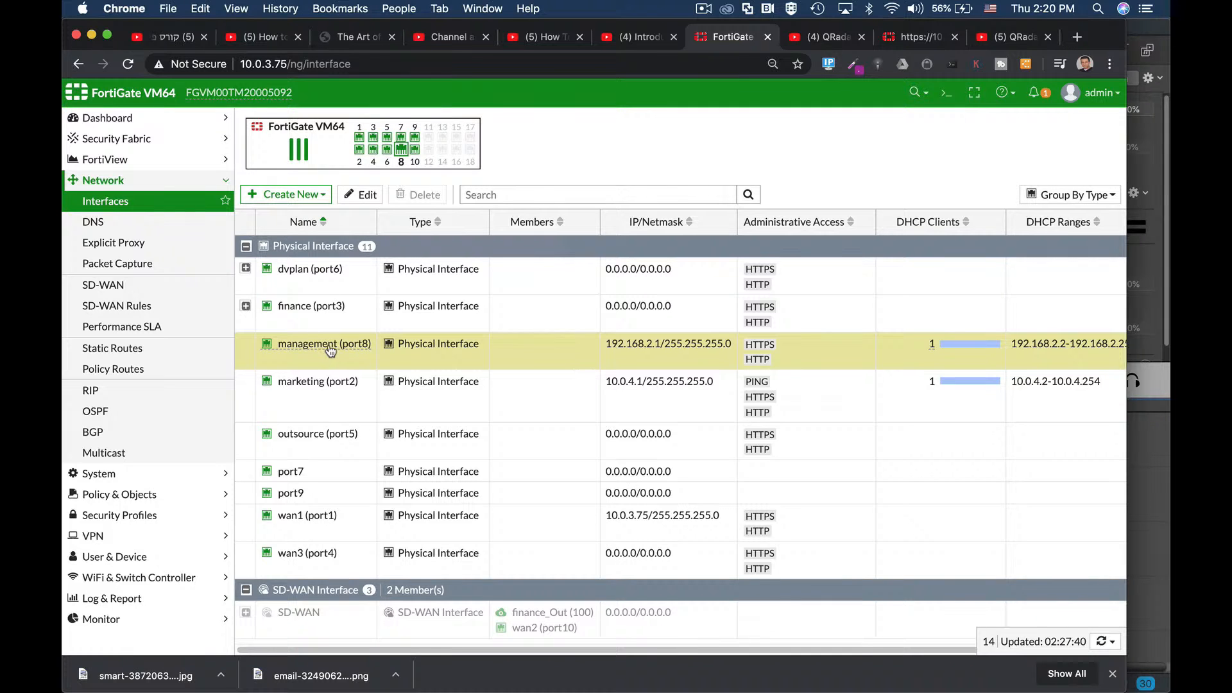
mouse_move(338, 354)
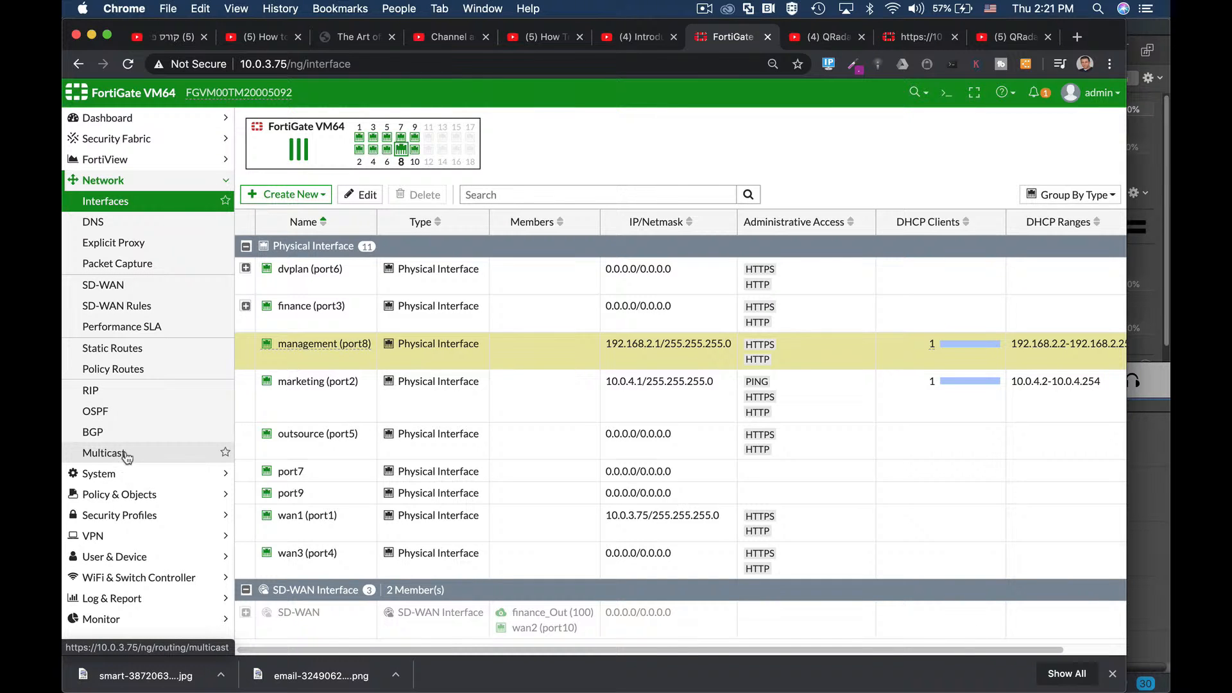
left_click(96, 350)
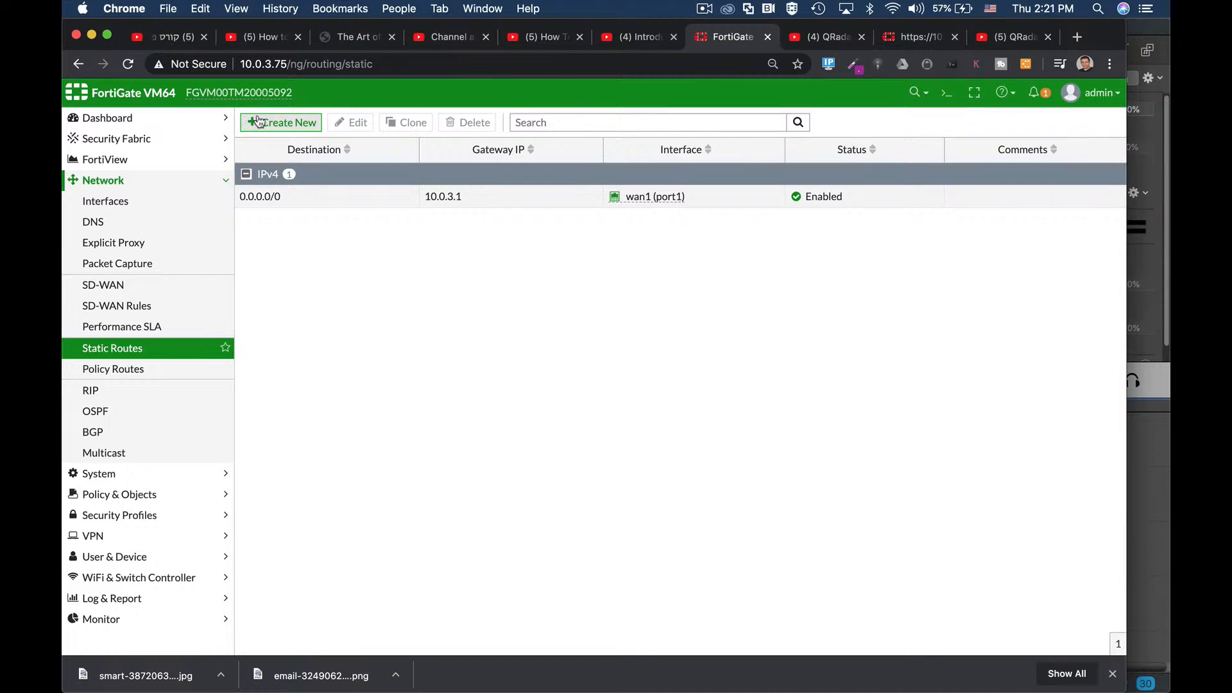
left_click(268, 199)
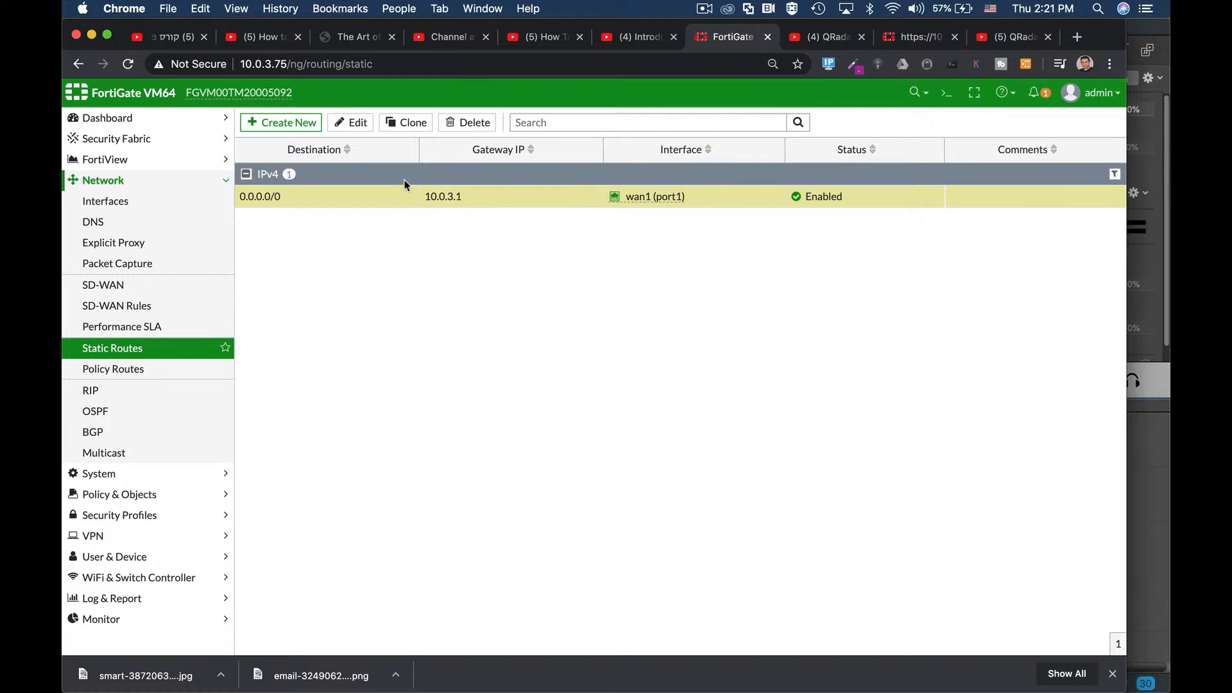
left_click(358, 123)
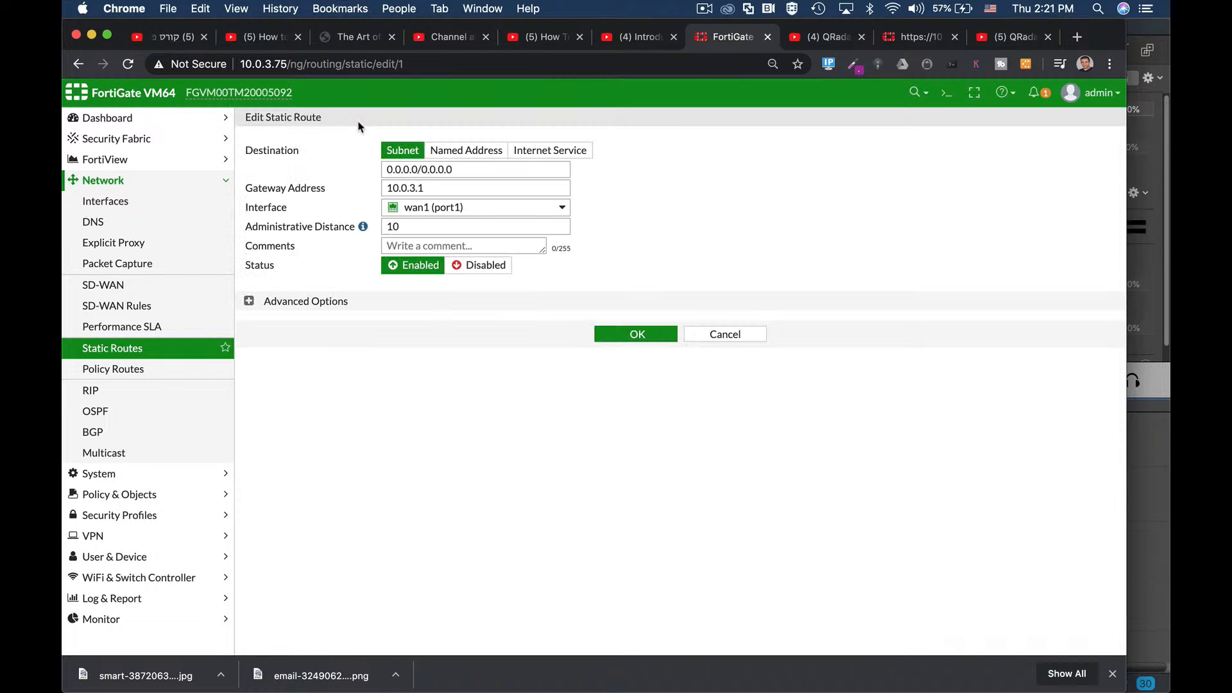
left_click(726, 335)
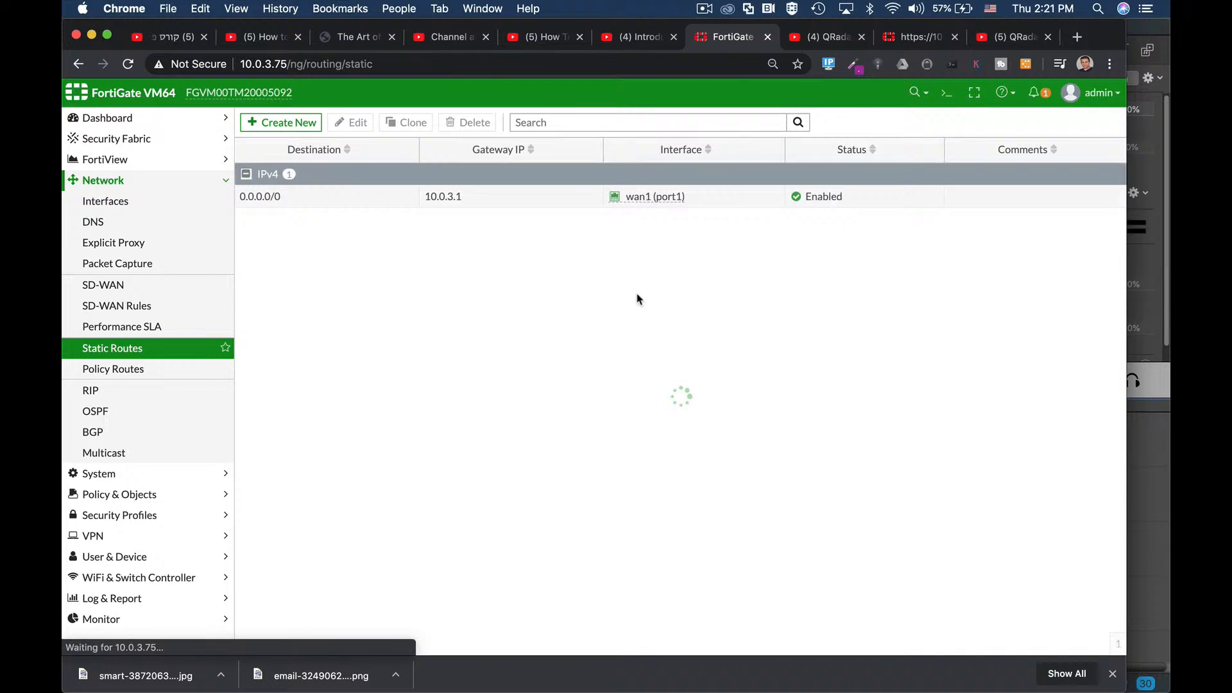
left_click(288, 125)
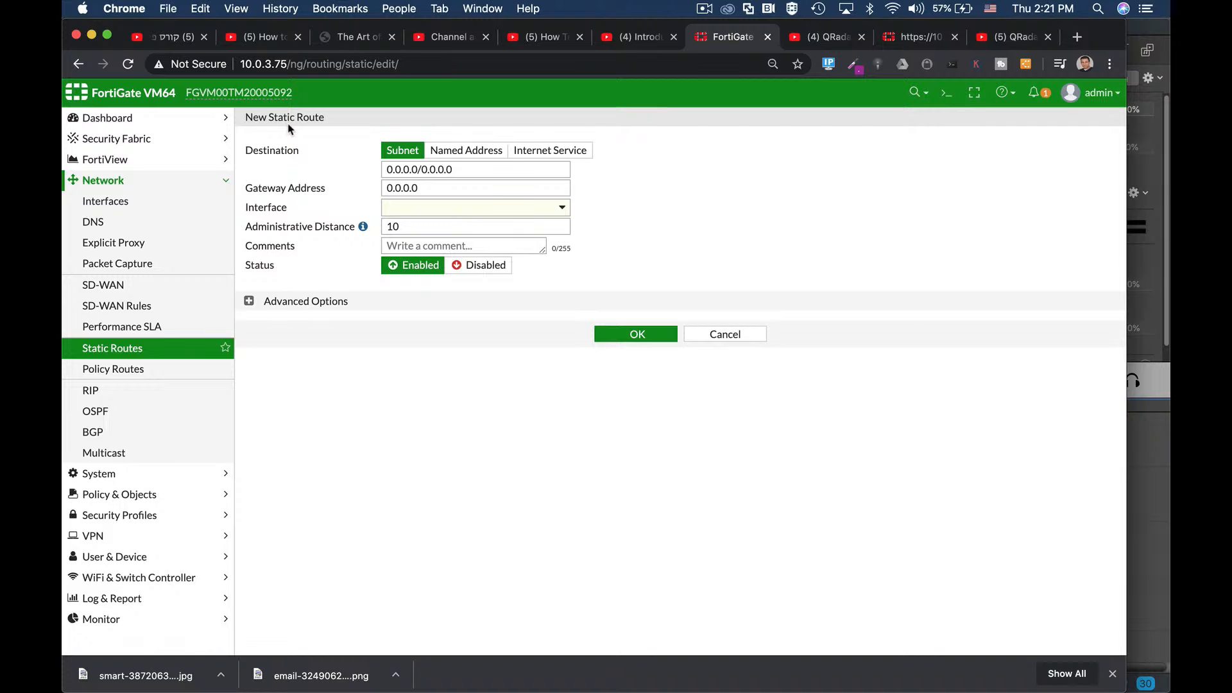
left_click(465, 168)
left_click(418, 209)
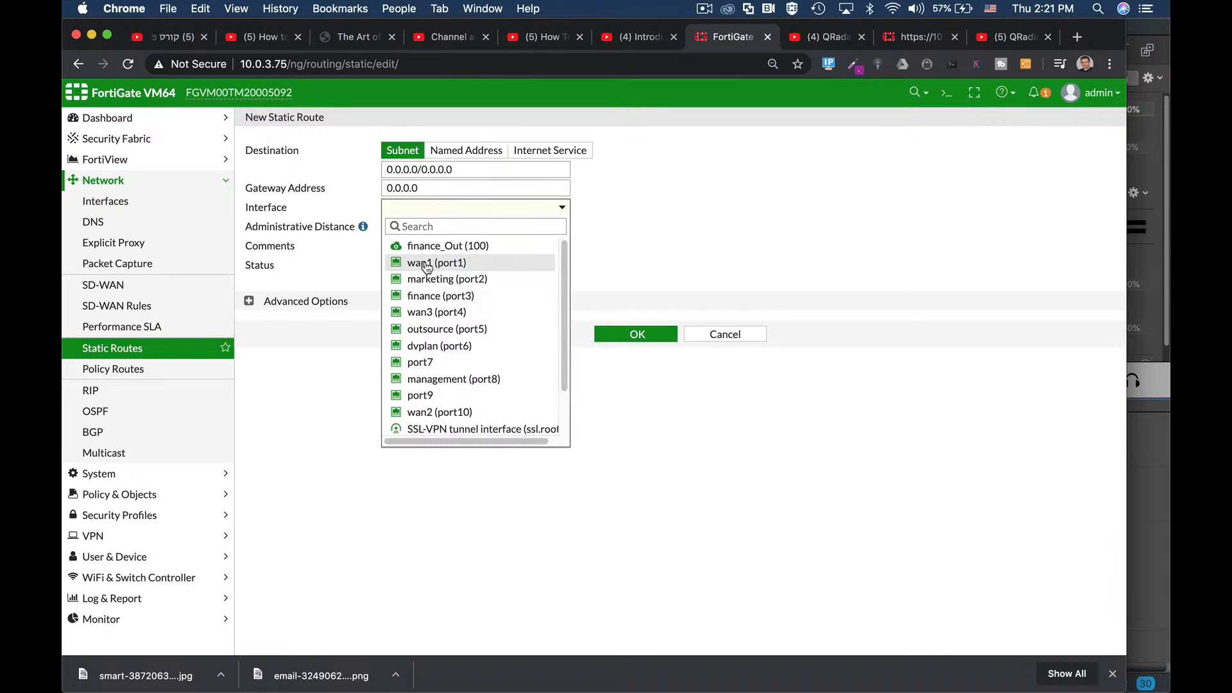
left_click(426, 263)
left_click(410, 188)
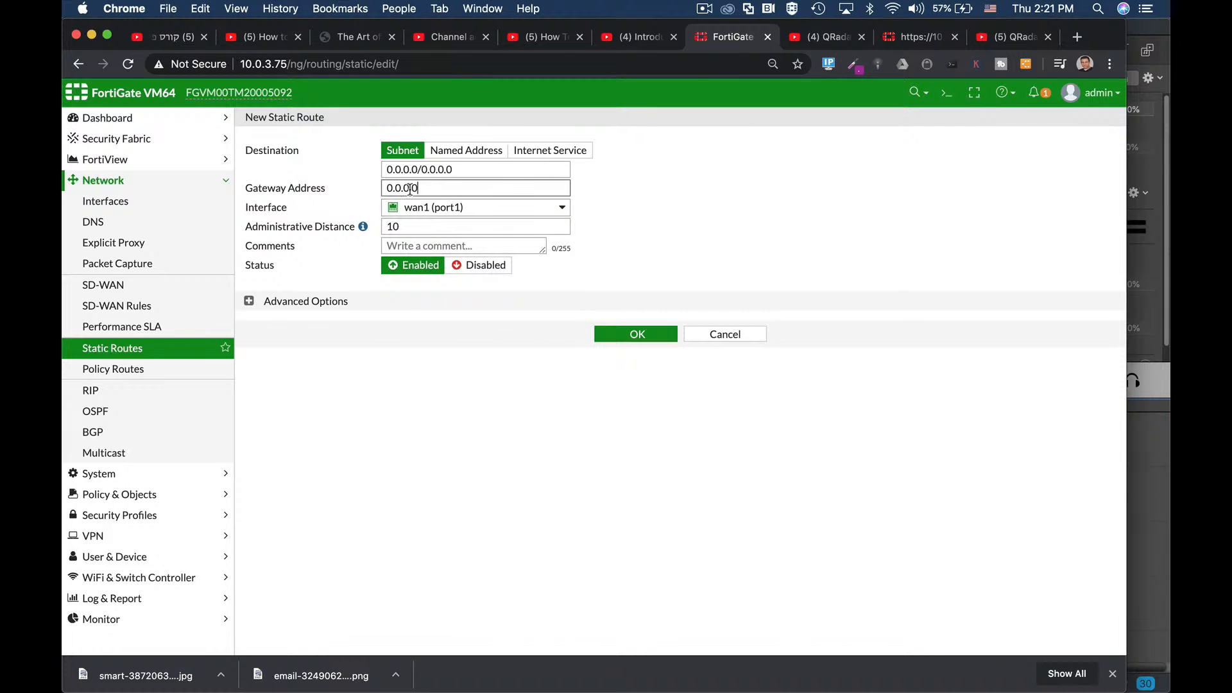
key("super+a")
type("10.")
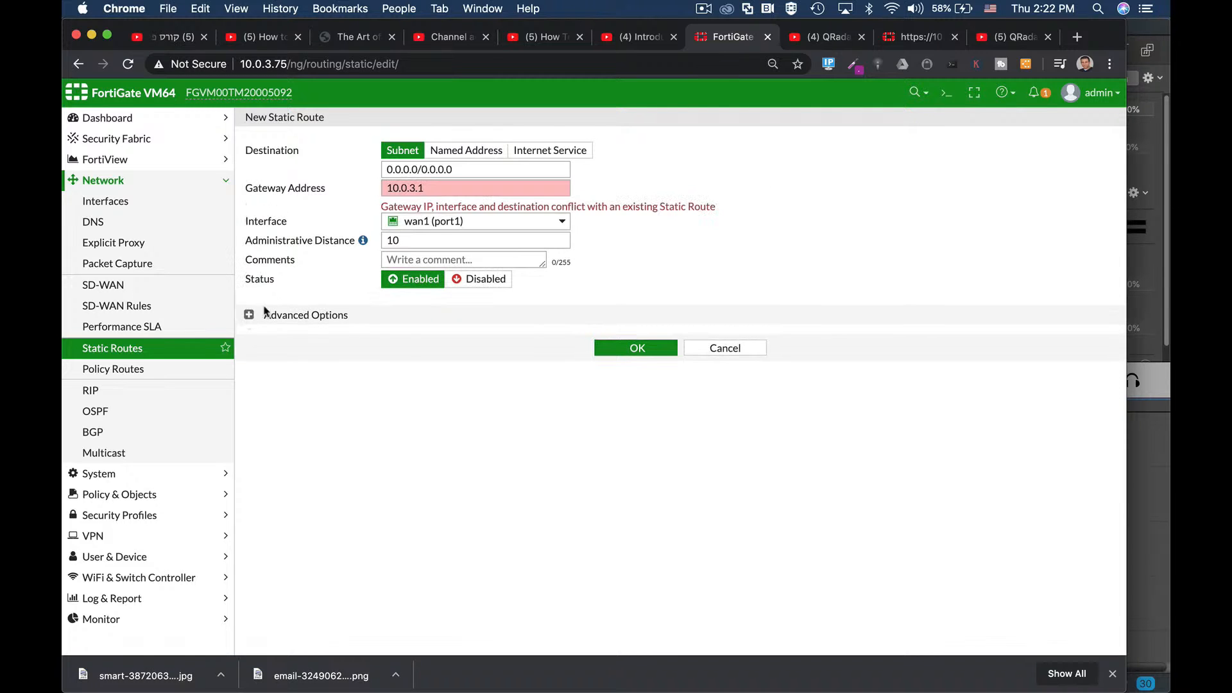
left_click(249, 314)
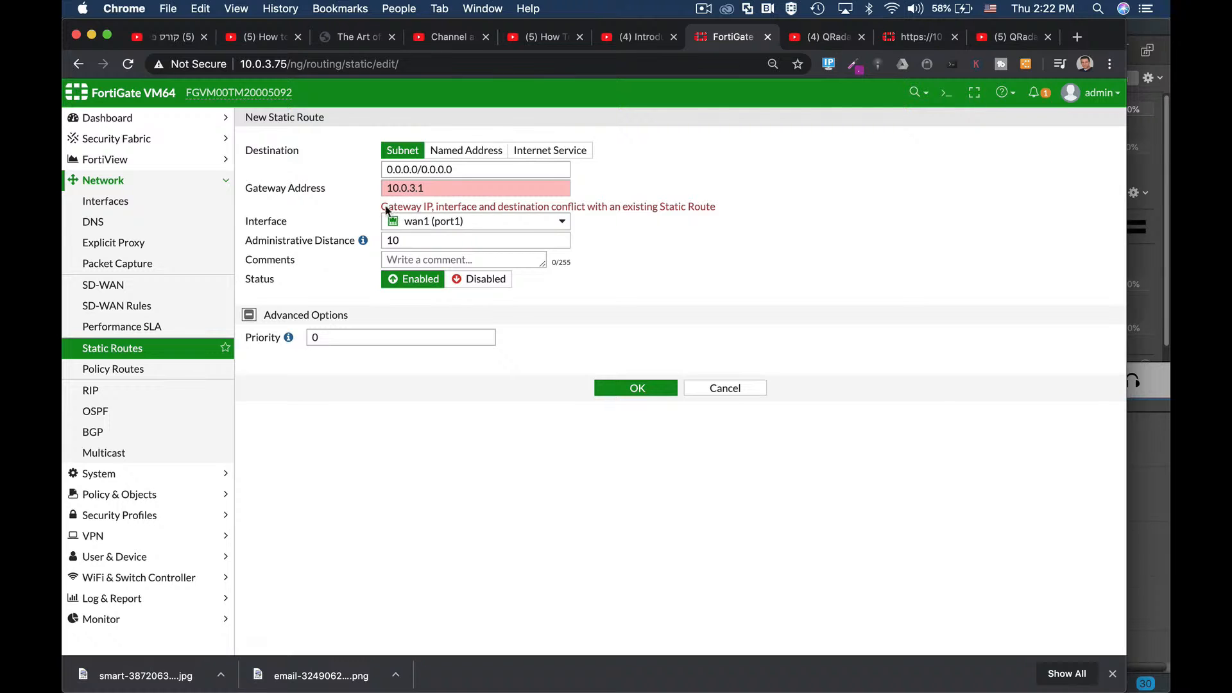
left_click_drag(438, 187, 364, 191)
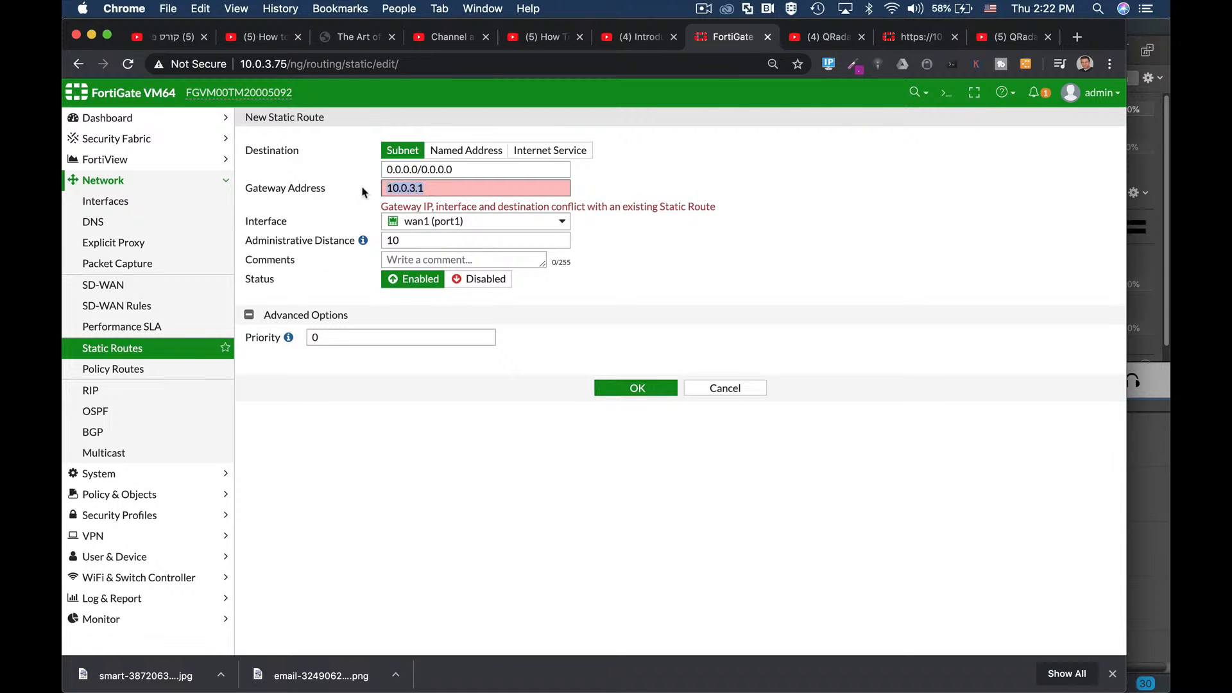
left_click(730, 390)
left_click(379, 199)
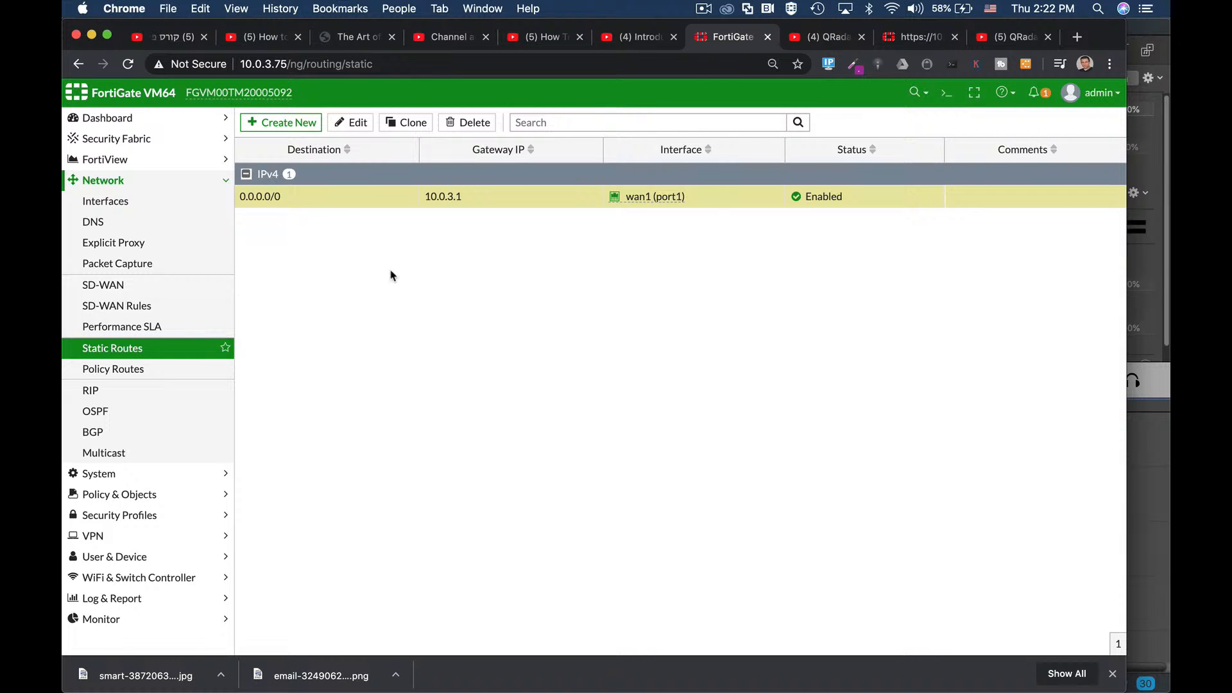
Step: Return to the Interfaces list, clearing and closing the CLI Console
left_click(144, 202)
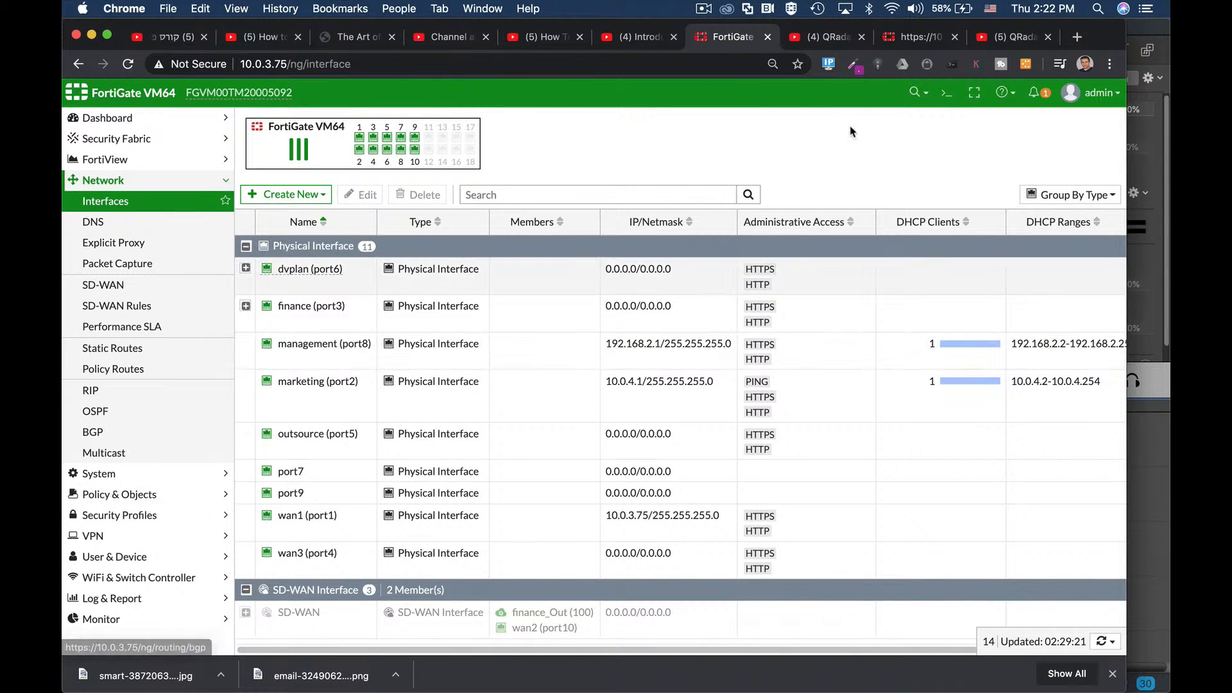
left_click(945, 96)
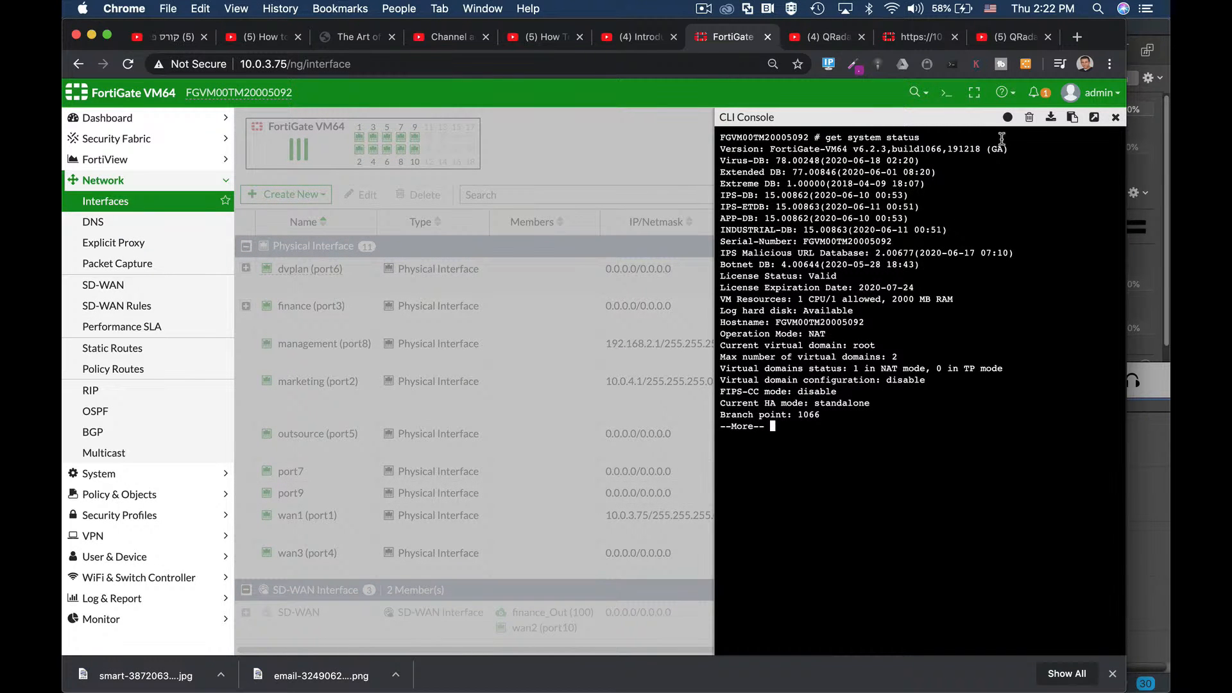
left_click(1029, 118)
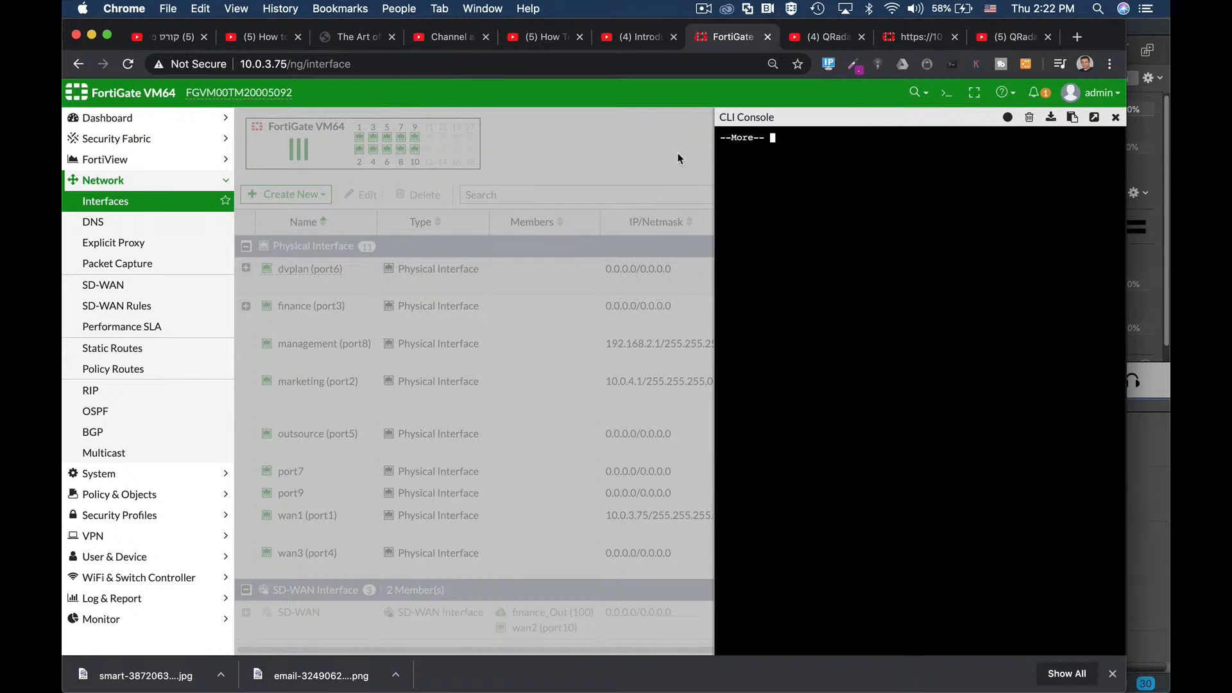
key("q")
left_click(1115, 118)
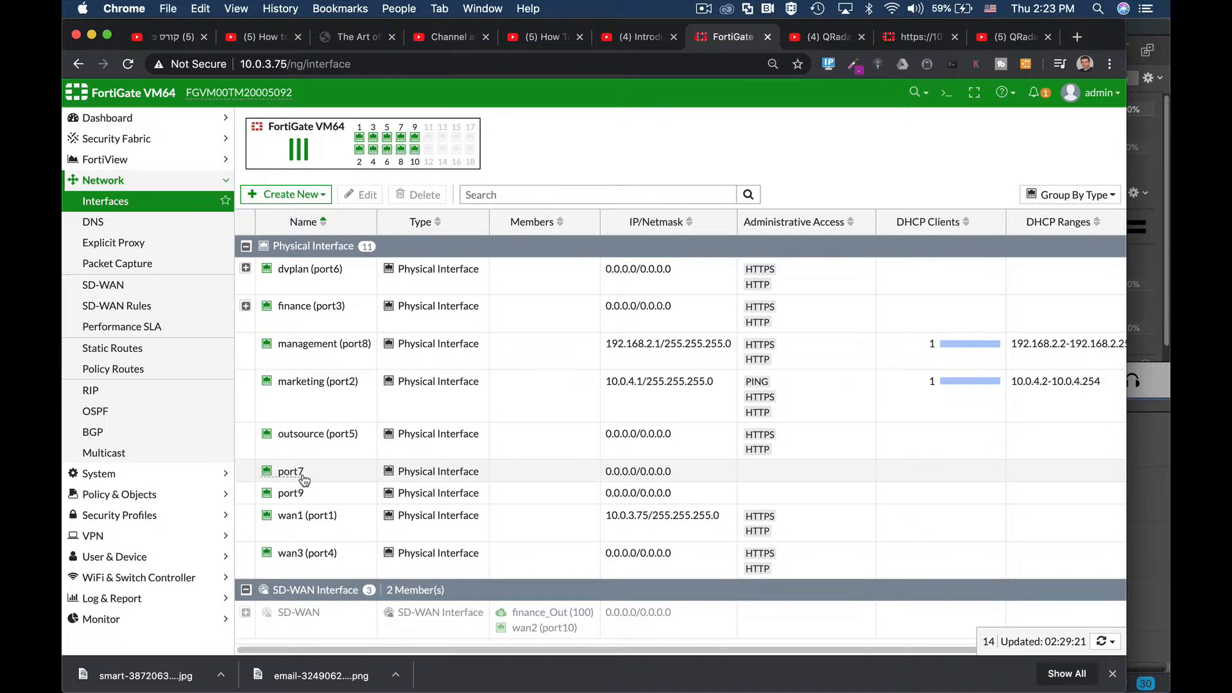
Step: In the CLI Console, enter config system interface and edit port7
left_click(945, 94)
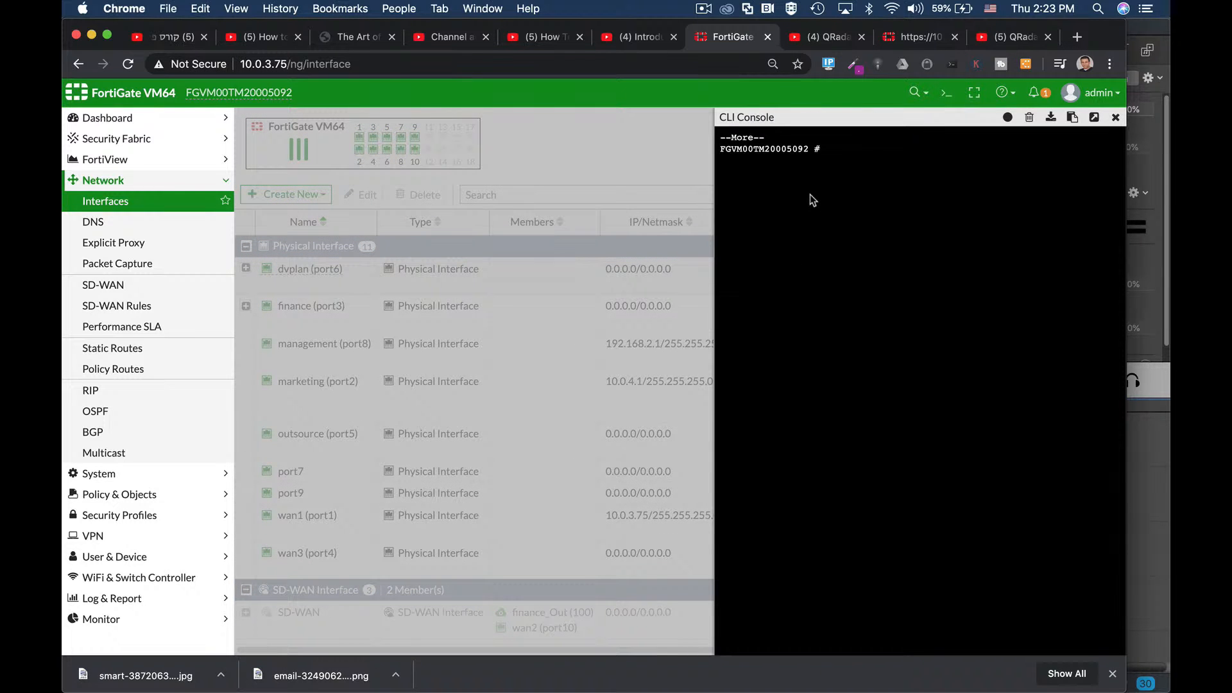
type("config sy")
key("Tab")
type("interface")
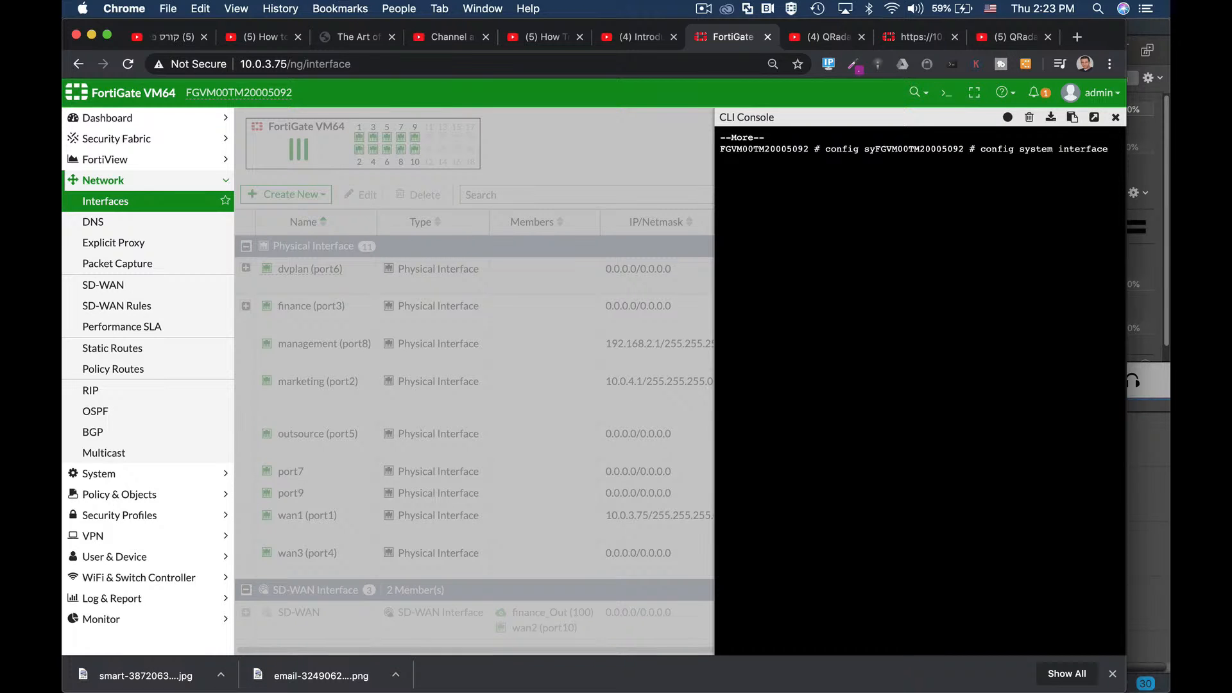
key("Return")
type("ed")
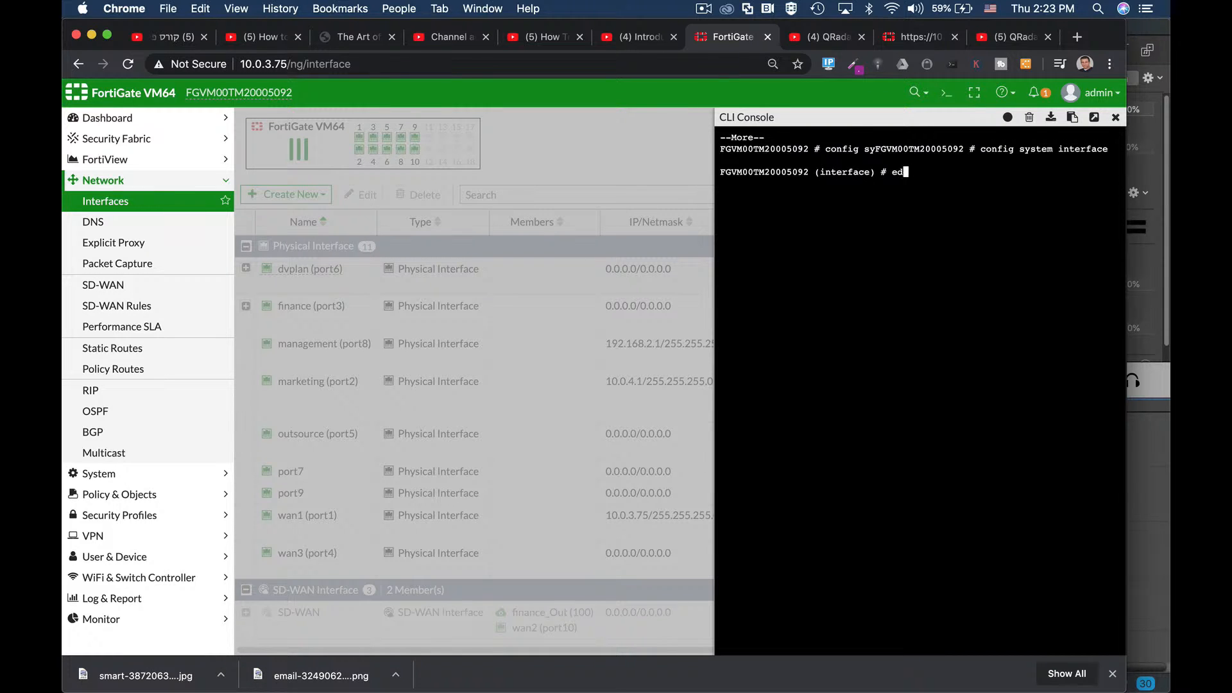
type("it port7")
key("Return")
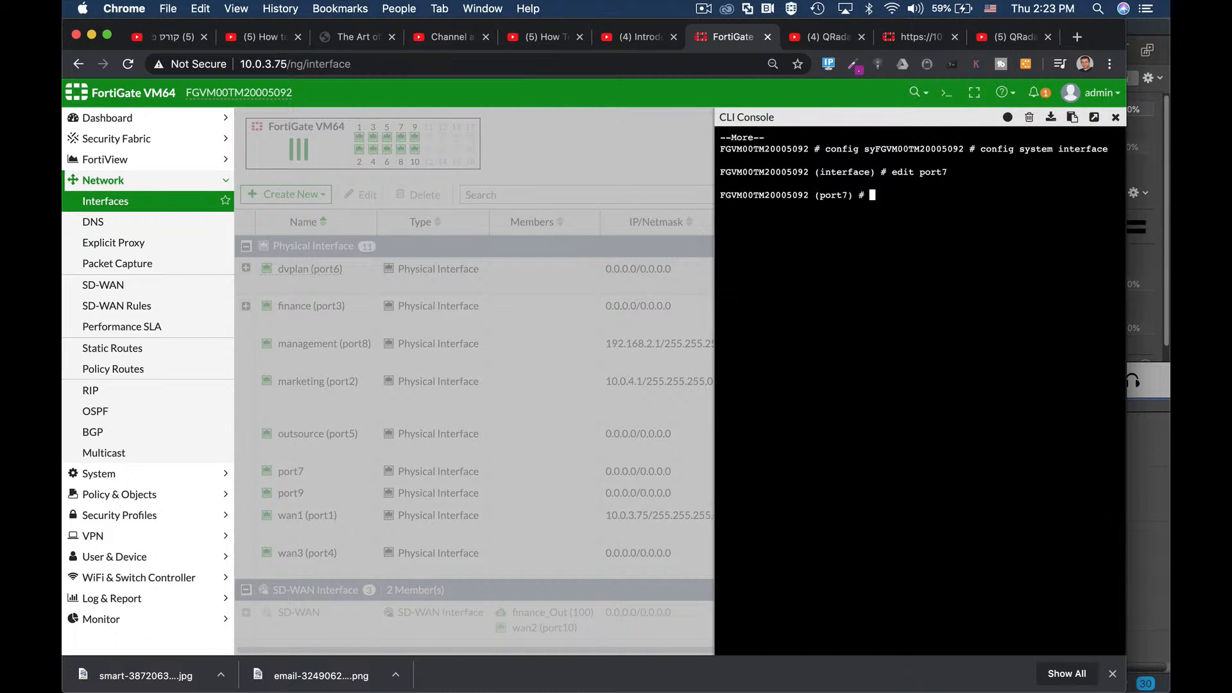
Step: Set port7 to 192.168.4.1 255.255.255.0 with HTTP and HTTPS access, committing with end
type("set ip 192.168.4.1 255.255.255.0")
key("Return")
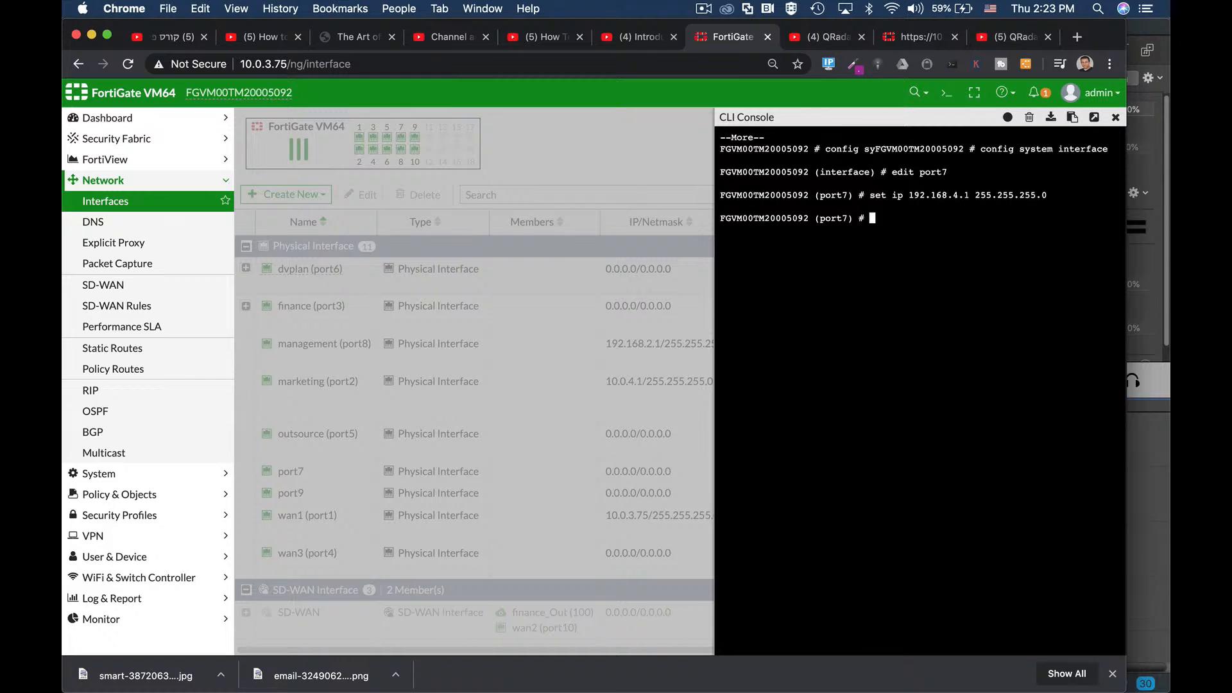
type("set allowaccess http https")
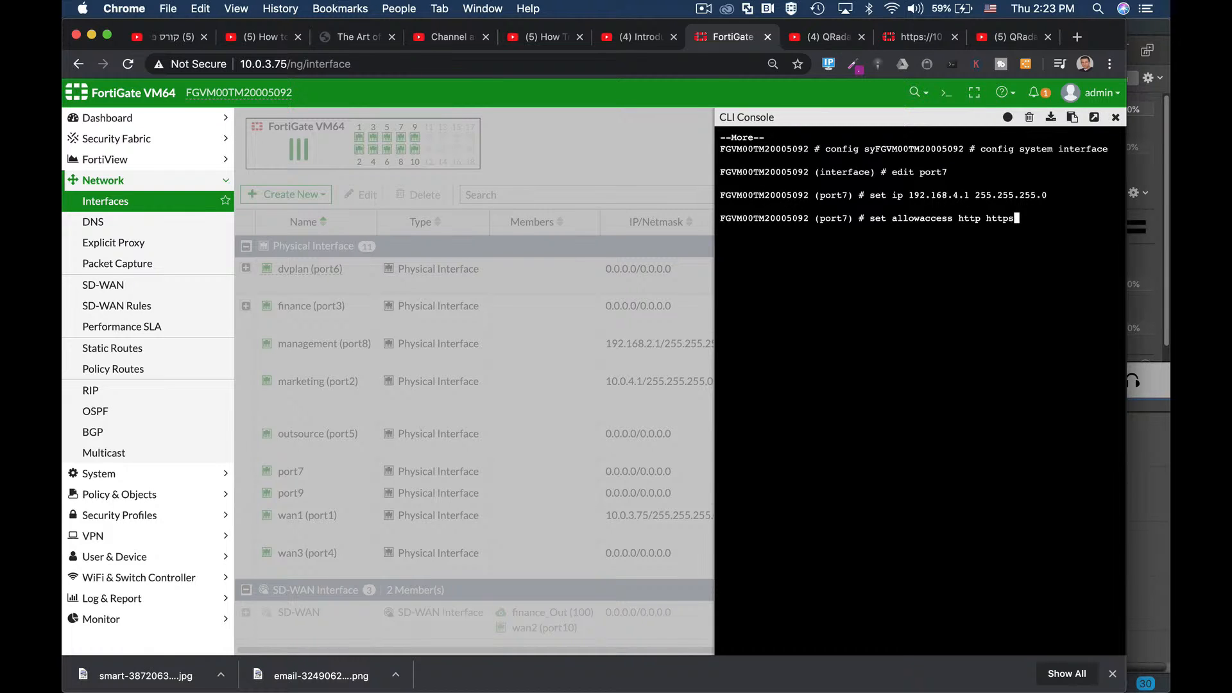
key("Return")
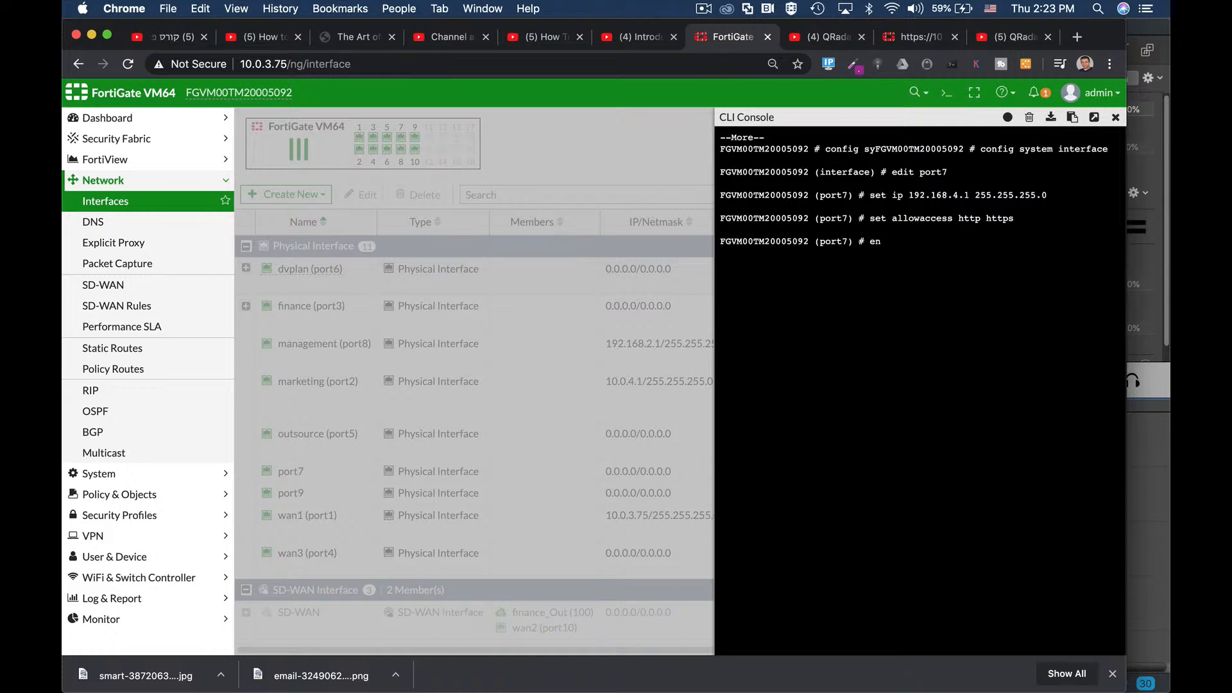
type("d")
key("Return")
key("Return")
key("Return")
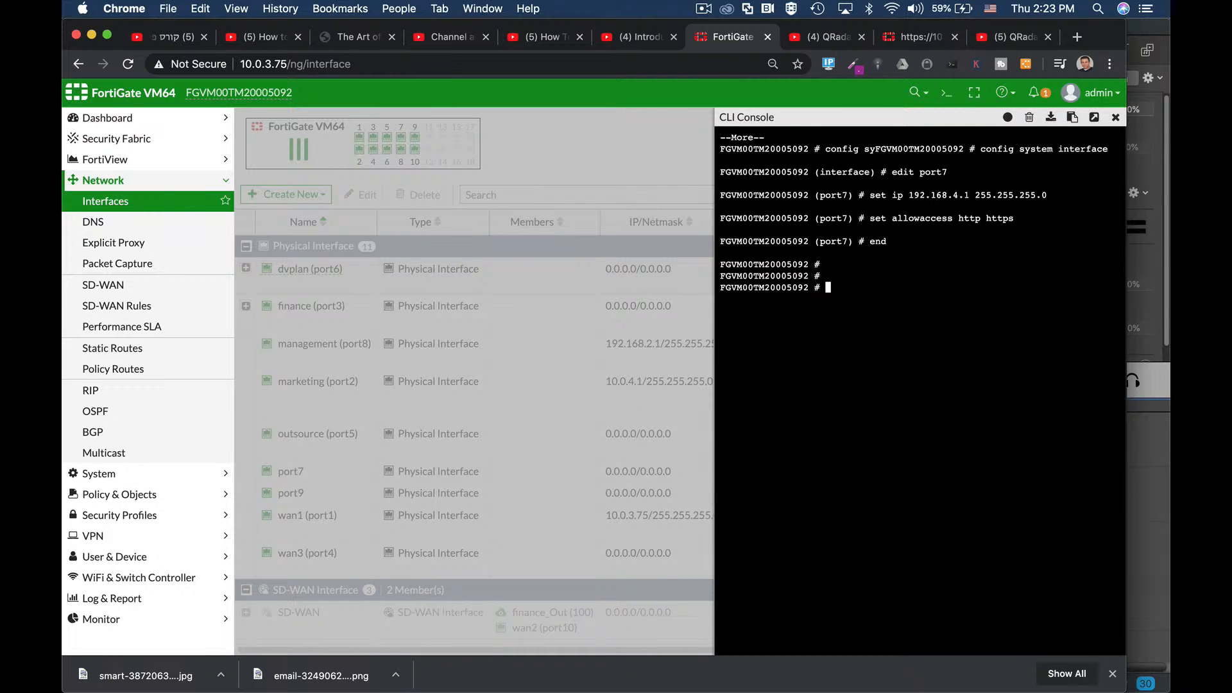
type("s")
type("cnf")
type("ig sy")
key("Return")
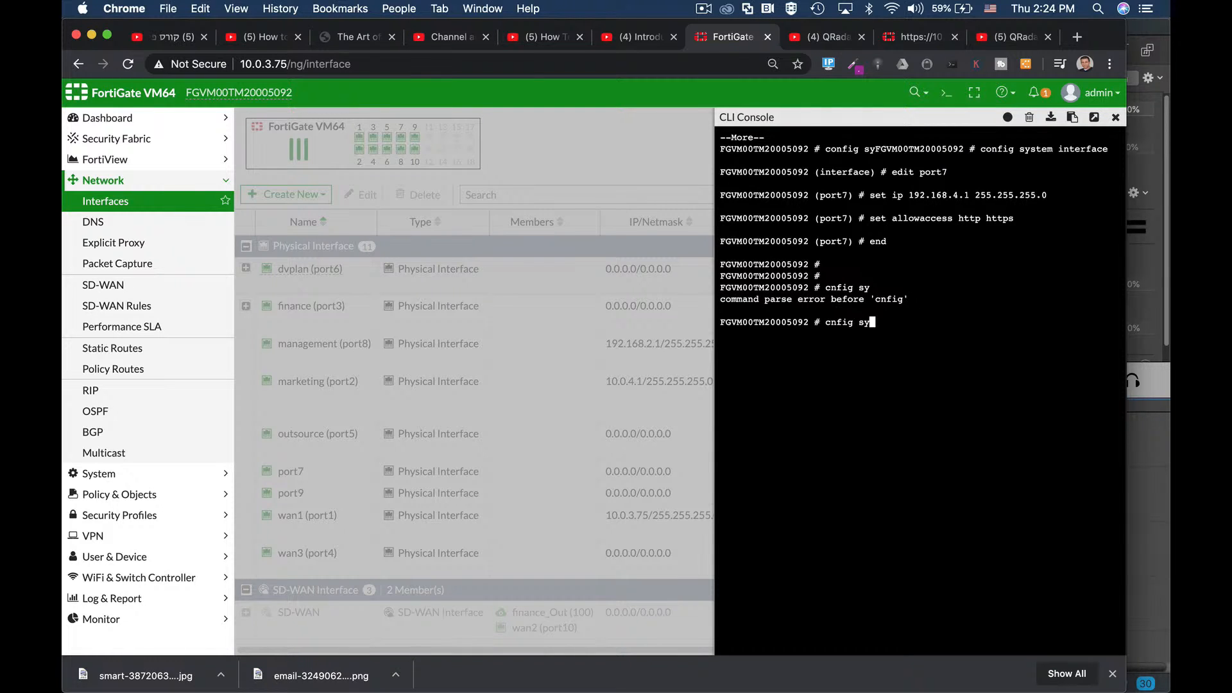
Step: Discard the mistyped command and edit port1 under config system interface
key("ctrl+c")
key("ctrl+c")
key("Return")
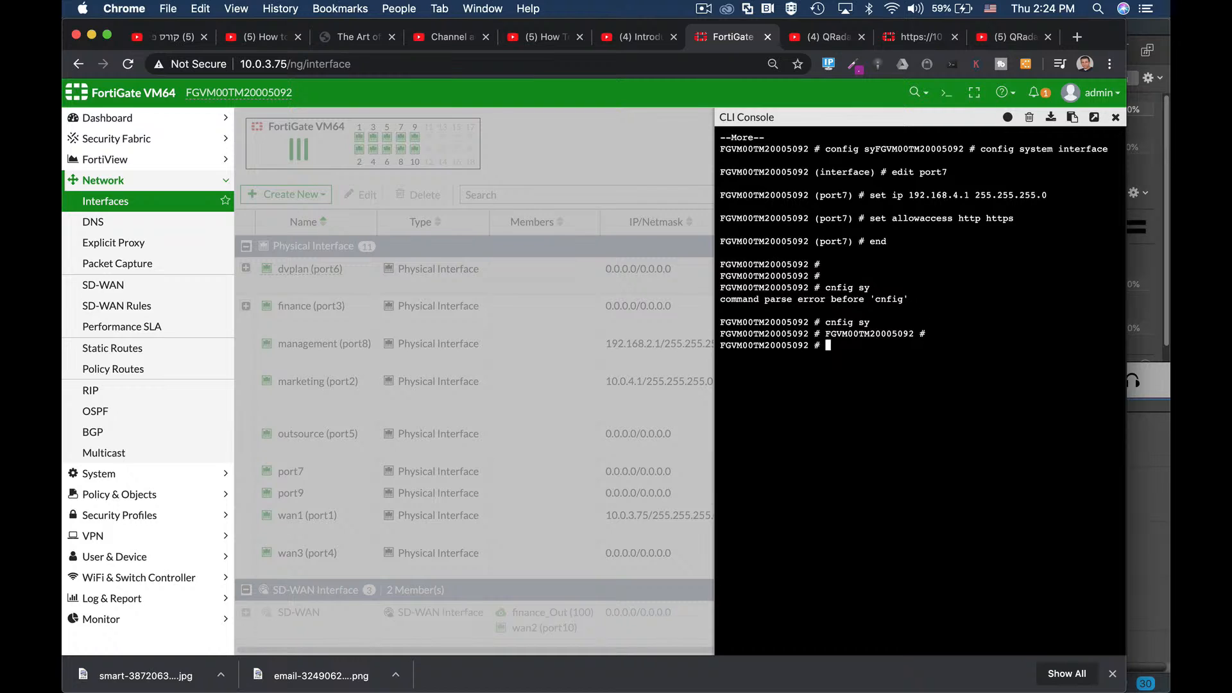
type("conf")
key("Tab")
type("system interface")
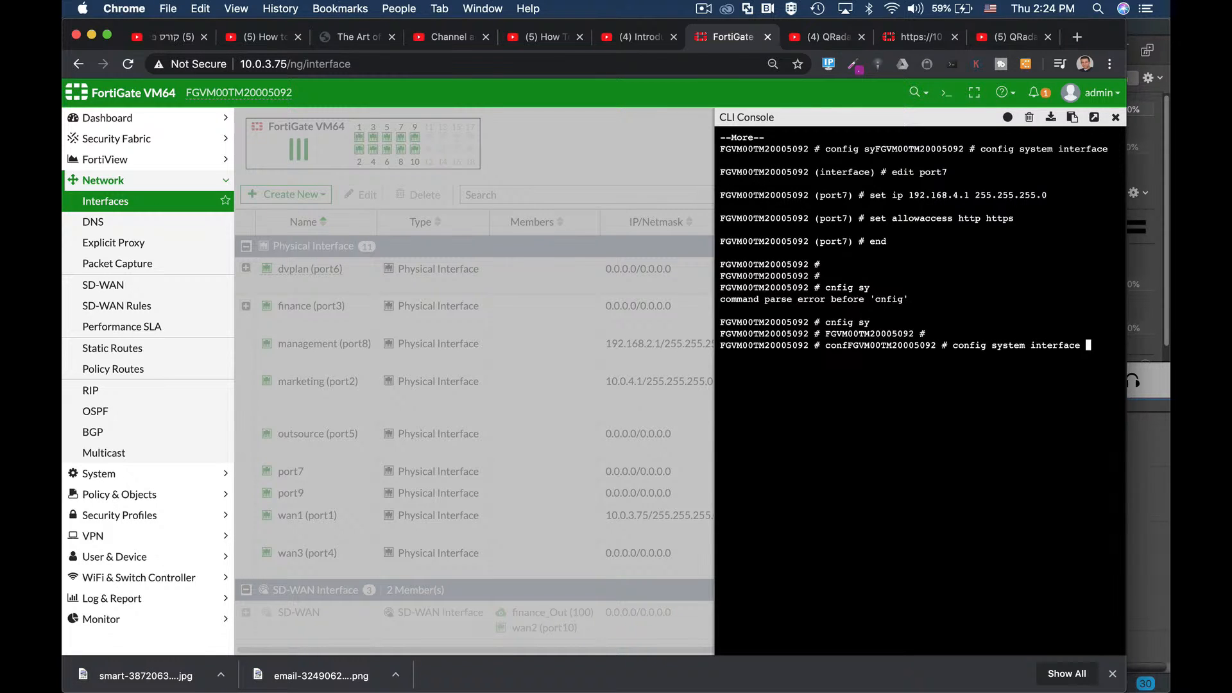
key("Return")
type("edit")
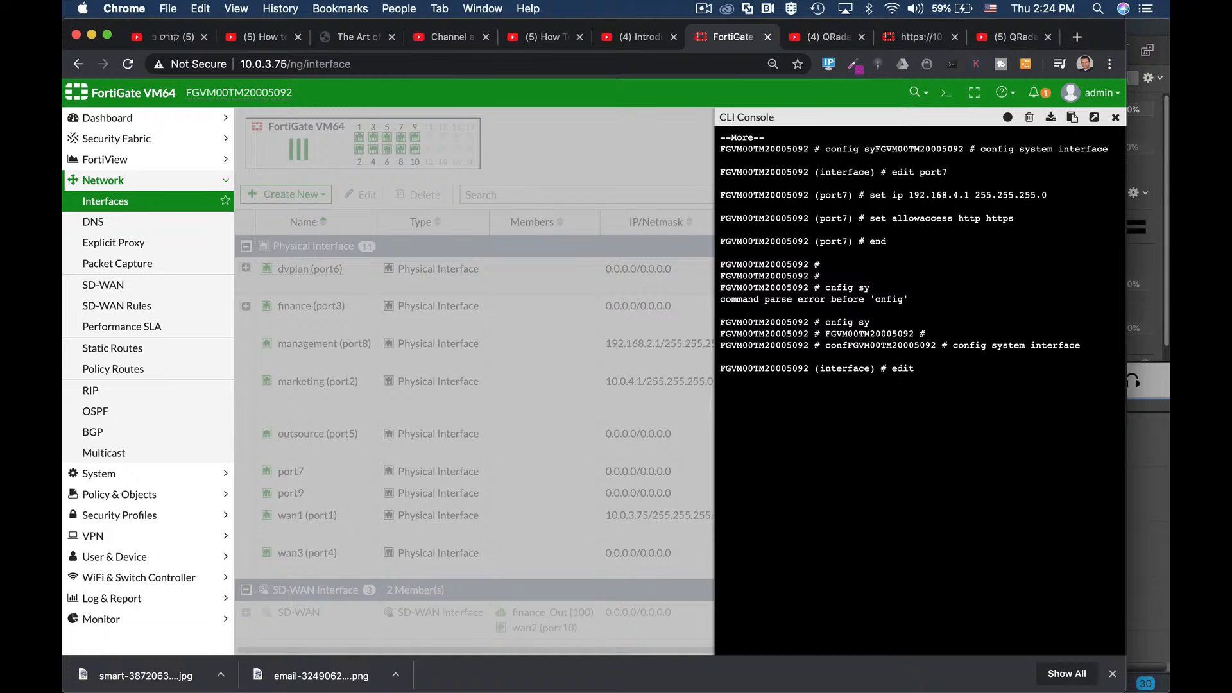
type(" port1")
key("Return")
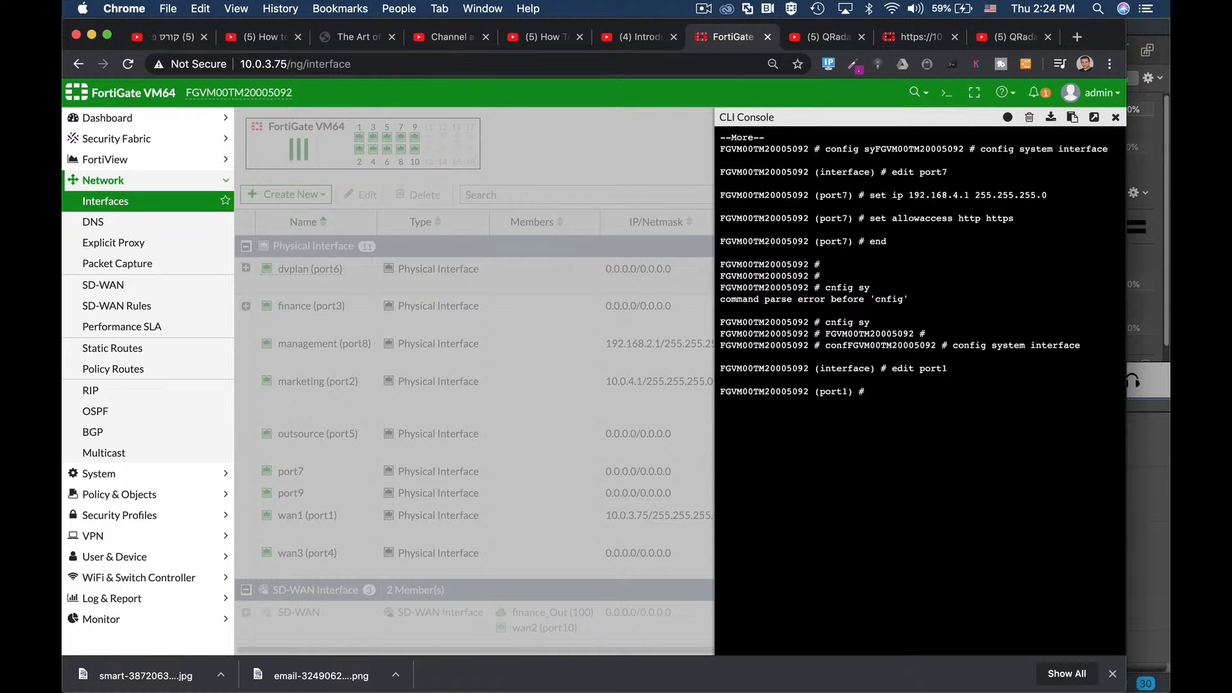
Step: Show port1's full configuration, page through it, and close the console
type("show fu")
key("Tab")
key("Return")
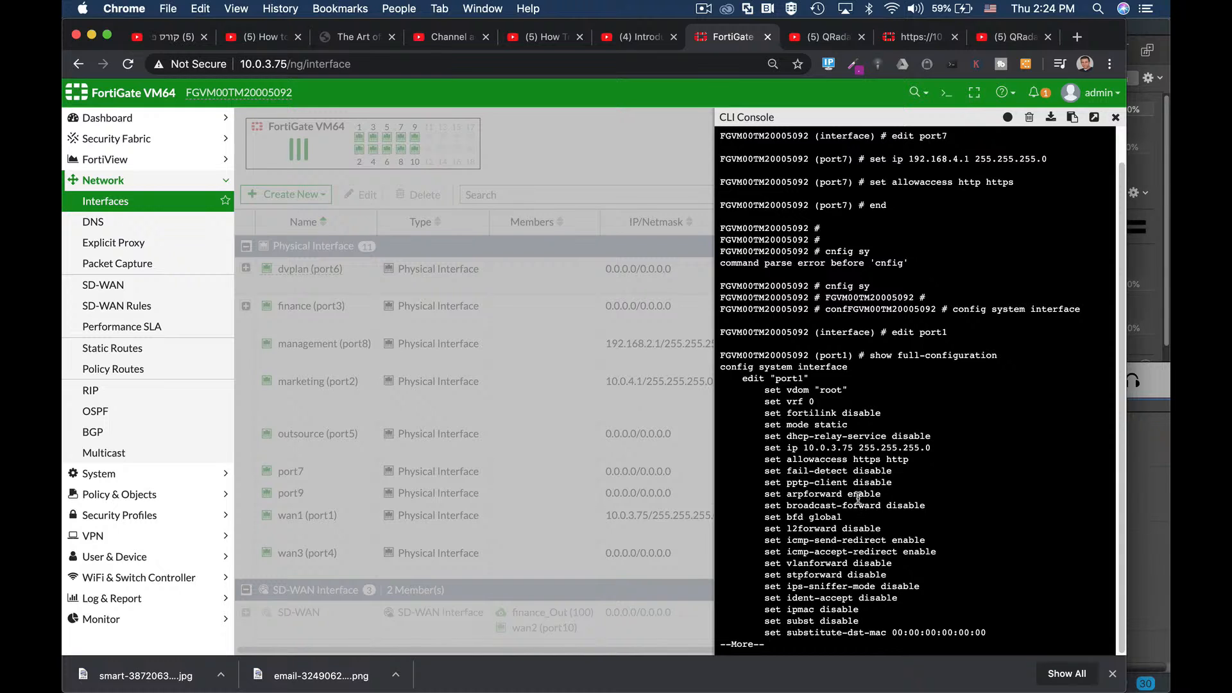
key("Return")
key("Return")
key("Return")
key("Return")
key("Return")
key("Return")
key("Return")
key("Return")
key("Return")
key("Return")
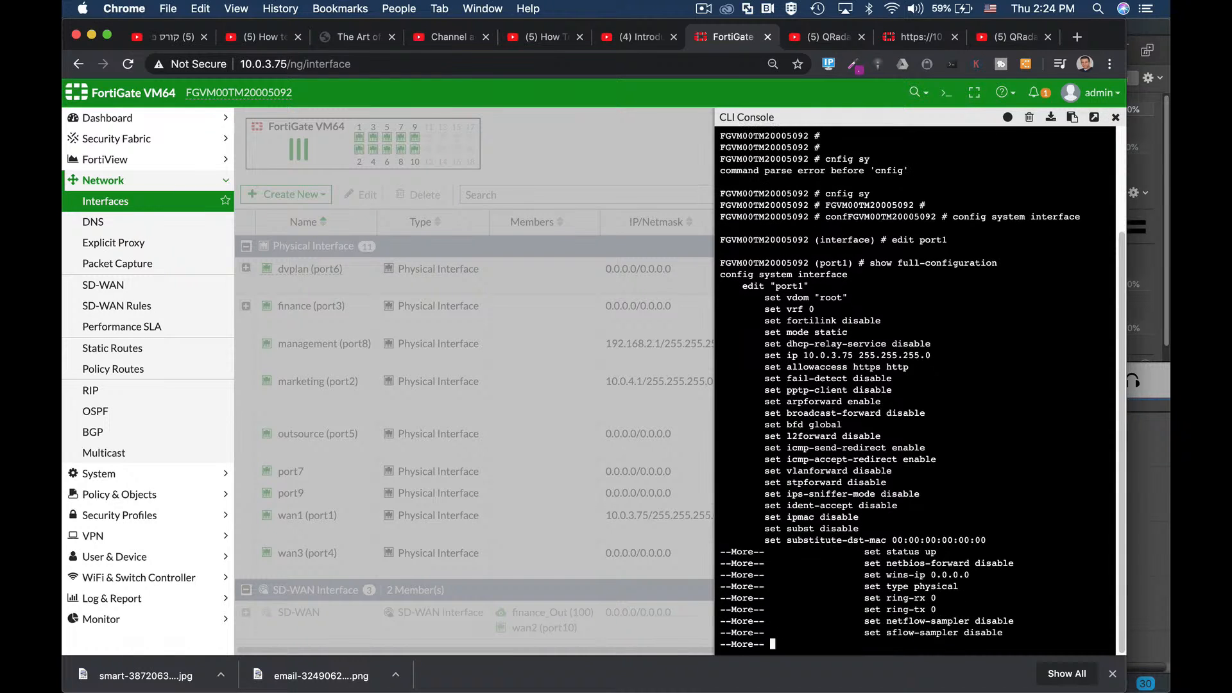
key("Return")
key("Return")
key("Return")
key("Return")
key("Return")
key("Return")
key("Return")
key("Return")
key("Return")
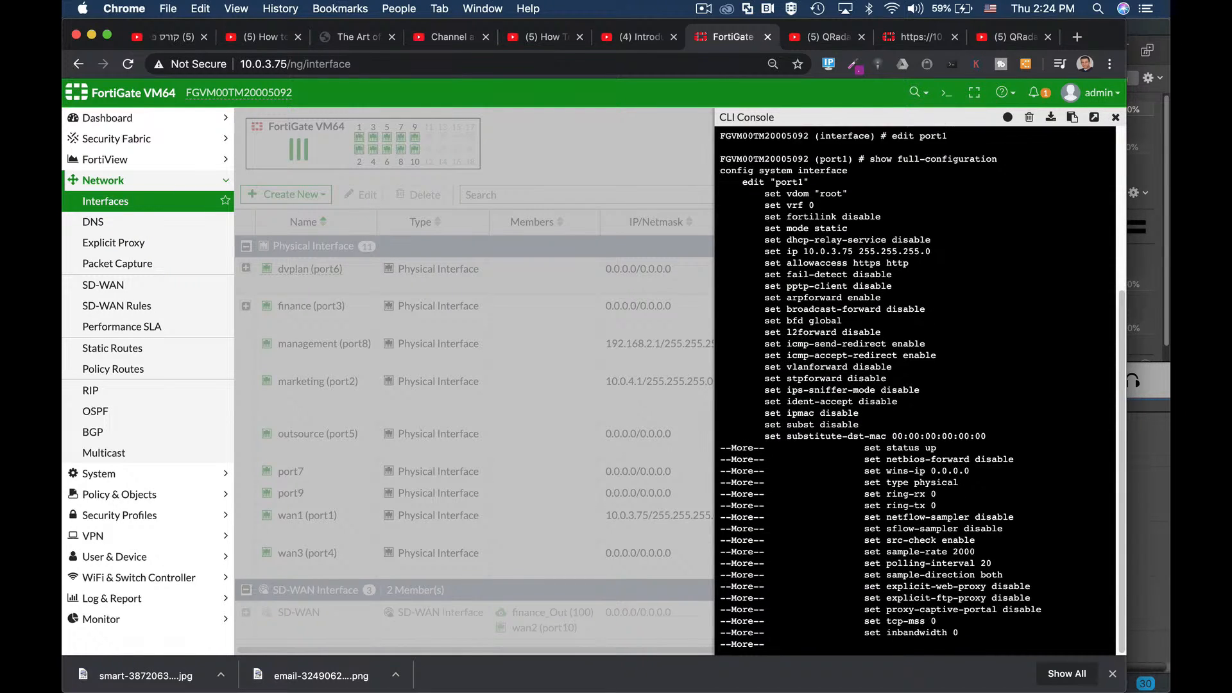
key("Return")
key("Return")
key("Return")
key("Return")
key("Return")
key("Return")
key("Return")
key("Return")
key("Return")
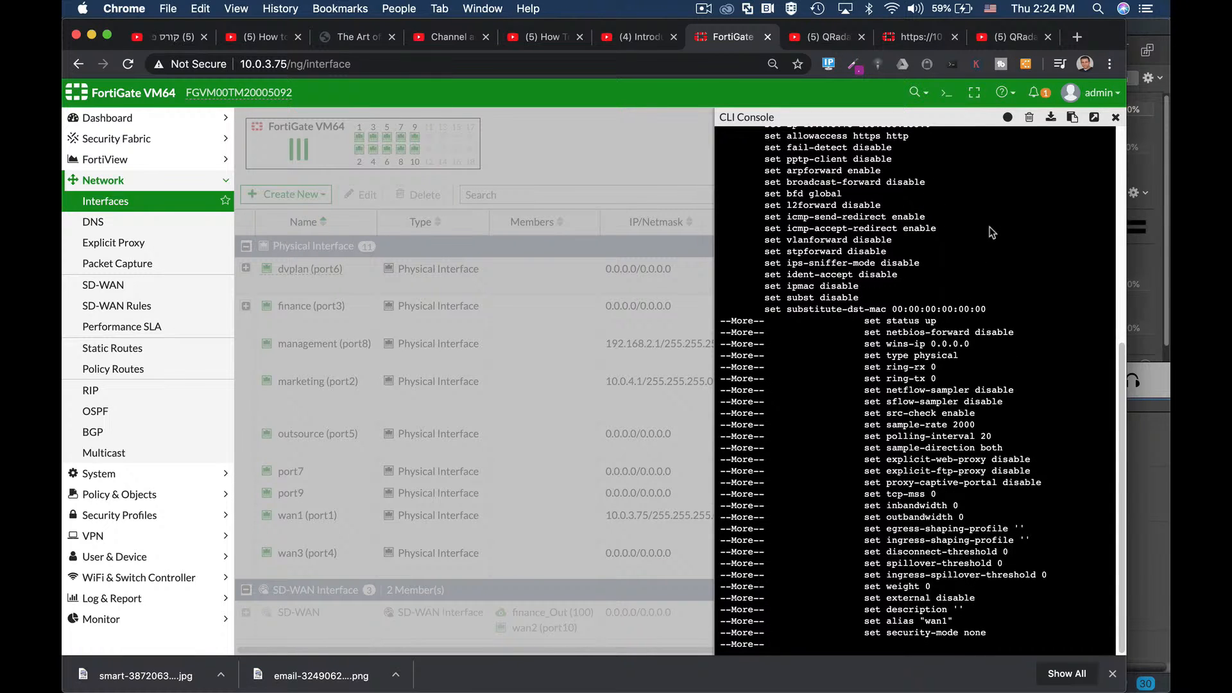
left_click(1115, 117)
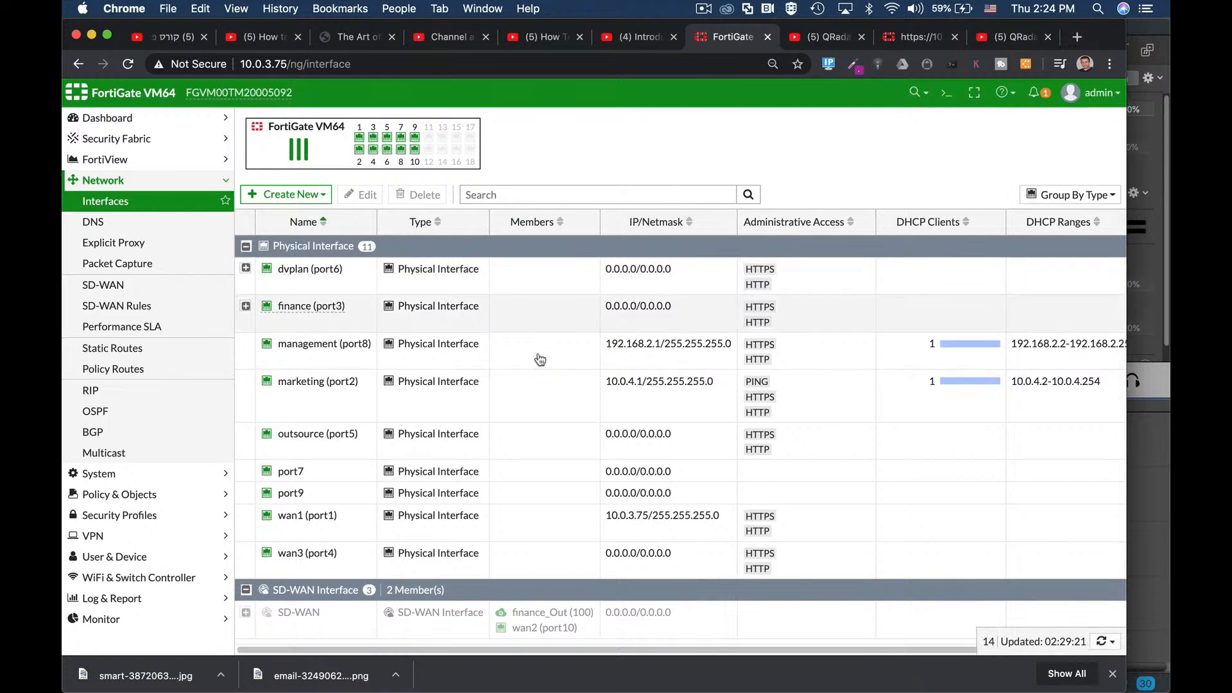
Step: Reload the Interfaces page and review port7's 192.168.4.1/255.255.255.0 settings without saving
left_click(336, 473)
left_click(360, 61)
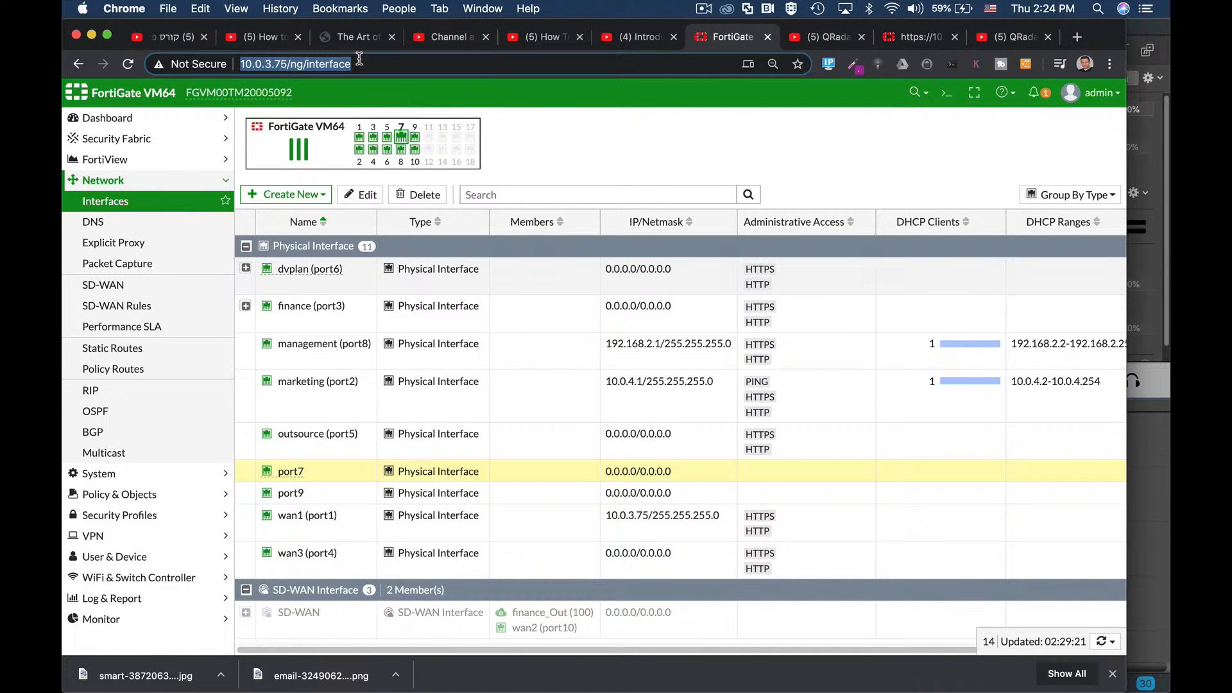
key("Return")
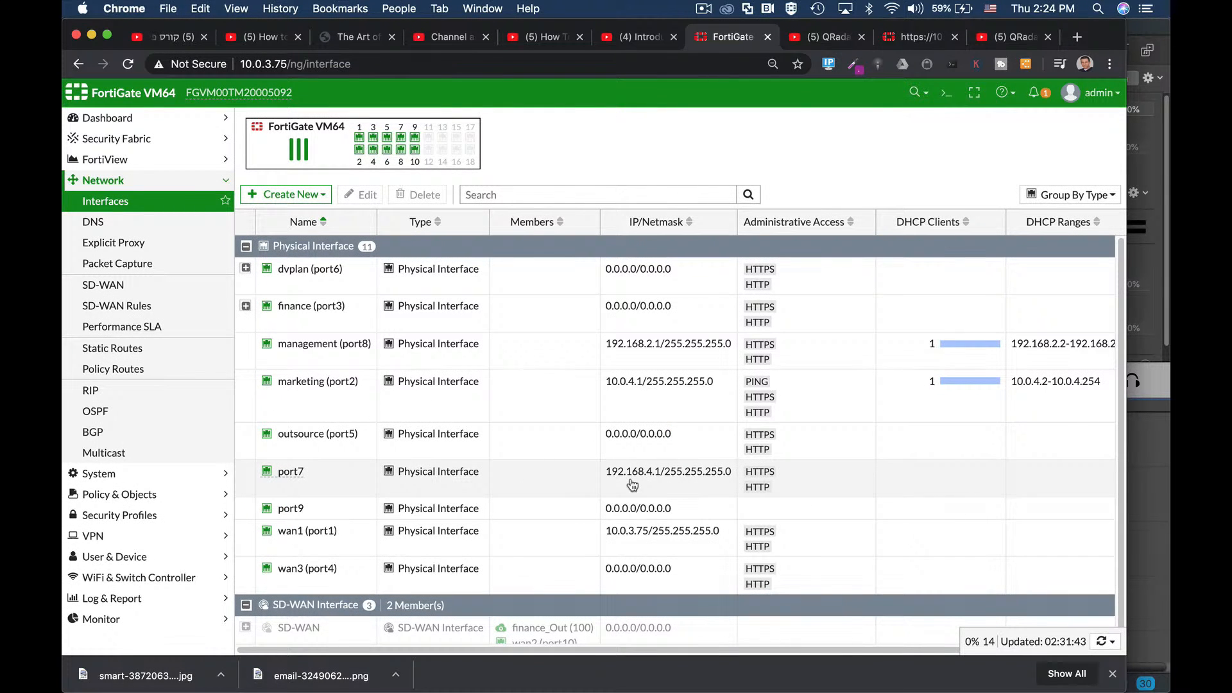
left_click(326, 478)
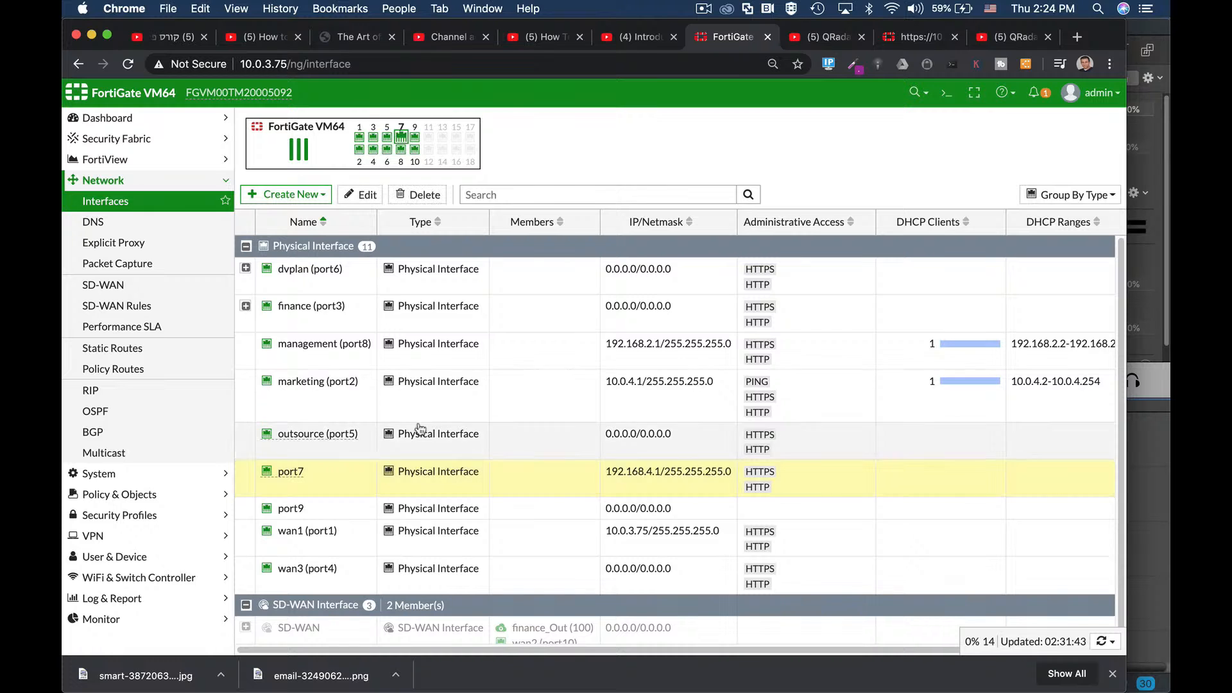
left_click(362, 194)
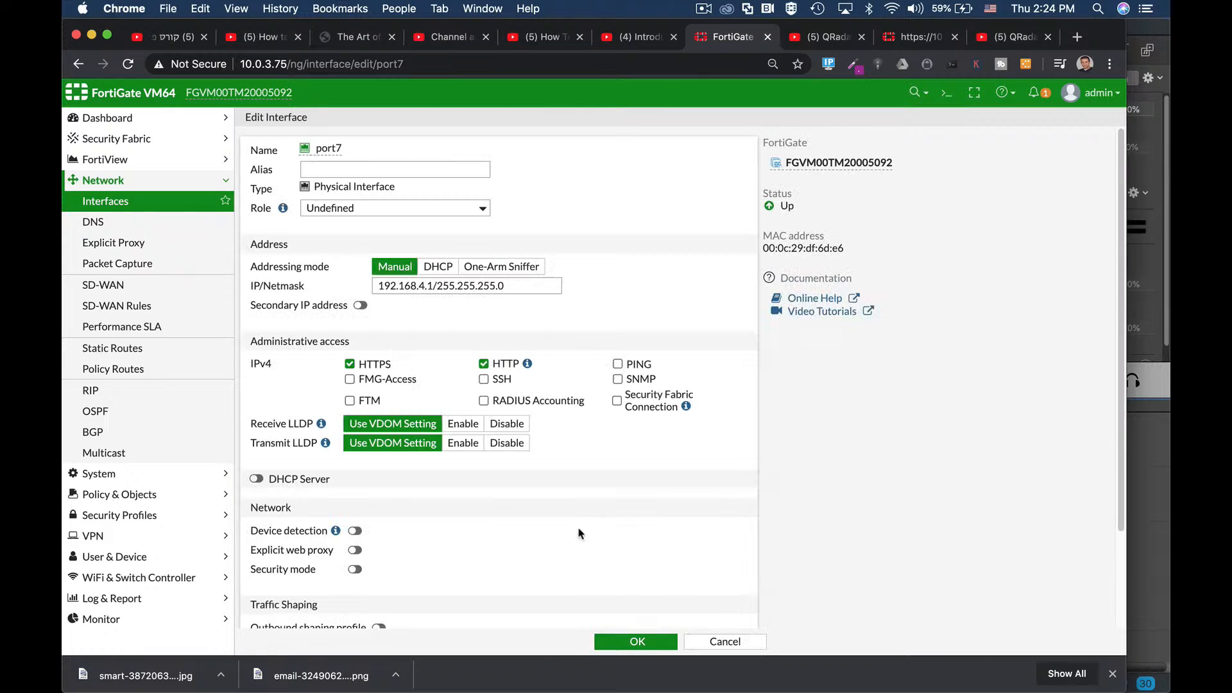
scroll(482, 476, "down", 3)
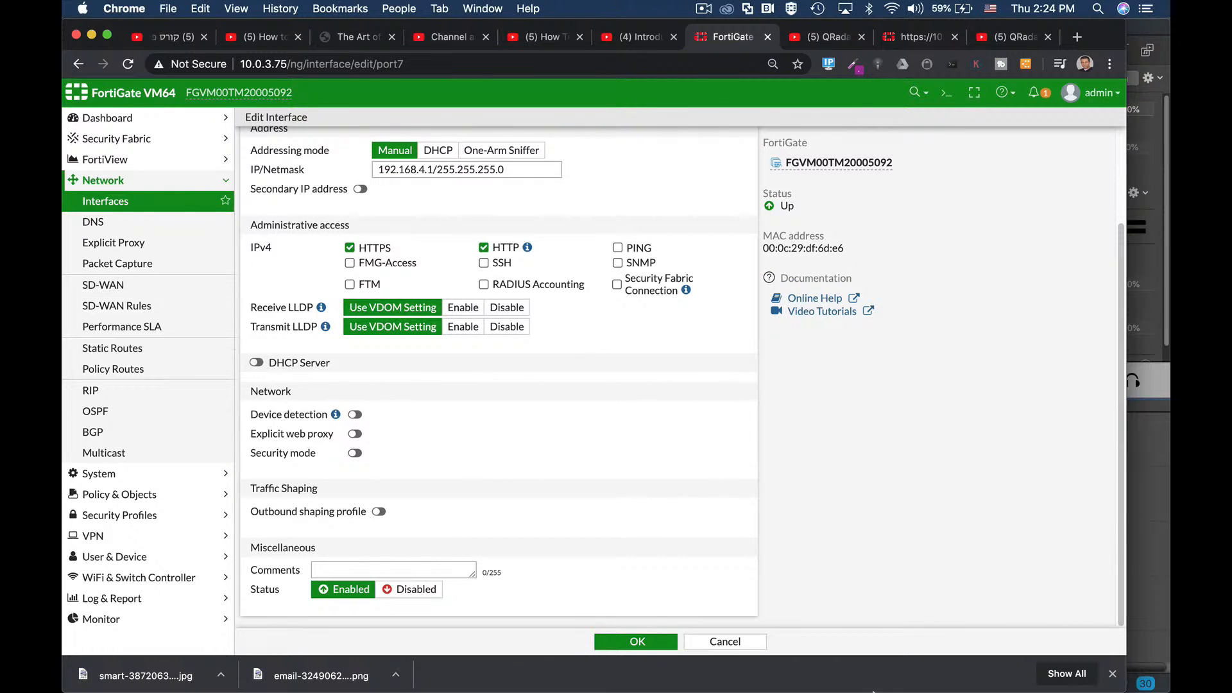
left_click(725, 642)
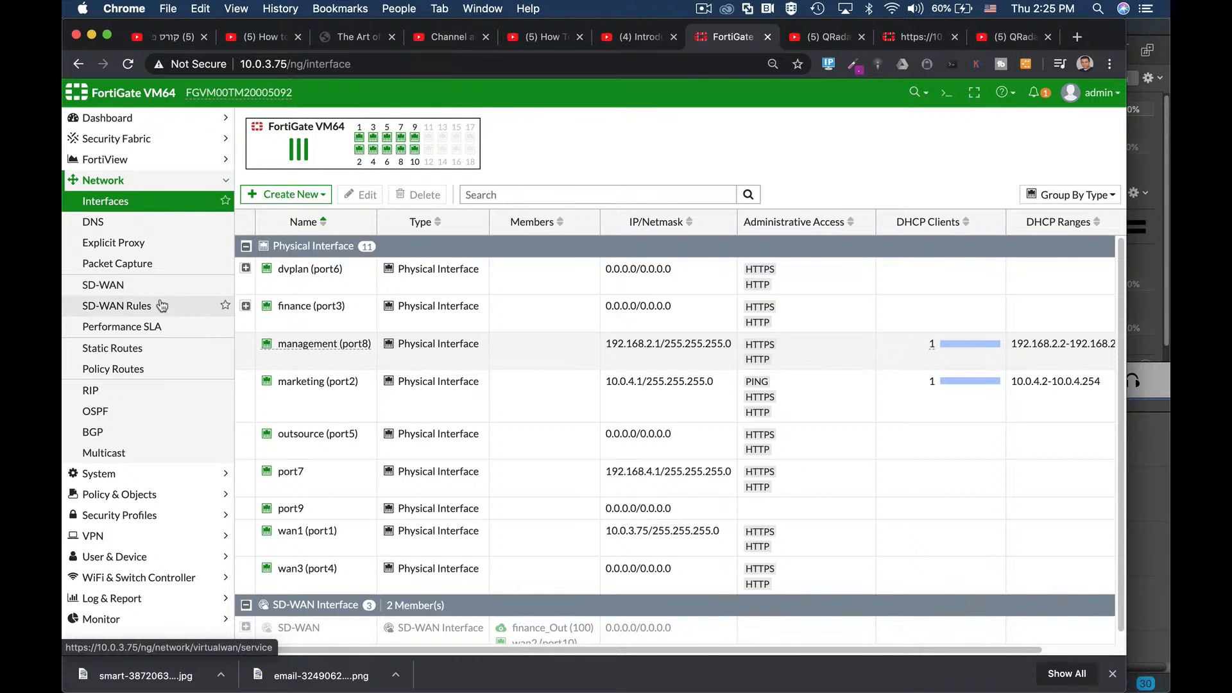
Step: Inspect the prof_admin admin profile's permissions unchanged, then return to the Administrators list
left_click(103, 474)
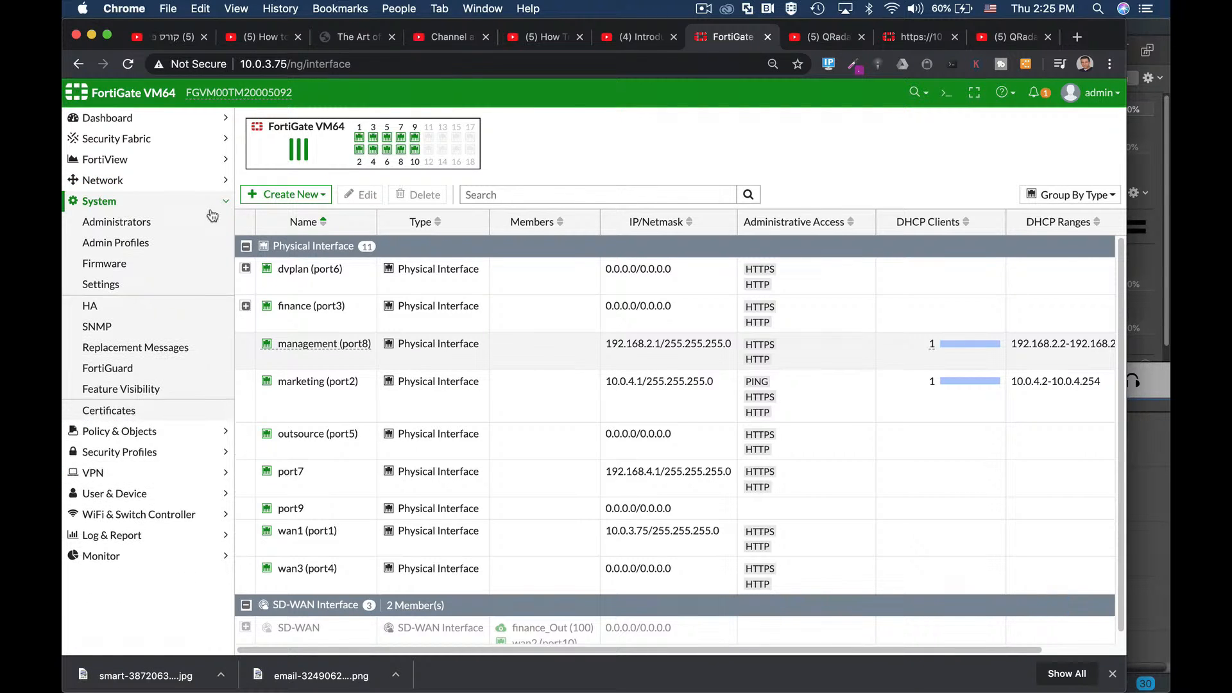
left_click(129, 221)
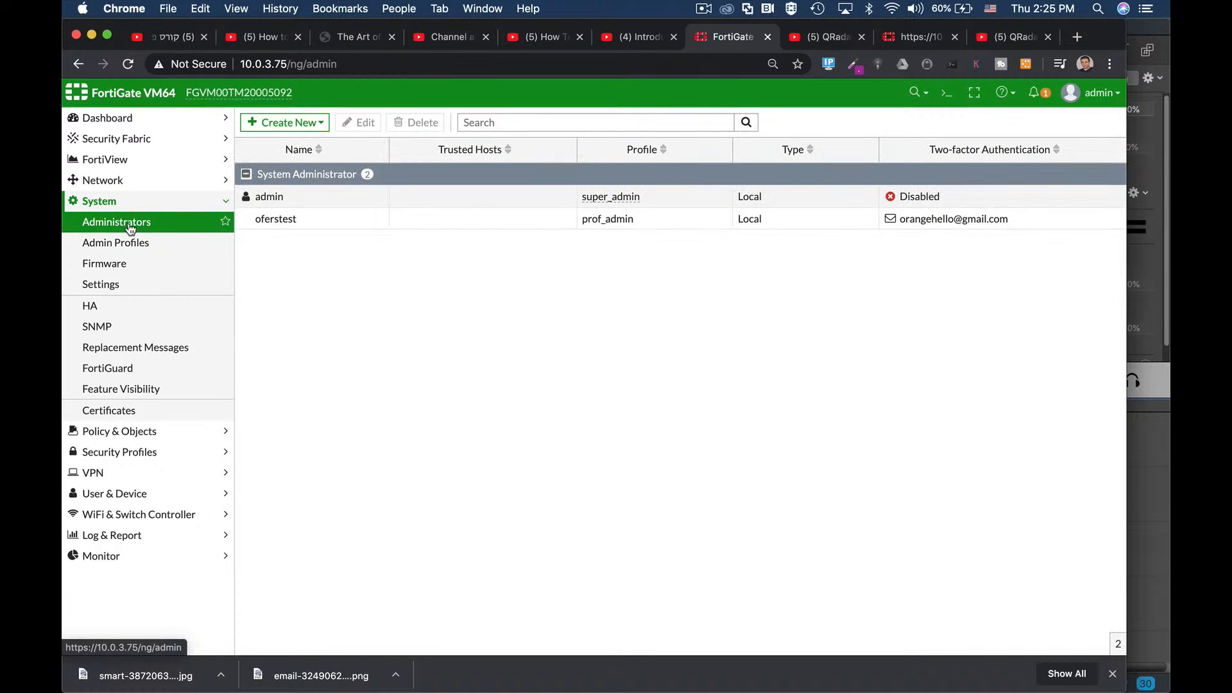
left_click(186, 243)
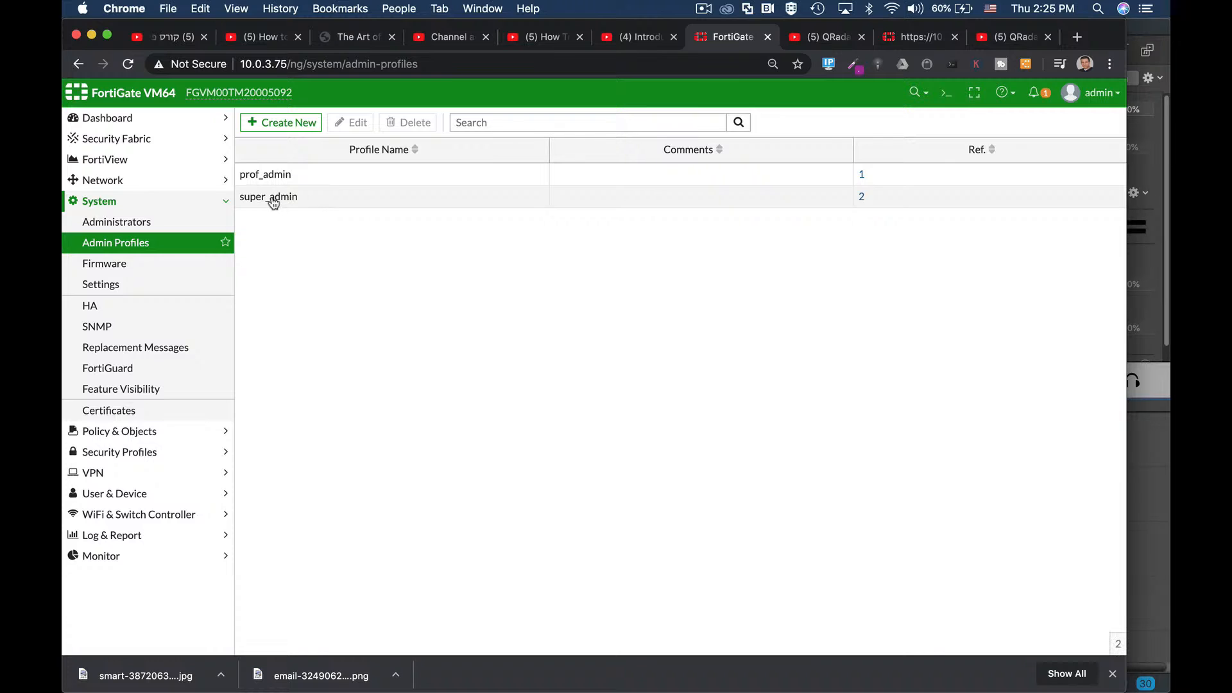
left_click(276, 177)
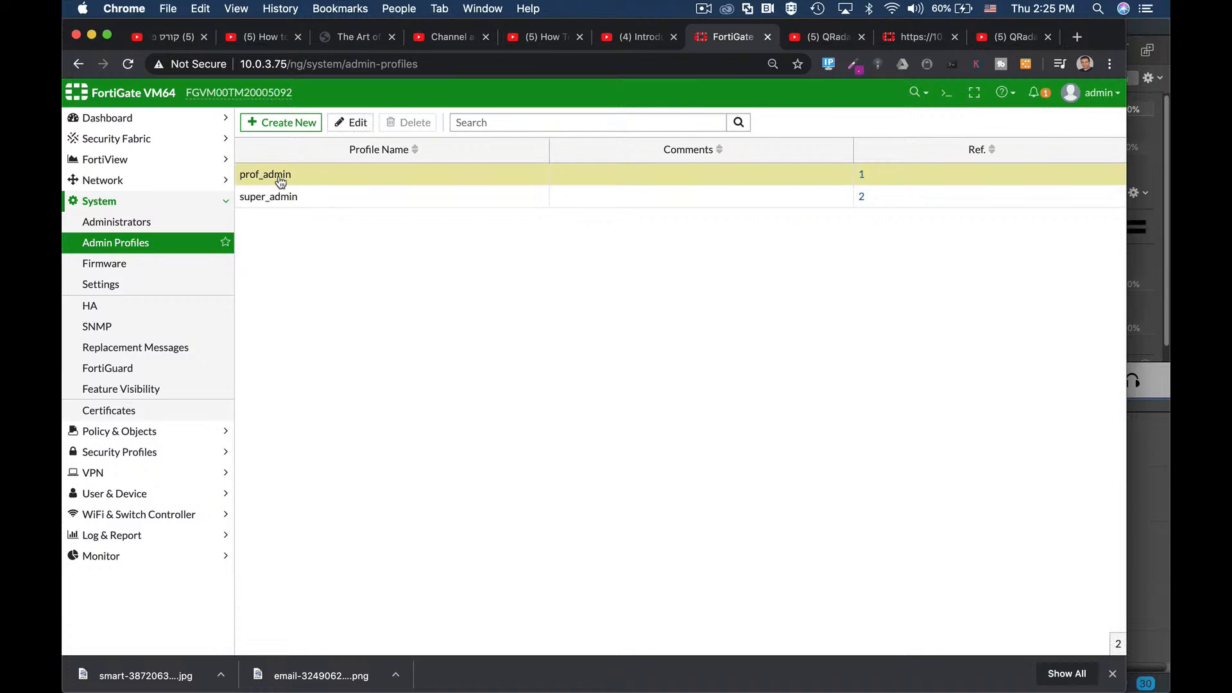
left_click(351, 122)
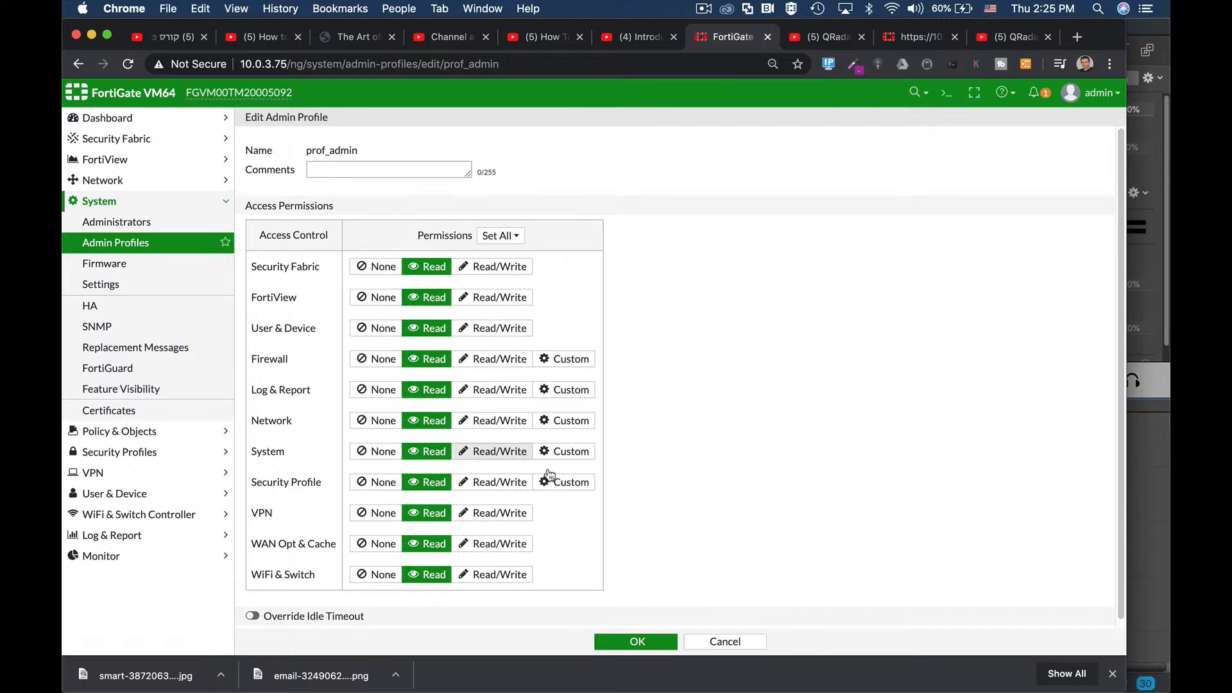
left_click(735, 645)
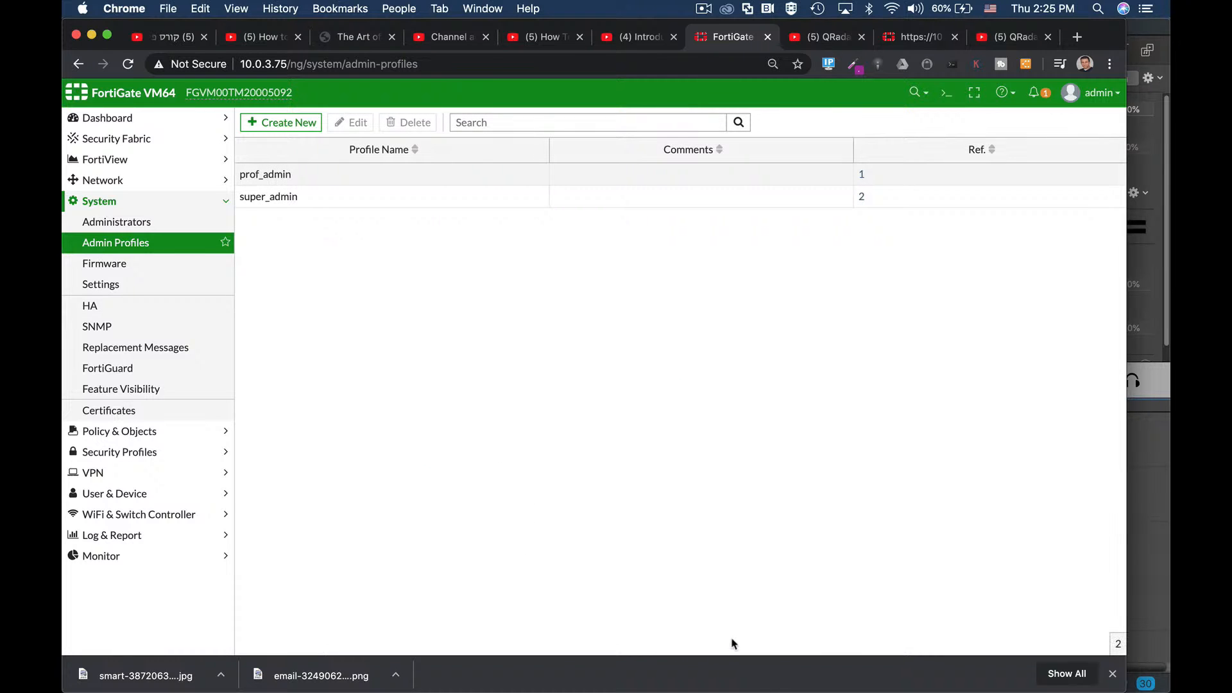
left_click(84, 221)
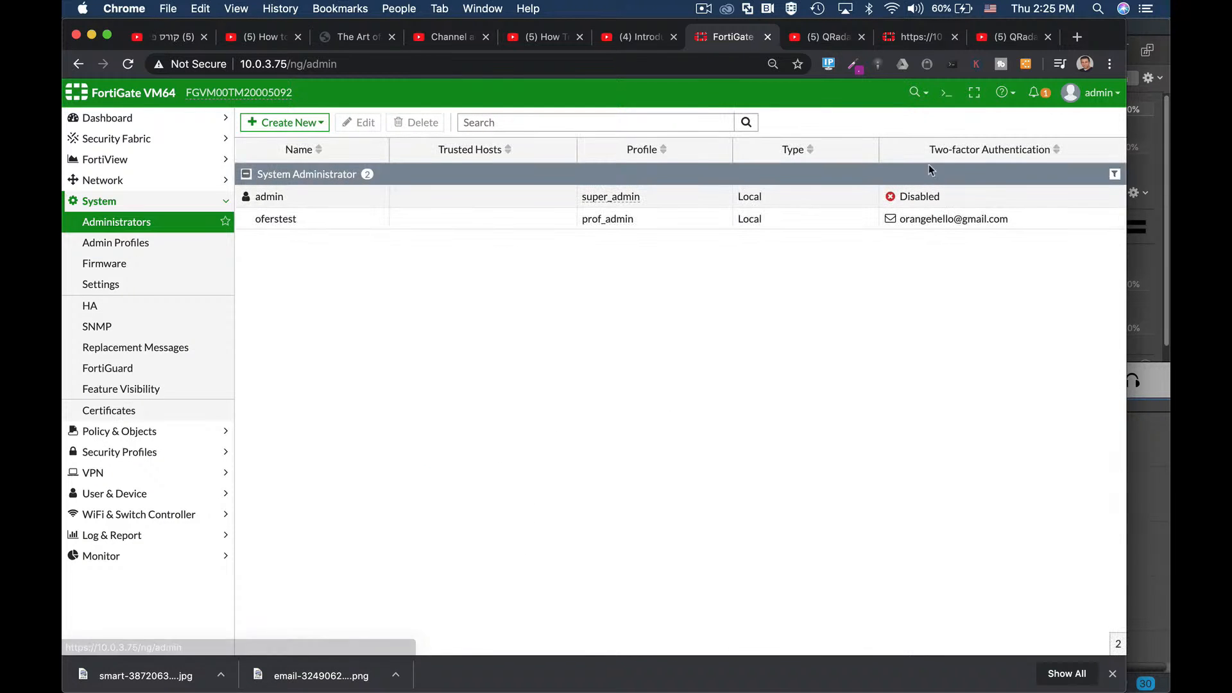
Step: In the CLI console, abort any pending edit, then enter 'config system admin' and 'edit admin'
left_click(947, 93)
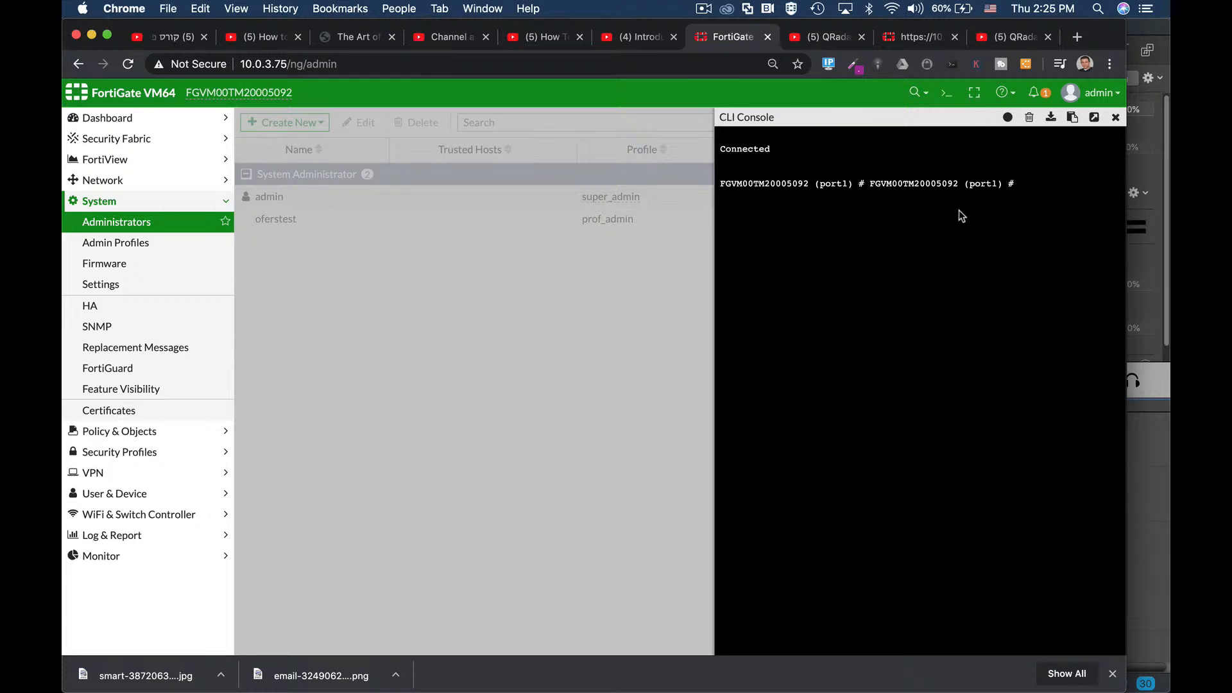
type("abort")
key("Return")
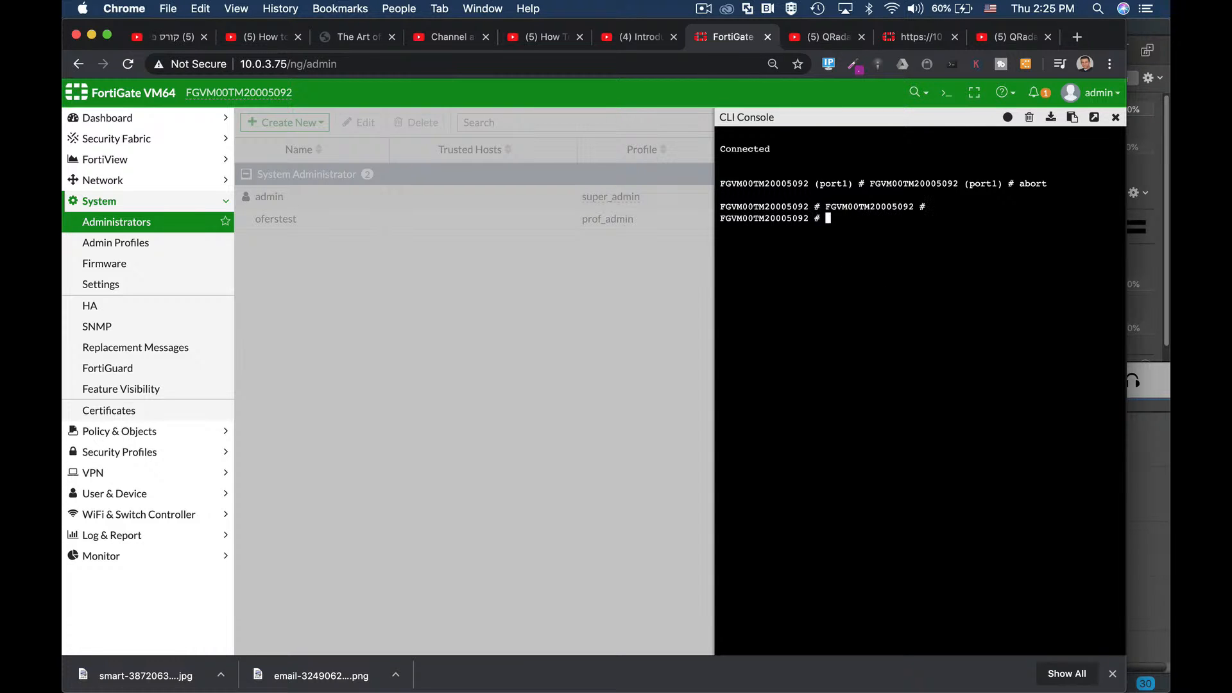
type("con")
type("y")
key("Tab")
type("ad")
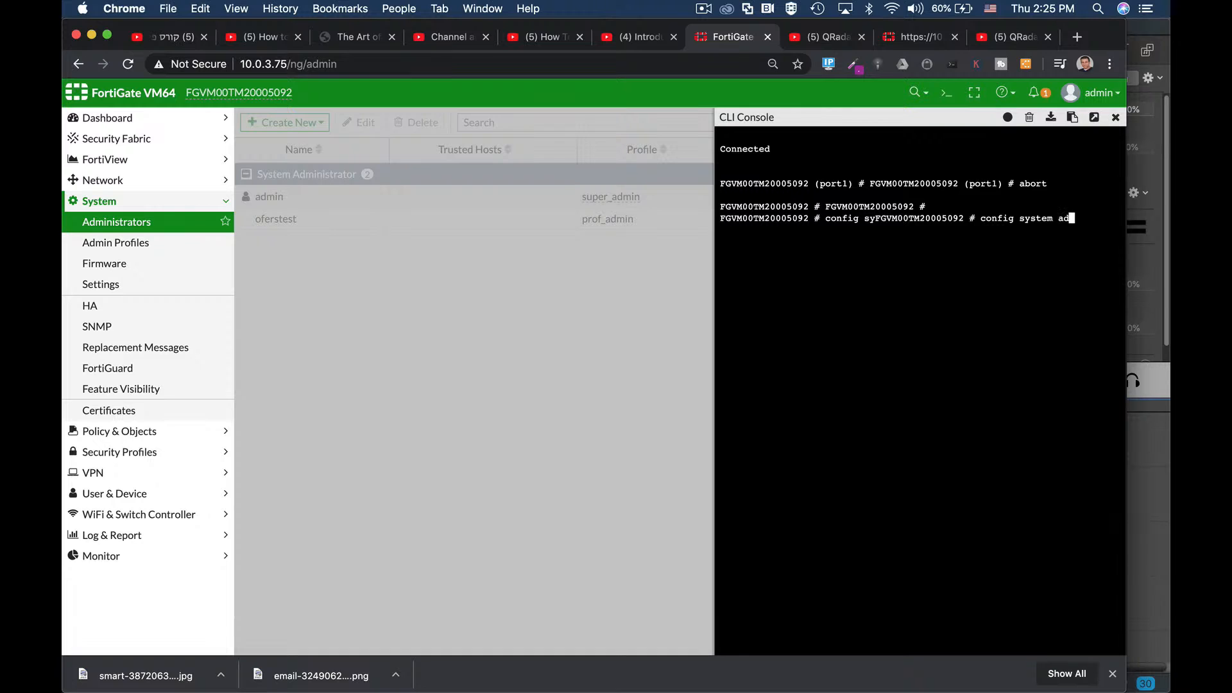
key("Return")
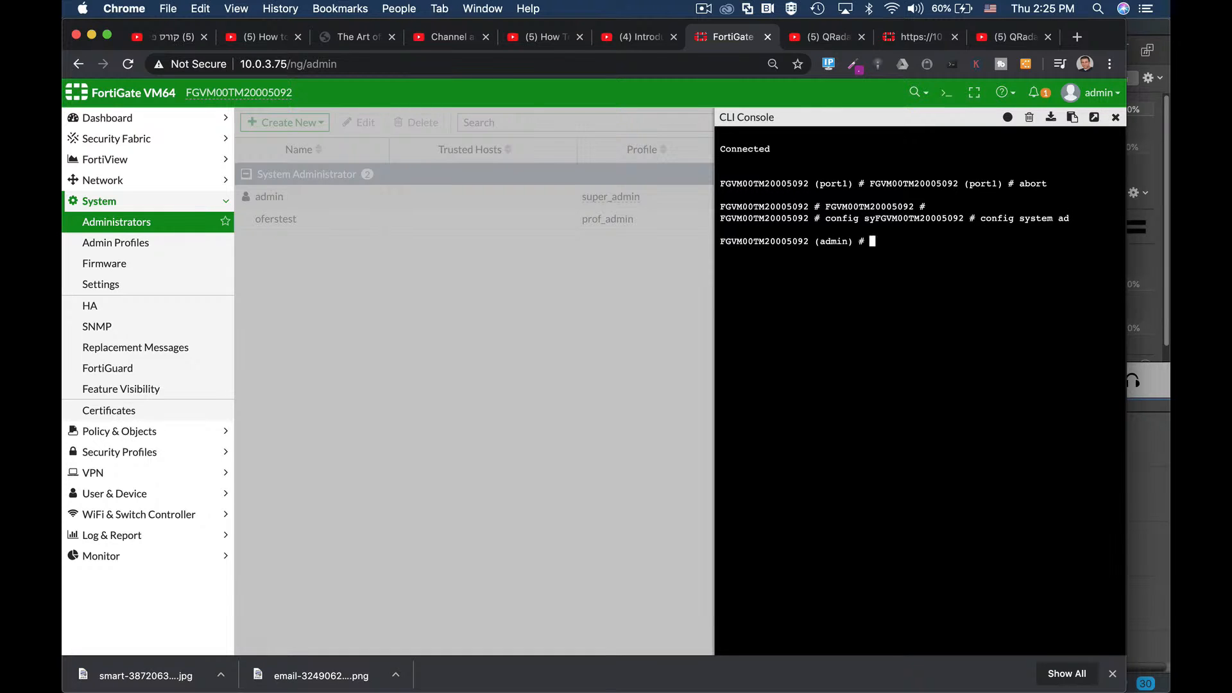
type("edit admin")
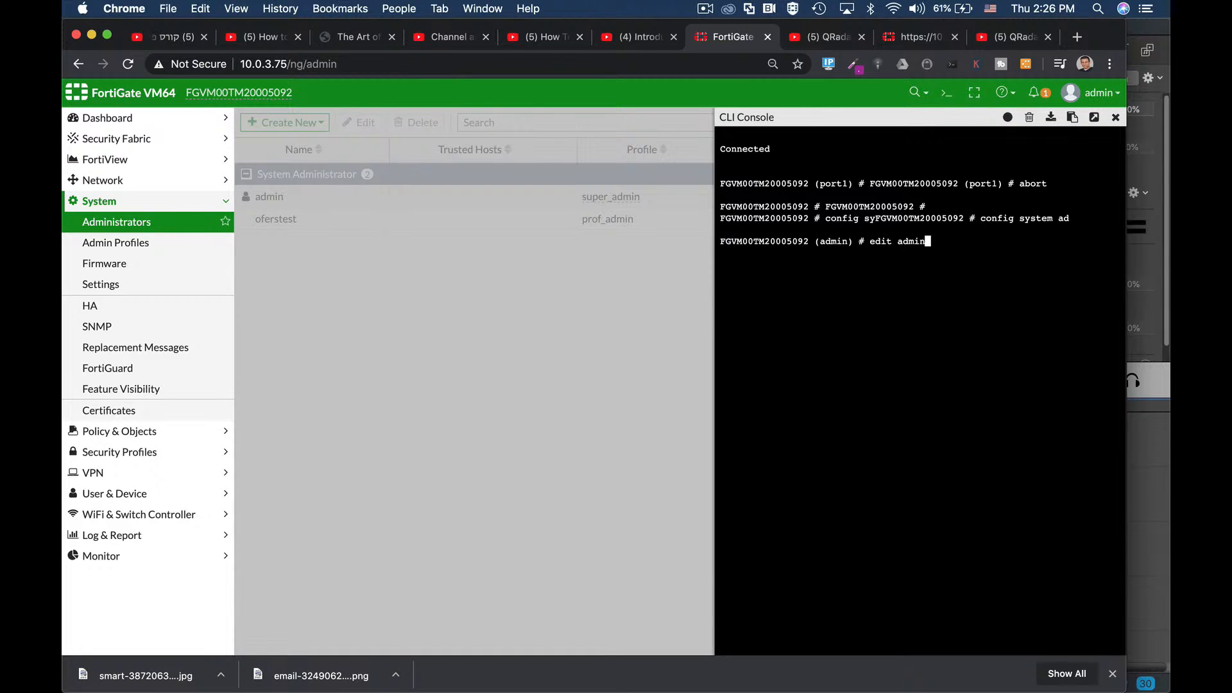
key("Tab")
key("Tab")
key("Tab")
key("Tab")
key("Return")
Step: Run 'show full-configuration' for admin and page through it to the trusthost1 value
type("sh")
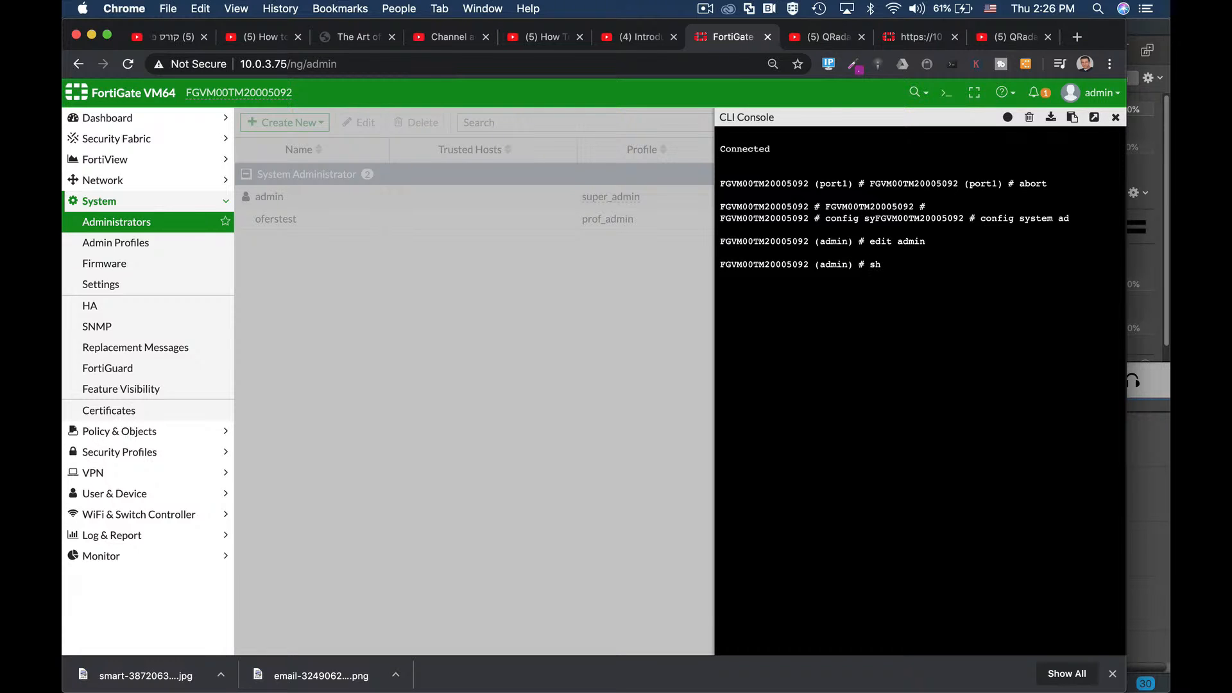
type("ow ful")
key("Tab")
key("Return")
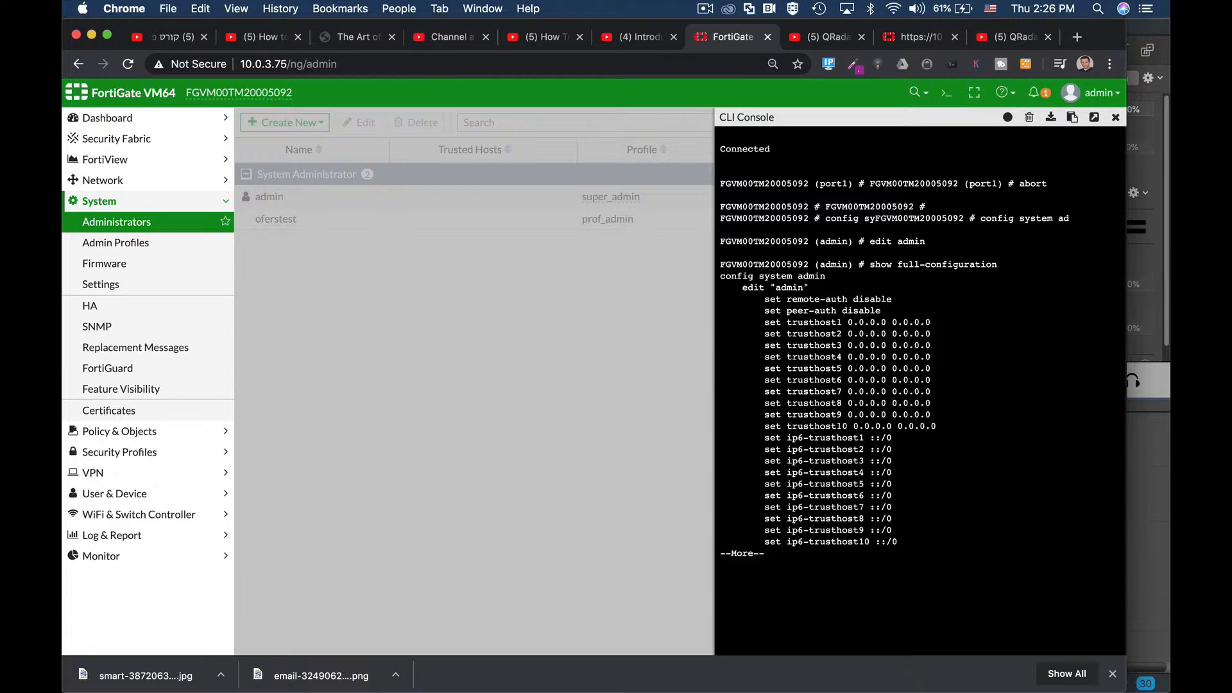
key("Return")
key("Return")
key("Return")
key("Return")
key("Return")
key("Return")
key("Return")
key("Return")
key("Return")
key("Return")
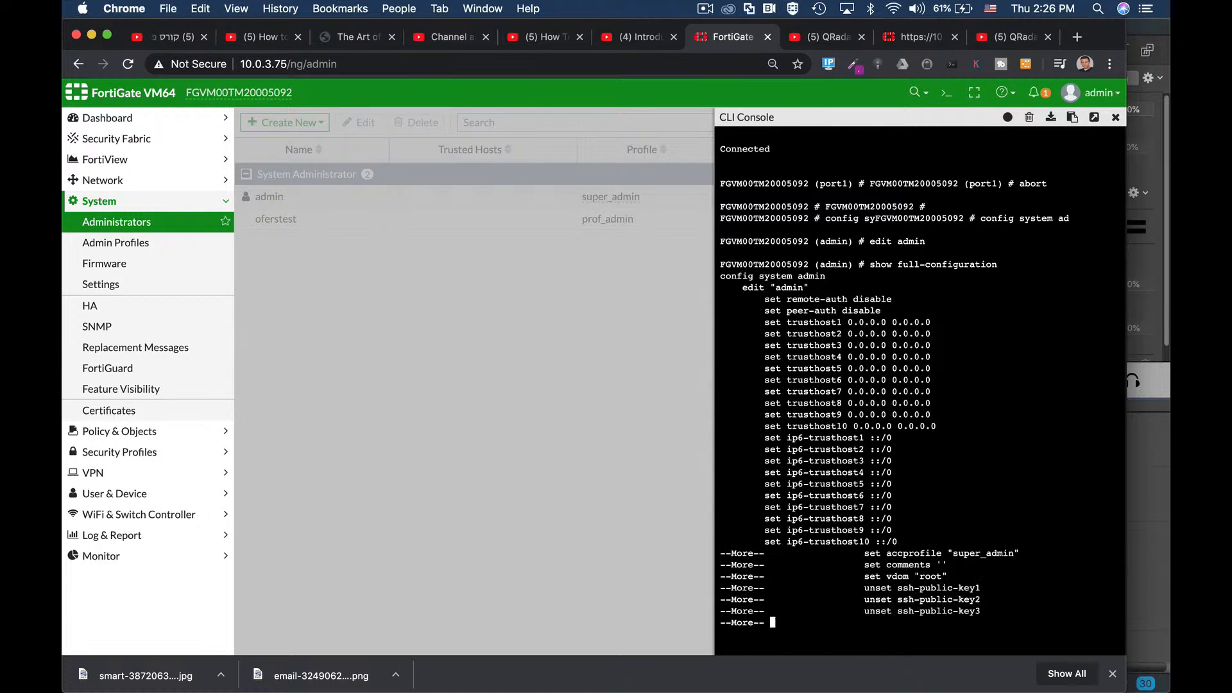
key("Return")
key("Return")
key("Return")
key("Return")
key("Return")
key("Return")
key("Return")
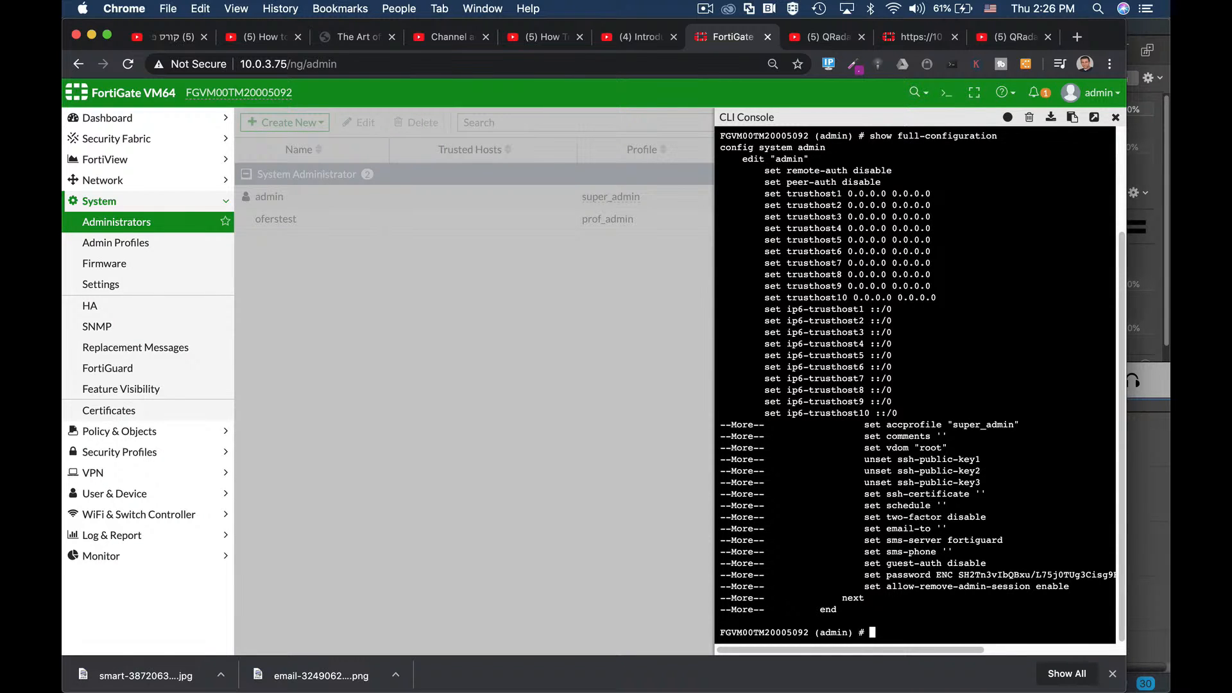
left_click_drag(846, 194, 939, 194)
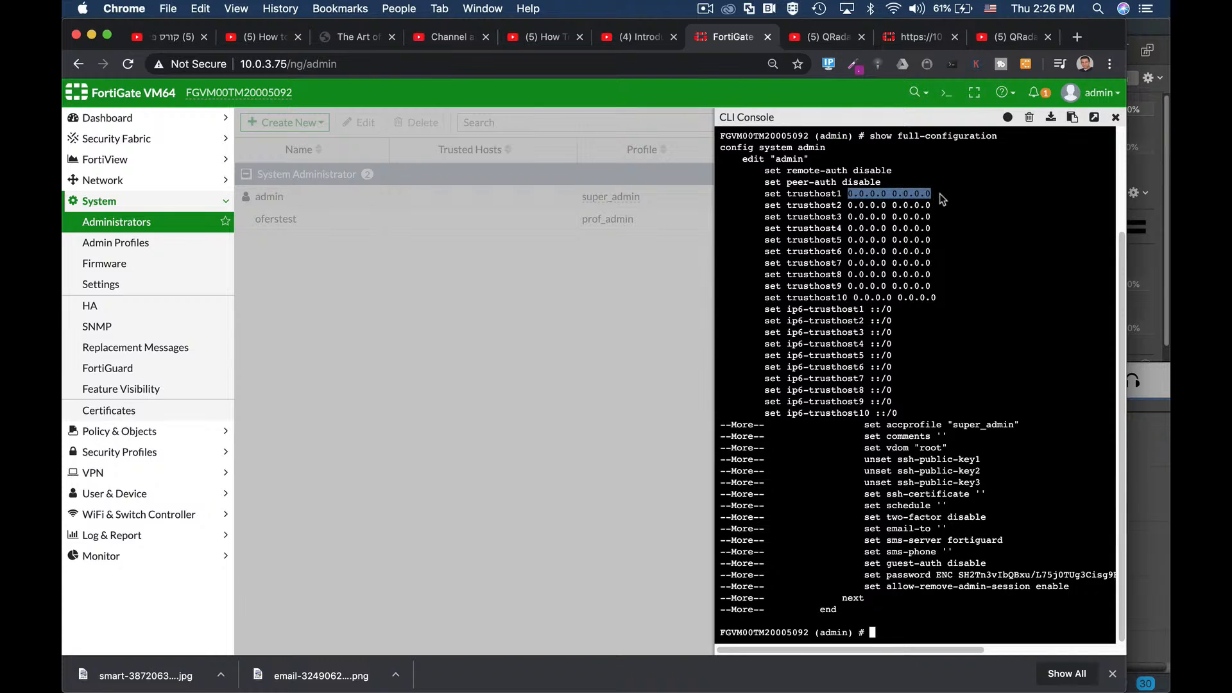
Step: View the permissions of the super_admin profile under Admin Profiles
left_click(121, 244)
left_click(260, 198)
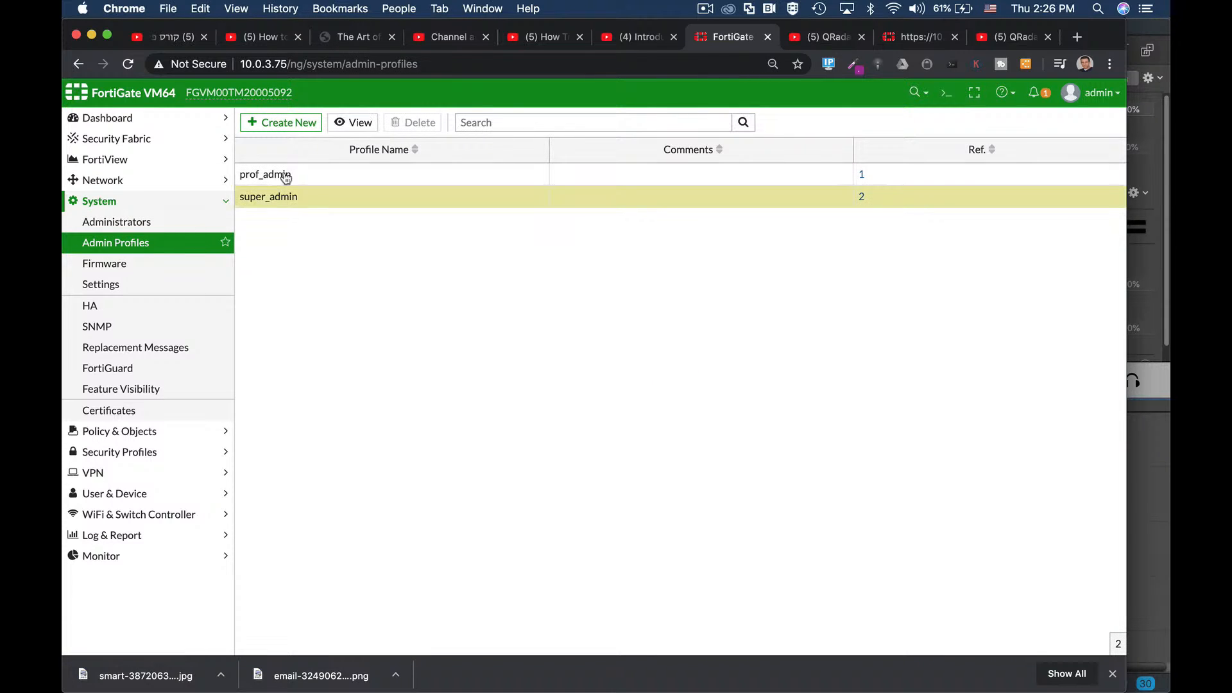
left_click(346, 123)
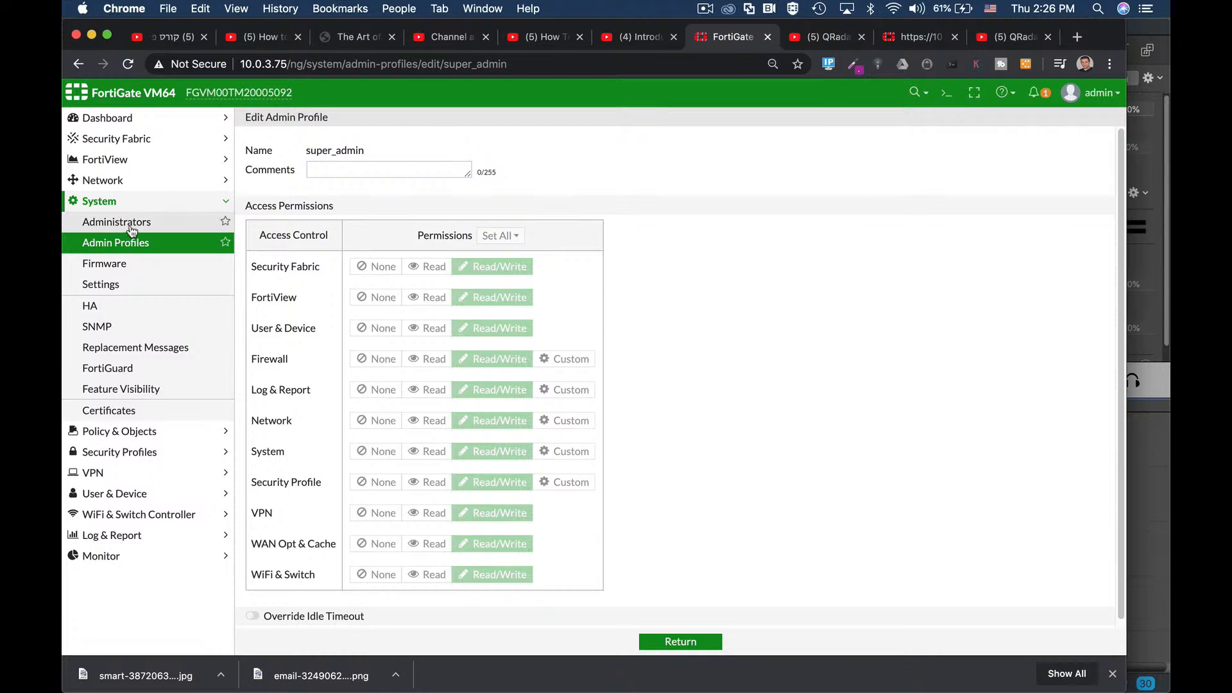
Step: Edit the admin account, enabling trusted-host restriction and two-factor authentication
left_click(122, 222)
left_click(326, 190)
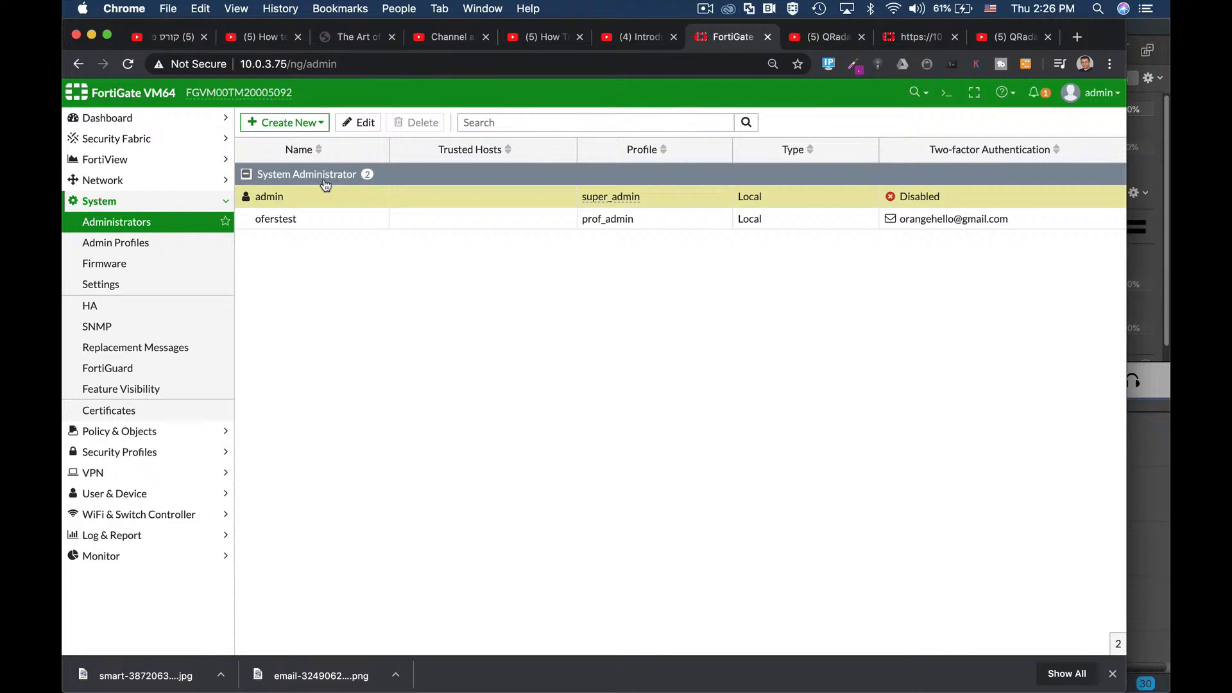
left_click(373, 124)
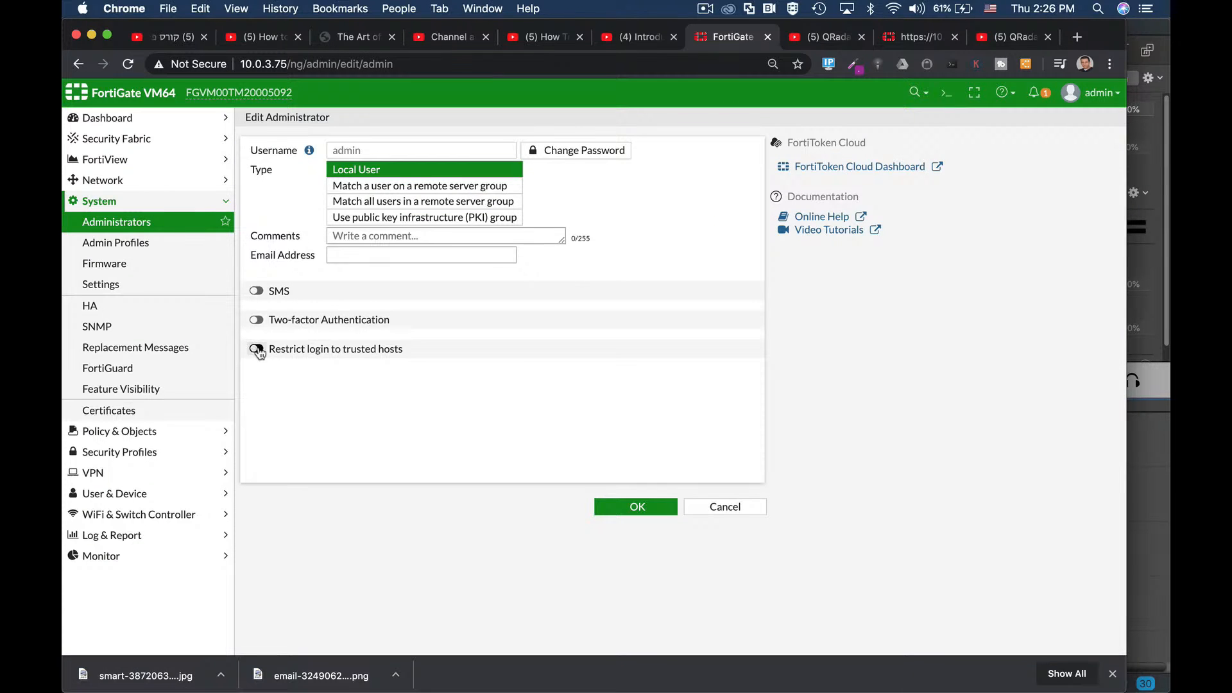
left_click(256, 348)
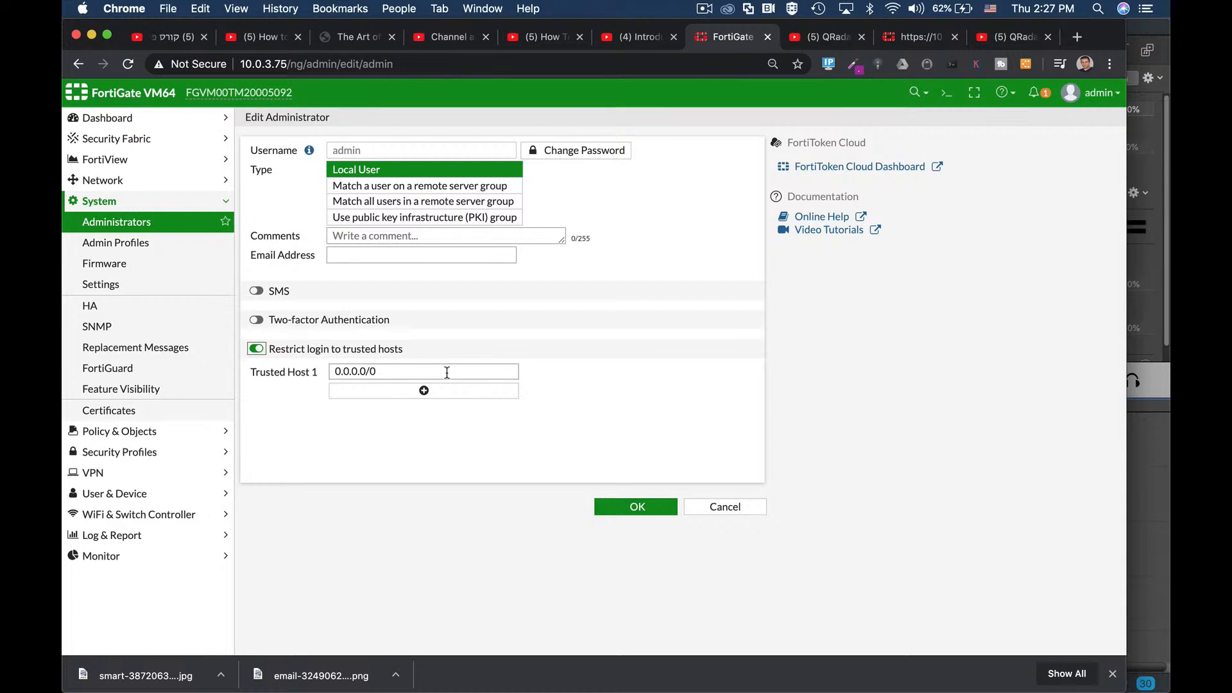
left_click(257, 320)
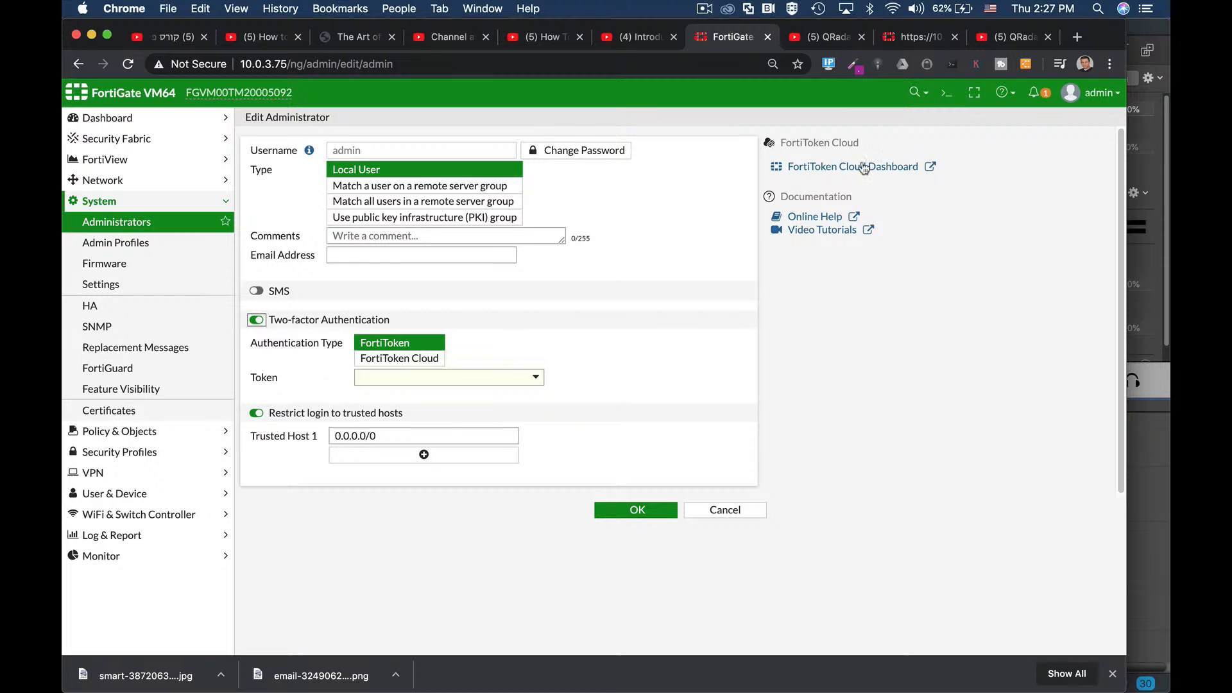
left_click(948, 93)
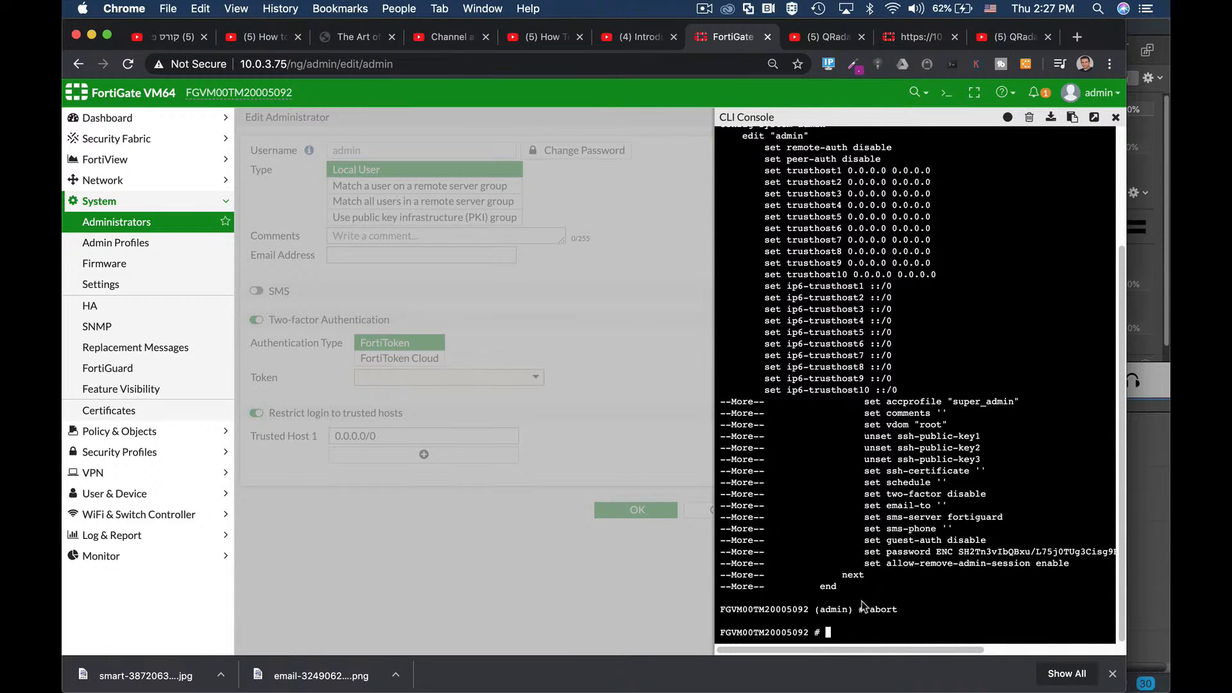
Step: Clear the console and enter 'config system admin' then 'edit admin'
key("Return")
key("Return")
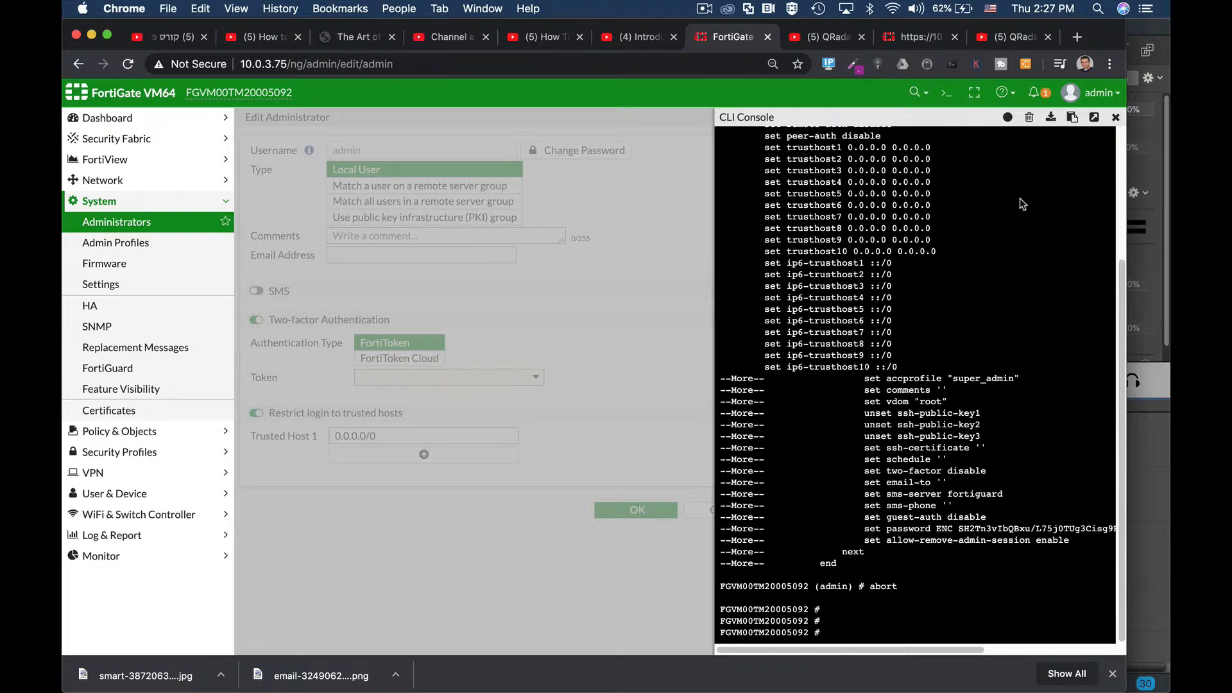
left_click(1029, 118)
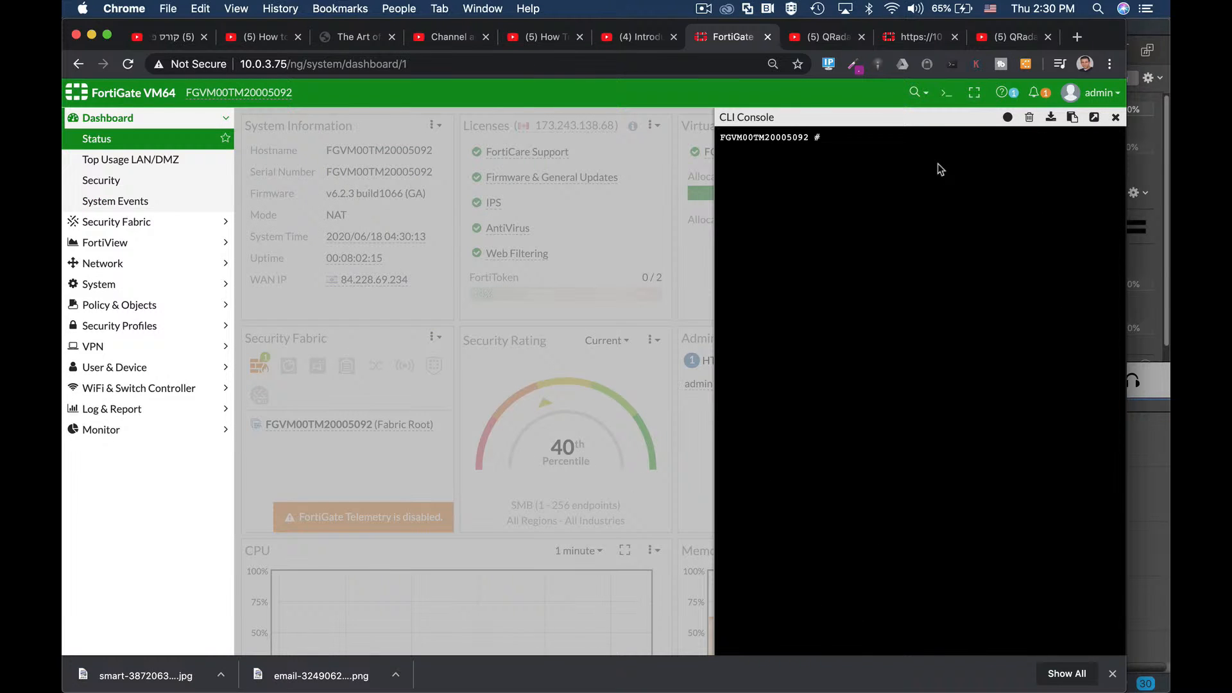
type("config sy")
key("Tab")
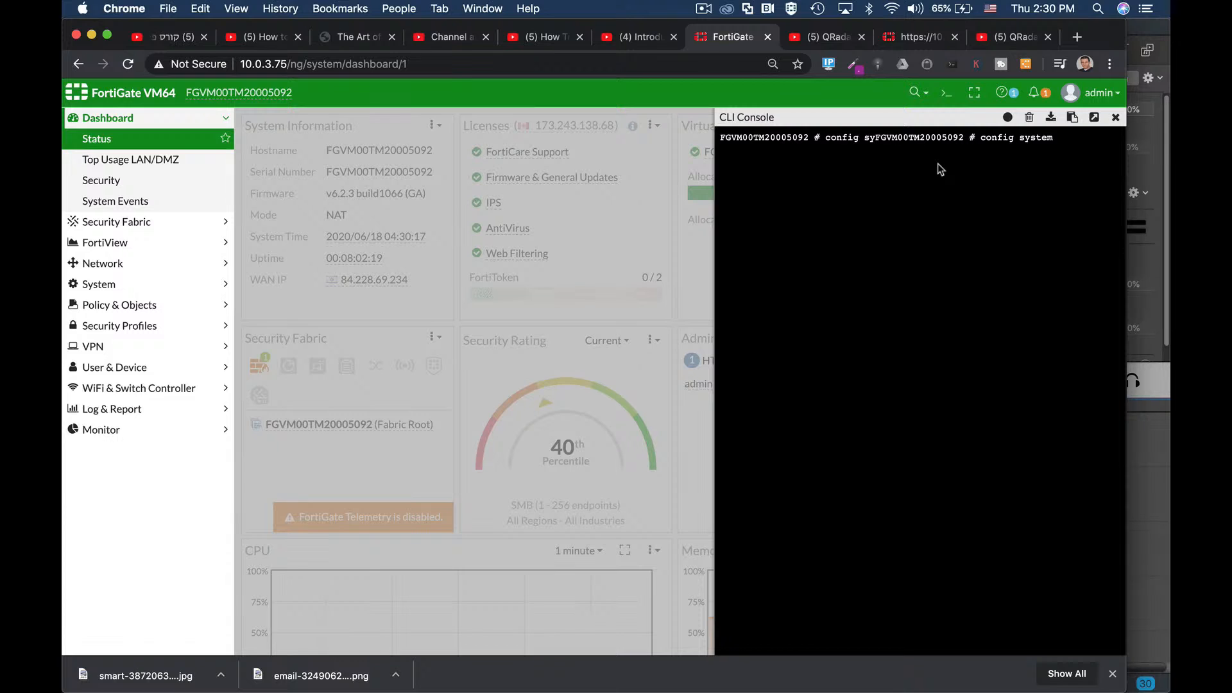
type("admin")
key("Return")
type("set")
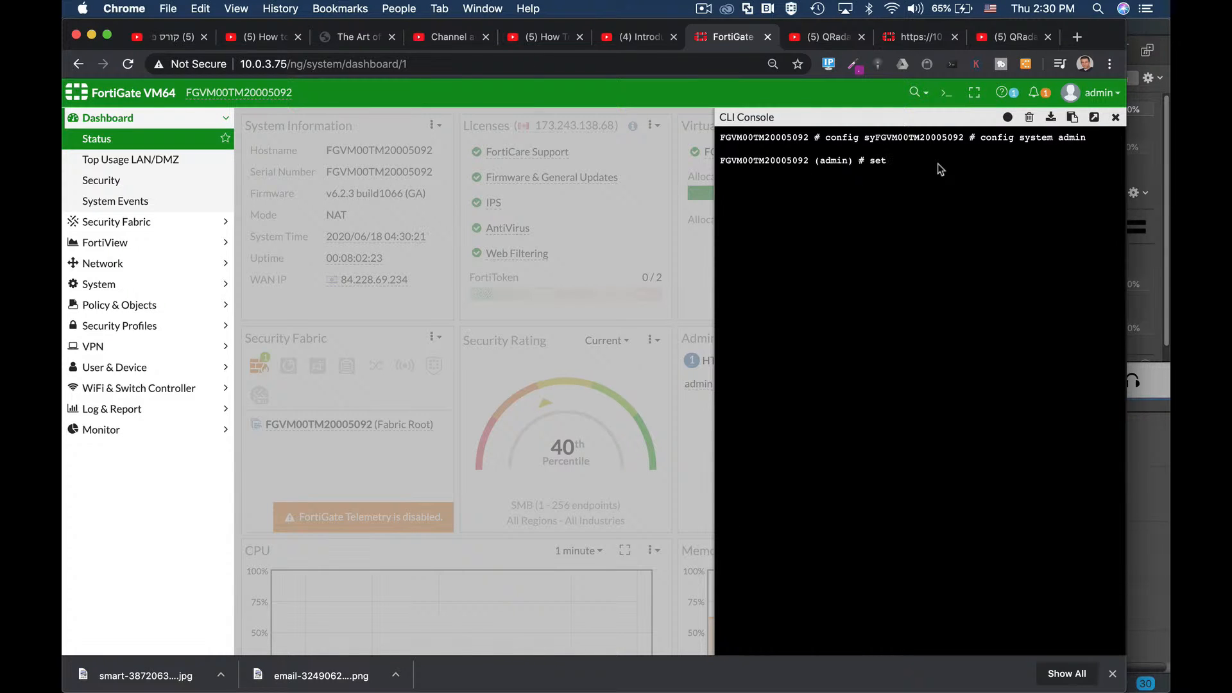
key("BackSpace")
key("BackSpace")
key("BackSpace")
key("BackSpace")
type("edit admin")
key("Return")
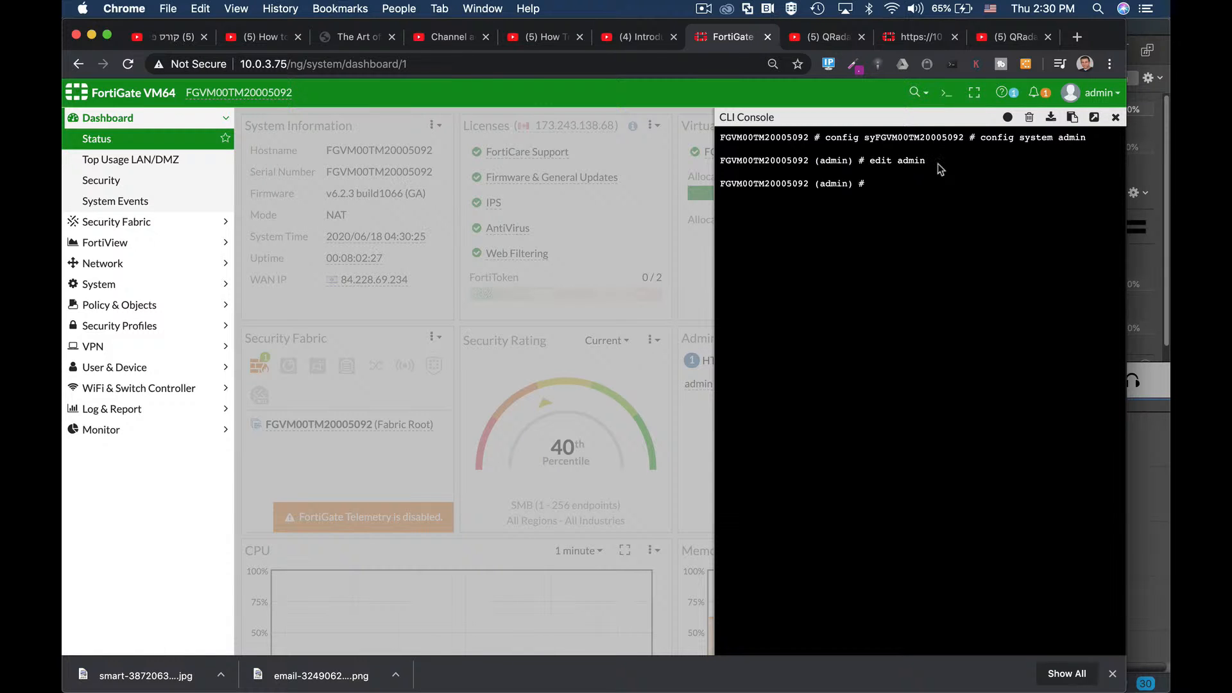
Step: Set admin's two-factor method to email, set the recipient e-mail address, and end to save
type("set two-factor email")
key("Return")
type("set em")
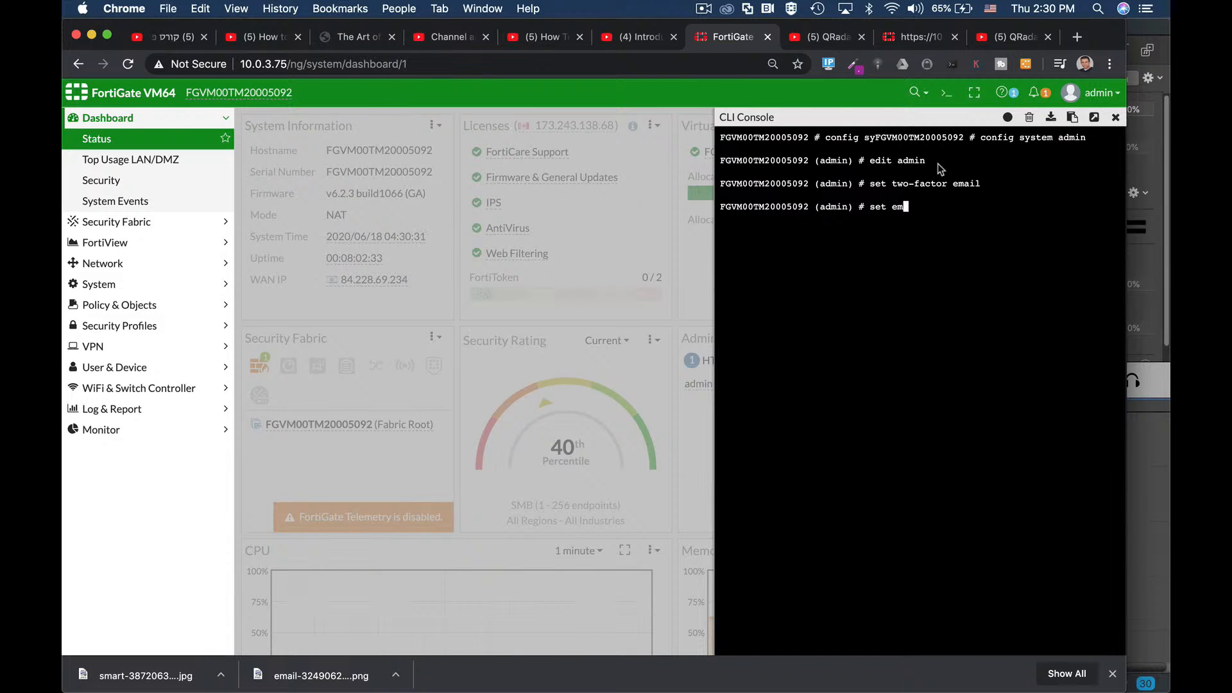
key("Return")
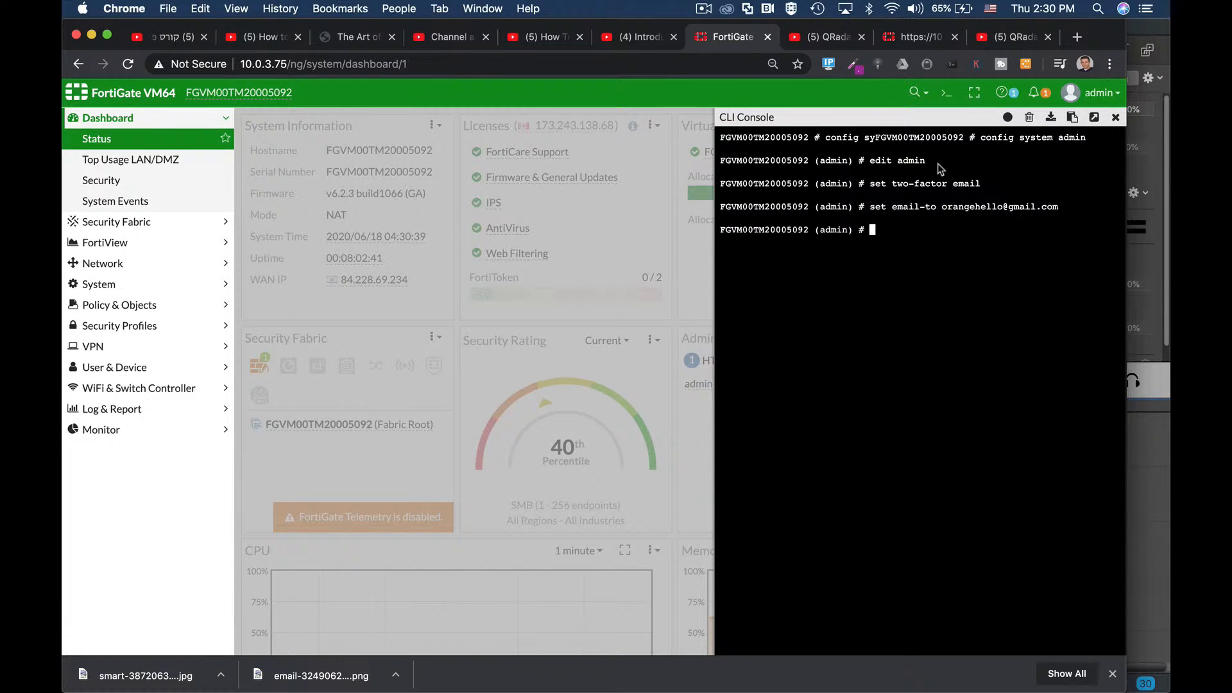
type("end")
key("Return")
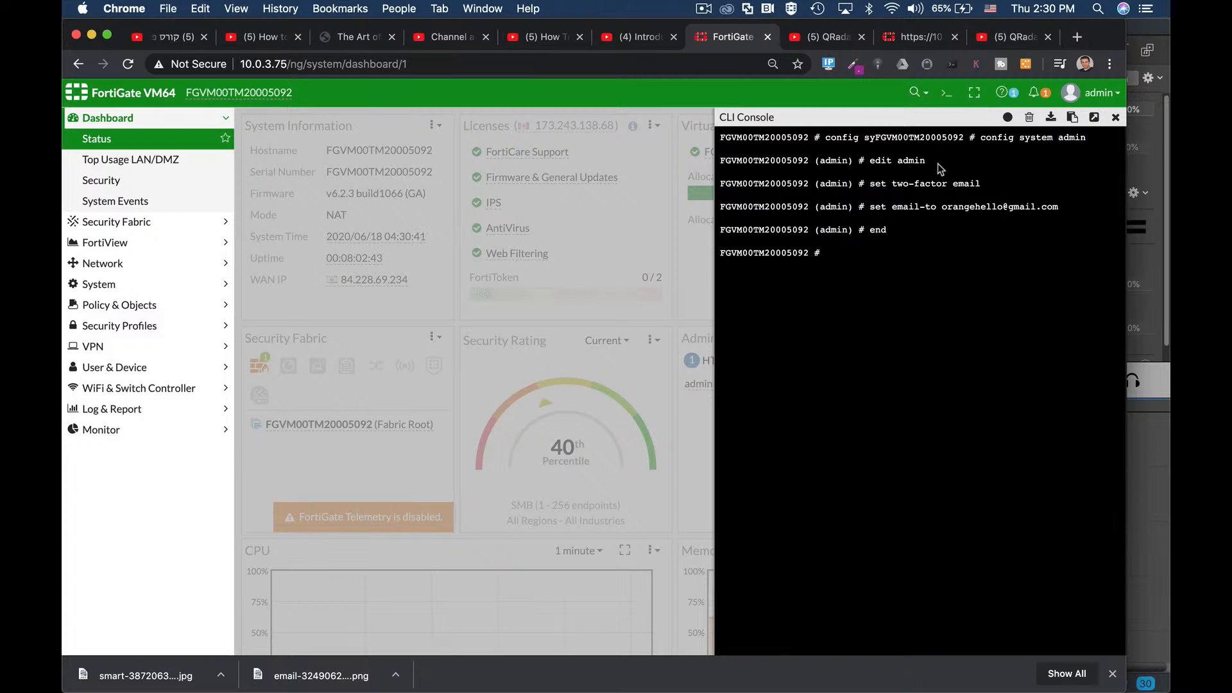
left_click(114, 286)
Step: Open the admin account from System > Administrators to check its email two-factor settings
left_click(115, 249)
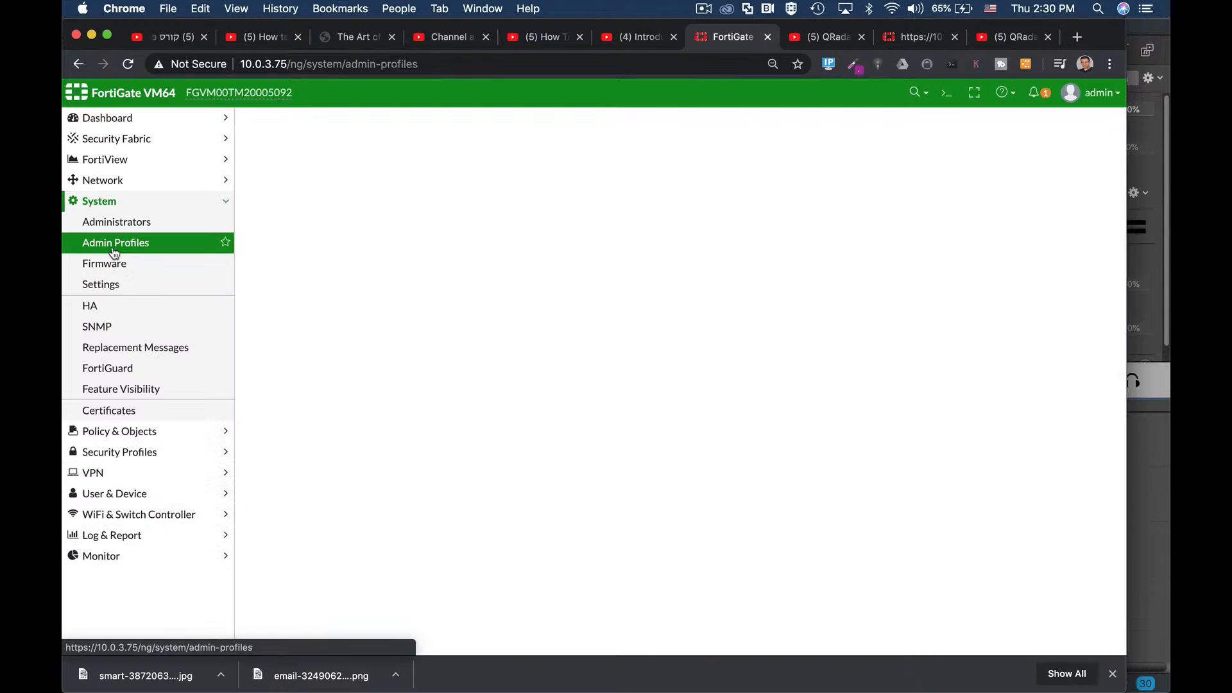
left_click(114, 222)
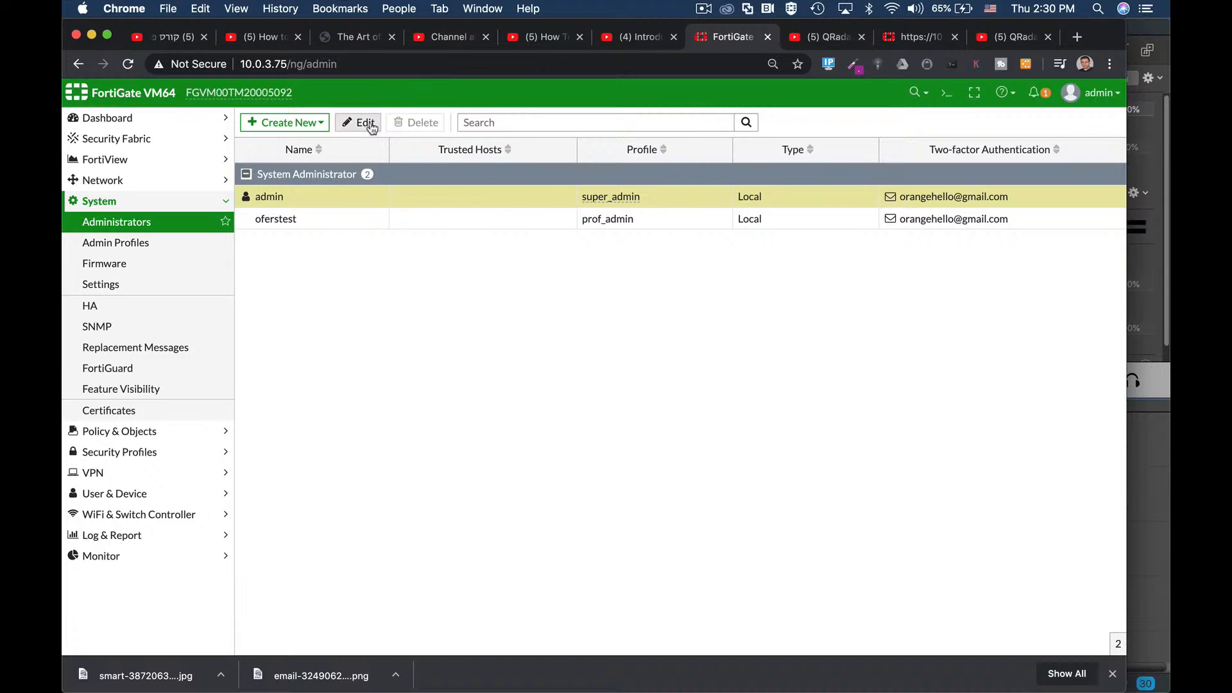
left_click(357, 121)
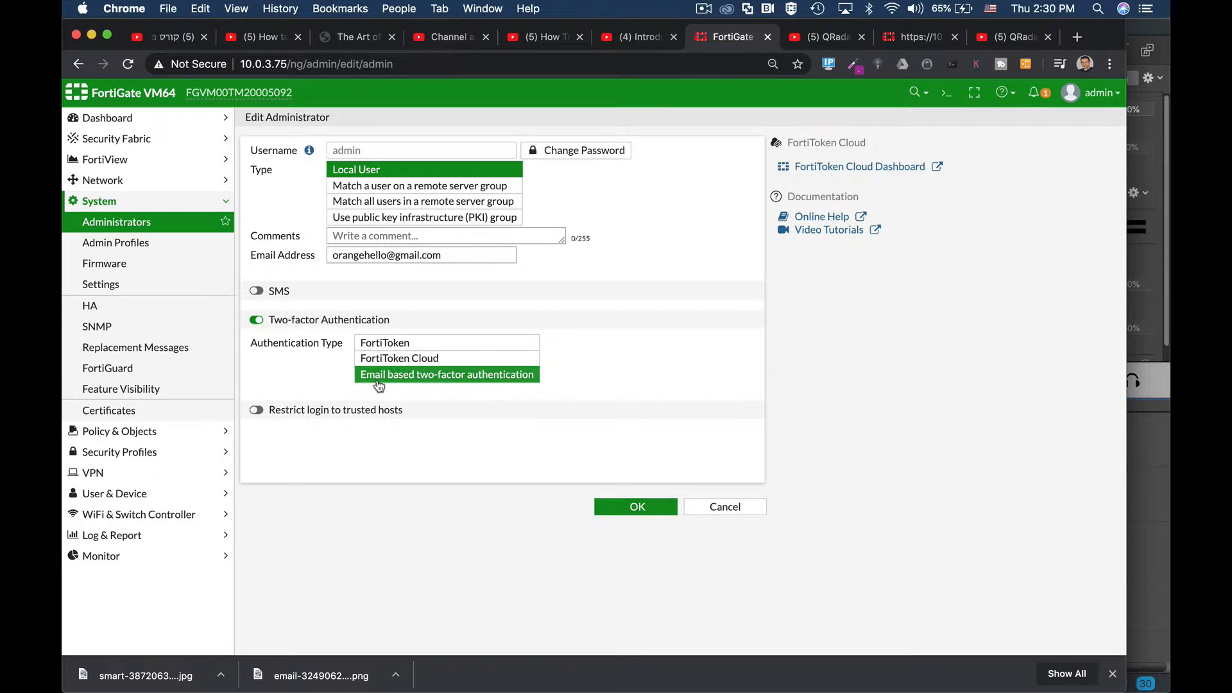
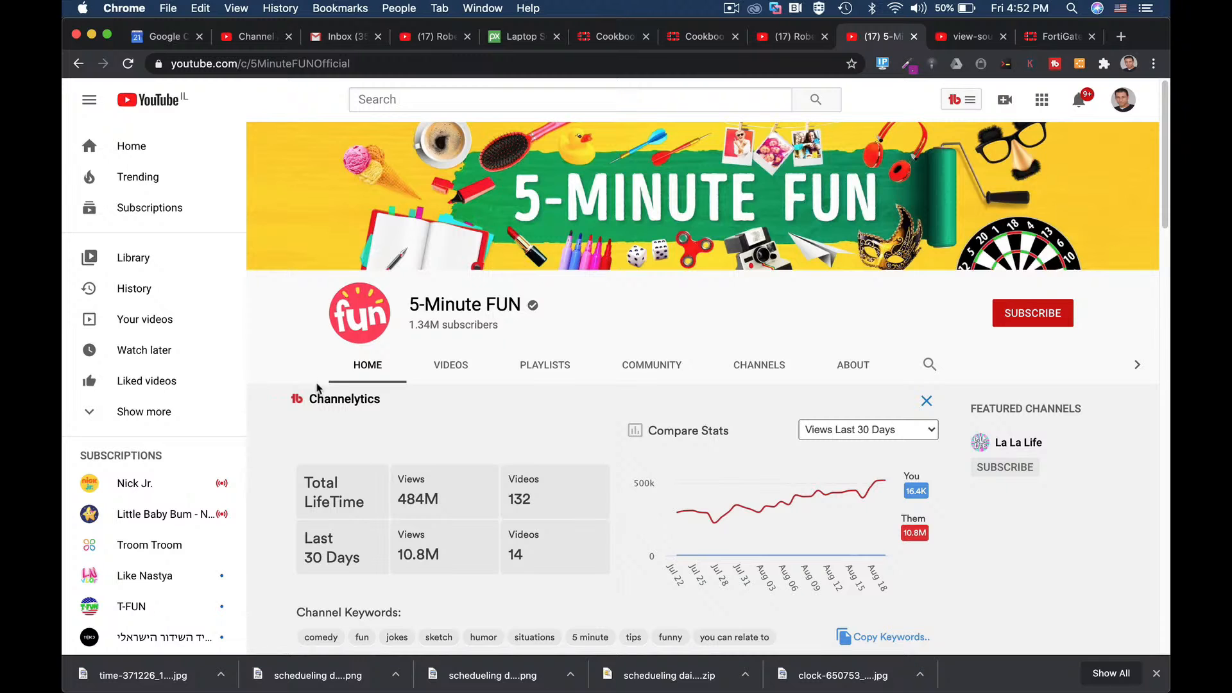
Step: Find and copy the channelId value in the YouTube channel's page source, then return to FortiGate
right_click(272, 335)
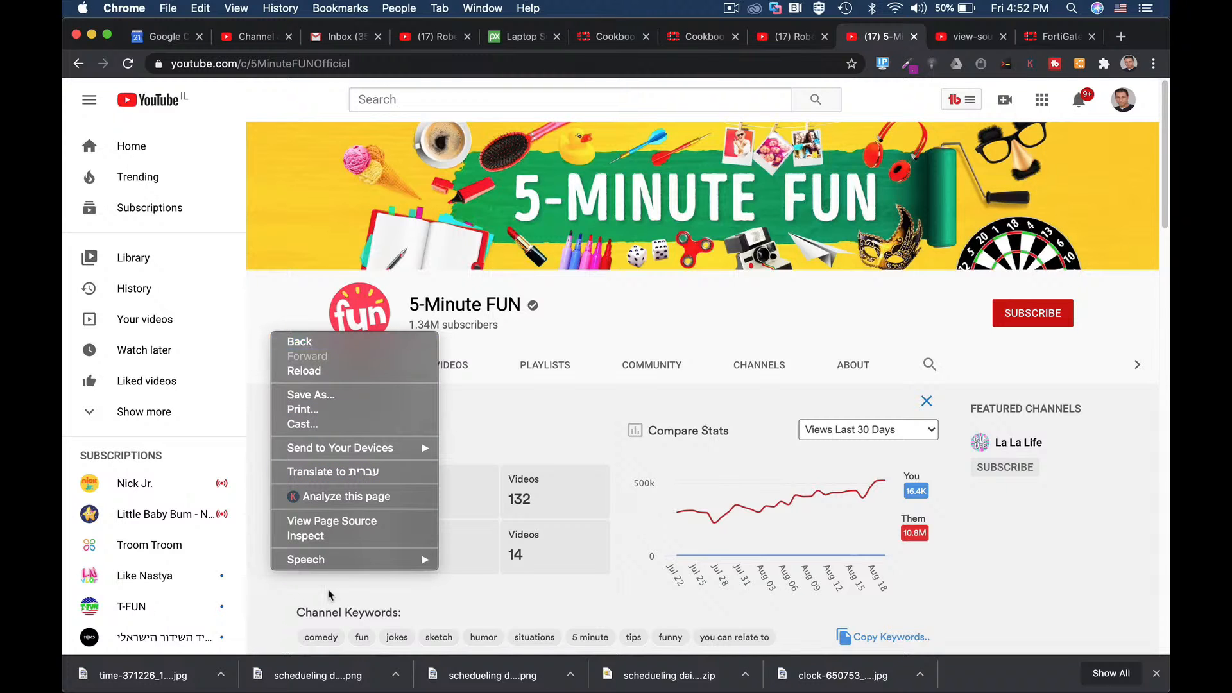
left_click(333, 520)
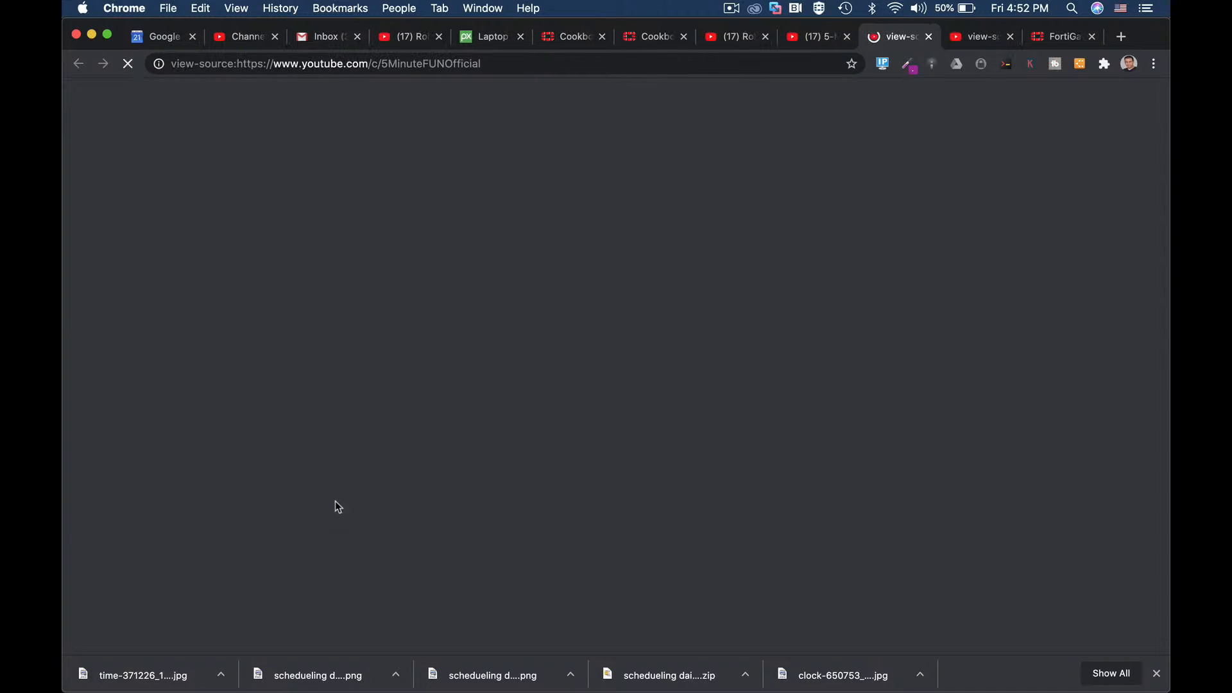
key("super+f")
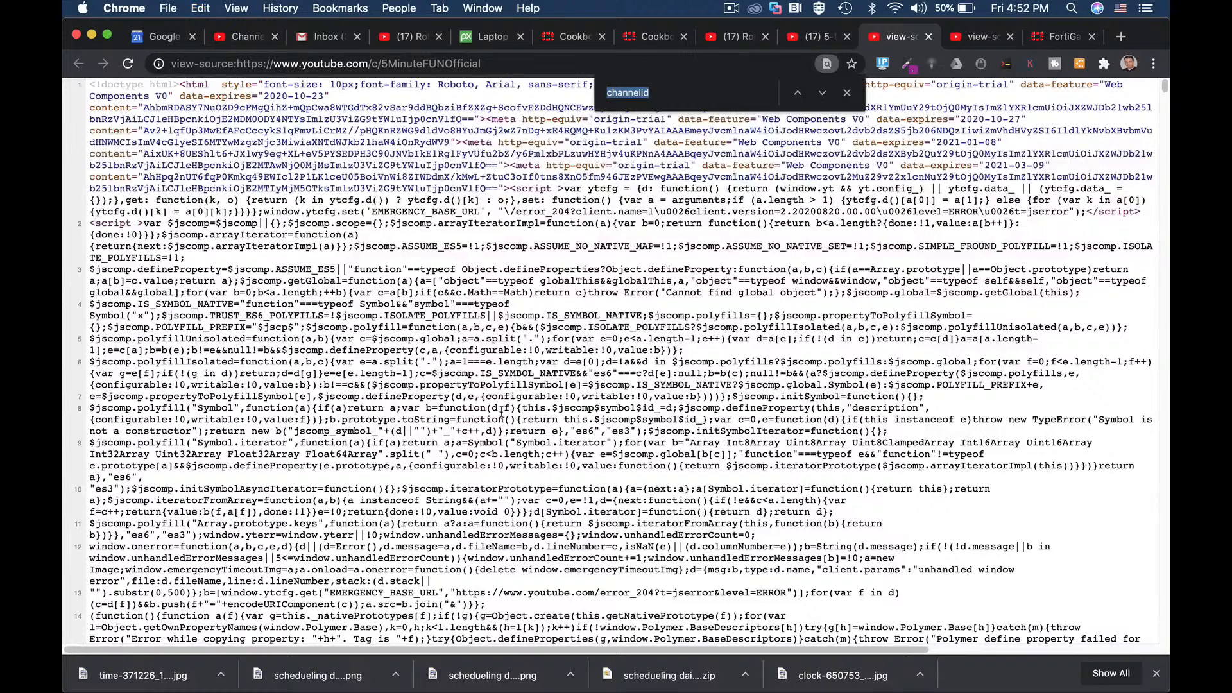
key("Return")
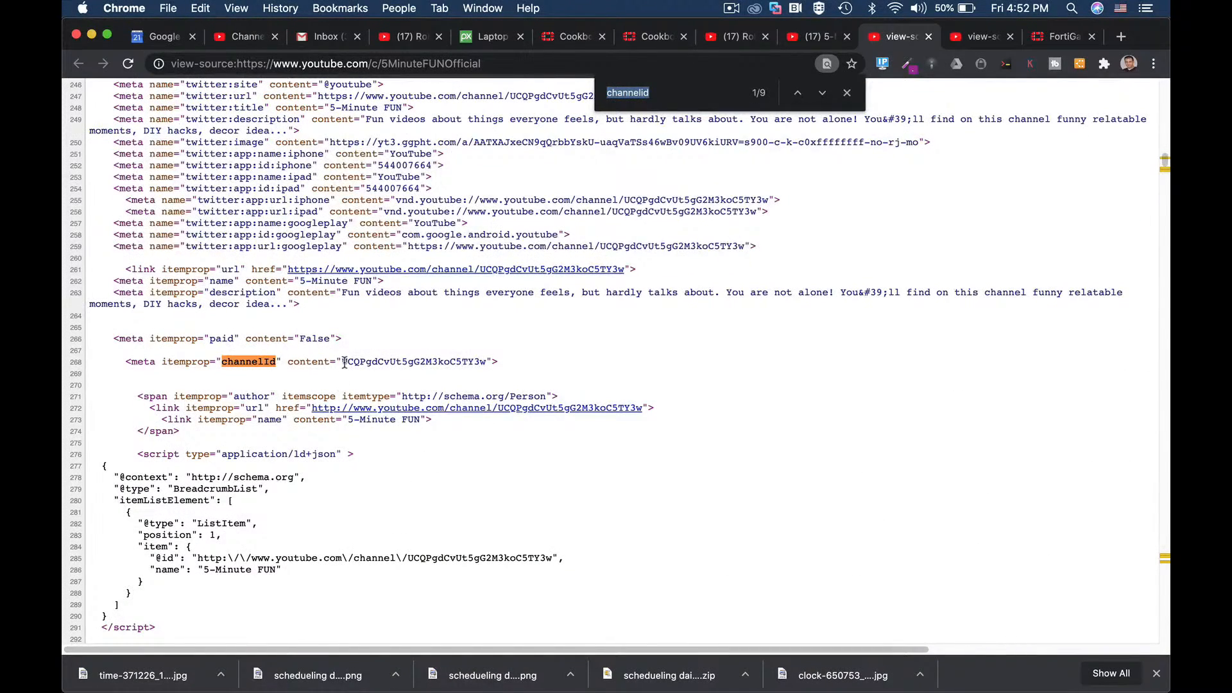
left_click_drag(343, 363, 487, 361)
key("super+c")
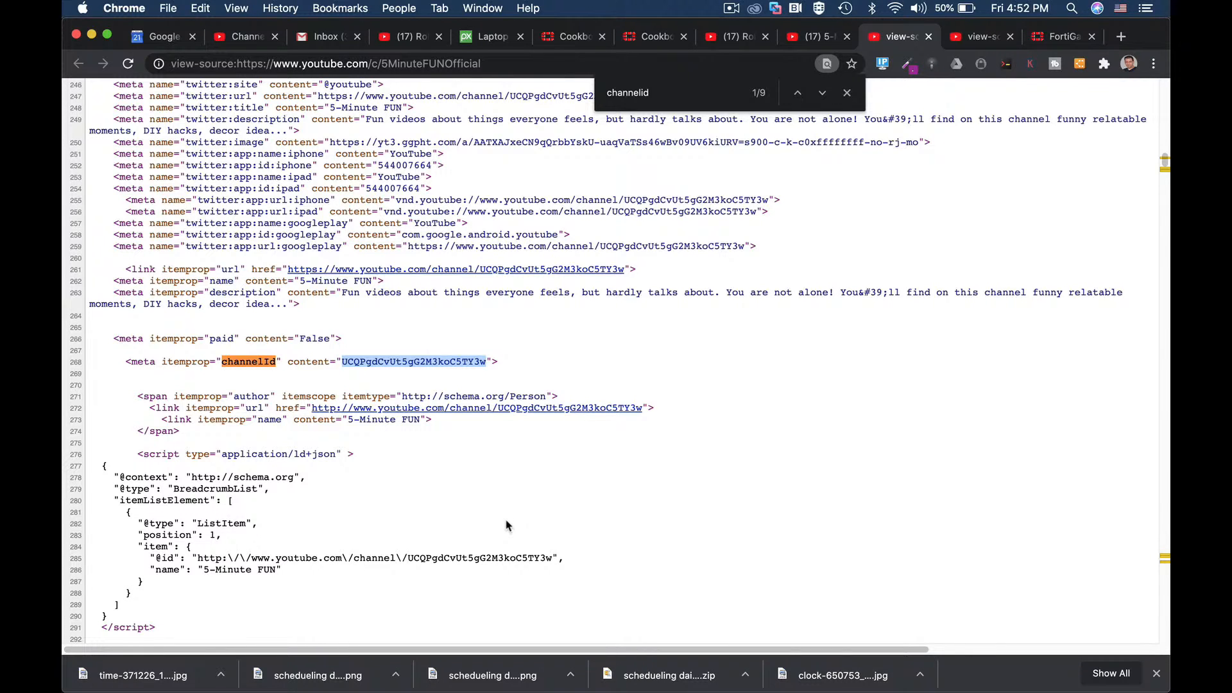
left_click(1041, 40)
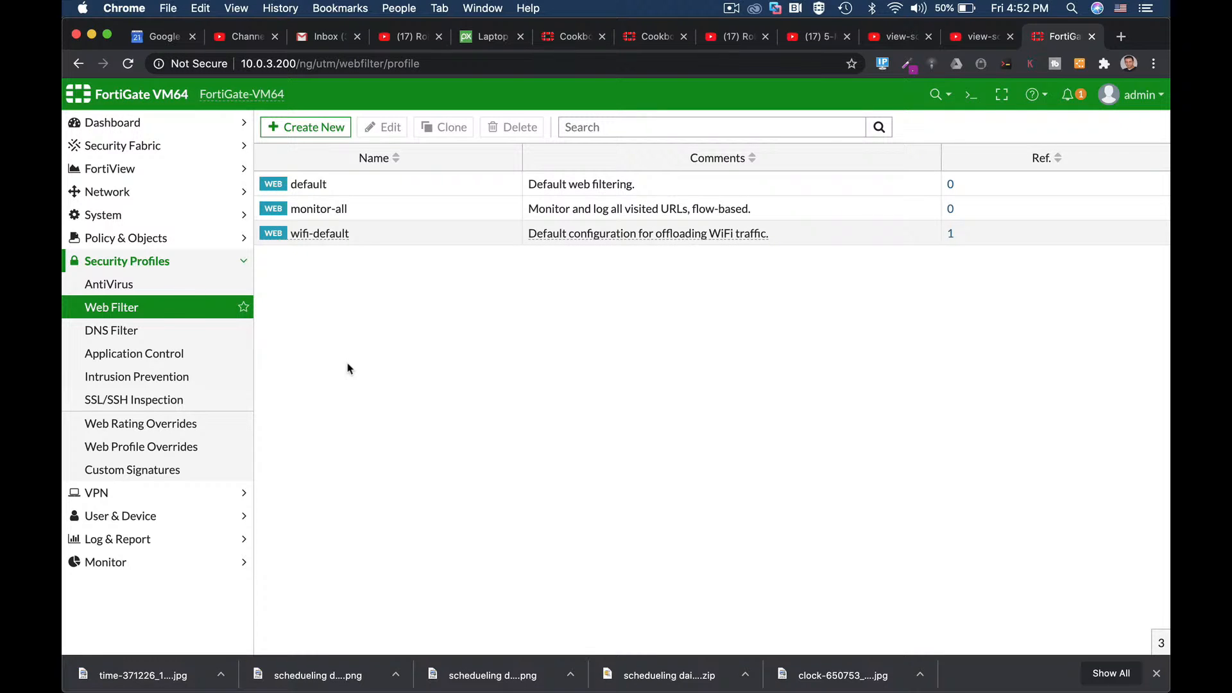
Step: In a cleared CLI console, enter web filter profile config and create profile 'blockyt'
left_click(971, 95)
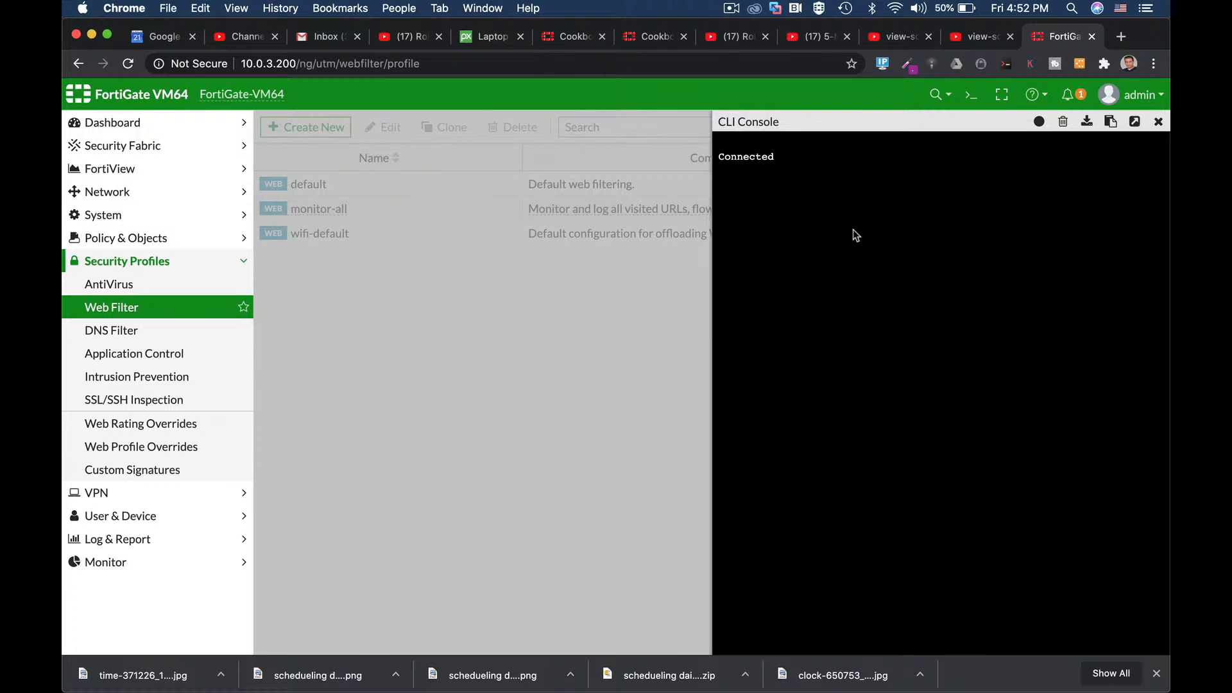
left_click(1062, 122)
key("Return")
type("config web-proxy")
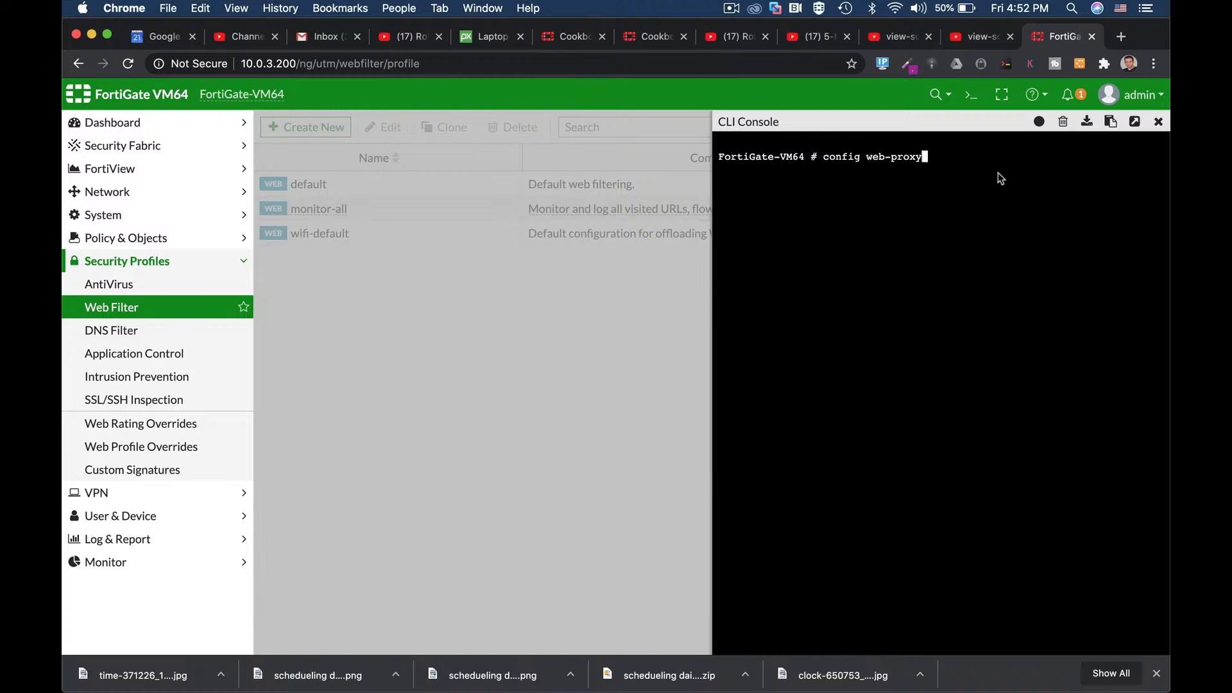
key("Tab")
type("profile")
key("Return")
type("edit ")
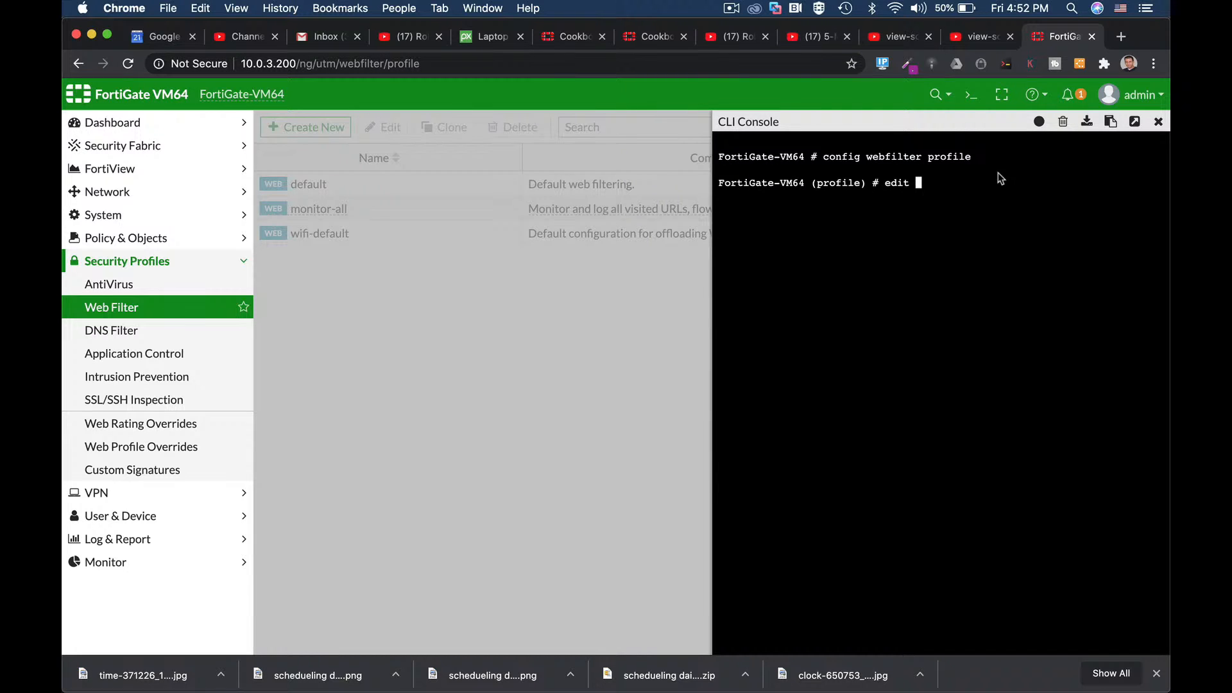
type("\"blockyt\"")
key("Return")
Step: Set the profile's youtube-channel-status to blacklist
type("se")
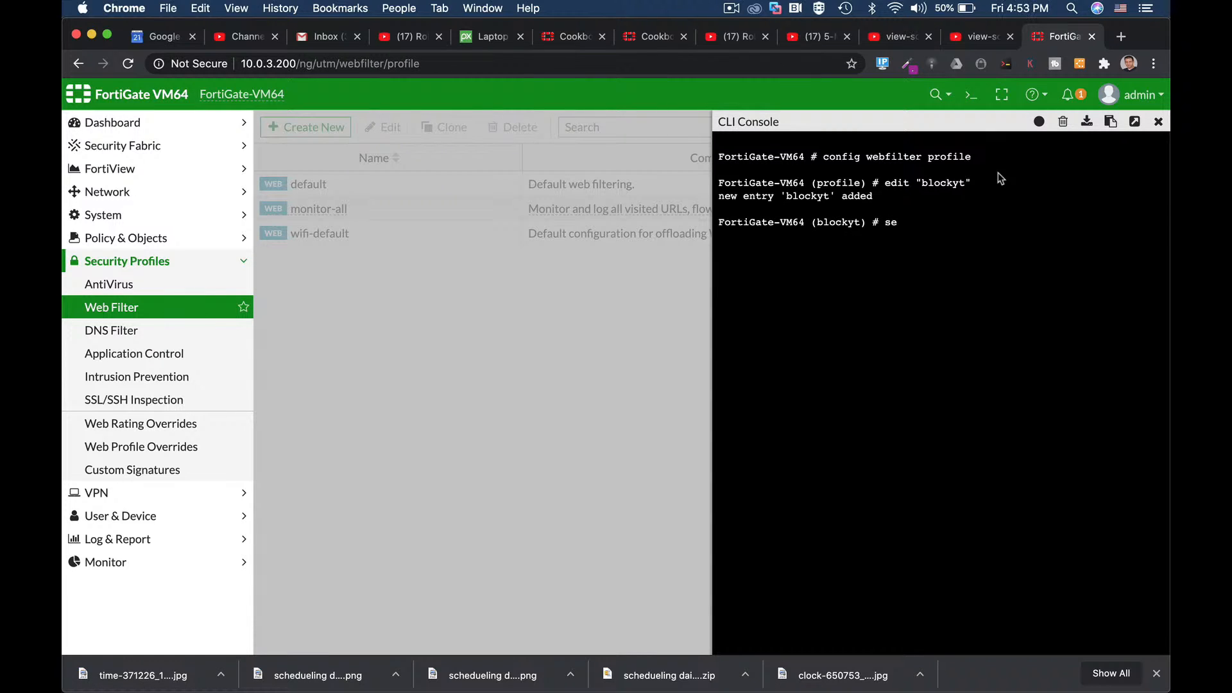
type("t y")
key("Tab")
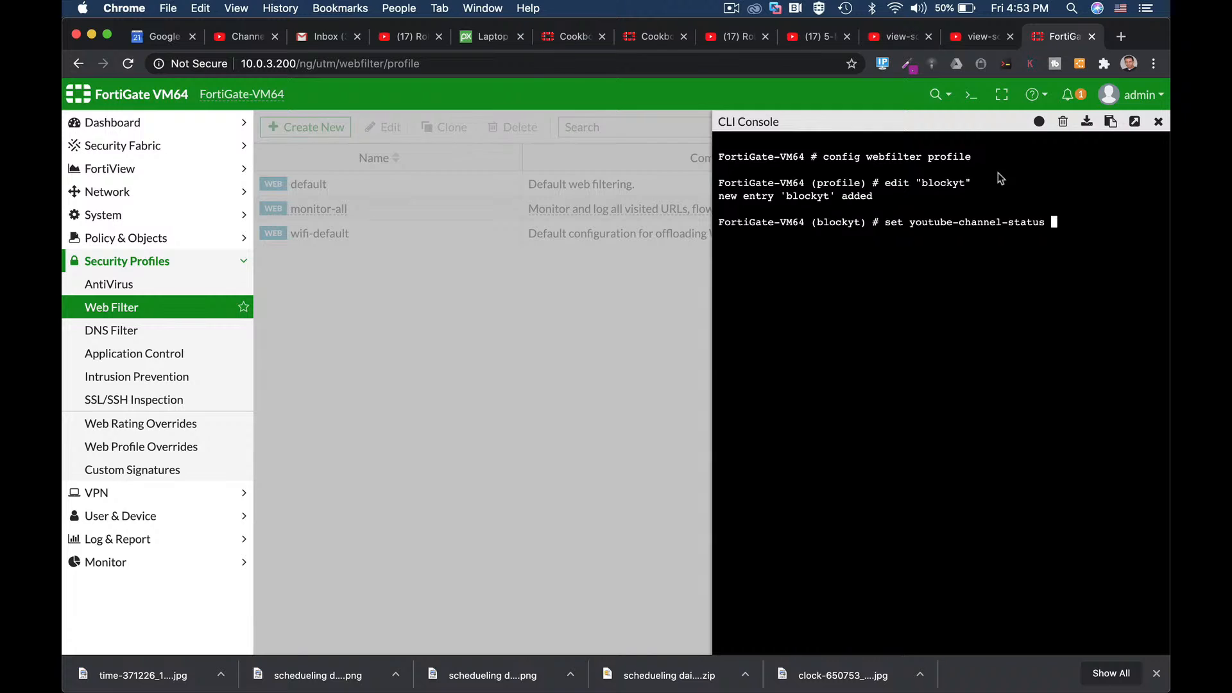
type("bl")
key("Tab")
key("Return")
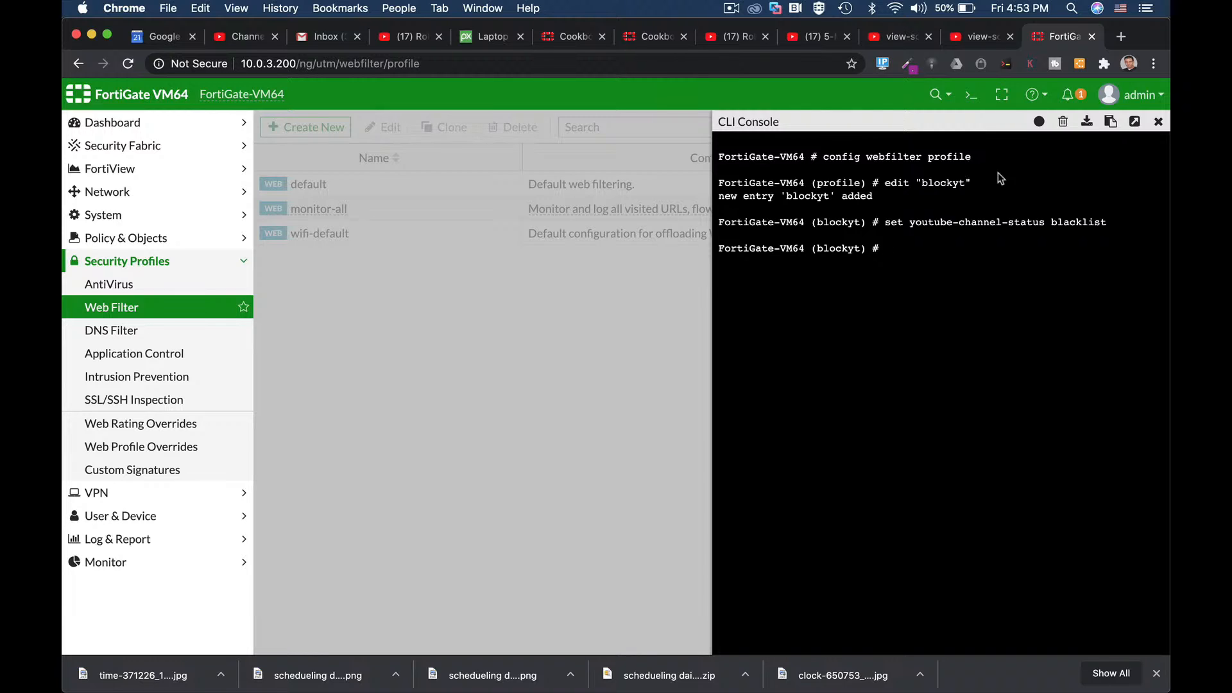
Step: Add youtube-channel-filter entry 1 holding the copied channel ID
type("config")
type("youtube-channel-filter")
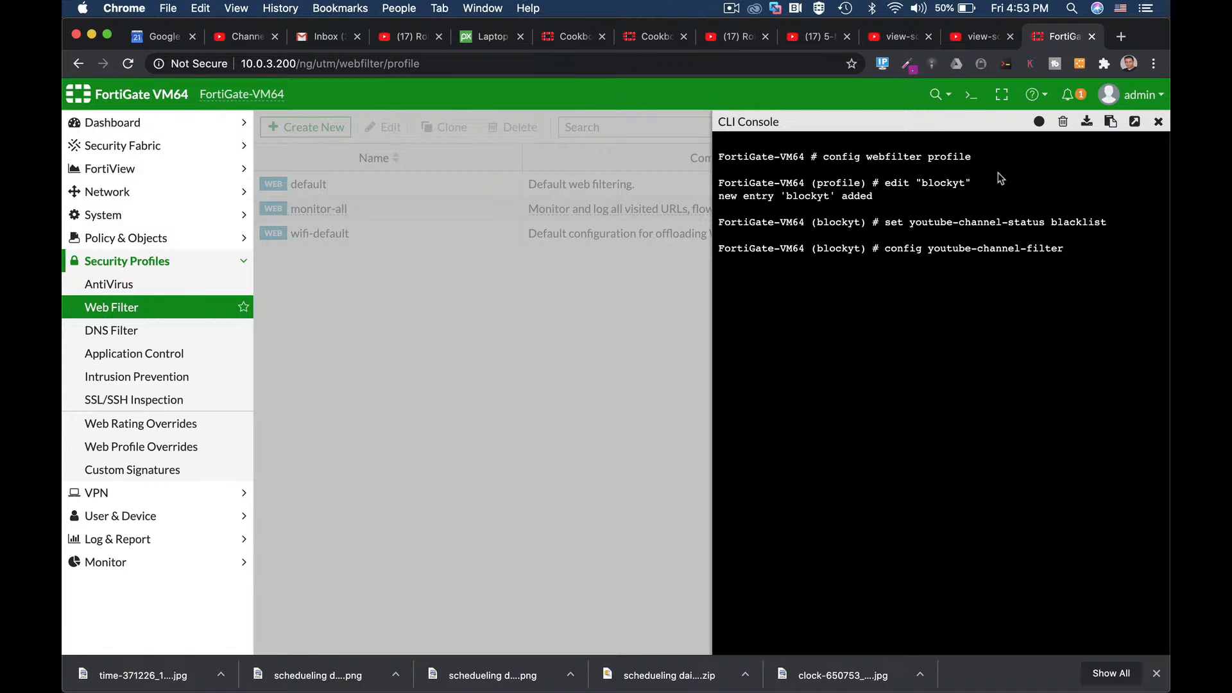
key("Return")
type("edit 1")
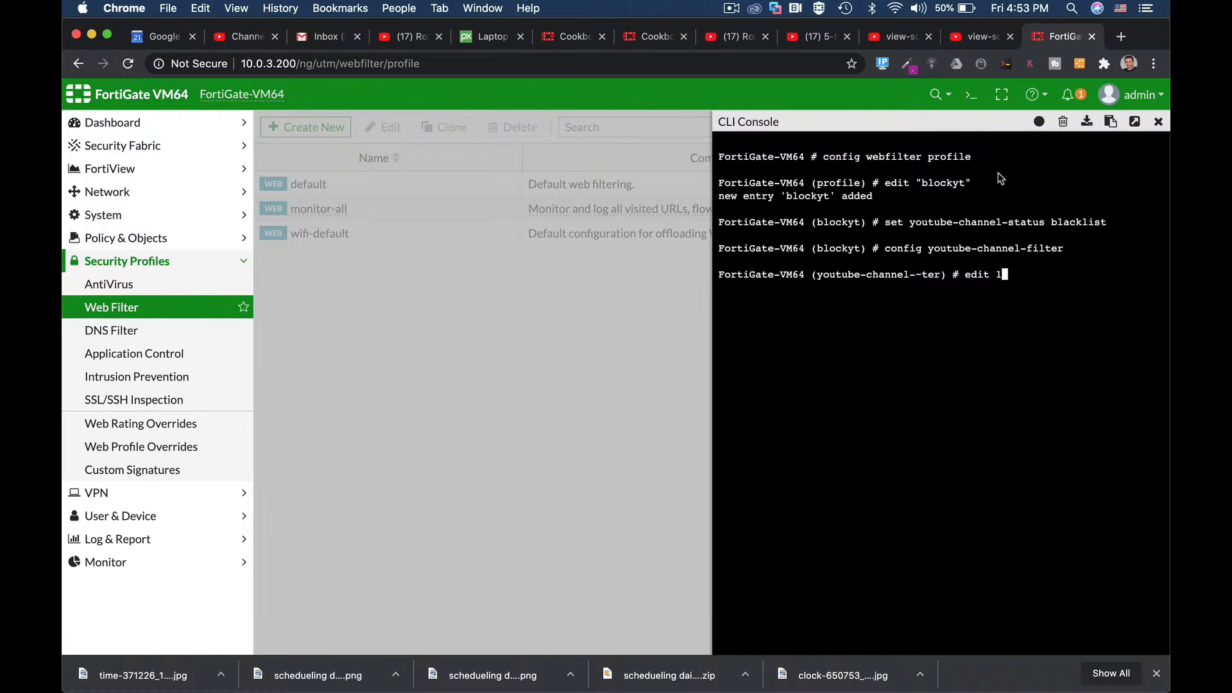
key("Return")
type("se")
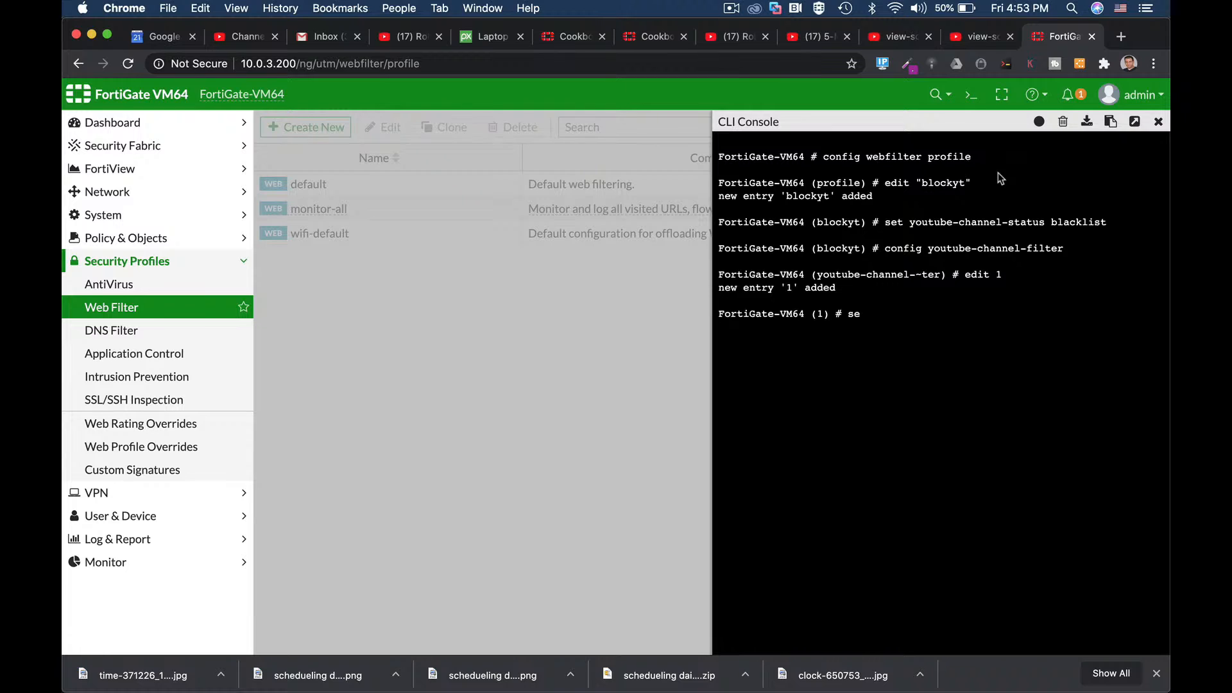
type("t channel-id \"")
key("super+v")
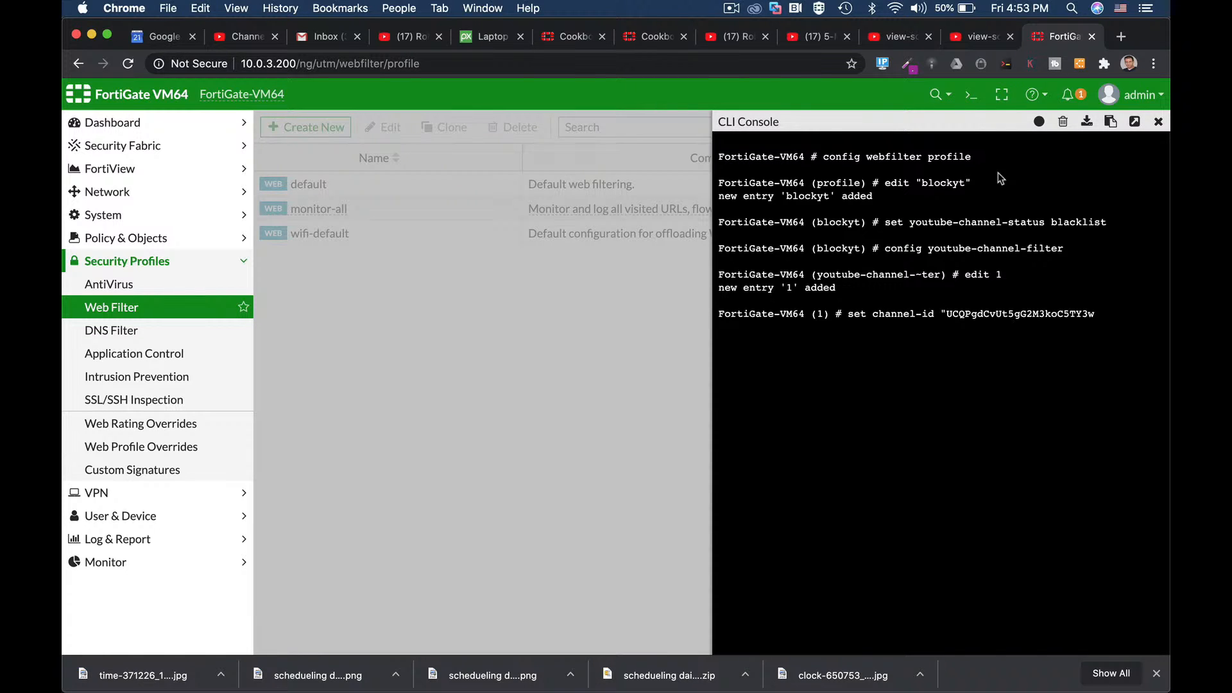
type("\"")
key("Return")
Step: Save entry 1 and the blockyt profile with next, end, end, and close the console
type("next")
key("Return")
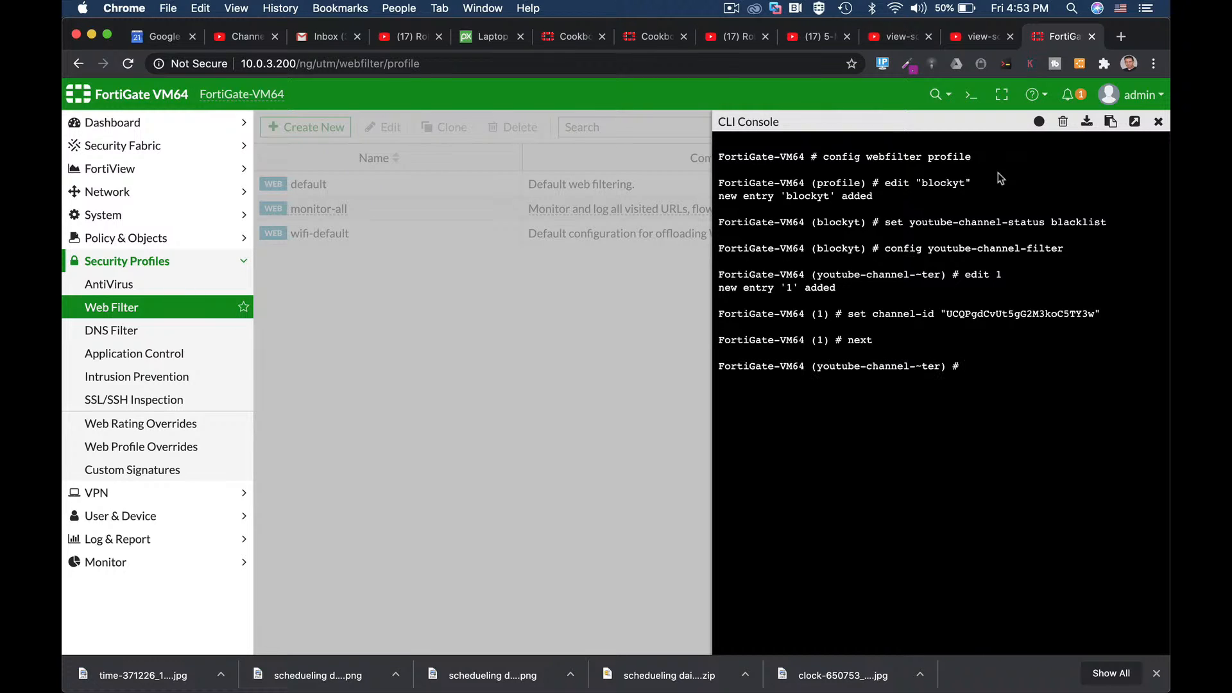
type("end")
key("Return")
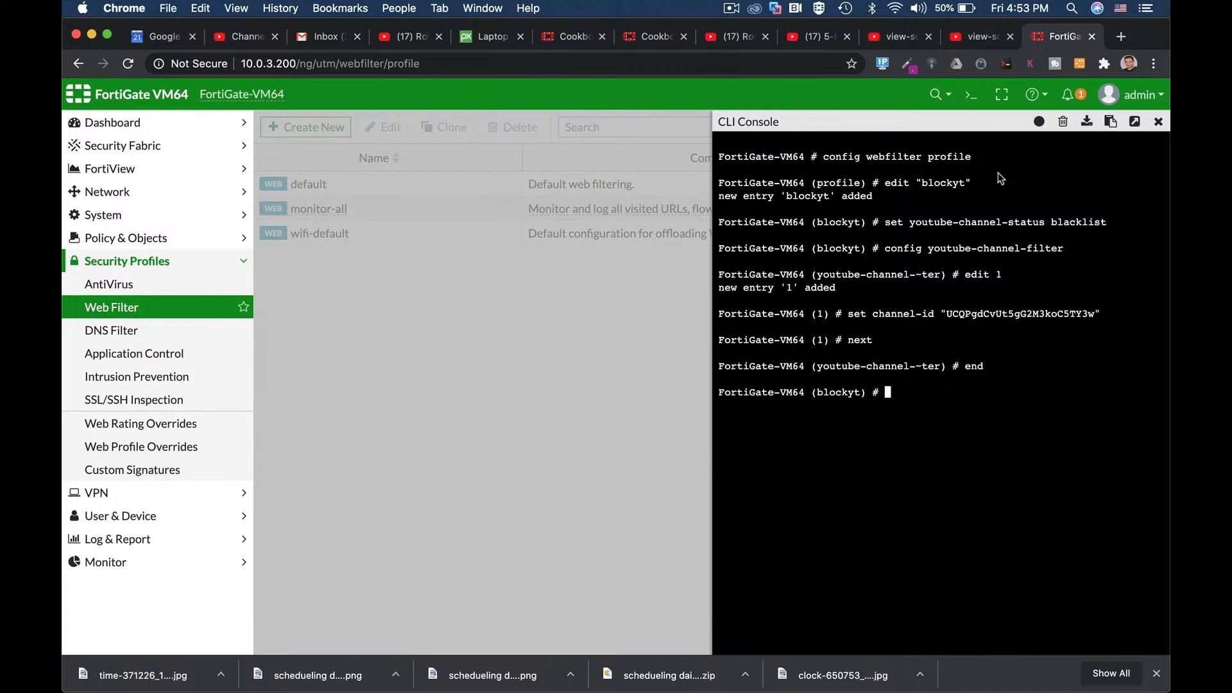
type("end")
key("Return")
left_click(1158, 122)
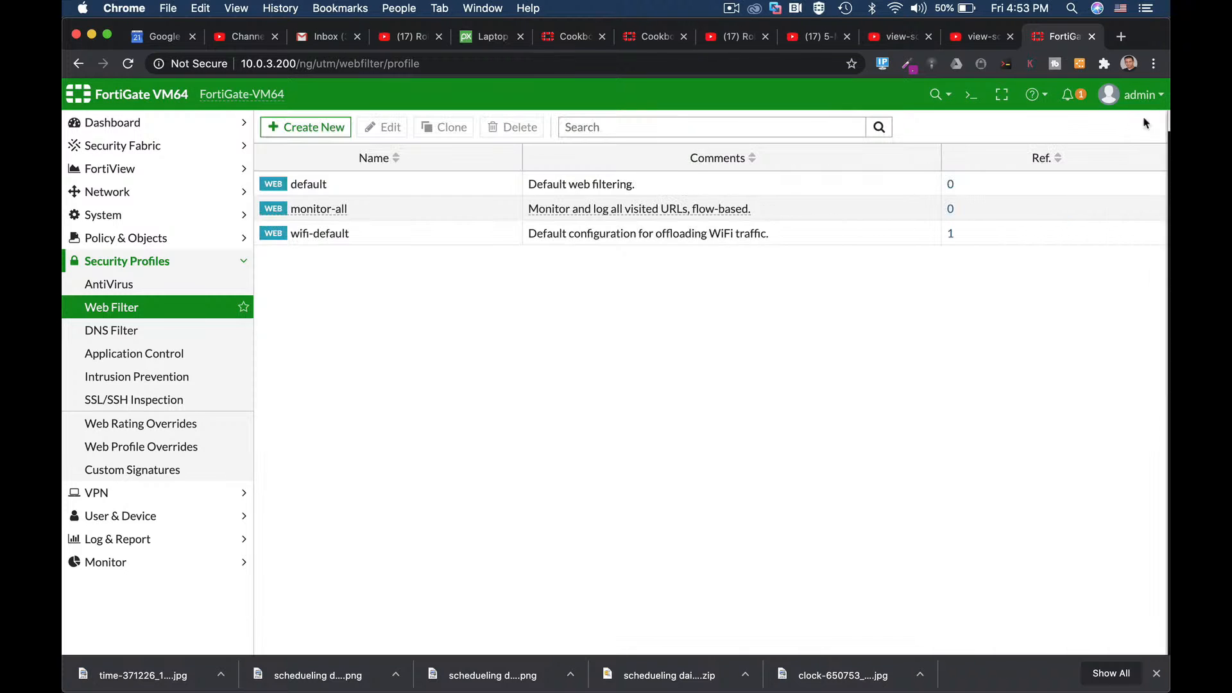
Step: Reload Web Filter to confirm blockyt, then reach Application Control profiles via a new IPv4 policy
left_click(442, 63)
key("Return")
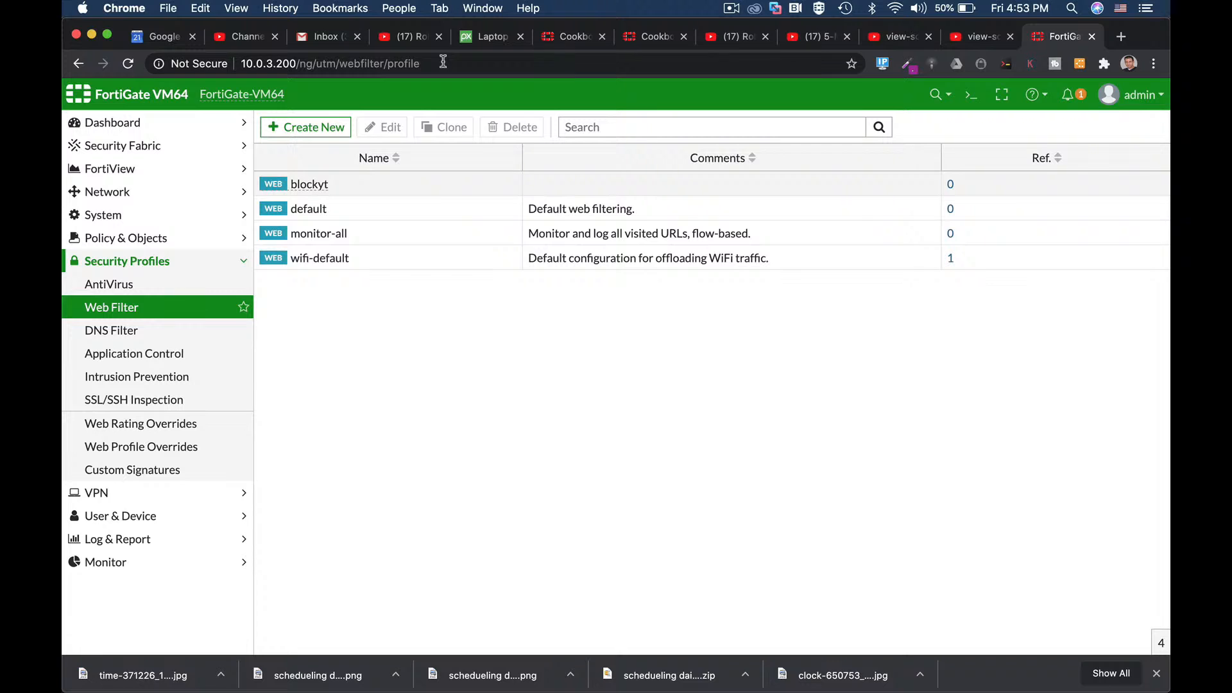
mouse_move(308, 191)
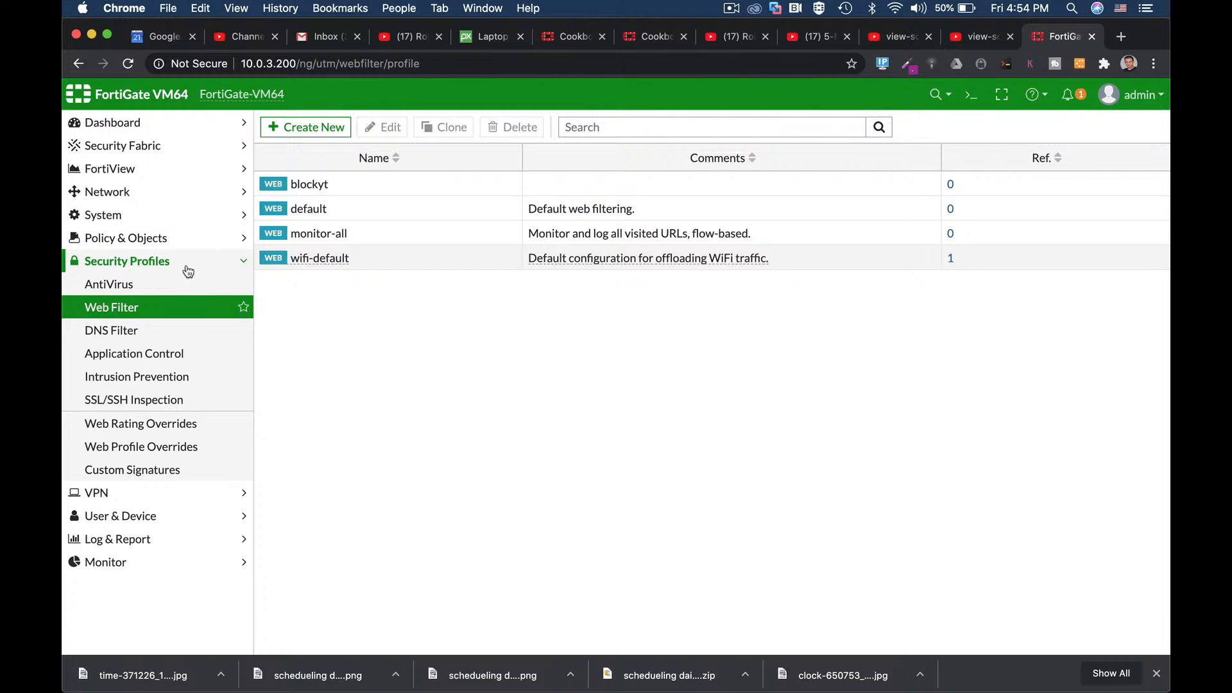
left_click(161, 239)
left_click(309, 128)
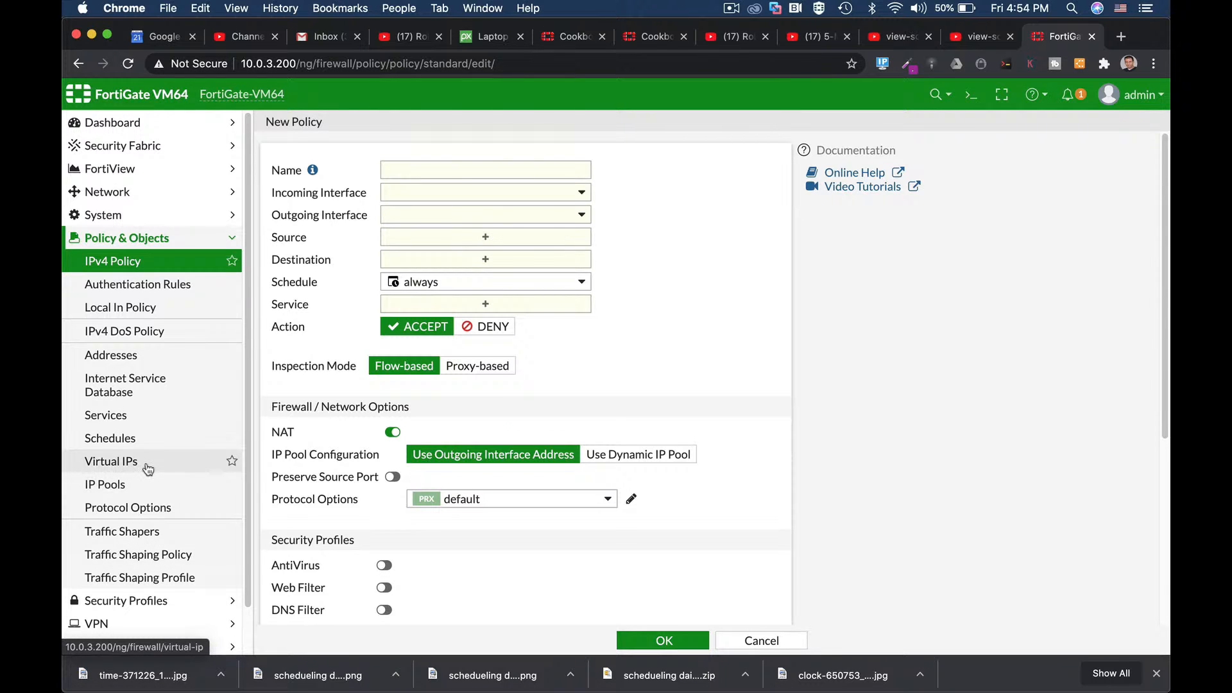
scroll(143, 481, "down", 2)
left_click(140, 548)
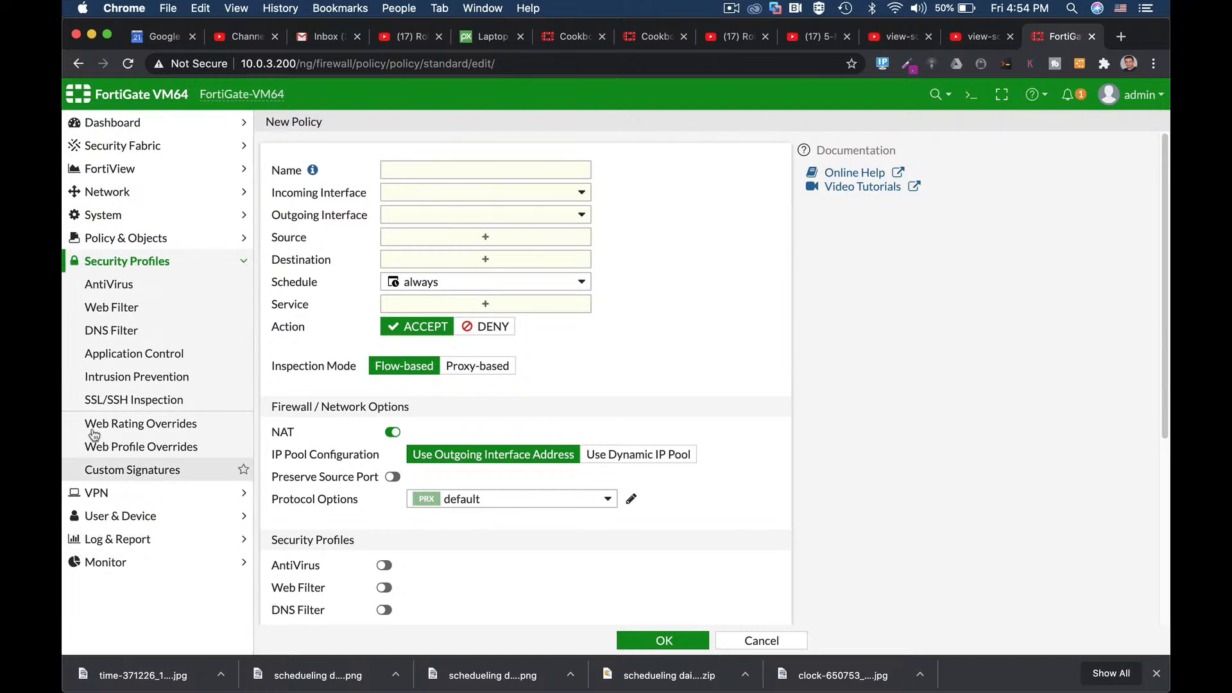
left_click(132, 354)
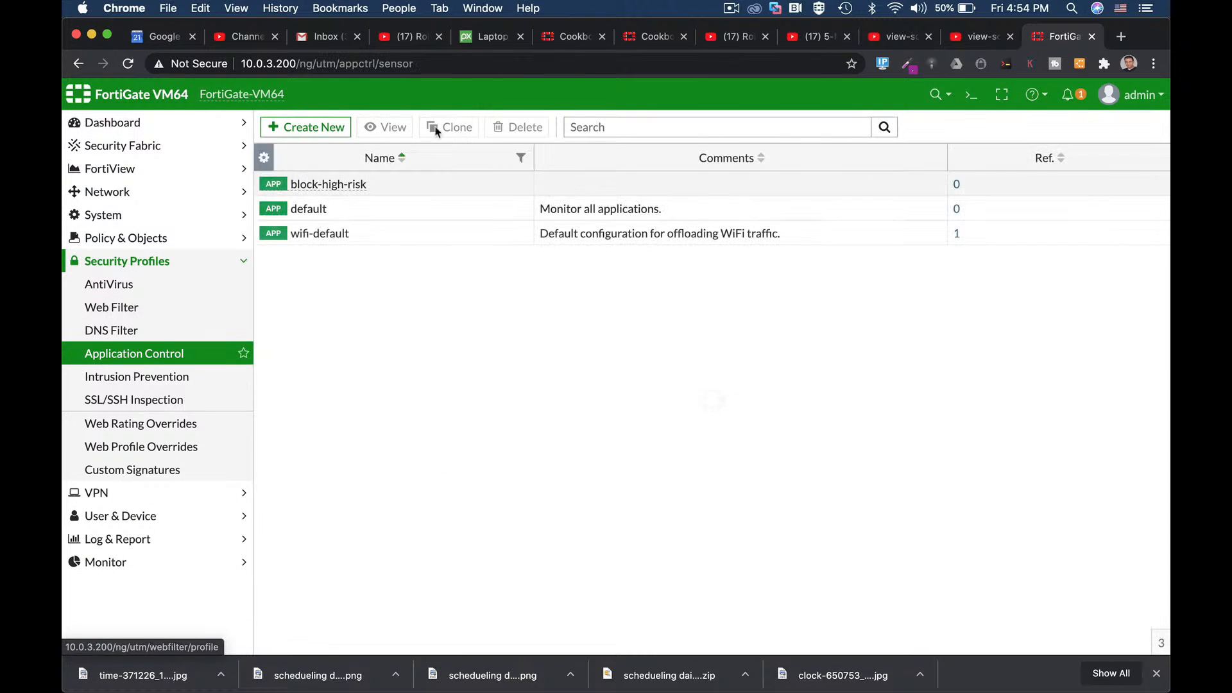
Step: Start a new application sensor named 'monitor YT'
left_click(305, 126)
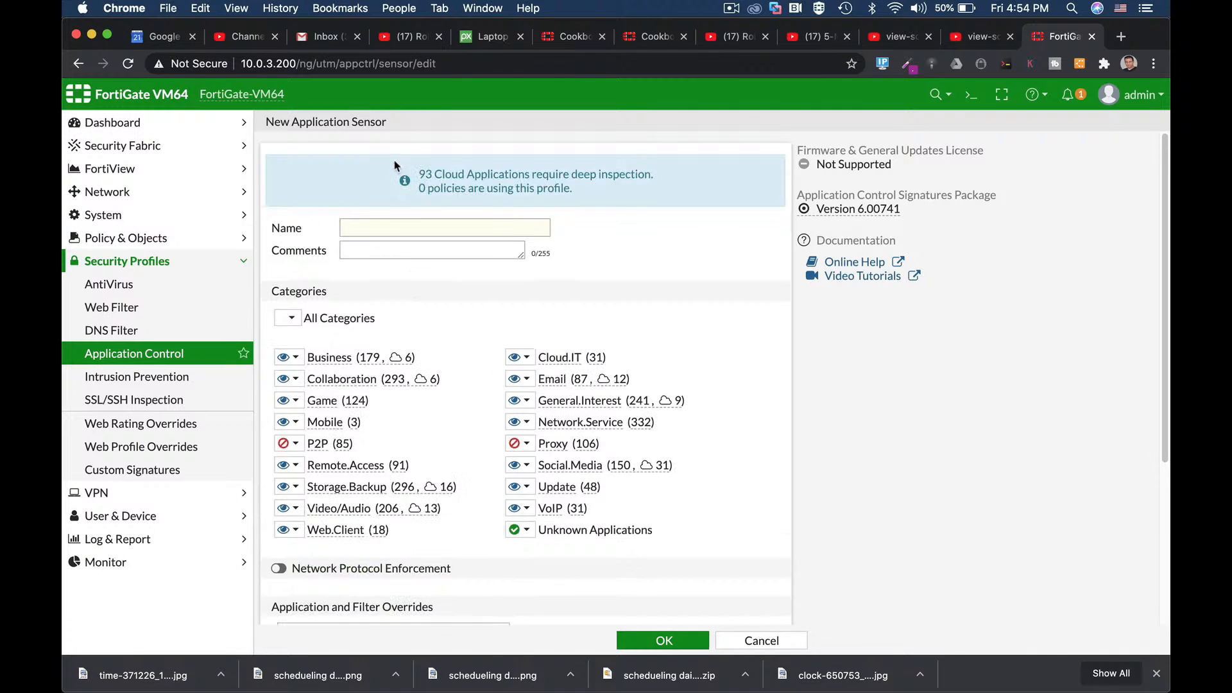
left_click(393, 225)
type("m")
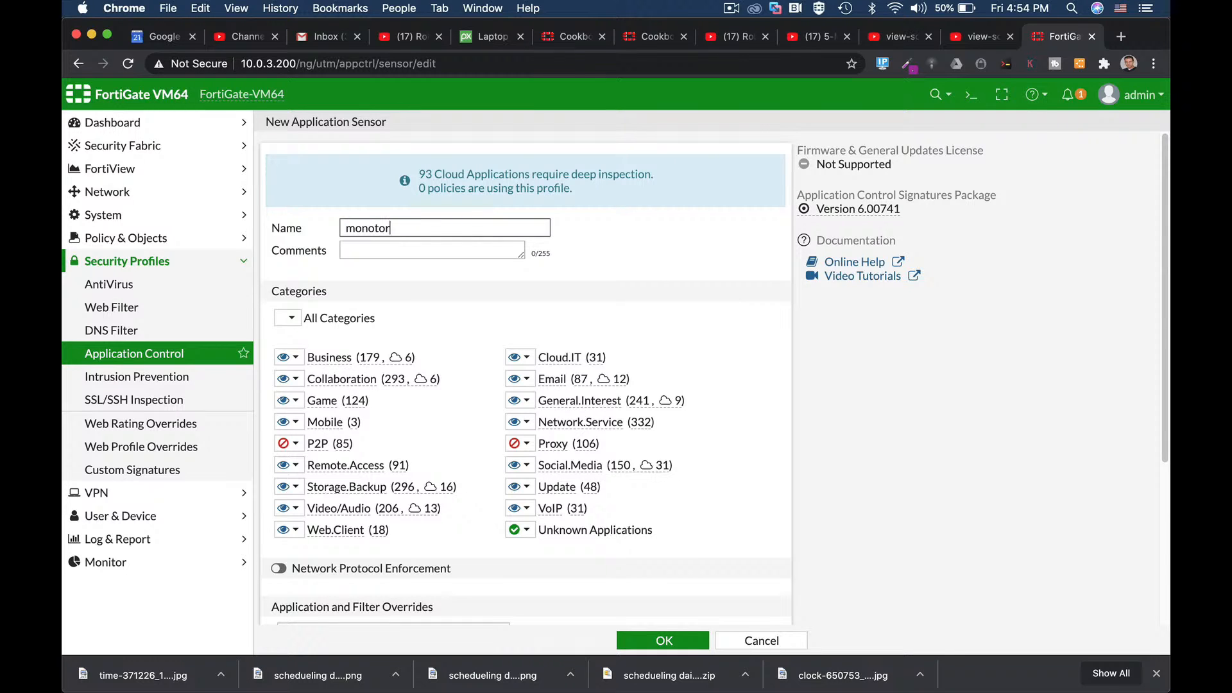
type("onitor")
Step: Add an application override containing the YouTube and YouTube_Channel.Access signatures
scroll(580, 403, "down", 5)
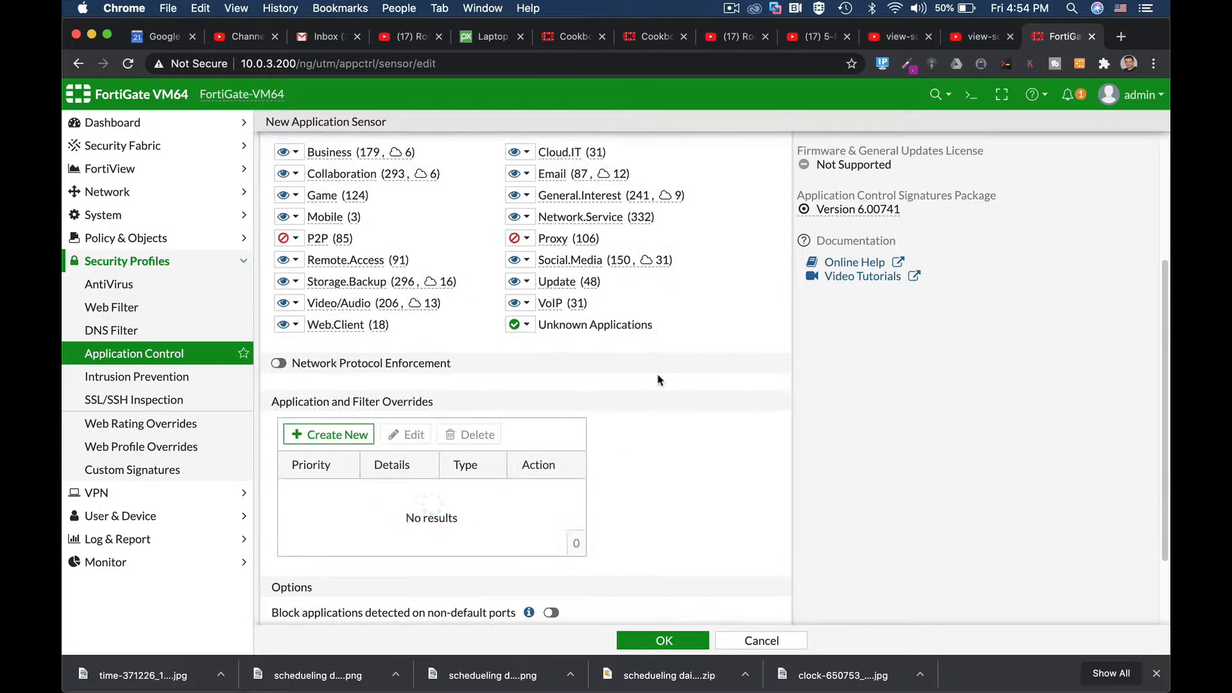
left_click(330, 436)
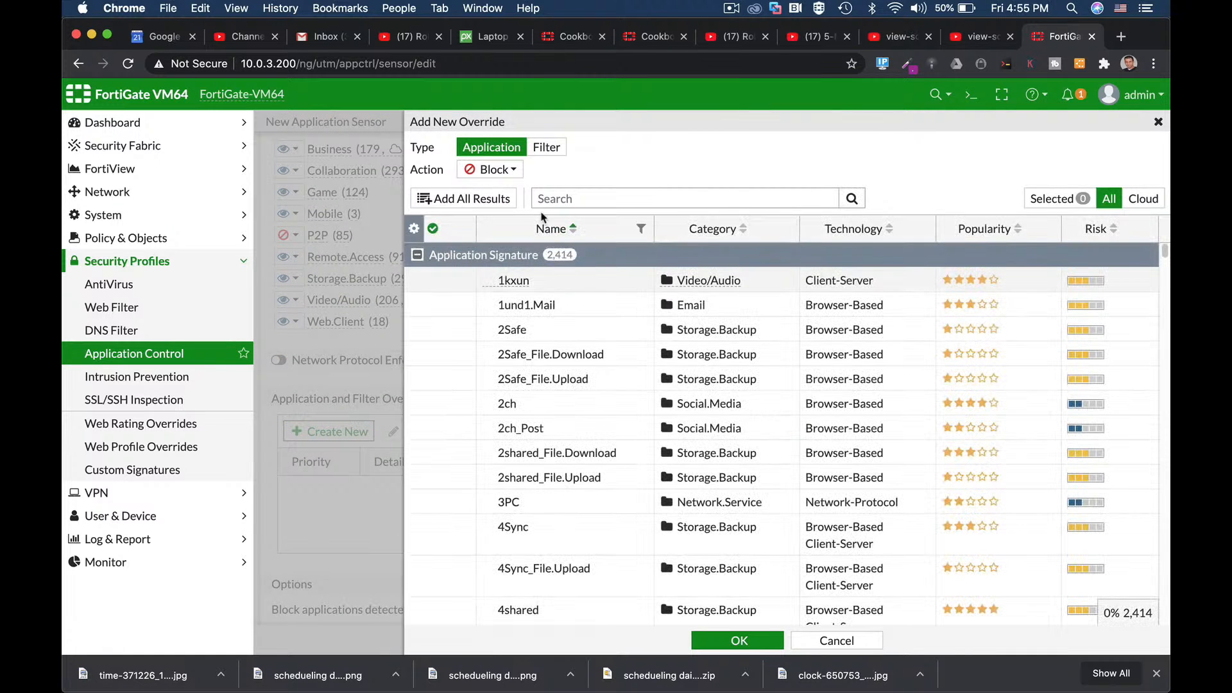
left_click(575, 195)
type("yout")
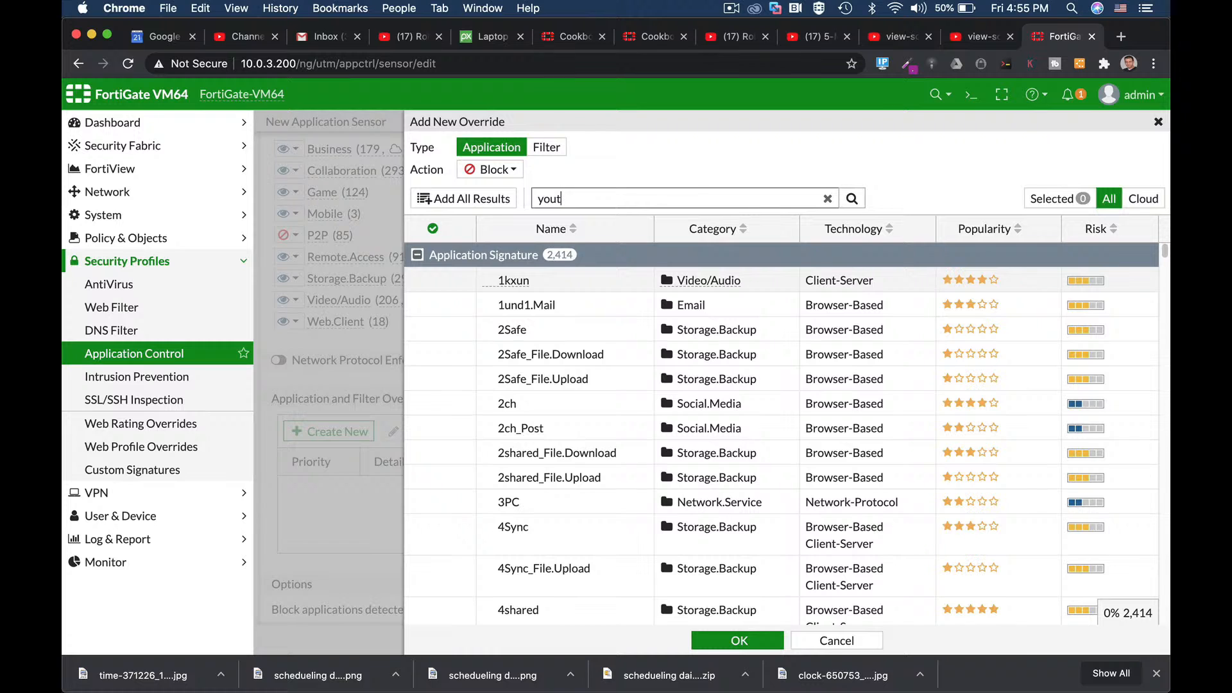
type("ube")
left_click(852, 198)
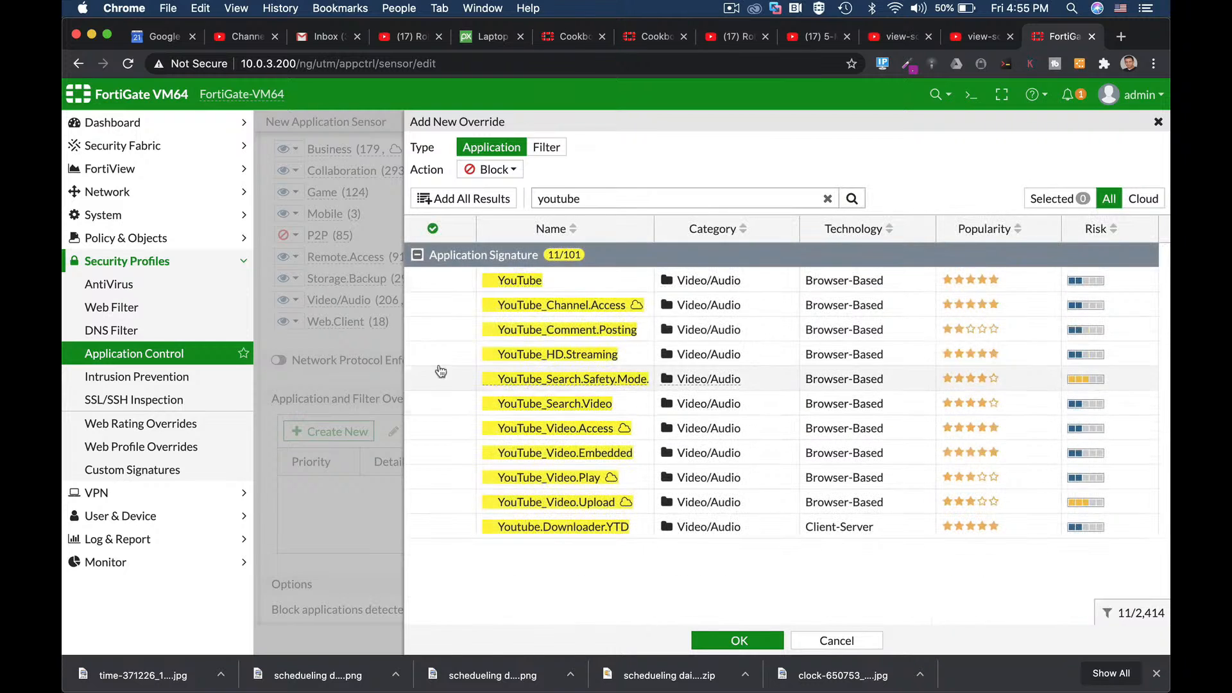
left_click(449, 311)
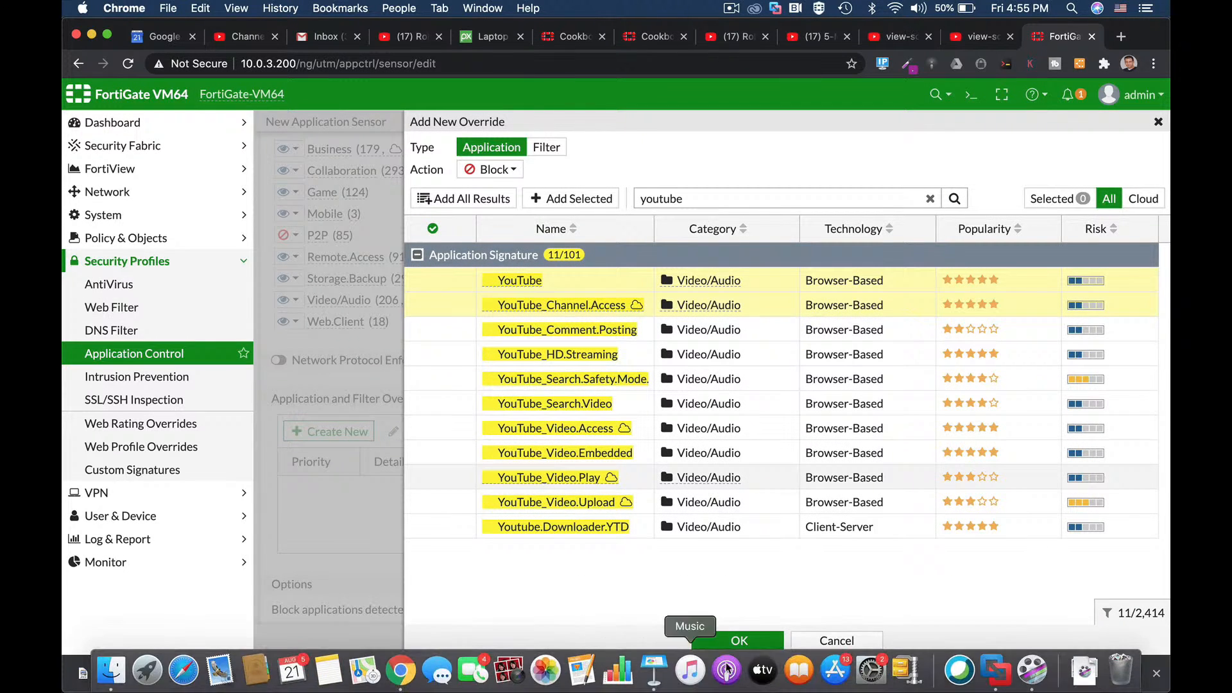
left_click(738, 641)
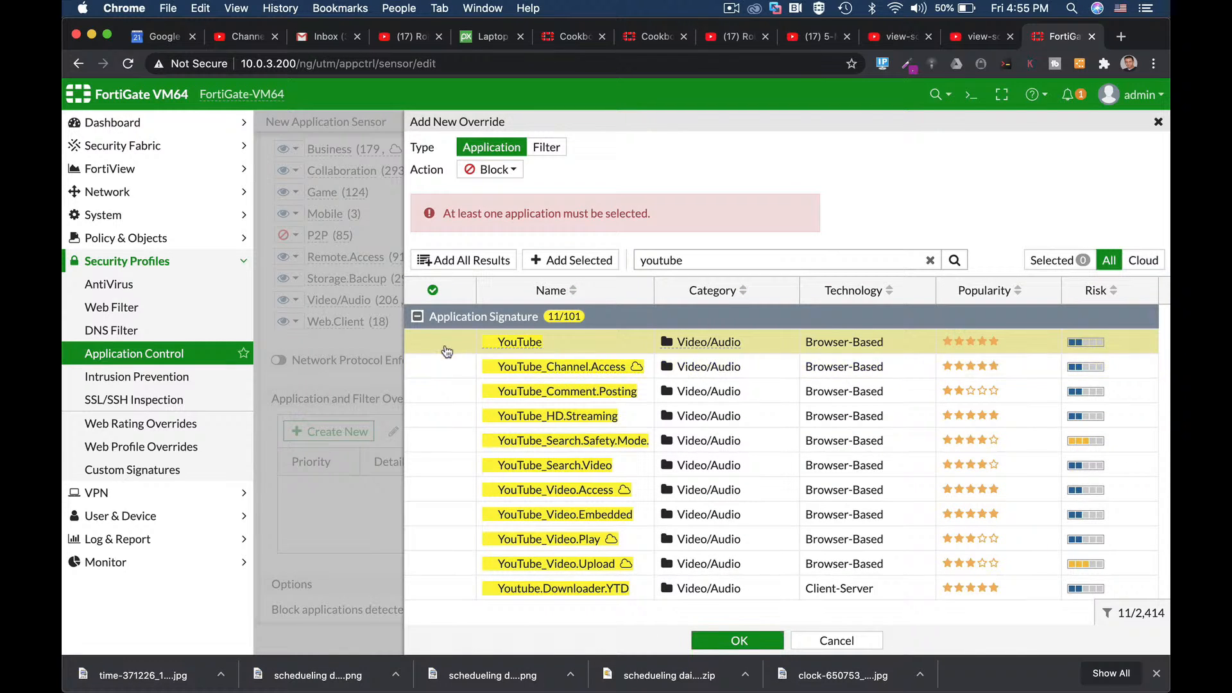
left_click(598, 259)
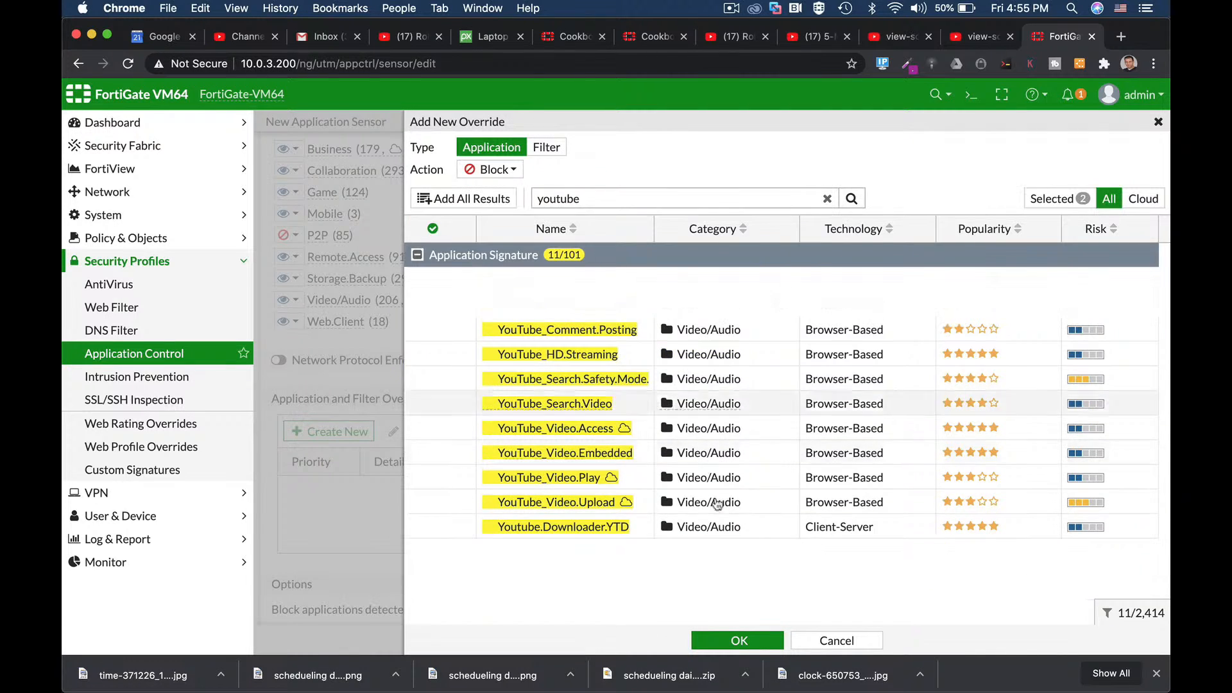
left_click(751, 641)
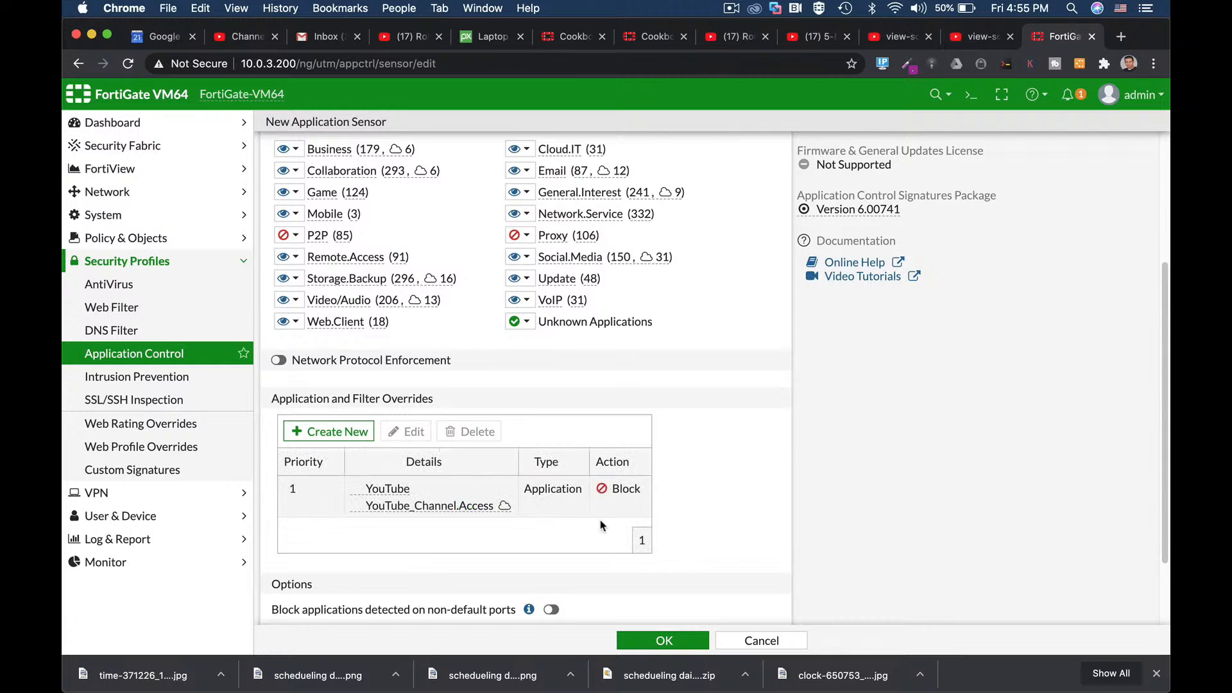
Step: Change the YouTube override's action to Monitor and save the sensor
left_click(431, 485)
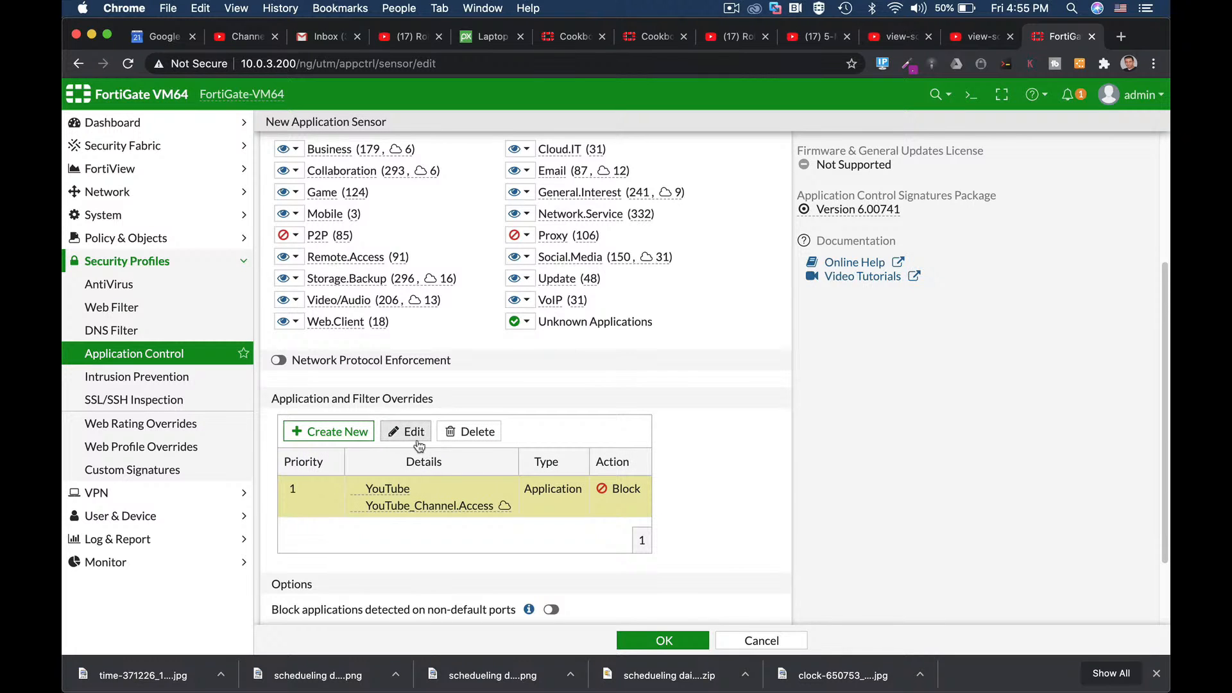
left_click(406, 431)
left_click(493, 176)
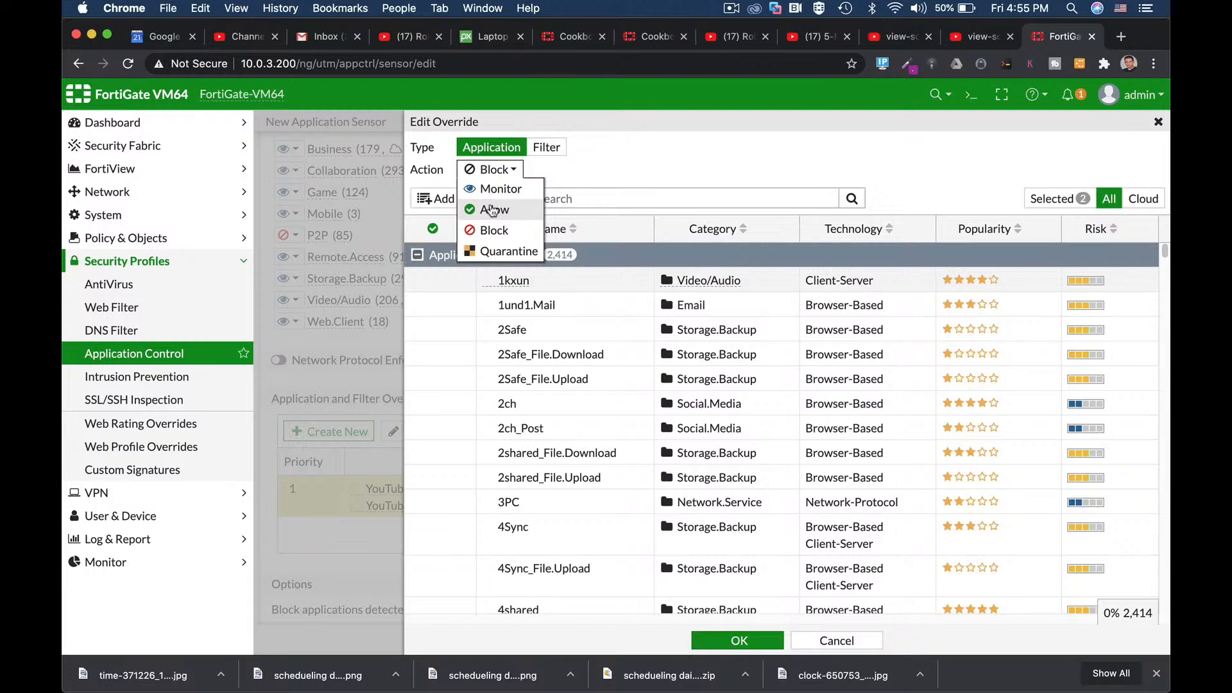
left_click(501, 188)
left_click(739, 640)
left_click(668, 638)
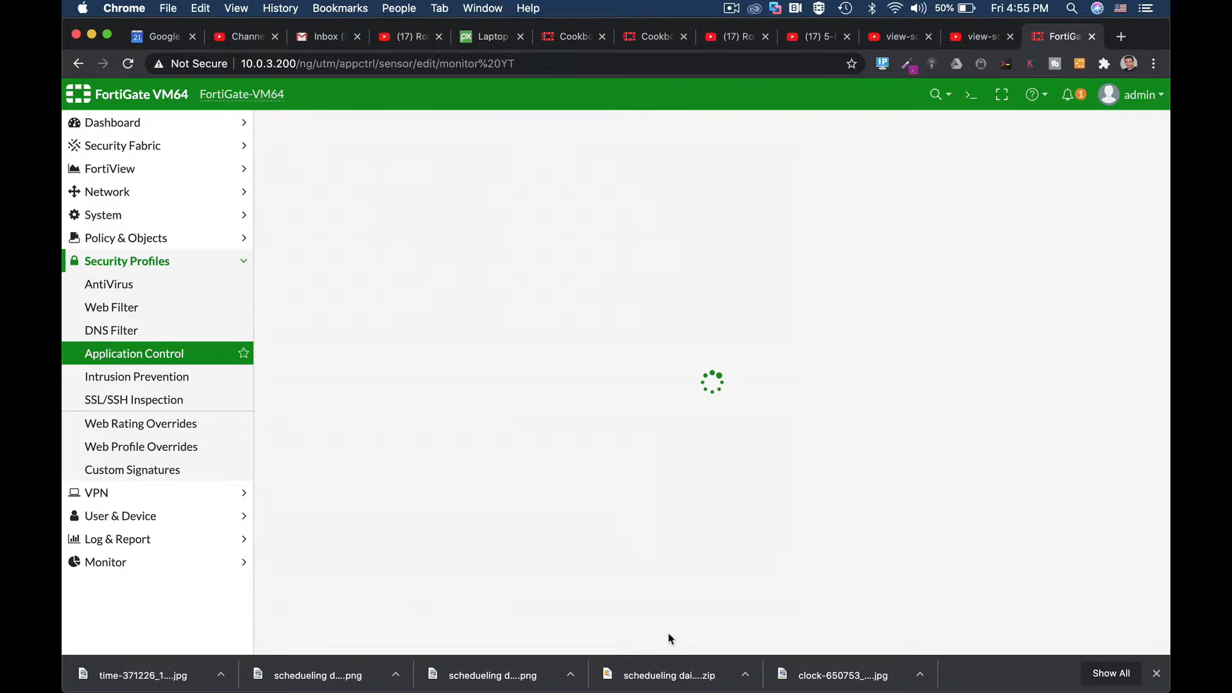
Step: Create a new IPv4 policy in proxy-based mode with deep-inspection SSL inspection
left_click(103, 239)
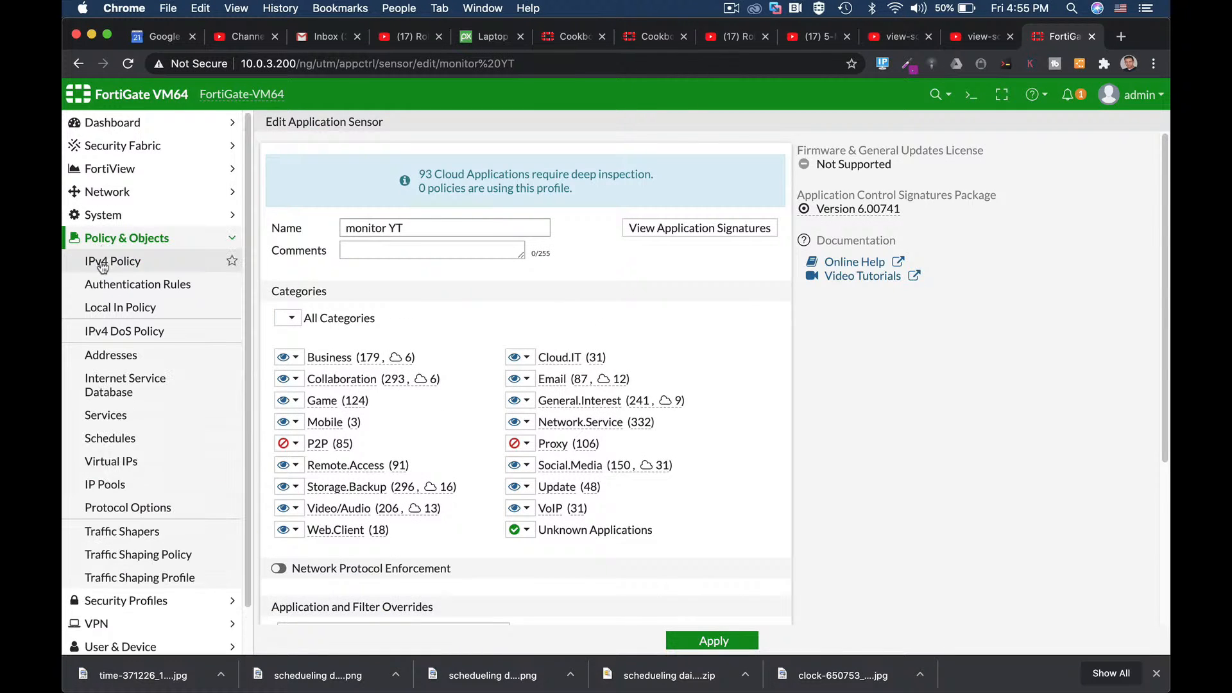
left_click(103, 263)
left_click(325, 134)
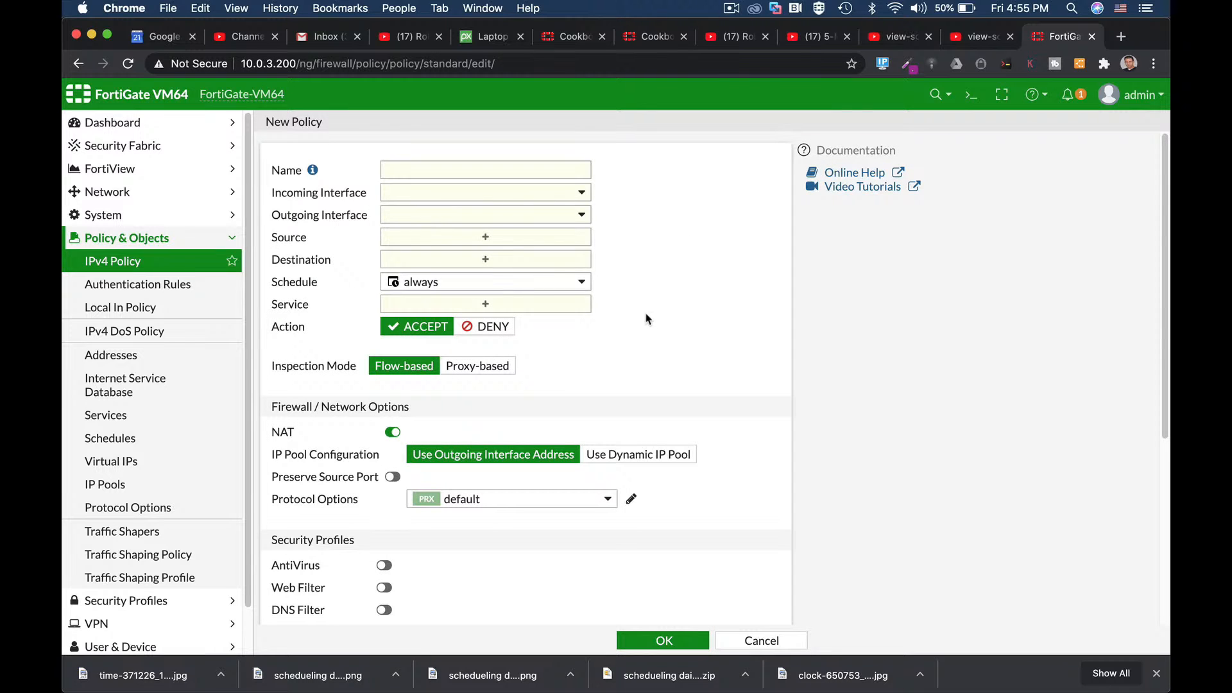
scroll(712, 383, "down", 5)
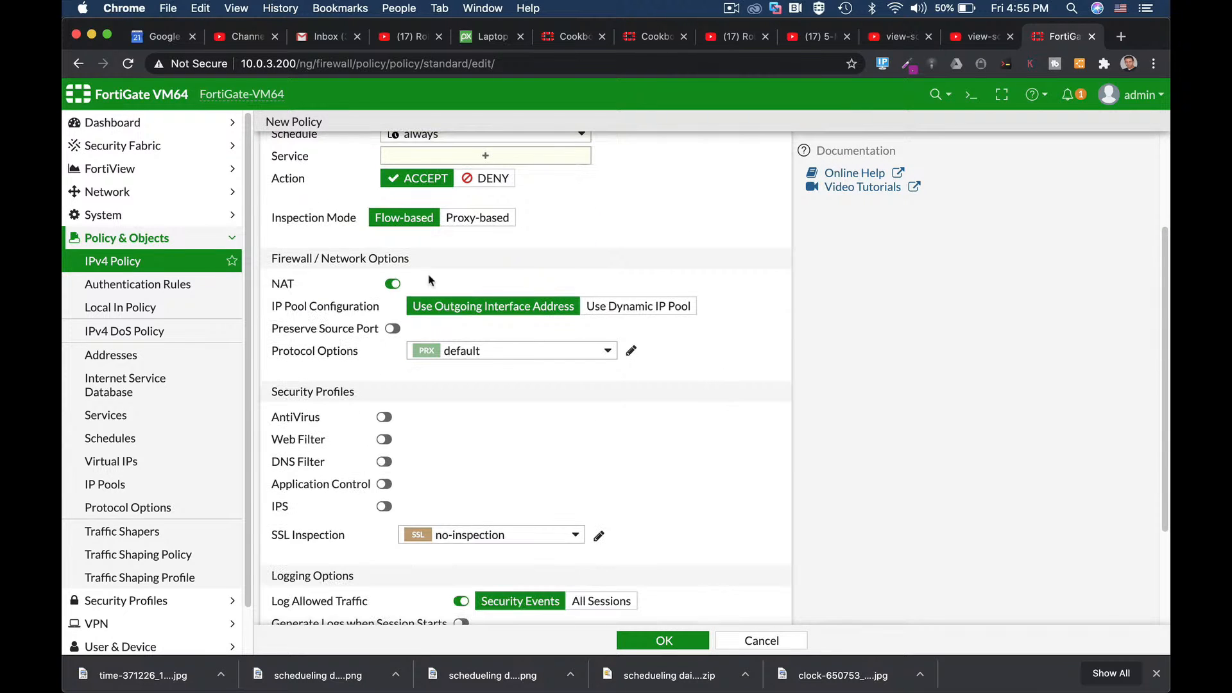
left_click(488, 218)
scroll(685, 521, "down", 1)
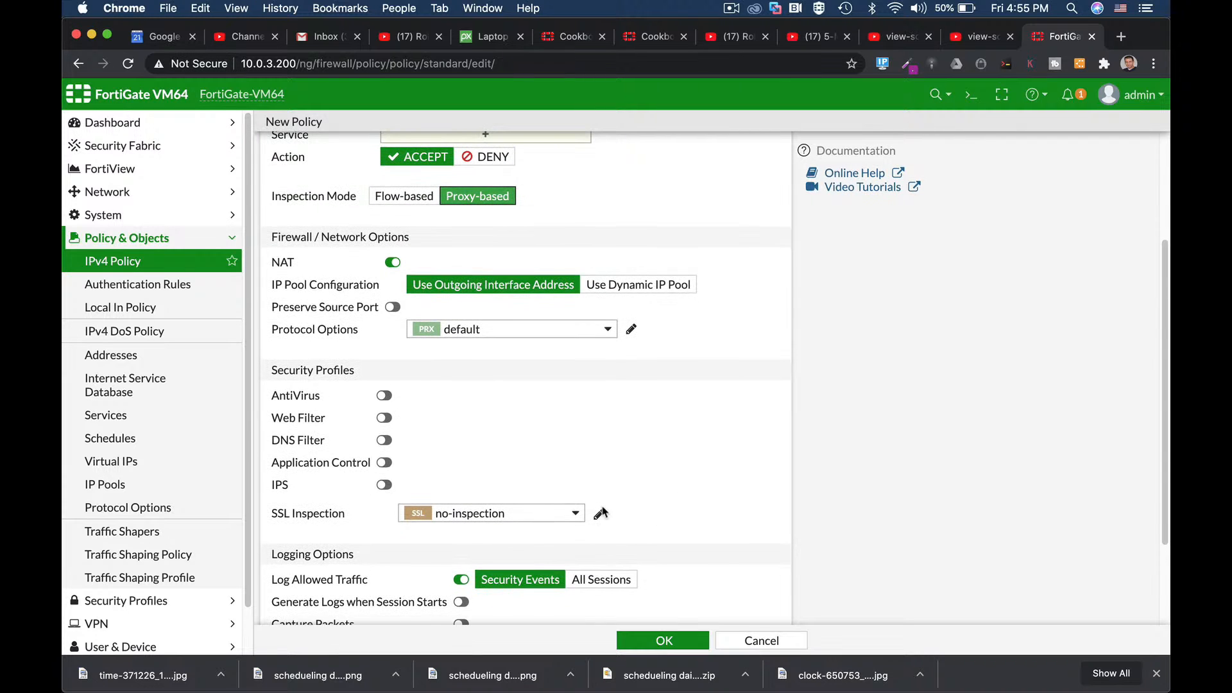
left_click(551, 518)
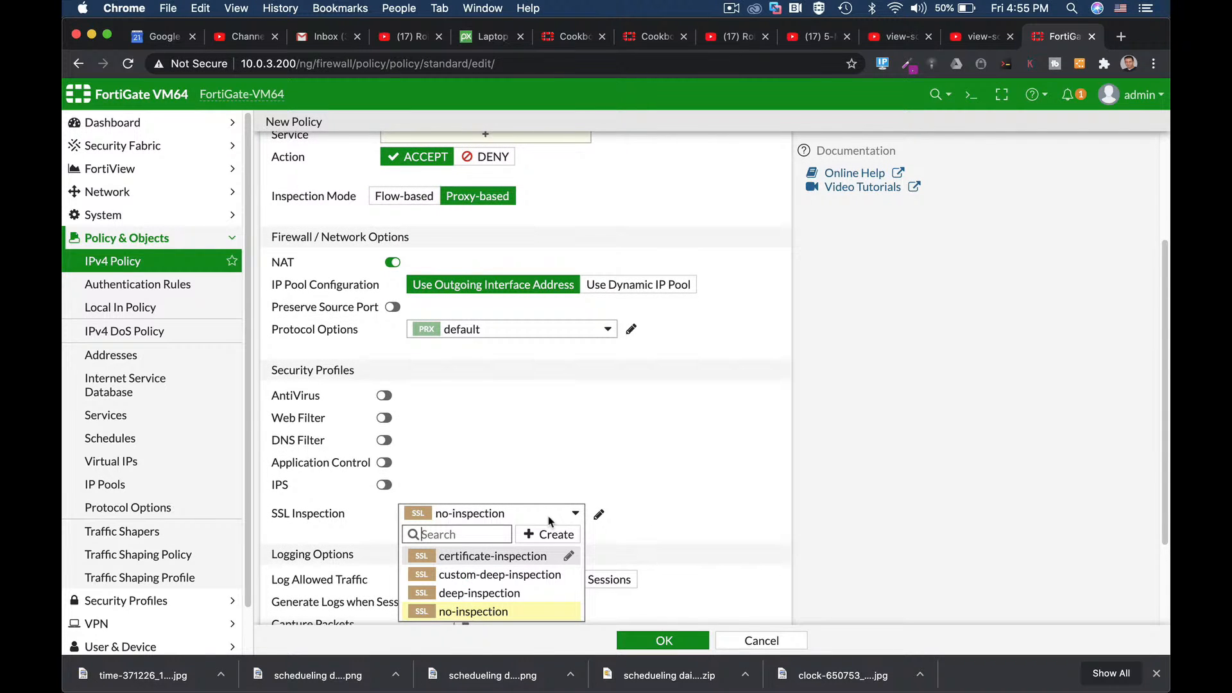
left_click(500, 592)
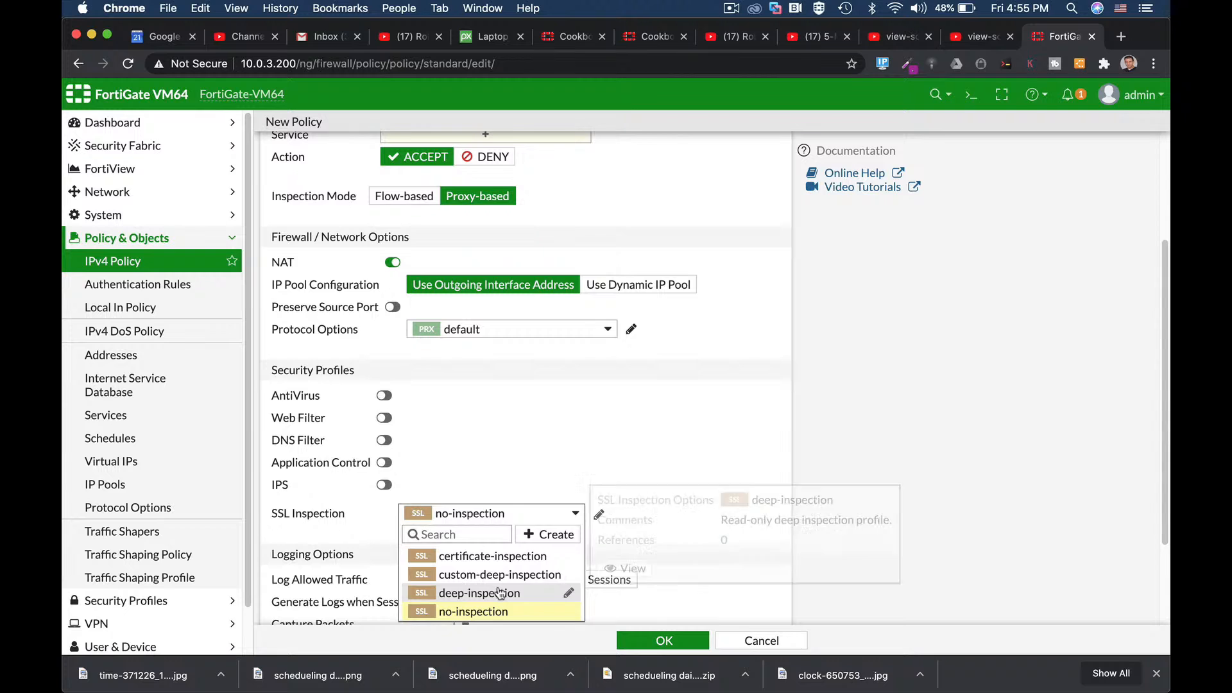
Step: Enable Web Filter 'blockyt' and Application Control 'monitor YT' on the policy
left_click(447, 418)
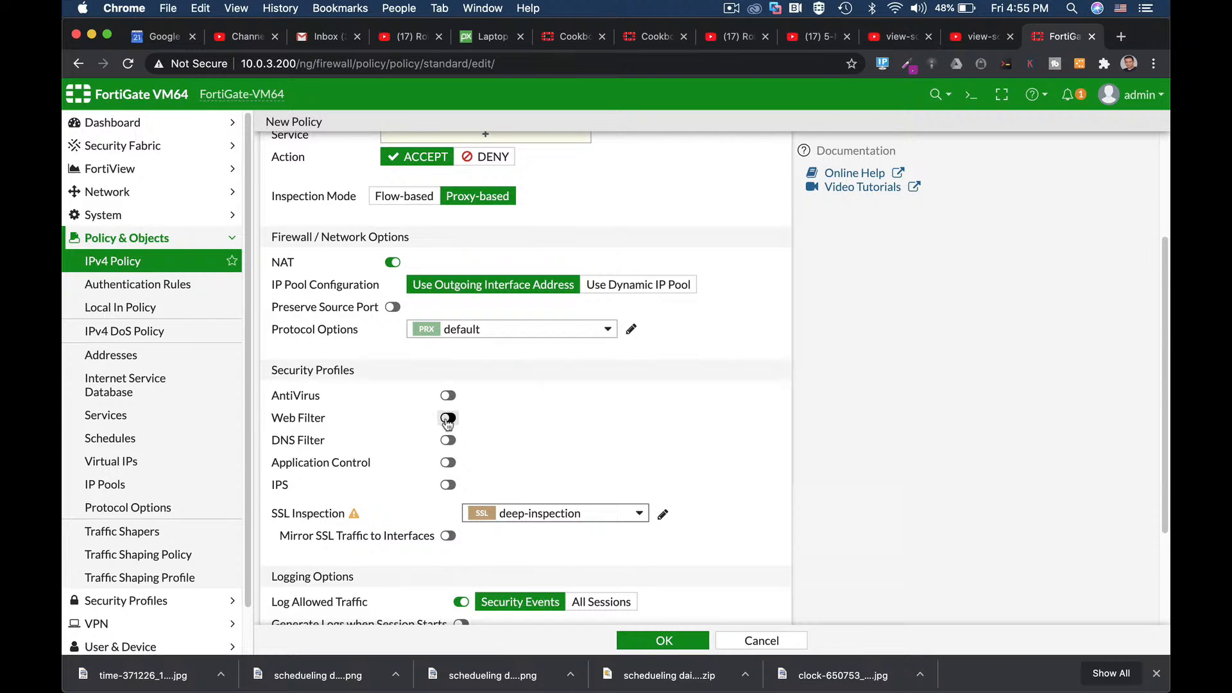
left_click(478, 419)
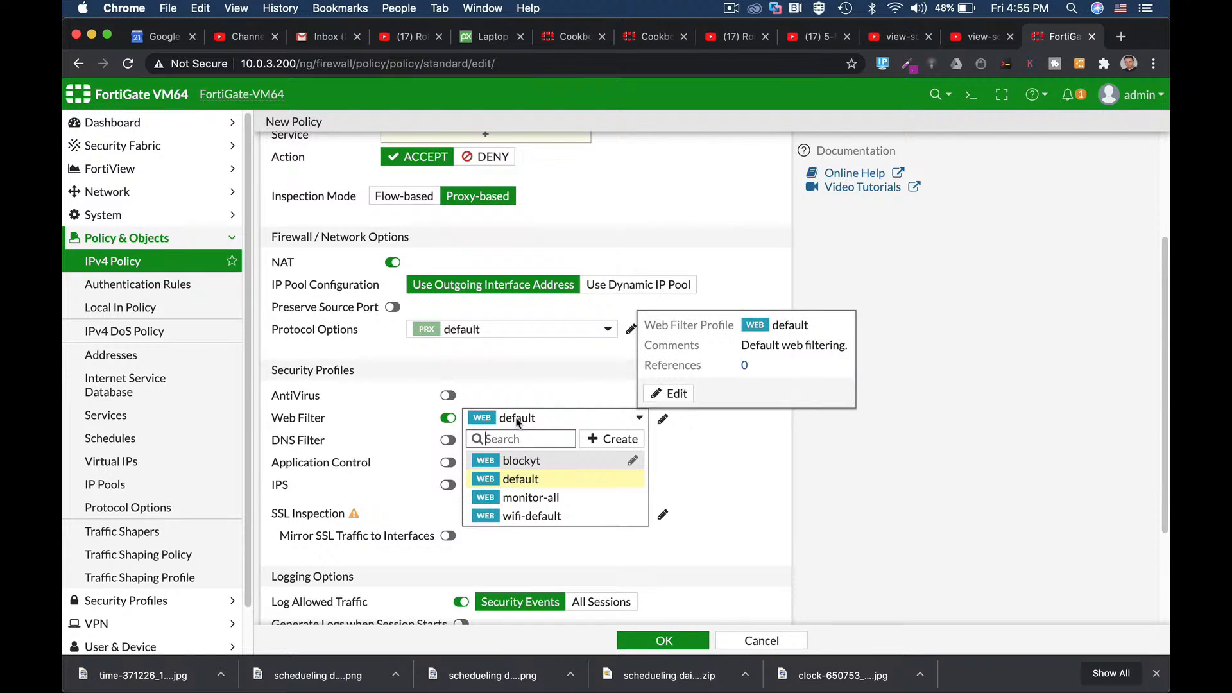
left_click(517, 461)
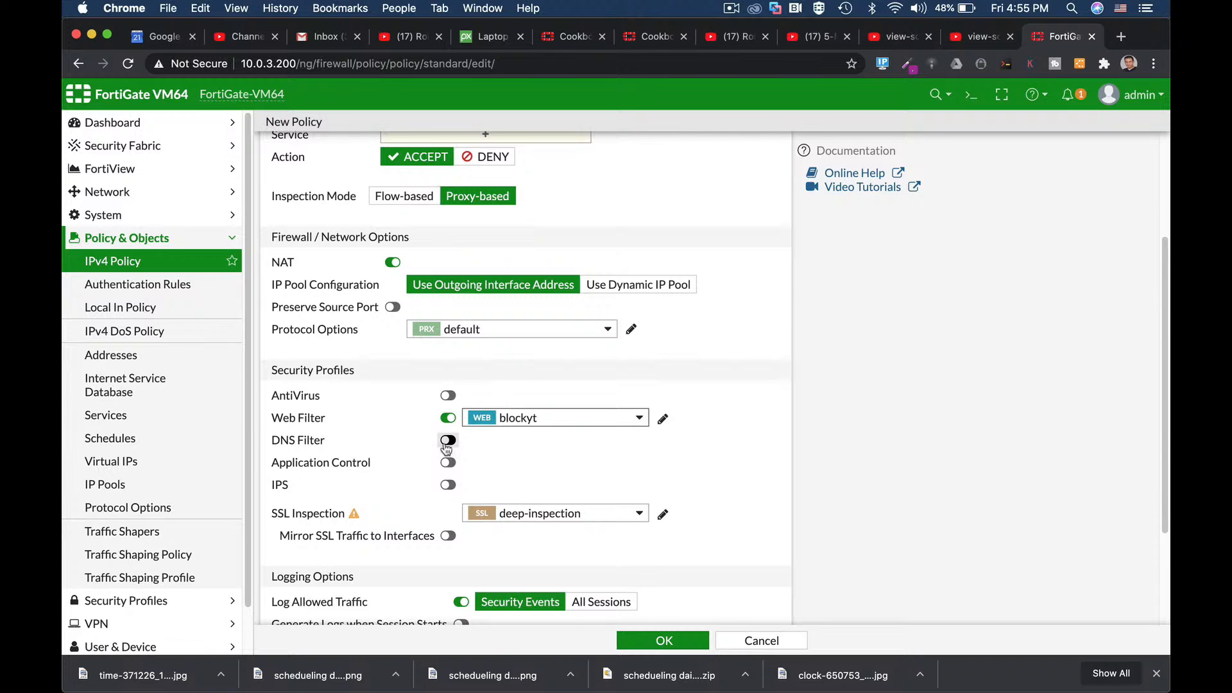
left_click(447, 464)
left_click(517, 463)
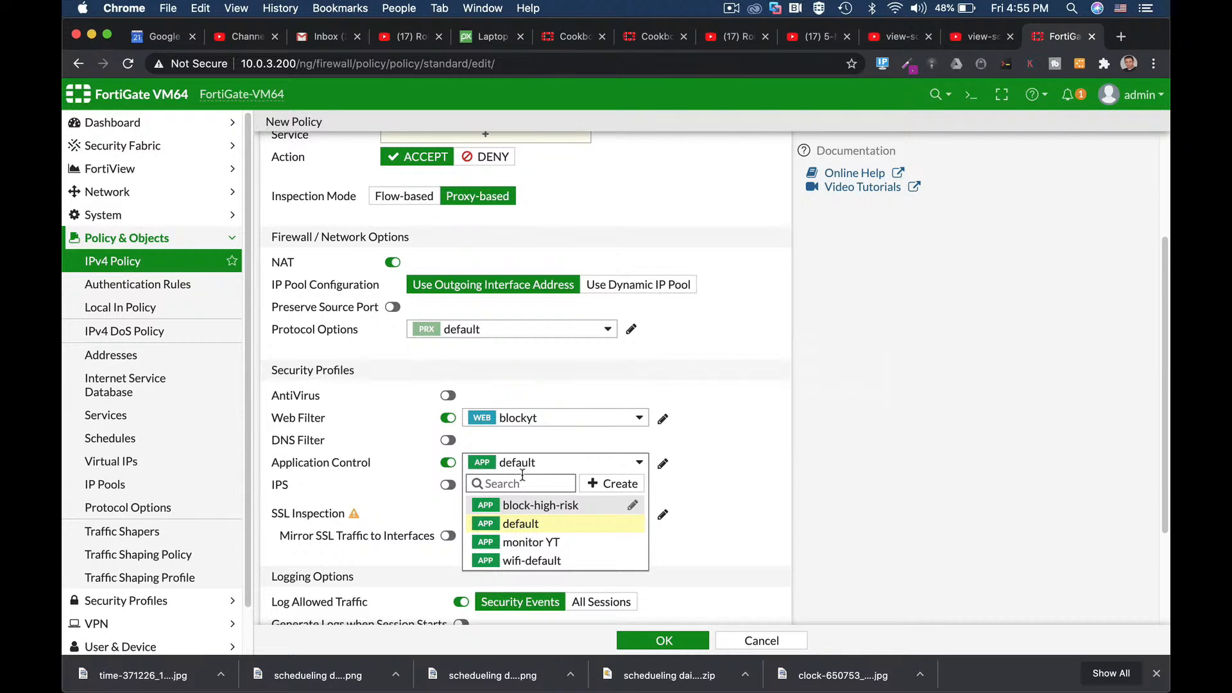
left_click(531, 542)
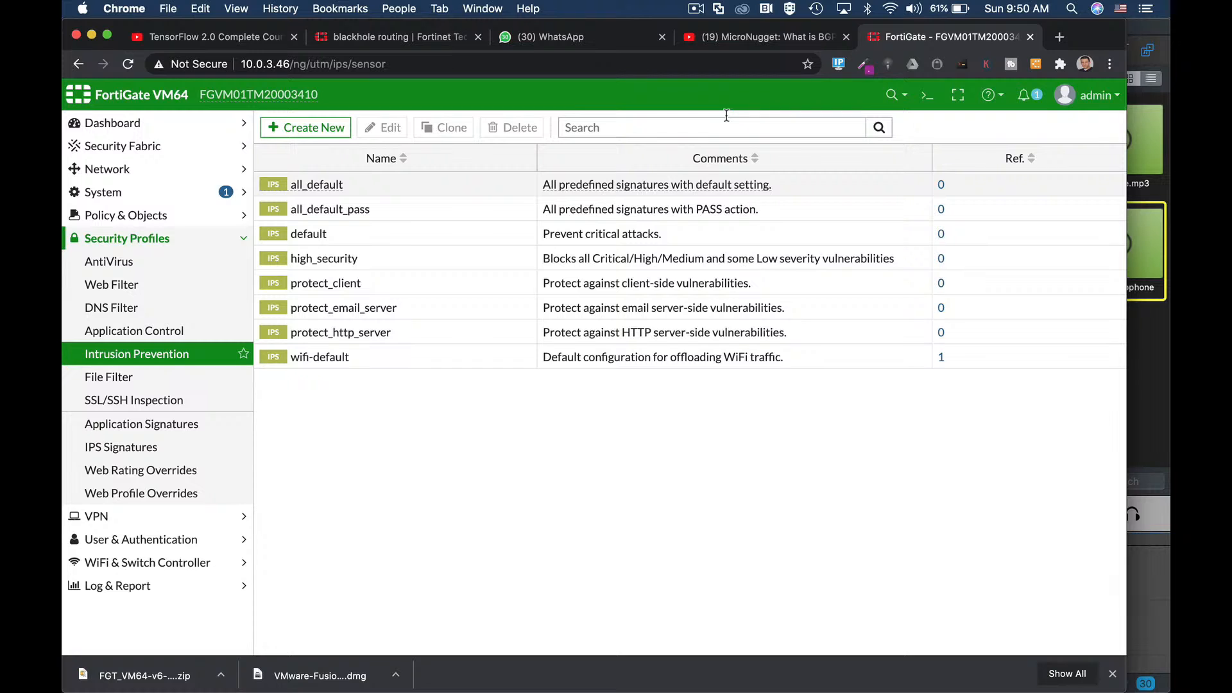
Step: In the CLI console, create IPS sensor 'high' with config ips sensor
left_click(926, 95)
type("co")
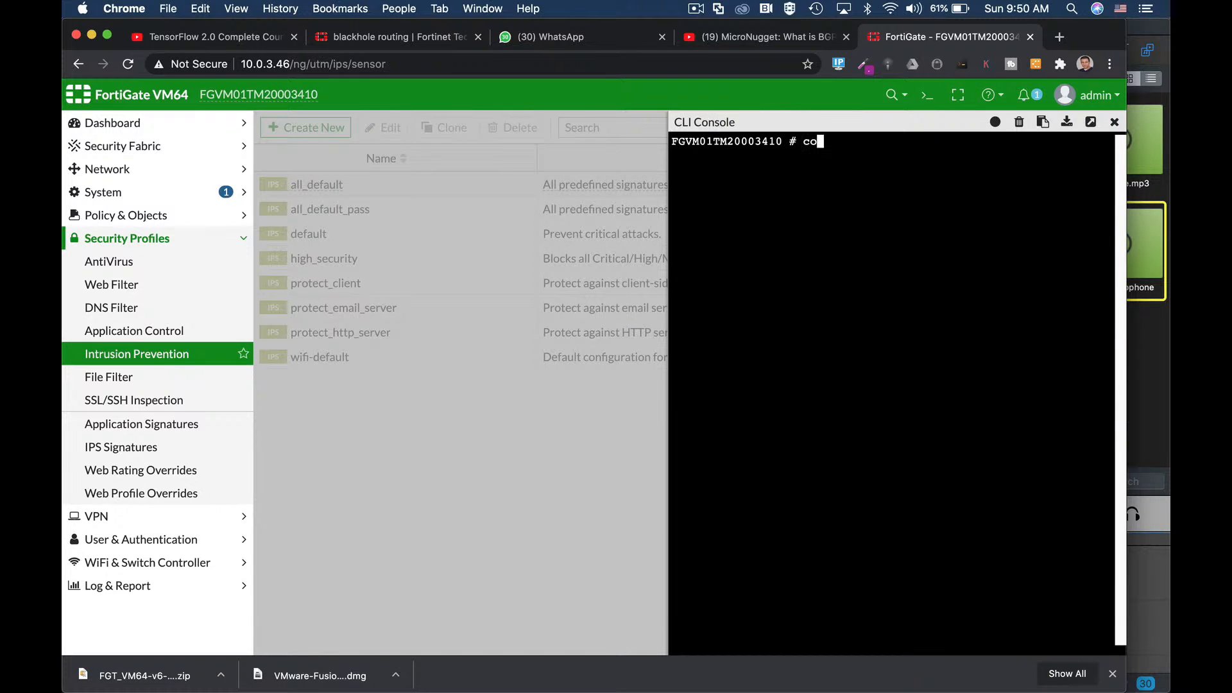
type("nfig ips sensor")
key("Return")
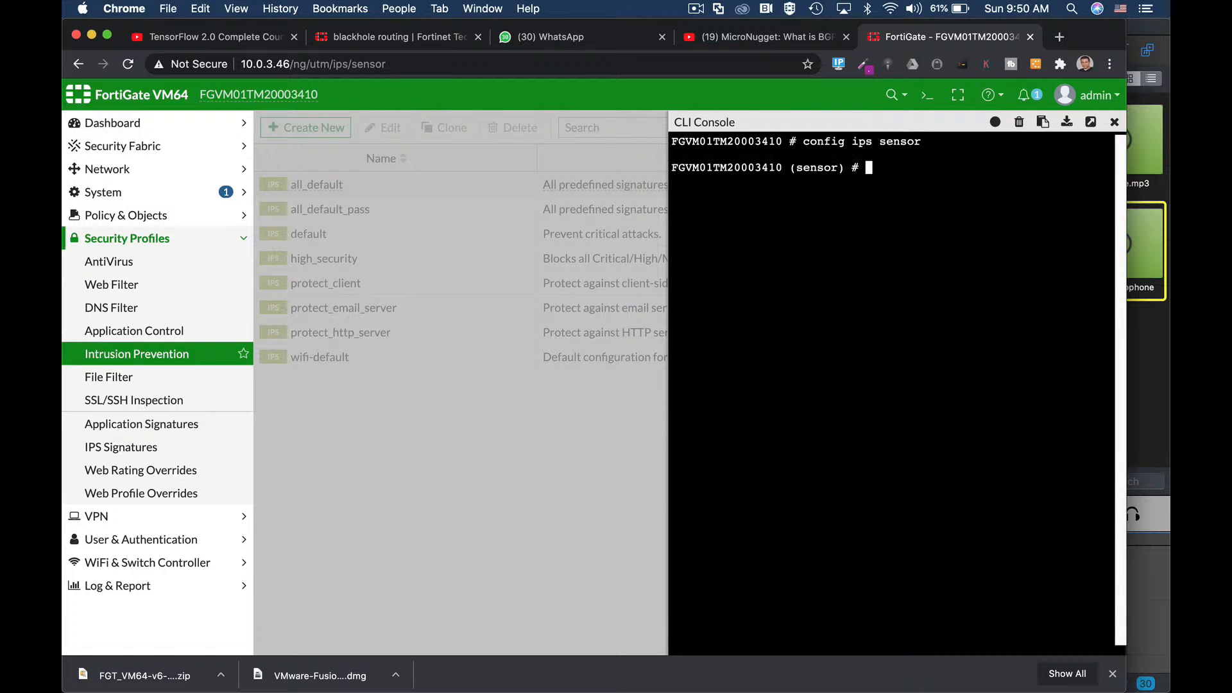
type("edit \"high\"")
key("Return")
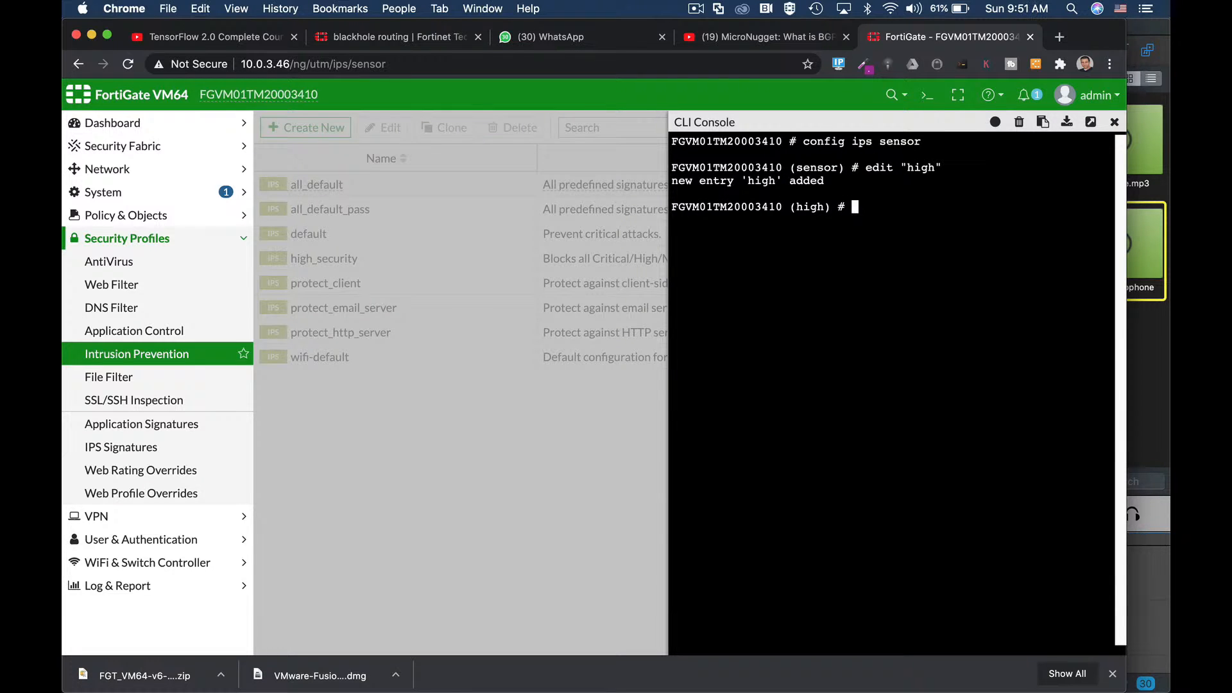
Step: Give the sensor entry 1 with severity high, then add entry 2
type("config entries")
key("Return")
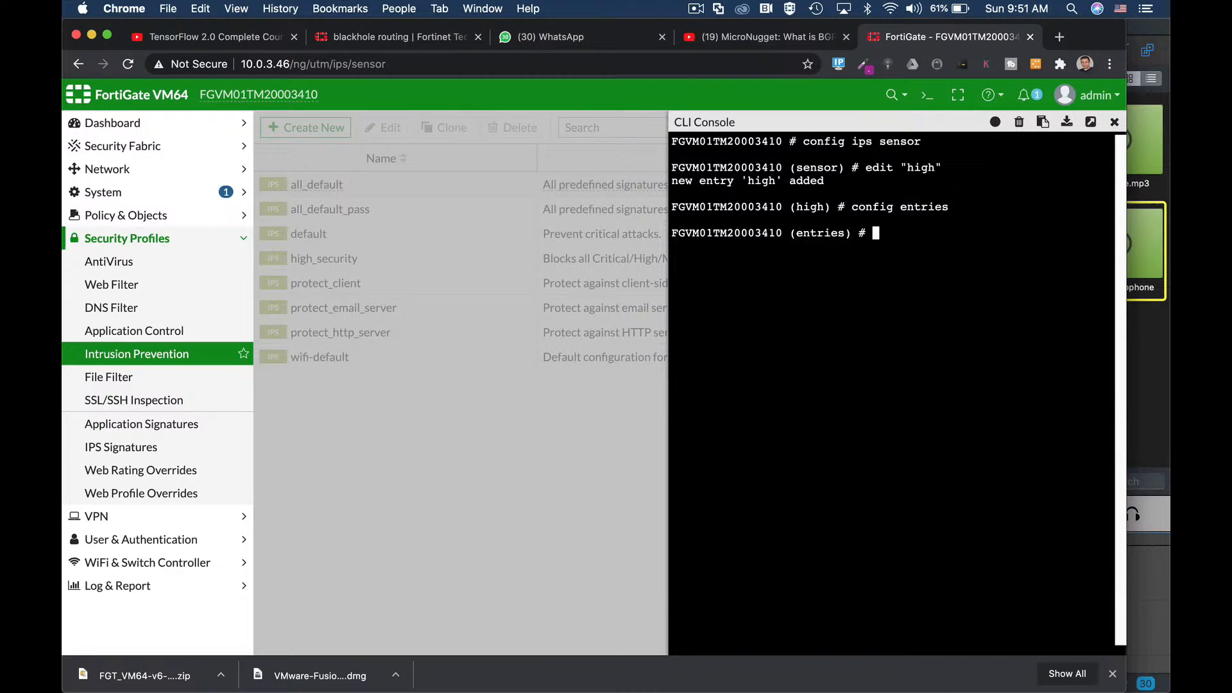
type("edit 1")
key("Return")
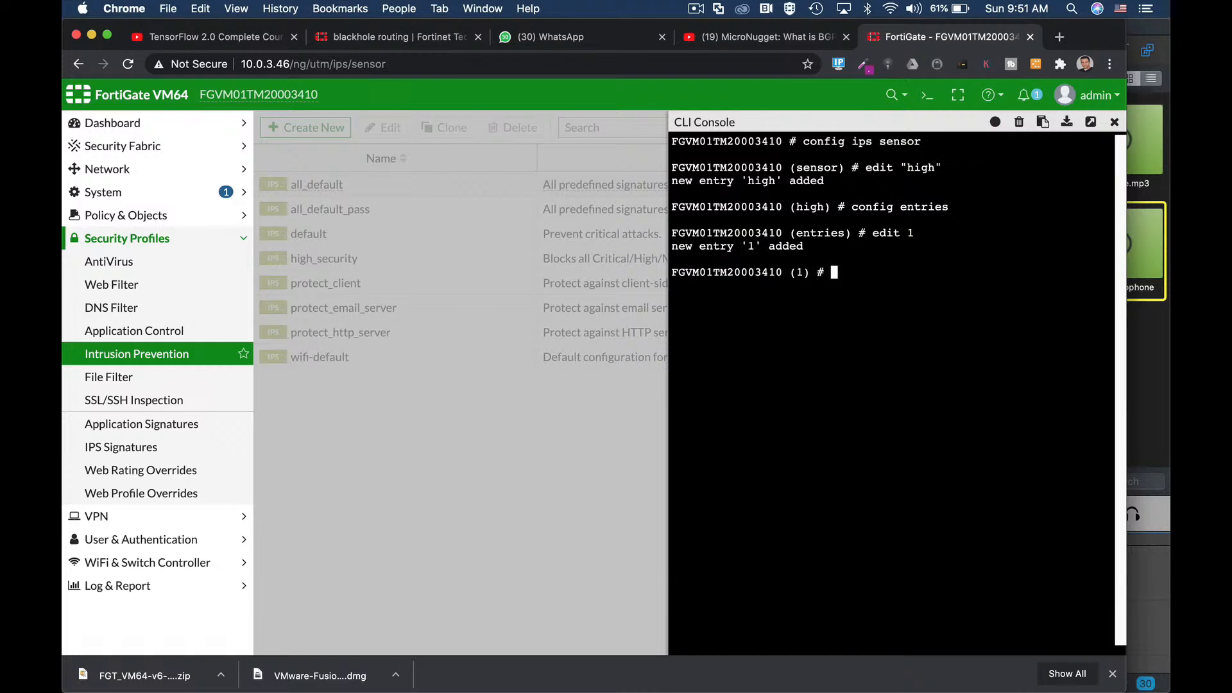
type("set severity high")
key("Return")
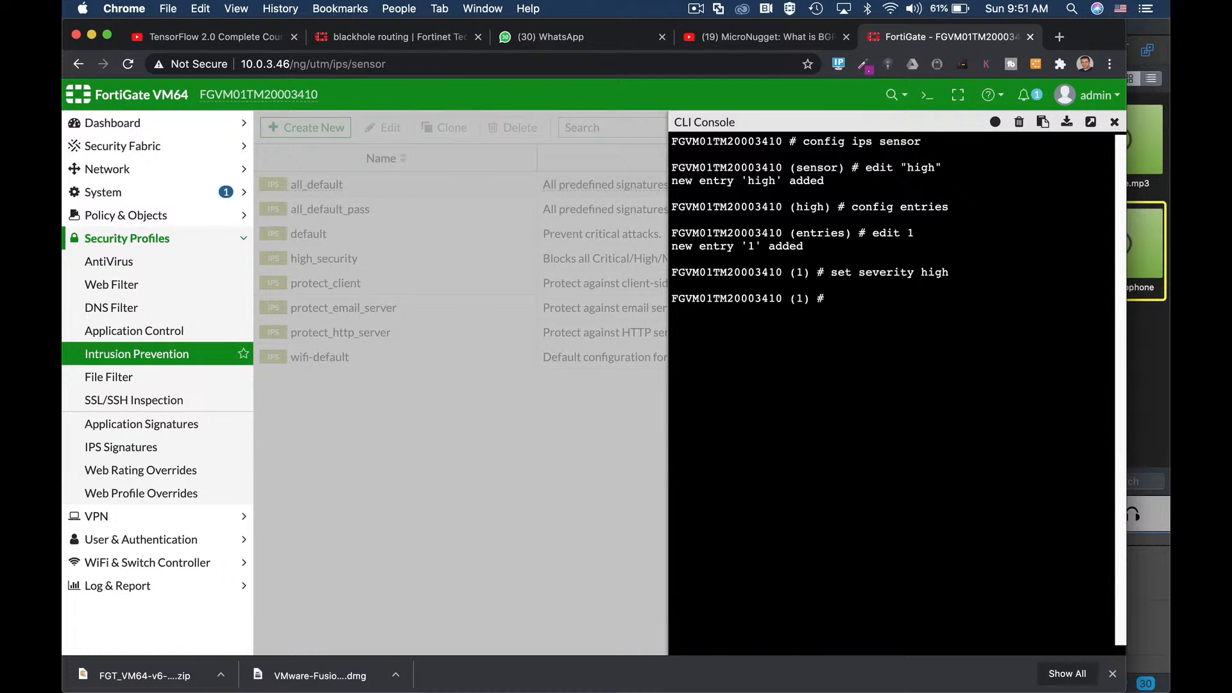
type("next")
key("Return")
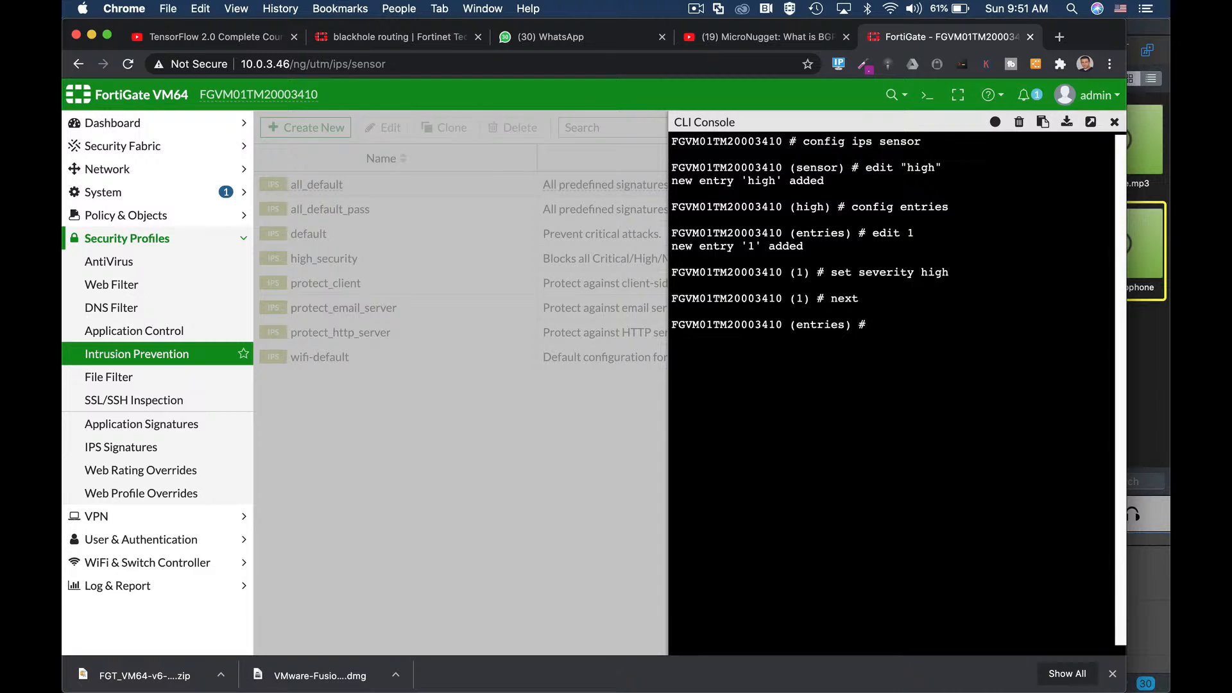
type("edit 2")
key("Return")
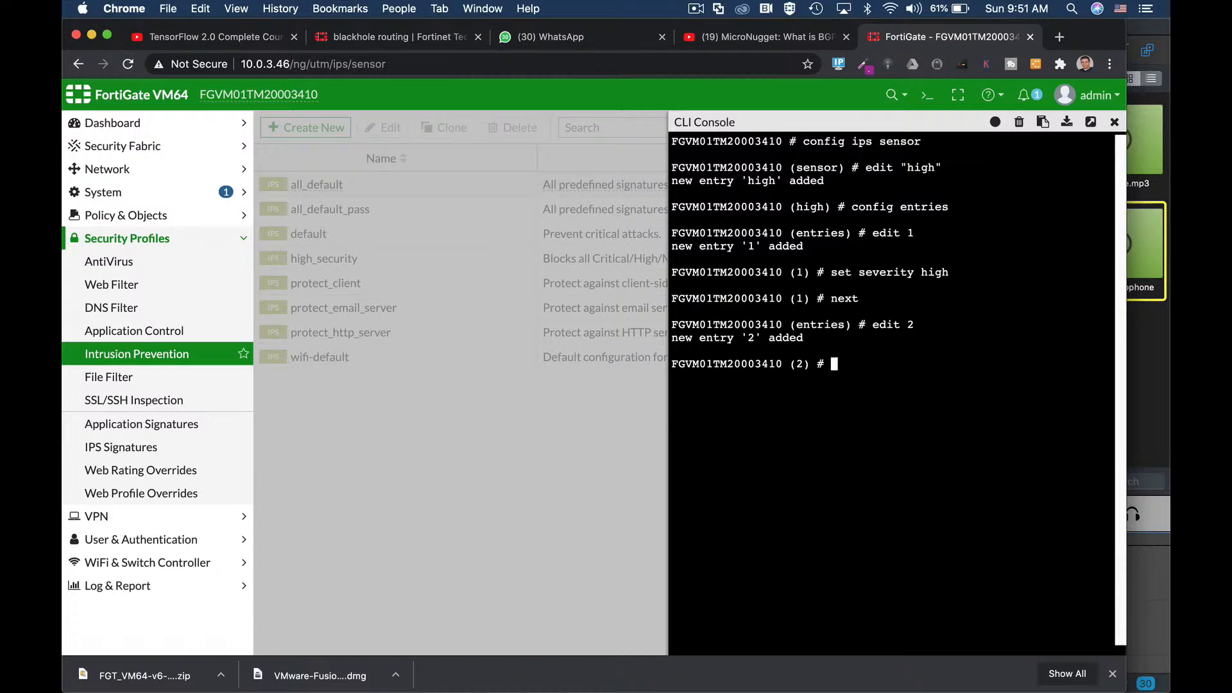
Step: Enable entry 2 and set its action to block
type("set status enable")
key("Return")
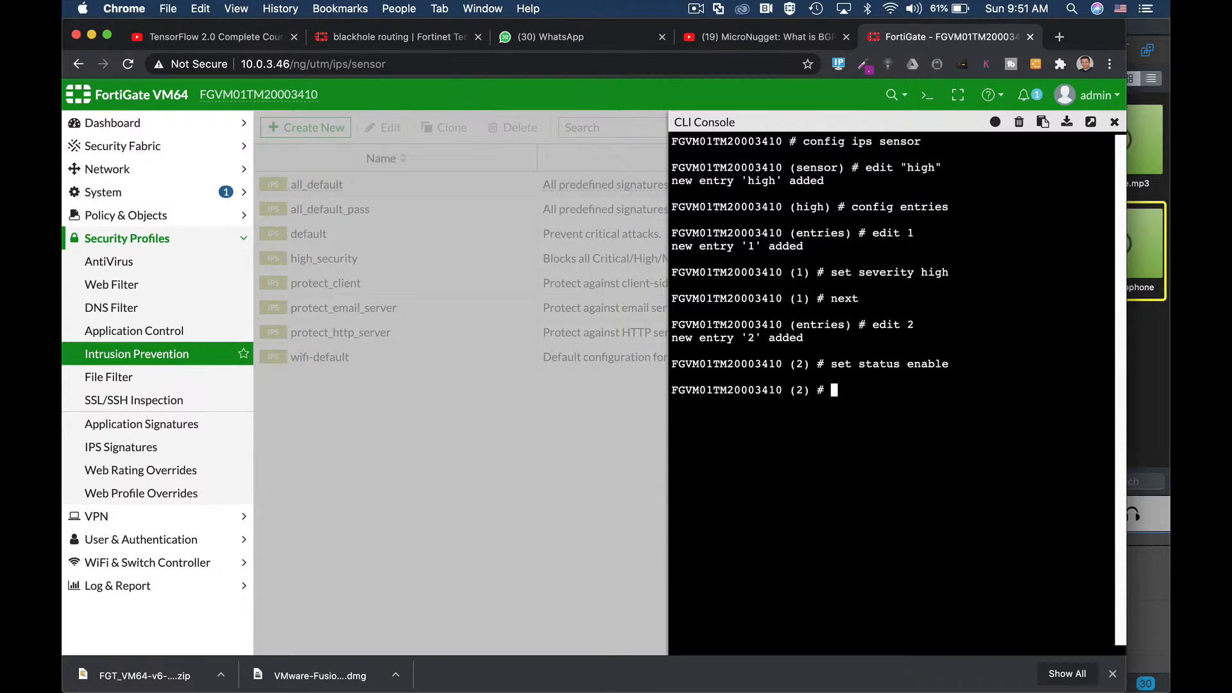
type("set action")
key("Tab")
key("Tab")
key("Tab")
key("Tab")
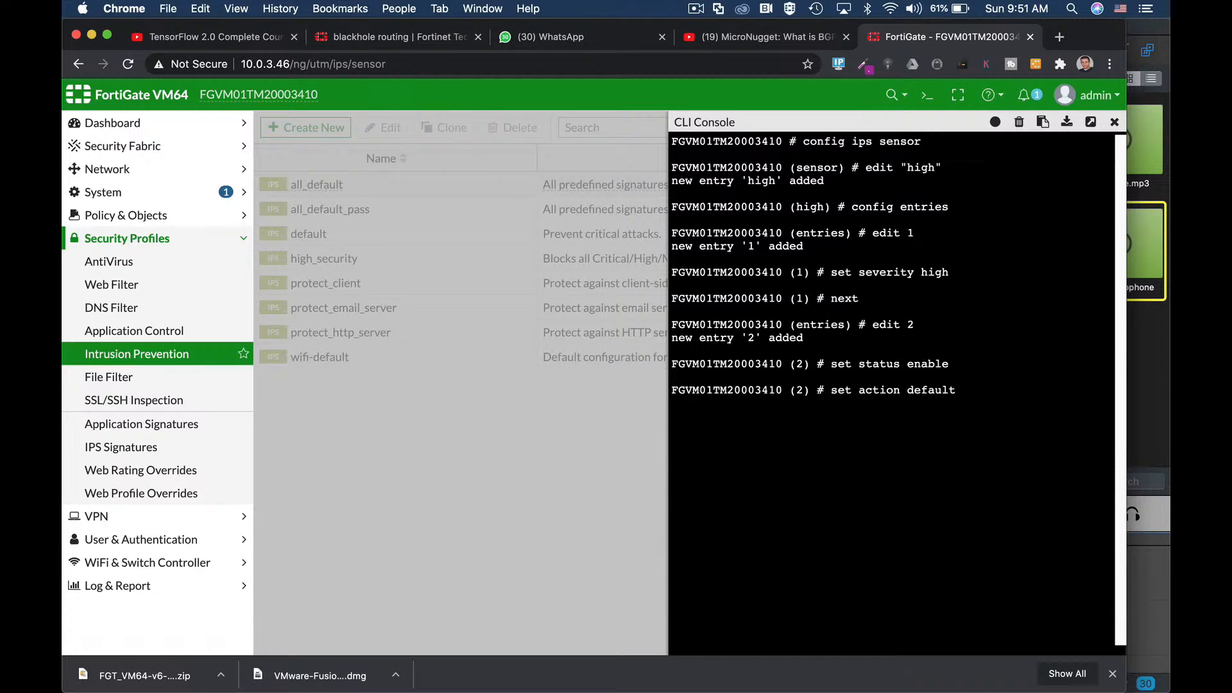
key("Tab")
key("Tab")
key("Tab")
key("Tab")
key("Tab")
key("Tab")
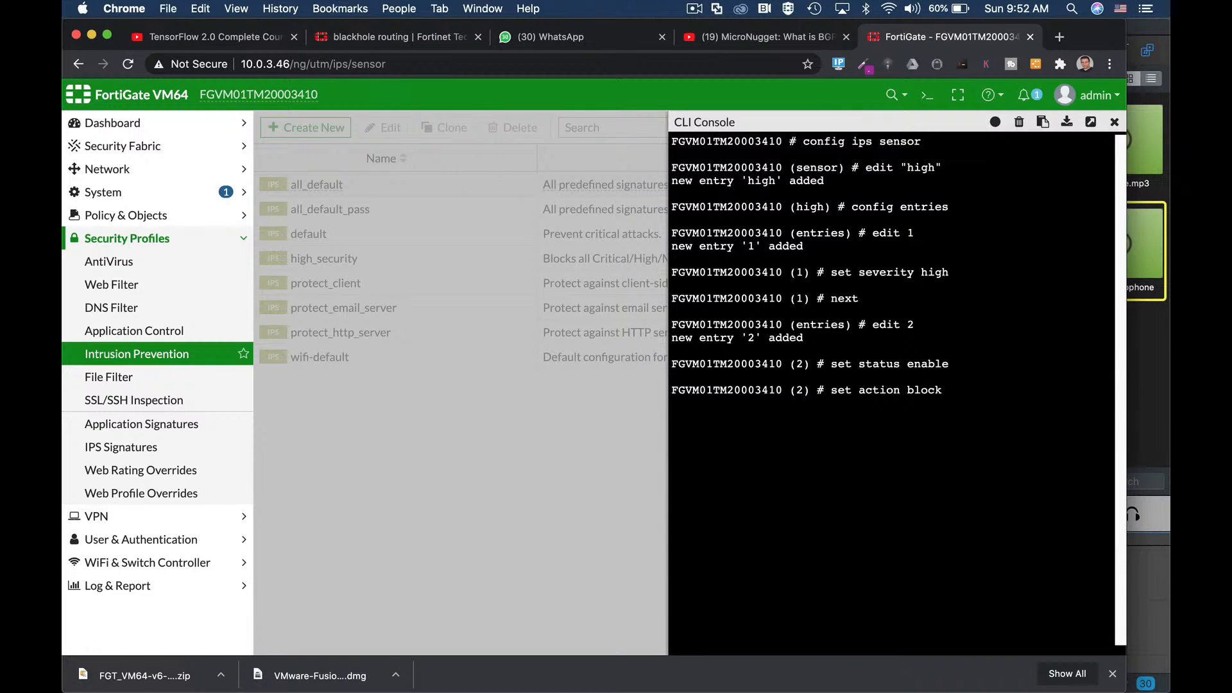
key("Return")
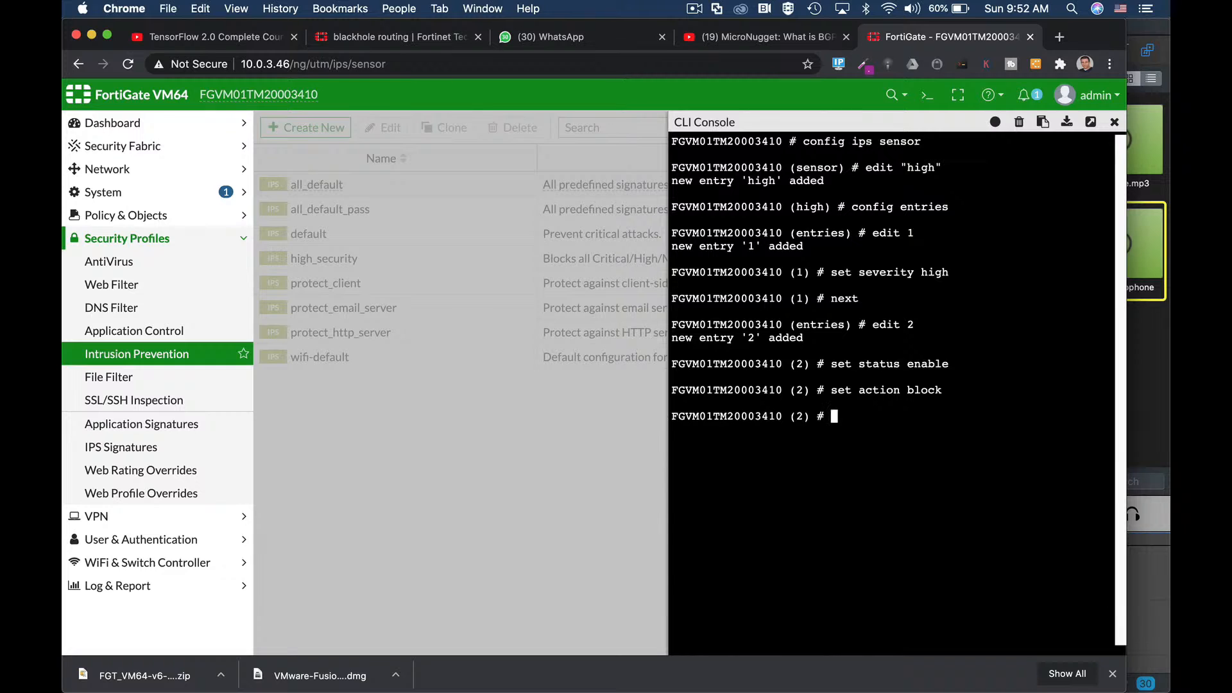
Step: Set entry 2's quarantine to attacker
type("set q")
key("Tab")
type("attacker")
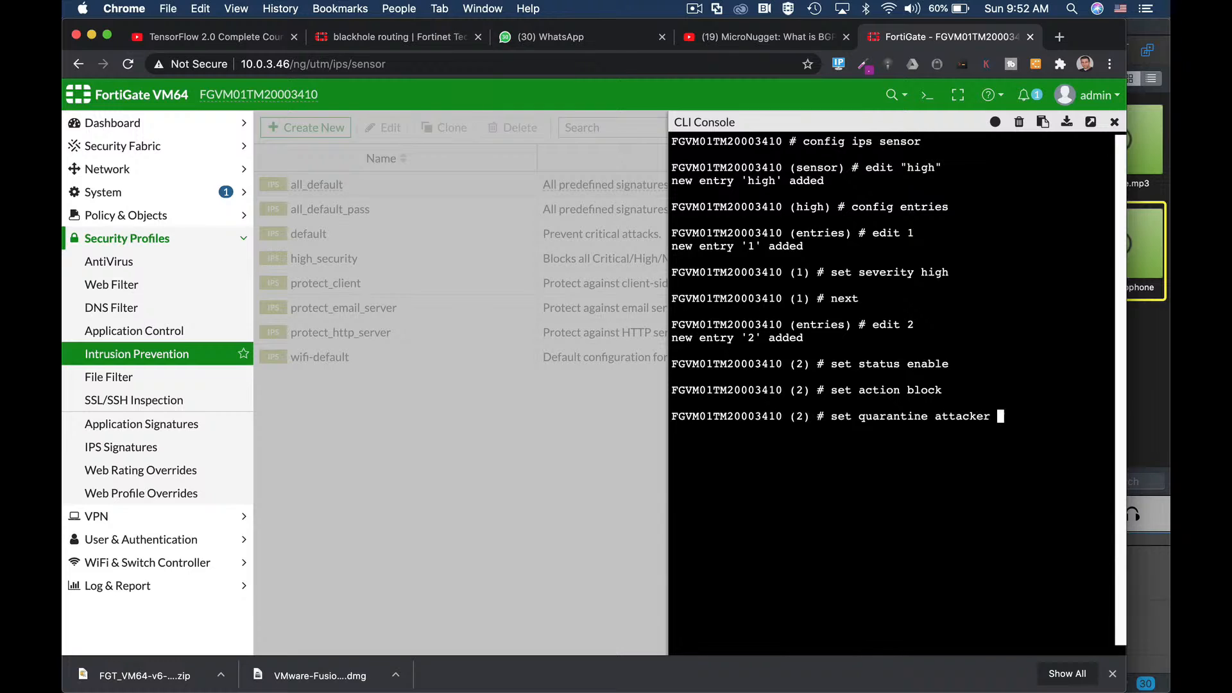
key("Return")
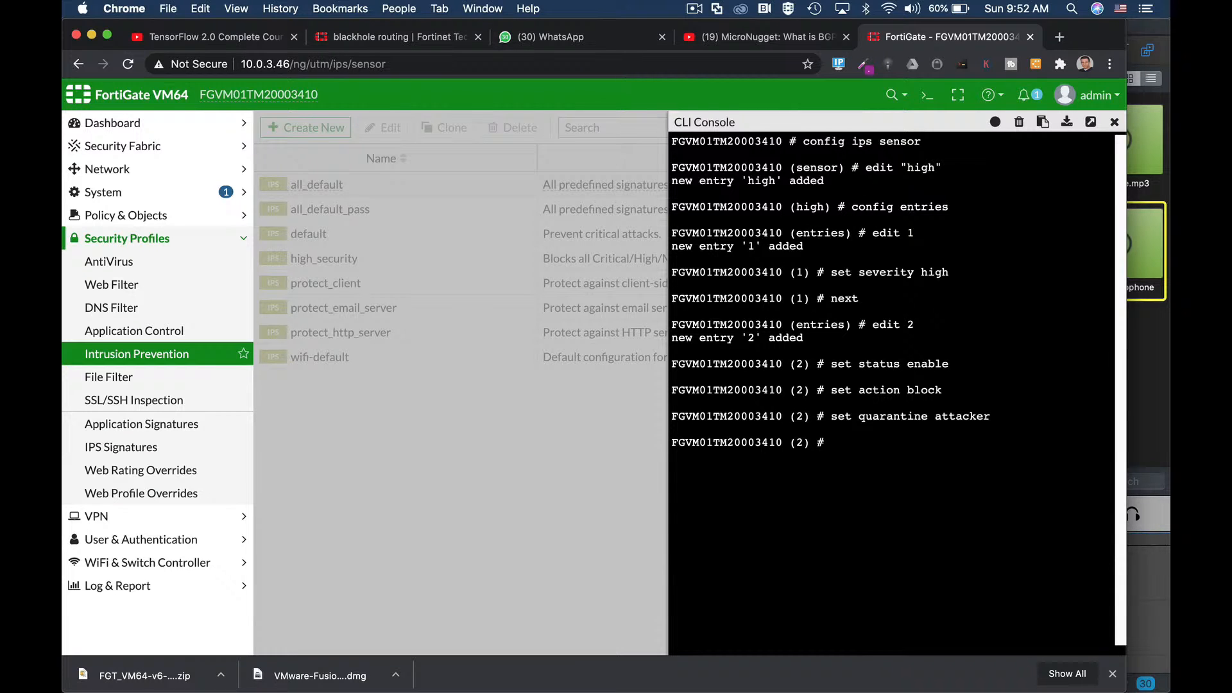
type("set quarantine-e")
key("Tab")
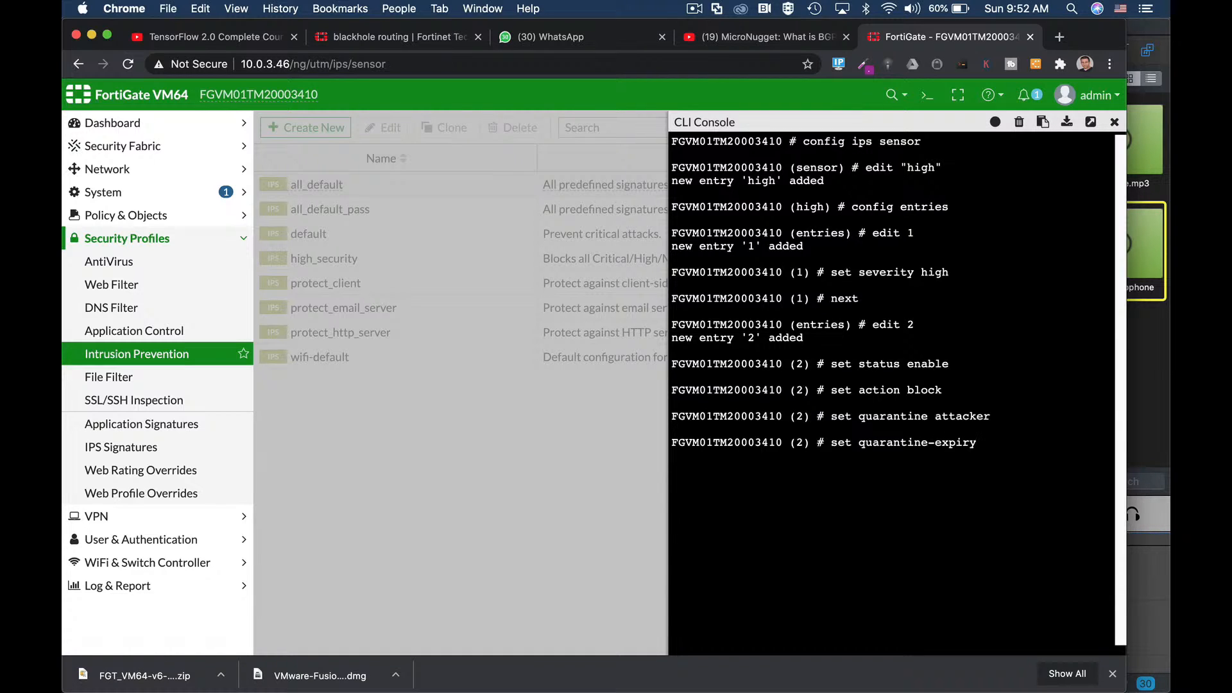
key("BackSpace")
key("BackSpace")
key("BackSpace")
key("BackSpace")
key("BackSpace")
key("BackSpace")
key("BackSpace")
key("BackSpace")
key("BackSpace")
key("BackSpace")
key("BackSpace")
key("BackSpace")
key("BackSpace")
key("BackSpace")
key("BackSpace")
key("BackSpace")
key("BackSpace")
key("BackSpace")
key("BackSpace")
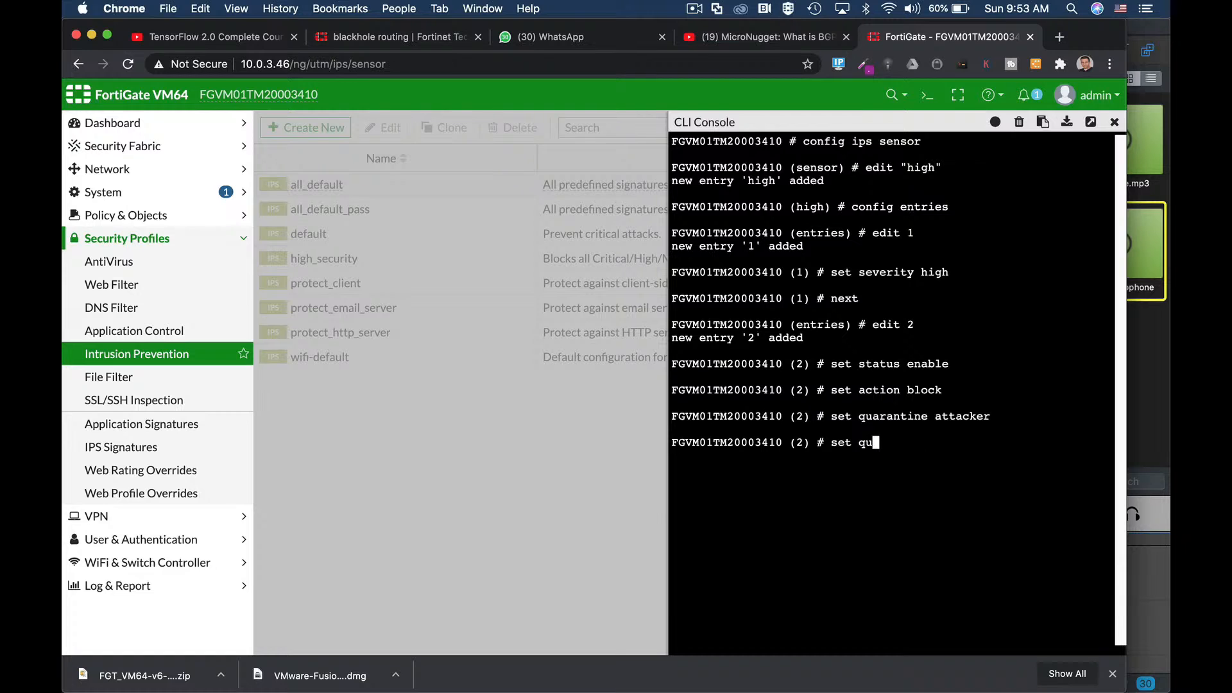
key("BackSpace")
key("BackSpace")
Step: Commit the sensor with next, end, end
type("next")
key("Return")
type("end")
key("Return")
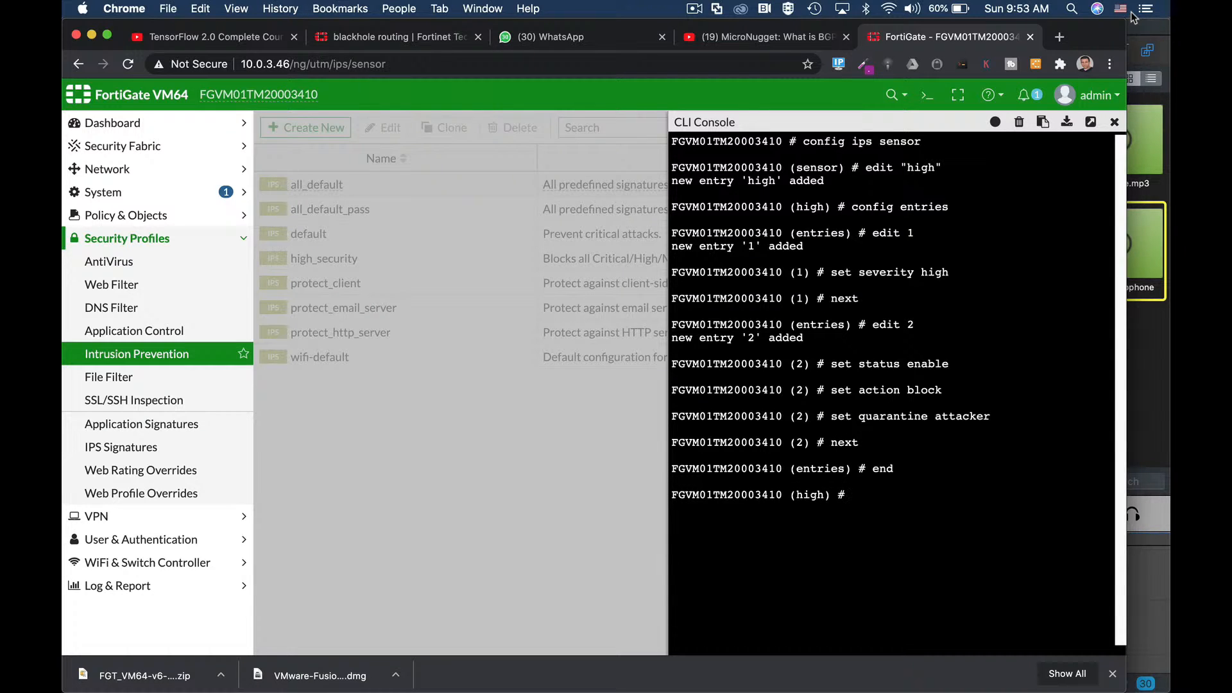
type("end")
key("Return")
key("Return")
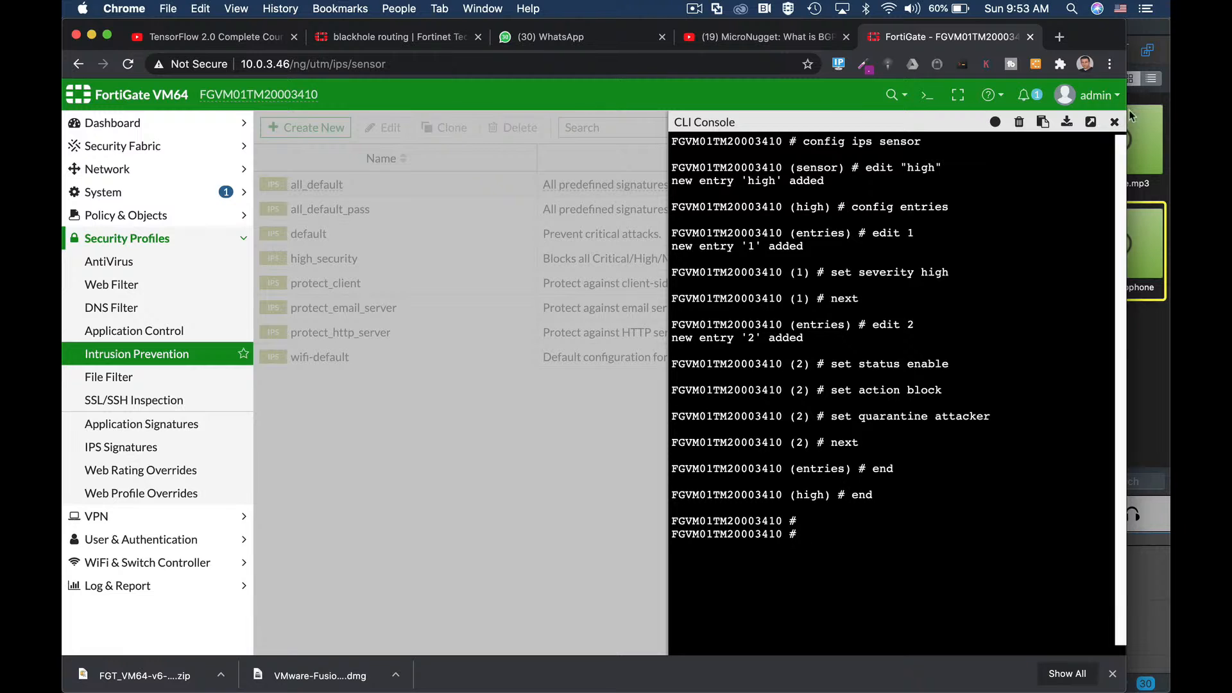
Step: Close the console, refresh the Intrusion Prevention list, and open sensor 'high' for editing
left_click(1115, 122)
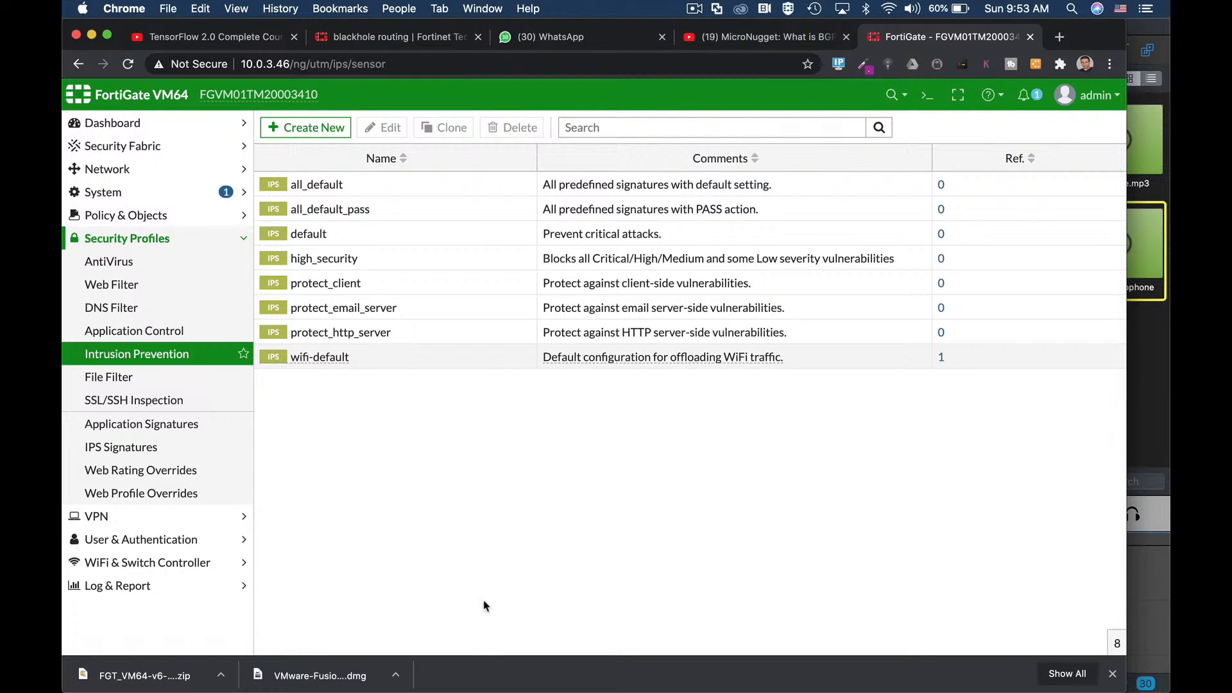
left_click(398, 64)
key("Return")
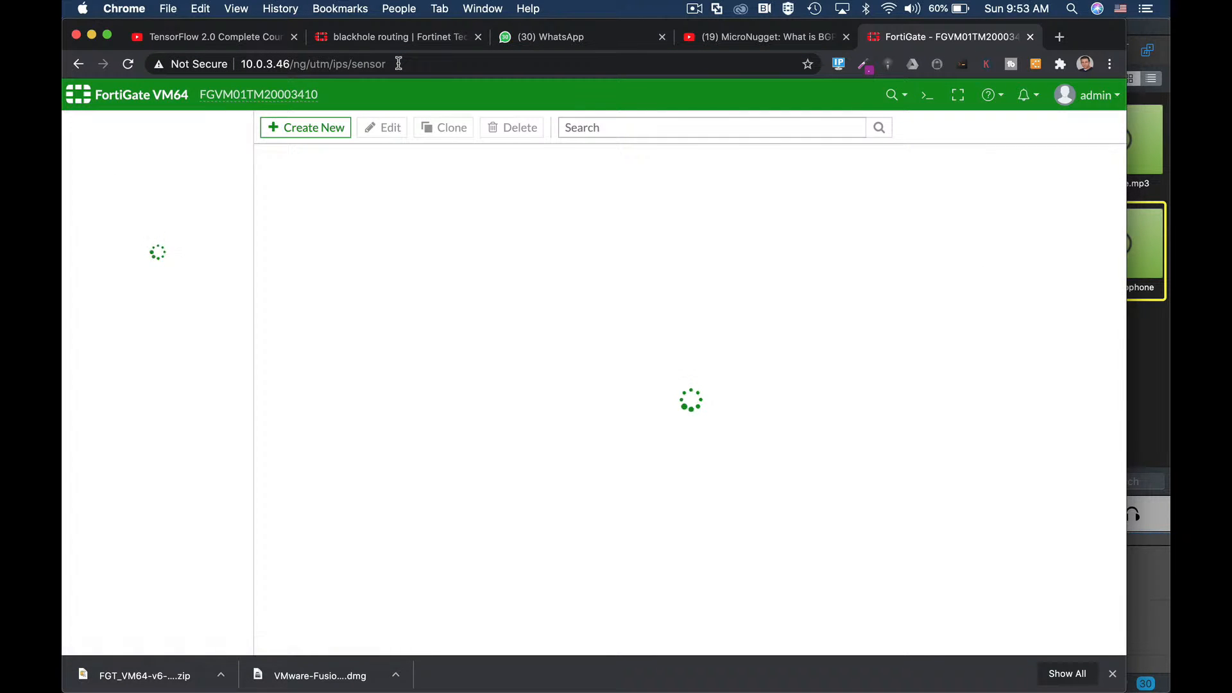
left_click(317, 260)
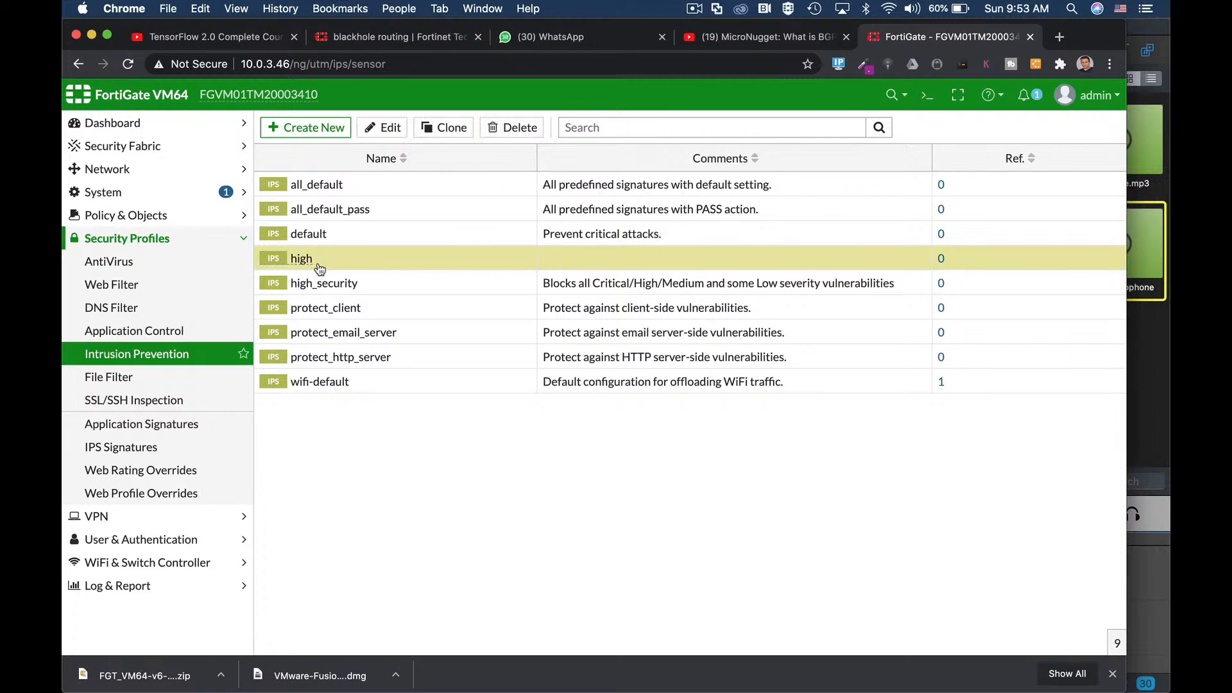
left_click(385, 129)
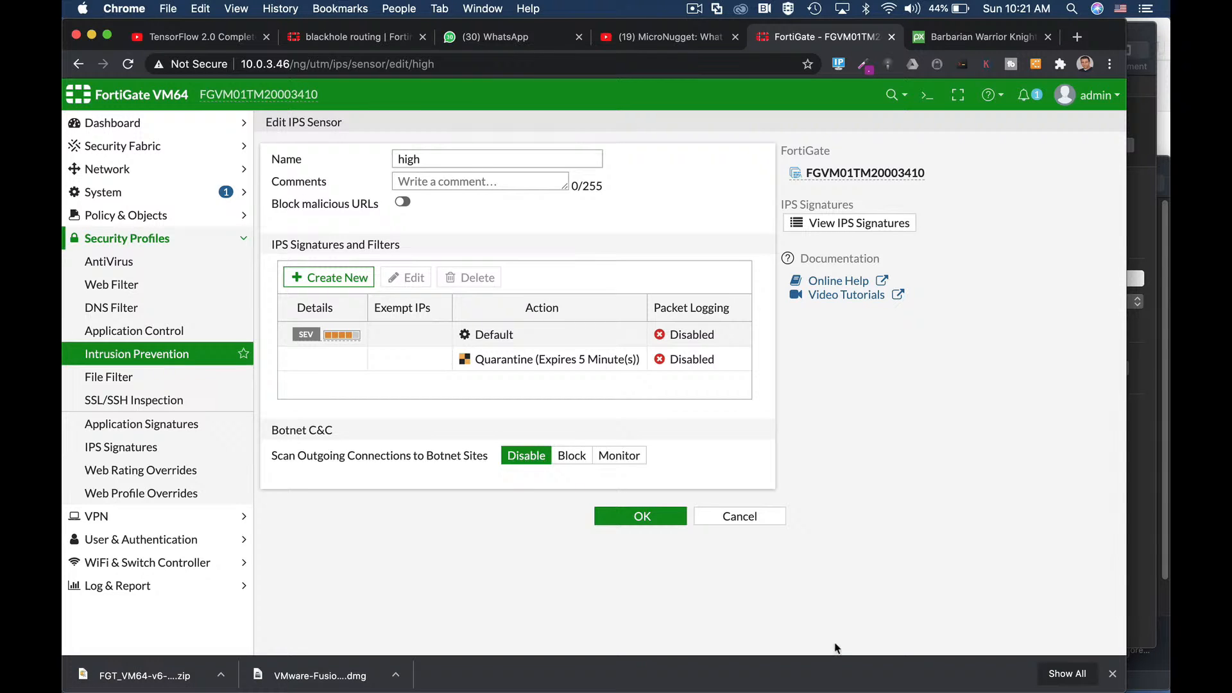
Step: In the CLI console, enter config ips sensor and edit sensor 'high'
left_click(694, 11)
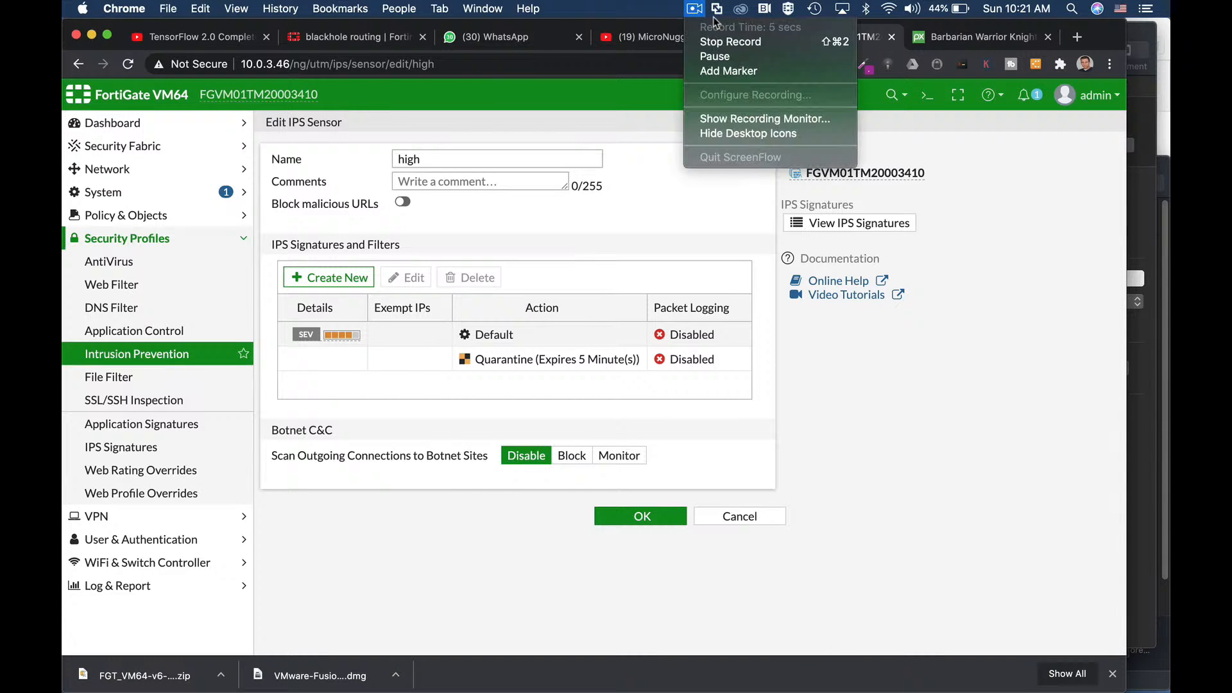
left_click(699, 9)
left_click(916, 93)
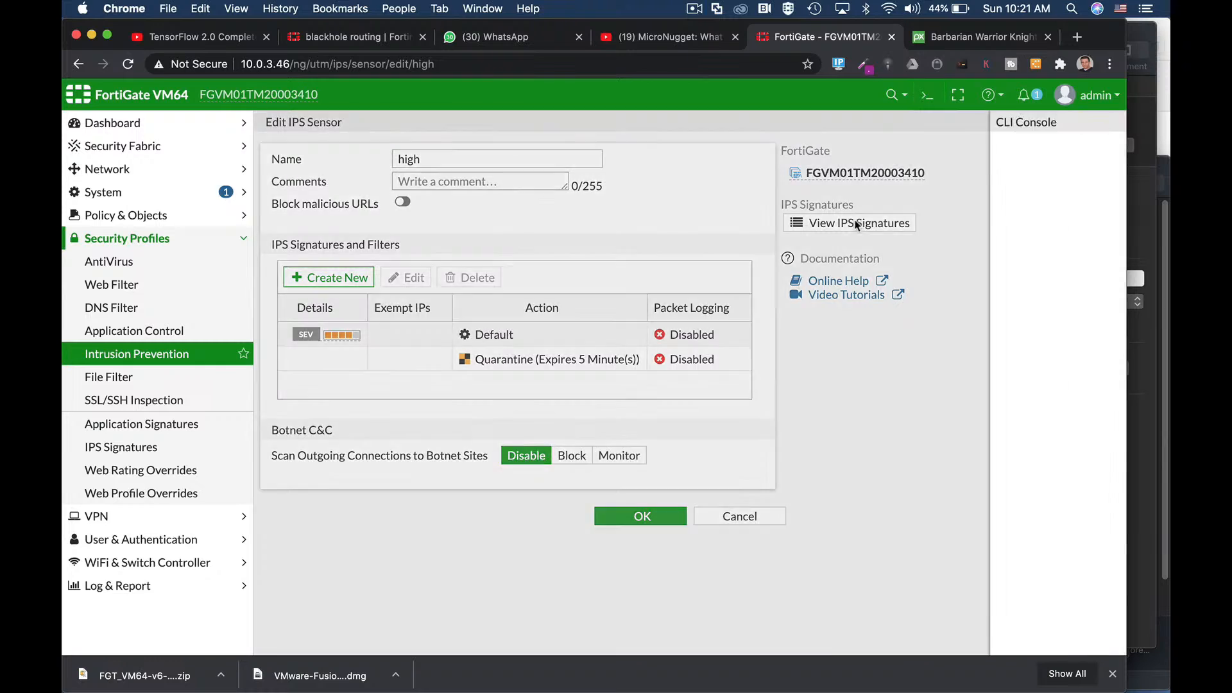
type("con")
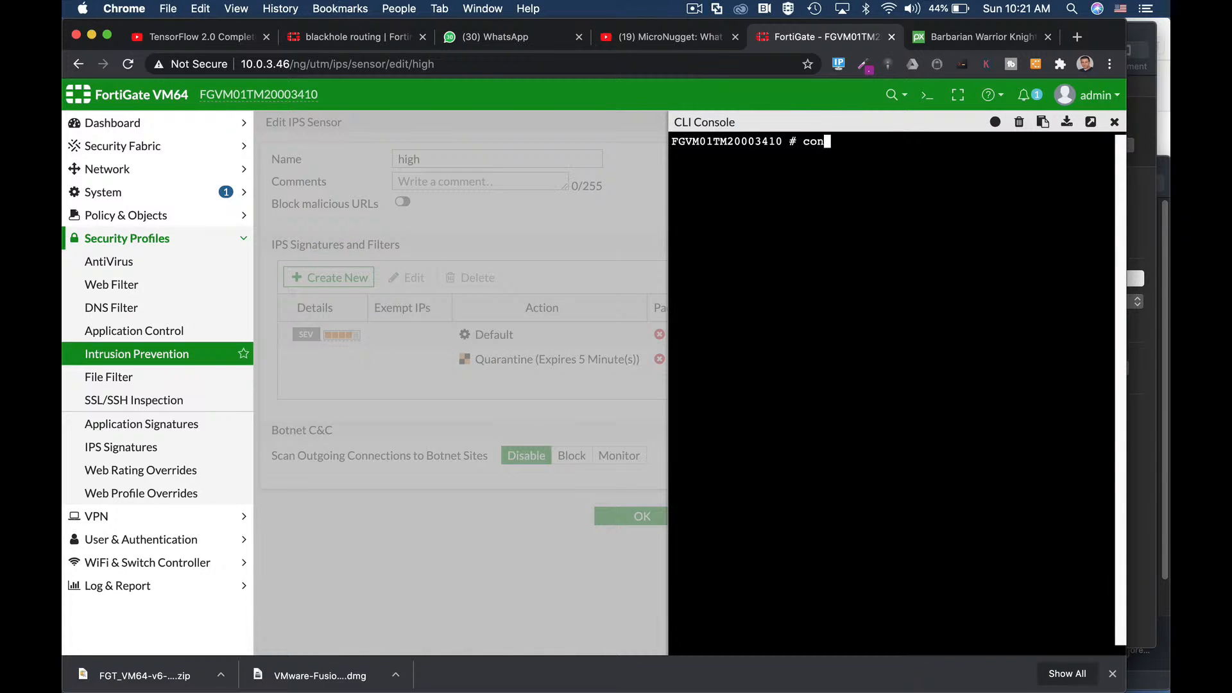
type("fig ips en")
key("BackSpace")
key("BackSpace")
type("sensor")
key("Return")
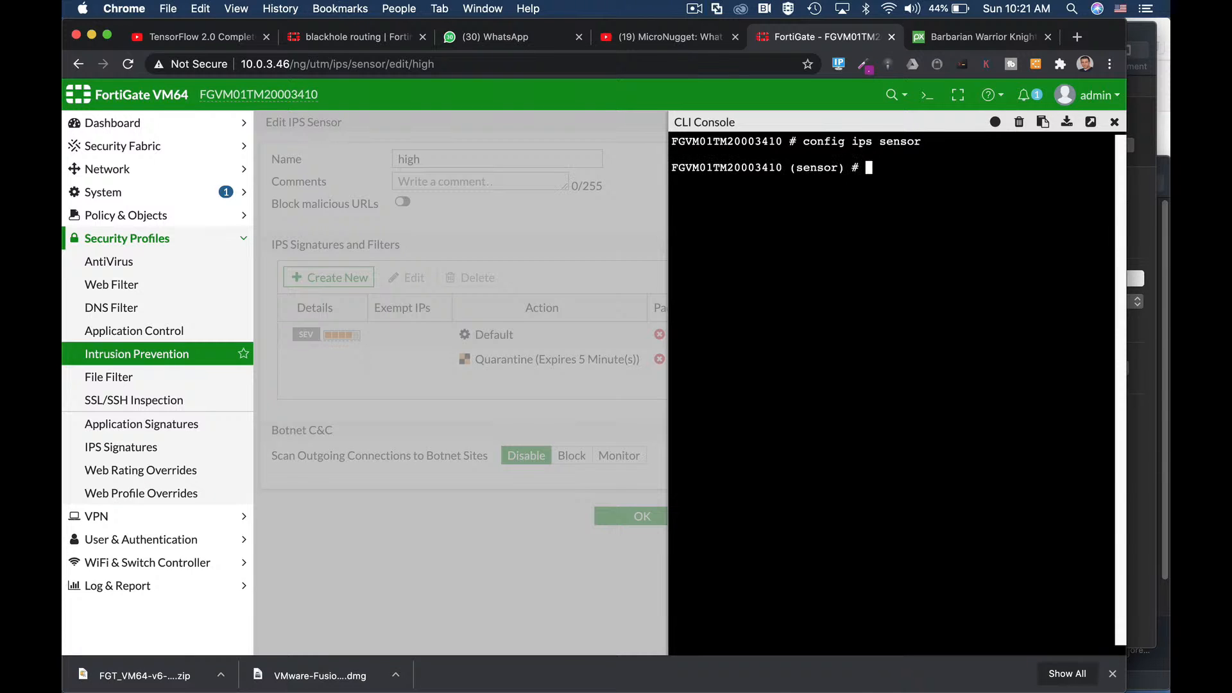
type("edit \"high\"")
key("Return")
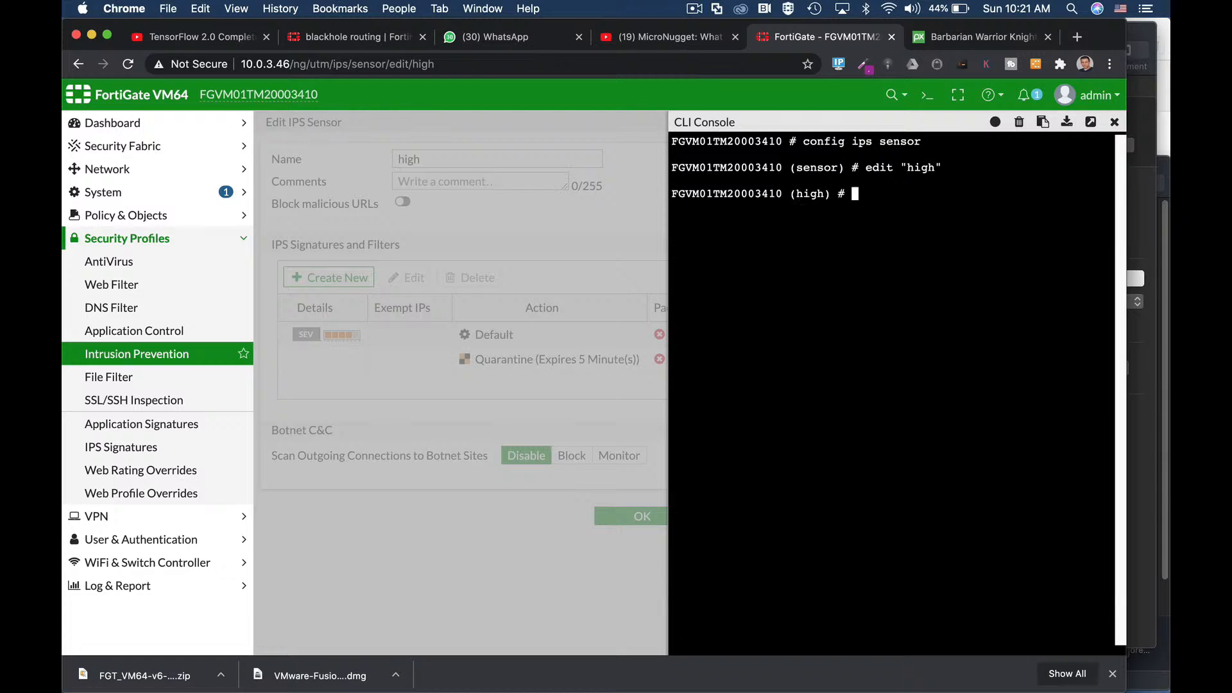
Step: Set the comment 'block with no tcp reset', end, and refresh the sensor list
type("set comment")
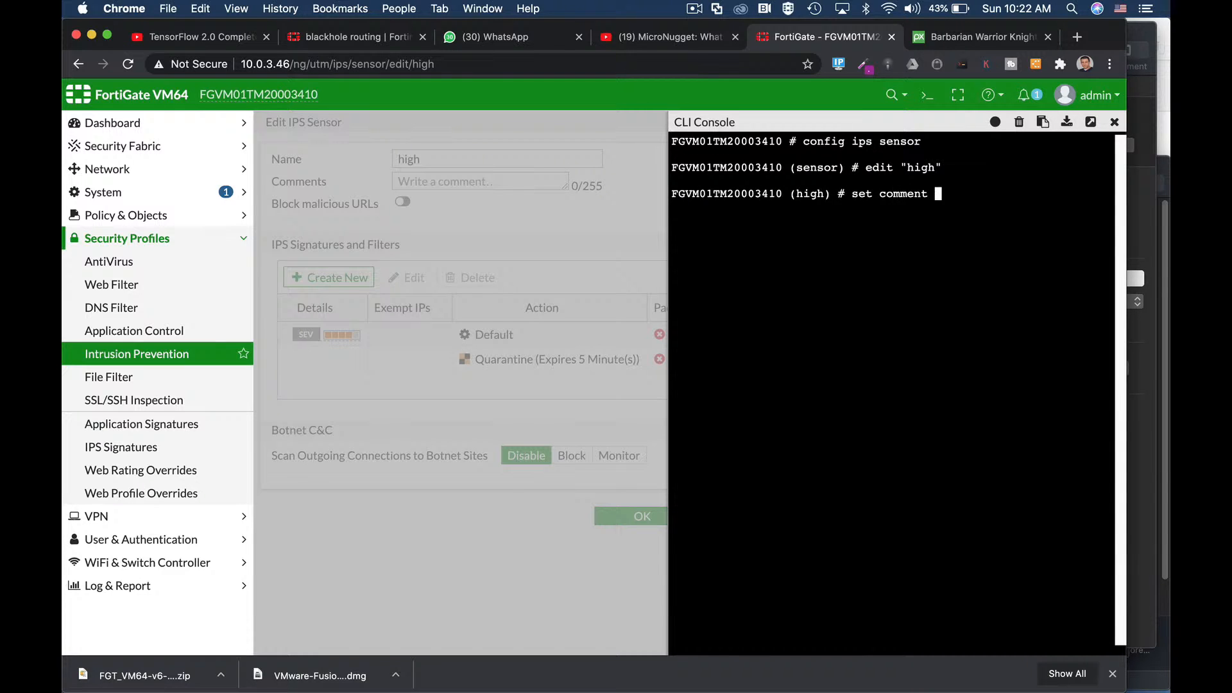
type(" \"block with no tcp rese")
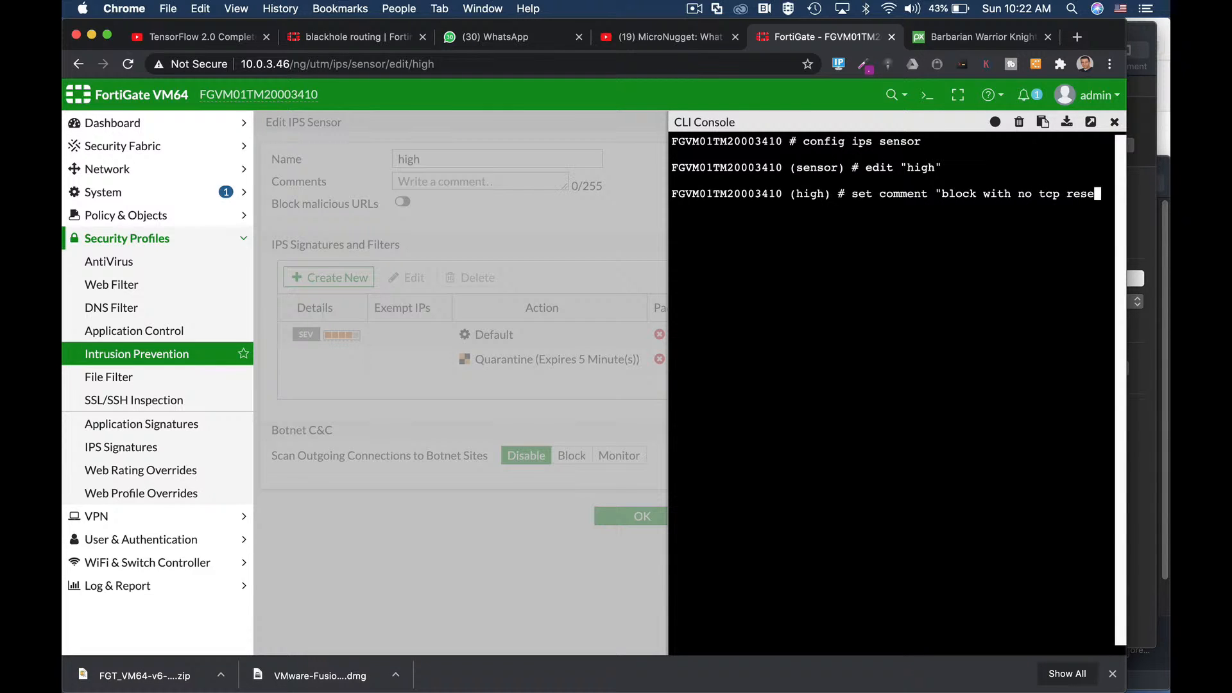
type("t\"")
key("Return")
key("Return")
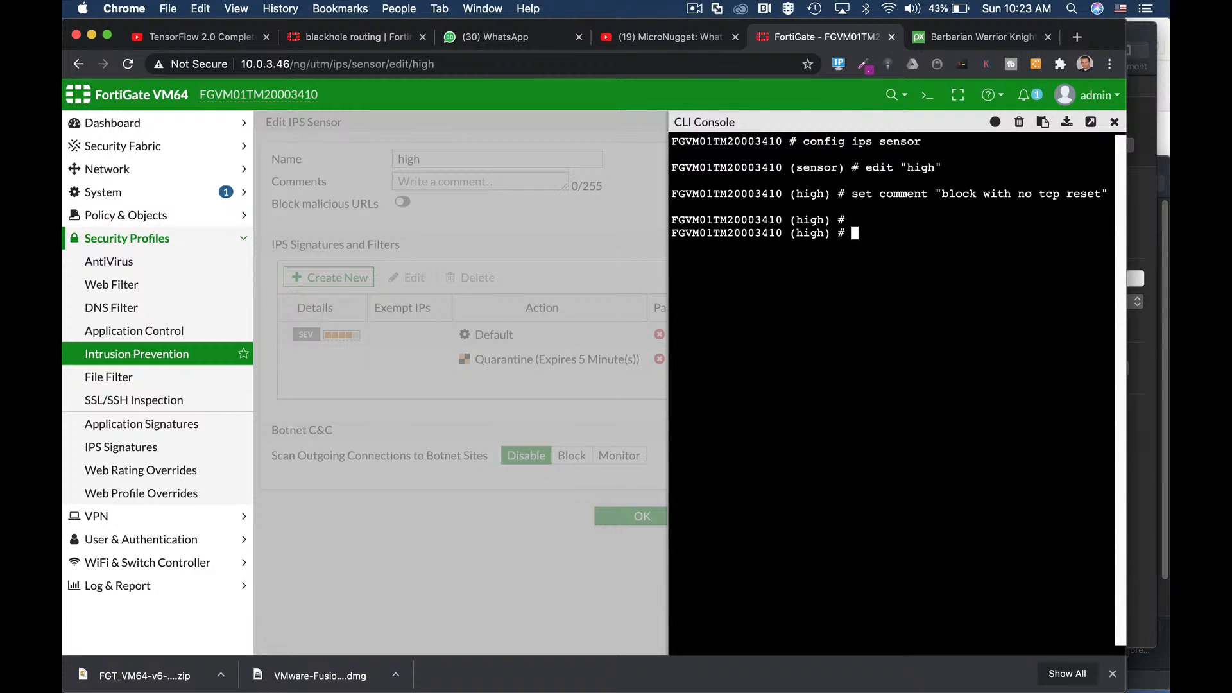
type("end")
key("Return")
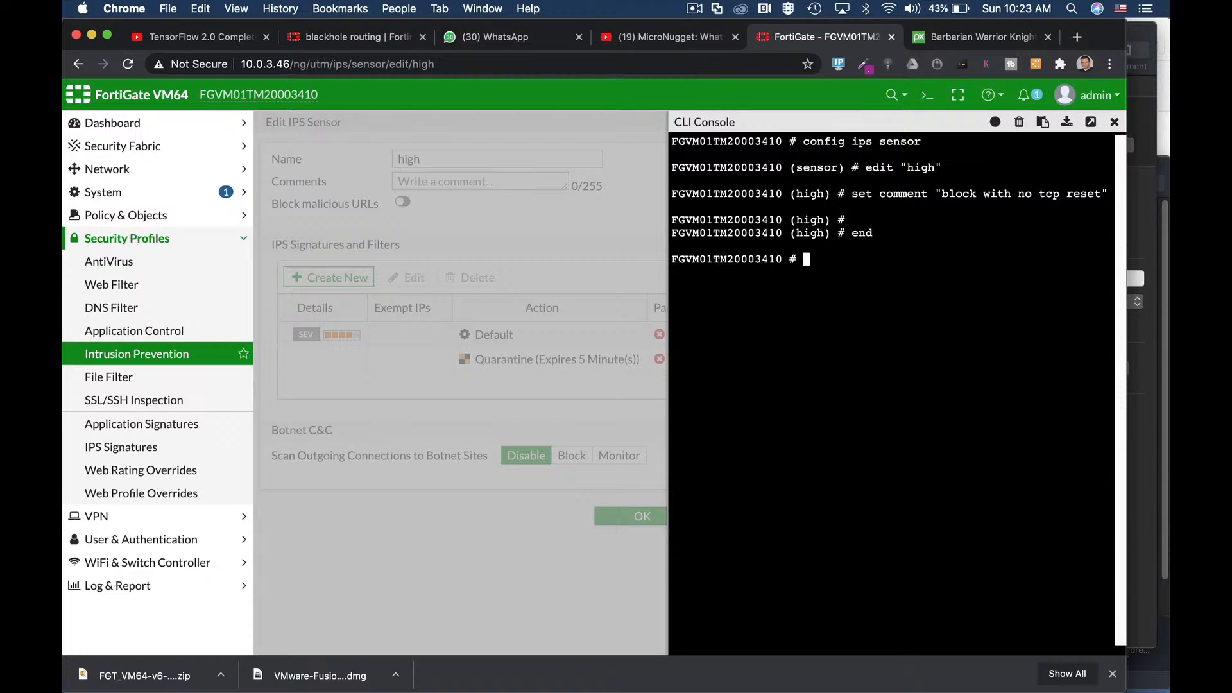
left_click(1115, 124)
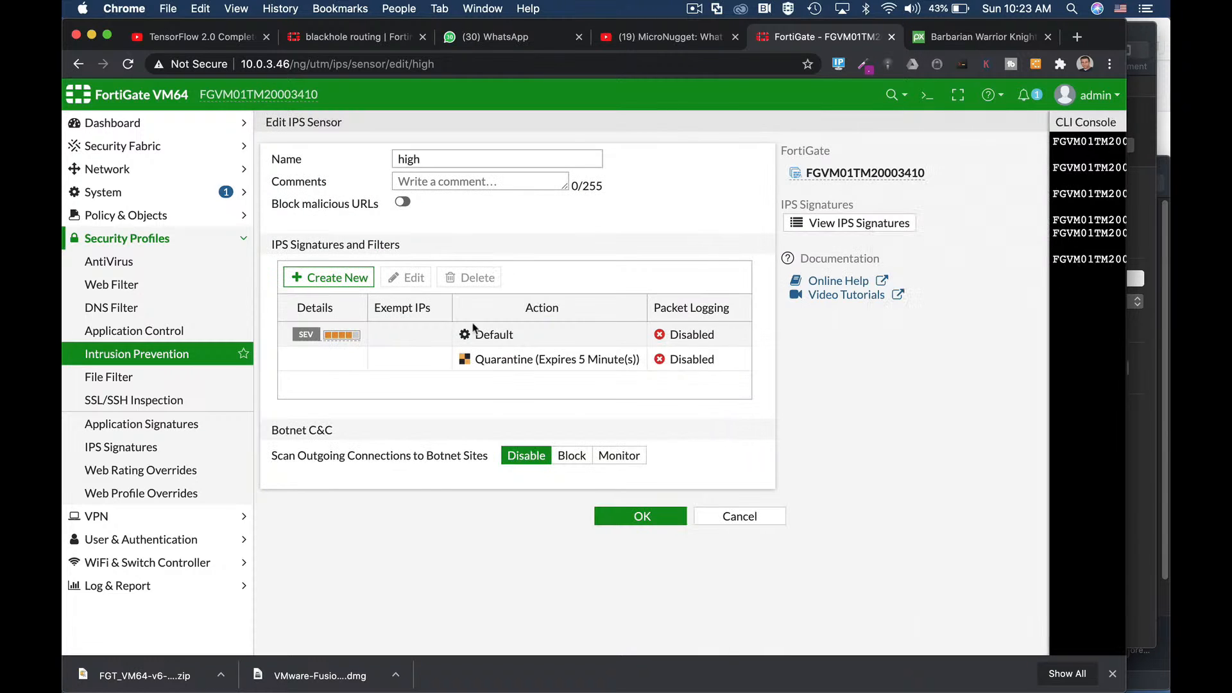
left_click(155, 356)
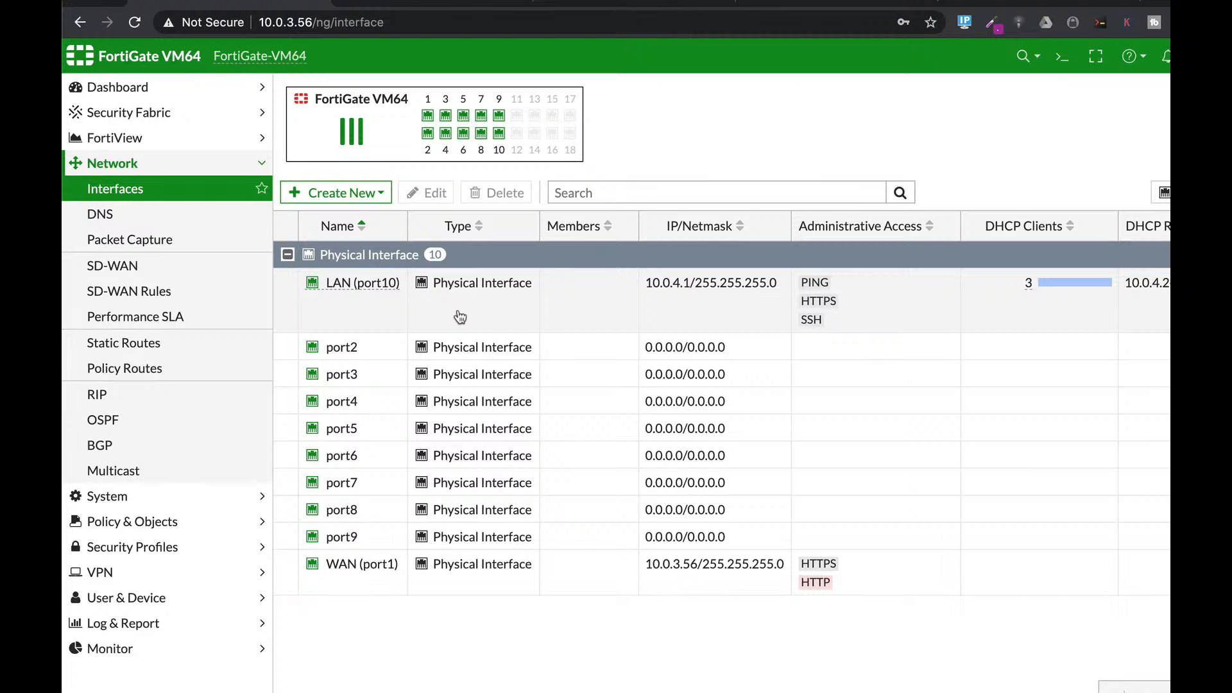
Step: Open the LAN interface port10 for editing
left_click(489, 302)
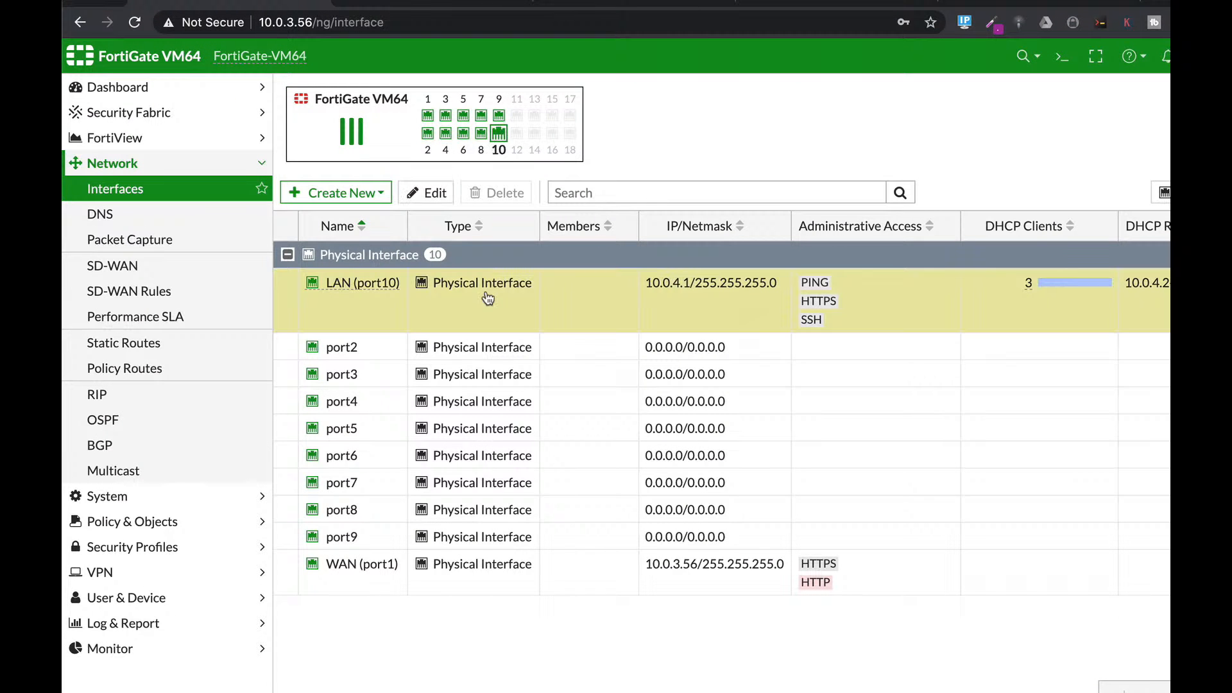
left_click(436, 195)
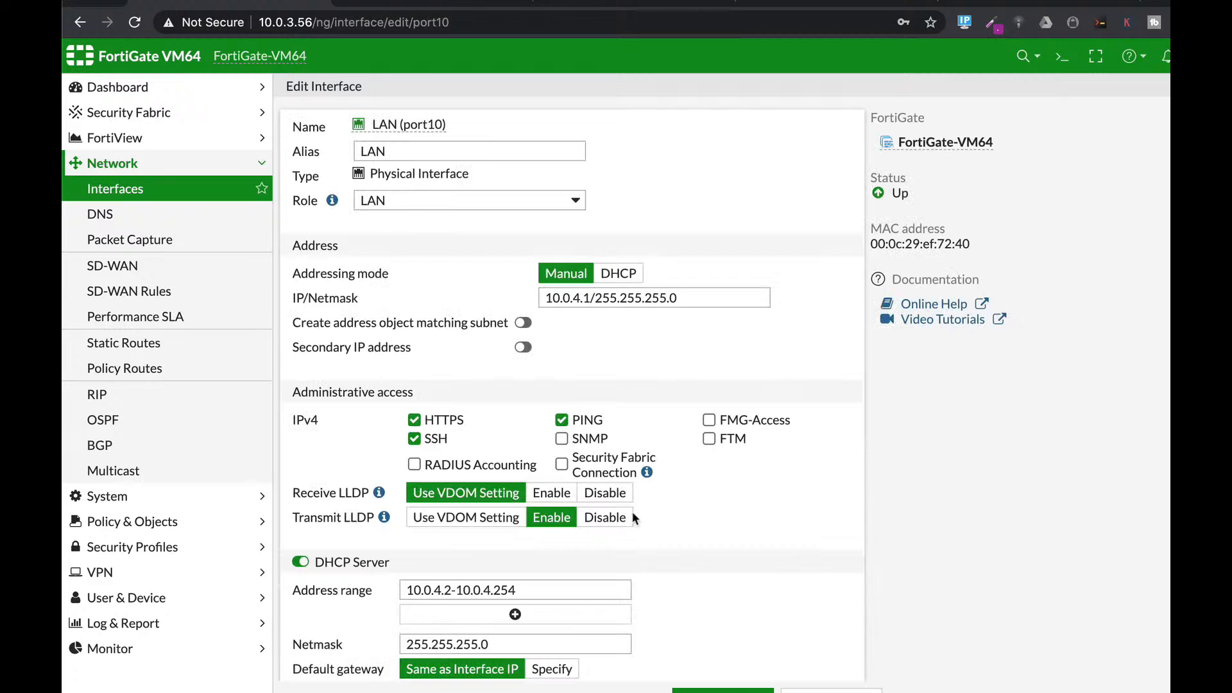
scroll(653, 507, "down", 5)
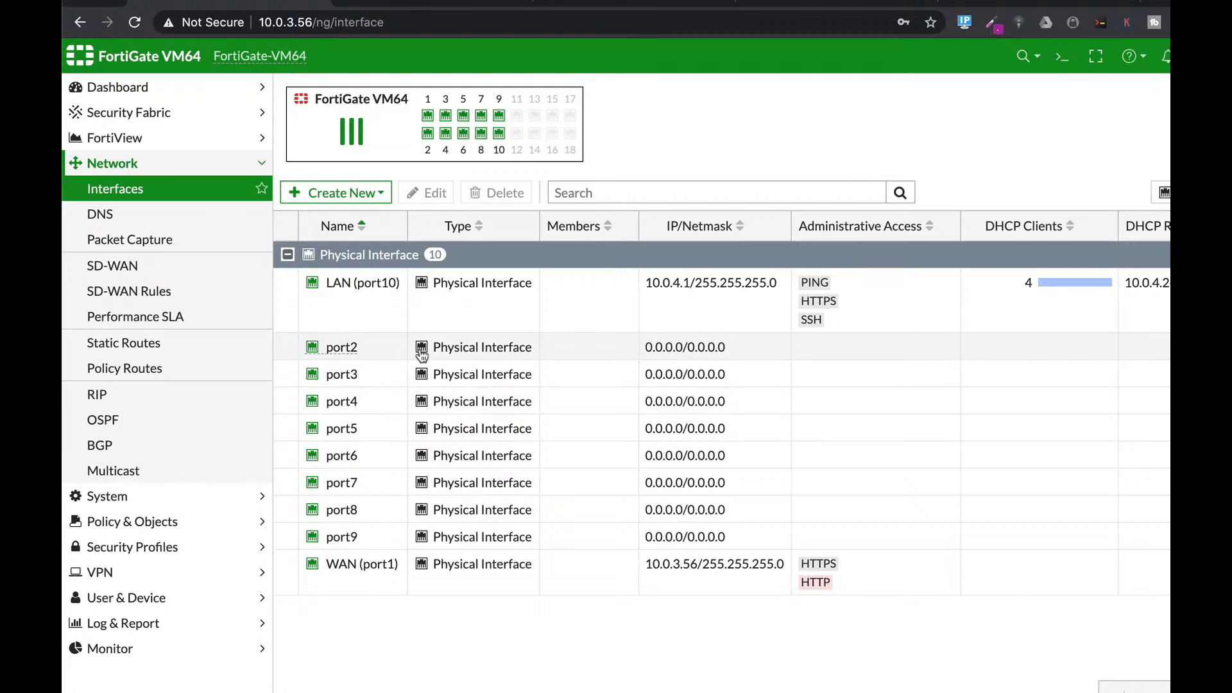
left_click(482, 306)
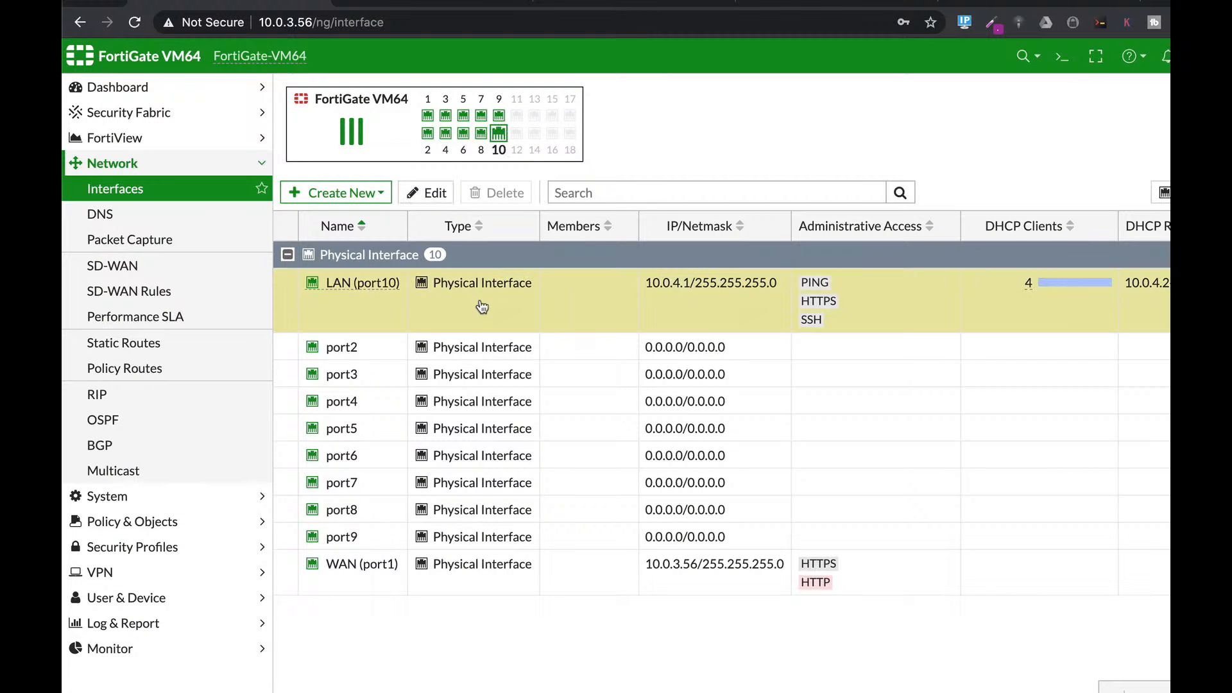
left_click(452, 200)
scroll(722, 477, "down", 10)
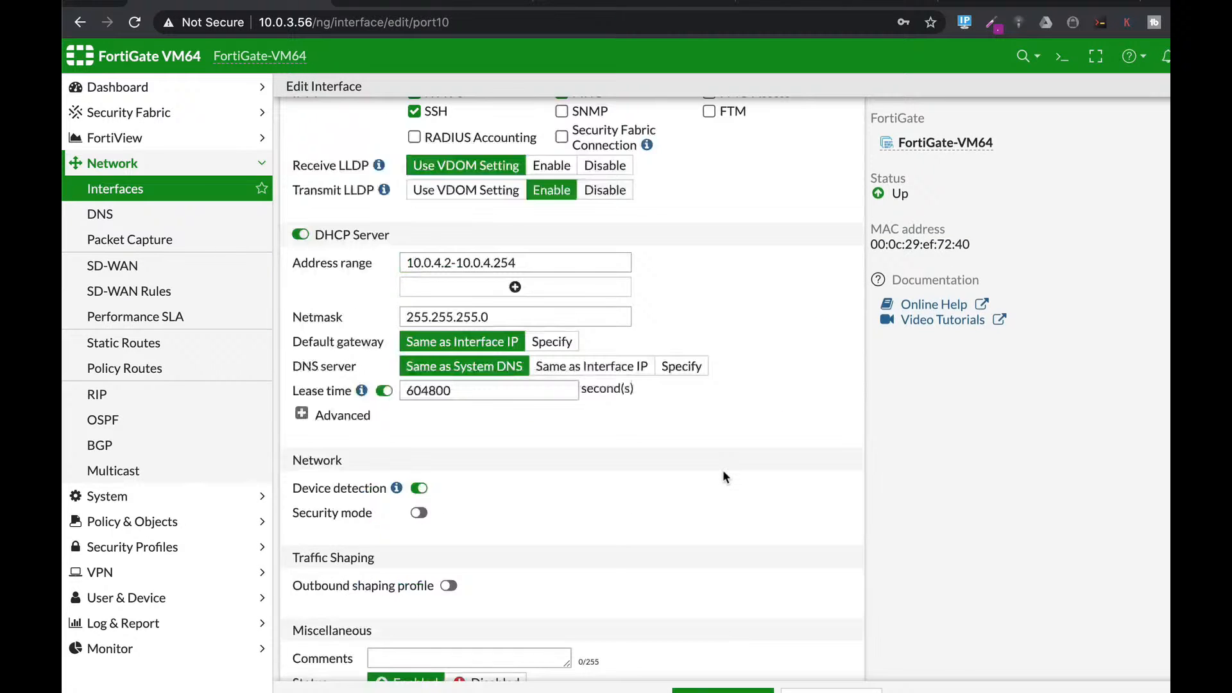
scroll(723, 473, "down", 2)
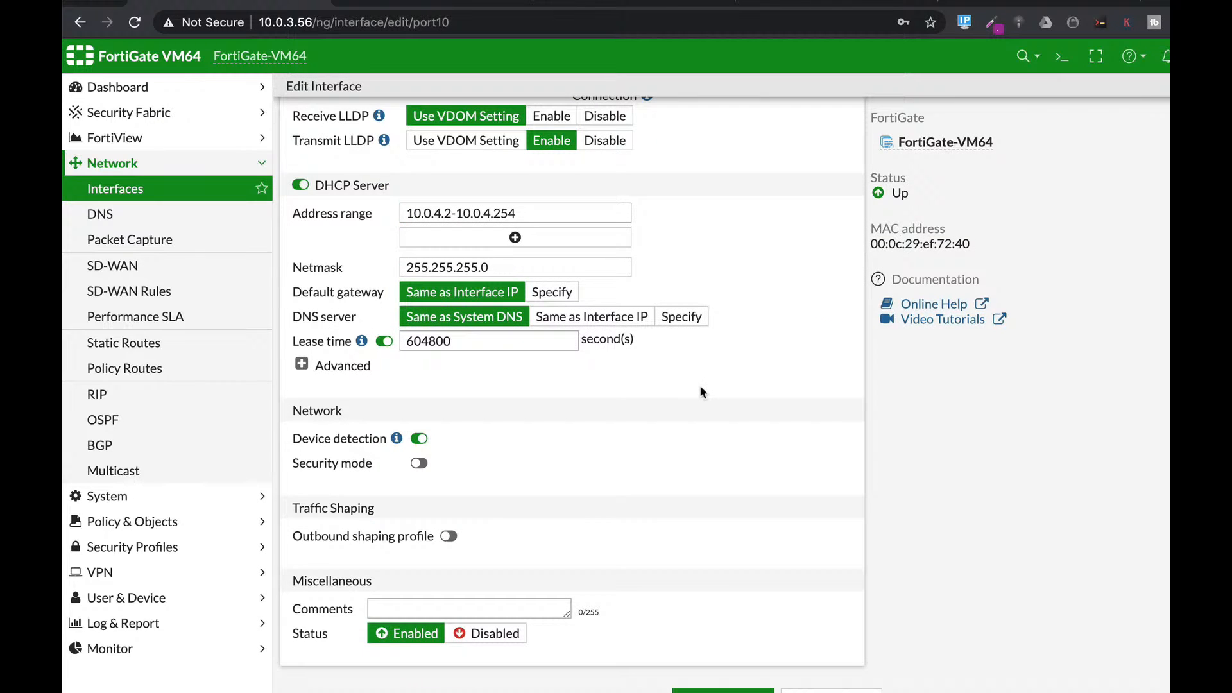
Step: Enable Captive Portal security mode restricted to the Guest-group user group and confirm with OK
left_click(441, 463)
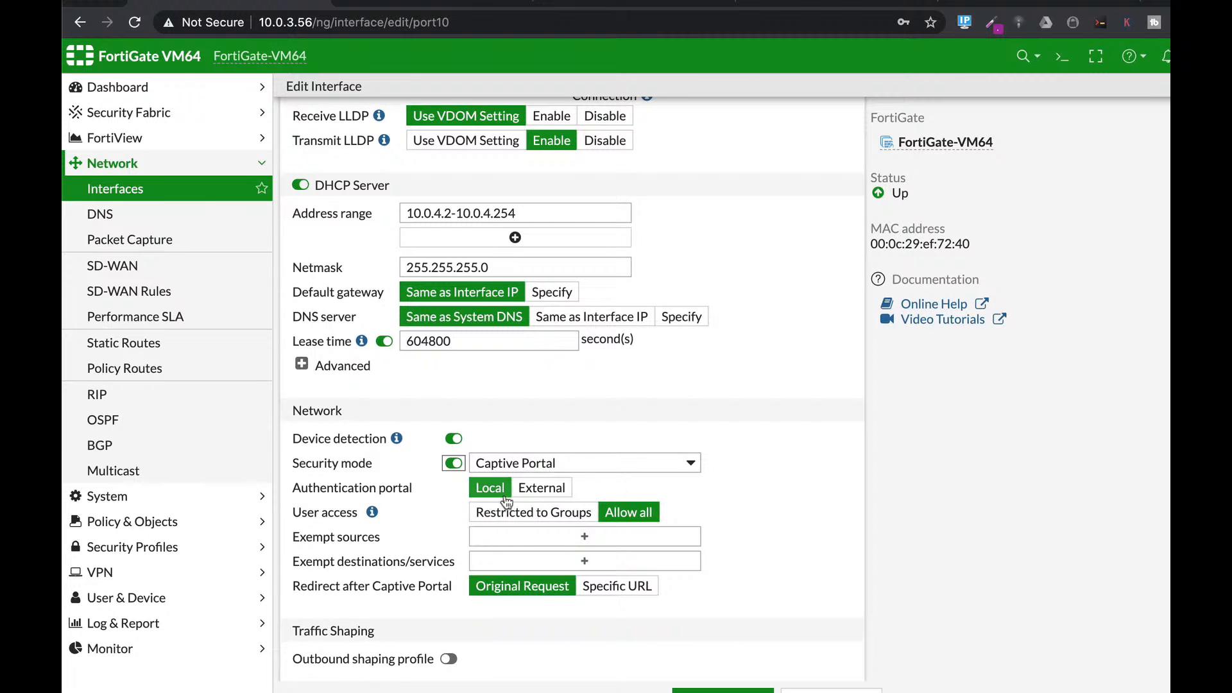
left_click(543, 536)
left_click(552, 512)
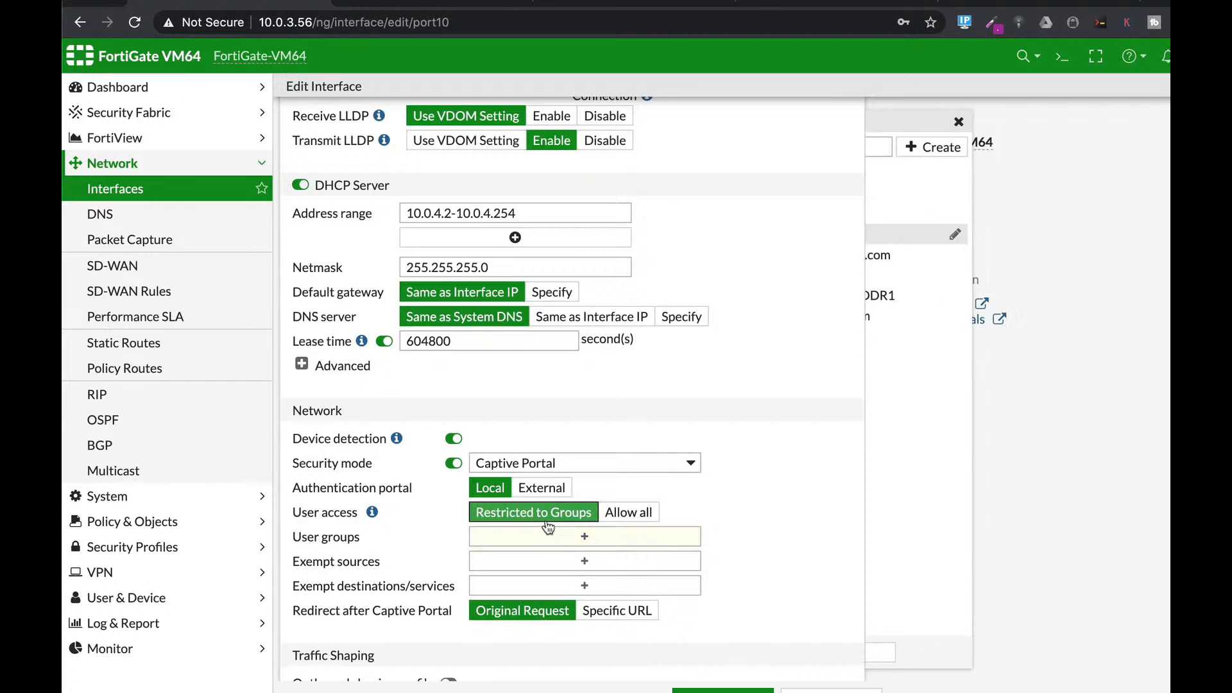
left_click(545, 535)
left_click(917, 172)
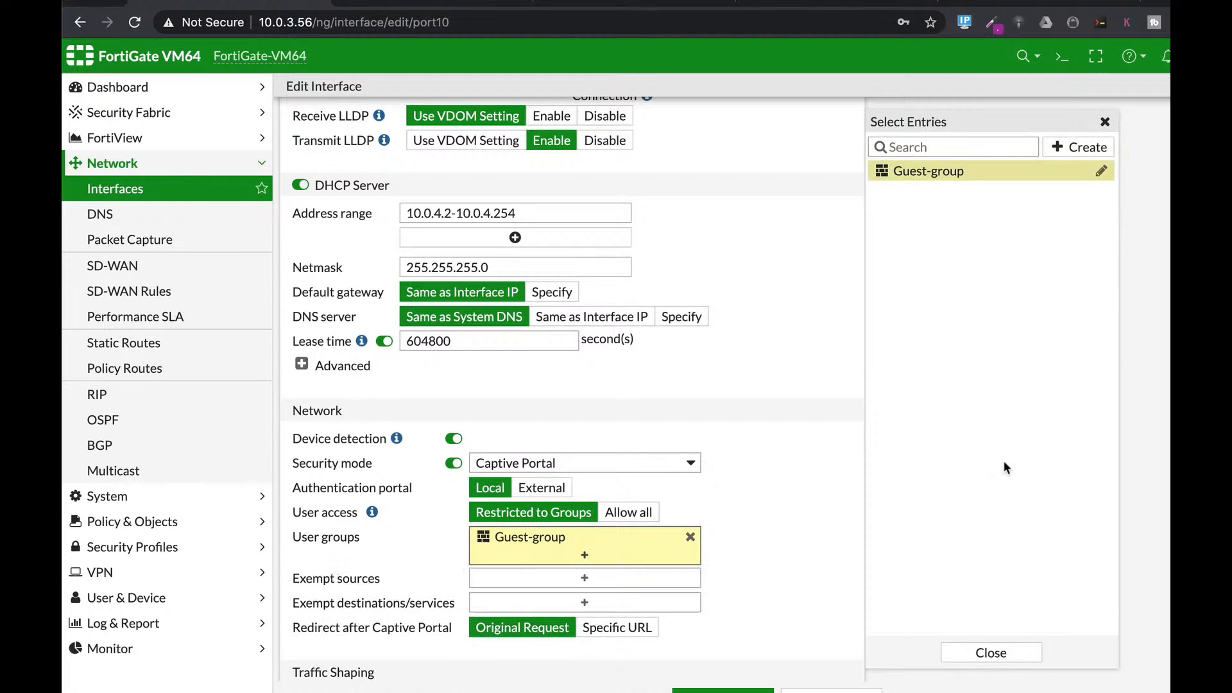
left_click(991, 650)
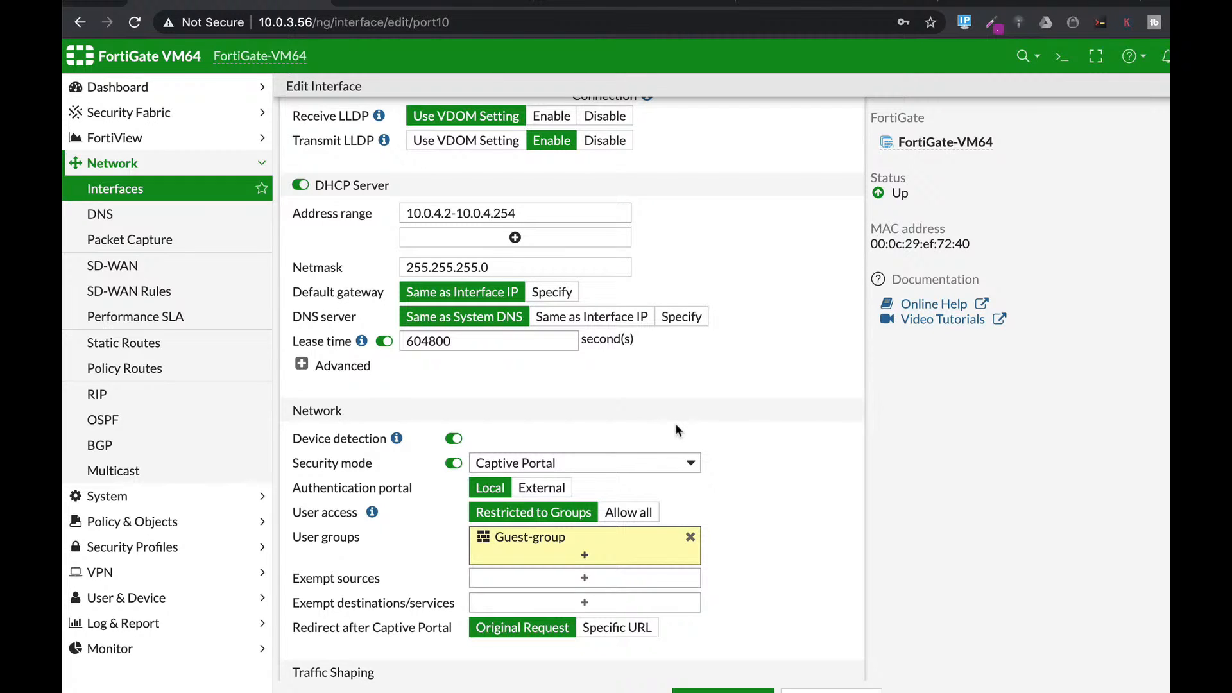
left_click(732, 690)
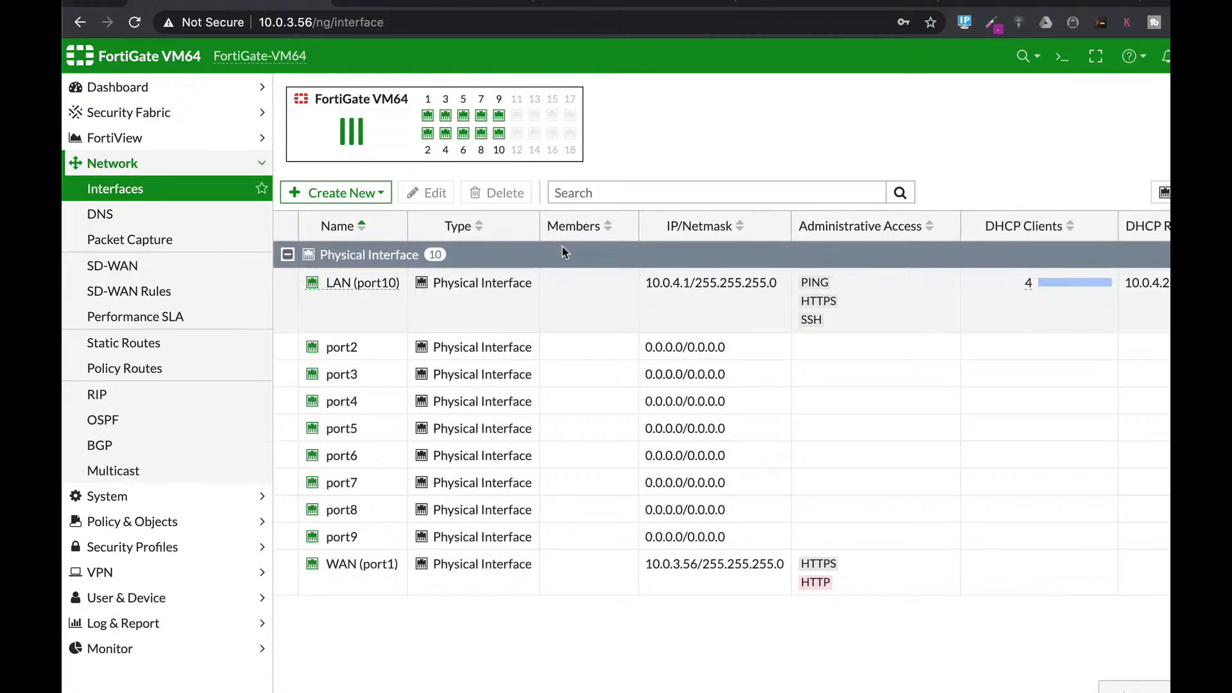
Step: Unlock the Ubuntu client VM with its password and launch Firefox, then return to the FortiGate browser
key("super+Tab")
key("super+Tab")
key("super+Tab")
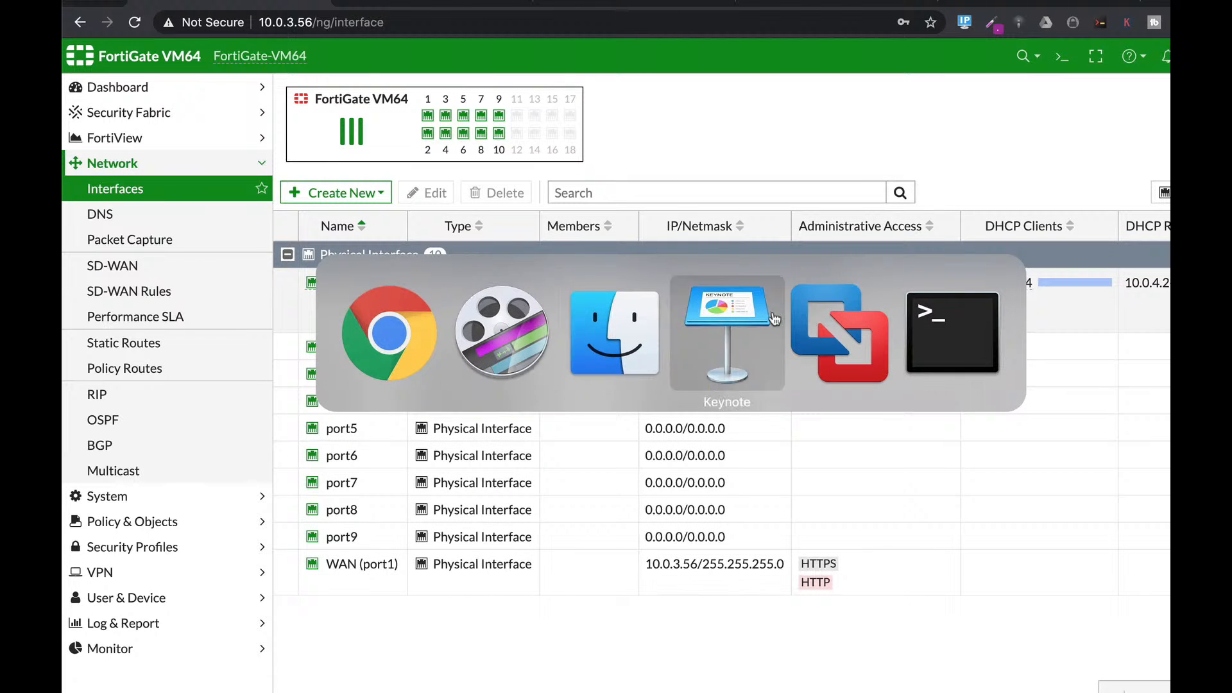
key("super+Tab")
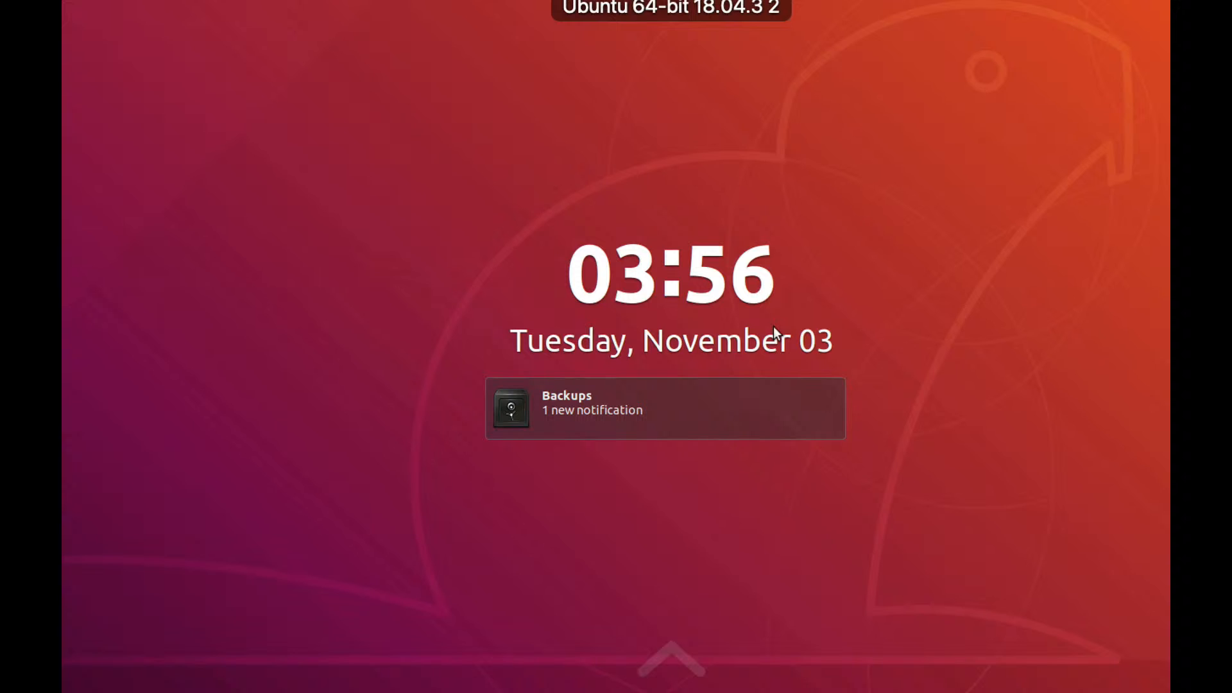
left_click_drag(772, 326, 599, 251)
type("●●●")
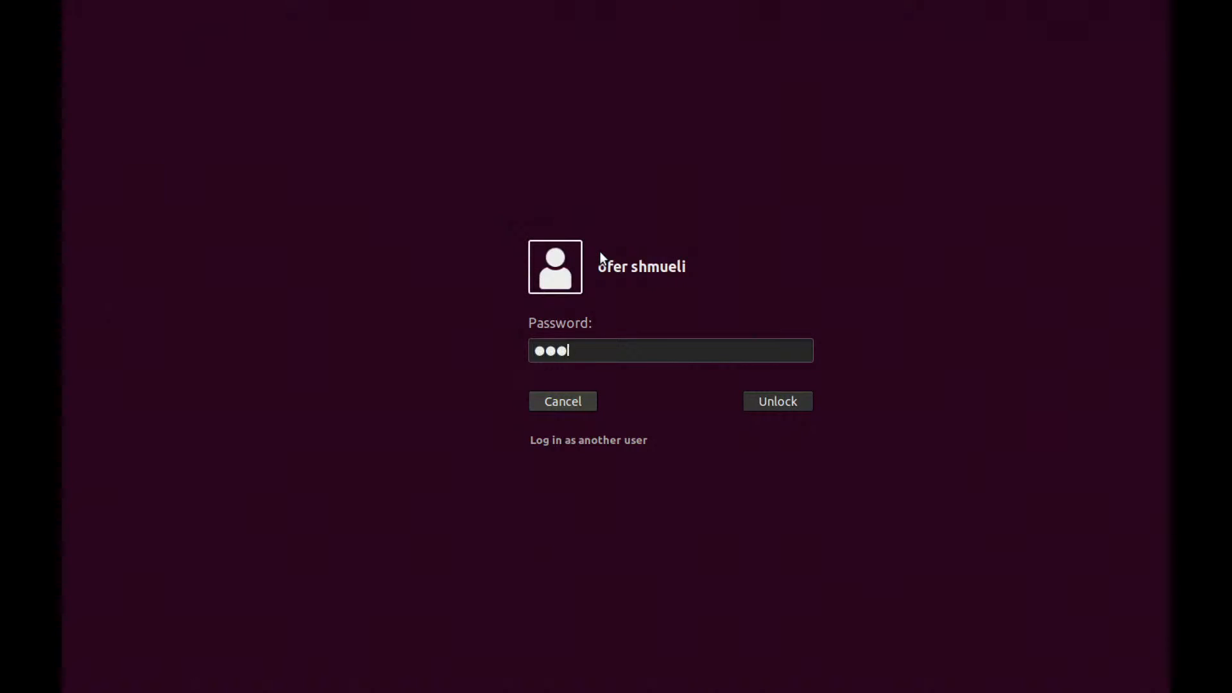
type("●")
key("Return")
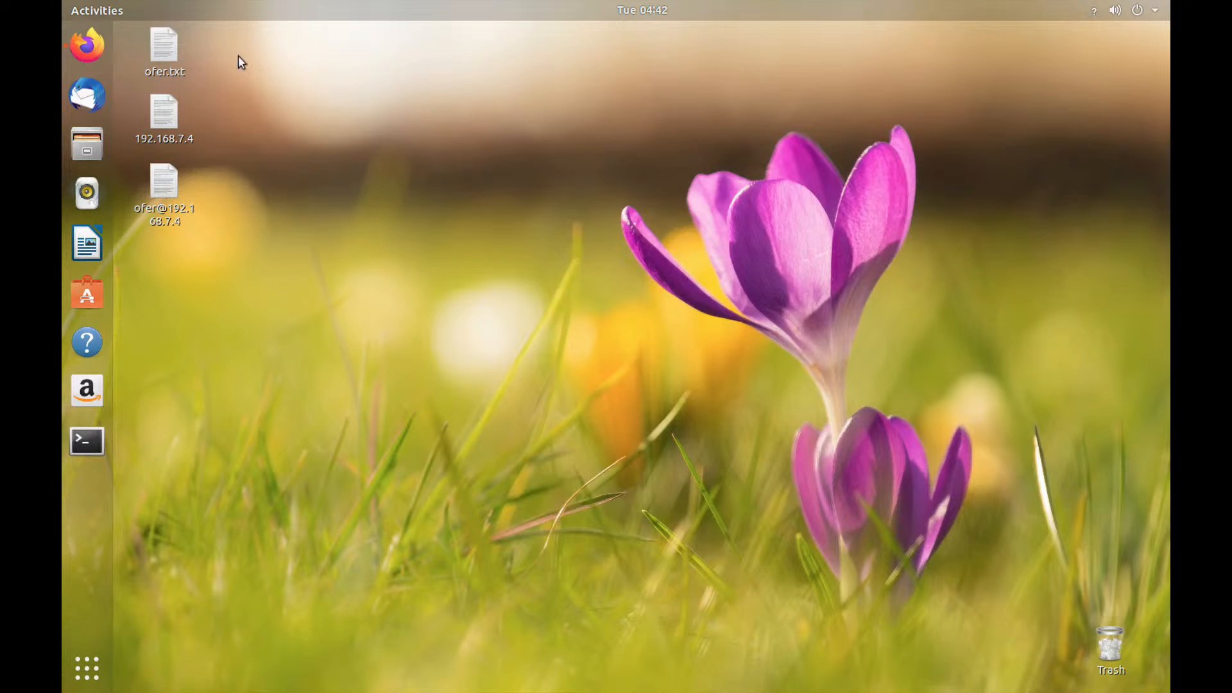
left_click(90, 47)
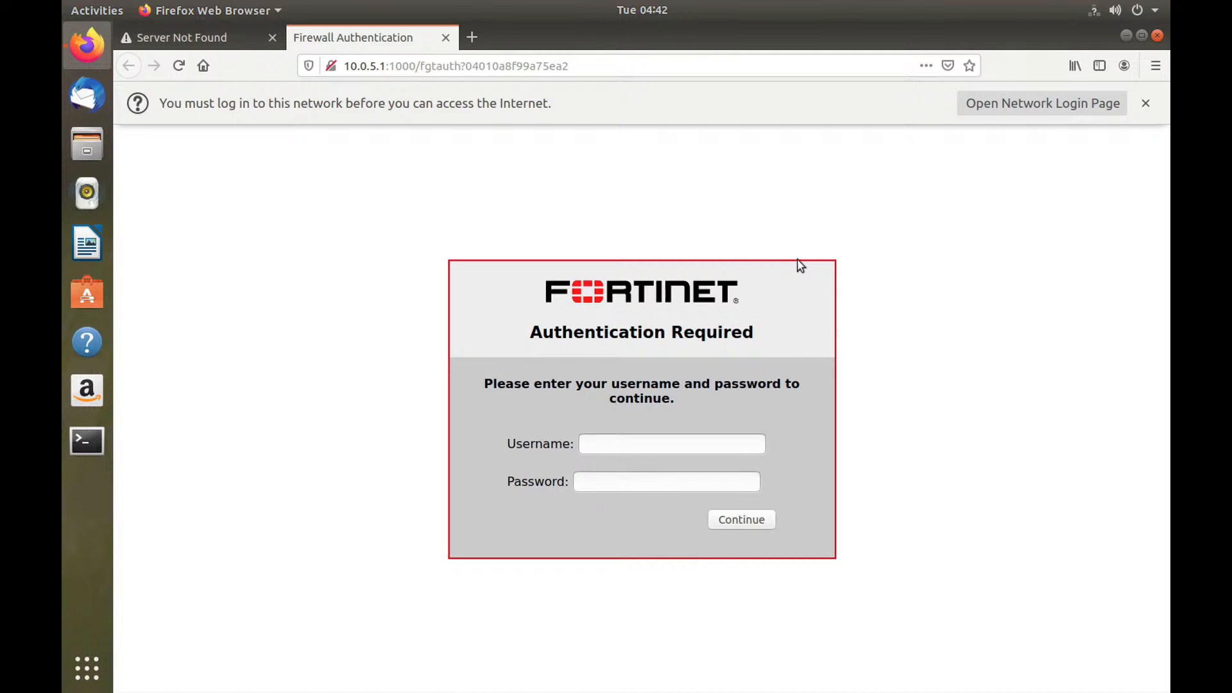
key("super+Tab")
key("super+Tab")
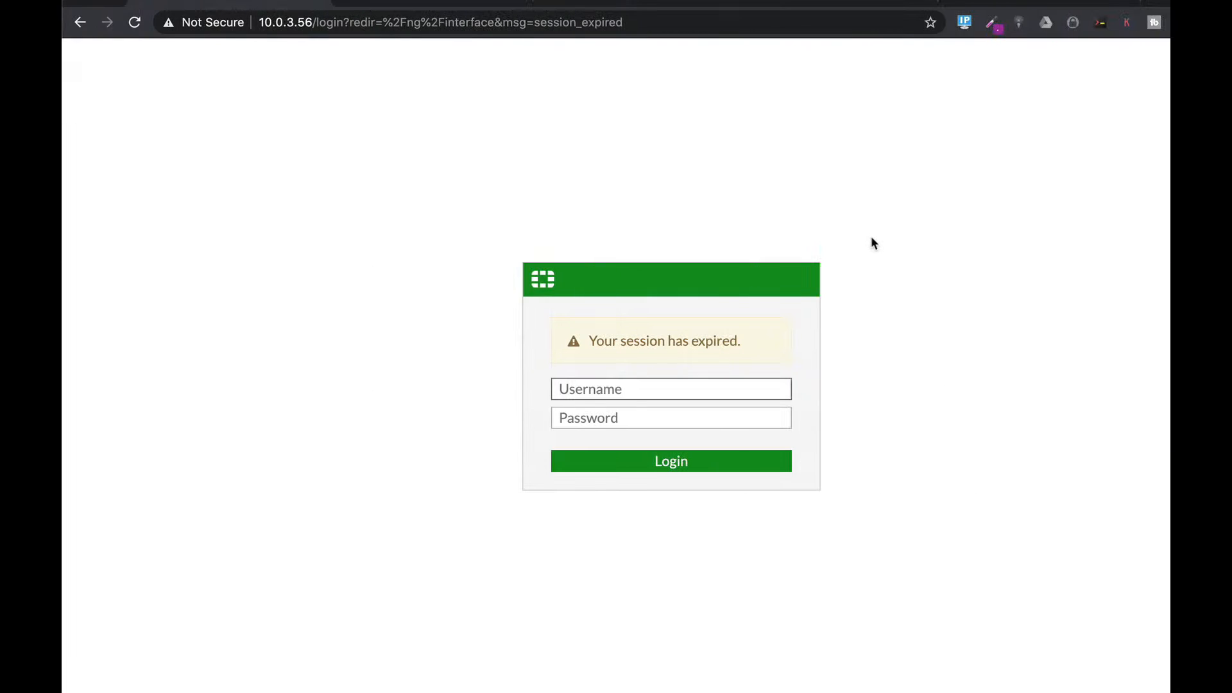
Step: Log back in to FortiGate as admin with the account password and skip the setup prompt
type("admin")
key("Tab")
type("••••")
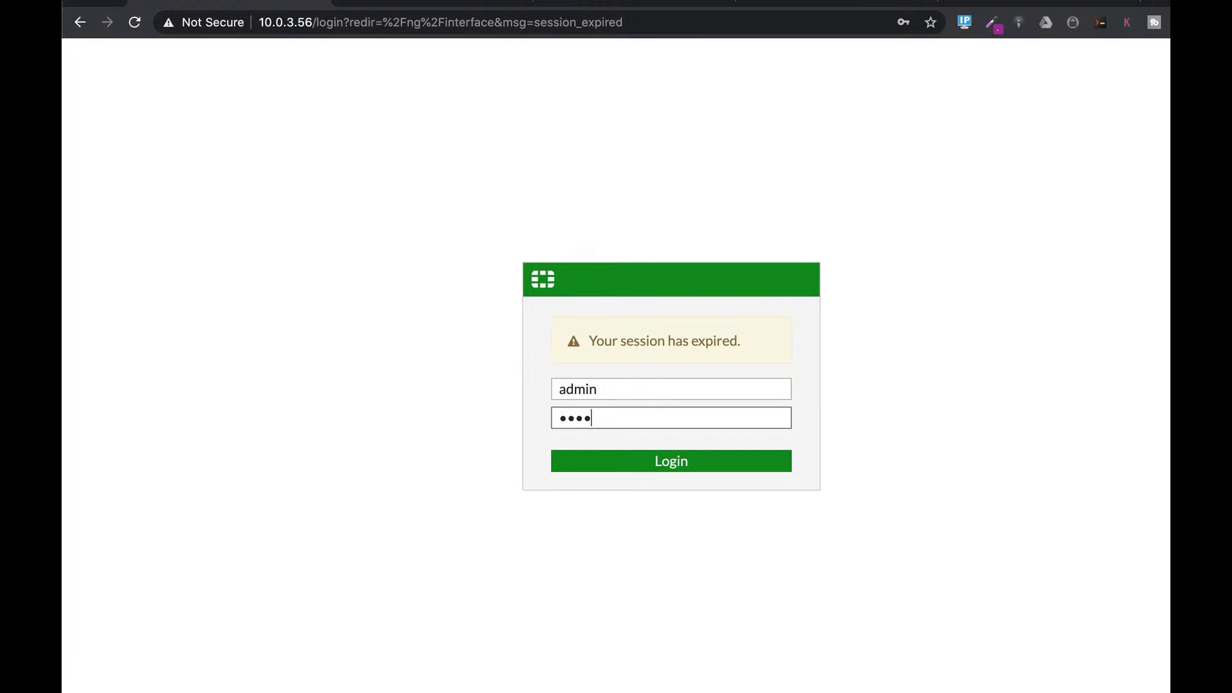
key("Return")
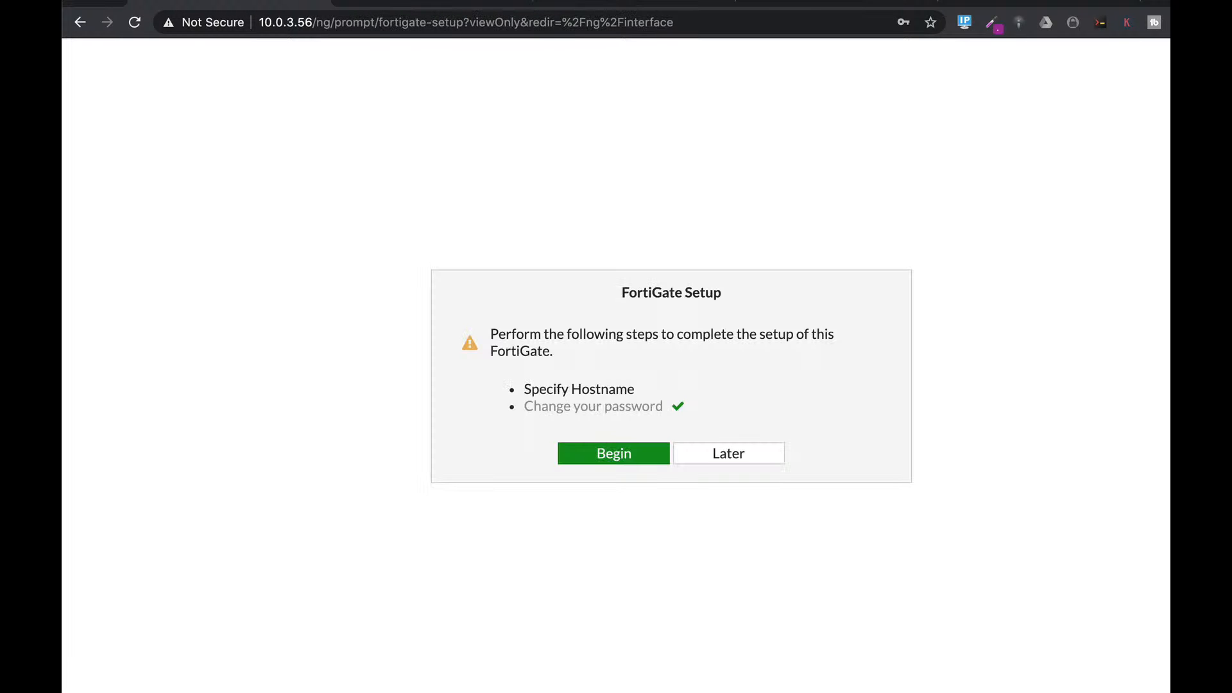
left_click(748, 458)
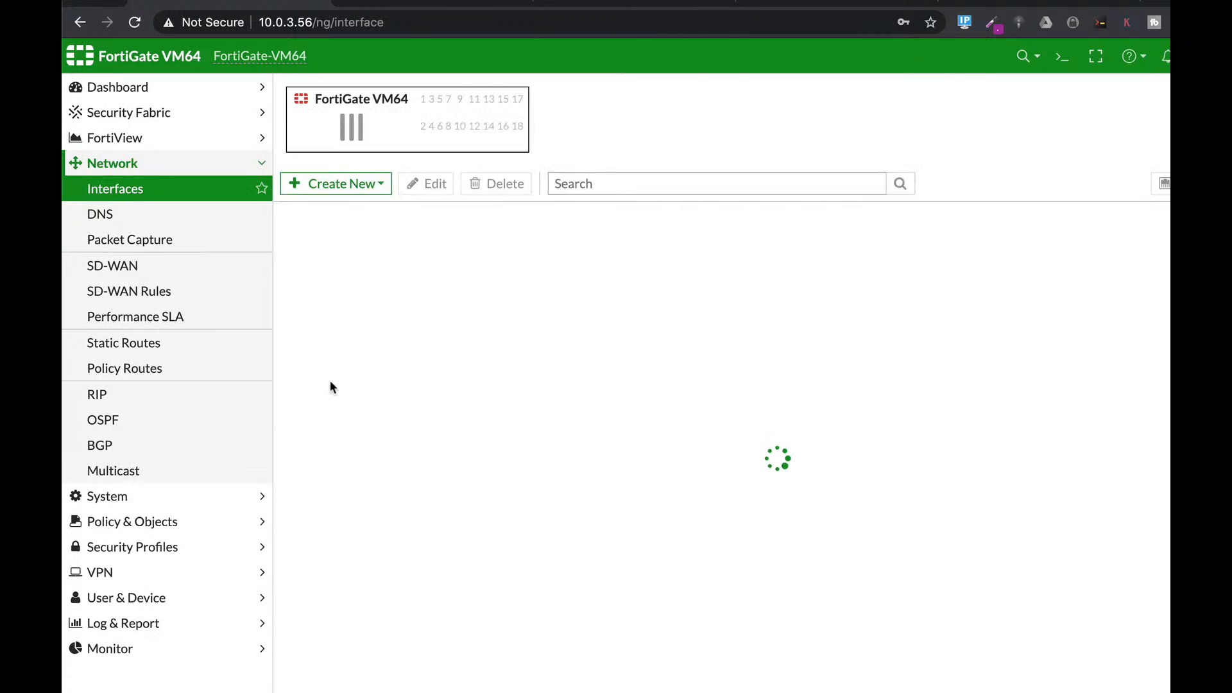
Step: Preview the Login Page replacement message under System > Replacement Messages, then cancel the editor
left_click(108, 496)
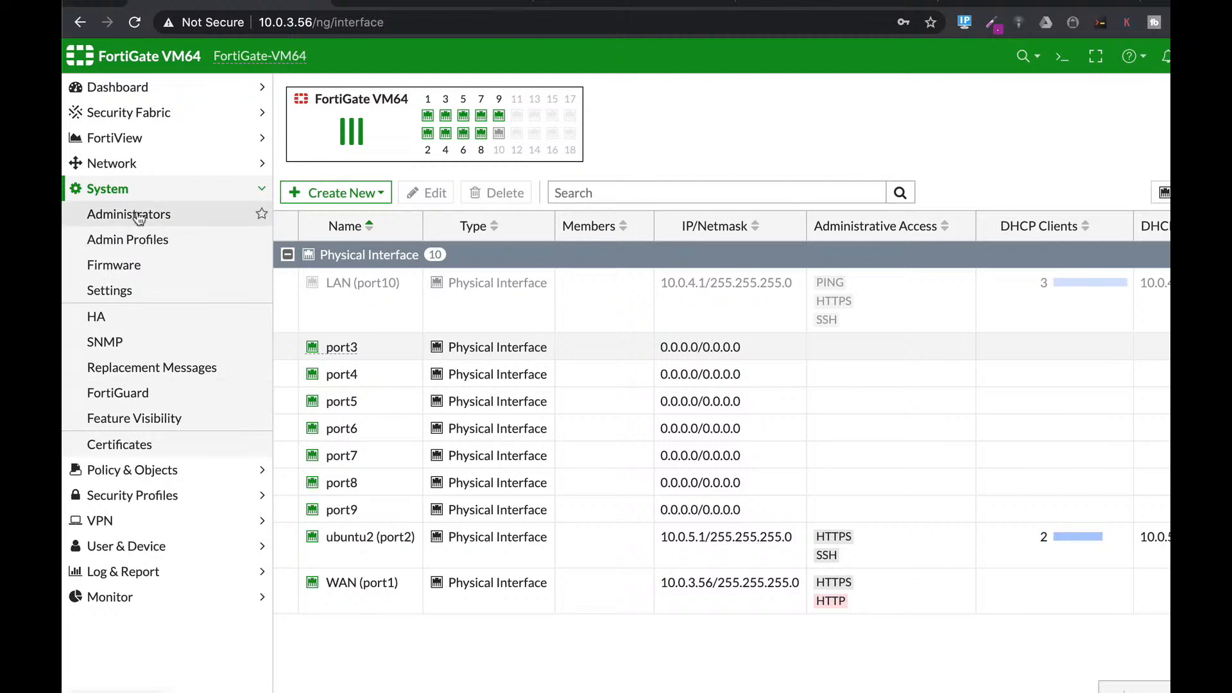
left_click(129, 364)
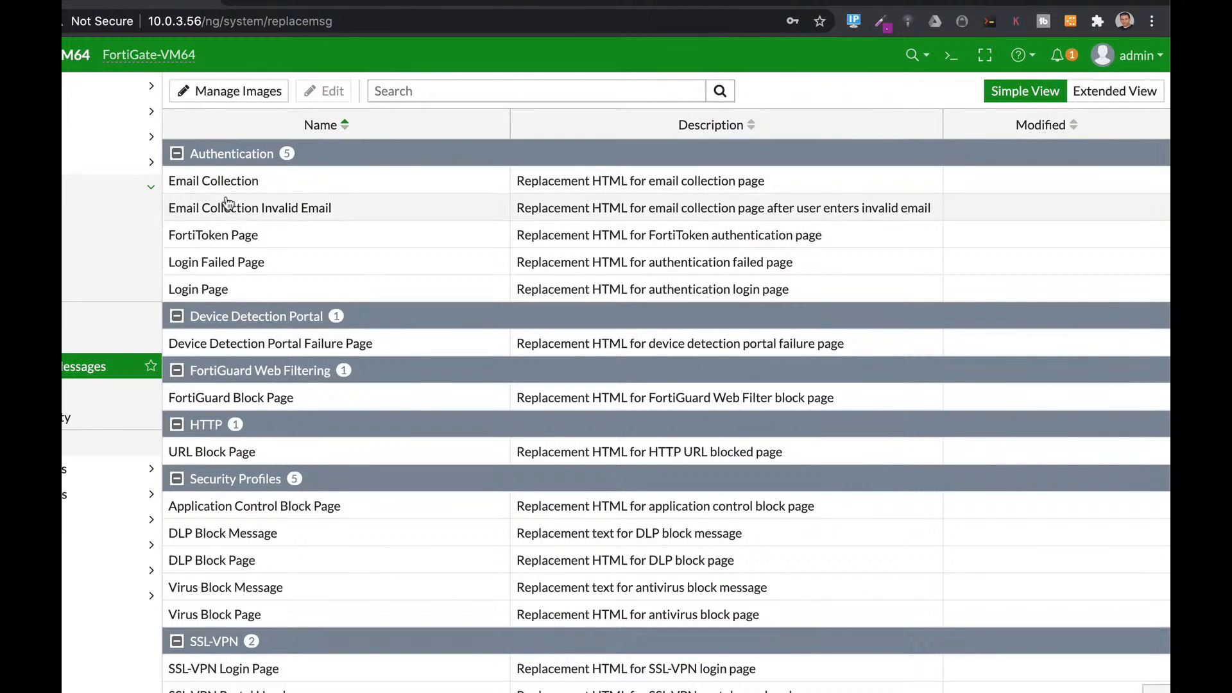
left_click(206, 291)
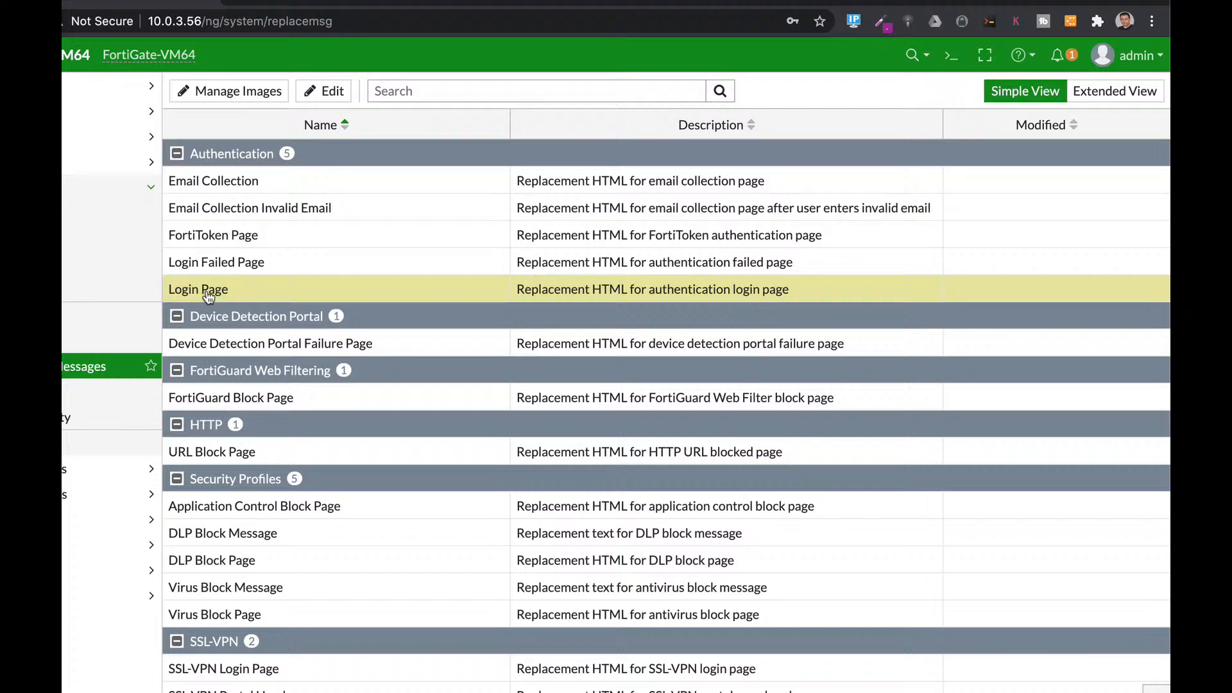
left_click(318, 96)
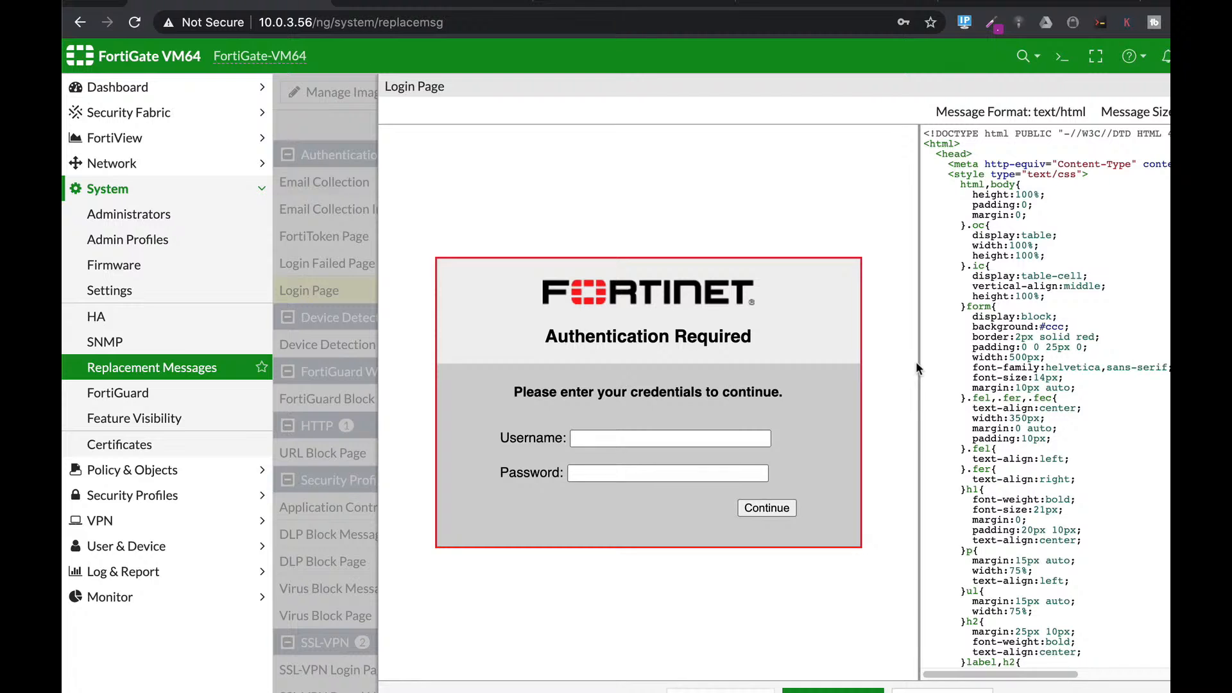
mouse_move(915, 361)
left_mouse_down()
mouse_move(501, 361)
mouse_move(865, 332)
mouse_move(656, 347)
mouse_move(930, 343)
left_mouse_up()
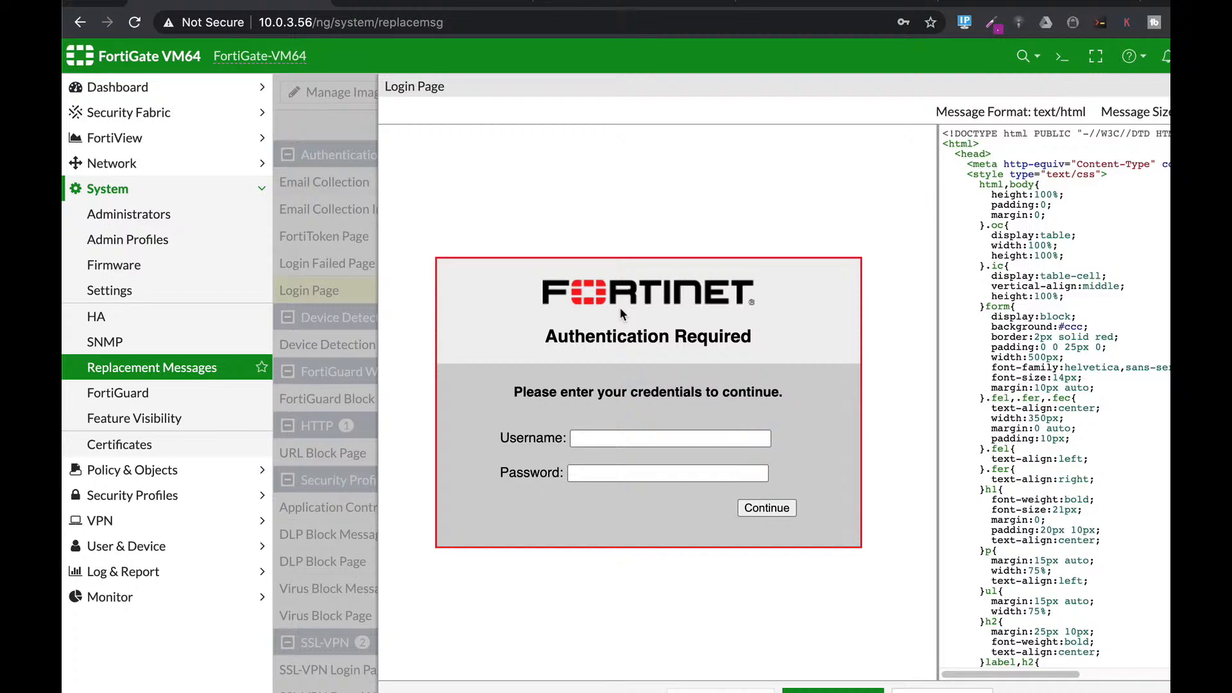
left_click(937, 690)
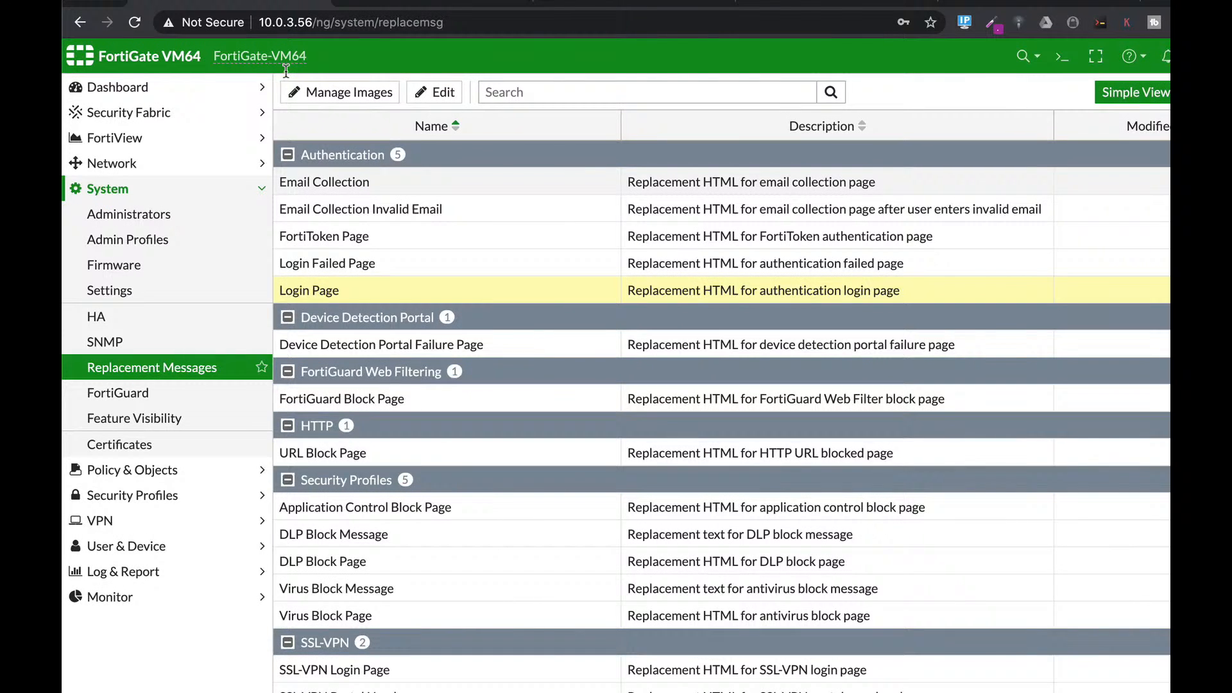
Step: Upload the FORTITIP screenshot as a new replacement image named fortitip1, then go back to Replacement Messages
left_click(333, 92)
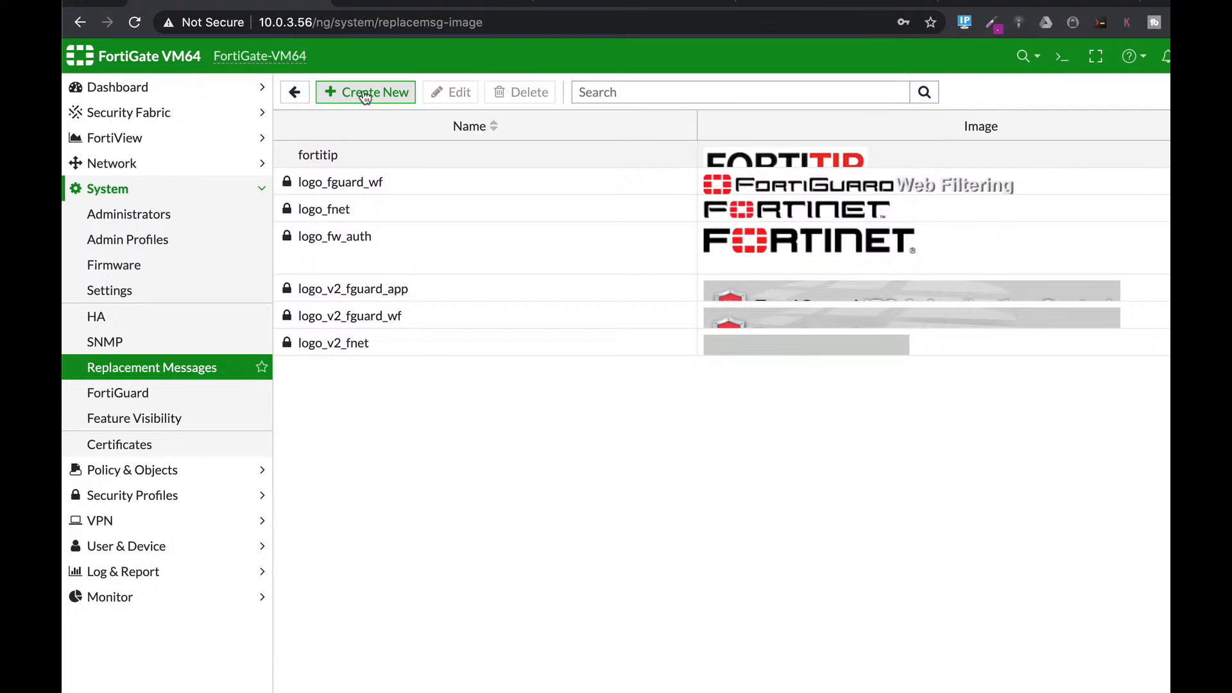
left_click(362, 91)
left_click(383, 120)
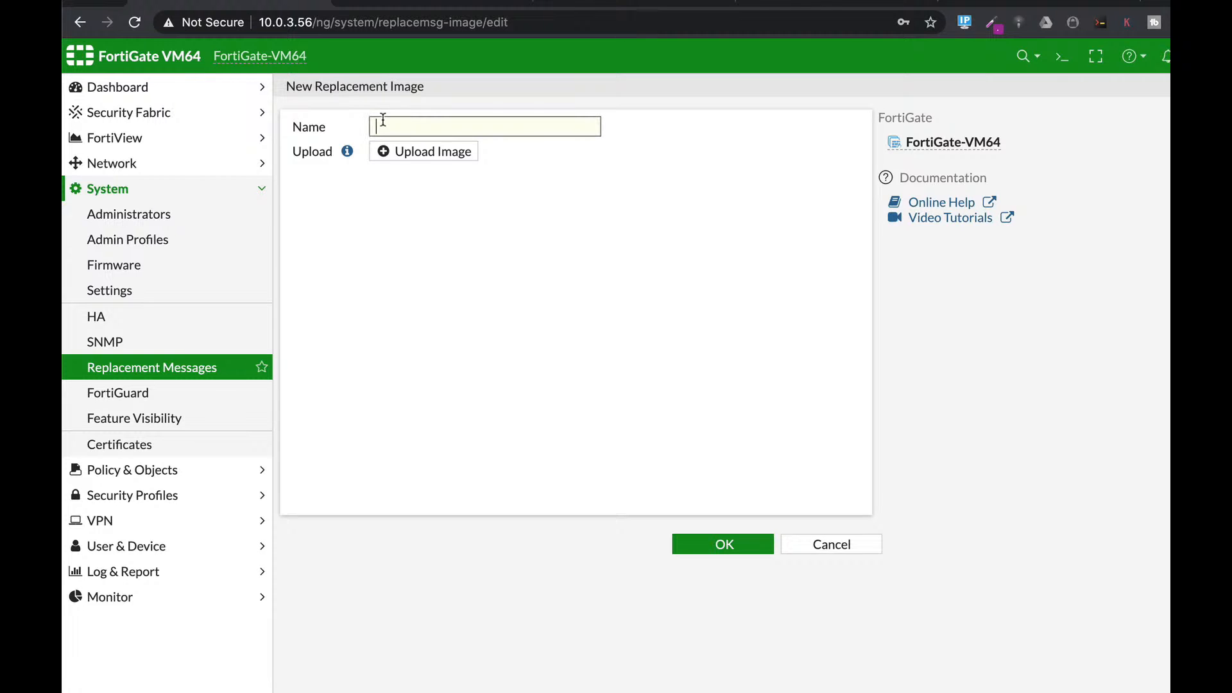
type("fortitip")
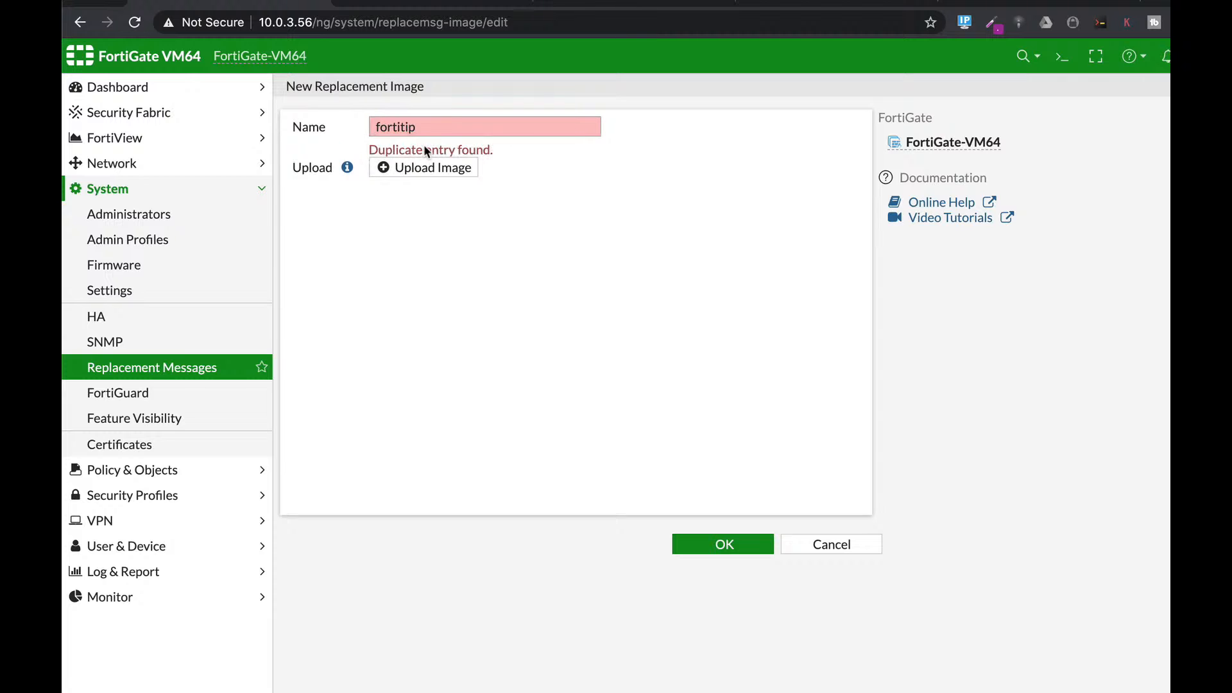
left_click(429, 166)
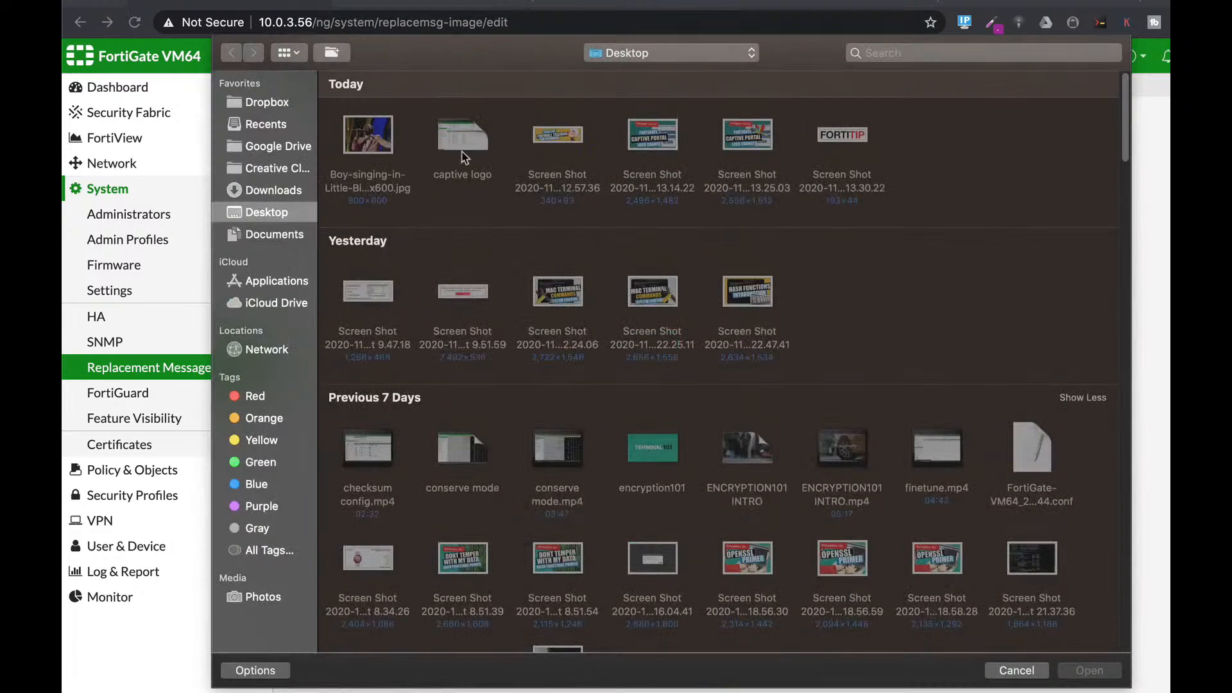
left_click(859, 138)
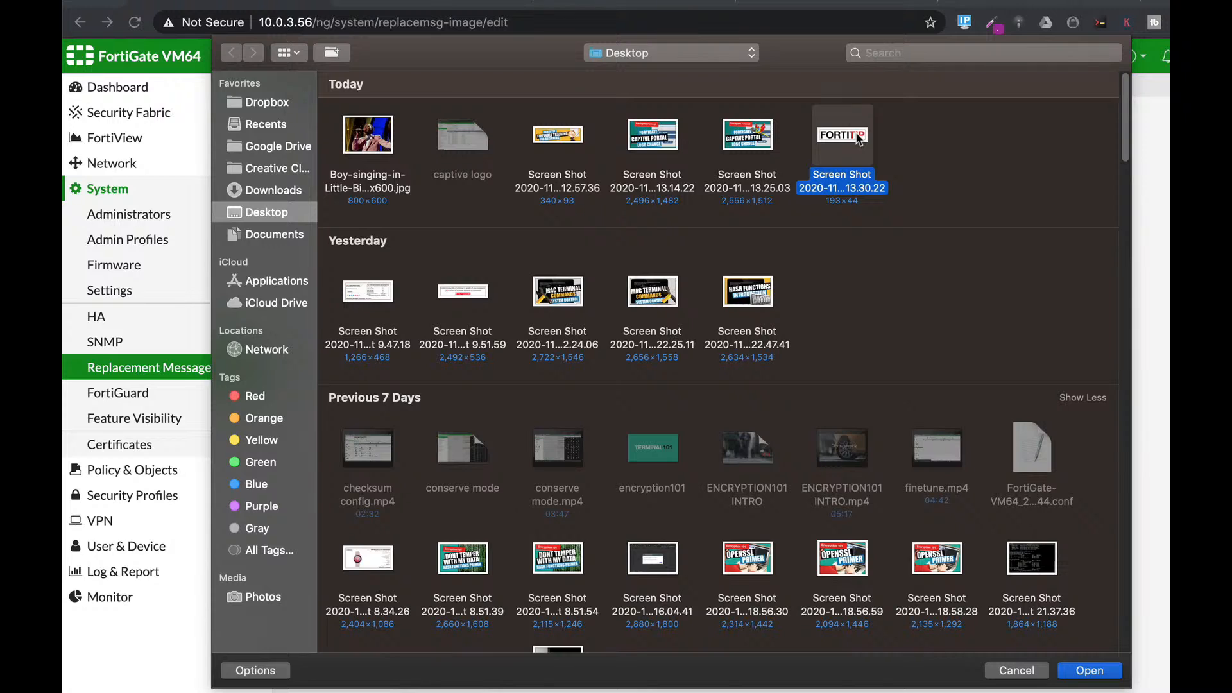
double_click(858, 138)
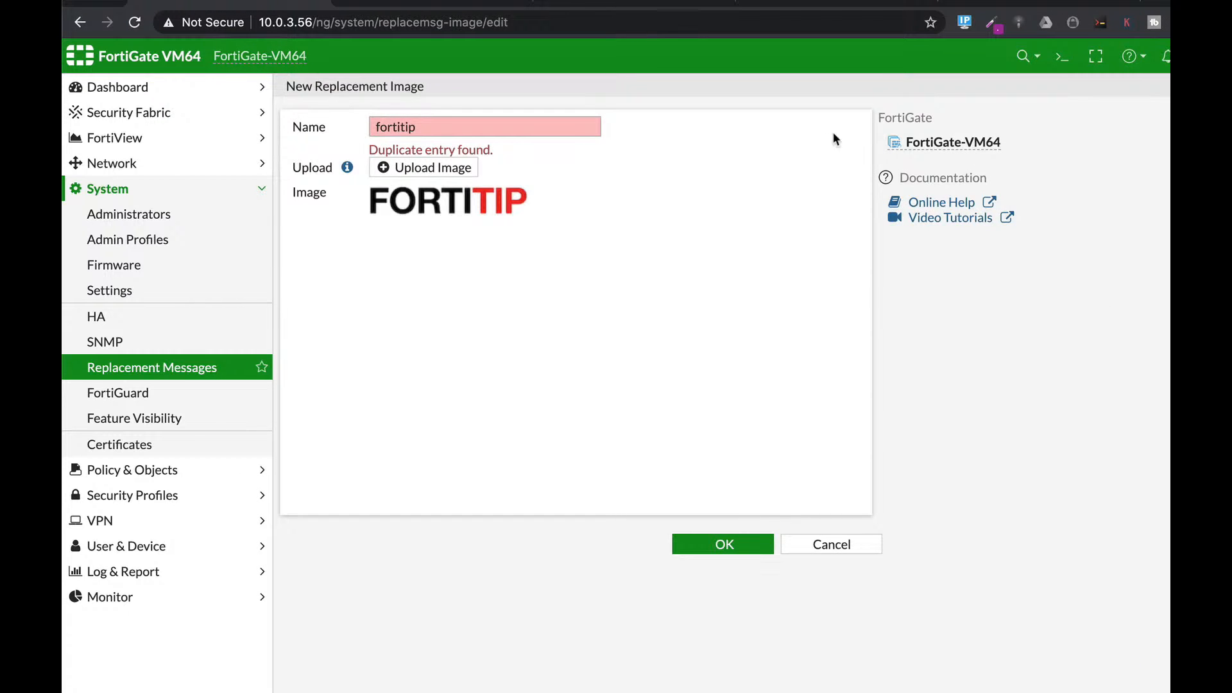
left_click(423, 127)
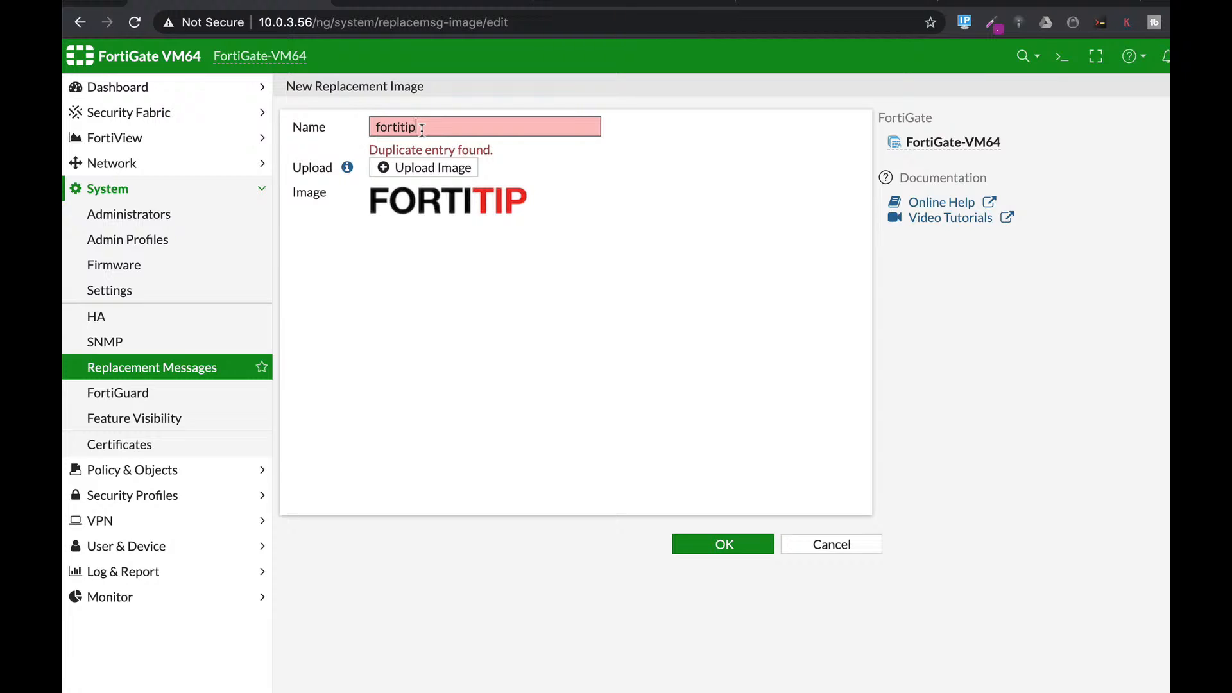
type("1")
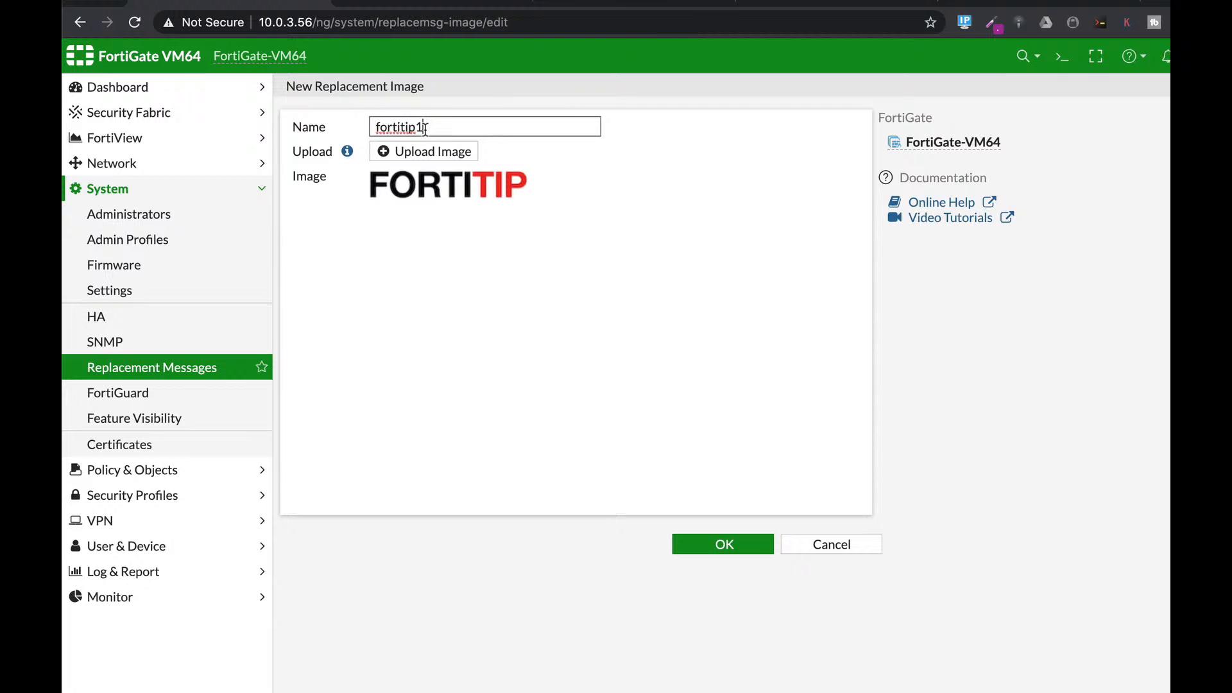
left_click(723, 544)
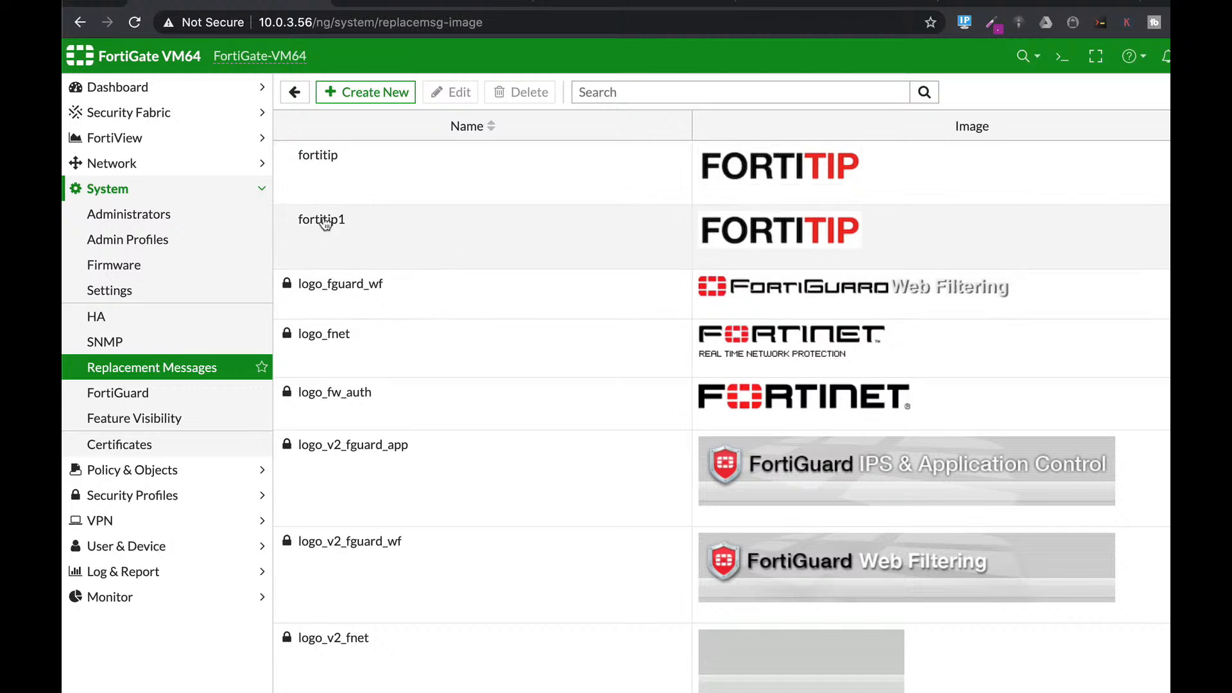
left_click(177, 364)
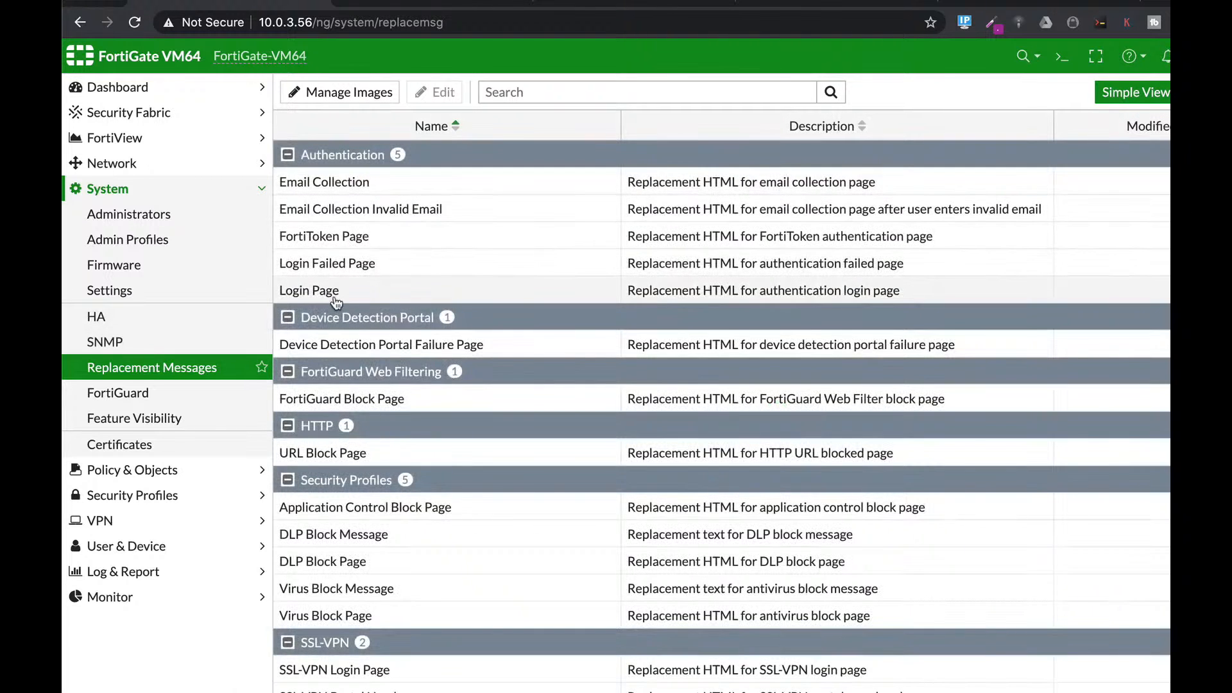
Step: In the Login Page HTML source, change the .logo background colour from #eee to #ffffff
left_click(333, 294)
left_click(436, 92)
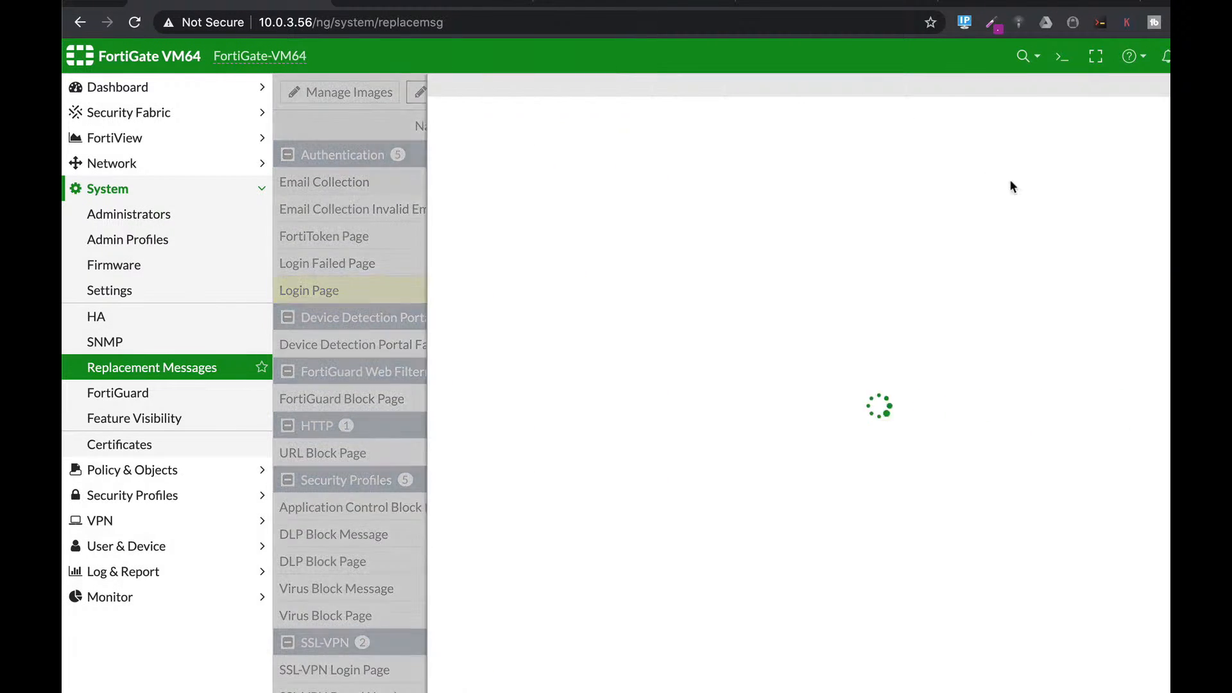
left_click_drag(918, 356, 436, 340)
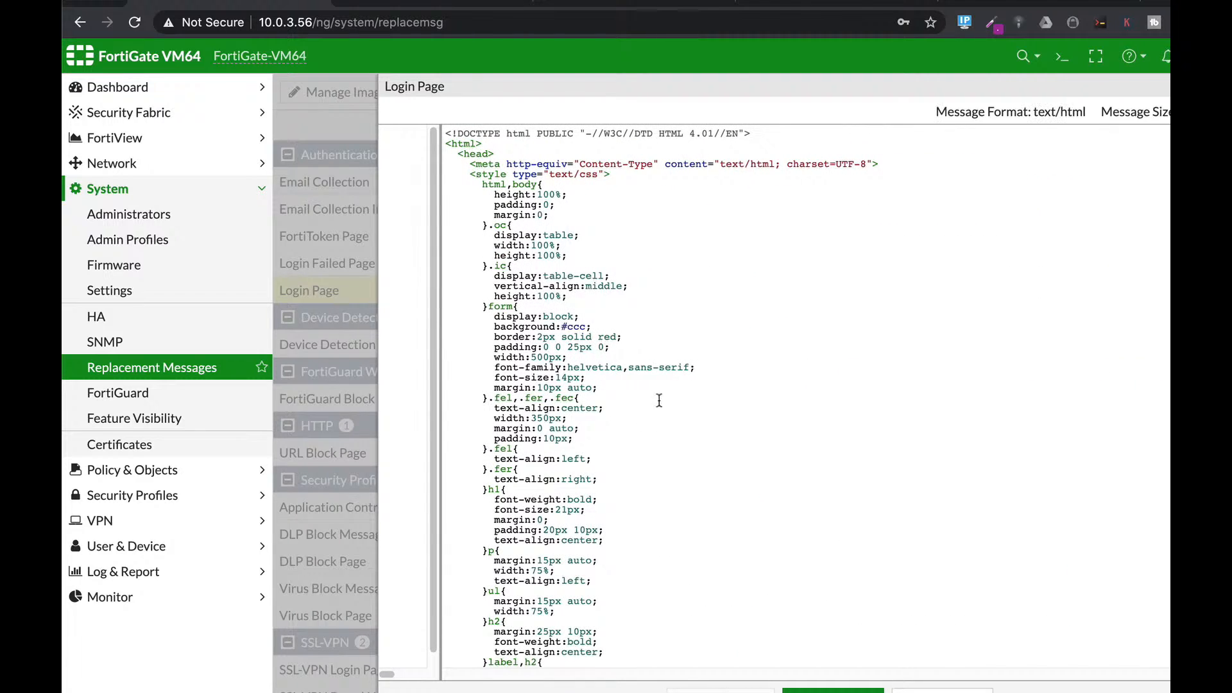
scroll(651, 404, "down", 5)
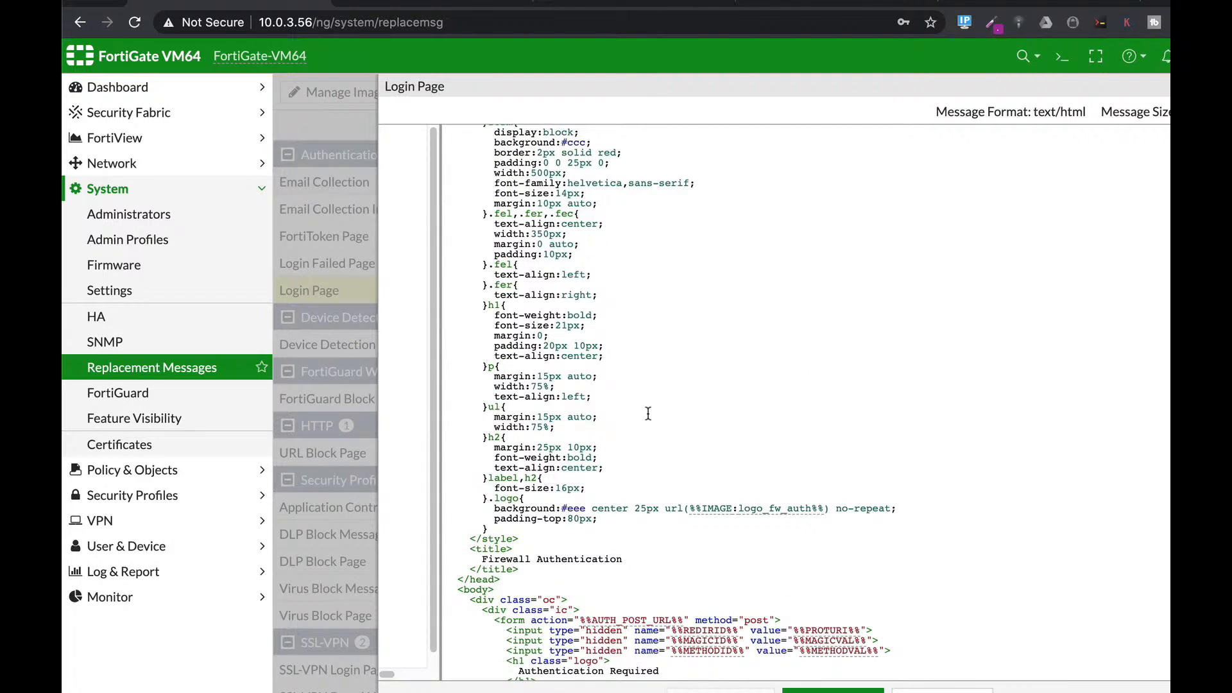
key("super+f")
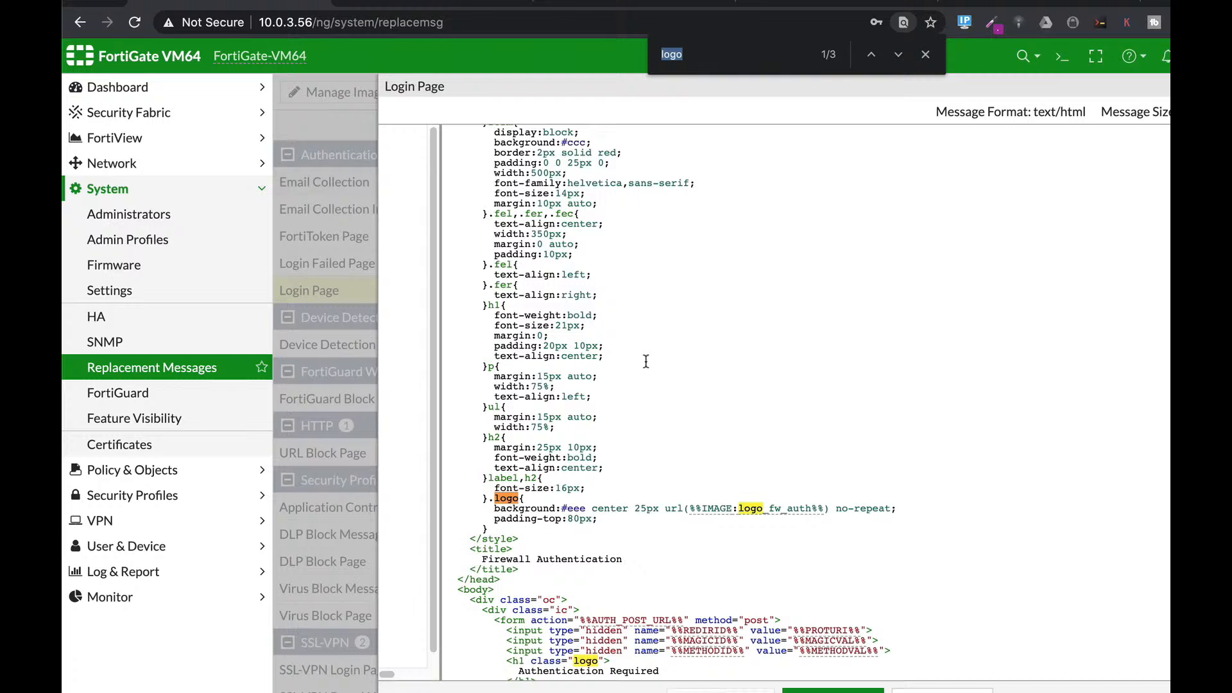
left_click(570, 508)
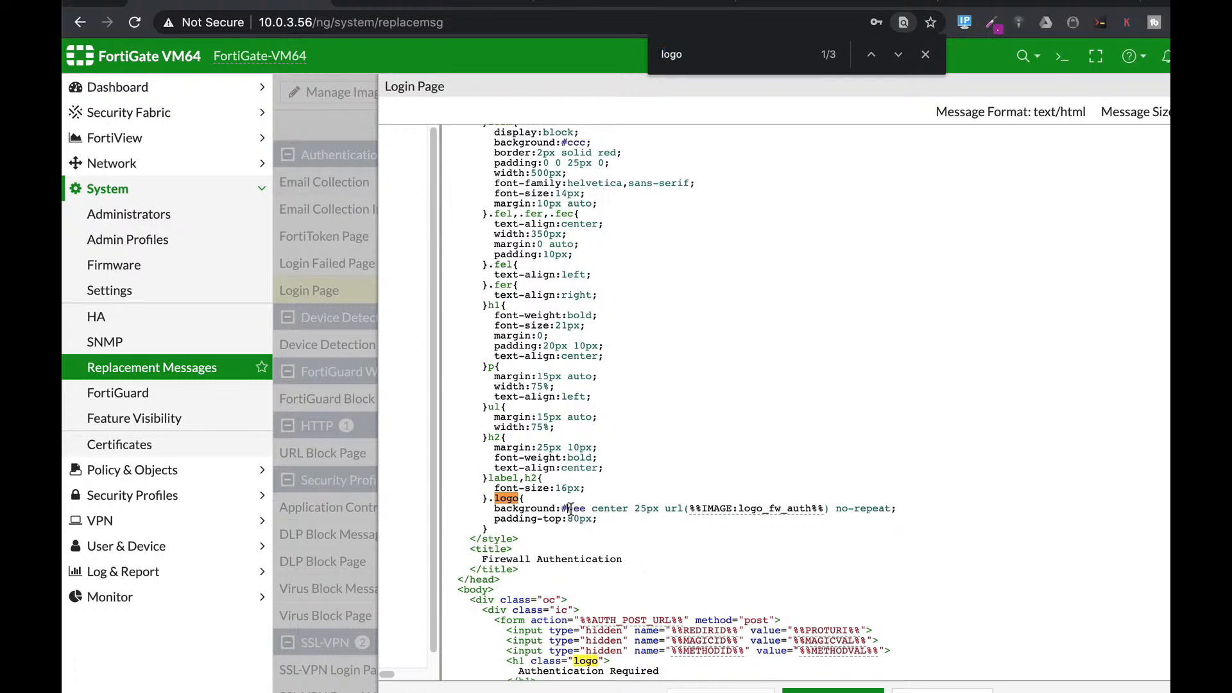
left_click_drag(568, 509, 586, 509)
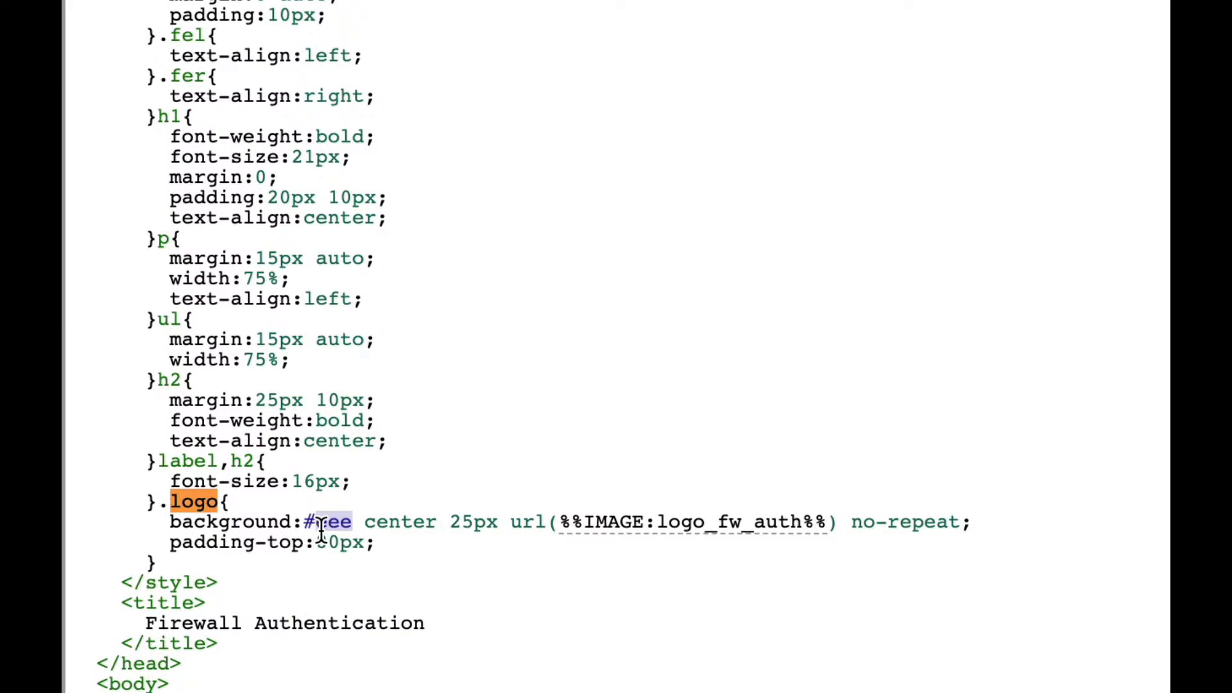
left_click(316, 521)
double_click(318, 521)
type("fffff")
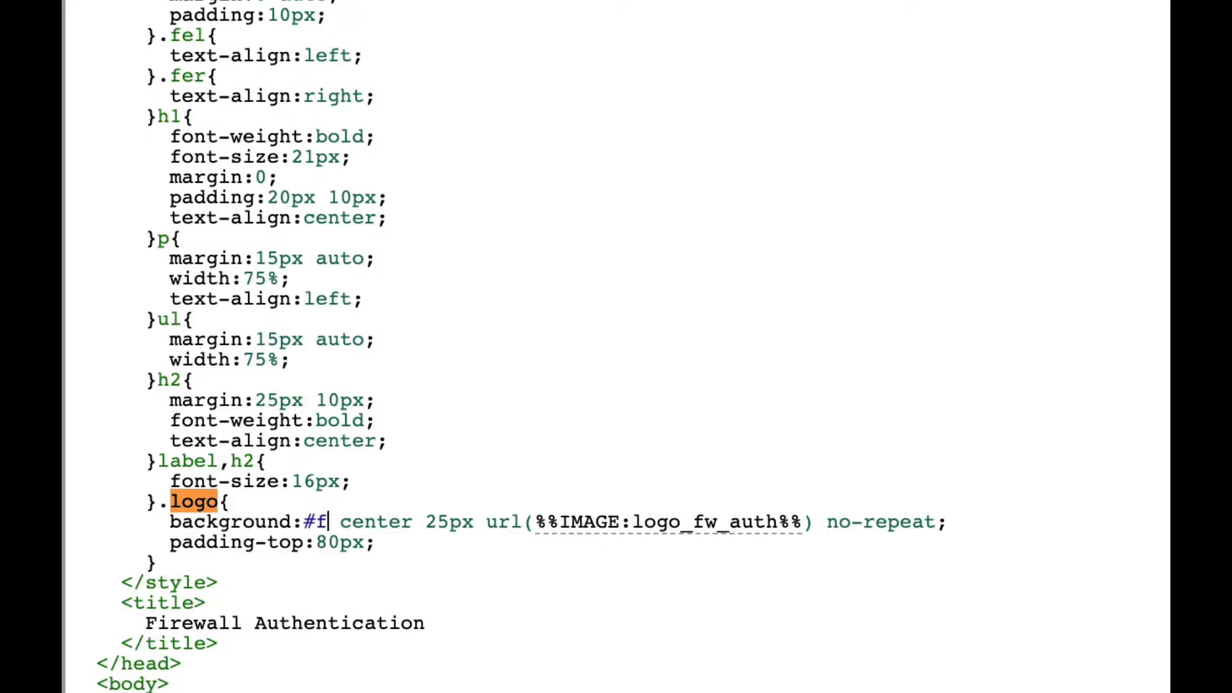
type("f")
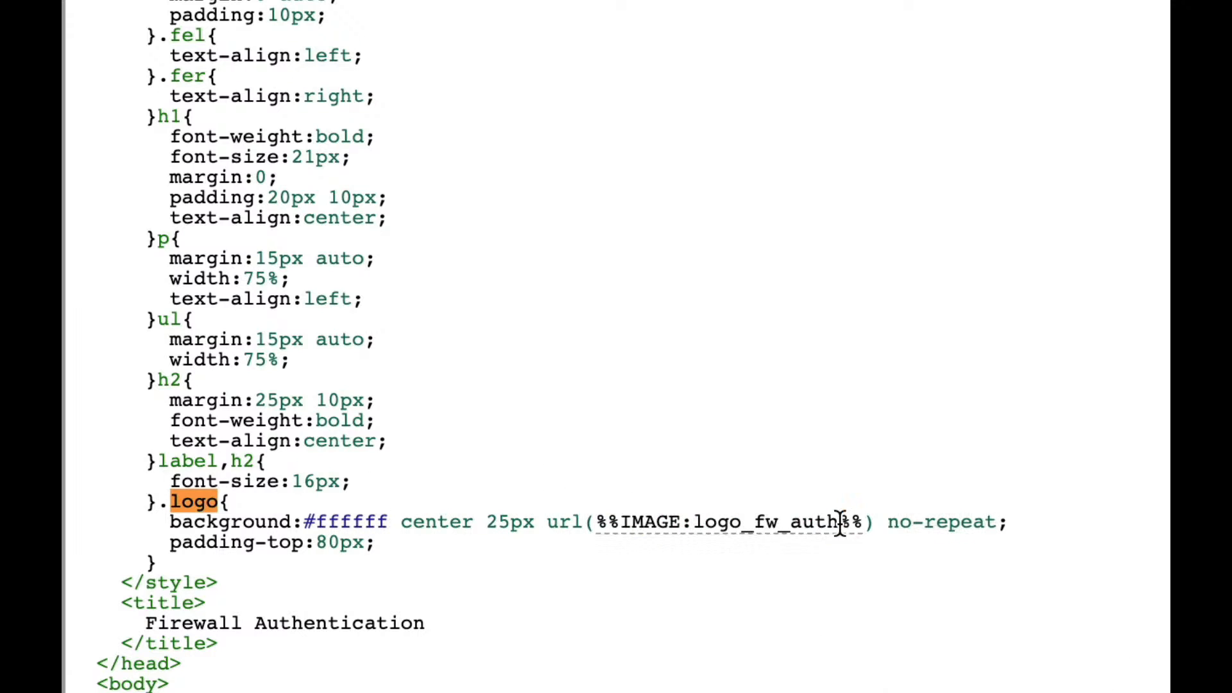
Step: Replace the logo_fw_auth image reference with fortitip1 and save the Login Page
key("BackSpace")
key("BackSpace")
key("BackSpace")
key("BackSpace")
key("BackSpace")
key("BackSpace")
key("BackSpace")
key("BackSpace")
key("BackSpace")
key("BackSpace")
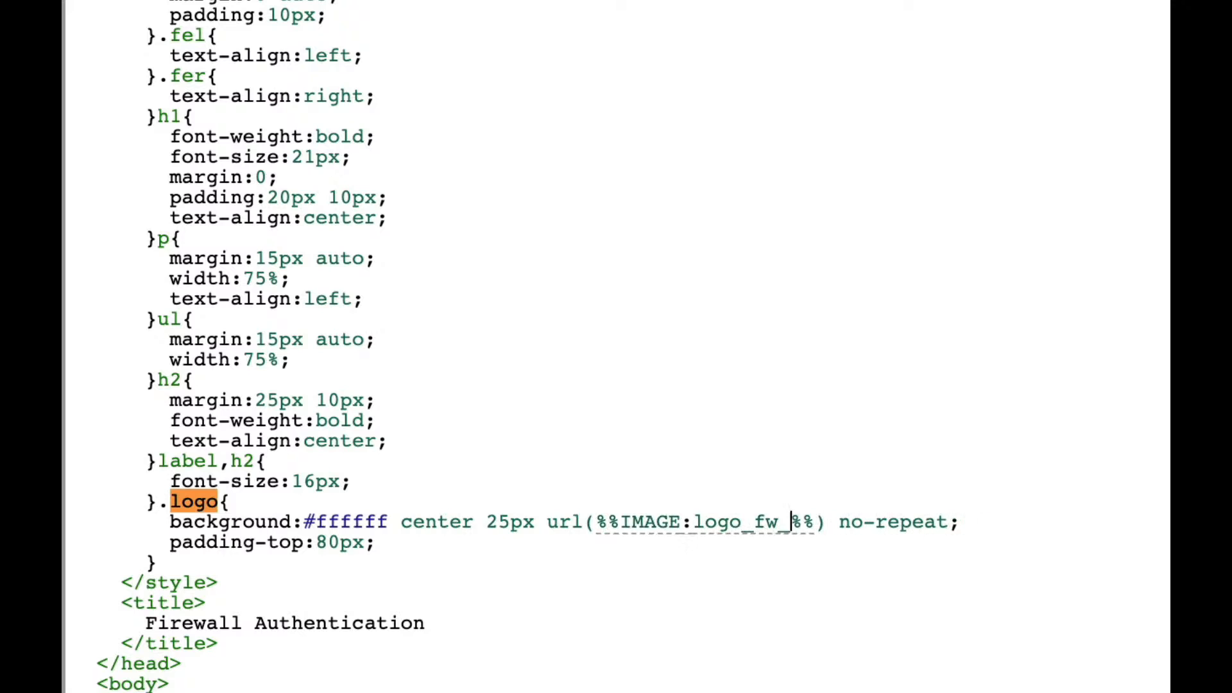
key("BackSpace")
key("BackSpace")
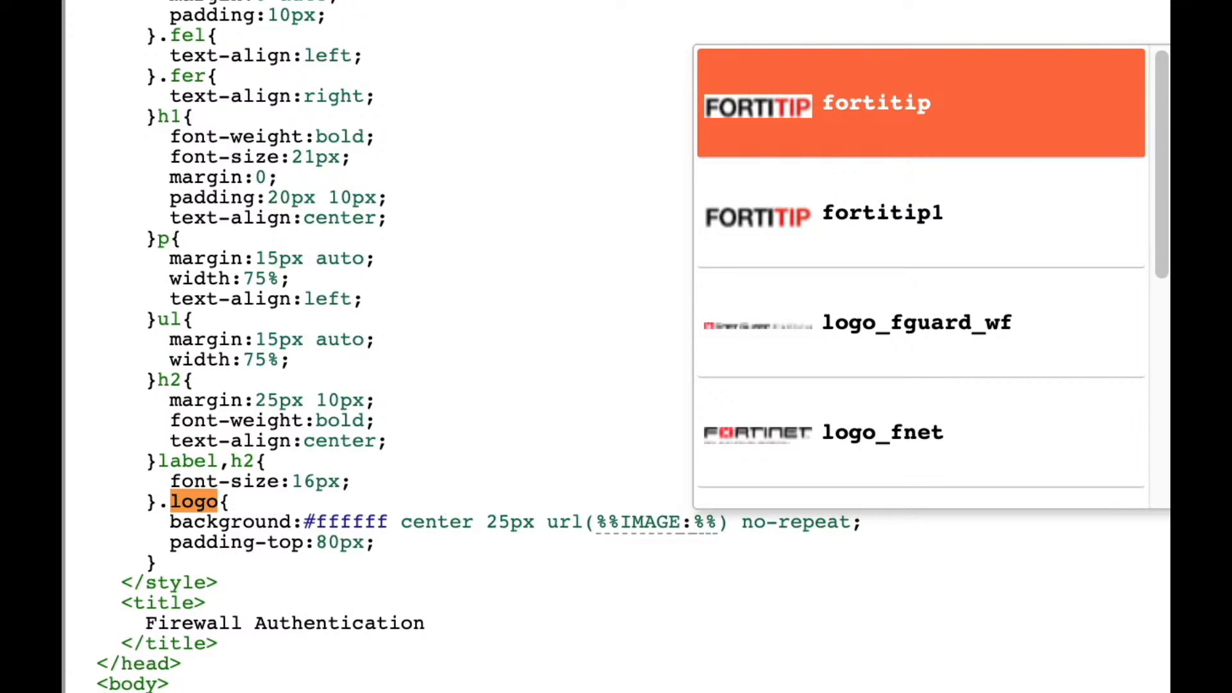
type("fortitip1")
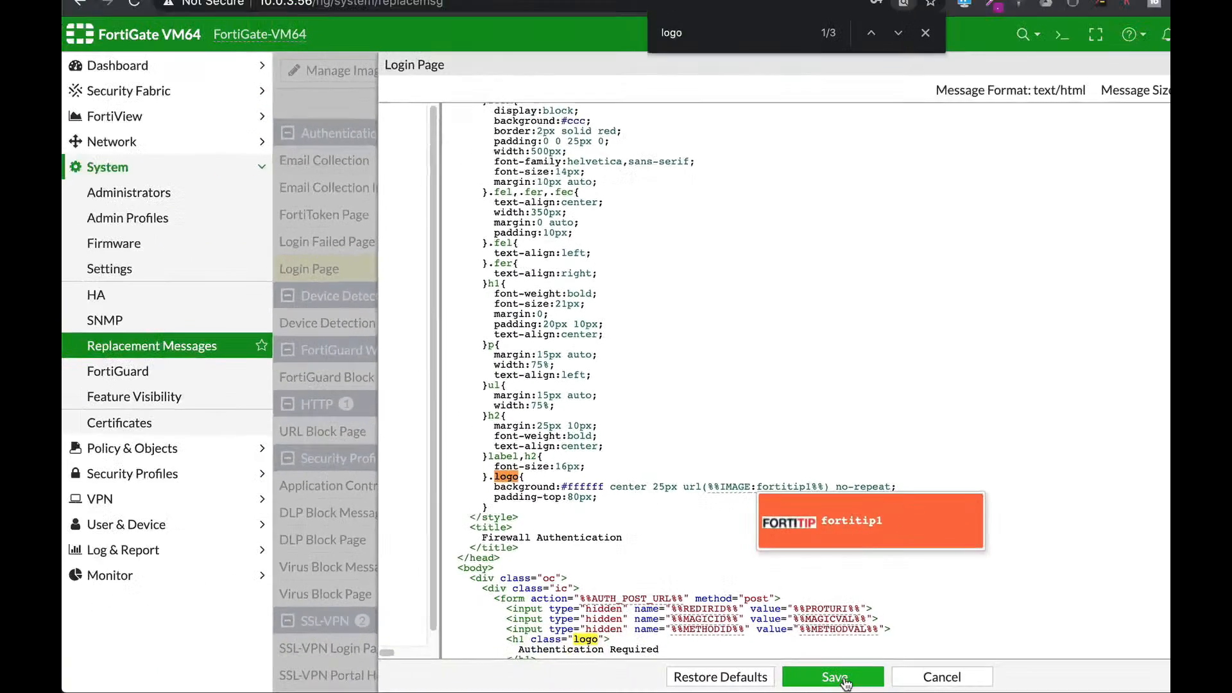
left_click(845, 682)
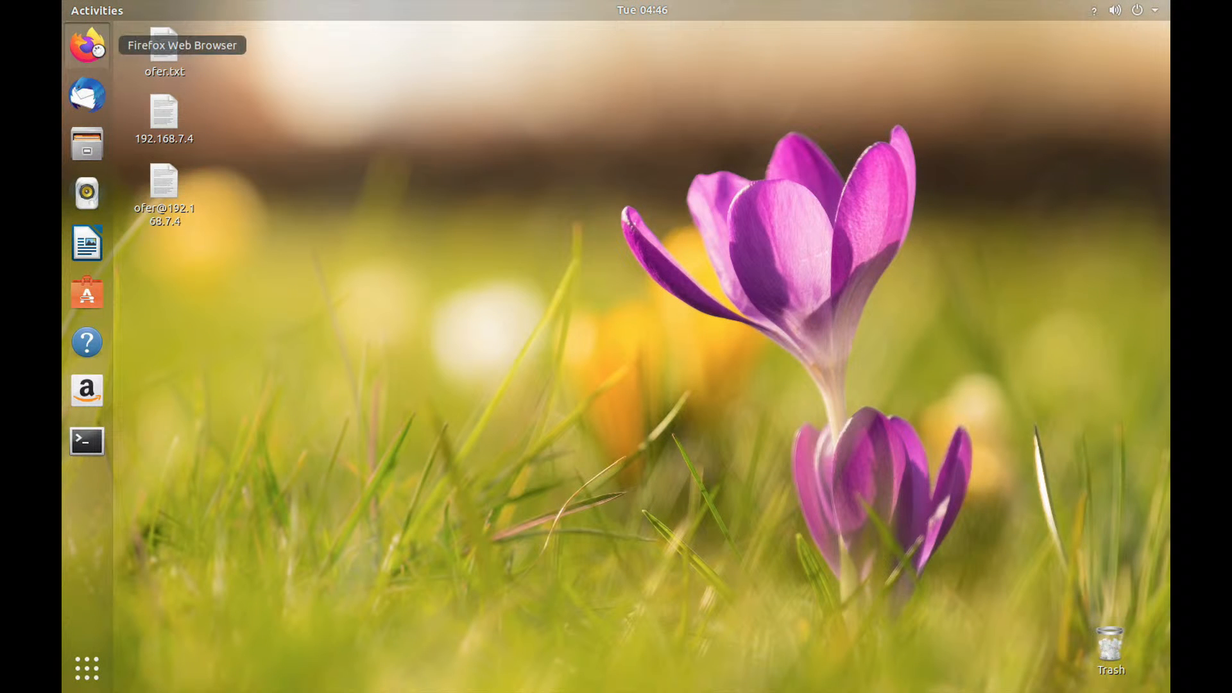
Step: Launch Firefox on the Ubuntu client and open the fortinet site from Top Sites
left_click(98, 51)
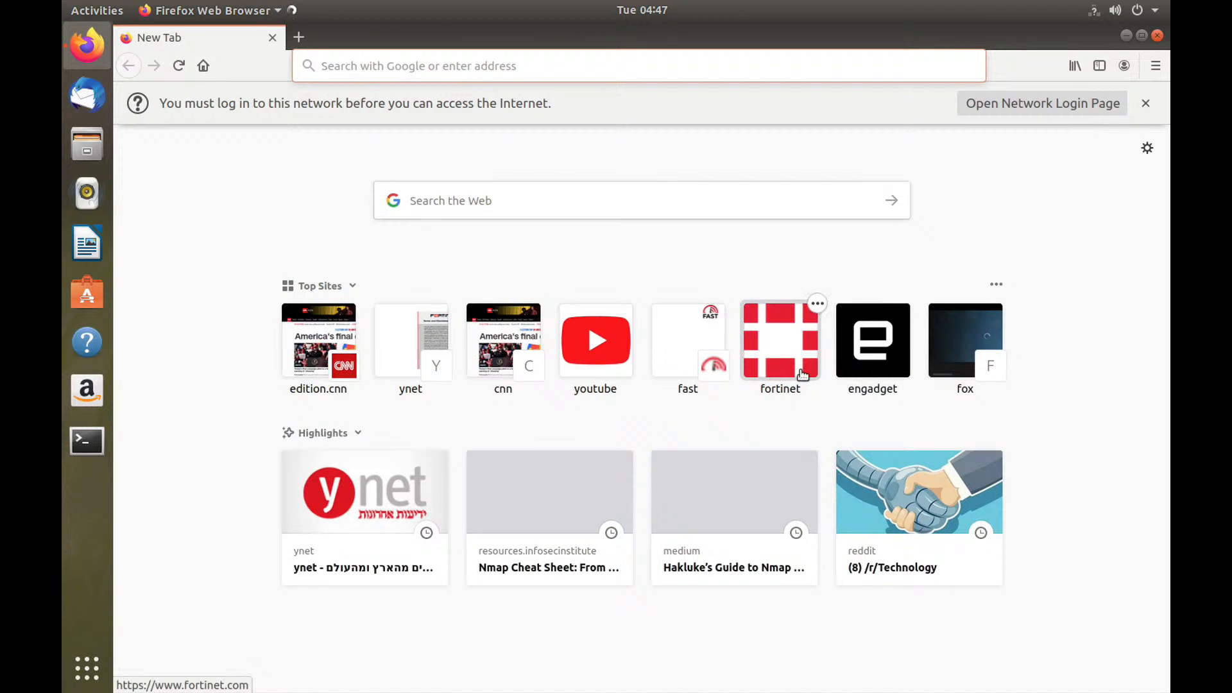
left_click(766, 387)
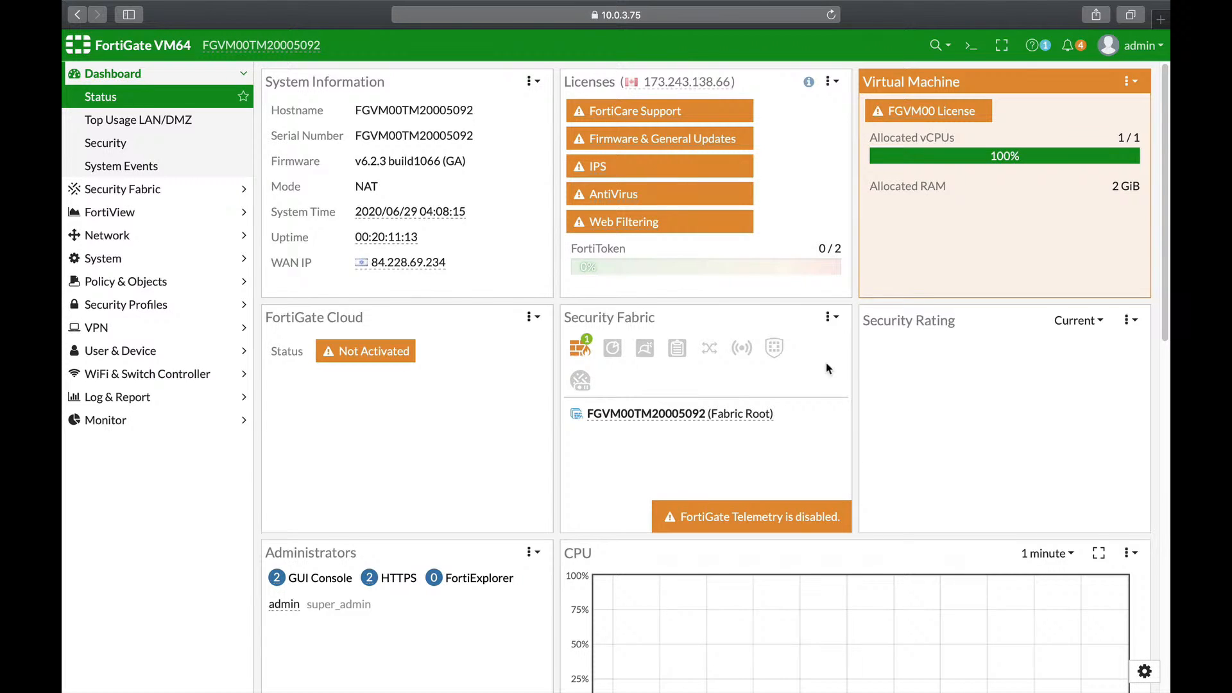
Step: Create a new AntiVirus profile with Content Disarm and Reconstruction enabled, then open the CLI console
left_click(125, 305)
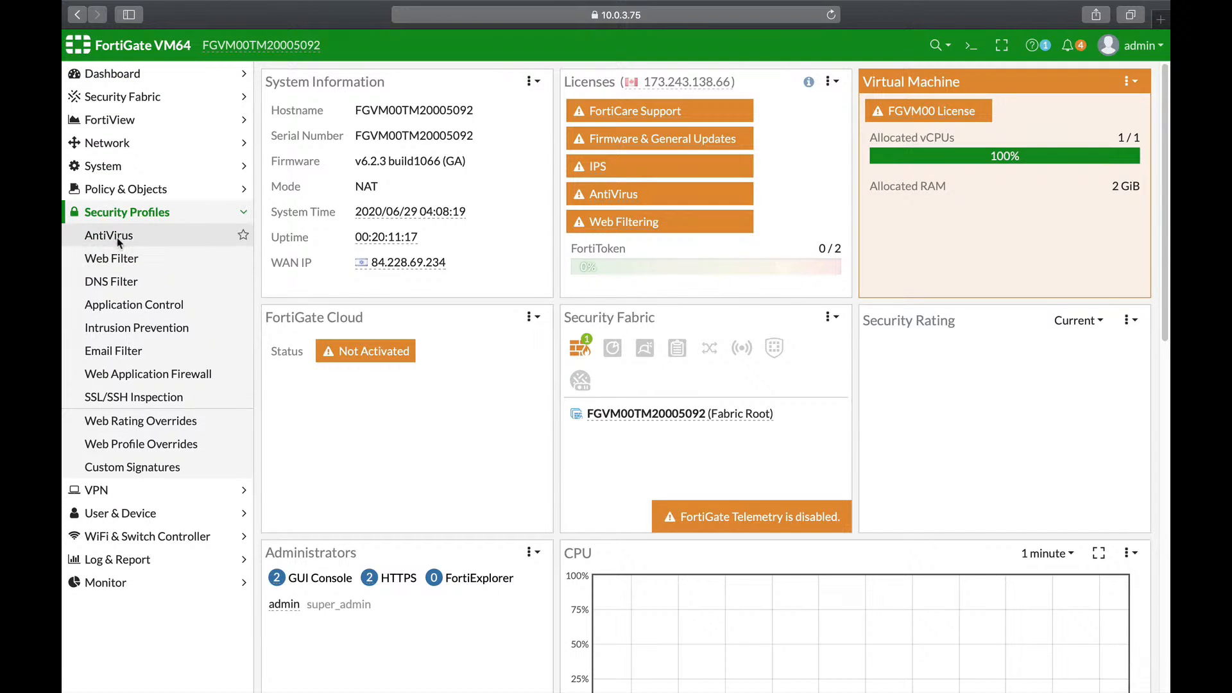
left_click(118, 241)
left_click(313, 82)
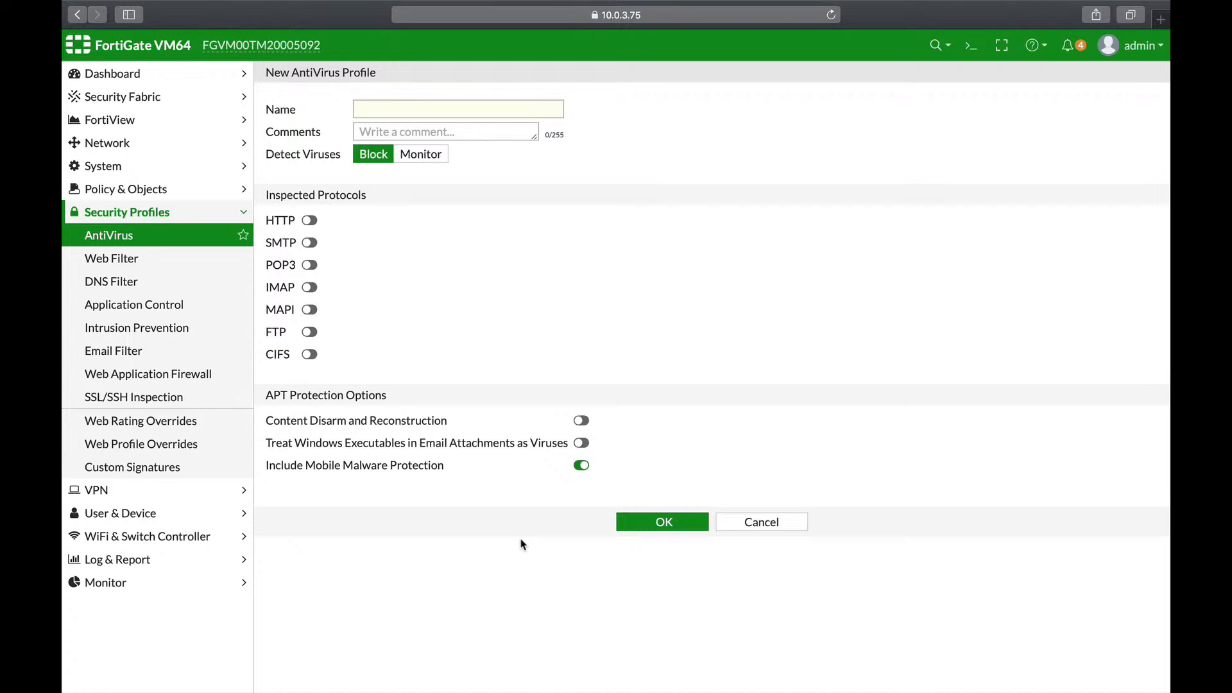
left_click(582, 422)
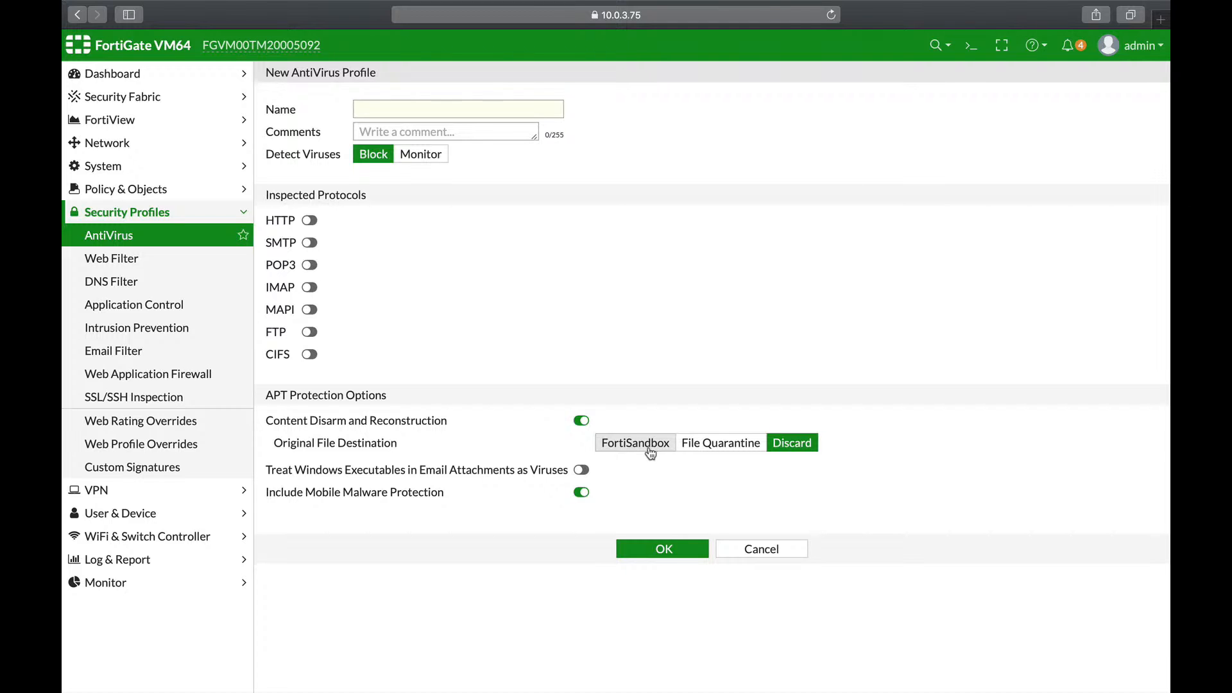
left_click(965, 48)
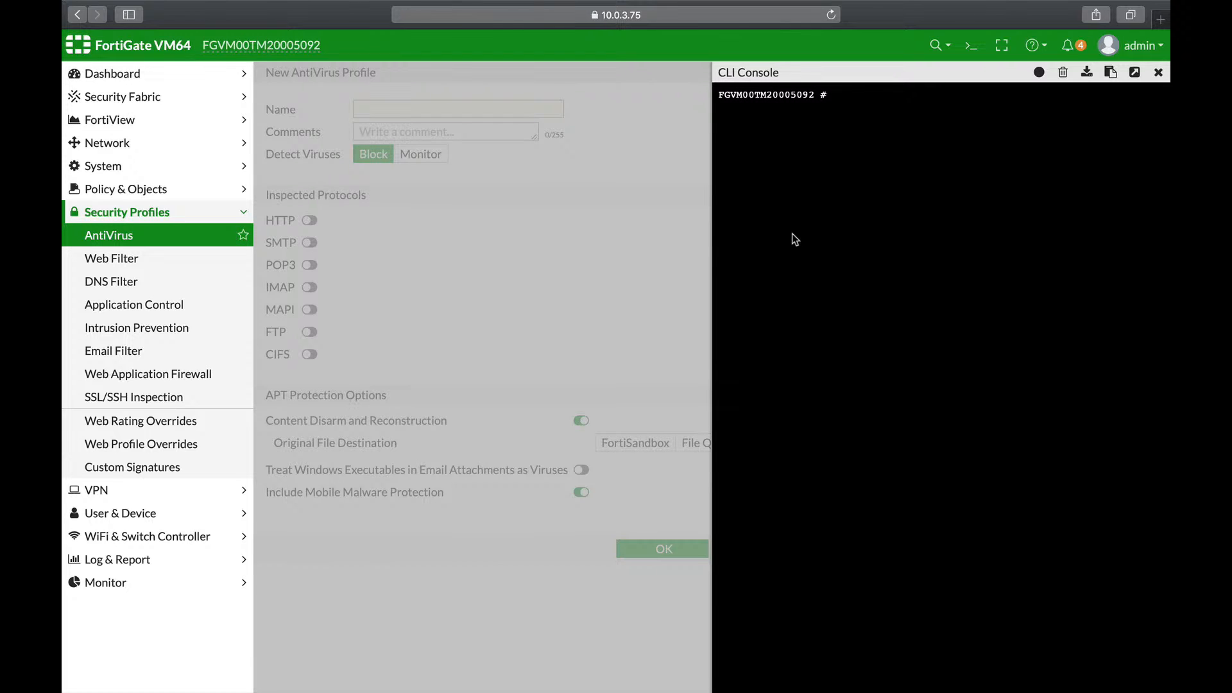
Step: In the CLI, enter 'config antivirus profile' and 'edit block\ eicAR'
type("config an")
key("Tab")
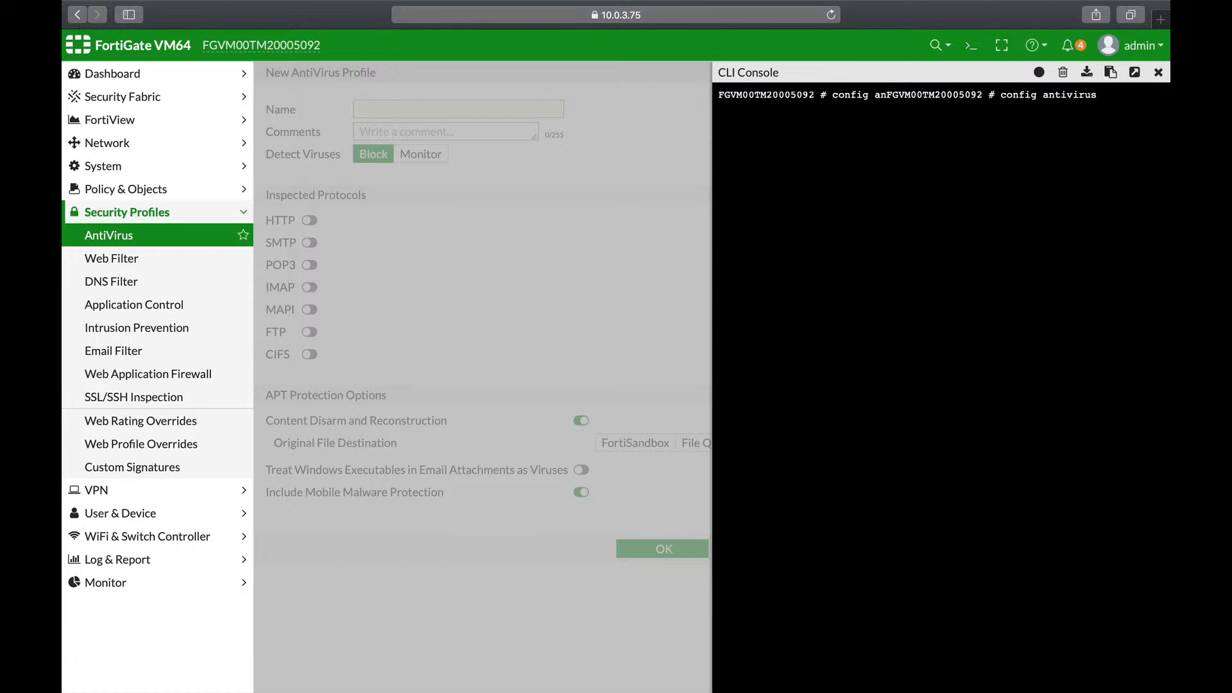
type("pro")
key("Tab")
key("Return")
type("edit block\\ eicAR")
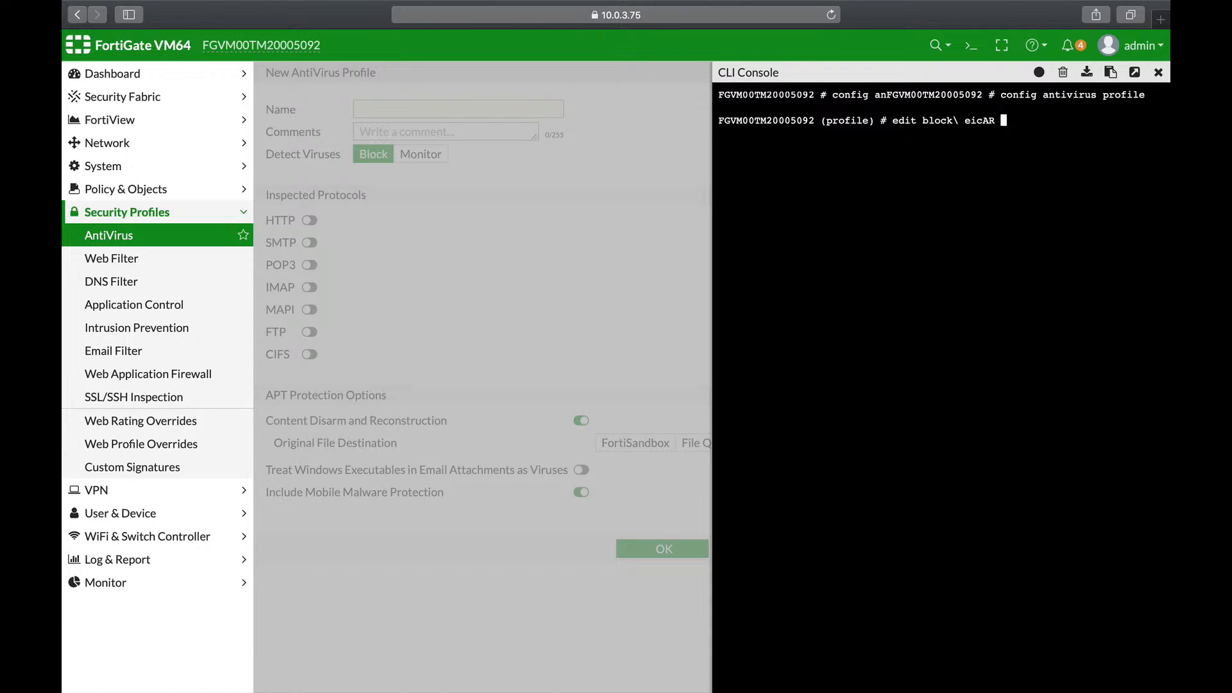
key("Return")
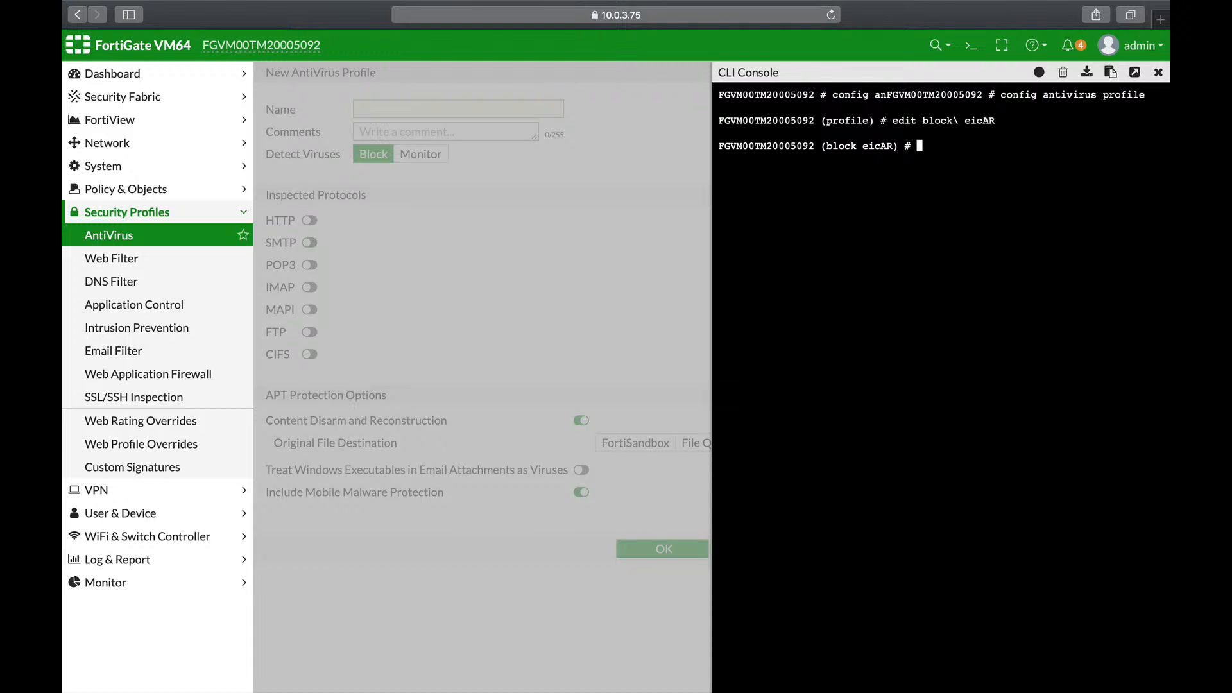
Step: Enter 'config content-disarm' and run 'show full-configuration' to print its settings
type("config ")
type("co")
key("Tab")
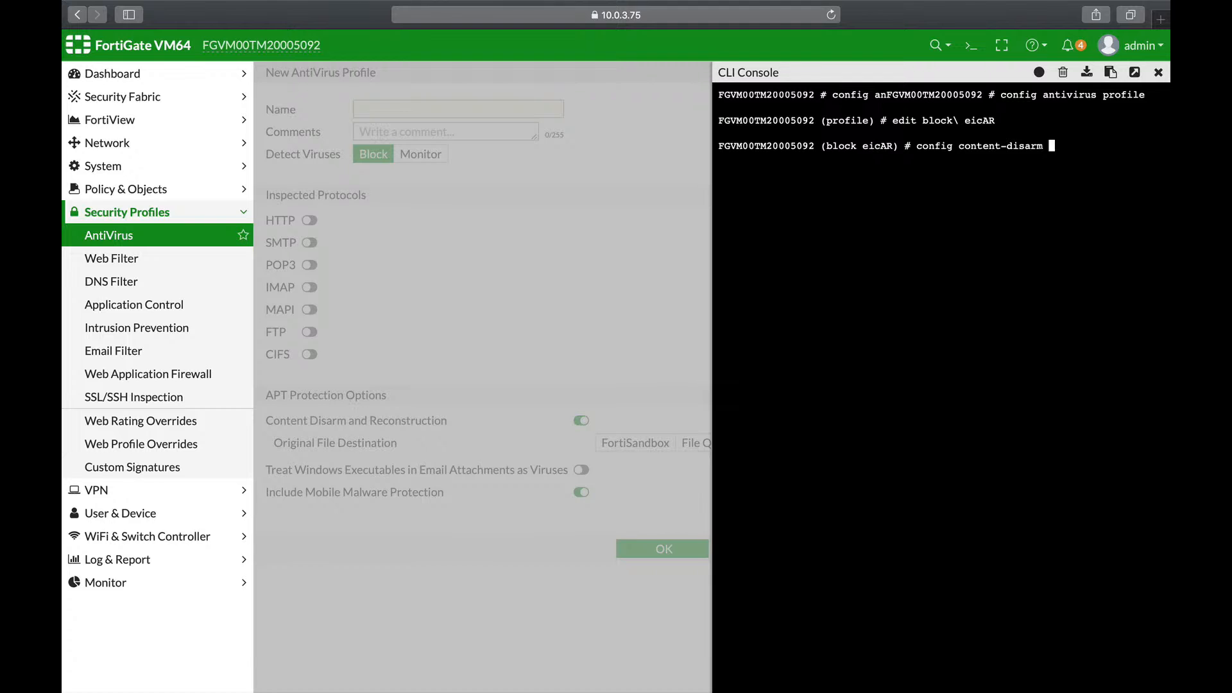
key("Return")
type("how fu")
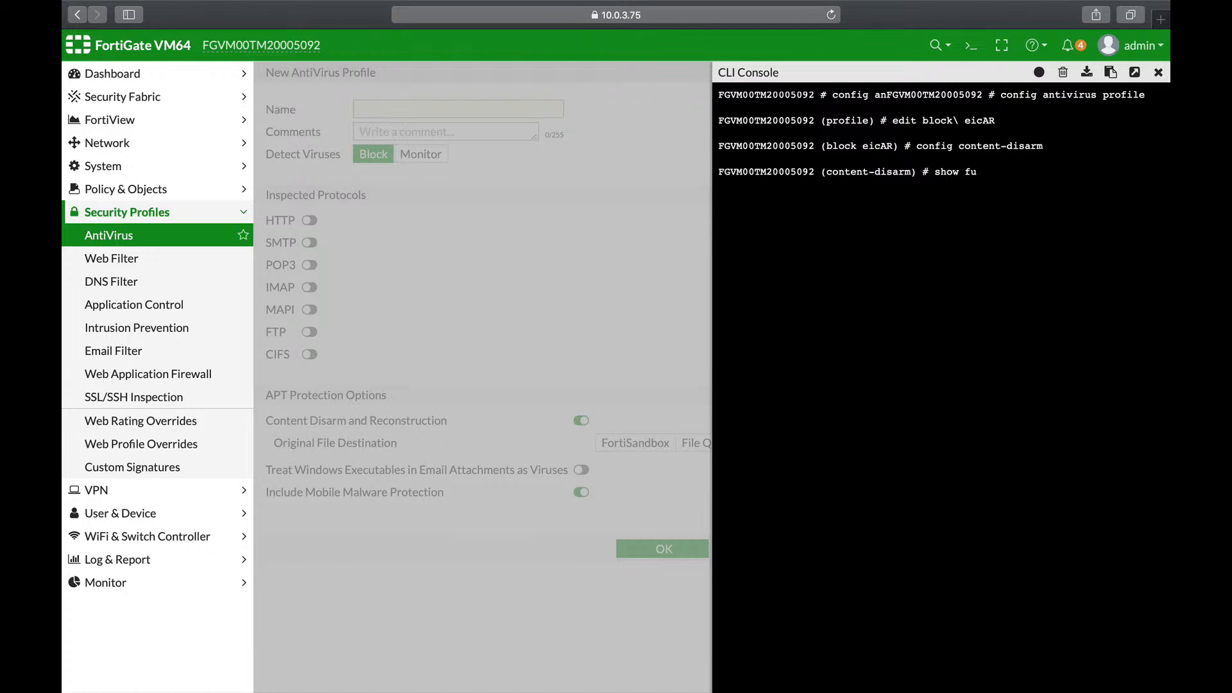
key("Tab")
key("Return")
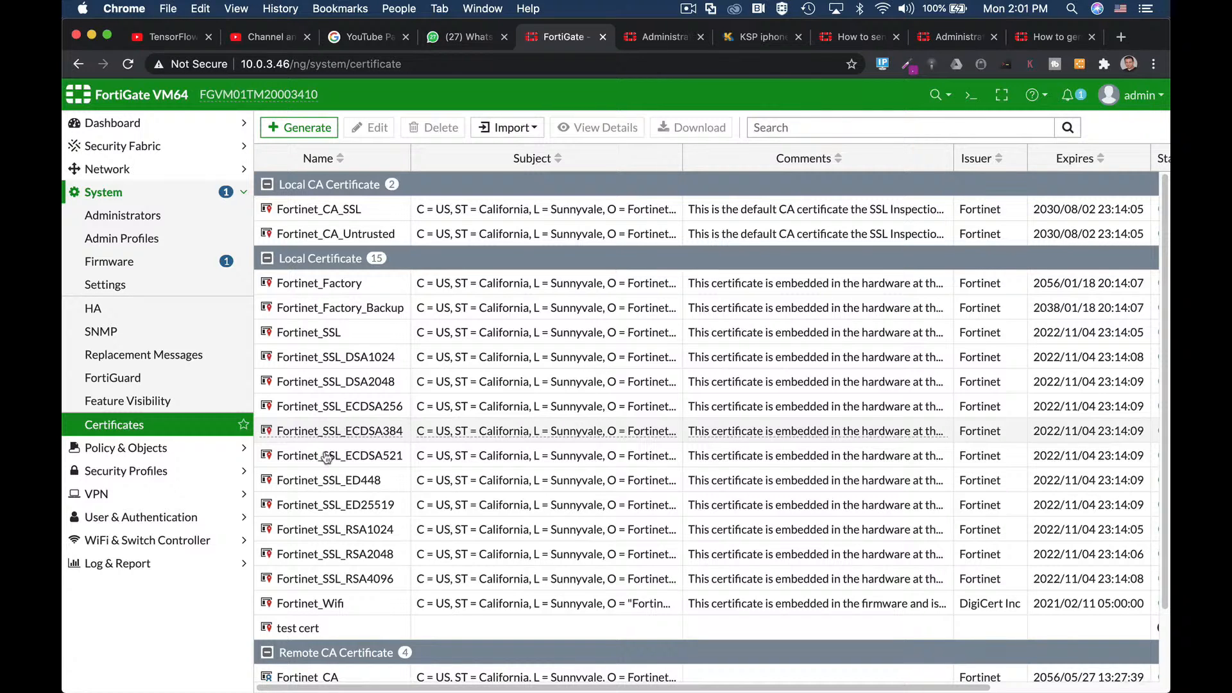
mouse_move(332, 507)
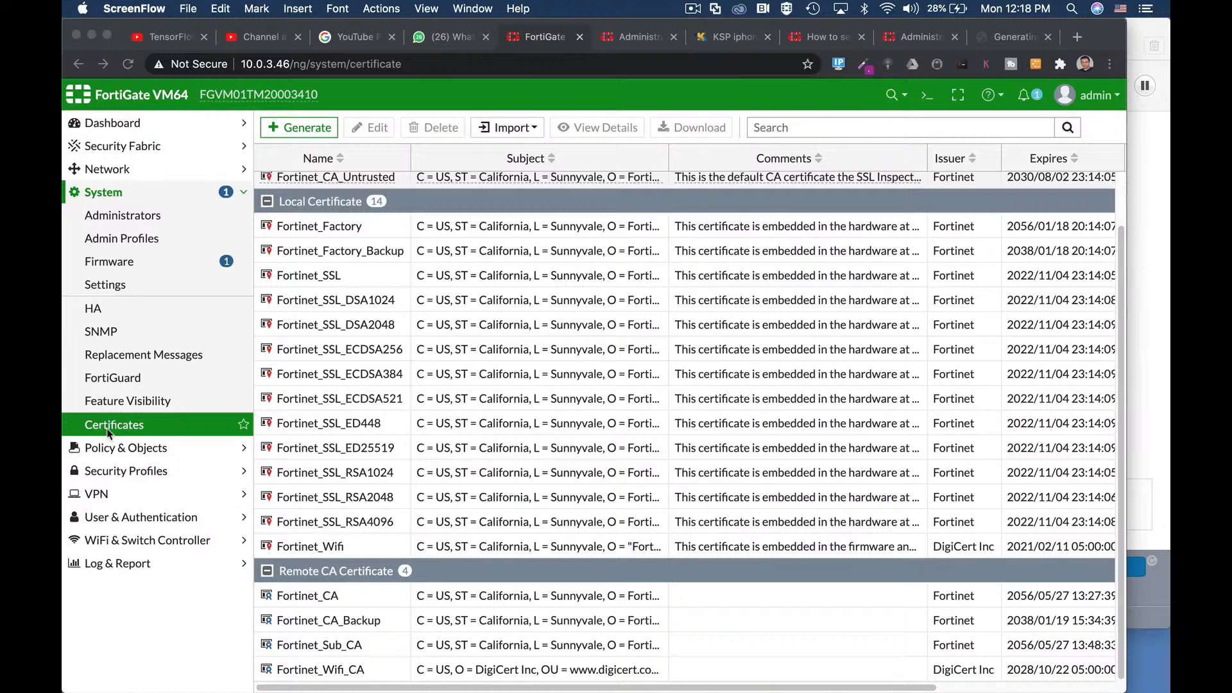
left_click(315, 150)
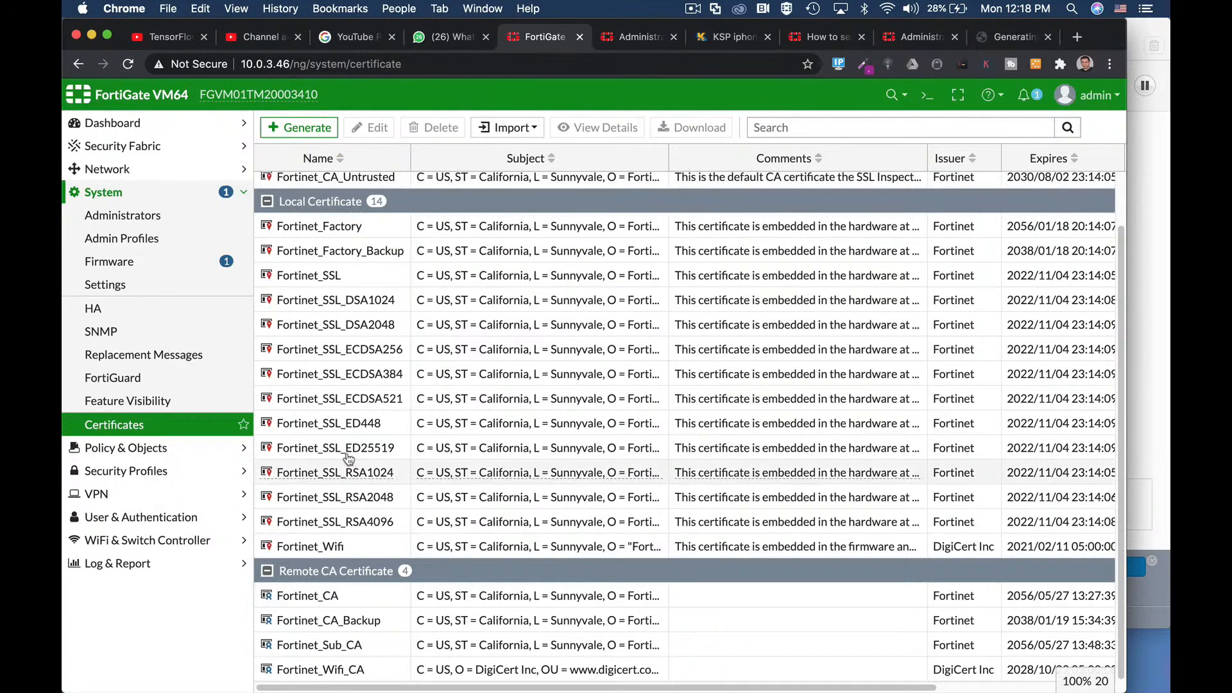
Step: Start a new CSR named 'test cert' with host IP 10.0.3.1
left_click(318, 127)
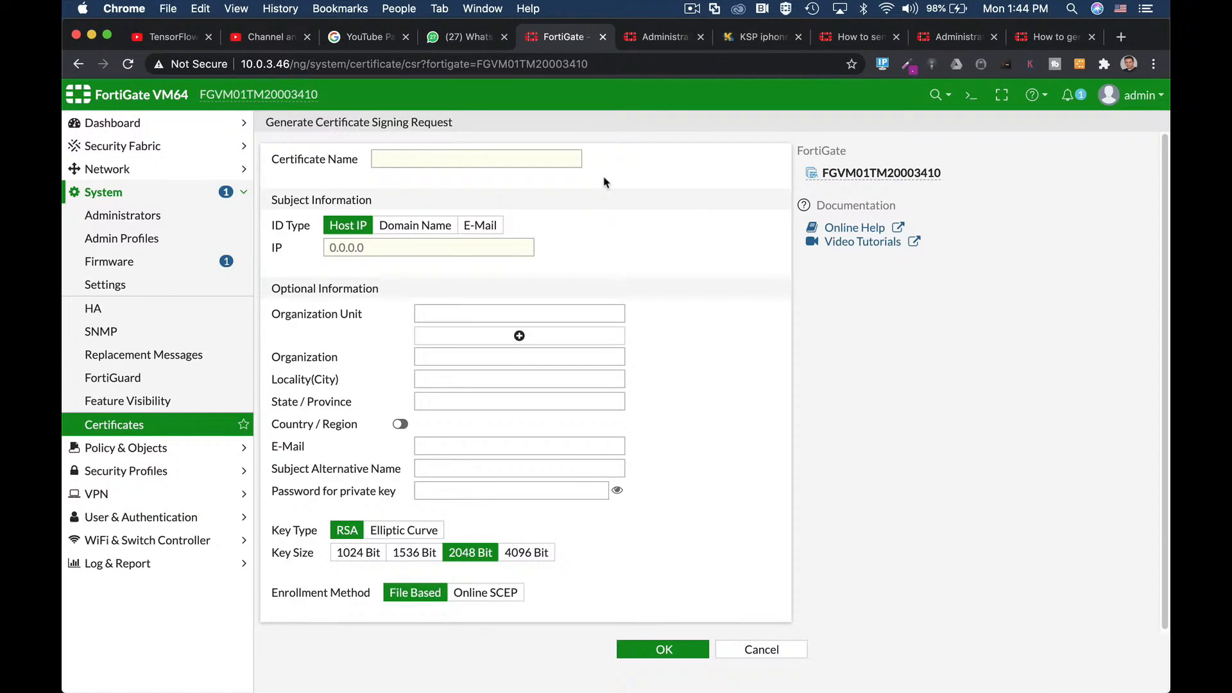
left_click(411, 159)
type("test cert")
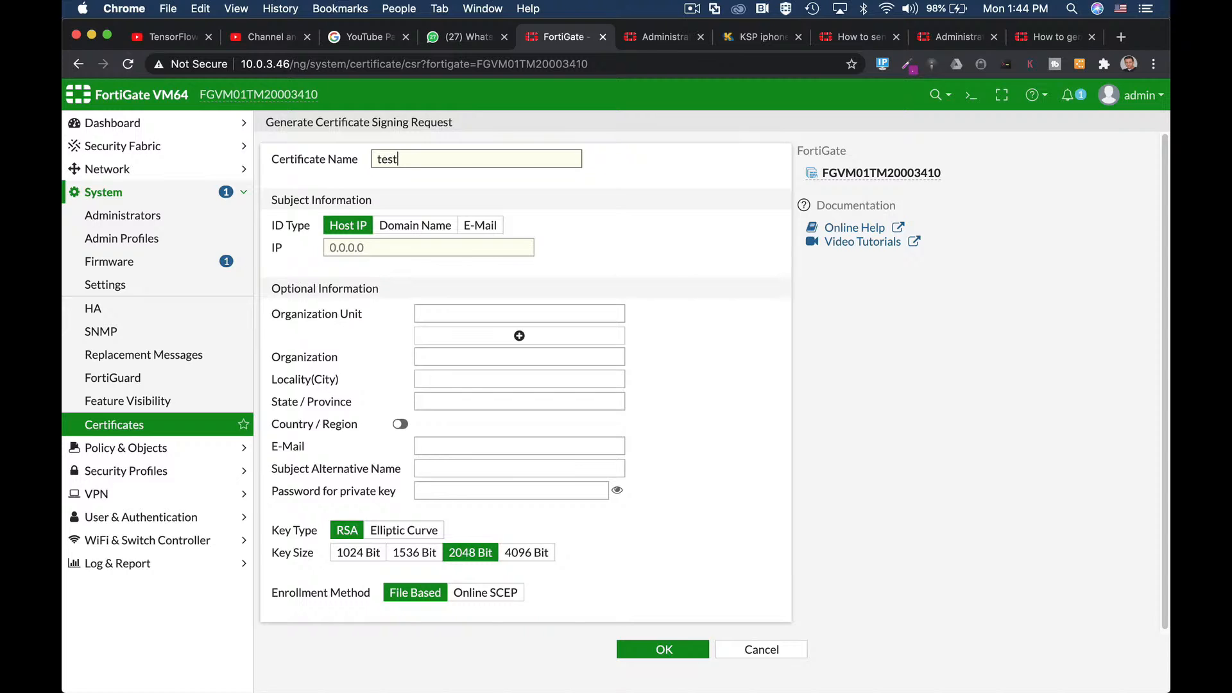
left_click(389, 247)
type("10.0.3.1")
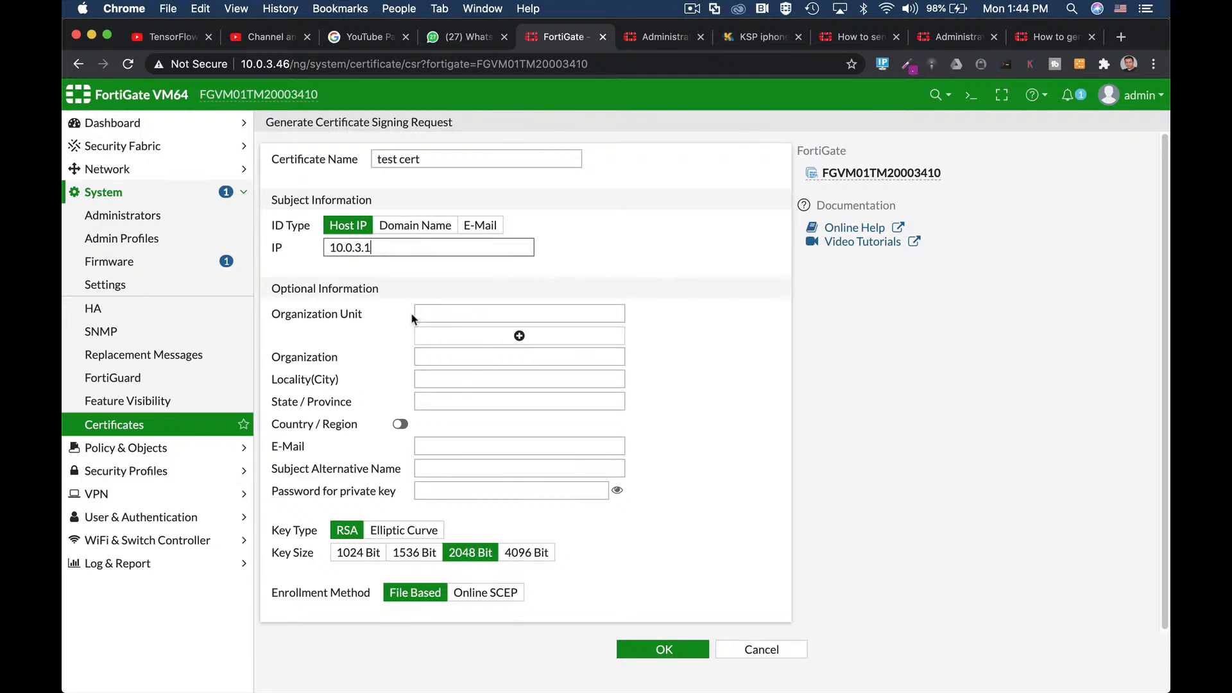
Step: Set organization fortitip, city tel-avic and country Israel on the CSR
left_click(439, 318)
left_click(369, 351)
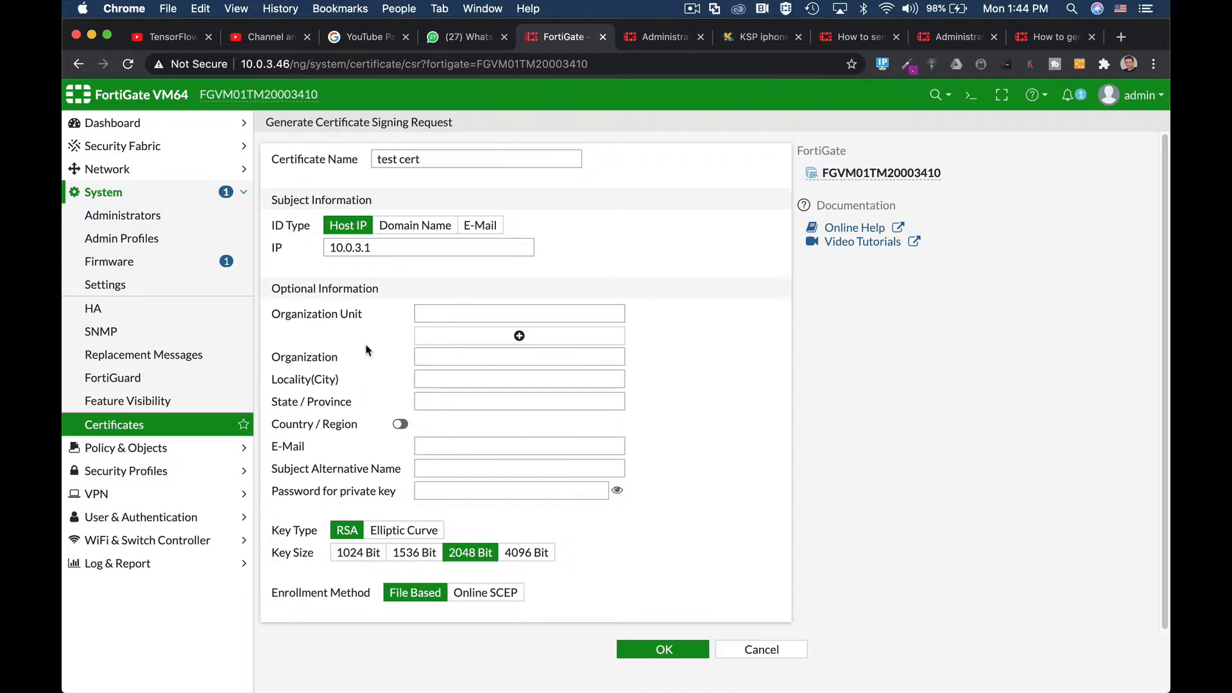
left_click(445, 358)
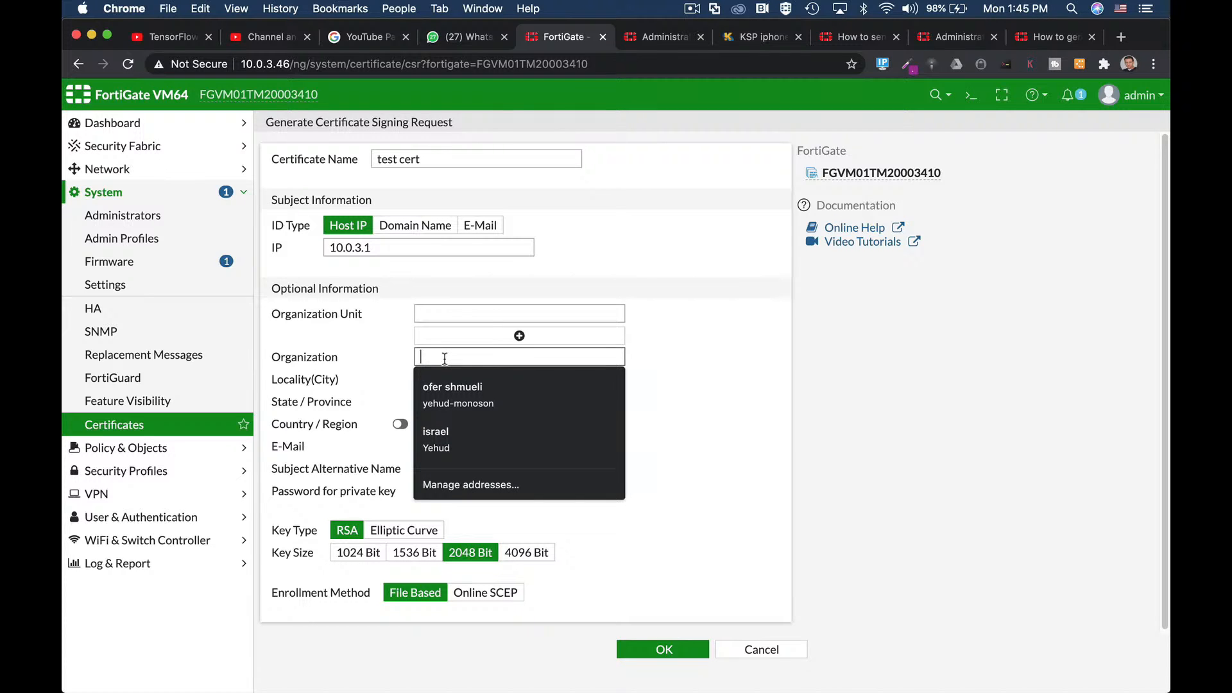
type("fortit")
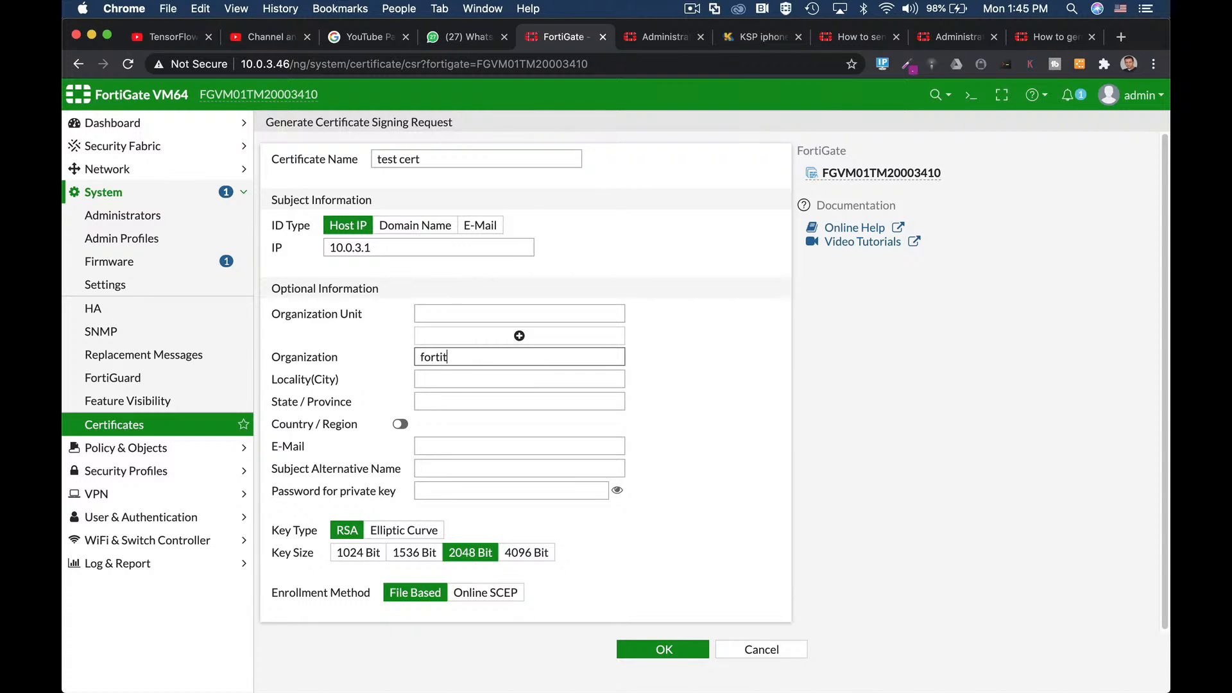
type("ip")
left_click(433, 379)
type("tel-avic")
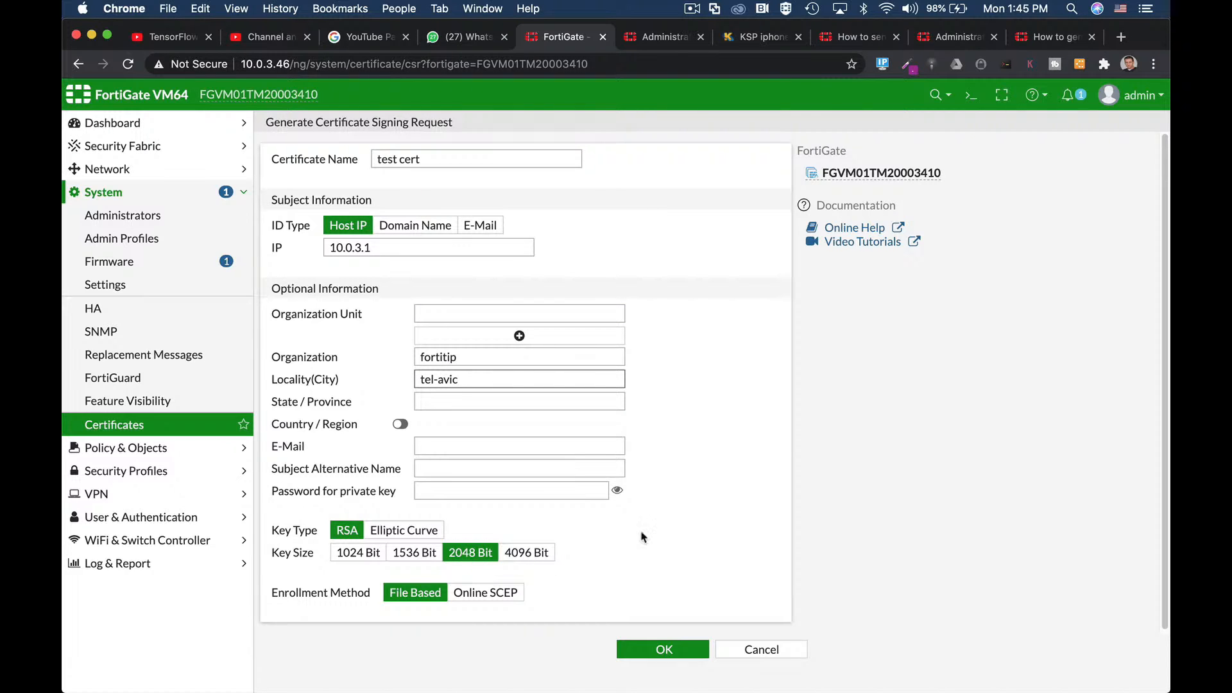
left_click(400, 424)
left_click(495, 429)
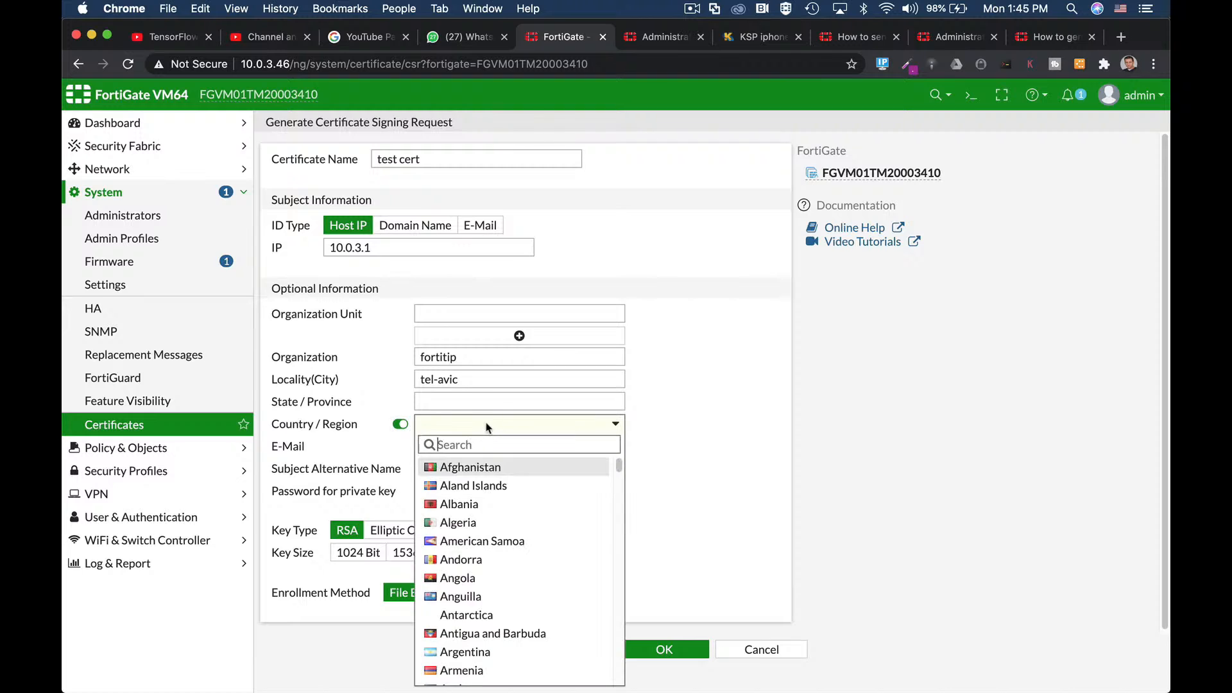
type("israel")
left_click(521, 467)
Step: Fill in the contact e-mail and private key password, keep 2048 Bit, and submit the CSR
left_click(537, 444)
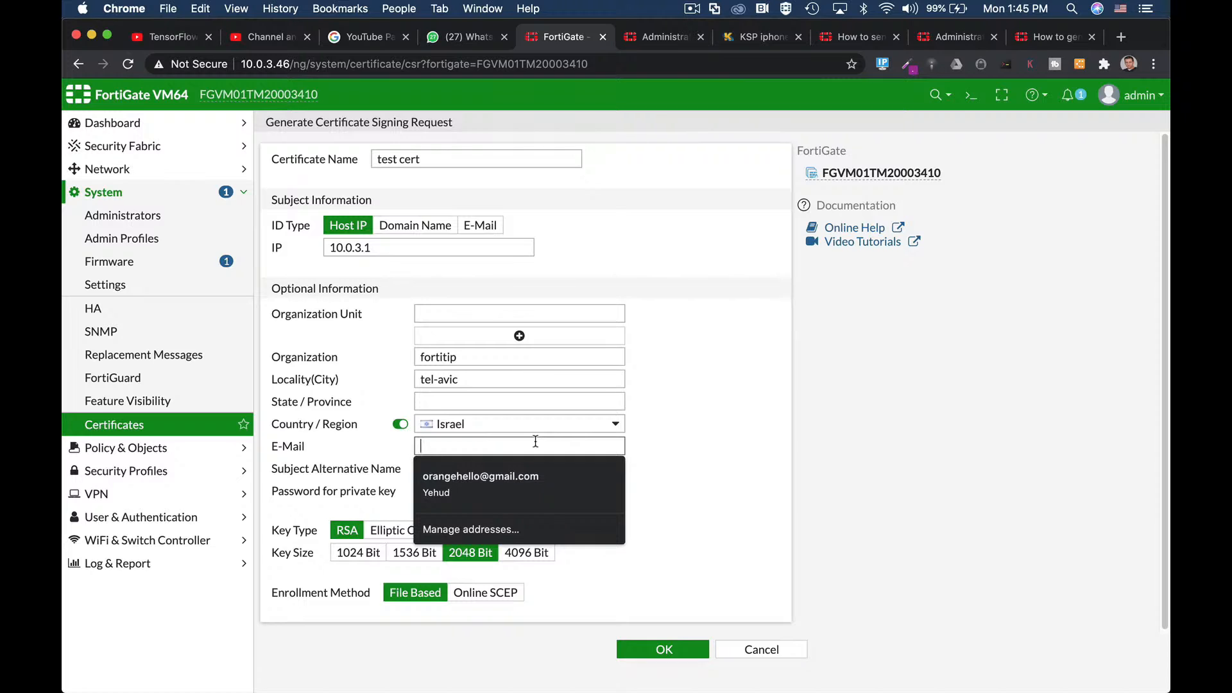
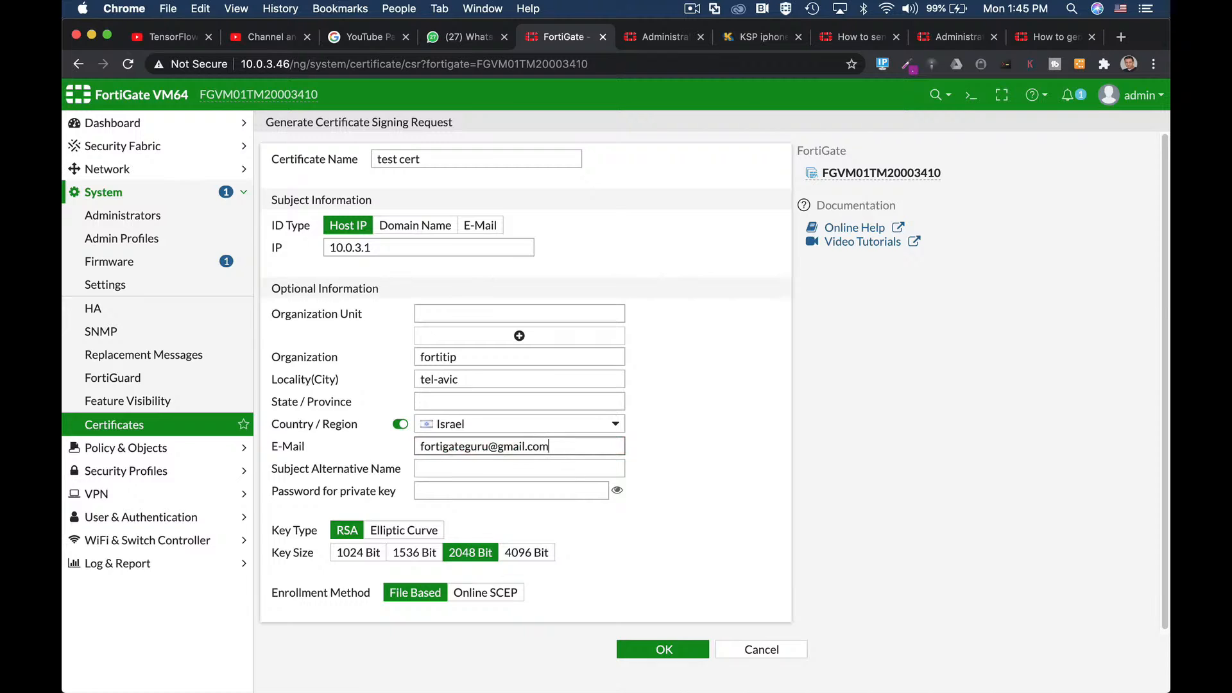
left_click(671, 467)
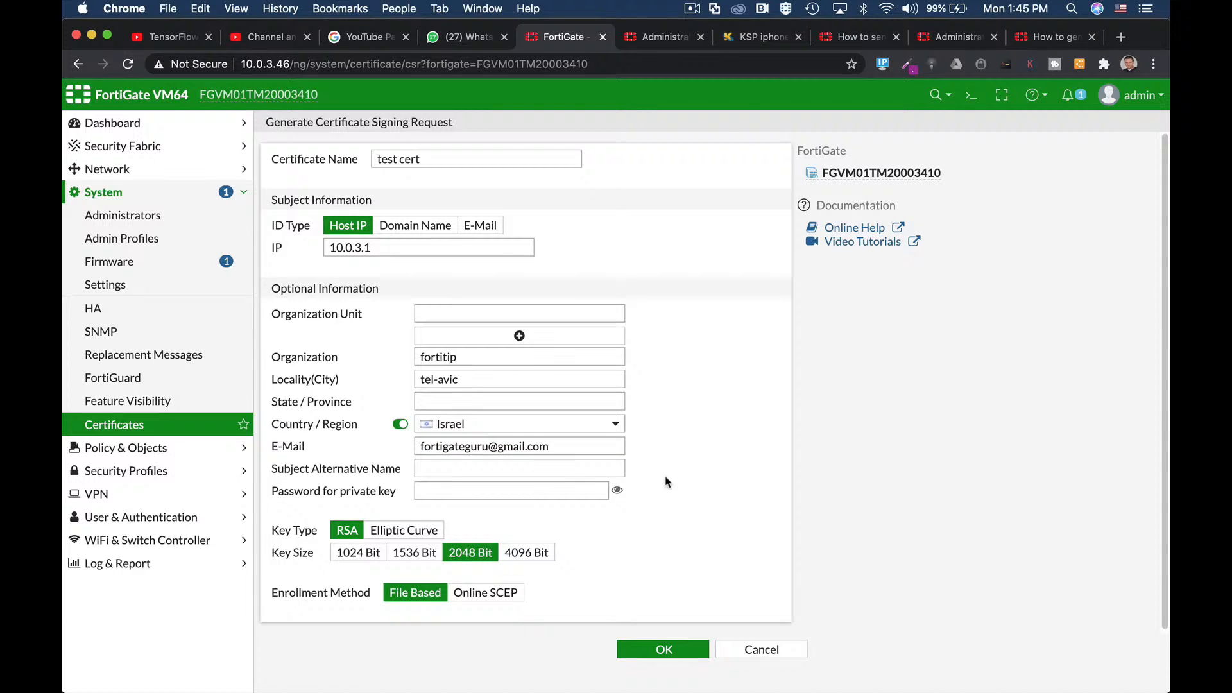
left_click(459, 490)
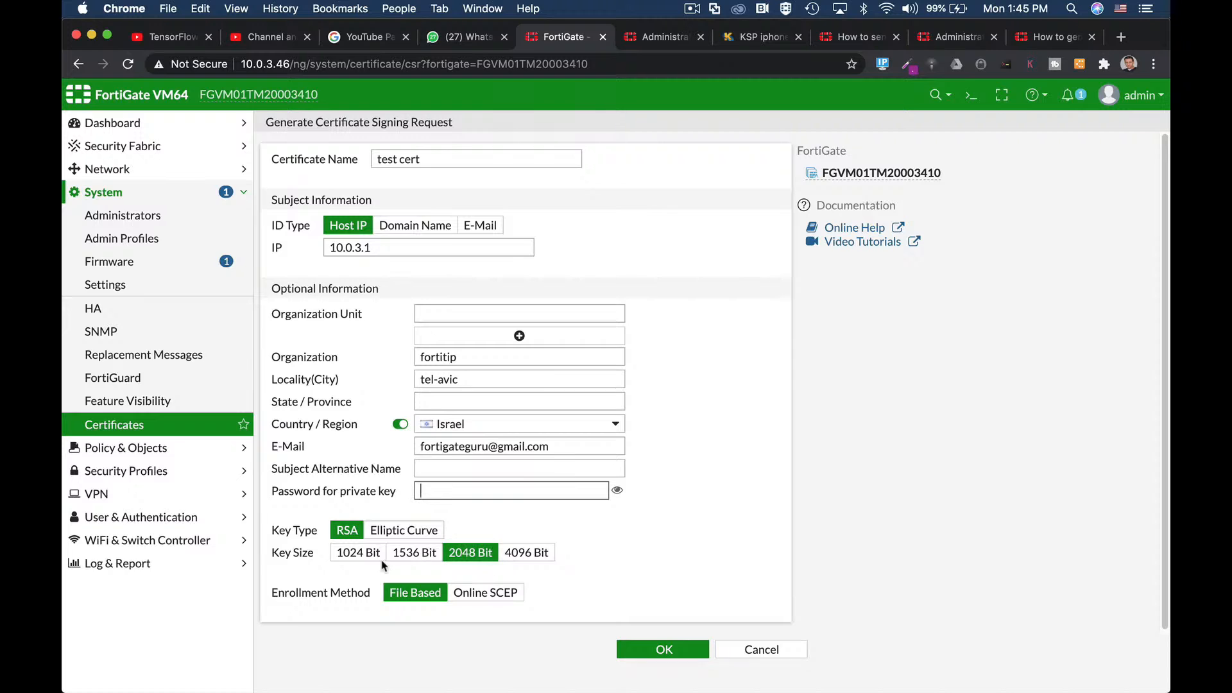
left_click(517, 558)
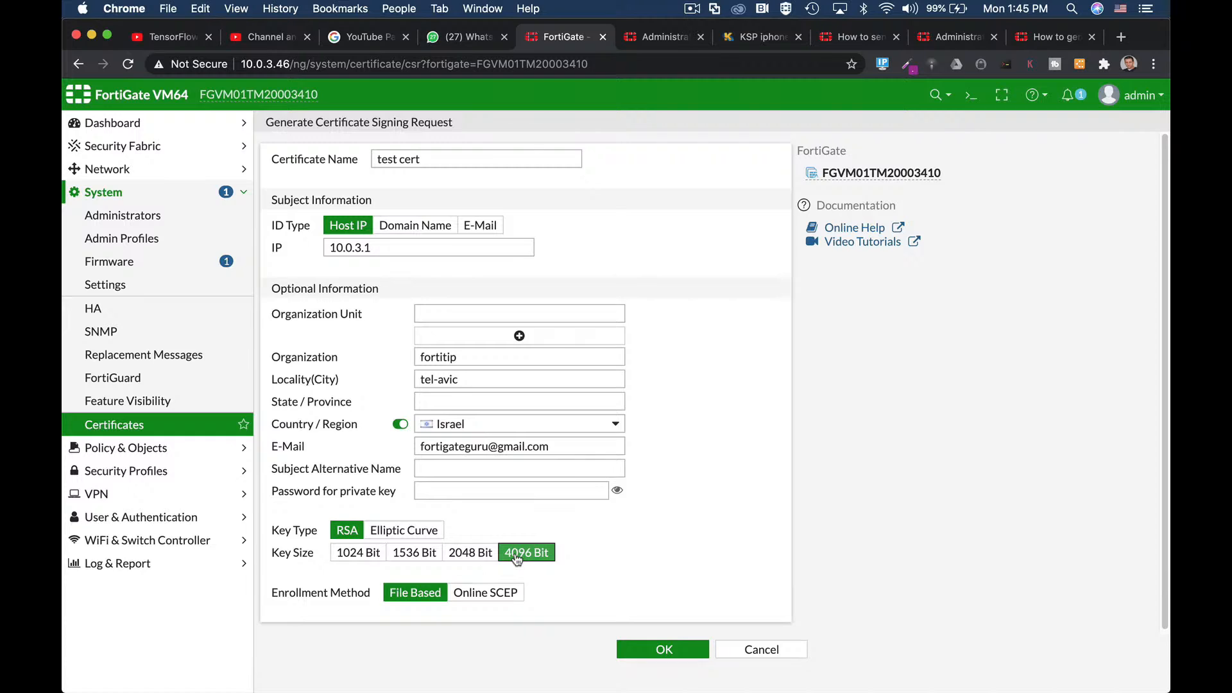
left_click(478, 557)
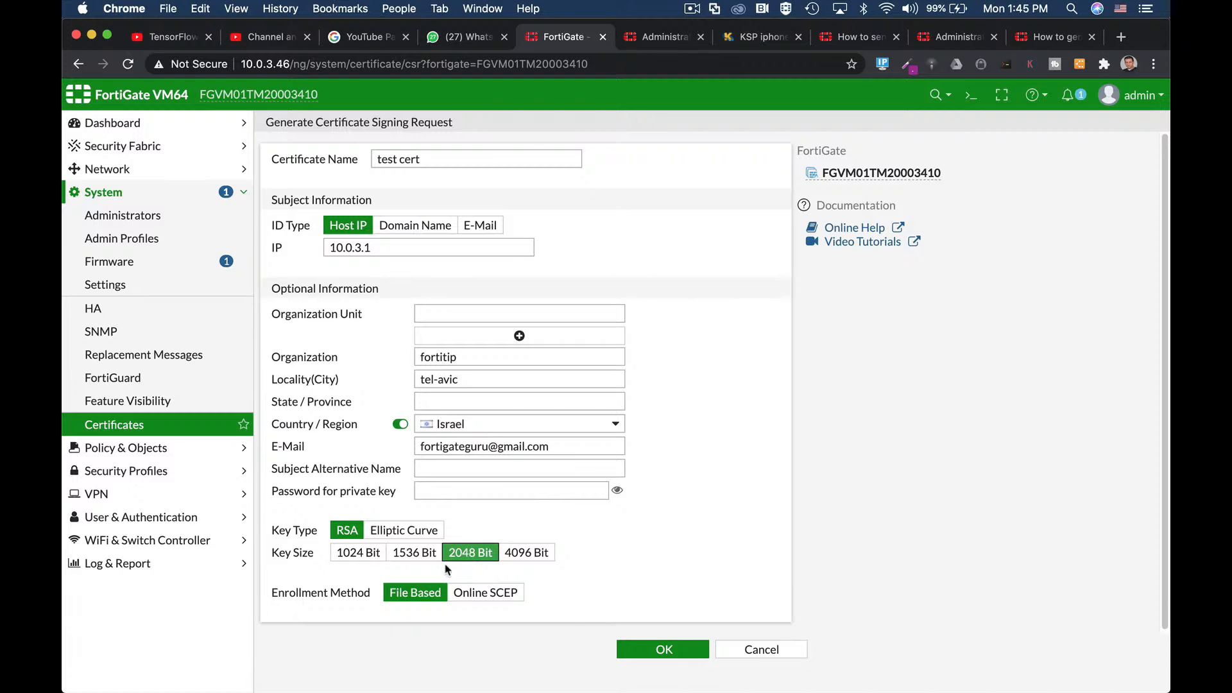
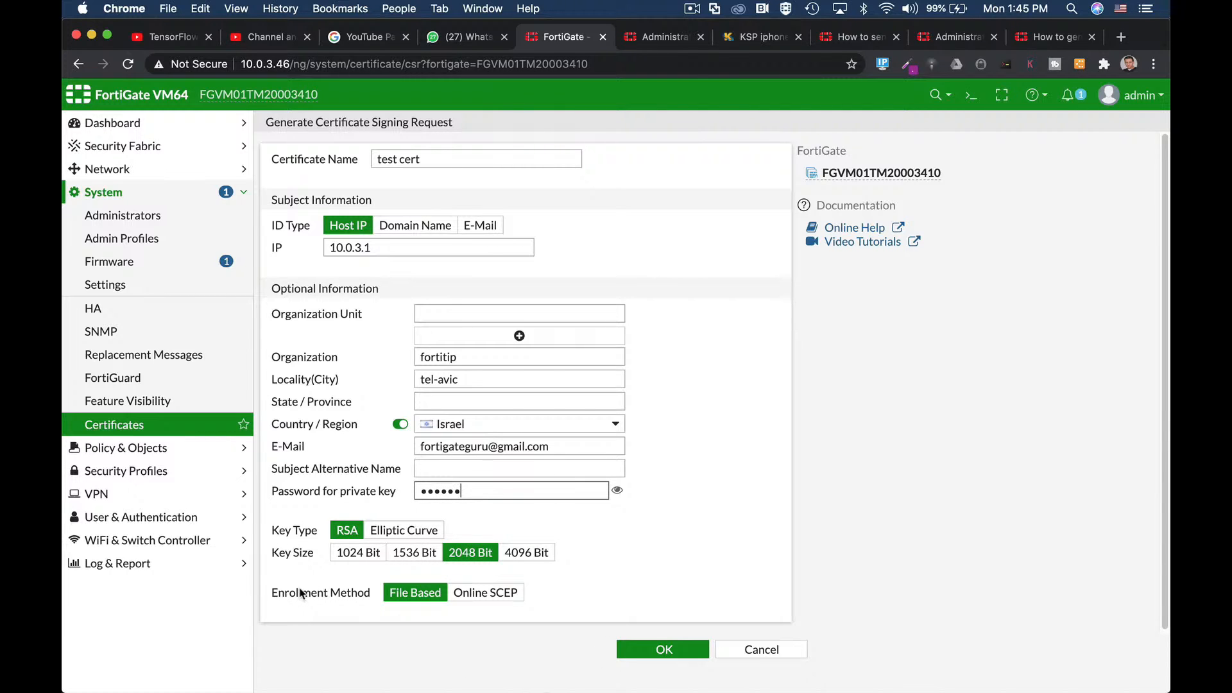
left_click(666, 650)
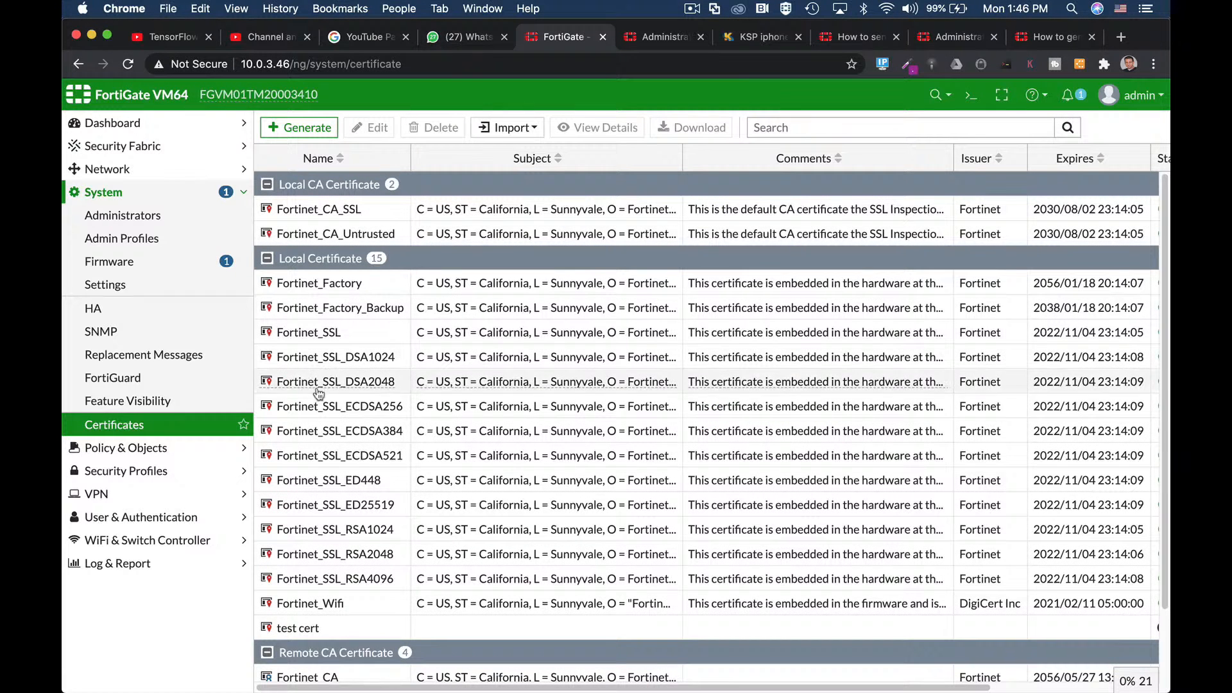
left_click(310, 629)
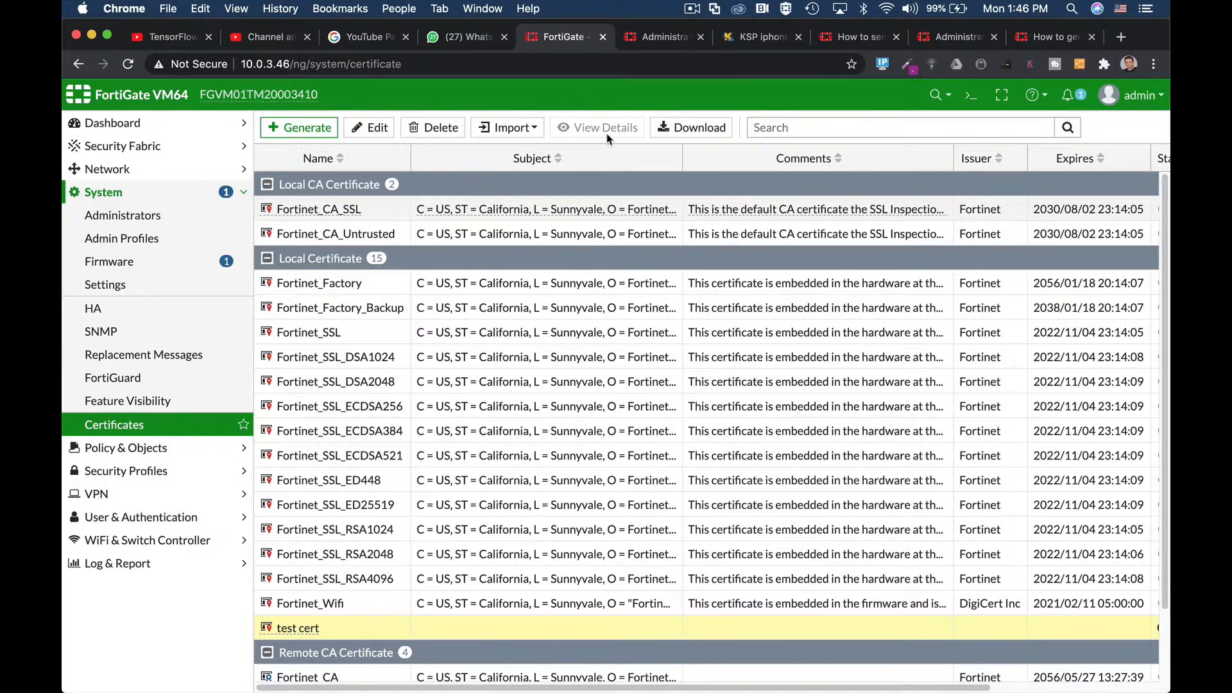
left_click(515, 129)
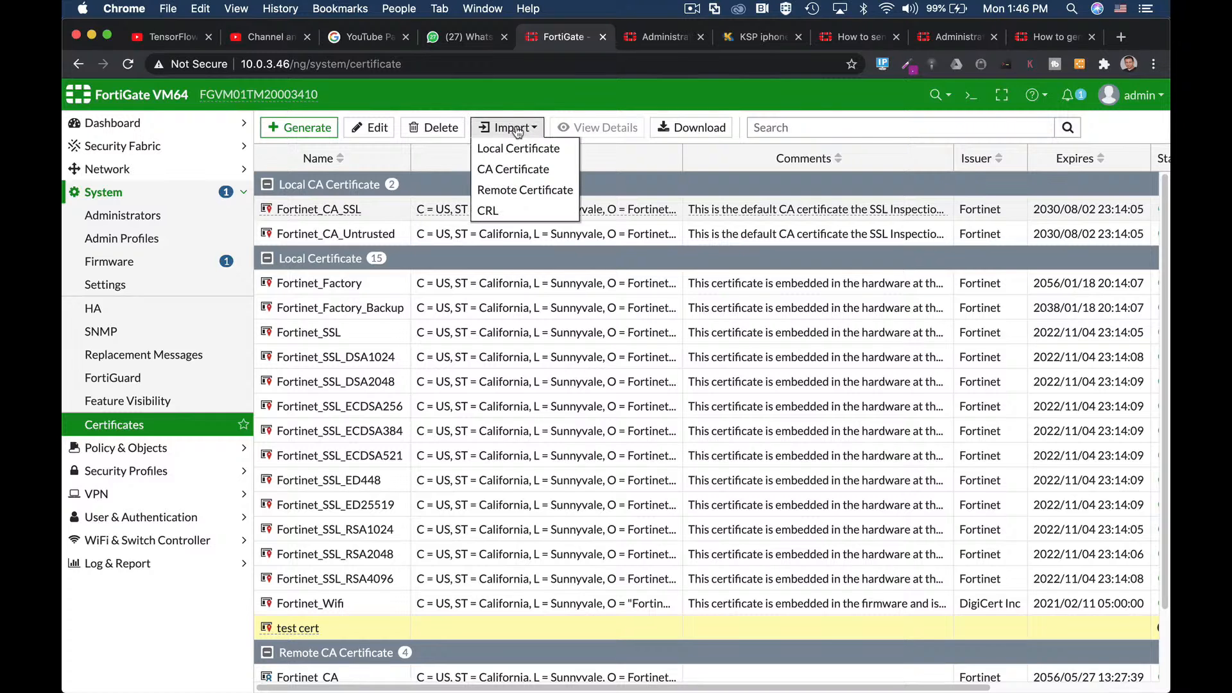
left_click(775, 114)
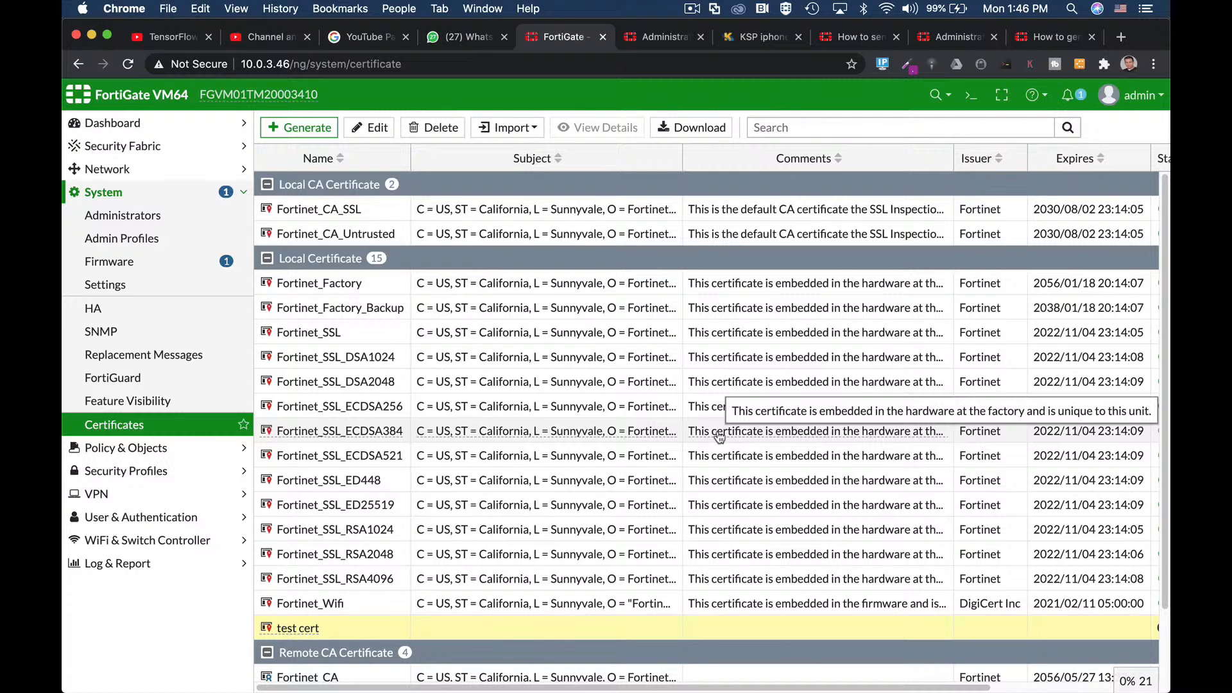
Step: In the CLI console, enter 'config vpn certificate local' and 'edit Fortinet_CA_SSL'
left_click(970, 96)
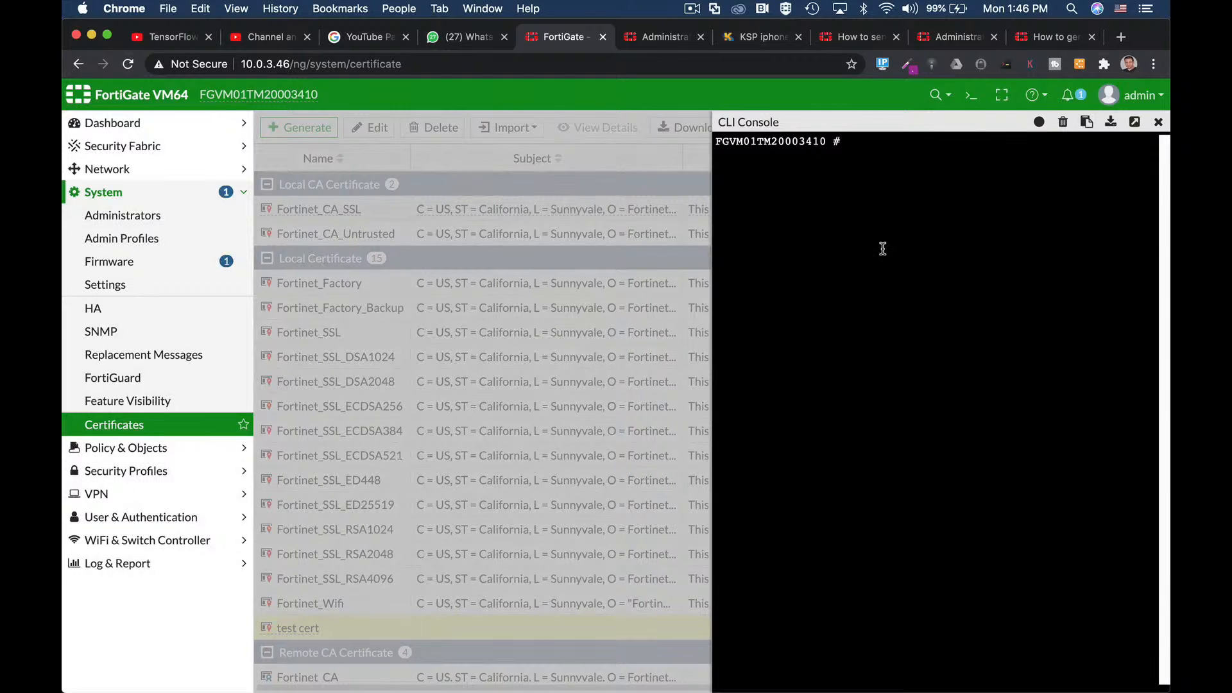
type("config vpn certificate ")
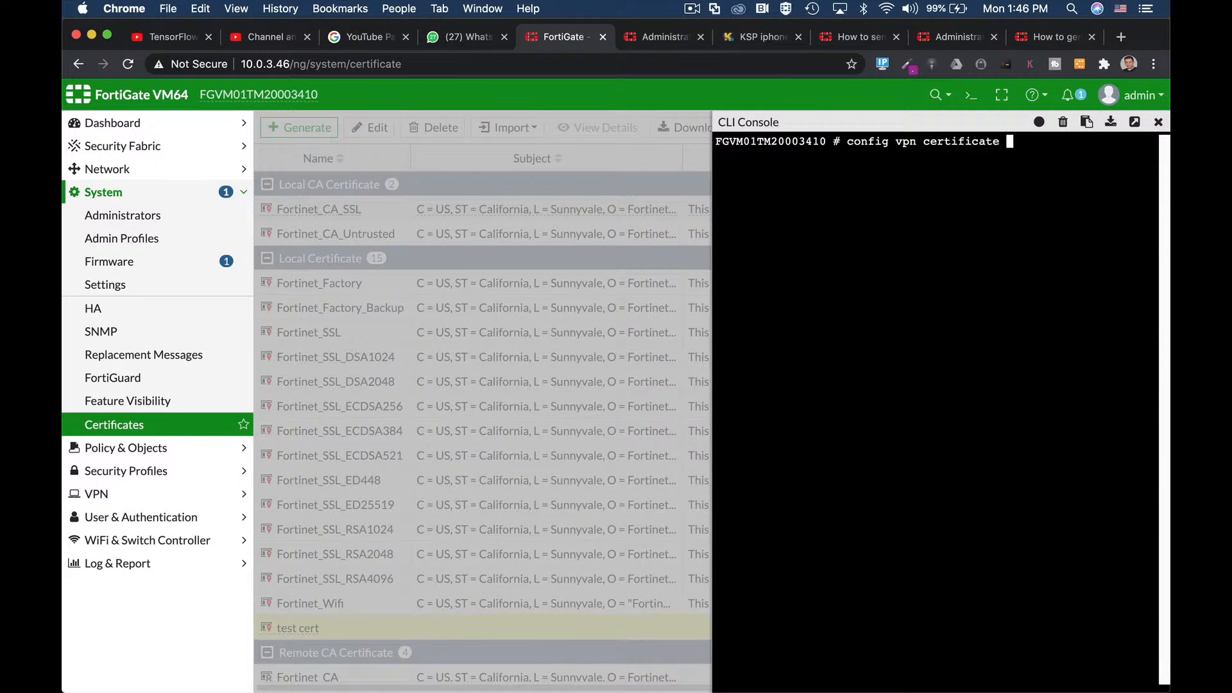
type("local")
key("Return")
type("e")
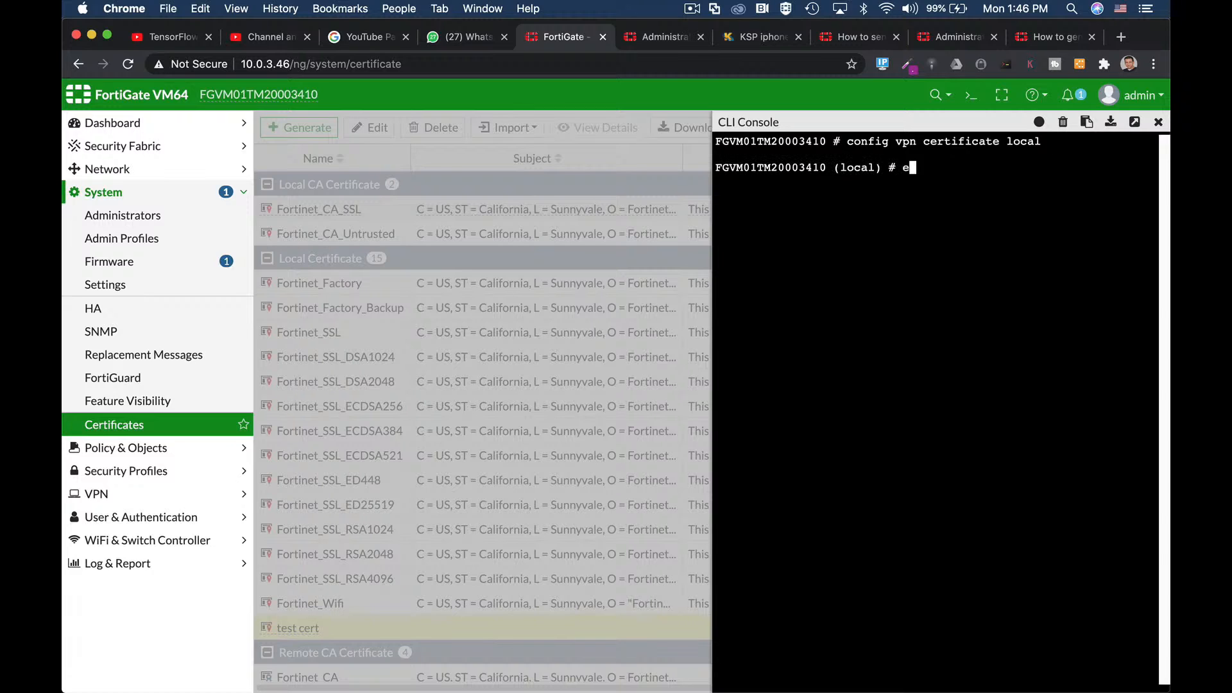
type("dit")
key("Tab")
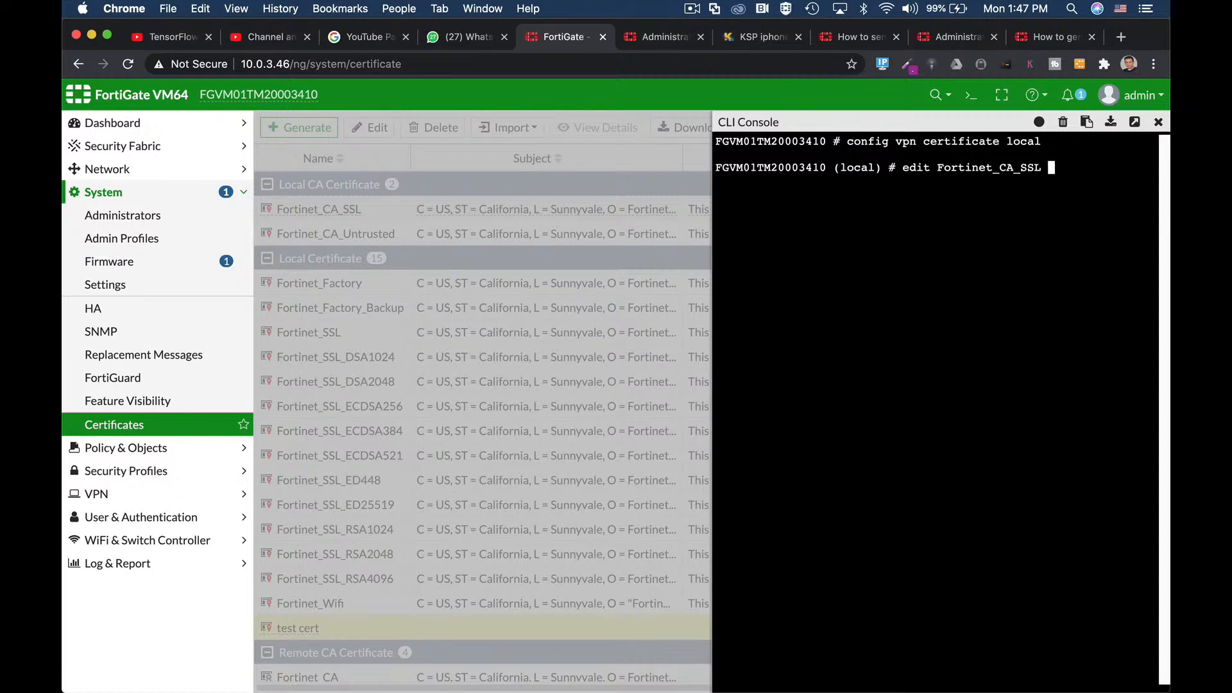
type("show fu")
key("Tab")
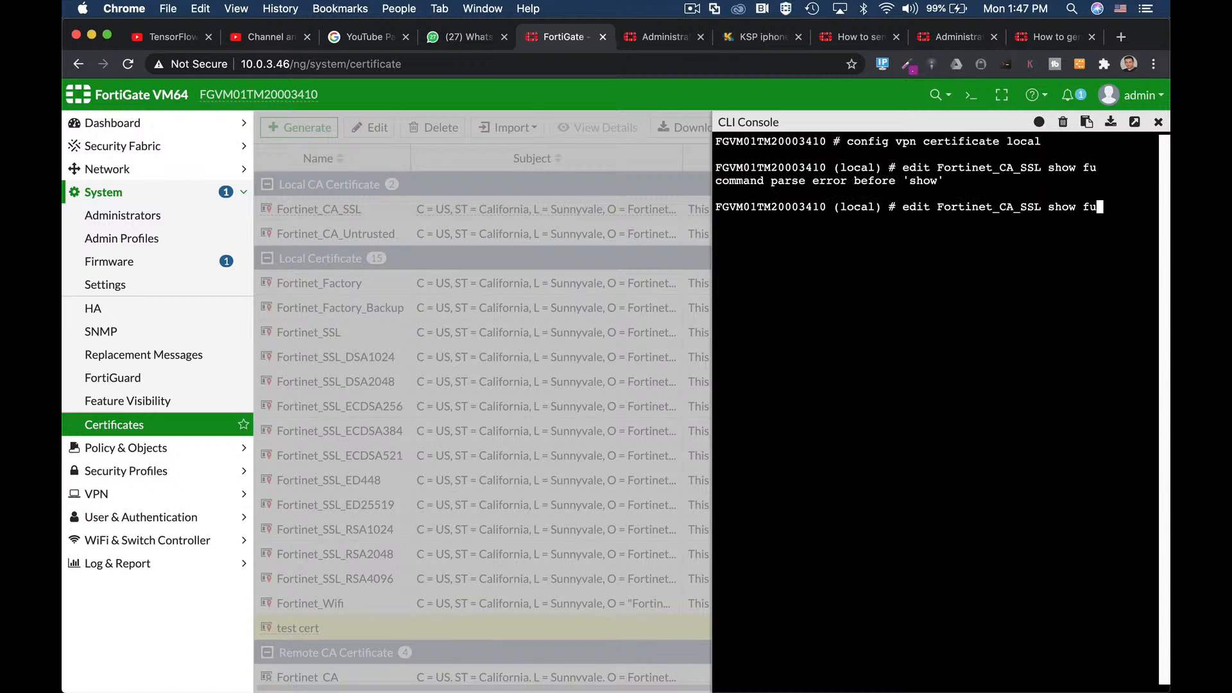
key("BackSpace")
key("BackSpace")
key("BackSpace")
key("BackSpace")
key("BackSpace")
key("BackSpace")
key("BackSpace")
key("Return")
Step: Run 'show full-configuration' and page through the output to reveal the encrypted private key
type("show fu")
key("Tab")
key("Return")
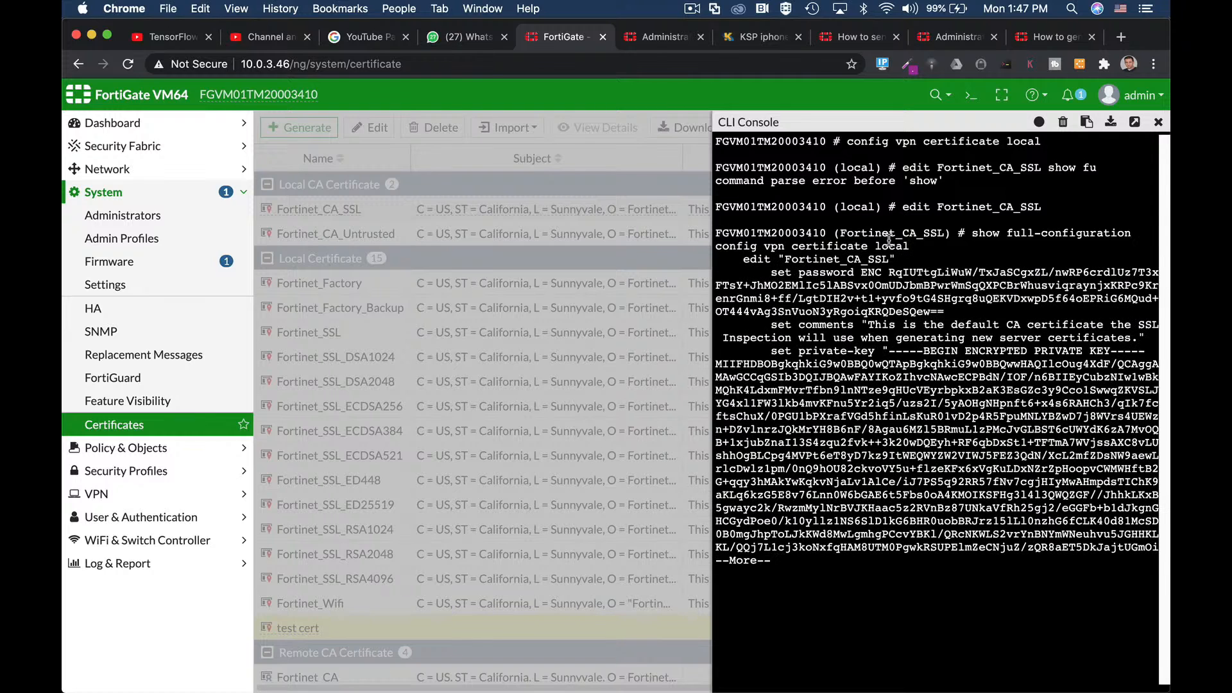
key("Return")
key("Return")
key("Return")
key("Return")
key("Return")
key("Return")
key("Return")
key("Return")
key("Return")
key("Return")
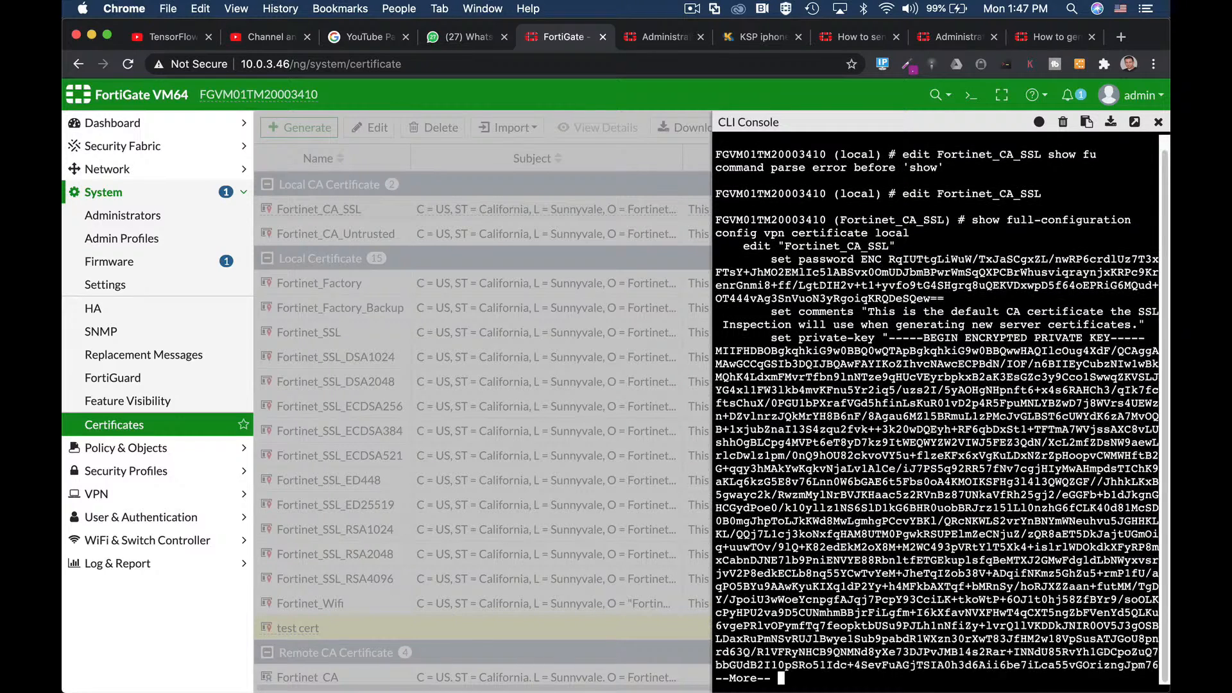
key("Return")
key("Return")
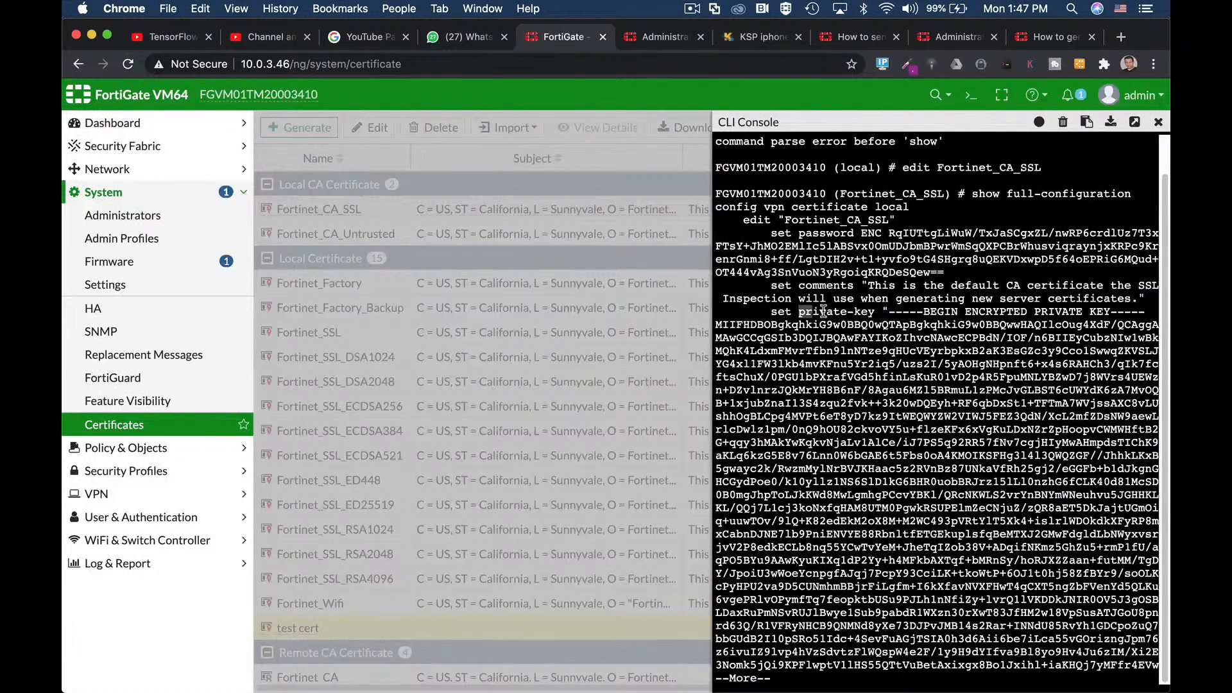
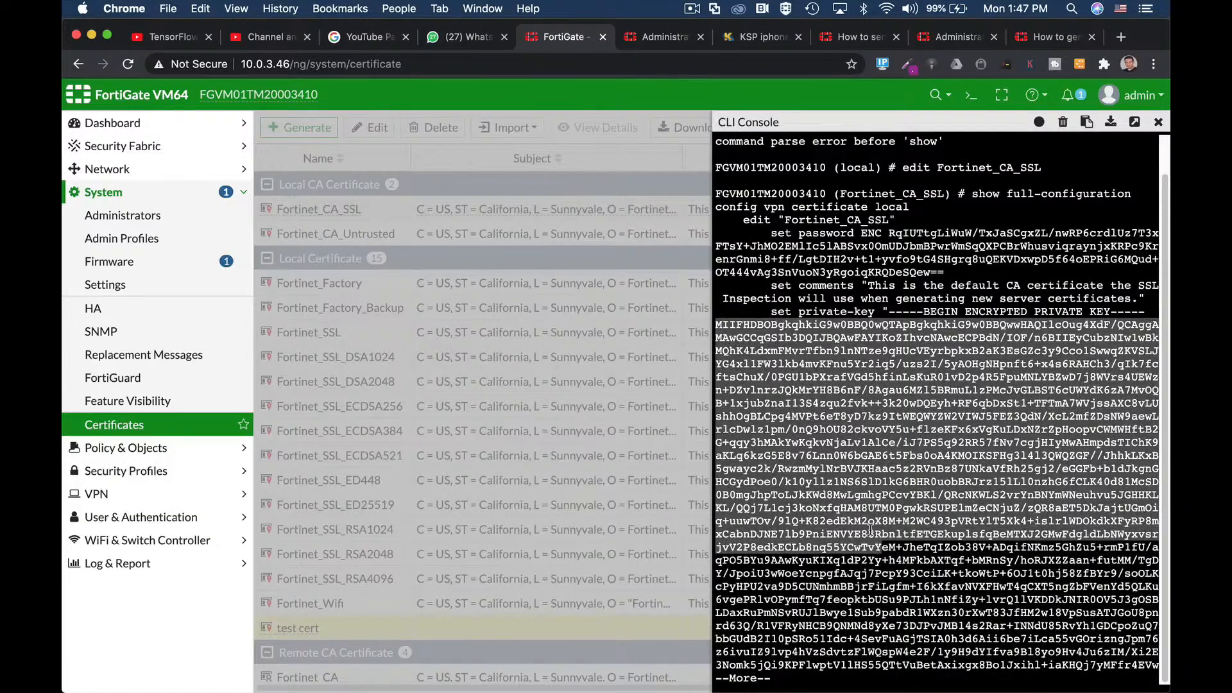
Step: Page past the encrypted private key and select the first lines of the Fortinet_CA_SSL certificate body
key("Return")
key("space")
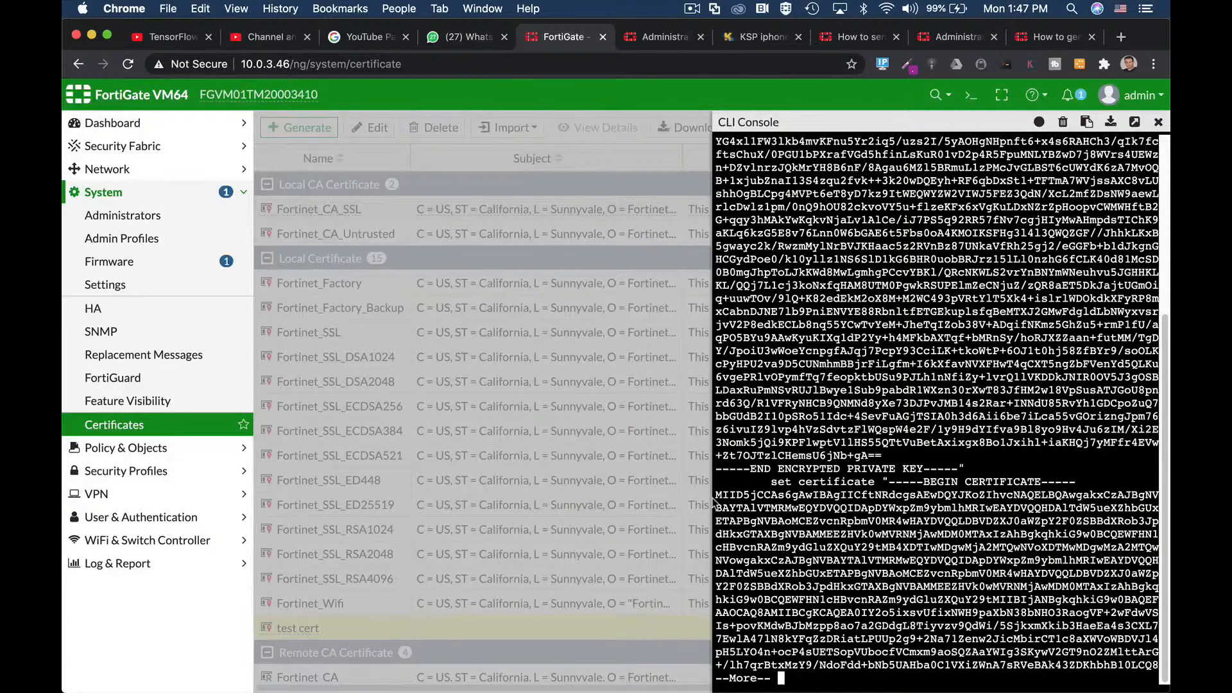
left_click_drag(716, 495, 1027, 622)
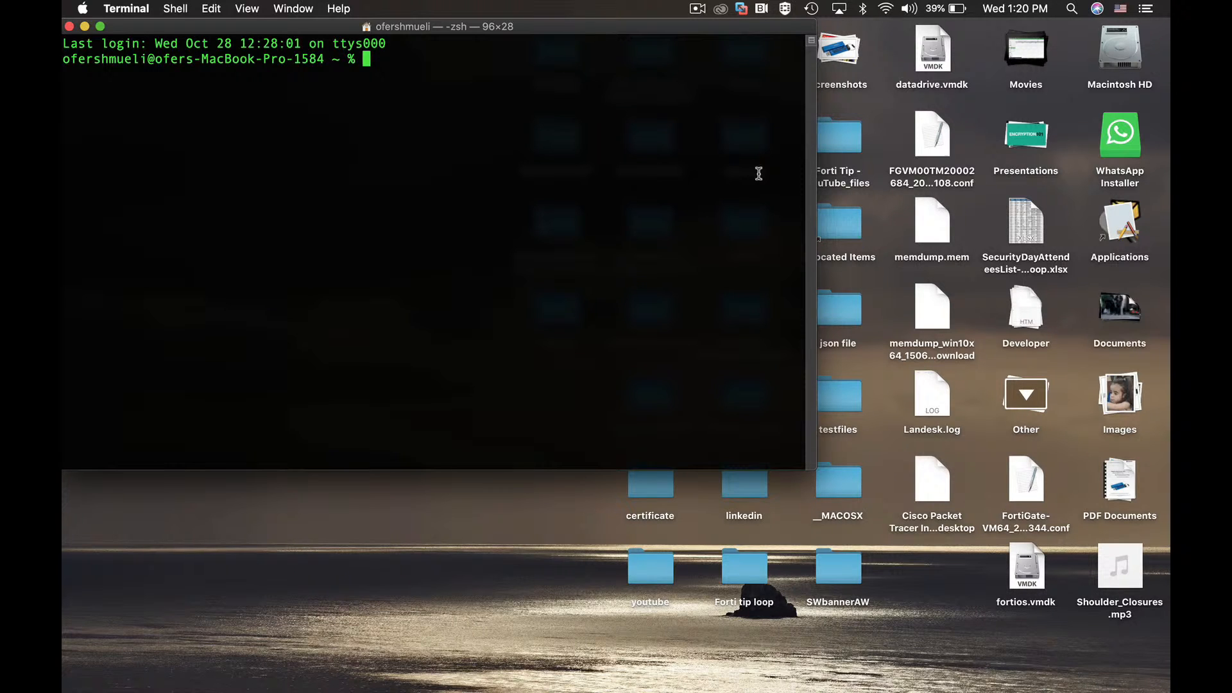
Step: Open the FortiGate .conf backup in TextEdit, inspect the port2 and port3 settings, then close it
left_click(930, 139)
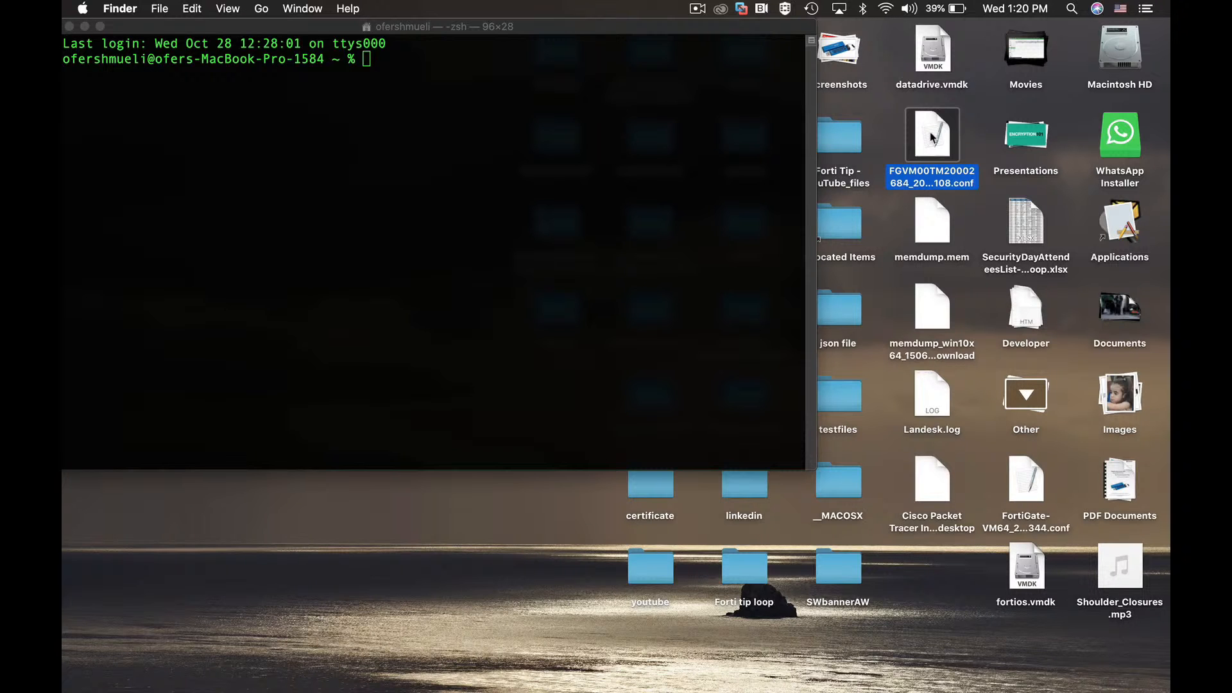
right_click(932, 137)
left_click(871, 141)
scroll(343, 238, "down", 10)
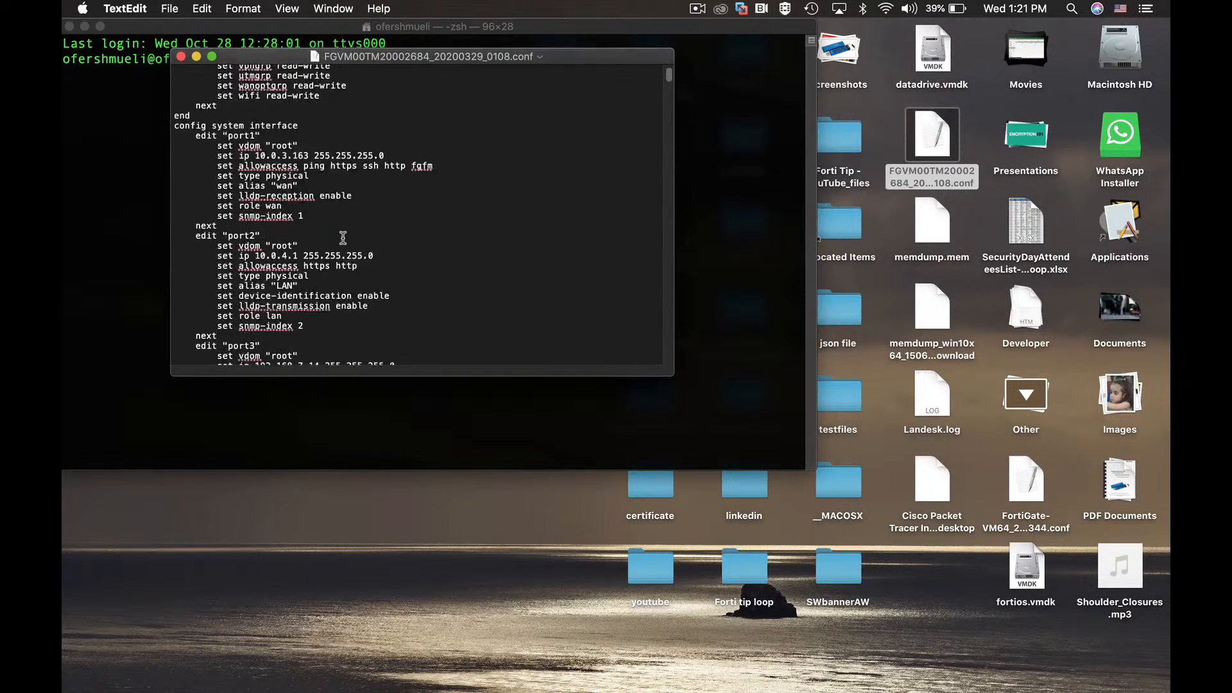
scroll(344, 236, "down", 2)
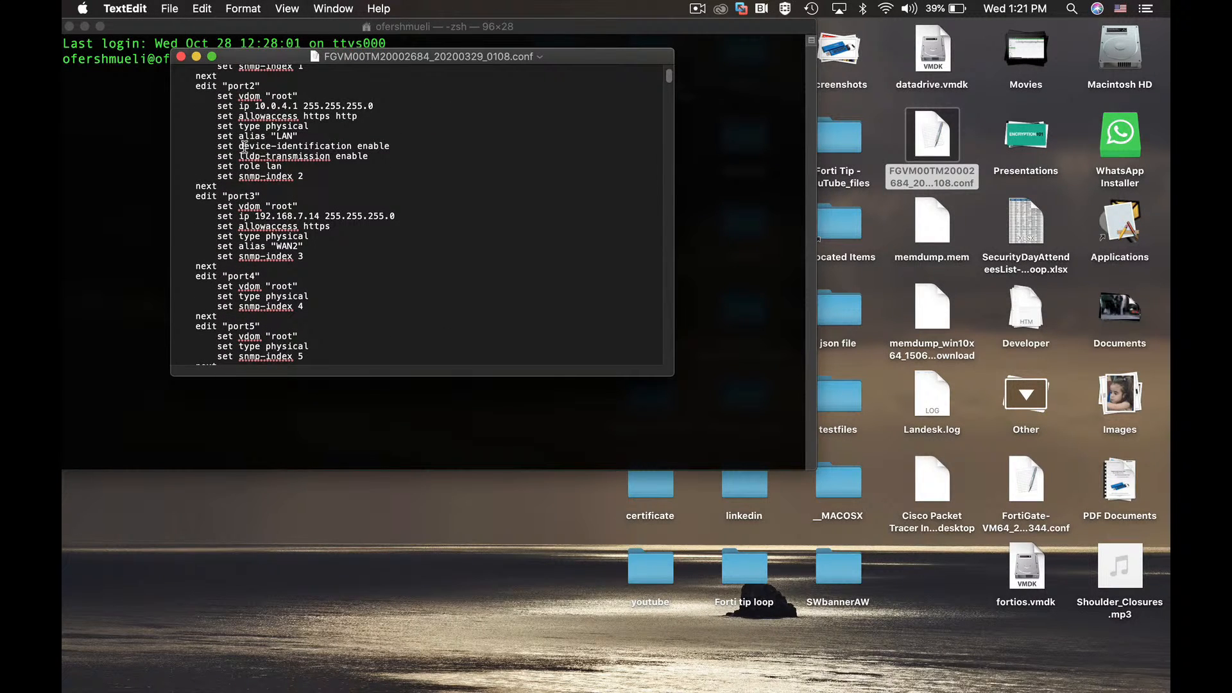
left_click_drag(257, 147, 286, 147)
left_click_drag(239, 208, 271, 209)
left_click_drag(270, 208, 266, 209)
left_click(181, 57)
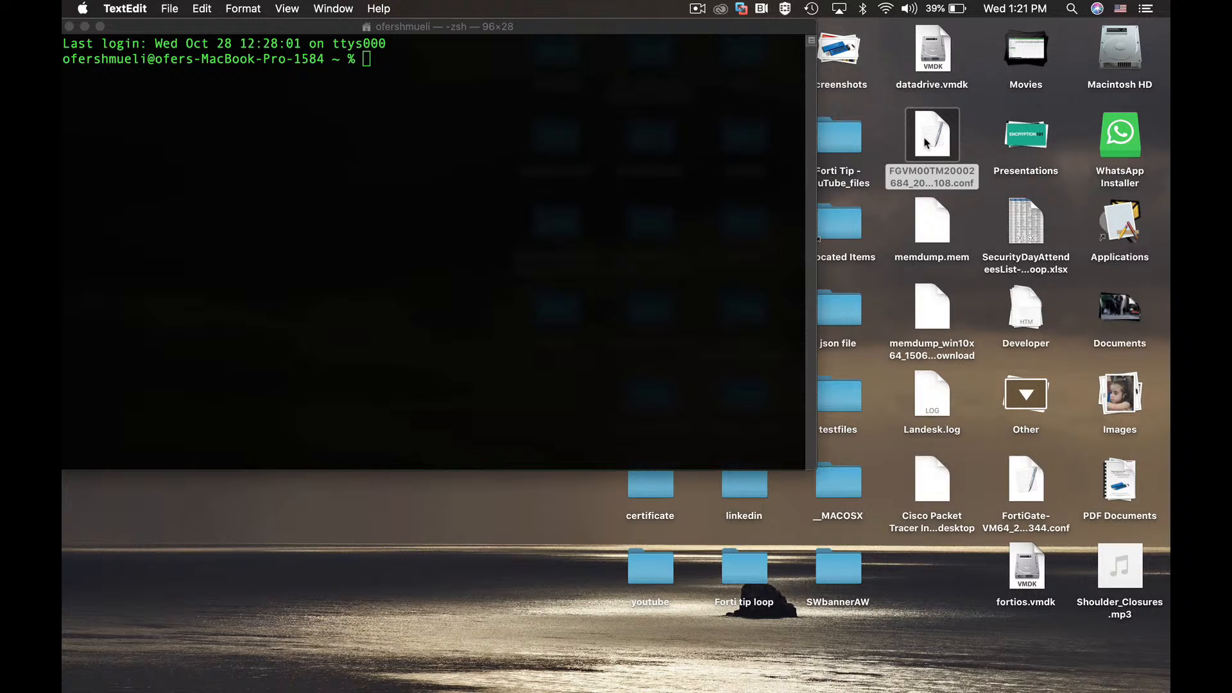
left_click(372, 67)
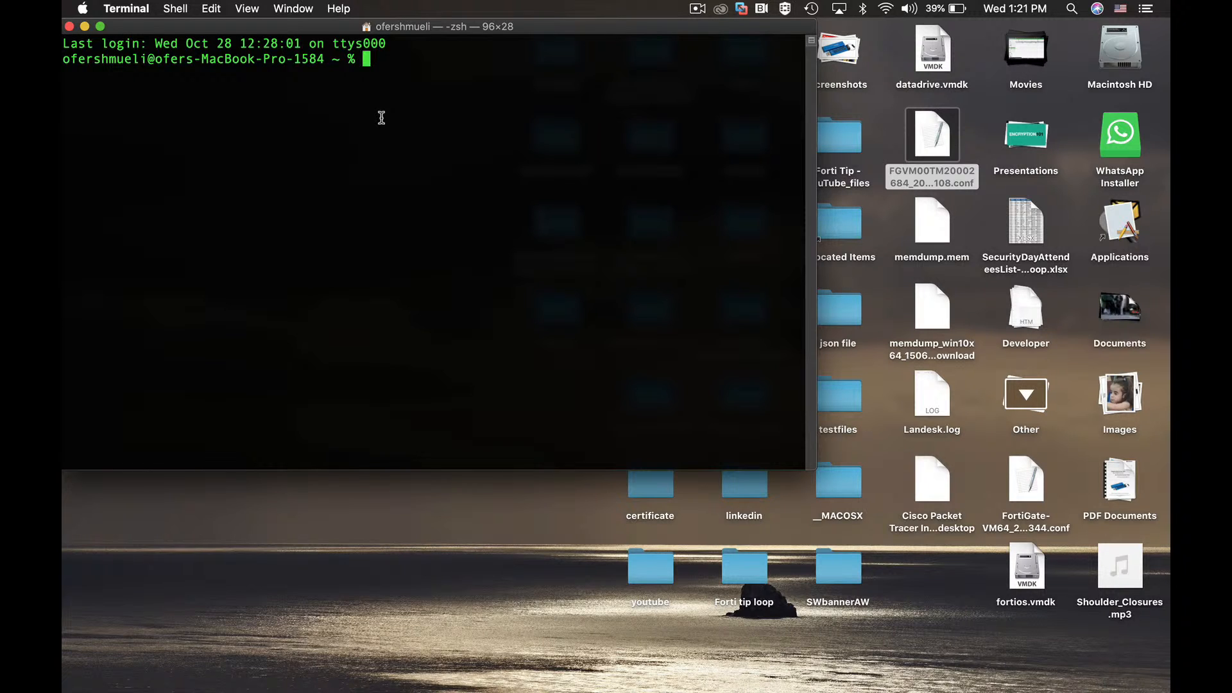
Step: Run 'shasum -a 256' on the FortiGate .conf backup file
type("shasum -a")
type("256")
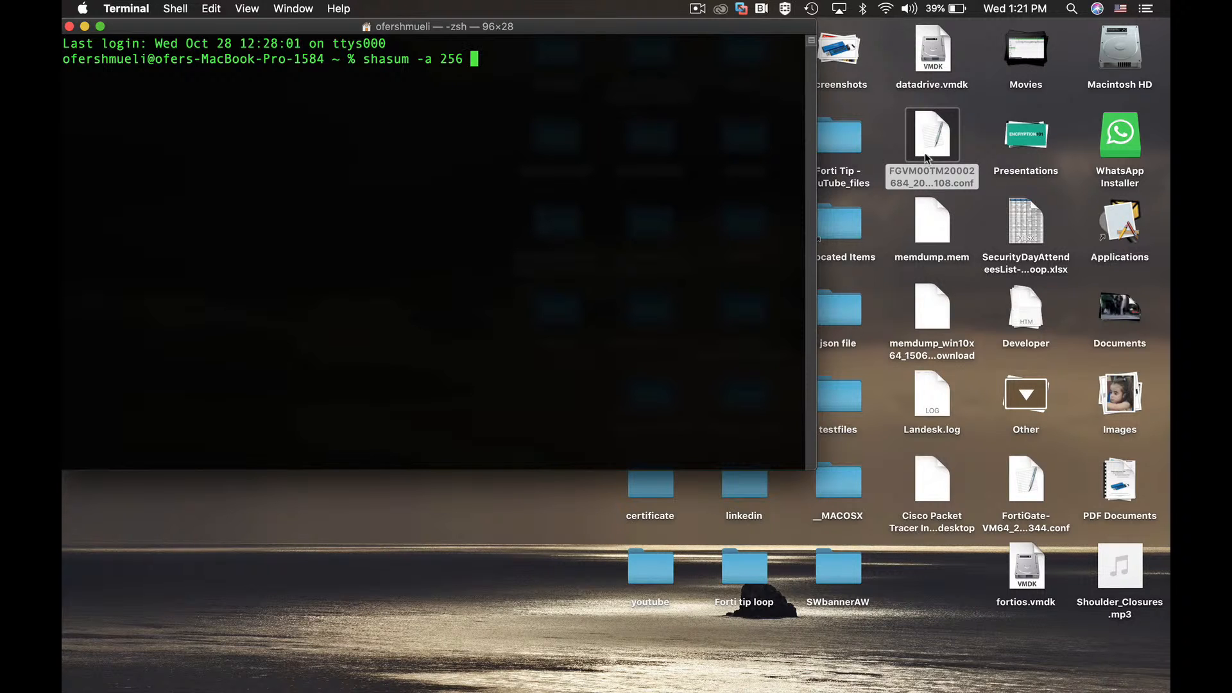
left_click_drag(934, 145, 501, 75)
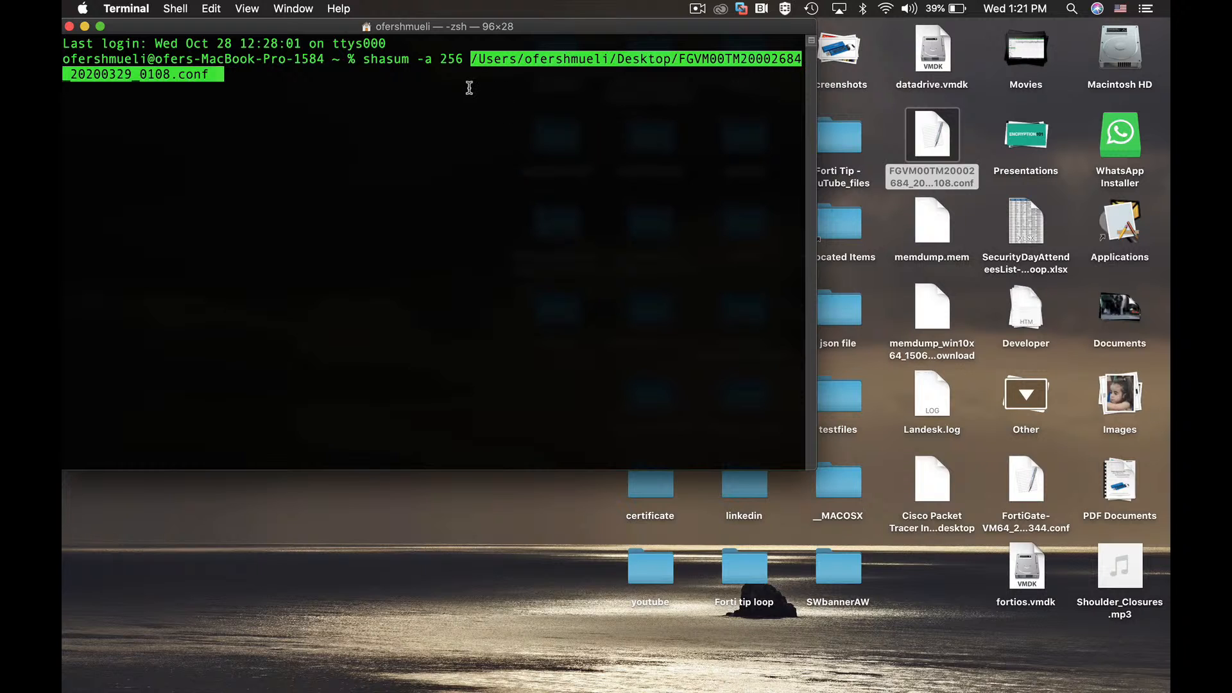
key("Return")
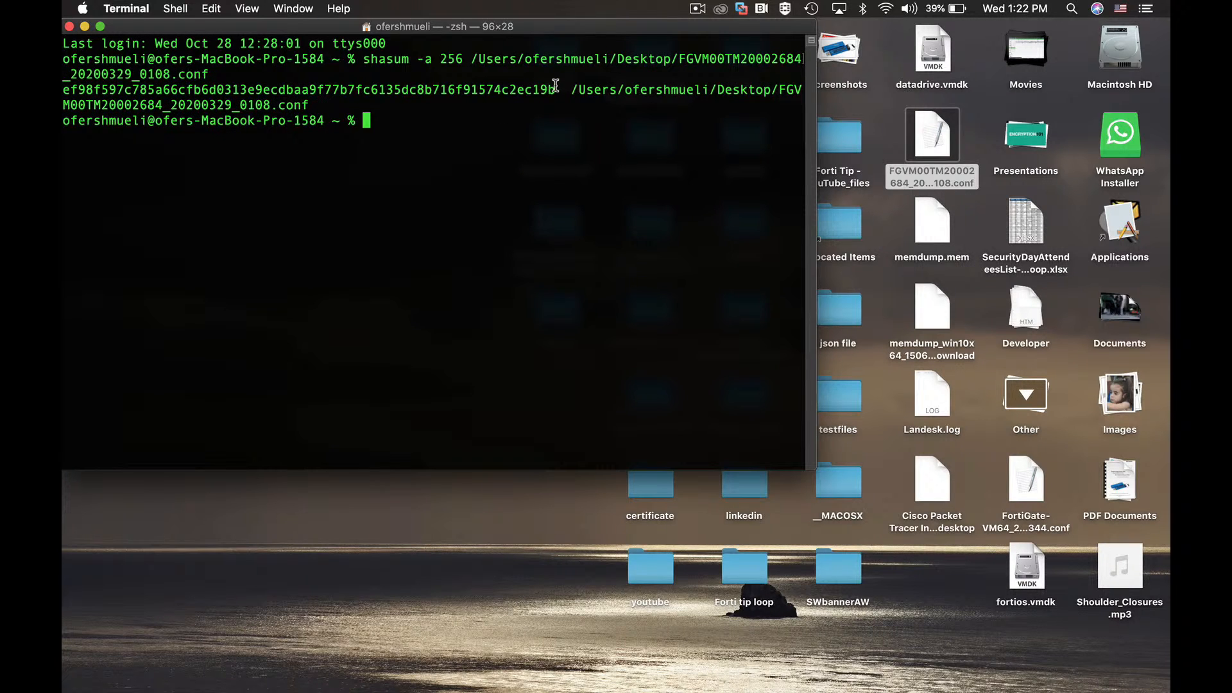
Step: Copy the resulting SHA-256 hash value from the Terminal output
left_click_drag(555, 89, 63, 91)
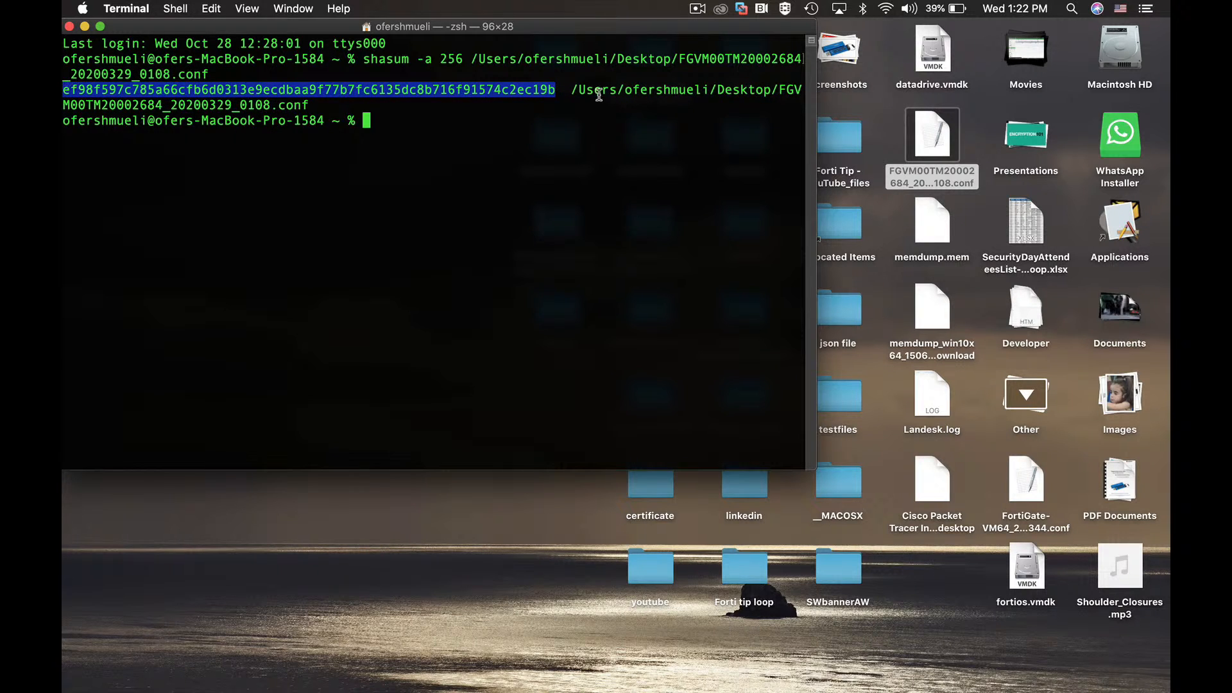
right_click(506, 90)
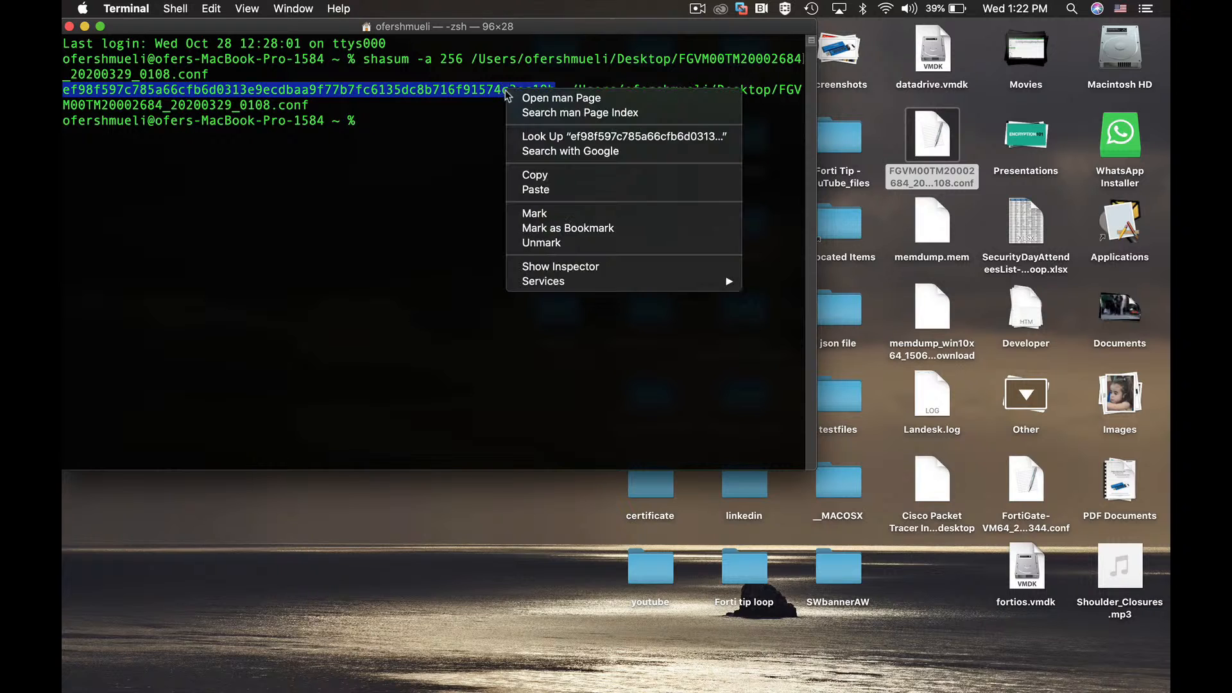
left_click(540, 176)
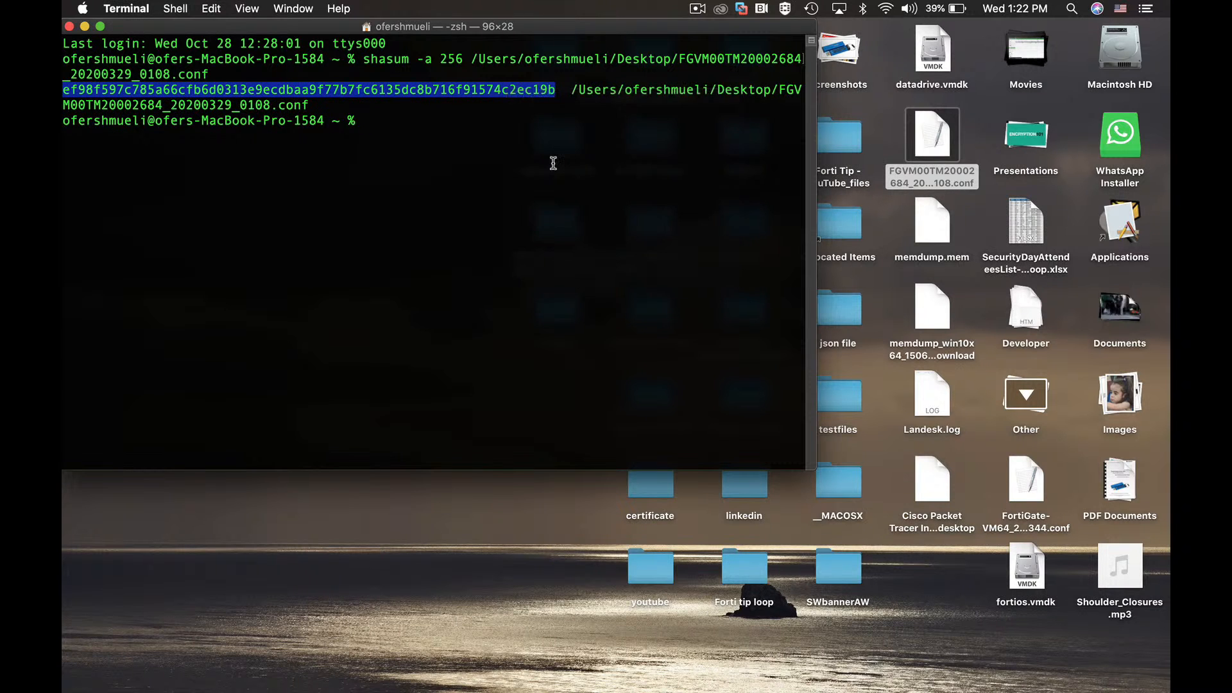
key("super+Tab")
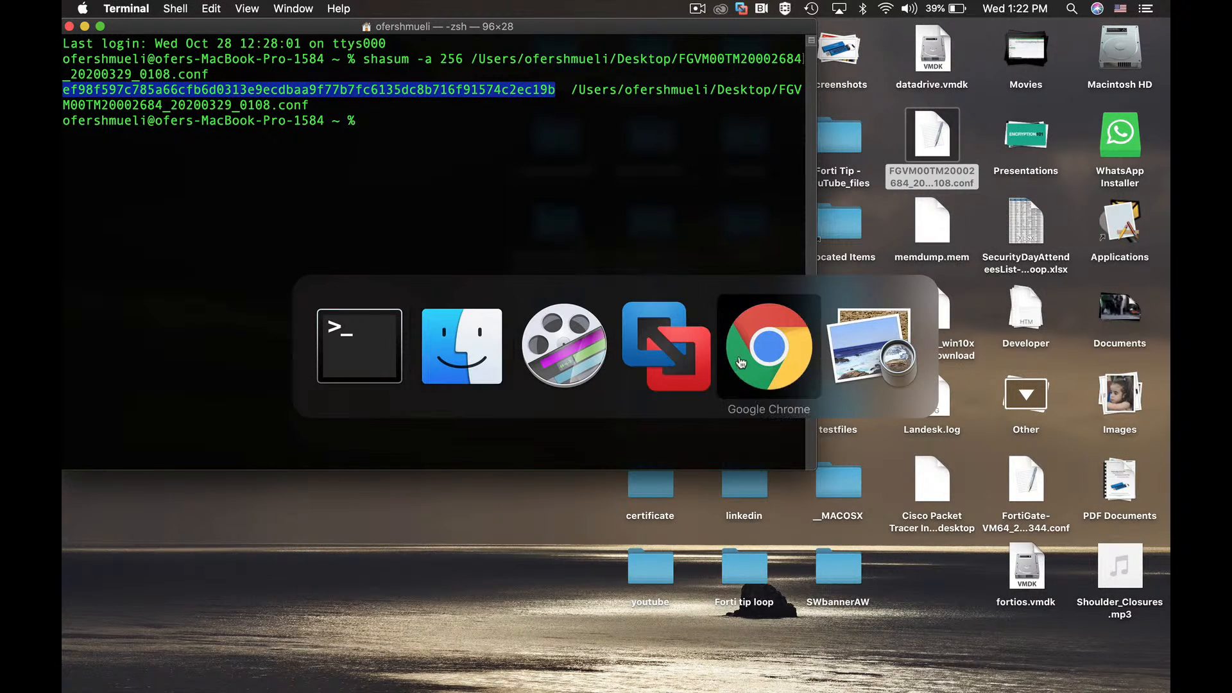
Step: Type 'hash value' in the Gmail message body and paste the SHA-256 hash after it
left_click(764, 344)
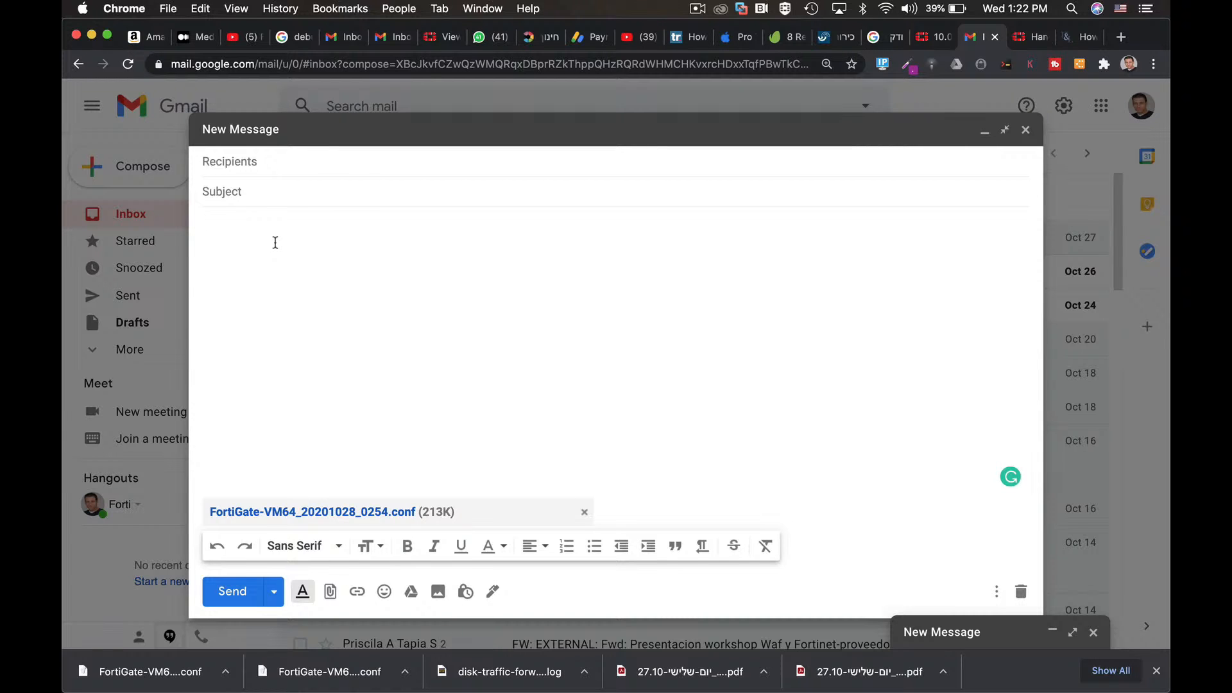
type("hash value")
key("super+v")
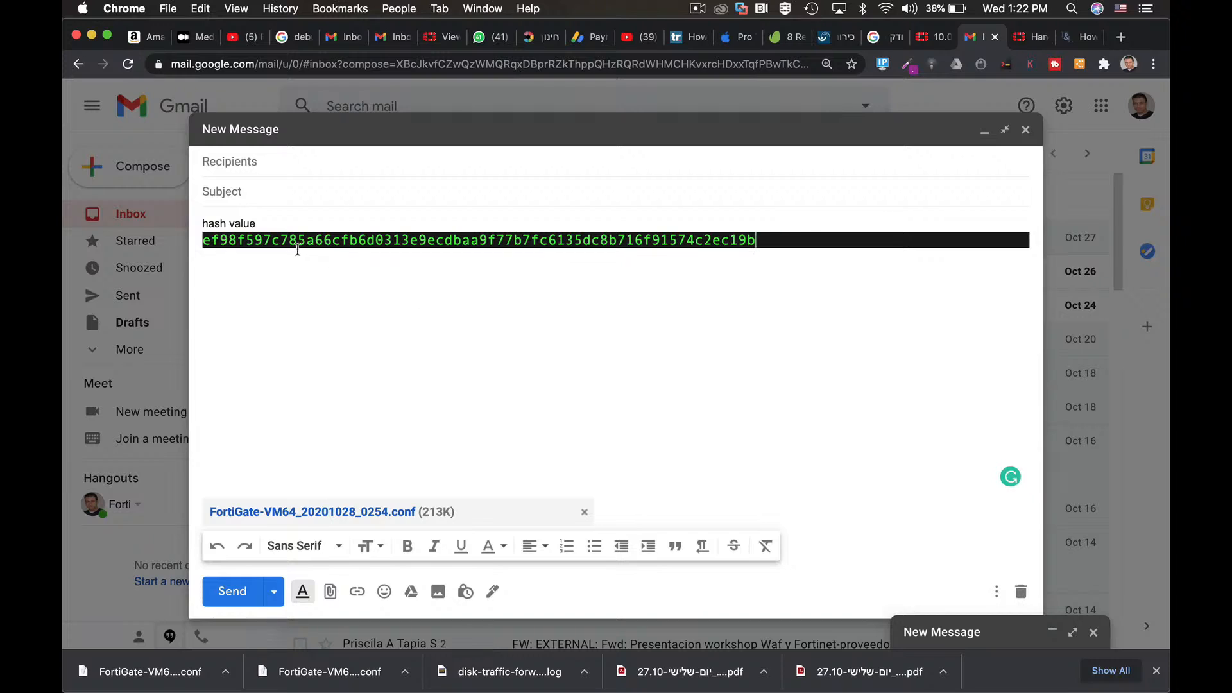
left_click(762, 247)
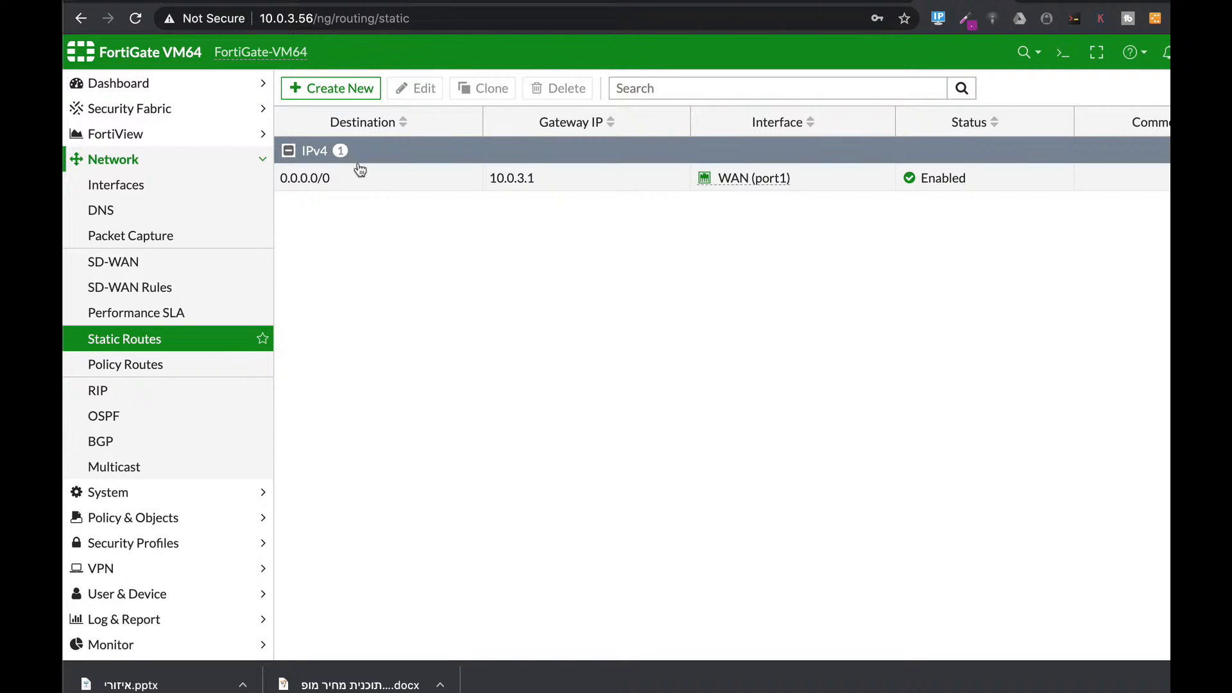
Step: Try an Internet Service destination on a new static route, then view the empty SD-WAN members page
left_click(331, 88)
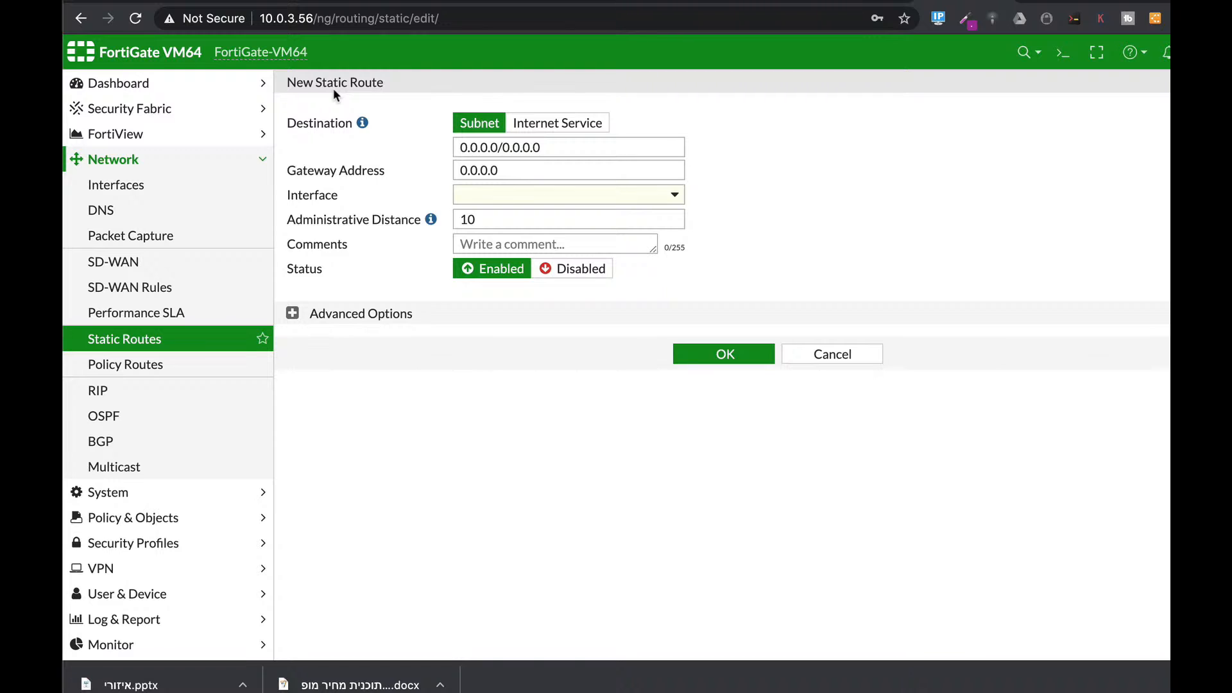
left_click(558, 124)
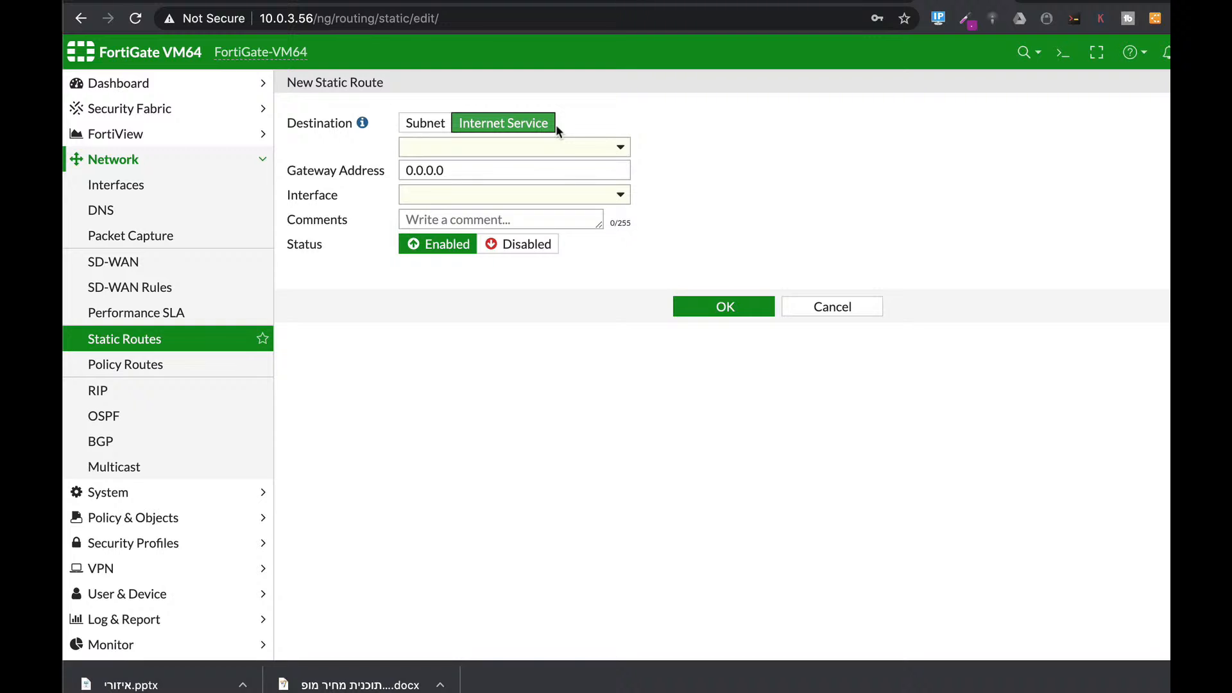
left_click(155, 263)
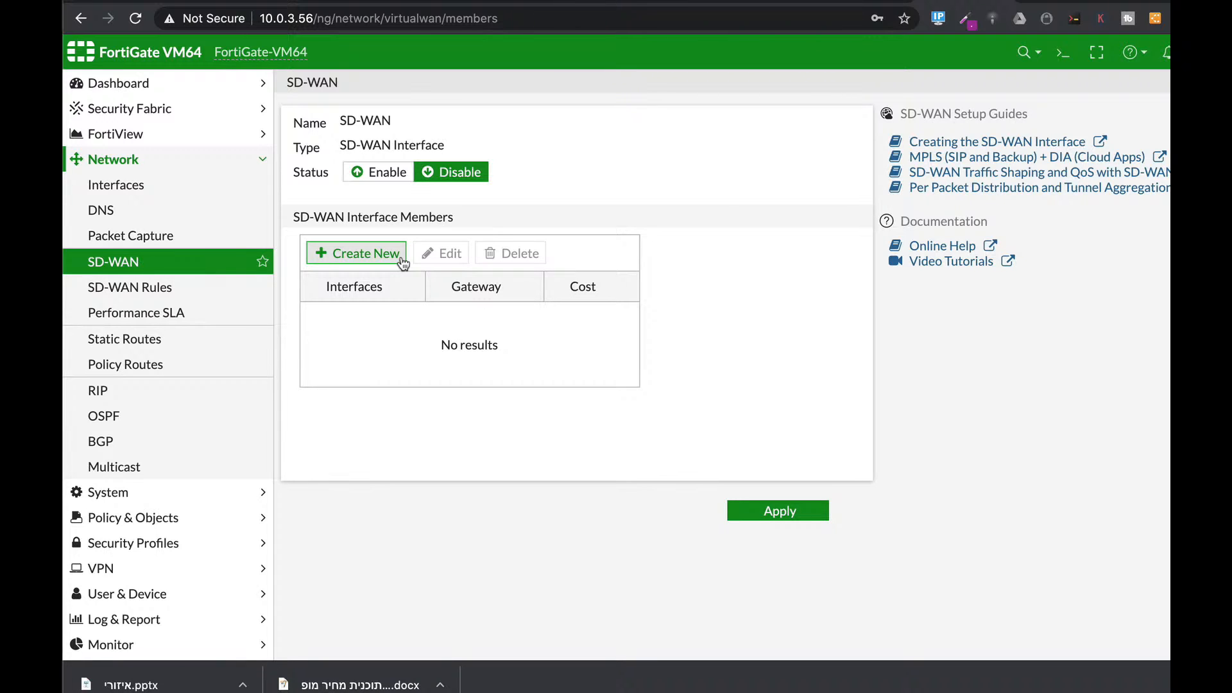
Step: Open the fullAccess IPv4 policy, review its settings, and save it unchanged
left_click(129, 517)
left_click(106, 237)
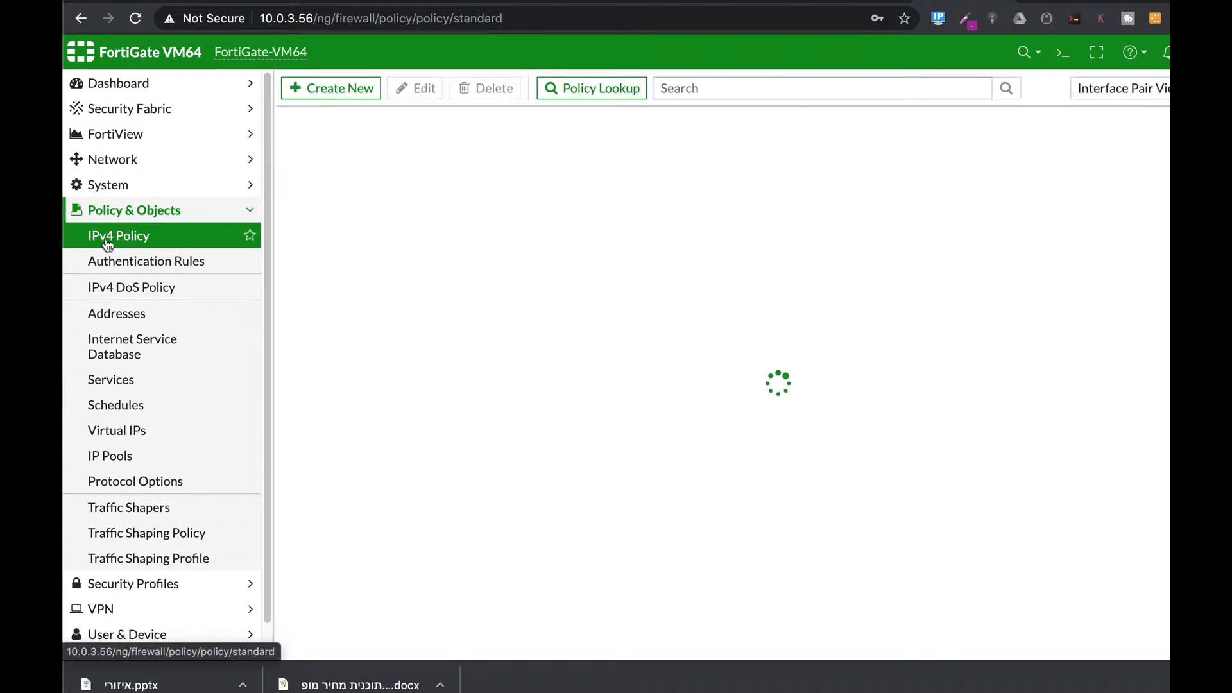
left_click(378, 190)
left_click(435, 93)
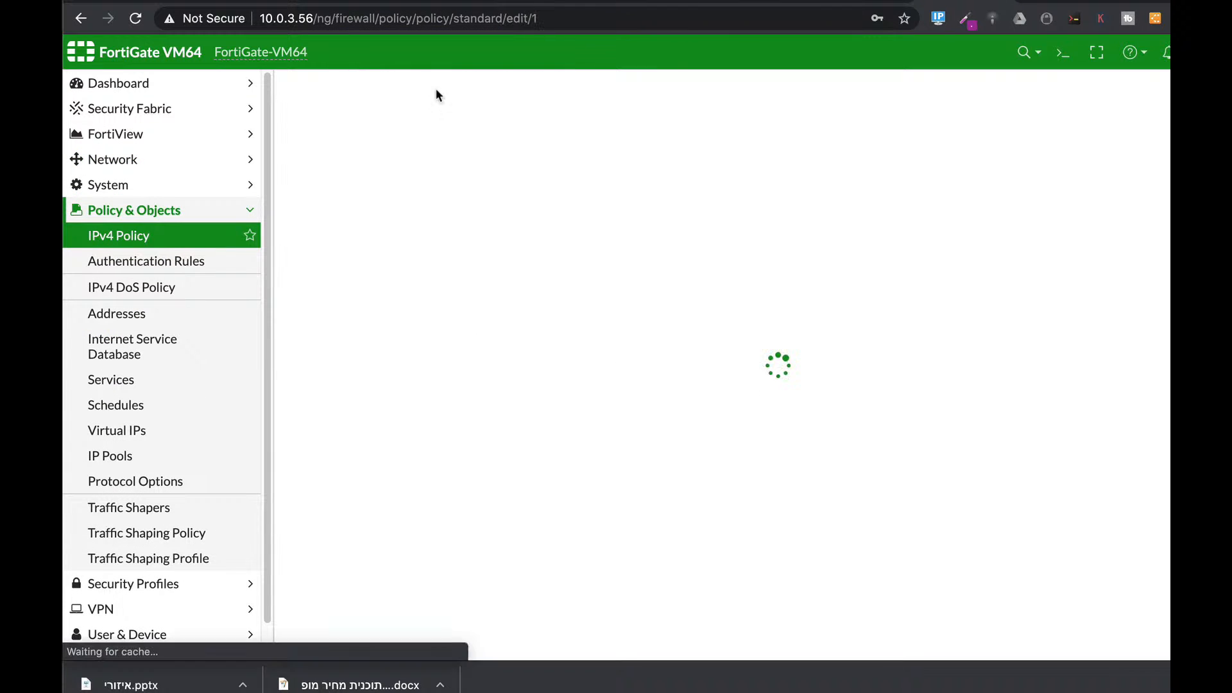
scroll(630, 392, "down", 2)
scroll(630, 392, "down", 2)
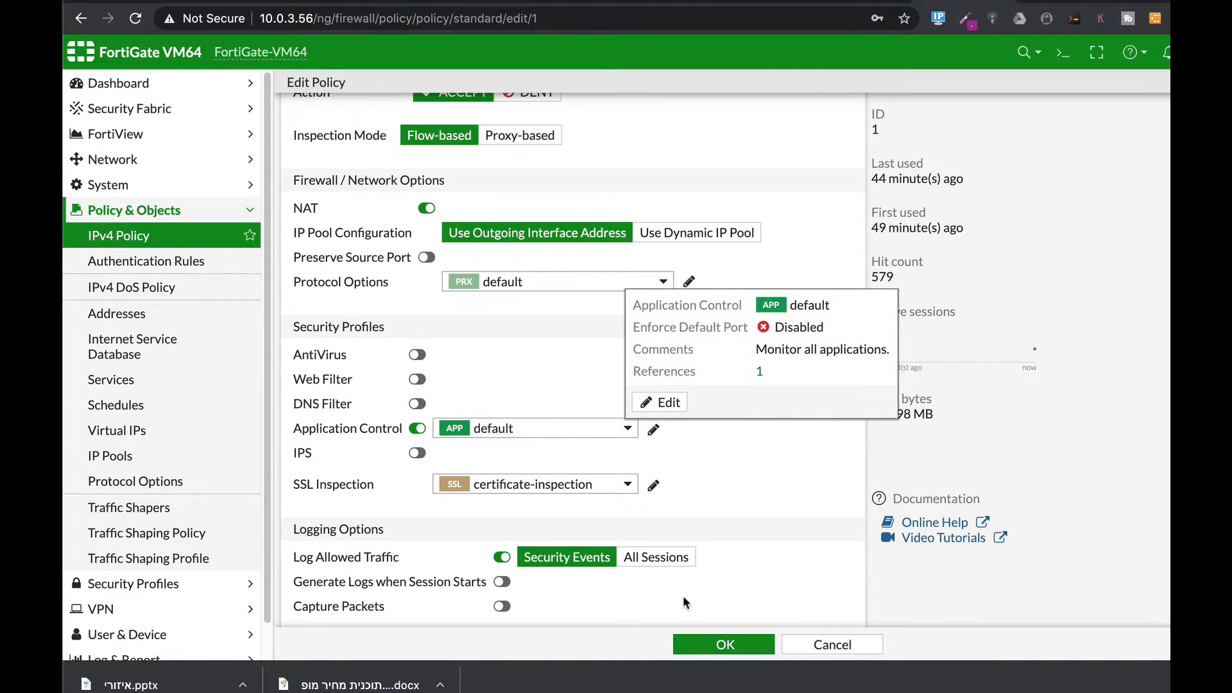
left_click(726, 644)
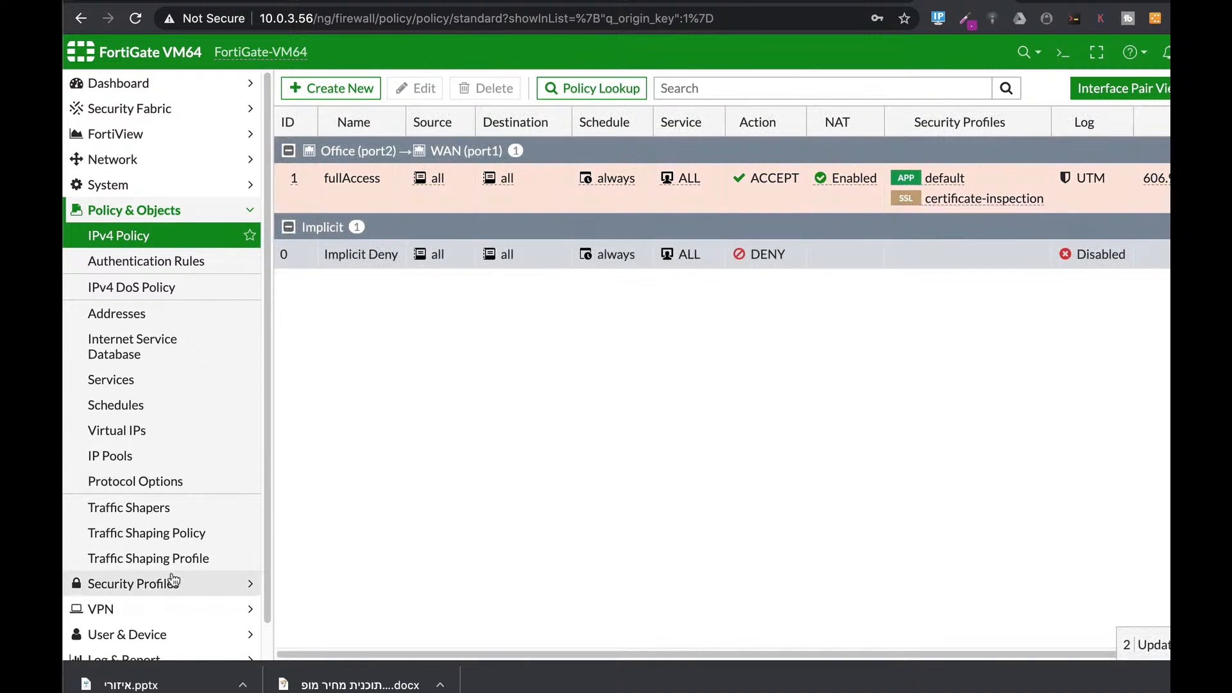
Step: Go to Security Profiles > Application Signatures and start a new entry
left_click(172, 583)
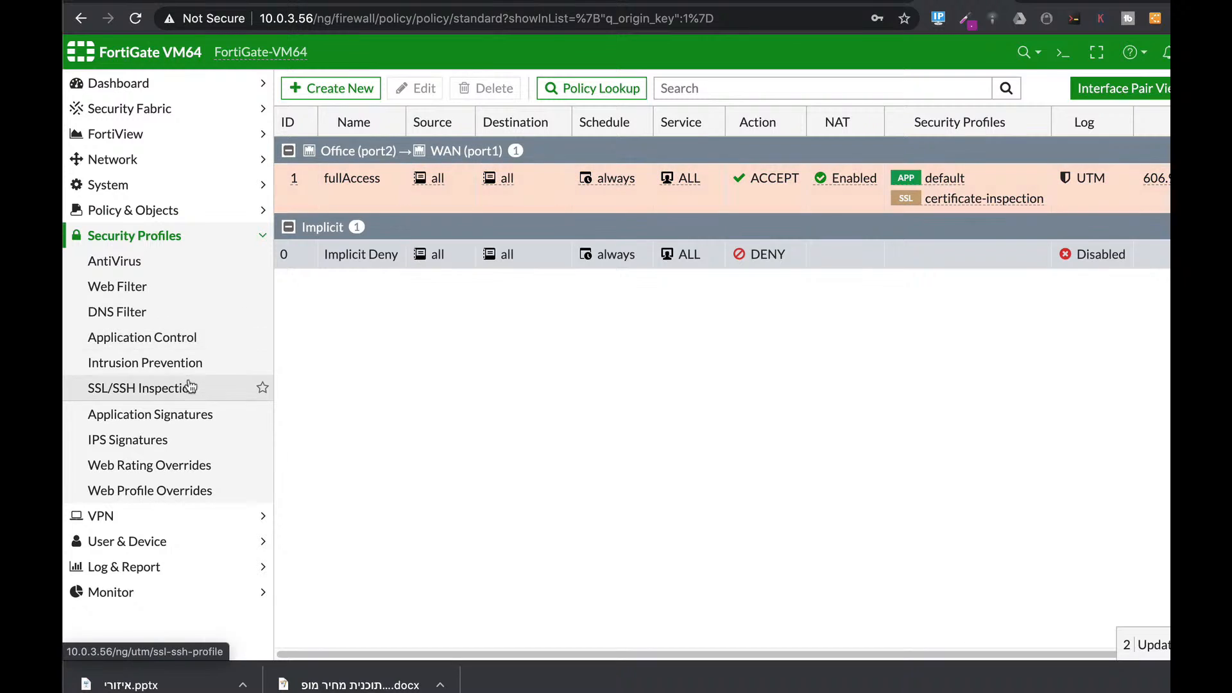
left_click(184, 420)
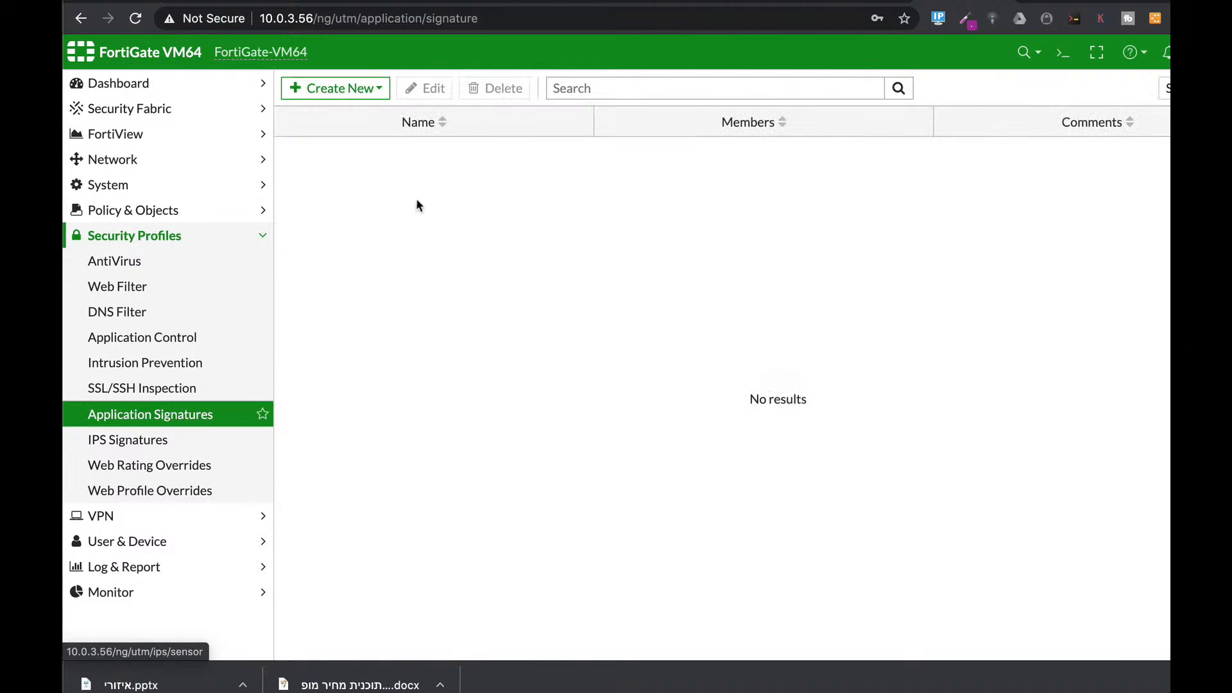
left_click(366, 93)
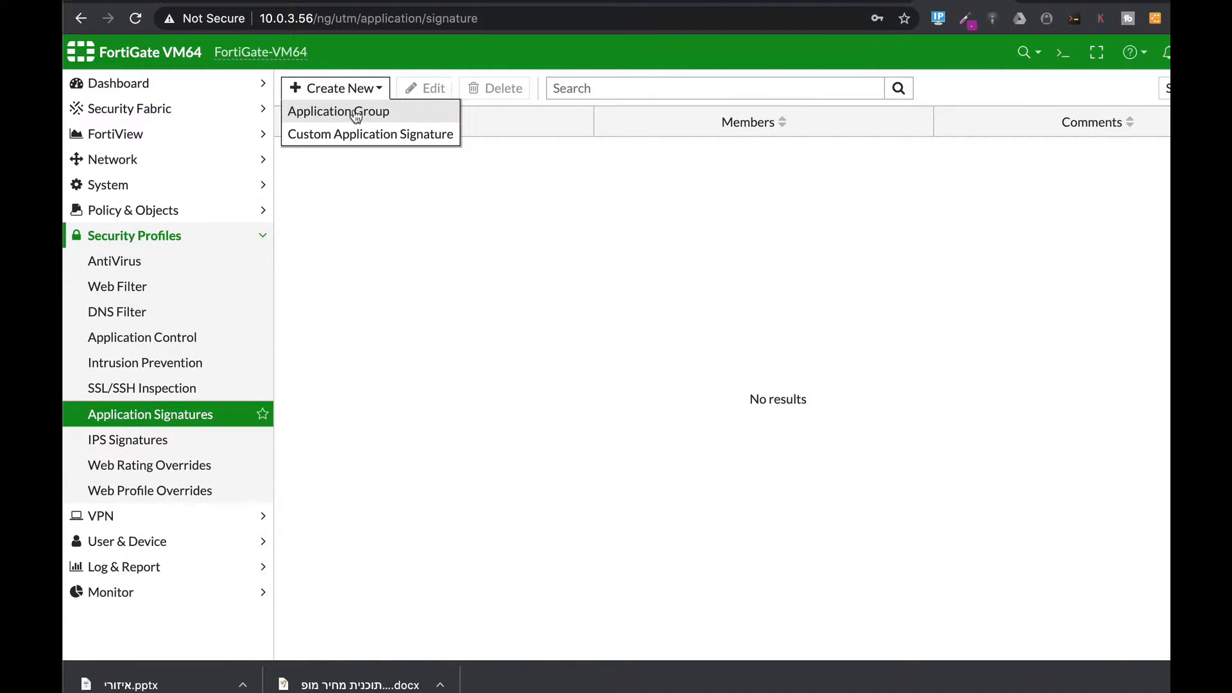
Step: Start an application group named cloudApps and add the Amazon AWS applications as members
left_click(356, 112)
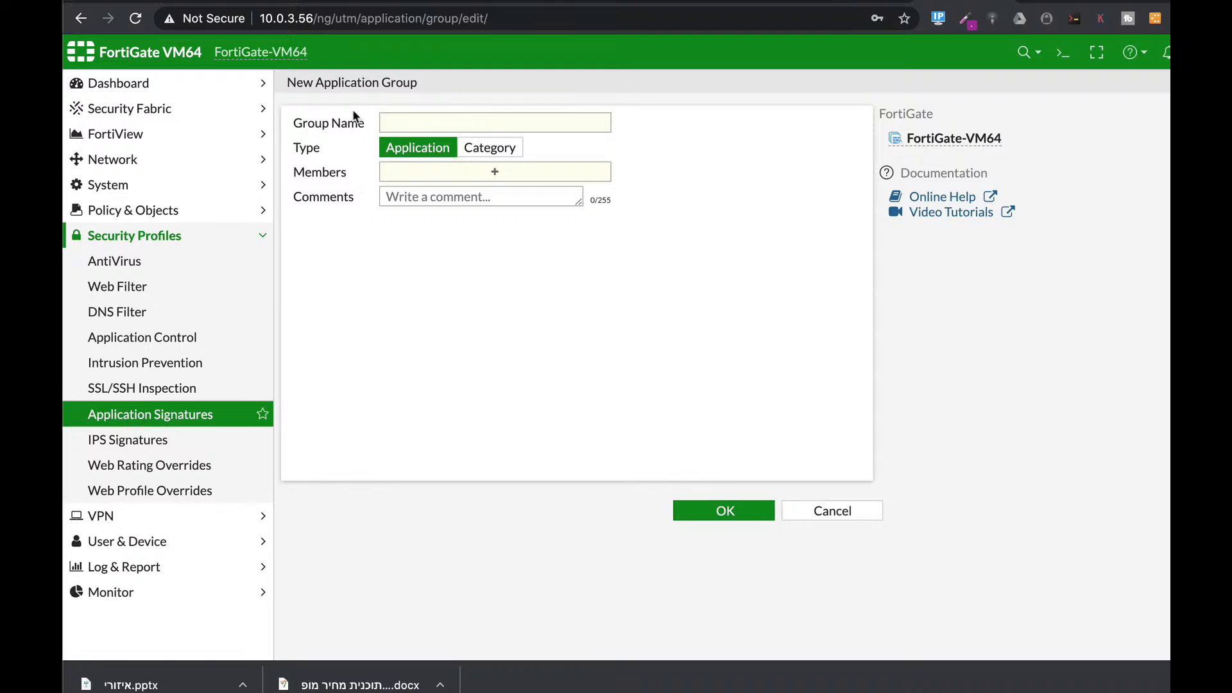
left_click(417, 121)
type("clo")
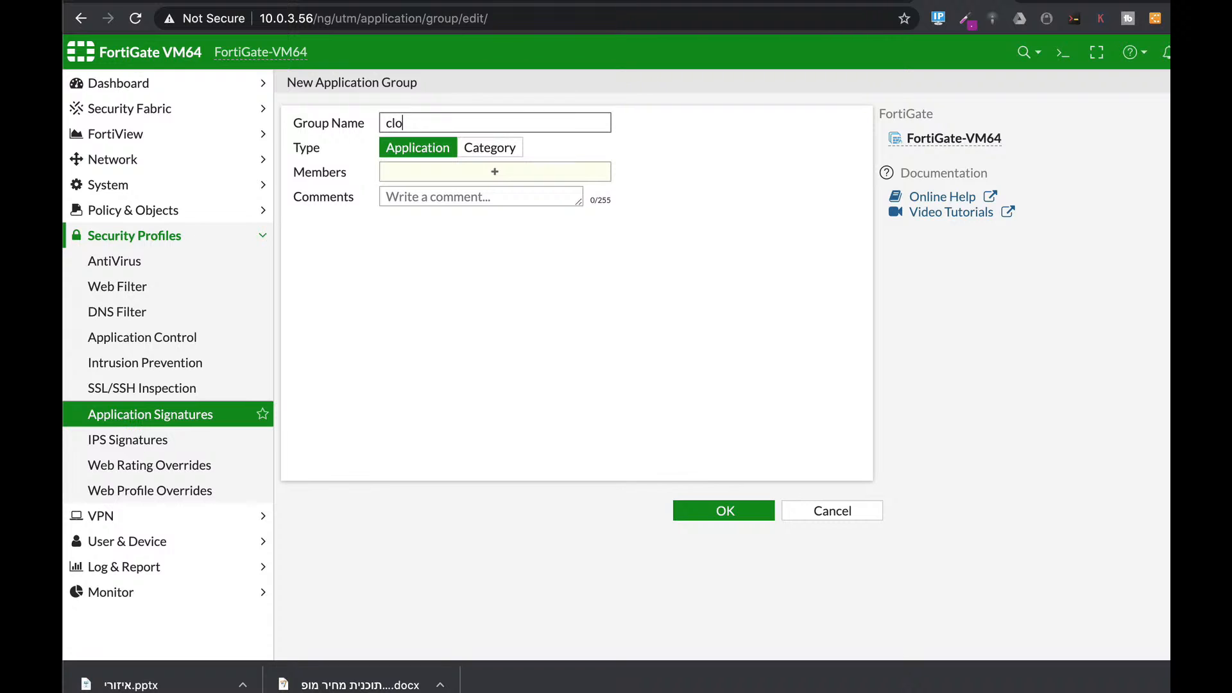
type("udApps")
left_click(492, 148)
left_click(490, 169)
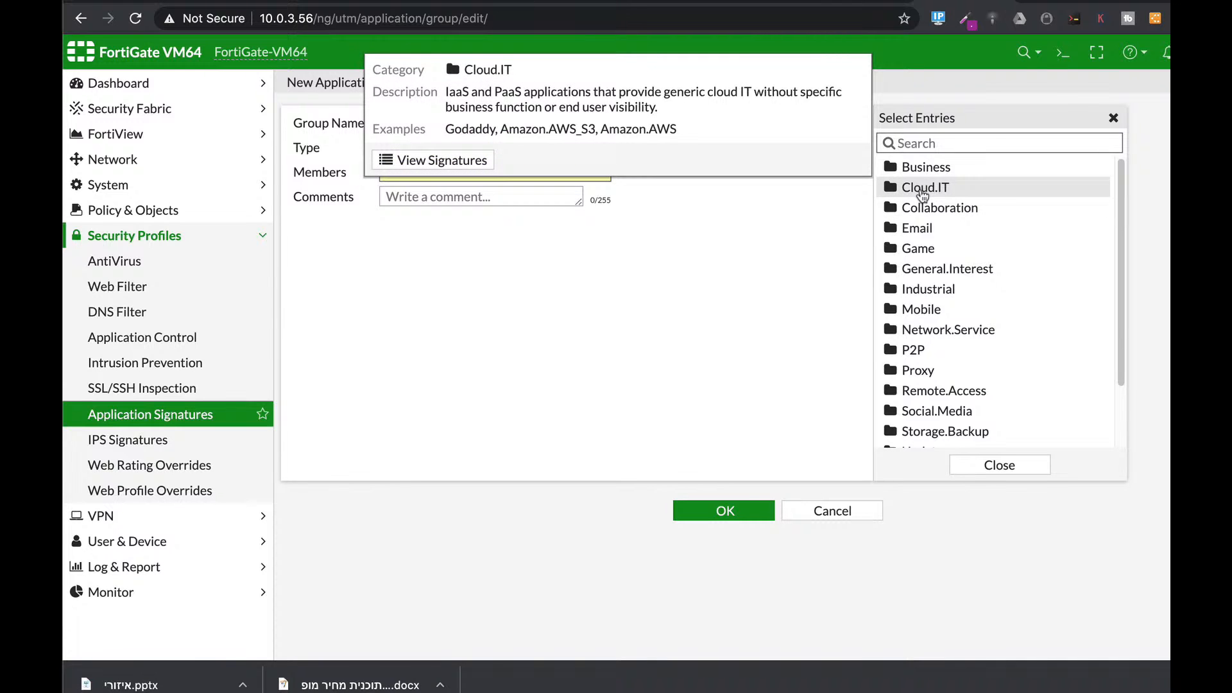
left_click(393, 281)
left_click(418, 154)
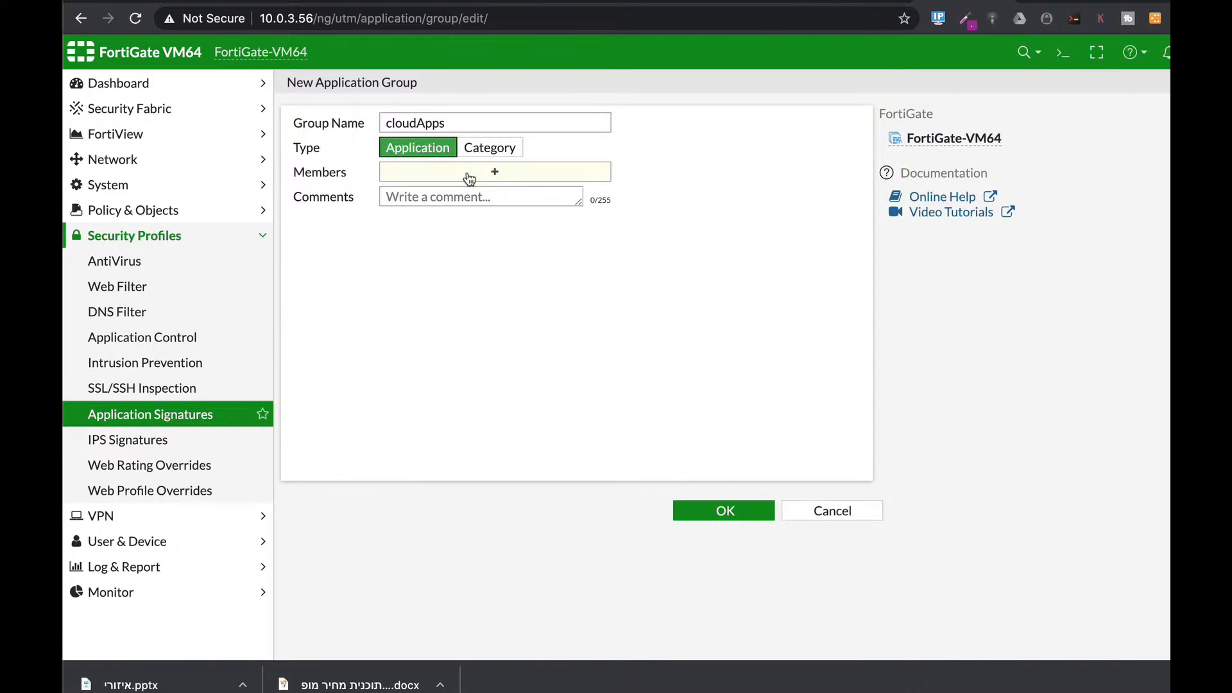
left_click(469, 179)
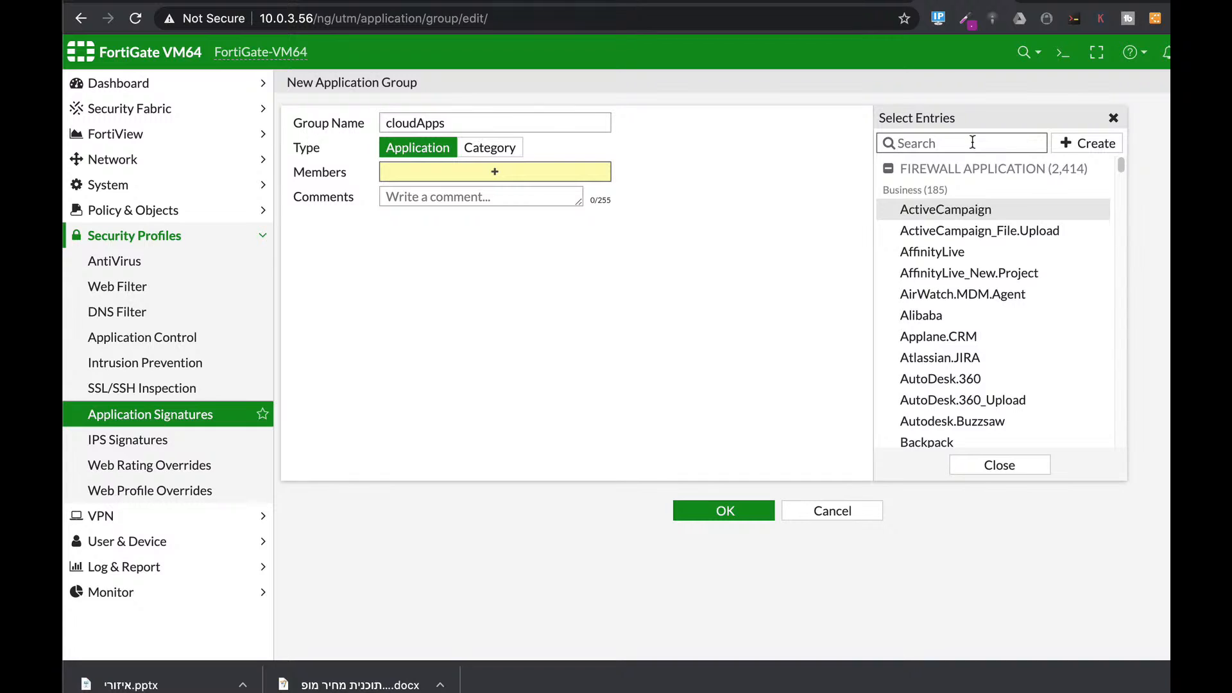
type("aws")
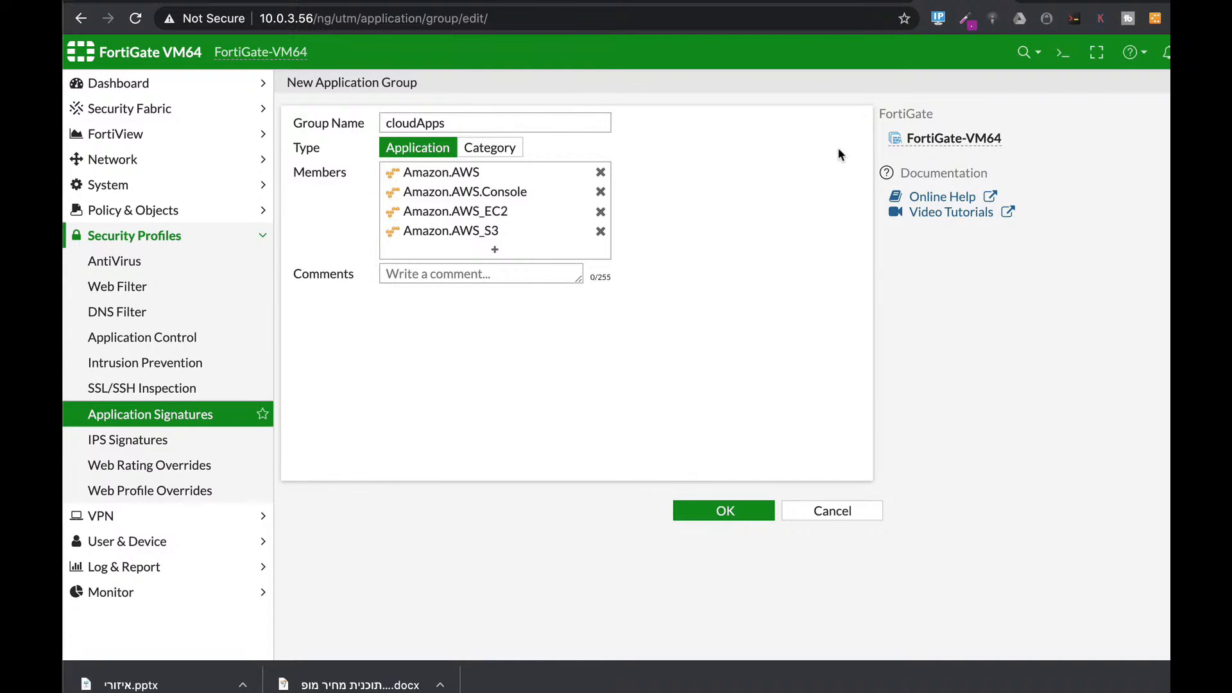
Step: Add Salesforce, Salesforce_Chat.Messenger, Microsoft.Office.365, Office.365.Portal and Office.Online, then save the group
left_click(495, 250)
type("sales")
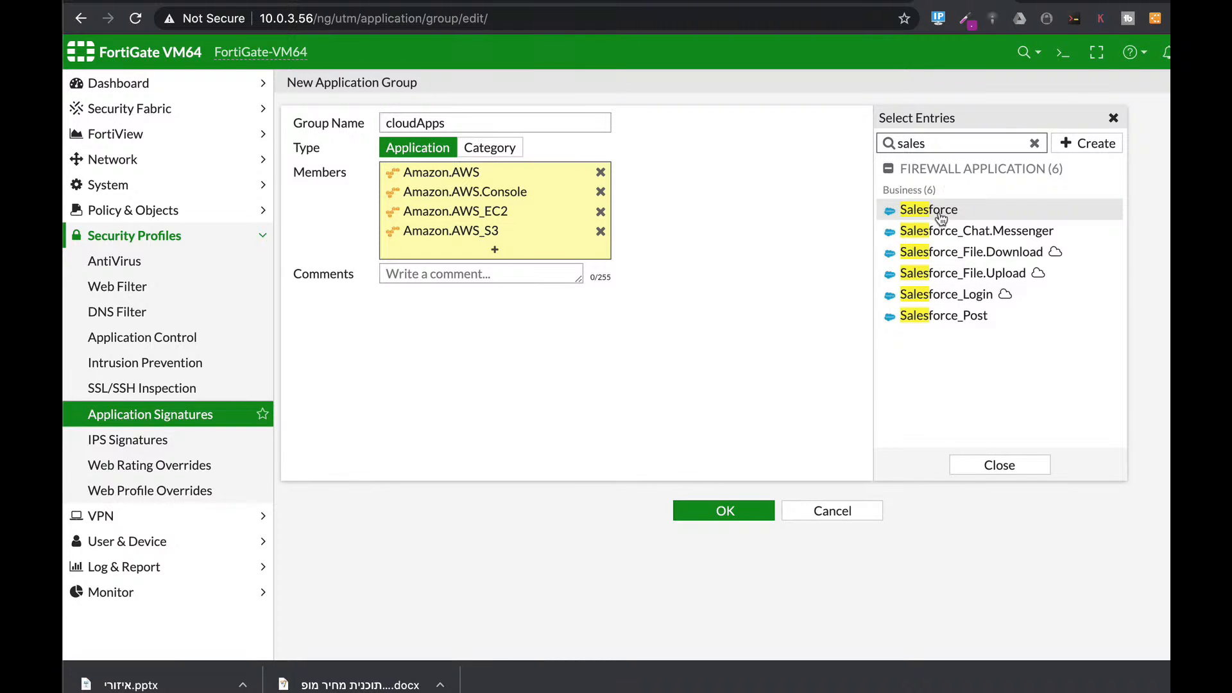
left_click(940, 212)
left_click(944, 231)
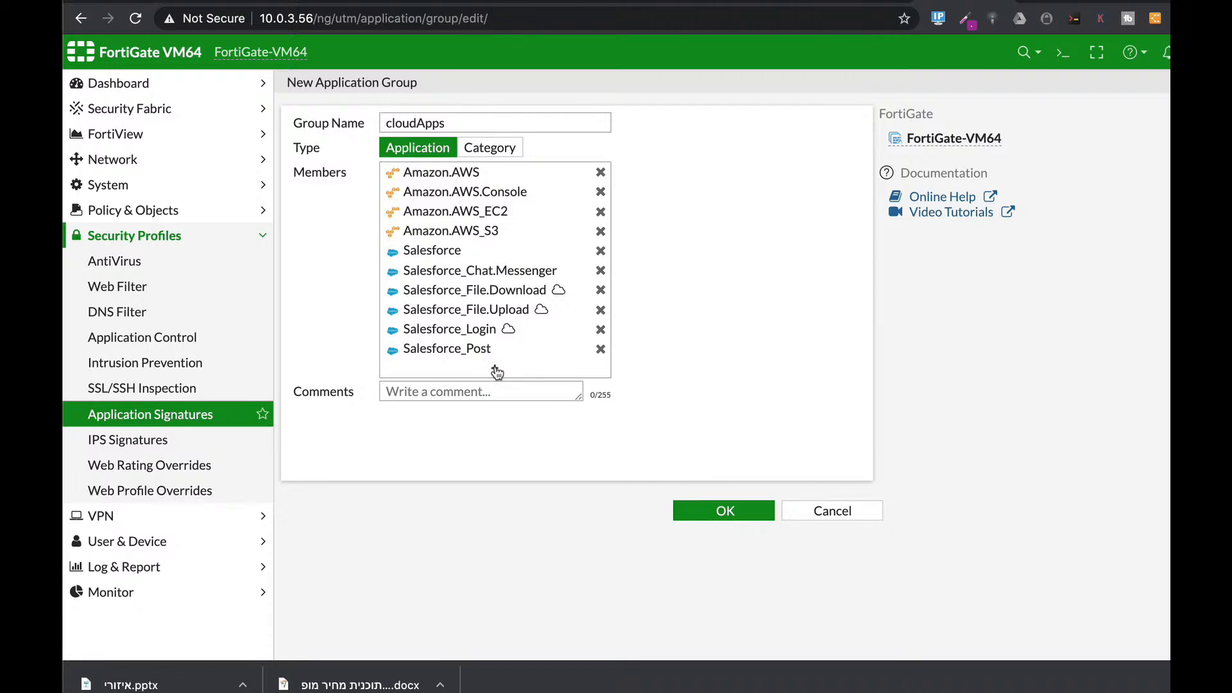
left_click(494, 368)
type("office")
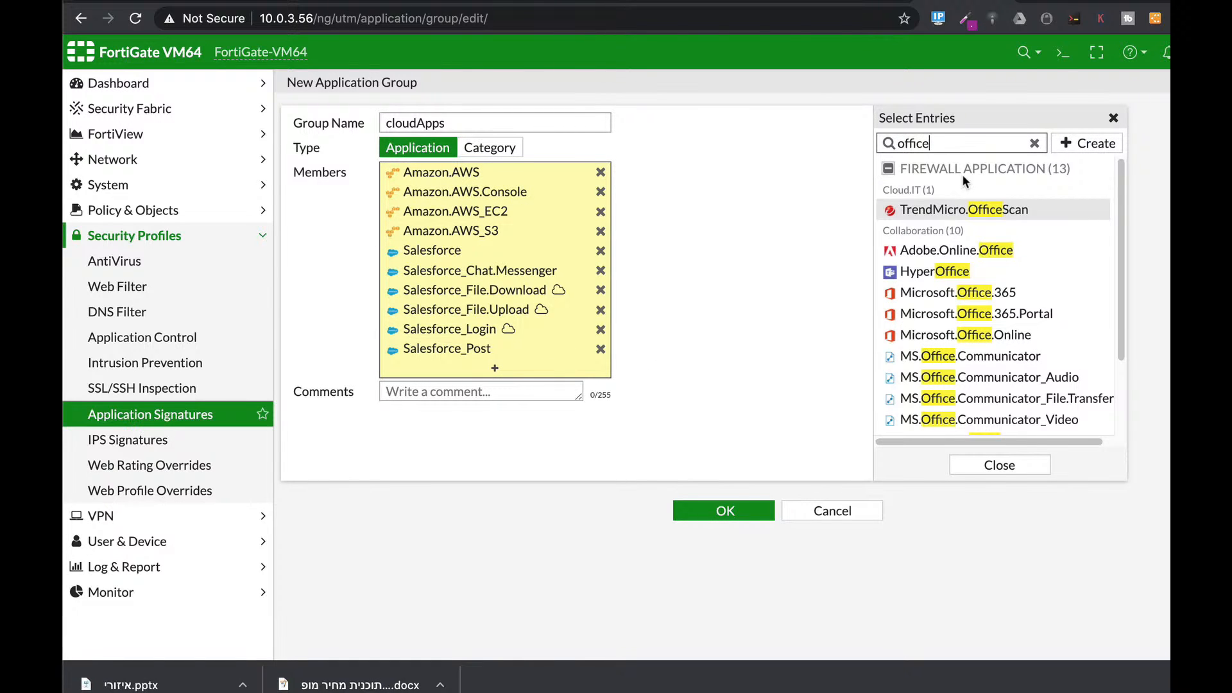
left_click(935, 292)
left_click(942, 313)
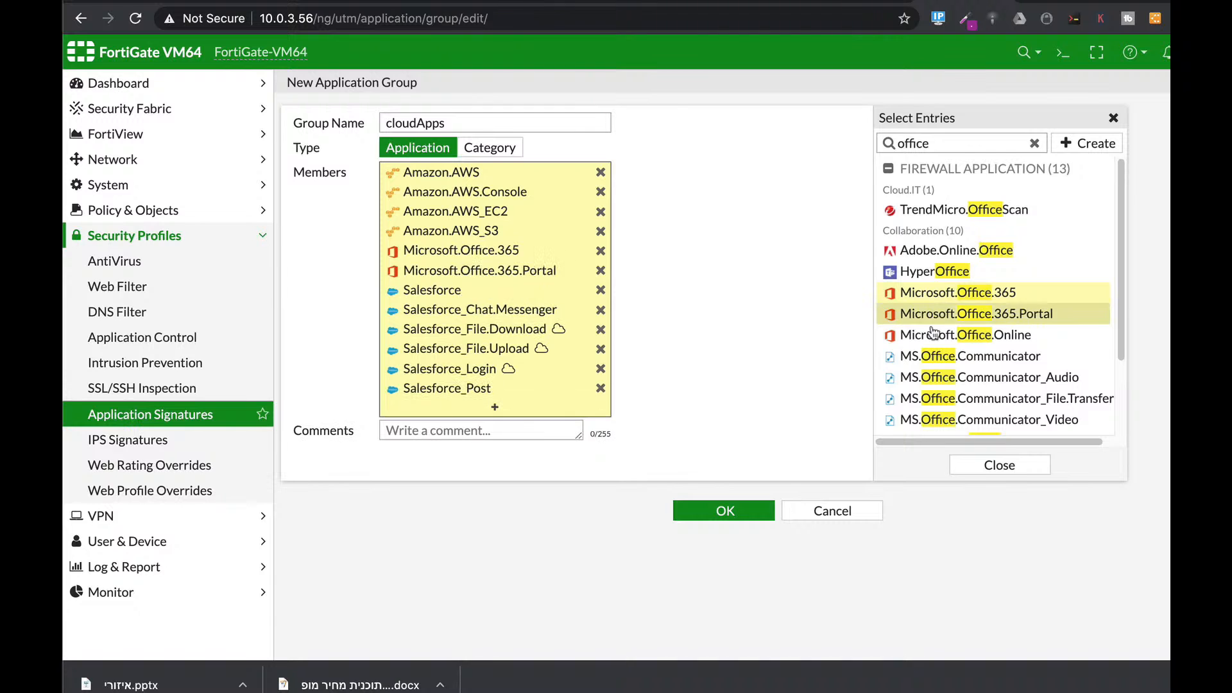
left_click(933, 333)
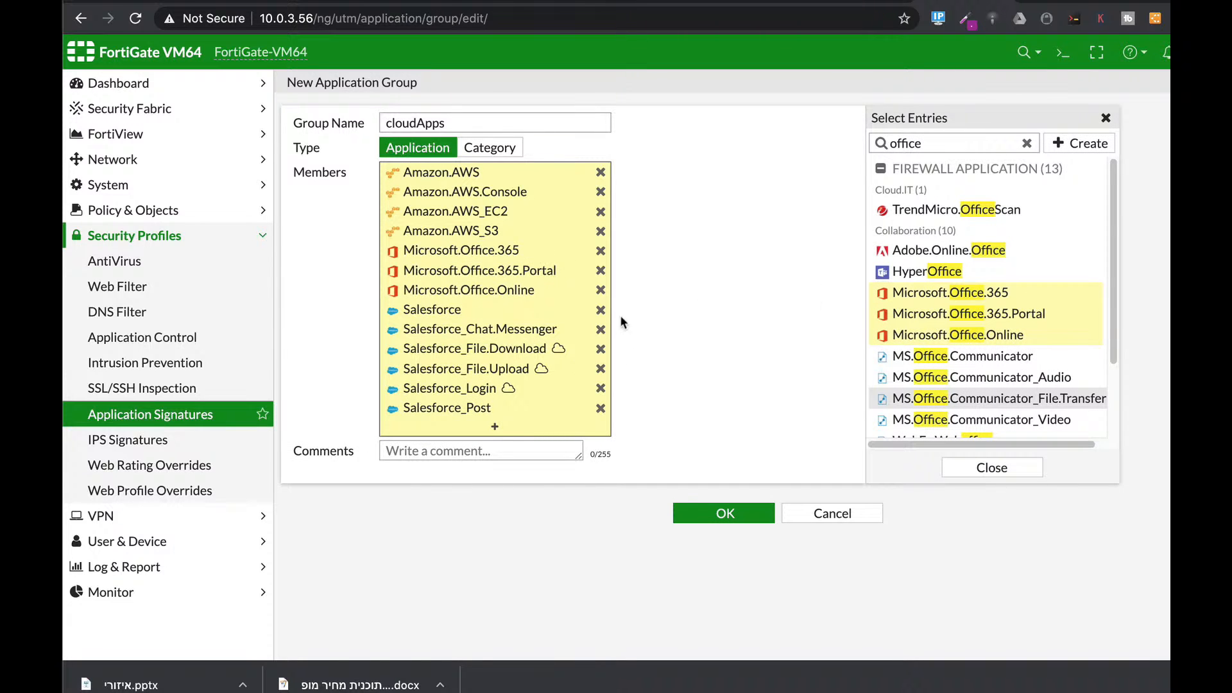
left_click(711, 517)
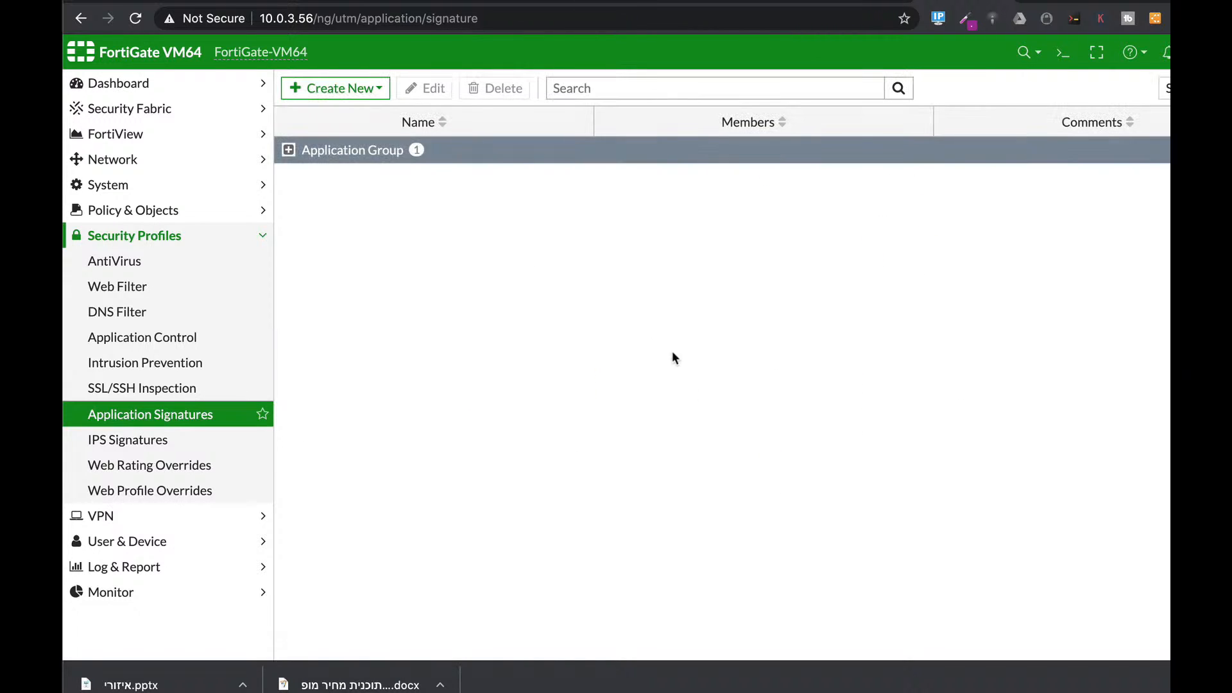
left_click(329, 153)
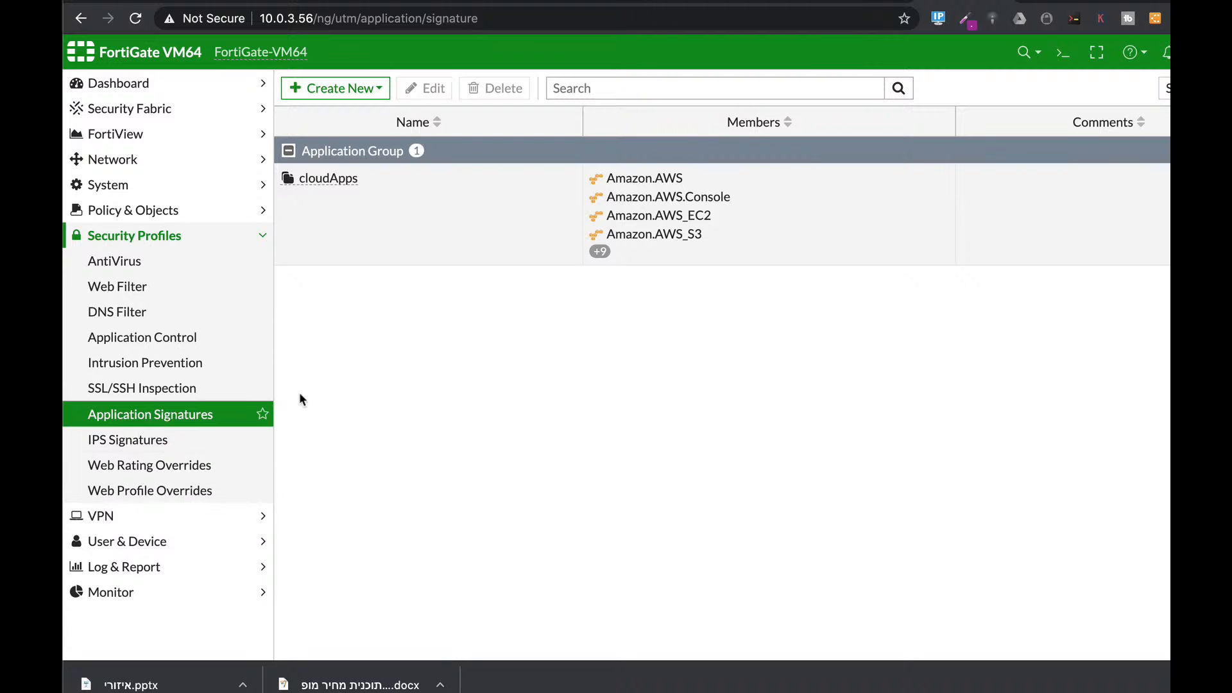
left_click(181, 213)
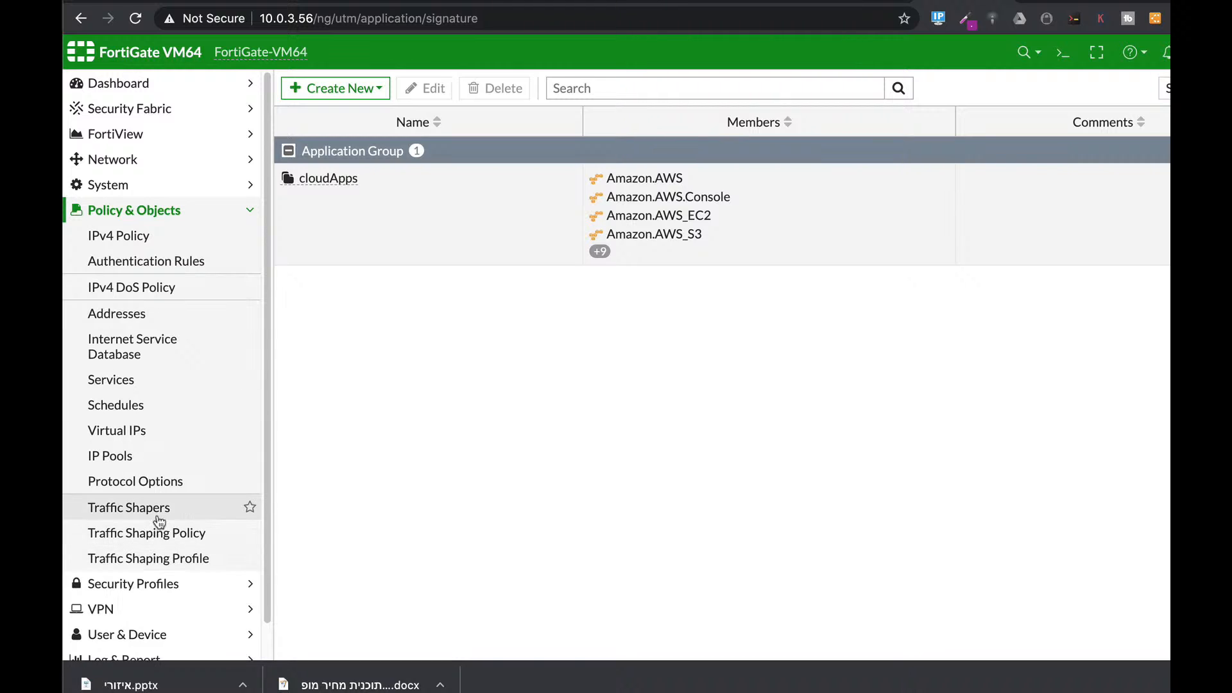
Step: Review the five shared traffic shapers, then go to the Traffic Shaping Policy list
left_click(161, 512)
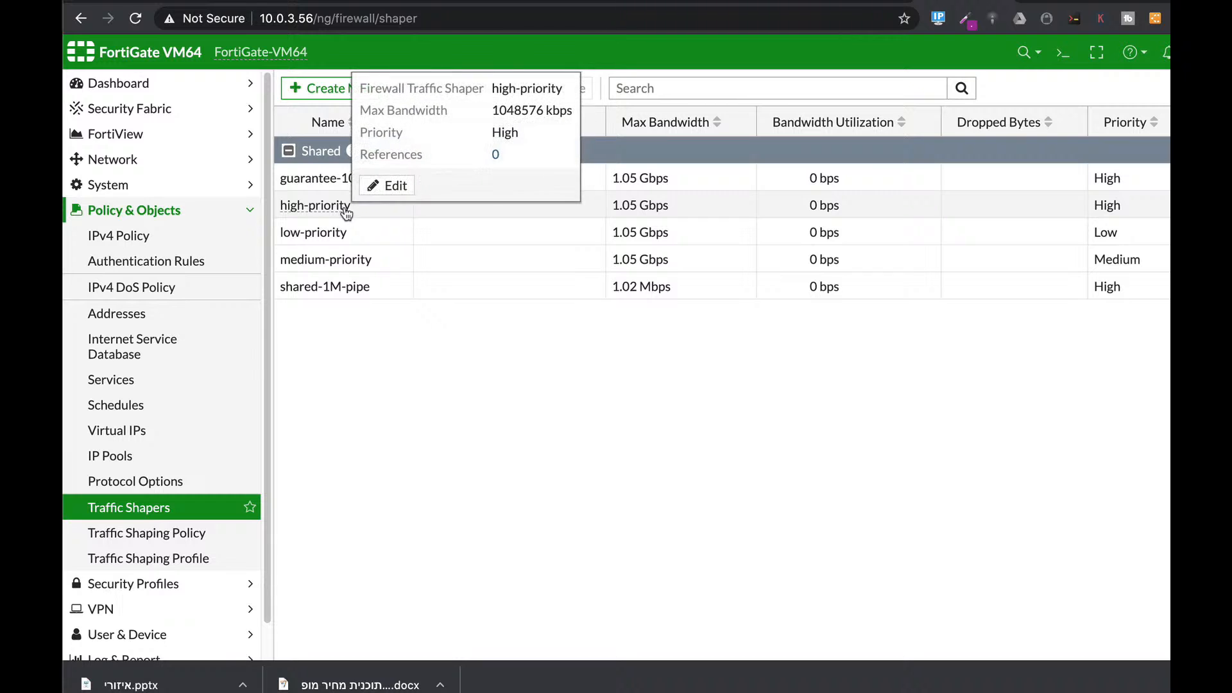
mouse_move(338, 233)
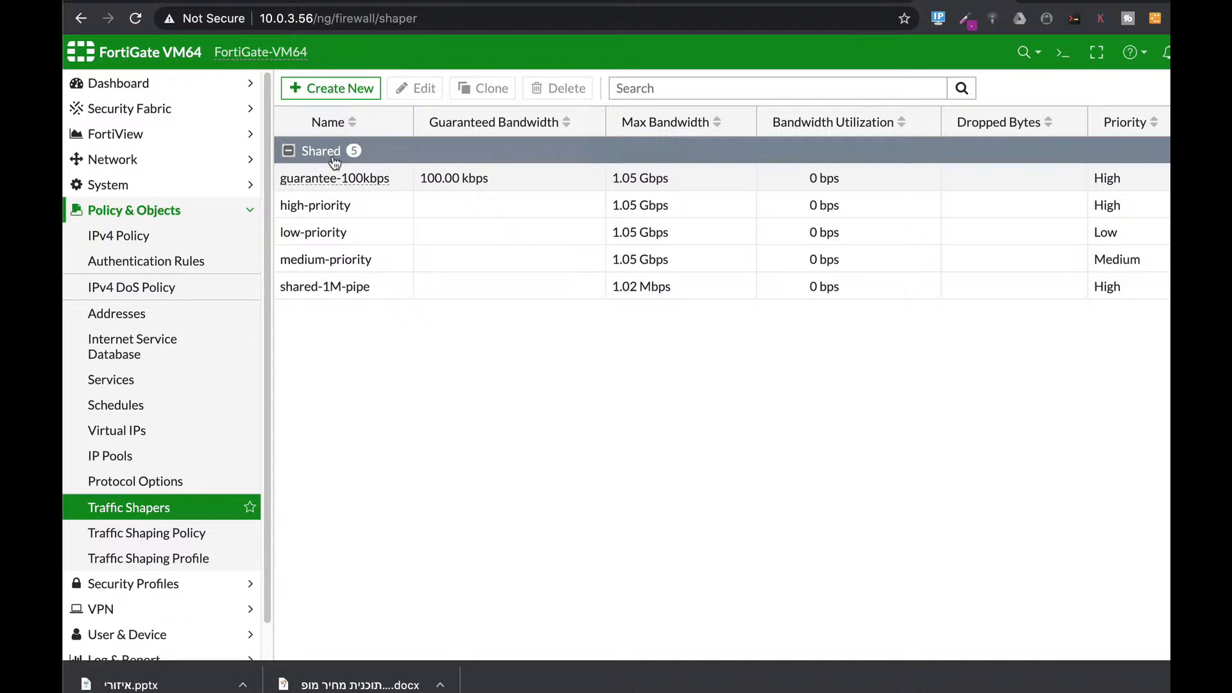
left_click(138, 533)
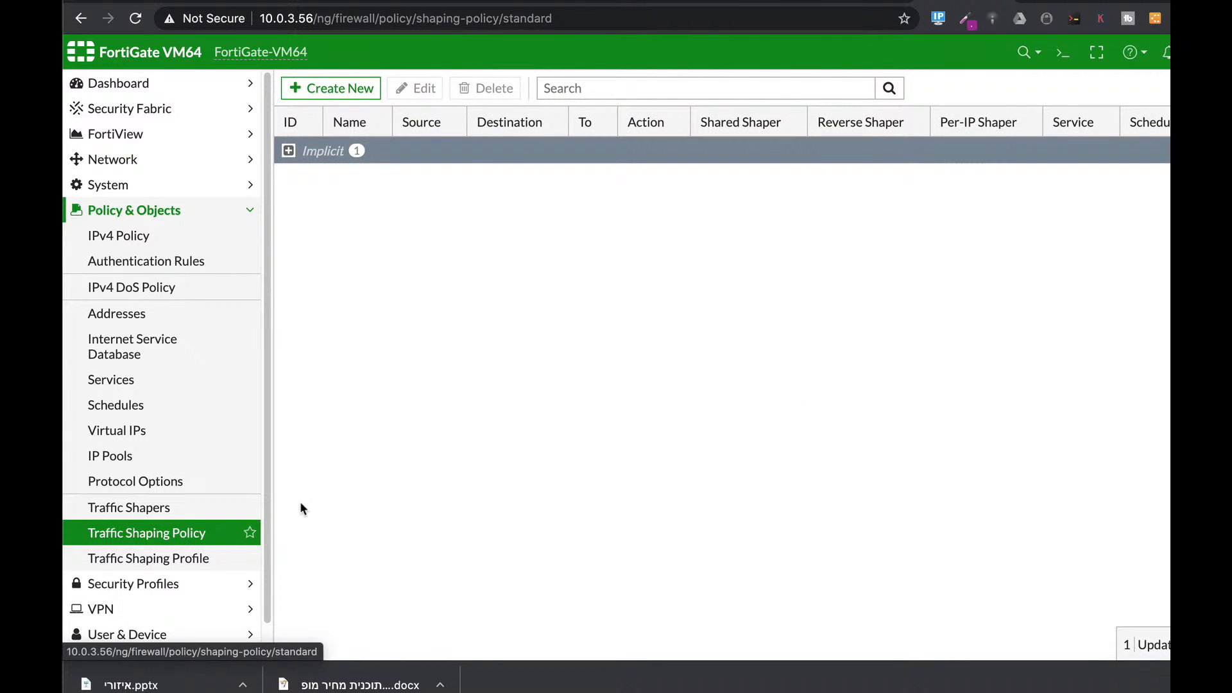
Step: Start a shaping policy named cloudapps matching all addresses, ALL services and the cloudApps application group
left_click(330, 88)
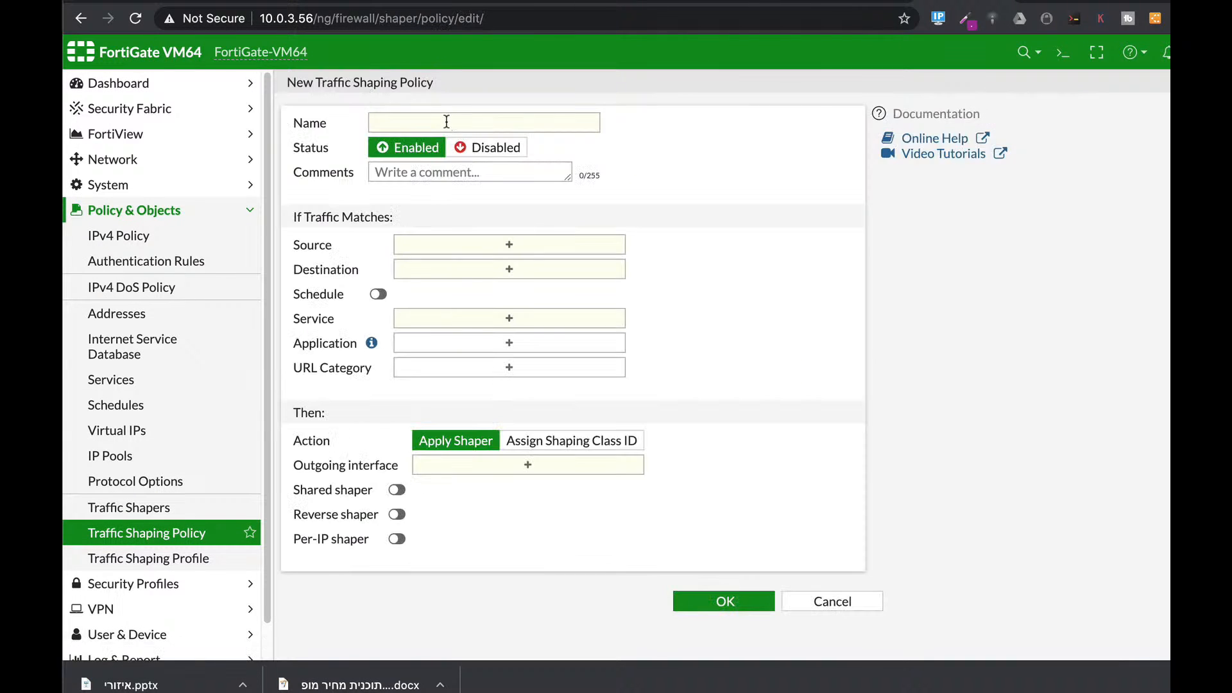
left_click(439, 121)
type("cloudapps")
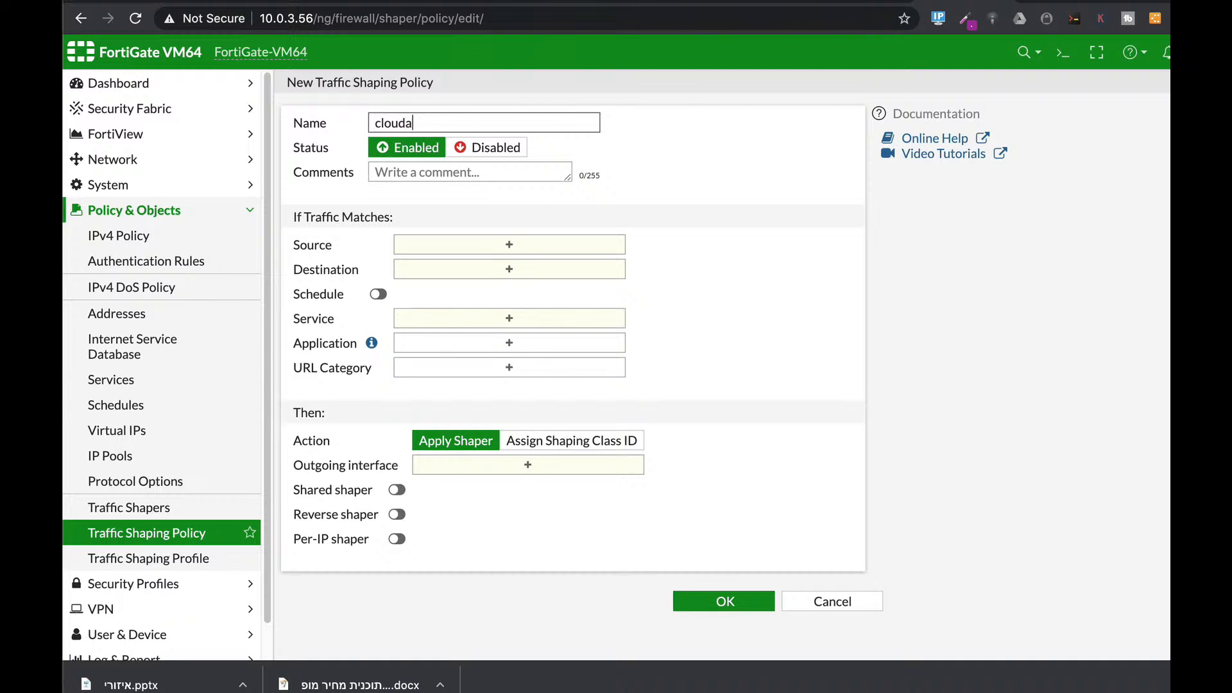
left_click(485, 251)
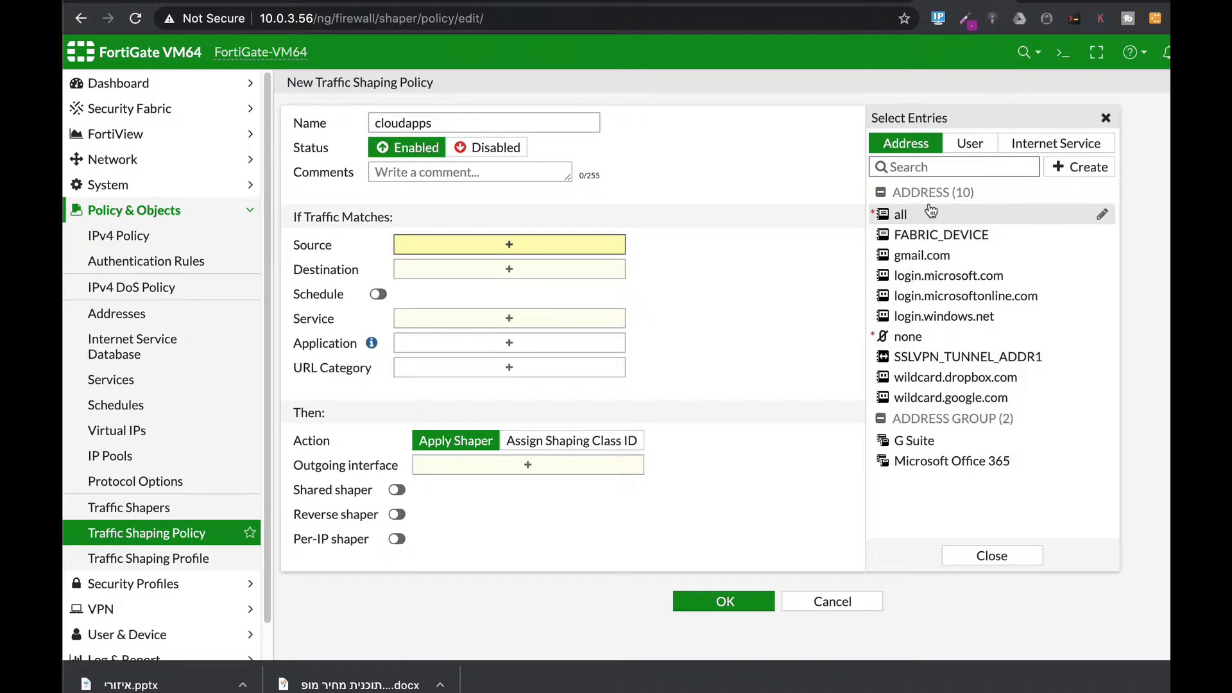
left_click(925, 215)
left_click(576, 287)
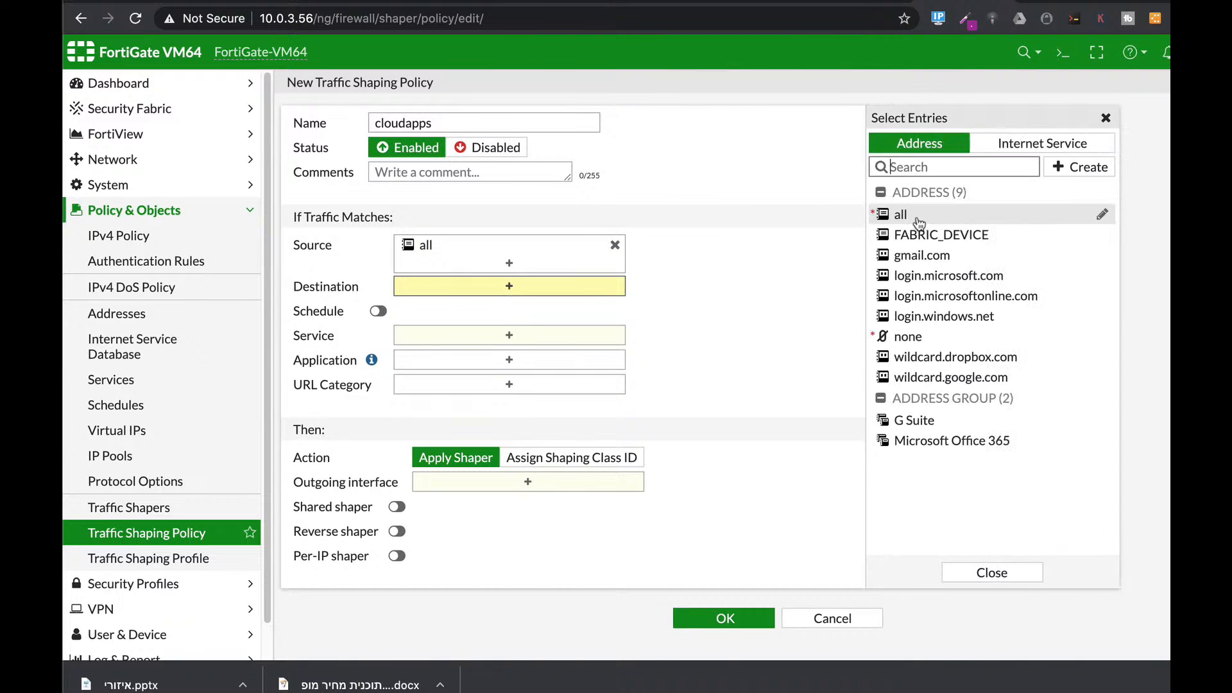
left_click(900, 214)
left_click(578, 340)
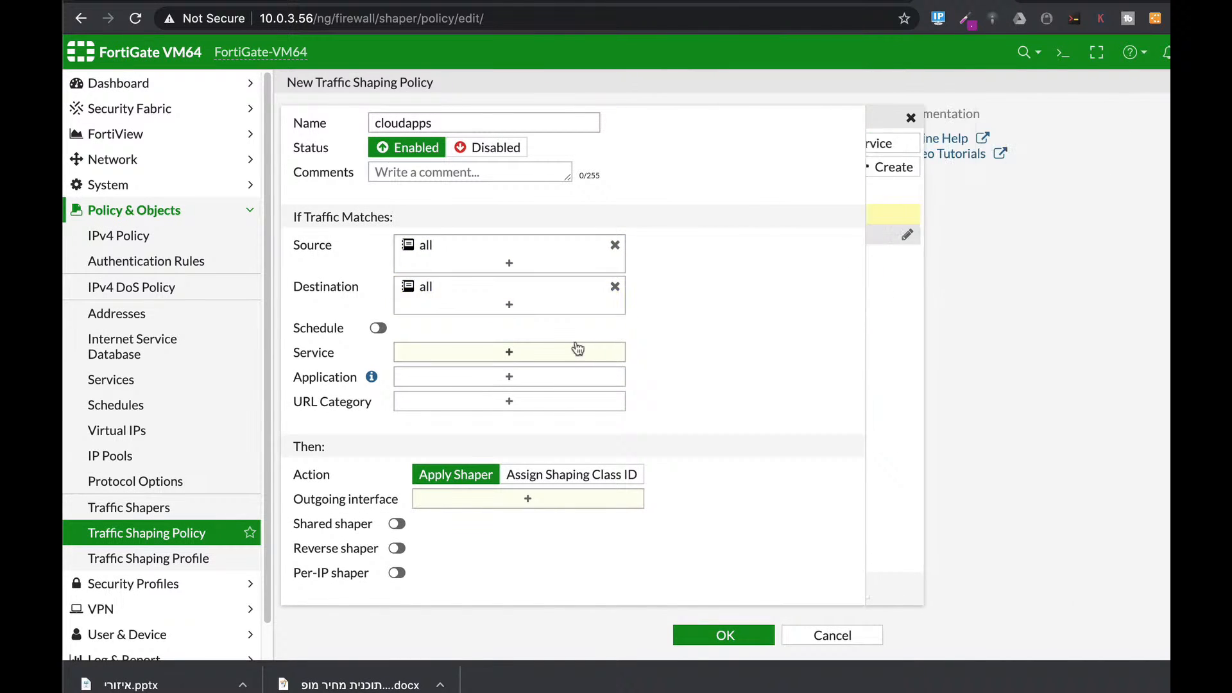
left_click(522, 351)
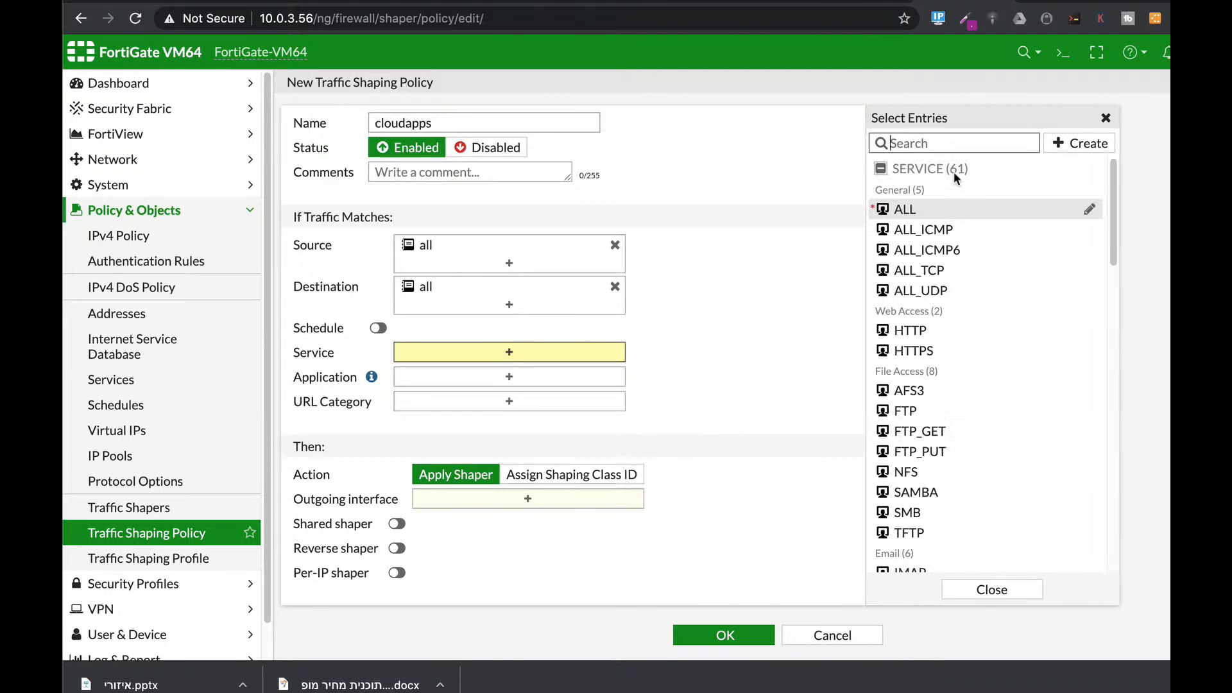
left_click(903, 209)
left_click(549, 394)
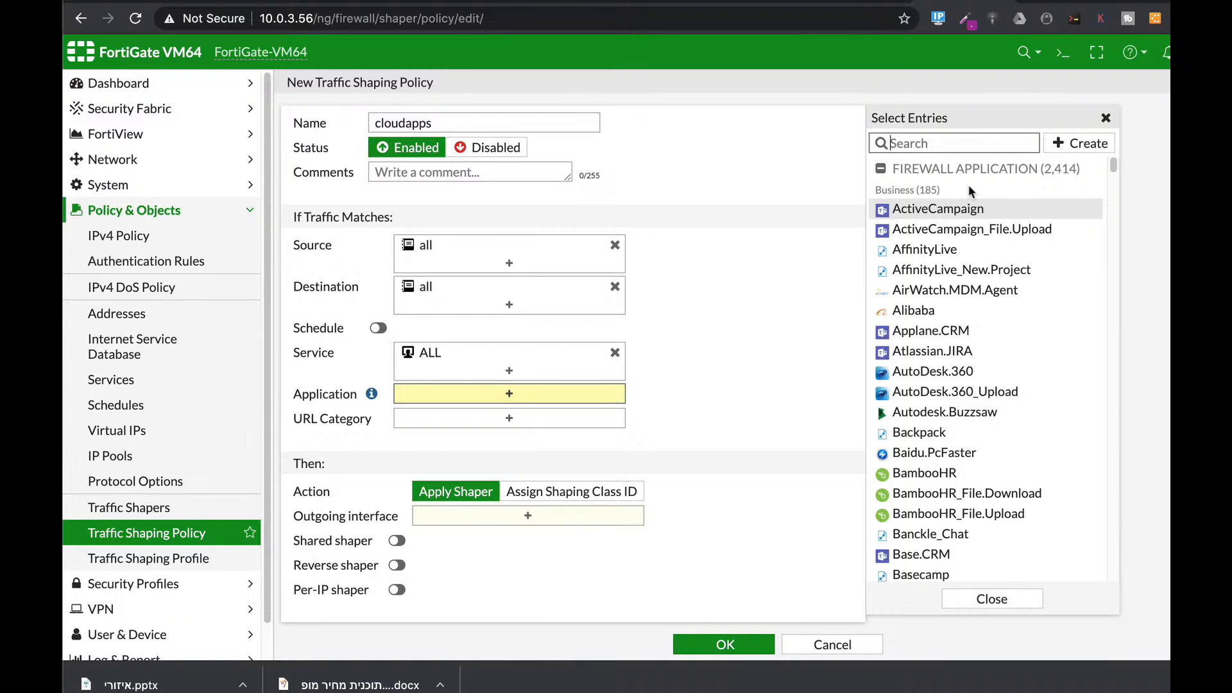
type("clouda")
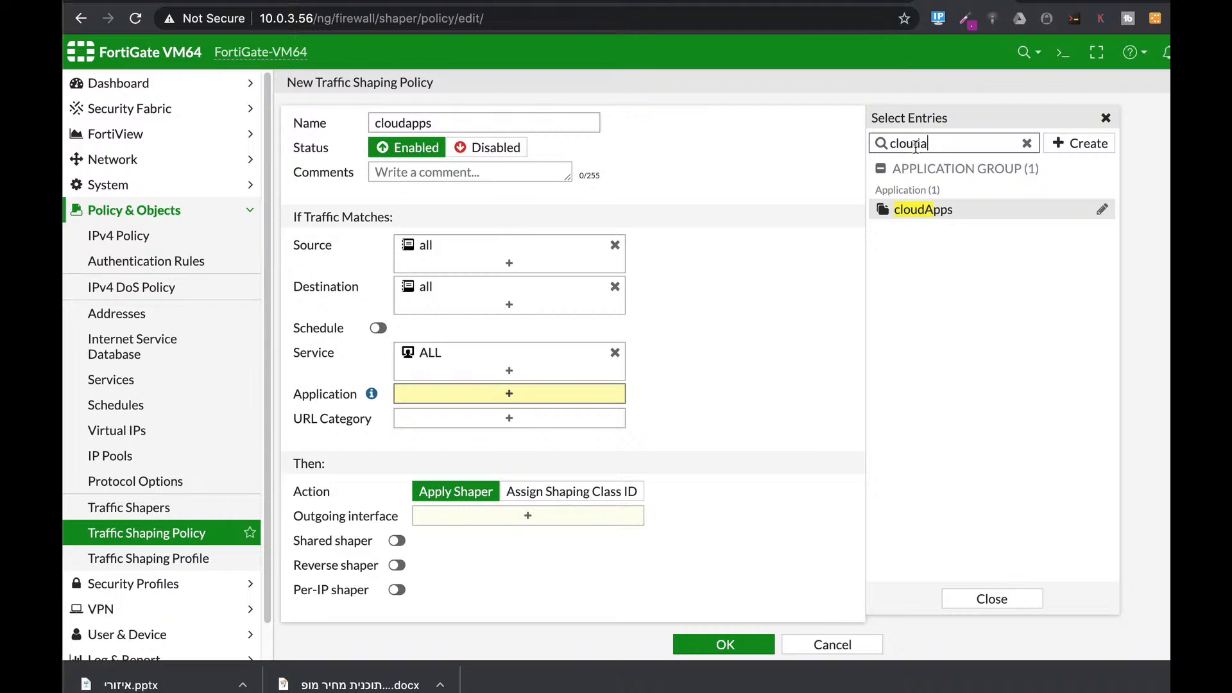
left_click(924, 210)
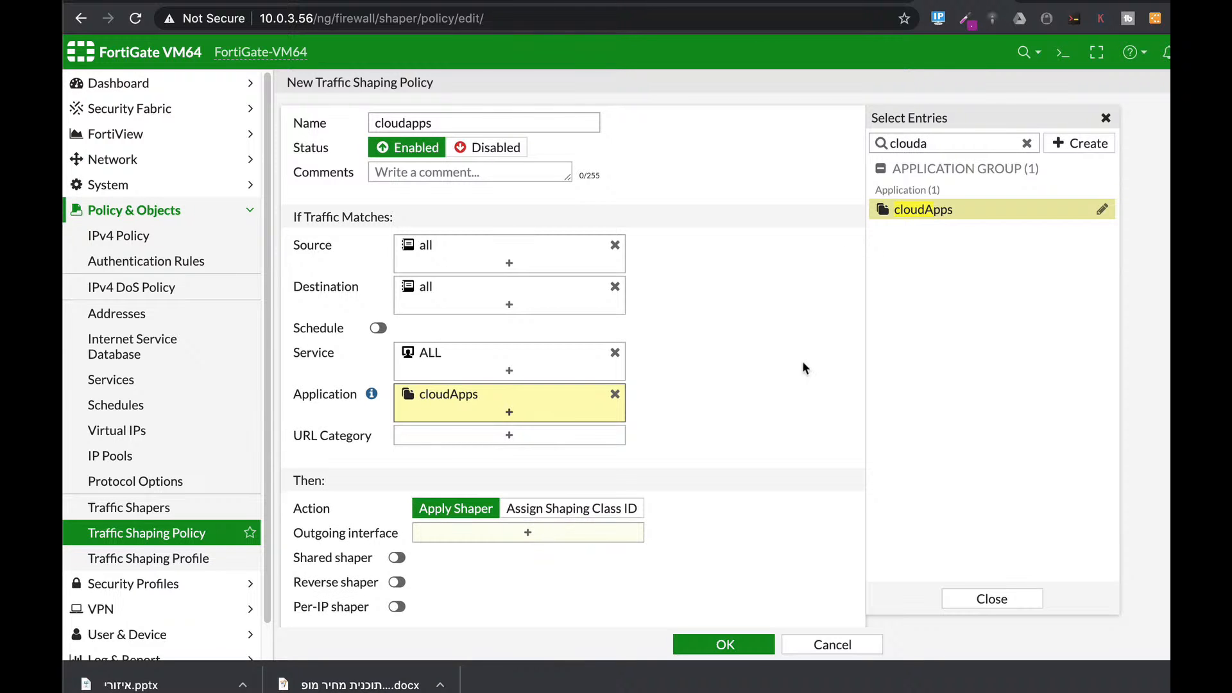
scroll(764, 409, "down", 1)
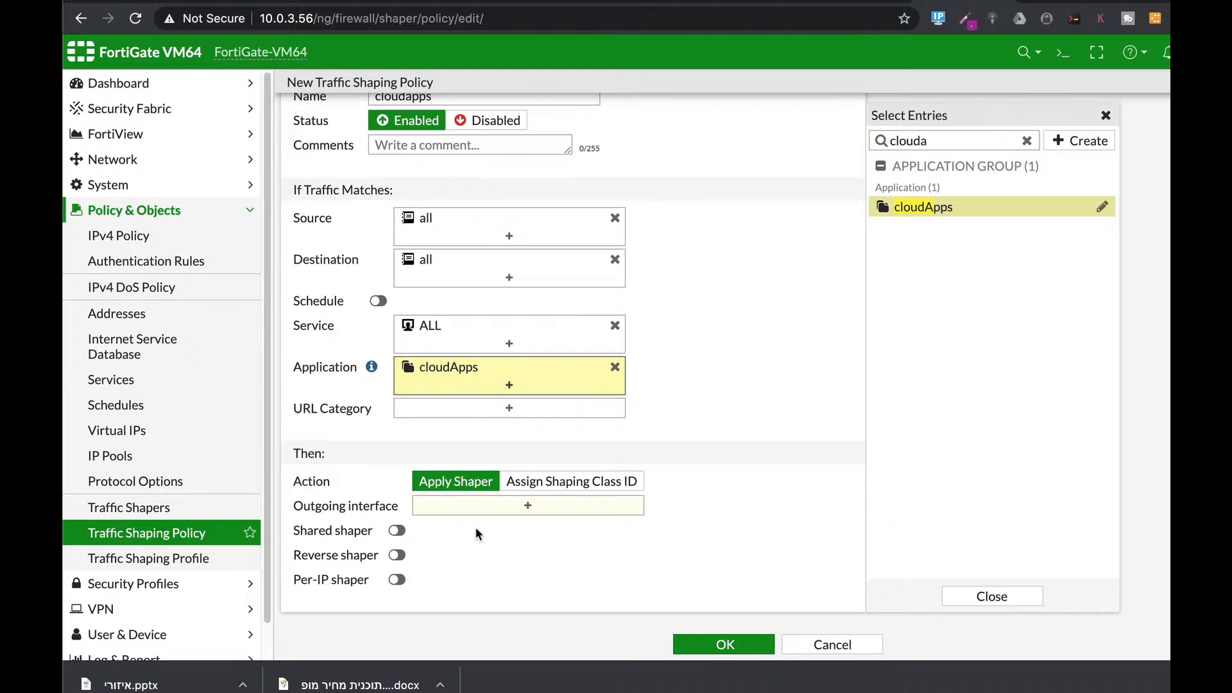
Step: Send it out WAN (port1) with high-priority shared and reverse shapers, and save
left_click(477, 505)
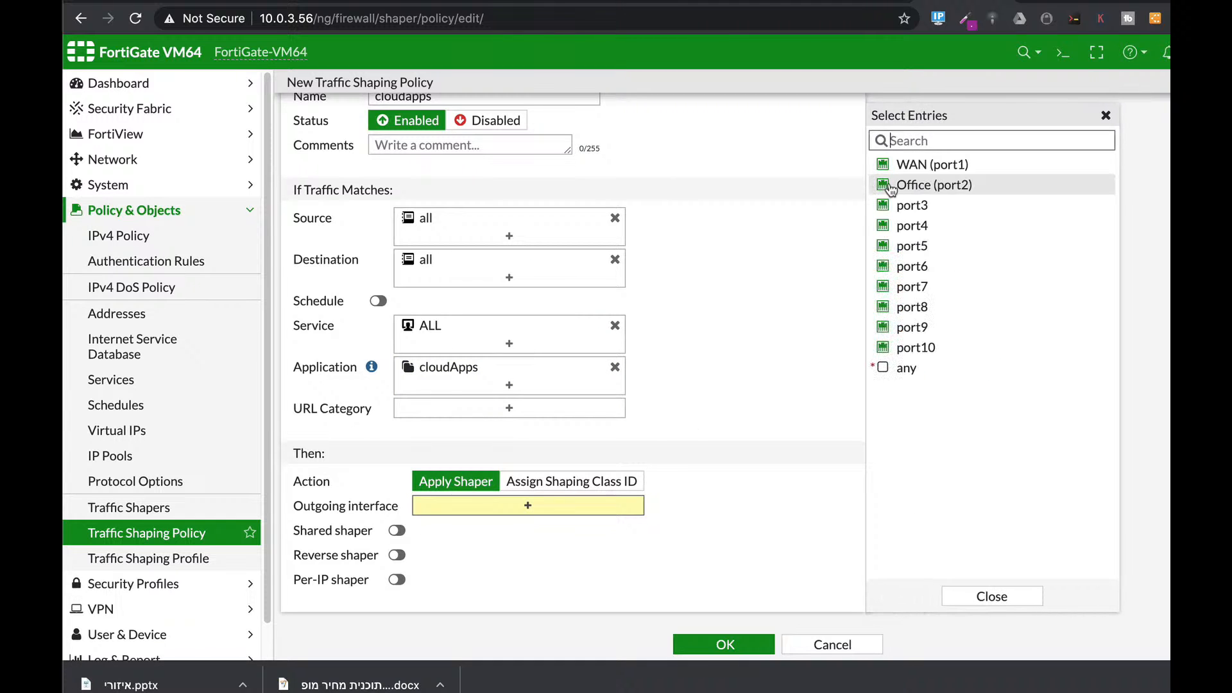
left_click(887, 166)
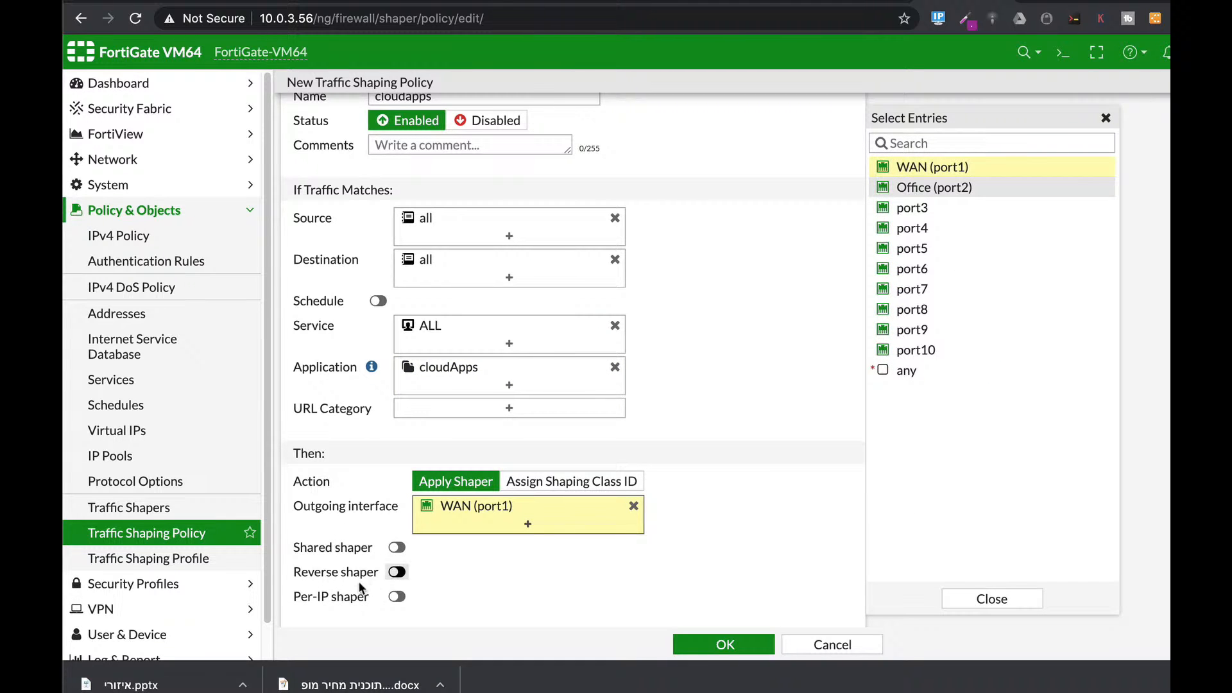
scroll(360, 587, "down", 1)
left_click(396, 530)
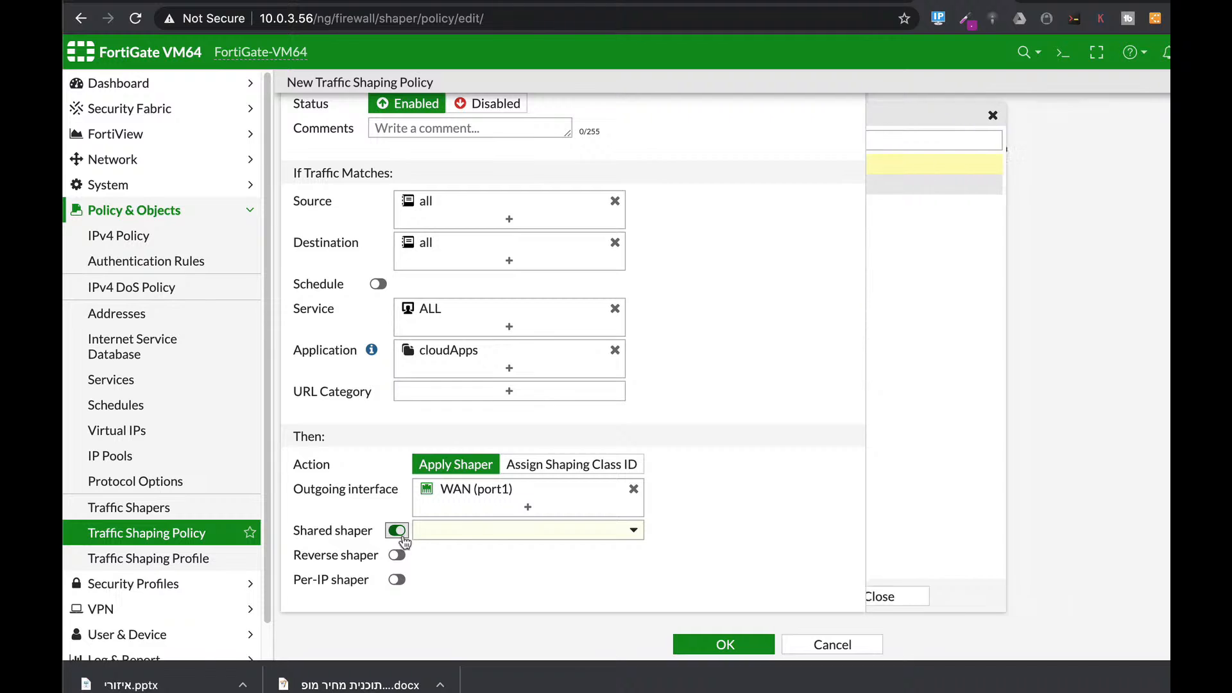
left_click(473, 528)
left_click(454, 602)
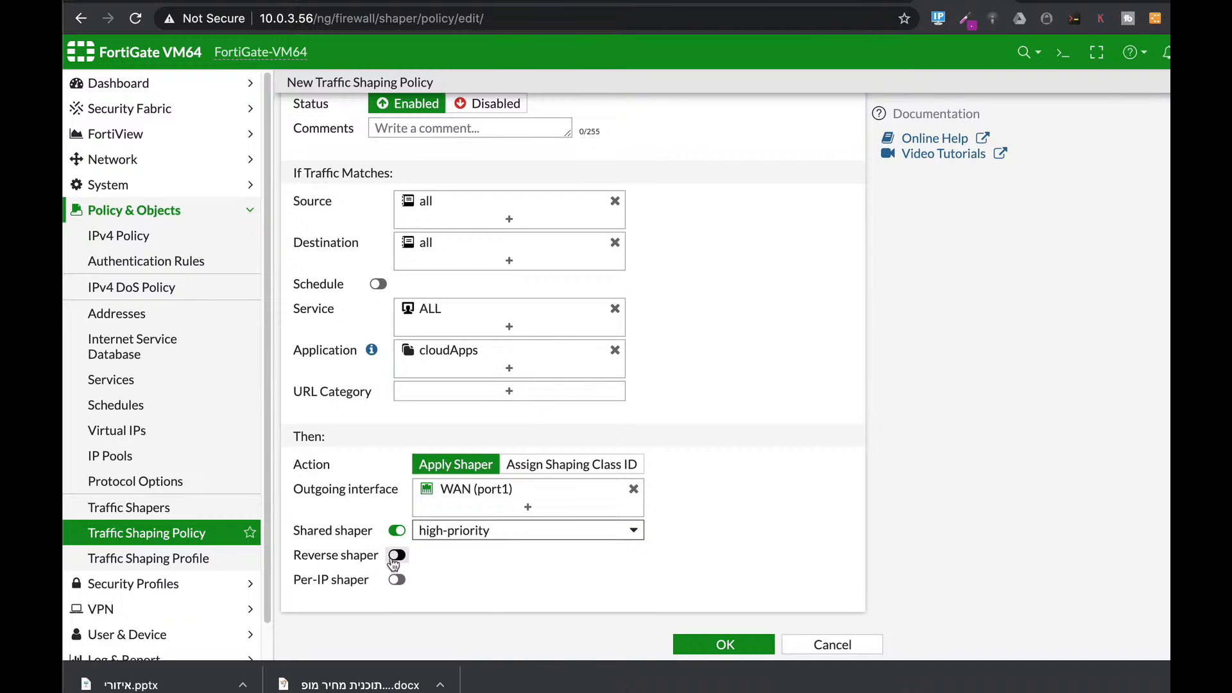
left_click(395, 556)
left_click(466, 555)
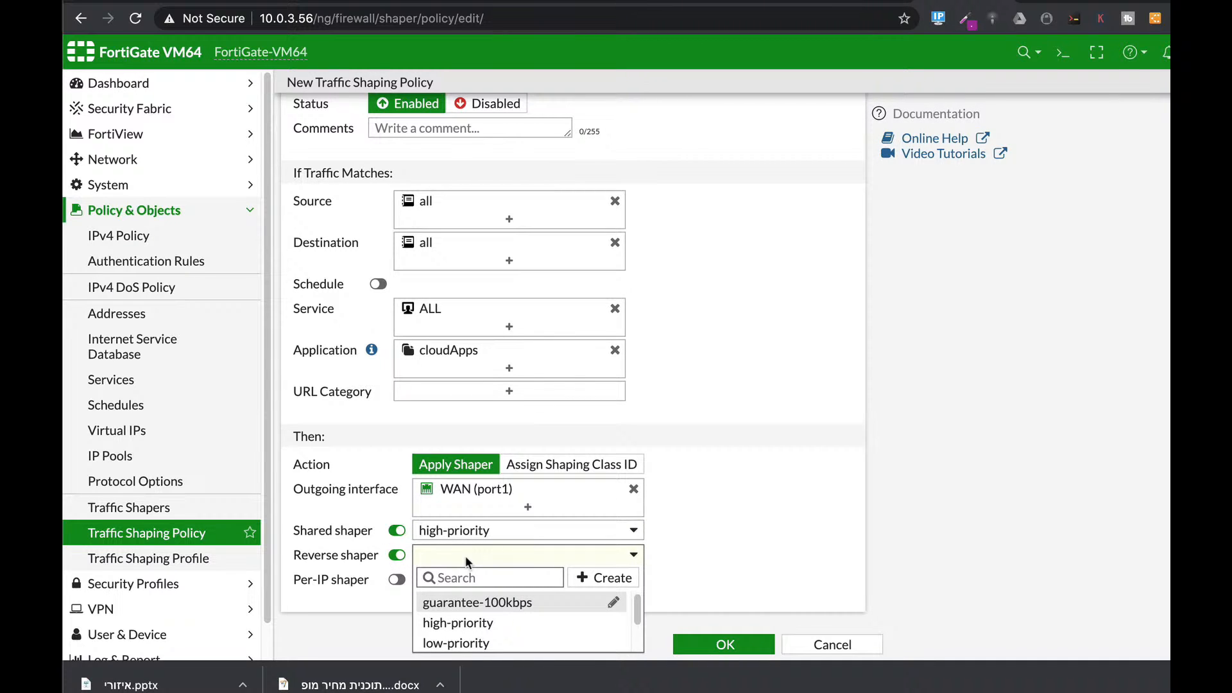
left_click(453, 622)
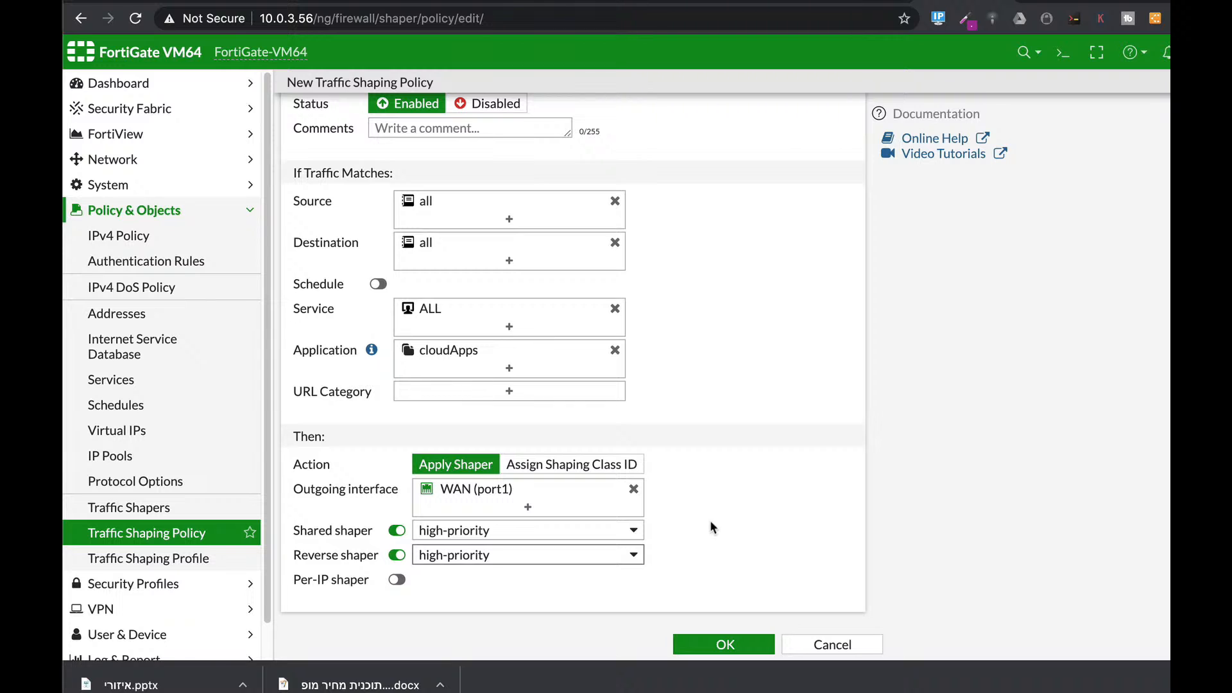
left_click(723, 648)
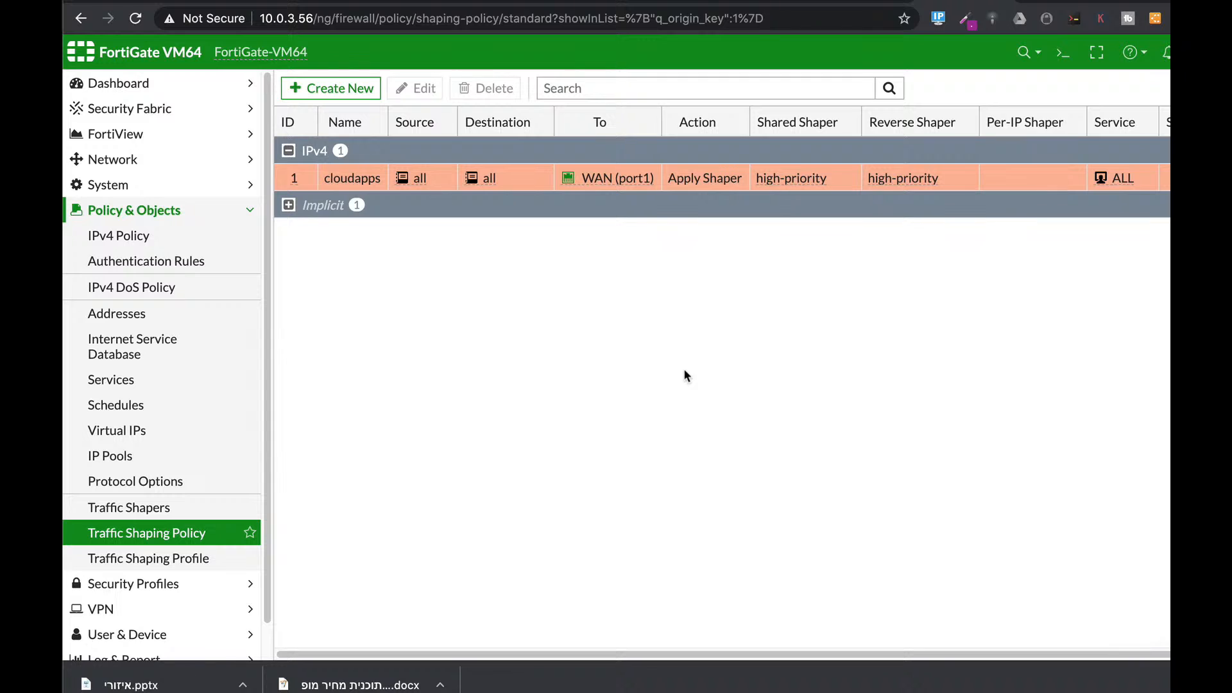
Step: Start a shaping policy named anyOtherapps with all sources, all destinations and ALL services
left_click(350, 94)
left_click(462, 118)
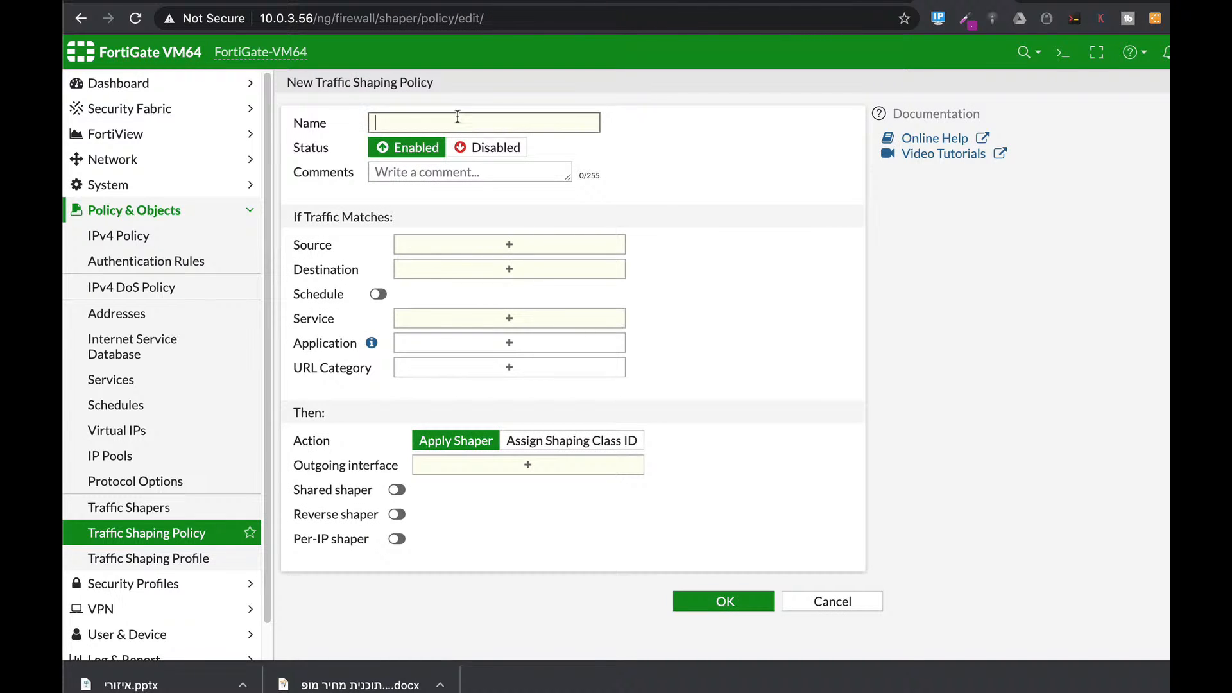
type("anyOtherapps")
left_click(580, 249)
left_click(935, 219)
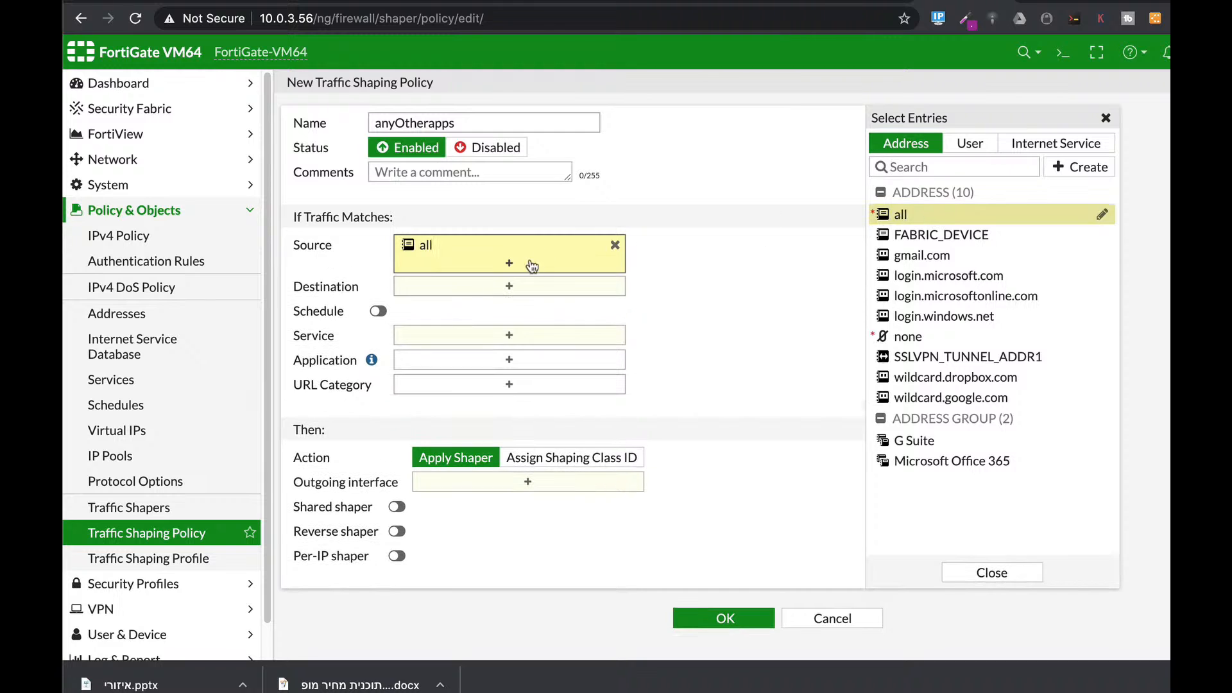
left_click(538, 296)
left_click(583, 285)
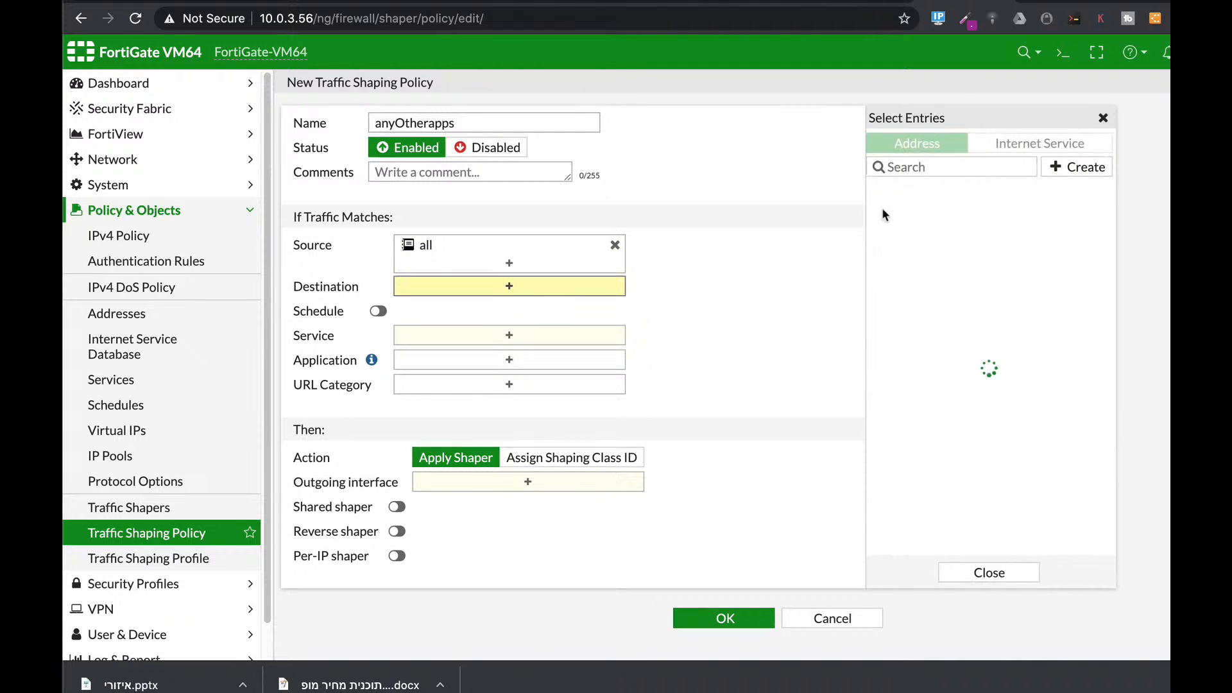
left_click(889, 214)
left_click(555, 354)
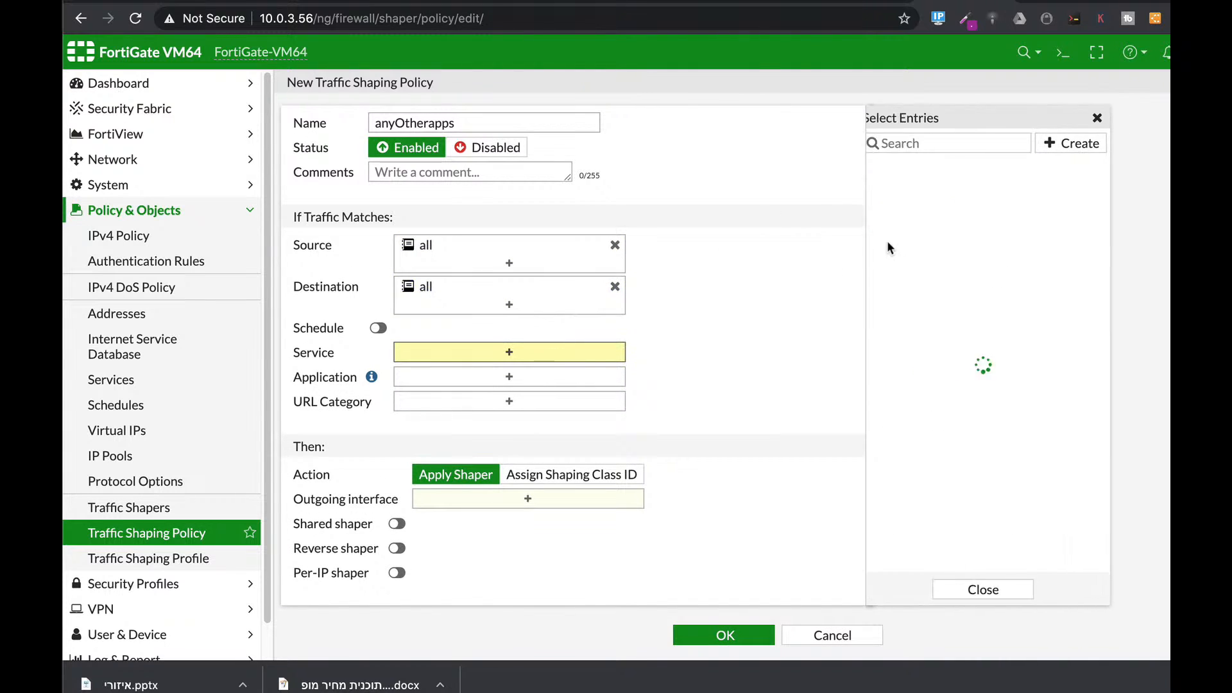
left_click(905, 209)
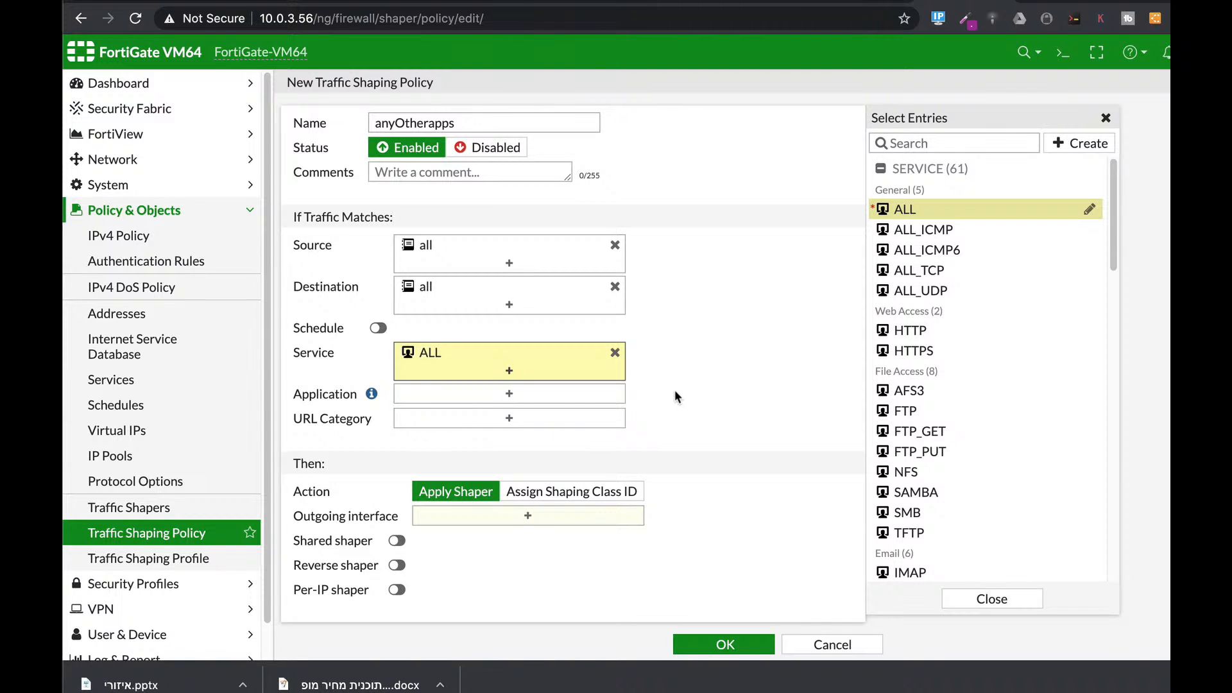
Step: Set outgoing interface WAN (port1) with low-priority shared and reverse shapers, and save
scroll(675, 390, "down", 1)
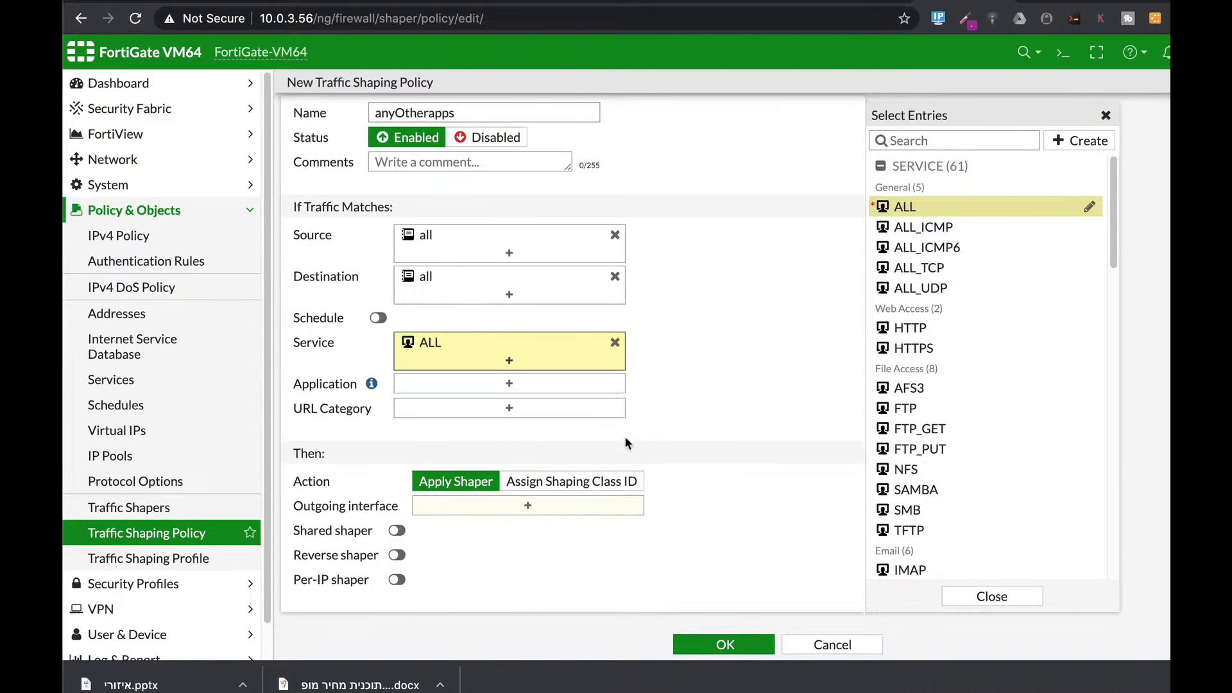
left_click(511, 514)
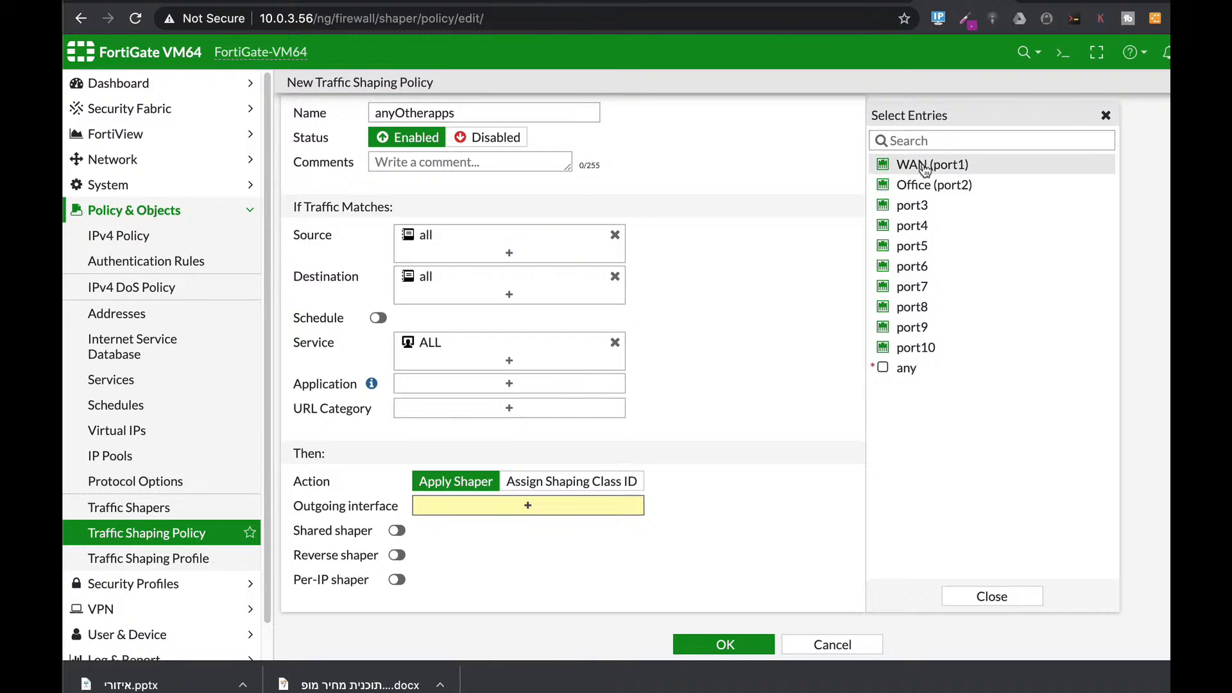
left_click(924, 165)
left_click(396, 546)
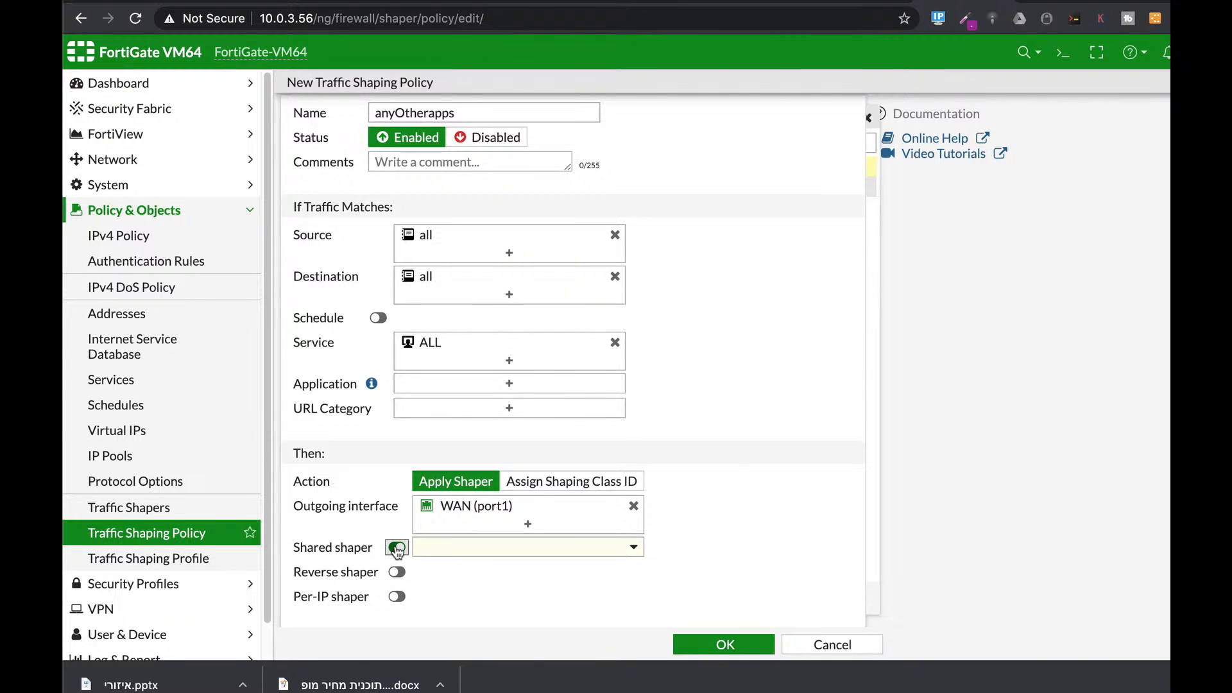
left_click(447, 553)
left_click(458, 633)
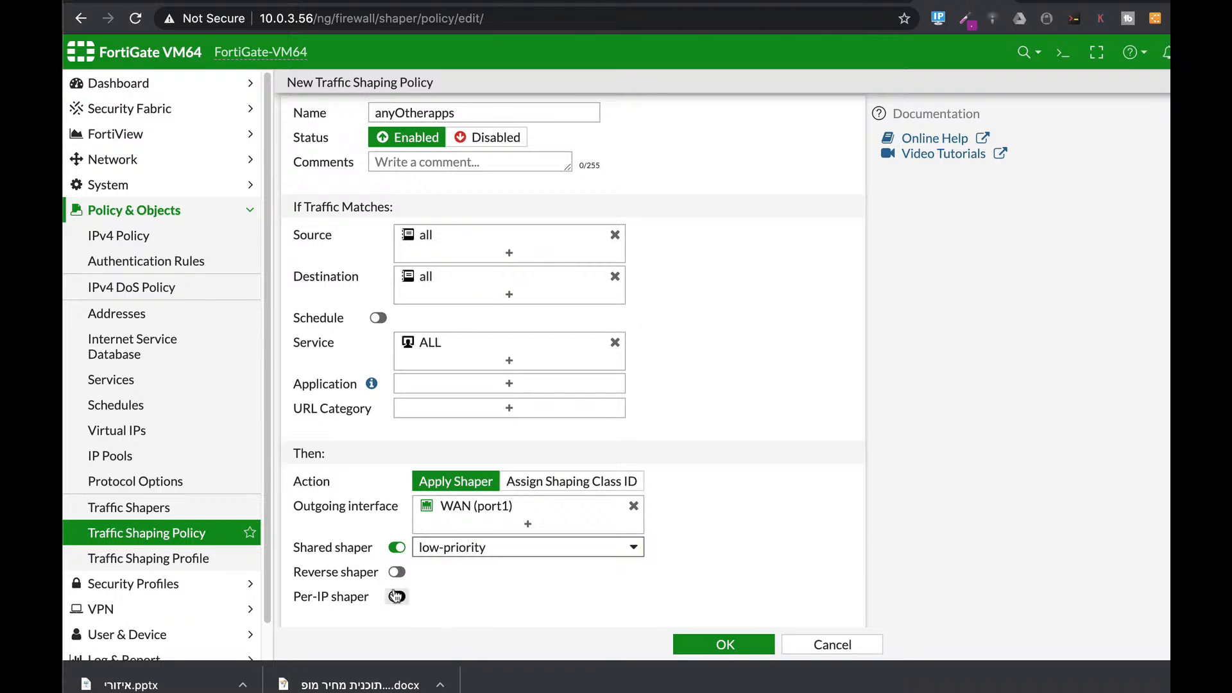
left_click(397, 571)
left_click(504, 571)
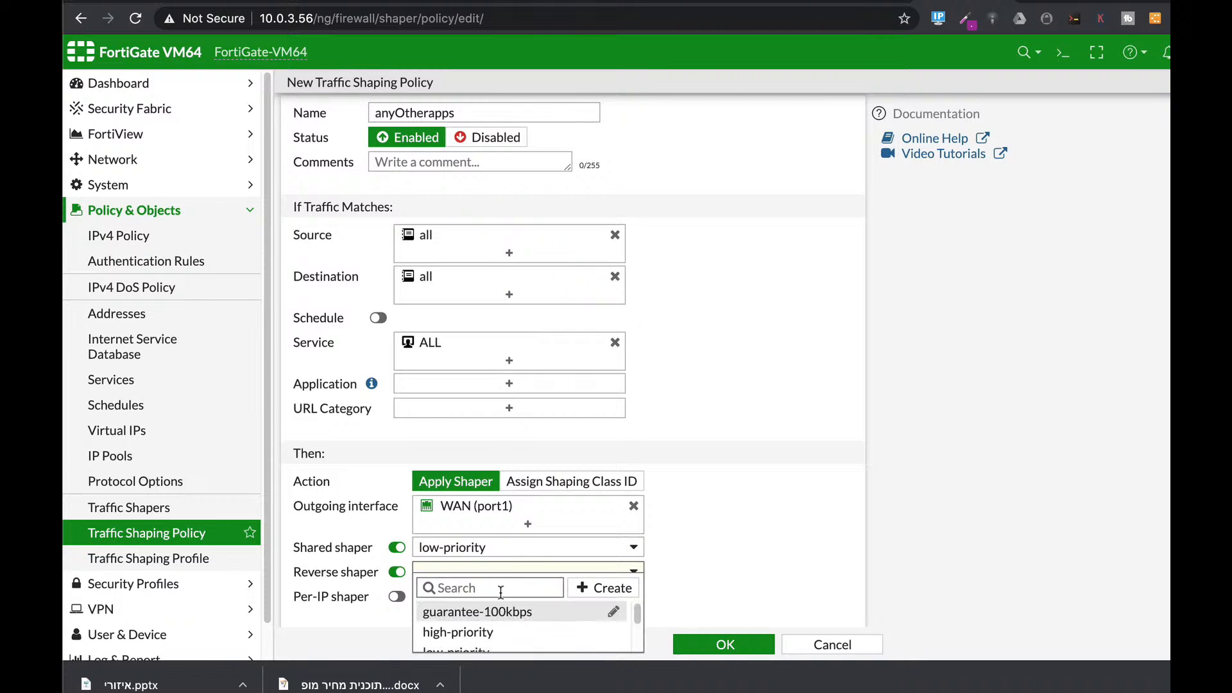
scroll(486, 635, "down", 1)
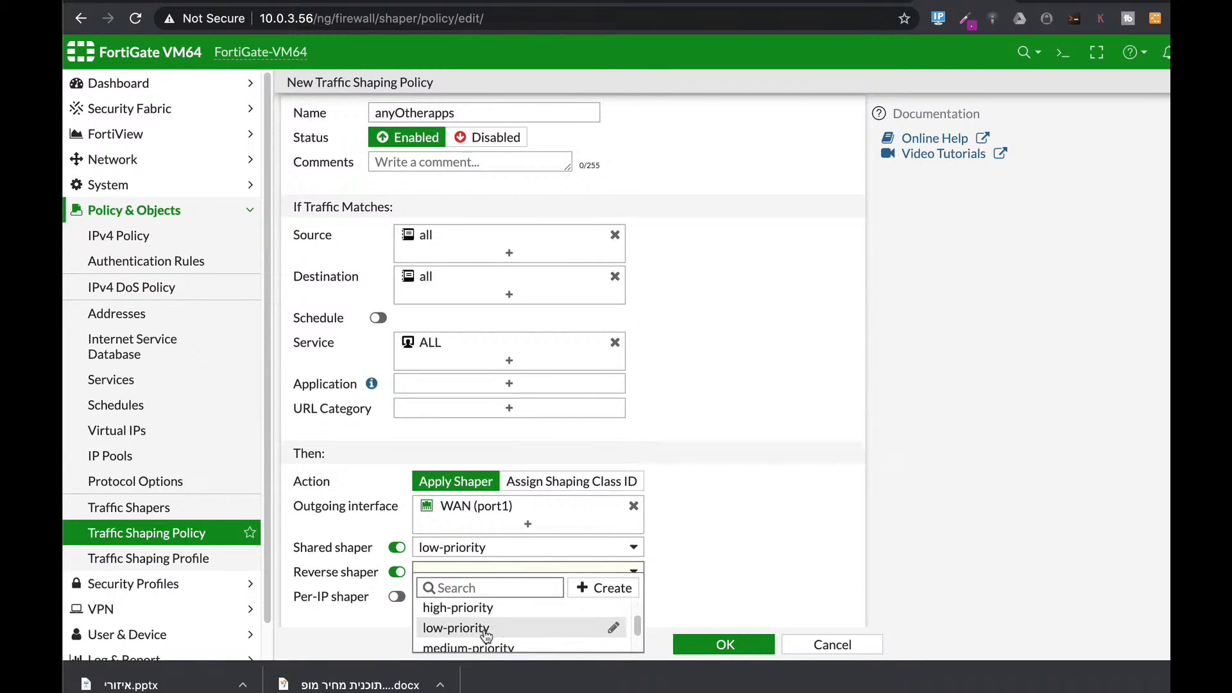
left_click(486, 634)
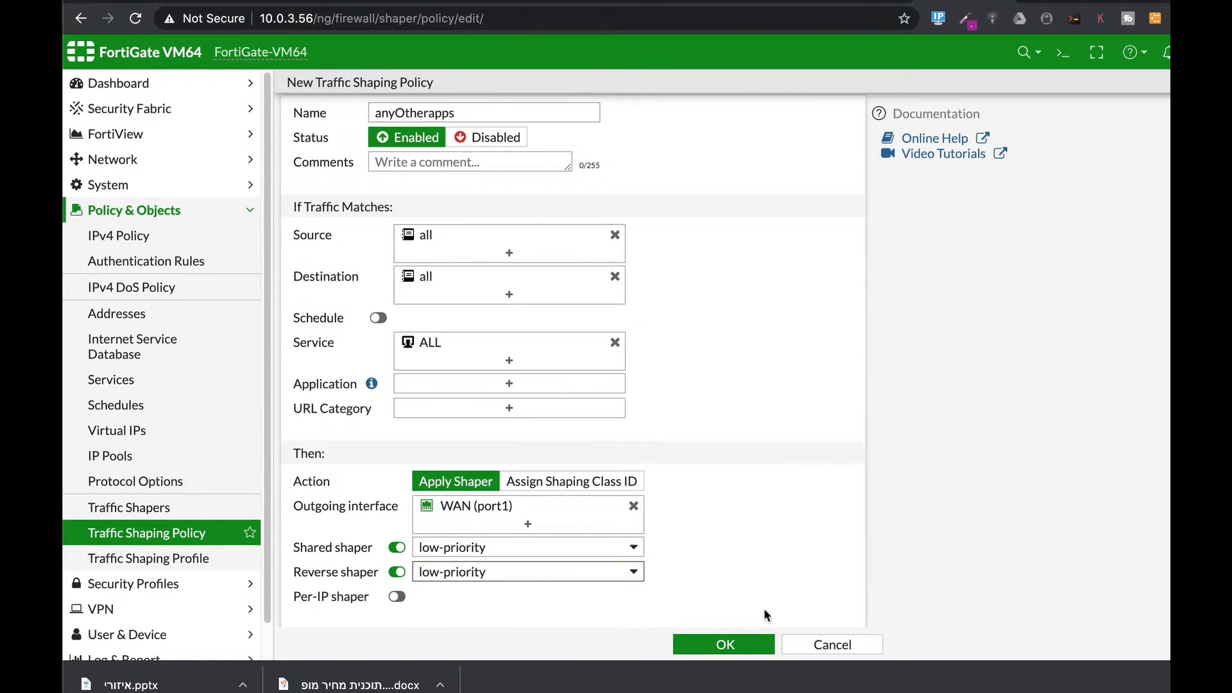
left_click(732, 636)
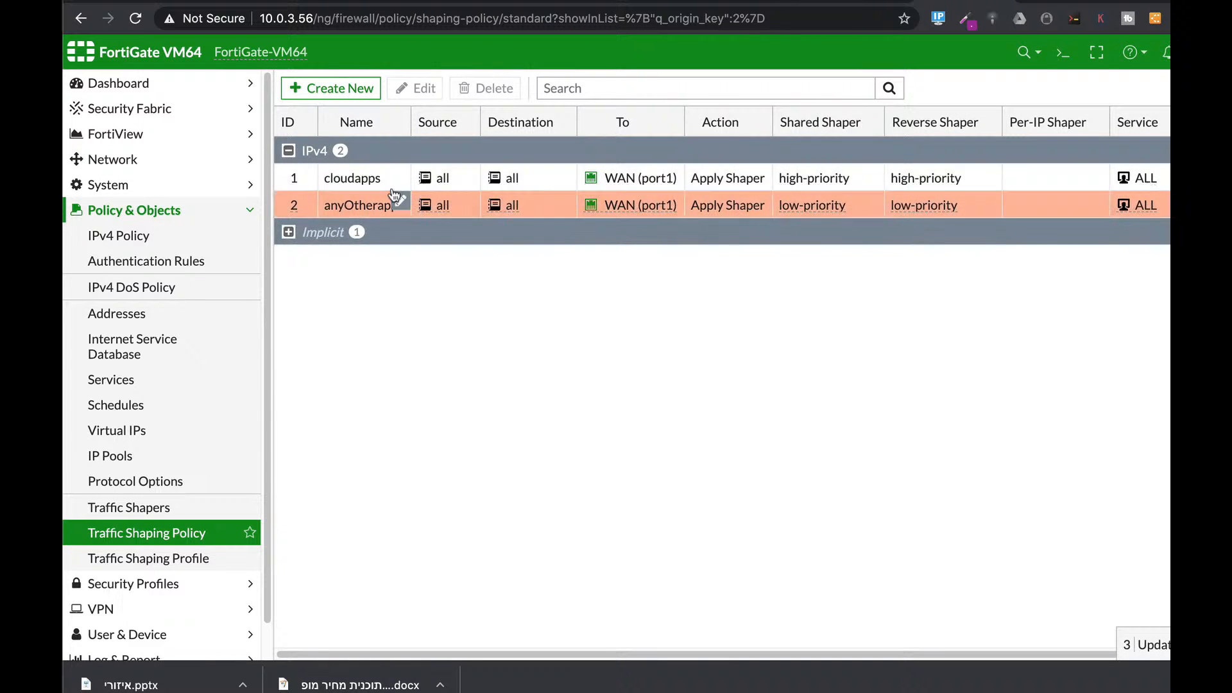
mouse_move(586, 183)
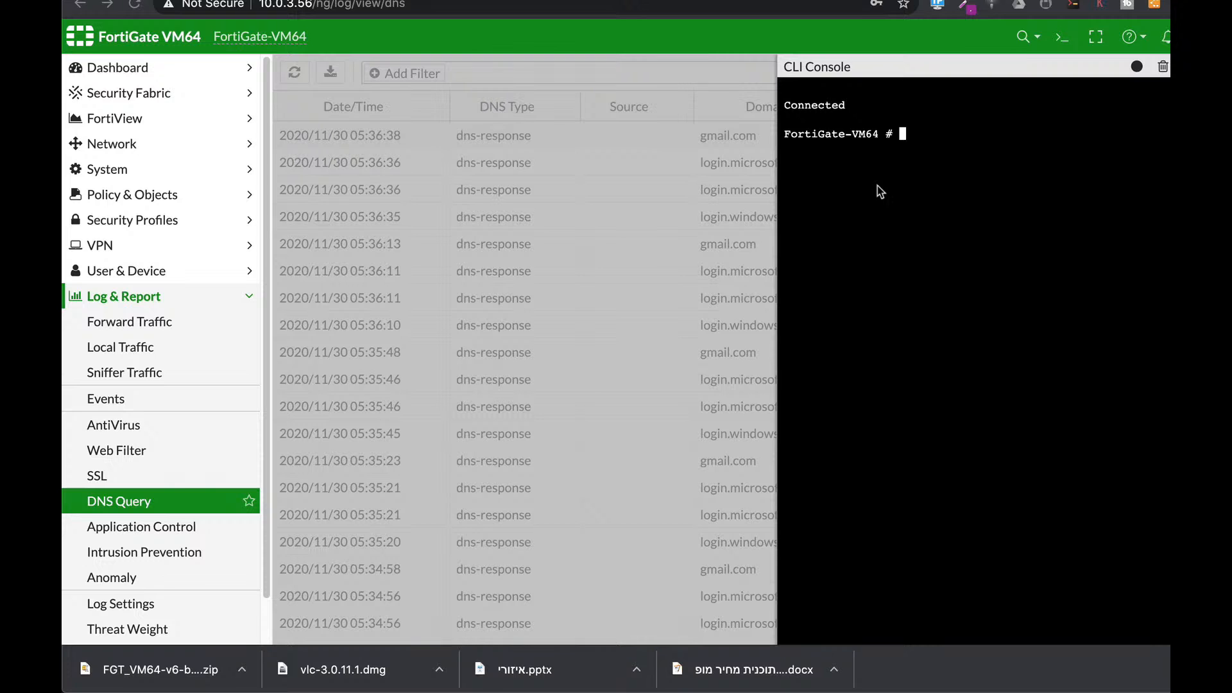
Step: Run 'get system session list' in the CLI Console
type("get system session list")
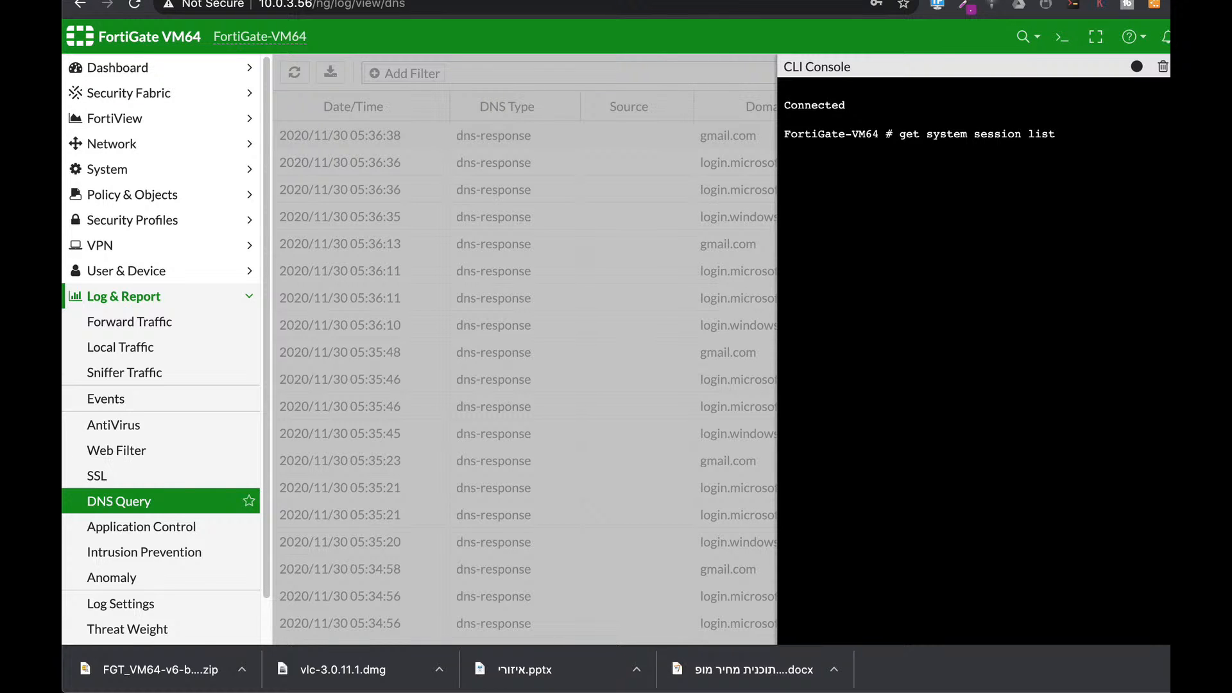
key("Return")
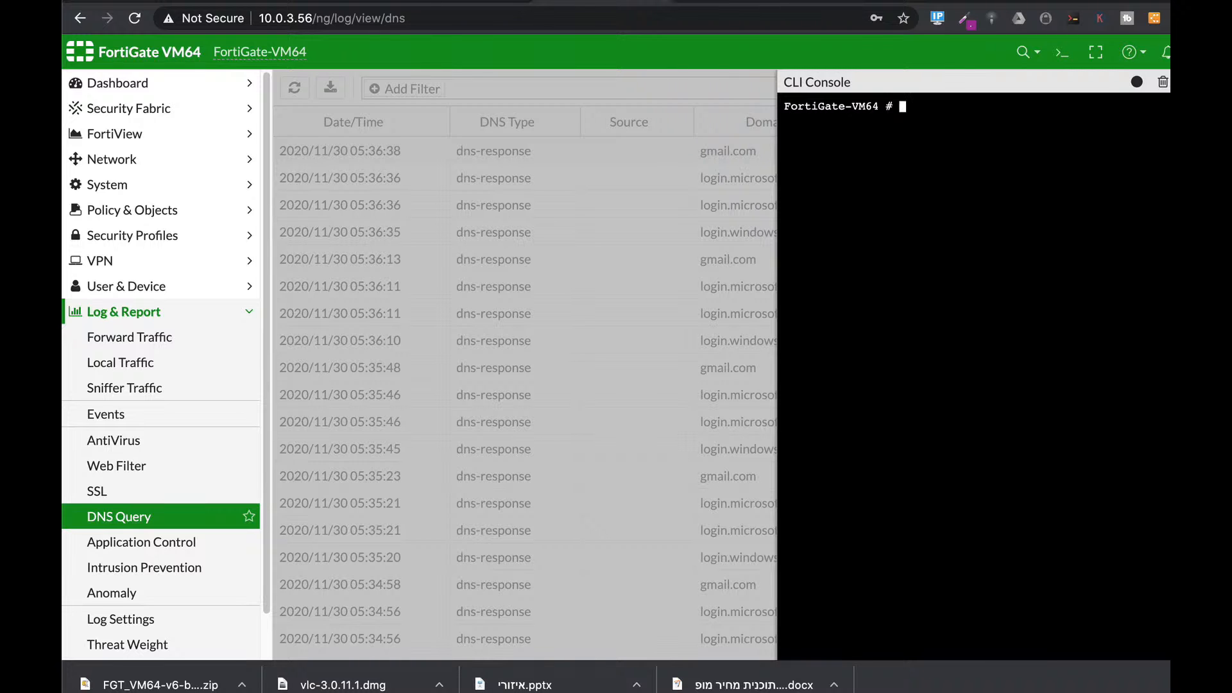
Step: Run 'get system session list' again and page through the full session listing
type("get sy")
key("Tab")
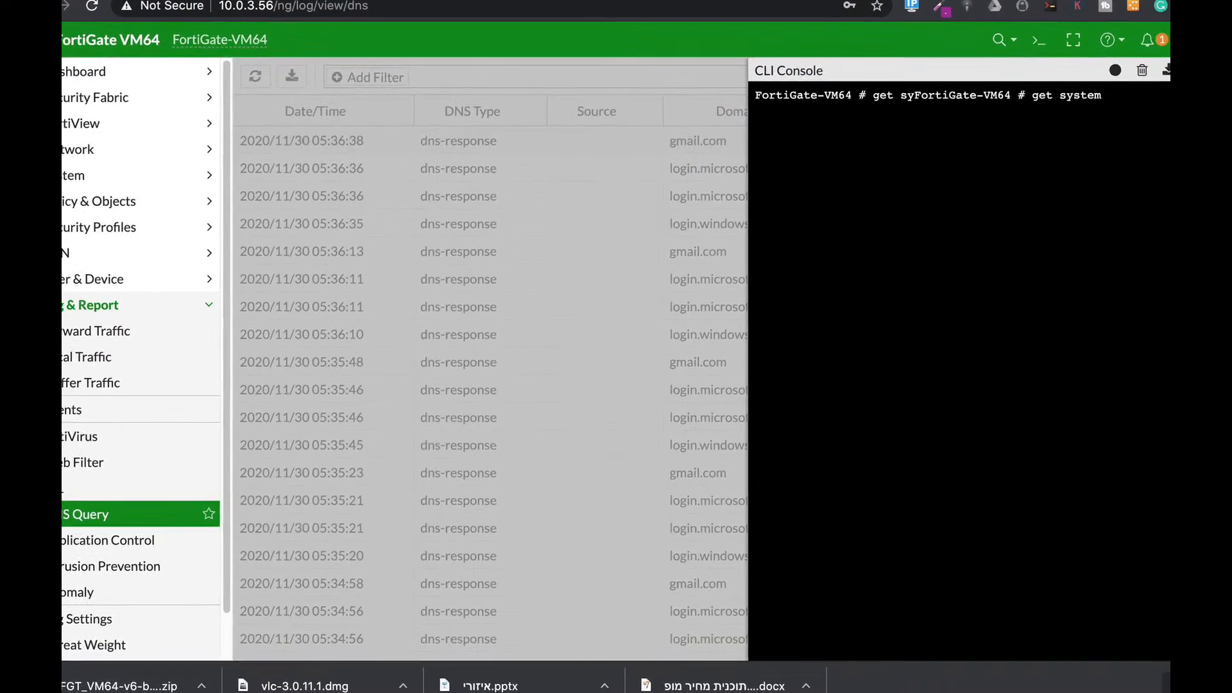
type("session 1")
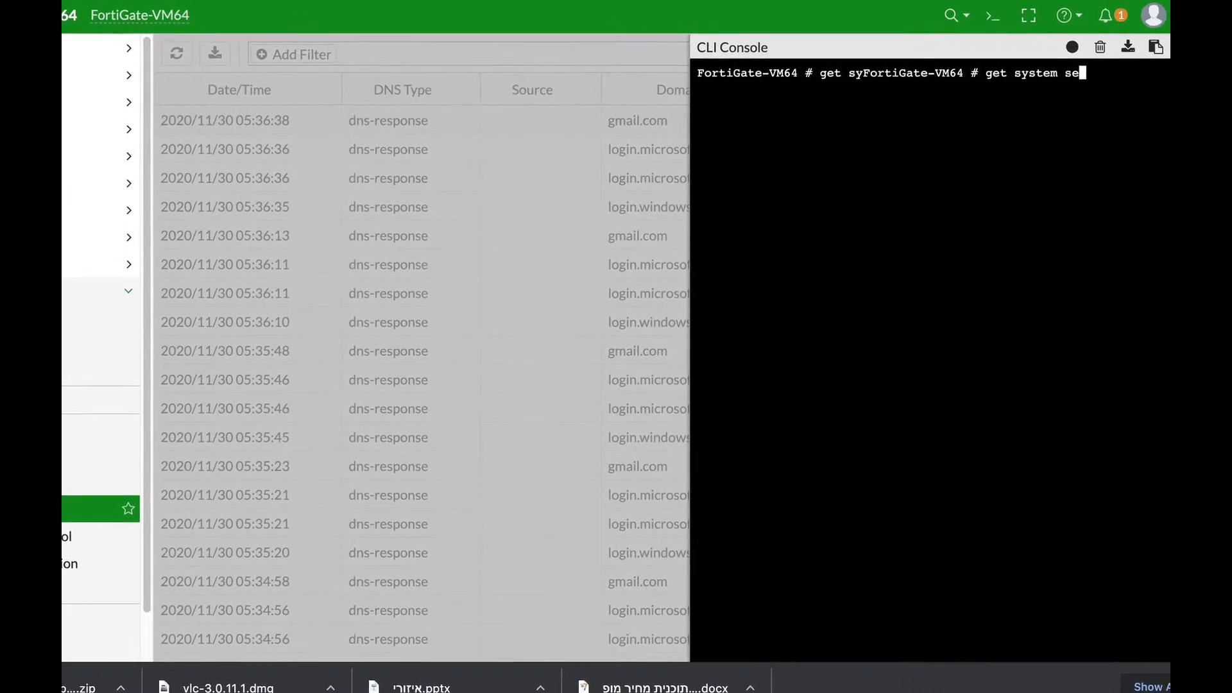
type("ist")
key("Return")
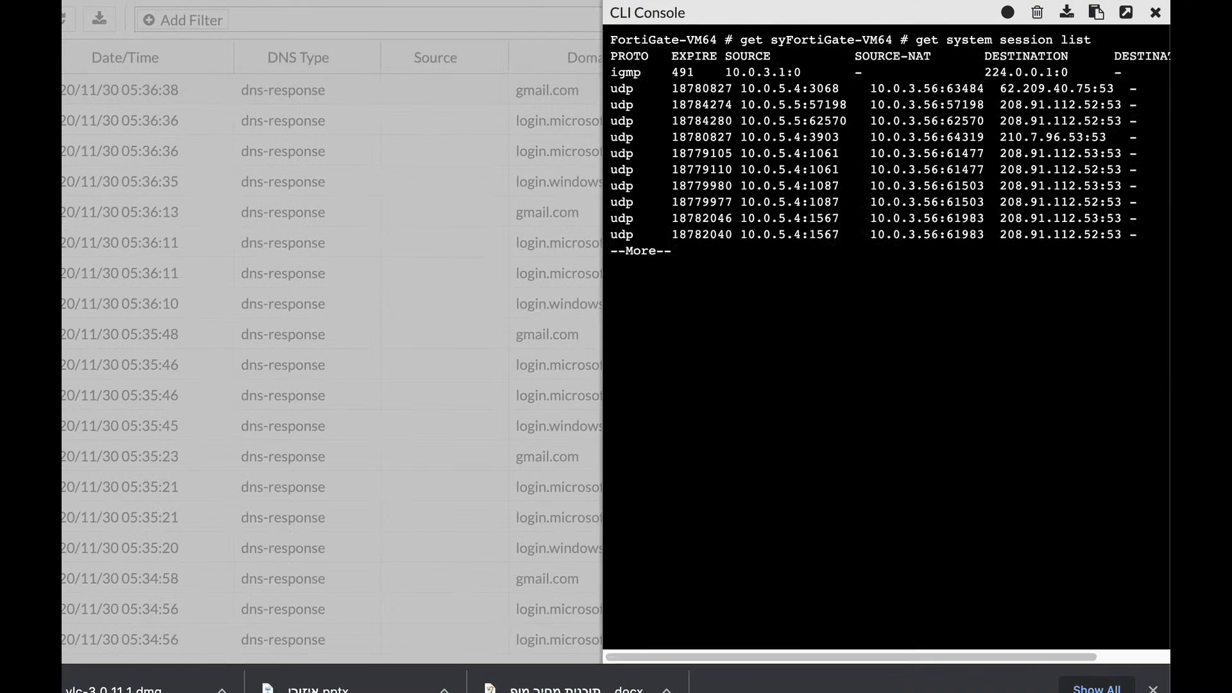
key("Return")
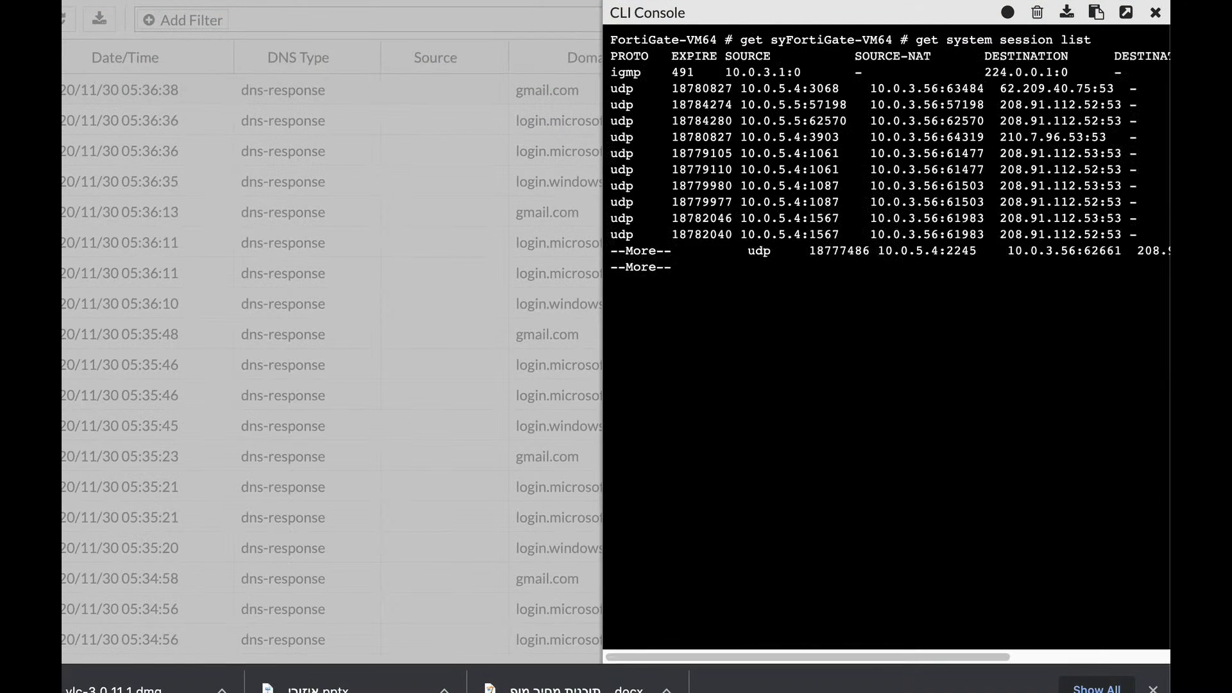
key("Return")
key("Return")
key("Return")
key("Return")
key("Return")
key("Return")
key("Return")
key("Return")
key("Return")
key("Return")
key("Return")
key("Return")
key("Return")
key("Return")
key("Return")
key("Return")
key("Return")
key("Return")
key("Return")
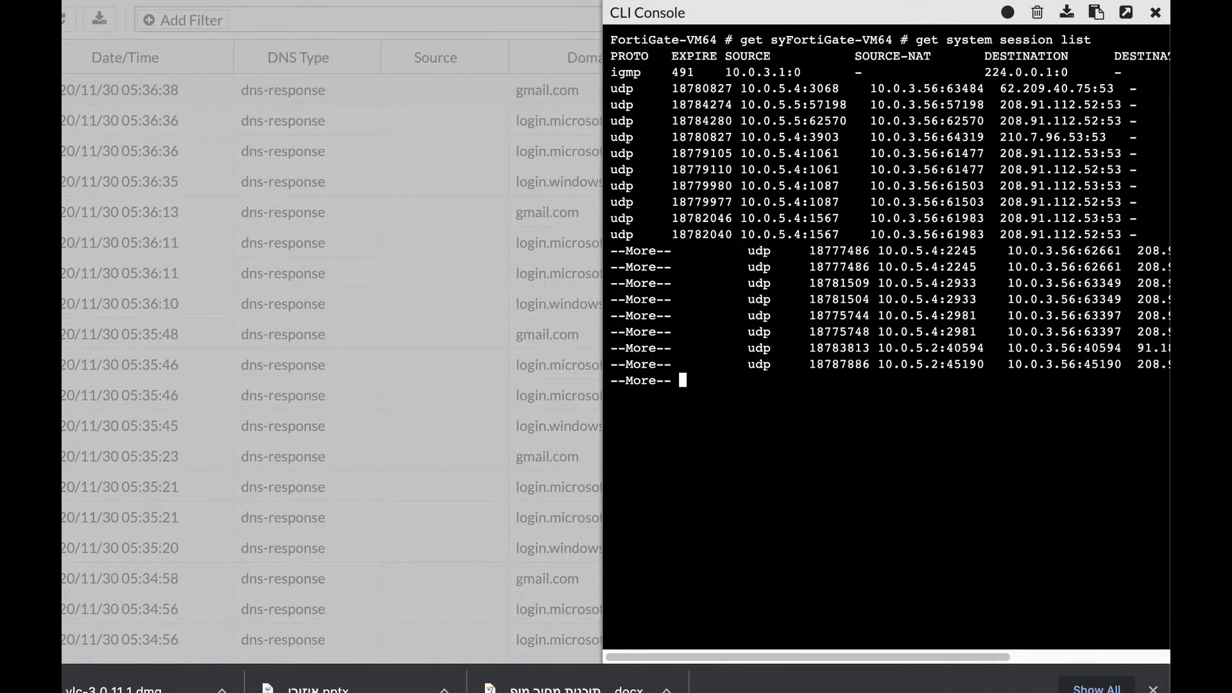
key("Return")
key("Return")
key("Return")
key("Return")
key("Return")
key("Return")
key("Return")
key("Return")
key("Return")
key("Return")
key("Return")
key("Return")
key("Return")
key("Return")
key("Return")
key("Return")
key("Return")
key("Return")
key("Return")
key("Return")
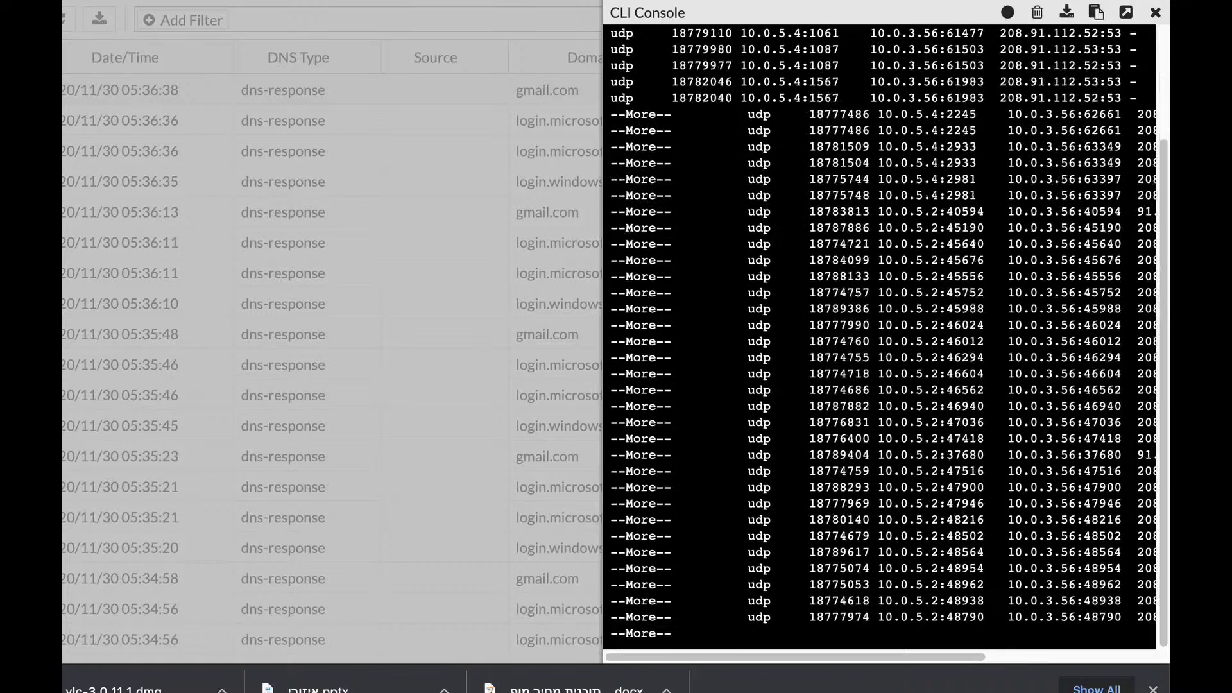
key("Return")
key("Return")
key("Return")
key("Return")
key("Return")
key("Return")
key("Return")
key("Return")
key("Return")
key("Return")
key("Return")
key("Return")
key("Return")
key("Return")
key("Return")
key("Return")
key("Return")
key("Return")
key("Return")
key("Return")
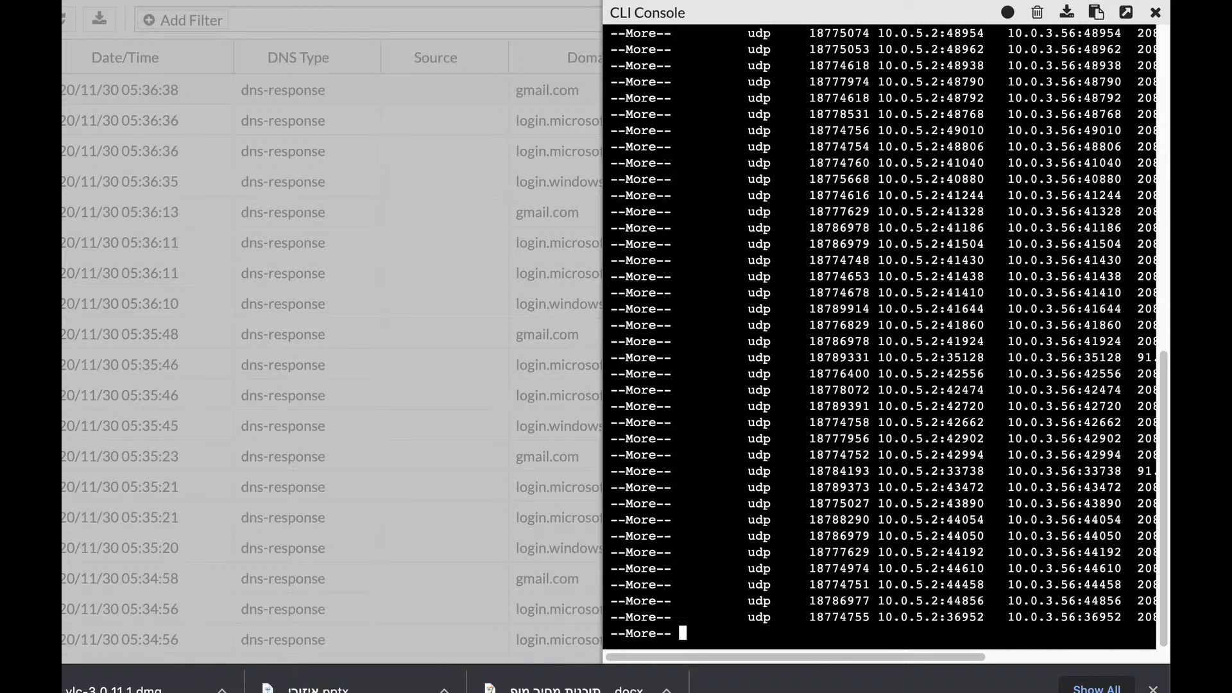
key("Return")
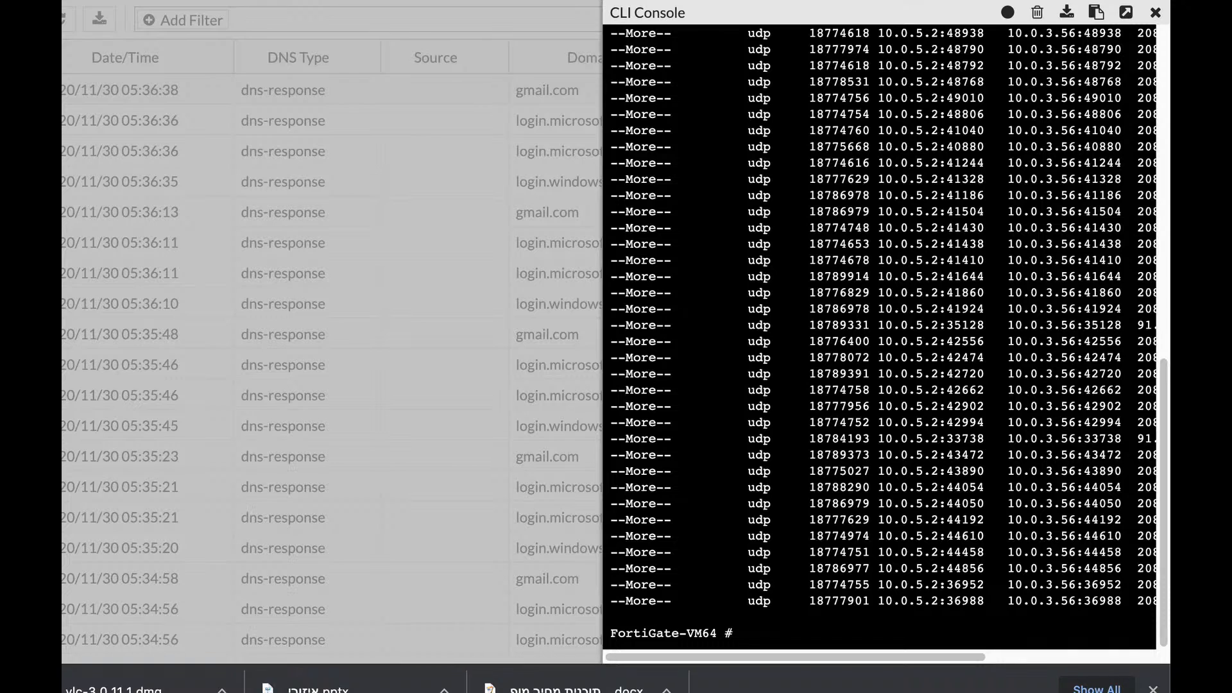
Step: Run 'diag sys session filter src 10.0.5.4', then 'diag sys session clear'
type("diag sys  session clear")
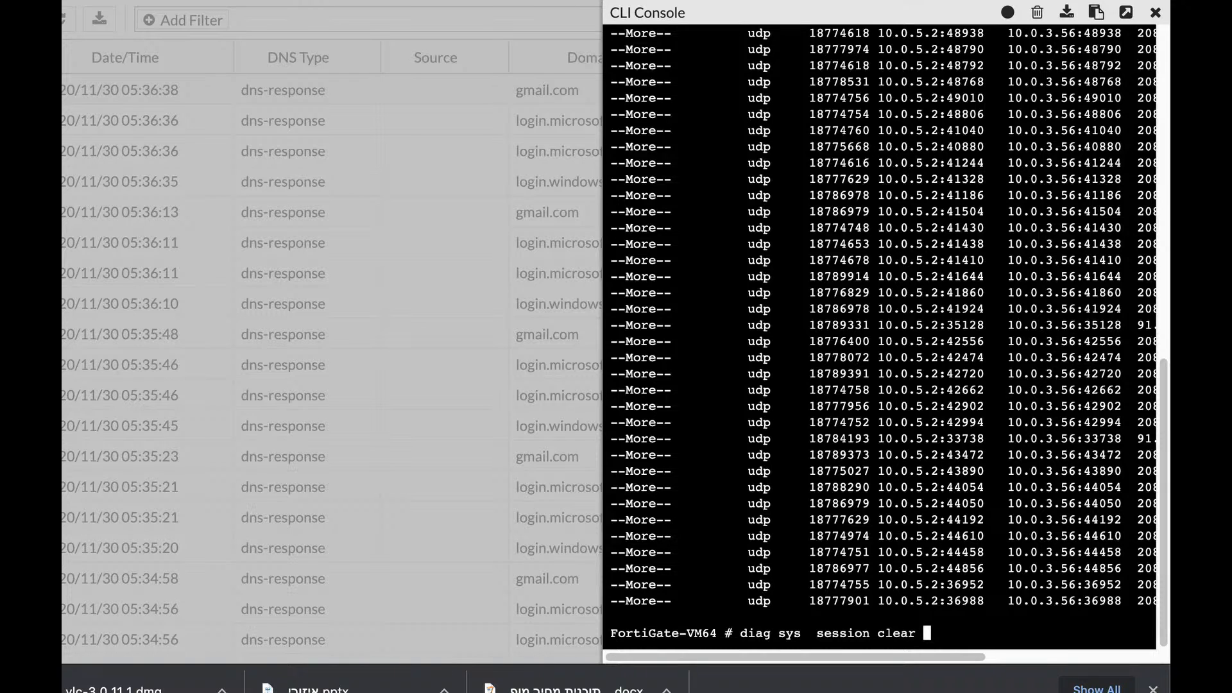
key("BackSpace")
key("BackSpace")
key("BackSpace")
key("BackSpace")
key("BackSpace")
key("BackSpace")
type("filter sintf")
key("Tab")
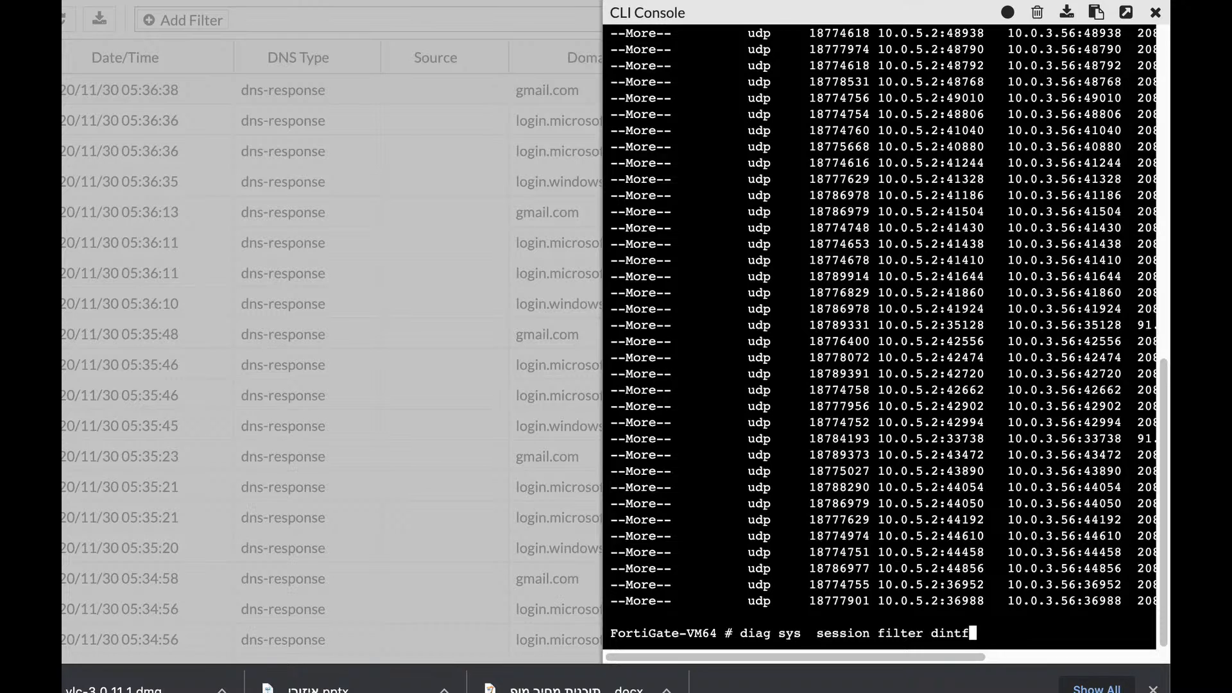
key("Tab")
key("Tab")
key("Tab")
key("Tab")
key("BackSpace")
key("BackSpace")
key("BackSpace")
key("BackSpace")
key("BackSpace")
key("BackSpace")
type("src 10.0.5.4")
key("Return")
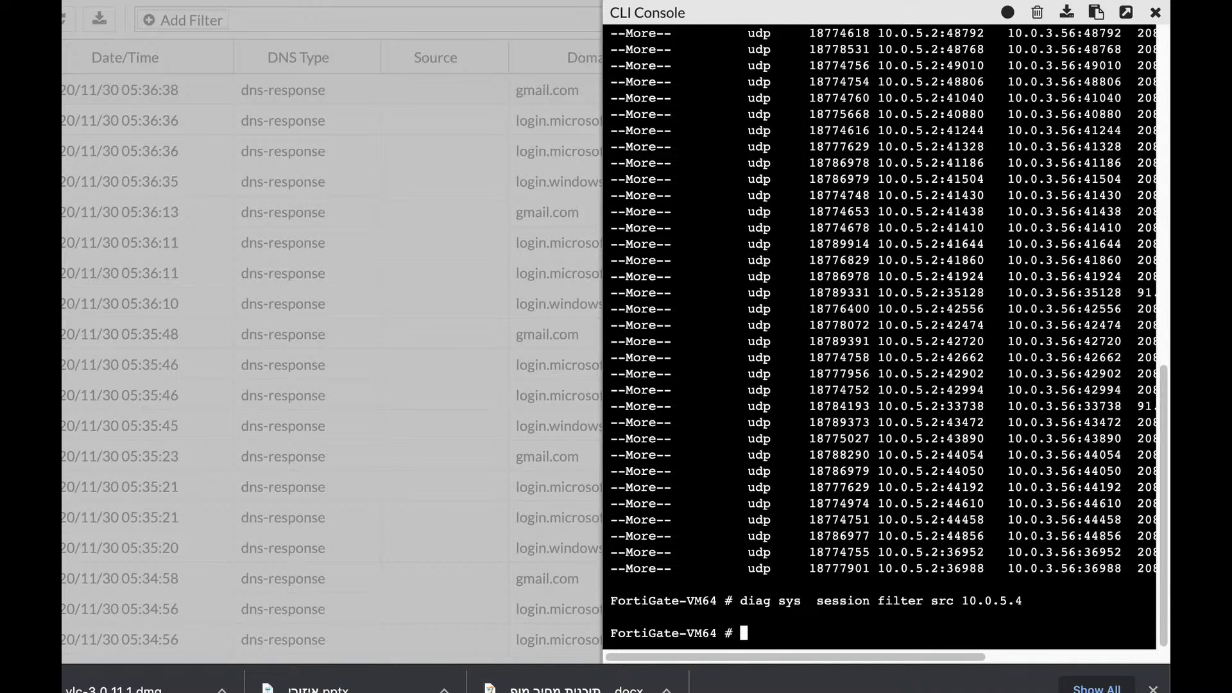
type("diag sys session")
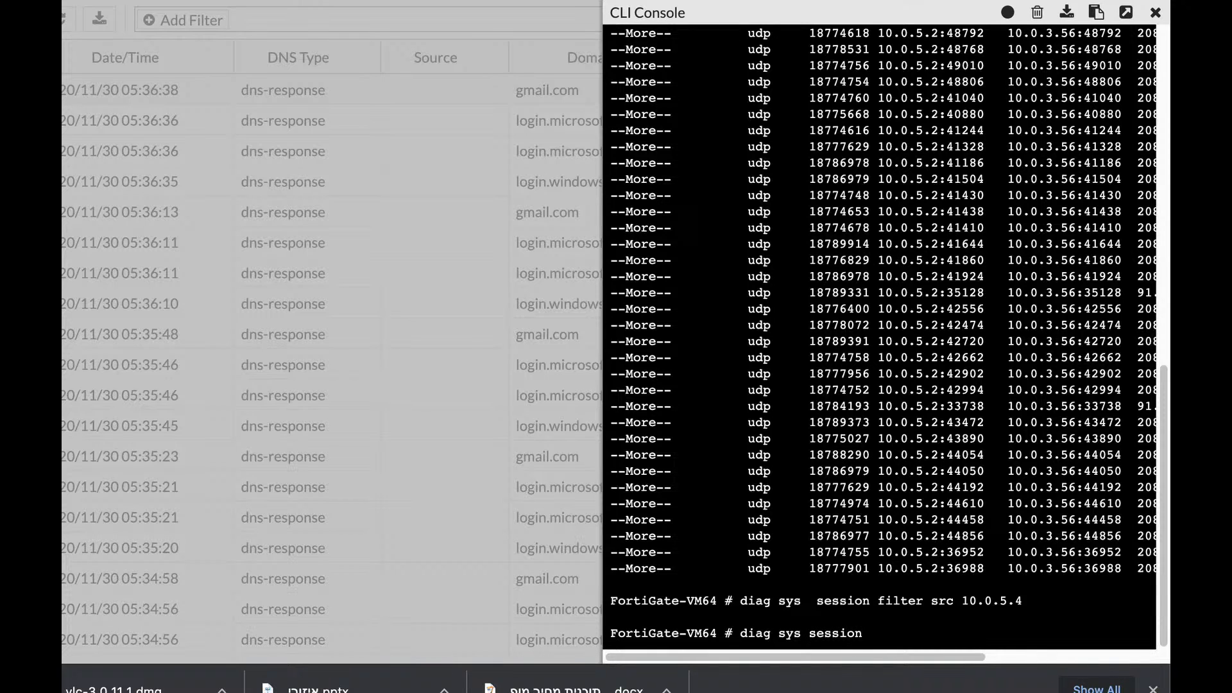
type(" clear")
key("Return")
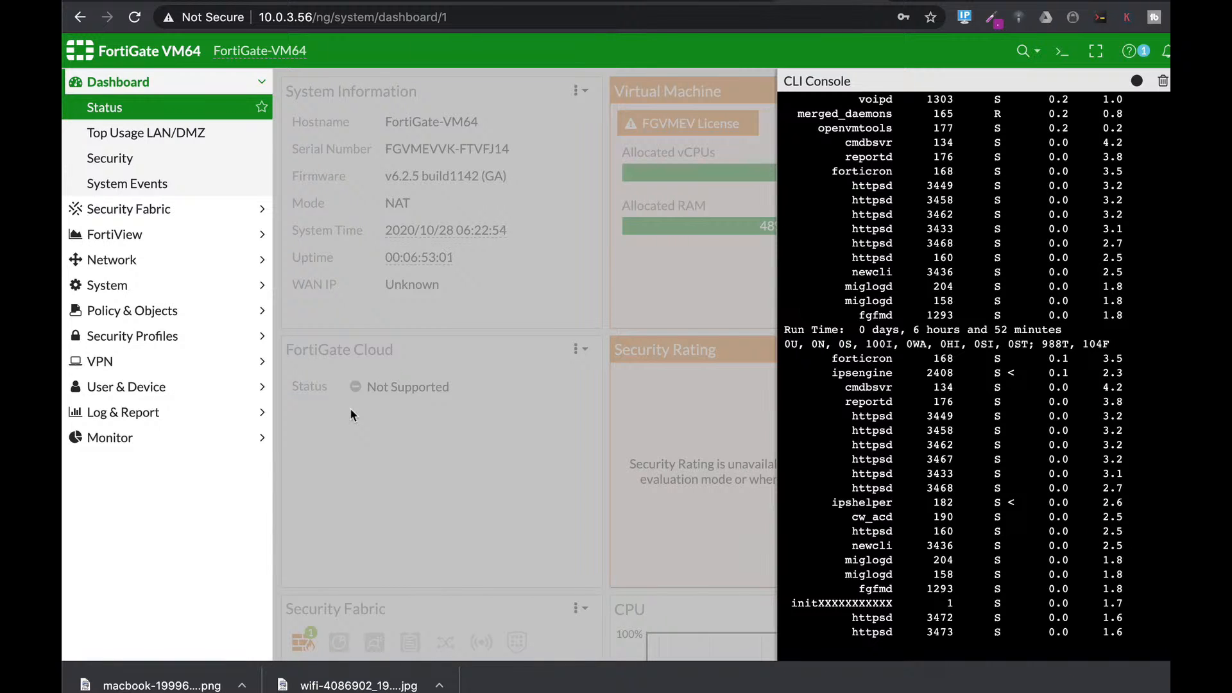
Step: Enter 'config system global' at a fresh console prompt
key("q")
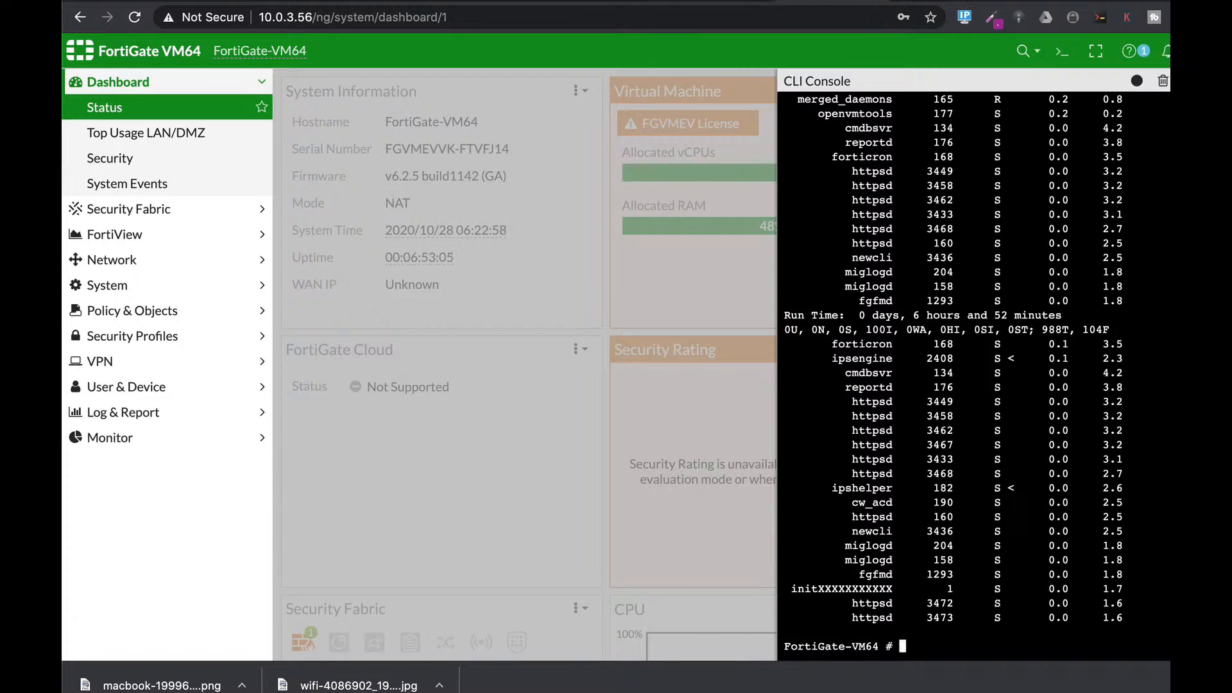
type("config system global")
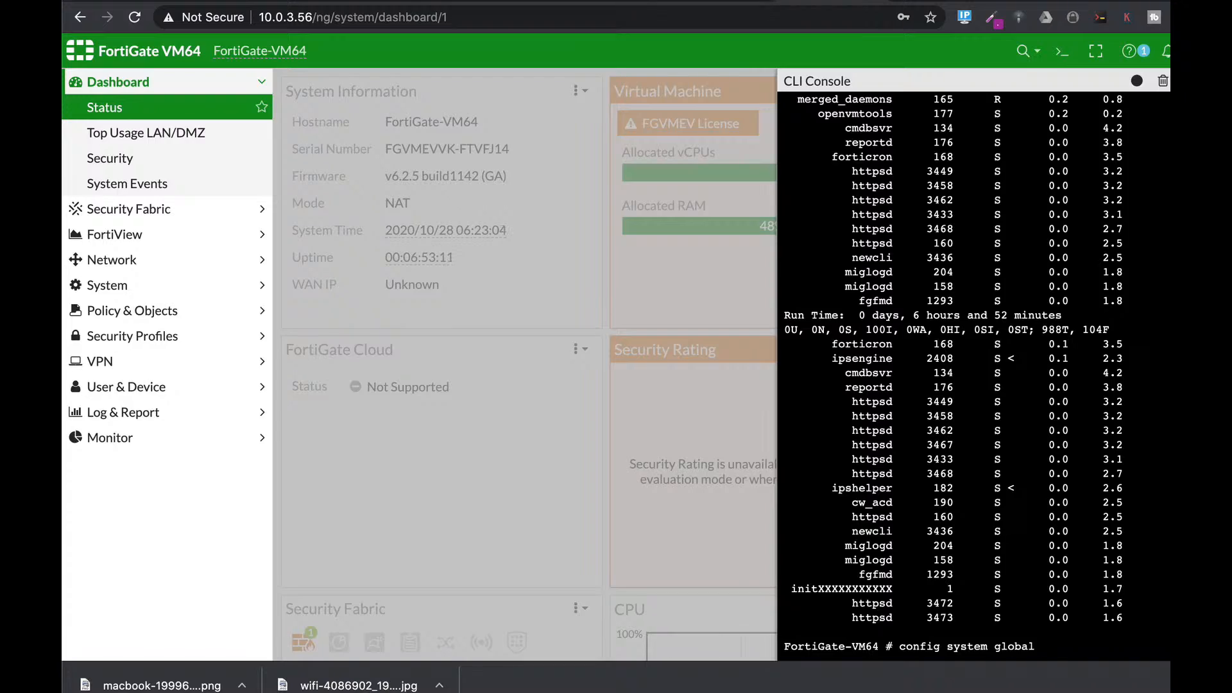
key("Return")
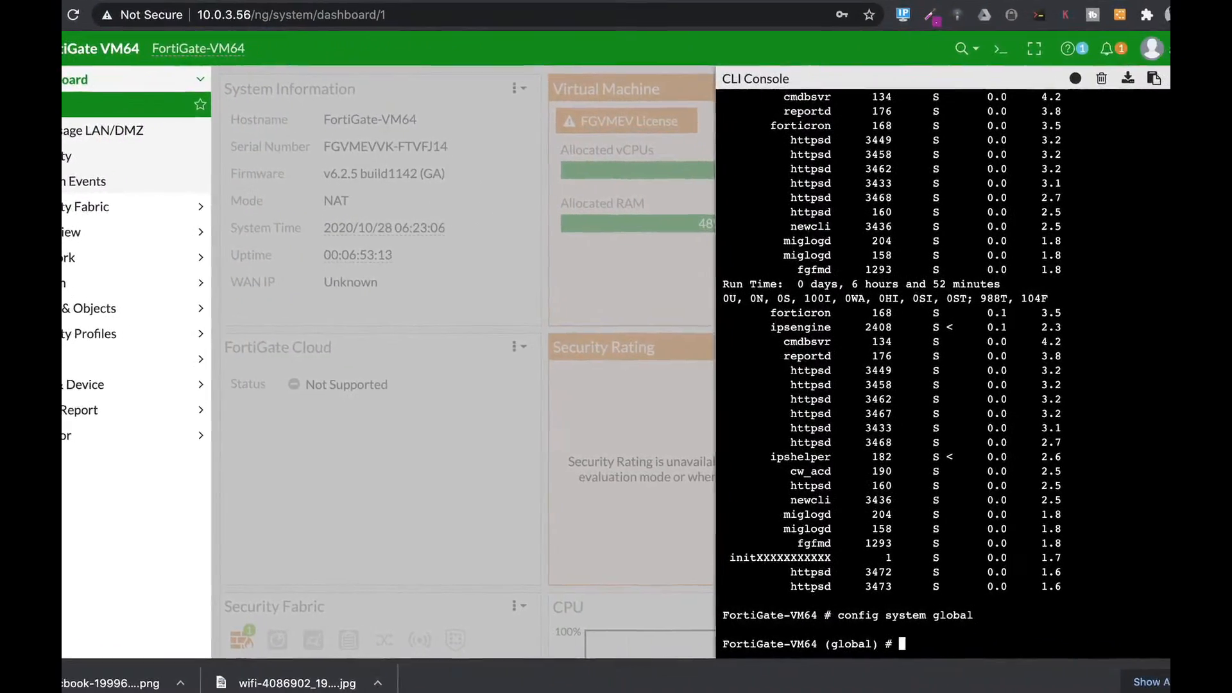
Step: Begin the 'set memory-use-threshold-red' command, switching the completed setting from green to red
type("set me")
key("Tab")
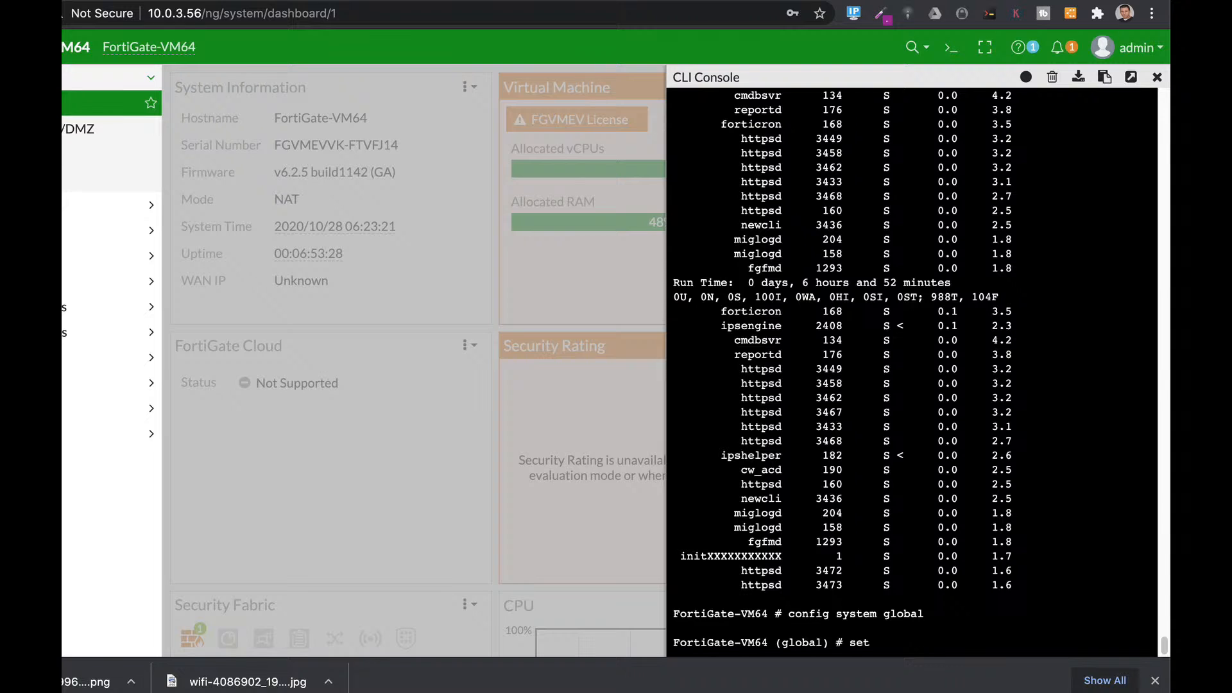
type("me")
key("Tab")
key("Tab")
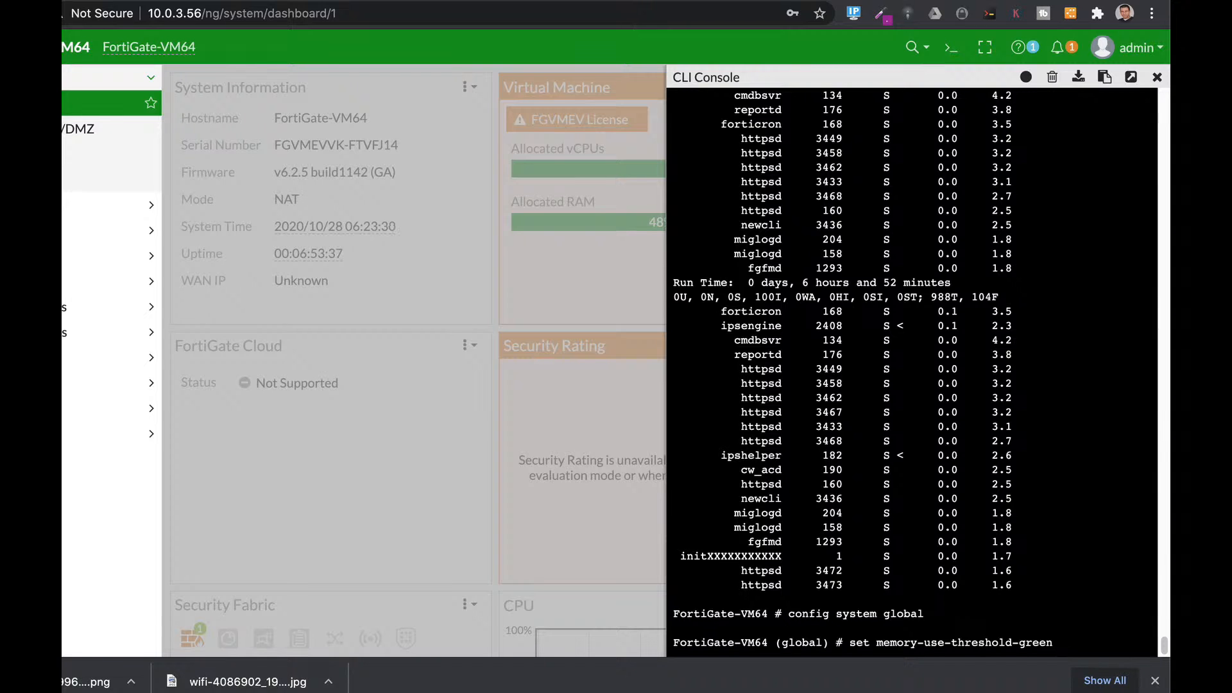
key("BackSpace")
key("BackSpace")
key("BackSpace")
key("BackSpace")
key("BackSpace")
type("red")
Step: Leave global settings unsaved, enter 'config ips global', start 'set fail-open', then abort
key("ctrl+c")
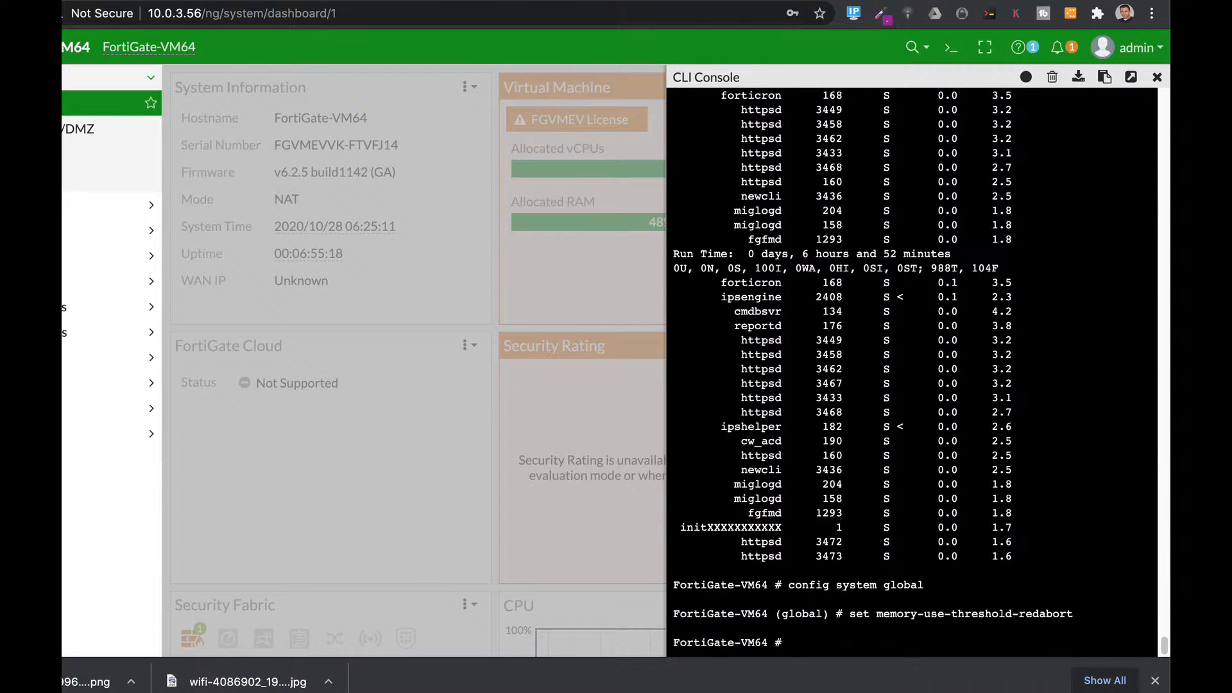
key("super+v")
type("config i")
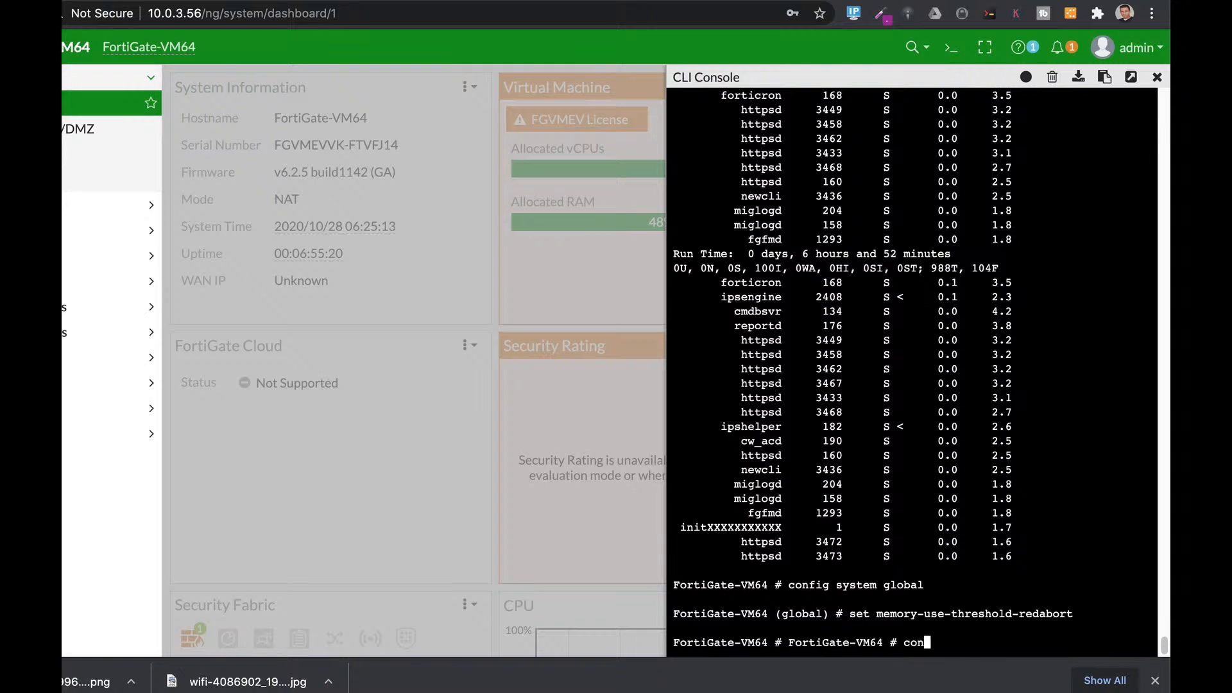
type("ps glon")
key("BackSpace")
type("bal")
key("Return")
type("set fail-open")
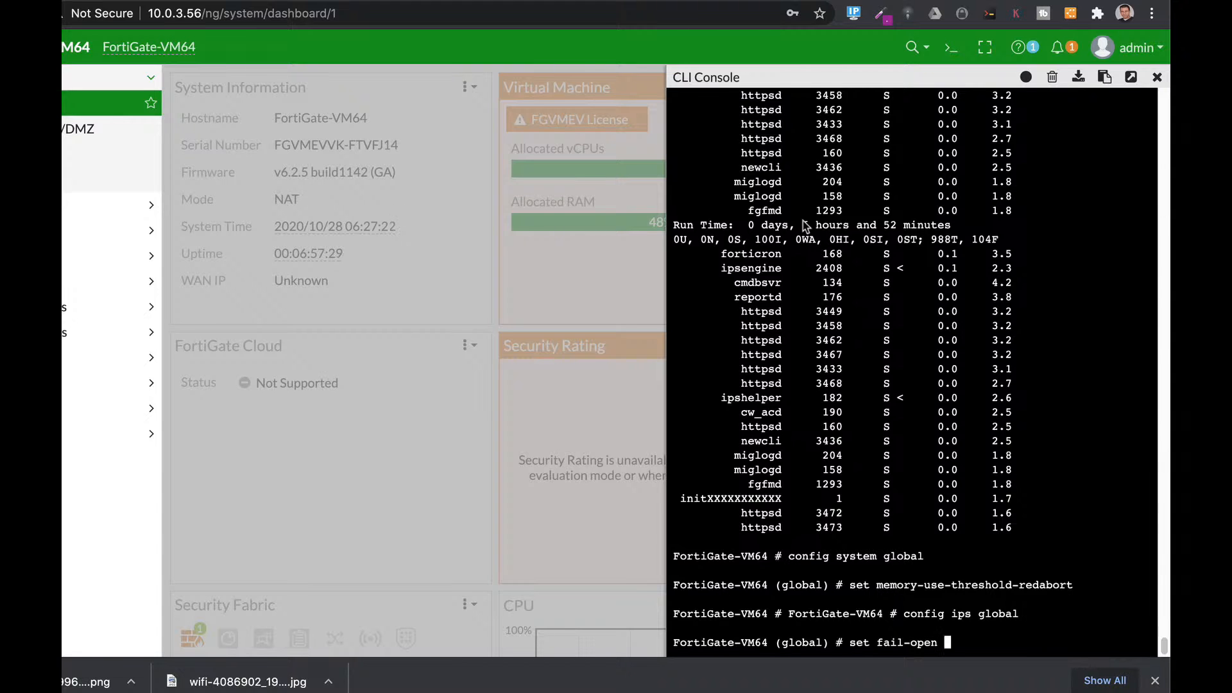
type("abort")
key("Return")
Step: Run 'diag hardware sysinfo conserve' to show conserve mode off and 988 MB total RAM
type("dia")
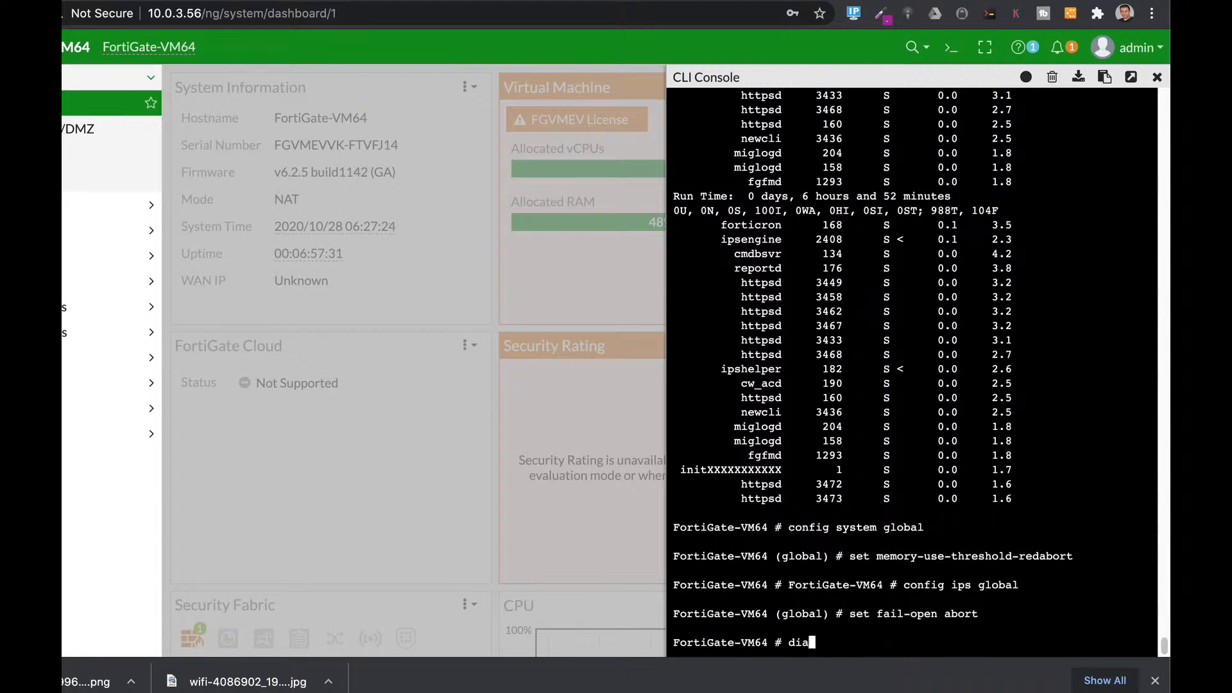
type("g har")
key("Tab")
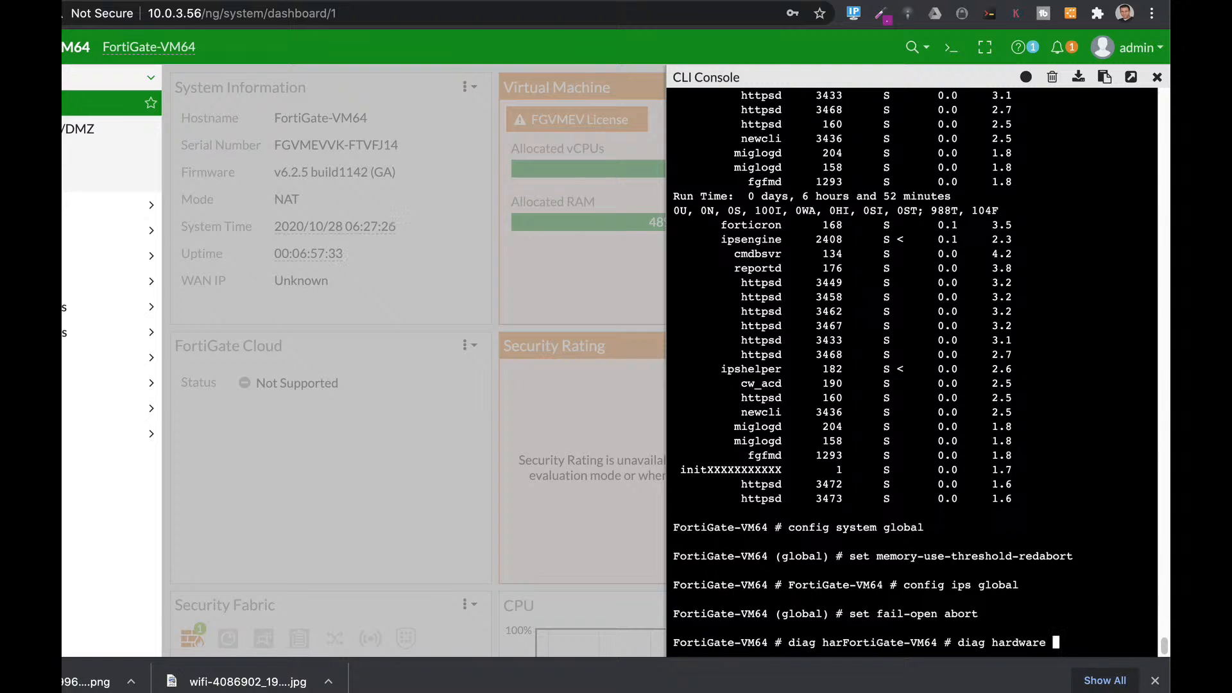
type("sysinfo conserve")
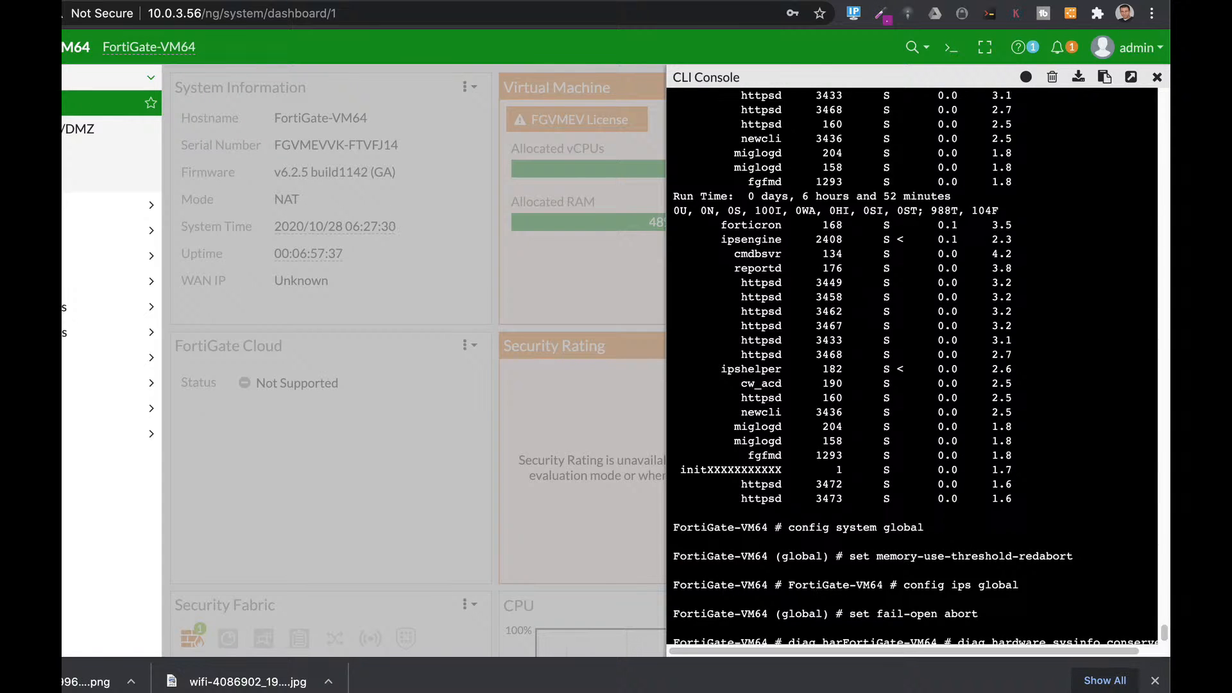
key("Return")
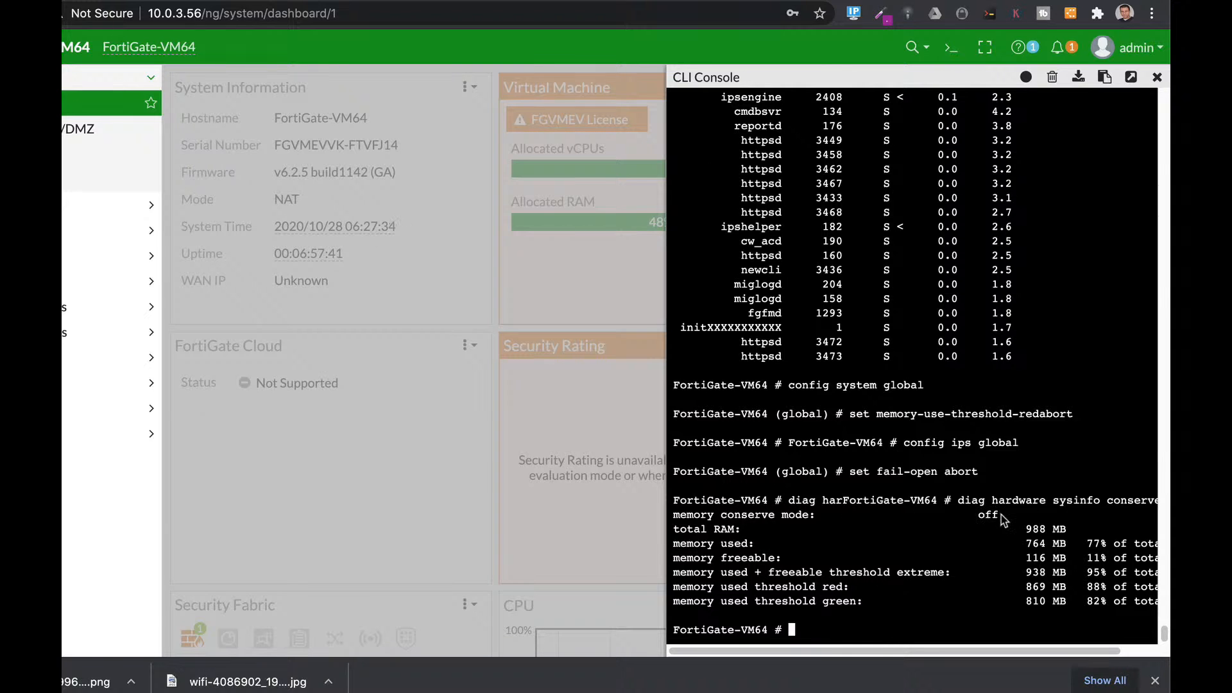
Step: Highlight the memory conserve mode 'off' value in the console output
left_click_drag(999, 513, 968, 530)
scroll(793, 635, "right", 1)
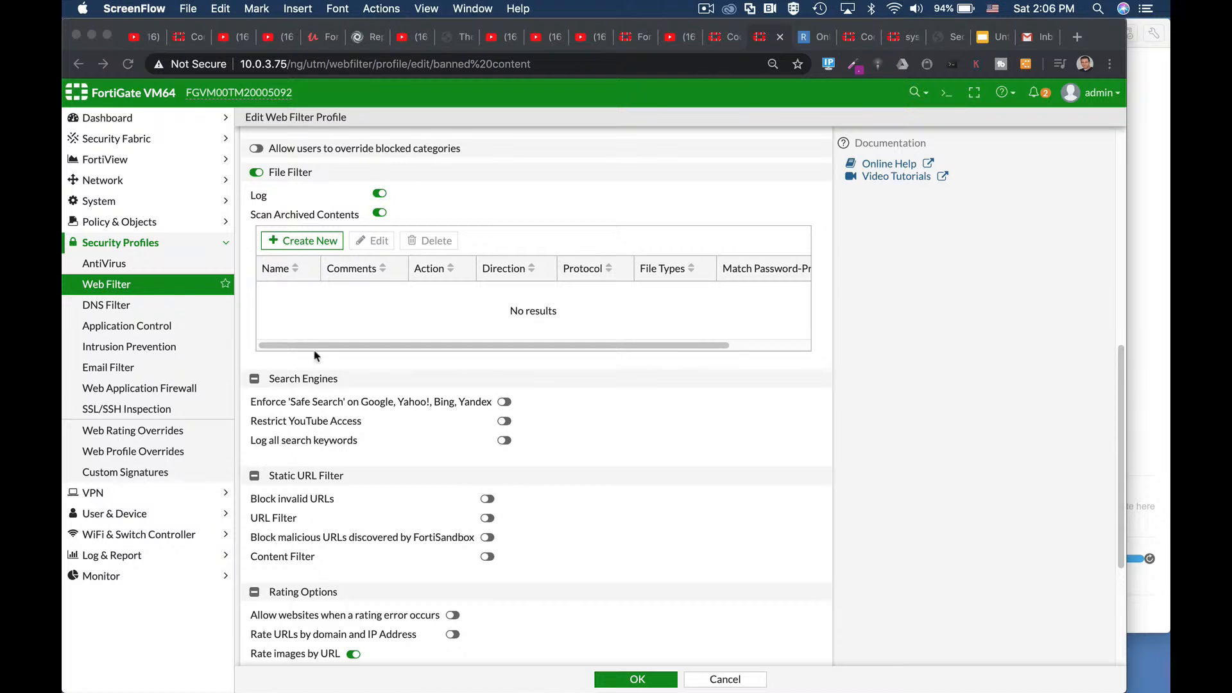
Step: Bring the browser into focus and toggle the web filter profile's content filtering option
left_click(487, 557)
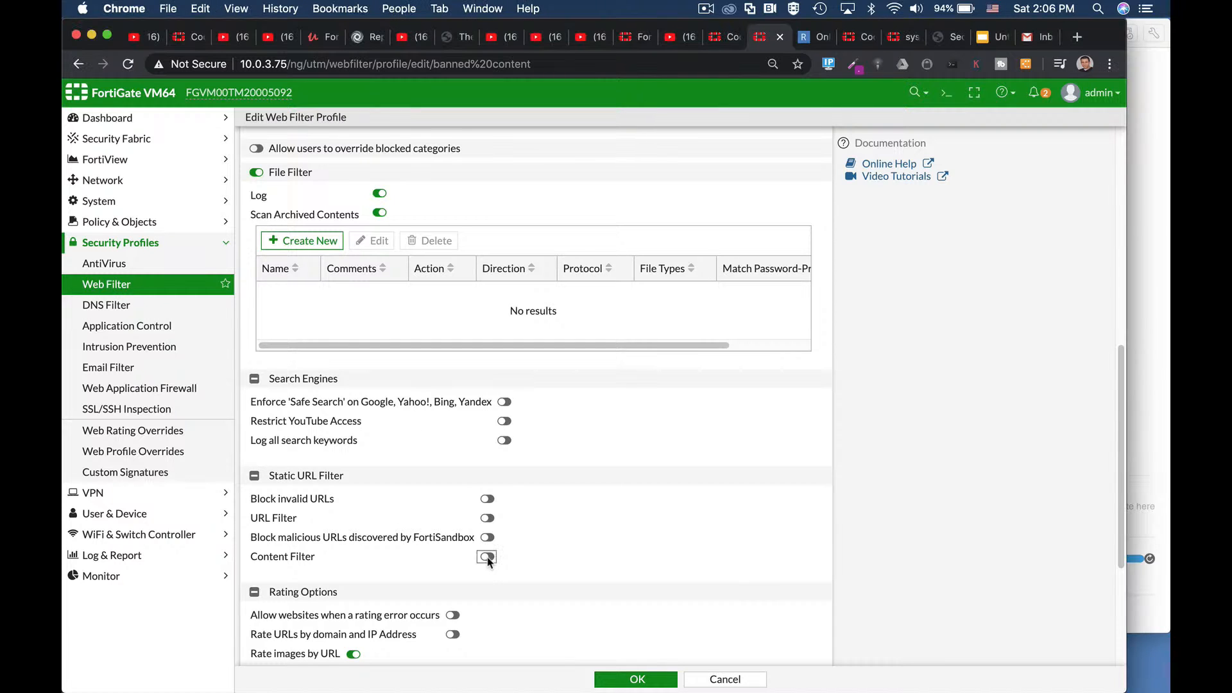
left_click(487, 556)
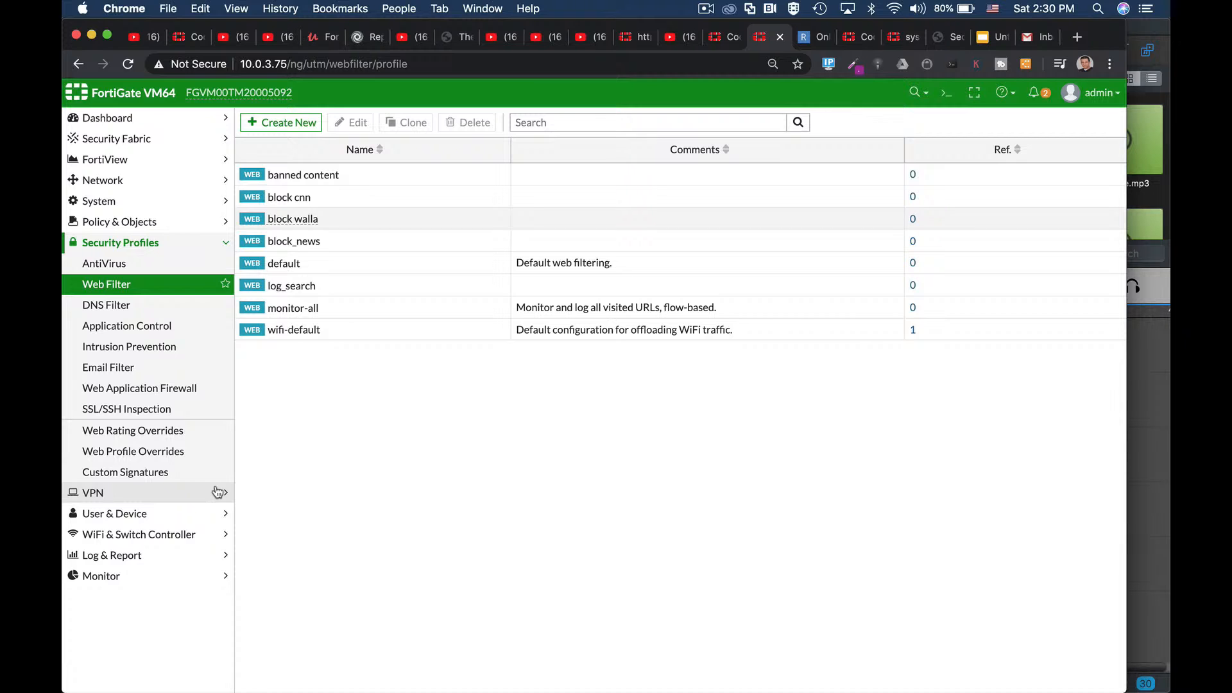
Step: Create a new web filter profile named 'restricted words' with content filtering turned on
left_click(281, 122)
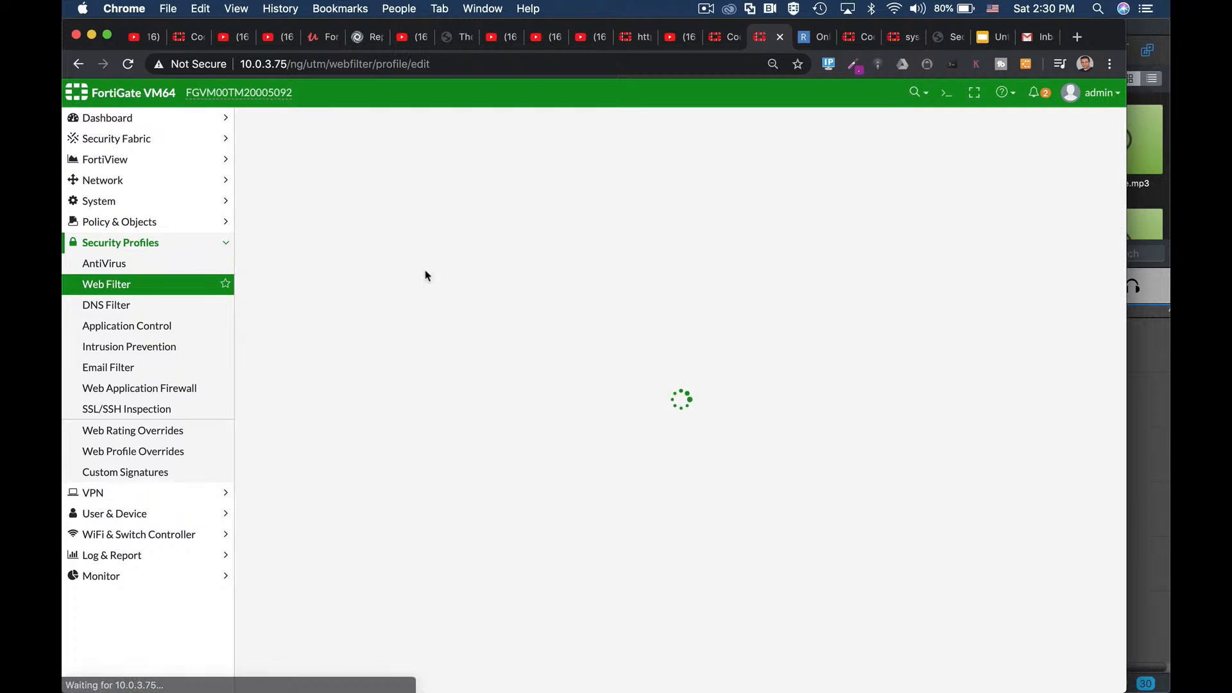
left_click(381, 148)
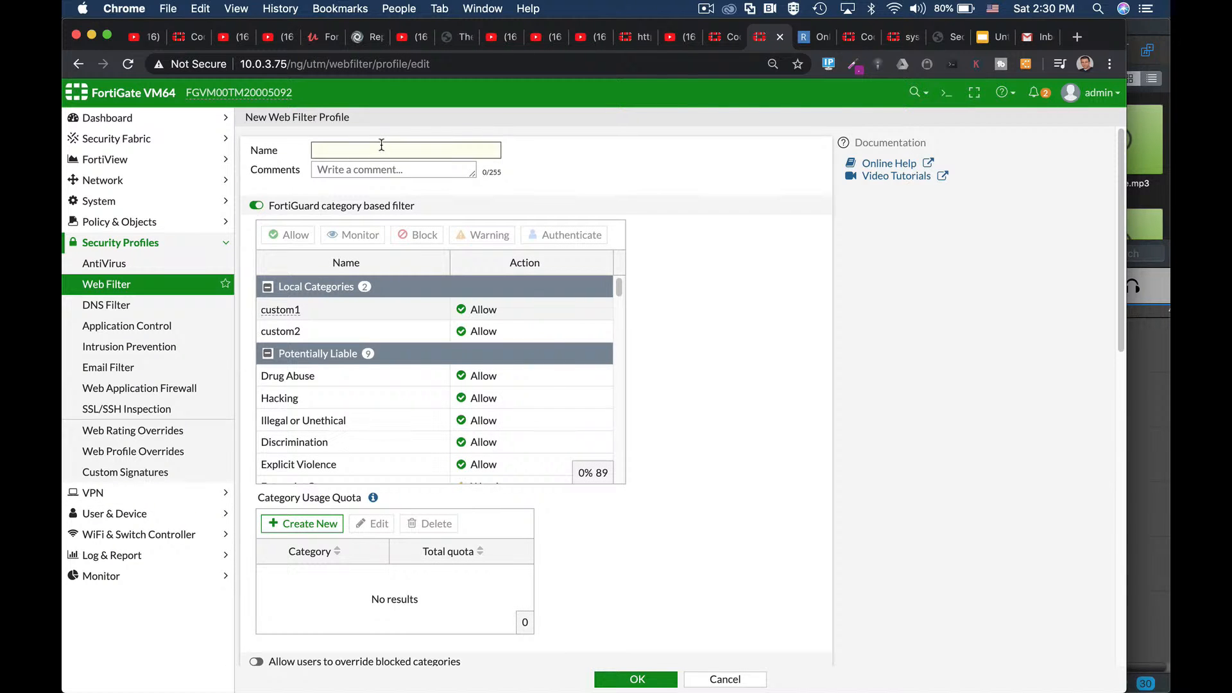
type("restricted words")
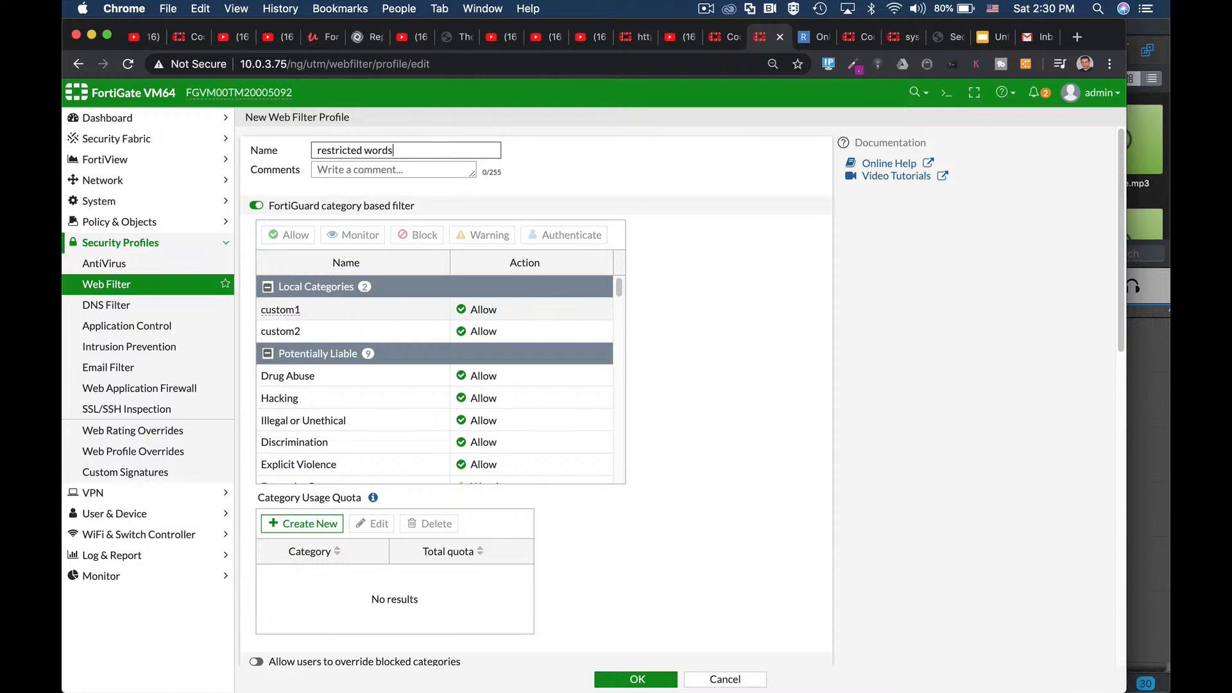
scroll(744, 488, "down", 10)
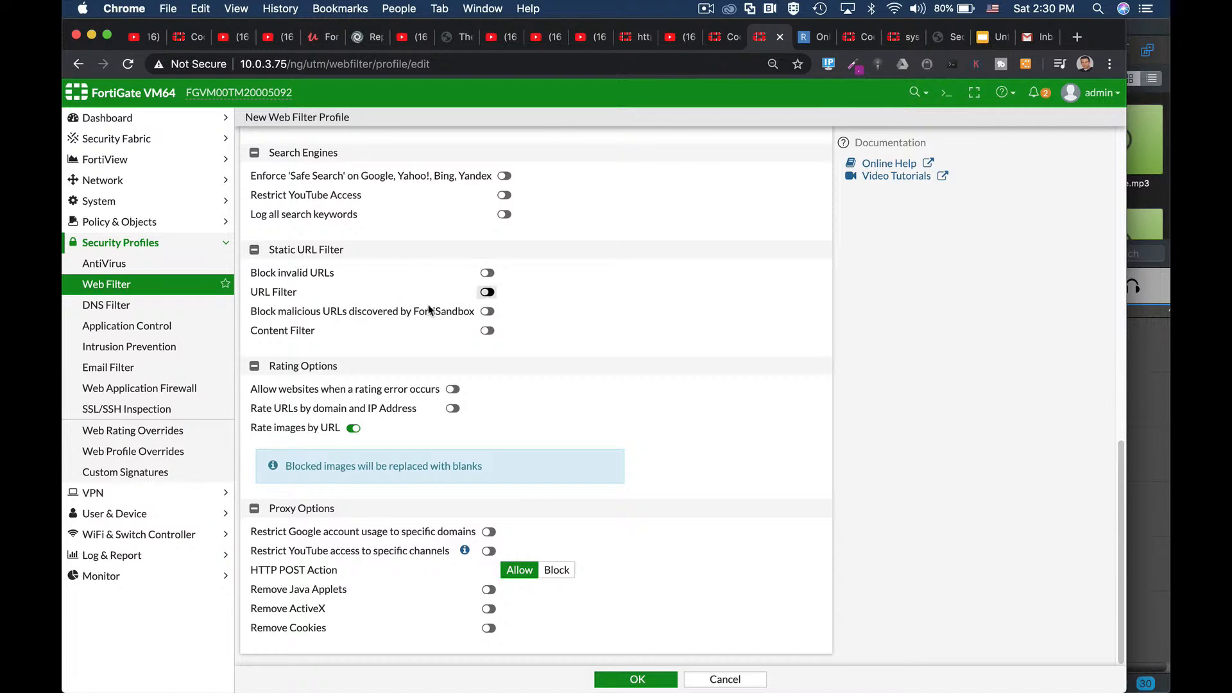
left_click(487, 330)
Step: Add an enabled regex content filter entry blocking (fortinet|fortigate)
left_click(342, 357)
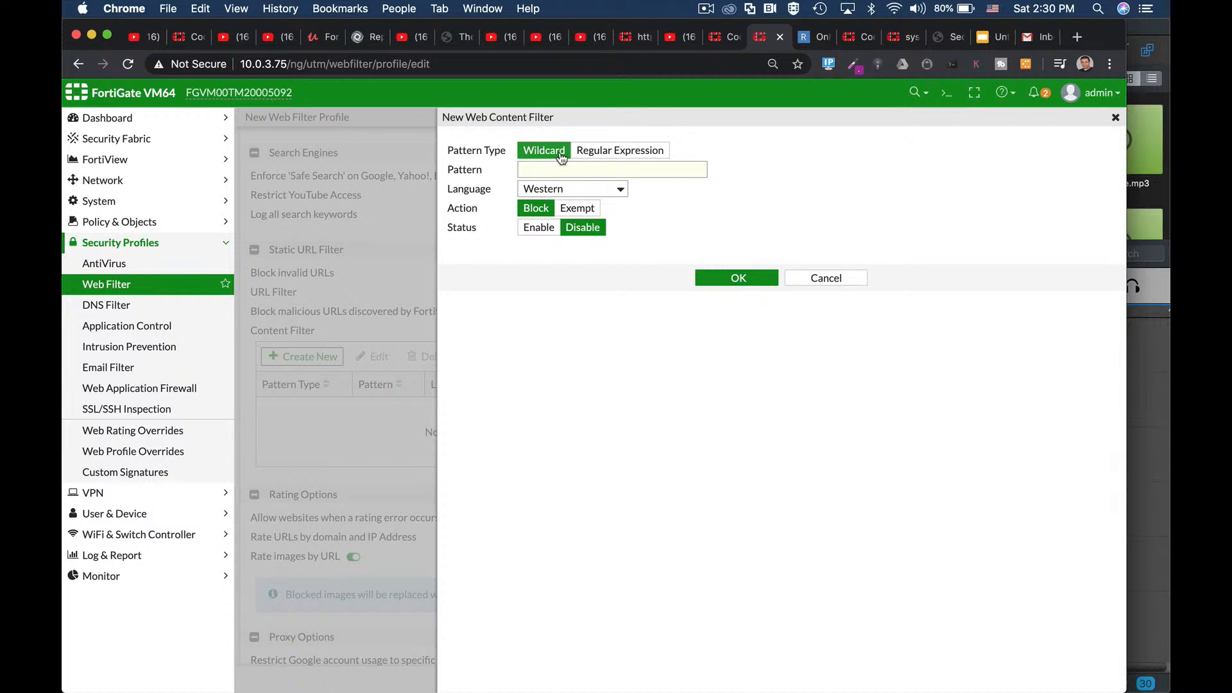
left_click(595, 160)
left_click(585, 168)
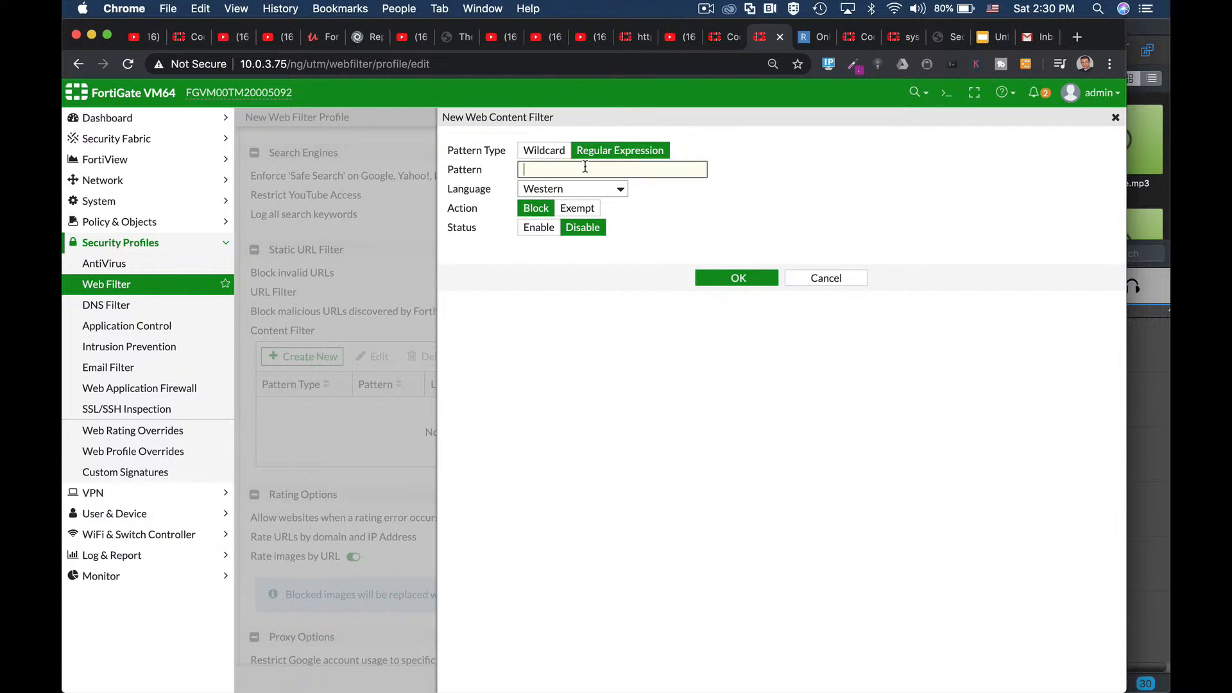
type("(fortinet|")
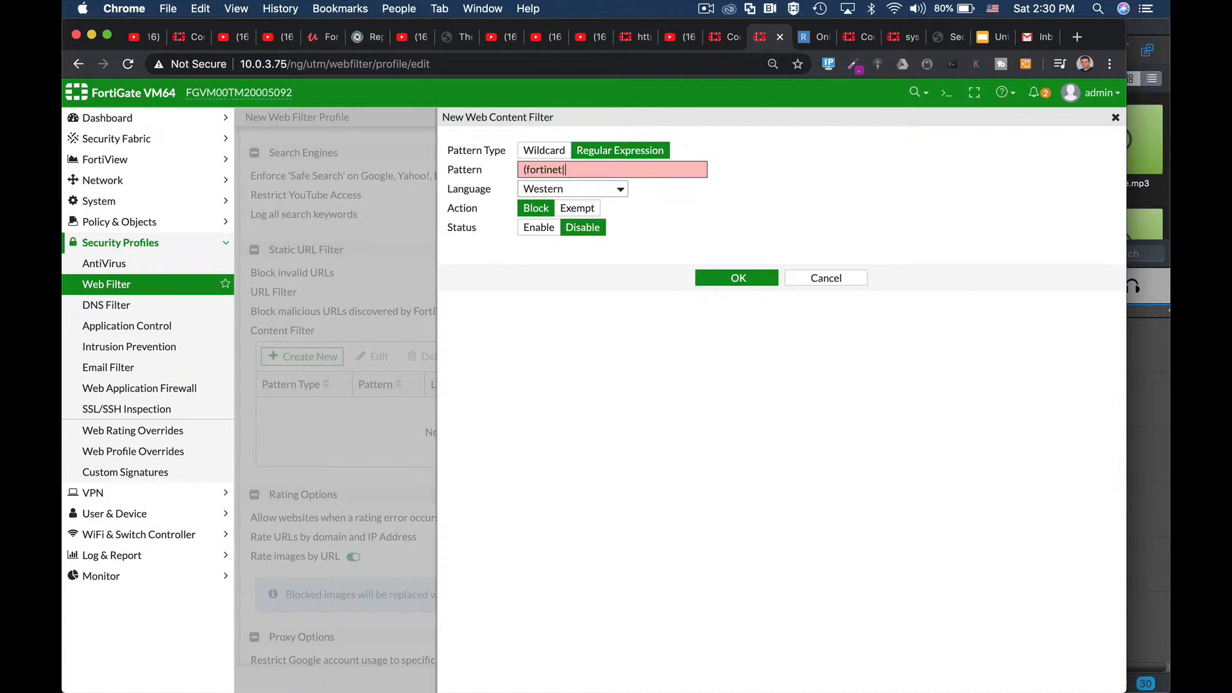
type("fortigate)")
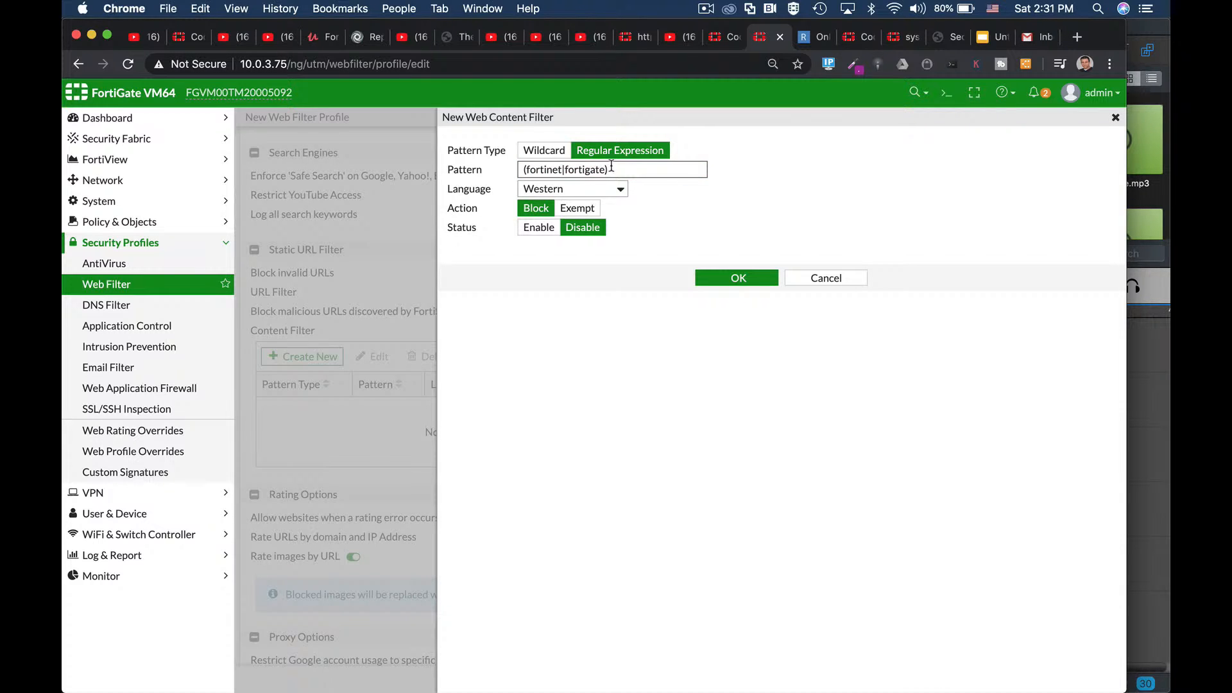
left_click(538, 228)
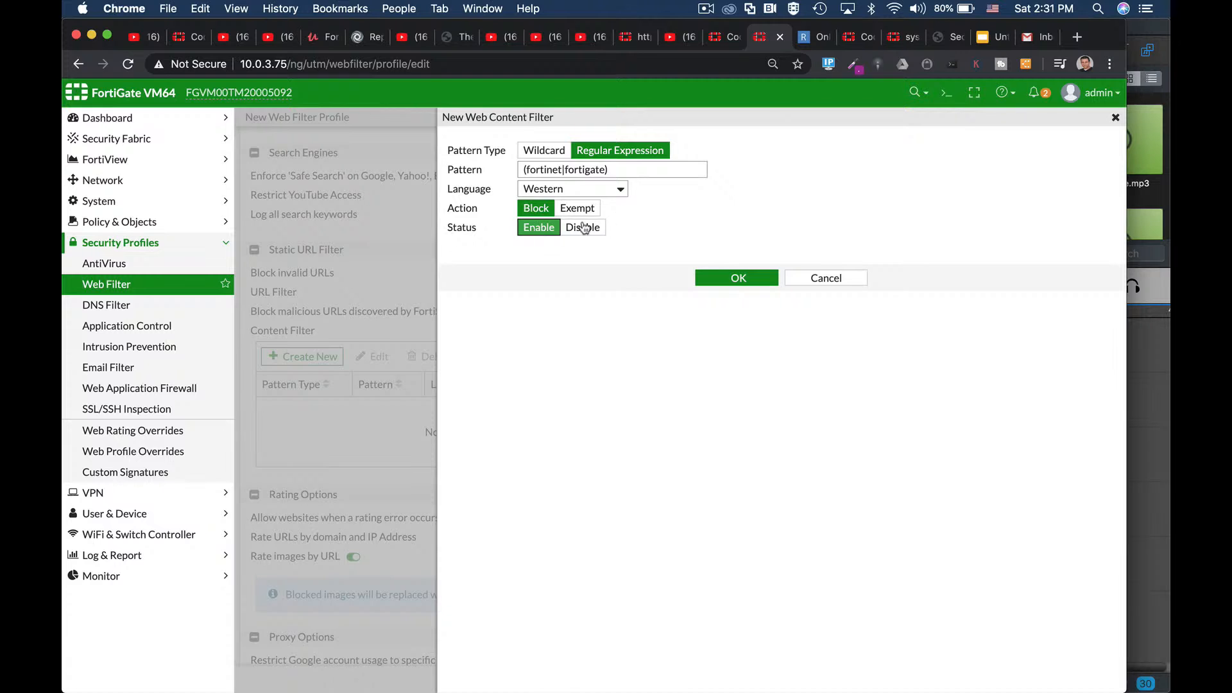
left_click(729, 278)
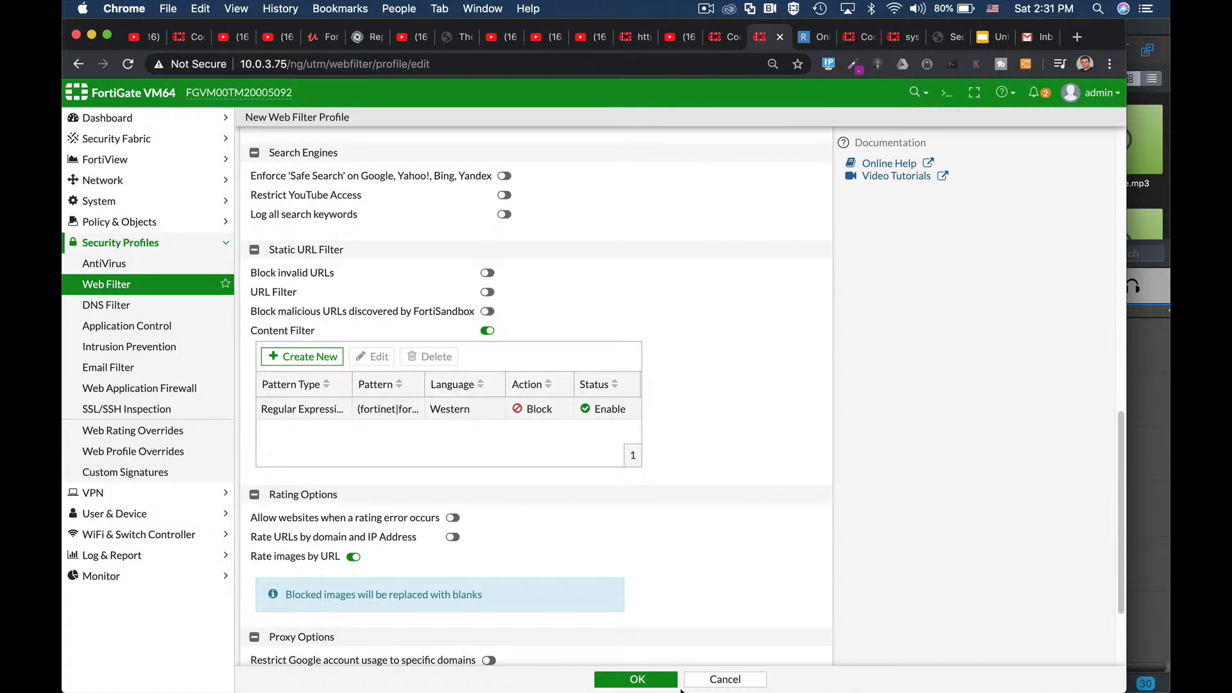
Step: Save the 'restricted words' profile and go to the IPv4 Policy list
left_click(664, 677)
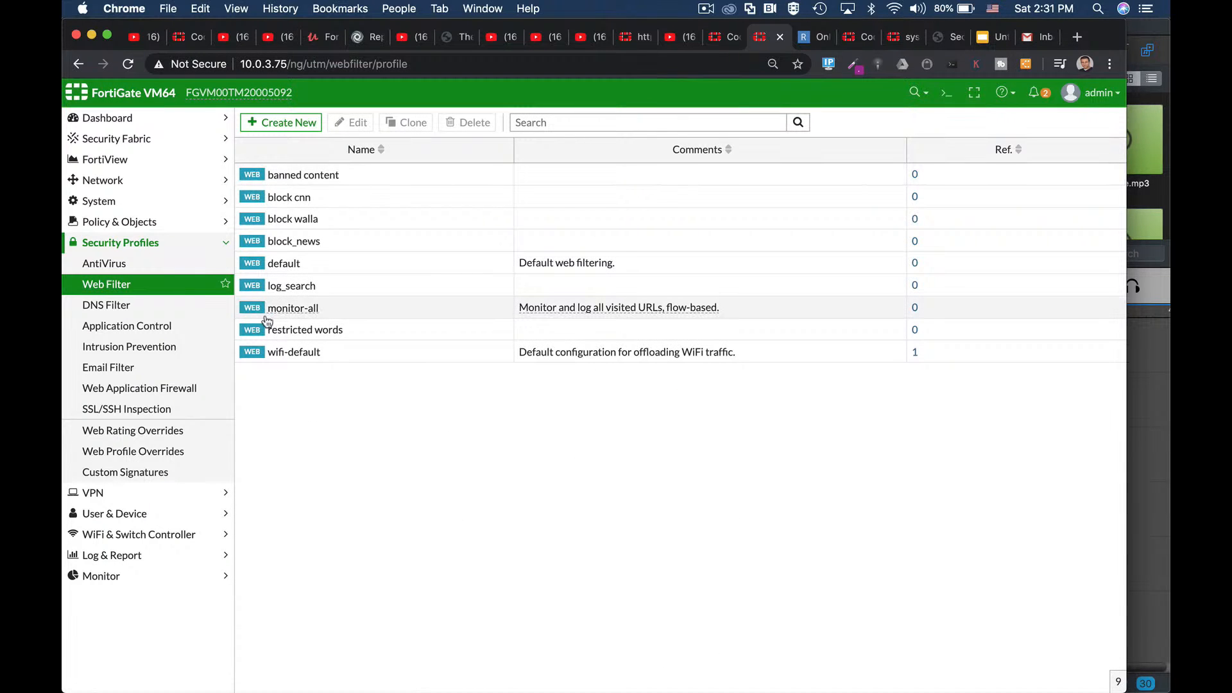
left_click(145, 223)
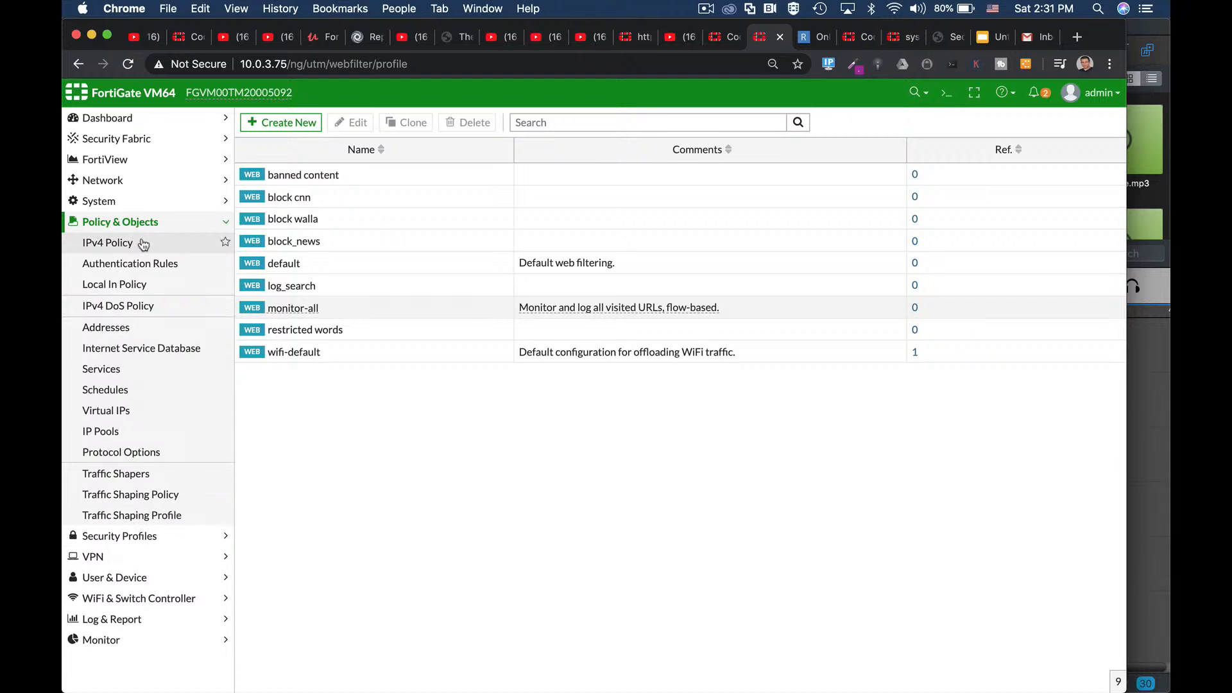
left_click(141, 243)
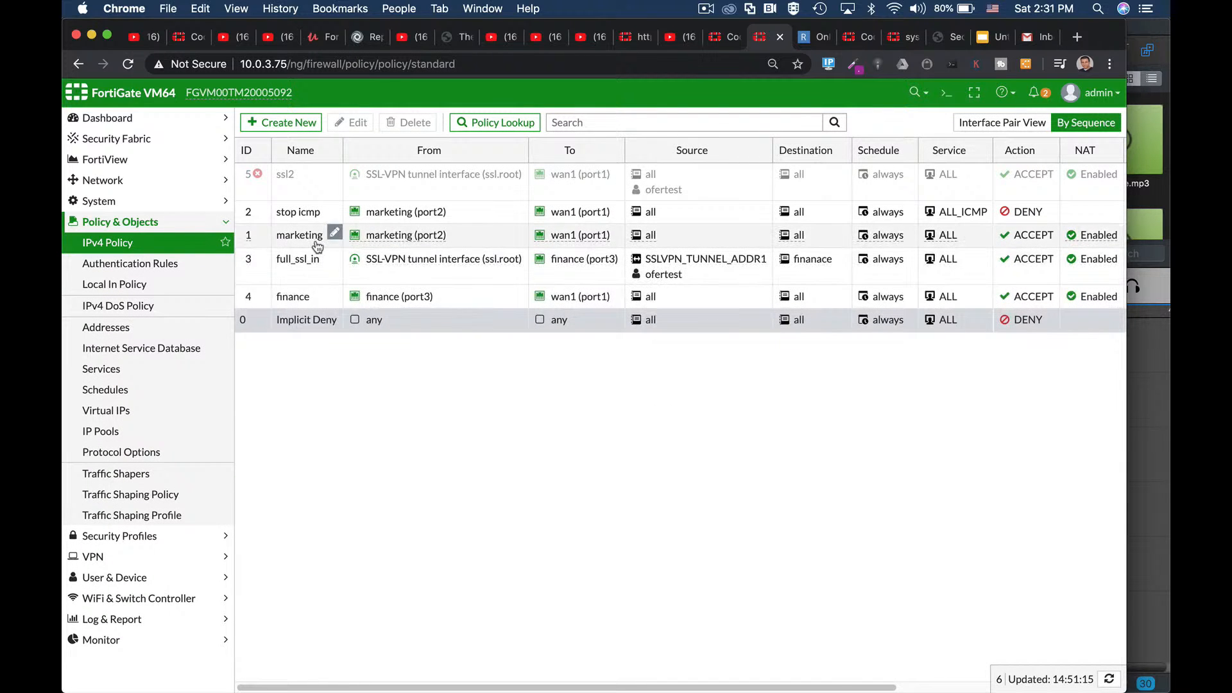
Step: Show the Ubuntu VM's window in VMware Fusion and unlock its desktop with the account password
key("super+Tab")
key("super+Tab")
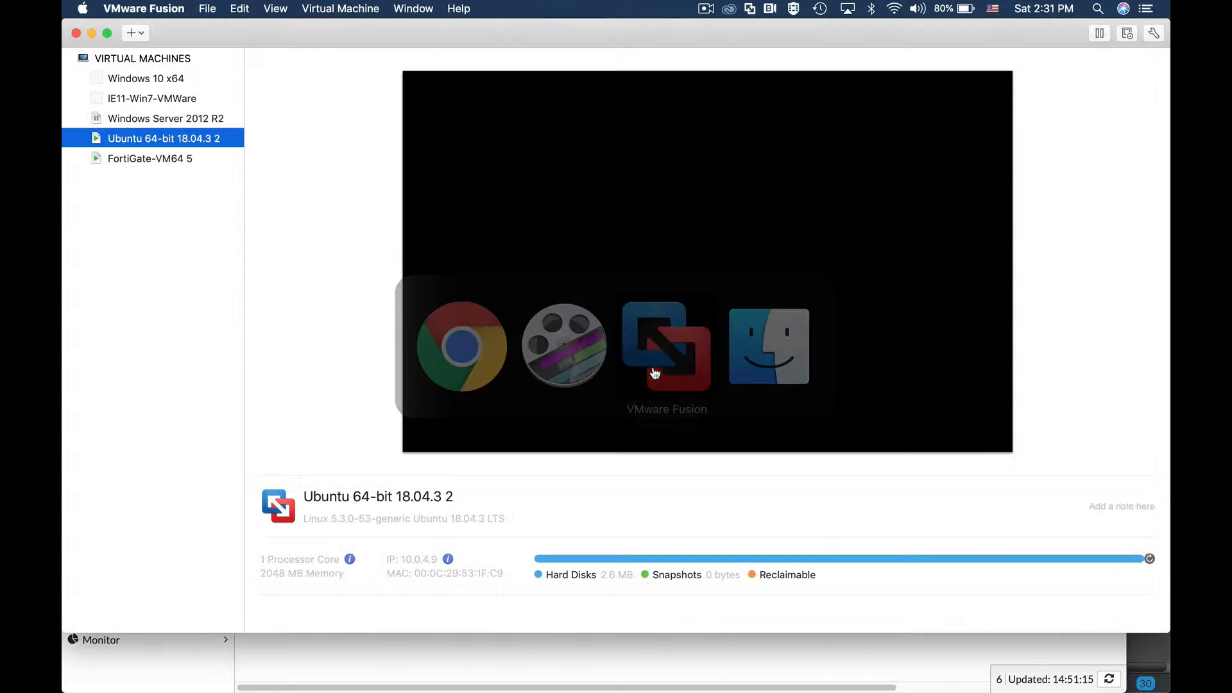
right_click(136, 140)
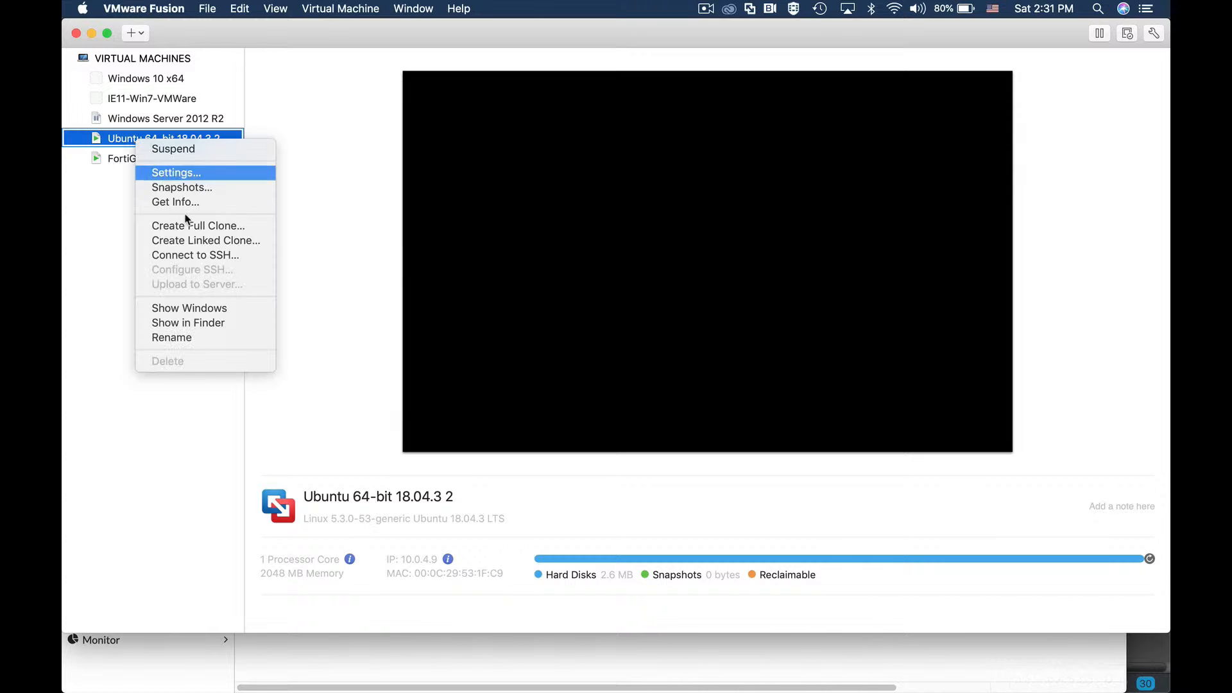
left_click(209, 309)
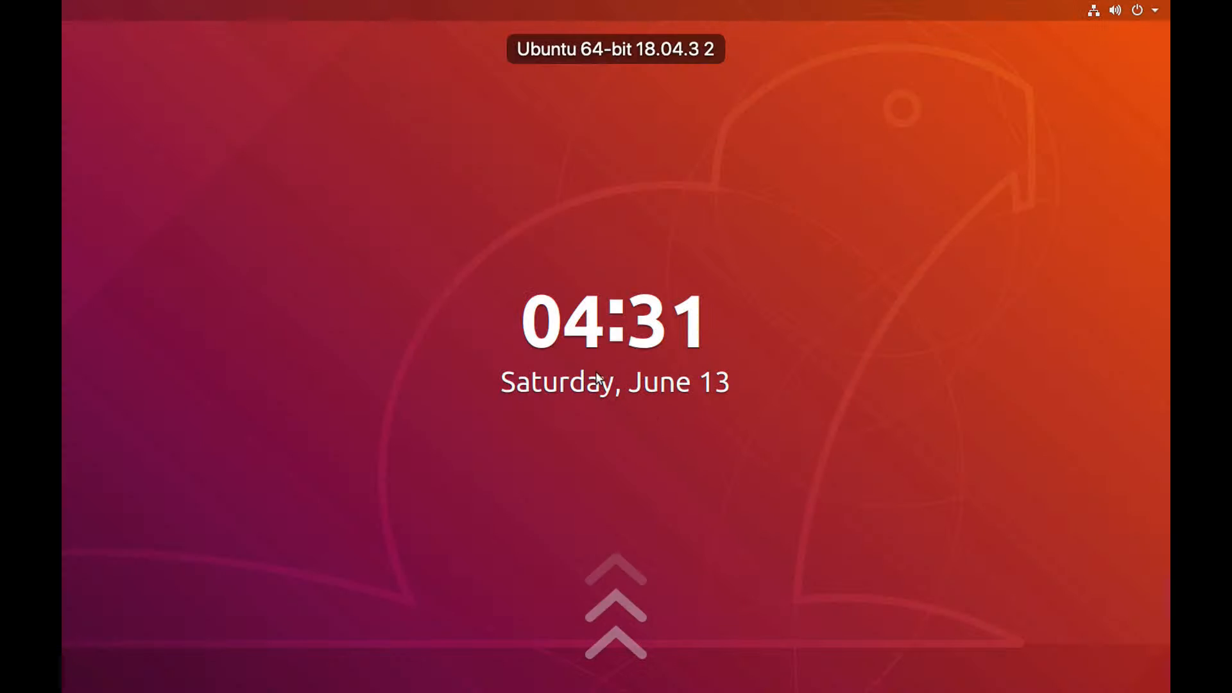
left_click(589, 367)
type("****")
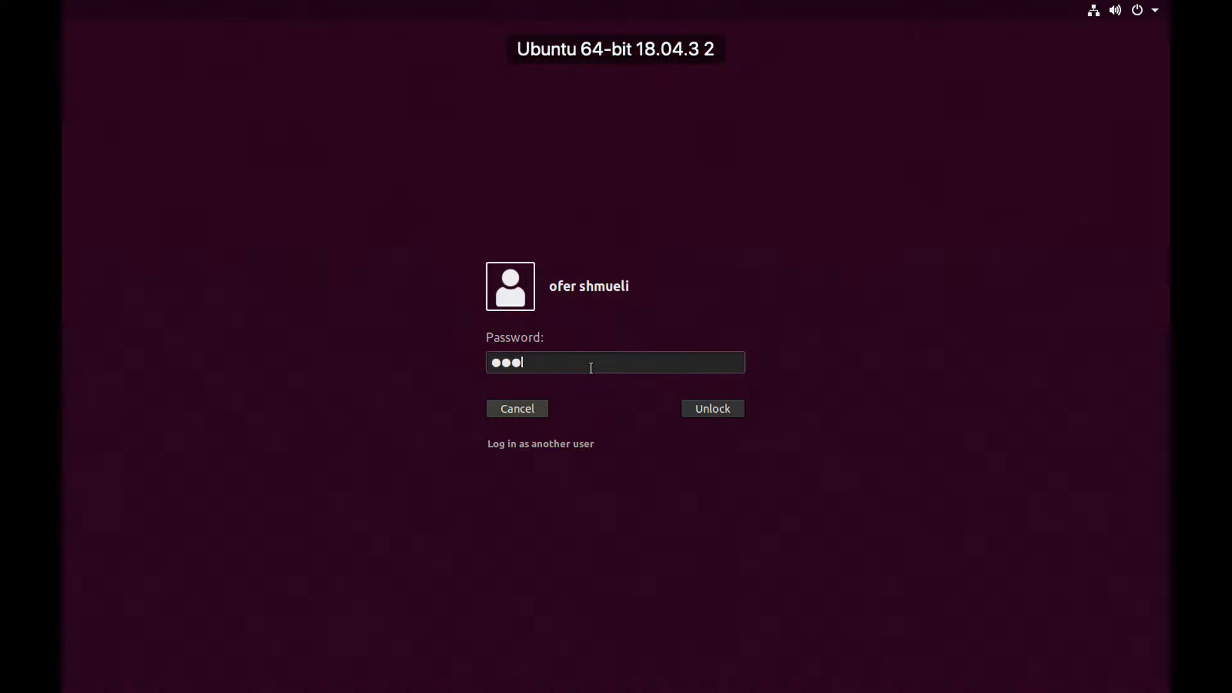
key("Return")
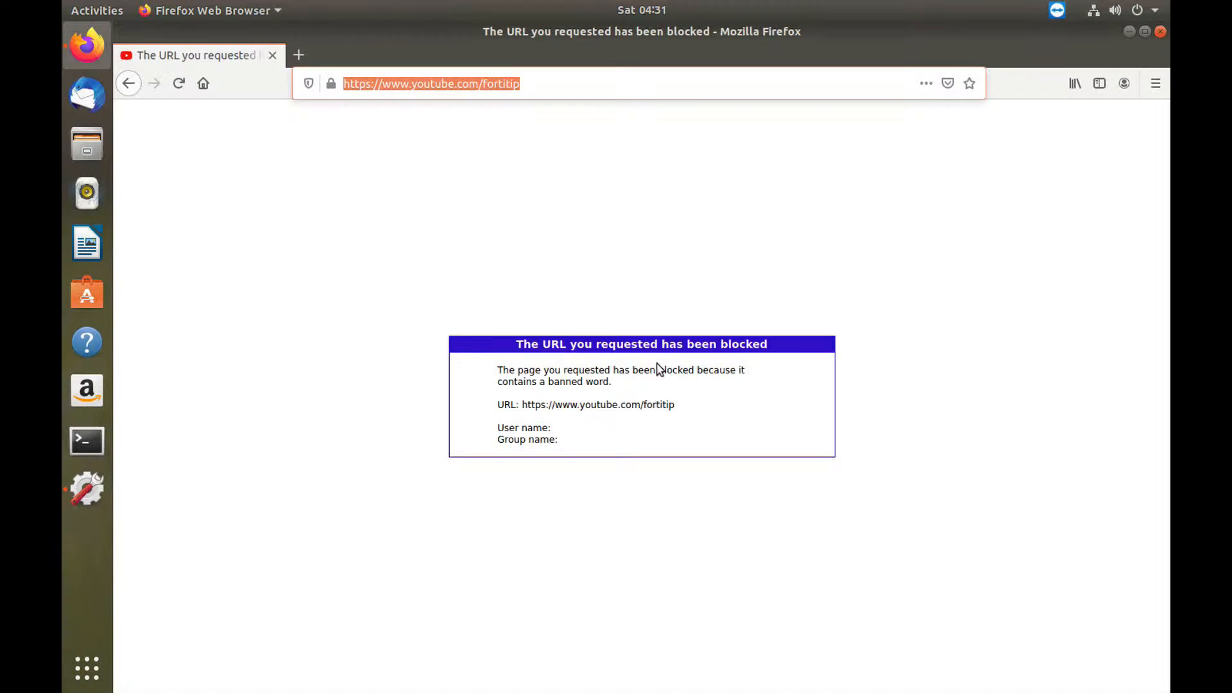
Step: Reload youtube.com/fortitip, scroll down and highlight 'fortigate' in the channel description
key("Return")
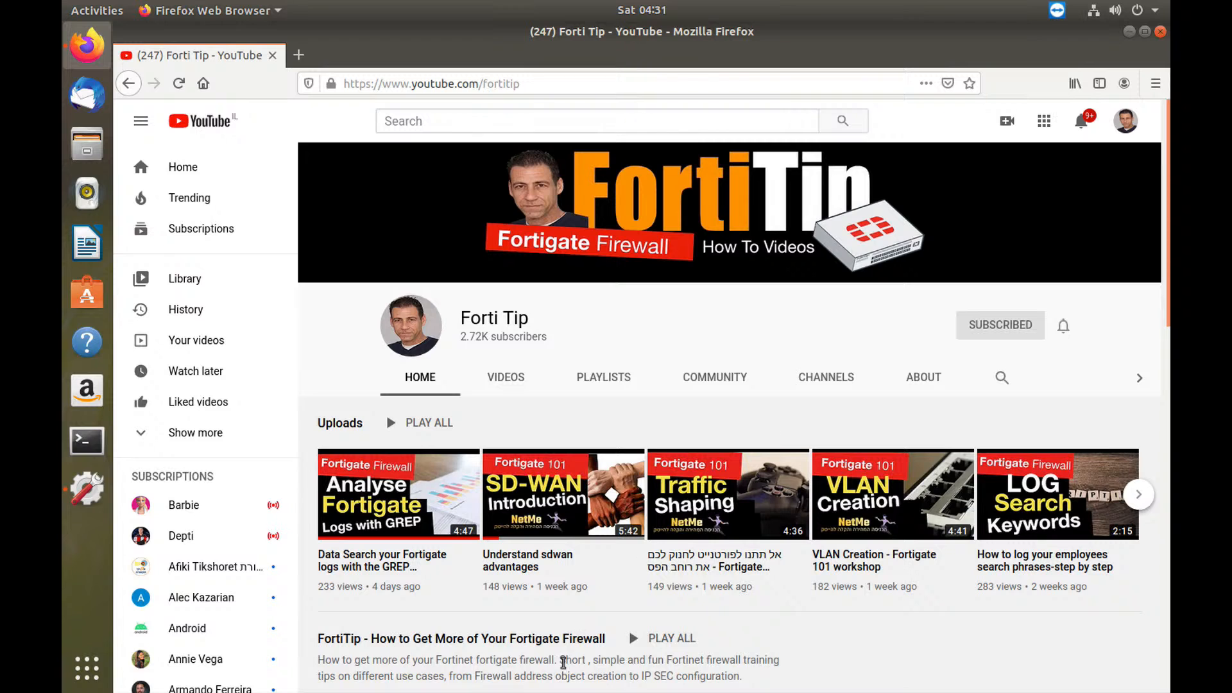
scroll(542, 594, "down", 2)
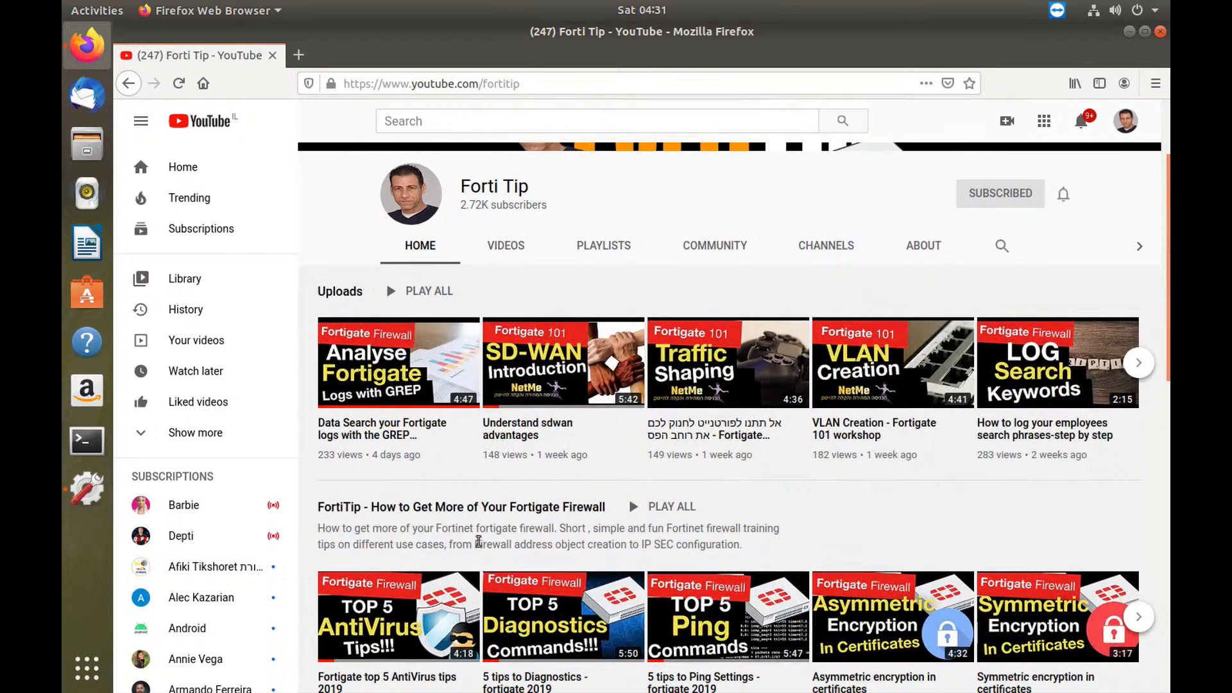
left_click_drag(434, 529, 518, 528)
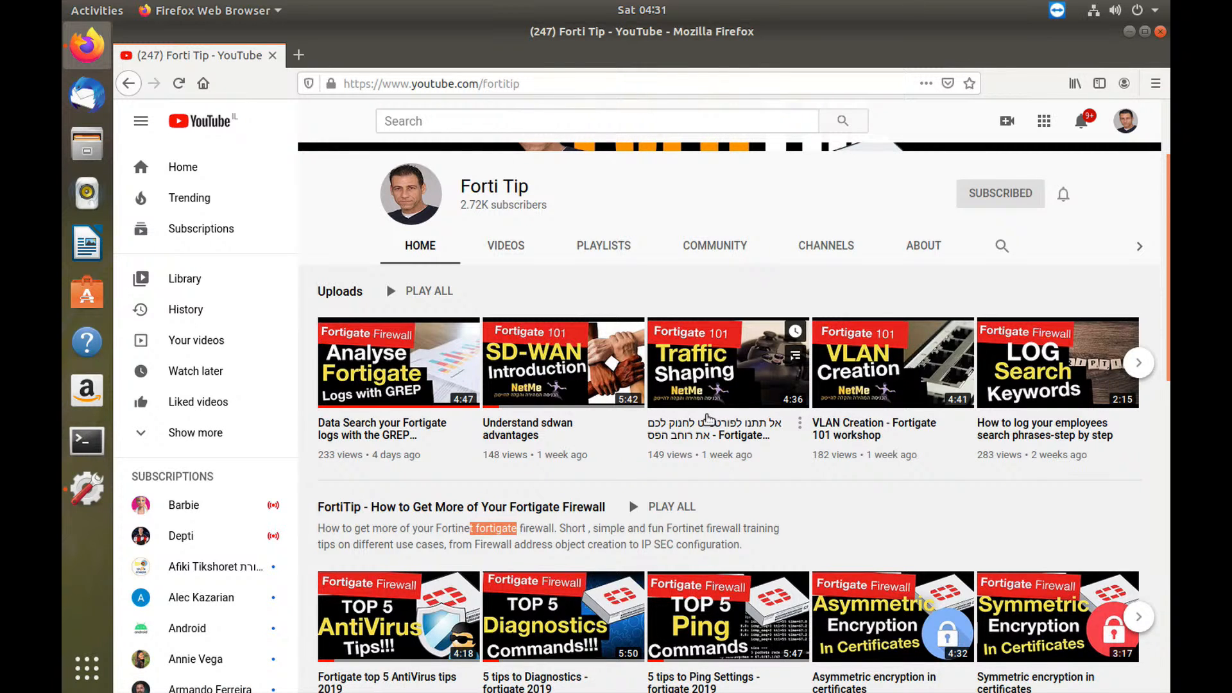
key("super+Tab")
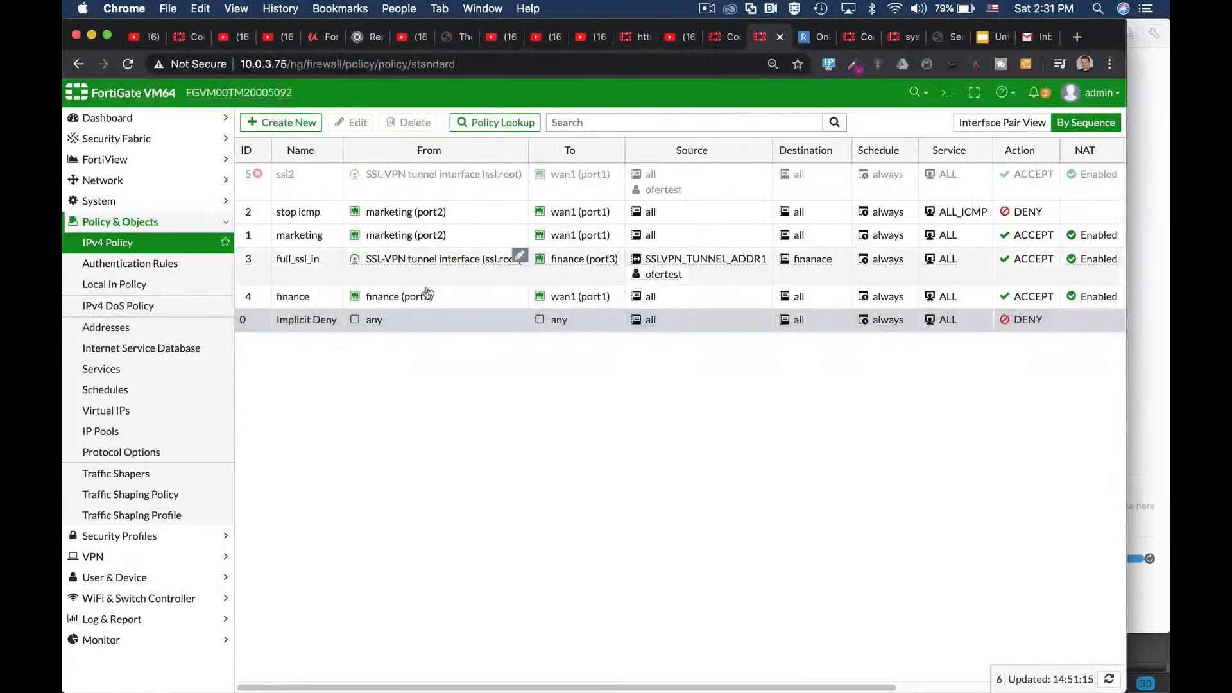
Step: Enable the 'restricted words' web filter on the marketing policy, save, and open the CLI Console
left_click(288, 235)
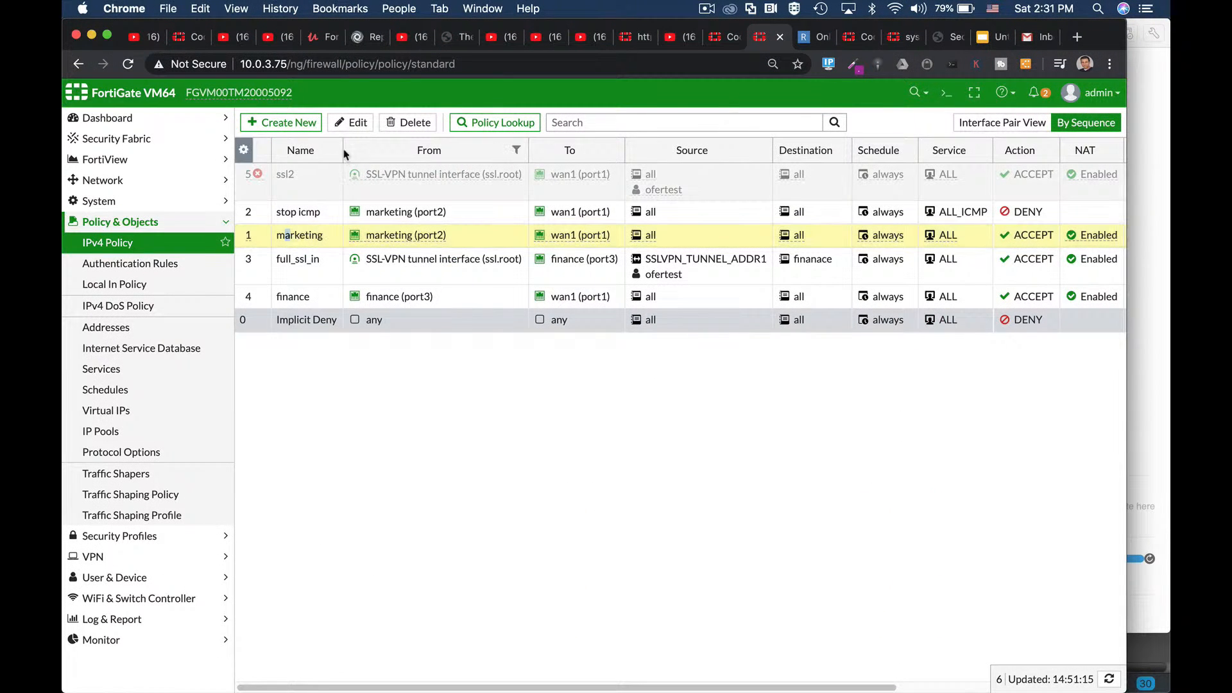
left_click(356, 124)
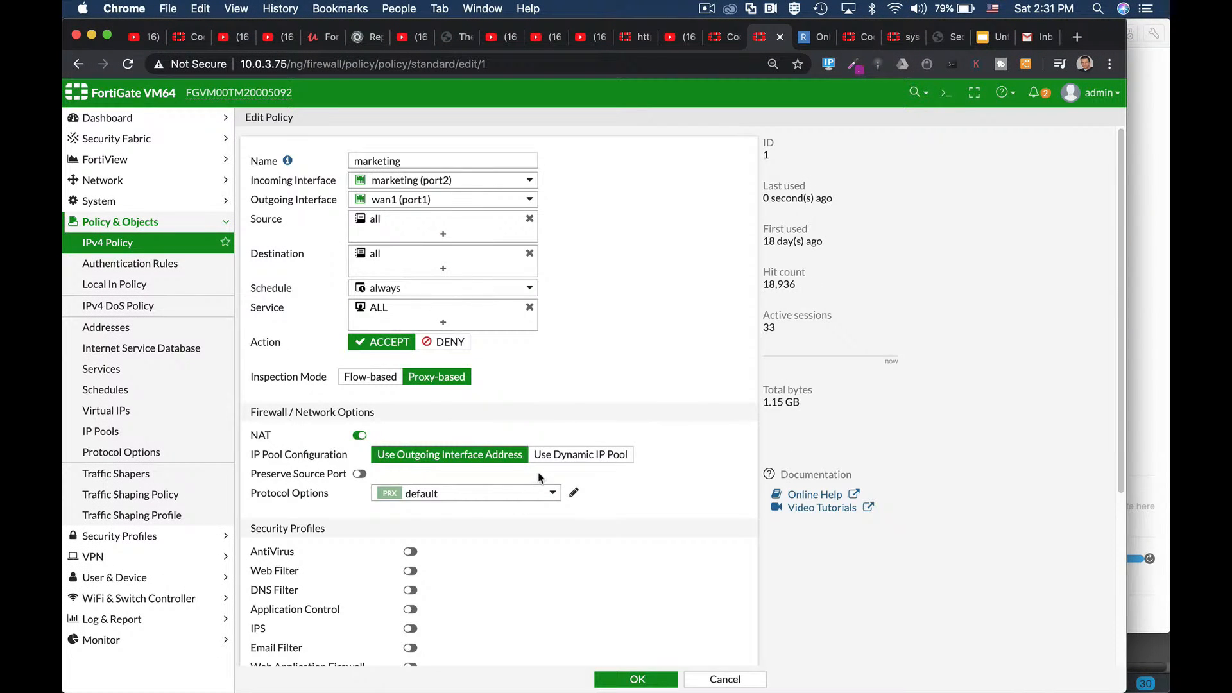
scroll(536, 478, "down", 3)
left_click(409, 481)
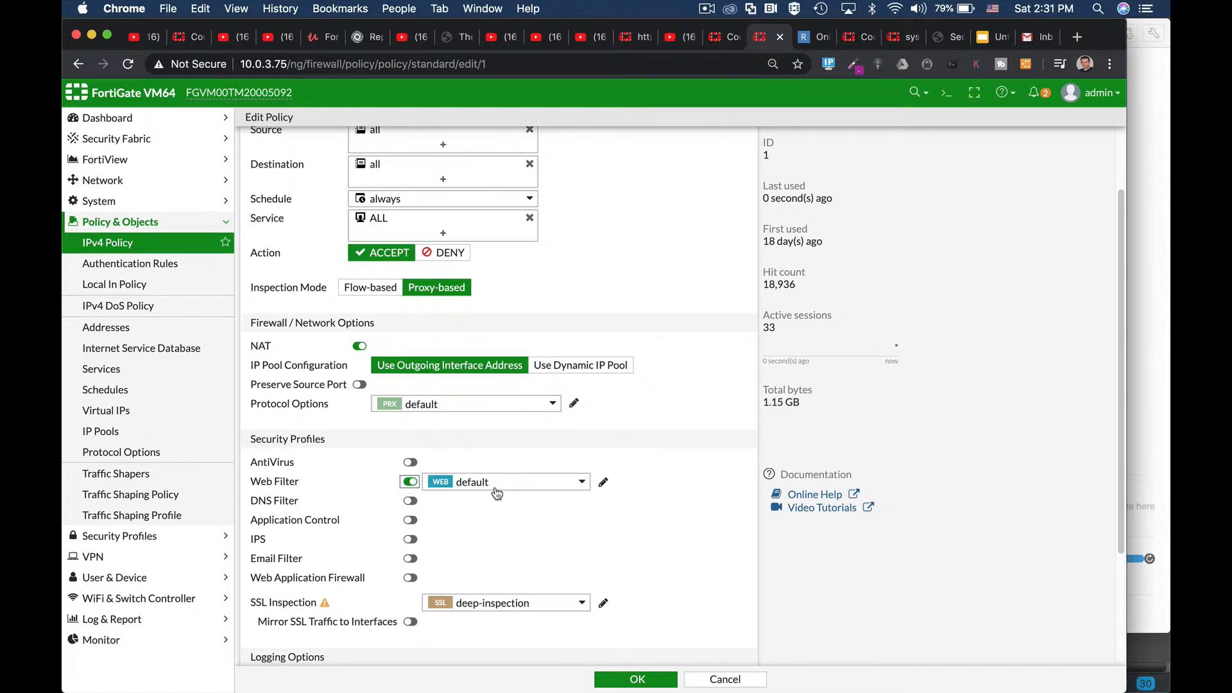
left_click(494, 484)
left_click(513, 637)
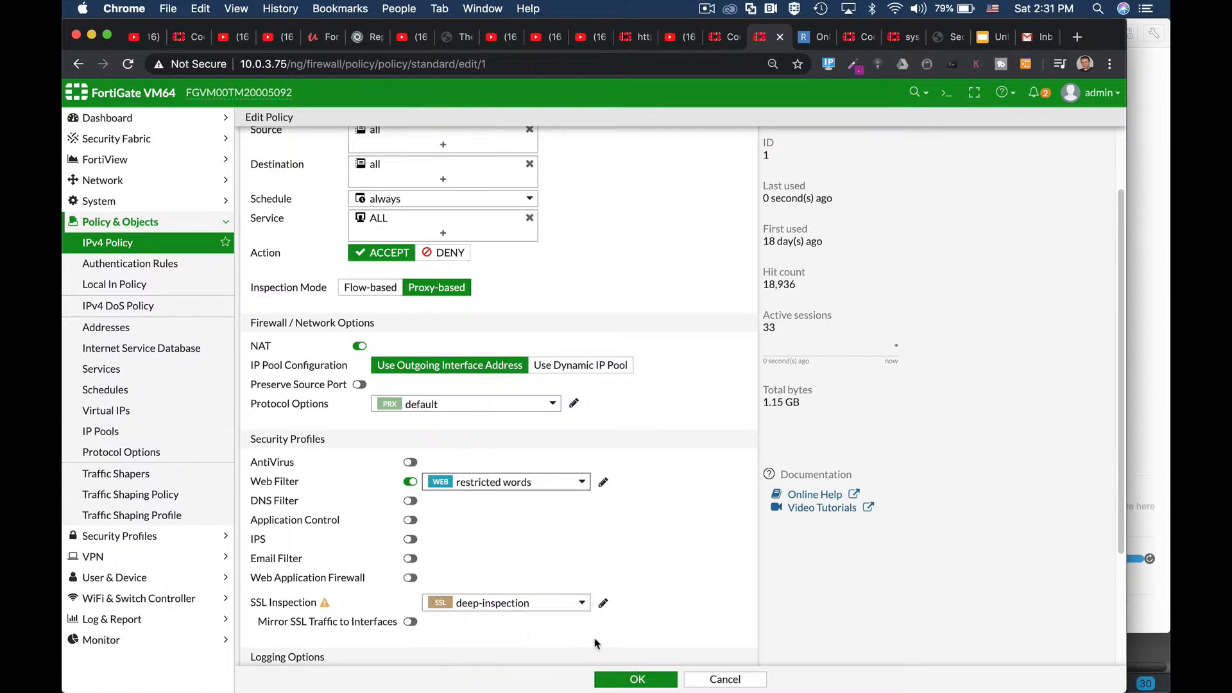
left_click(643, 680)
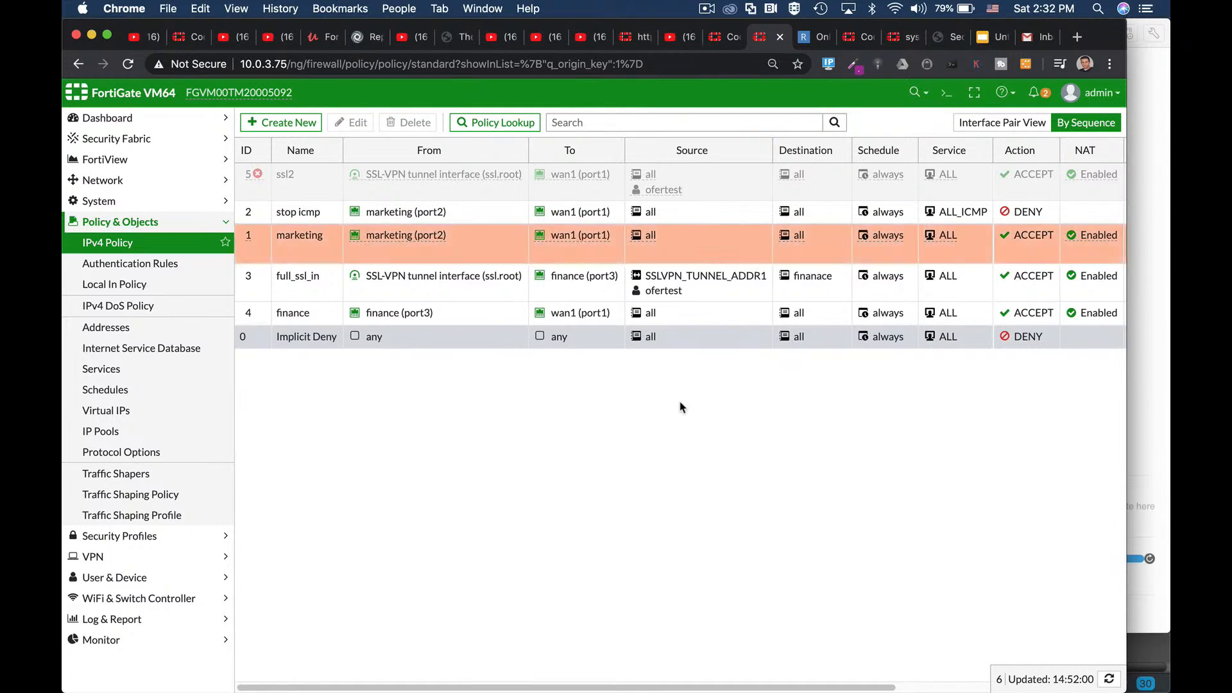
left_click(947, 100)
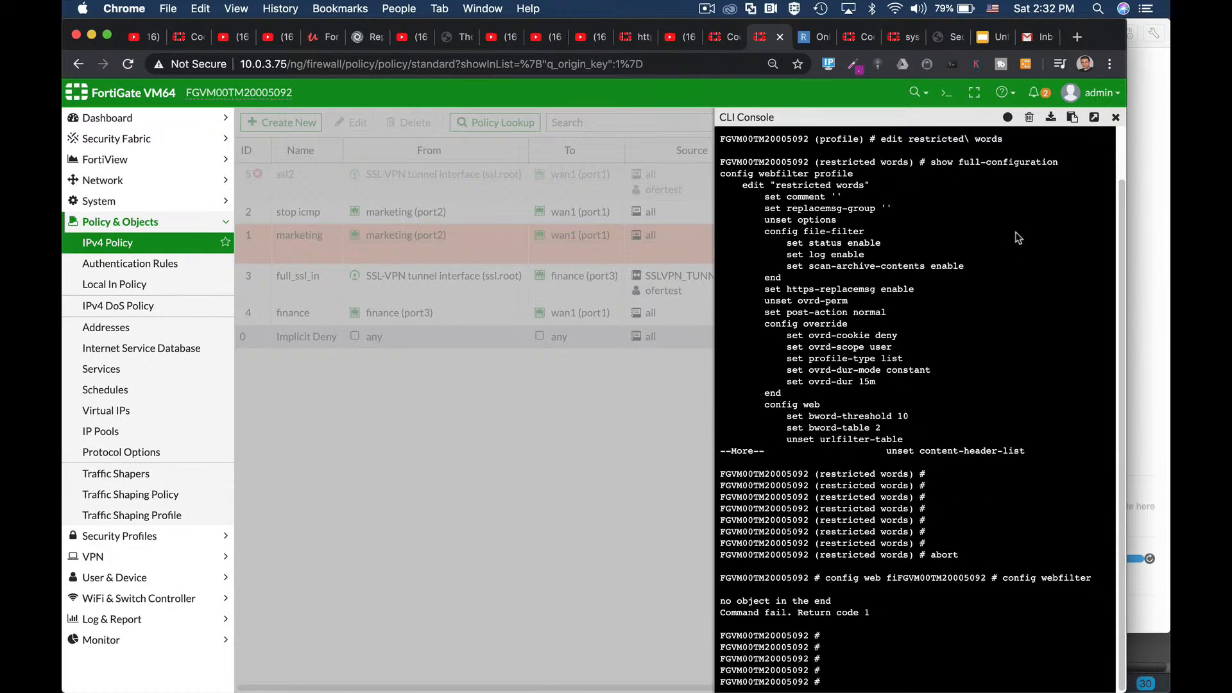
Step: Clear the CLI console, enter 'config web-proxy profile' and edit the restricted words profile
left_click(1029, 118)
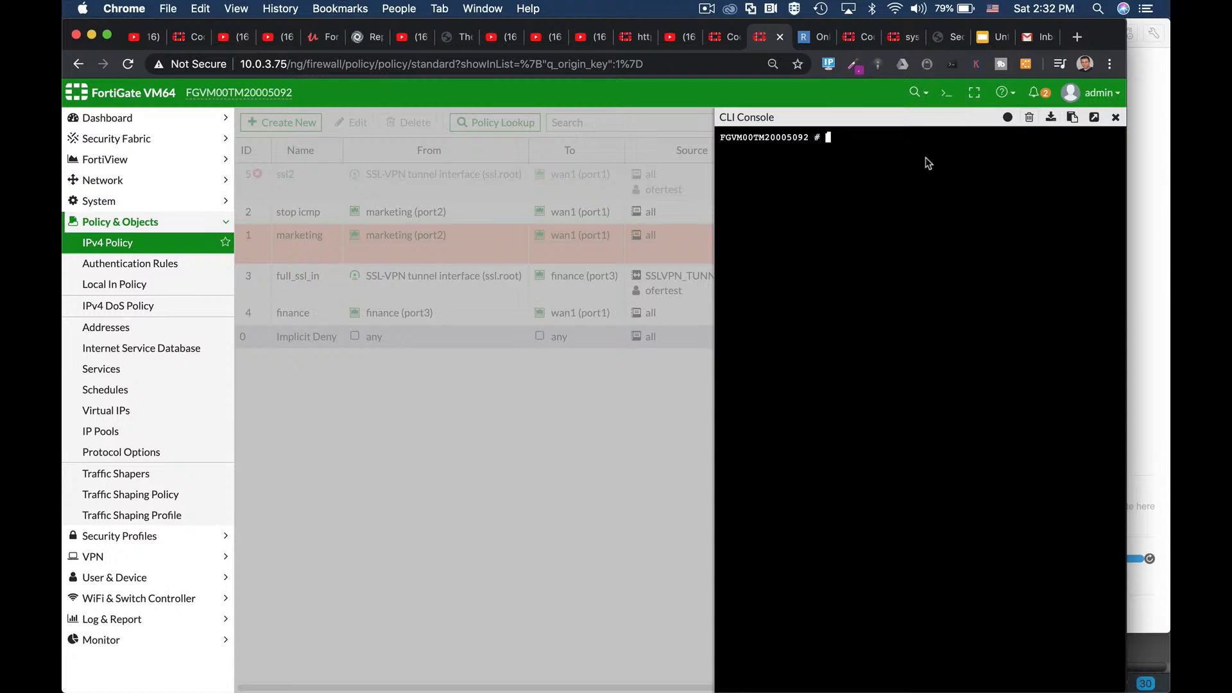
type("confi")
type("g web-proxy")
type(" profile")
key("Return")
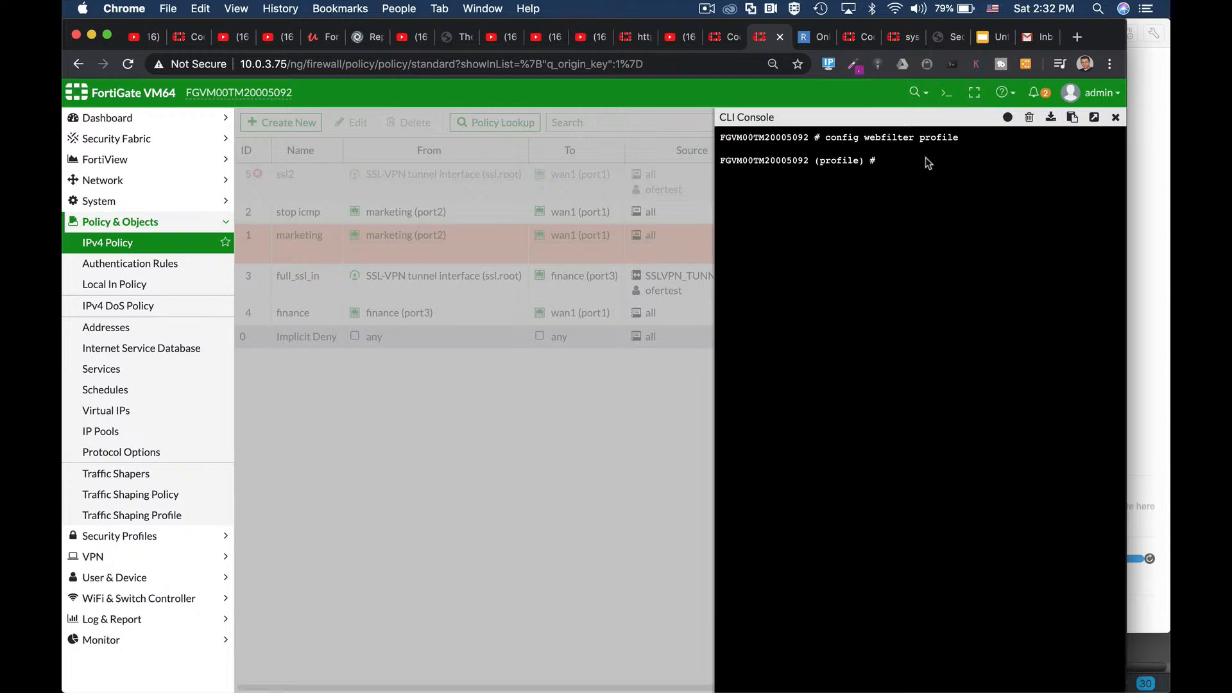
type("edit re")
key("Tab")
key("Return")
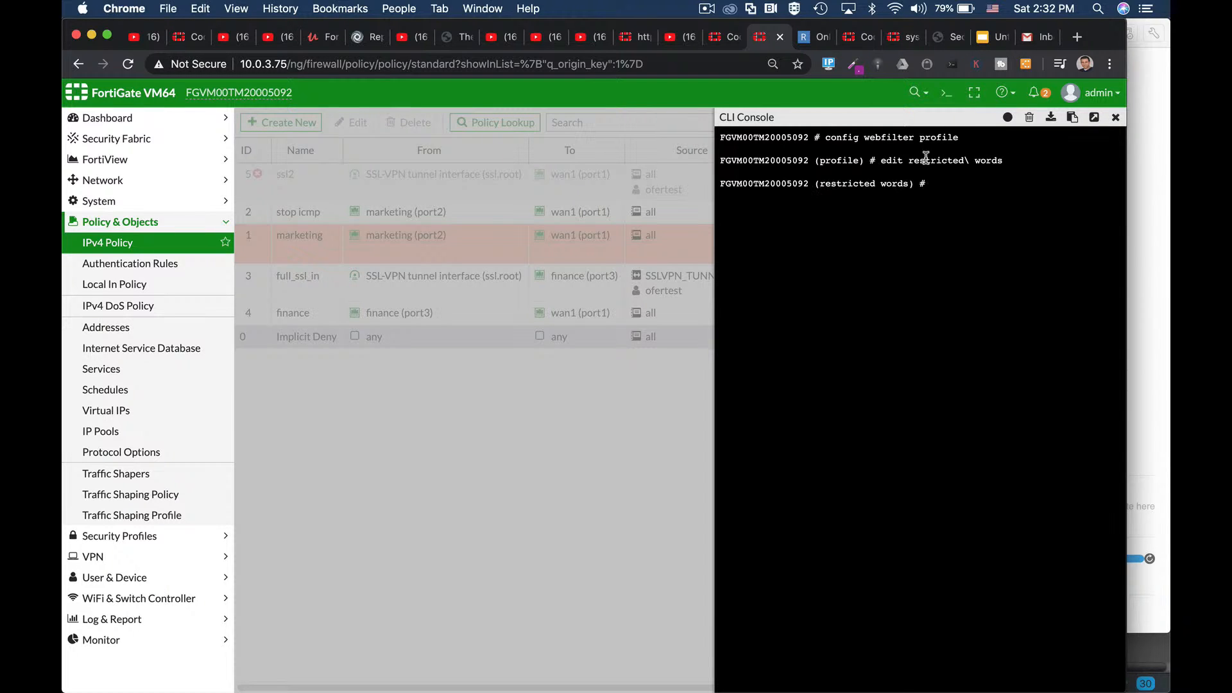
Step: Show the profile's full configuration and highlight the bword-threshold 10 line
type("show fu")
key("Tab")
key("Return")
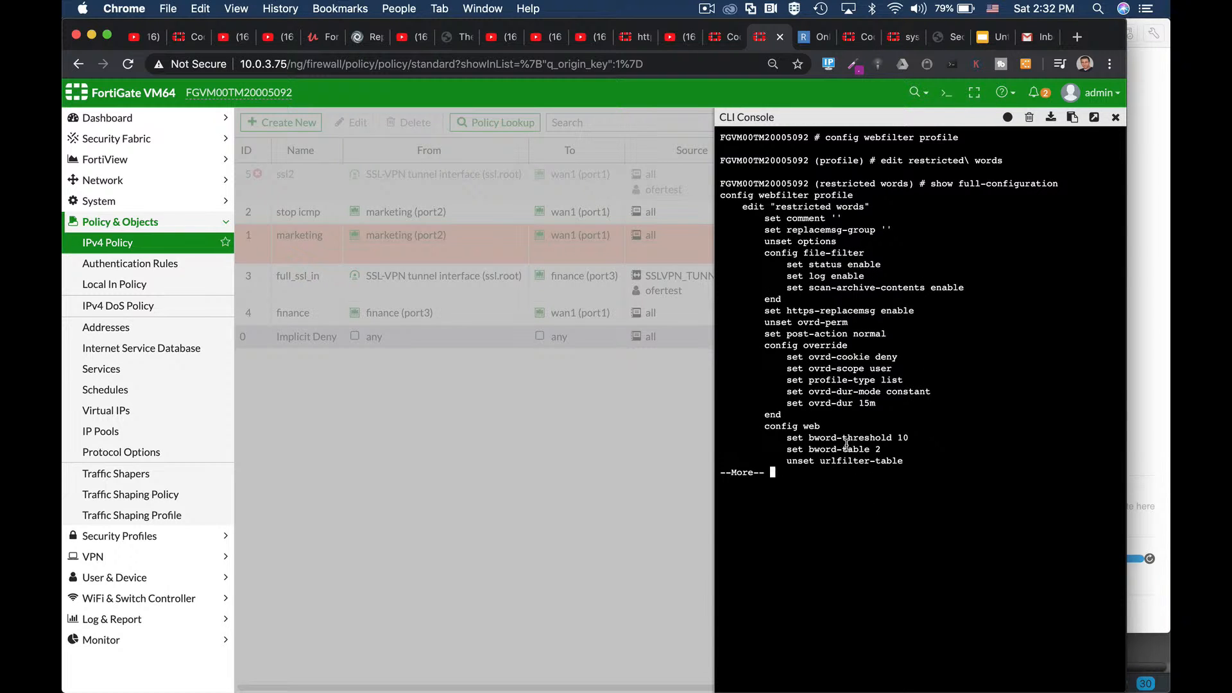
left_click_drag(841, 438, 910, 438)
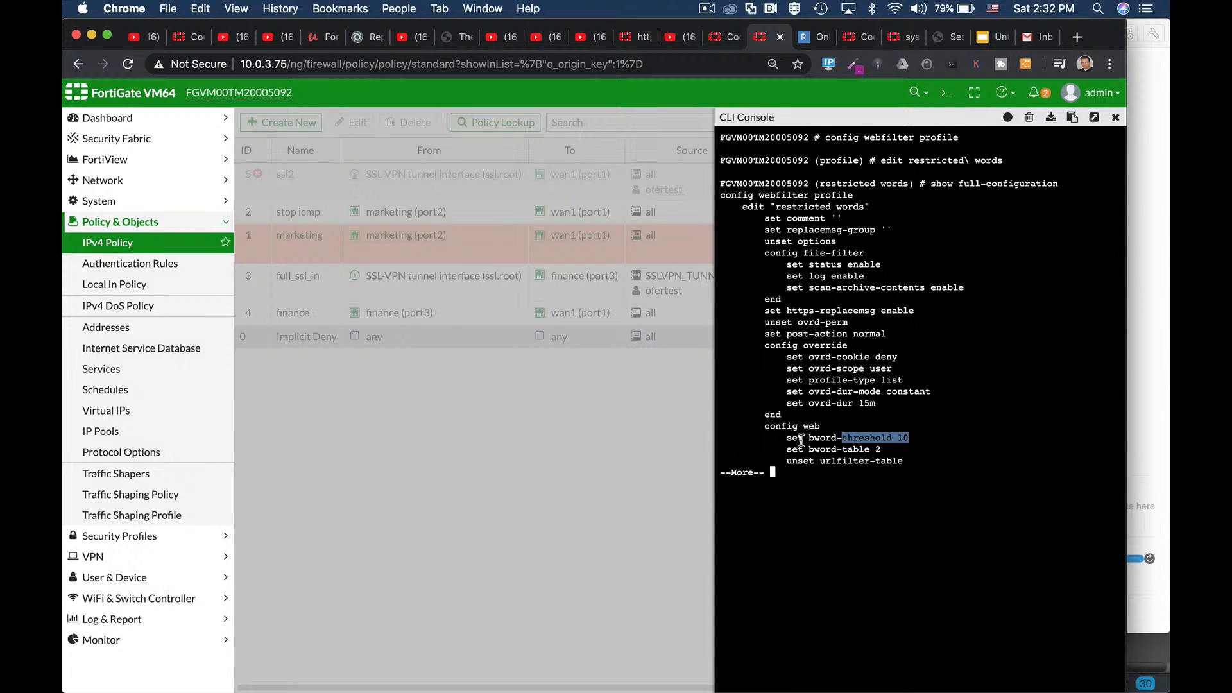
left_click_drag(807, 438, 841, 438)
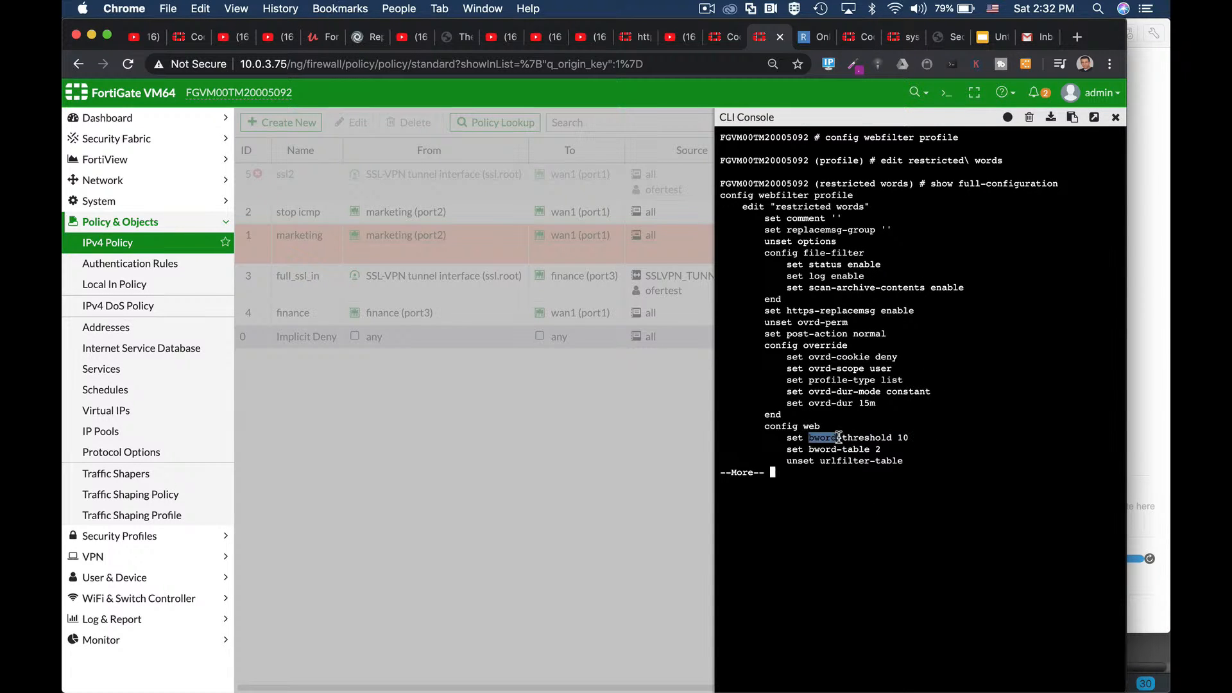
left_click(900, 438)
key("super+Tab")
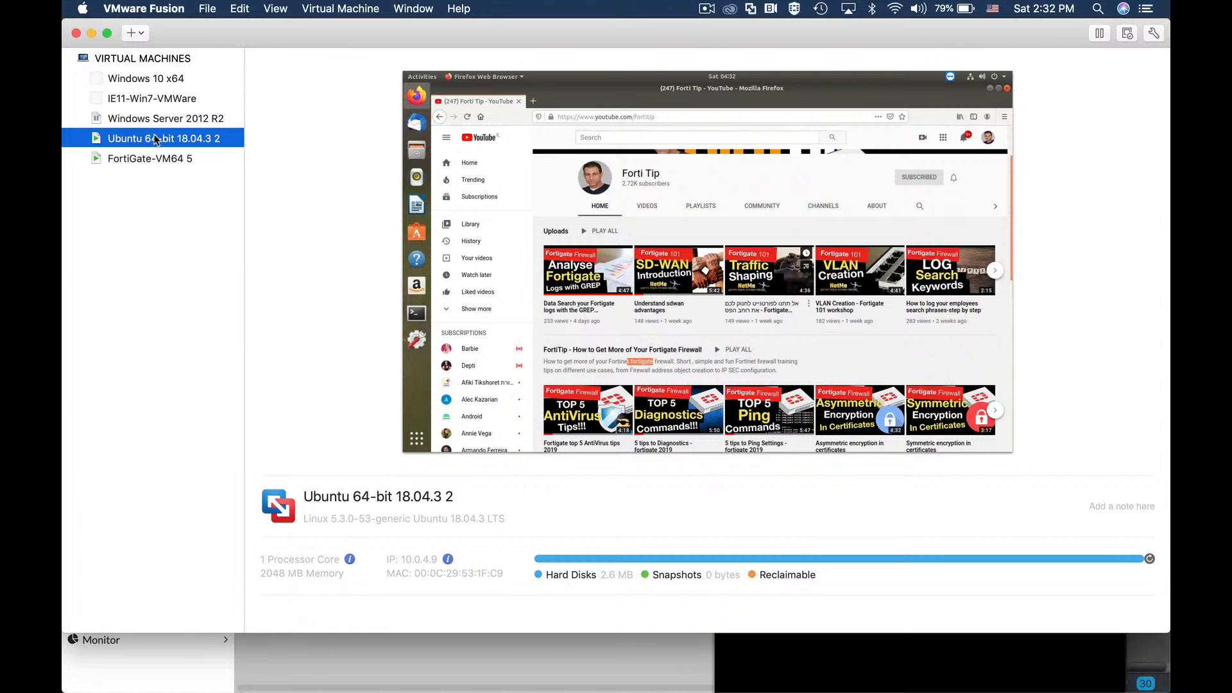
Step: Bring up the Ubuntu VM full screen, close Firefox and relaunch it in a fresh window
right_click(156, 139)
left_click(251, 299)
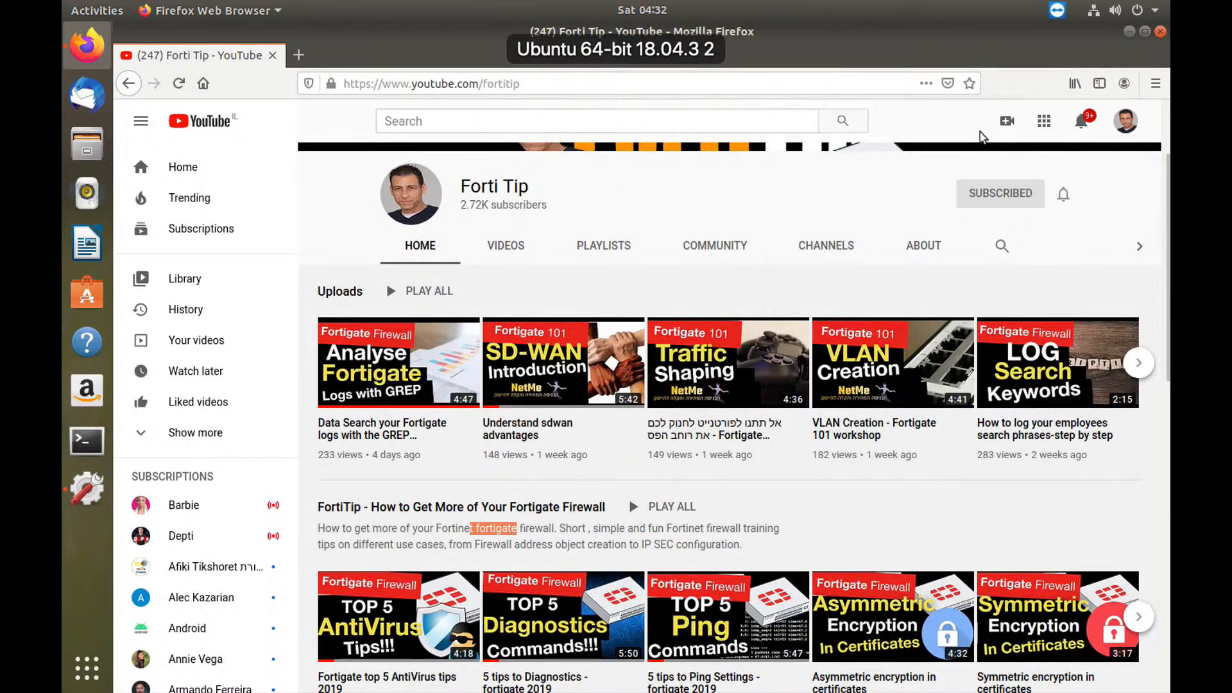
left_click(1161, 34)
left_click(101, 41)
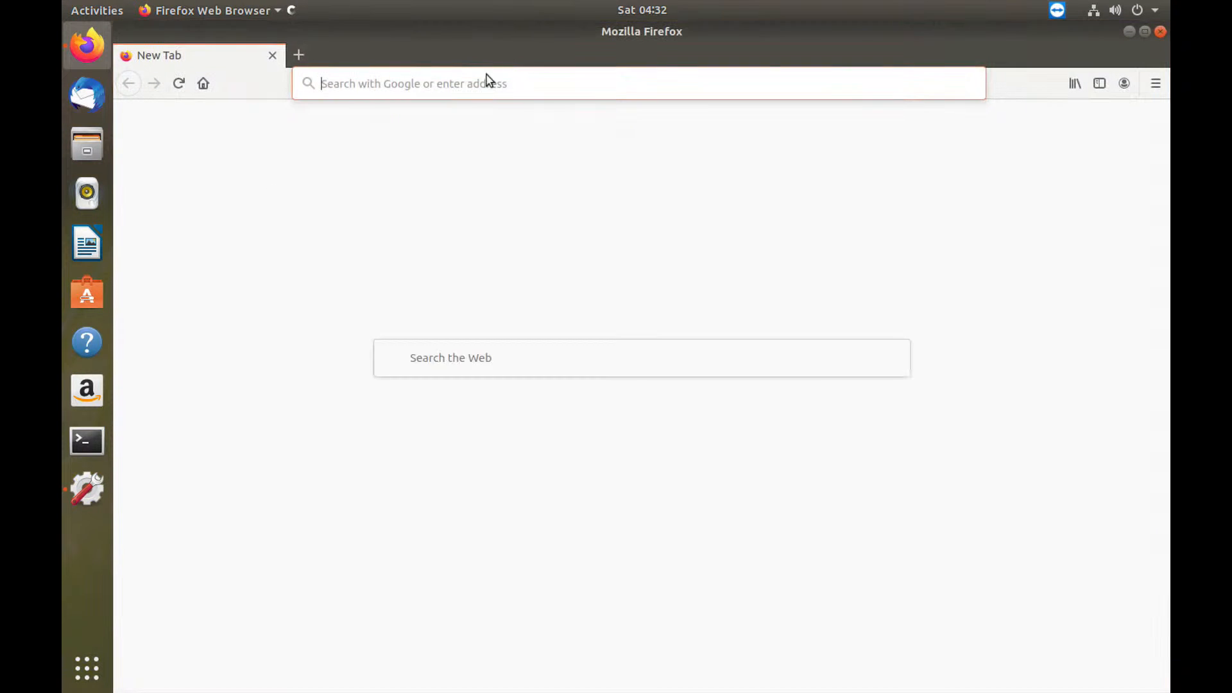
Step: Load youtube.com/forti in the Firefox address bar
left_click(386, 82)
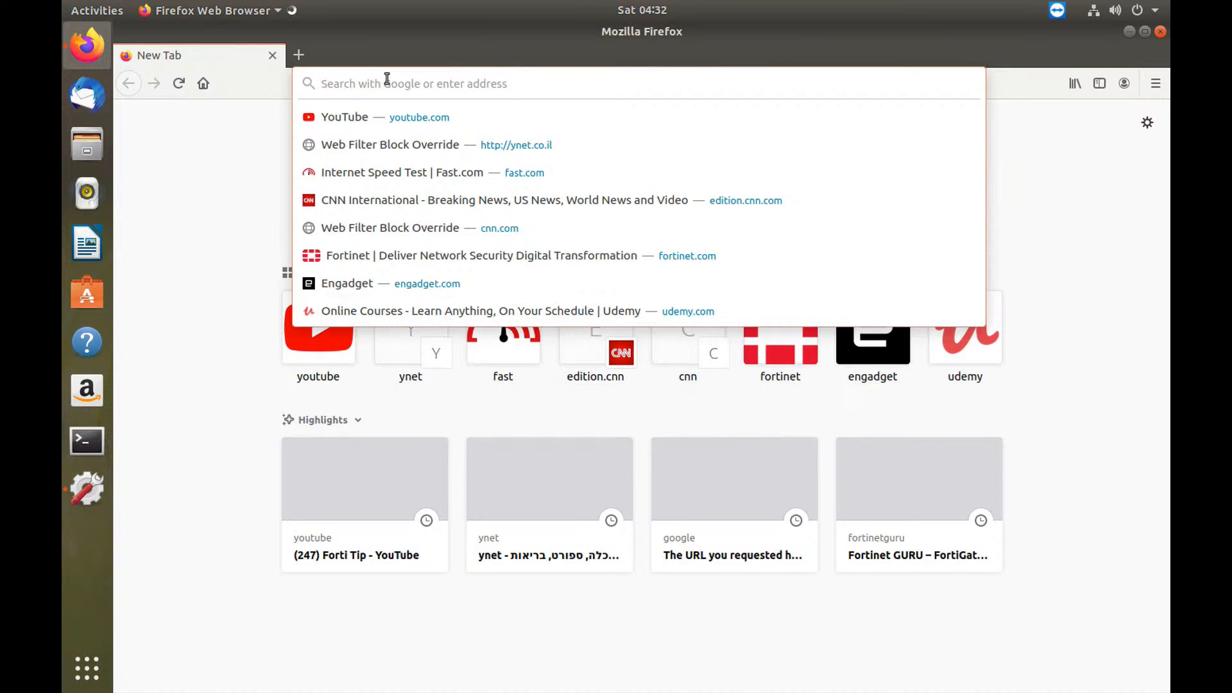
type("youtube")
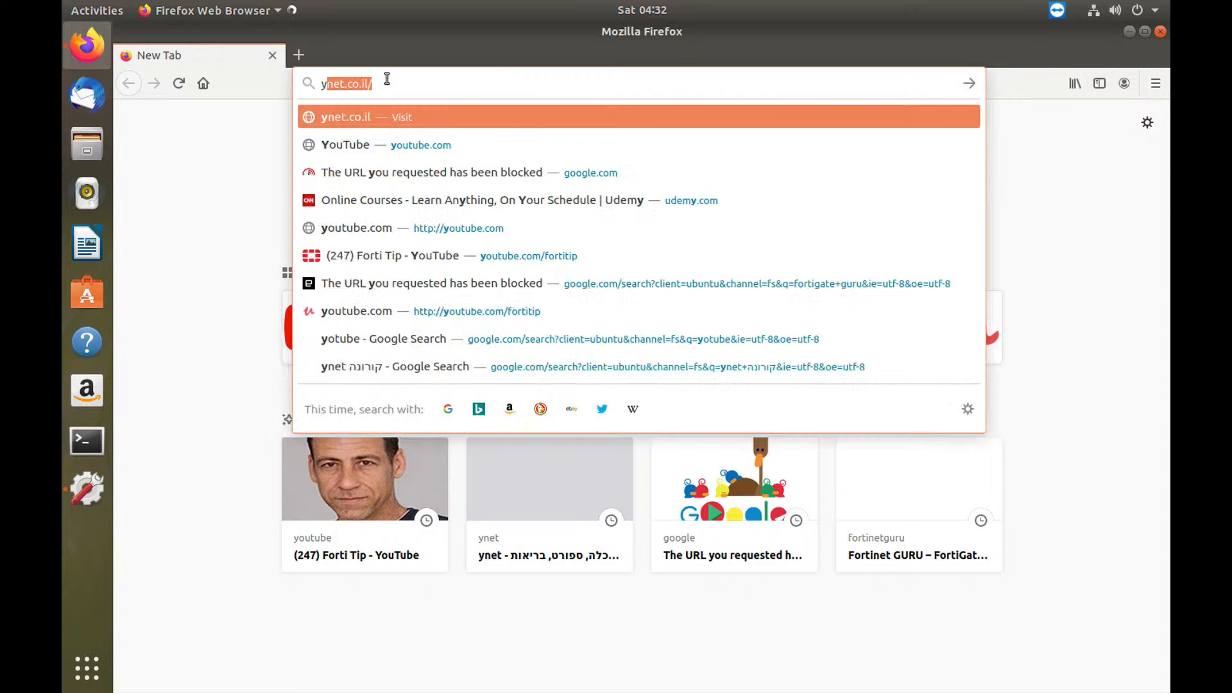
type(".com/")
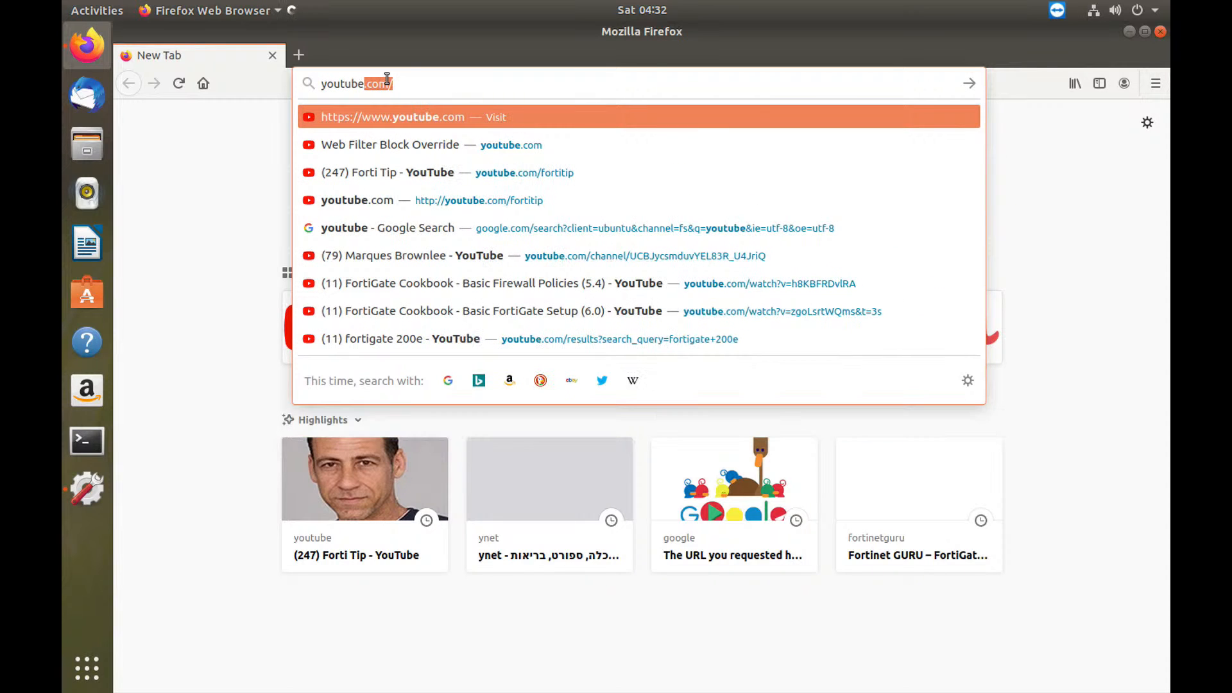
type("fortitip")
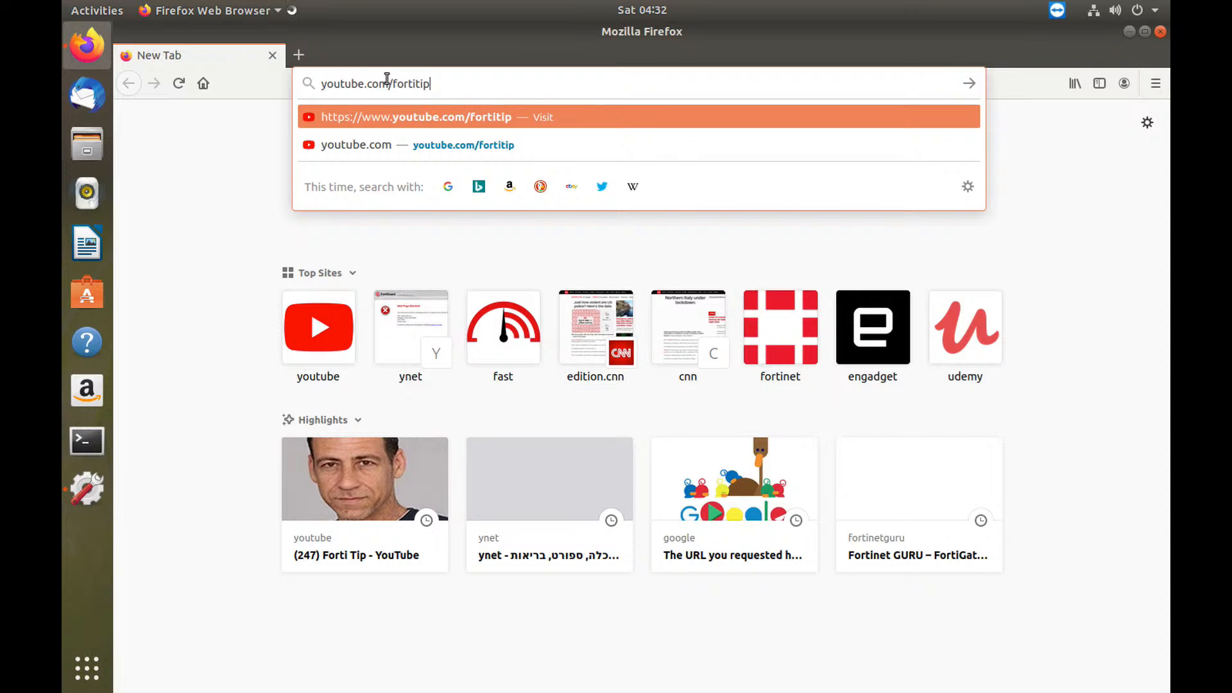
key("Return")
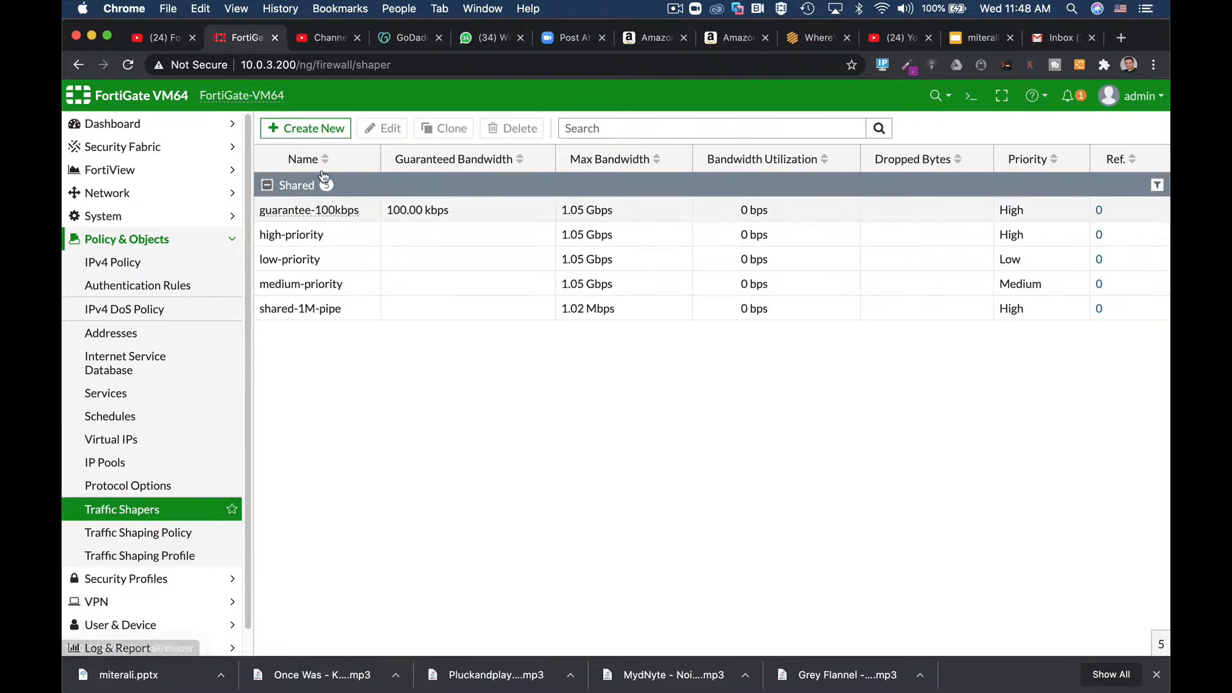
Step: Create per-IP shaper 'covid19 streamer' capped at 30 Mbps, then start a new traffic shaping policy
left_click(326, 130)
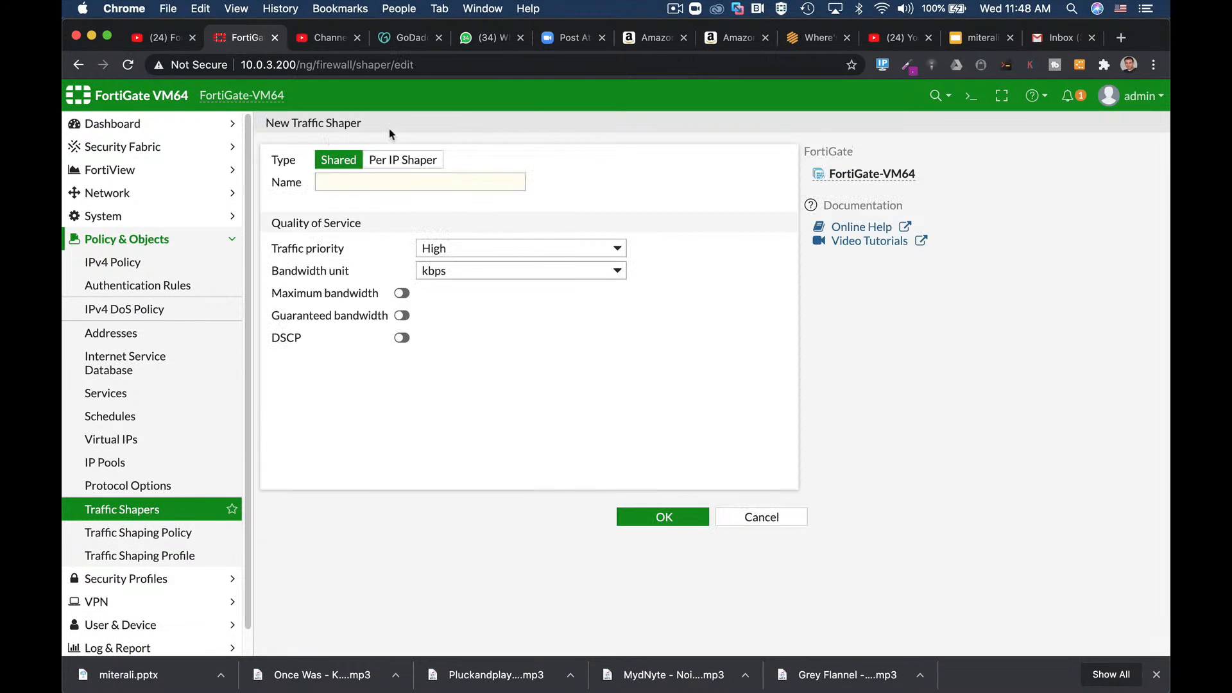
left_click(405, 165)
left_click(383, 185)
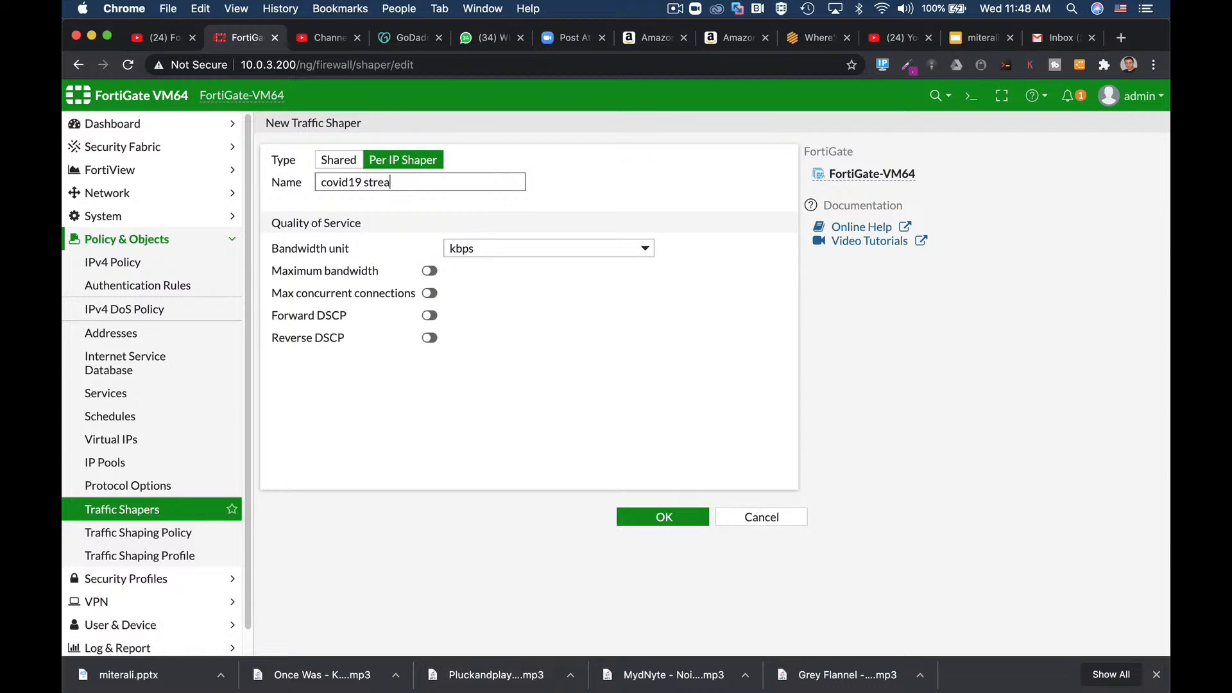
type("mer")
left_click(430, 271)
key("Tab")
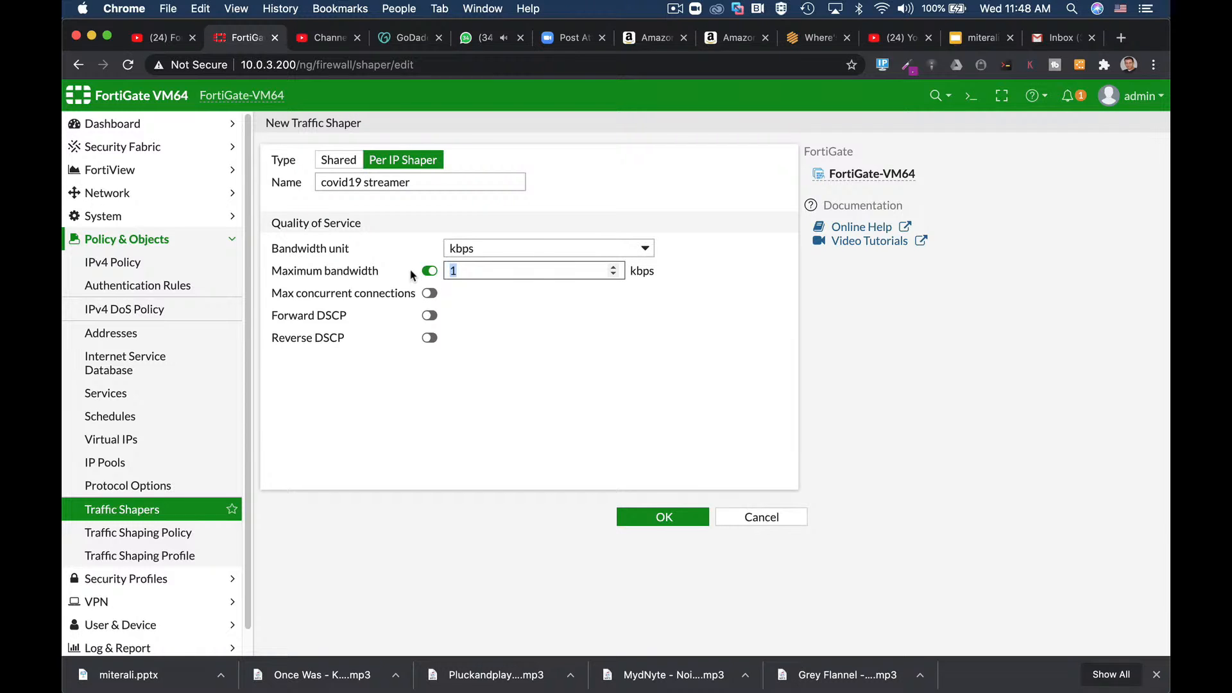
type("30")
left_click(530, 247)
left_click(538, 268)
left_click(664, 517)
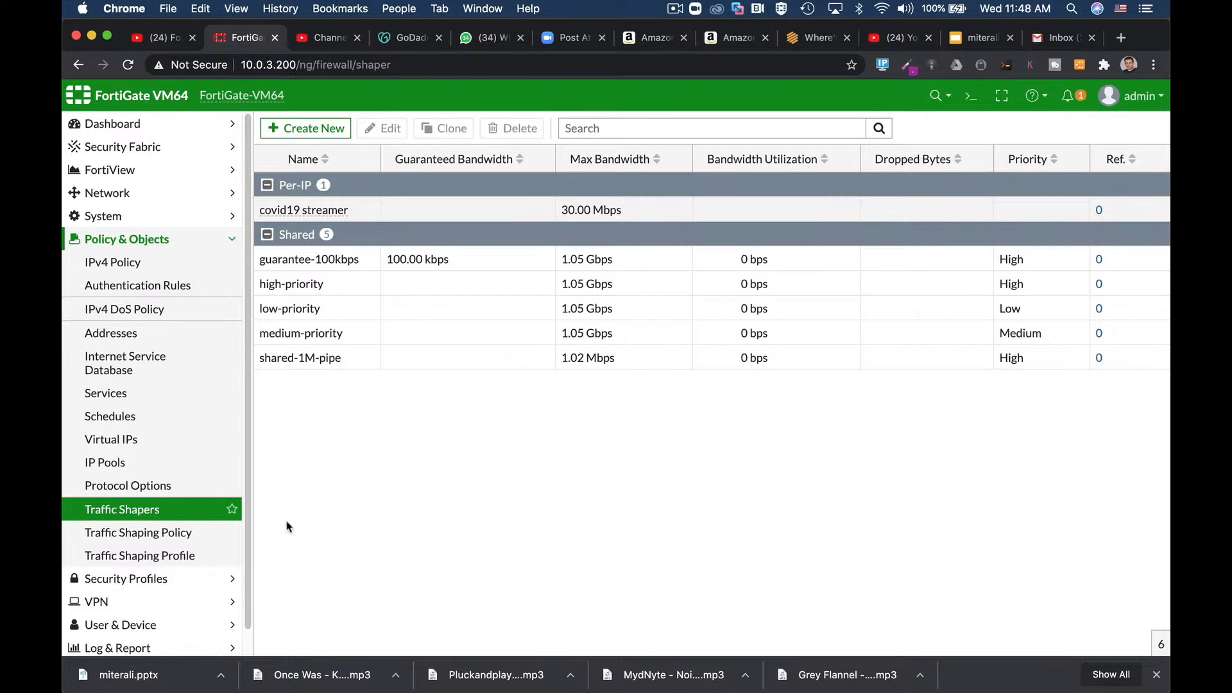
left_click(138, 538)
left_click(307, 128)
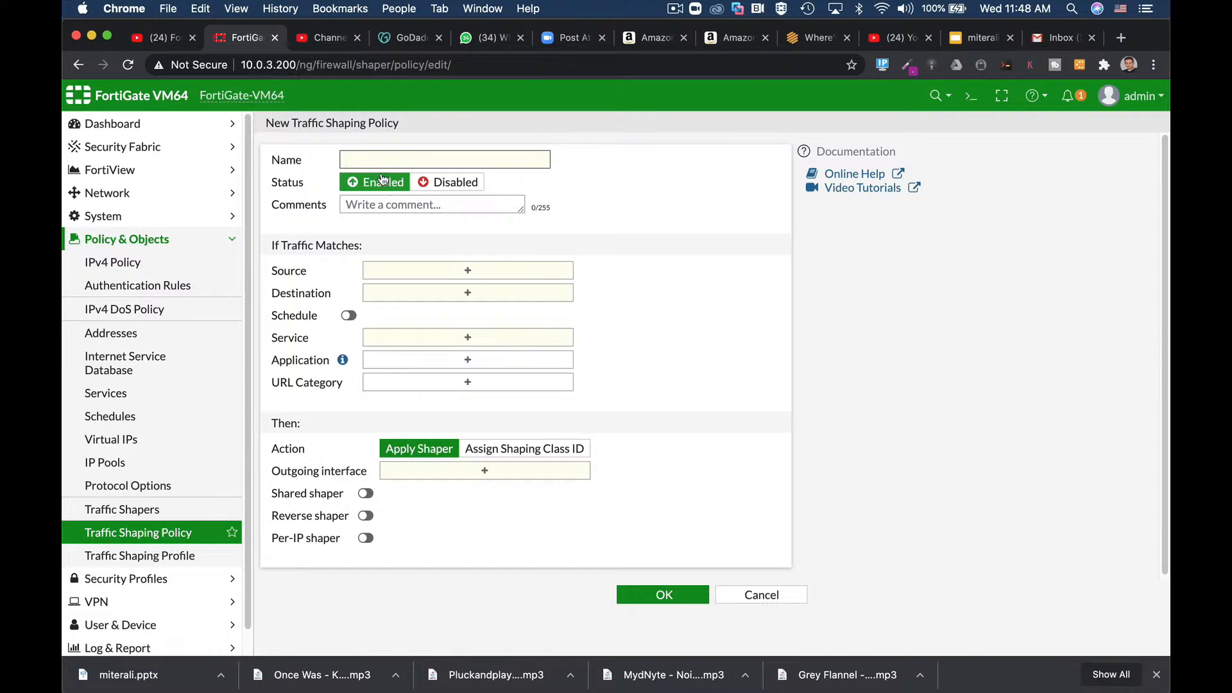
Step: Name the policy covid19 and add a new source address object streamer1 with its 10. subnet
type("covid19")
left_click(499, 274)
left_click(983, 200)
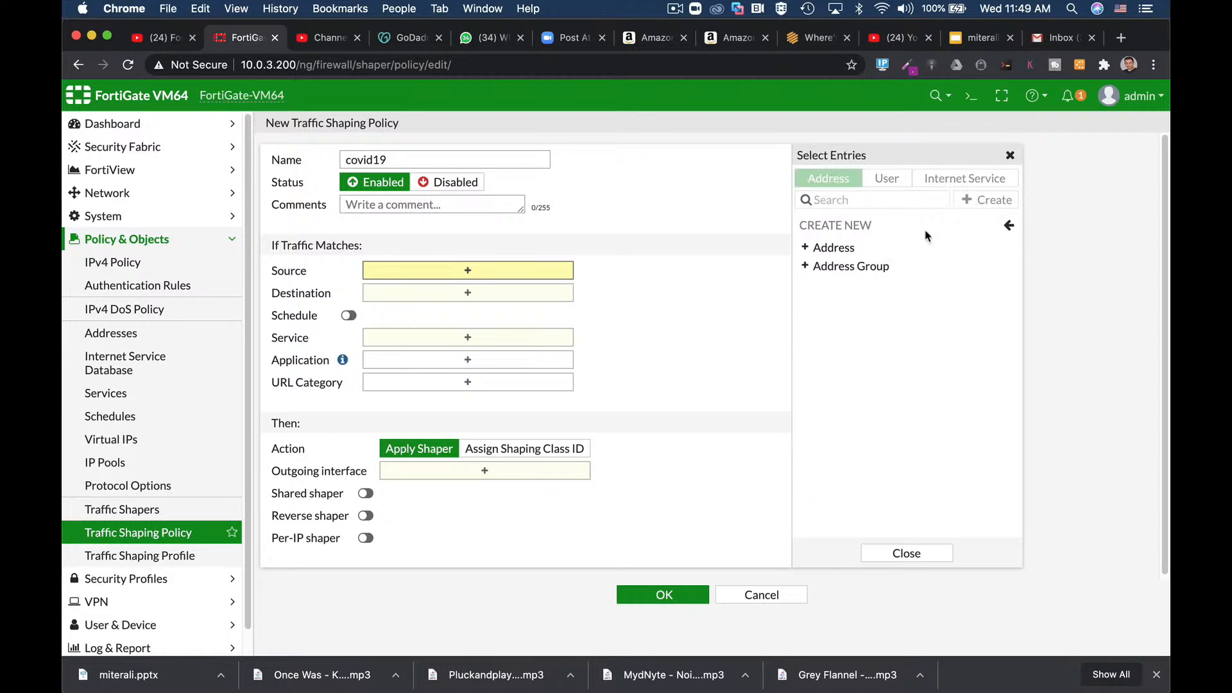
left_click(828, 247)
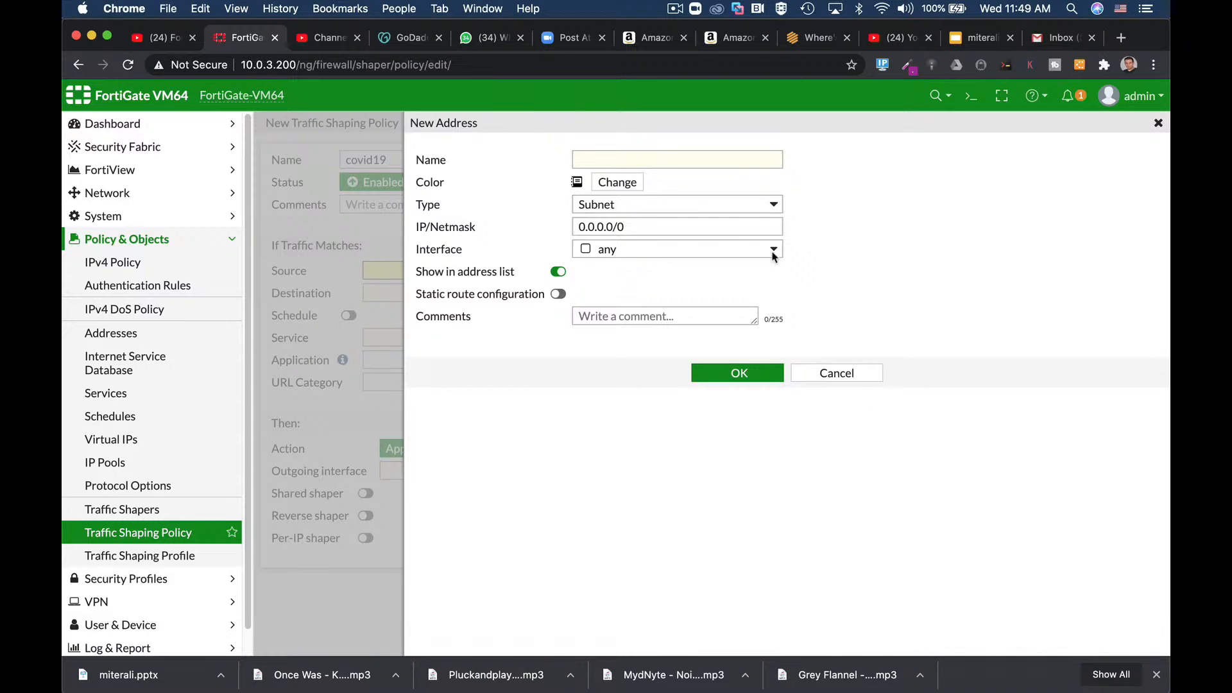
left_click(614, 160)
type("streame")
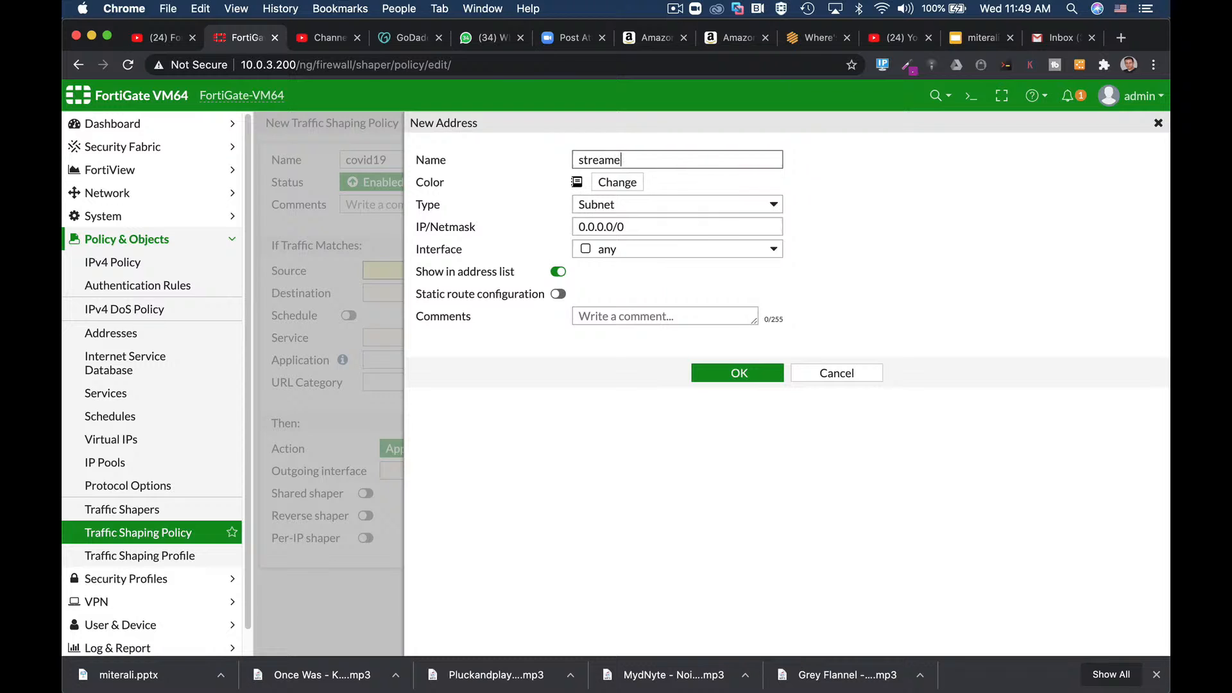
type("r")
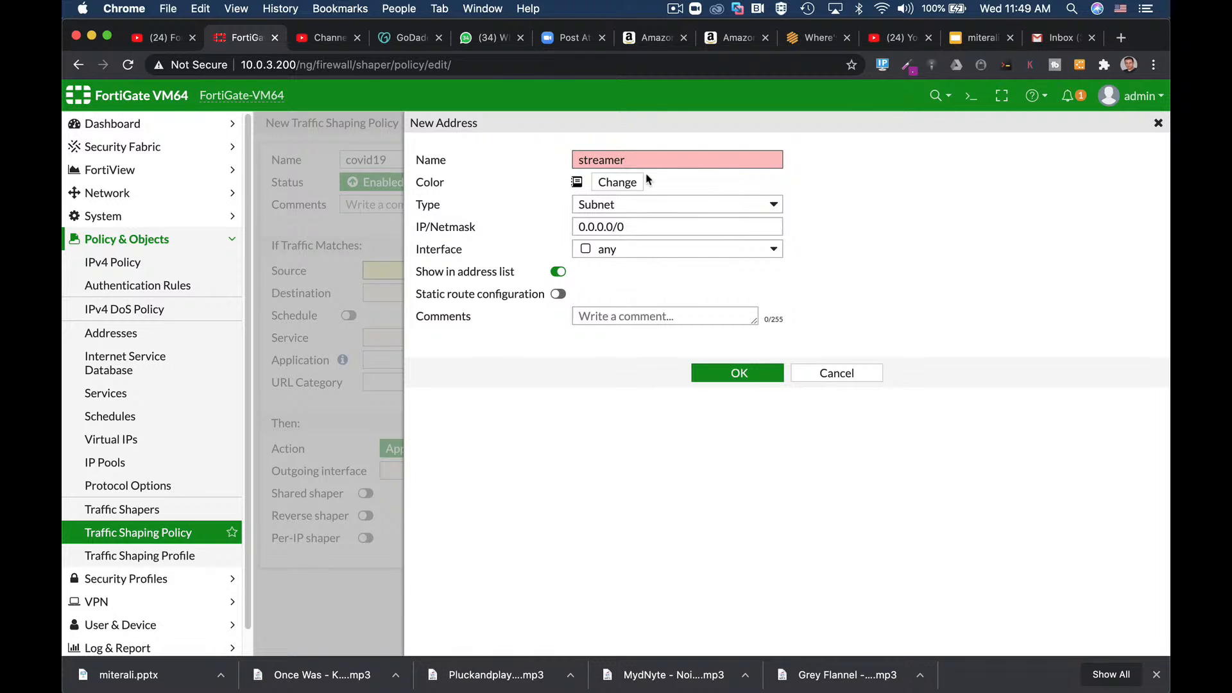
type("1")
key("Tab")
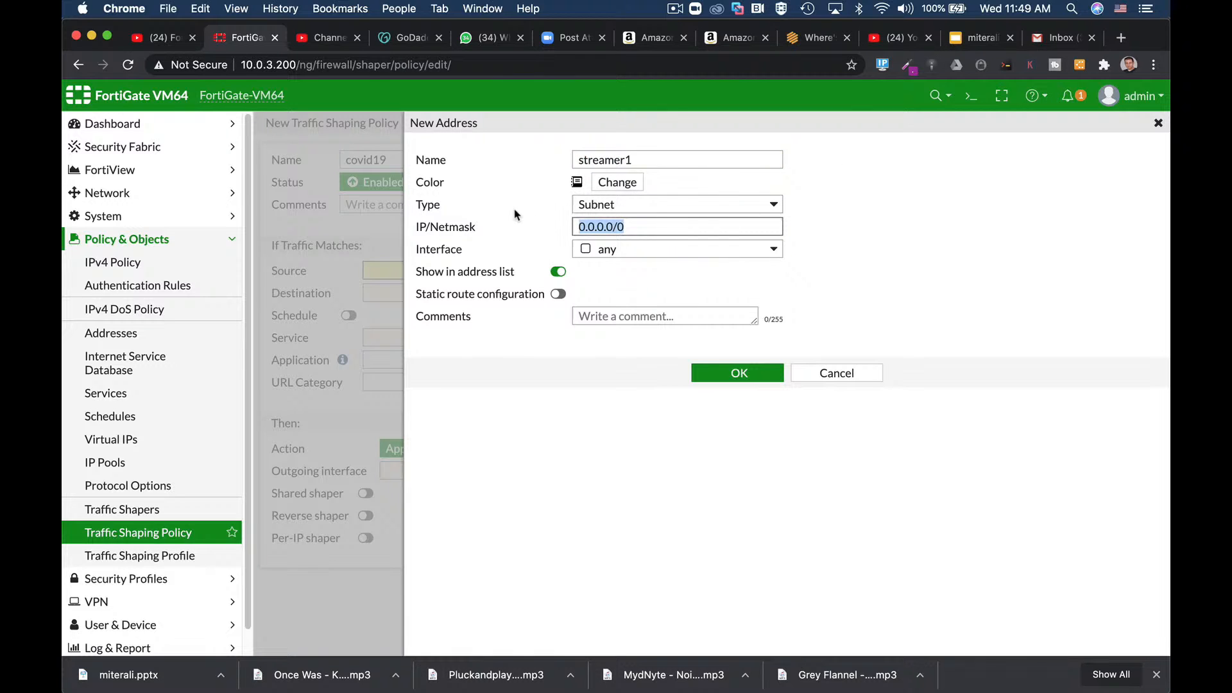
type("10.")
left_click(737, 372)
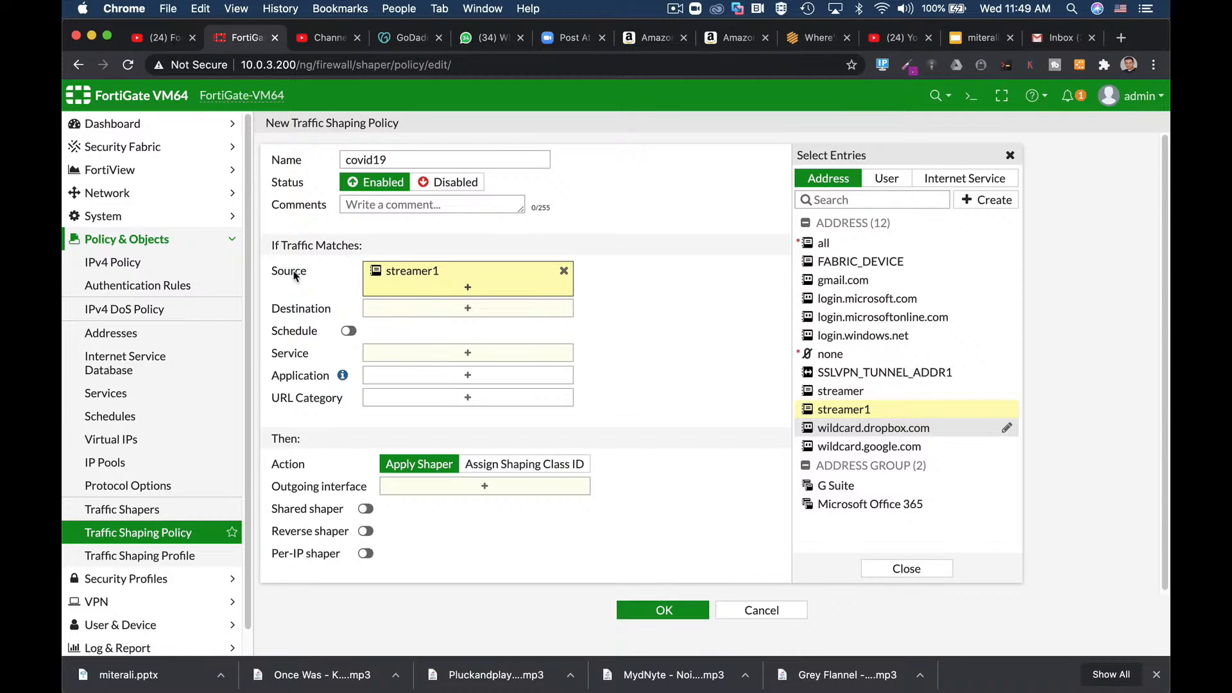
Step: Set the destination to all, search applications for 'net', and choose the outgoing interface
left_click(387, 316)
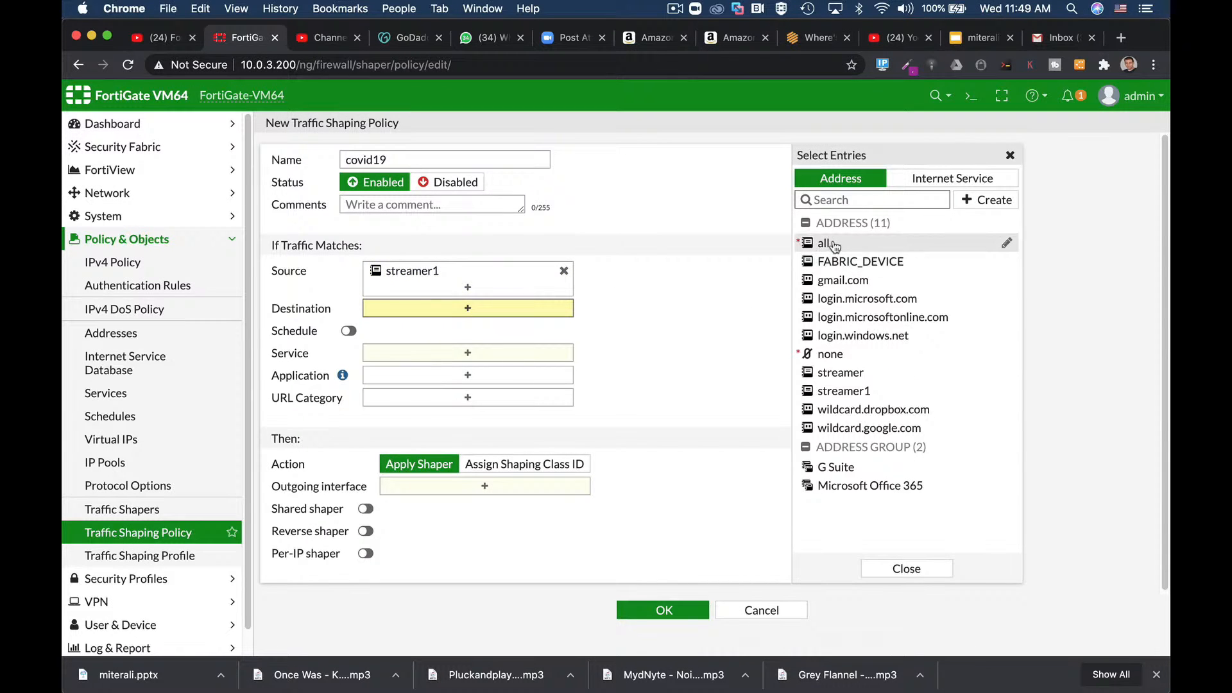
left_click(832, 244)
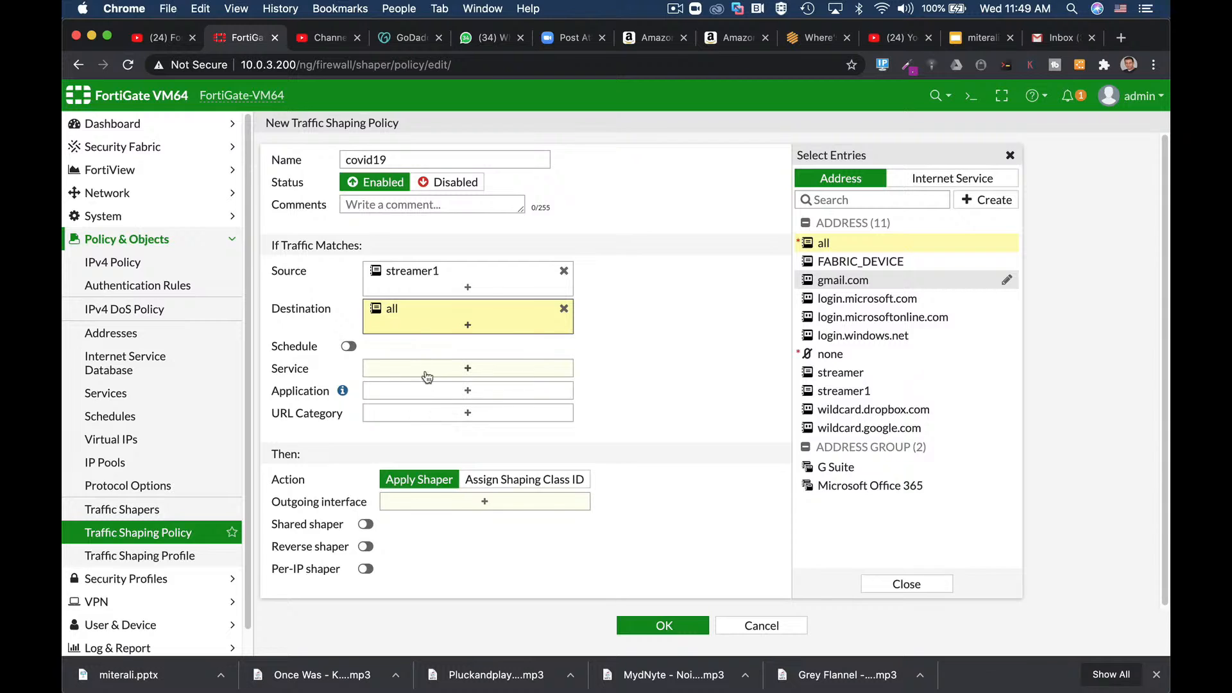
left_click(433, 398)
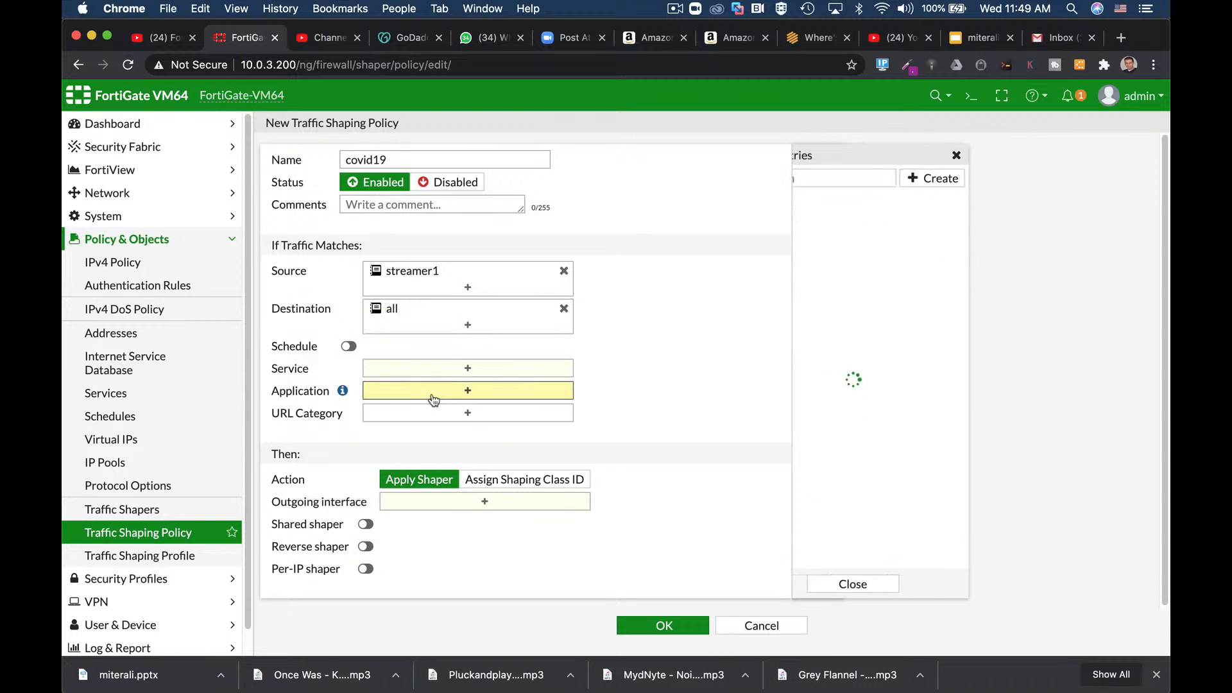
type("netflix")
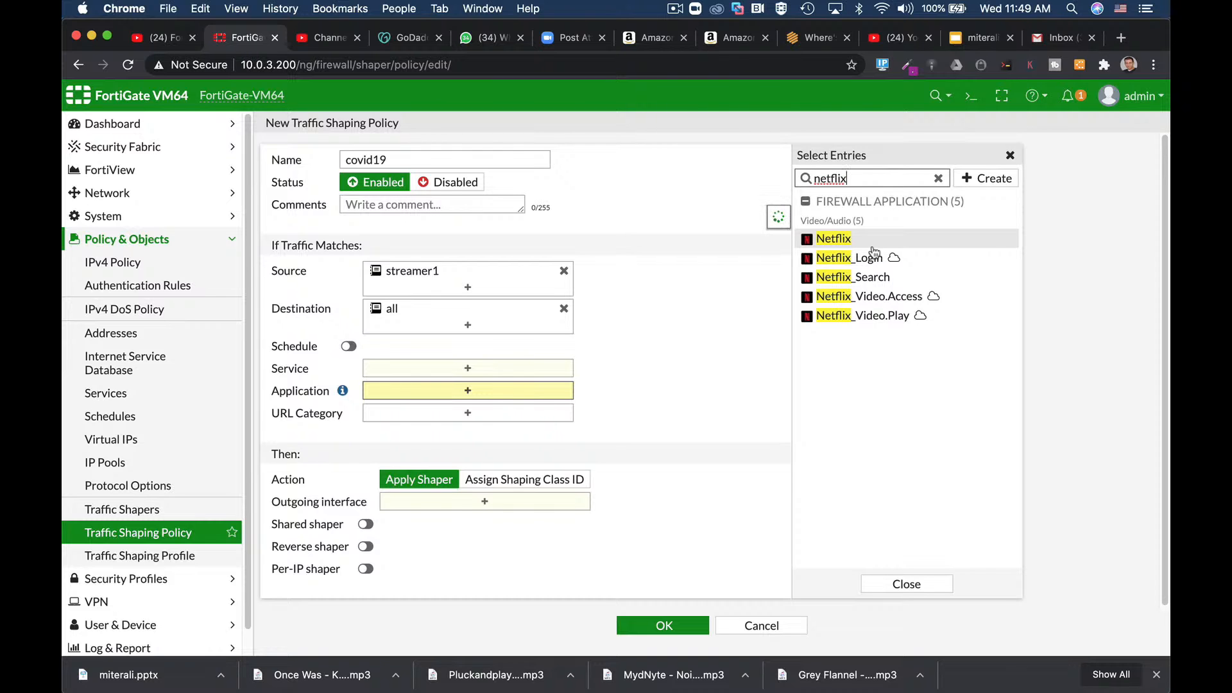
mouse_move(874, 250)
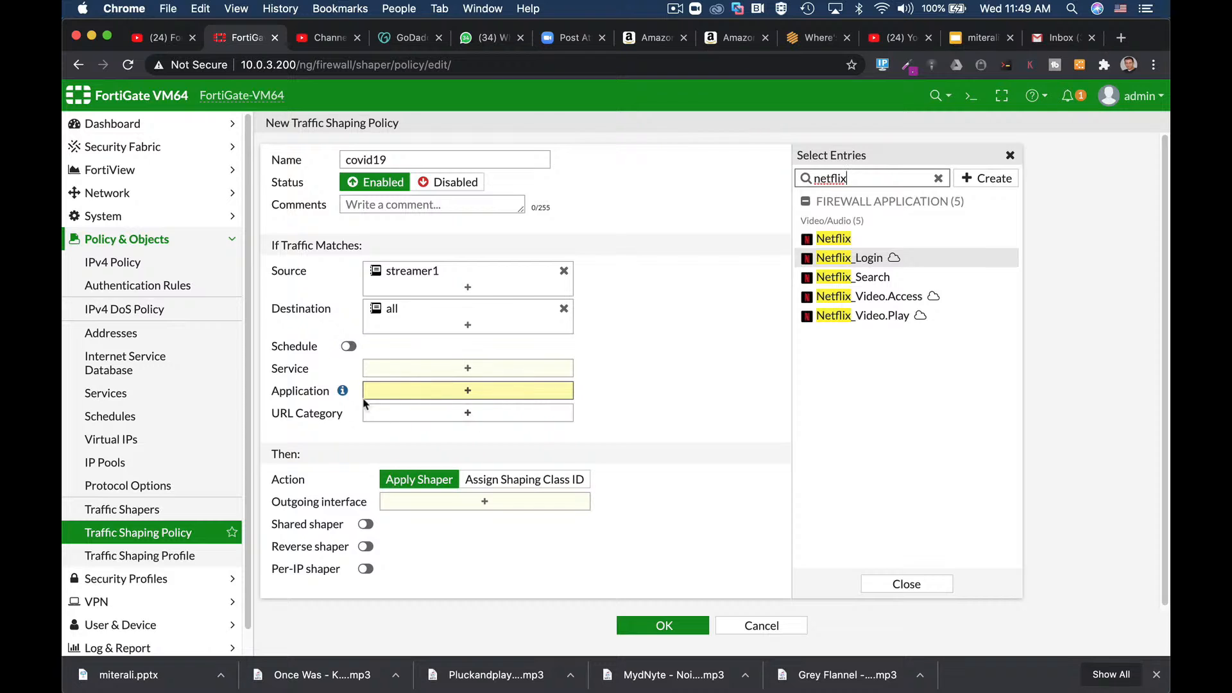
left_click(430, 506)
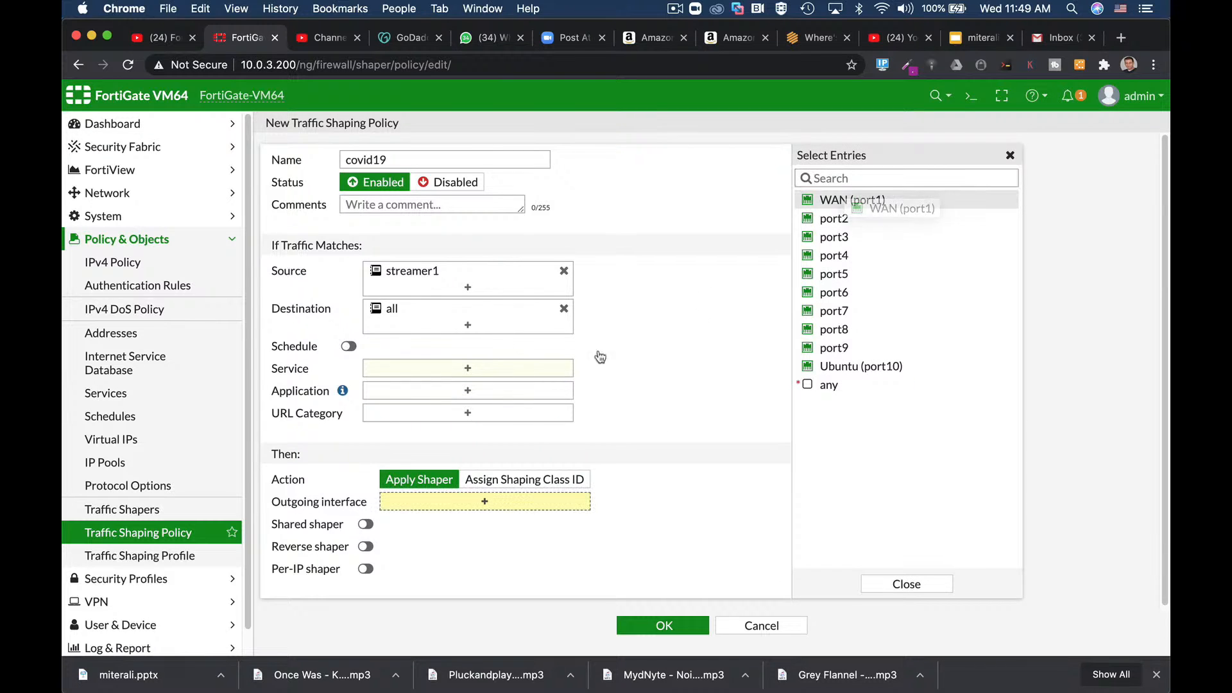
Step: Enable per-IP shaping on the policy using the covid19 streamer shaper
left_click(365, 569)
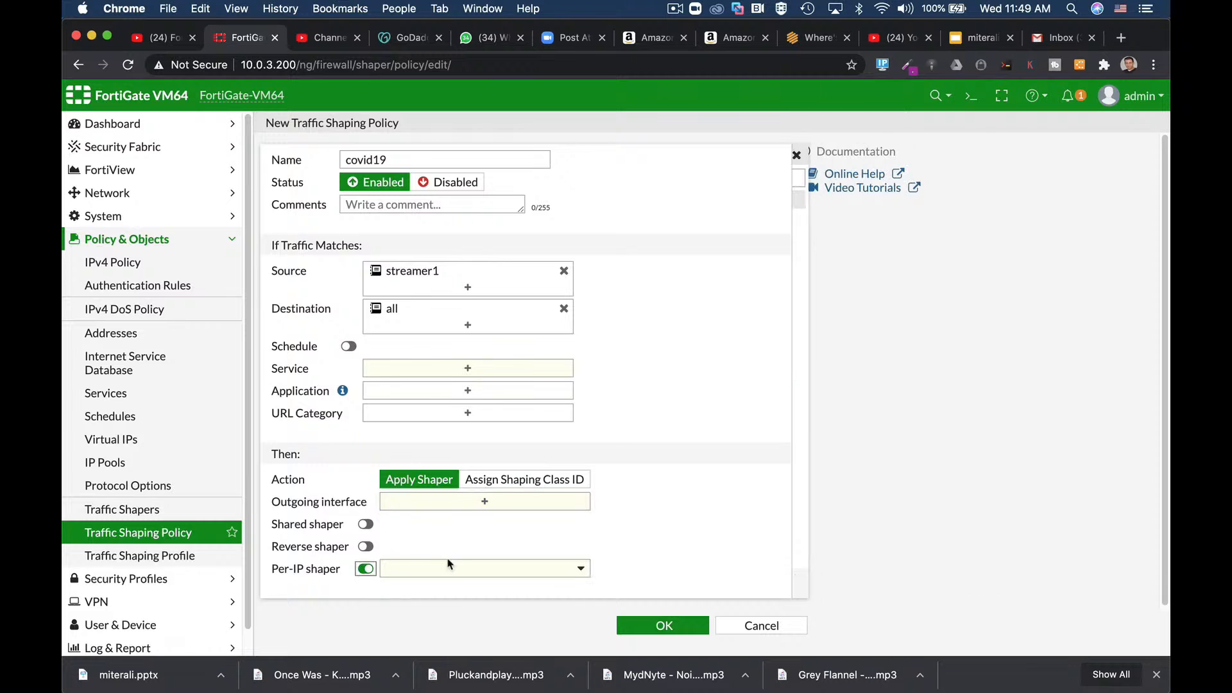
left_click(449, 569)
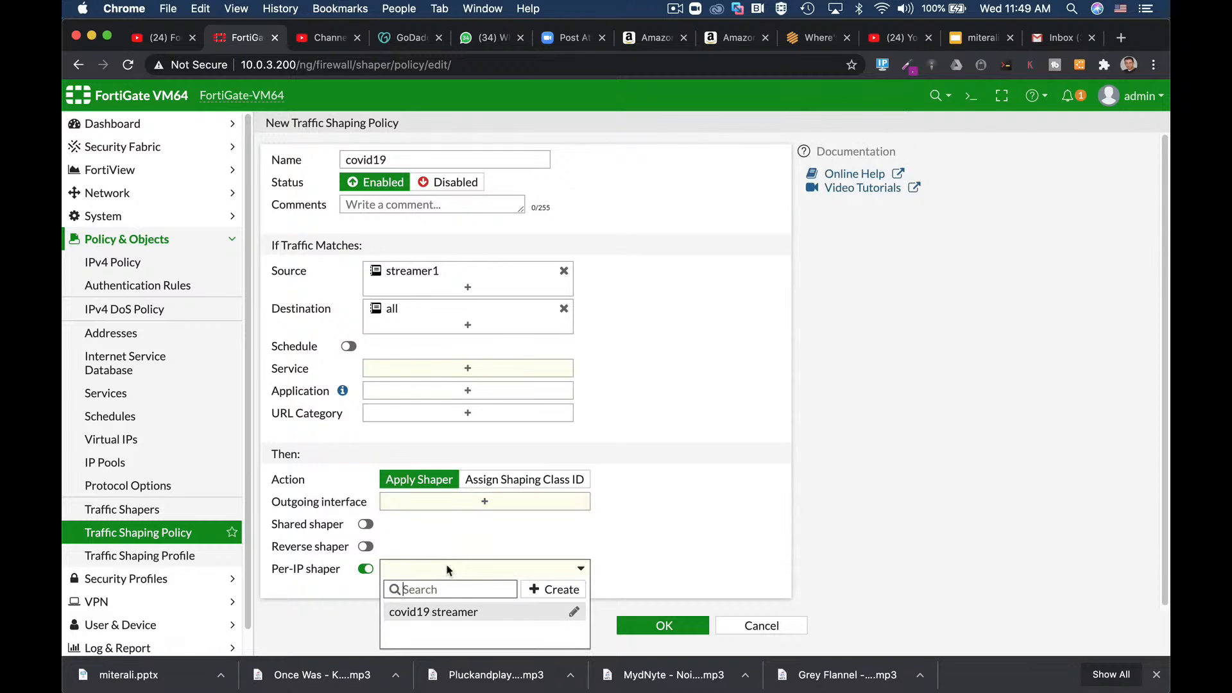
left_click(435, 612)
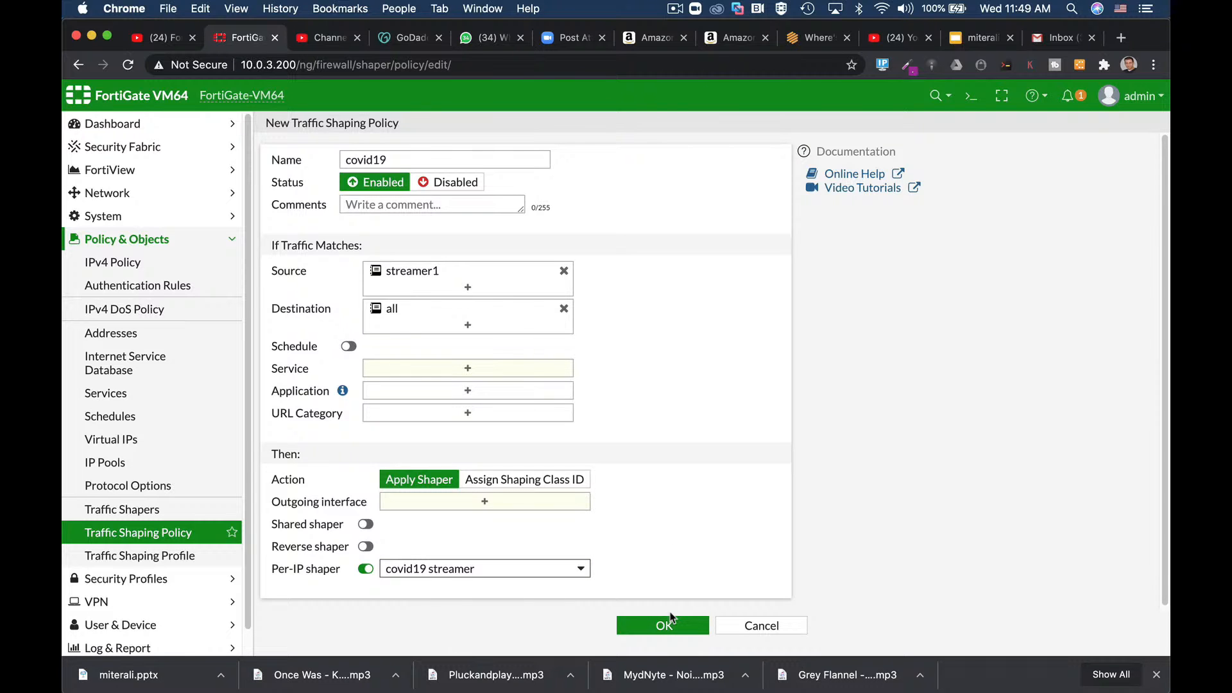
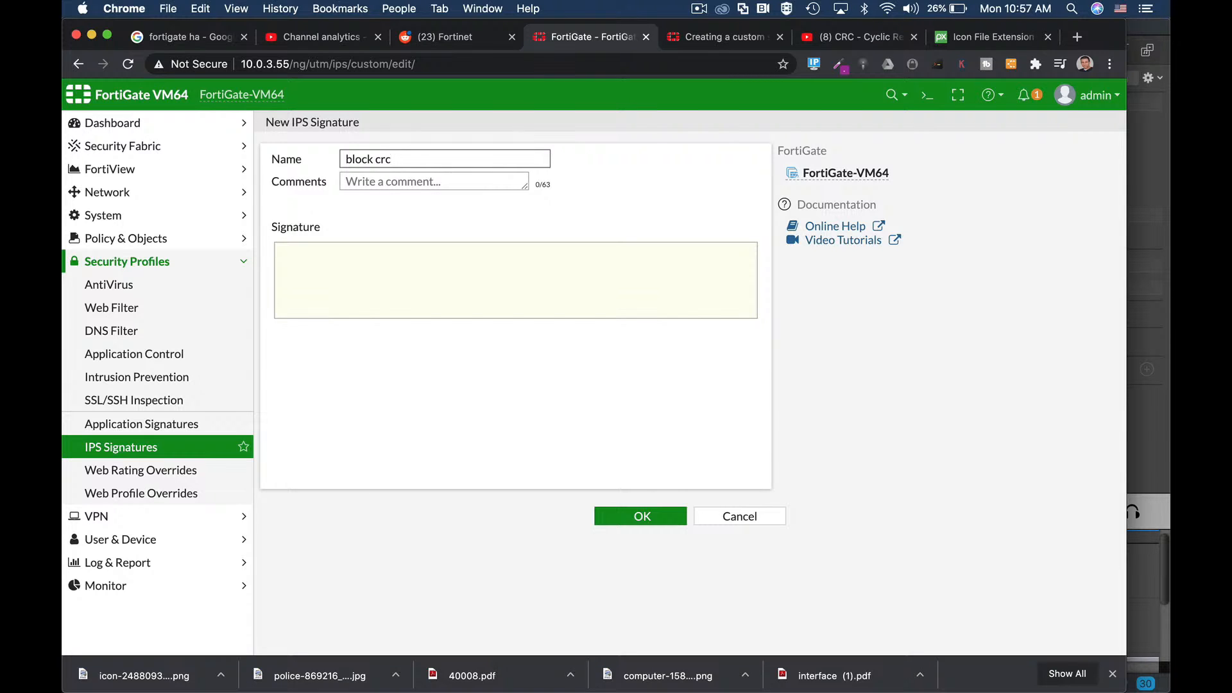
Step: Enter the signature text F-SBID( --name "blockcrc; --protocol tcp; --crc32, leaving the checksum value blank
left_click(353, 260)
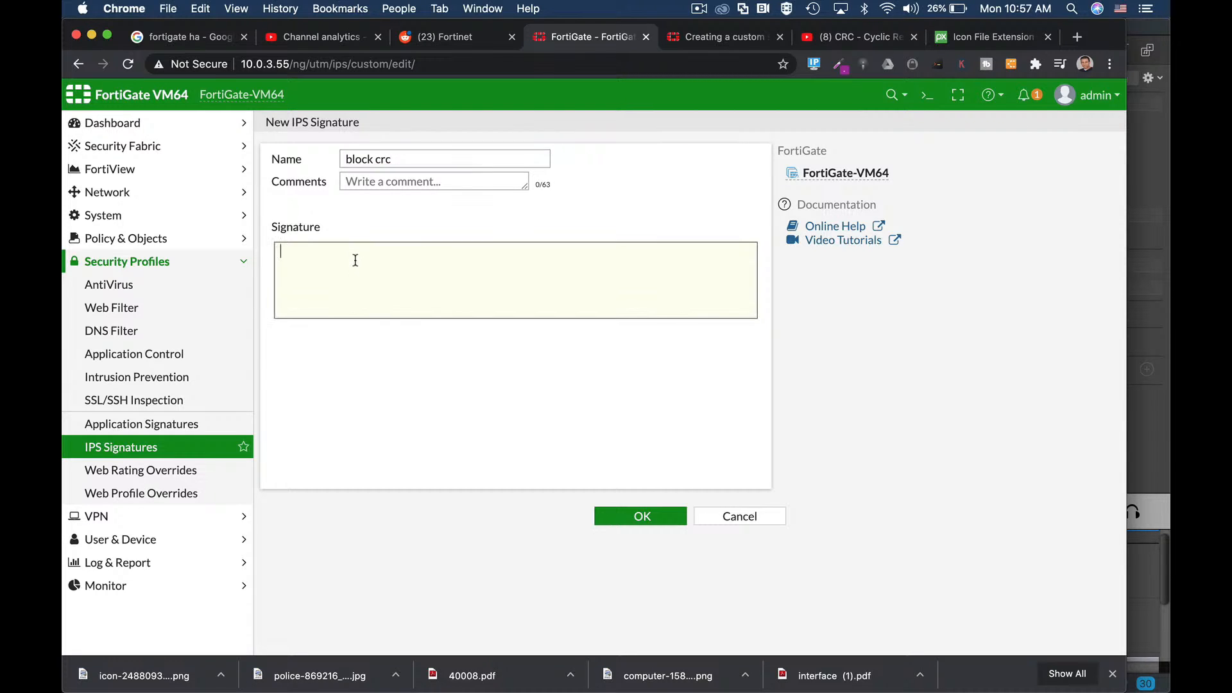
type("F-SBID ( --name \"blockcrc")
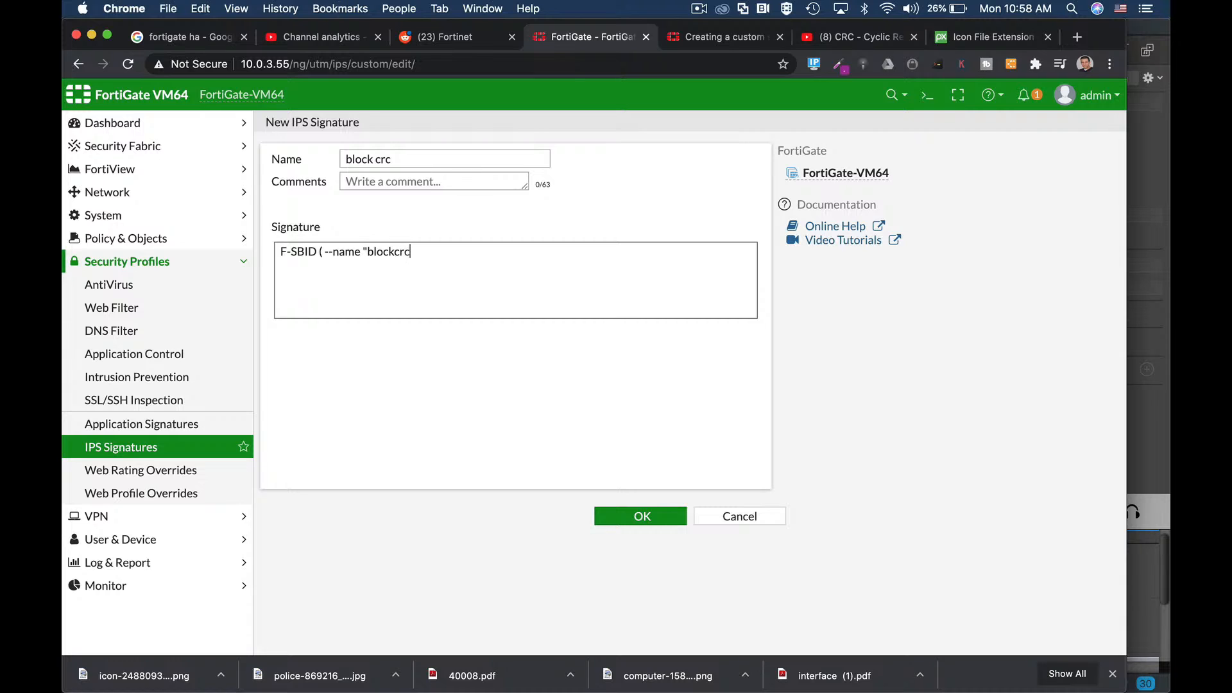
type("; --protocol tcp; --crc32")
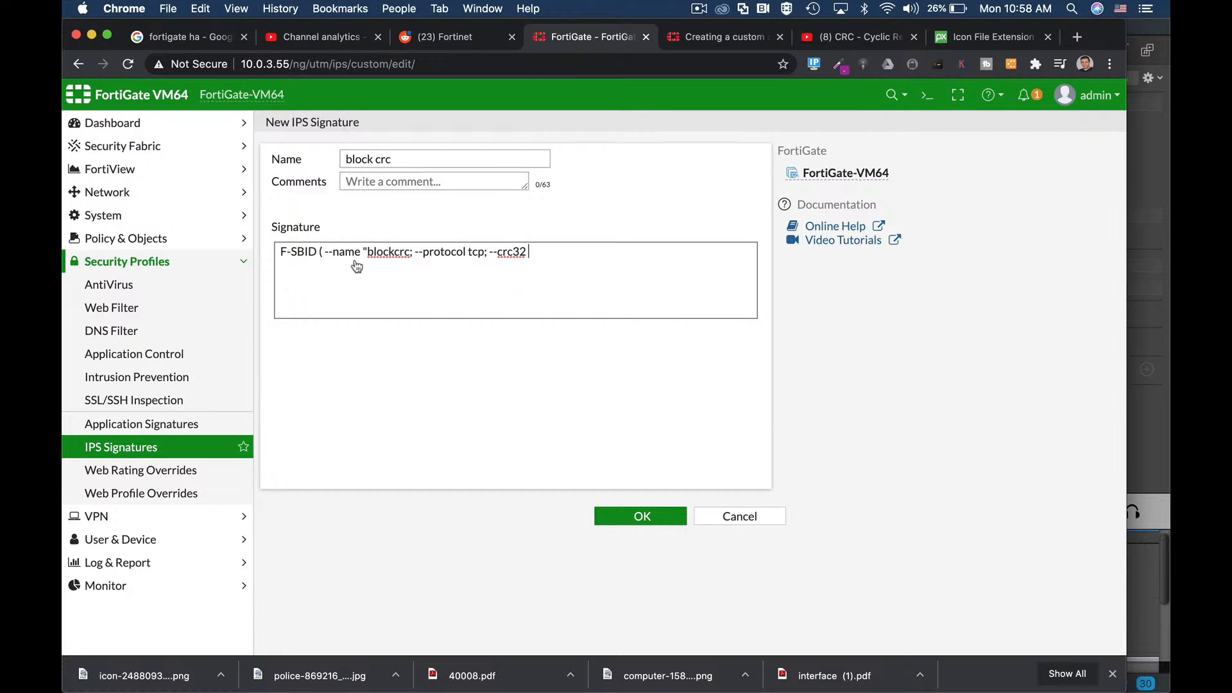
key("super+Tab")
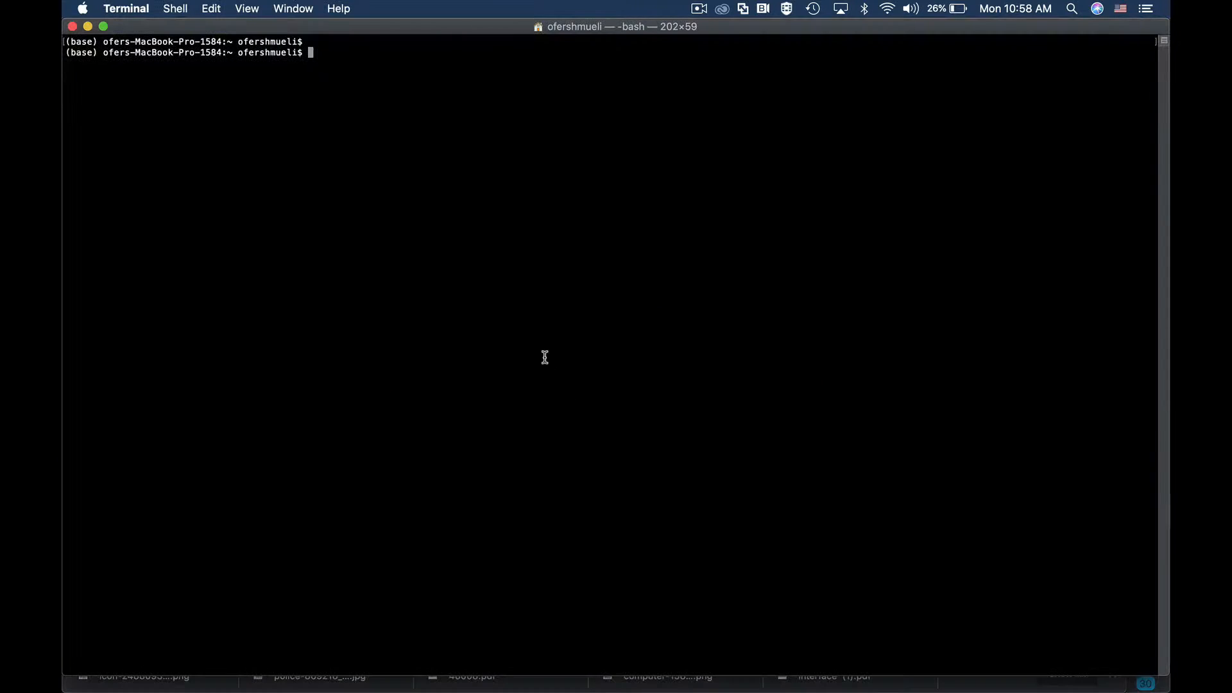
Step: Arrange the Finder Desktop window so the screenshot files are visible beside Terminal
key("super+Tab")
left_click(670, 357)
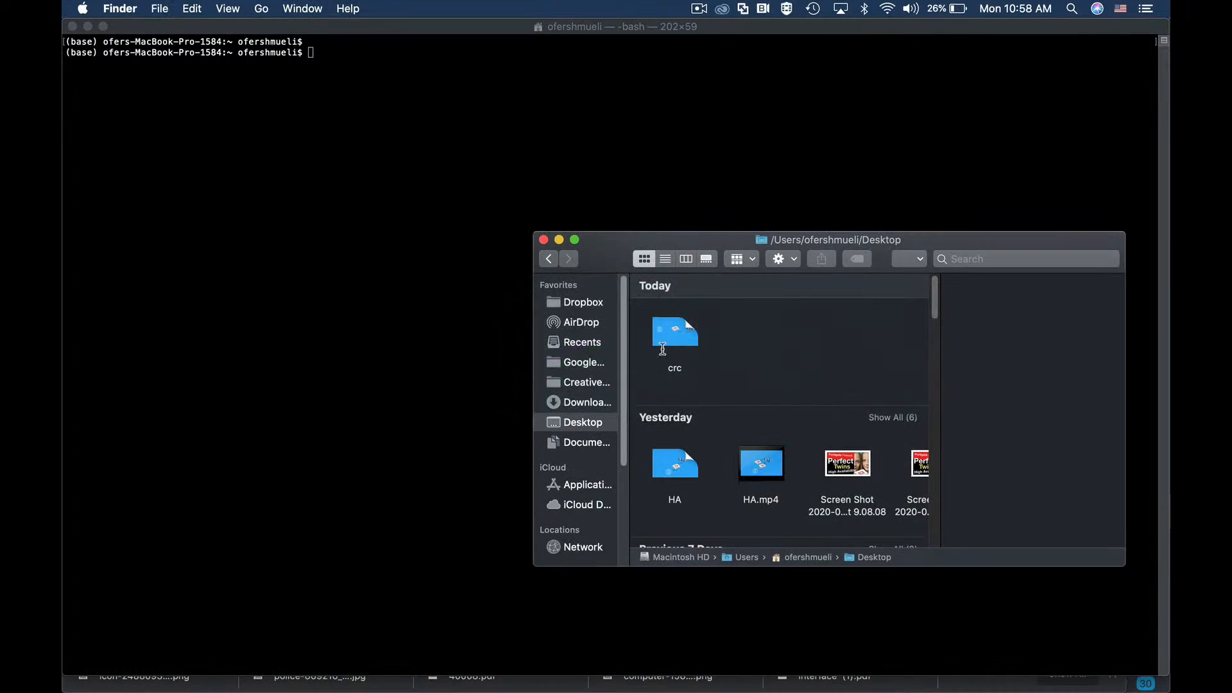
left_click_drag(664, 241, 591, 172)
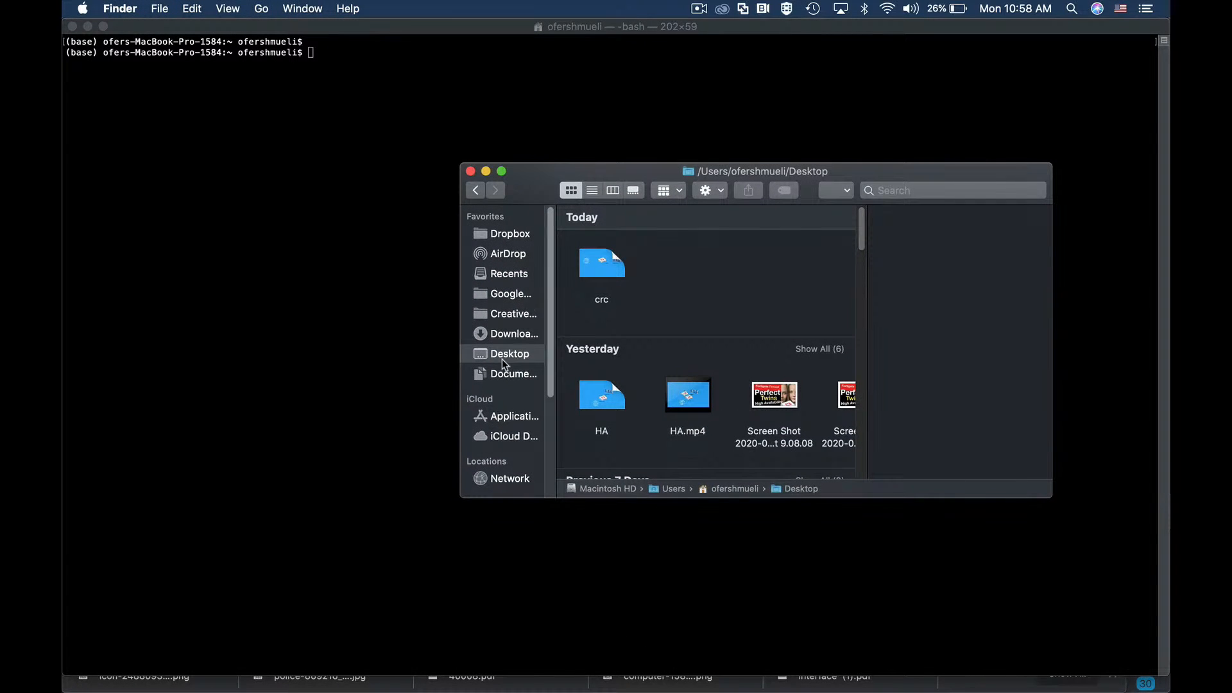
left_click_drag(766, 179, 696, 86)
left_click_drag(988, 403, 1128, 508)
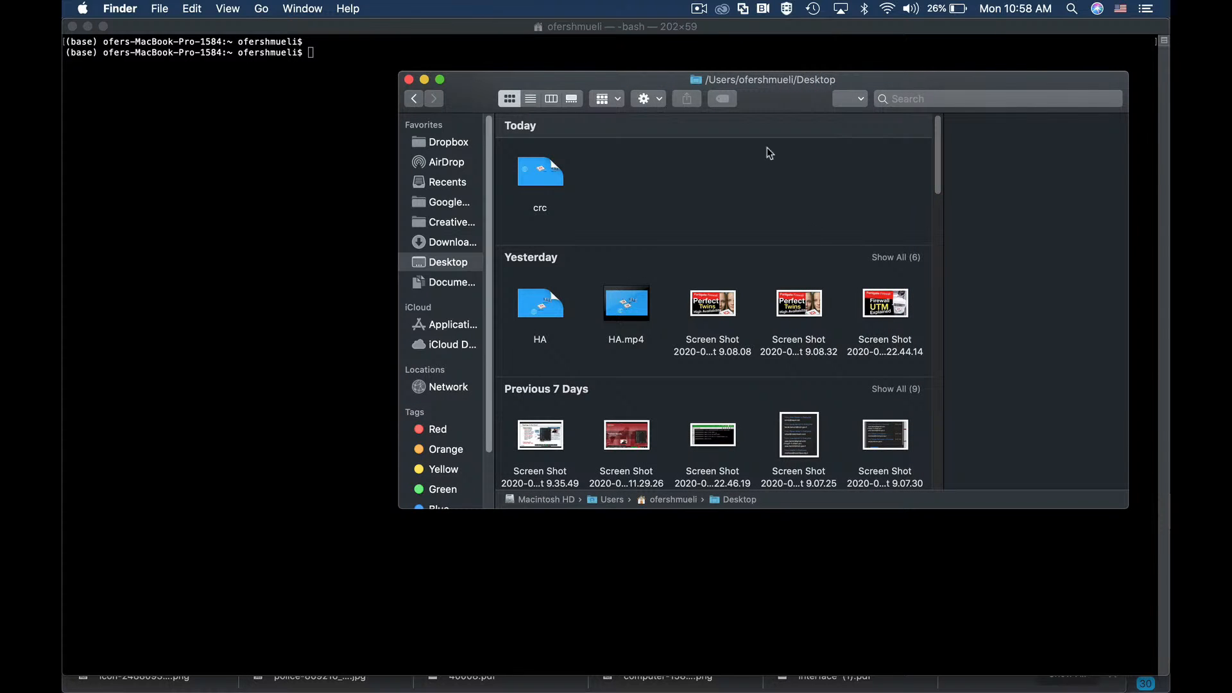
left_click_drag(779, 93, 722, 158)
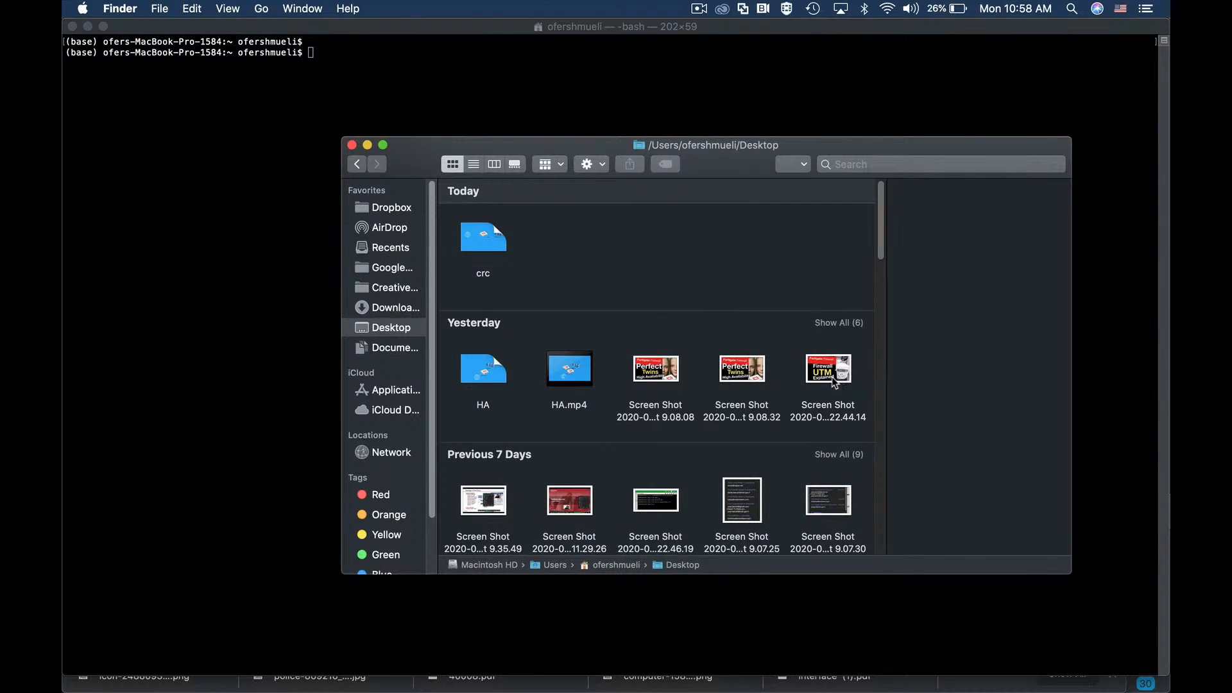
left_click(318, 64)
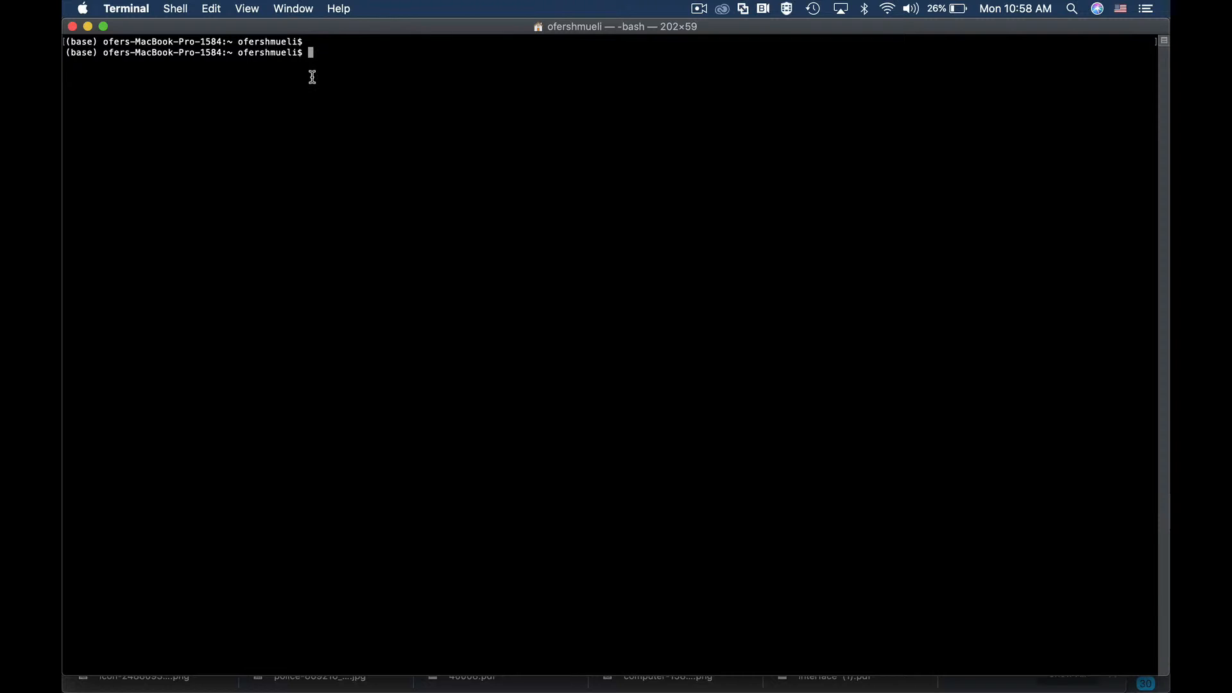
type("cksum")
key("super+Tab")
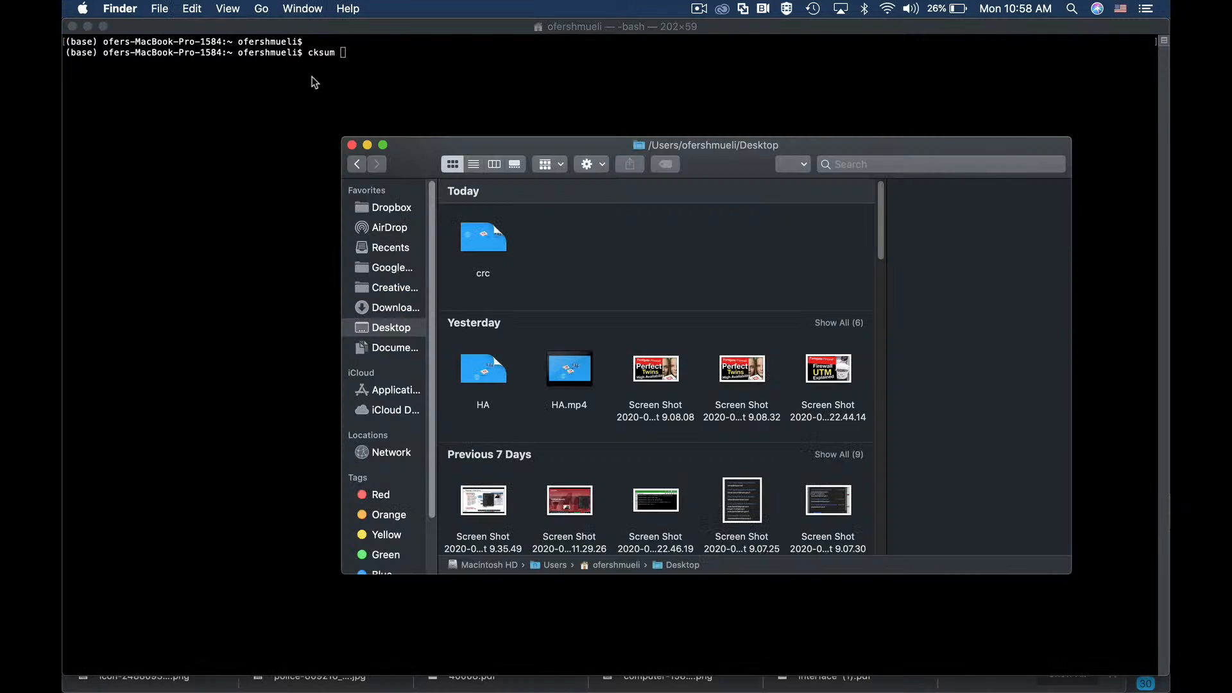
left_click_drag(828, 367, 364, 57)
left_click_drag(488, 144, 694, 421)
left_click(694, 138)
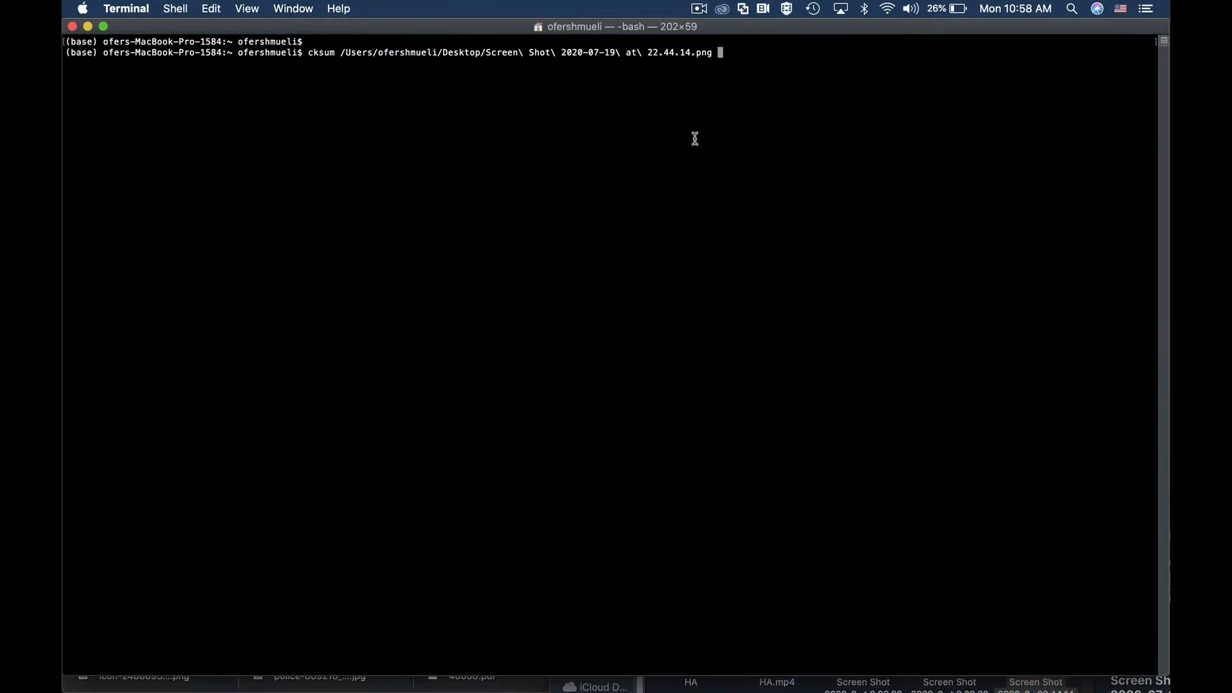
key("Return")
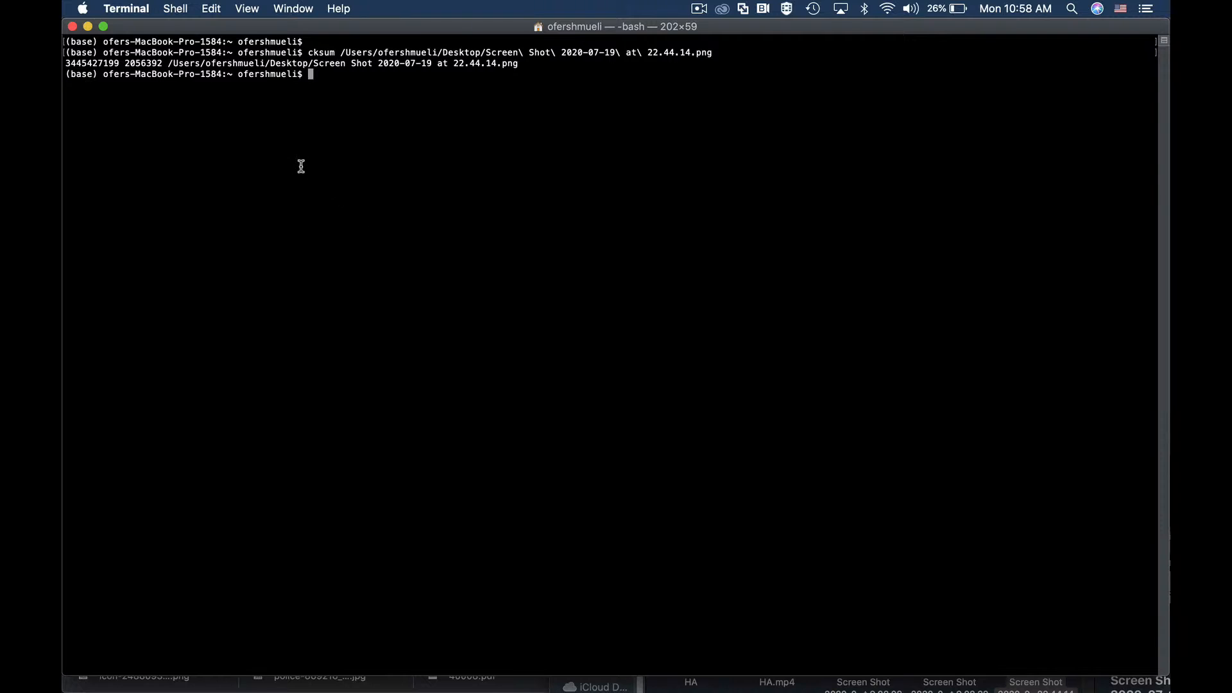
left_click_drag(120, 63, 66, 63)
double_click(127, 63)
key("super+plus")
key("super+plus")
key("super+plus")
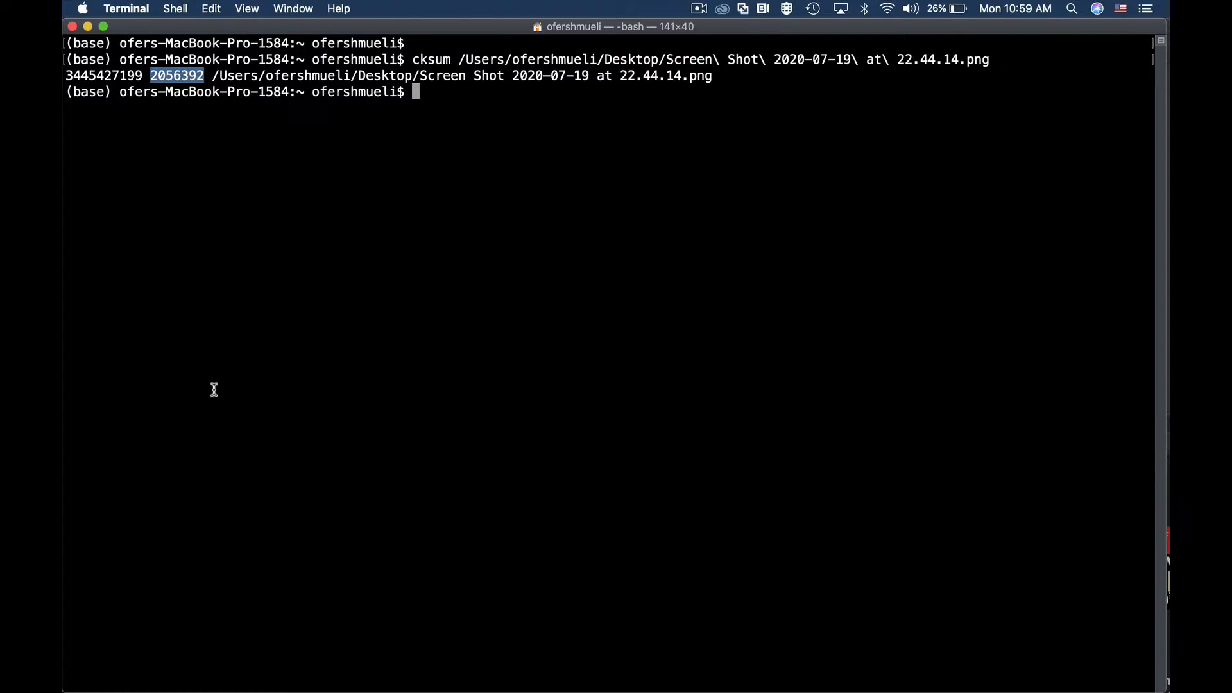
left_click_drag(66, 76, 145, 72)
key("super+c")
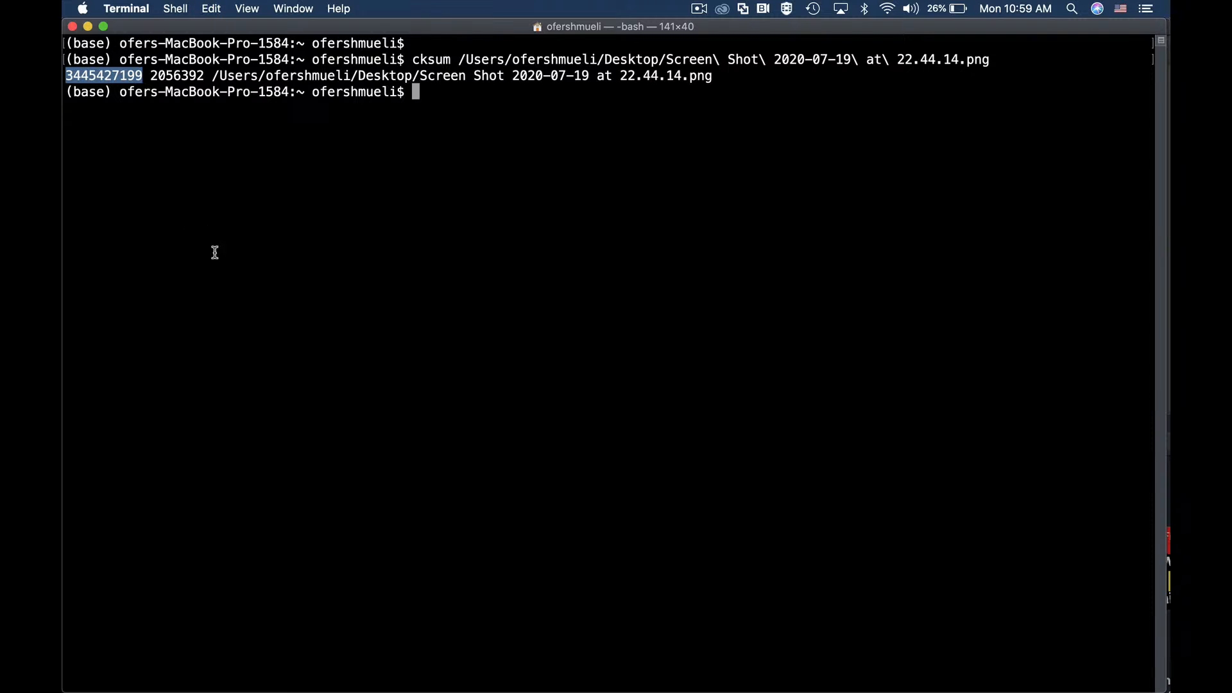
key("super+Tab")
left_click(544, 366)
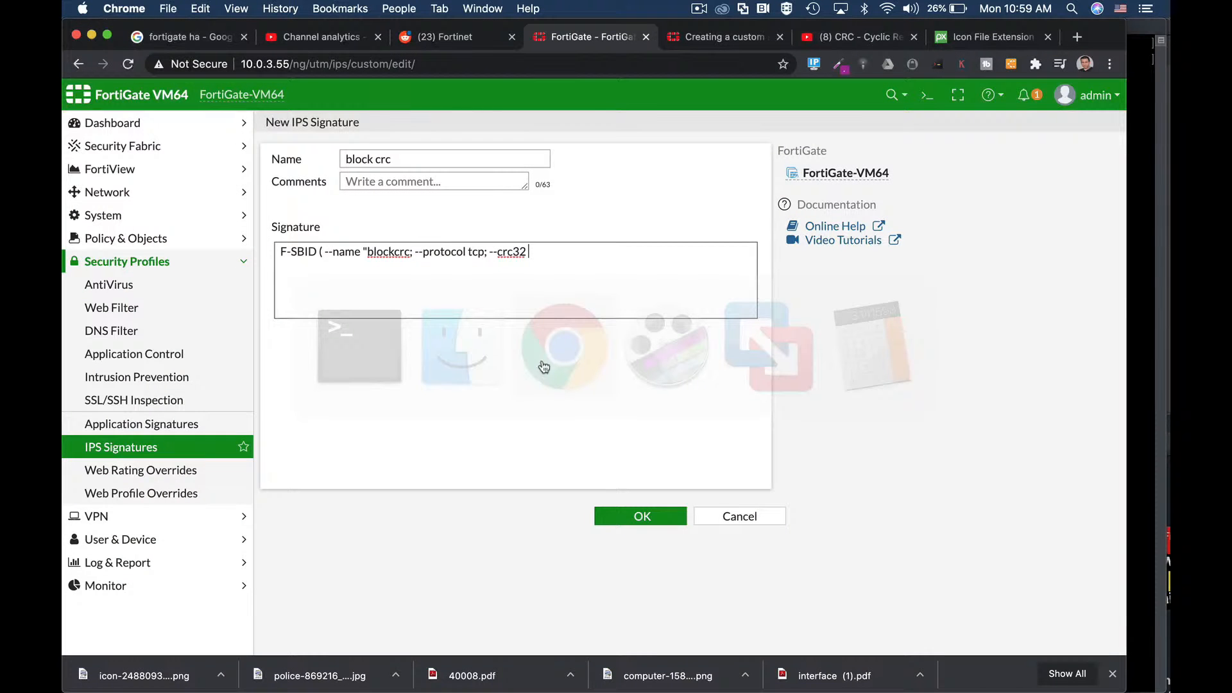
key("super+v")
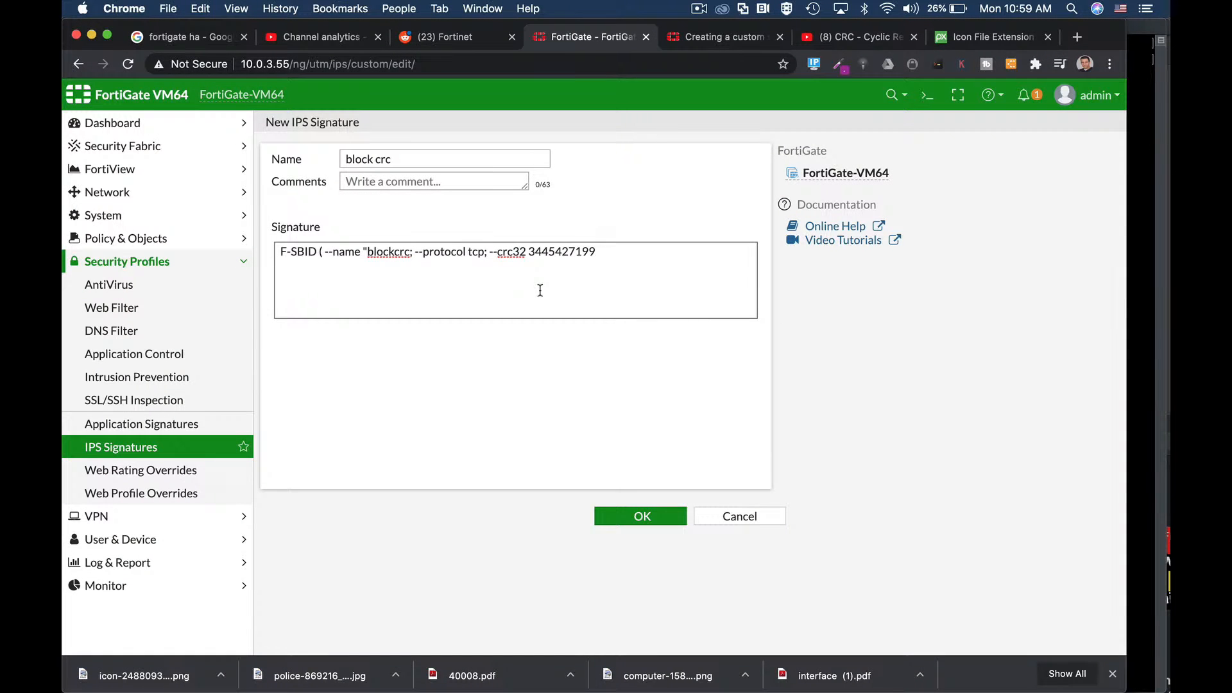
type(";")
key("super+Tab")
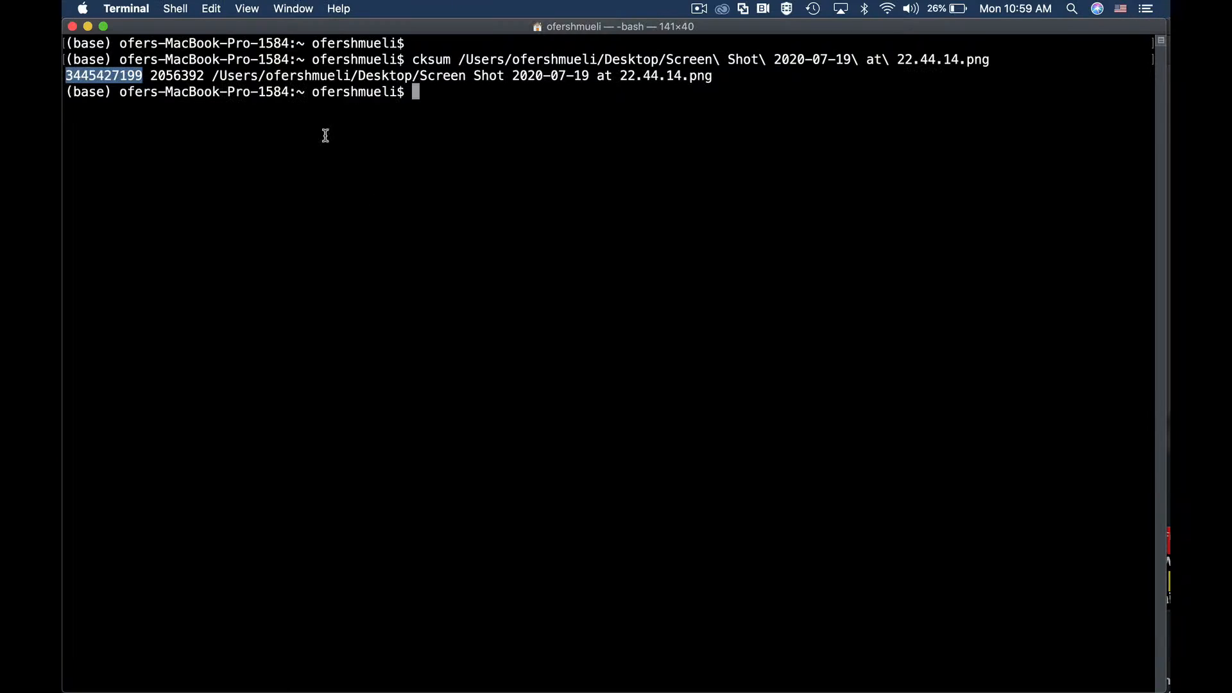
left_click_drag(150, 75, 204, 75)
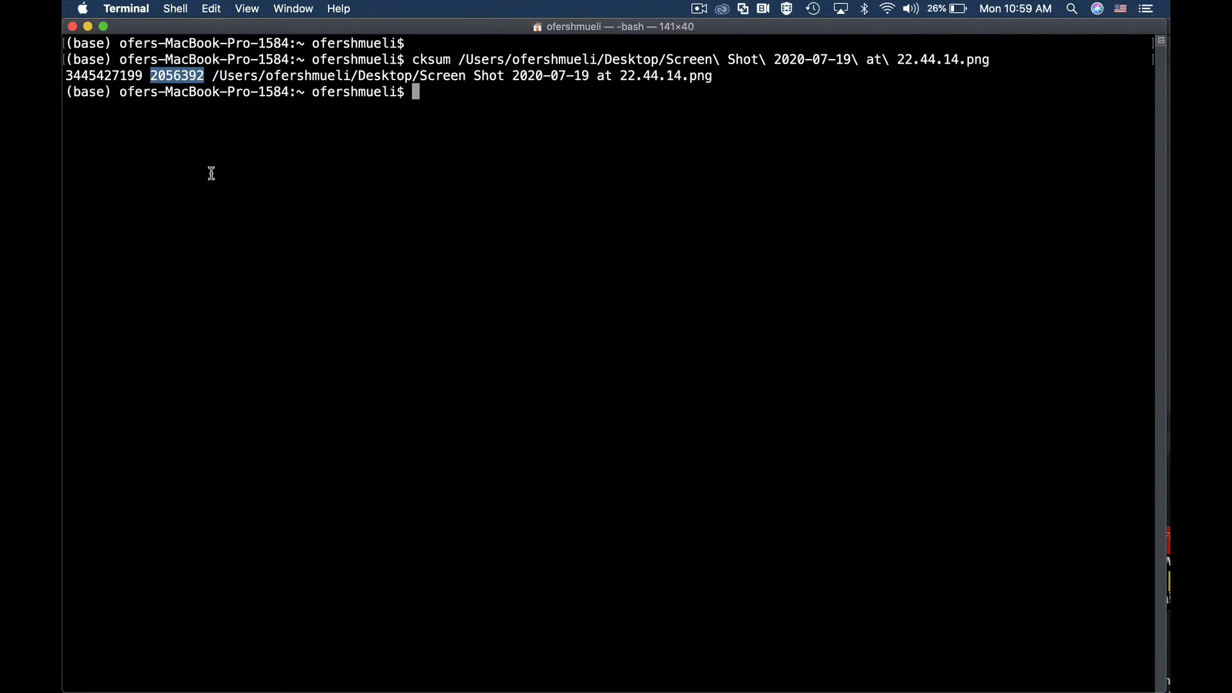
key("super+c")
key("super+Tab")
key("super+v")
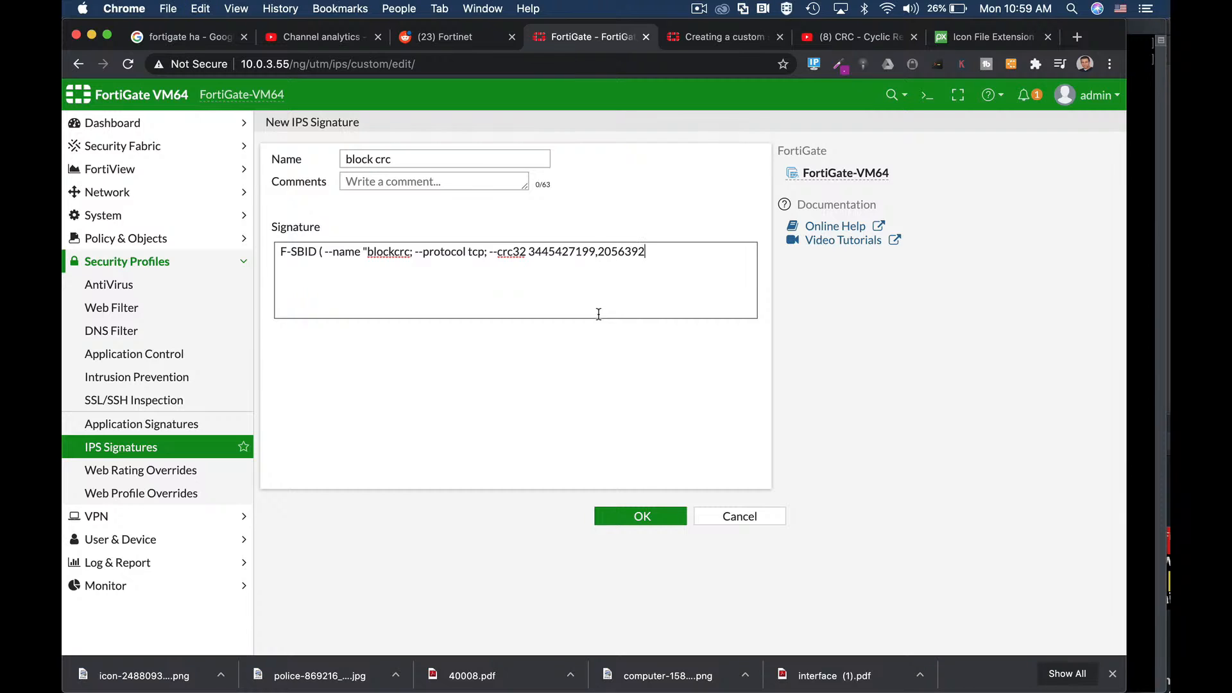
type(";)")
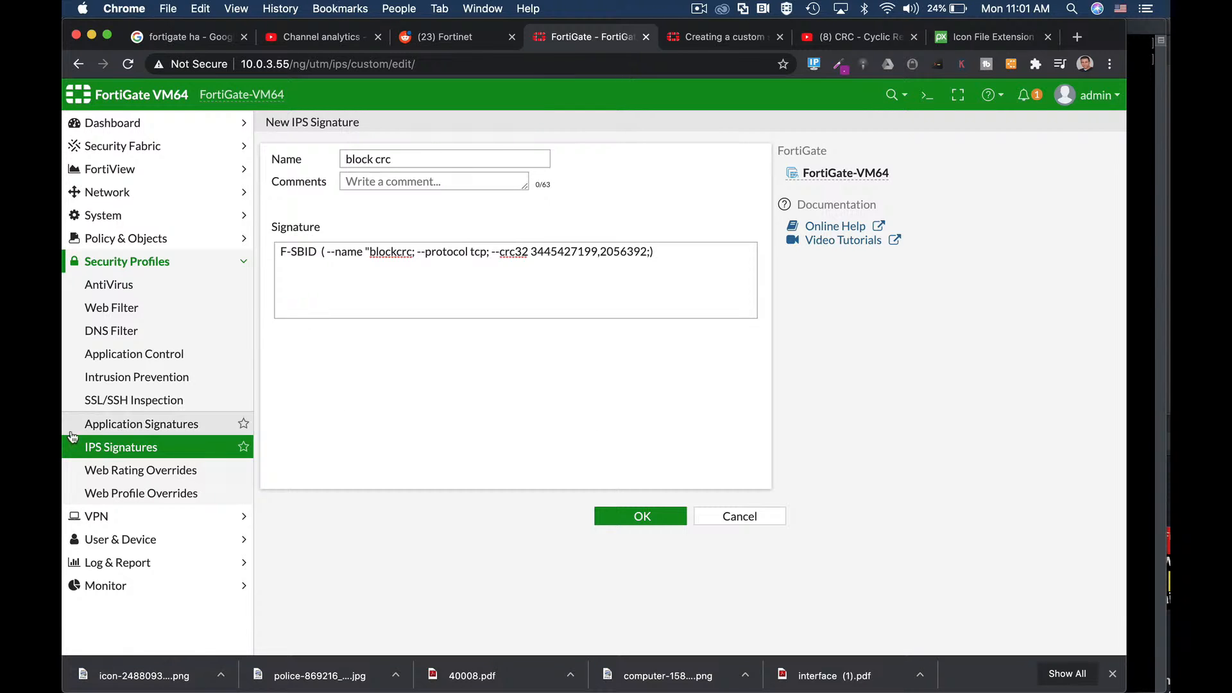
left_click(130, 447)
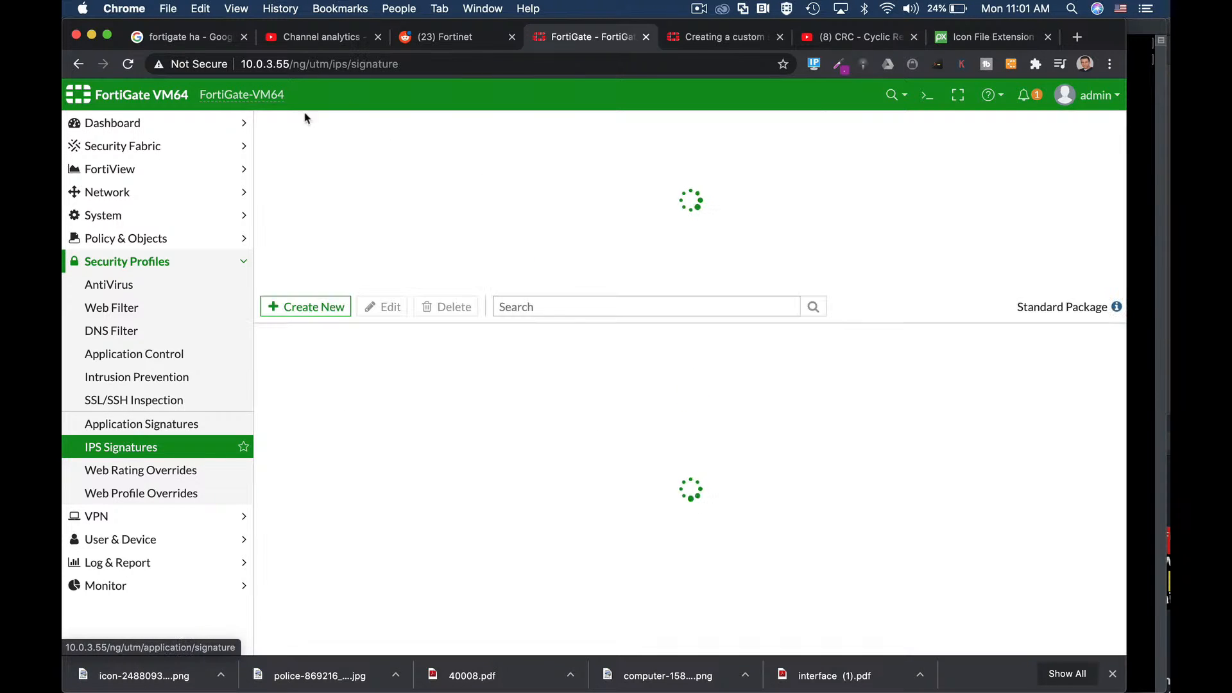
Step: Cancel a stray new signature form and expand Custom IPS Signature to confirm block crc is listed
left_click(309, 307)
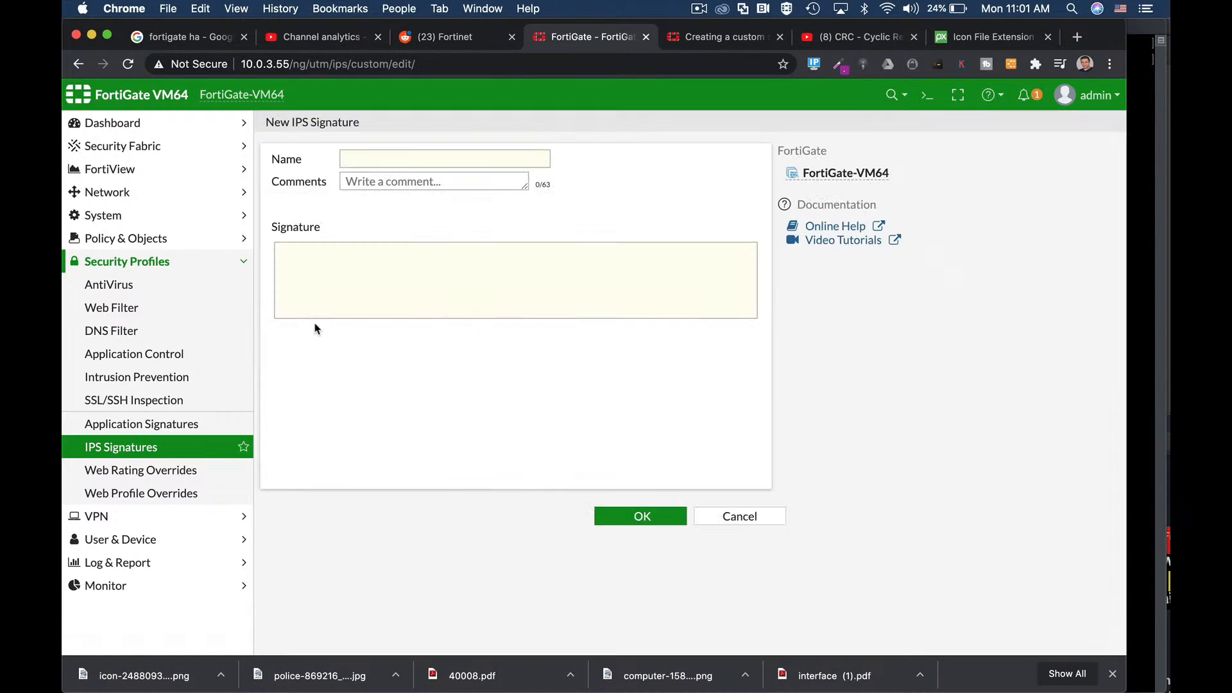
left_click(706, 516)
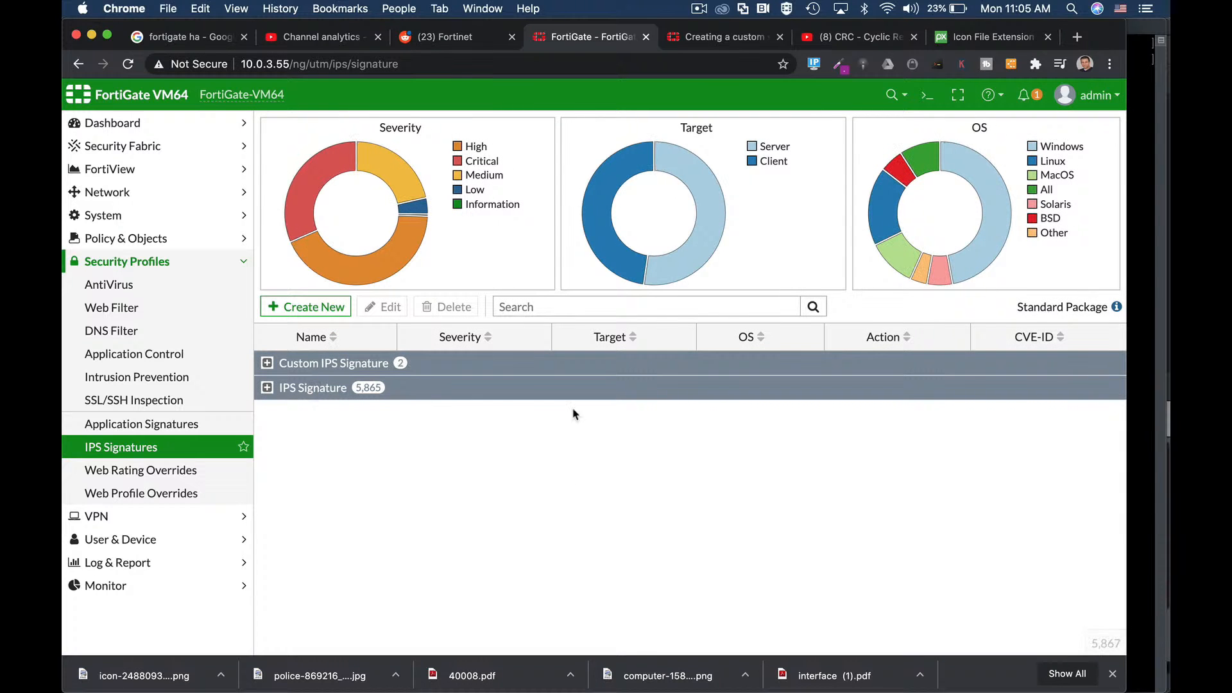
left_click(267, 363)
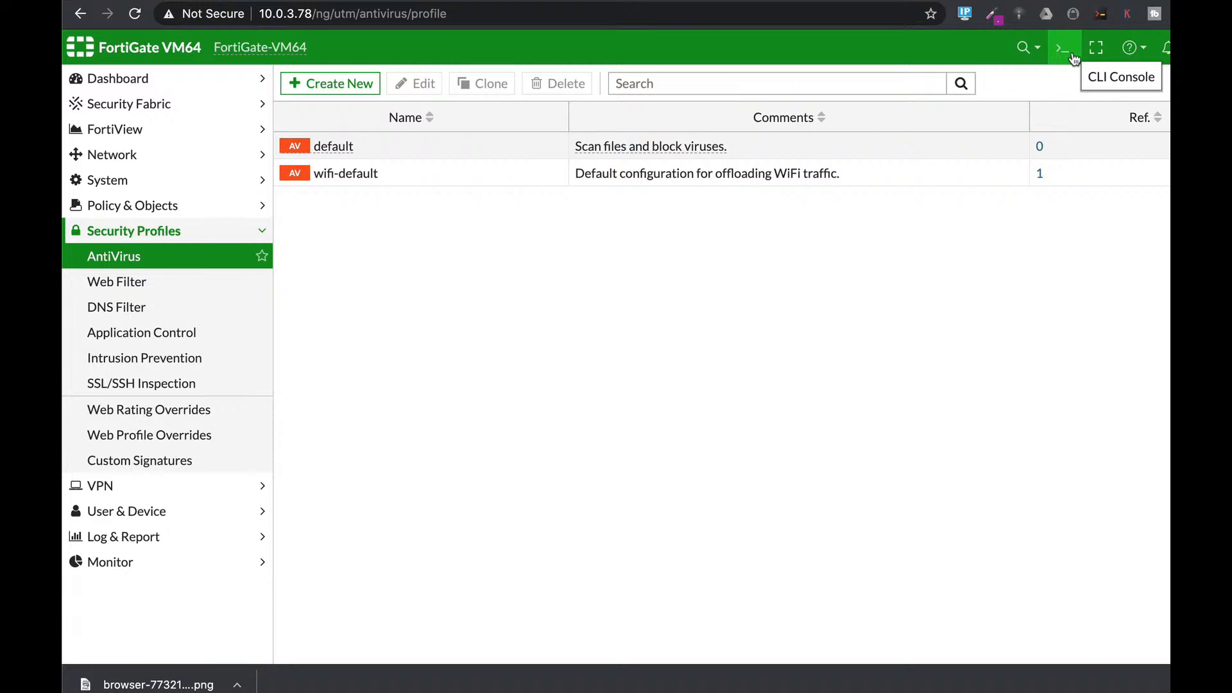
Step: Start a new DNS filter profile, abandon it, and go to the Application Control profiles
left_click(119, 304)
left_click(345, 85)
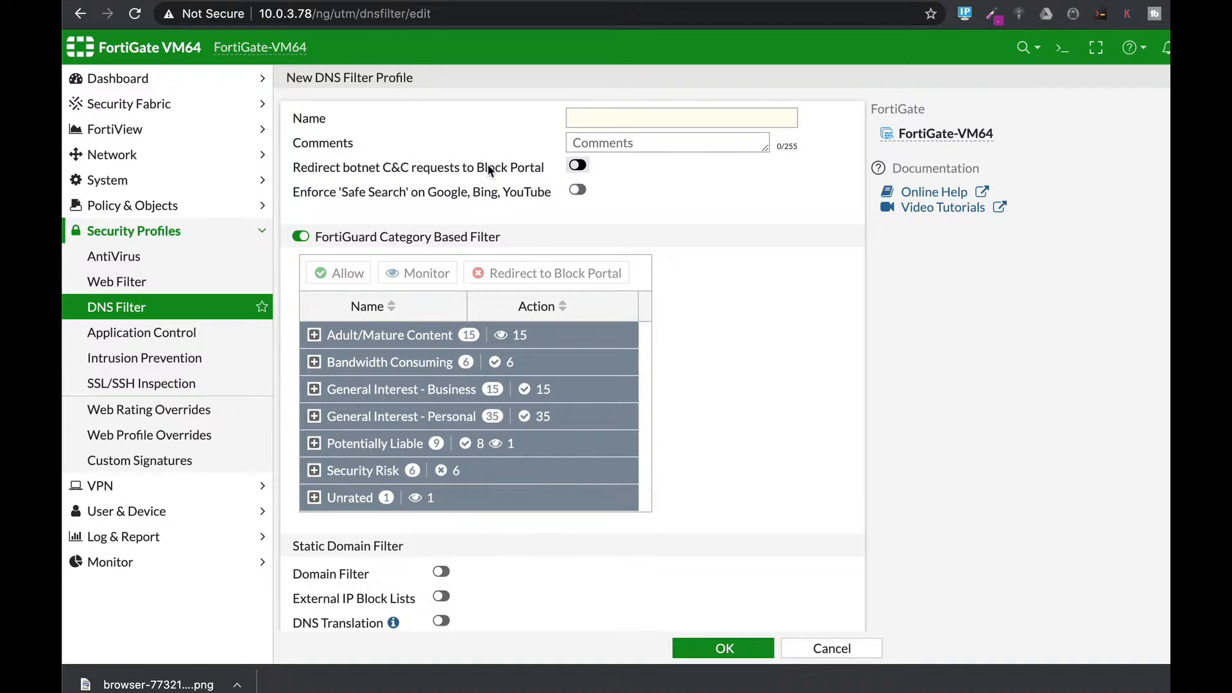
left_click(193, 339)
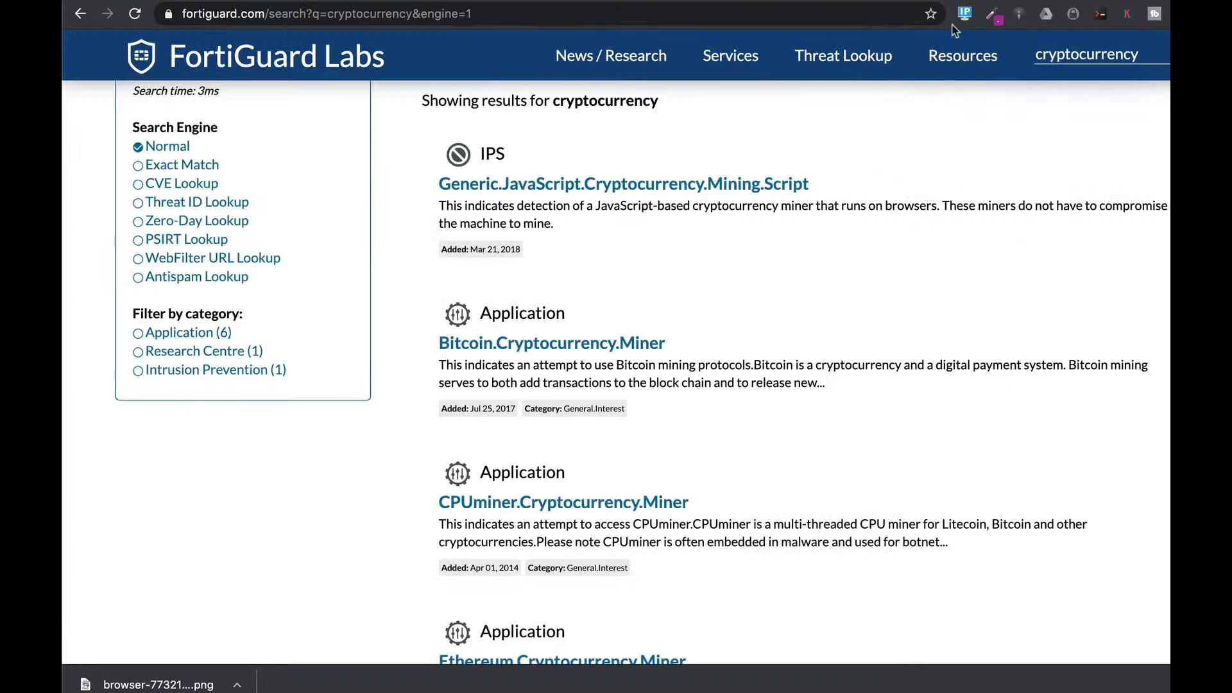
Step: Search FortiGuard Labs for cryptocurrency and scroll through the matching IPS and application signatures
left_click(79, 14)
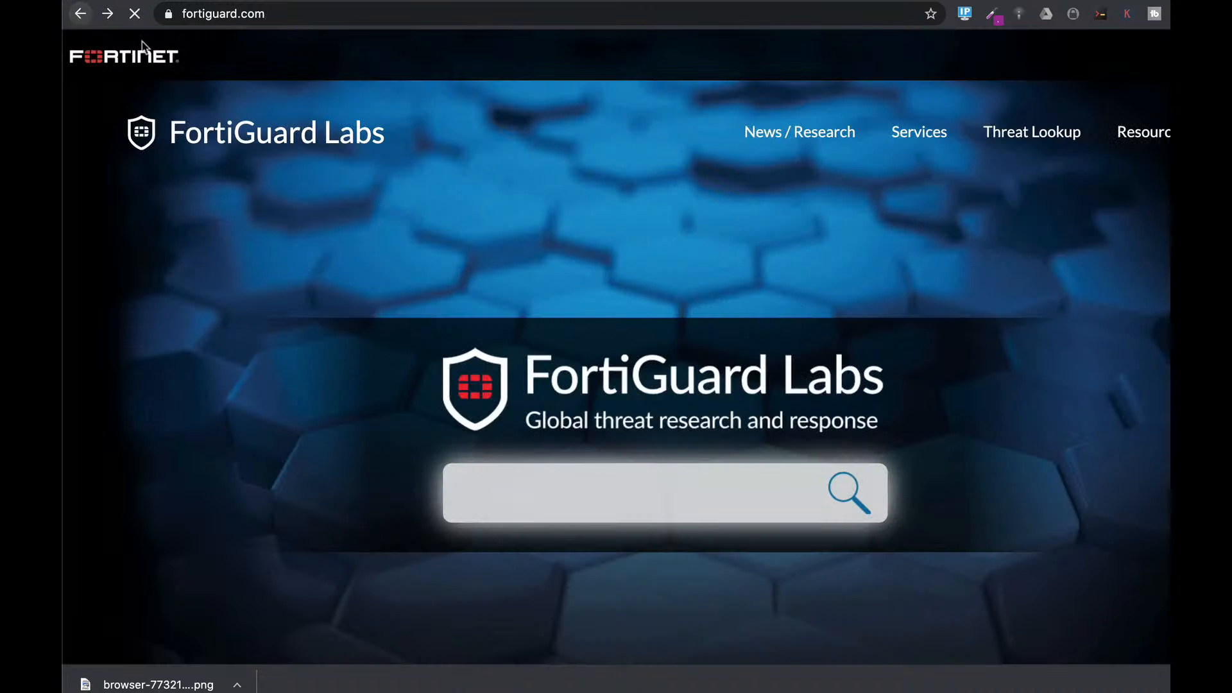
left_click(628, 488)
type("c")
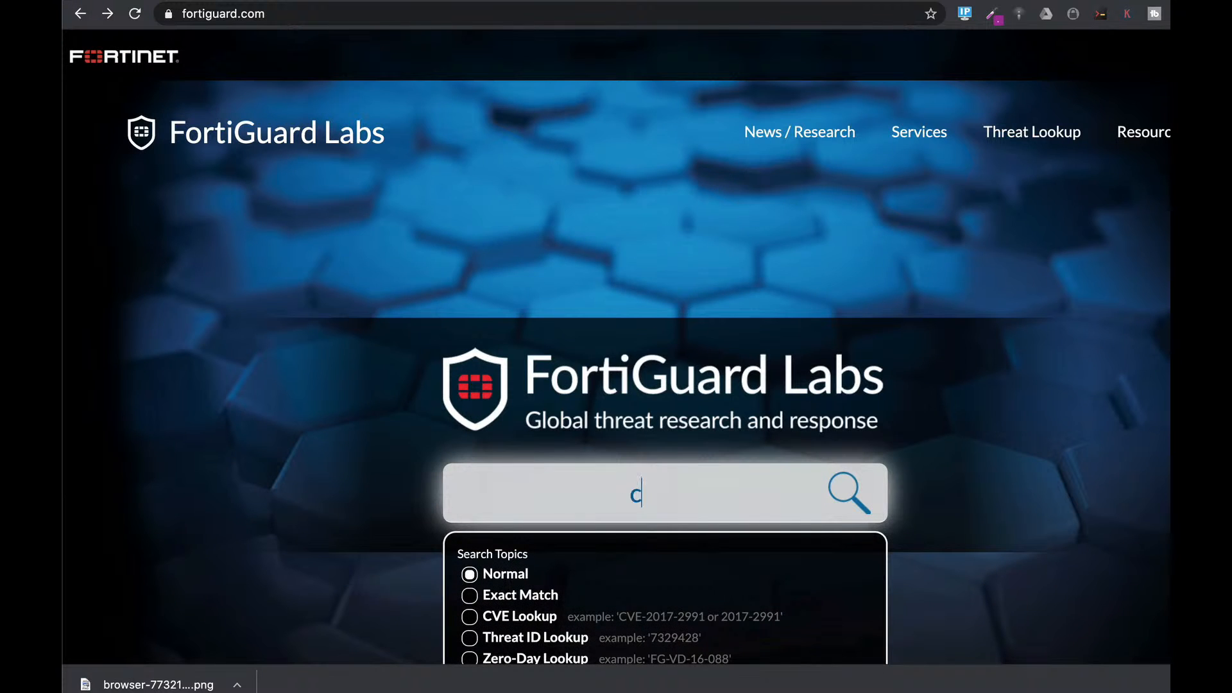
type("ryptocu")
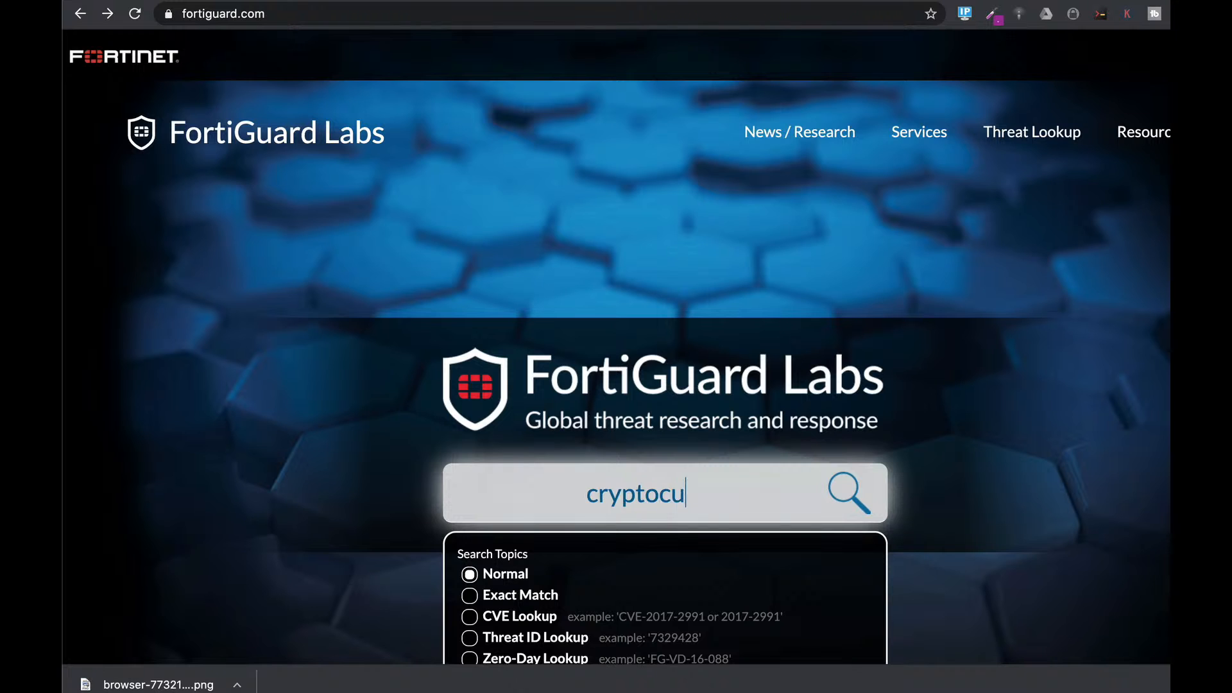
type("rrency")
key("Return")
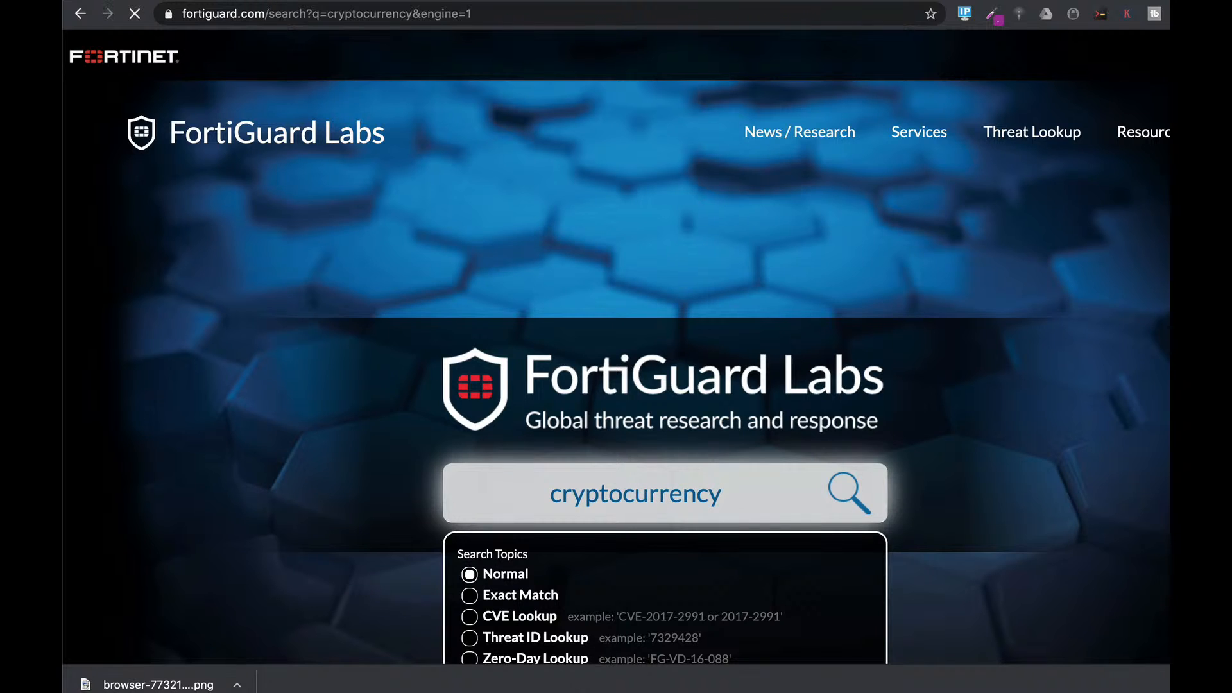
scroll(752, 502, "down", 2)
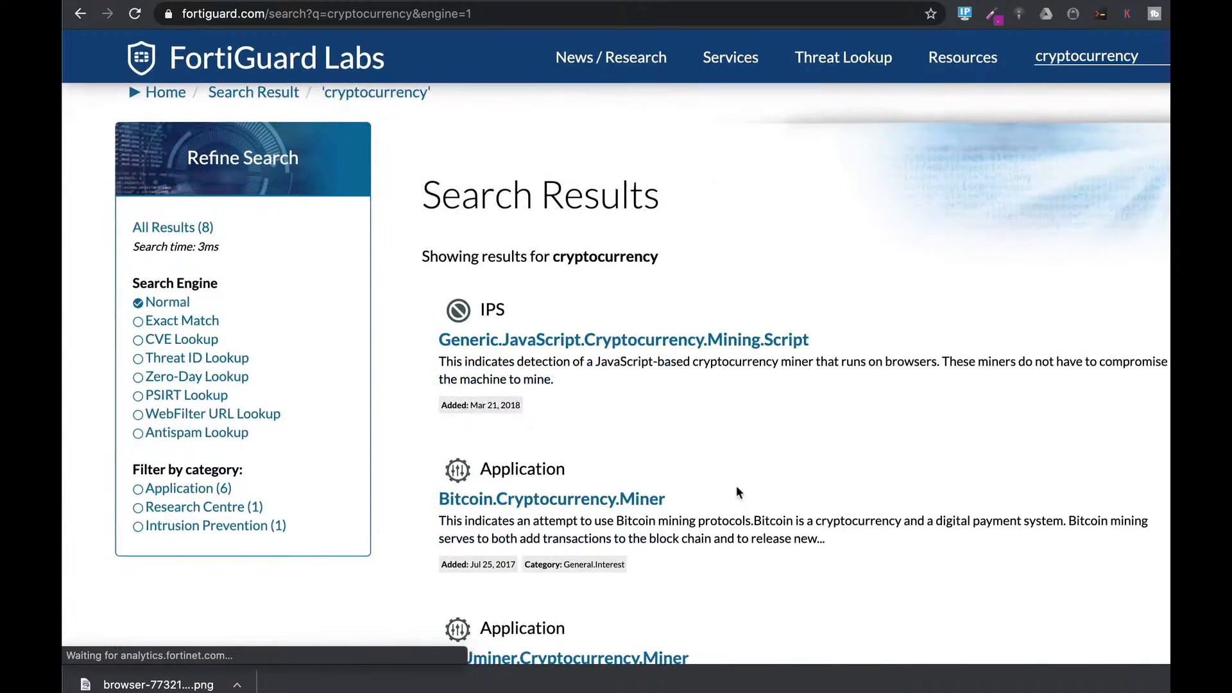
scroll(737, 487, "down", 2)
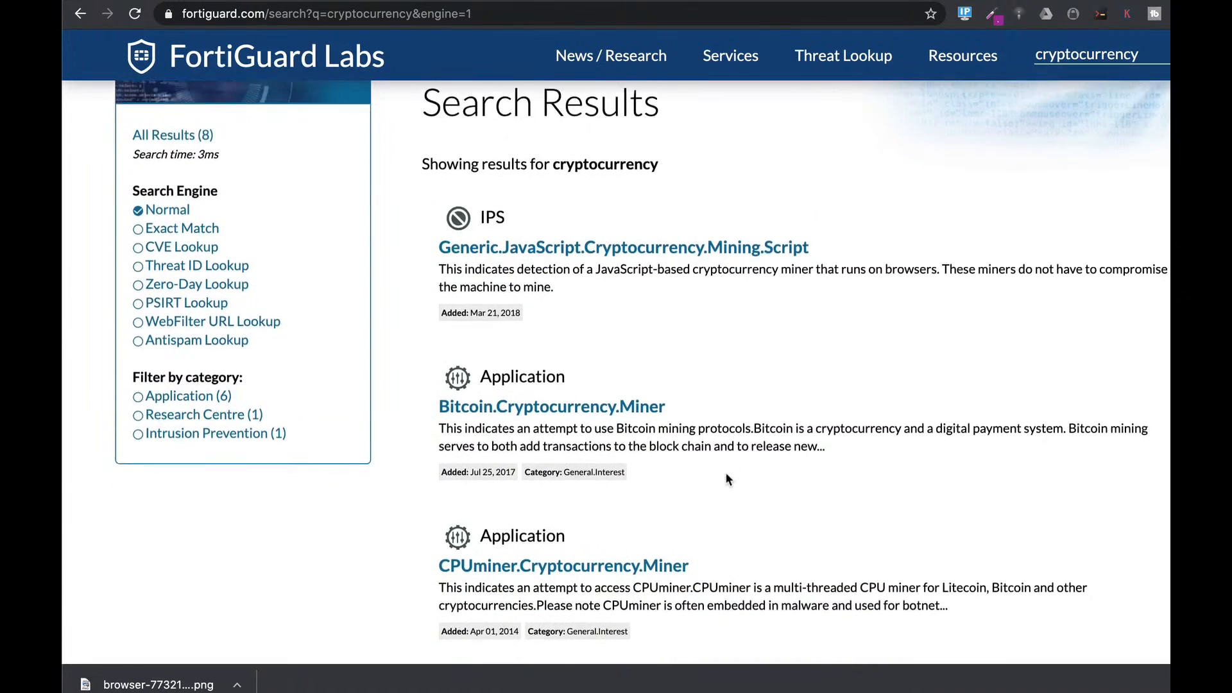
scroll(728, 479, "down", 1)
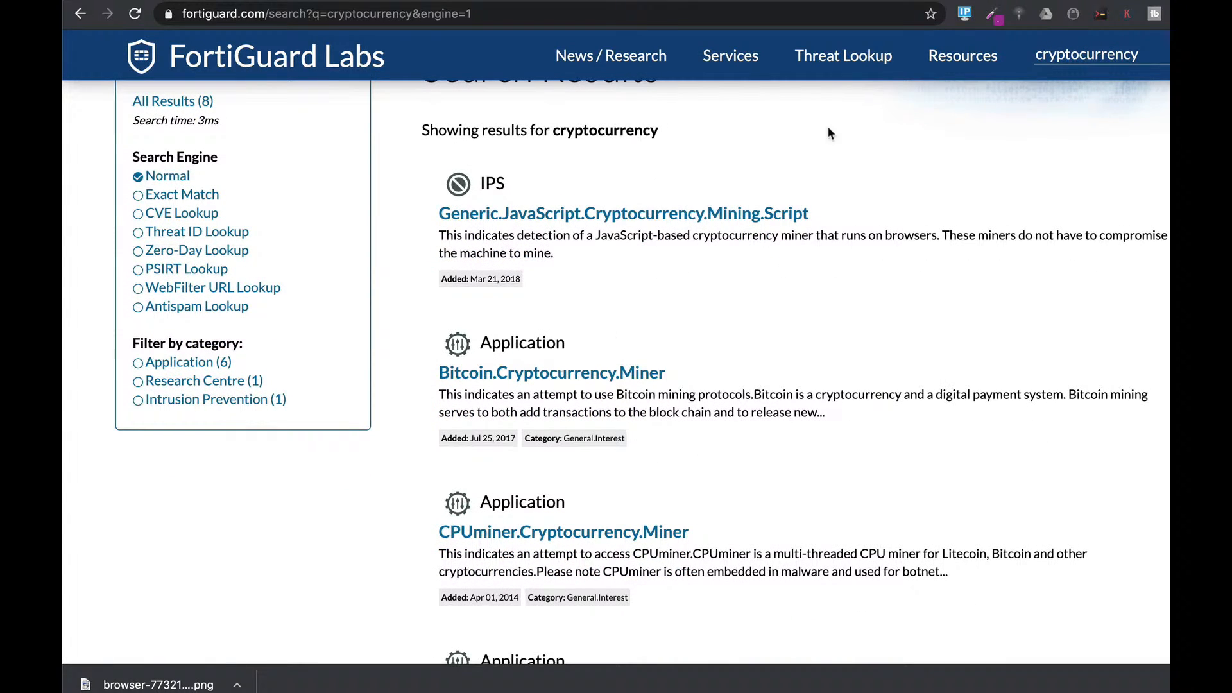
left_click(920, 2)
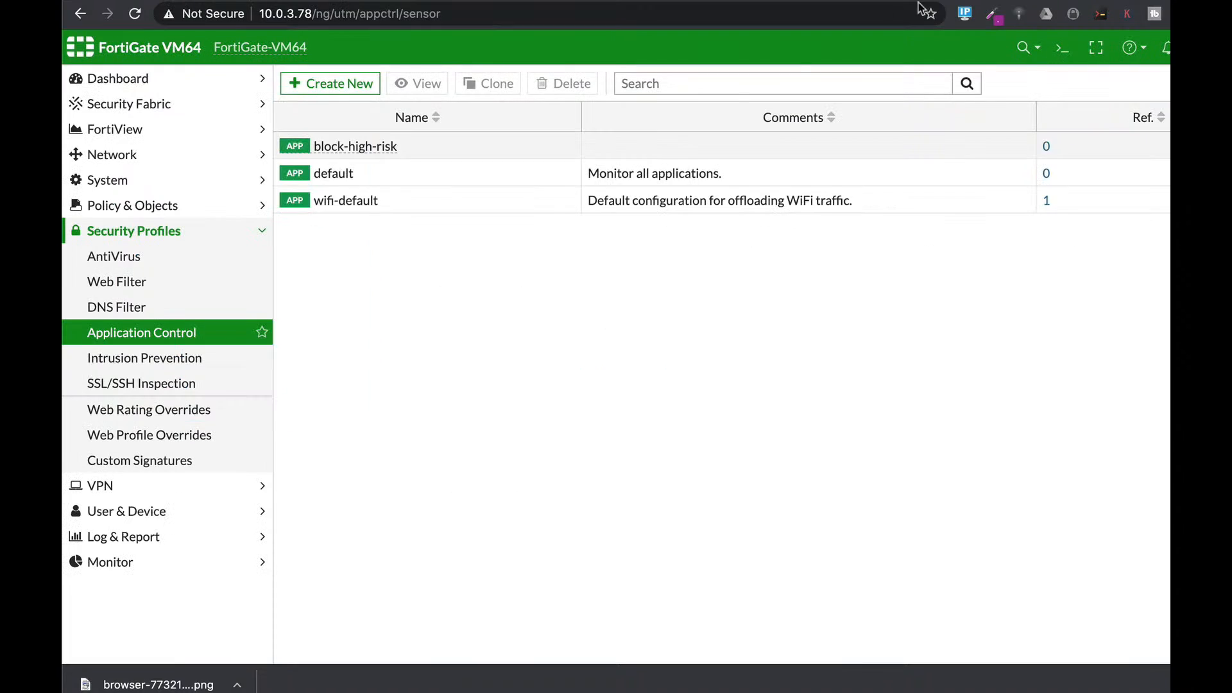
Step: Start a new application sensor, add an application override, and search its signature list
left_click(332, 88)
scroll(838, 380, "down", 3)
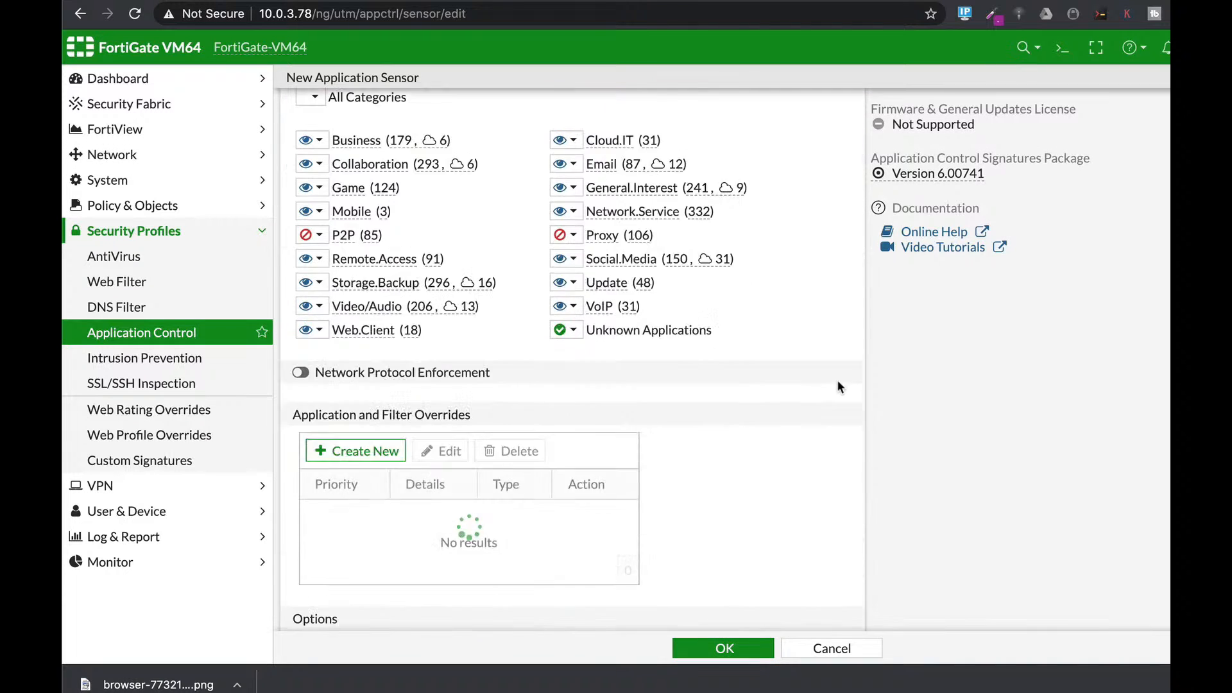
scroll(837, 386, "down", 2)
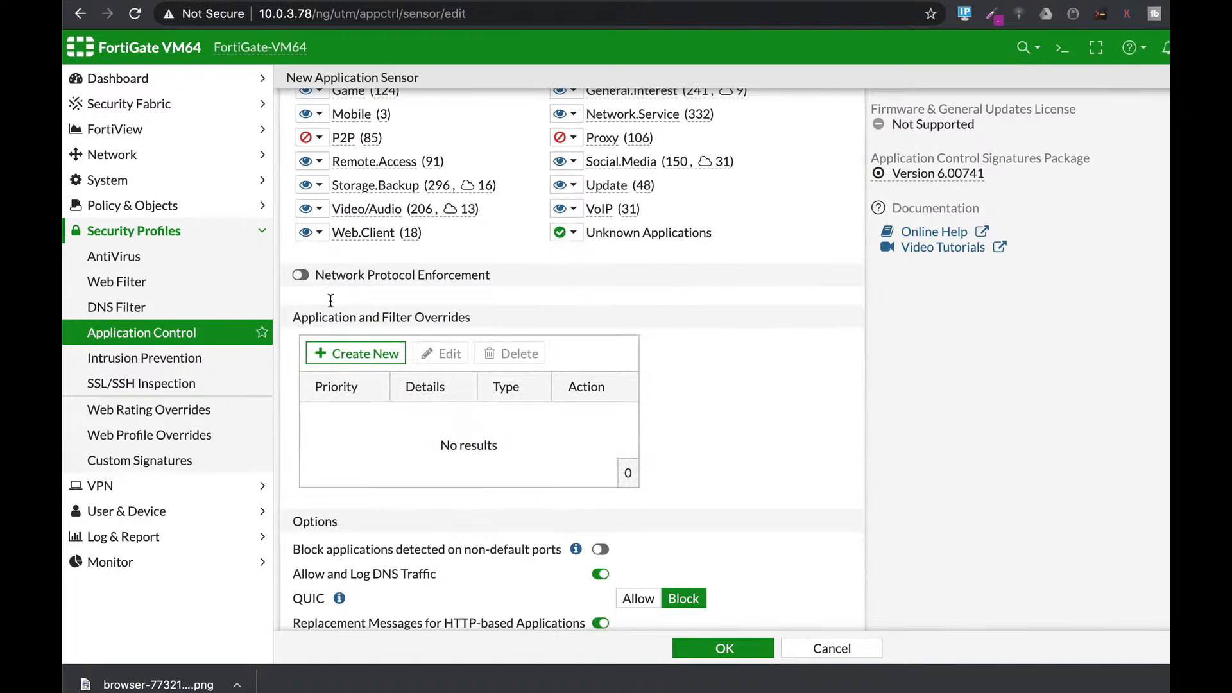
left_click(349, 355)
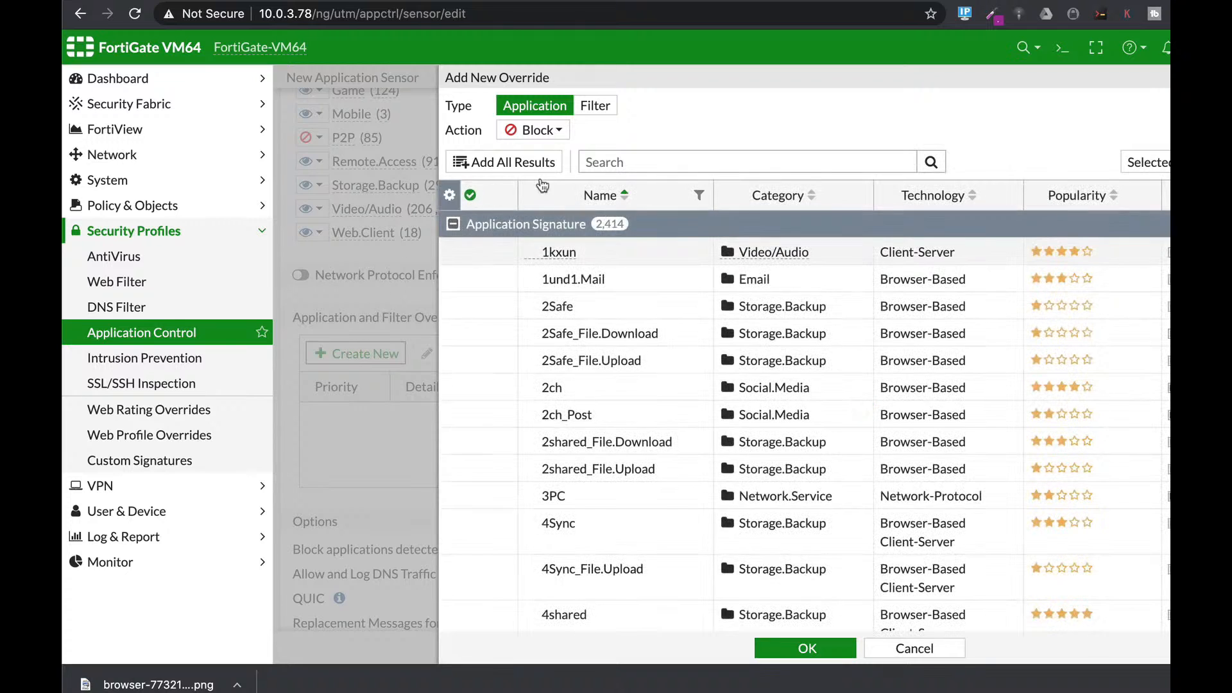
left_click(614, 163)
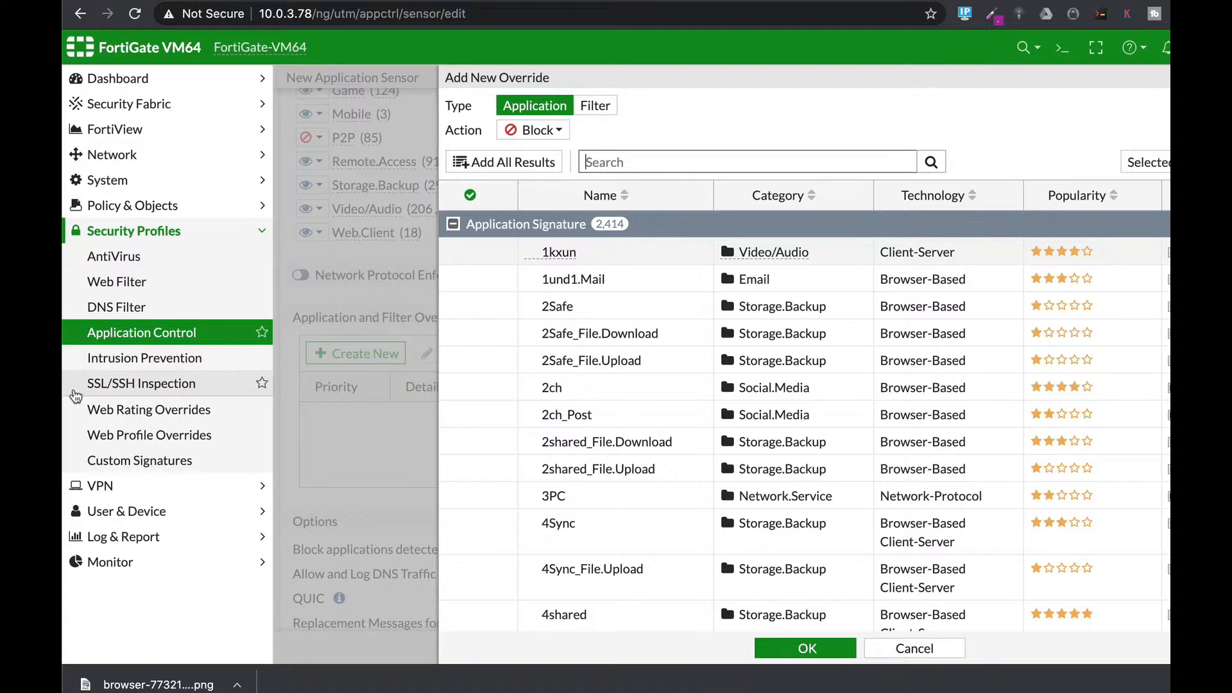
left_click(119, 363)
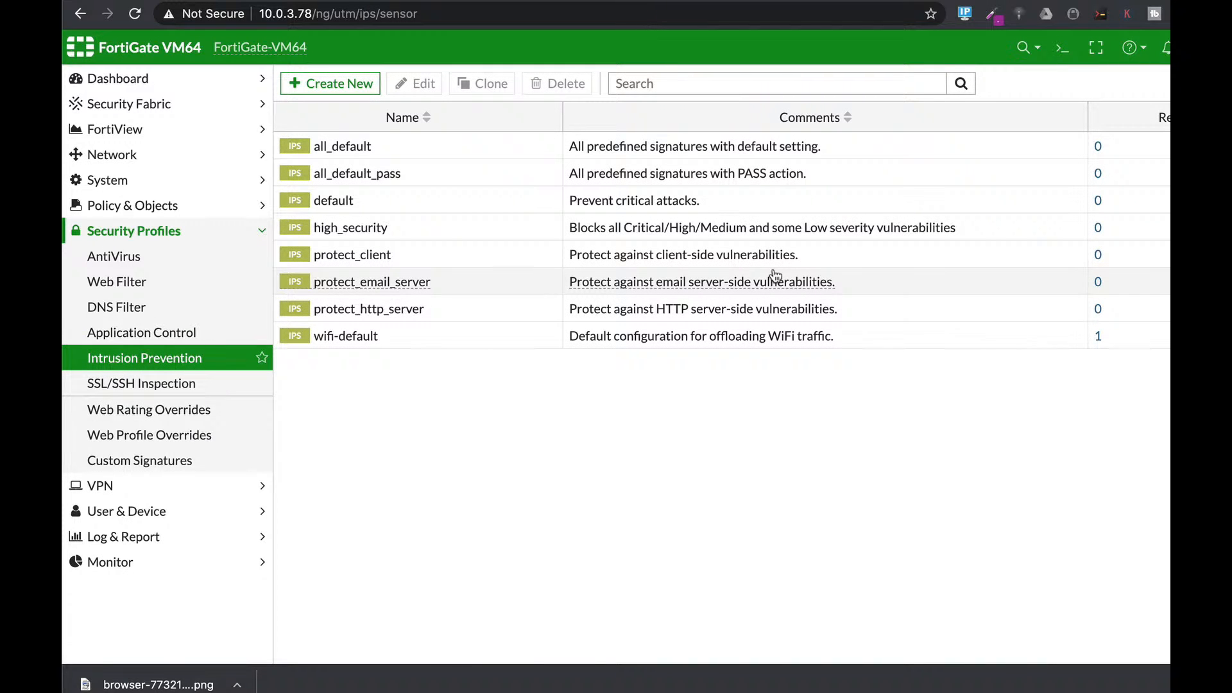
Step: Create a new IPS sensor and open its Add Signatures panel
left_click(323, 83)
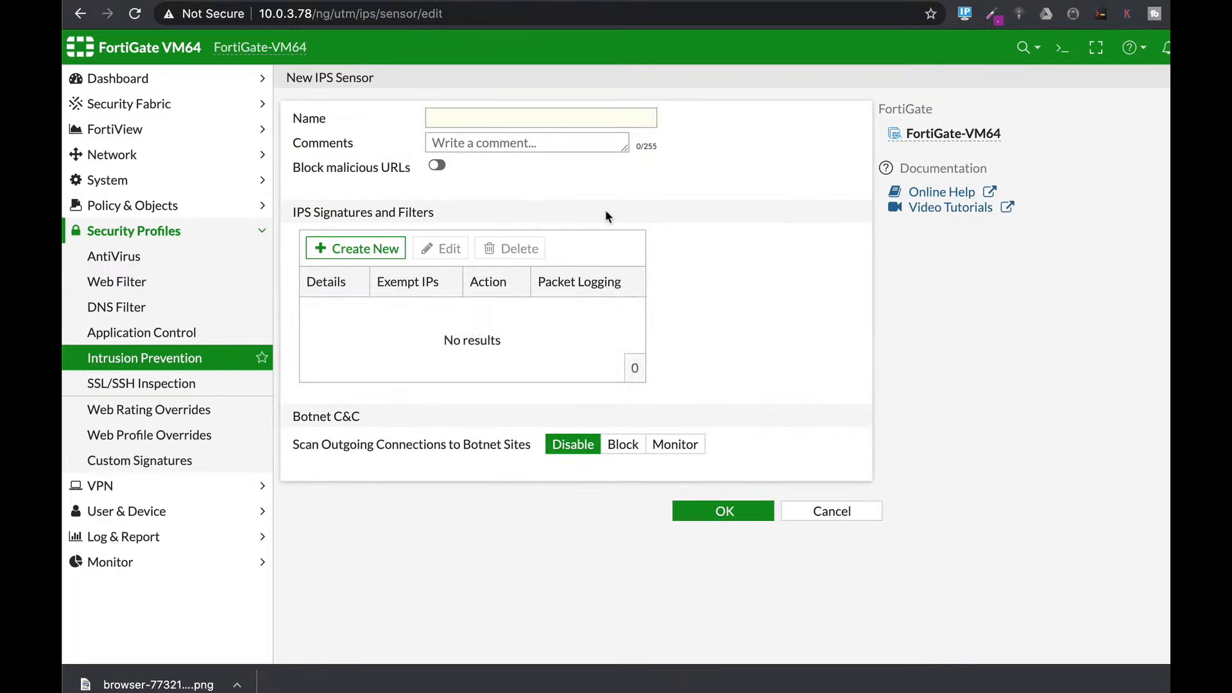
left_click(375, 251)
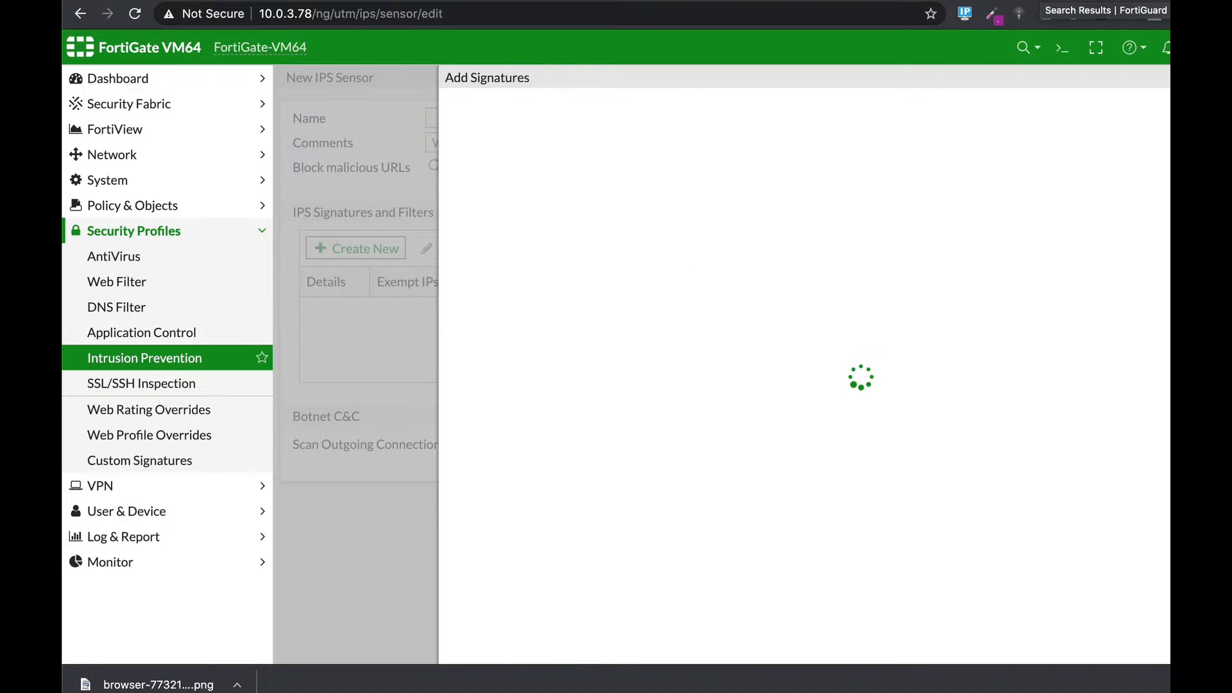
Step: Search FortiGuard Labs for javascript.cryptocurrency to find the matching IPS signature
left_click(1039, 1)
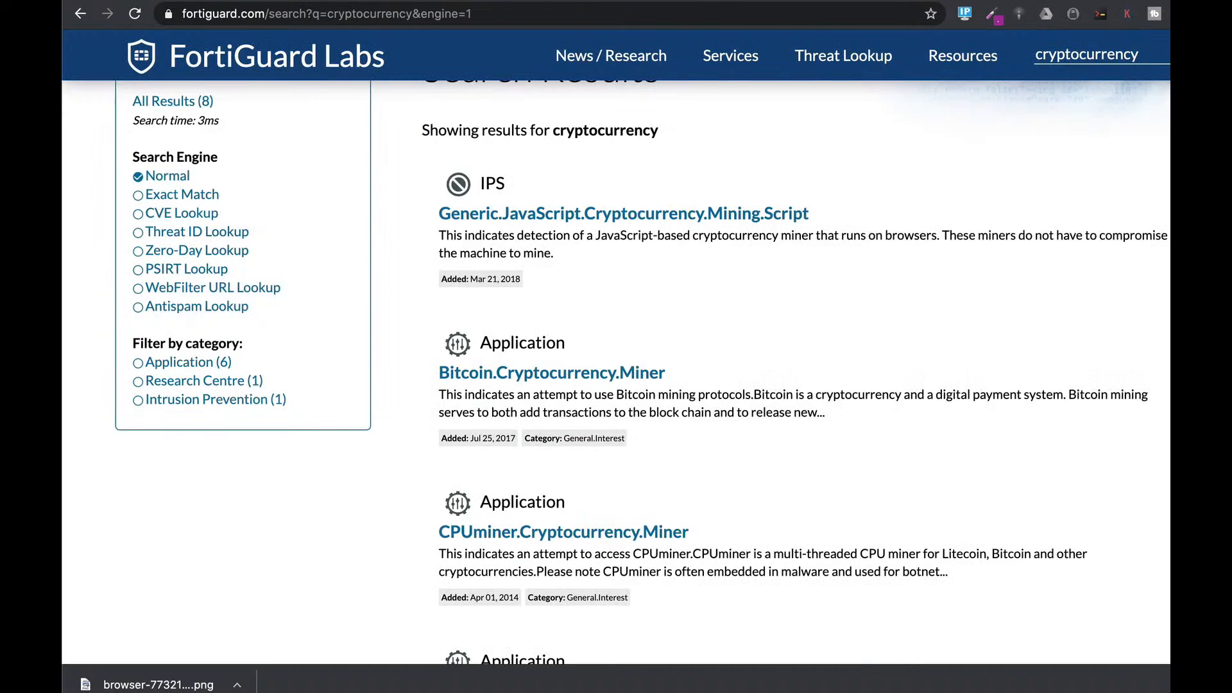
scroll(644, 228, "up", 4)
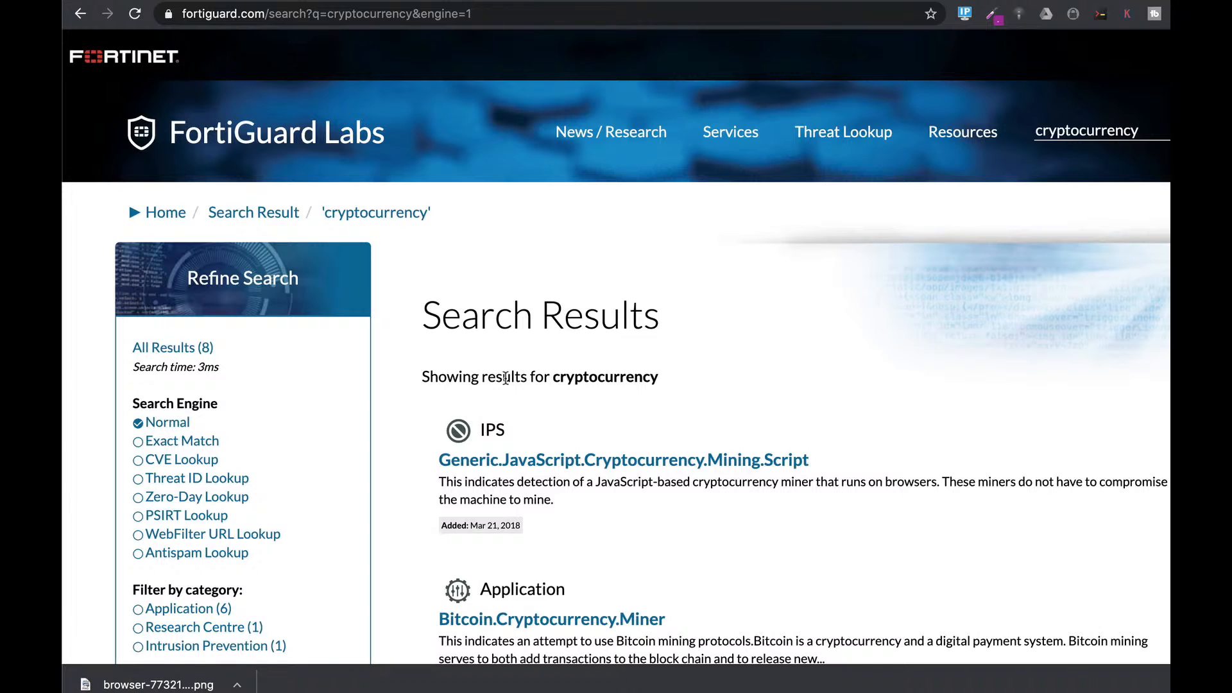
left_click(81, 14)
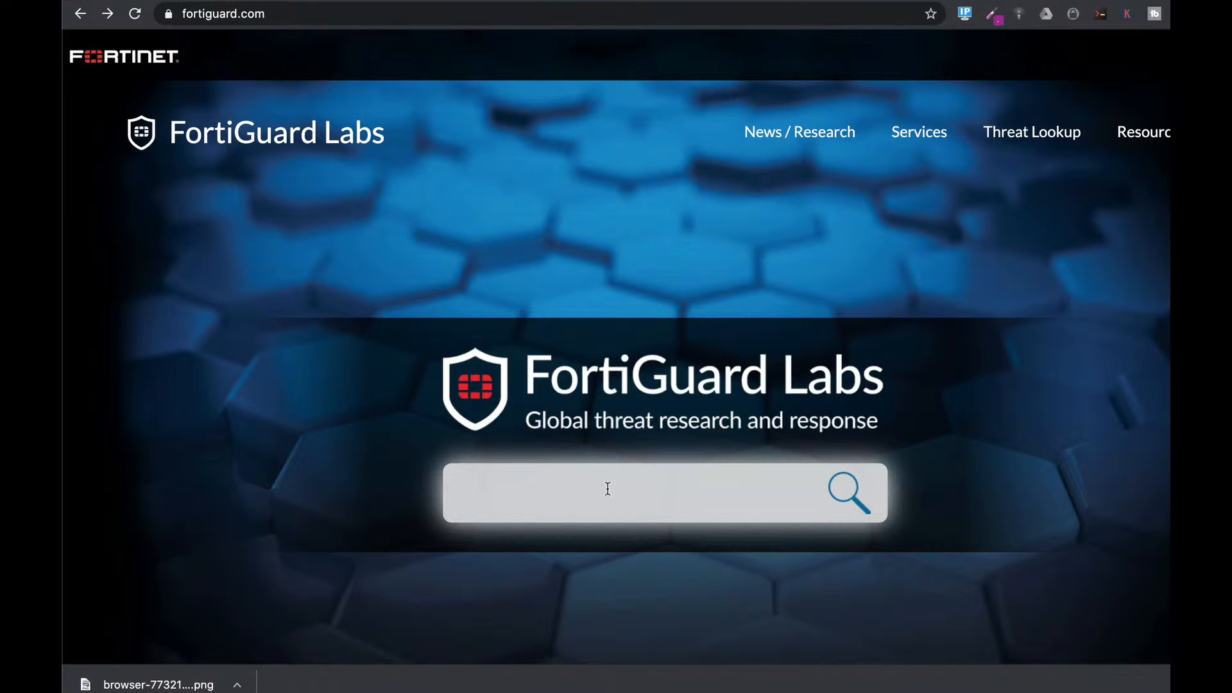
left_click(609, 481)
type("java")
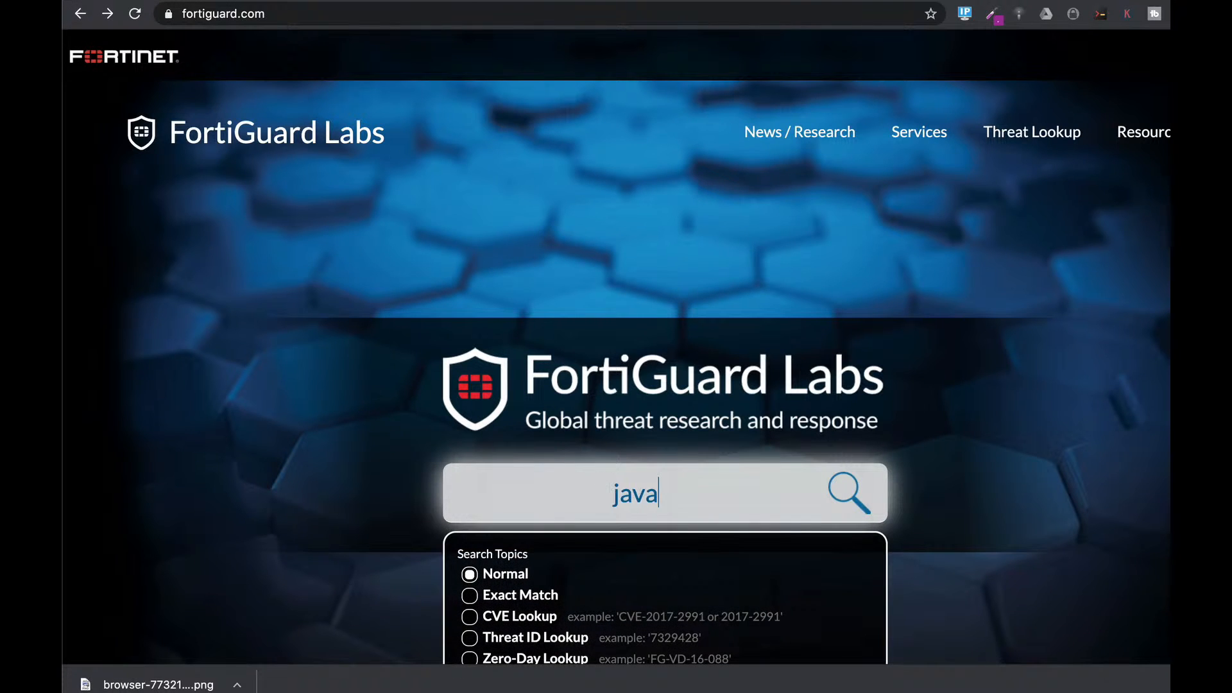
type("script.c")
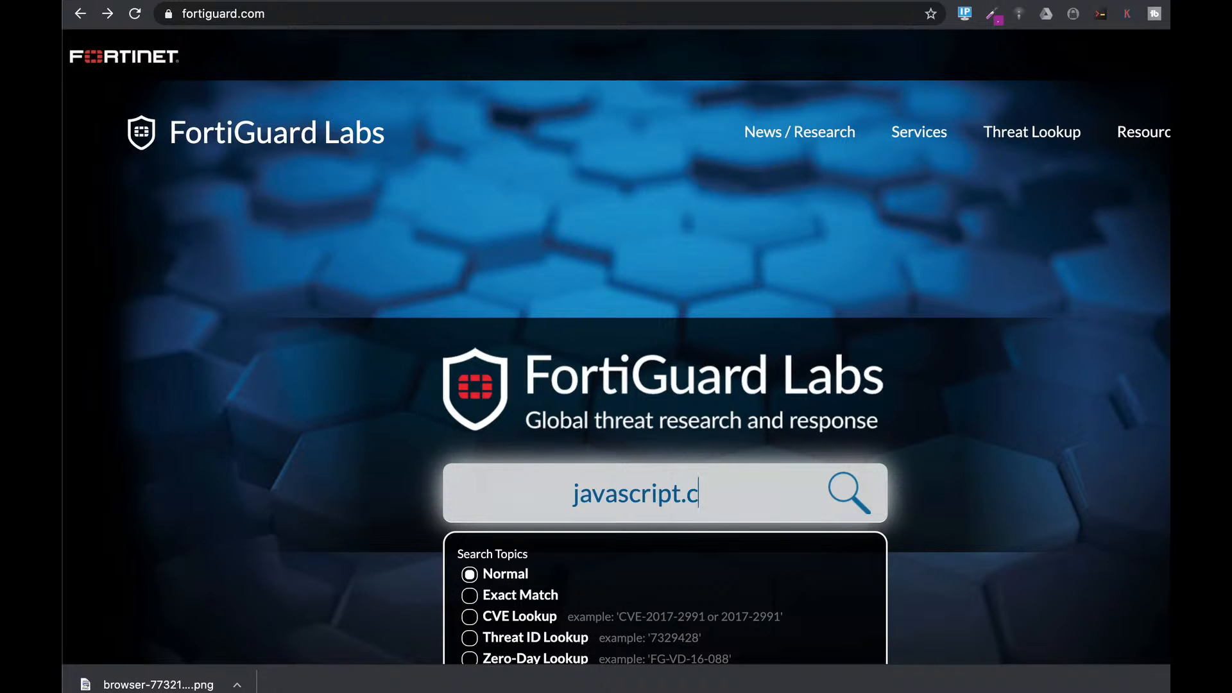
type("ryptoc")
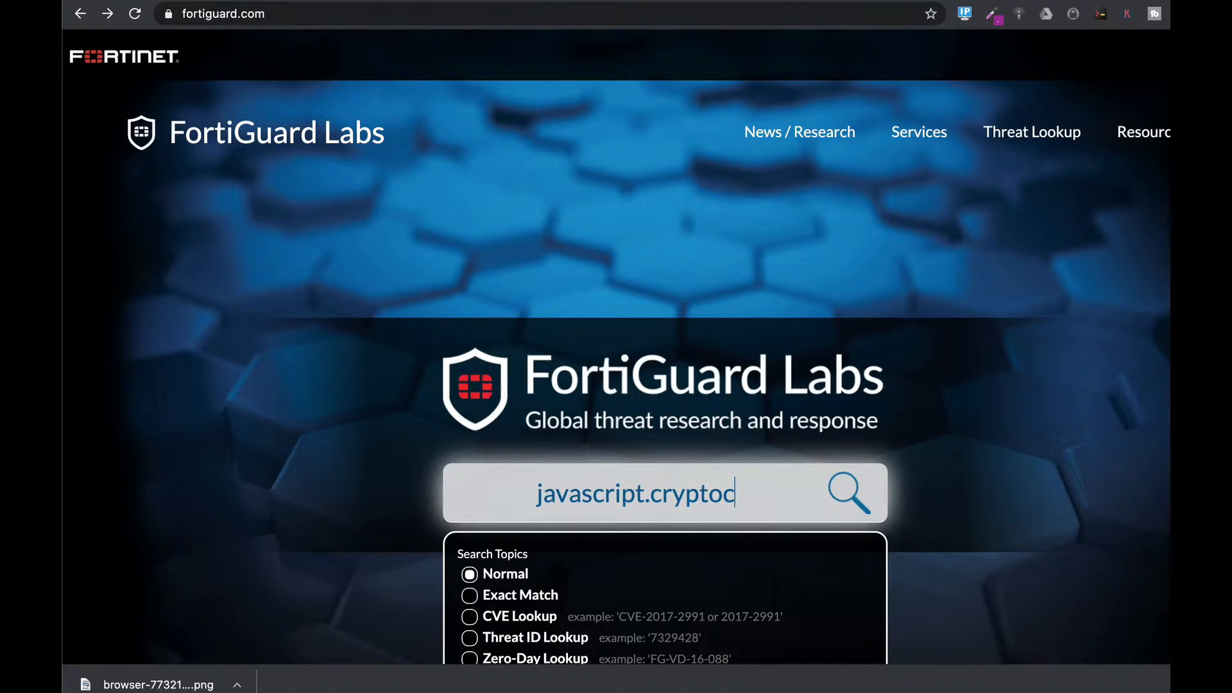
type("urrency")
key("Return")
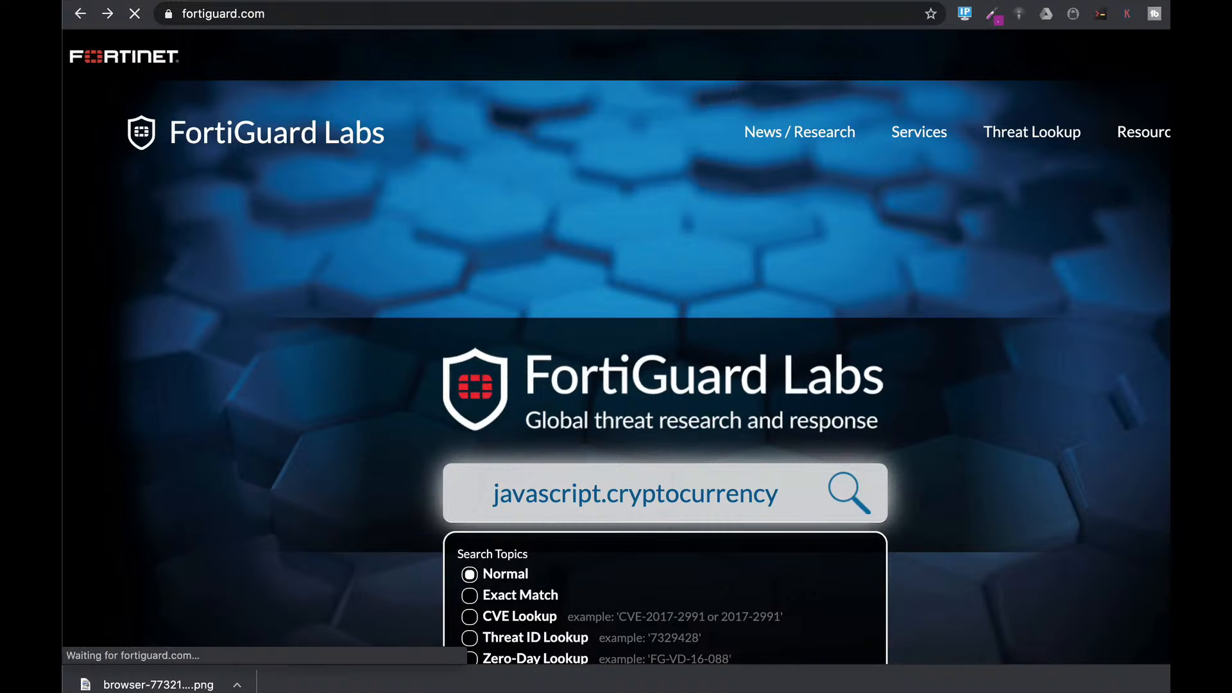
scroll(780, 544, "down", 4)
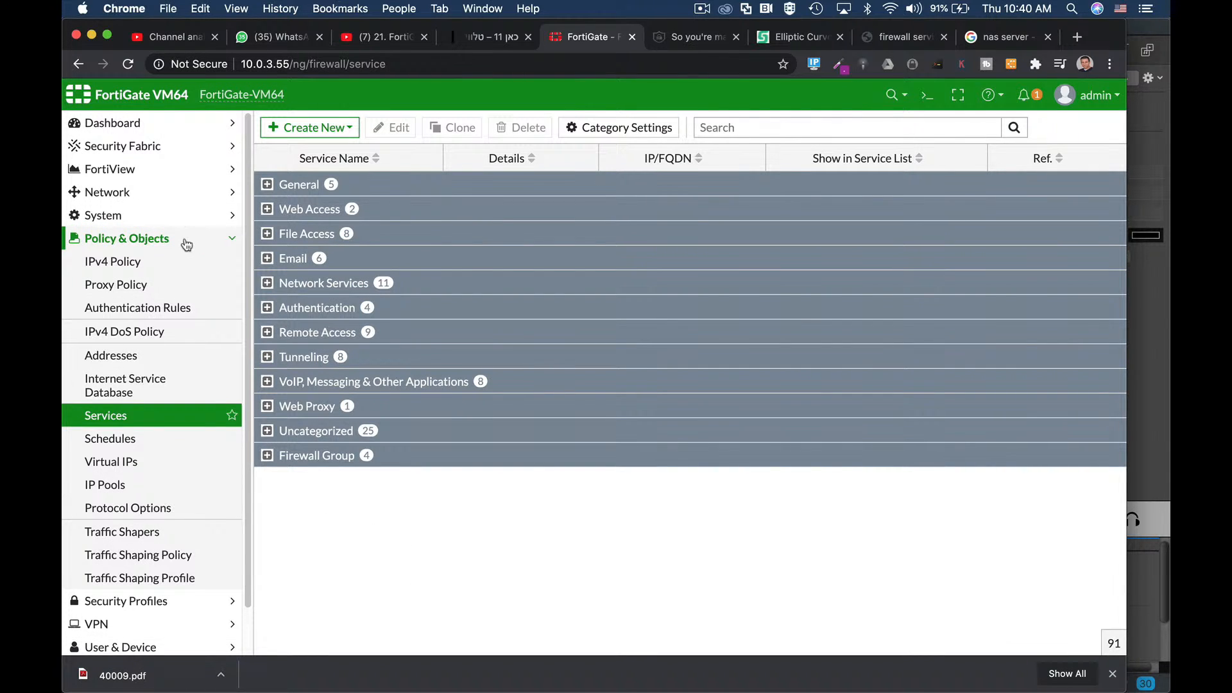
left_click(338, 129)
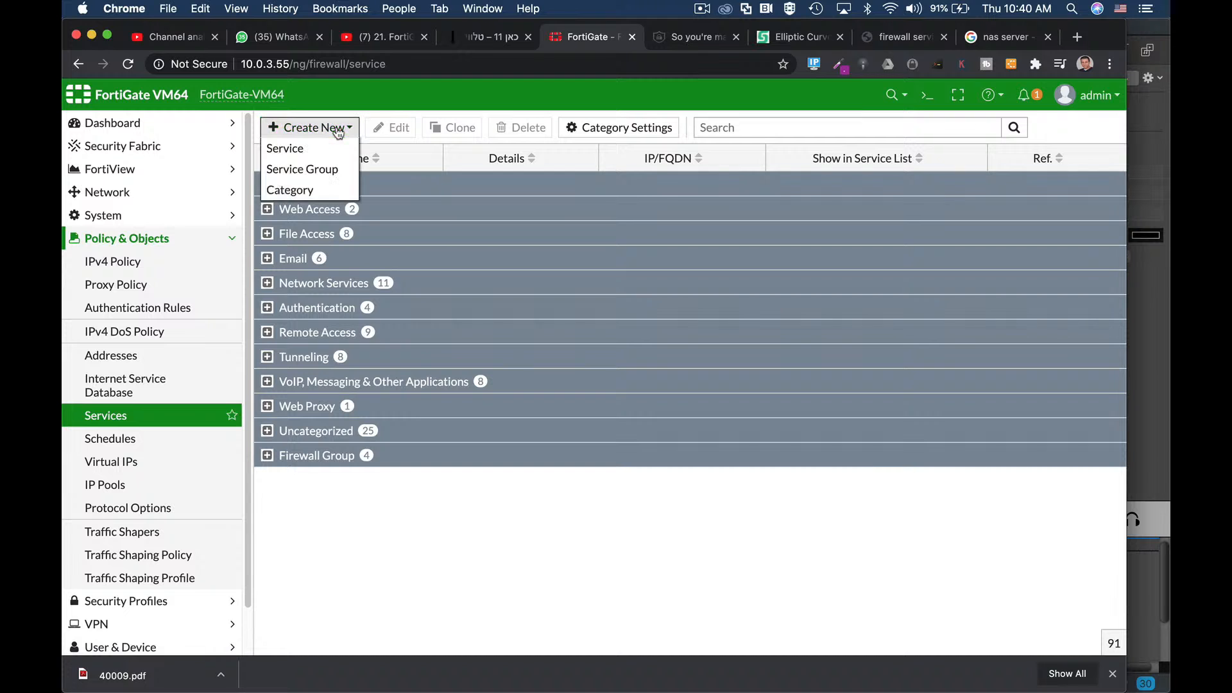
left_click(333, 148)
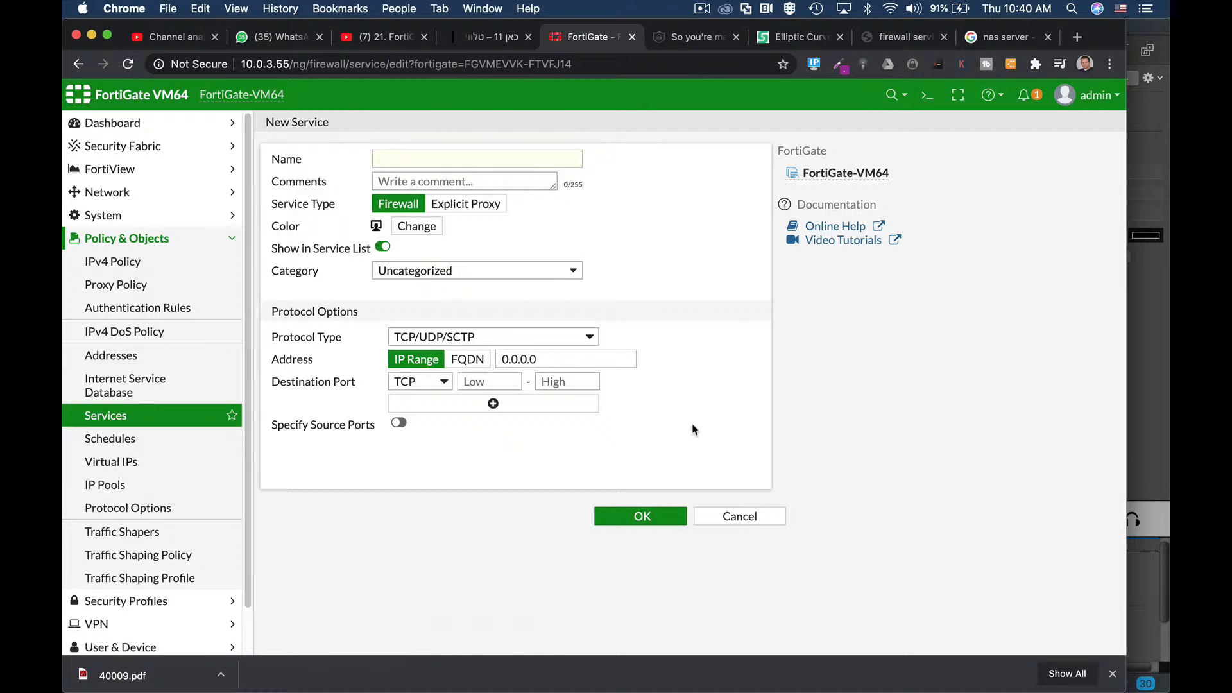
left_click(746, 520)
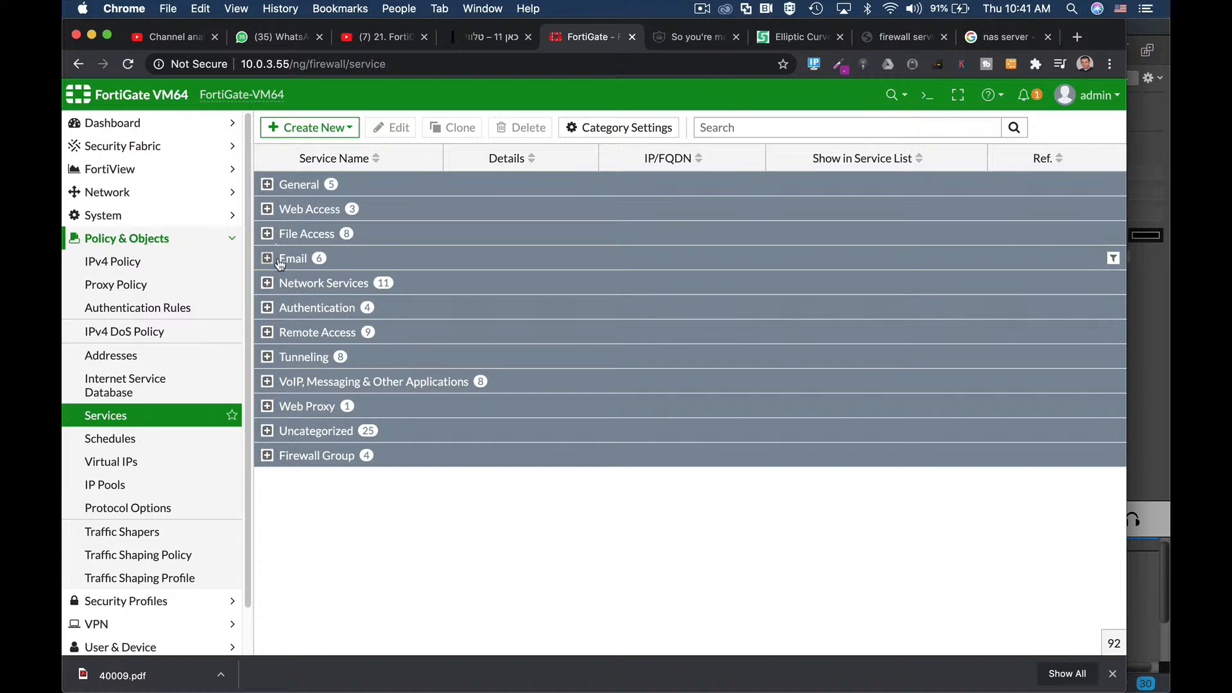
Step: In the CLI console, create a custom firewall service entry named backup
left_click(928, 112)
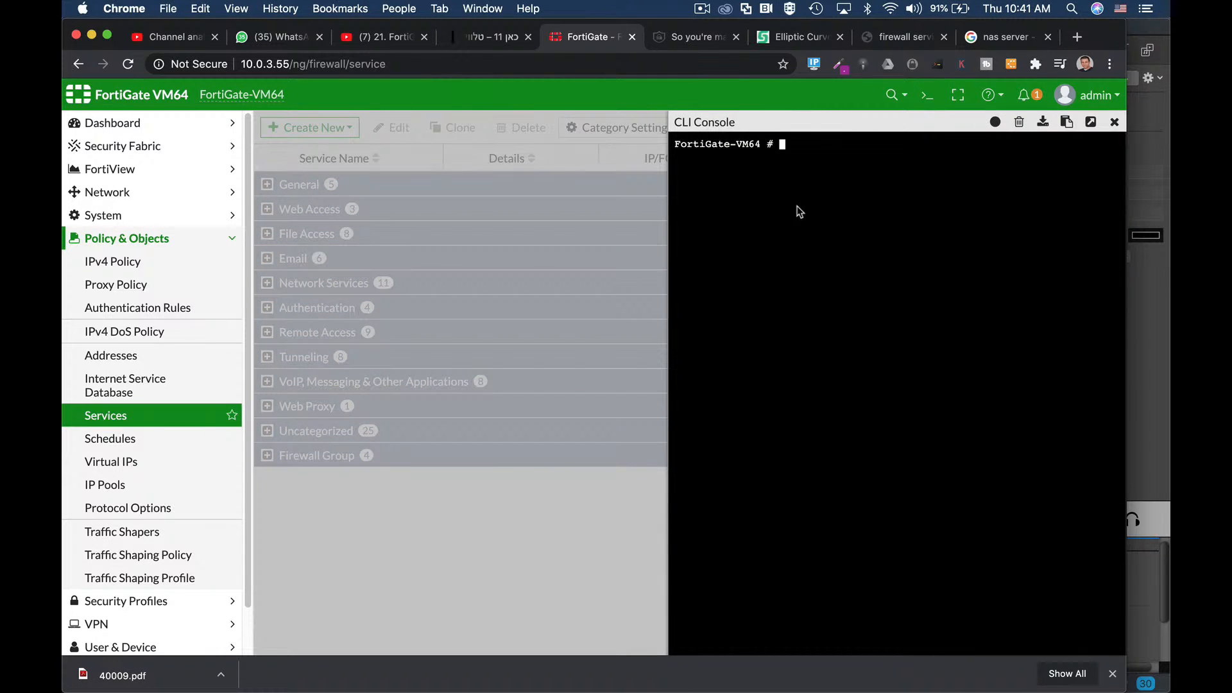
type("config firewall service")
key("Tab")
key("Return")
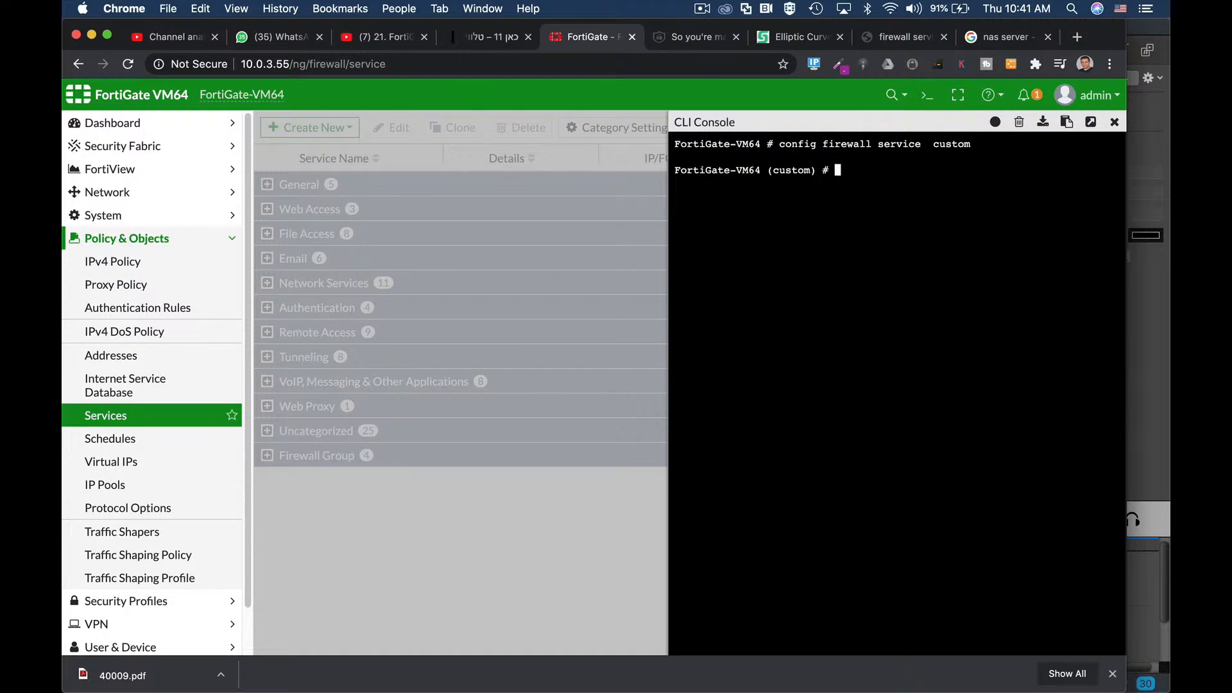
type("edit \"backup\"")
key("Return")
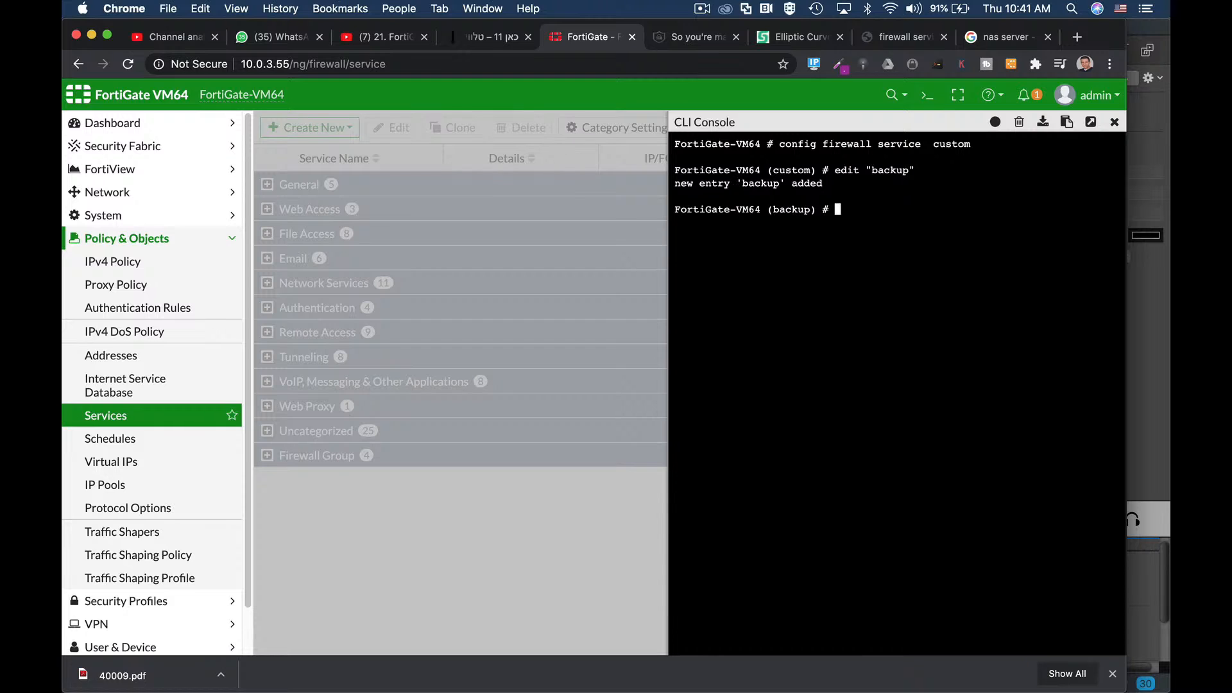
Step: Set the backup service protocol to TCP/UDP/SCTP with TCP port range 52630:52630
type("set proxy")
key("Tab")
key("Tab")
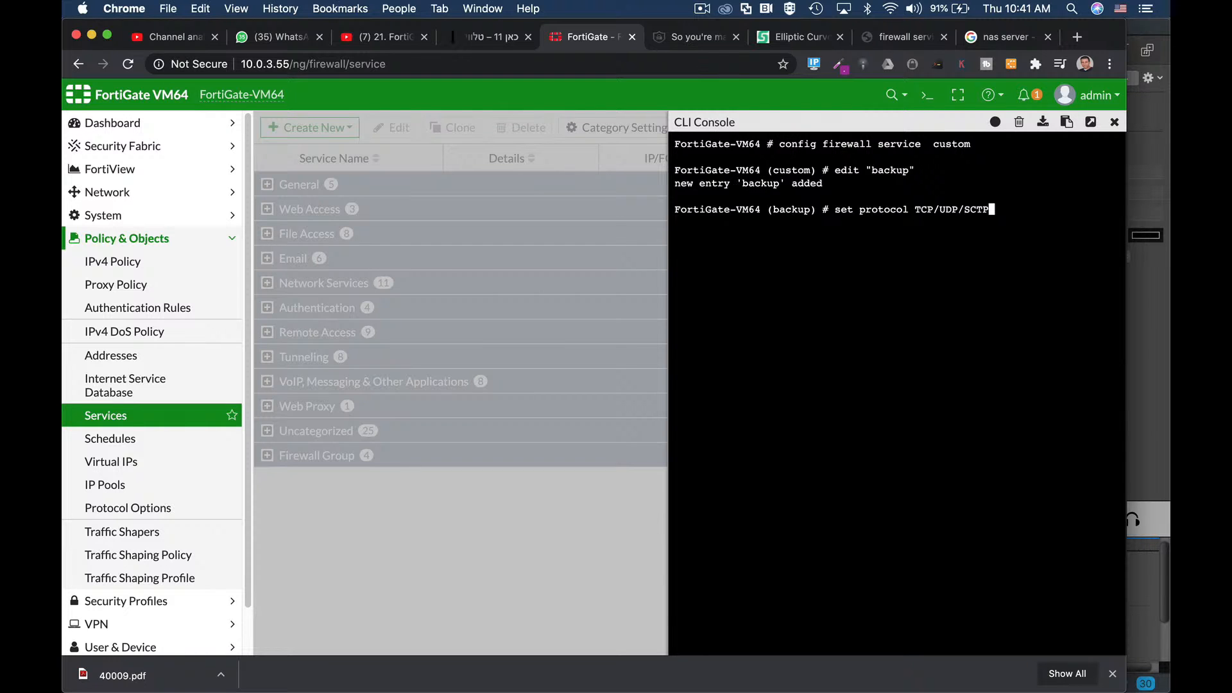
key("Return")
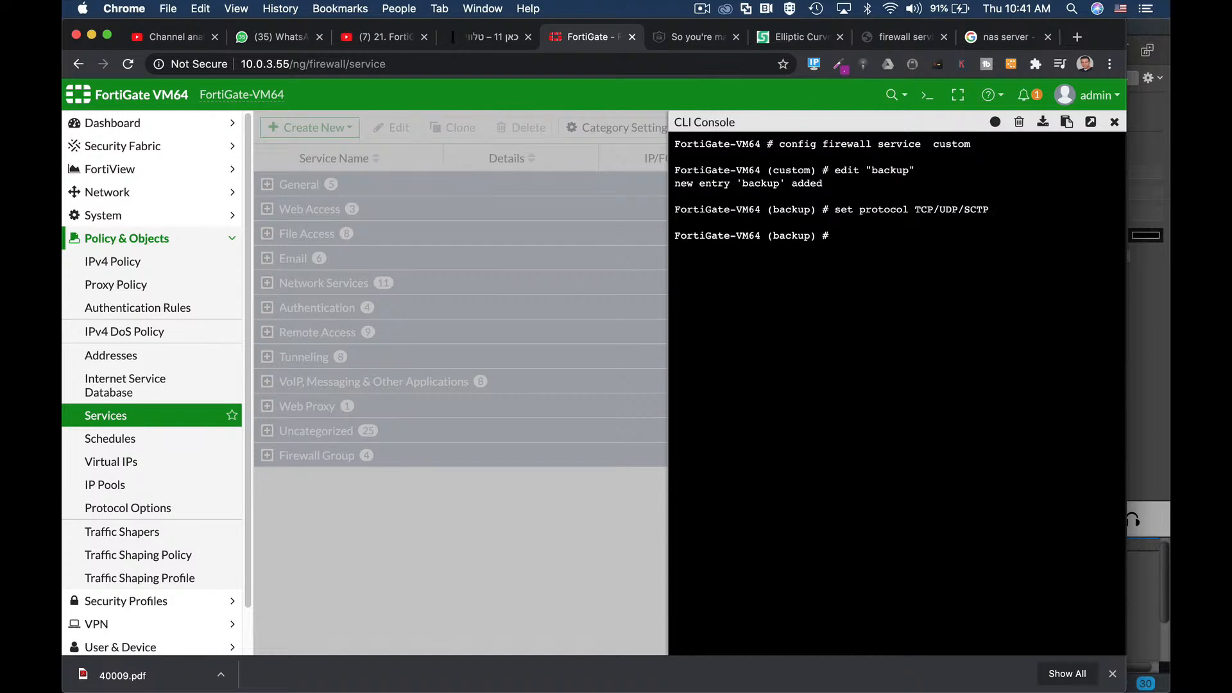
type("set")
type("tcp-portrange 52630:52")
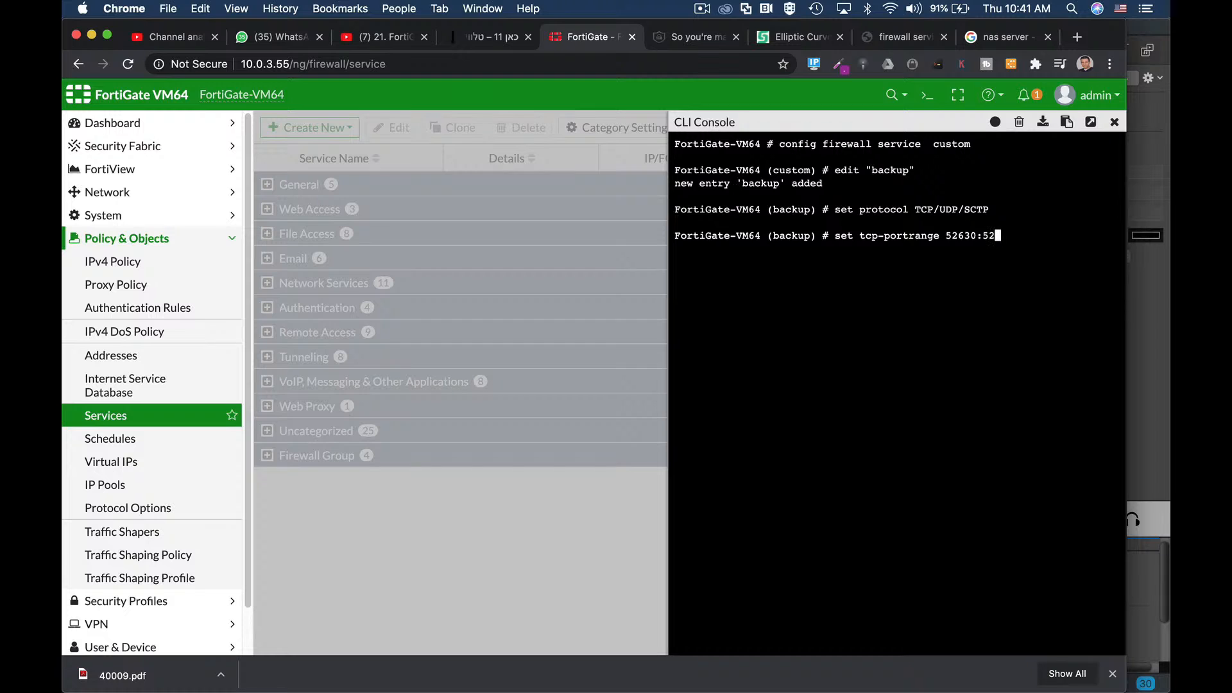
type("630")
key("Return")
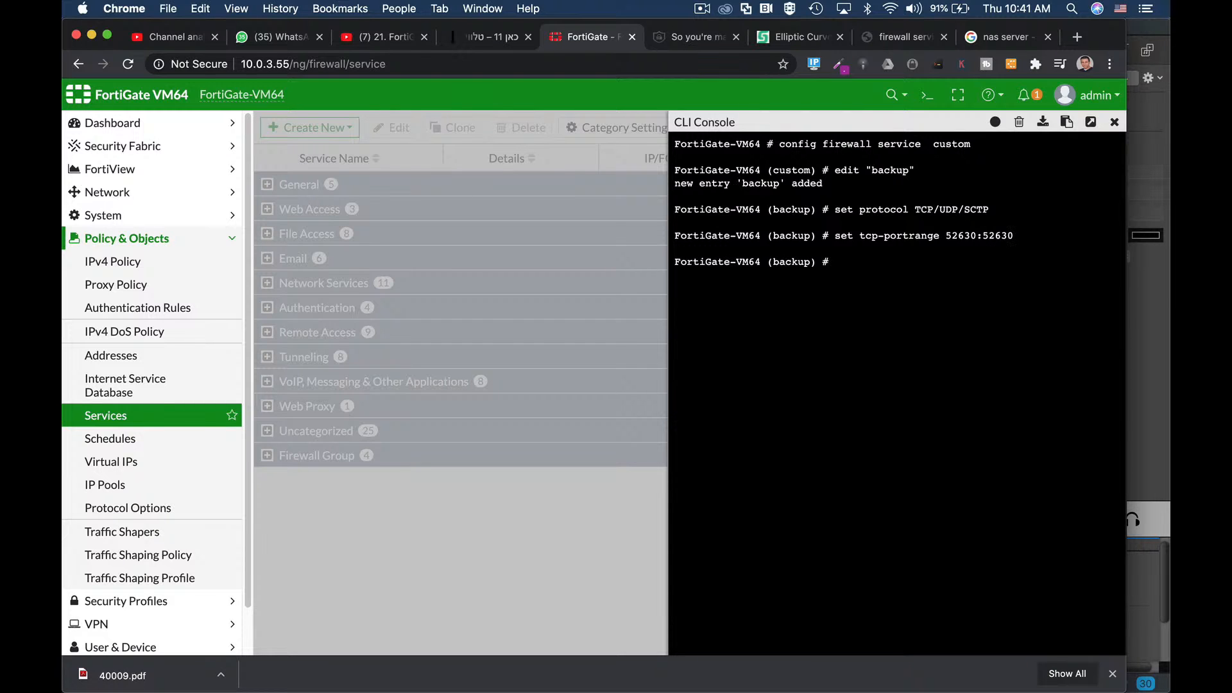
Step: Give the service category Web Access and iprange 1.1.1.1-1.1.1.2, then commit with end
type("set category")
key("Tab")
key("Tab")
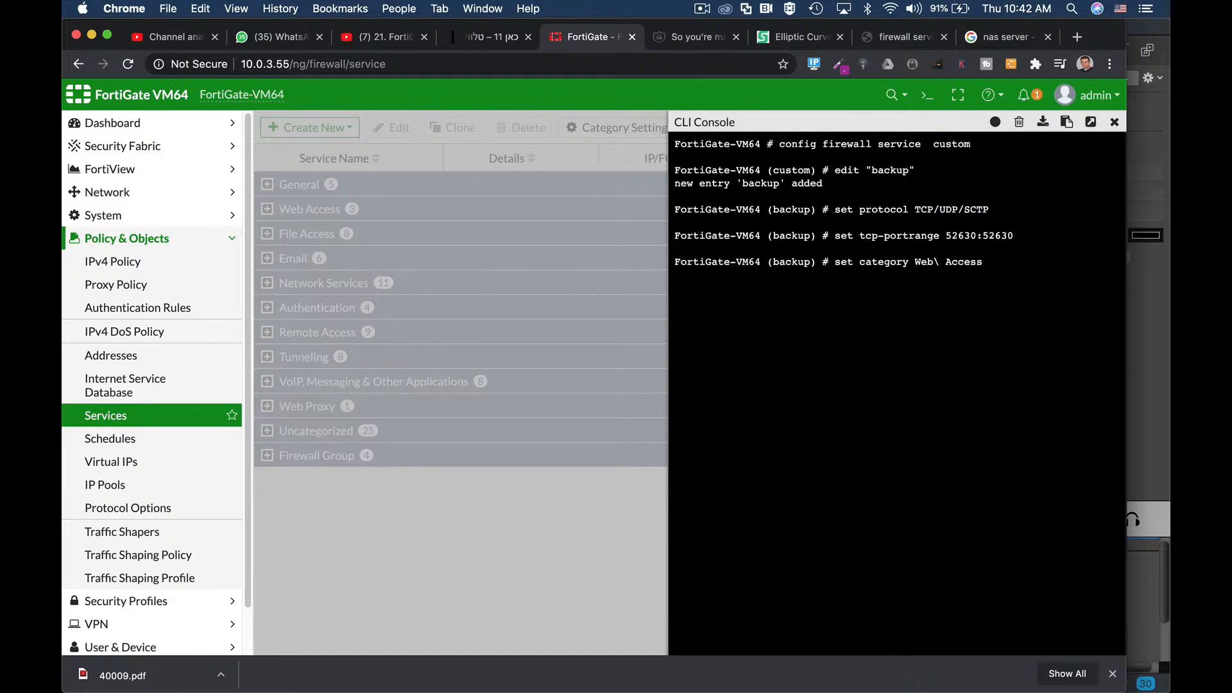
key("Return")
type("s")
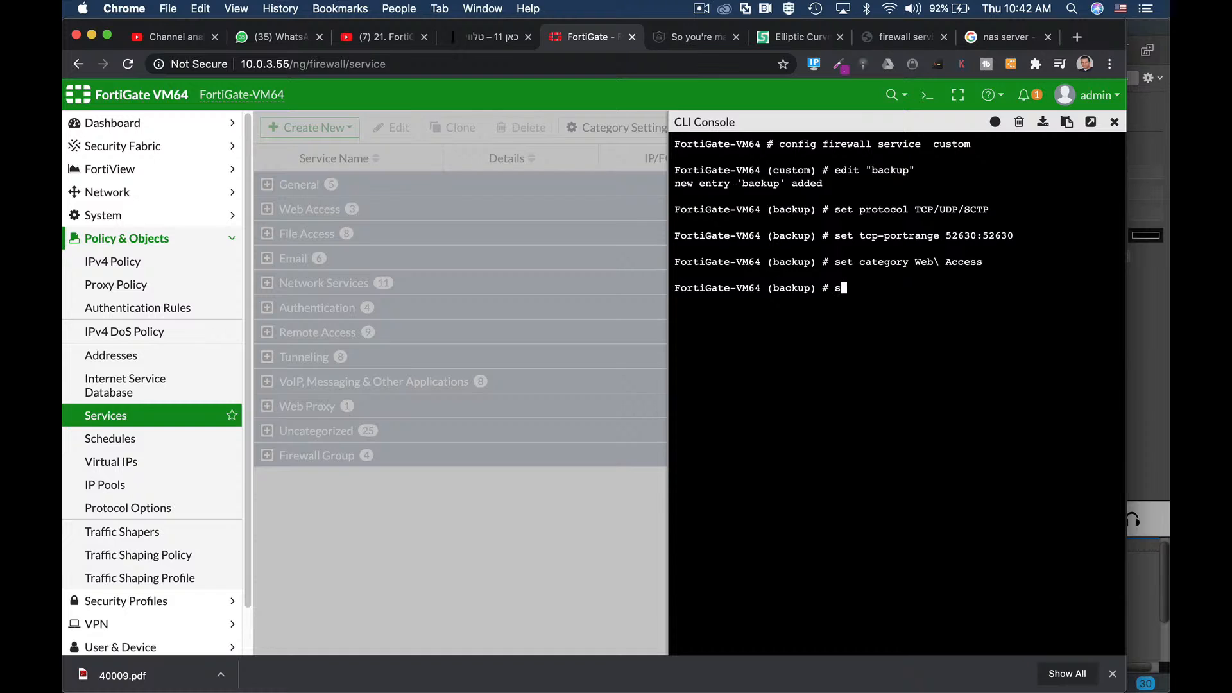
type("et iprange")
type("1.1.1.1-1.1.1.2")
key("Return")
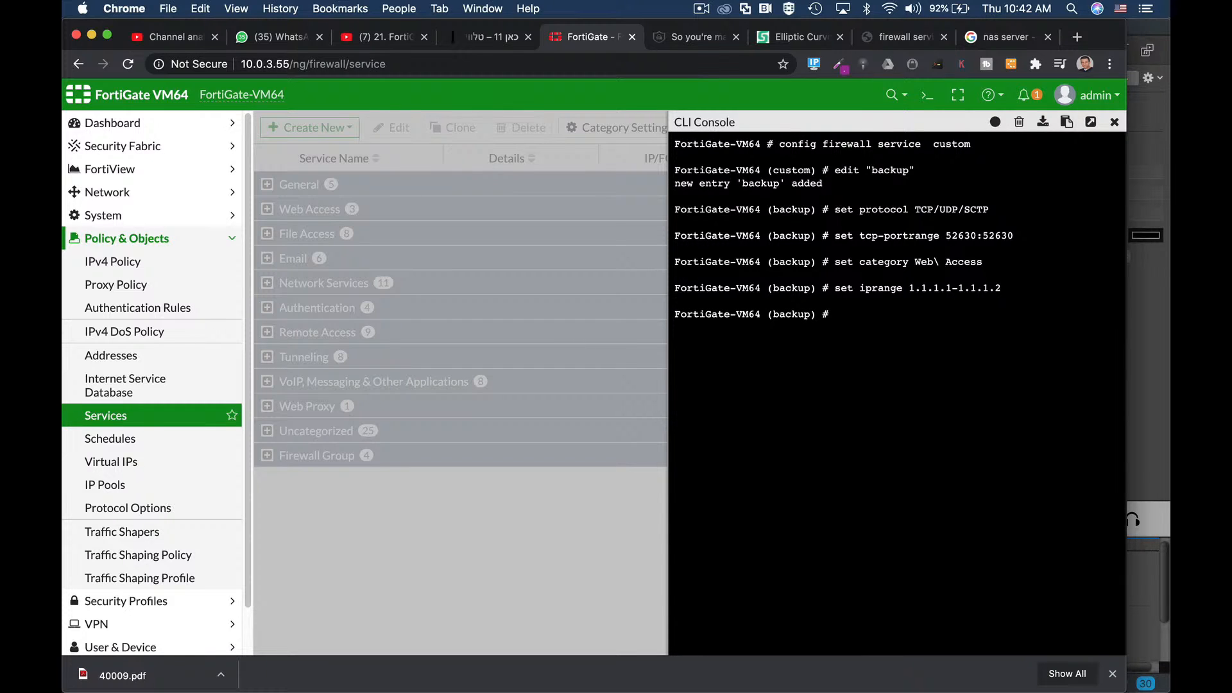
type("end")
key("Return")
key("Return")
key("Return")
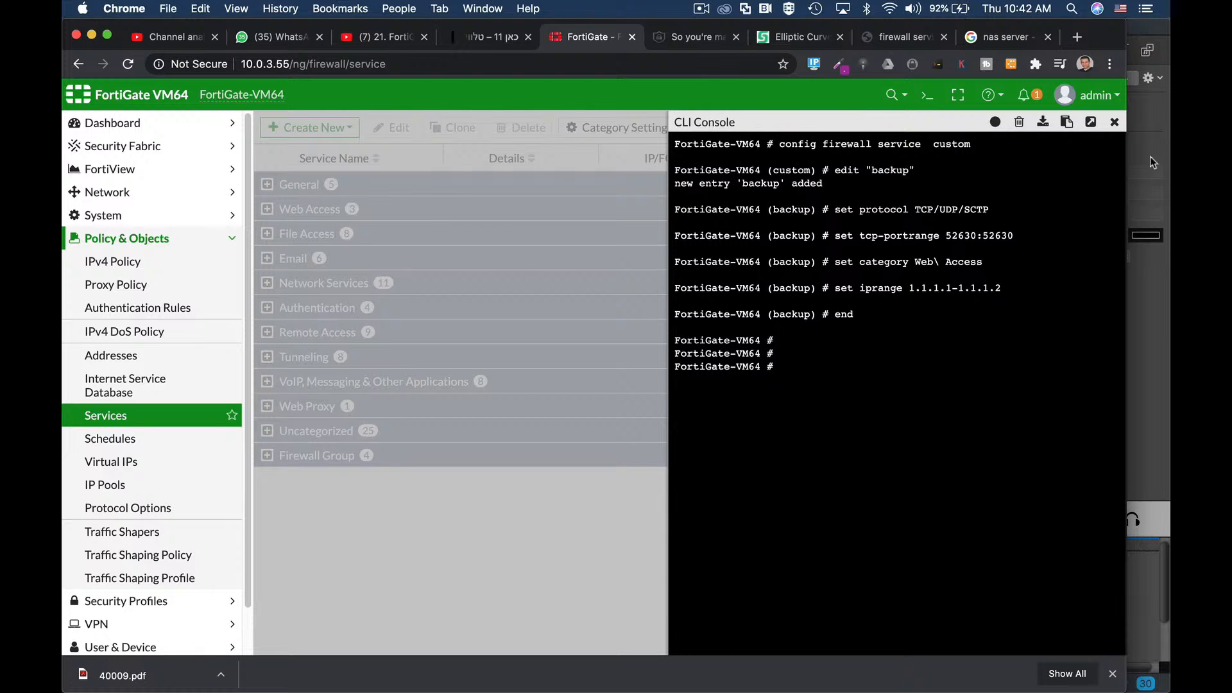
Step: Close the CLI Console and expand Web Access to confirm the backup service is listed
left_click(1114, 121)
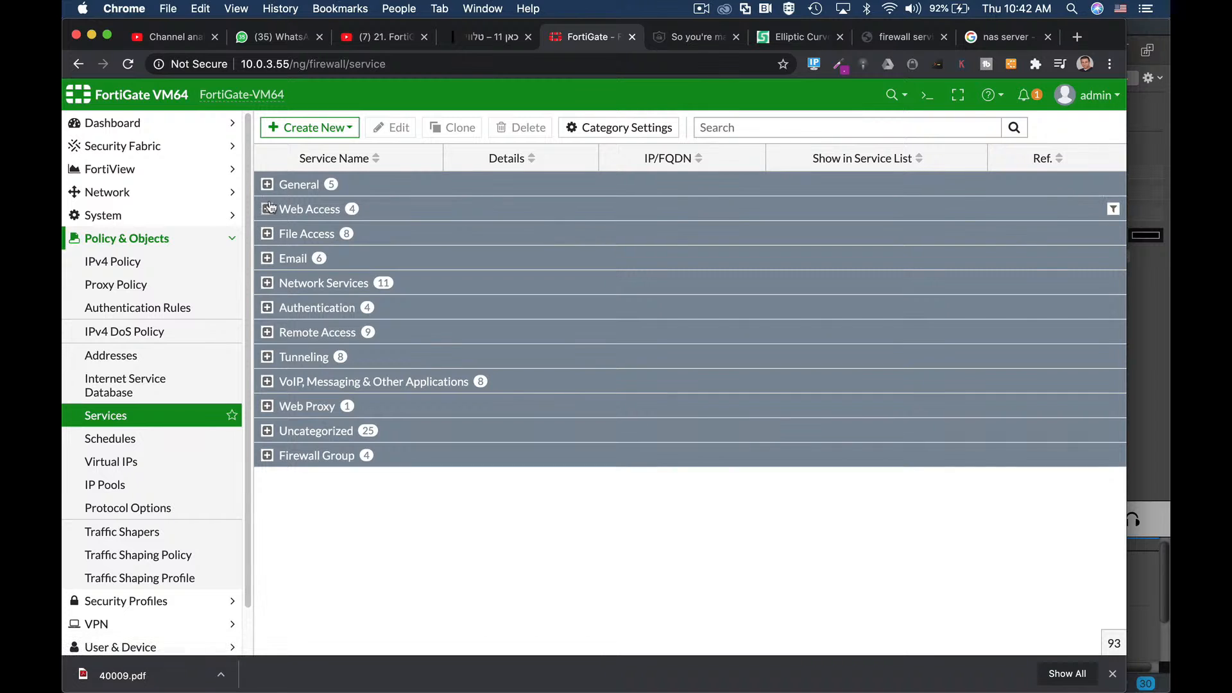
left_click(266, 209)
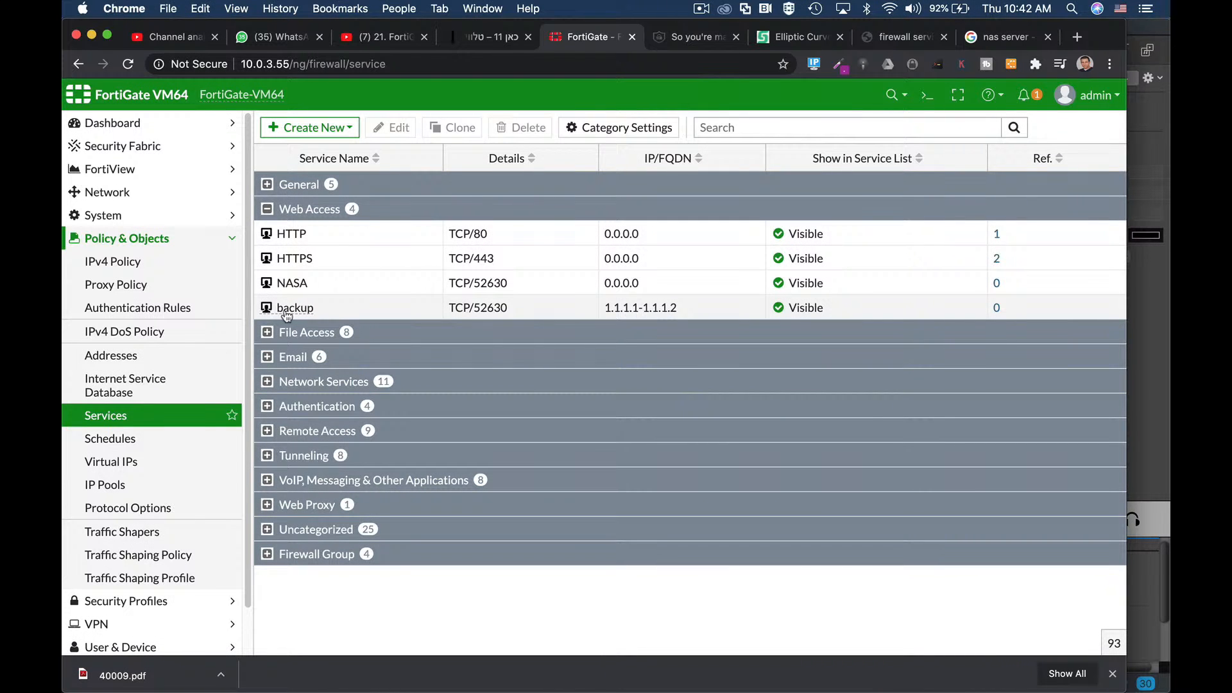
mouse_move(294, 313)
Step: Start a new IPv4 firewall policy from Policy & Objects > IPv4 Policy
left_click(96, 262)
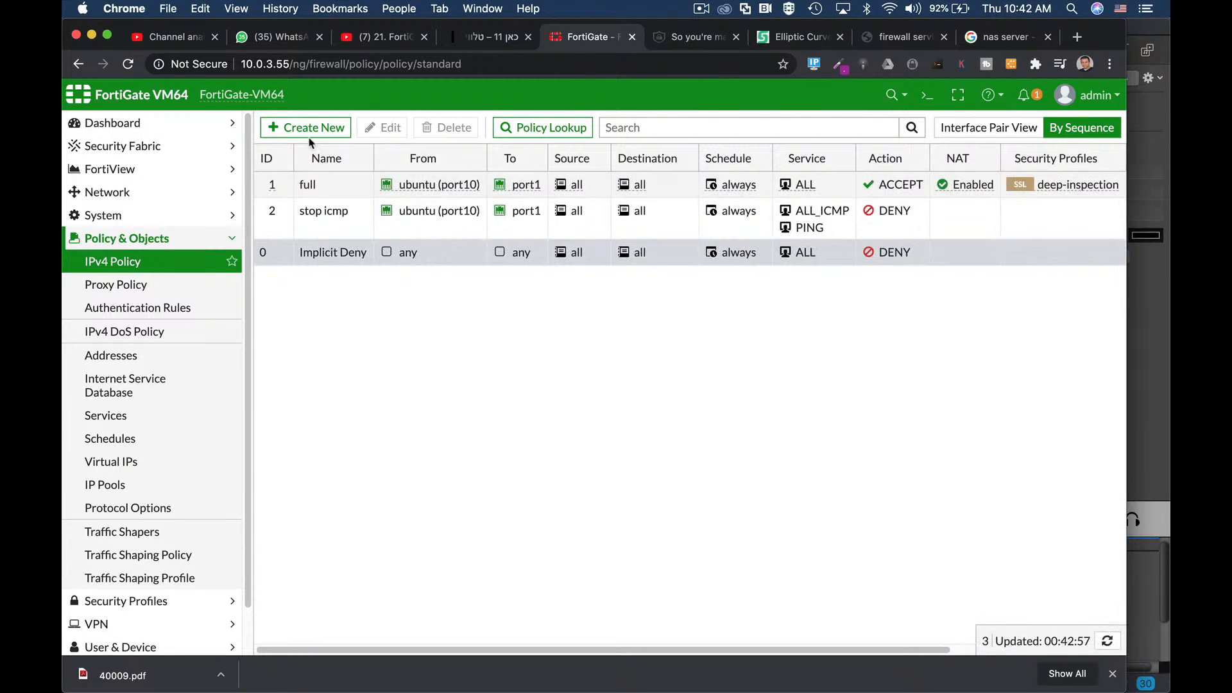
left_click(314, 131)
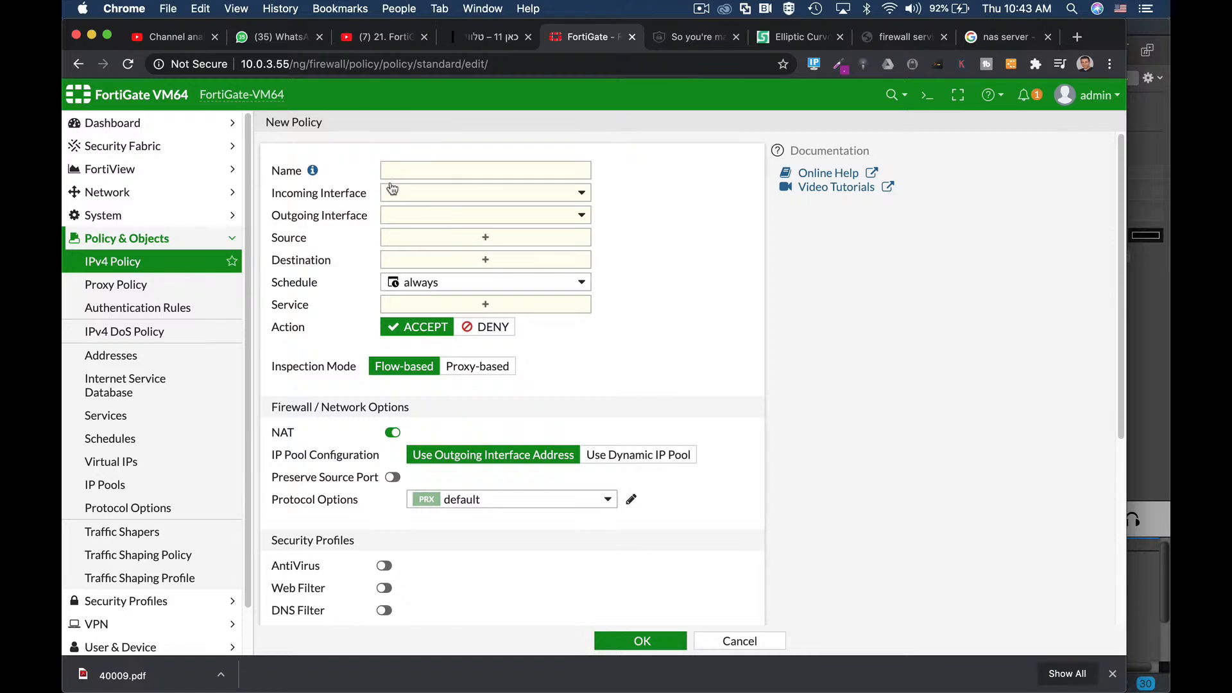
left_click(423, 174)
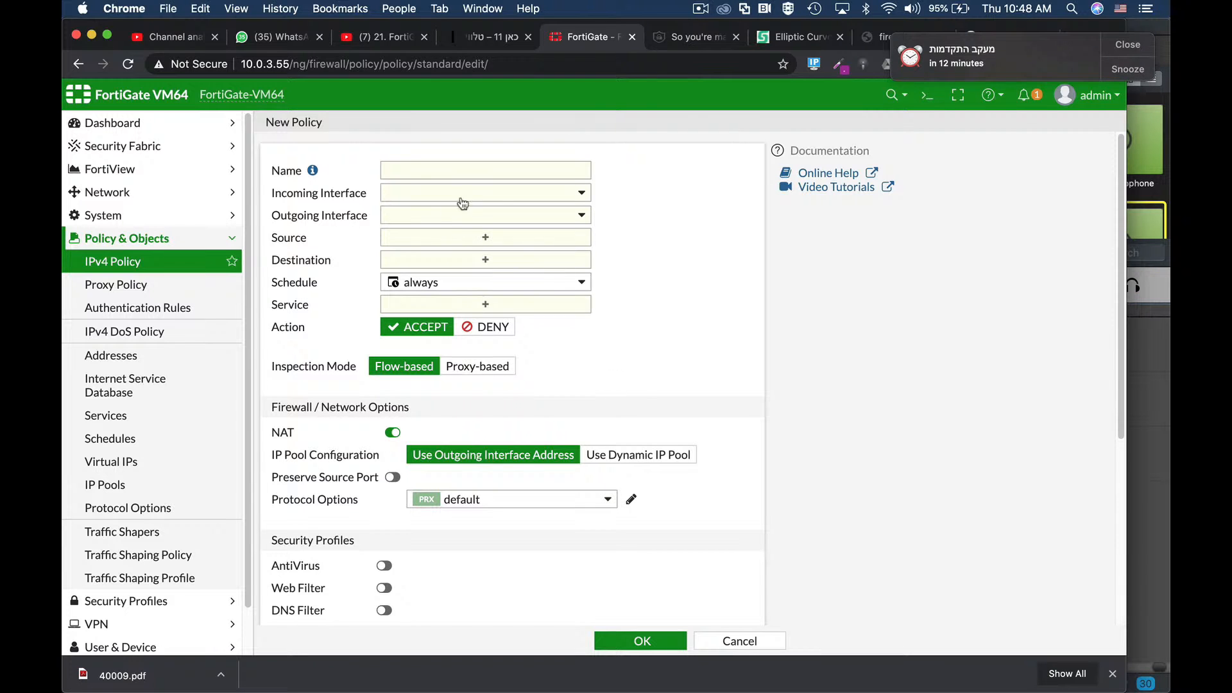
Step: Name the policy DMZ_Backup, with incoming interface DMZ (port10) and outgoing WAN (port1)
left_click(404, 169)
type("DMZ")
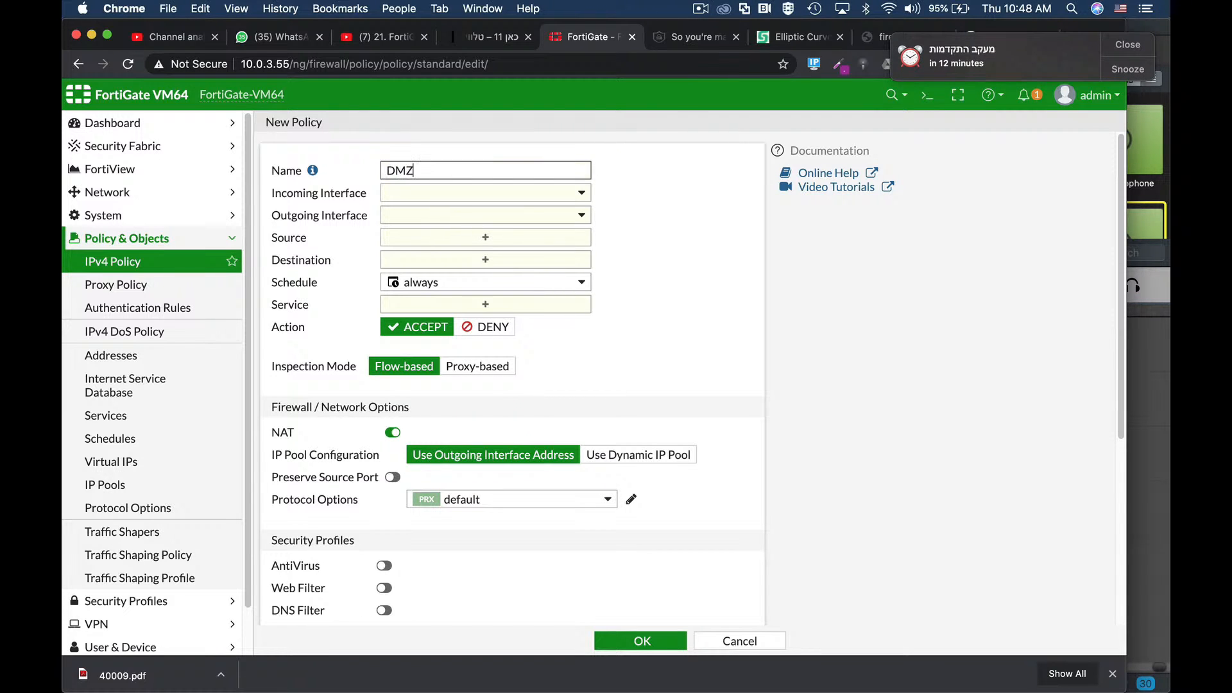
type("_Backup")
left_click(535, 196)
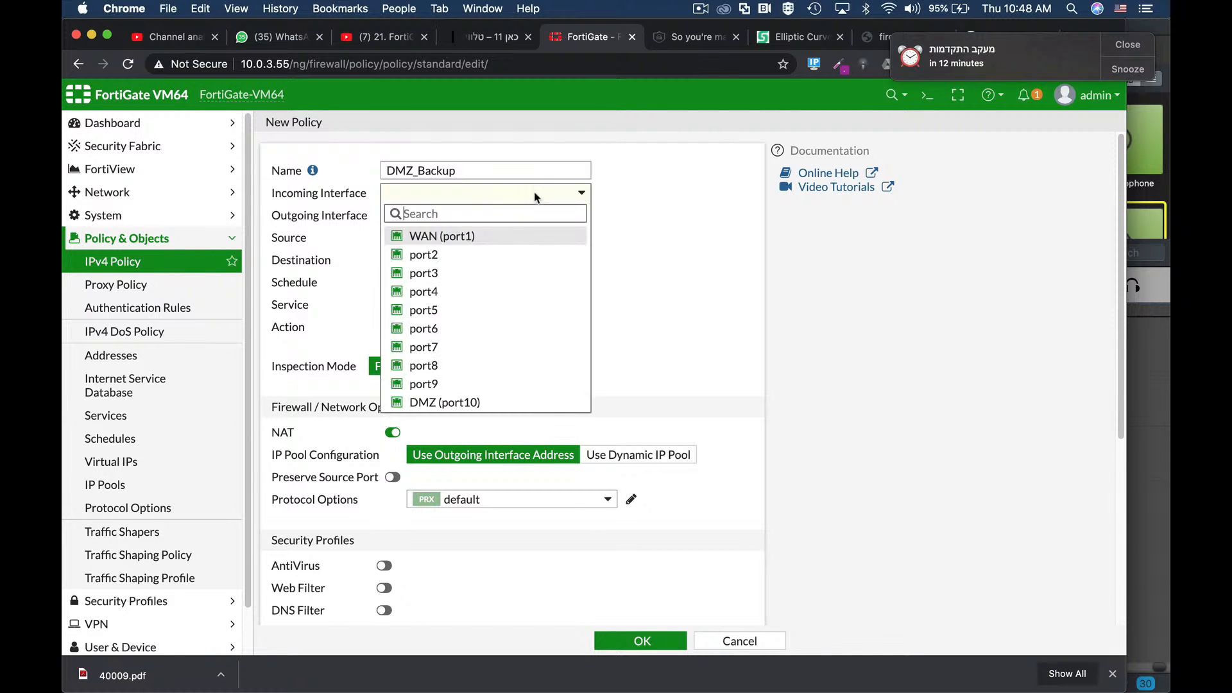
left_click(461, 402)
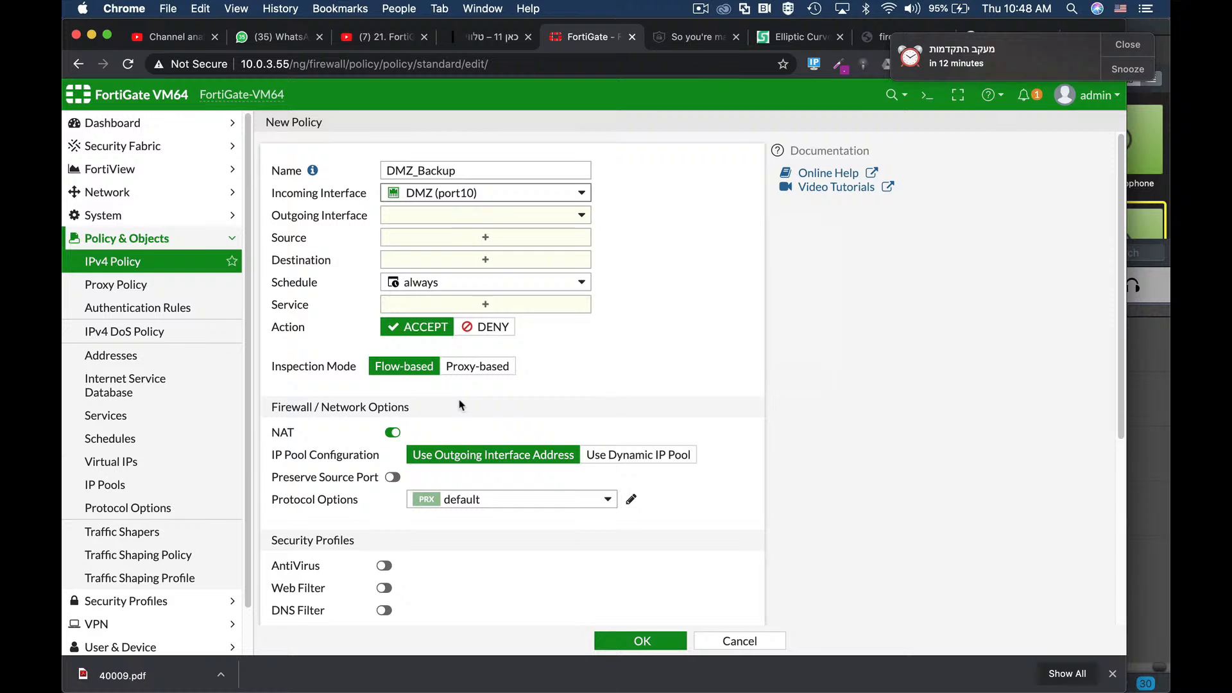
left_click(478, 216)
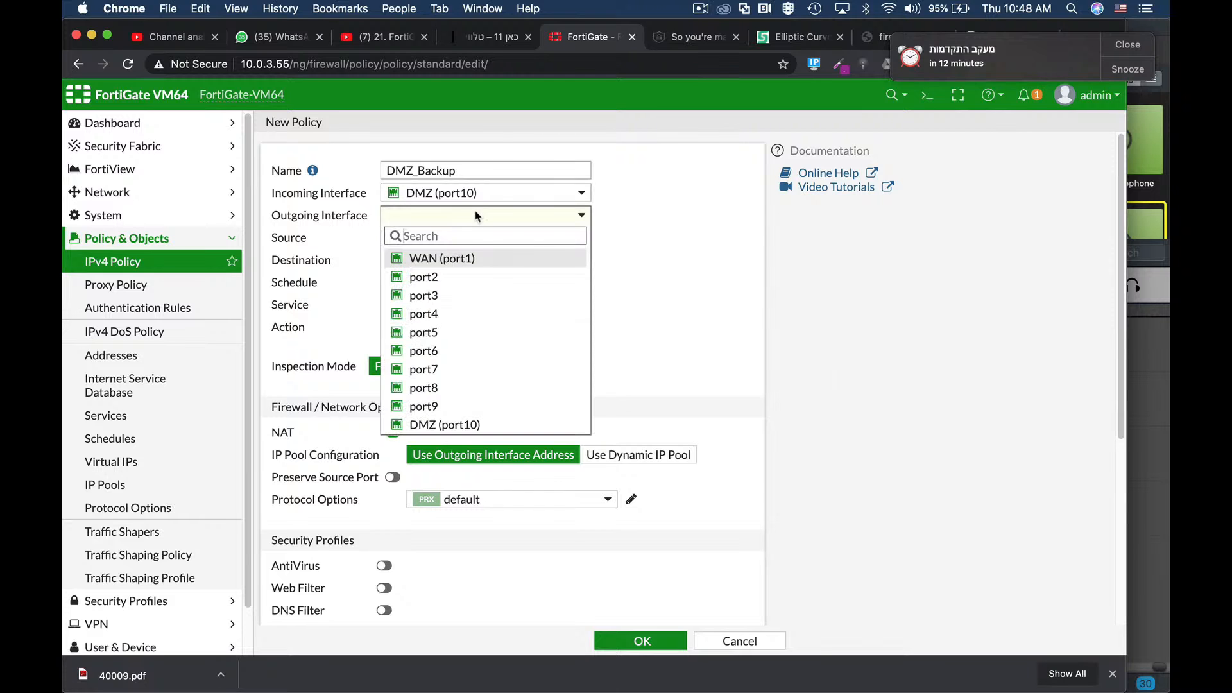
left_click(452, 259)
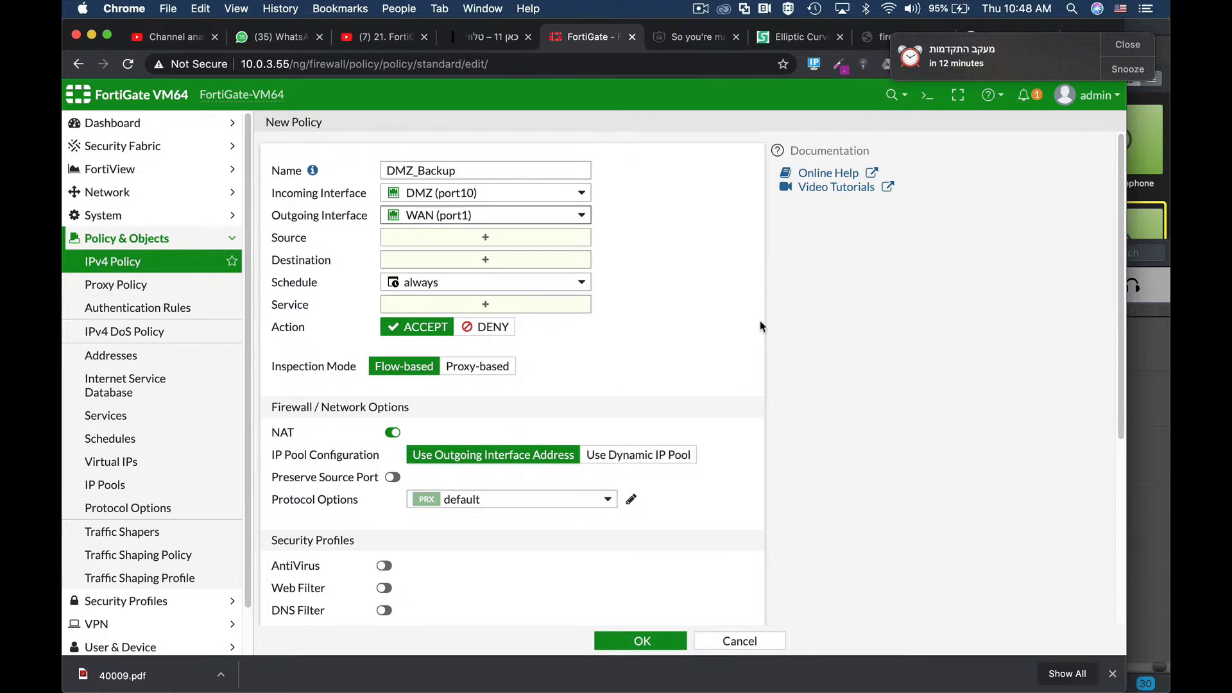
Step: Bring up the Create New options in the policy's Schedule dropdown
left_click(458, 285)
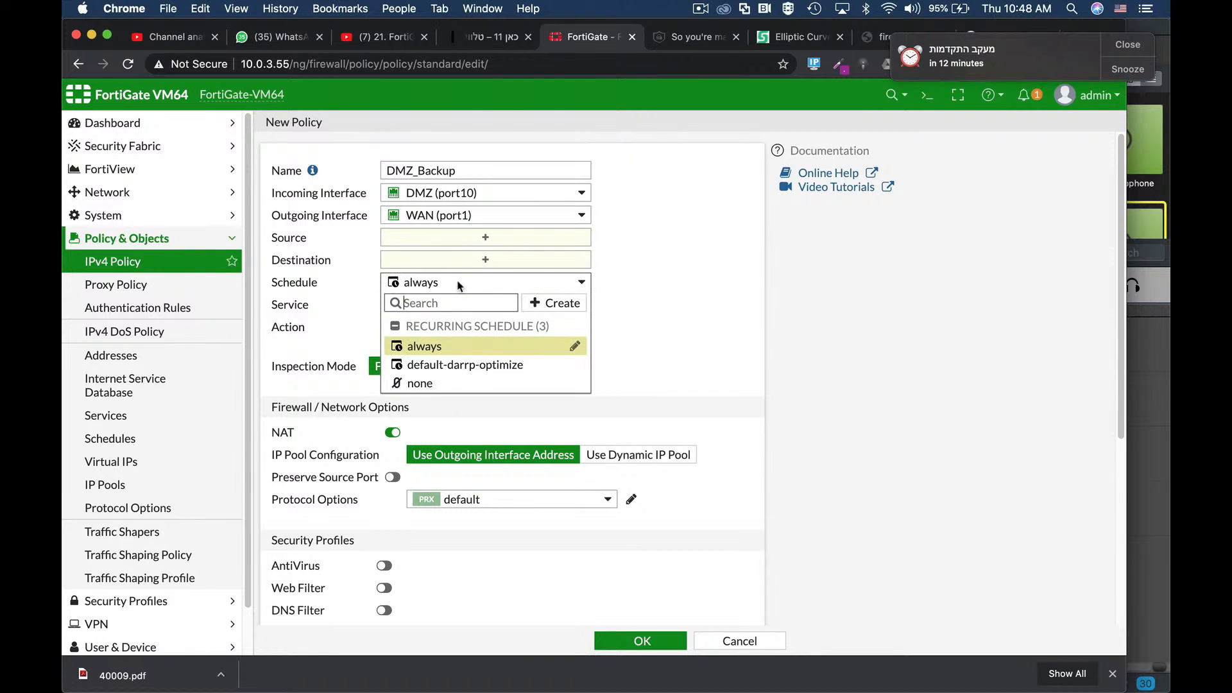
mouse_move(571, 352)
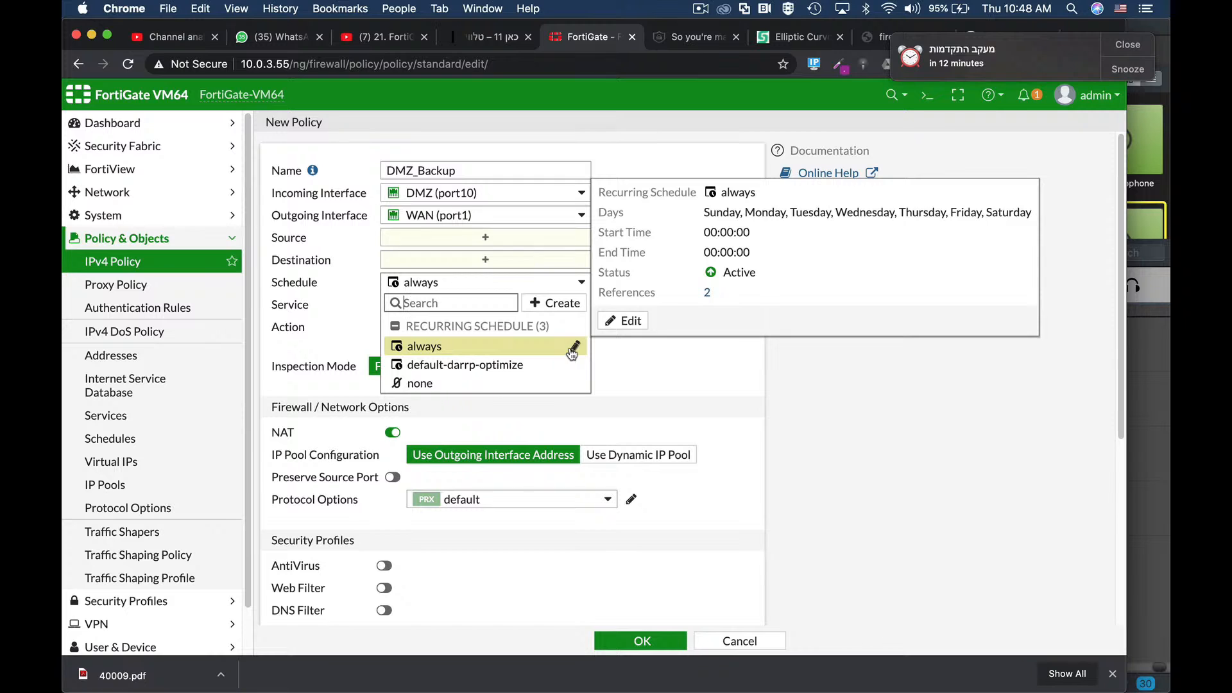
left_click(559, 304)
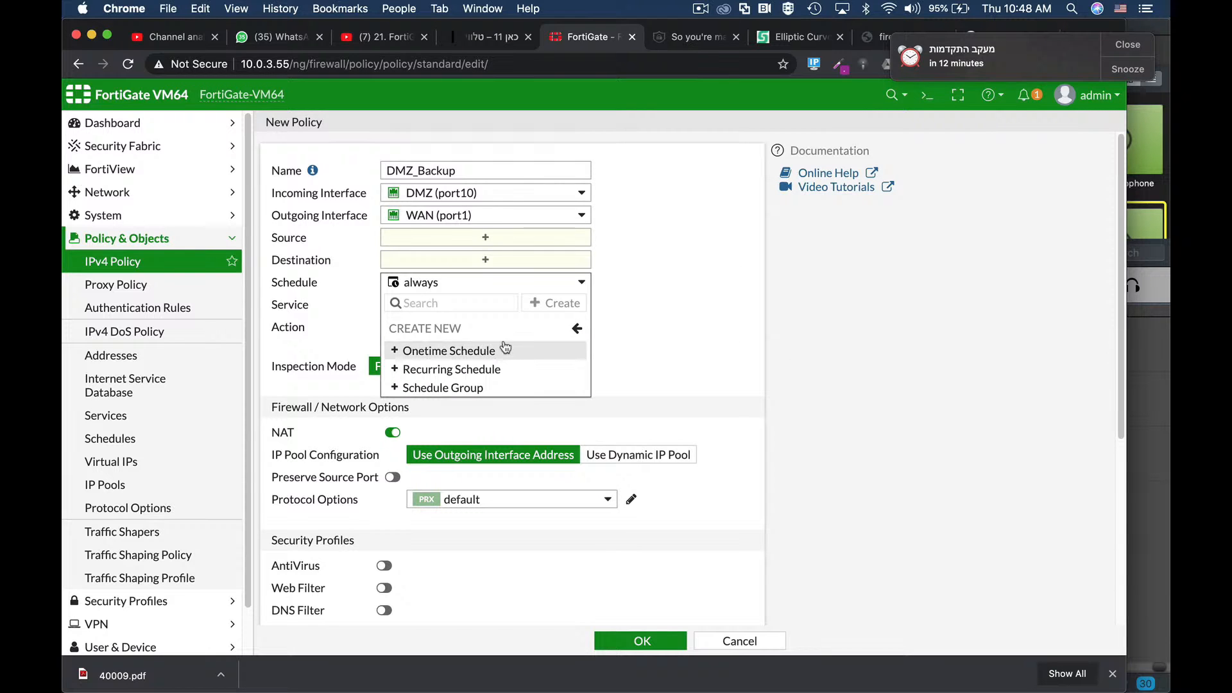
Step: Set up a recurring schedule for Monday, Tuesday and Wednesday, starting 22:00 and stopping 23:00
left_click(474, 370)
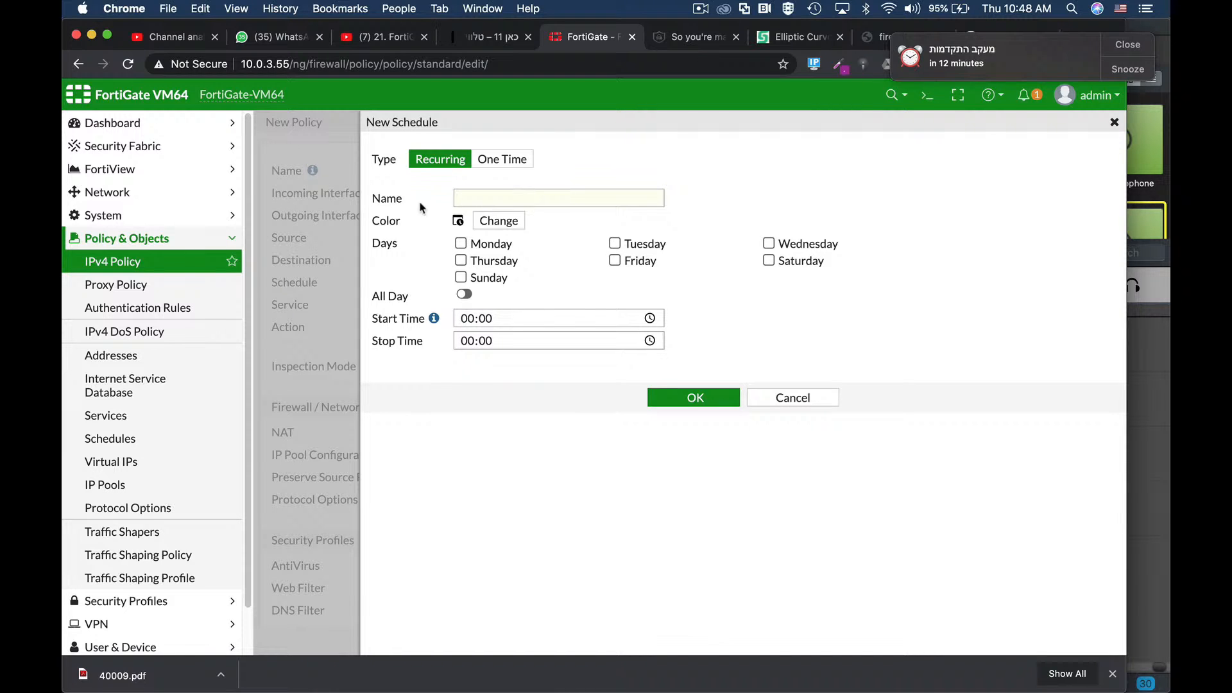
left_click(460, 243)
left_click(614, 244)
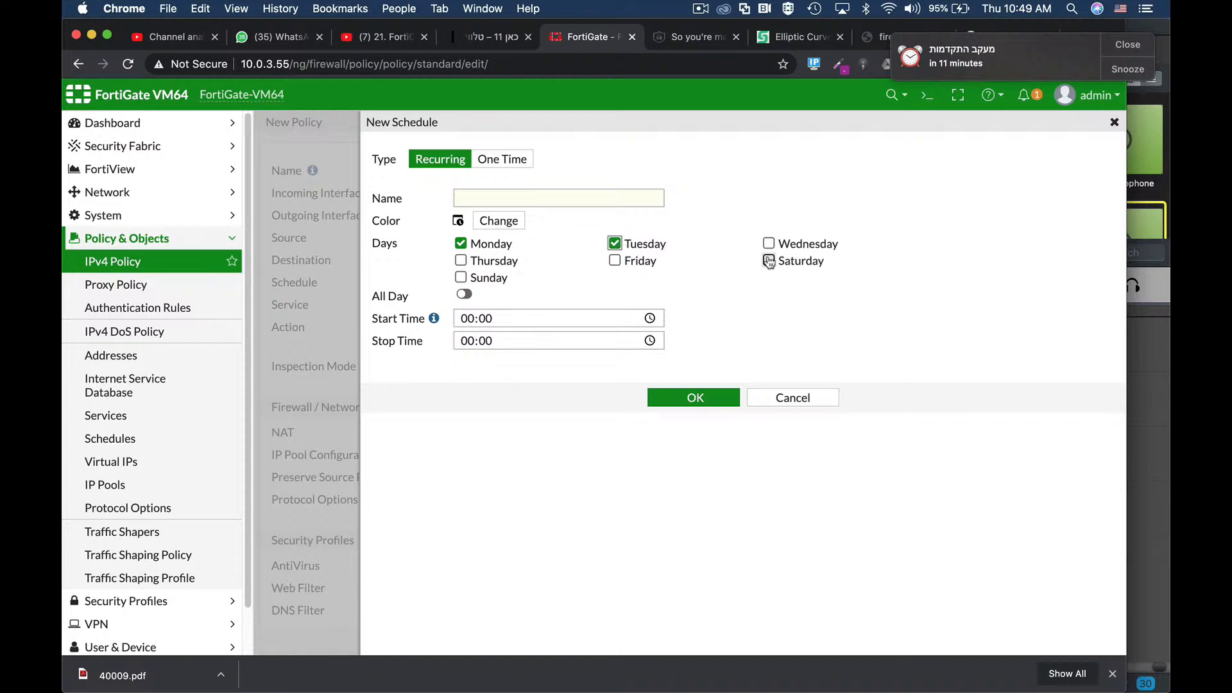
left_click(768, 244)
left_click(471, 320)
type("22")
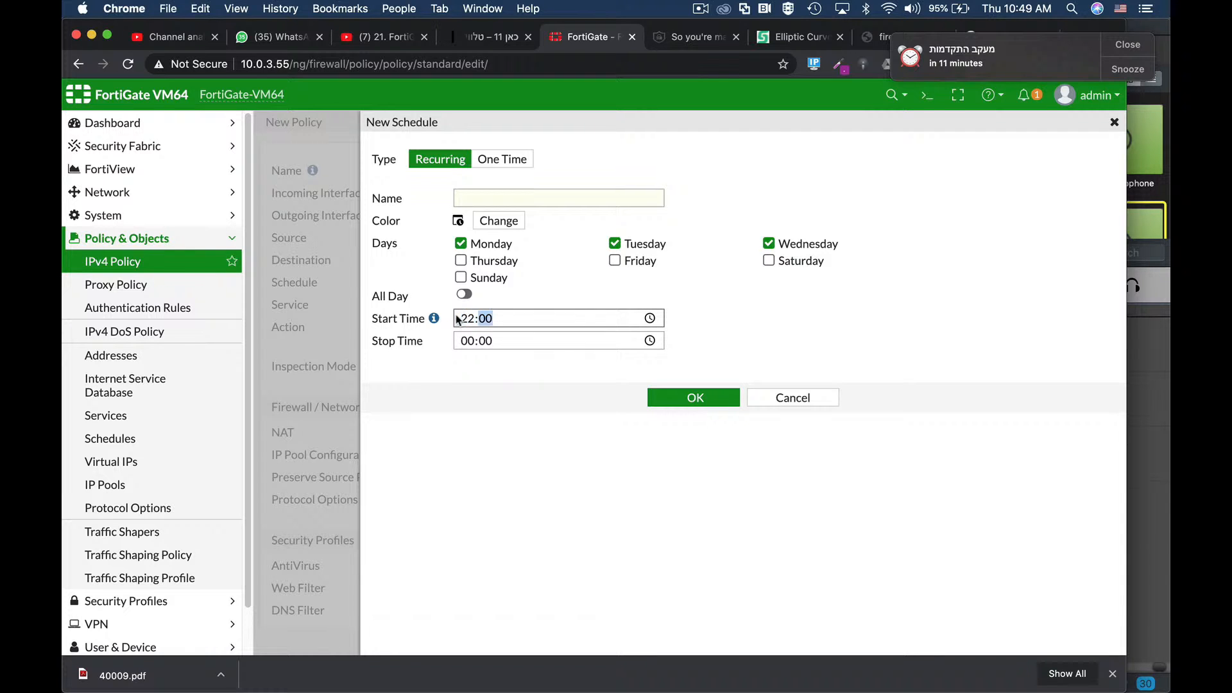
left_click(467, 340)
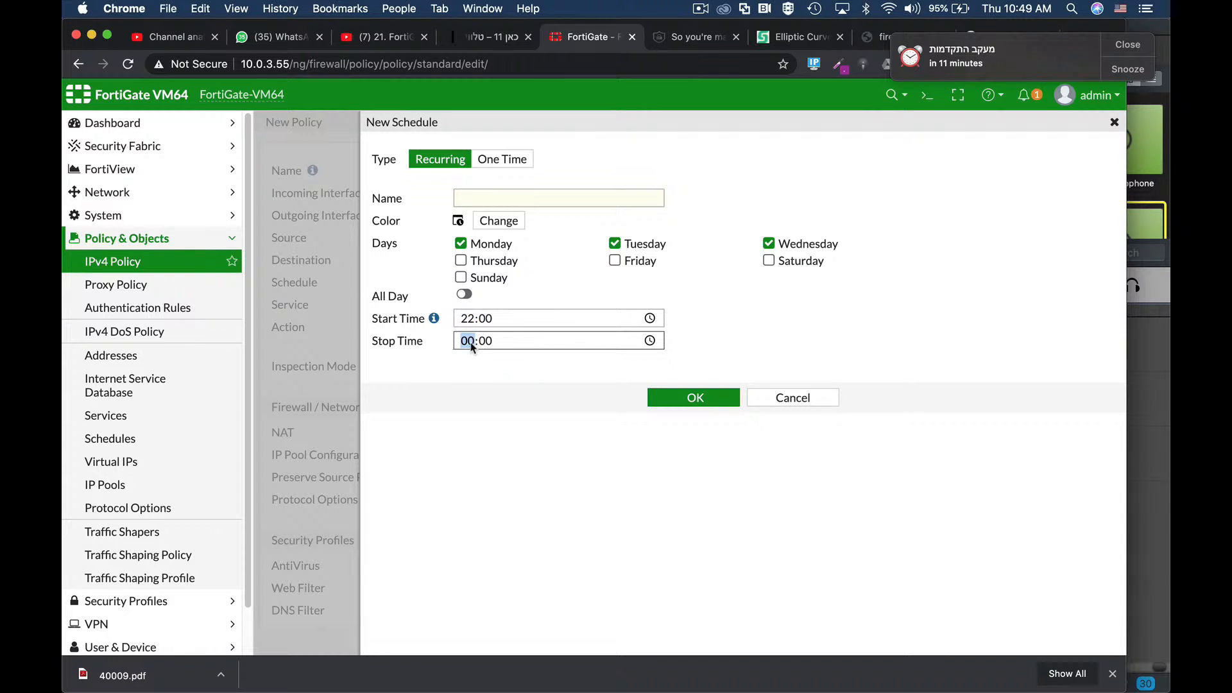
type("23")
Step: Name the new schedule 'backup' and save it
left_click(706, 401)
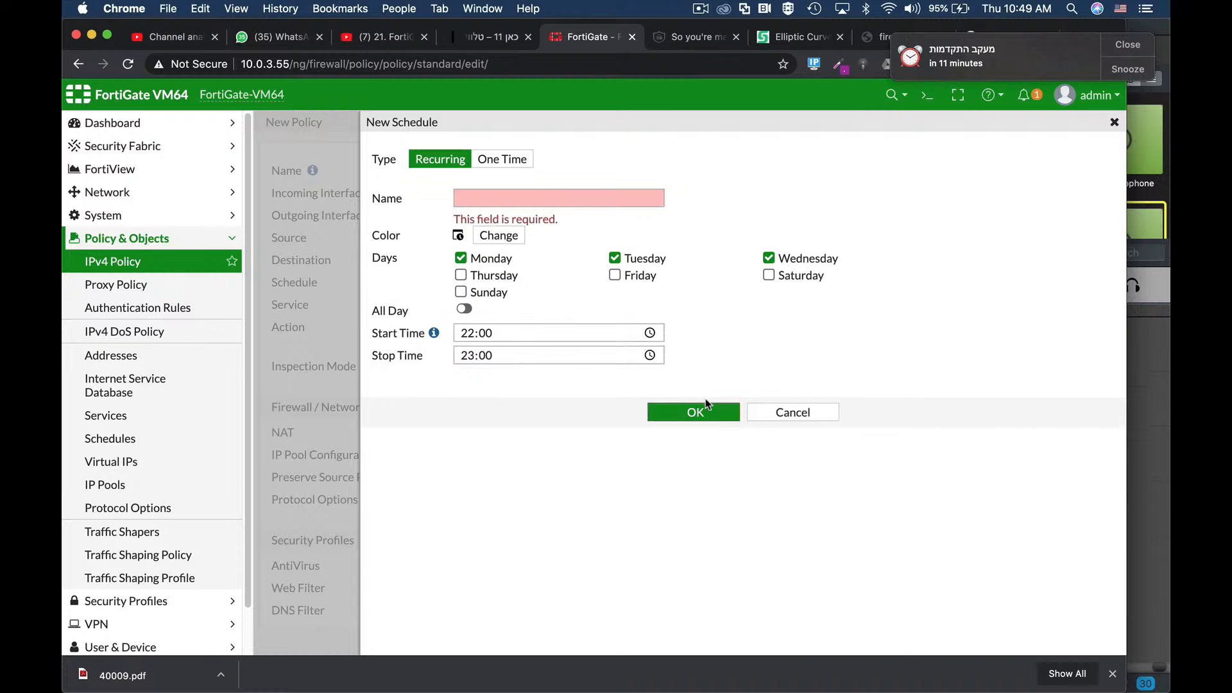
left_click(469, 199)
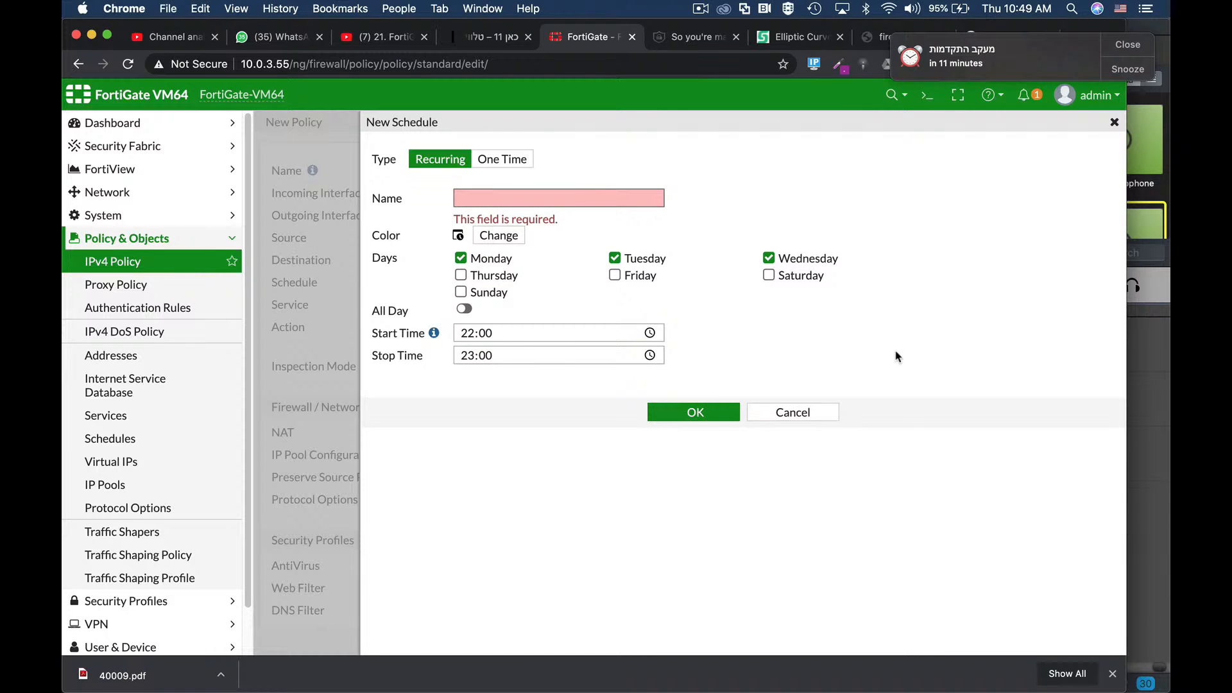
type("backup")
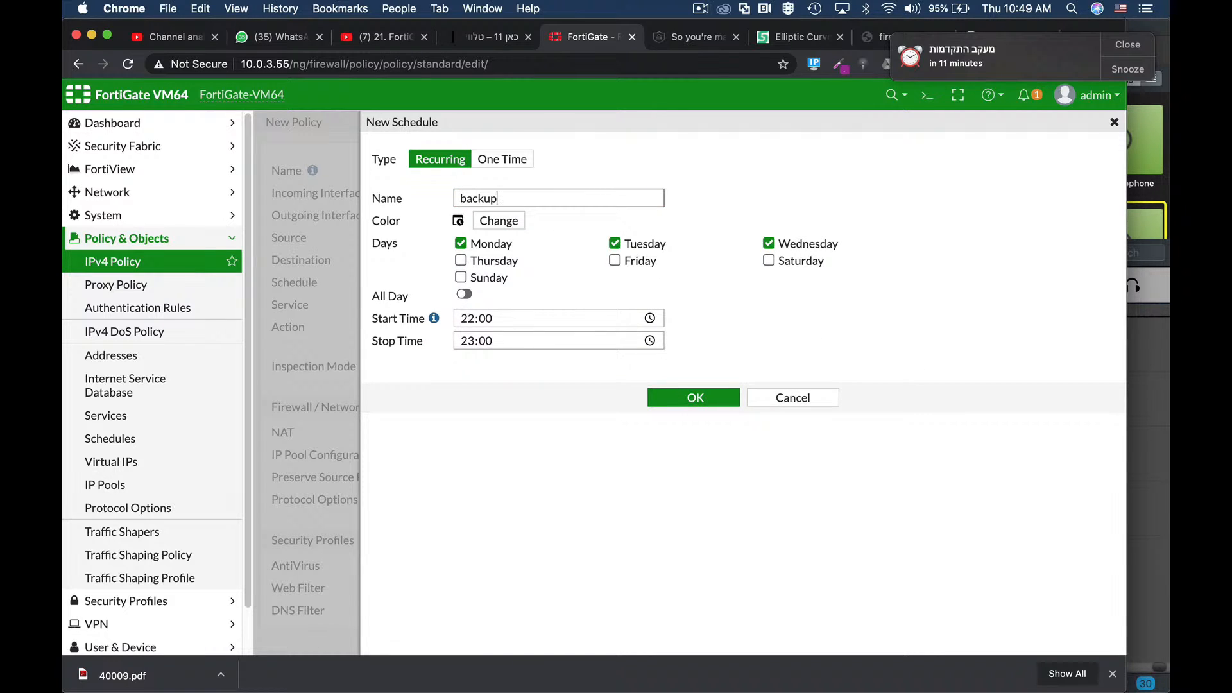
left_click(699, 394)
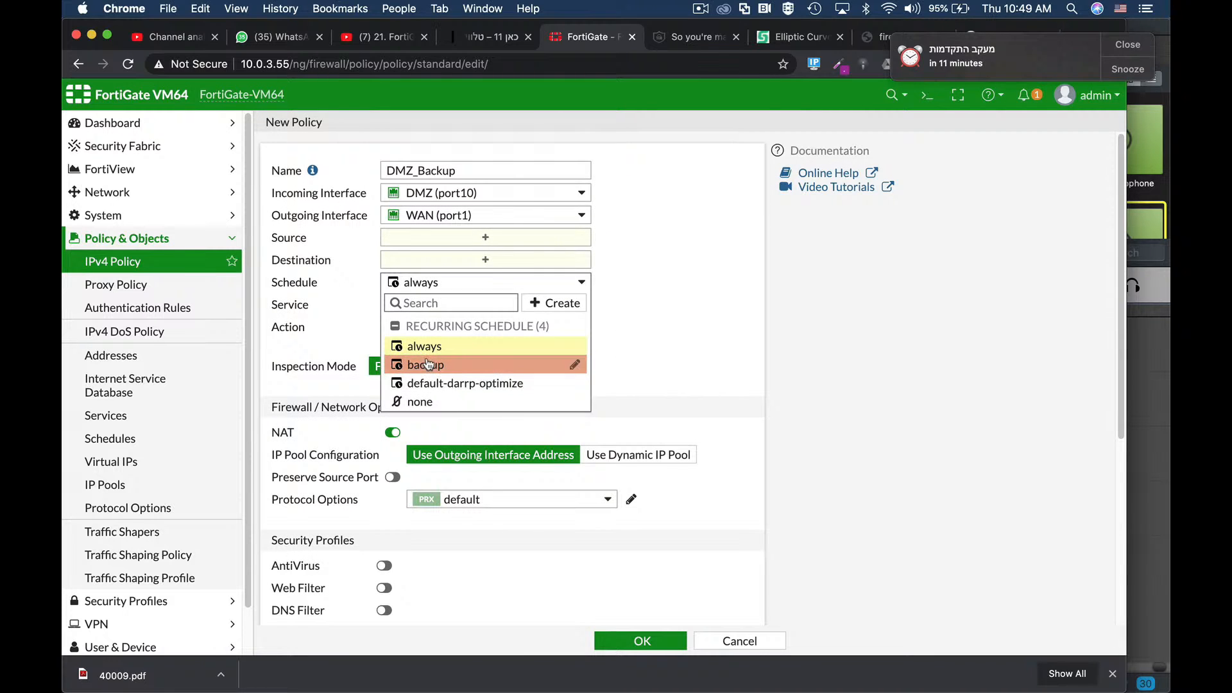
Step: Set the policy's schedule to backup and add the backup service
left_click(427, 366)
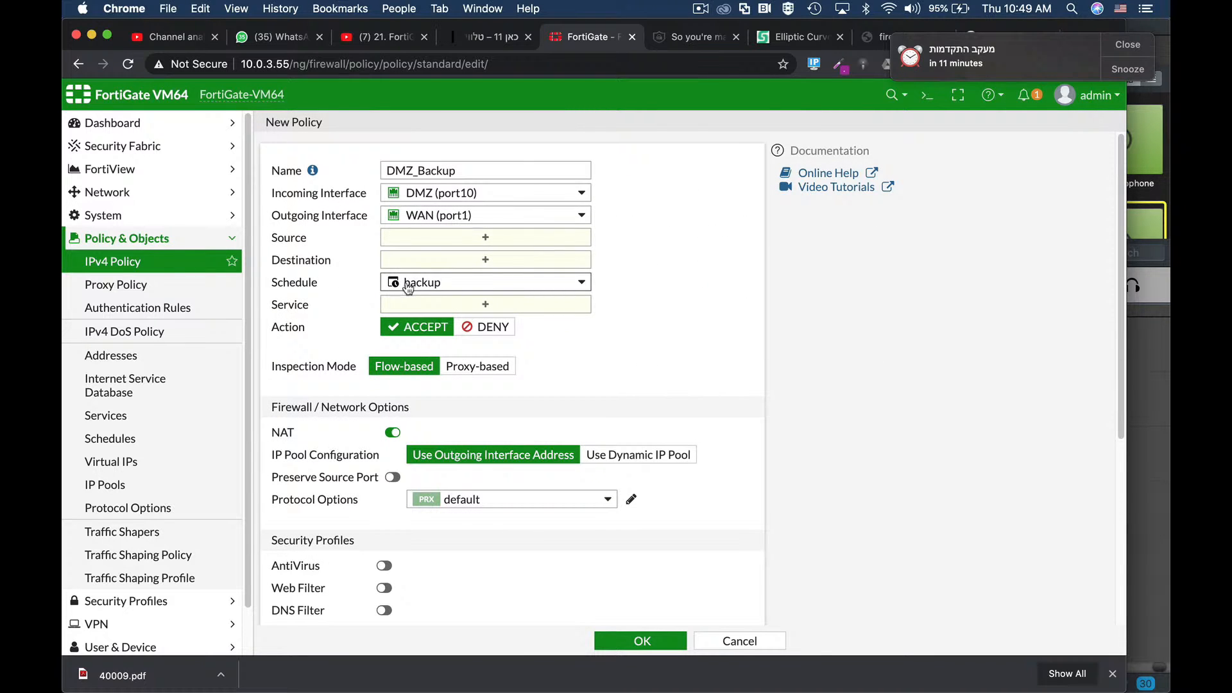
left_click(484, 305)
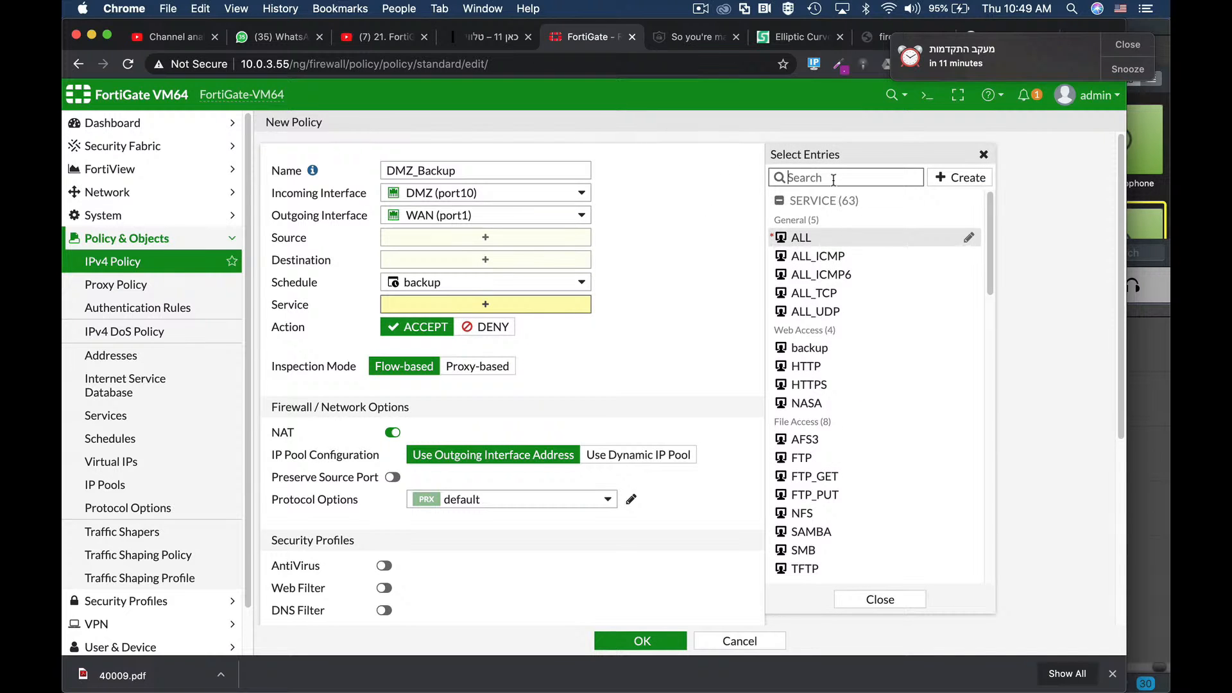
type("backup")
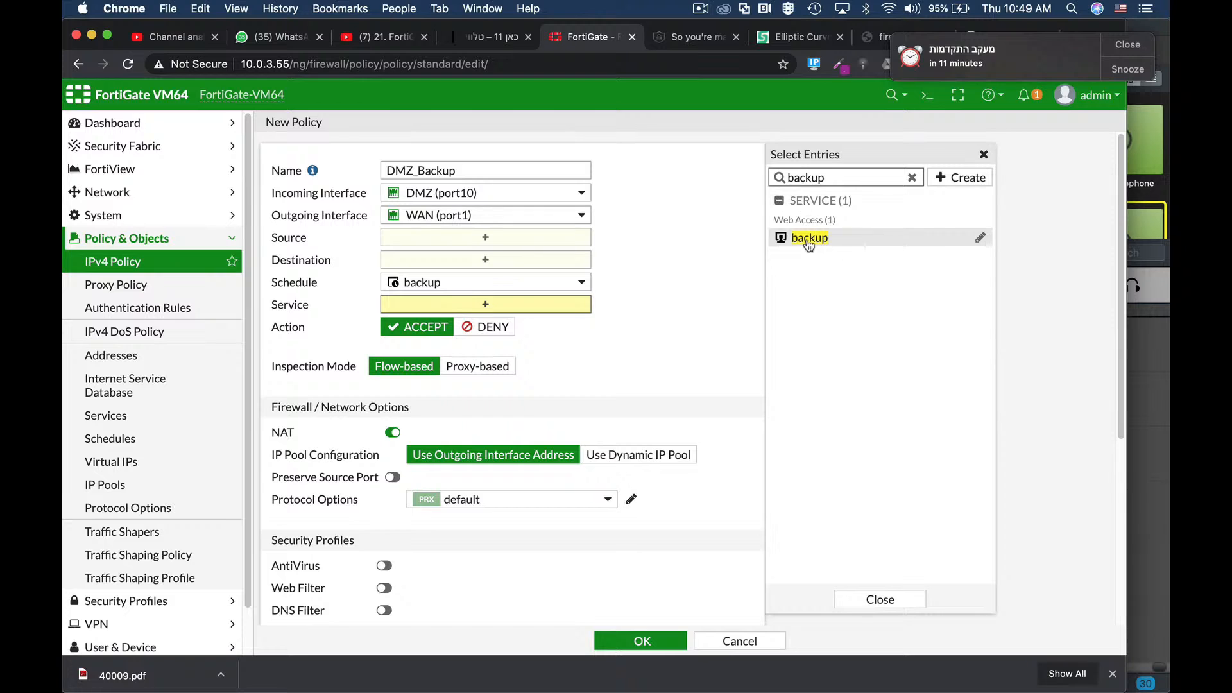
mouse_move(788, 230)
left_click(794, 239)
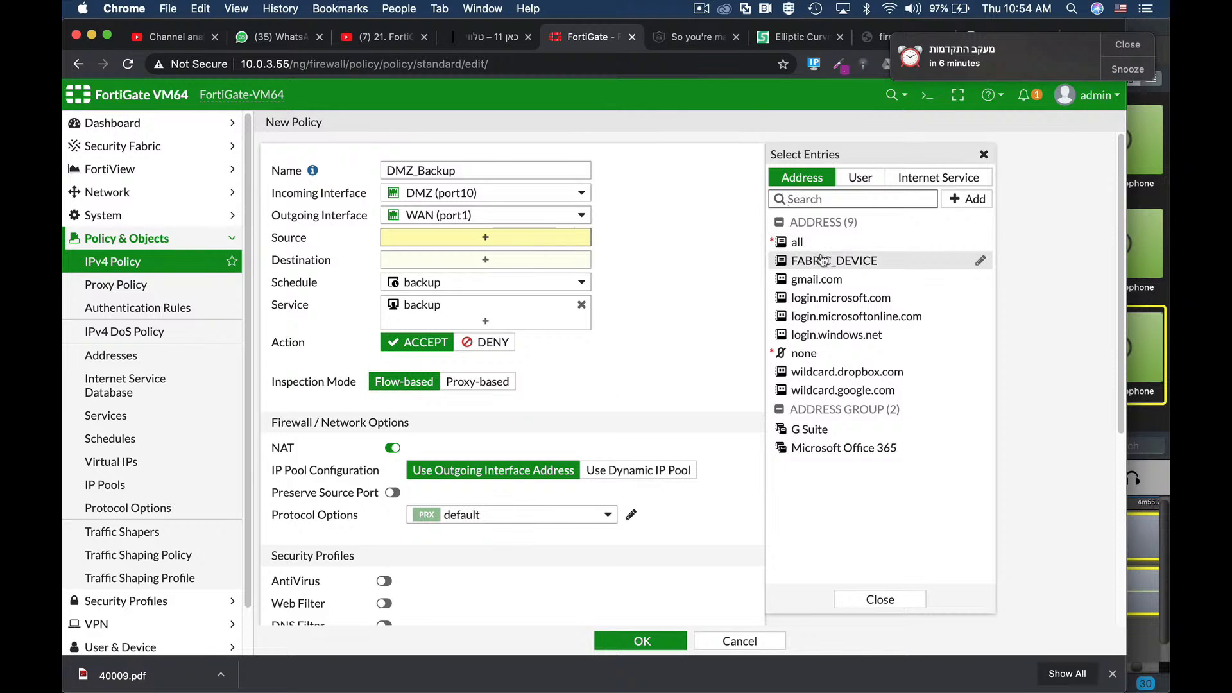
Step: Add all as the policy's source, then begin creating a new address
mouse_move(822, 260)
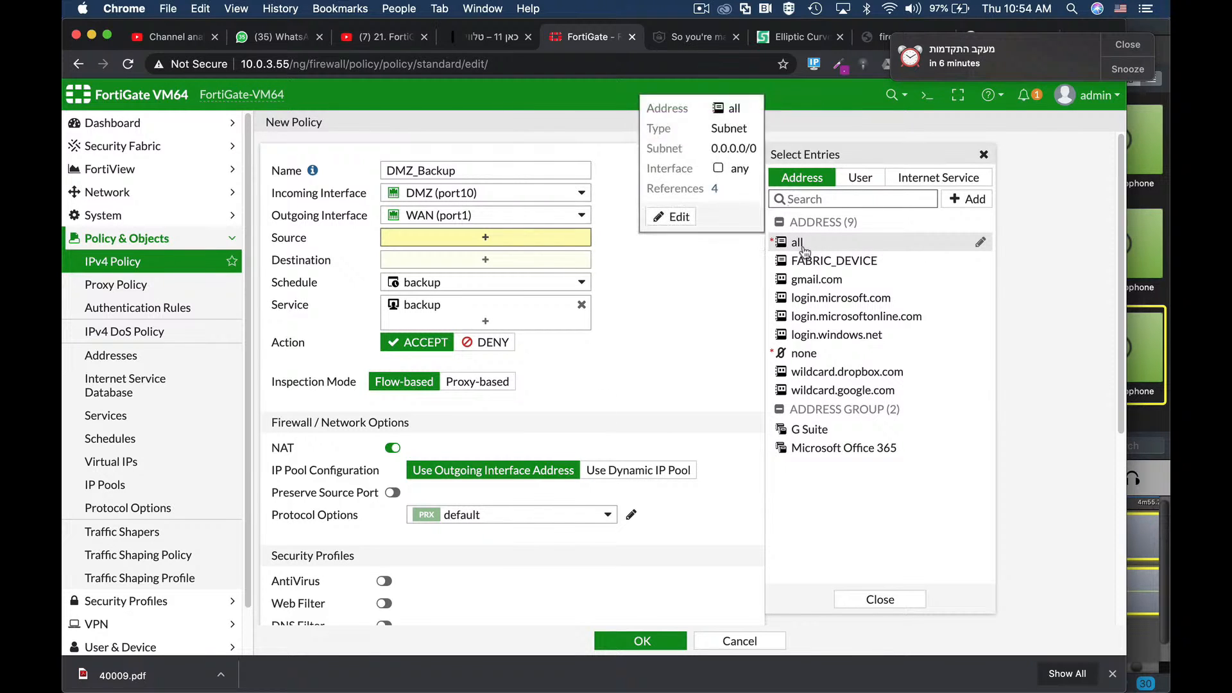
left_click(798, 242)
left_click(967, 199)
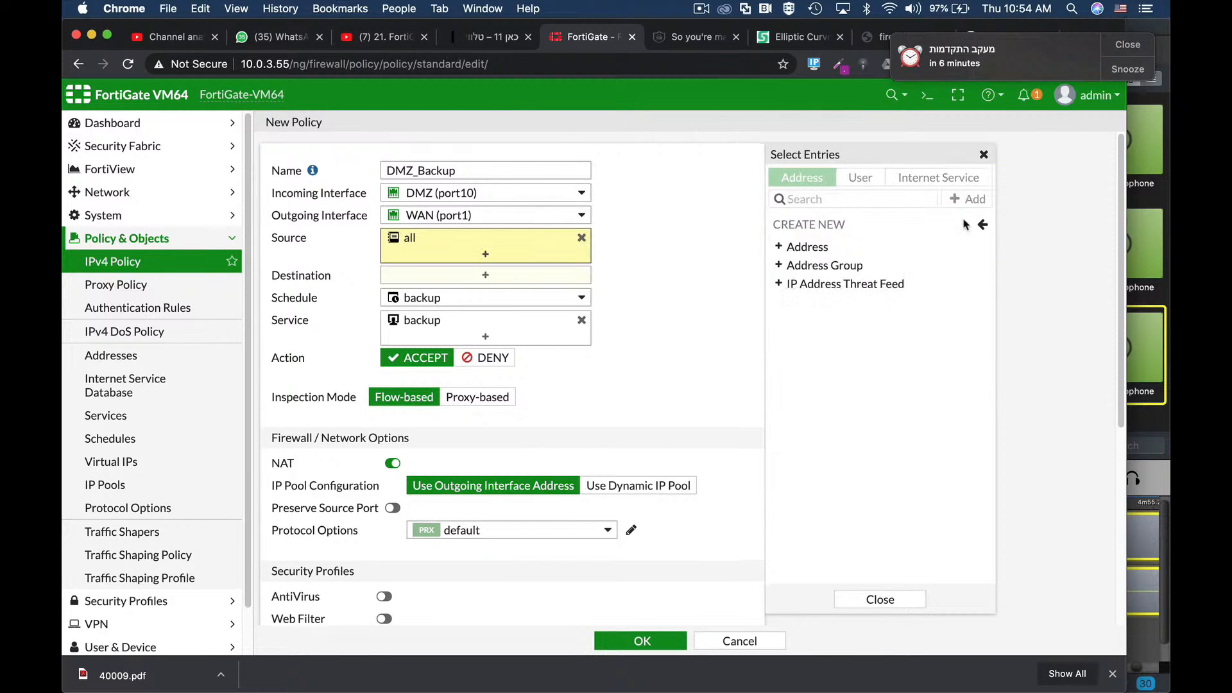
left_click(806, 248)
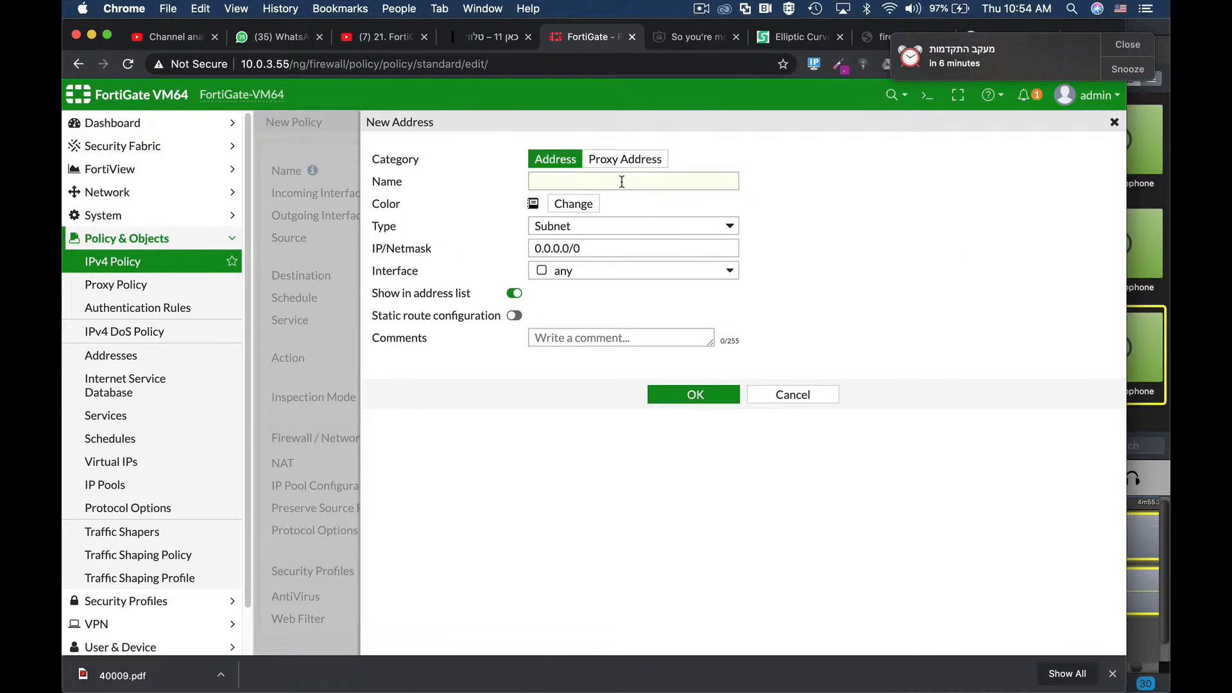
Step: Create address 'NAS Backup' as IP range 1.1.1.1-1.1.1.2 on interface DMZ (port10)
left_click(622, 182)
type("NA")
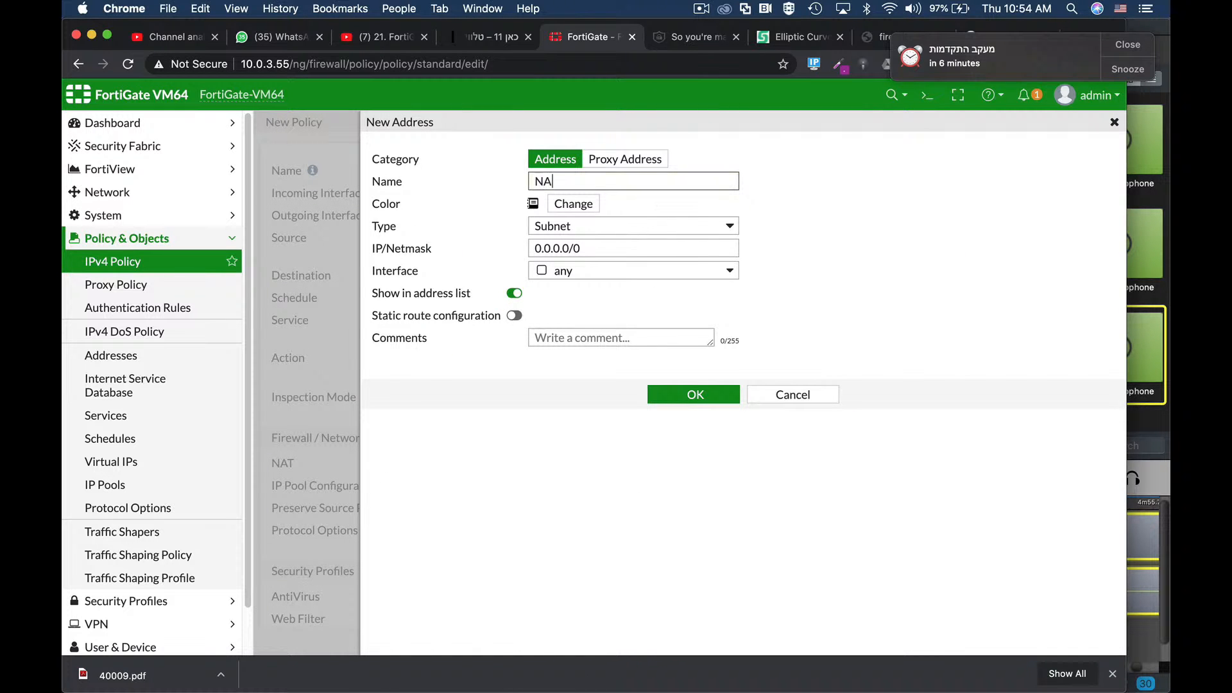
type("S Backup")
left_click(626, 226)
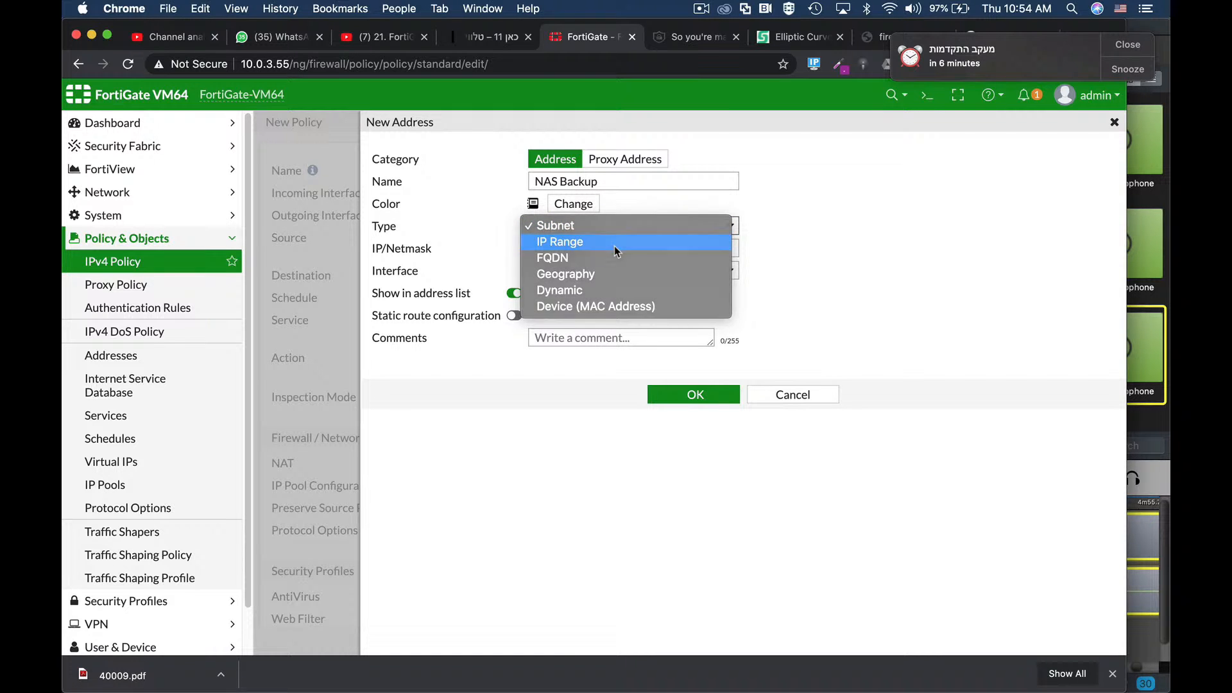
left_click(614, 245)
type("1.1.1.1-1.1.1.2")
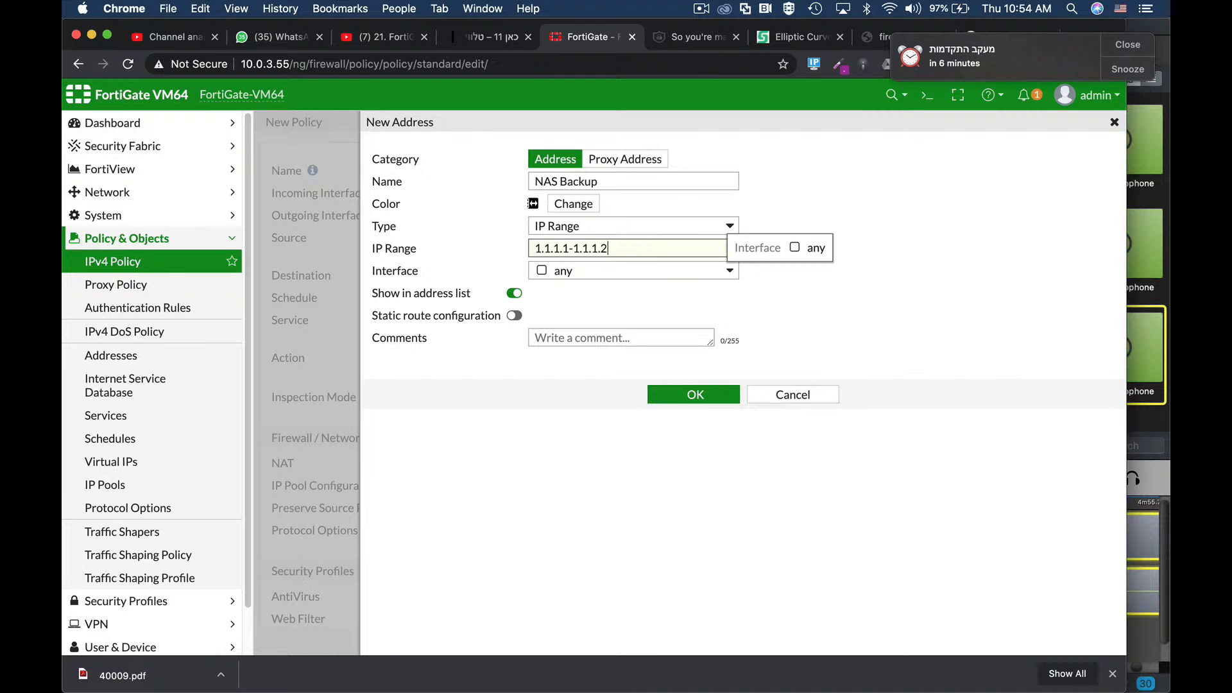
left_click(596, 274)
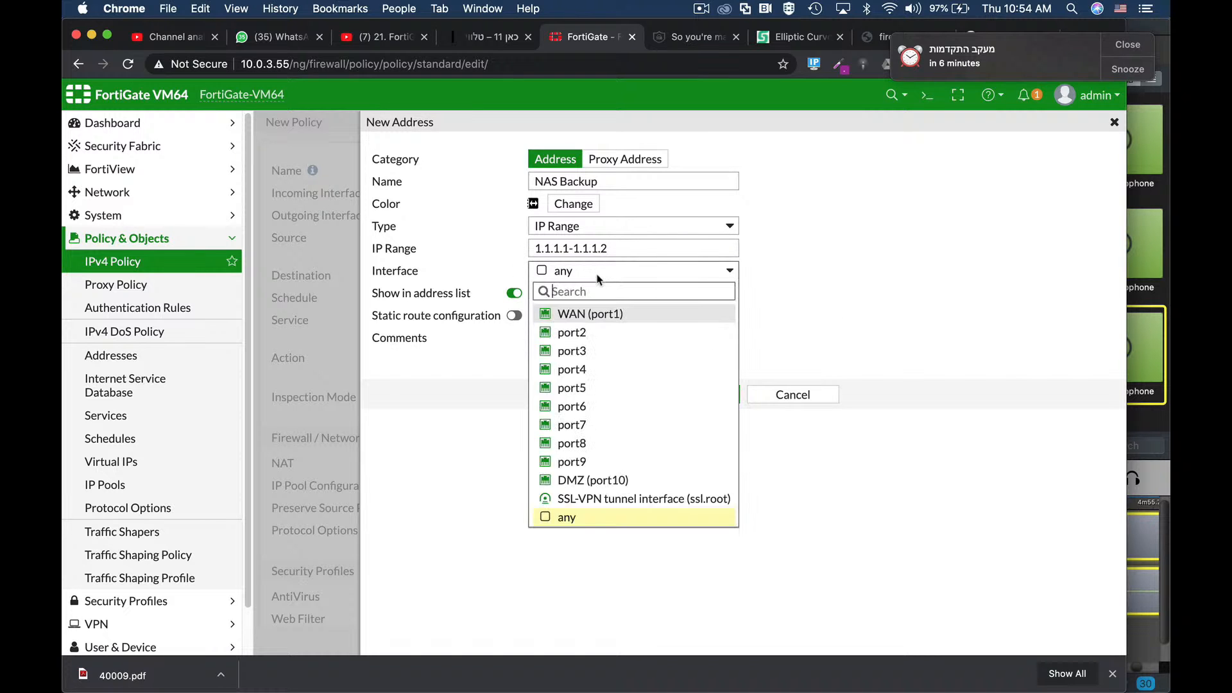
left_click(581, 480)
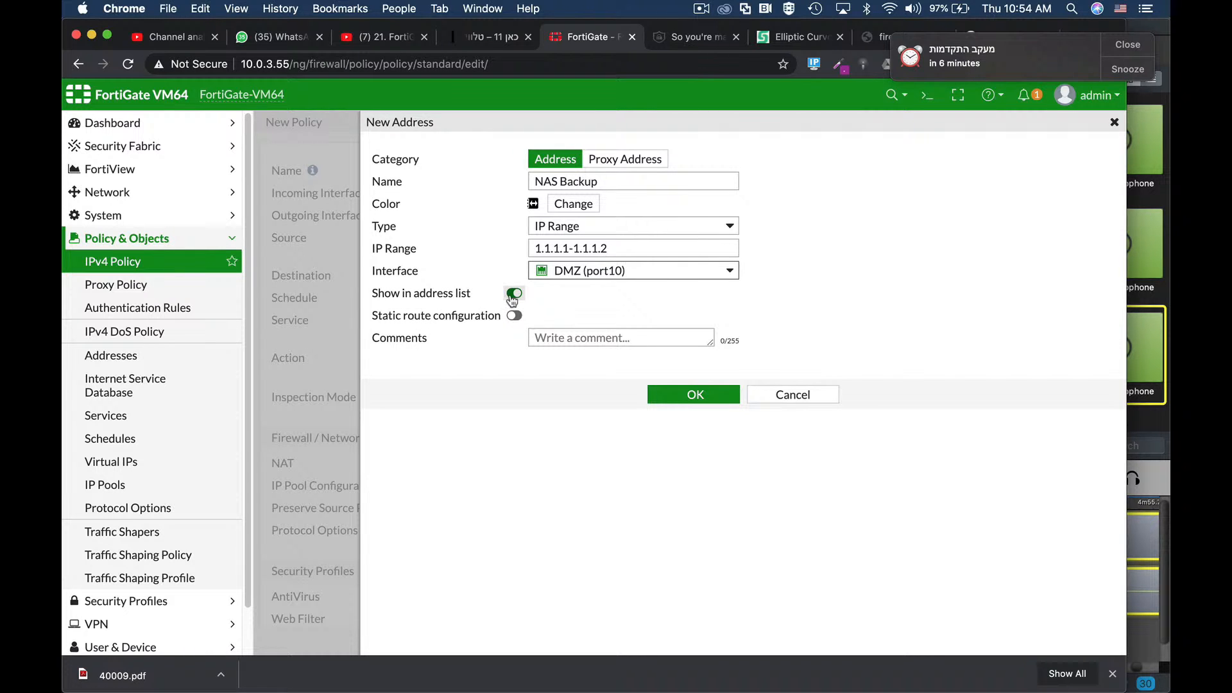
left_click(690, 398)
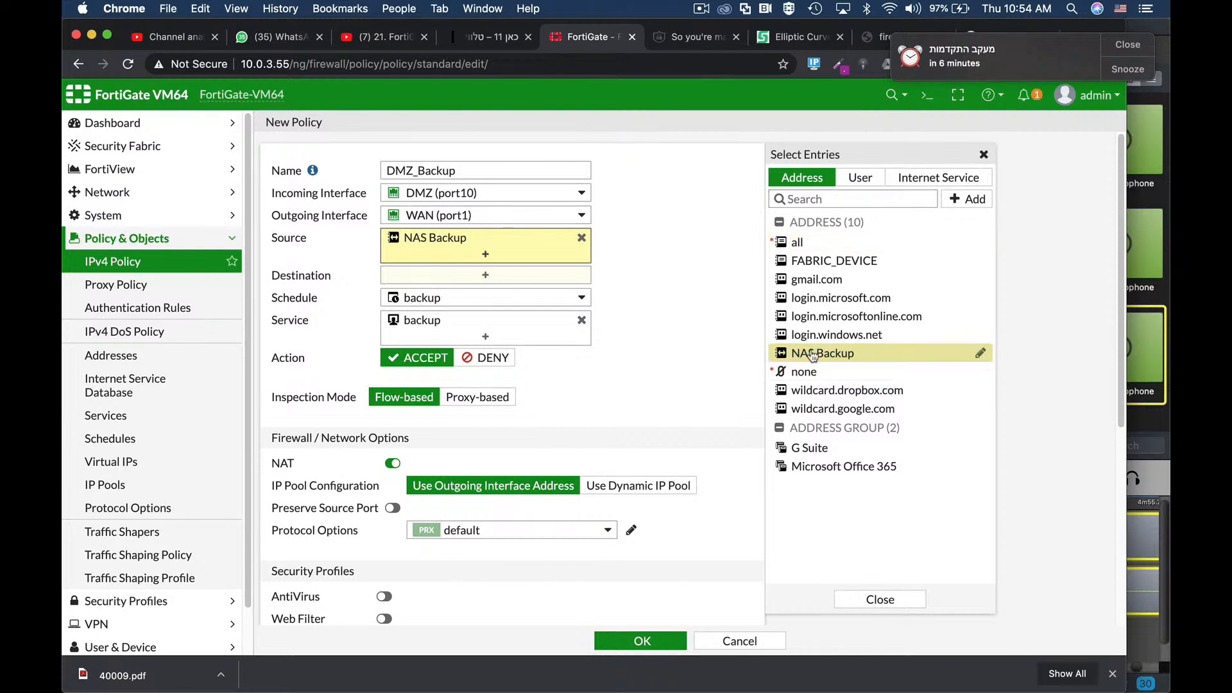
Step: Choose all from the address list as the DMZ_Backup policy's destination
left_click(502, 276)
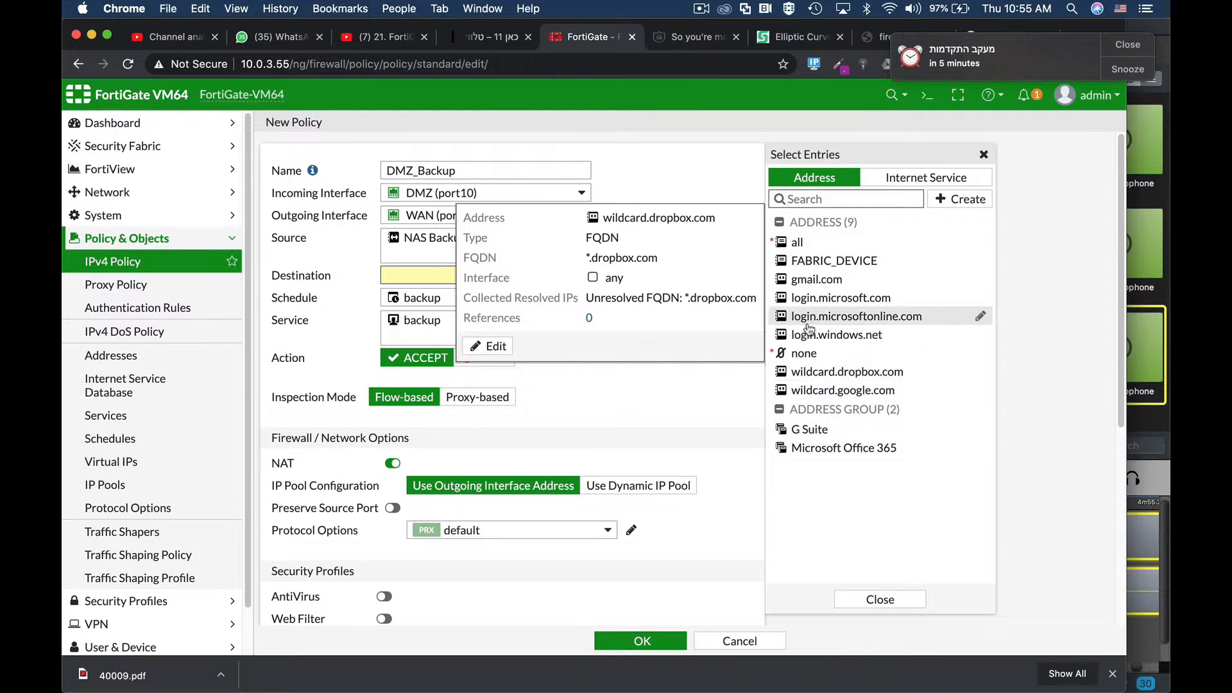
left_click(796, 243)
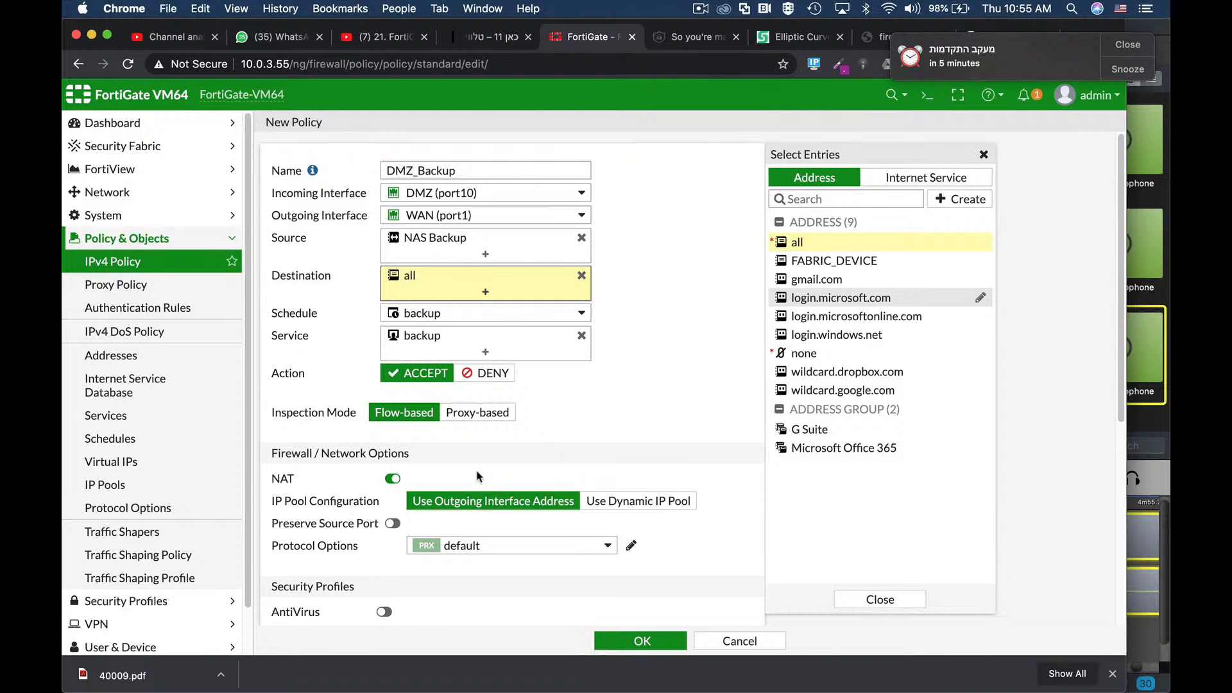
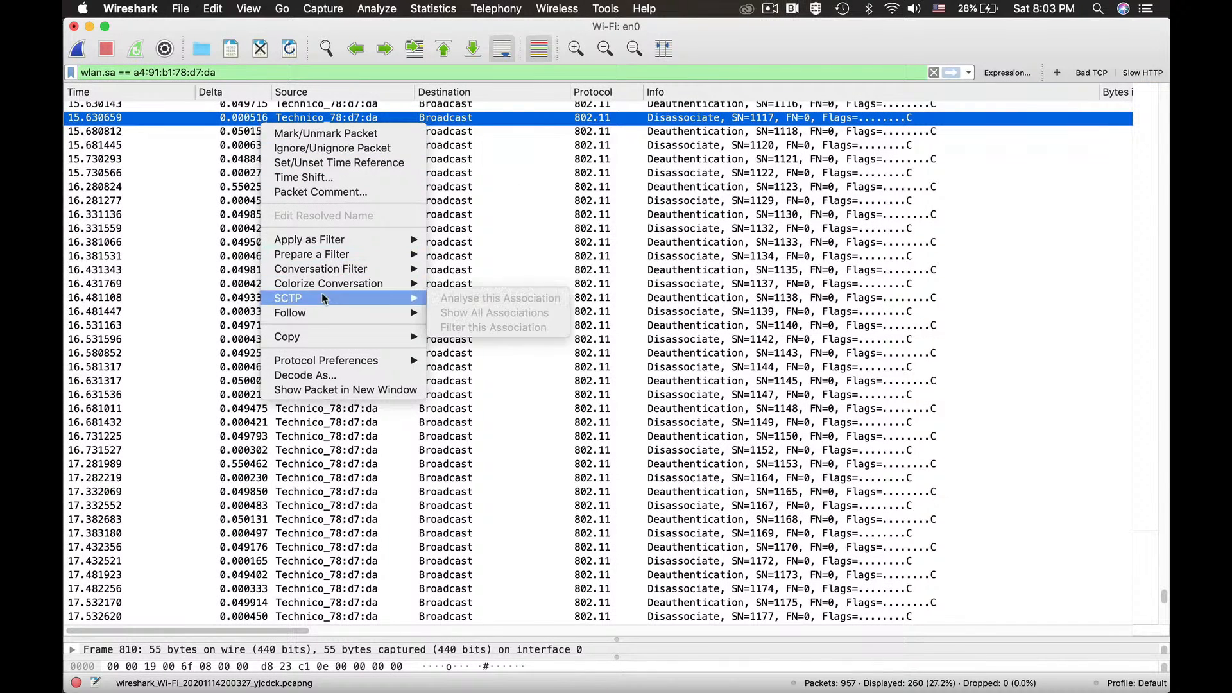
Step: Open disassociation packet 810 in its own window and select its 802.11 Destination address field
mouse_move(329, 239)
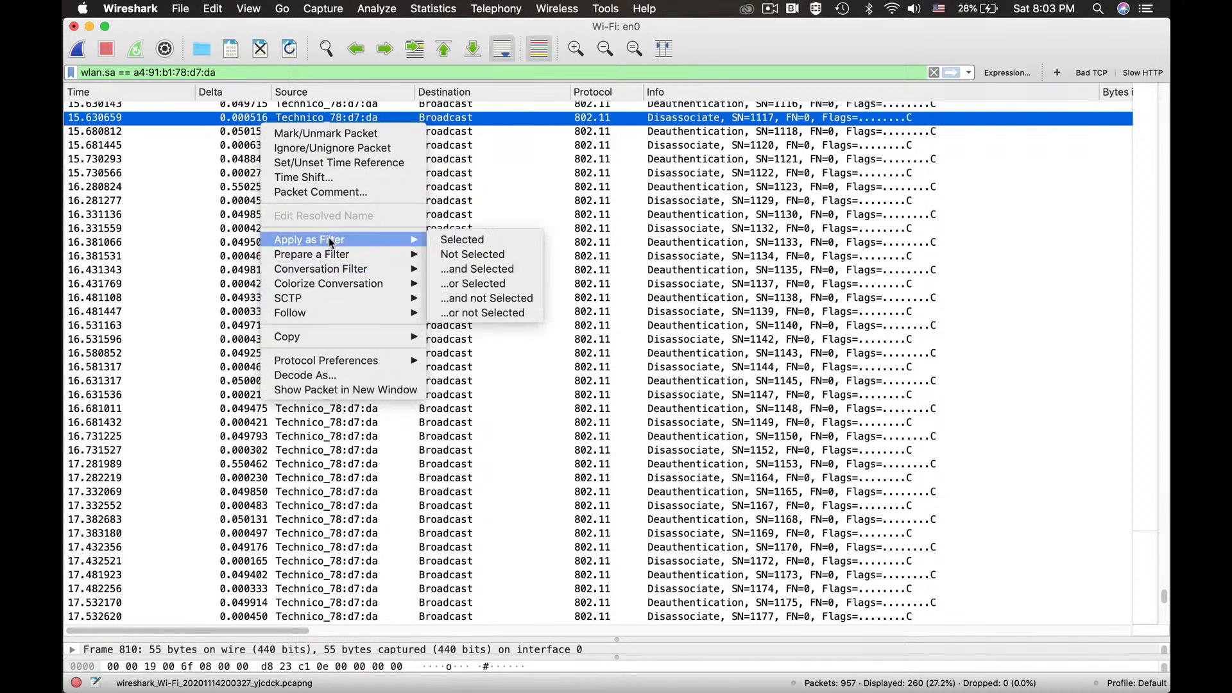
left_click(356, 118)
double_click(355, 117)
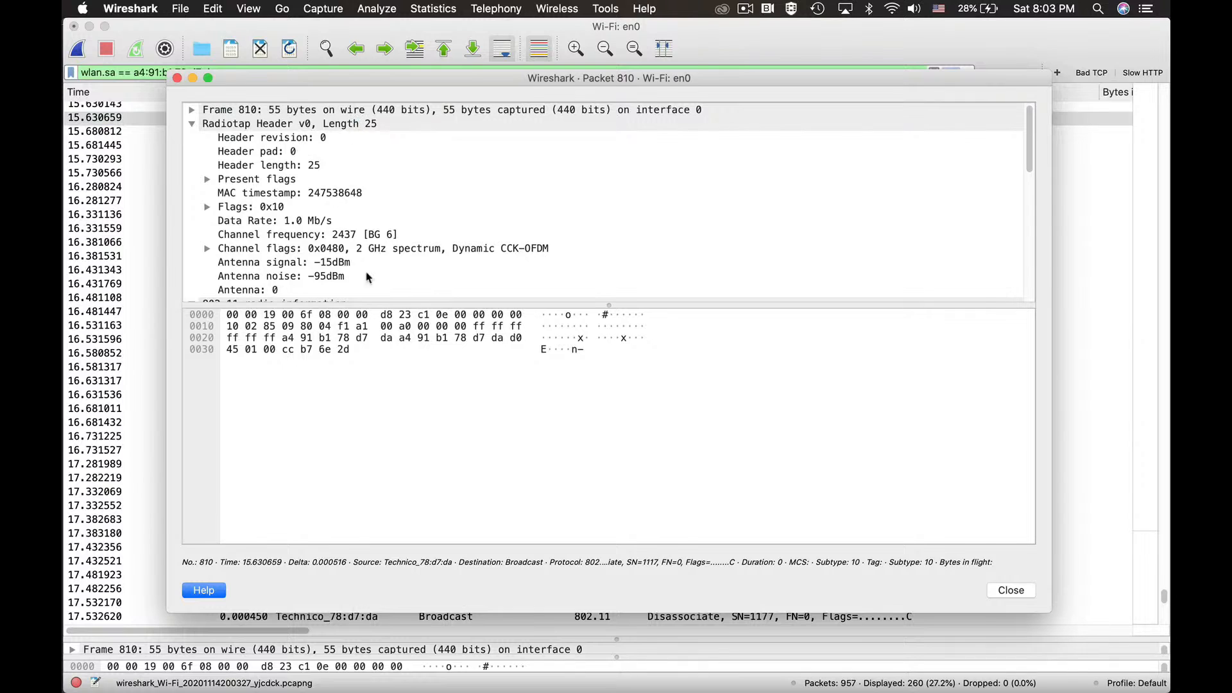
scroll(413, 231, "down", 5)
scroll(356, 217, "up", 4)
scroll(356, 215, "down", 8)
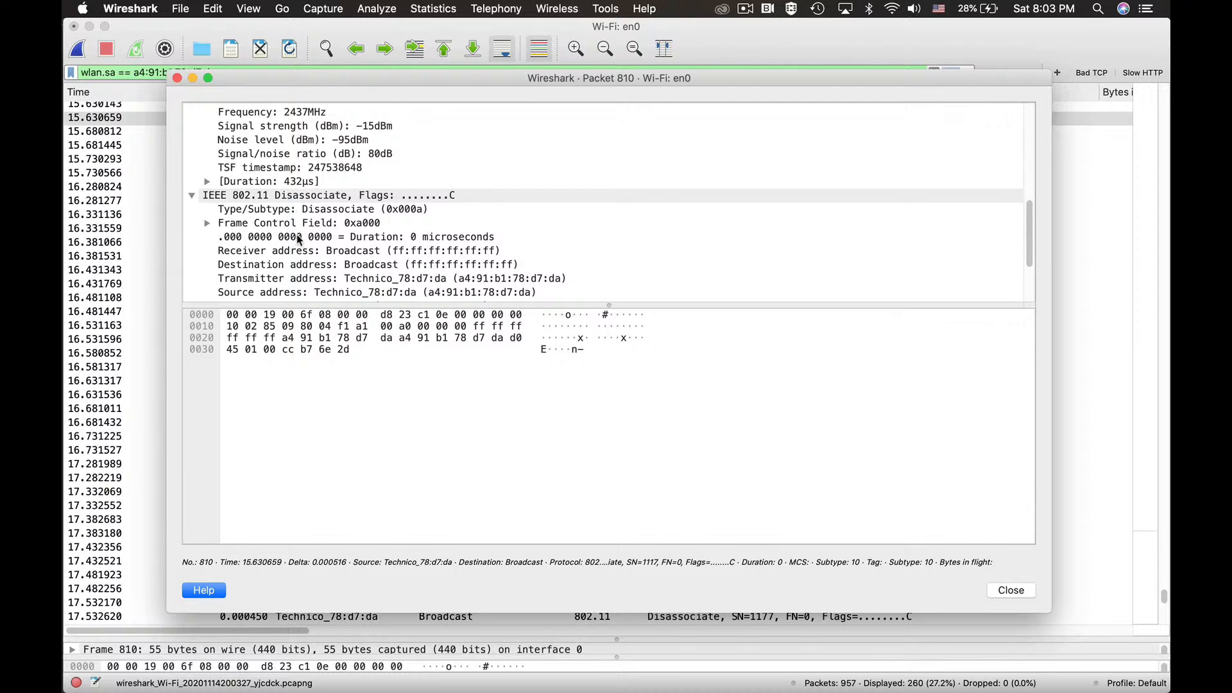
scroll(363, 237, "down", 5)
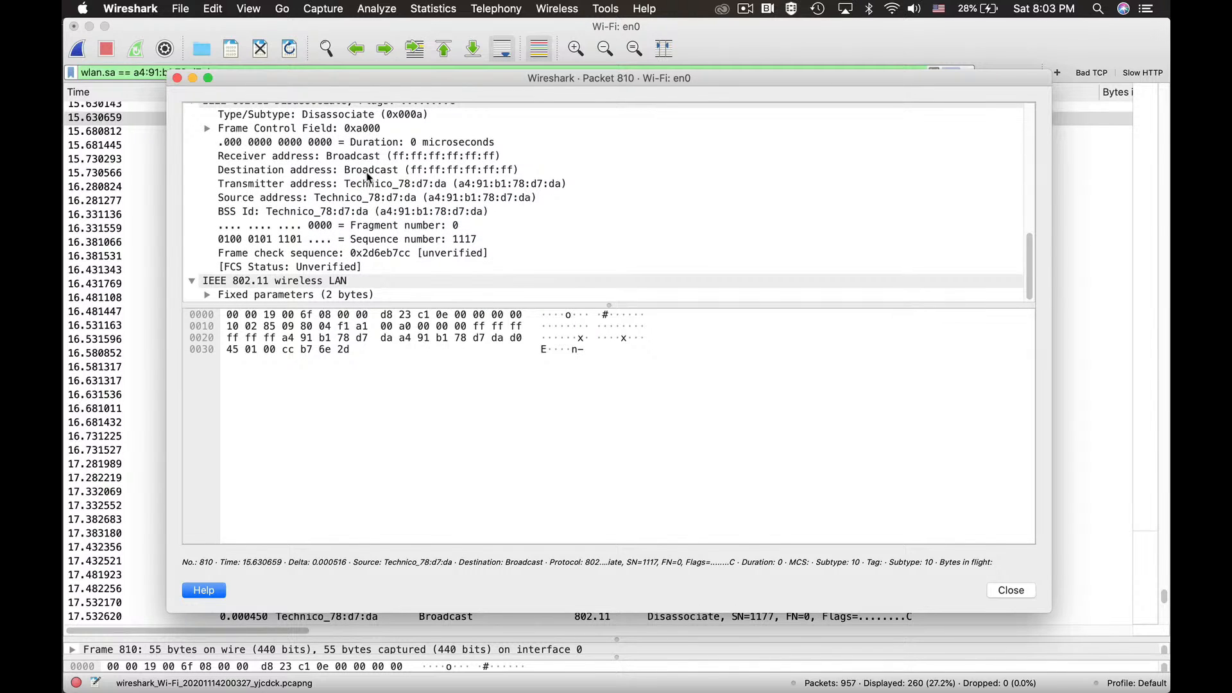
left_click(412, 171)
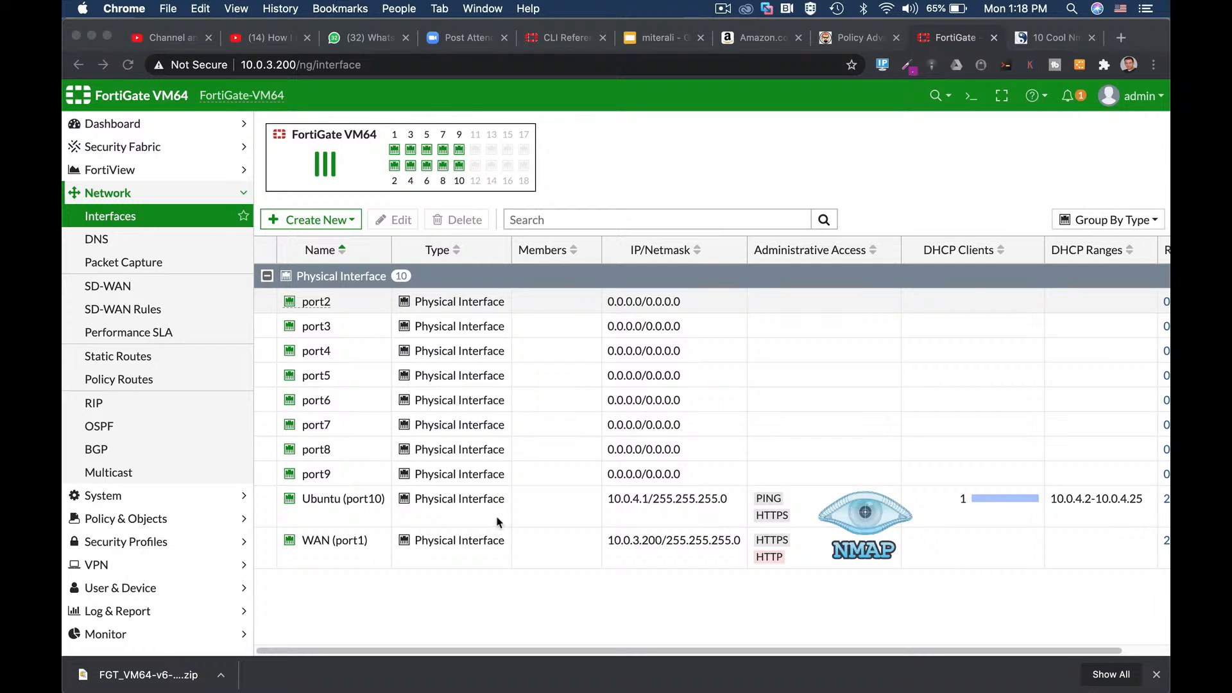
Step: Check Ubuntu (port10) at 10.0.4.1 and its DHCP clients, then bring up VMware Fusion
left_click(344, 505)
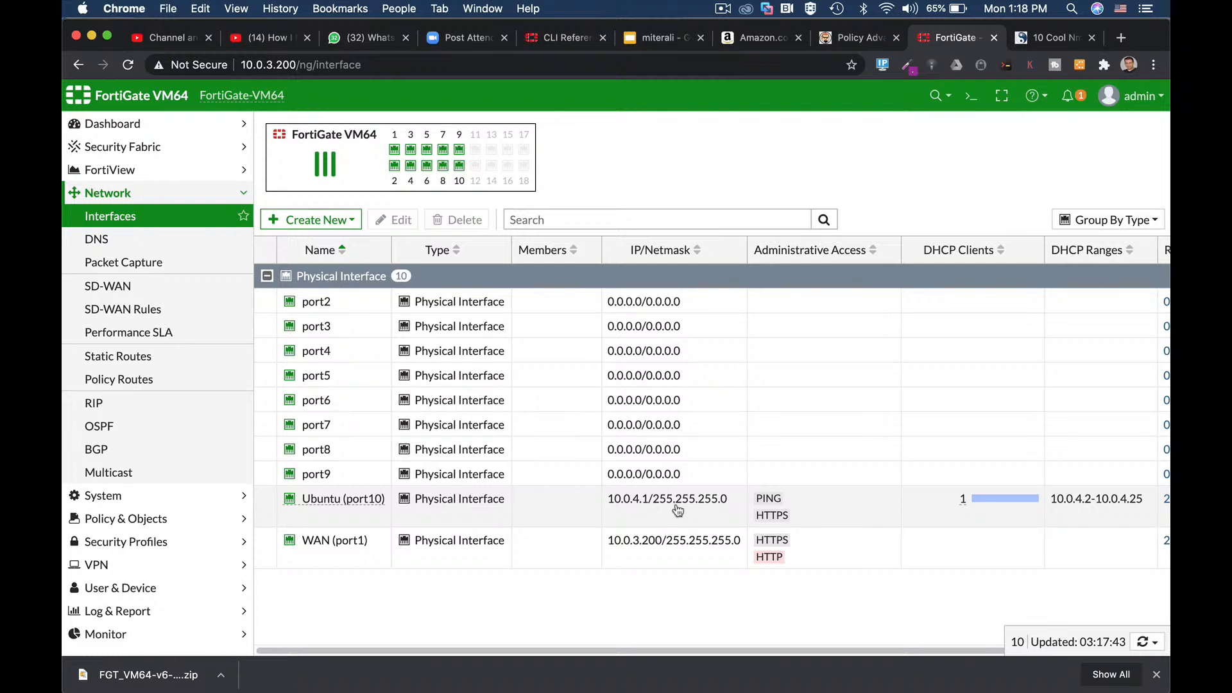
mouse_move(1019, 507)
key("super+Tab")
left_click(595, 329, "super")
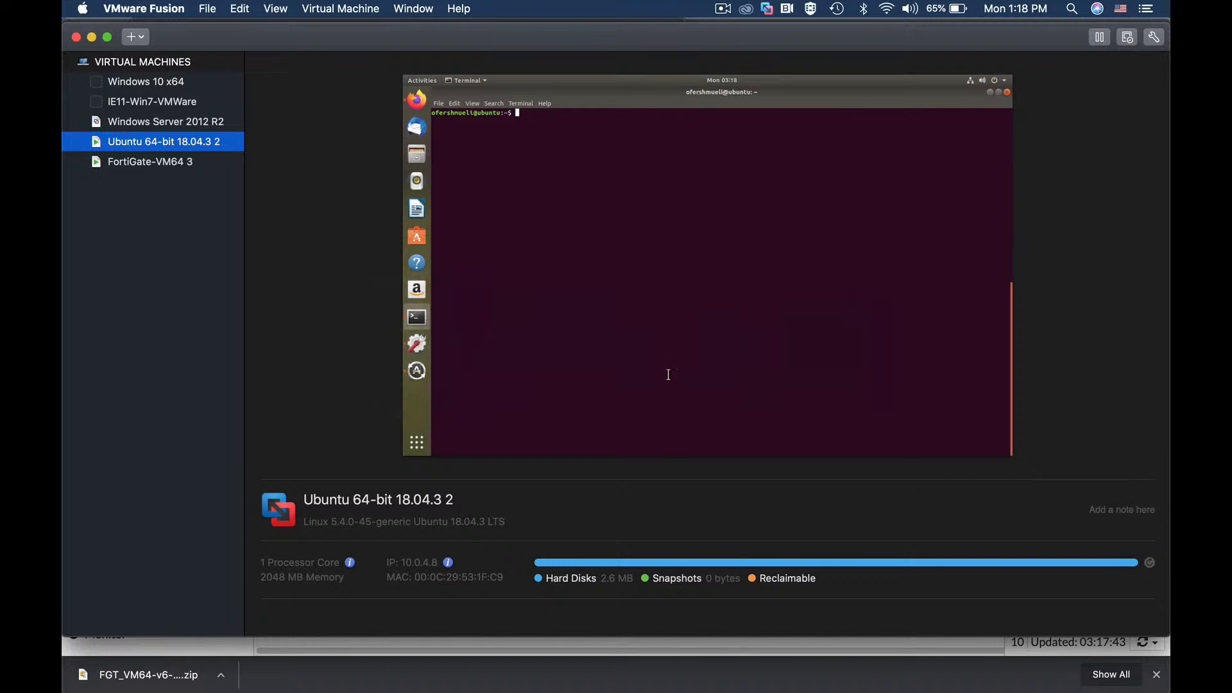
Step: Run ifconfig in the Ubuntu VM's terminal and highlight its inet address 10.0.4.8
right_click(186, 138)
left_click(291, 305)
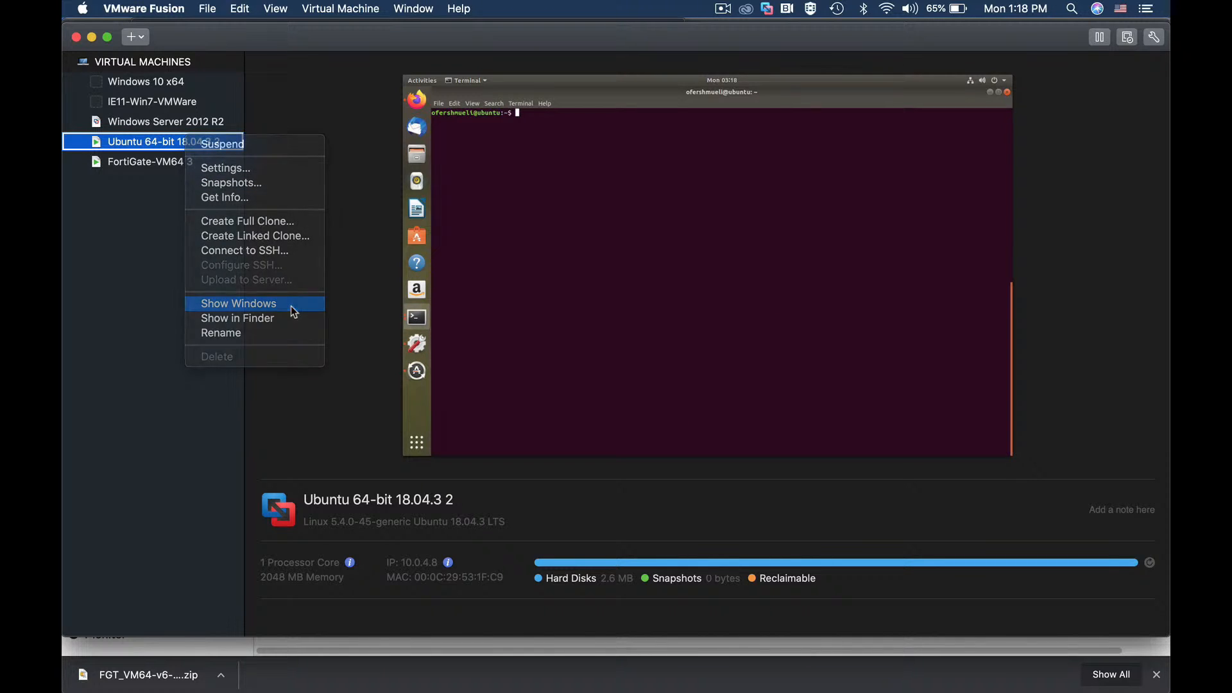
type("ifconfig")
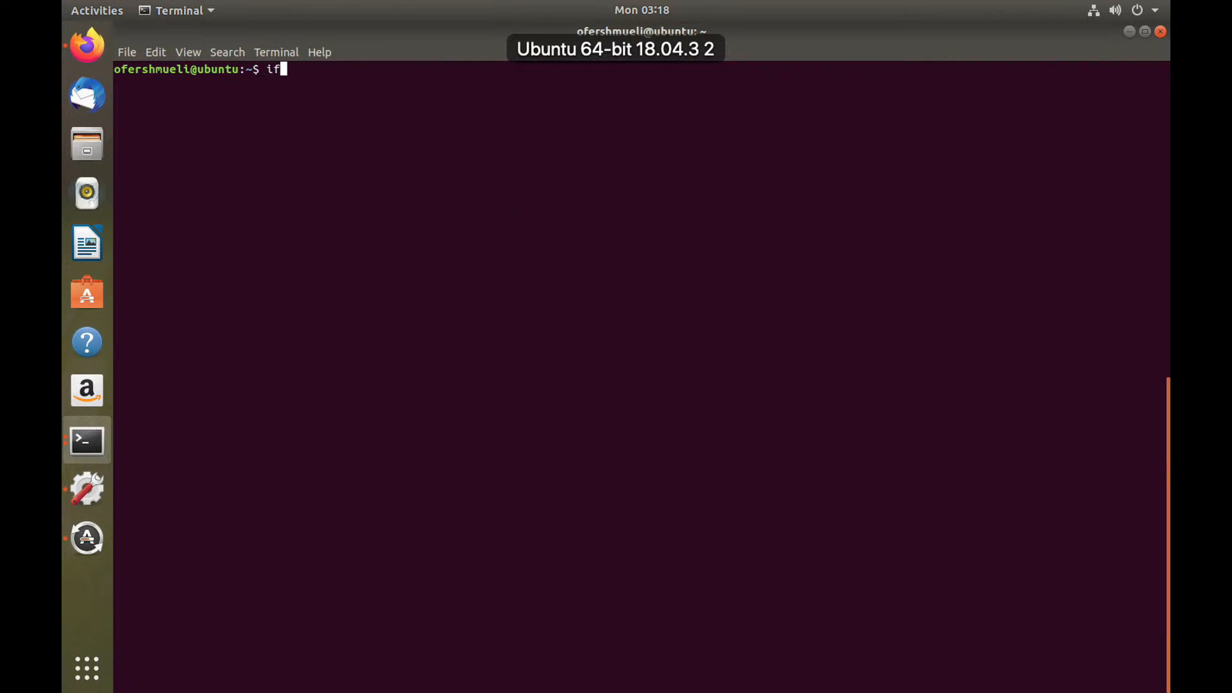
key("Return")
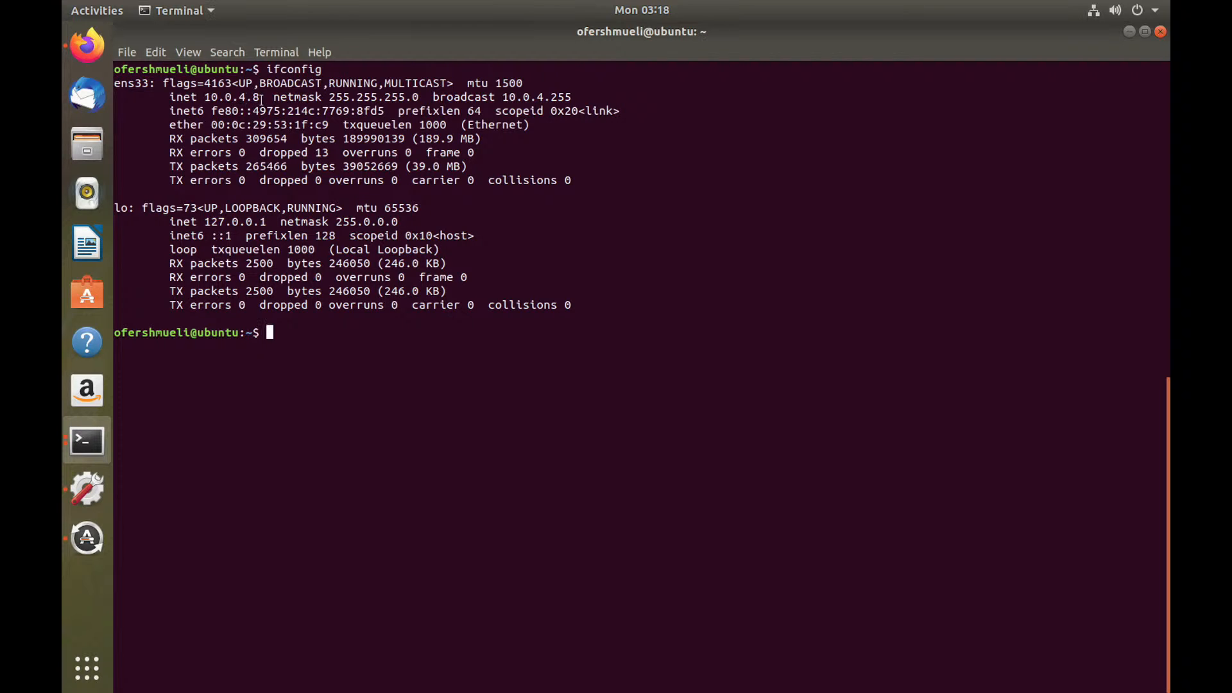
left_click_drag(260, 97, 204, 97)
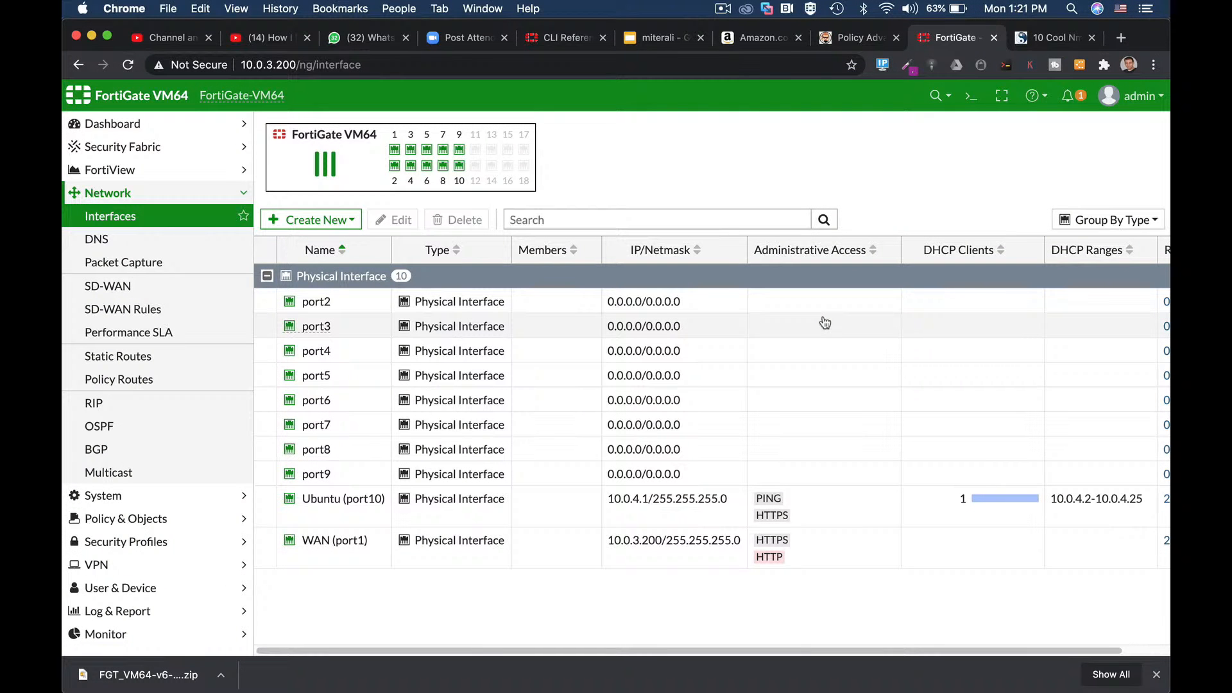
Step: Start a fresh Wireshark capture without saving the previous packets
key("super+Tab")
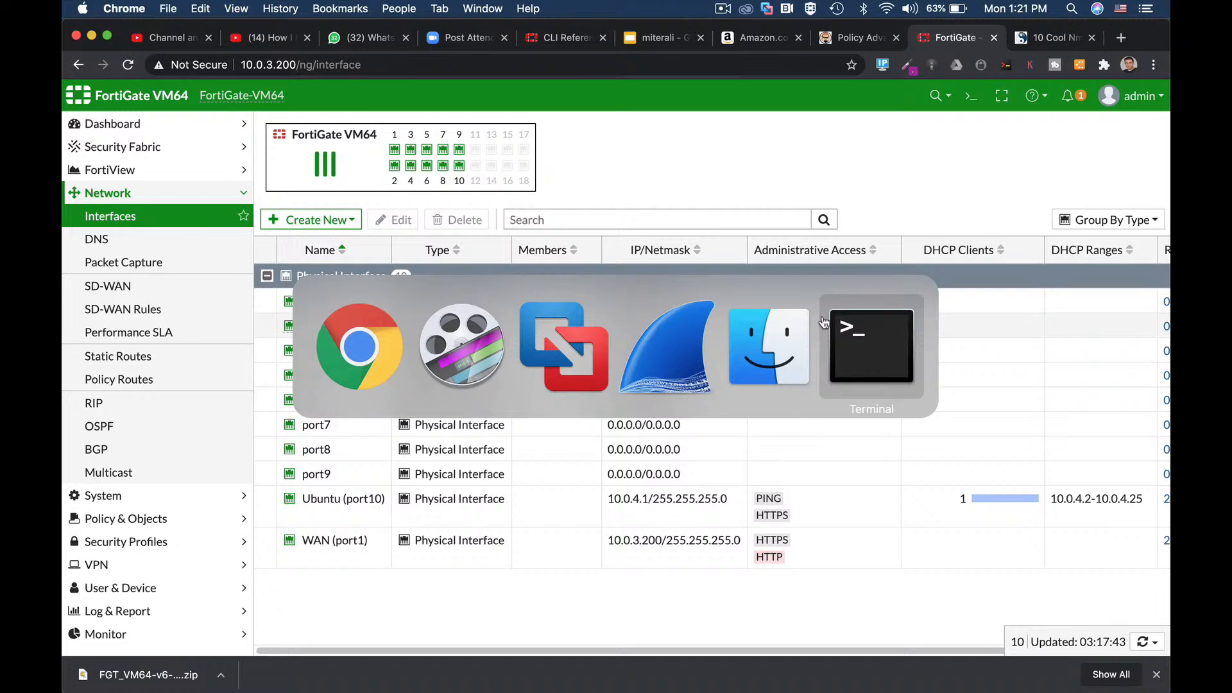
left_click(641, 348)
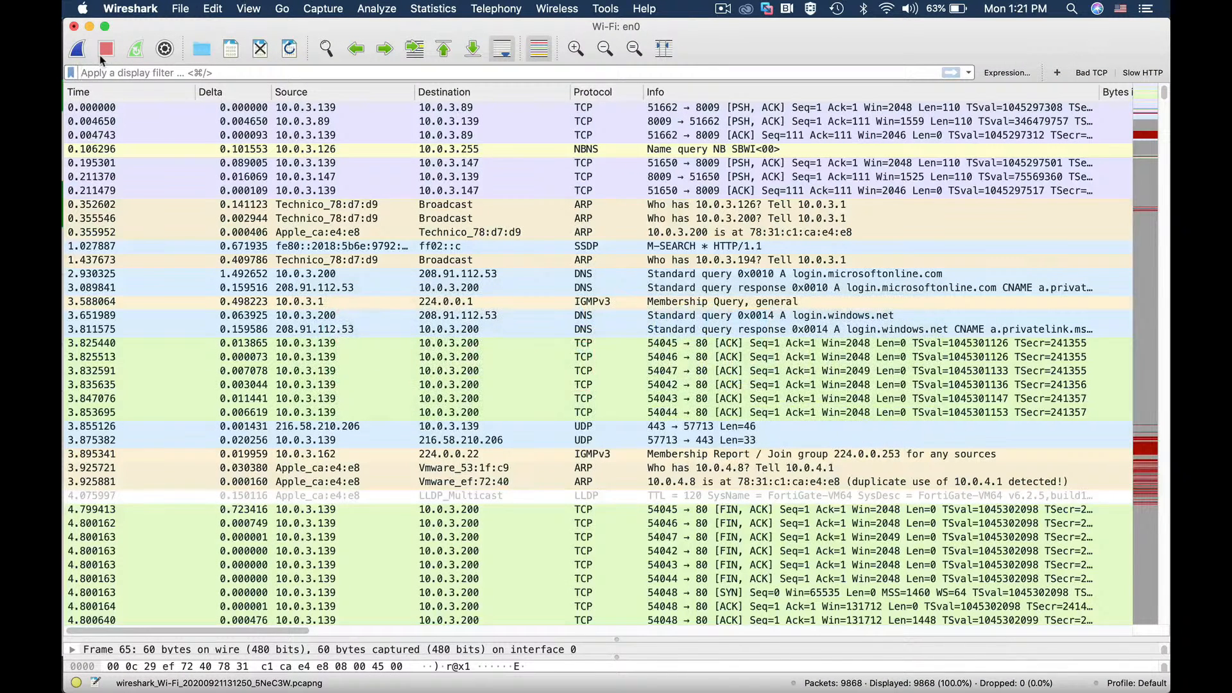
left_click(77, 50)
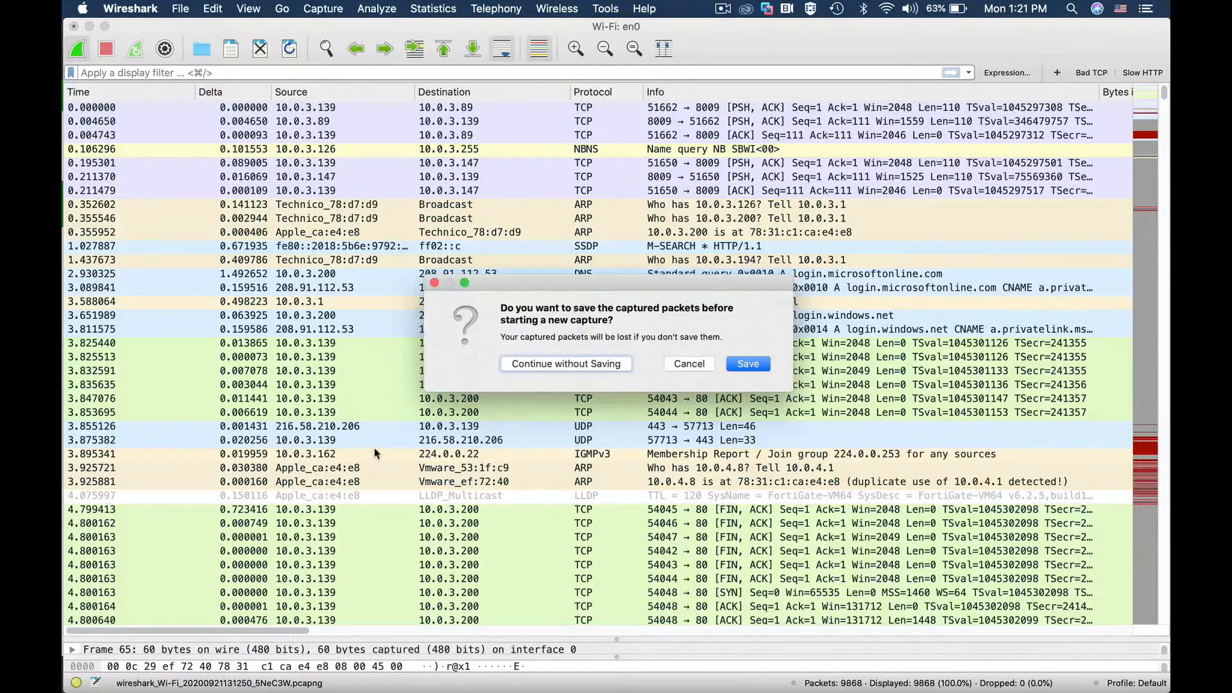
left_click(566, 363)
Step: Bring the Ubuntu VM's terminal window to the front in VMware Fusion
key("super+Tab")
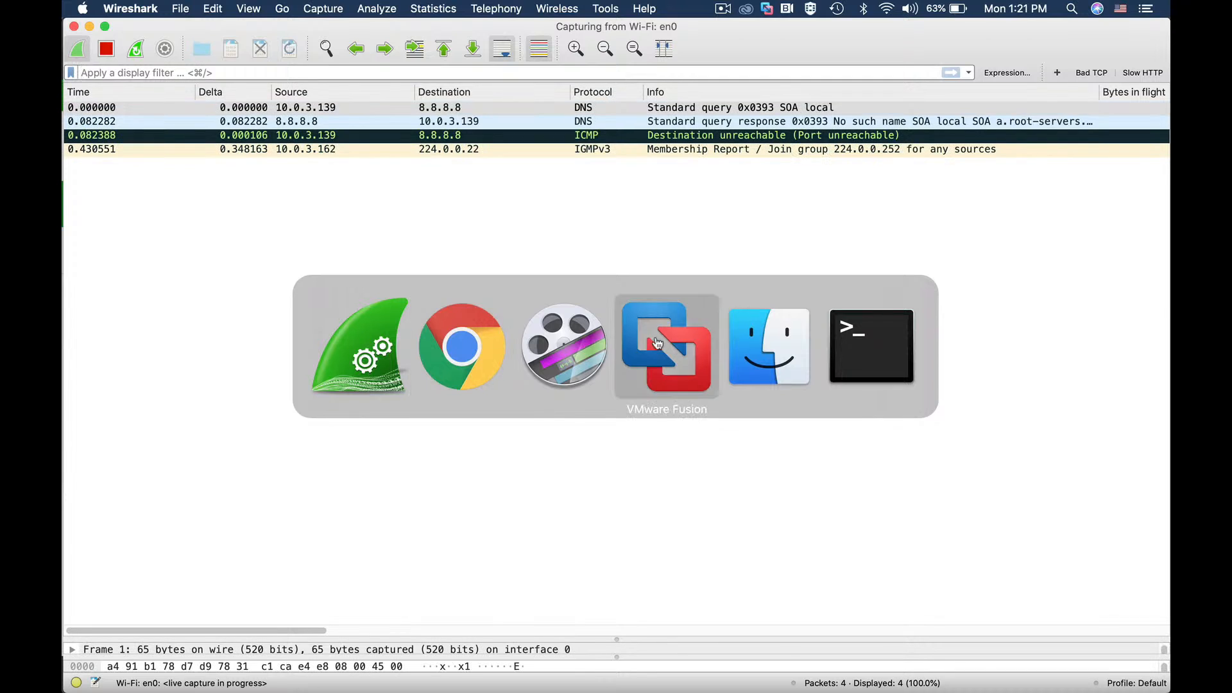
left_click(665, 346)
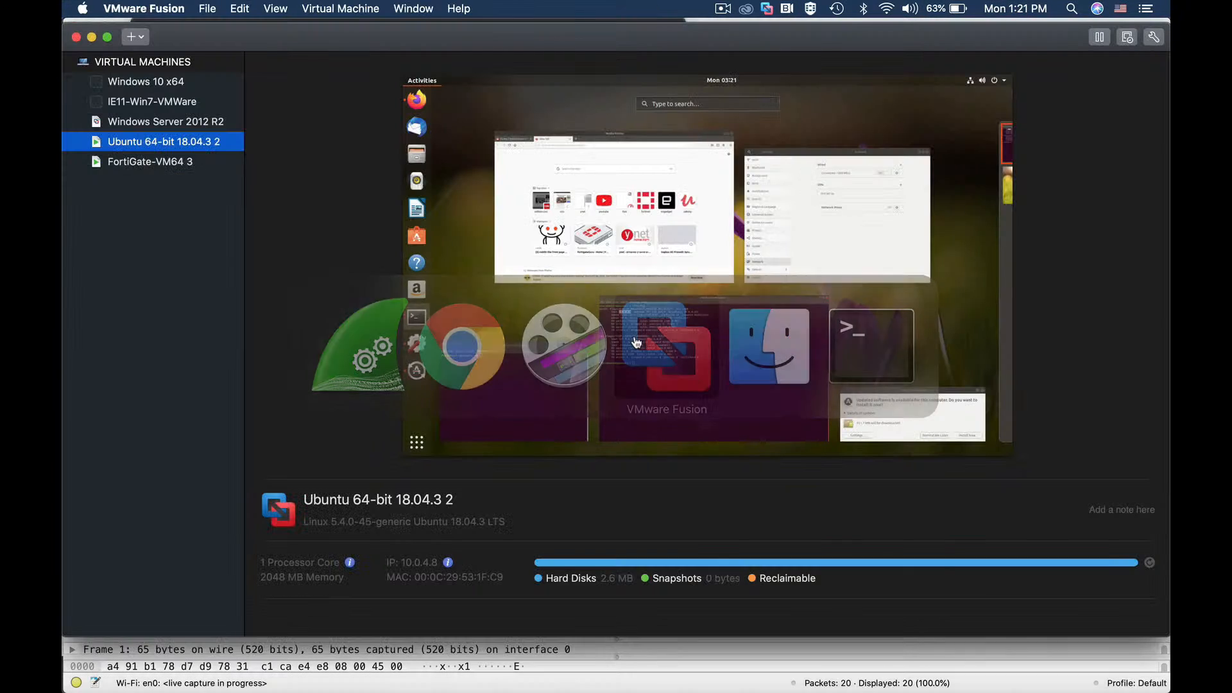
right_click(201, 147)
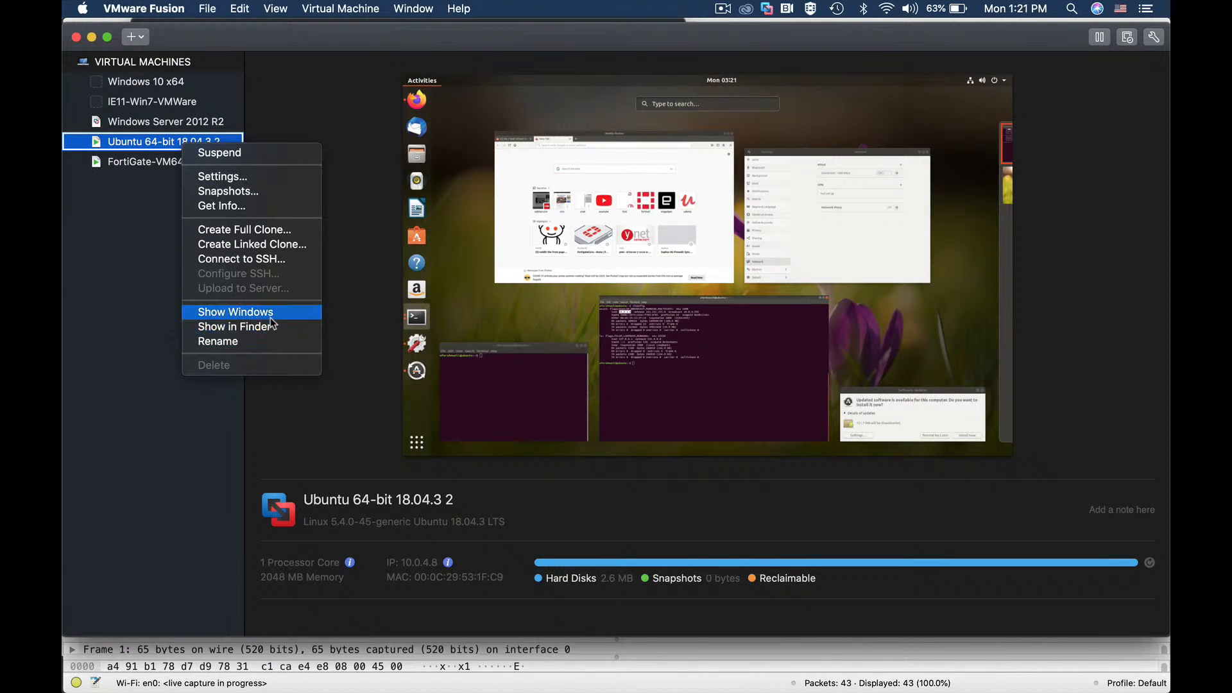
left_click(218, 311)
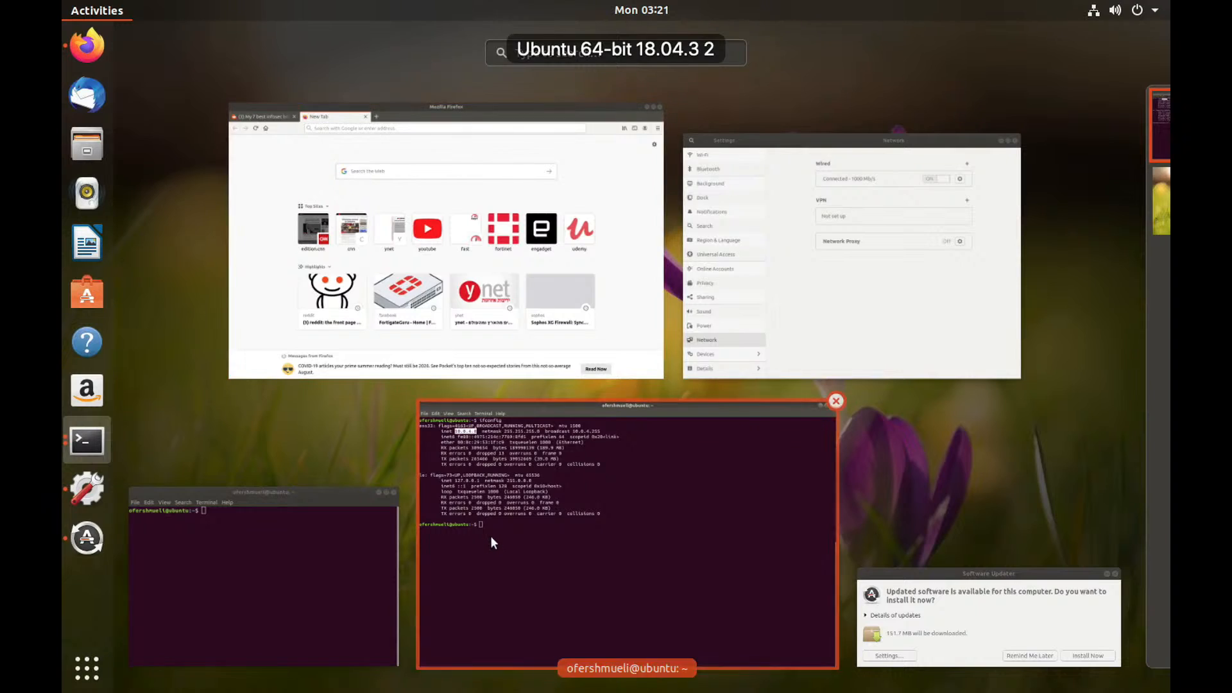
left_click(490, 537)
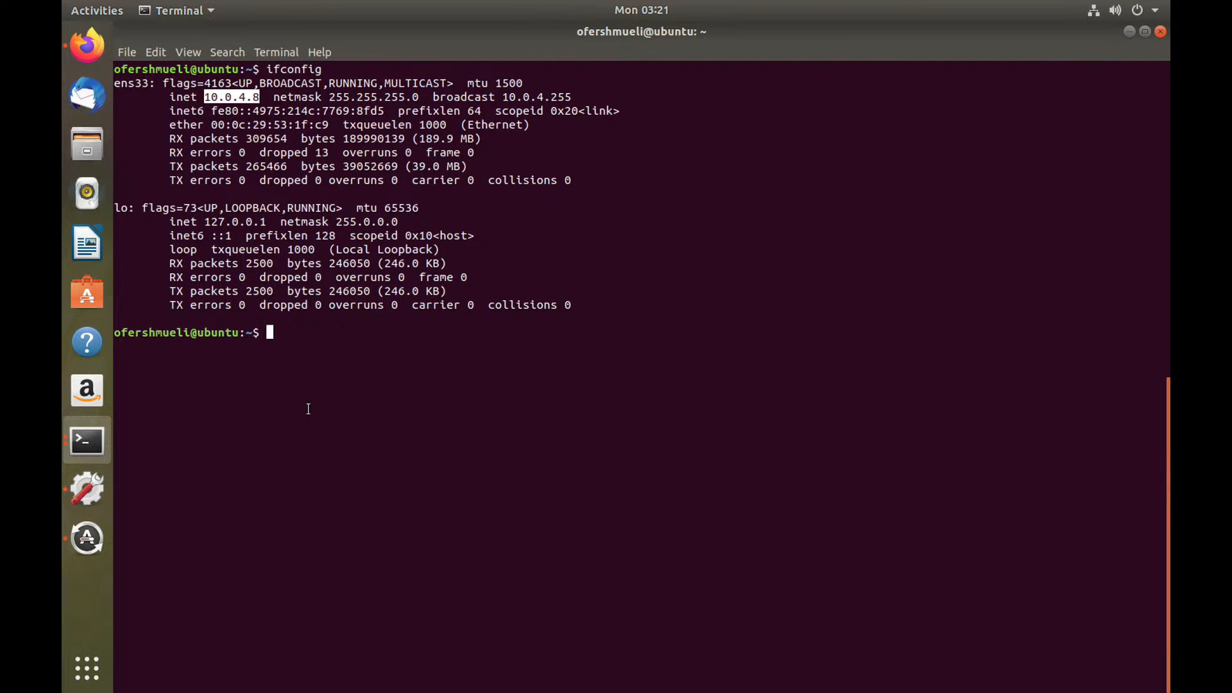
Step: Run 'sudo nmap -sS 10.0.4.1 -D 10.0.7.33' from Ubuntu, then return to Wireshark
type("sudo nmap -sS")
type("10.0")
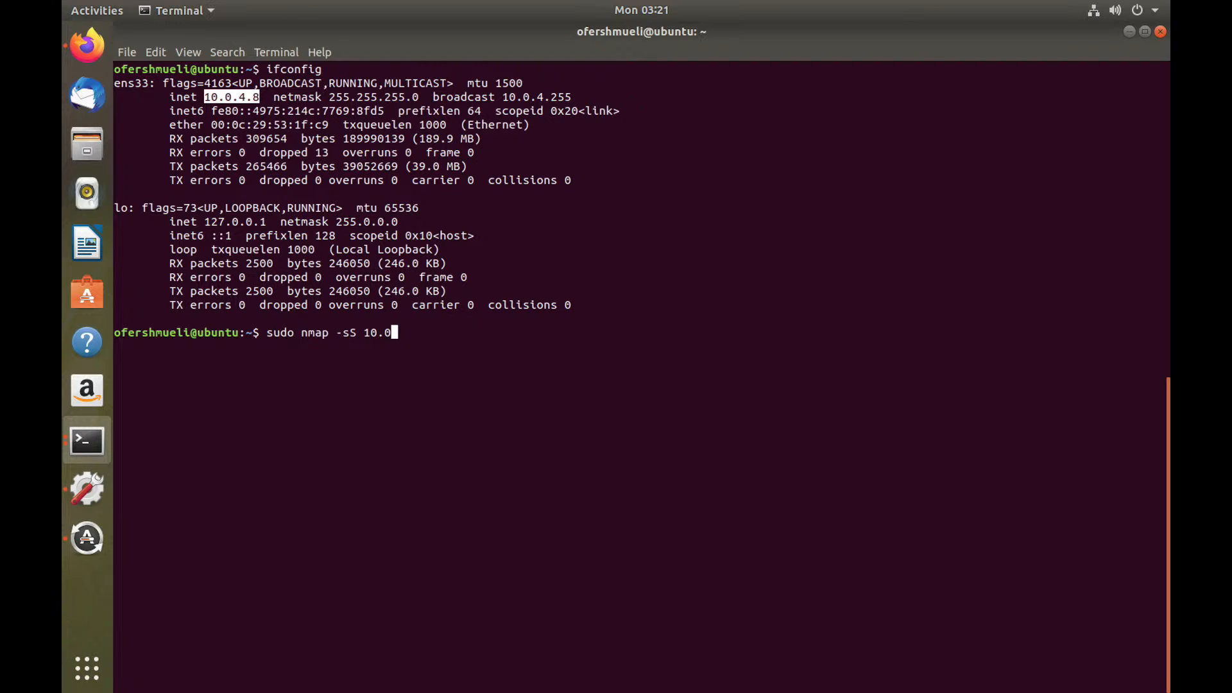
type(".4.1")
type("-D 10.0.7.33")
key("Return")
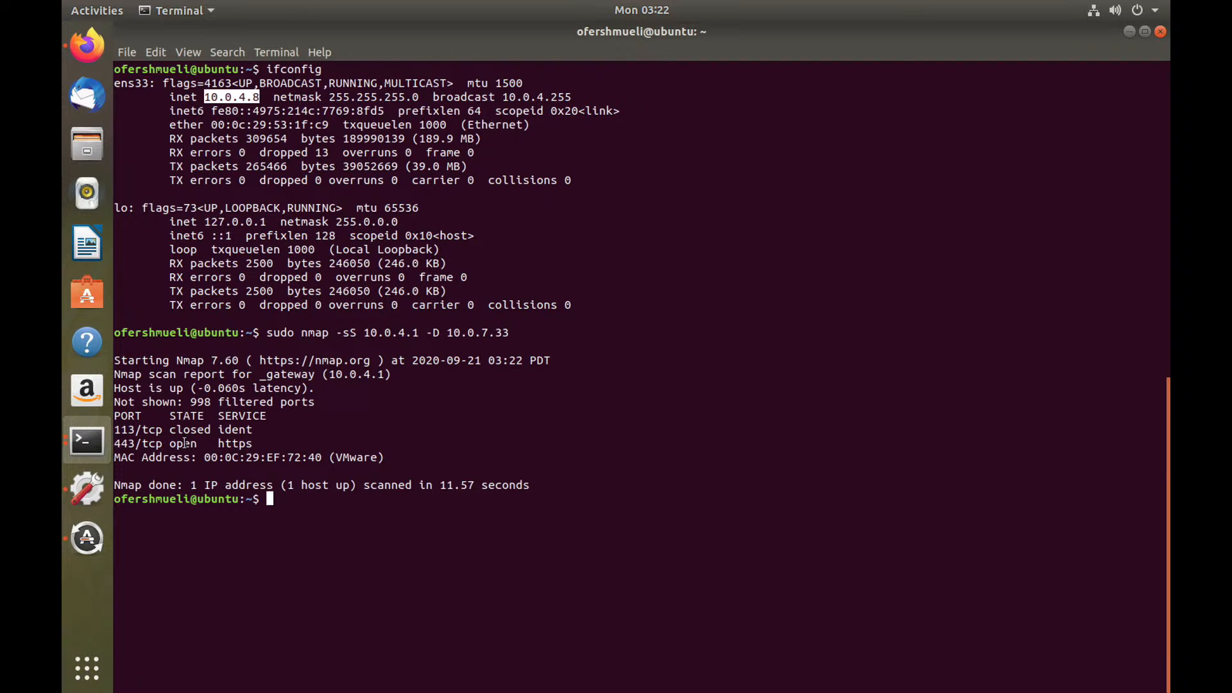
key("super+Tab")
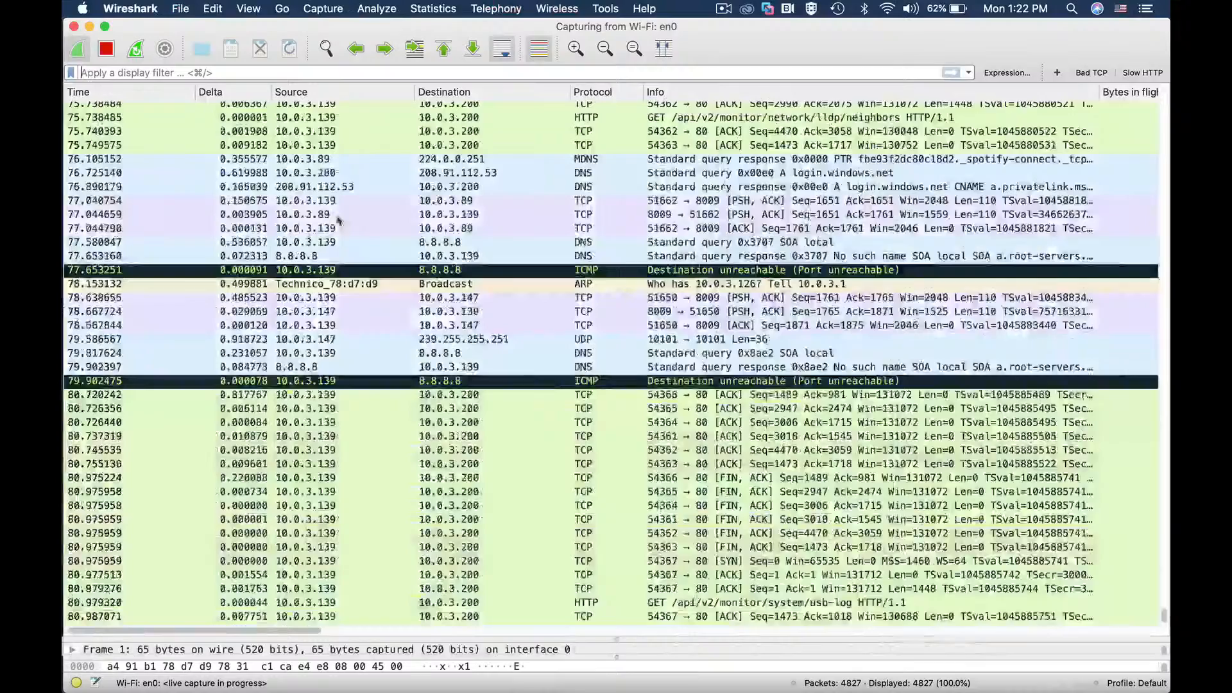
Step: Stop the capture and apply display filter ip.addr==10.0.7.33 to show the decoy packets
left_click(106, 48)
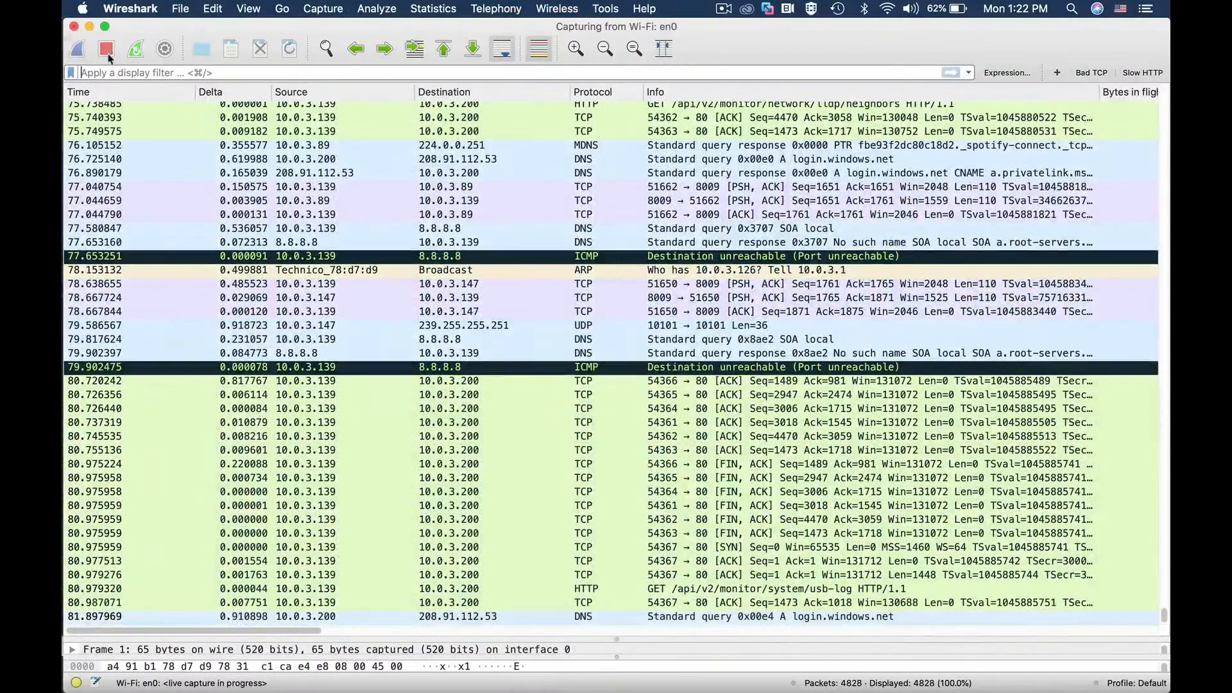
left_click(165, 71)
type("ip.add")
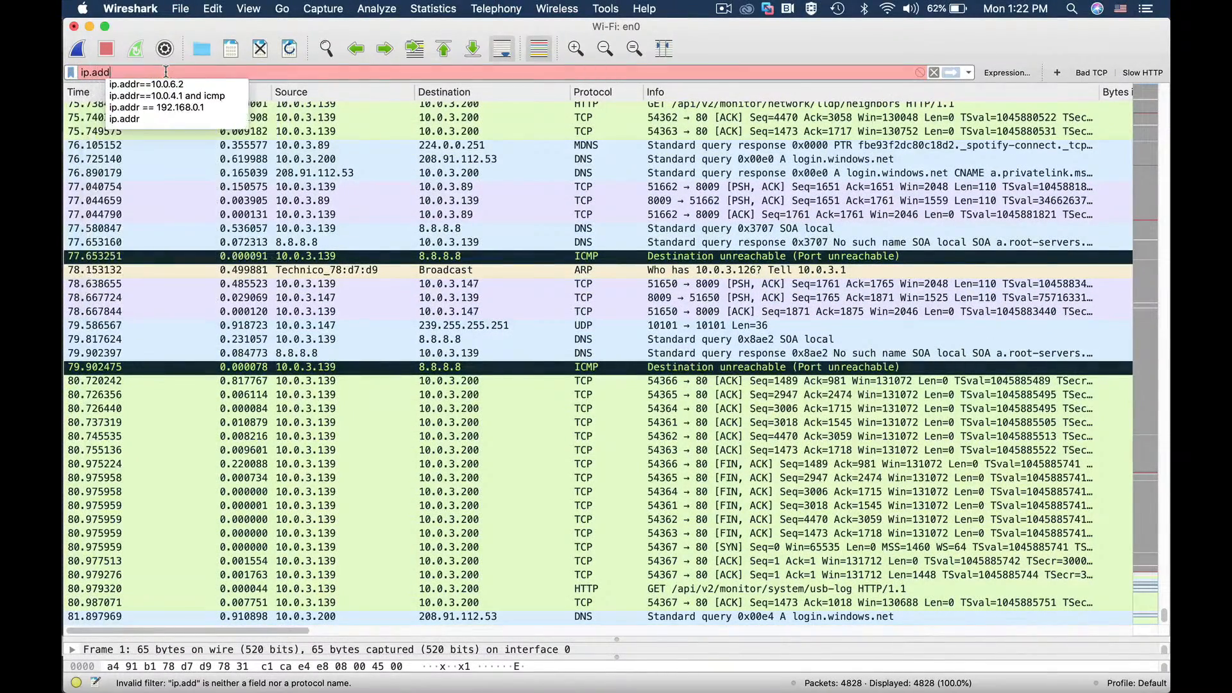
type("r==1")
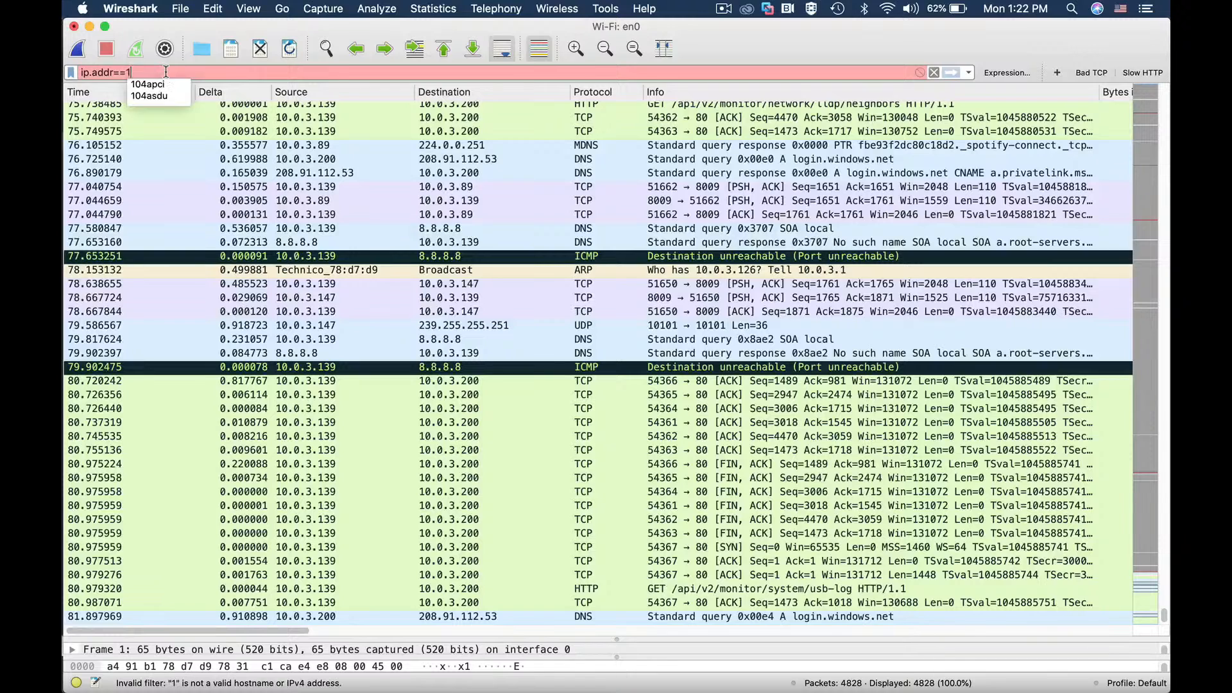
type("0.0.7")
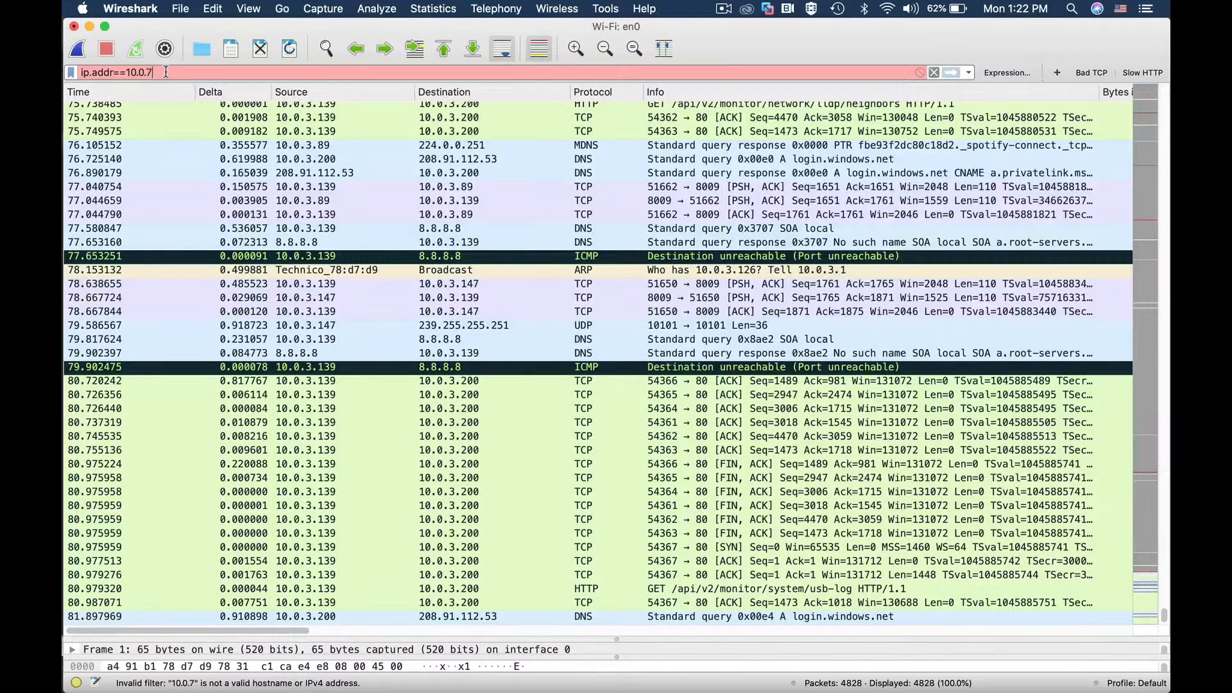
key("super+Tab")
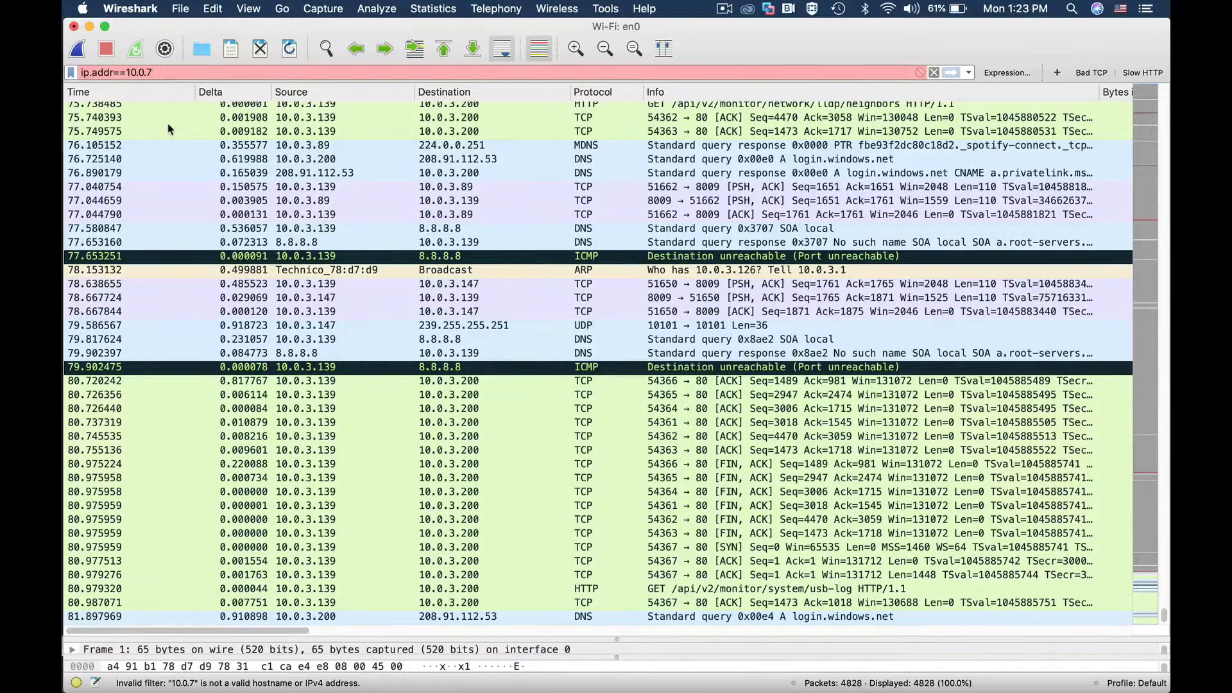
type(".33")
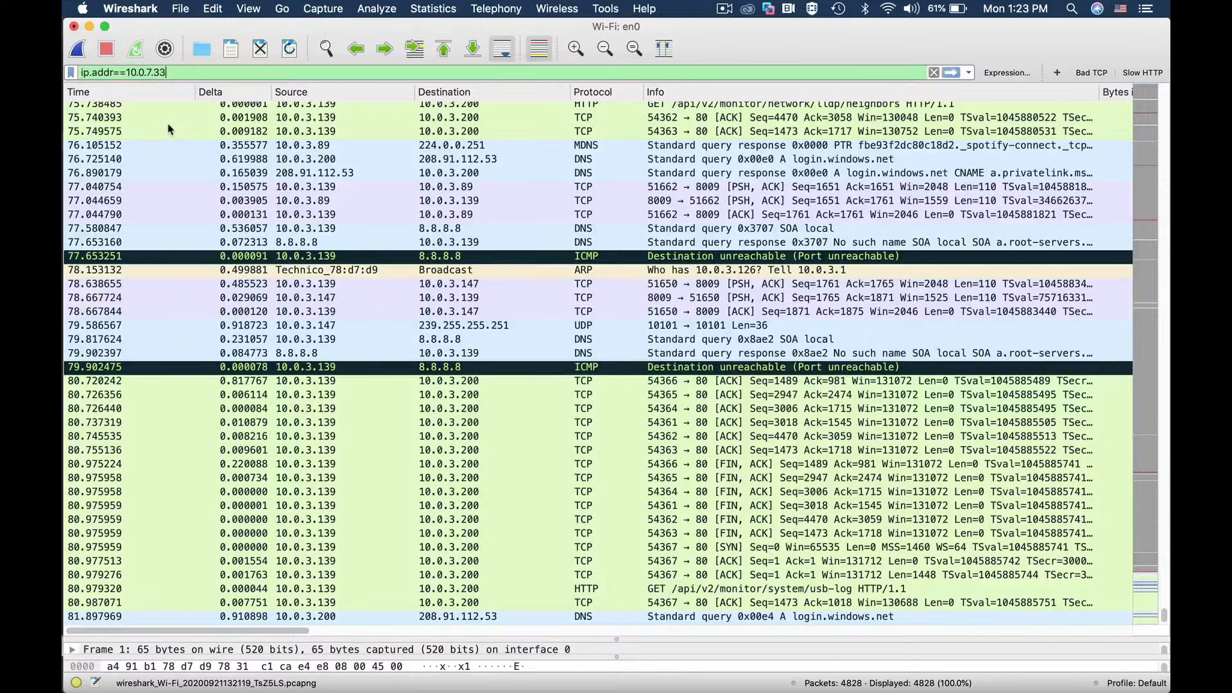
key("Return")
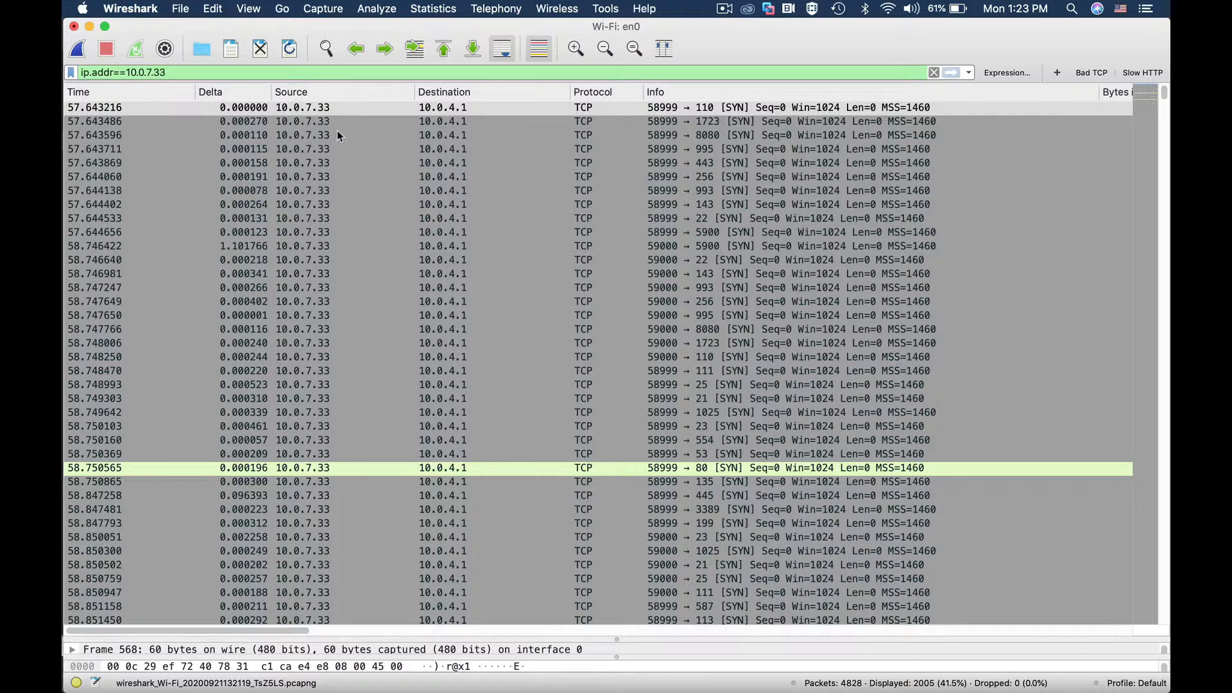
Step: Go back to the Ubuntu VM in VMware Fusion
key("super+Tab")
key("super+Tab")
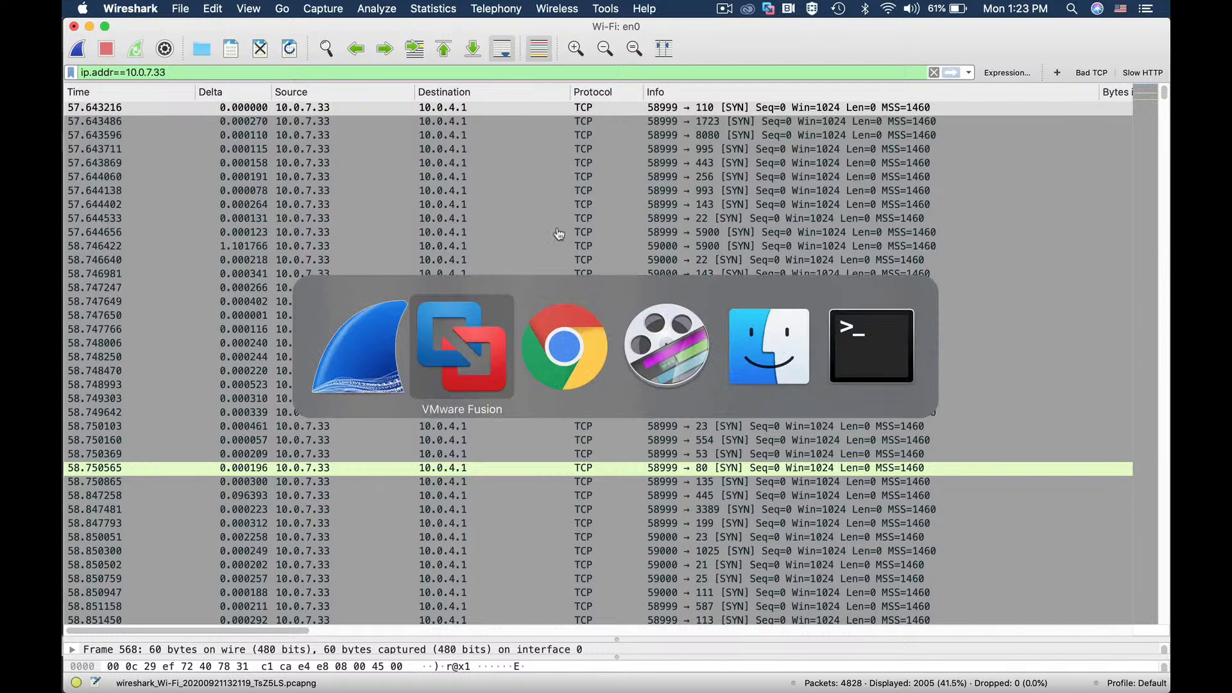
key("super+Tab")
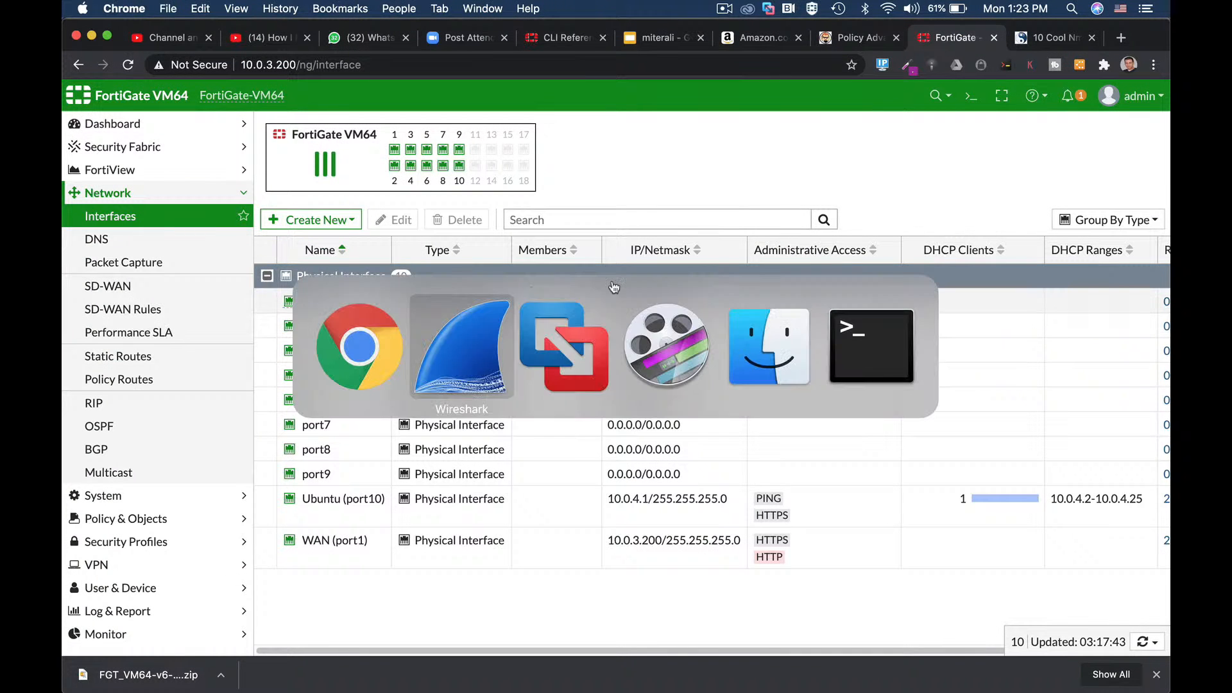
key("super+Tab")
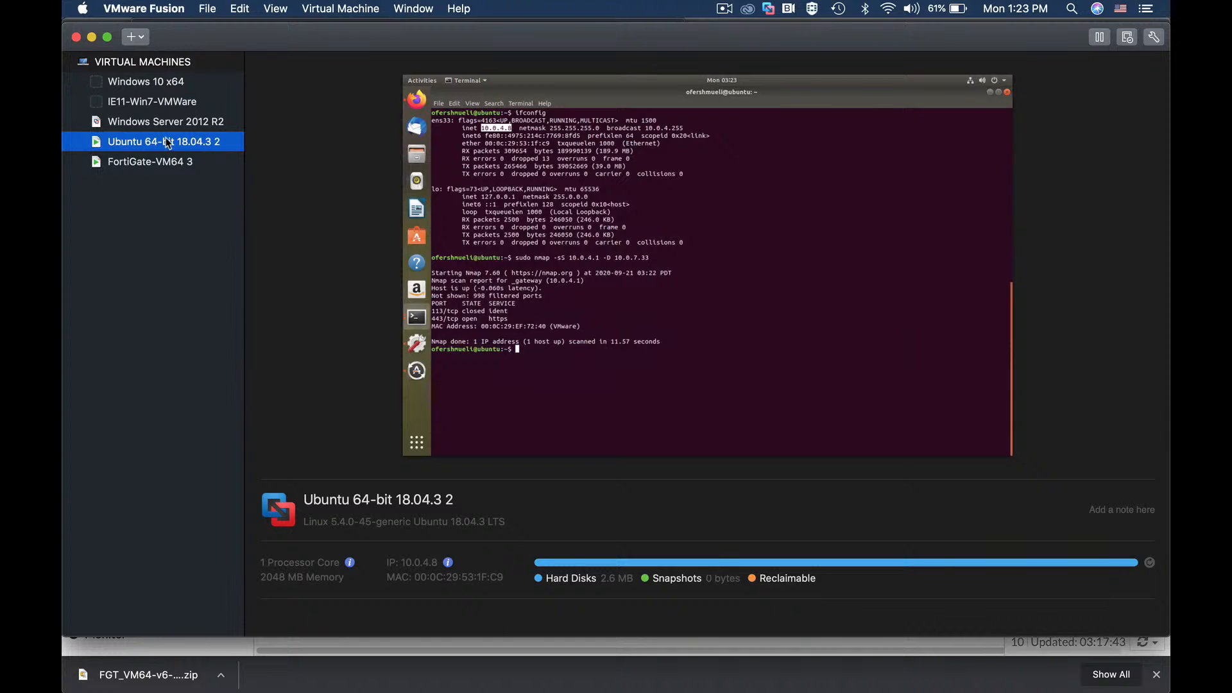
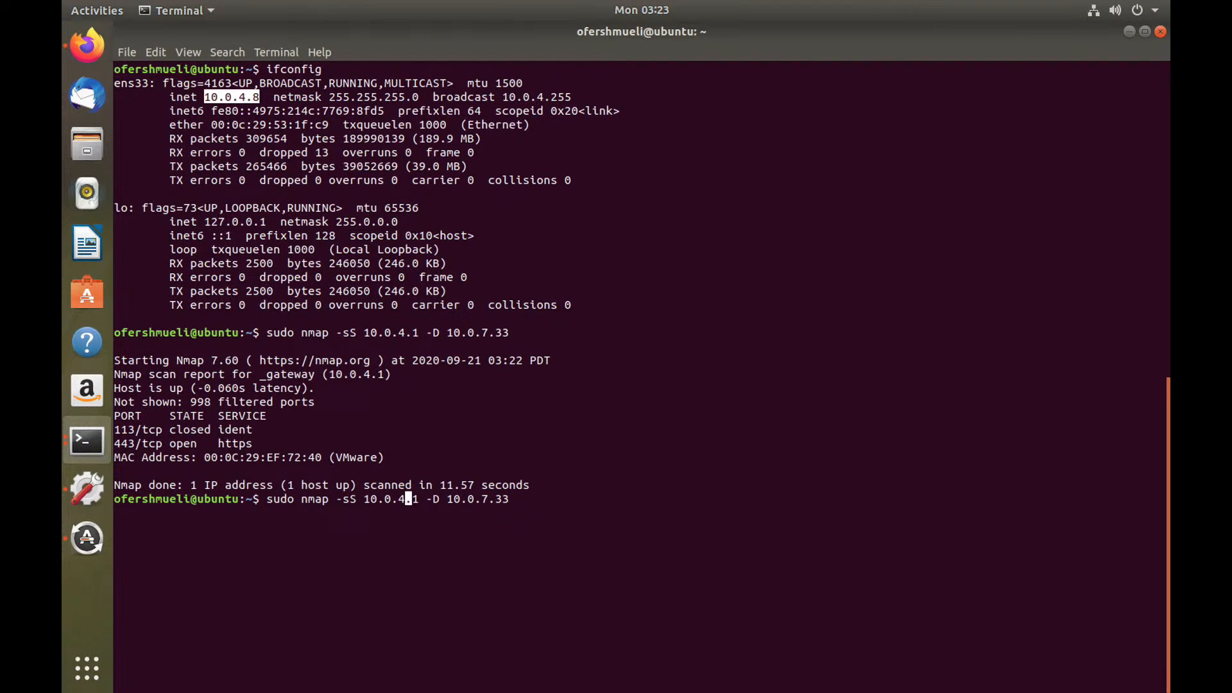
Step: Edit the scan to 'sudo nmap -sS 10.0.3.1 -D 10.0.7.32' and run it, then run it again
key("BackSpace")
type("3")
key("Right")
key("Right")
key("Right")
key("Right")
key("Right")
key("Right")
key("Right")
key("Right")
key("Right")
key("Right")
key("Right")
key("Right")
key("Right")
key("Right")
key("BackSpace")
type("2")
key("Return")
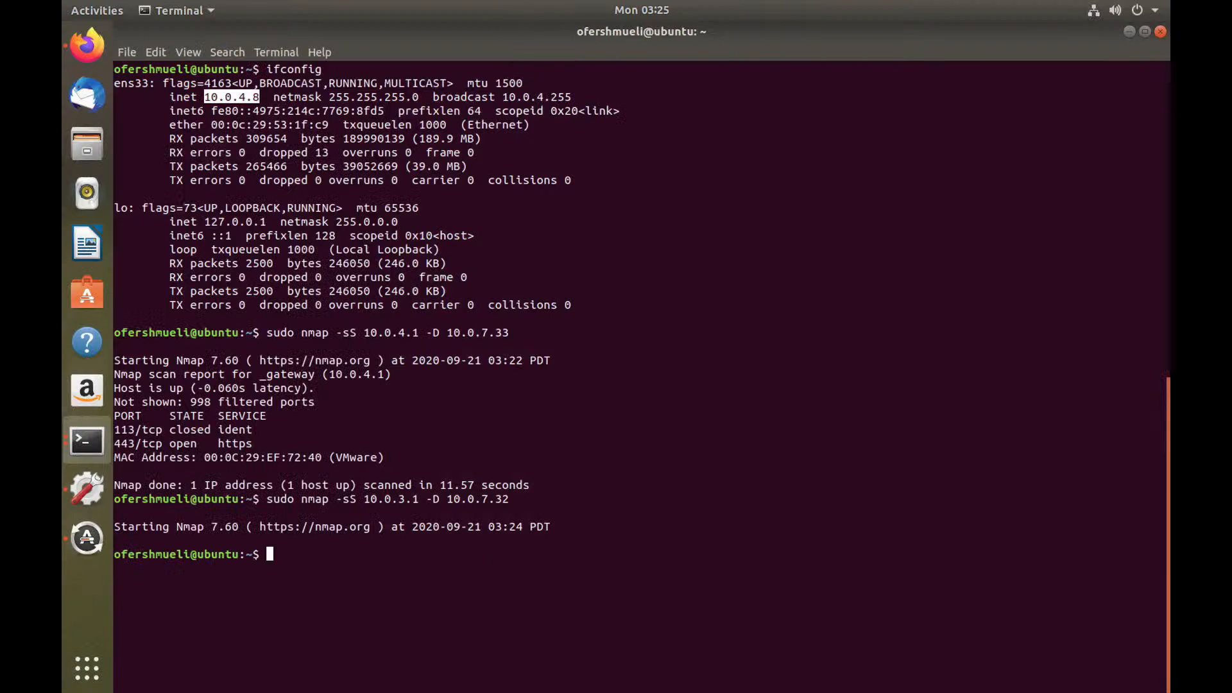
key("Up")
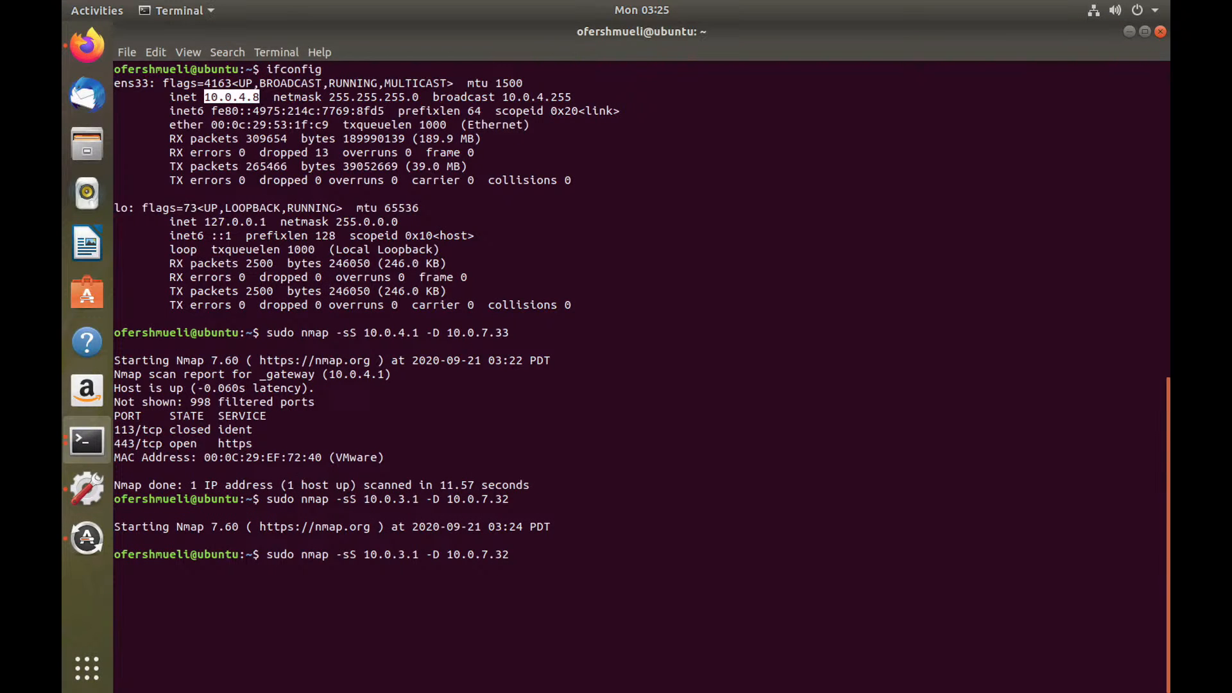
key("Return")
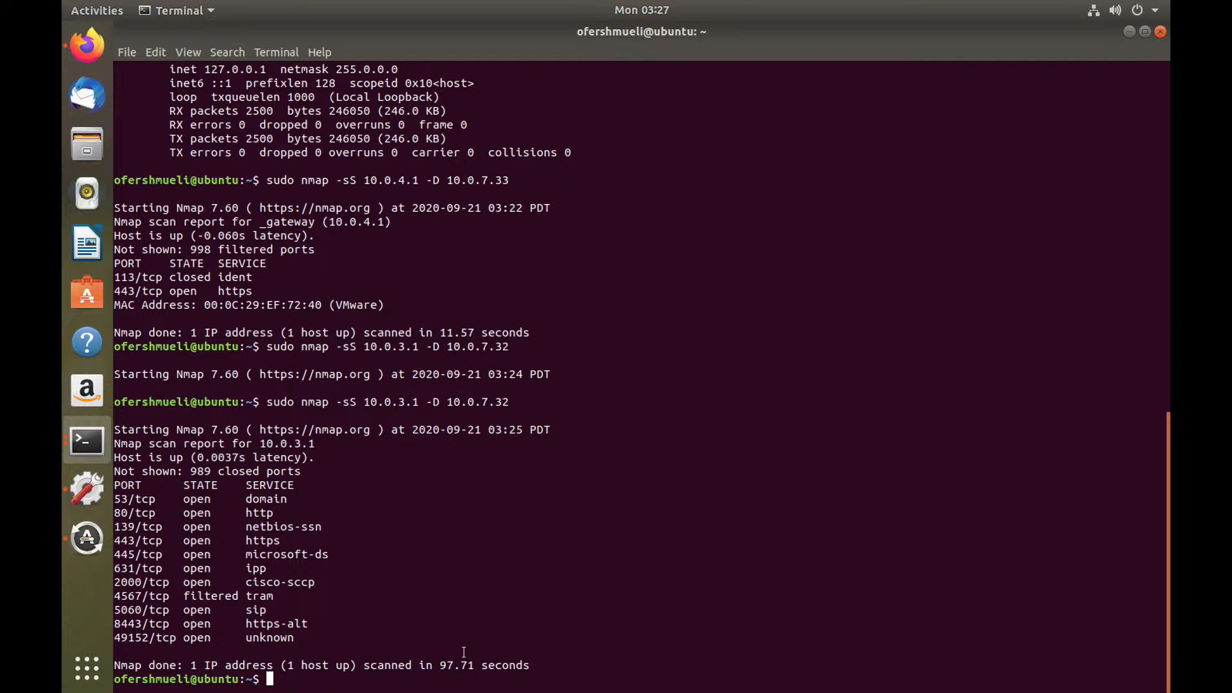
Step: Stop the Wireshark capture and change the display filter to ip.addr==10.0.7.32
key("super+Tab")
key("super+Tab")
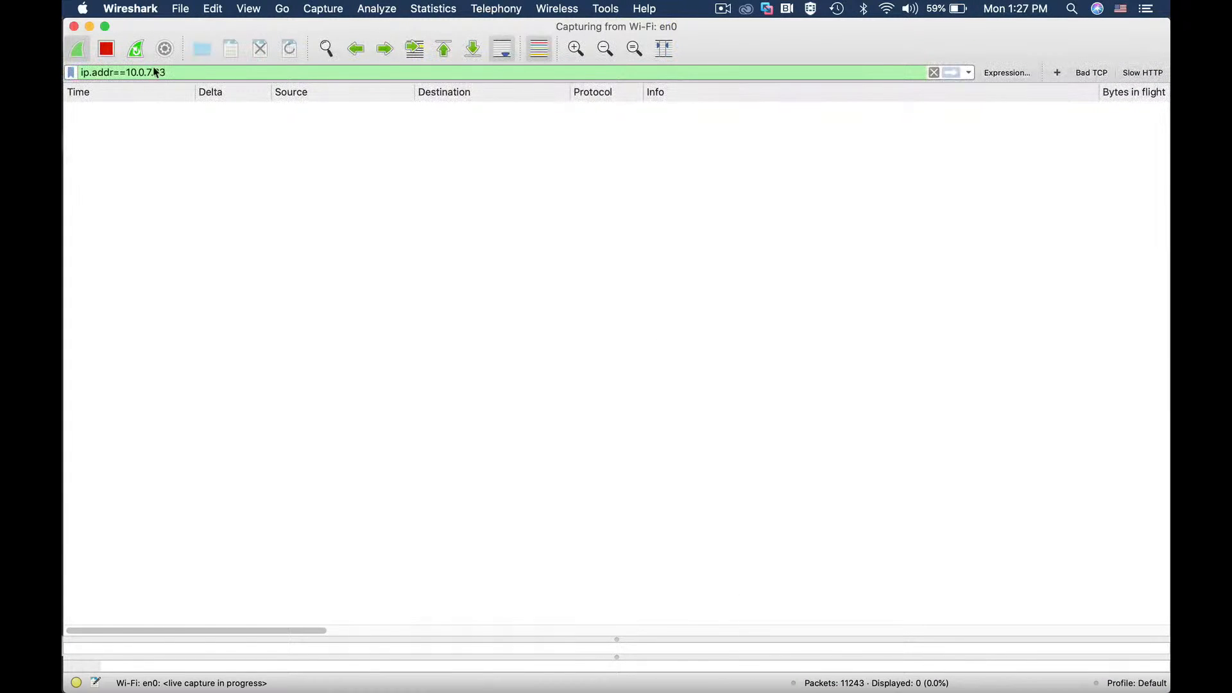
left_click(105, 48)
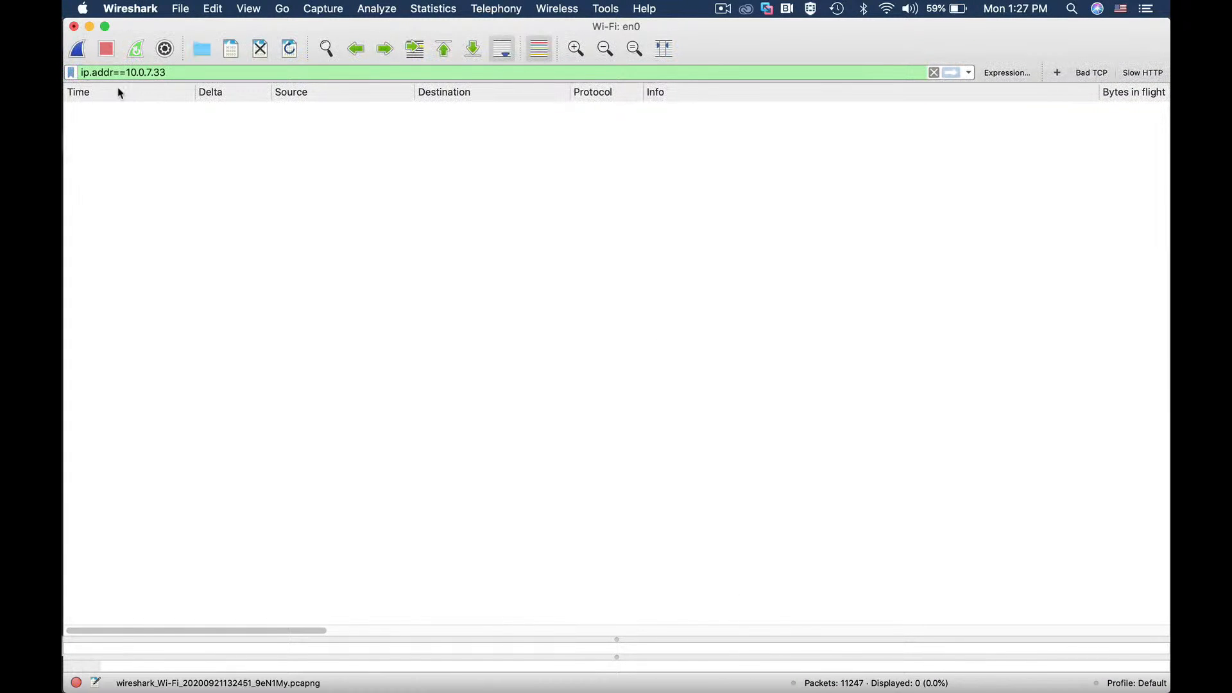
left_click(180, 72)
left_click_drag(160, 73, 169, 71)
type("32")
key("Return")
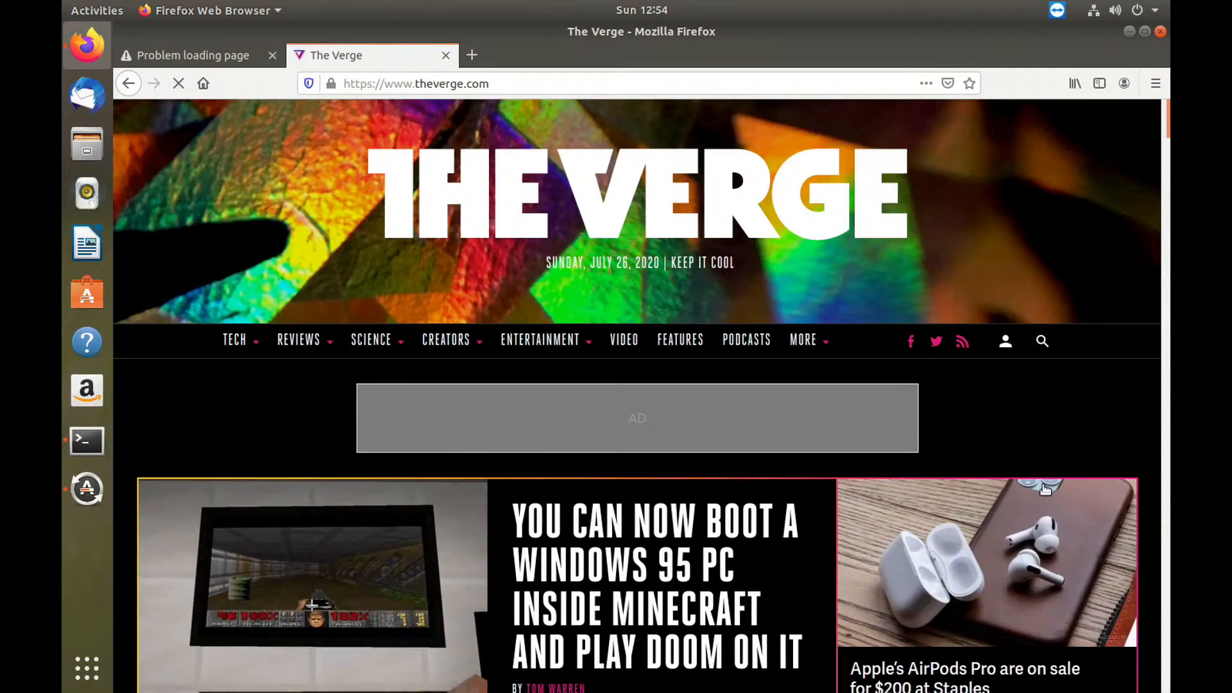
Step: Load cnn.com in Firefox
scroll(944, 402, "down", 10)
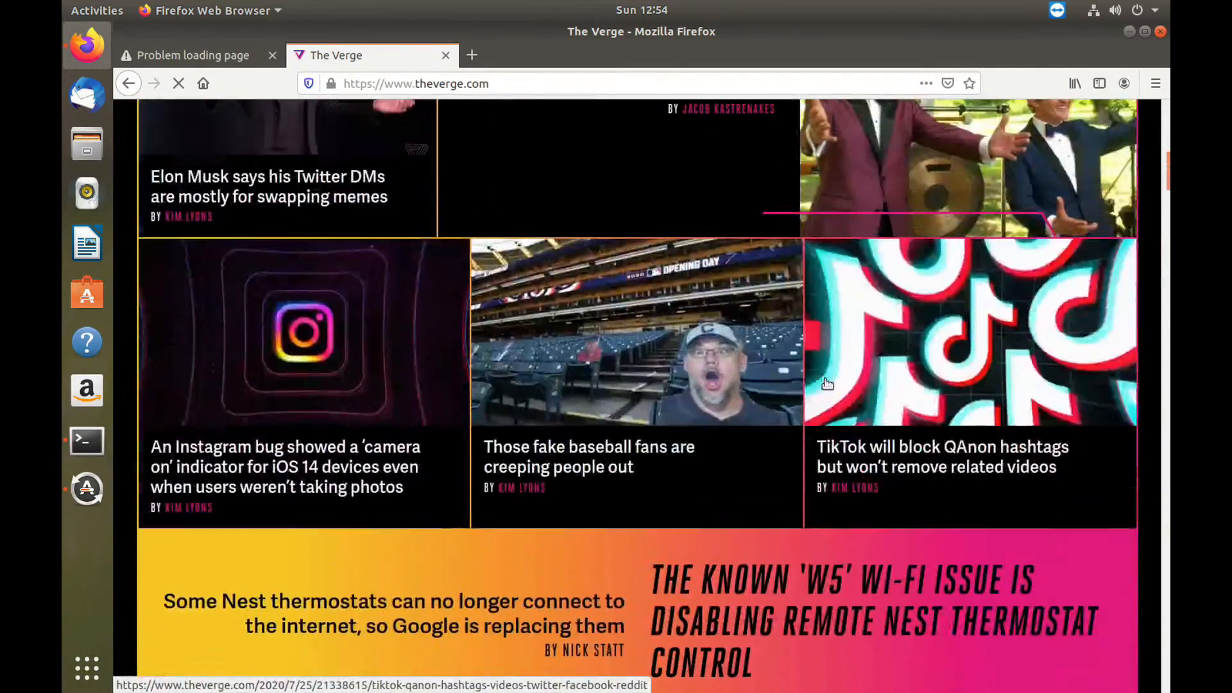
scroll(828, 384, "up", 6)
left_click(501, 83)
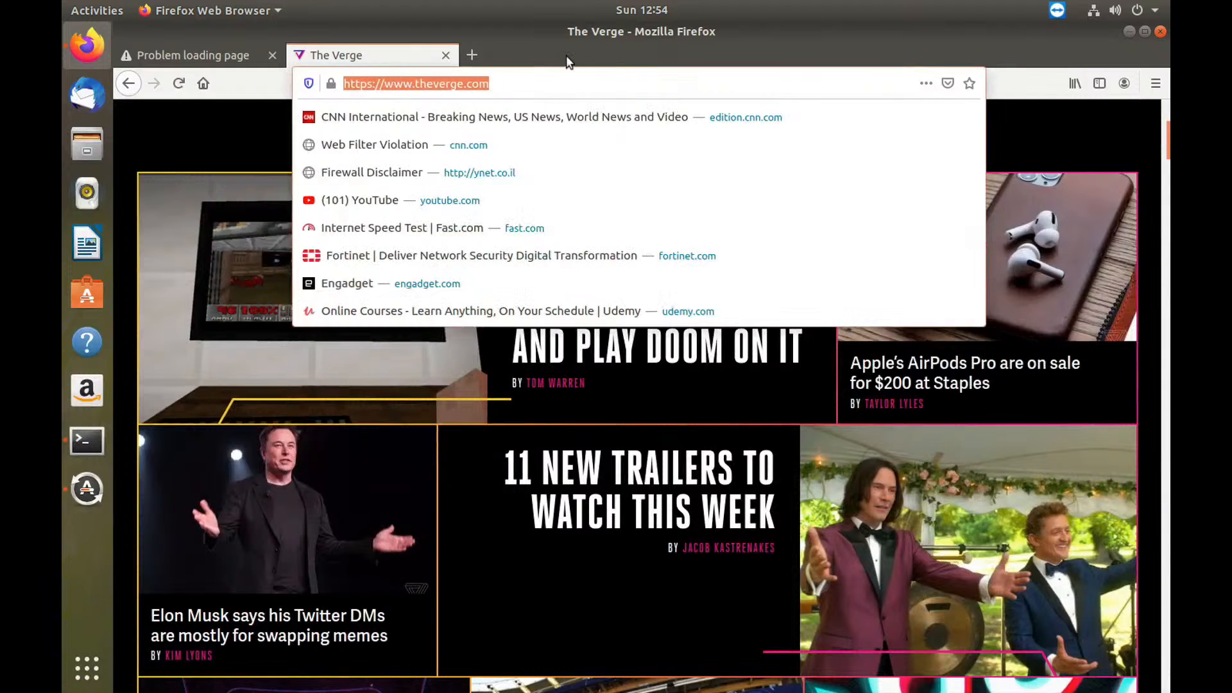
type("cnn.c")
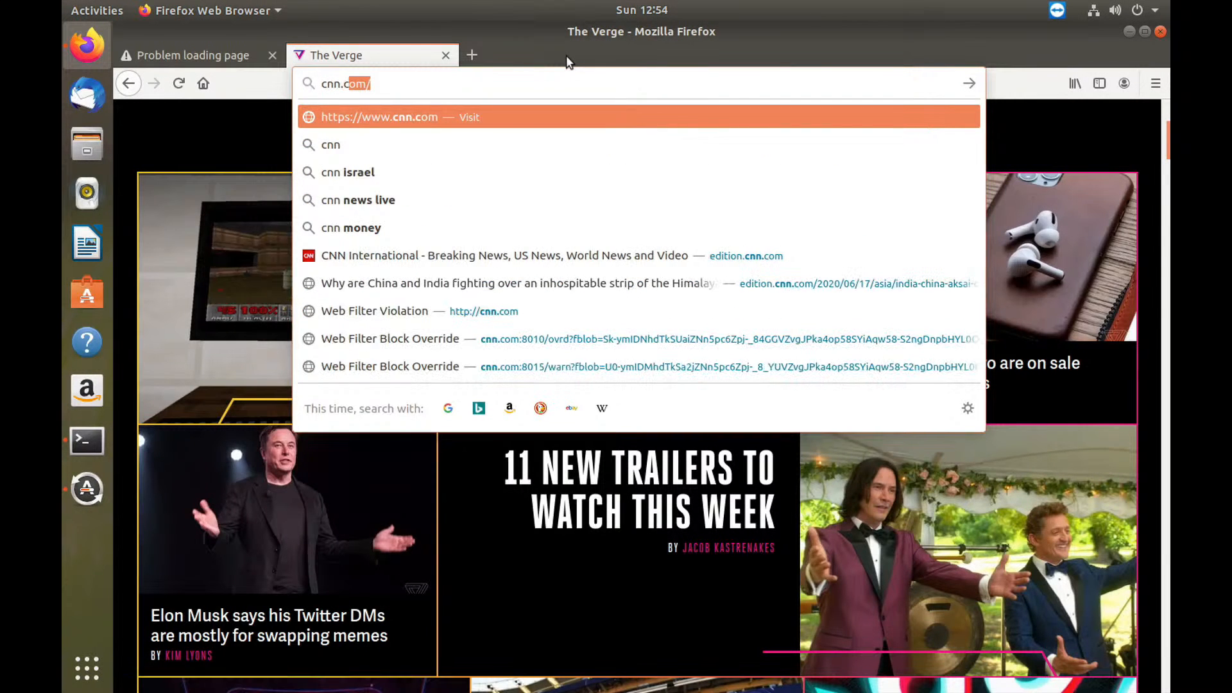
type("om")
key("Return")
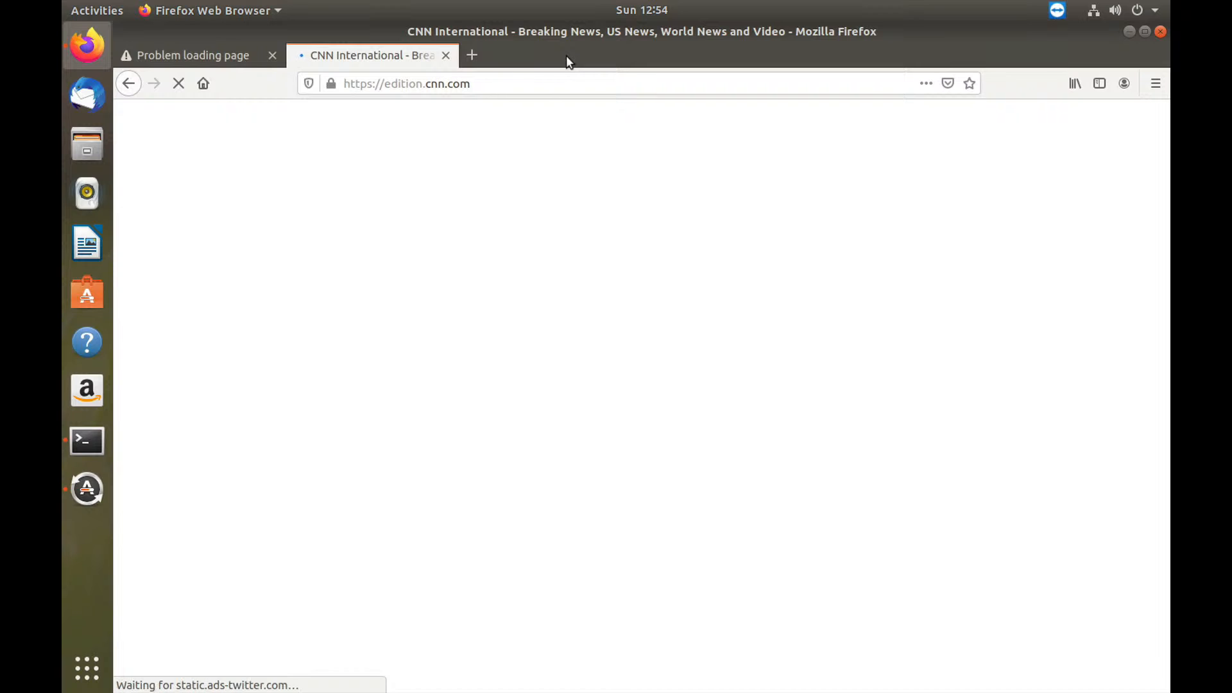
Step: Load bbc.com in Firefox
left_click(527, 83)
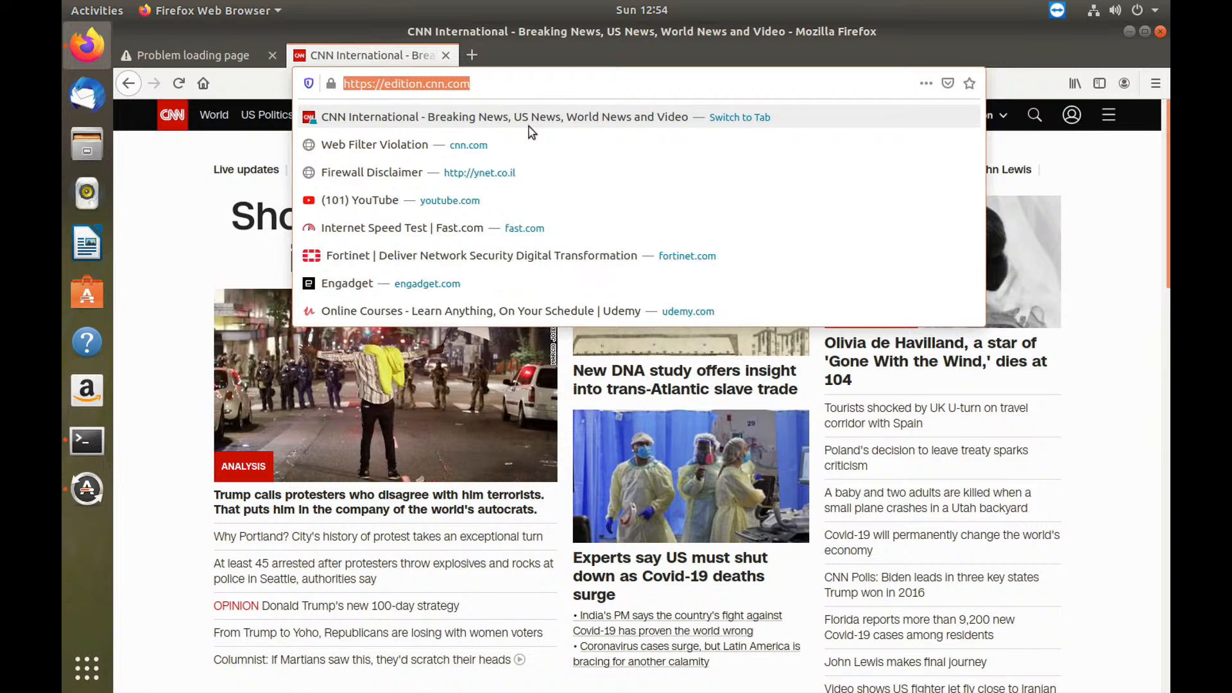
type("bbc.")
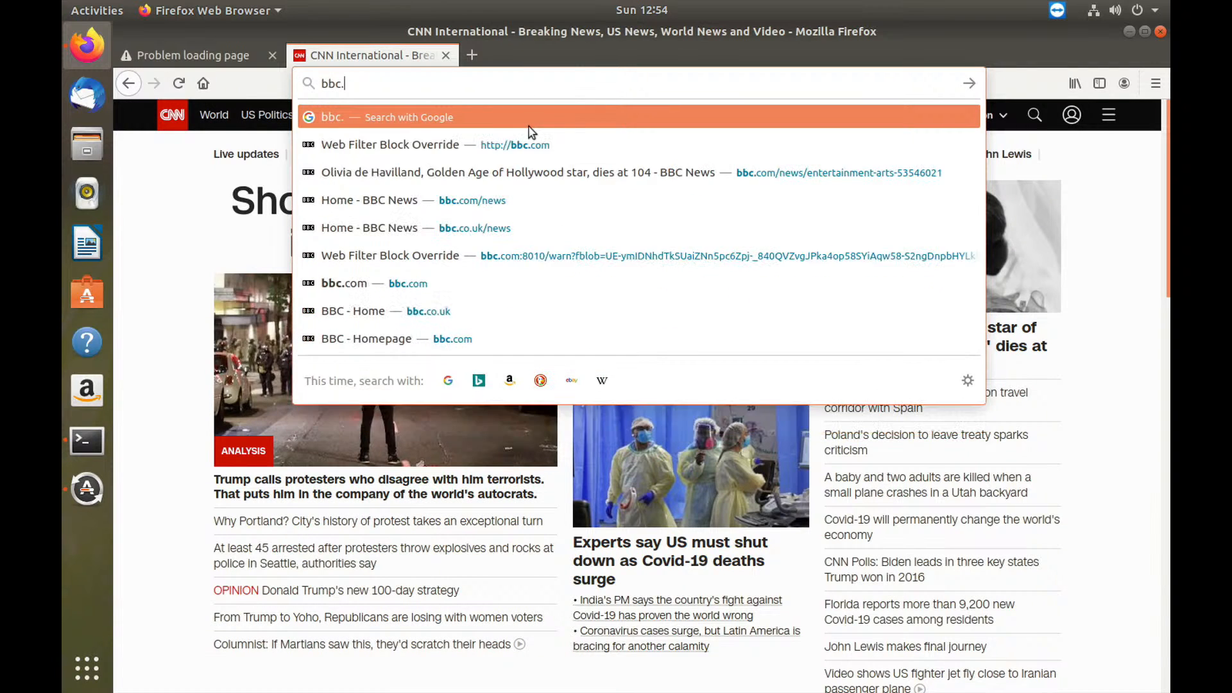
type("com")
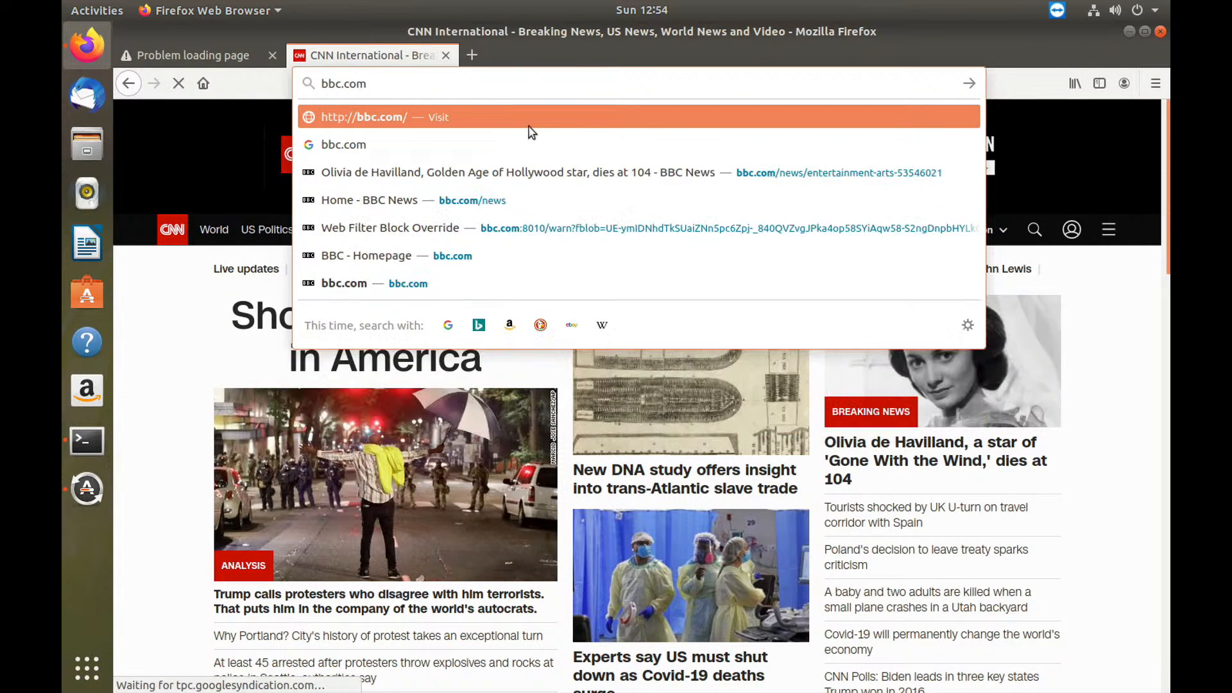
key("Return")
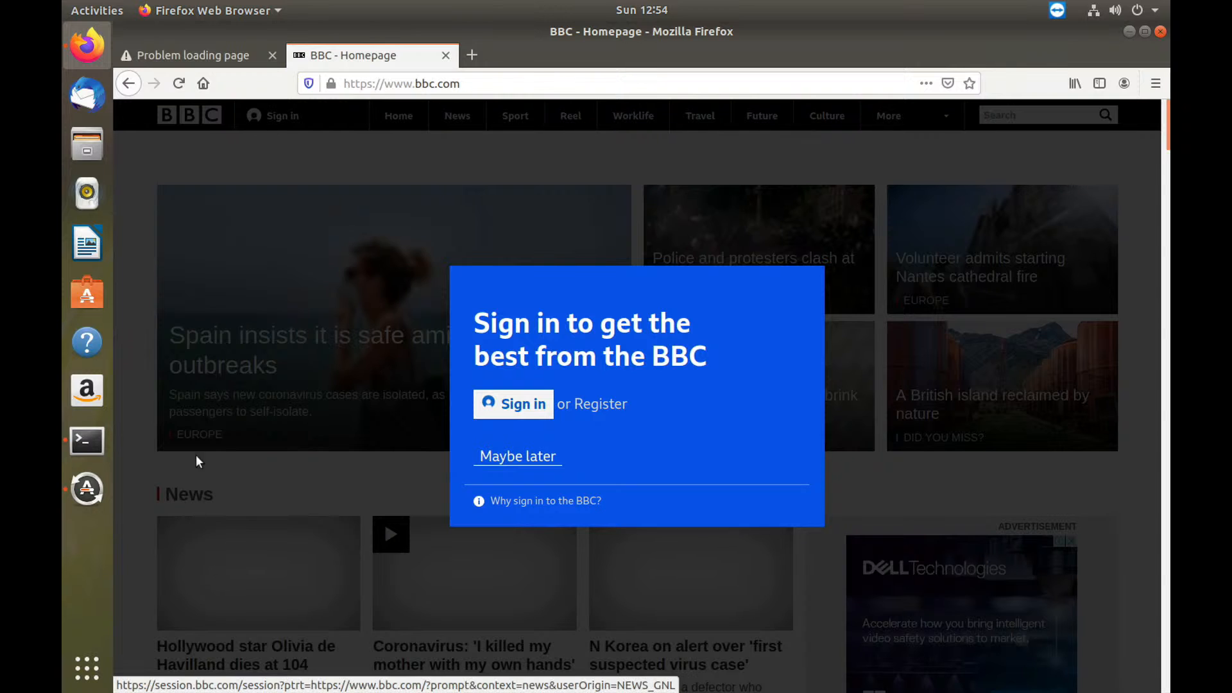
left_click(98, 438)
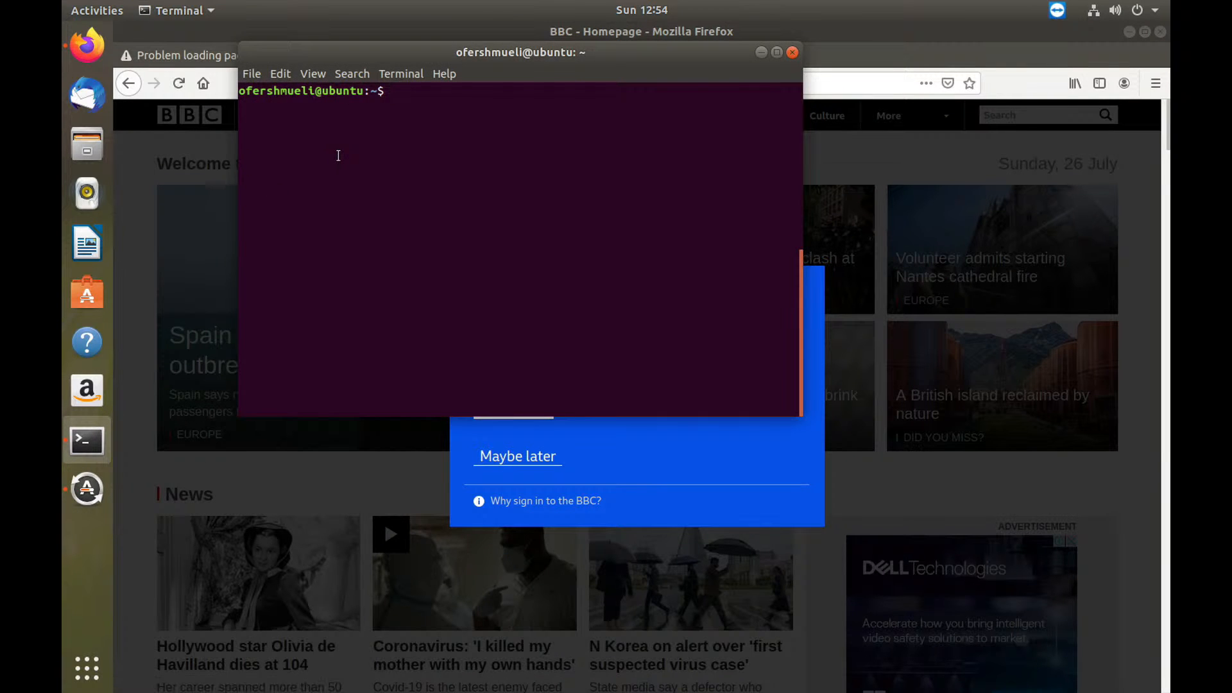
Step: Ping google.com until it shows 100% loss, then start a continuous ping to 8.8.8.8
type("ping google.com")
key("Return")
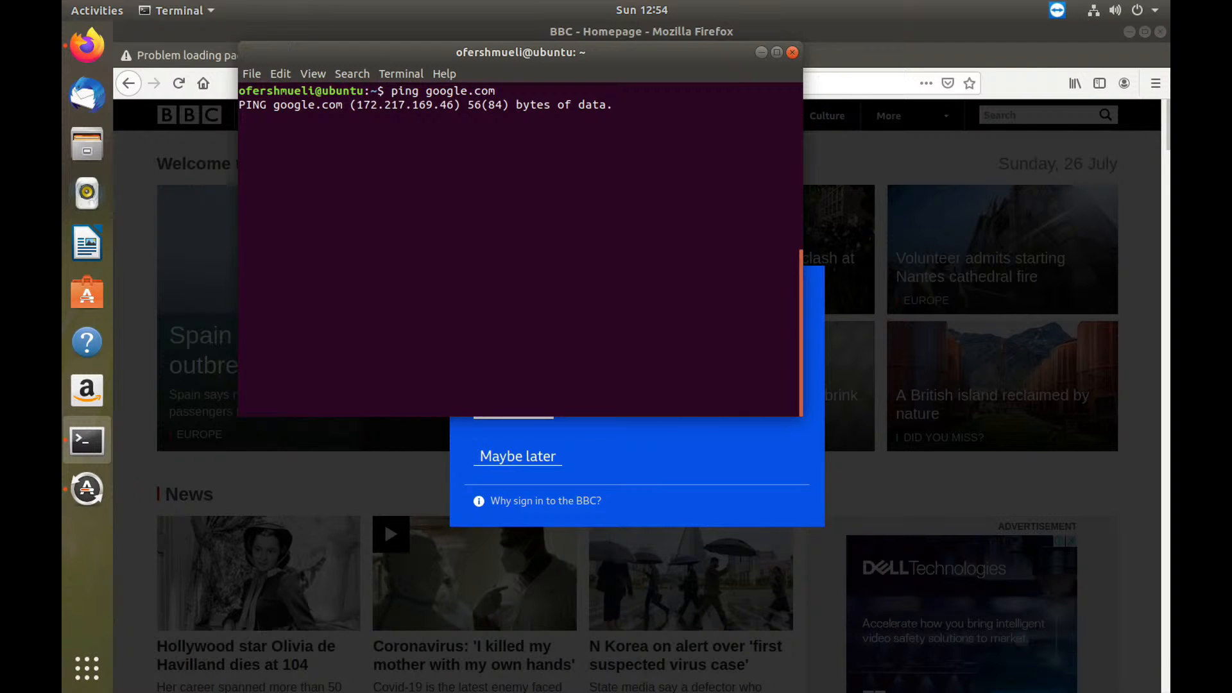
key("ctrl+c")
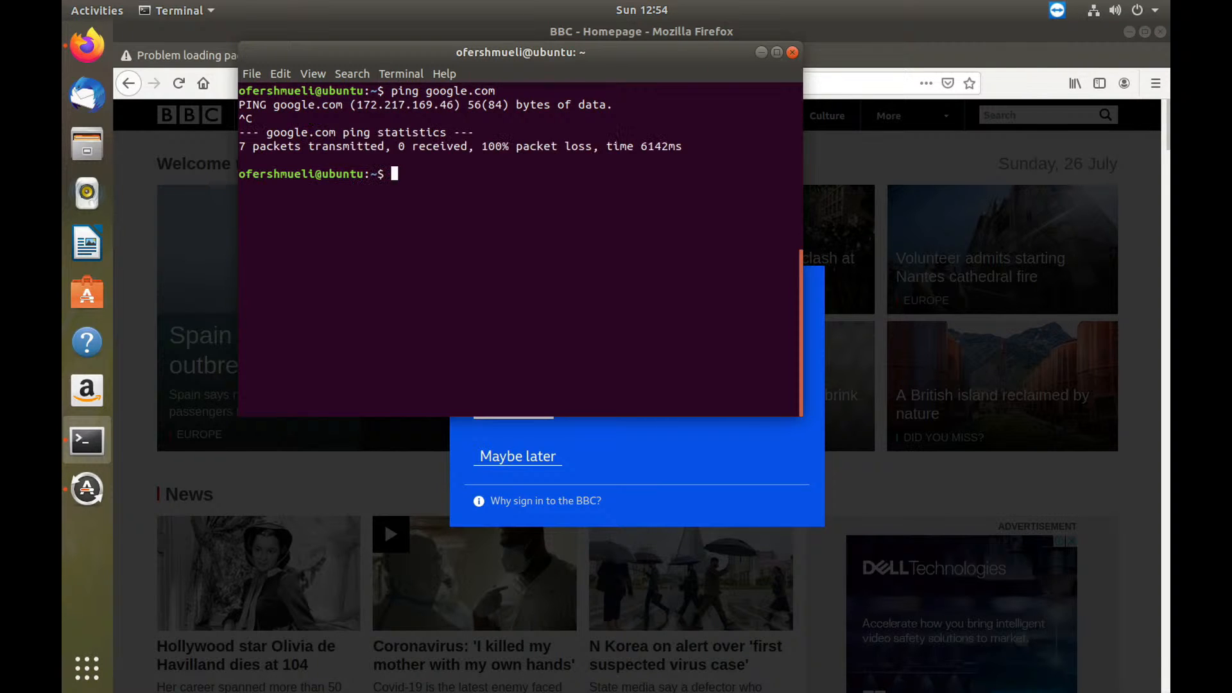
type("ping 8.8.8.8")
key("Return")
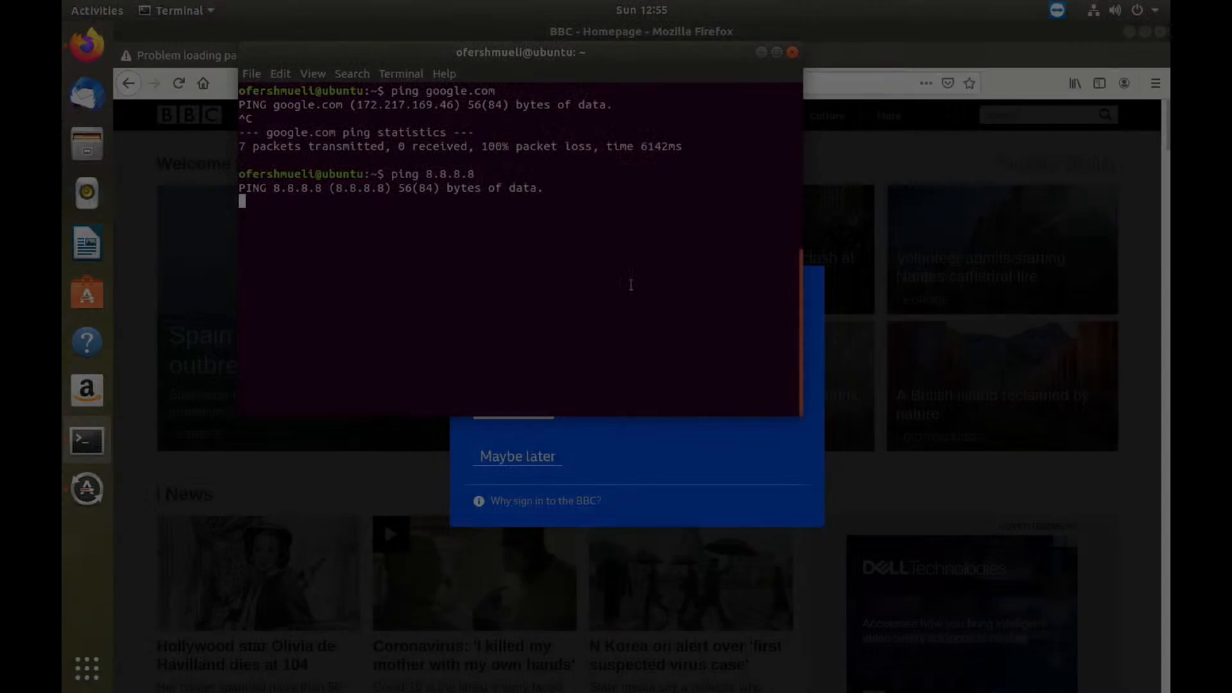
key("super+Tab")
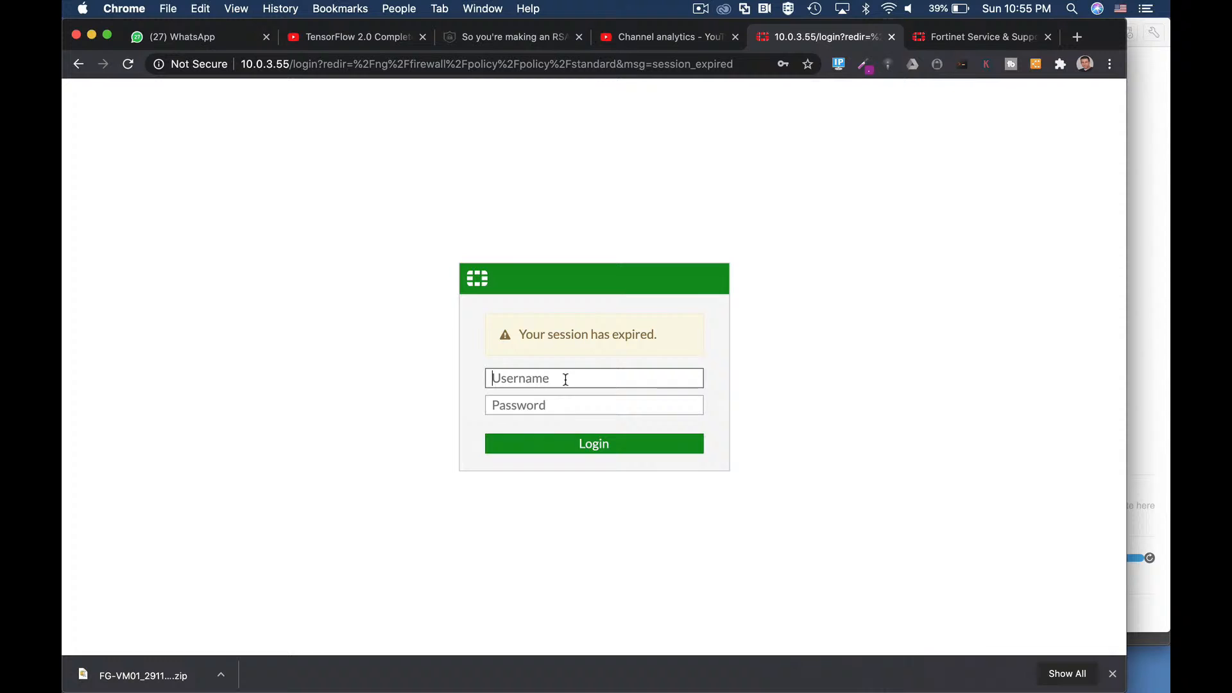
Step: Log in to the FortiGate with the saved credentials and postpone the setup prompt
left_click(564, 377)
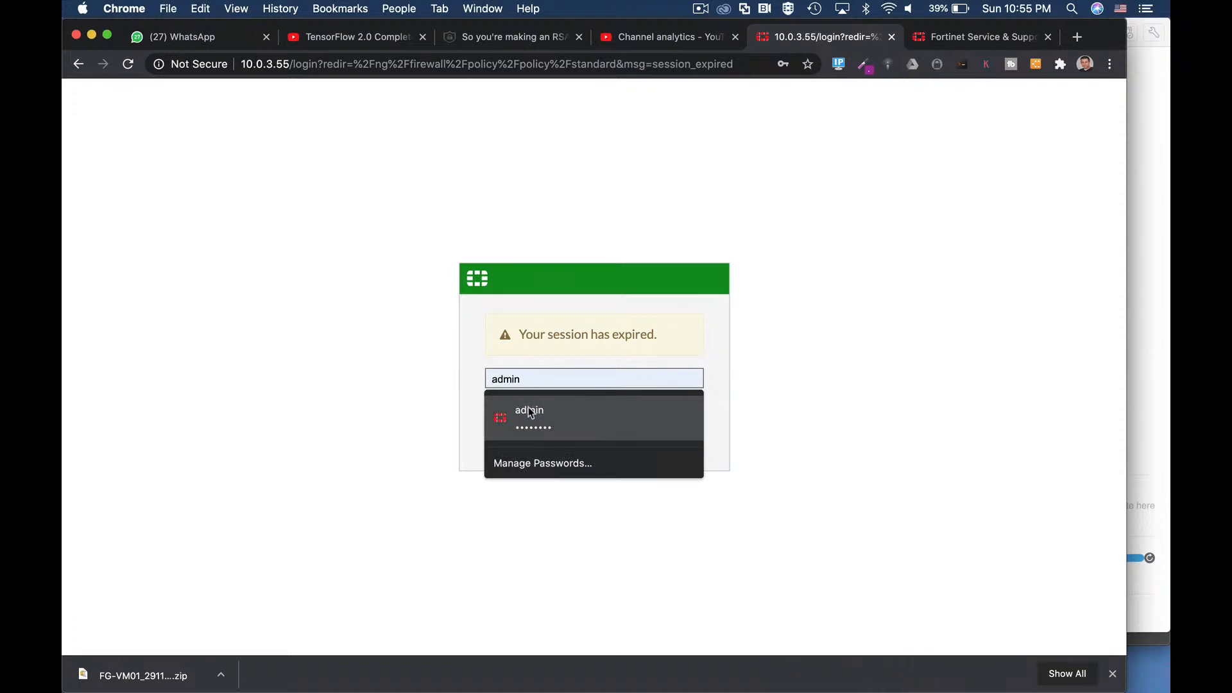
left_click(523, 414)
left_click(678, 448)
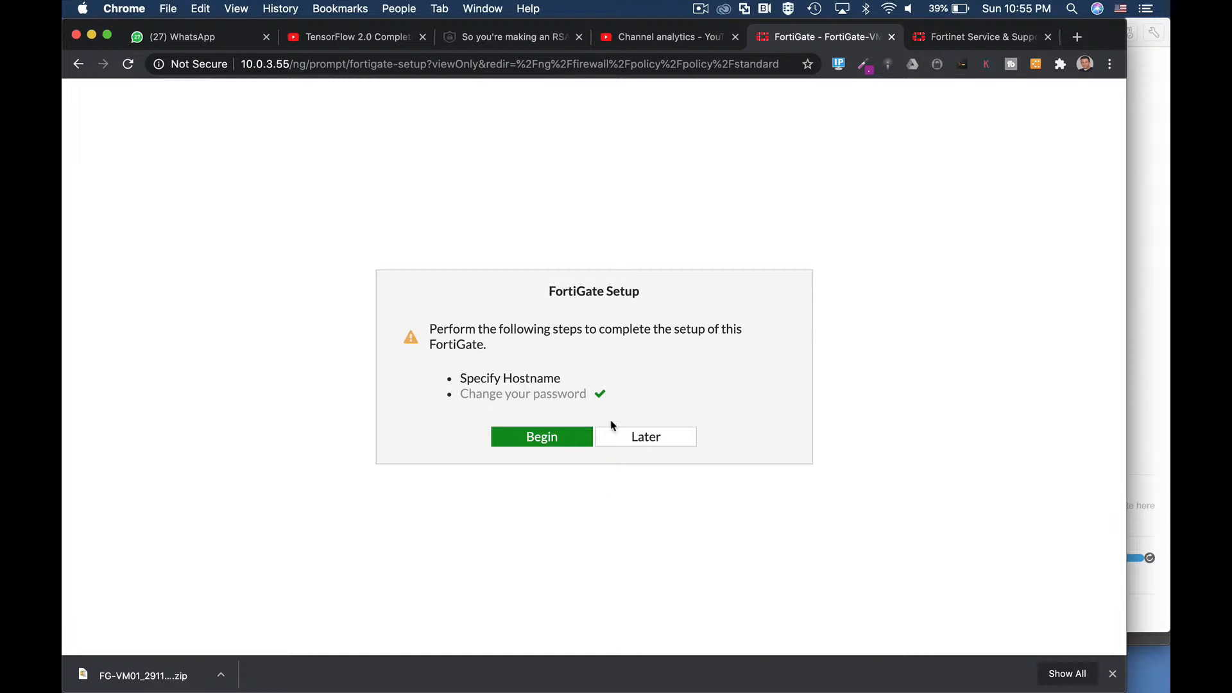
left_click(633, 435)
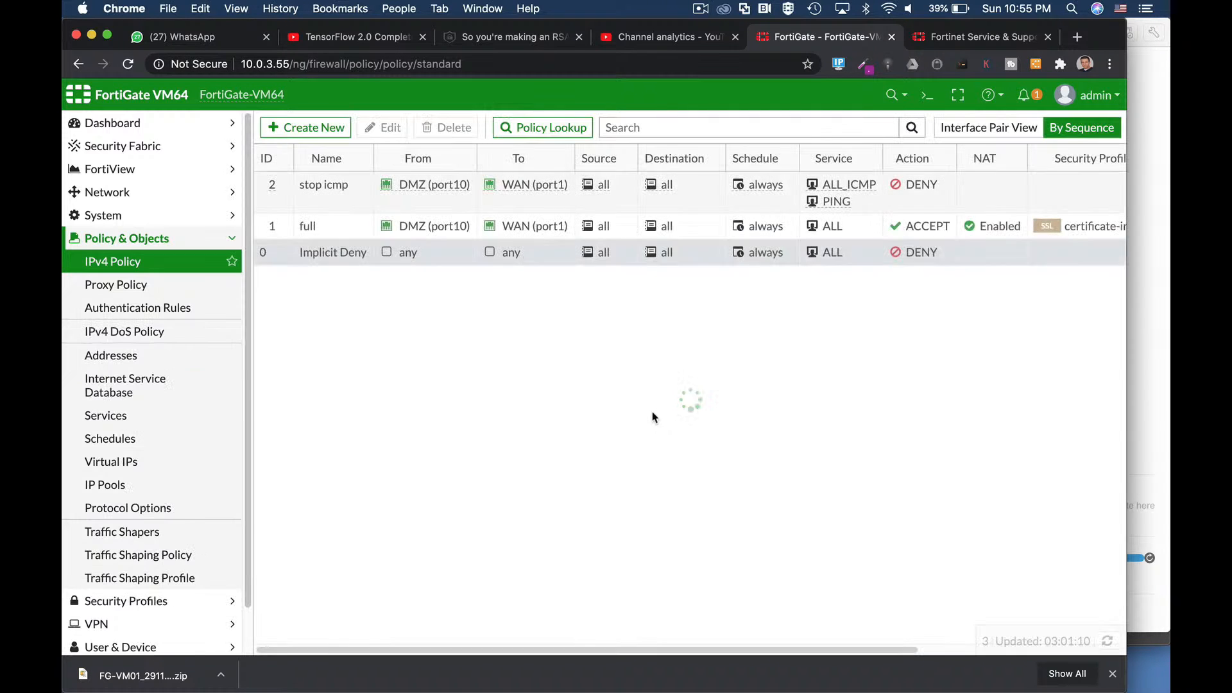
Step: Run diagnose sniffer packet any 'host 10.0.4.9' in the CLI console and detach it into a tab
left_click(926, 95)
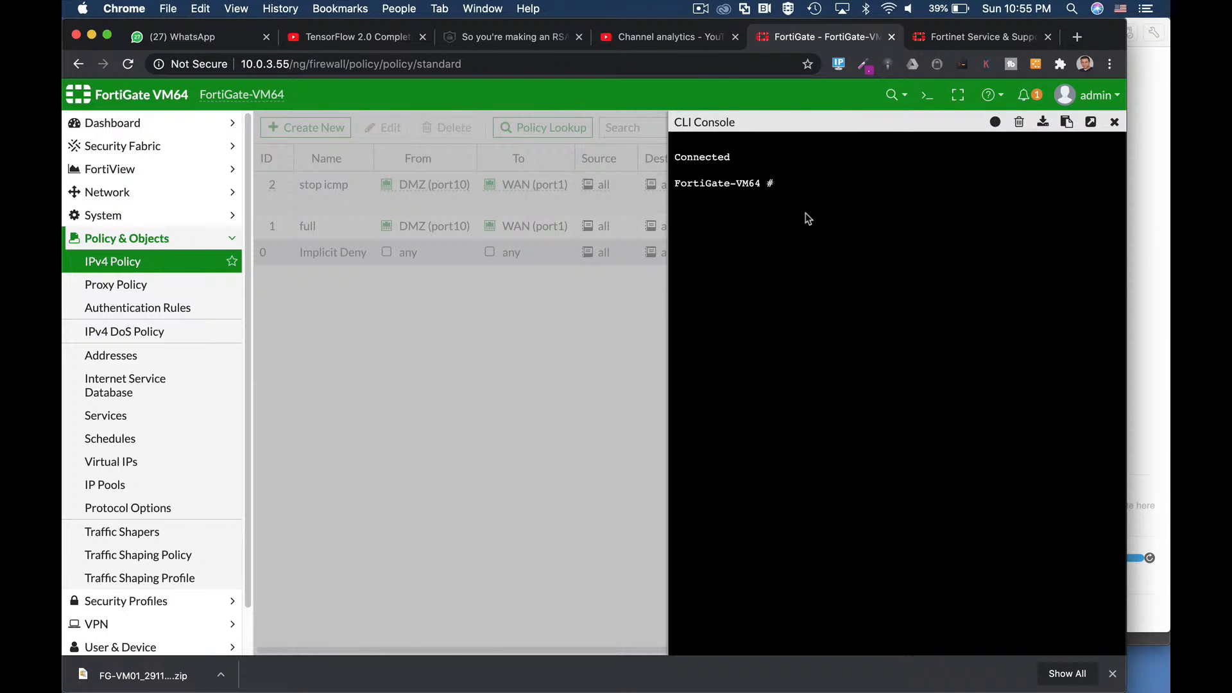
type("diag n")
key("BackSpace")
key("Tab")
type("sniffer p")
key("Tab")
type("any ")
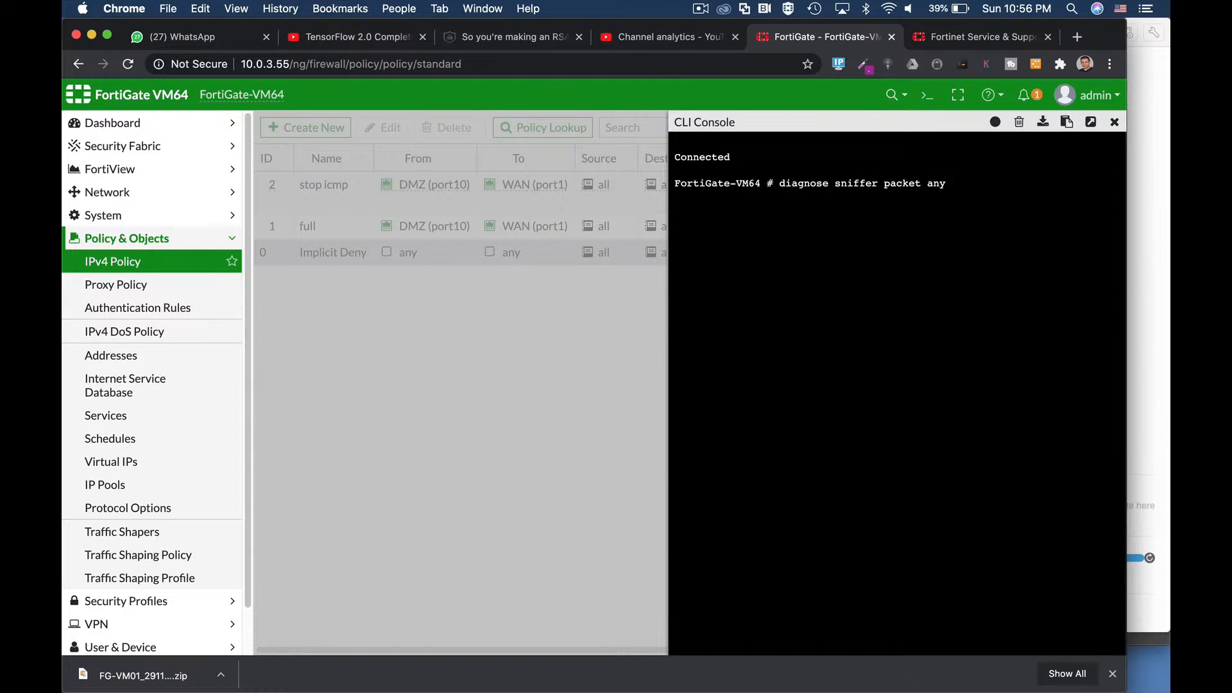
type("'host 10.0.4.9'")
key("Return")
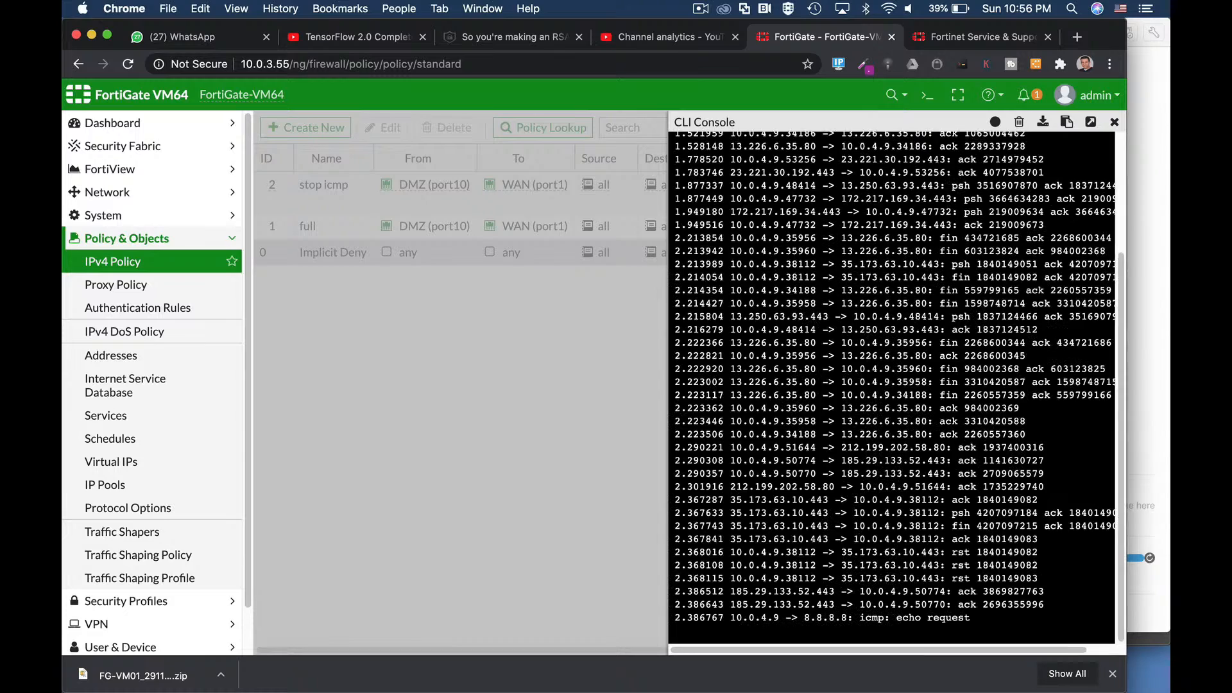
left_click(1096, 124)
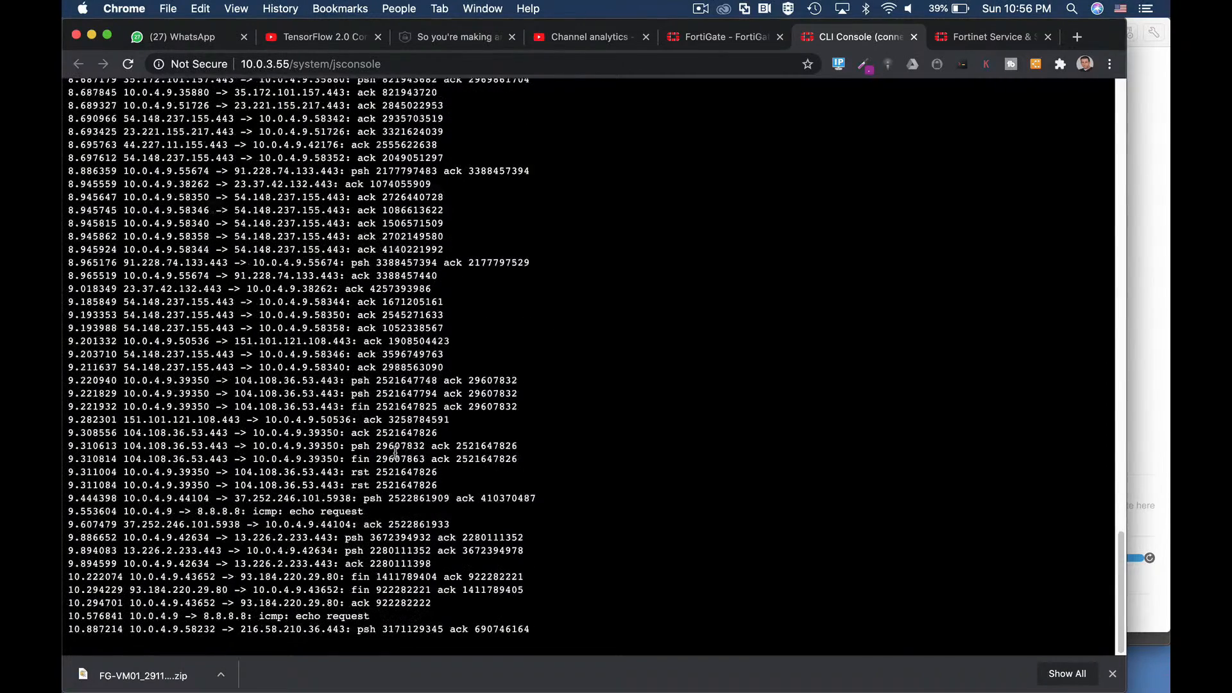
Step: Stop the sniffer and highlight the echo request lines at 10.576841 and 11.600062. Then reopen the console over the IPv4 Policy page
key("ctrl+c")
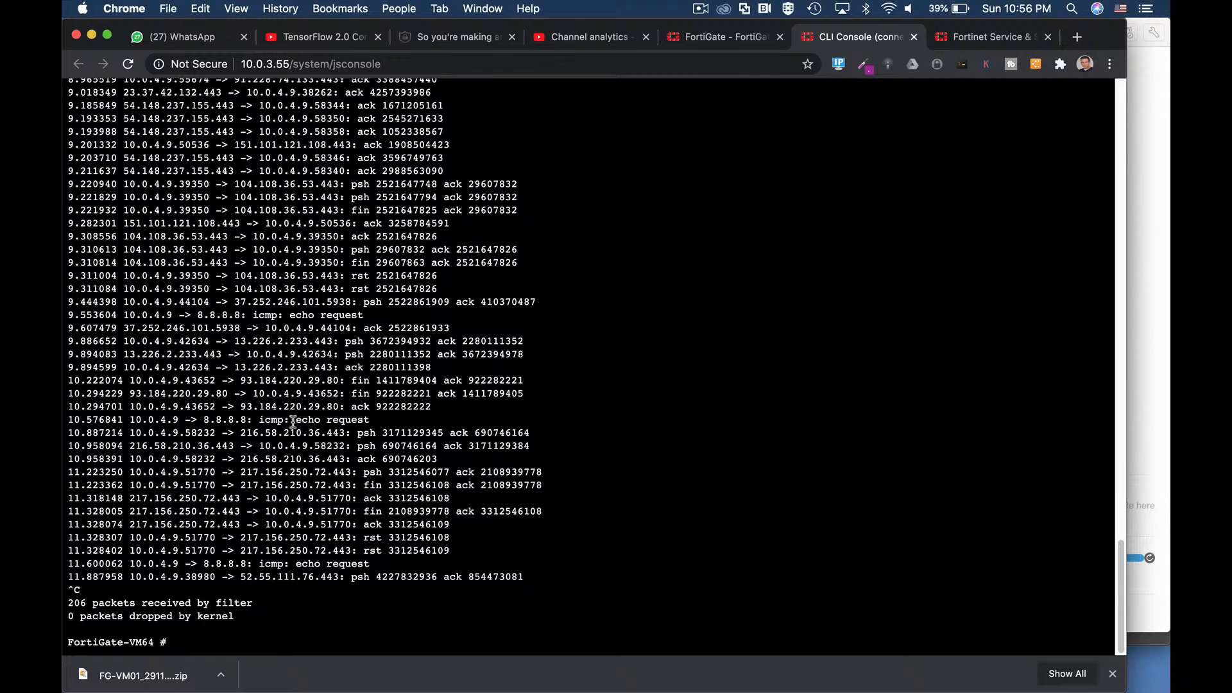
left_click_drag(295, 419, 367, 420)
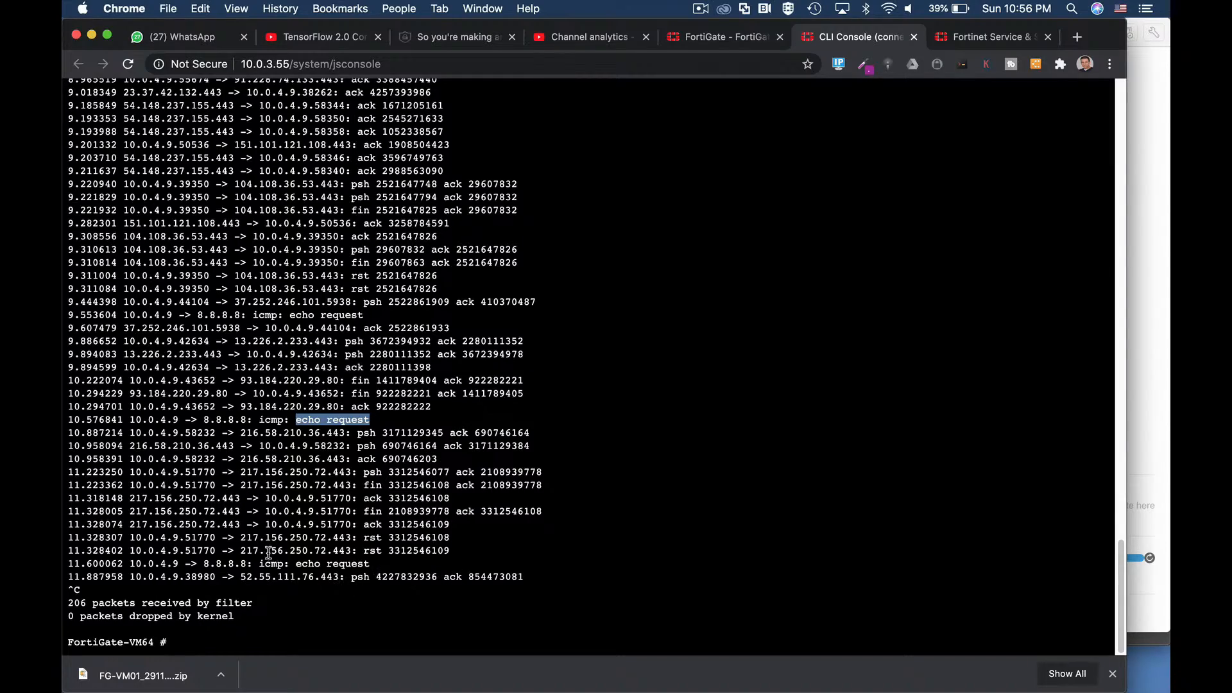
left_click_drag(289, 565, 374, 571)
scroll(387, 296, "up", 20)
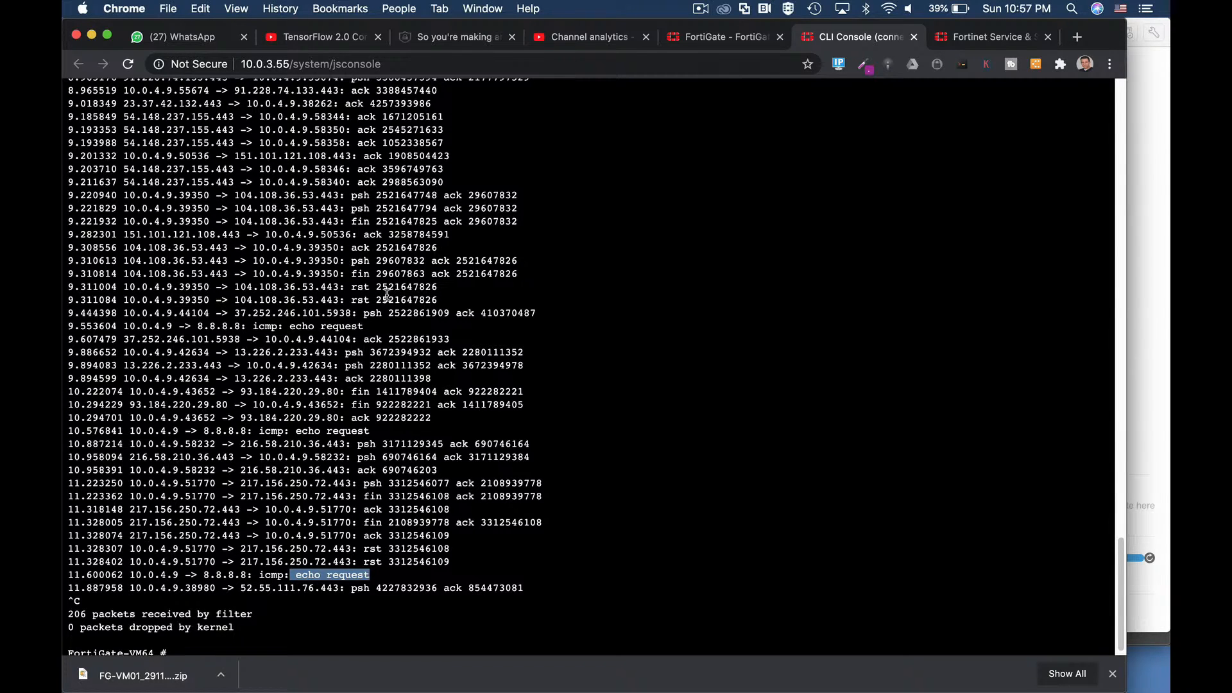
scroll(387, 294, "down", 1)
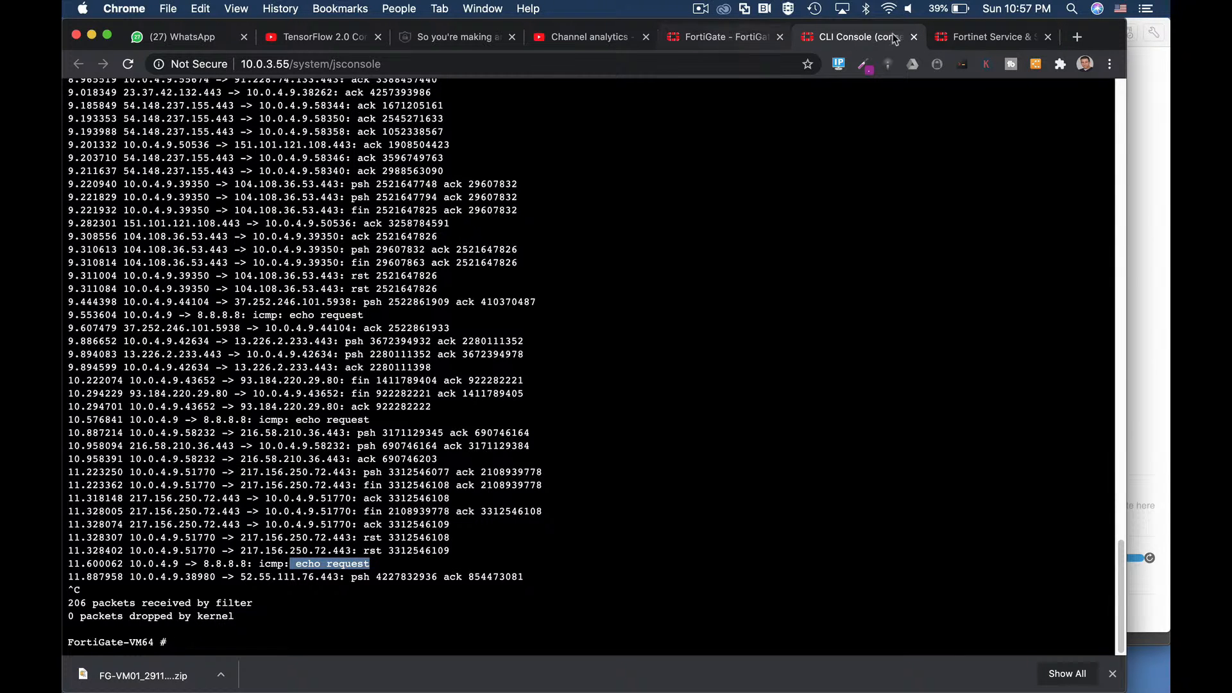
left_click(914, 36)
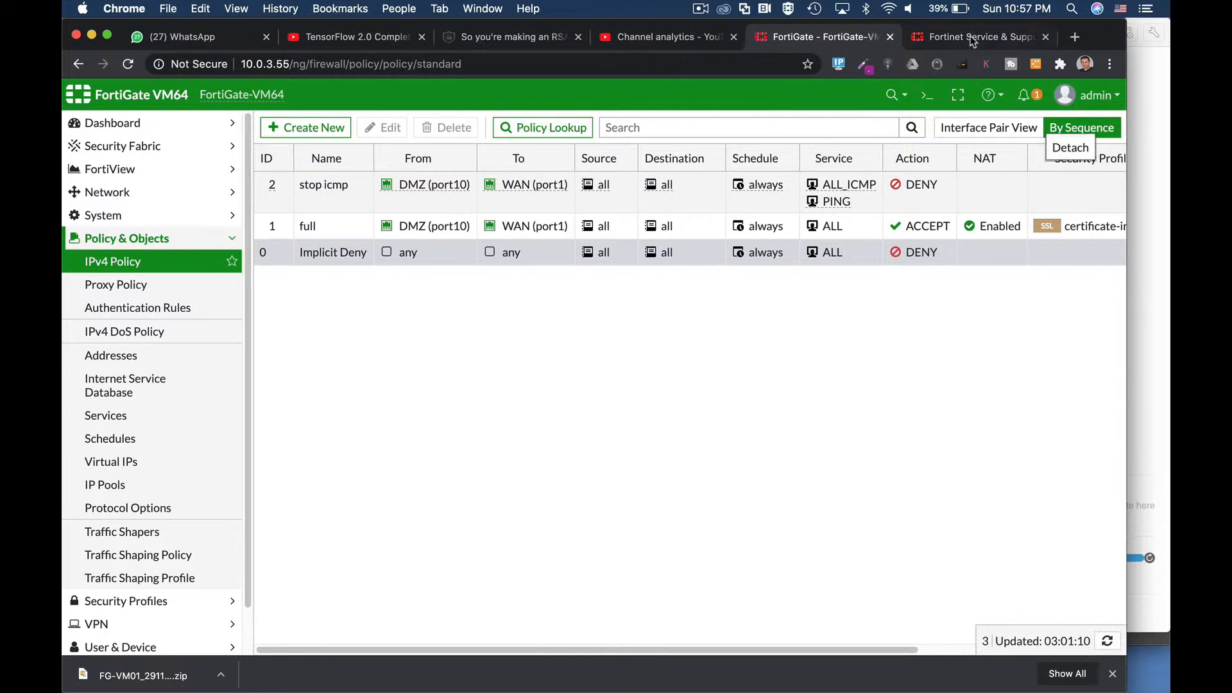
left_click(926, 95)
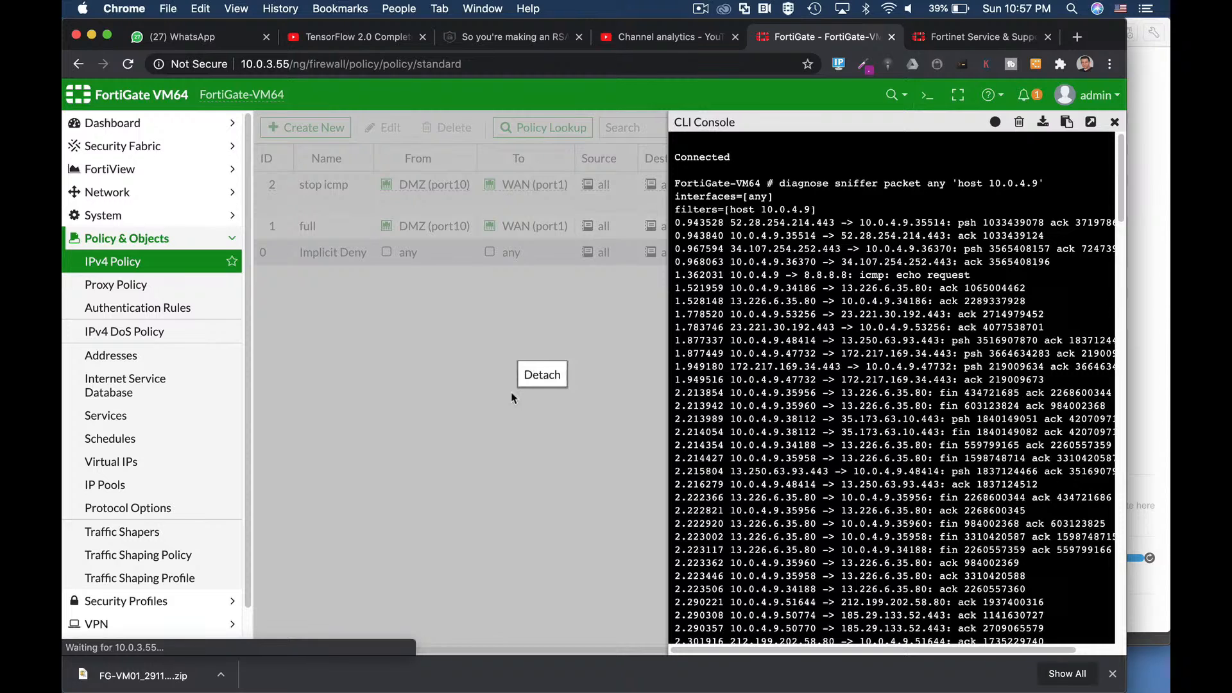
Step: Clear the console, run 'diag debug enable', and set 'diag debug flow filter saddr 10.0.4.9'
key("ctrl+c")
left_click(1019, 122)
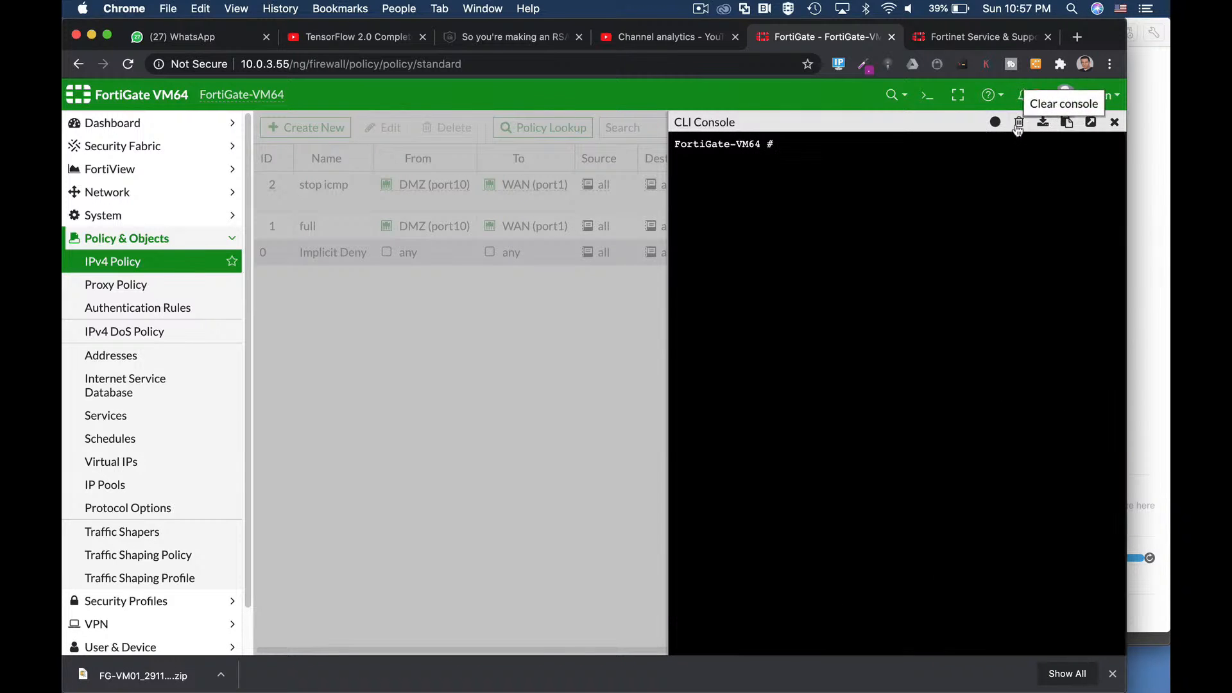
type("dia")
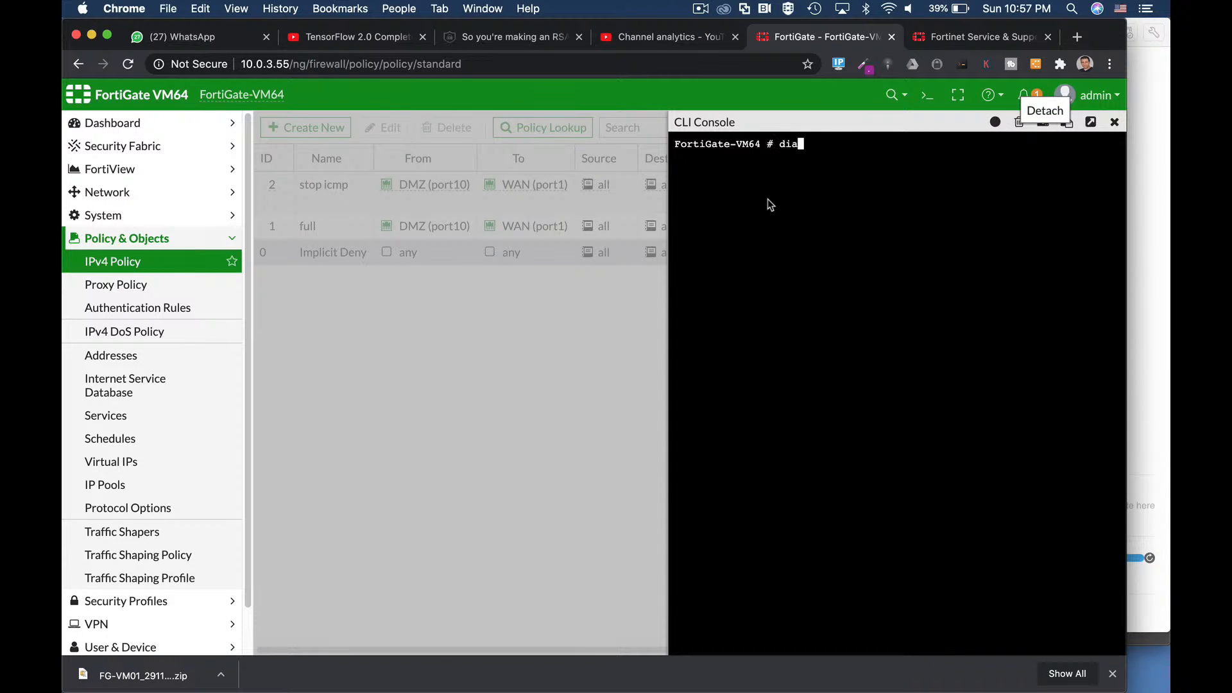
type("g debug enable")
key("Return")
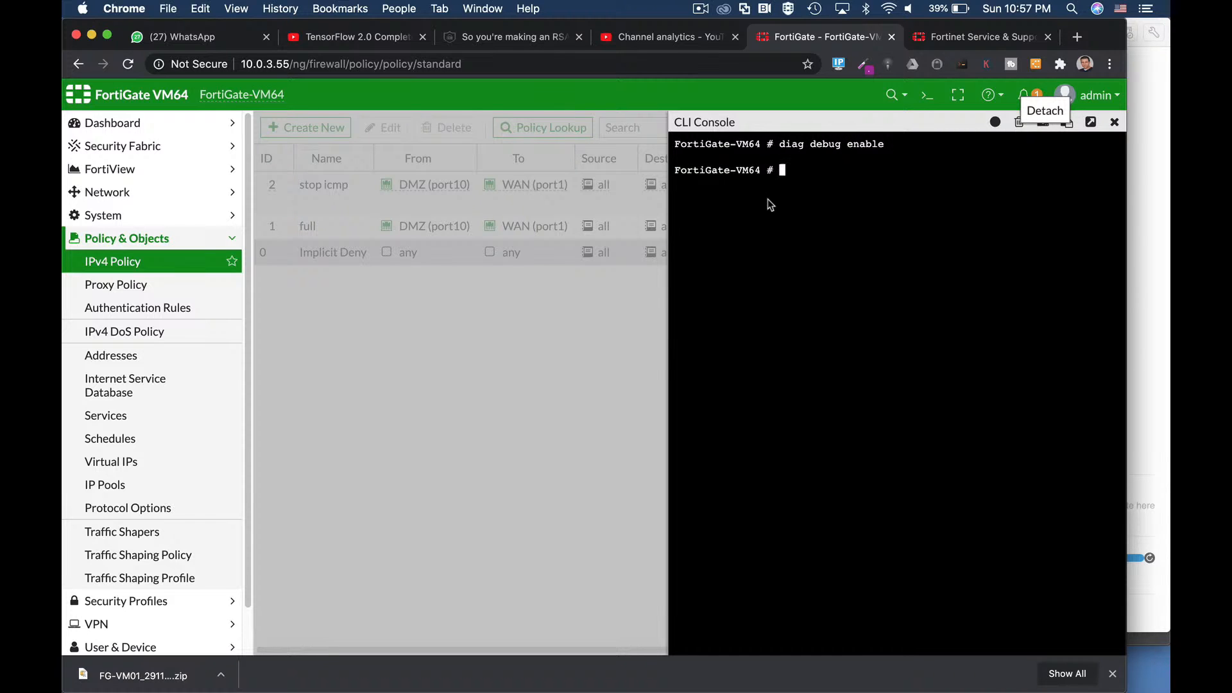
type("diag debug ")
type("filt")
key("BackSpace")
key("BackSpace")
key("BackSpace")
key("BackSpace")
type("flow filter")
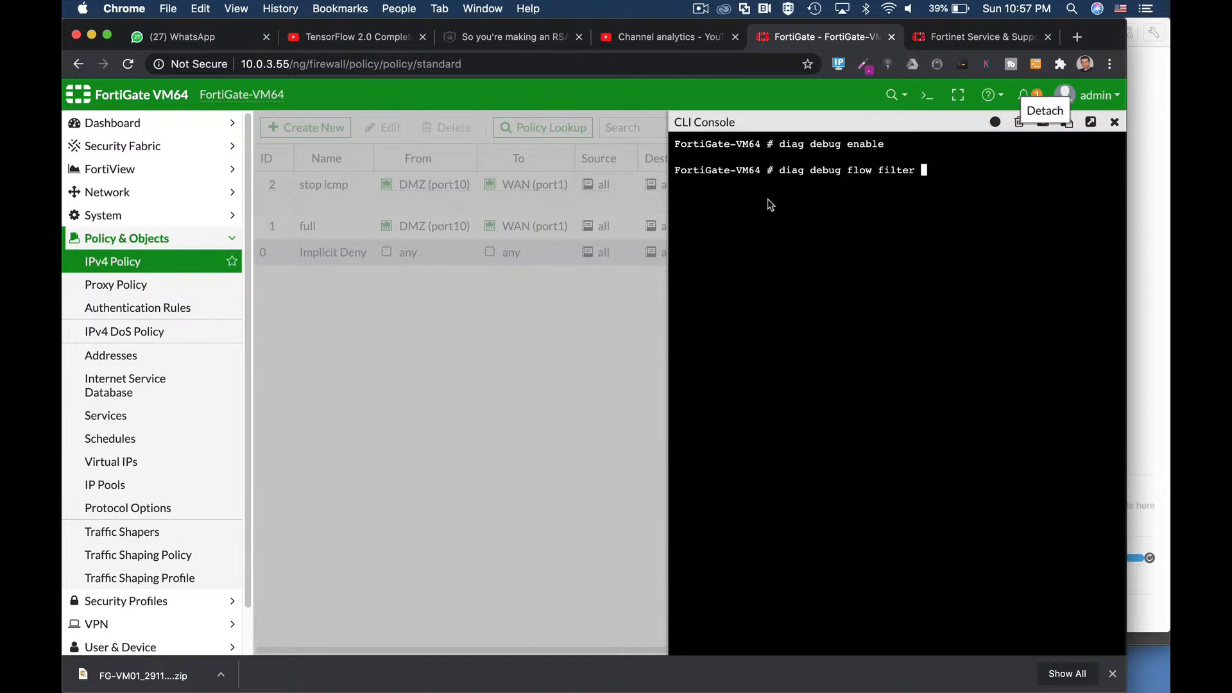
type(" saddr 10.0.4.9")
key("Return")
Step: Start a 10-packet trace with 'diag debug flow trace start 10'
type("du")
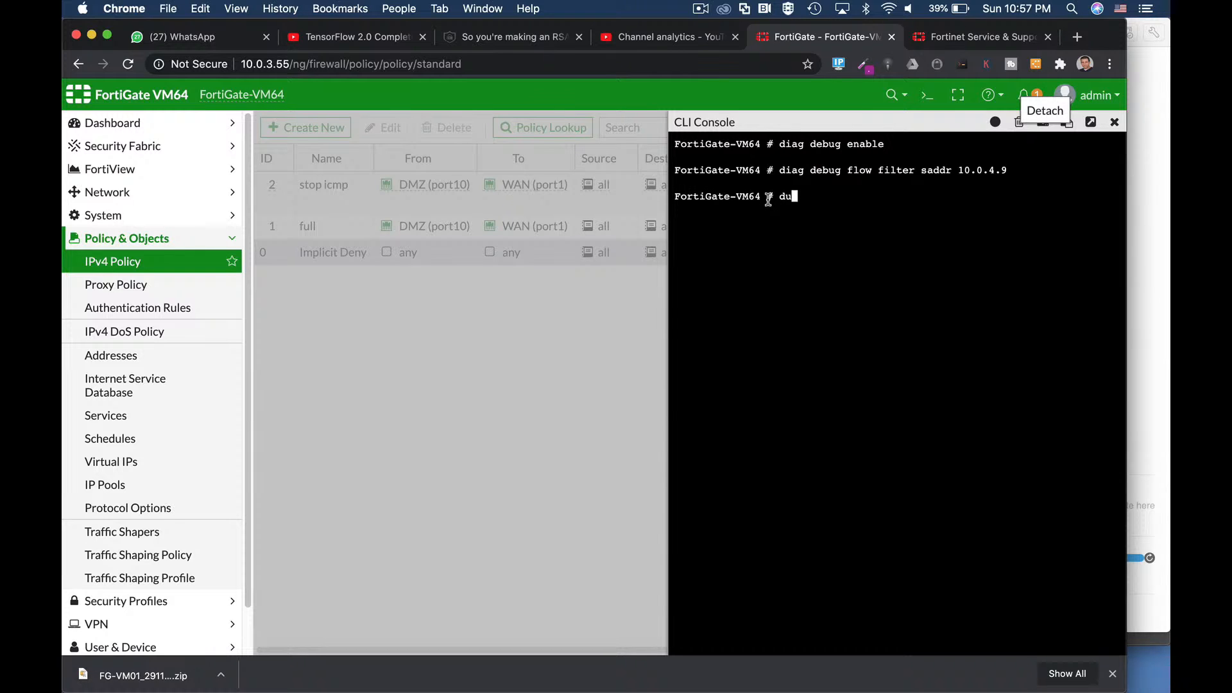
type("ag deb")
key("Tab")
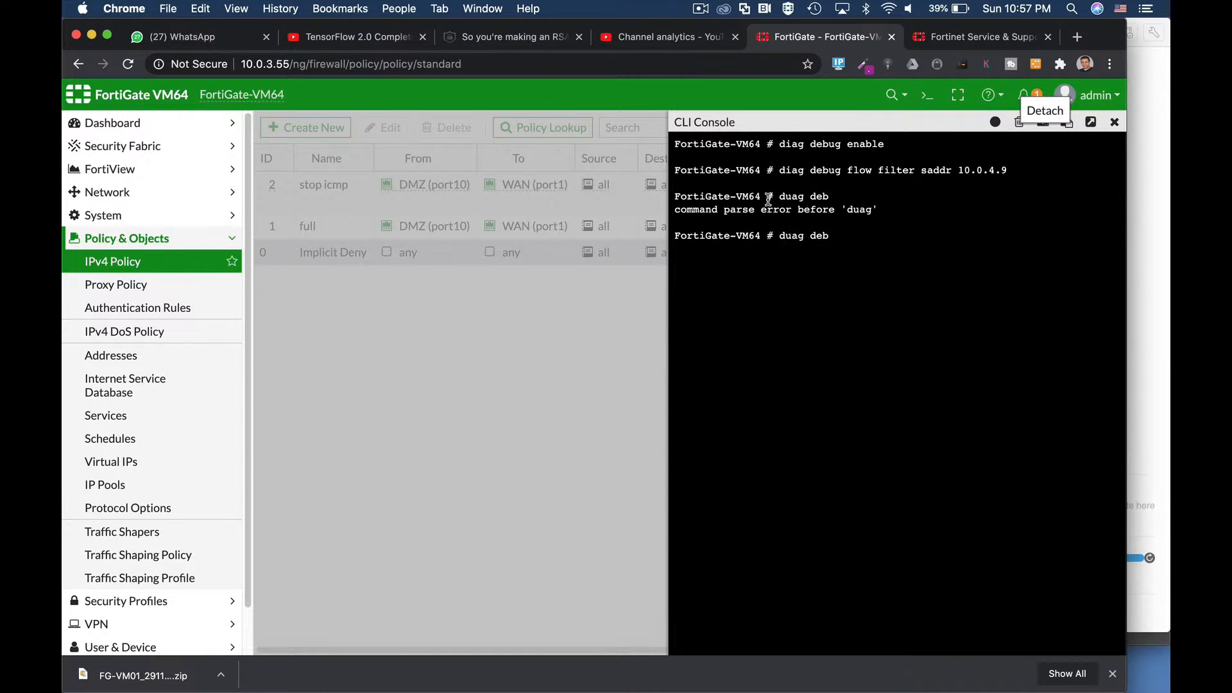
key("BackSpace")
key("BackSpace")
key("BackSpace")
key("BackSpace")
key("BackSpace")
key("BackSpace")
key("BackSpace")
type("iag debug flow trace start")
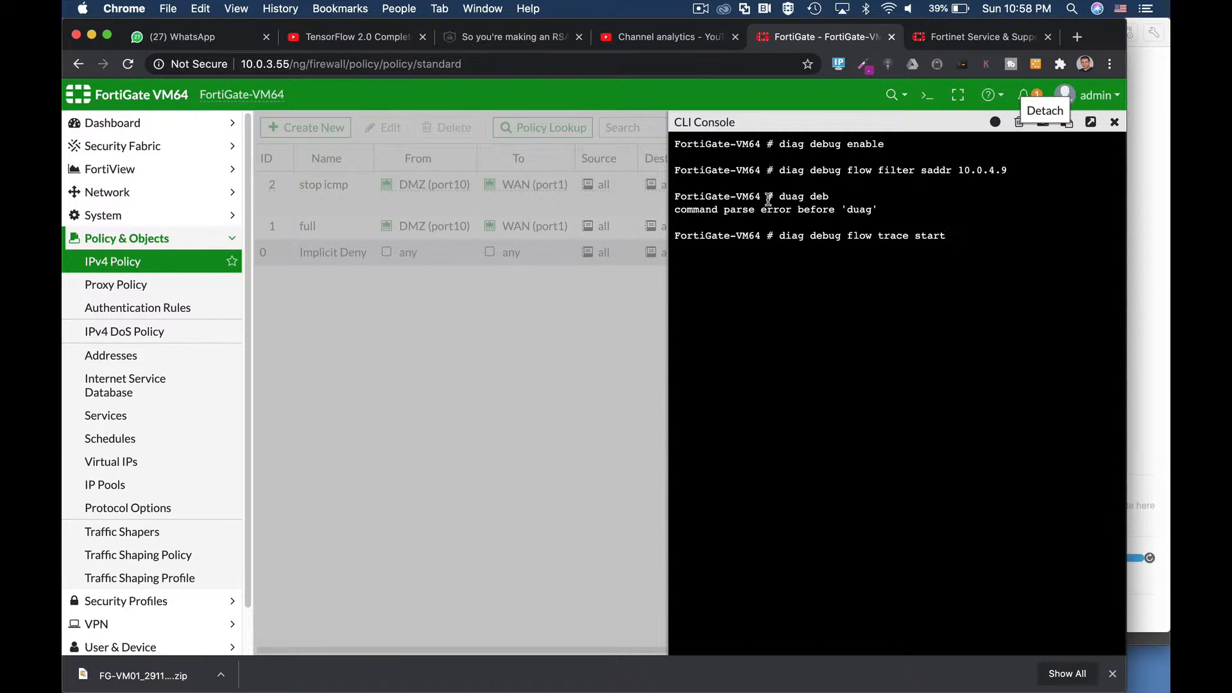
type(" 10")
double_click(961, 235)
left_click(980, 243)
key("Return")
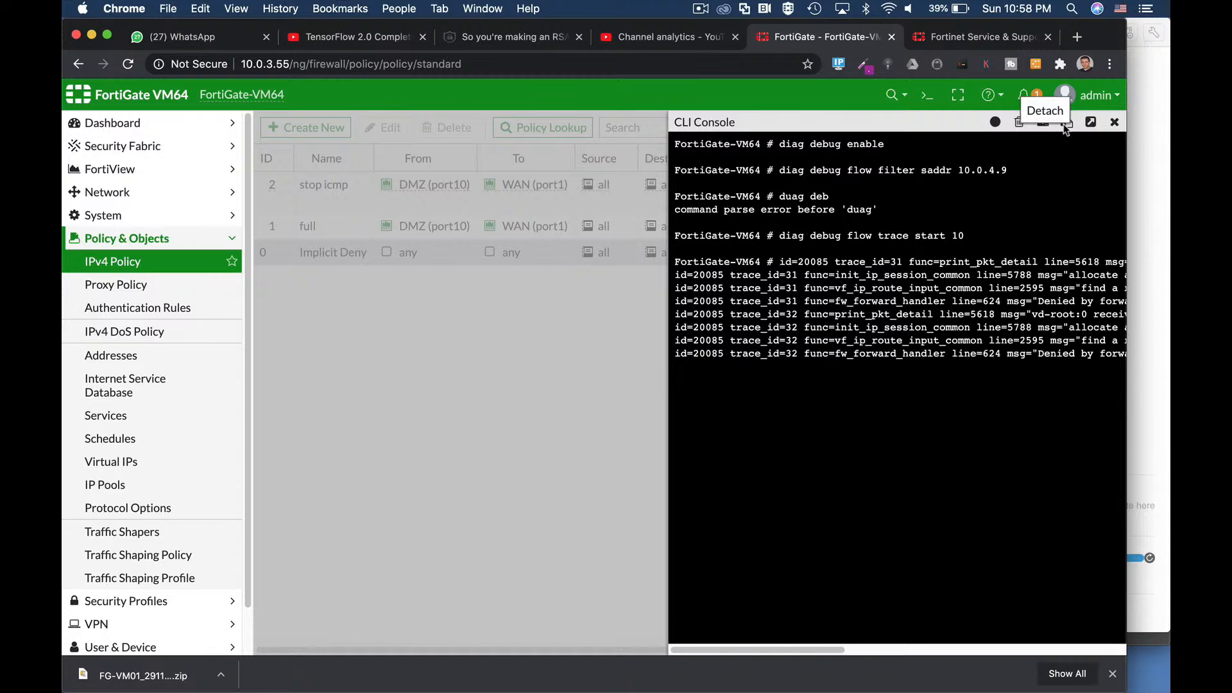
Step: In a detached console tab, highlight 'Denied by forward policy check (policy 2)', then close the tab
left_click(1070, 95)
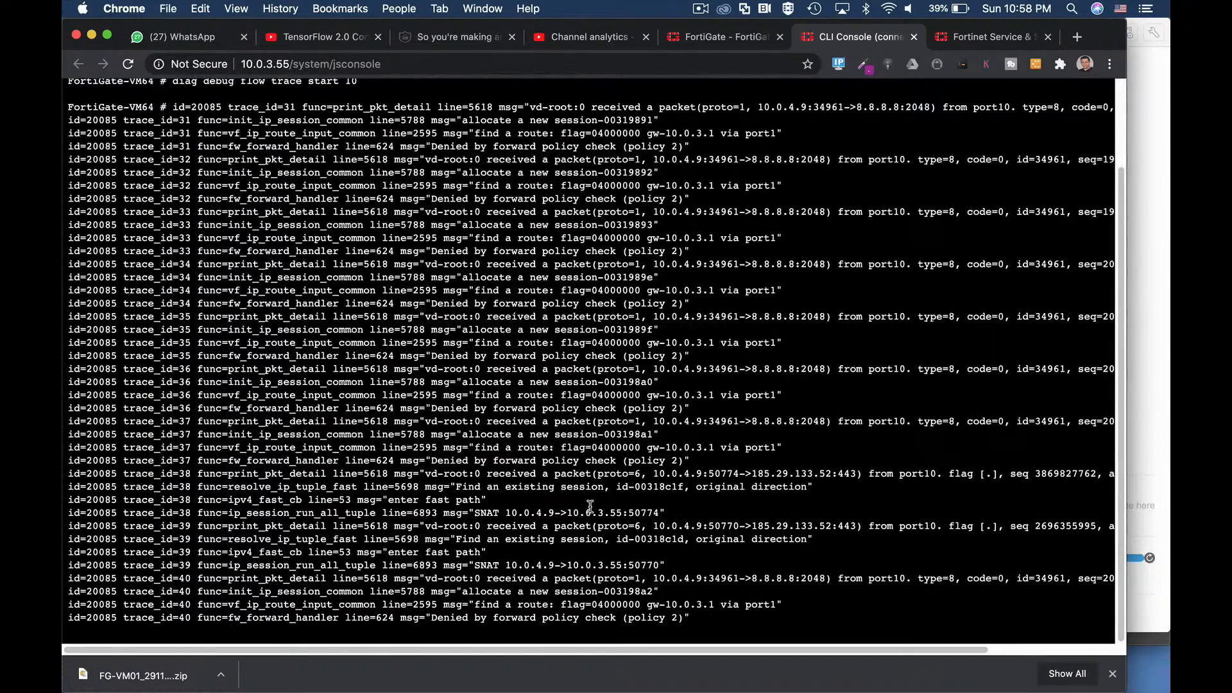
scroll(386, 252, "up", 3)
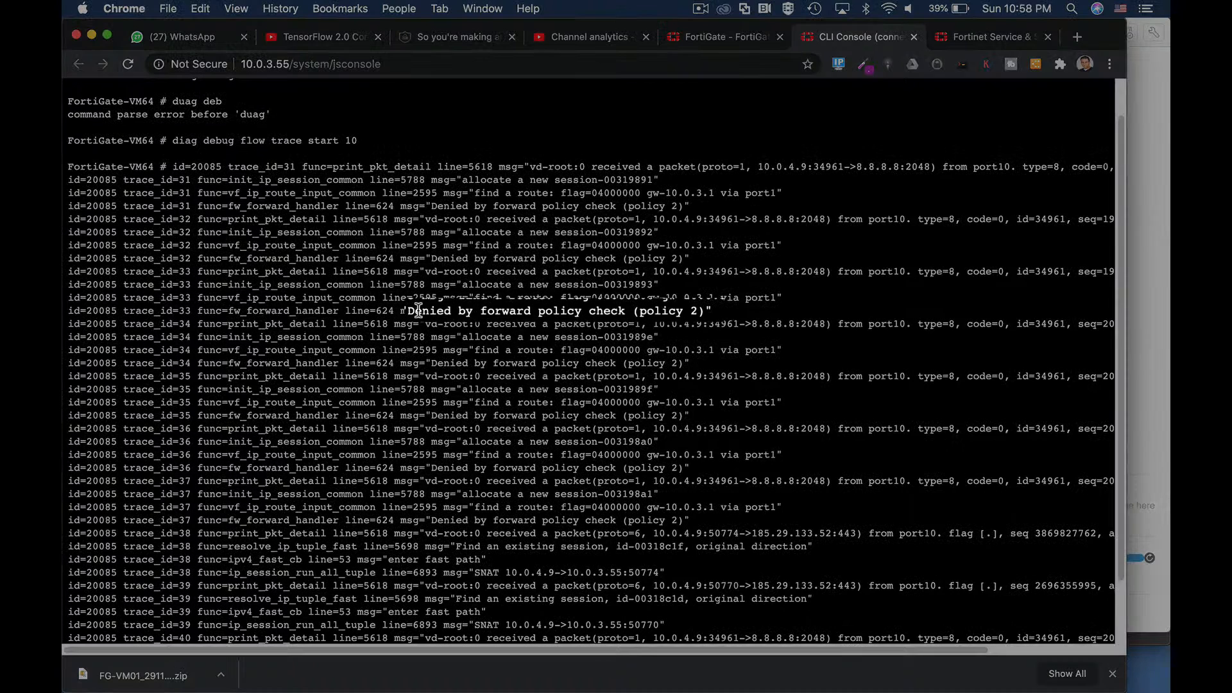
left_click_drag(419, 311, 698, 312)
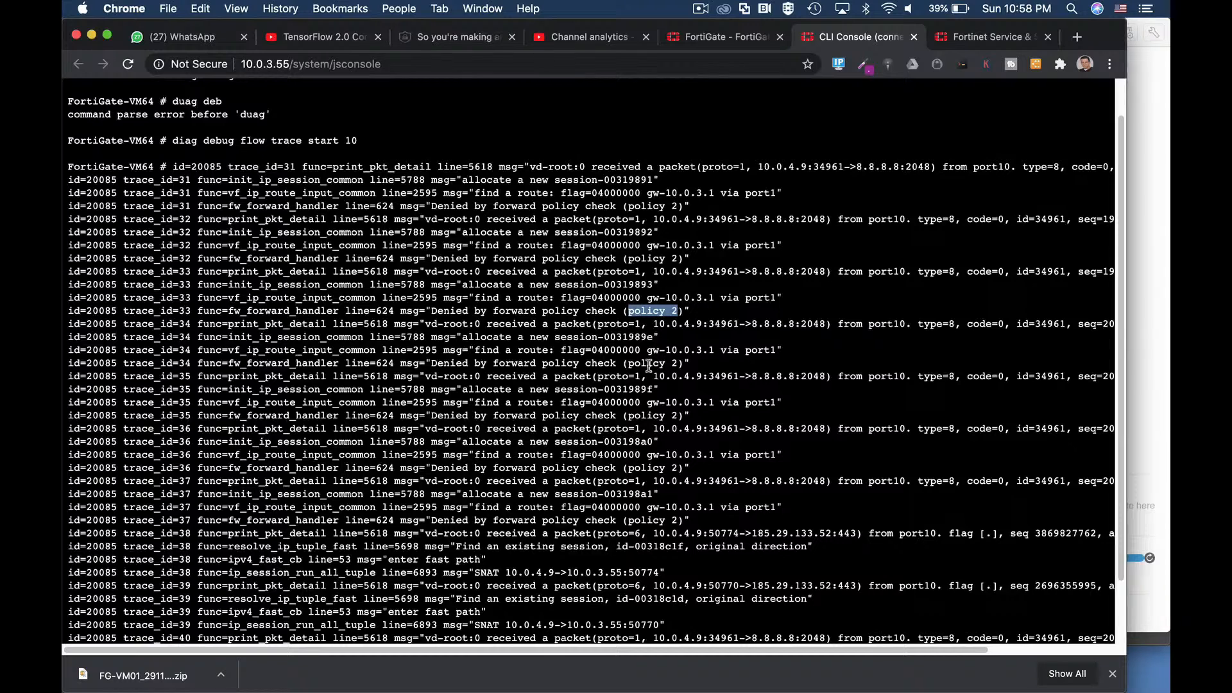
left_click(914, 37)
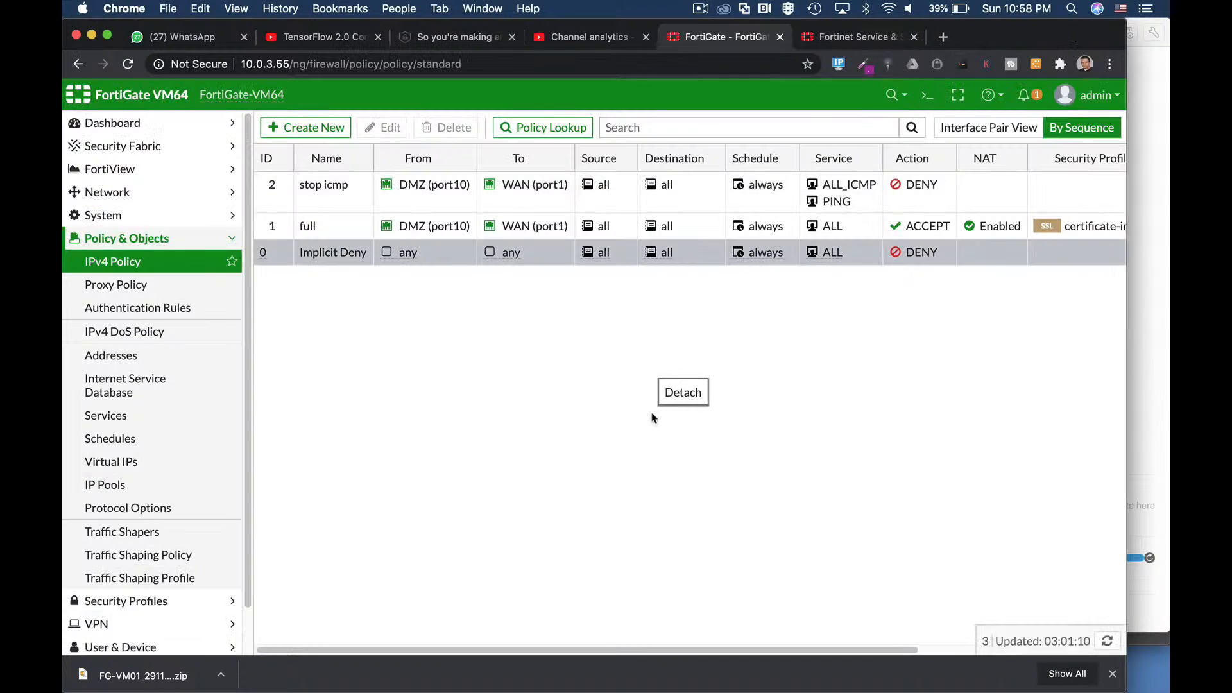
Step: Reload the IPv4 Policy list and edit 'stop icmp' to check its DMZ (port10) and WAN (port1) interfaces
left_click(119, 265)
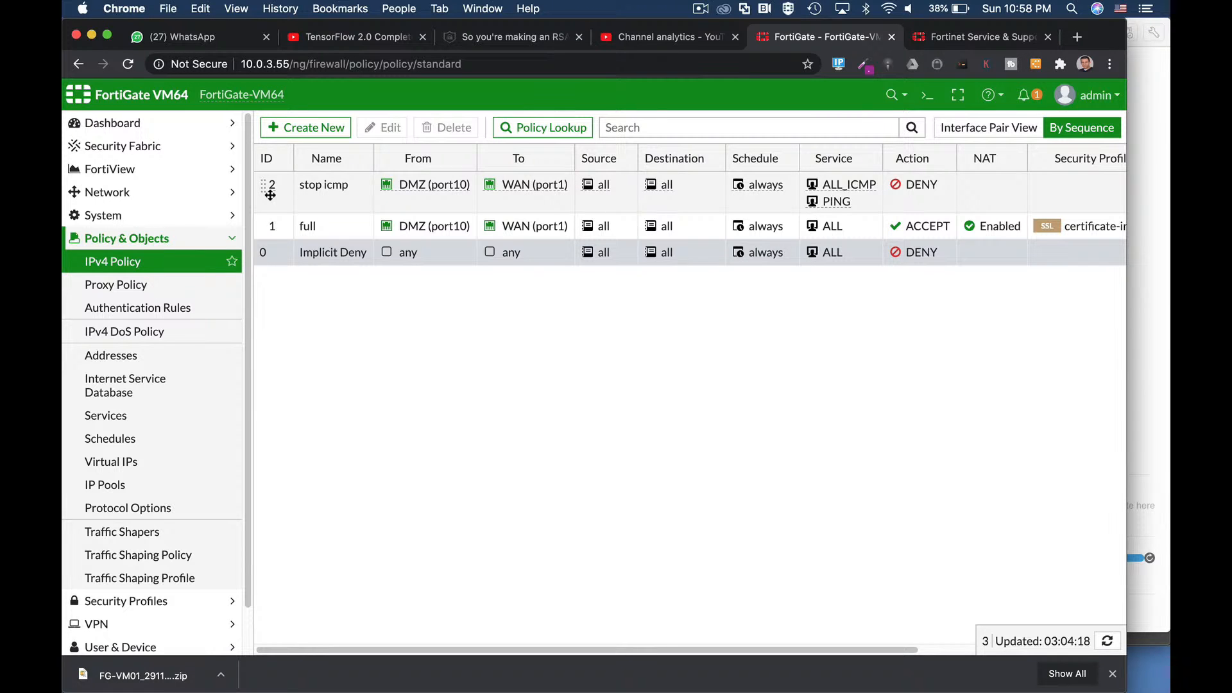
left_click(316, 195)
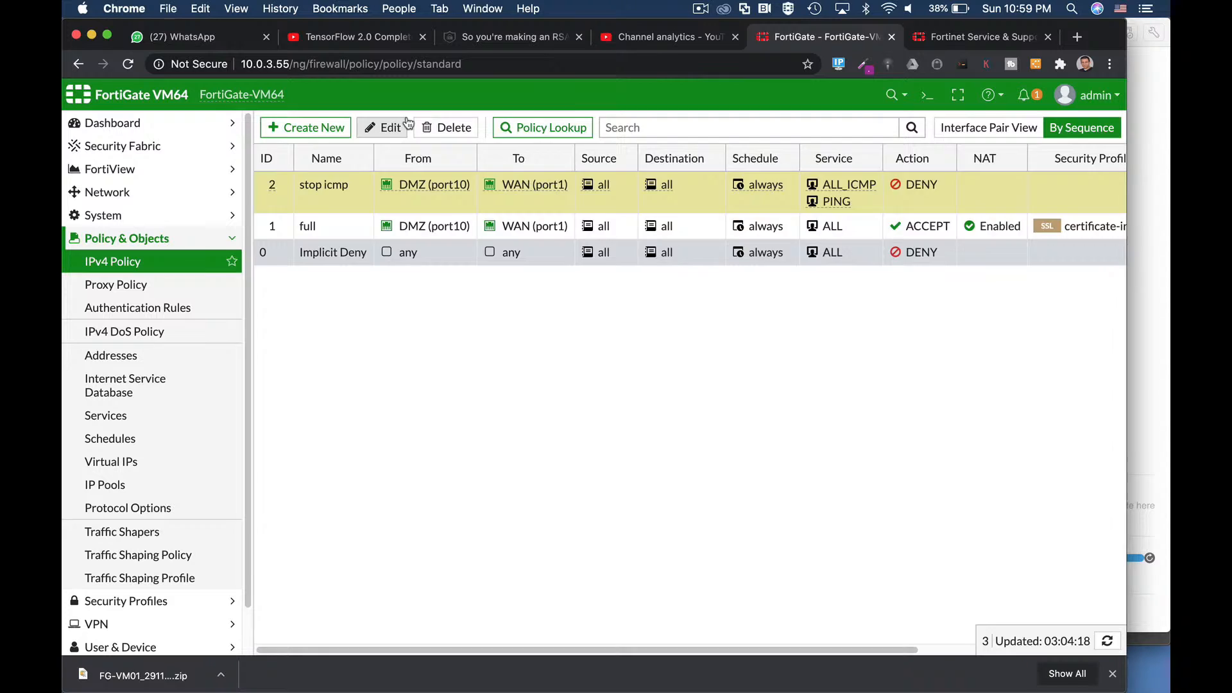
left_click(408, 126)
mouse_move(449, 196)
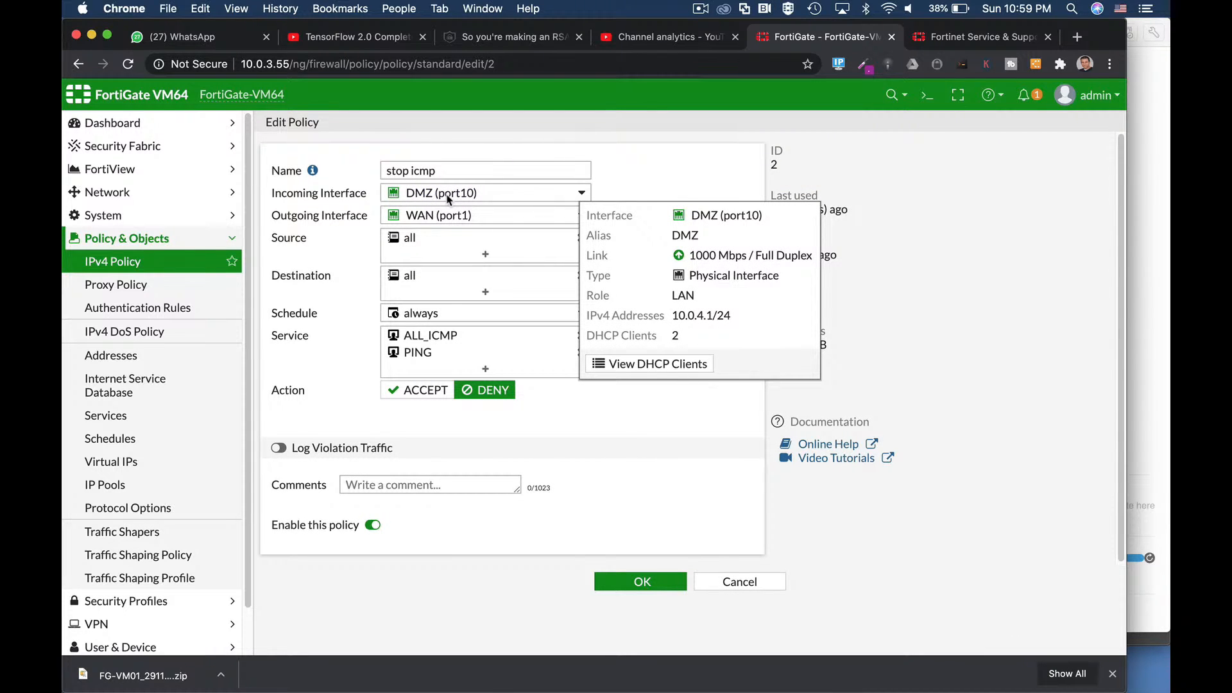
mouse_move(436, 222)
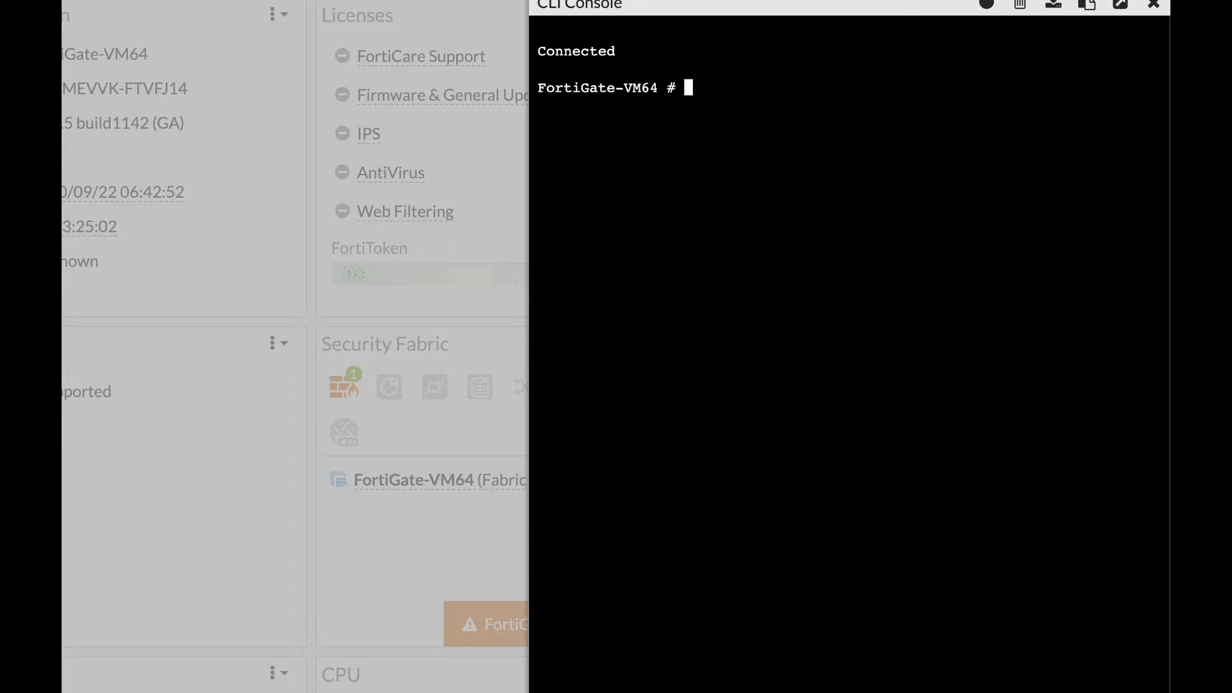
Step: Run diag sniffer packet any "host 10.0.3.1" 4 10 a to capture 10 packets with absolute timestamps
type("diag sniffer")
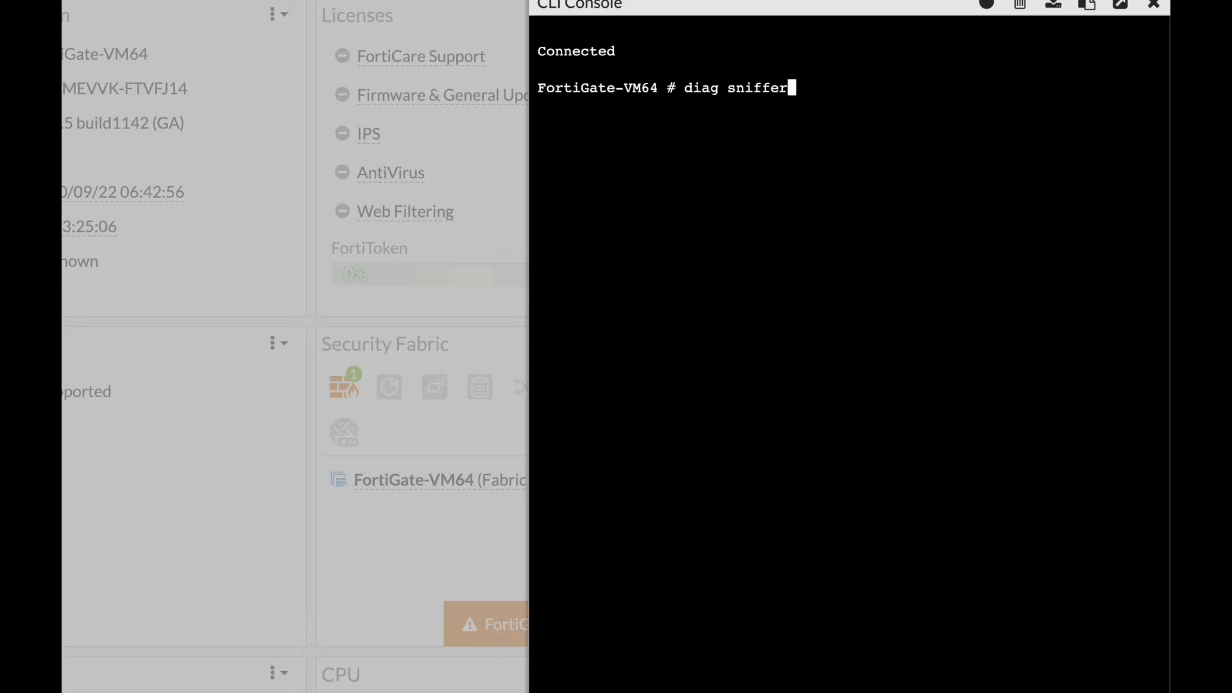
type(" packet ")
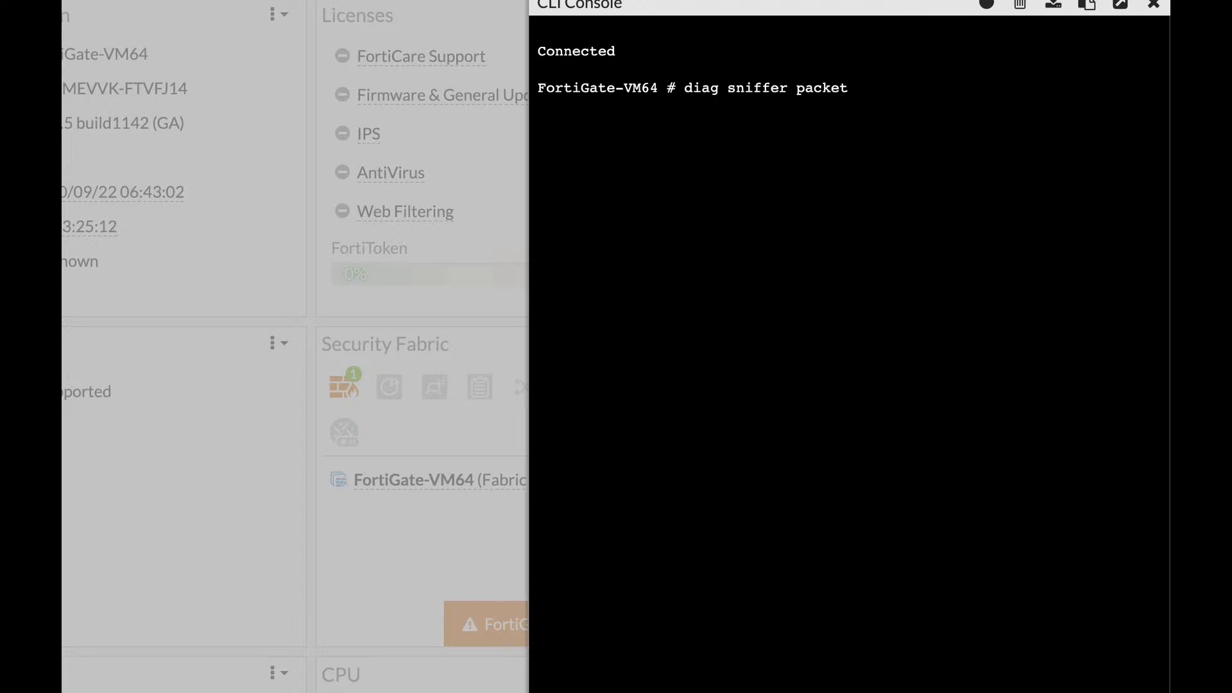
type("any")
type("\" host 10.0.3.1\"")
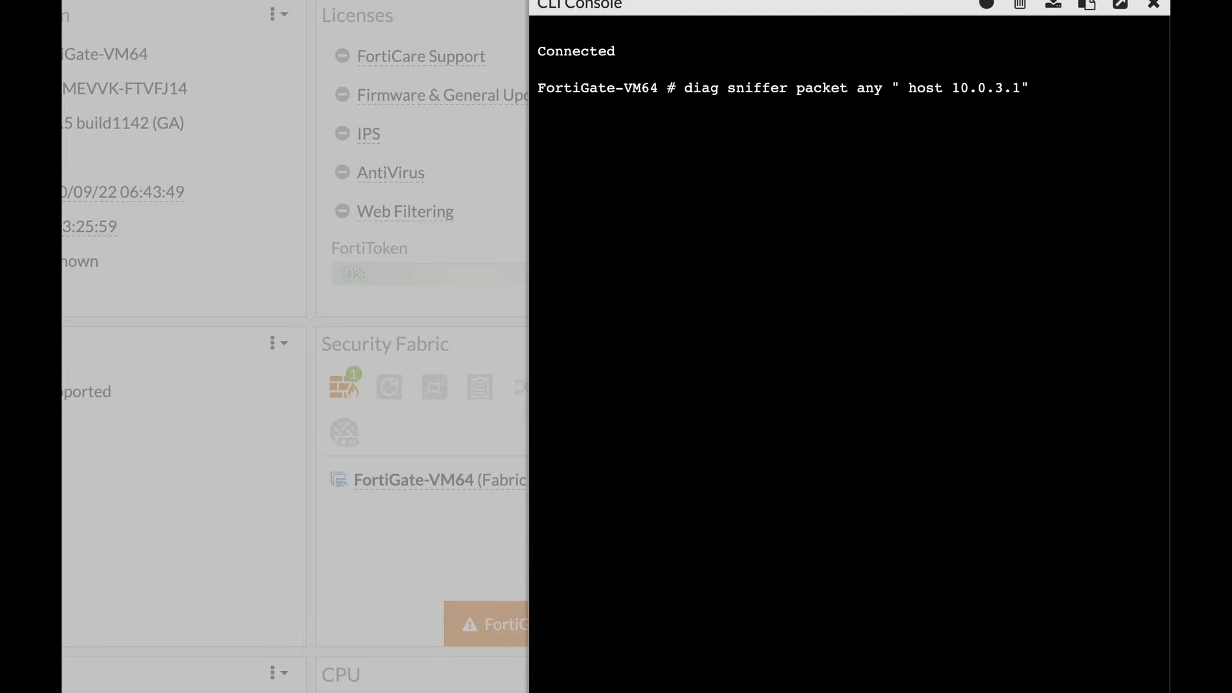
type("4 10")
type("a")
key("Return")
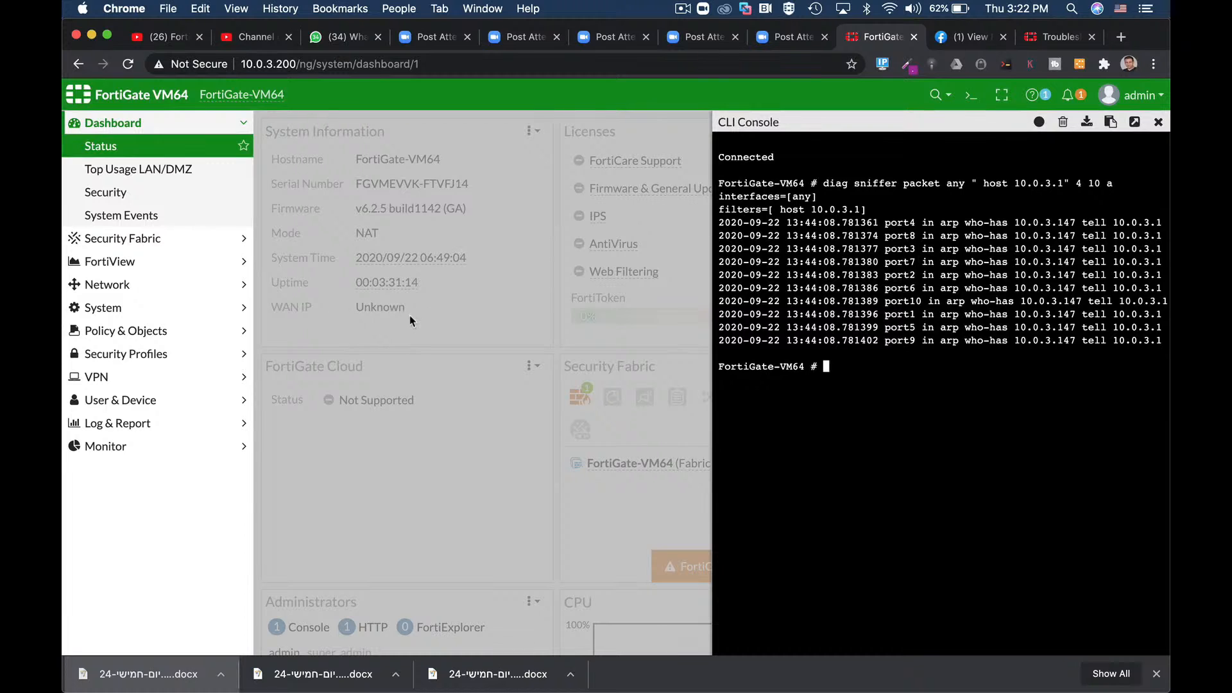
Step: Start a new packet capture under Network > Packet Capture with filters switched on
left_click(126, 283)
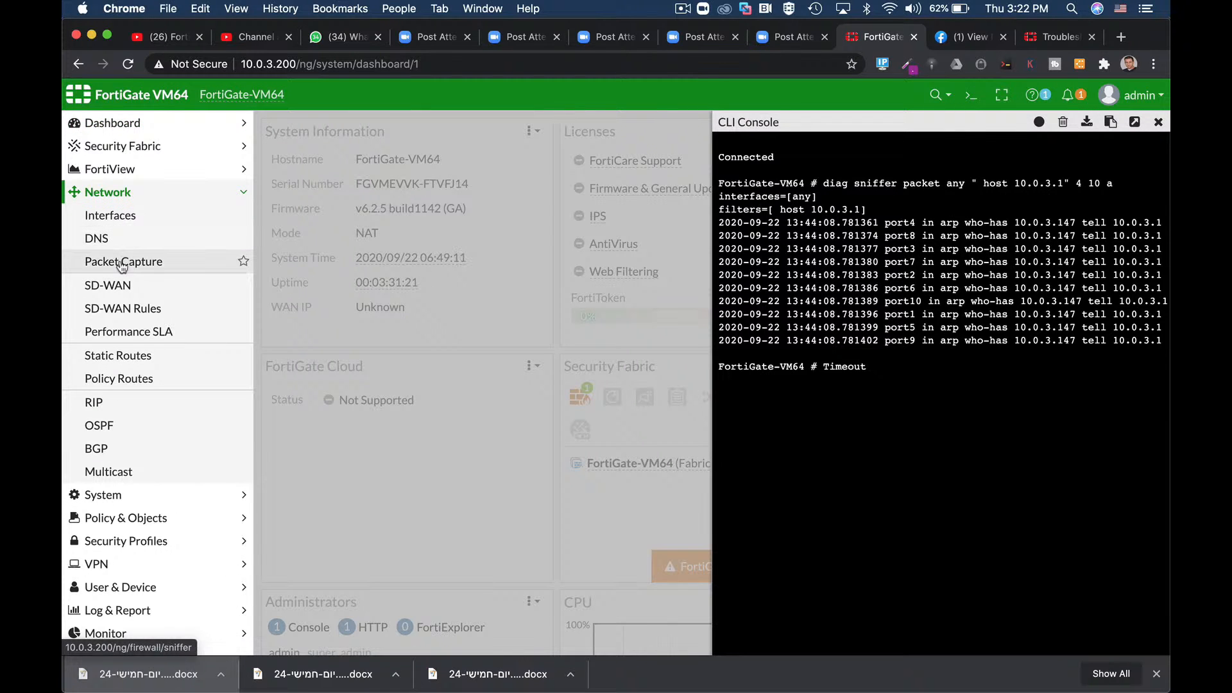
left_click(156, 268)
left_click(312, 132)
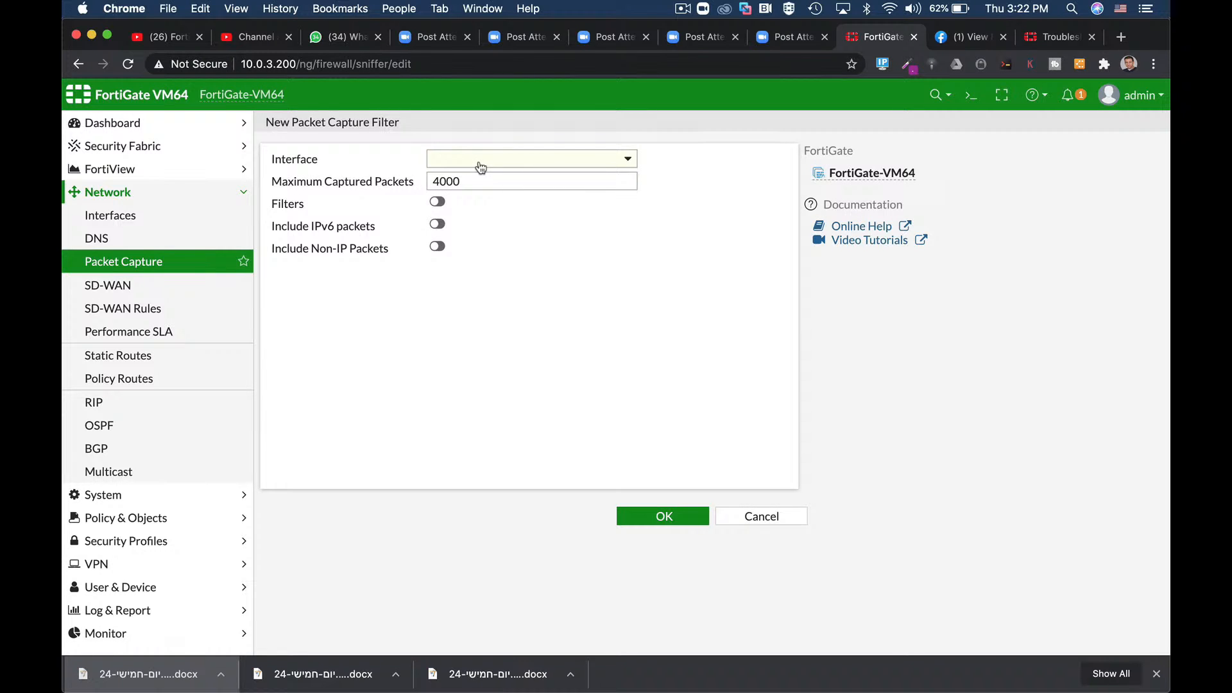
left_click(437, 202)
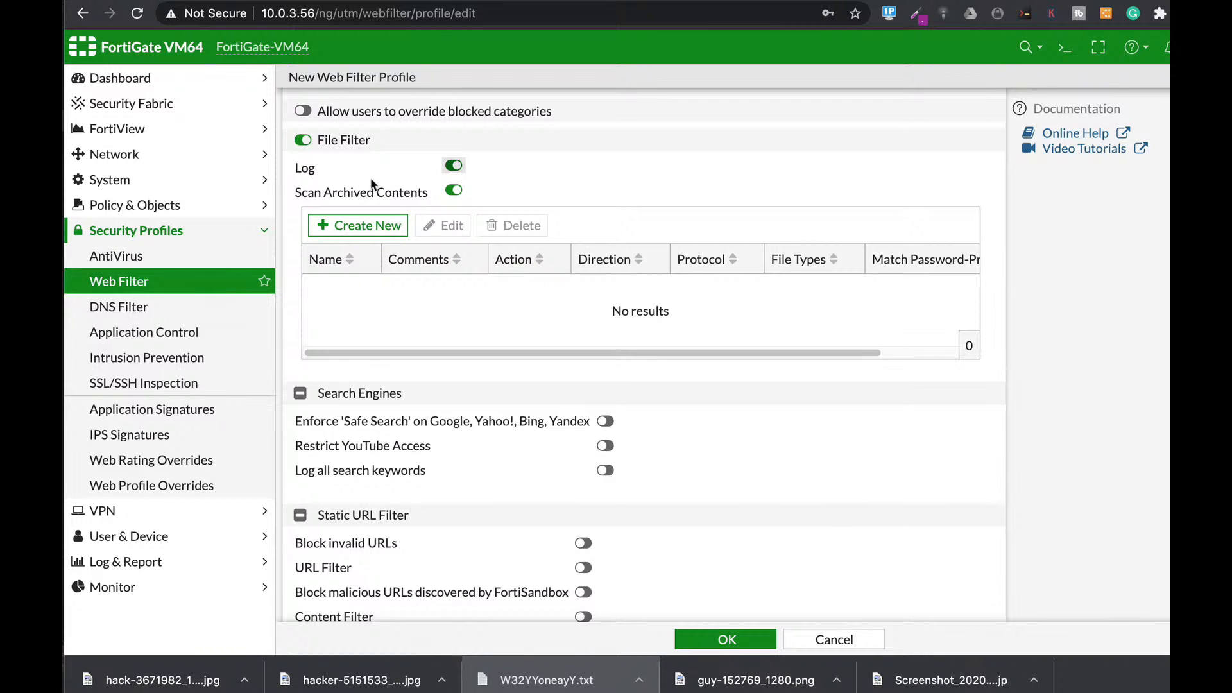
Step: Create a new File Filter rule and bring up the Select Entries list of file types
left_click(385, 228)
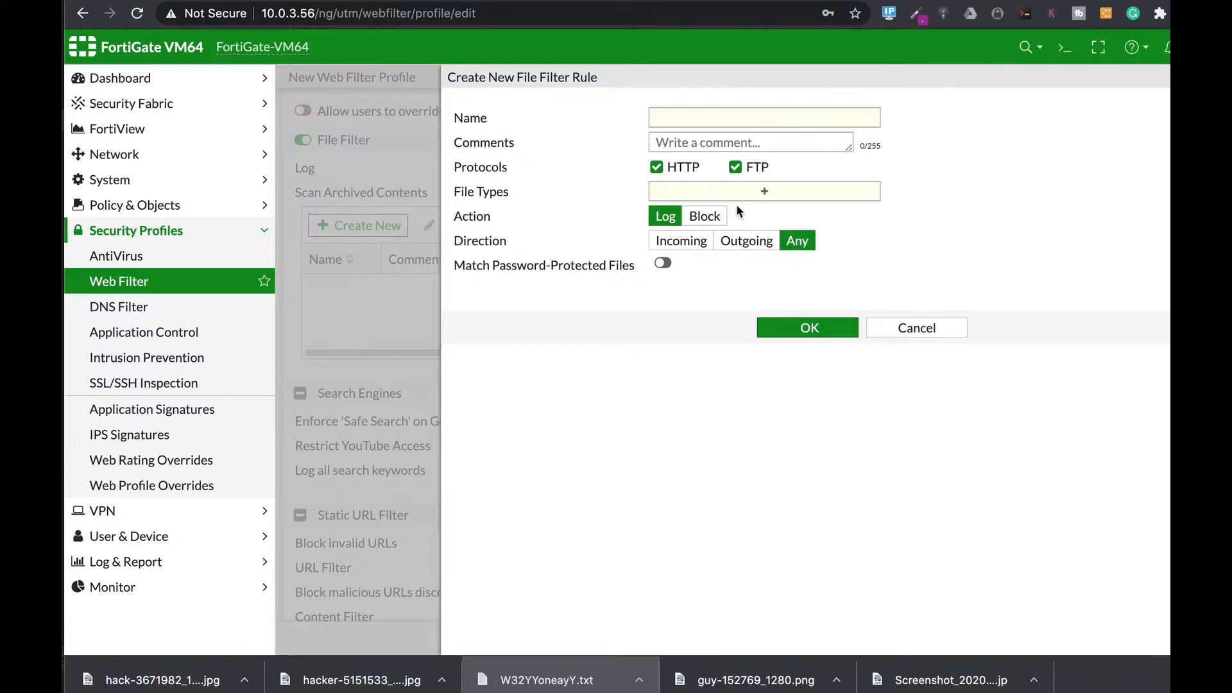
left_click(738, 198)
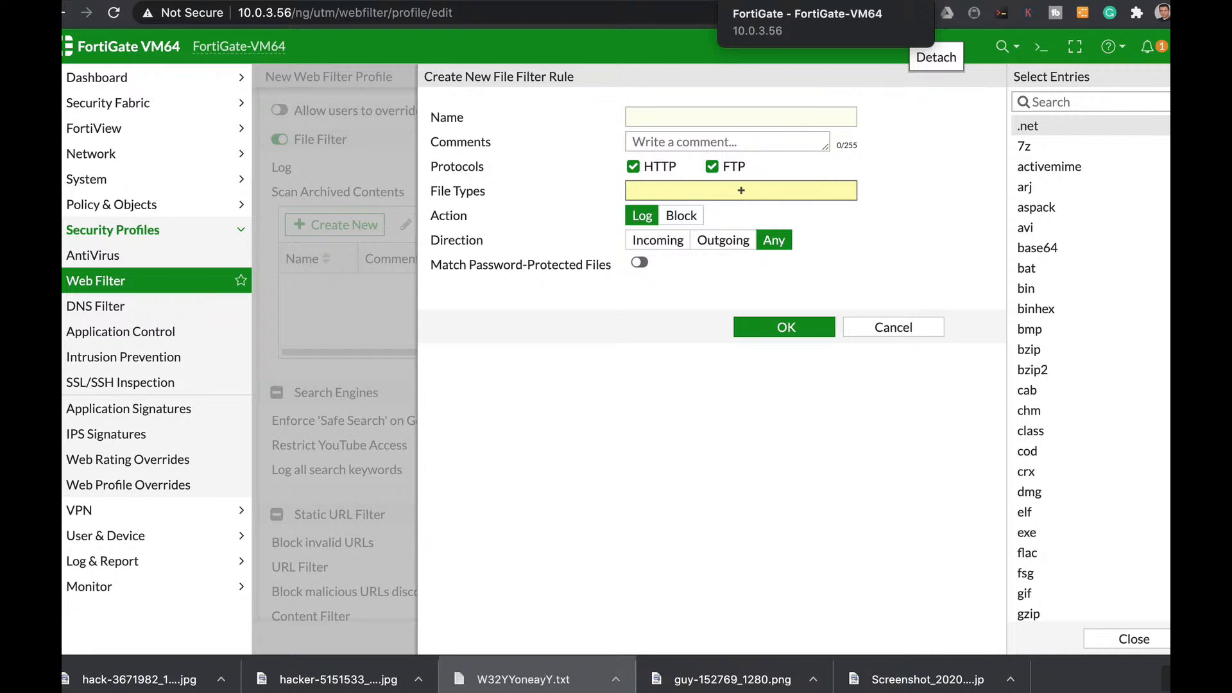
Step: In the CLI console, create DLP sensor 'credit' and add filter entry 1
left_click(1040, 46)
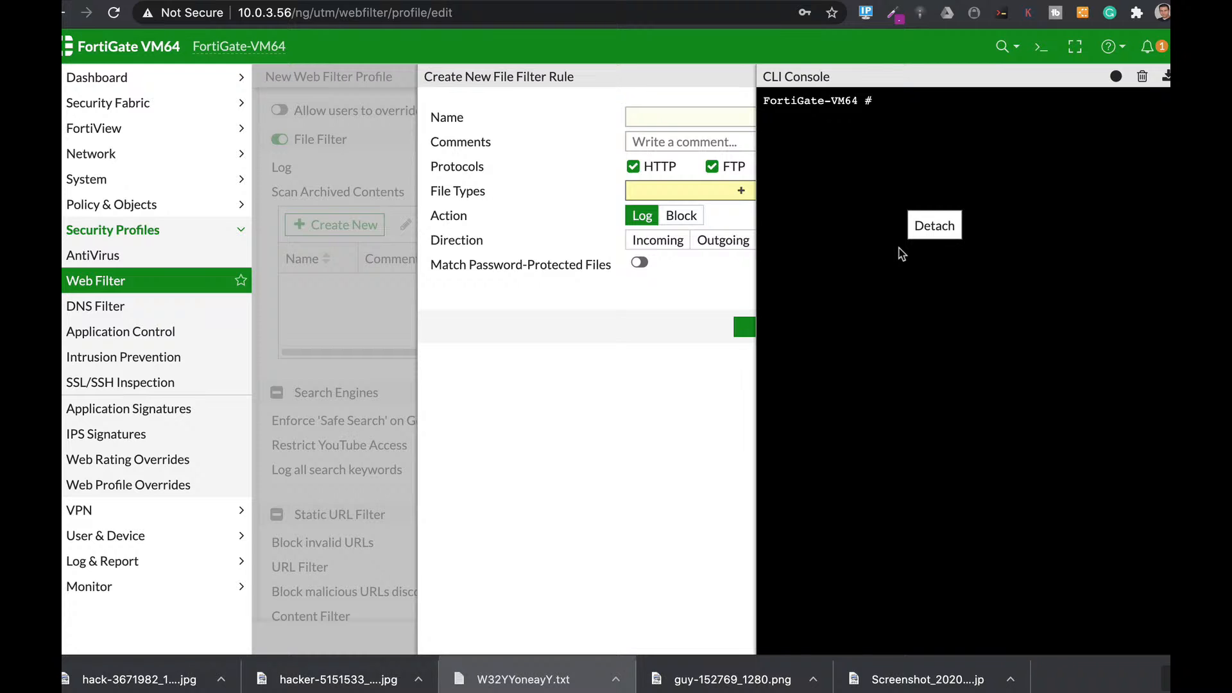
type("config dlp sensitivity")
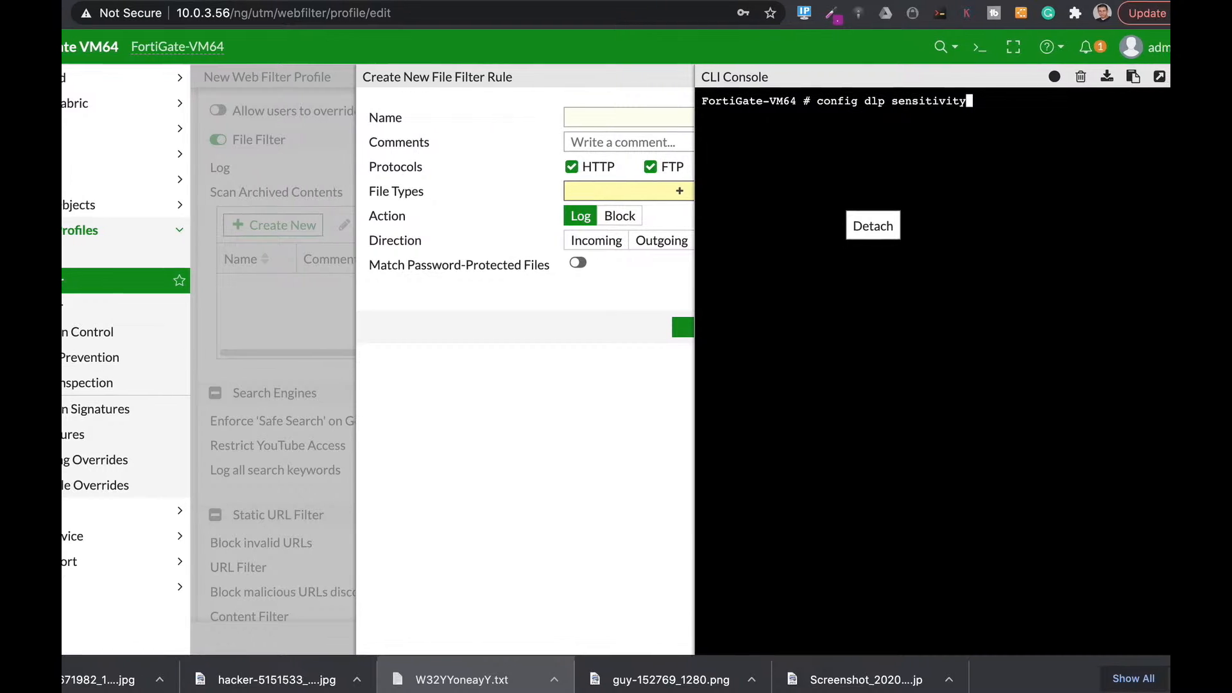
key("BackSpace")
key("BackSpace")
key("BackSpace")
key("BackSpace")
key("BackSpace")
key("BackSpace")
key("BackSpace")
type("or")
key("Return")
type("edit c")
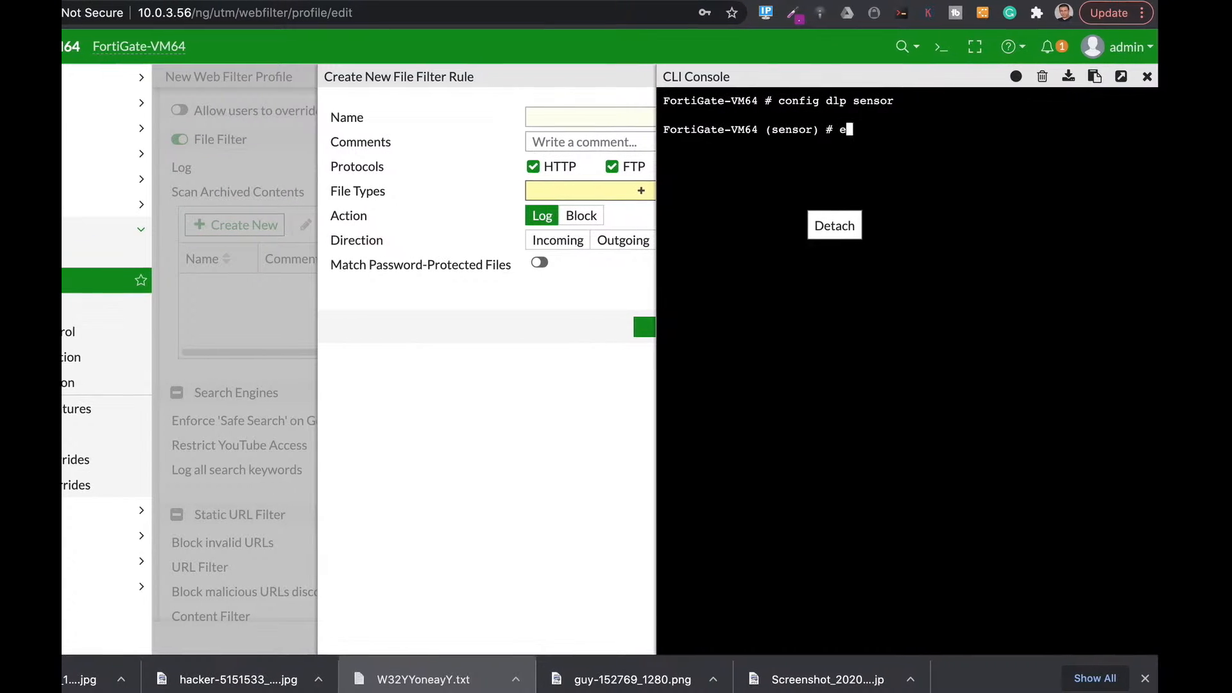
type("re")
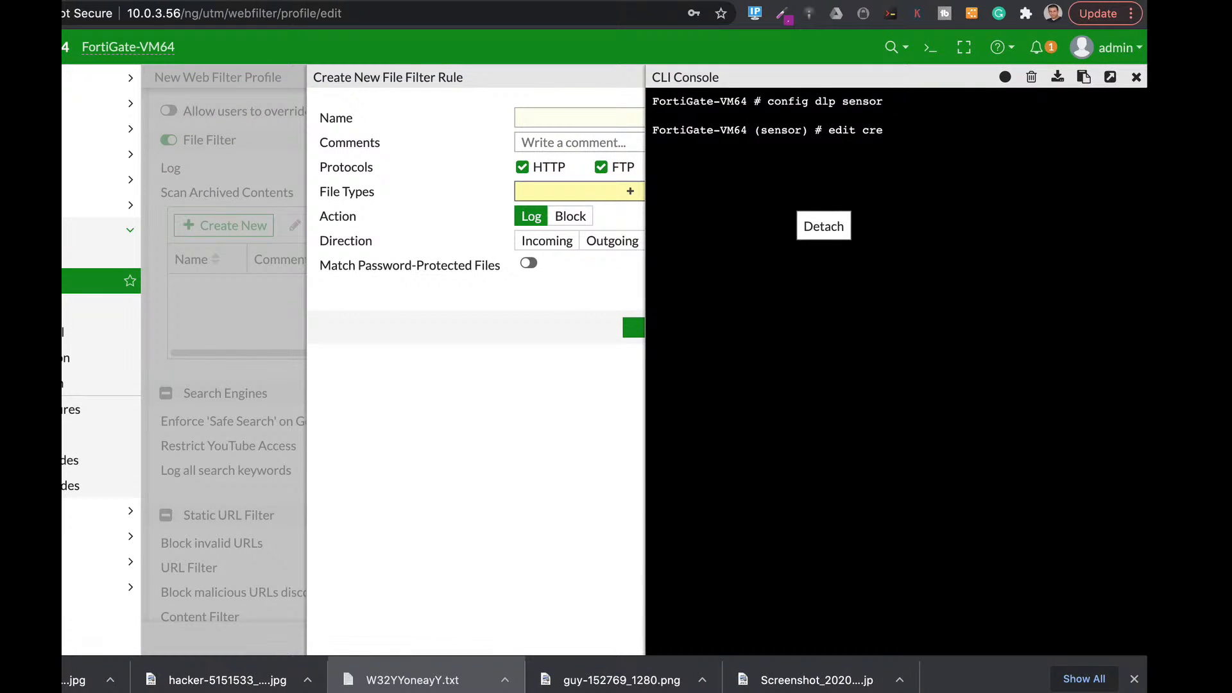
type("dit")
key("Return")
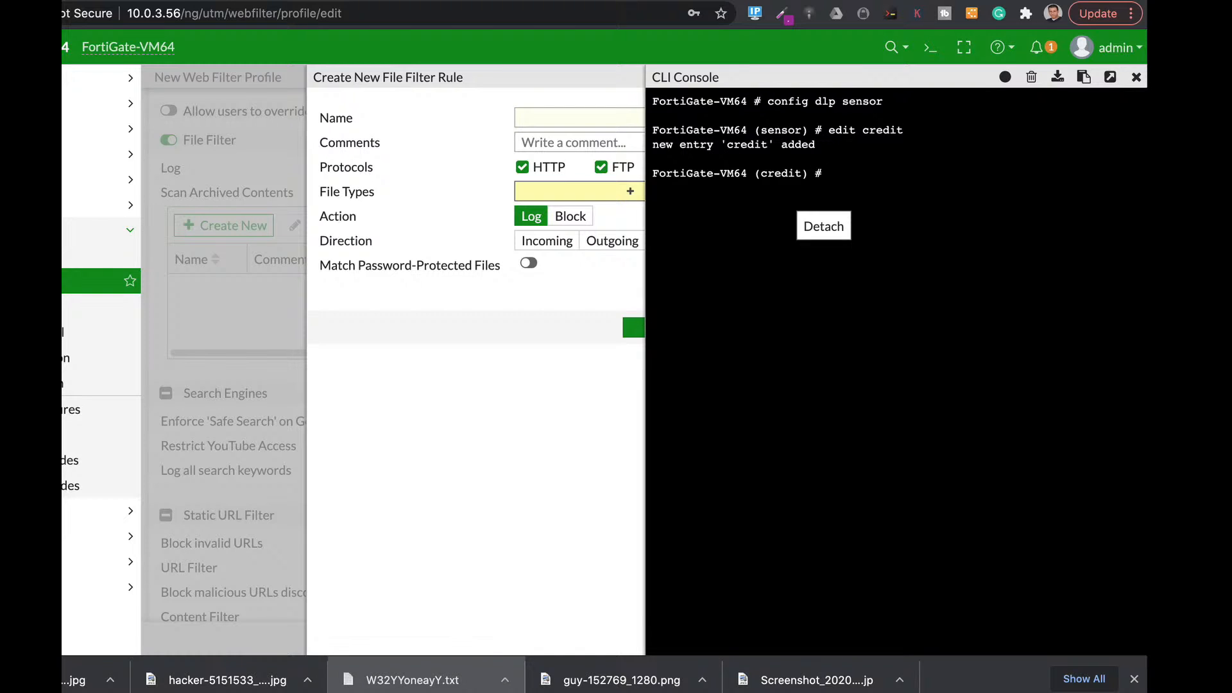
type("config filter")
key("Return")
type("edit 1")
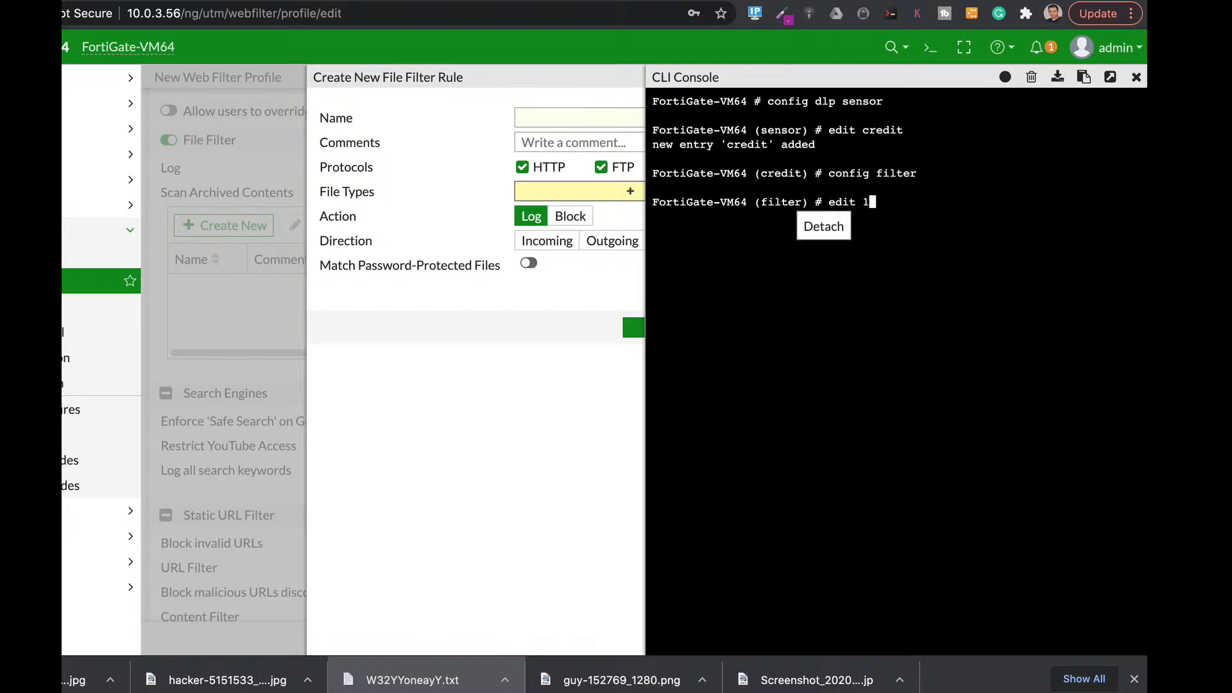
key("Return")
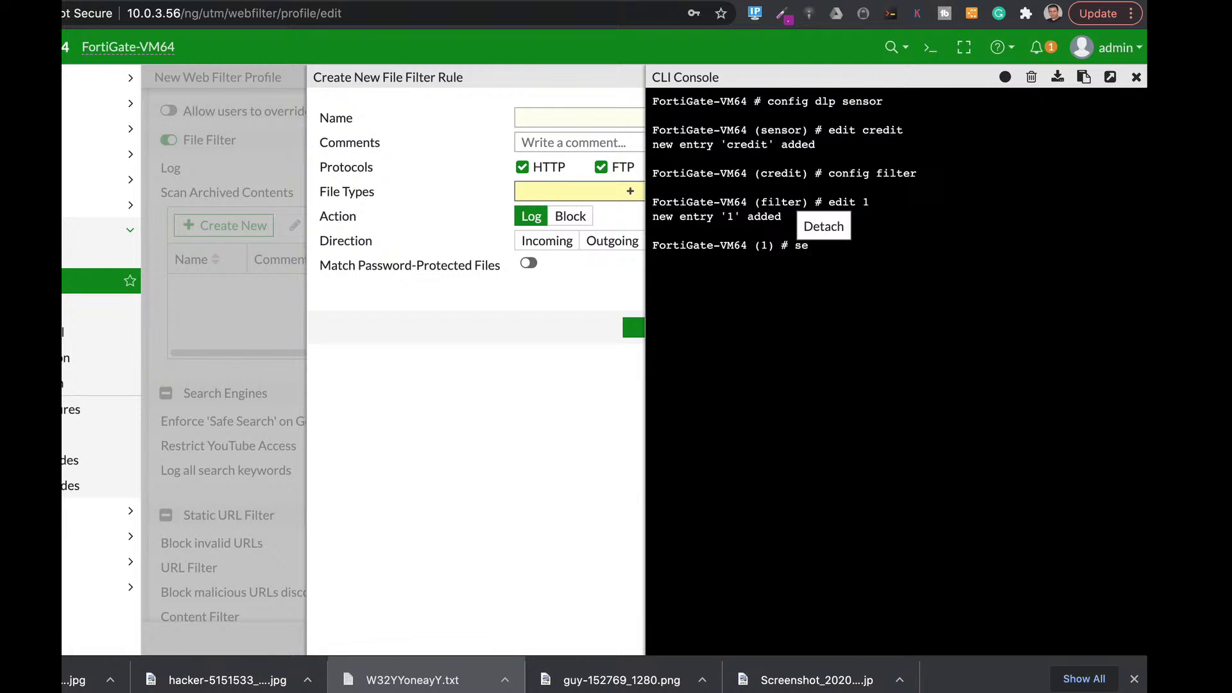
Step: Set filter 1 to type message on the SMTP, POP3 and IMAP protocols
type("set type message")
key("Return")
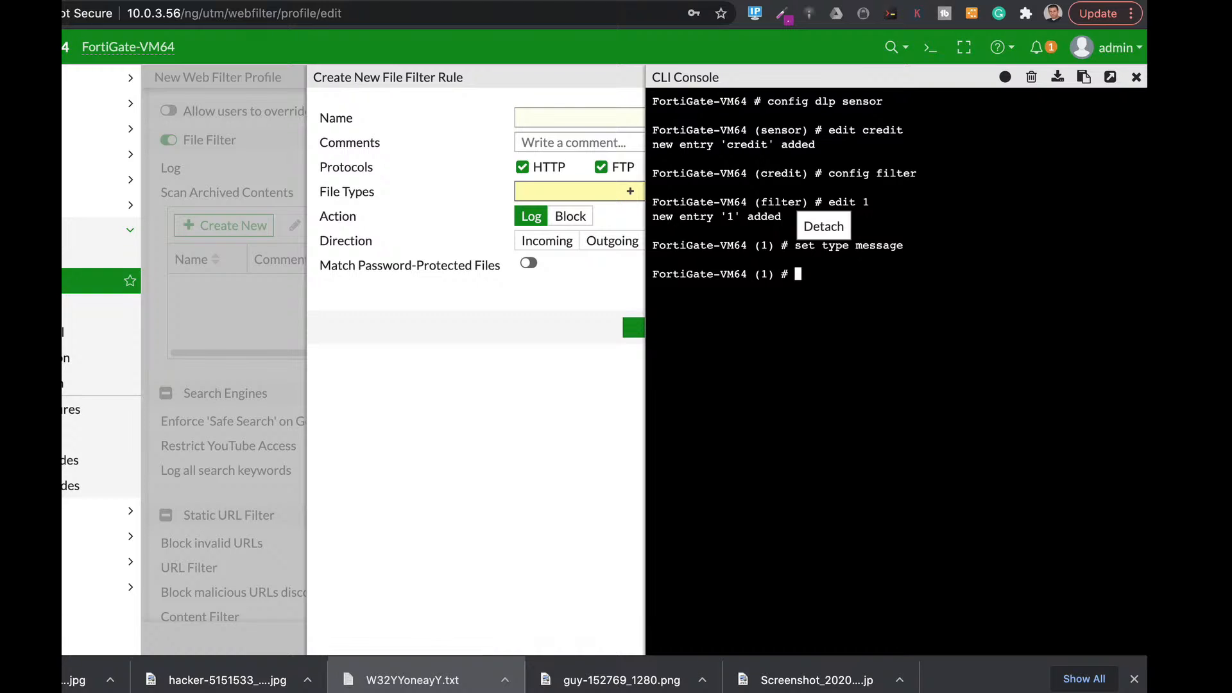
type("set proto smtp")
type("pop3 imap")
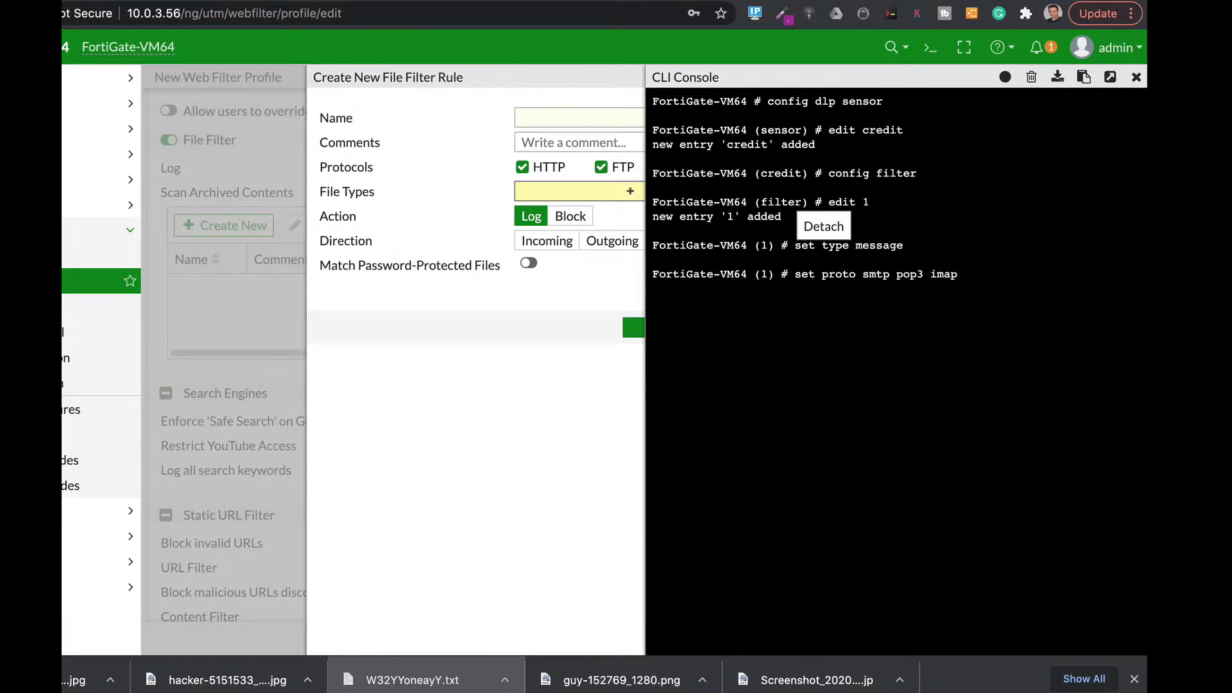
key("Return")
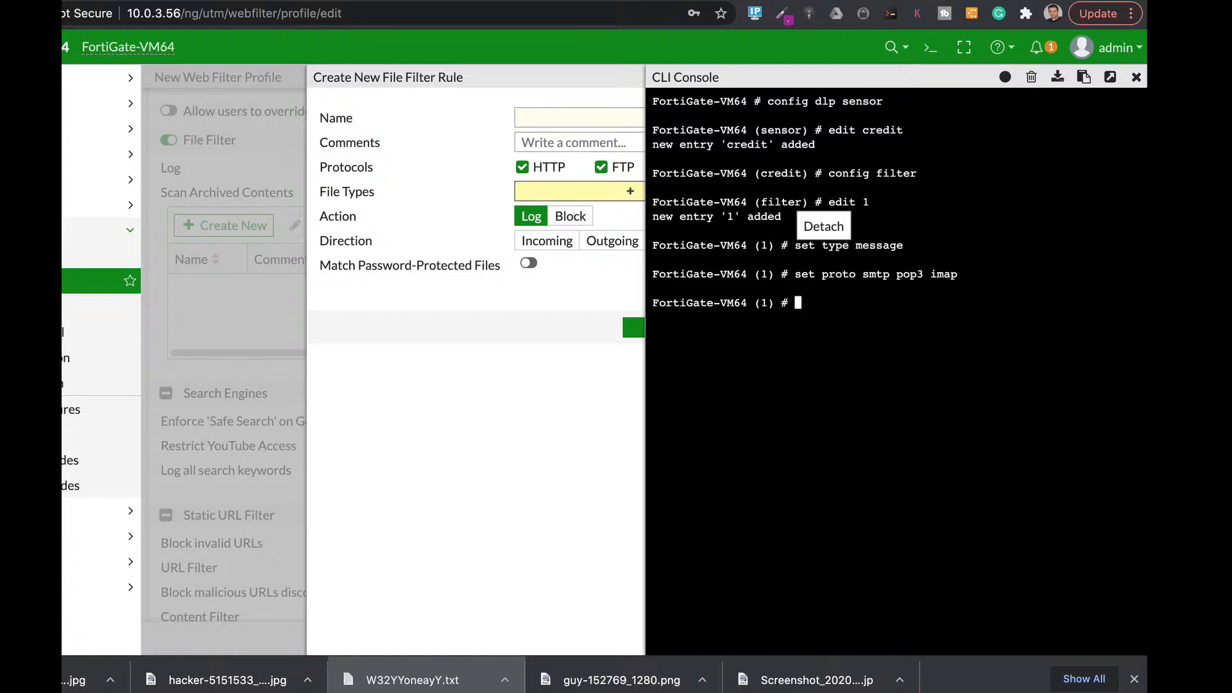
Step: Make filter 1 match credit-card numbers, then close the entry and filter list
type("set filter-by credit-card")
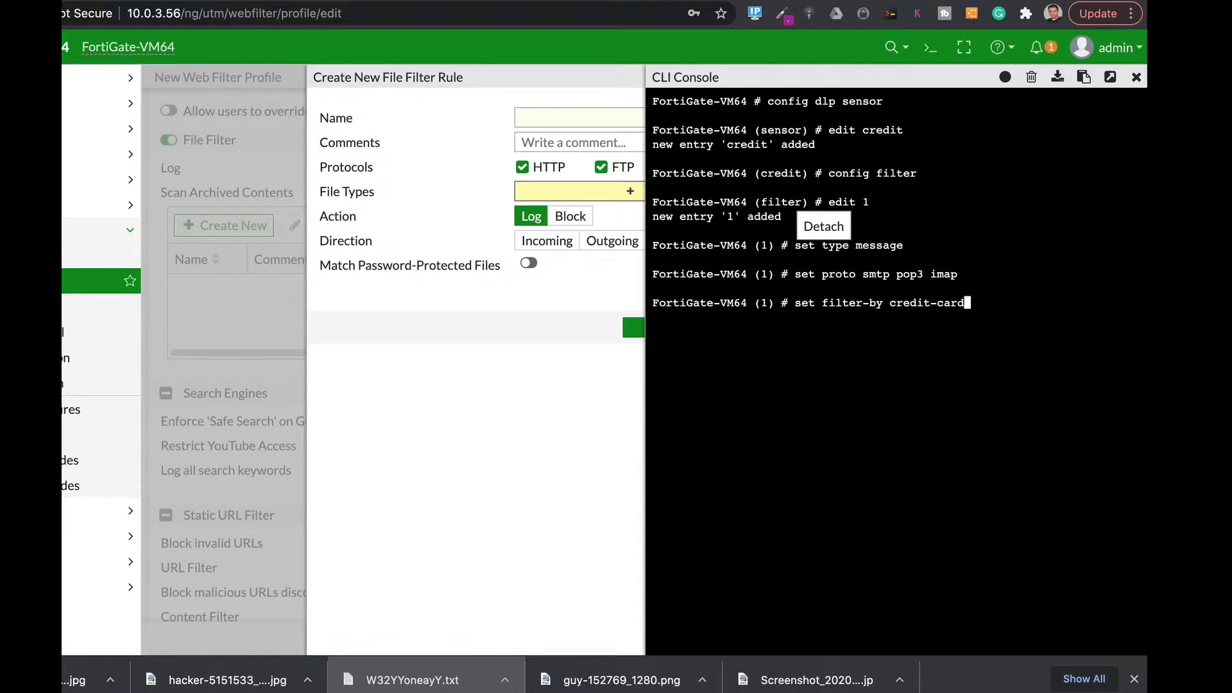
key("BackSpace")
key("BackSpace")
key("BackSpace")
key("BackSpace")
key("BackSpace")
key("BackSpace")
key("BackSpace")
key("BackSpace")
key("BackSpace")
key("BackSpace")
key("BackSpace")
type("ssn")
key("BackSpace")
key("BackSpace")
key("BackSpace")
type("regexp")
key("BackSpace")
key("BackSpace")
key("BackSpace")
key("BackSpace")
key("BackSpace")
key("BackSpace")
type("credit-card")
type(" nex")
key("BackSpace")
key("BackSpace")
key("BackSpace")
key("BackSpace")
key("Return")
type("next")
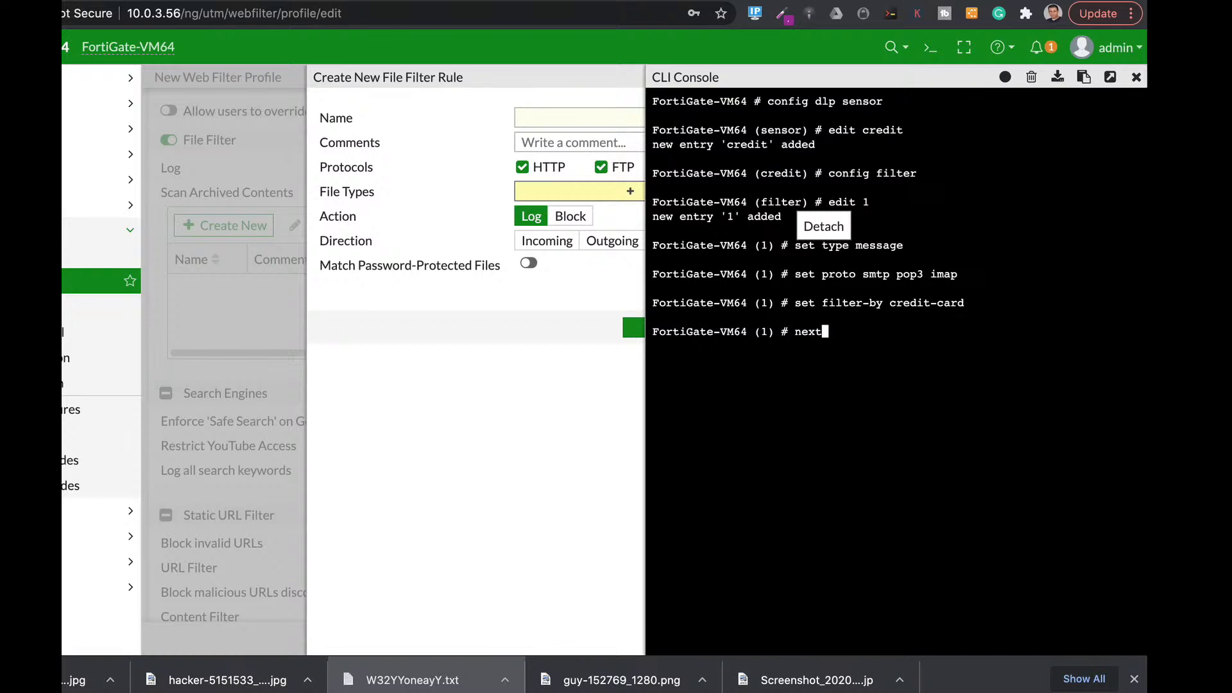
key("Return")
type("end")
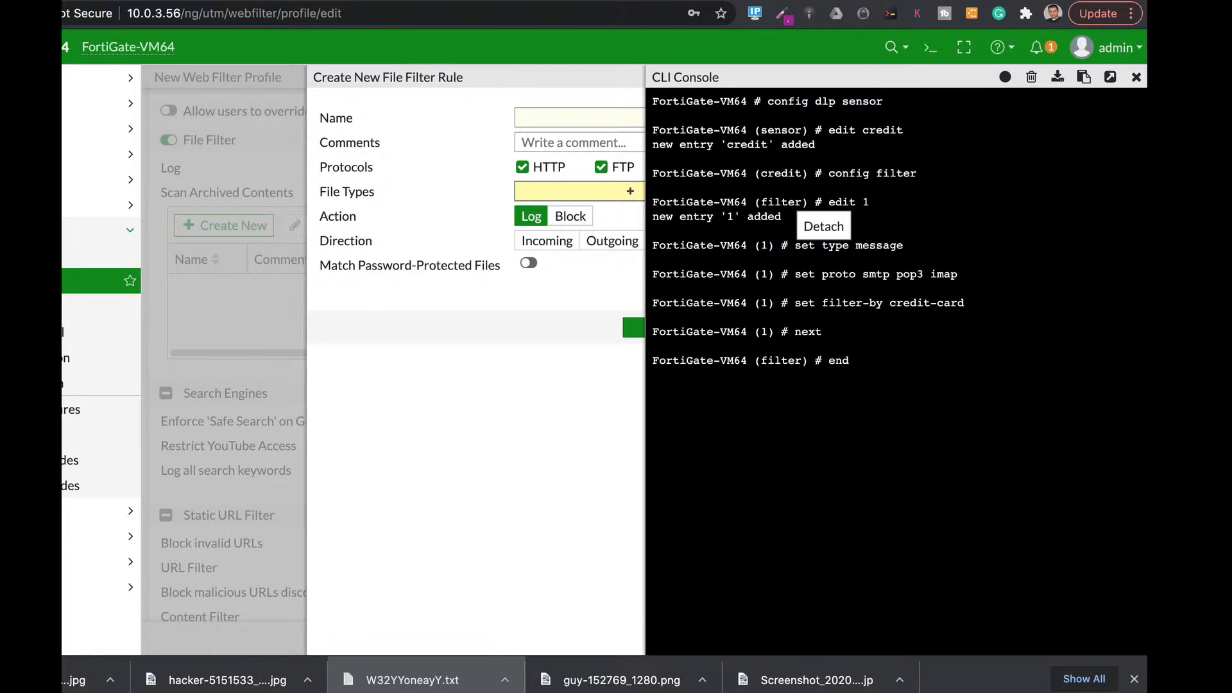
key("Return")
Step: Enable DLP logging on the credit sensor and save it
type("set dl")
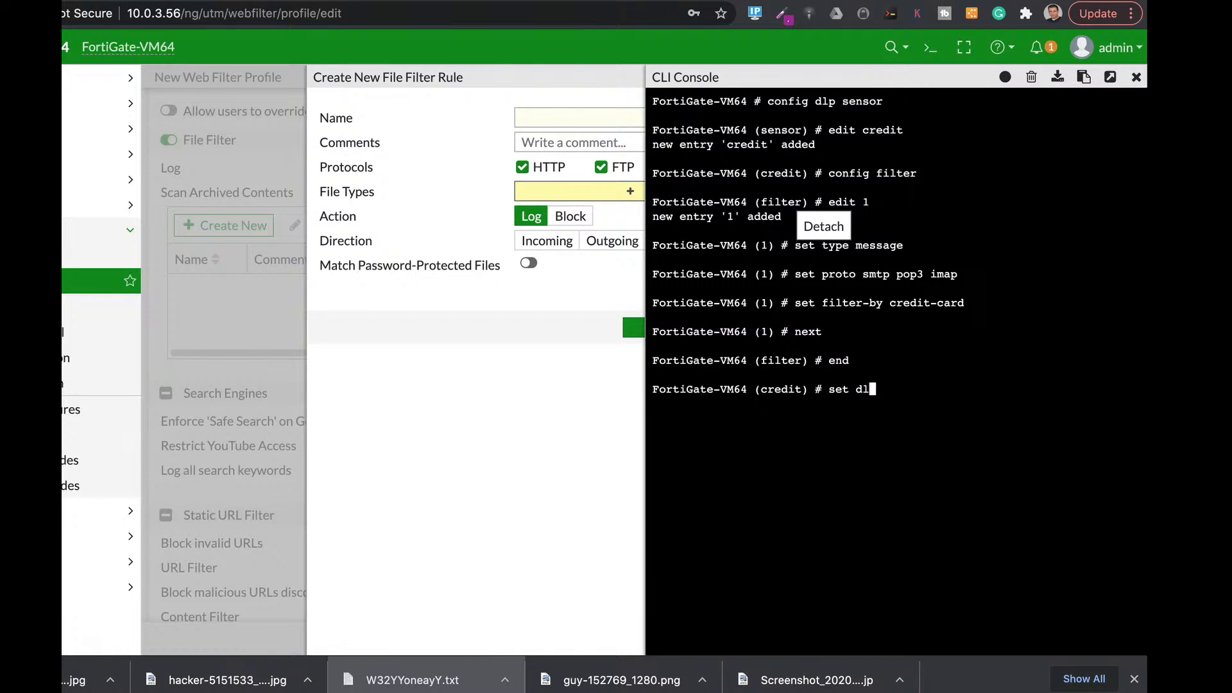
type("p-log enable")
key("Return")
type("end")
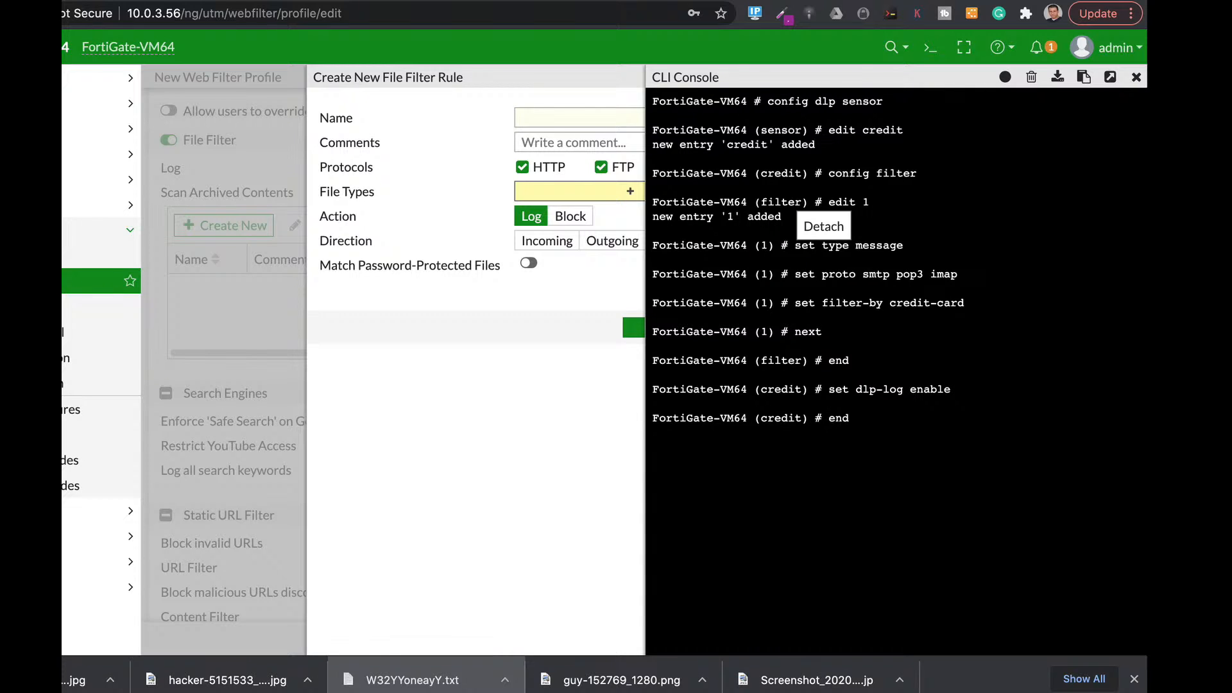
key("Return")
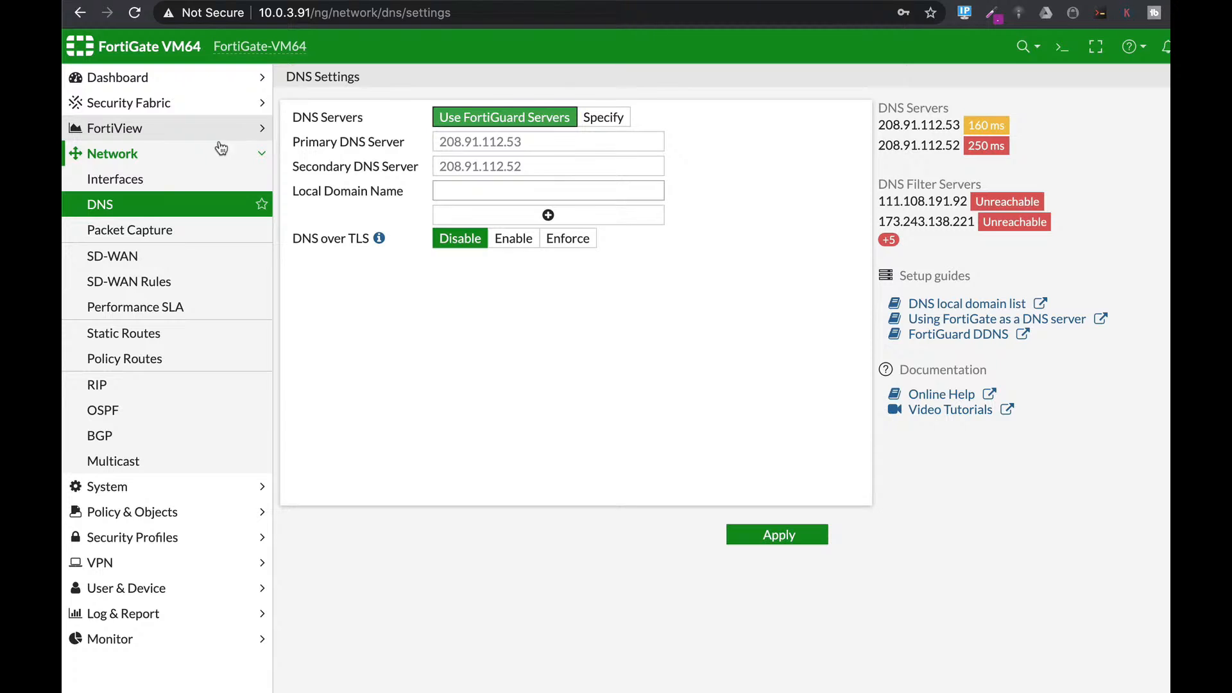
Step: Choose Specify for the DNS servers, then bring up the CLI console
left_click(613, 121)
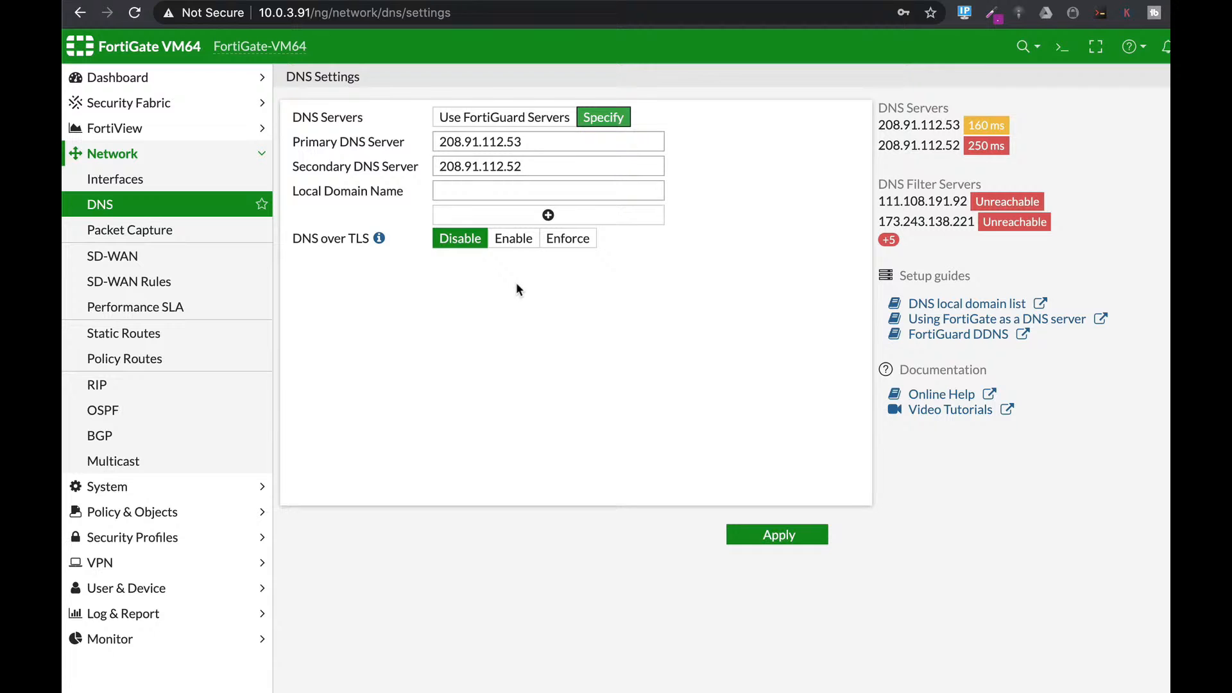
left_click(1062, 48)
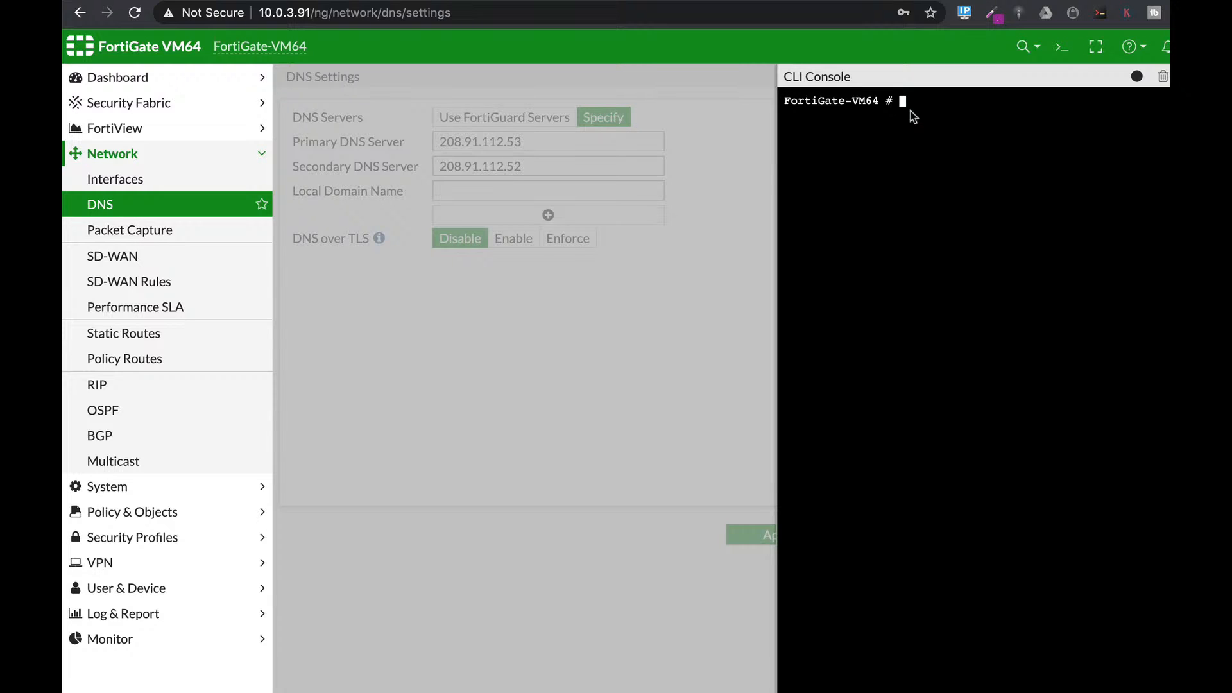
Step: Enter config system dns and set the primary DNS server to 8.8.8.8
type("config sy")
key("Tab")
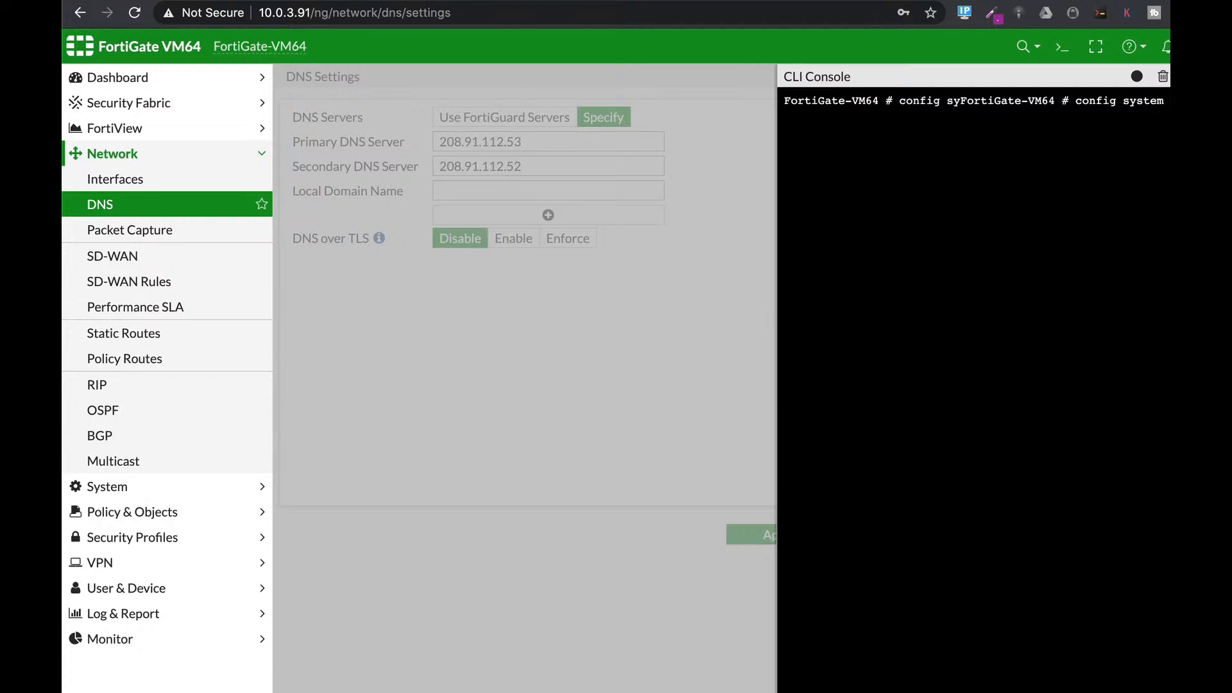
key("Return")
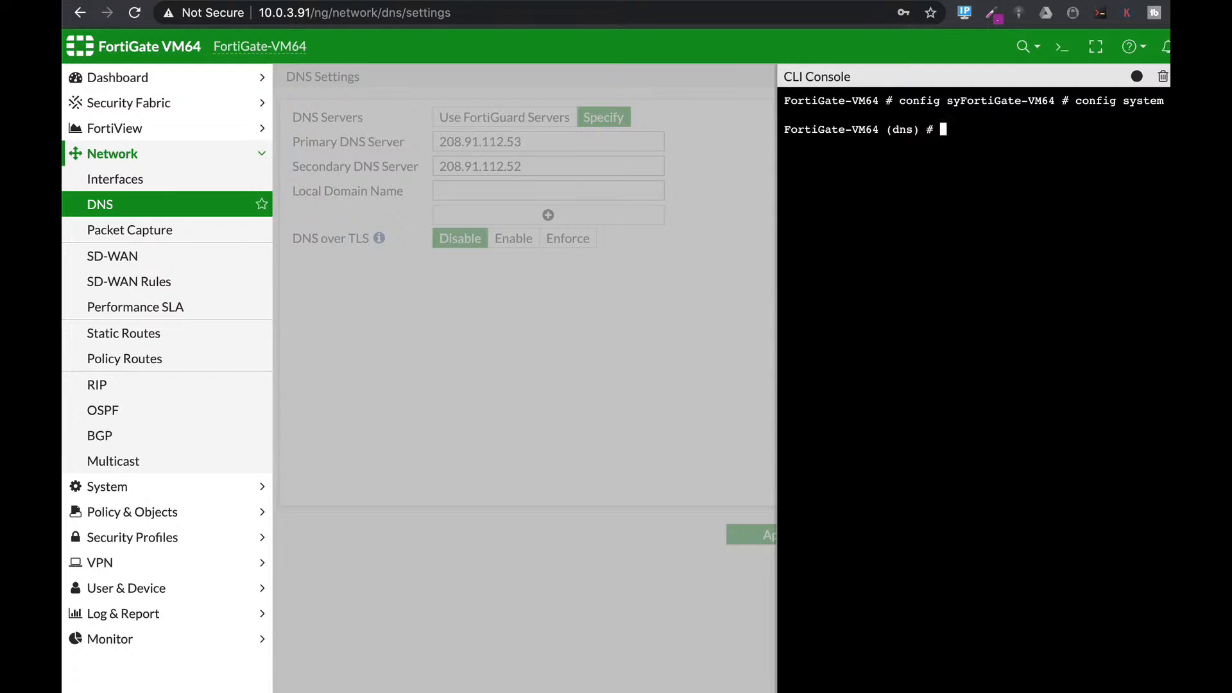
type("set primary 8.8.8.8")
key("Return")
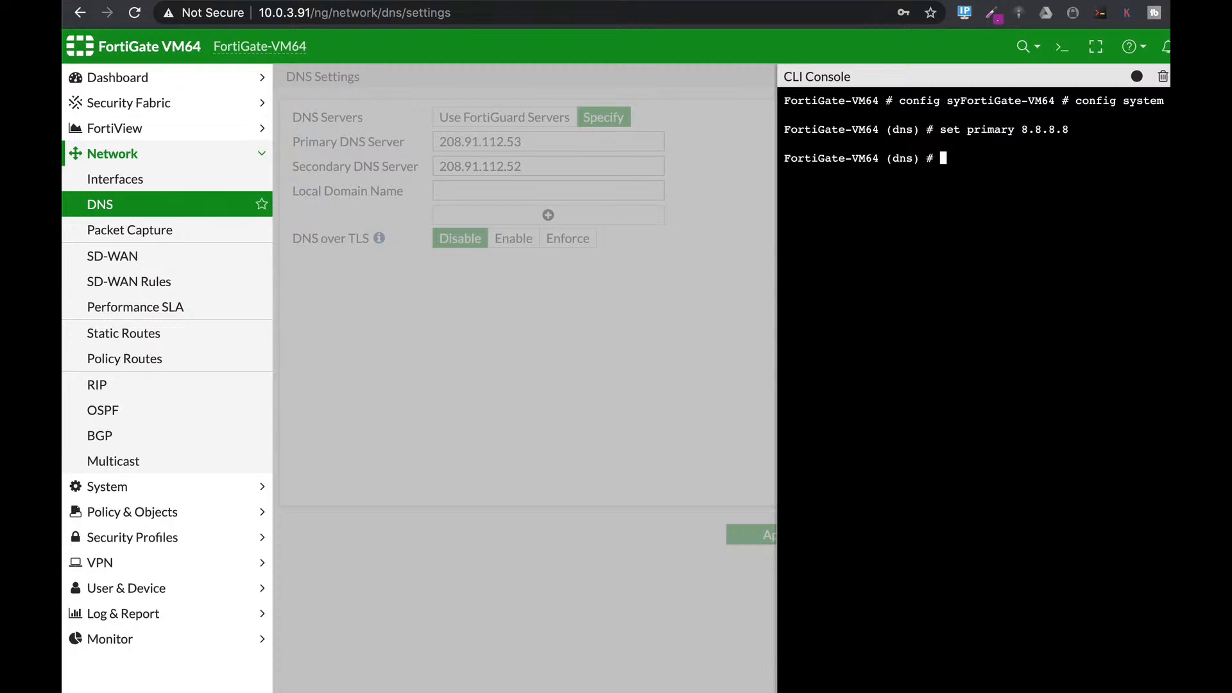
Step: Begin the next DNS setting with 'set d', browsing the auto-complete suggestions
type("set d")
key("Tab")
key("Tab")
key("BackSpace")
key("BackSpace")
key("BackSpace")
key("BackSpace")
key("BackSpace")
key("BackSpace")
key("BackSpace")
key("BackSpace")
key("BackSpace")
key("BackSpace")
key("BackSpace")
Step: Set the DNS cache TTL to 3600 and commit the DNS configuration with end
type("-over-tls")
key("Tab")
key("Tab")
type("3600")
key("Return")
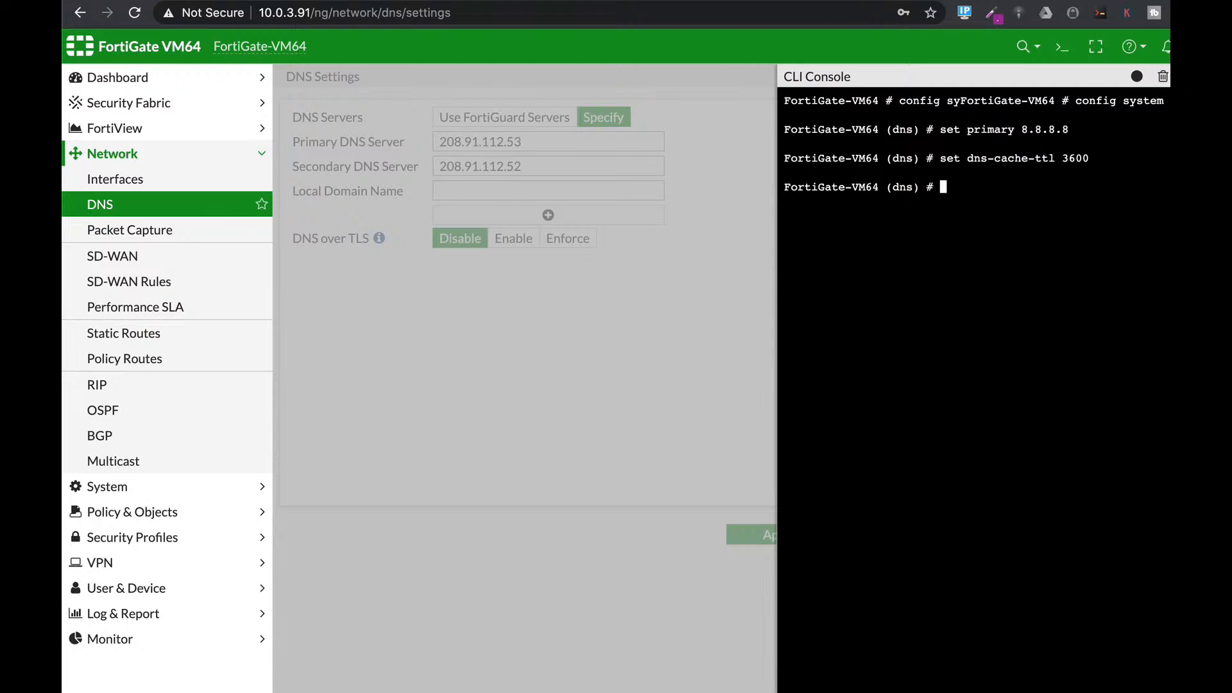
type("end")
key("Return")
Step: Close the console and reload the DNS Settings page
left_click(1167, 84)
left_click(710, 13)
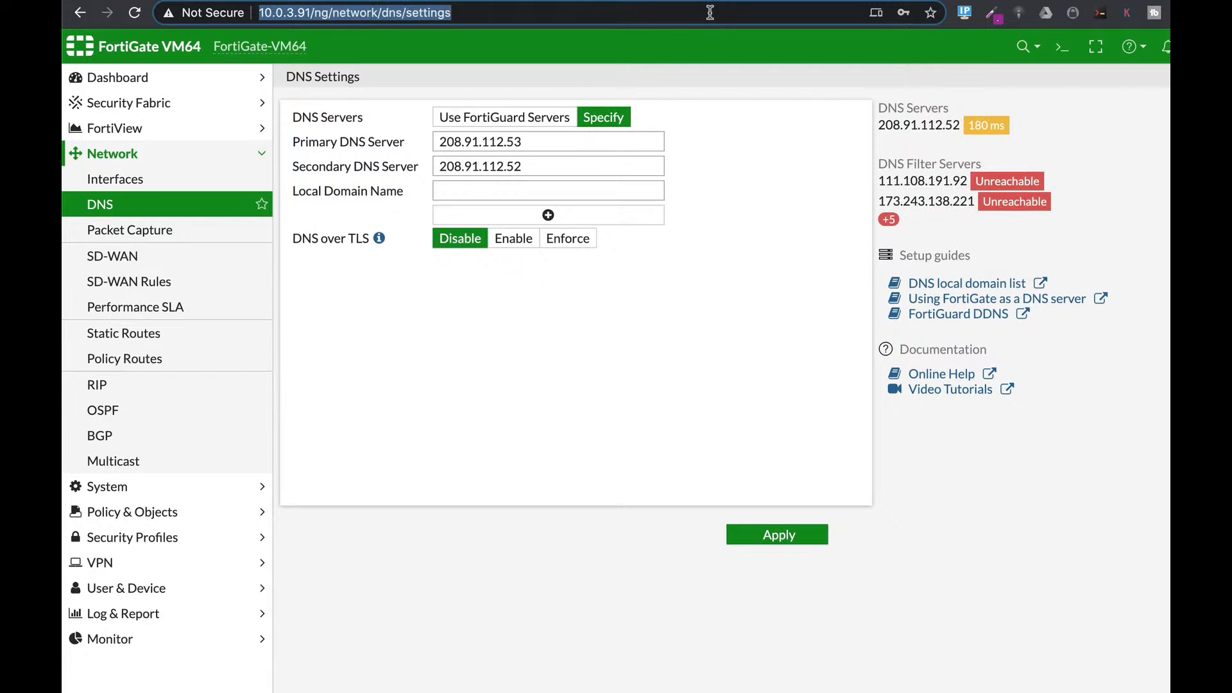
key("Return")
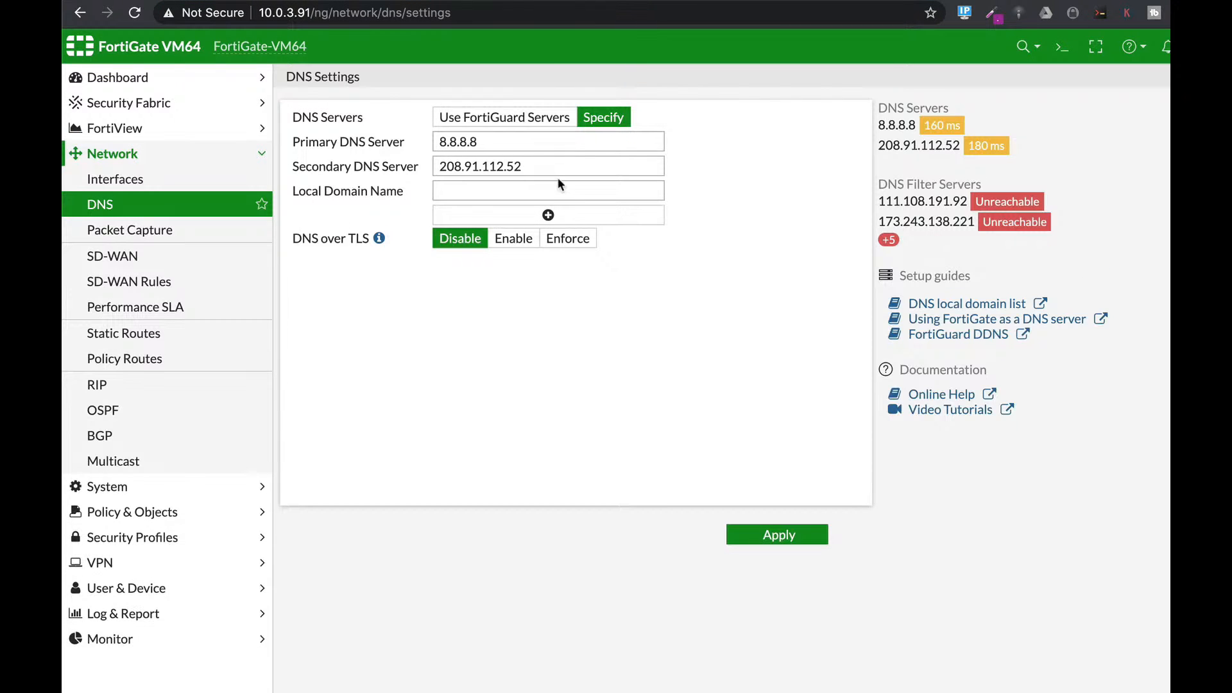
Step: Review primary server 8.8.8.8 and the secondary DNS address, then reopen the CLI console
left_click(494, 141)
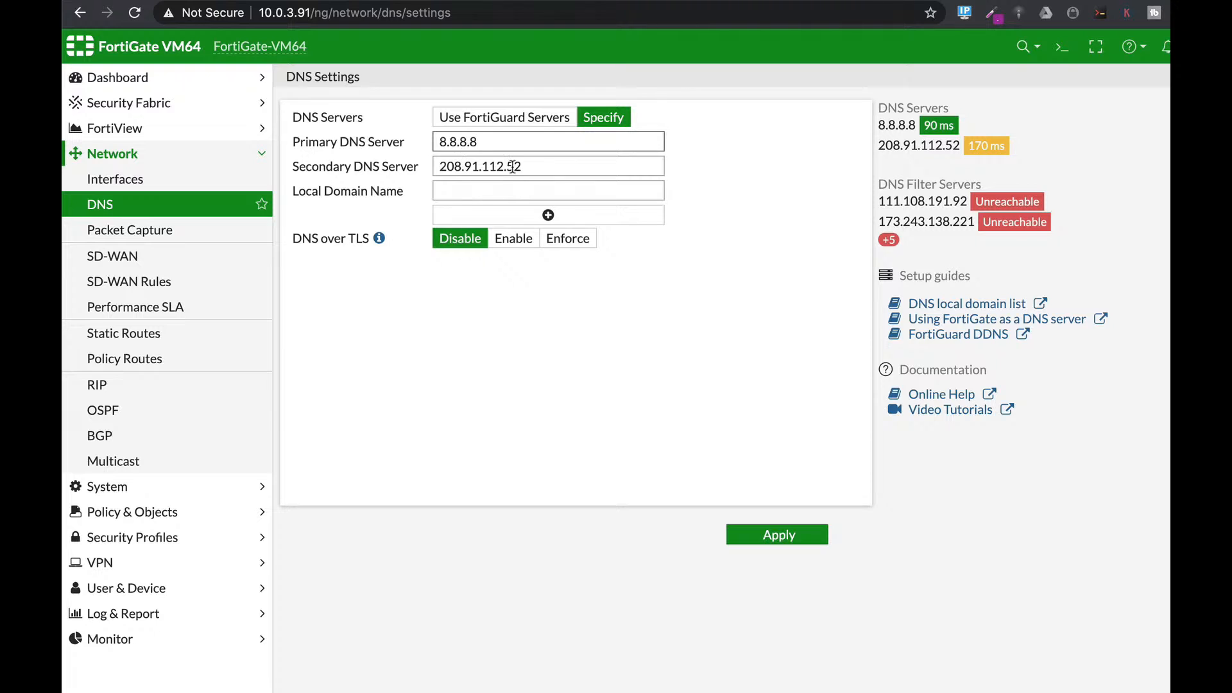
left_click_drag(526, 165, 442, 160)
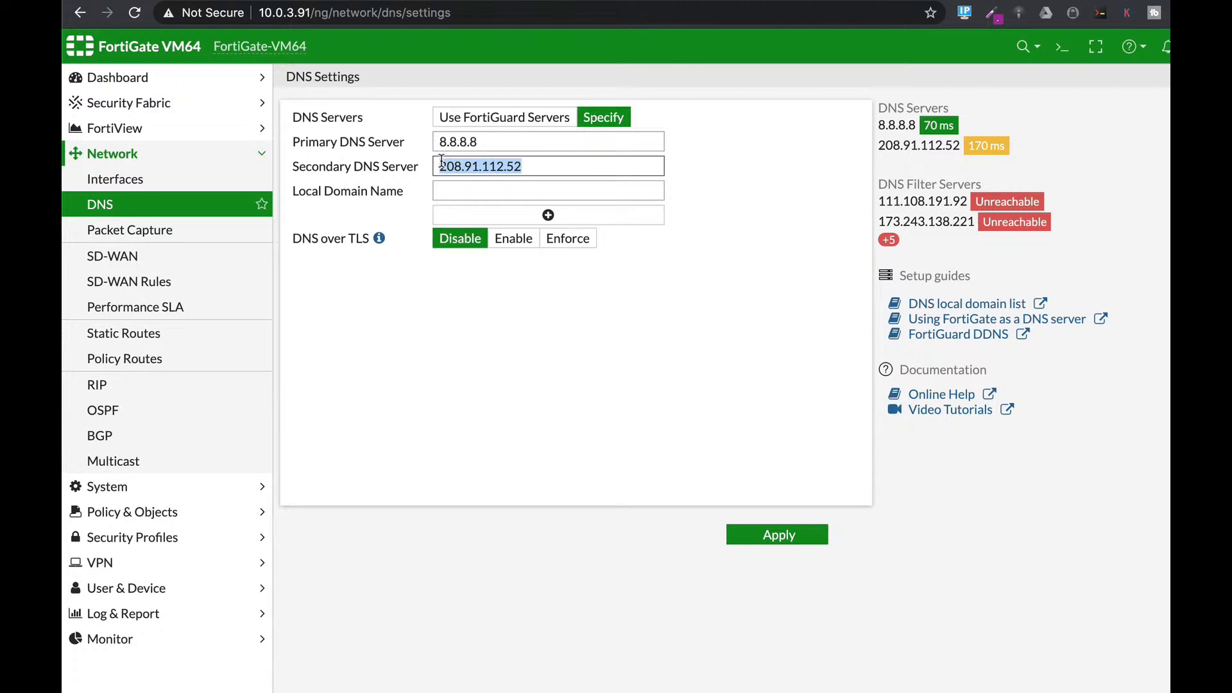
left_click(986, 259)
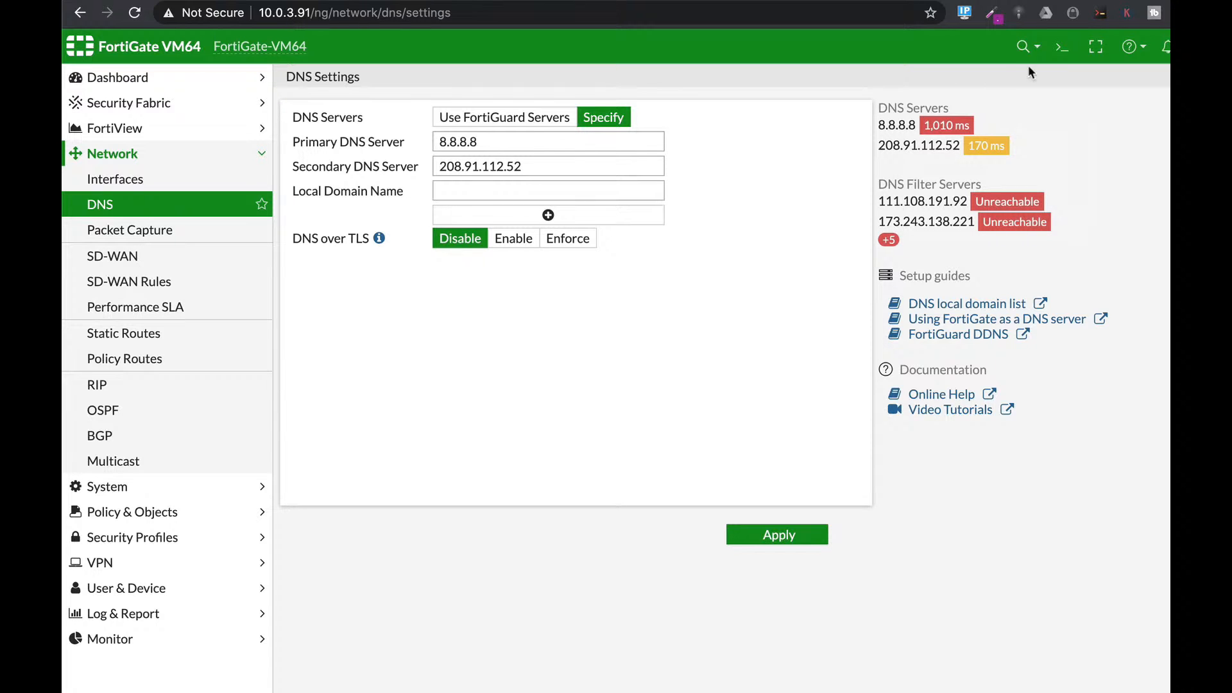
left_click(1062, 46)
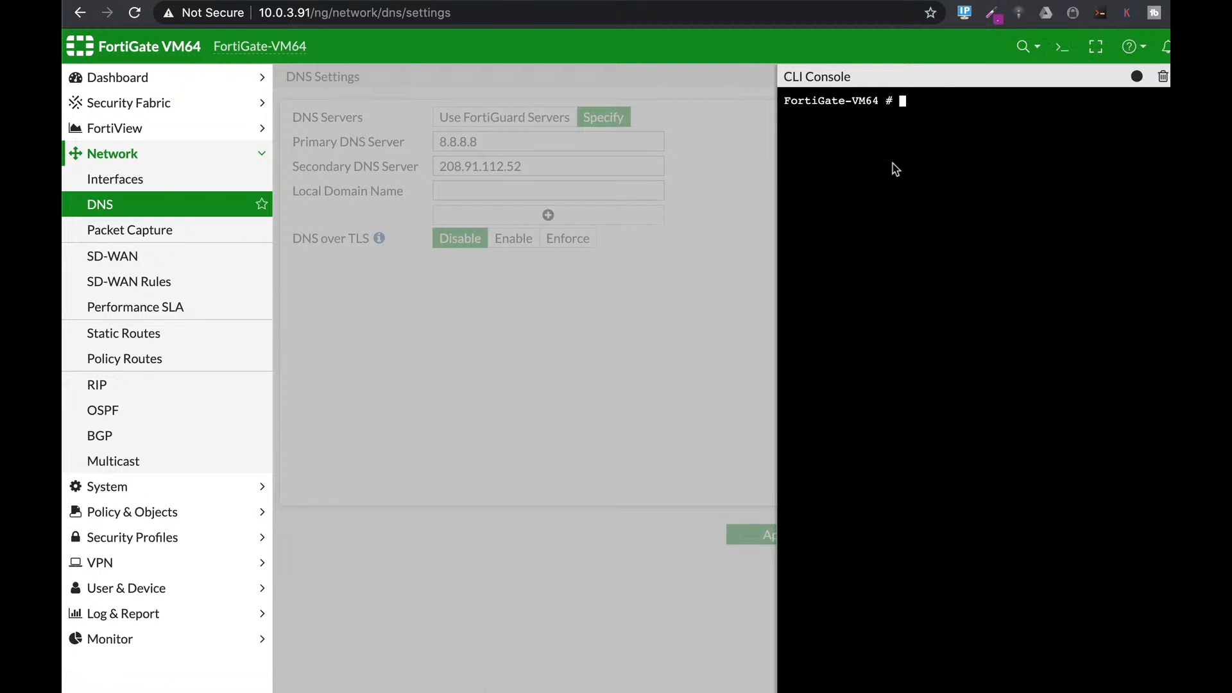
Step: Run 'diag test application dnsproxy', then recall it with option 1 appended
type("diag test application dnsproxy")
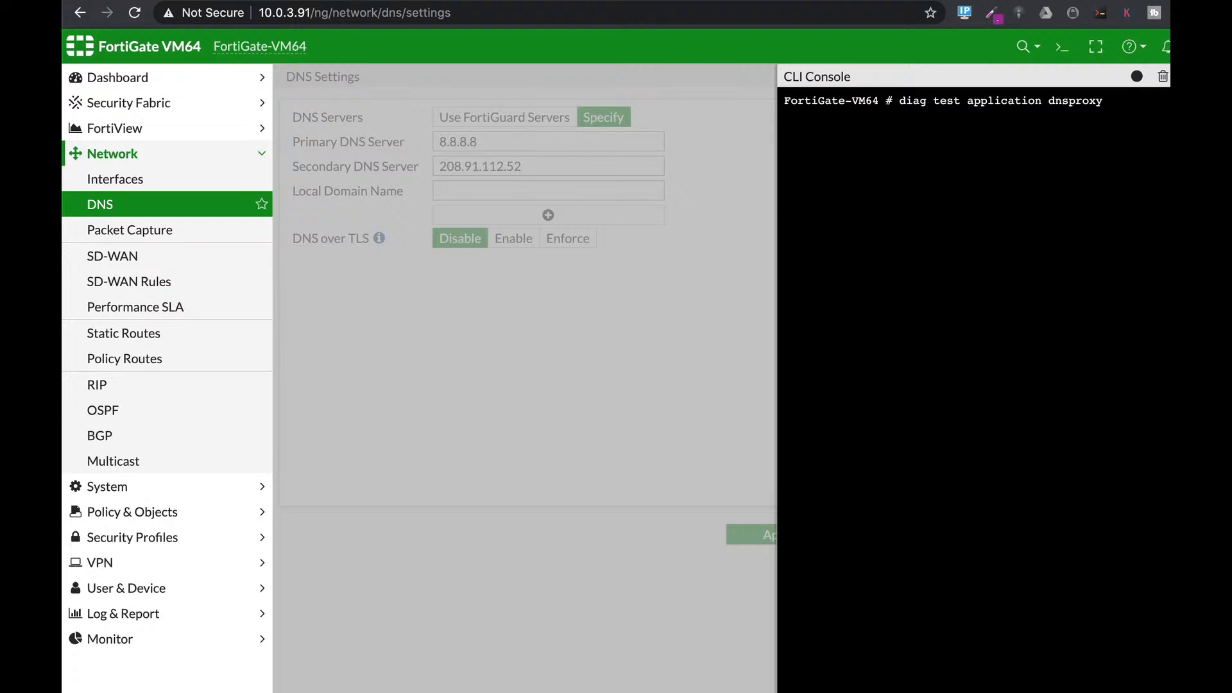
key("Return")
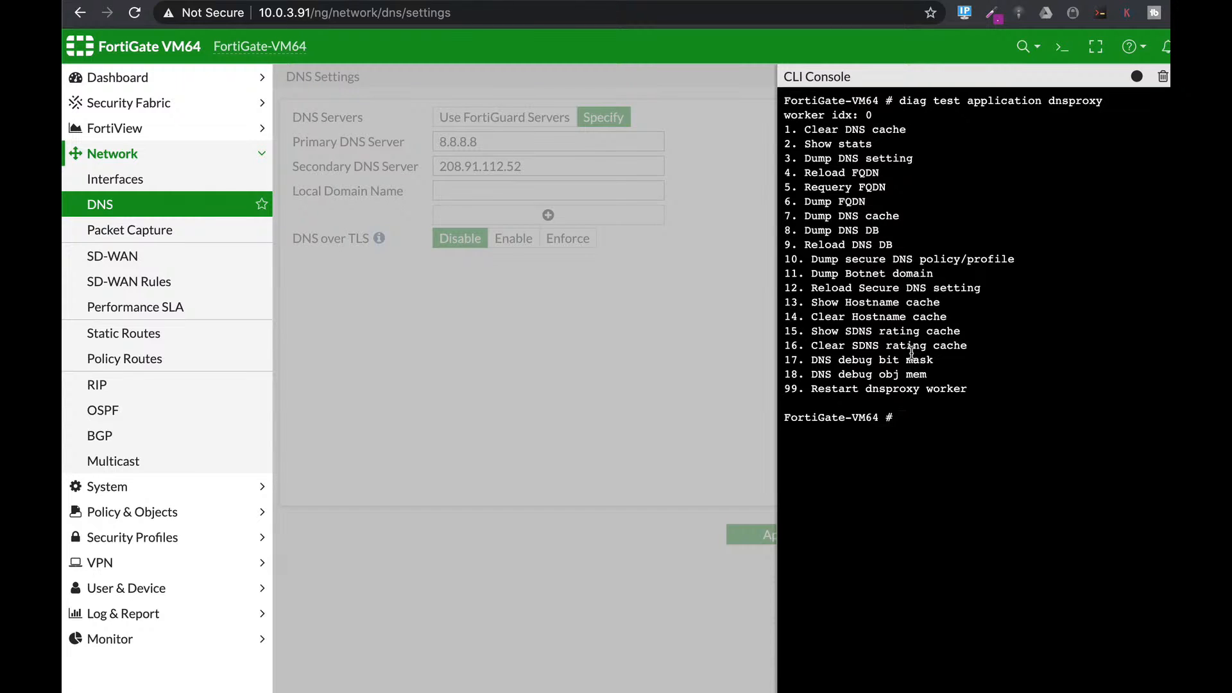
key("Up")
type("1")
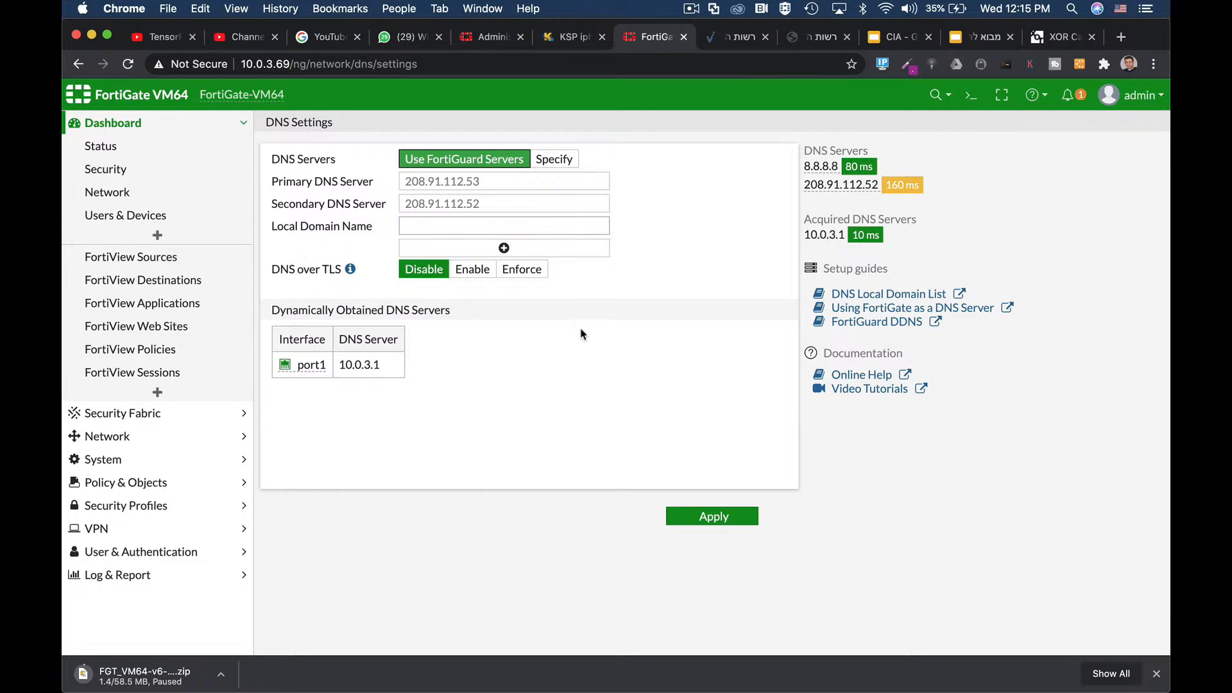
Step: Start a fresh Wireshark capture, continuing without saving the previous one
key("super+Tab")
key("super+Tab")
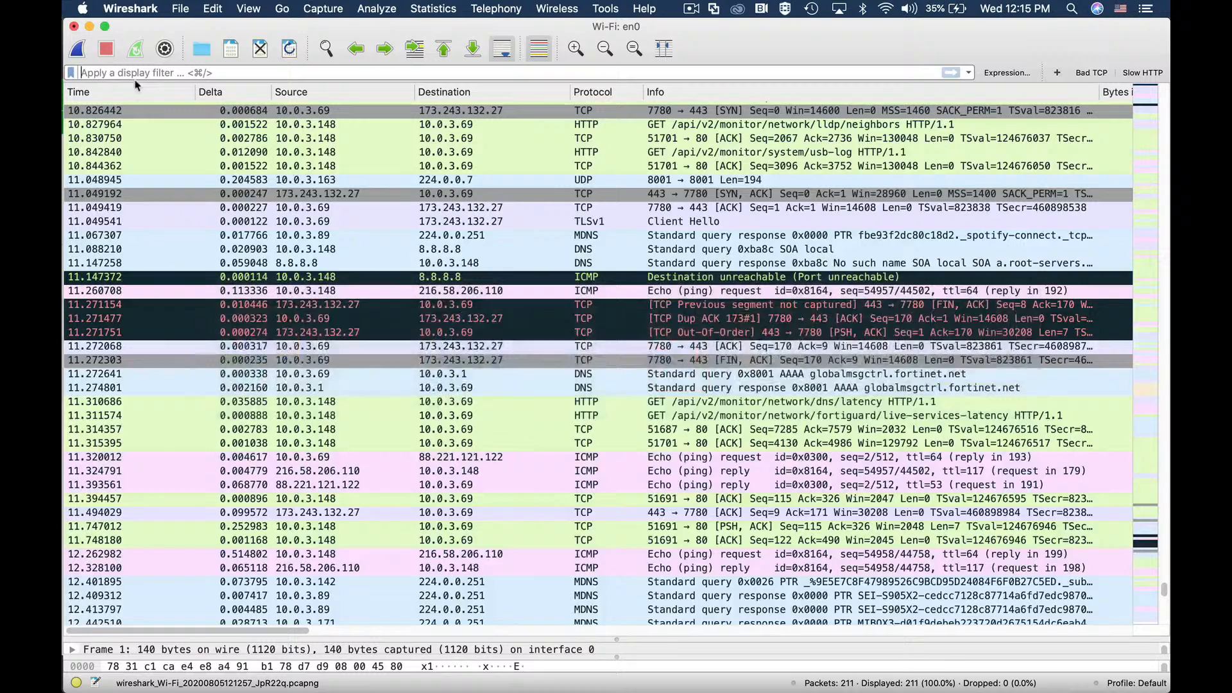
left_click(76, 51)
left_click(567, 366)
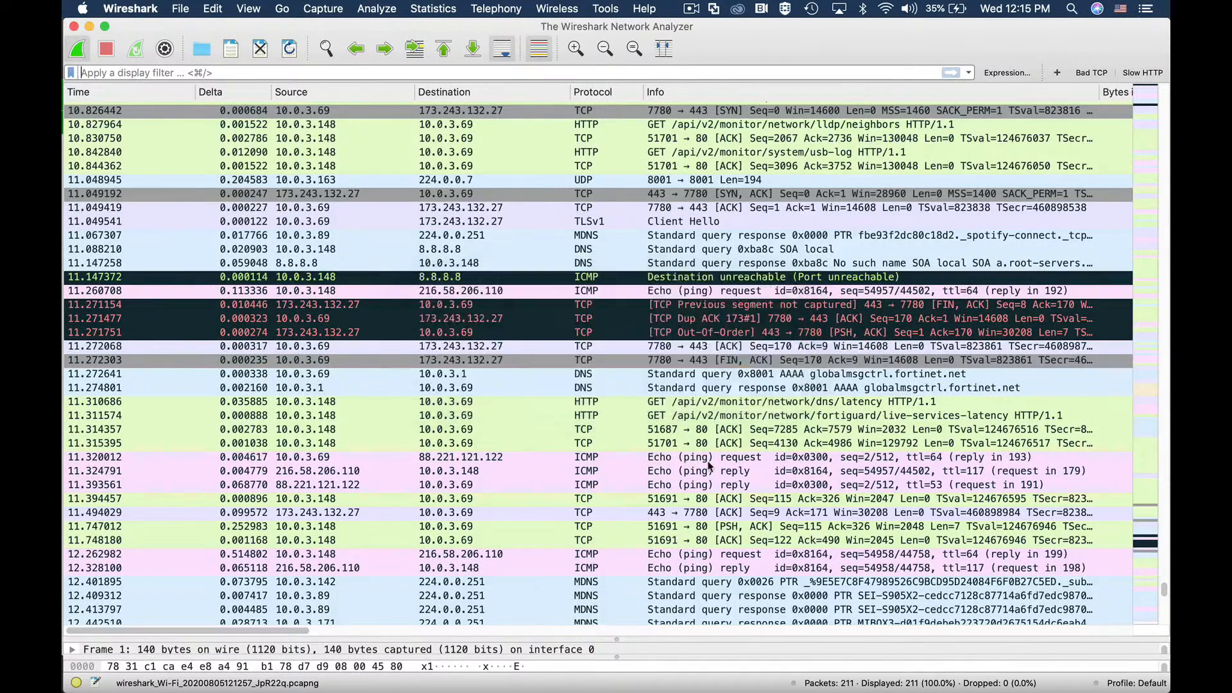
key("super+Tab")
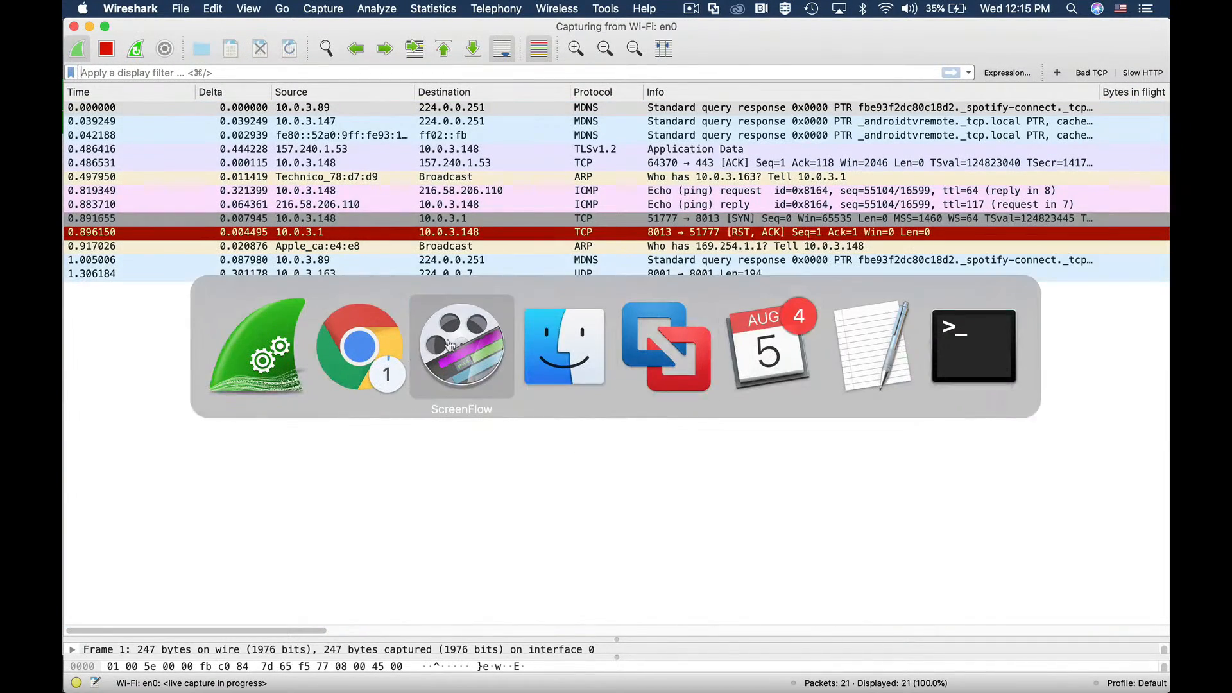
Step: Run 'exe ping google.com' from the FortiGate CLI and stop it after five packets
left_click(346, 332)
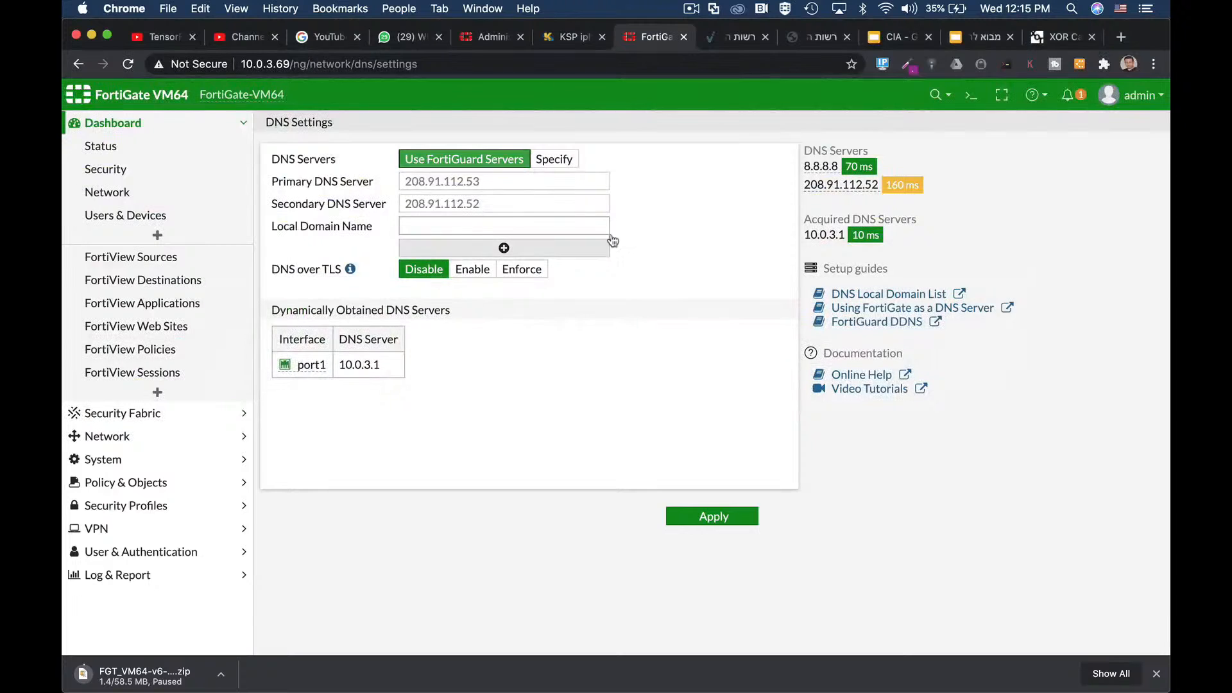
left_click(968, 97)
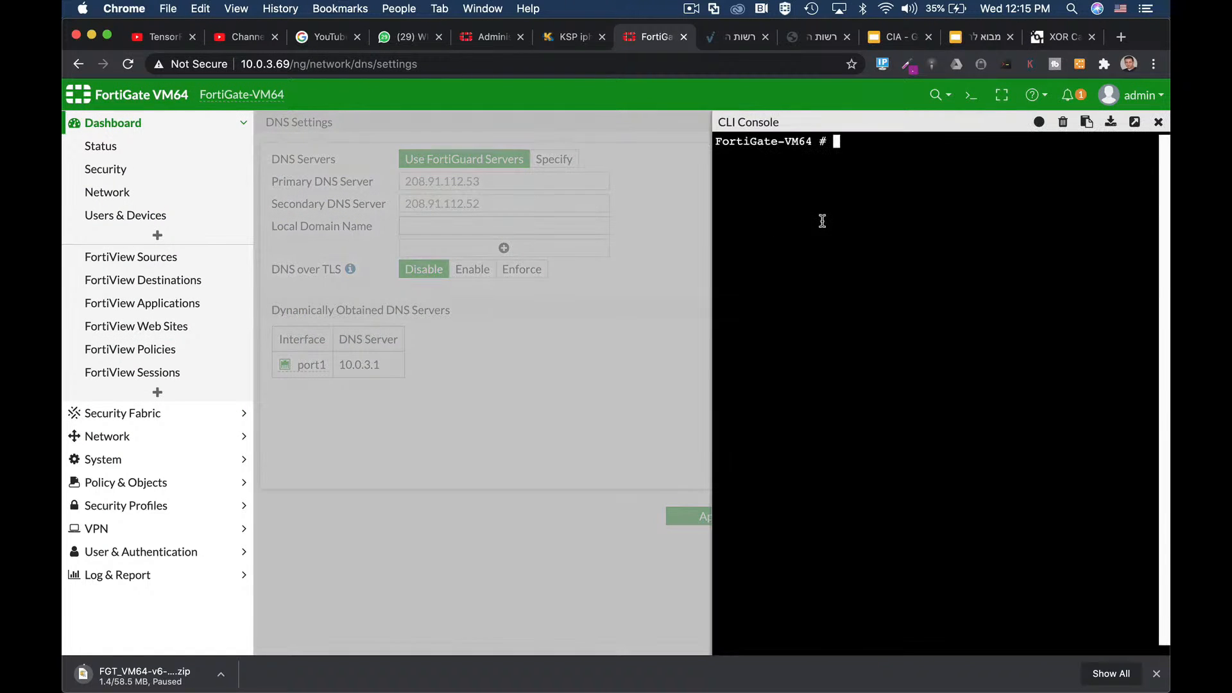
type("exe ping google.com")
key("Return")
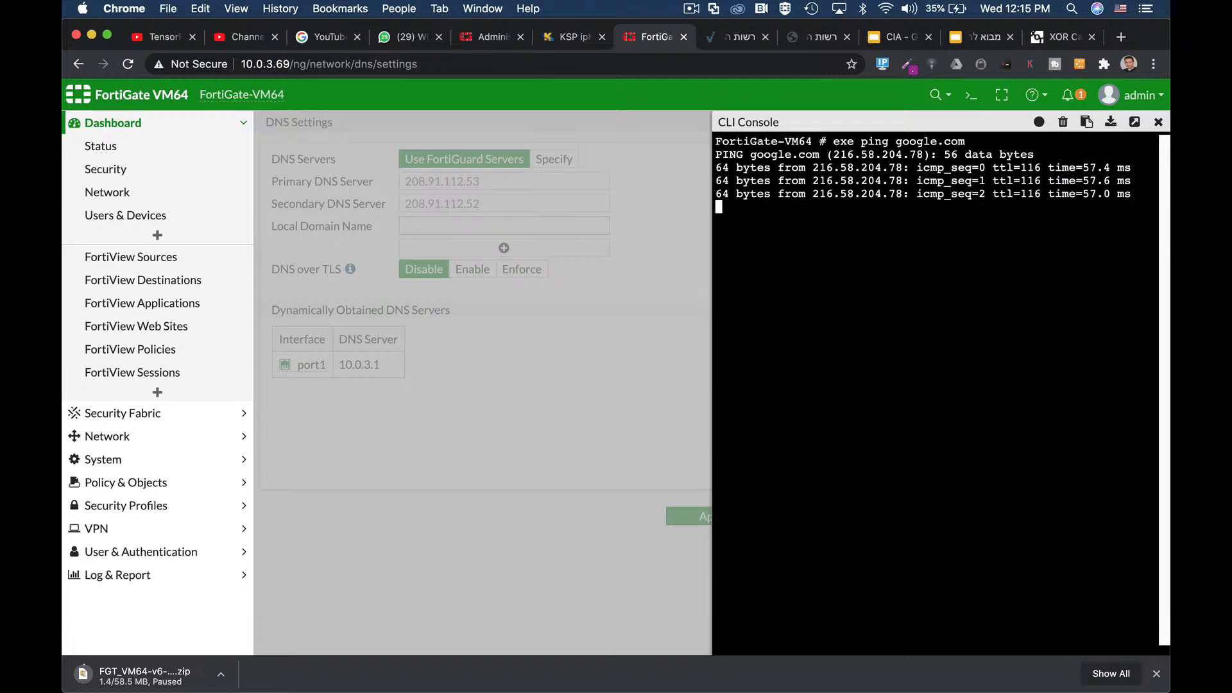
key("ctrl+c")
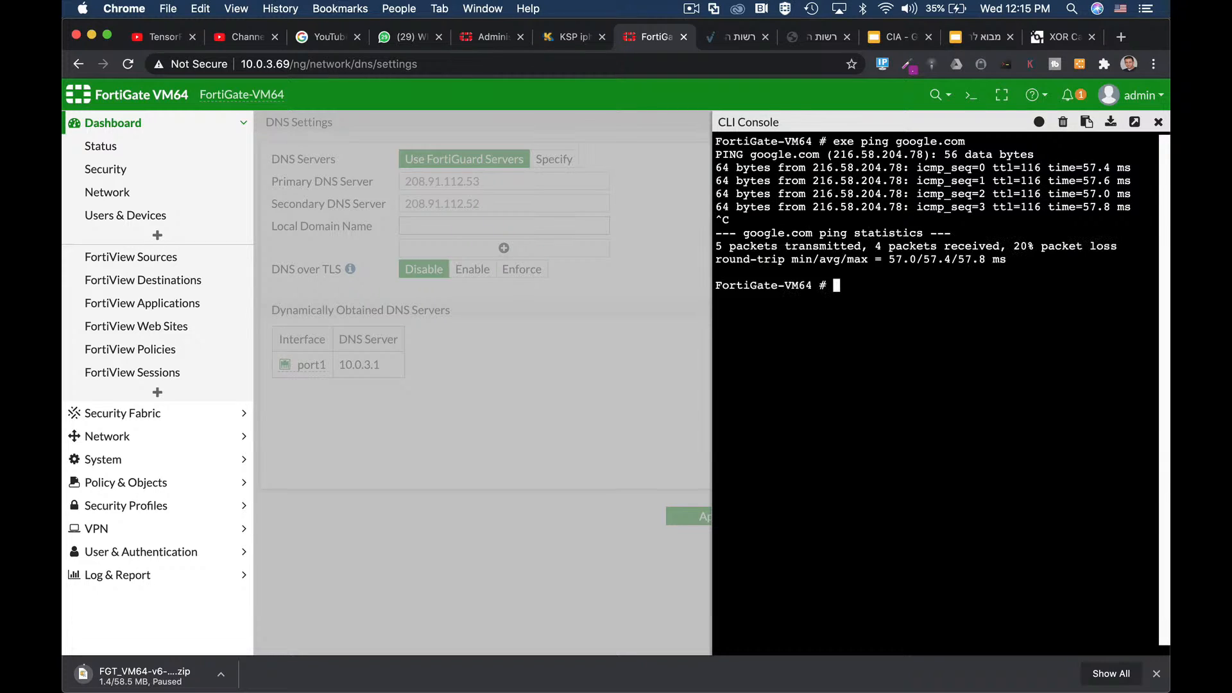
key("super+Tab")
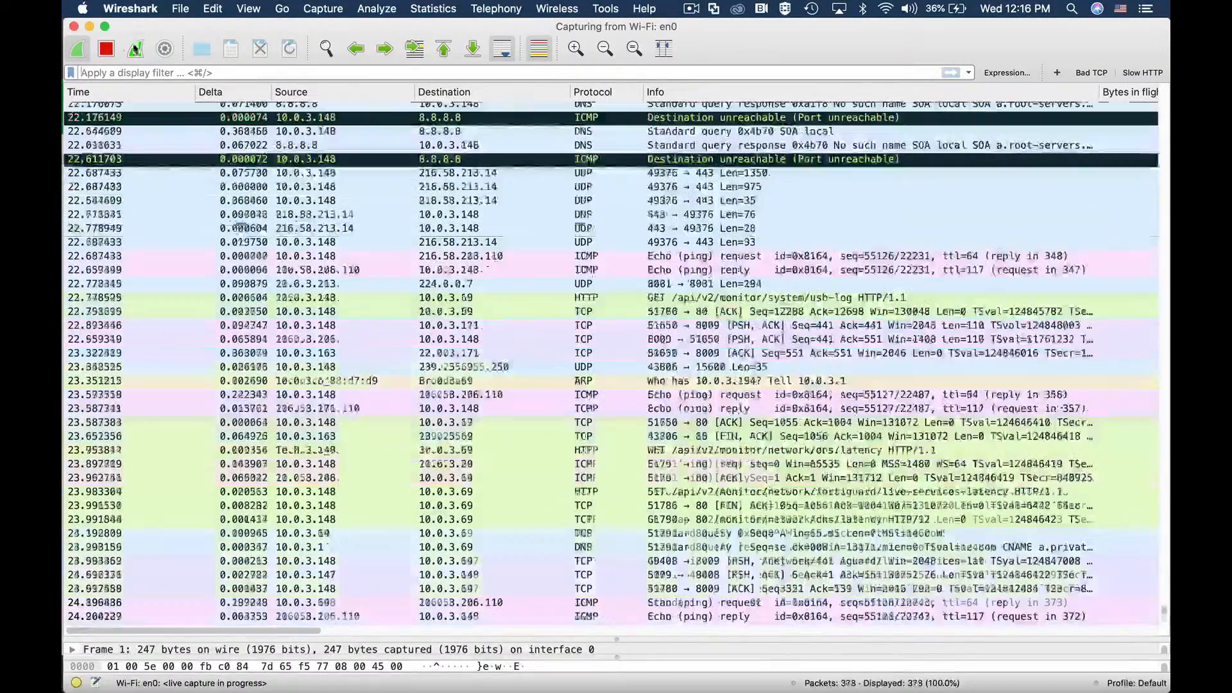
Step: Stop the Wireshark capture and apply the display filter udp.port==53
key("super+e")
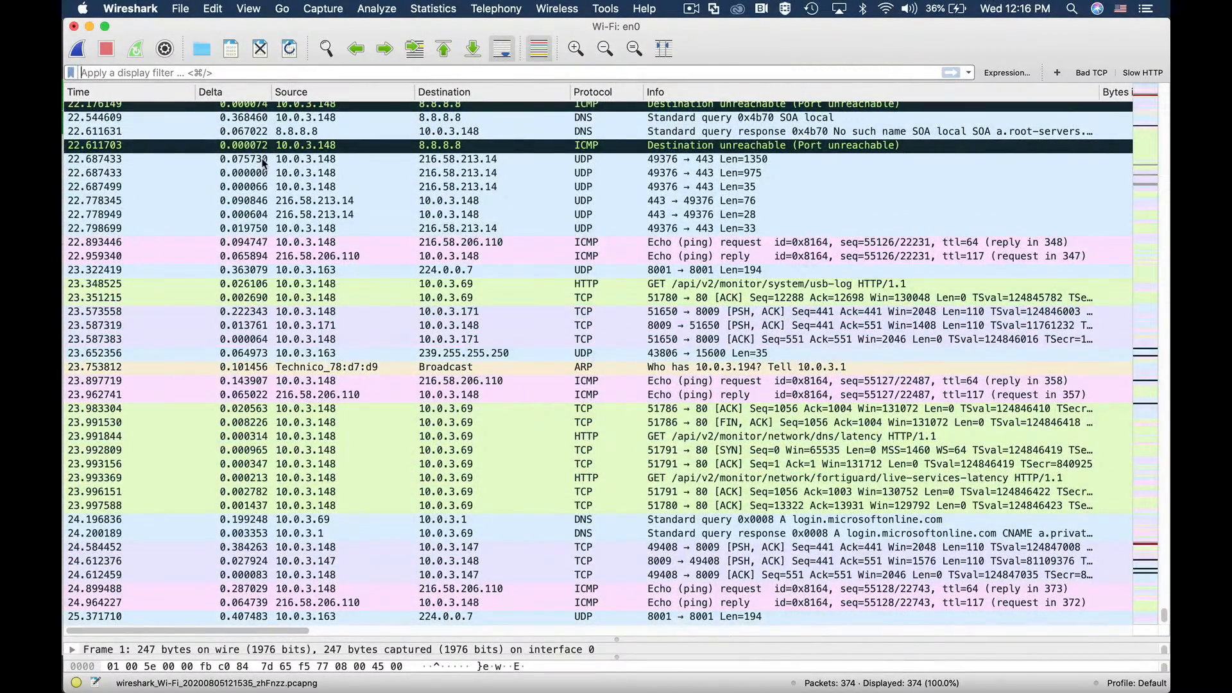
type("udp.p")
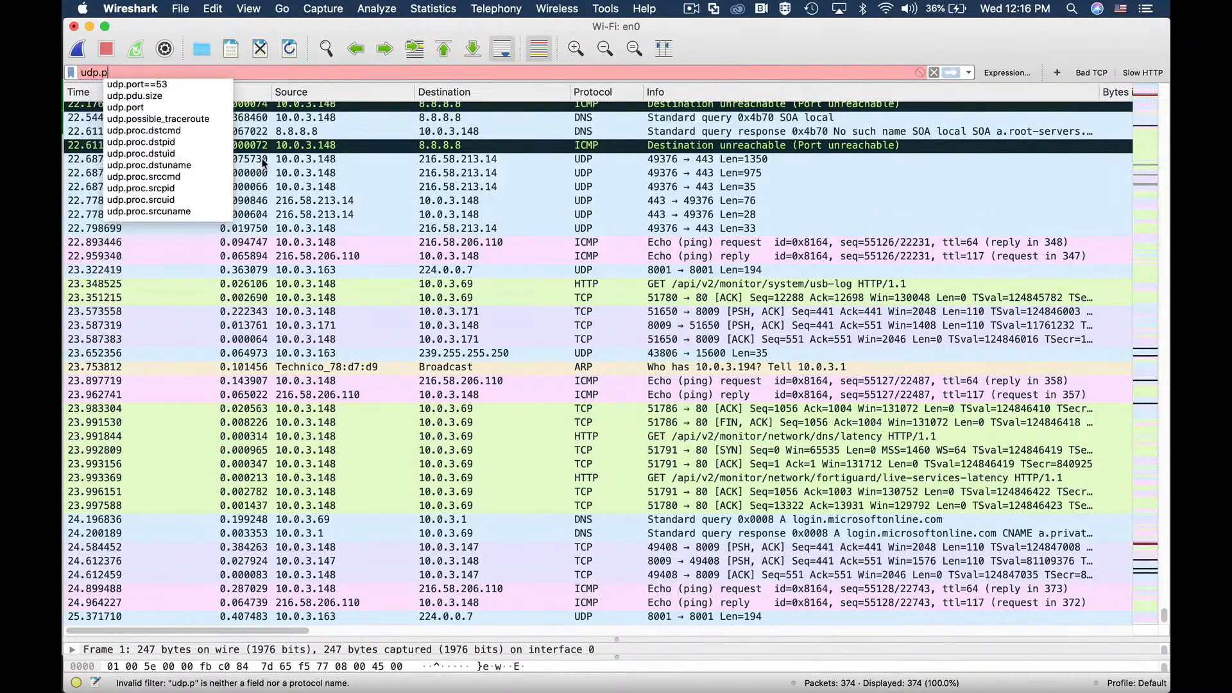
type("ort--5")
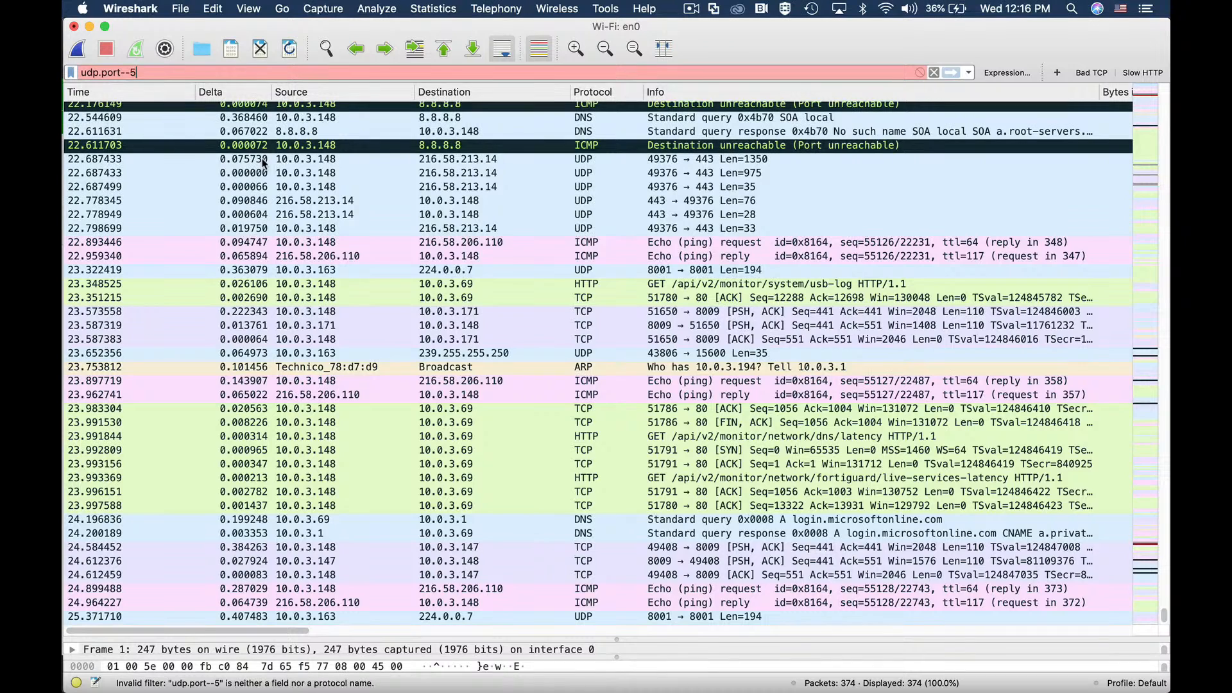
type("3")
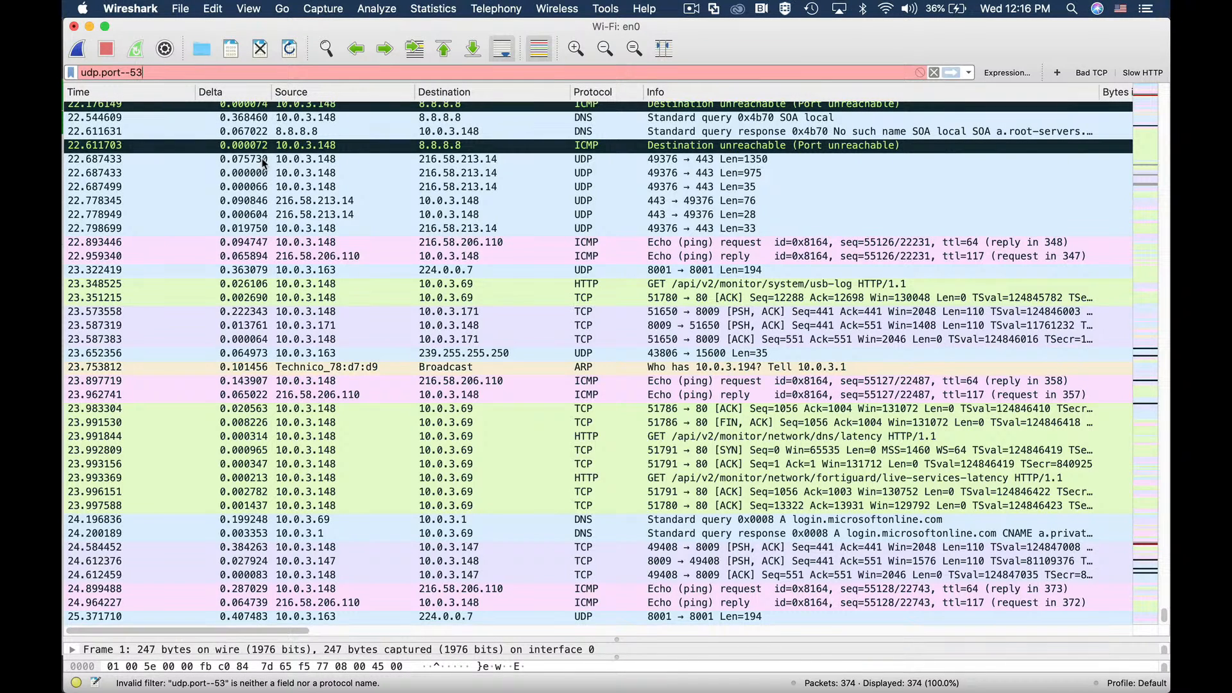
key("BackSpace")
key("BackSpace")
key("BackSpace")
key("BackSpace")
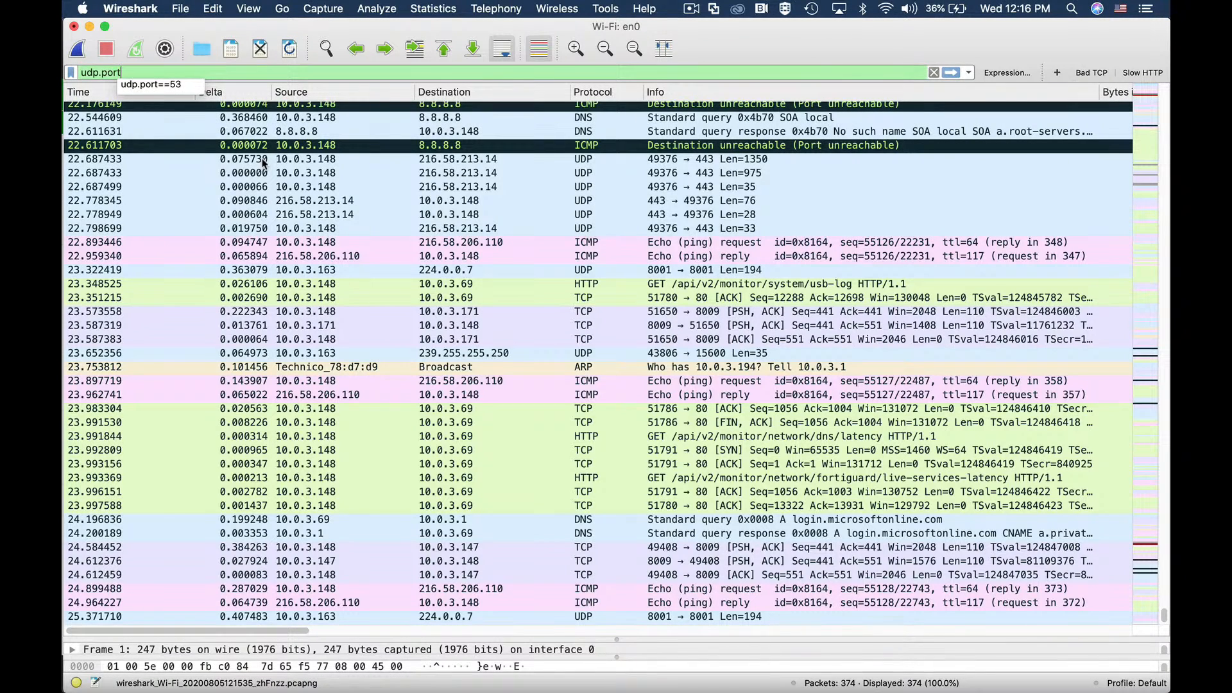
type("==53")
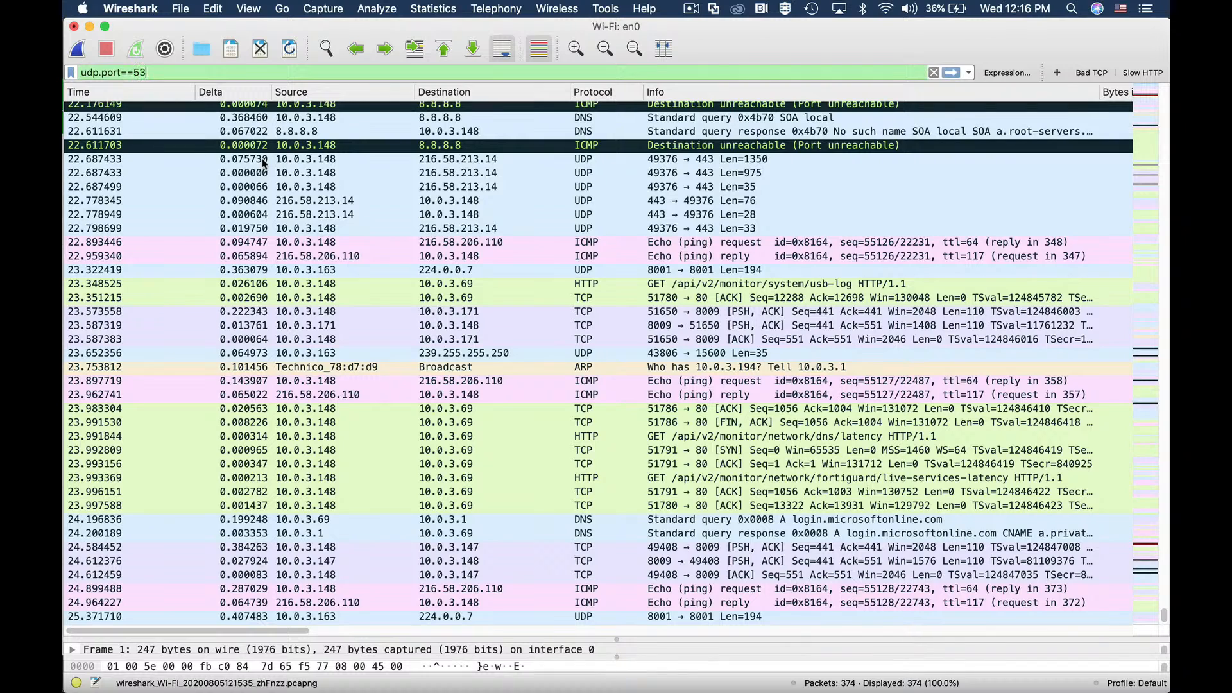
key("Return")
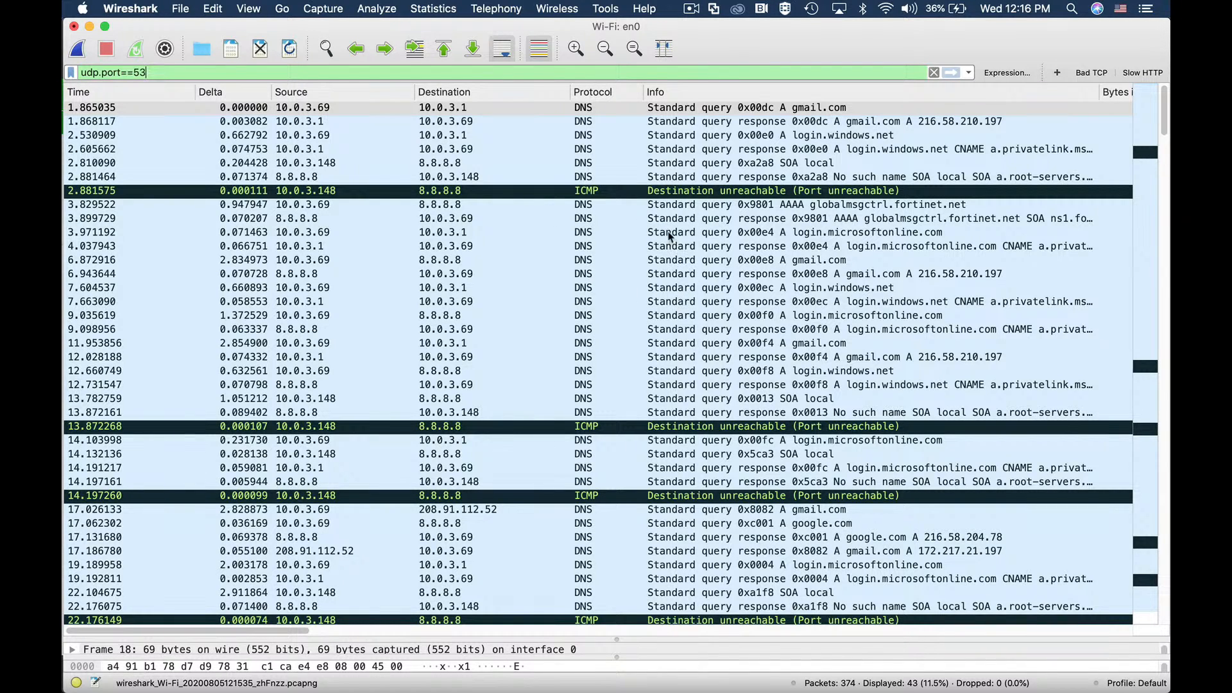
key("super+Tab")
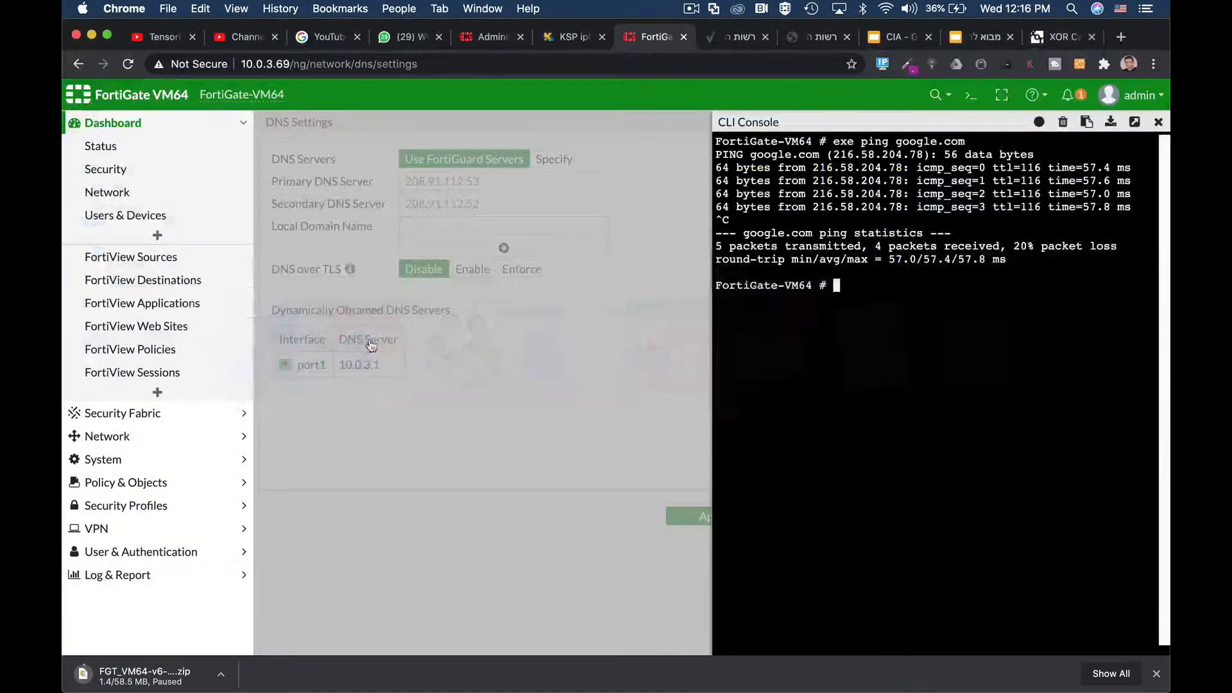
Step: Close the CLI console, leave DNS over TLS on Enable rather than Enforce, and apply the DNS settings
left_click(366, 347)
left_click(1159, 122)
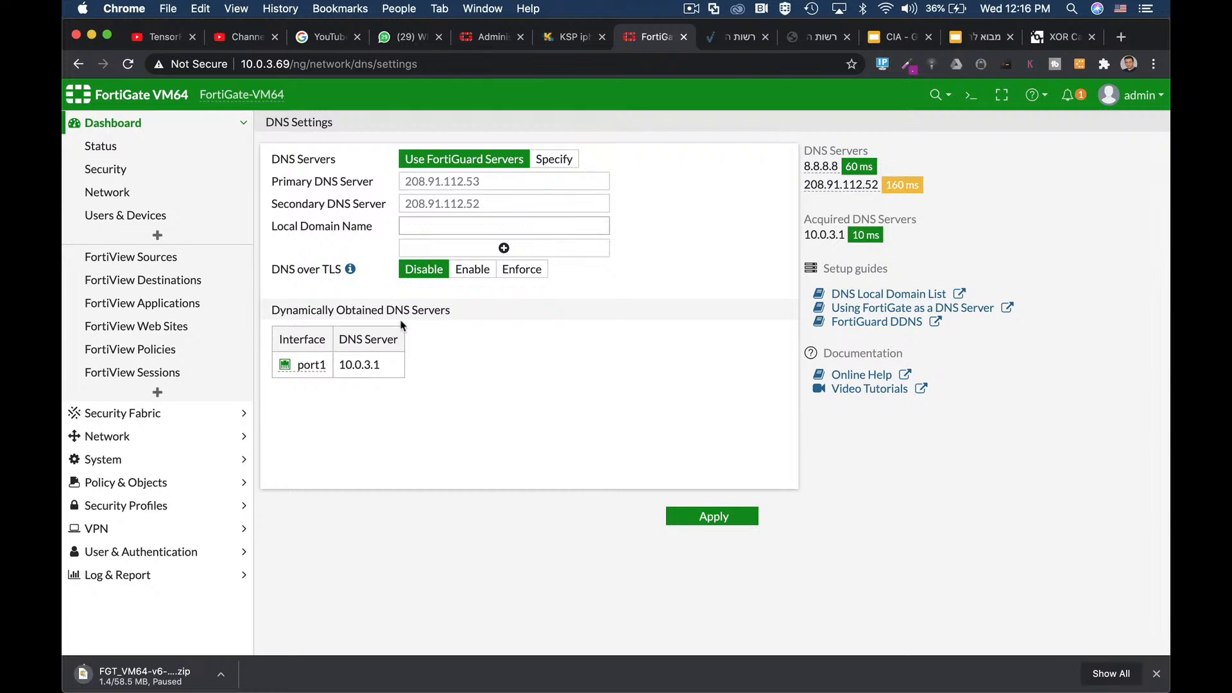
left_click(476, 274)
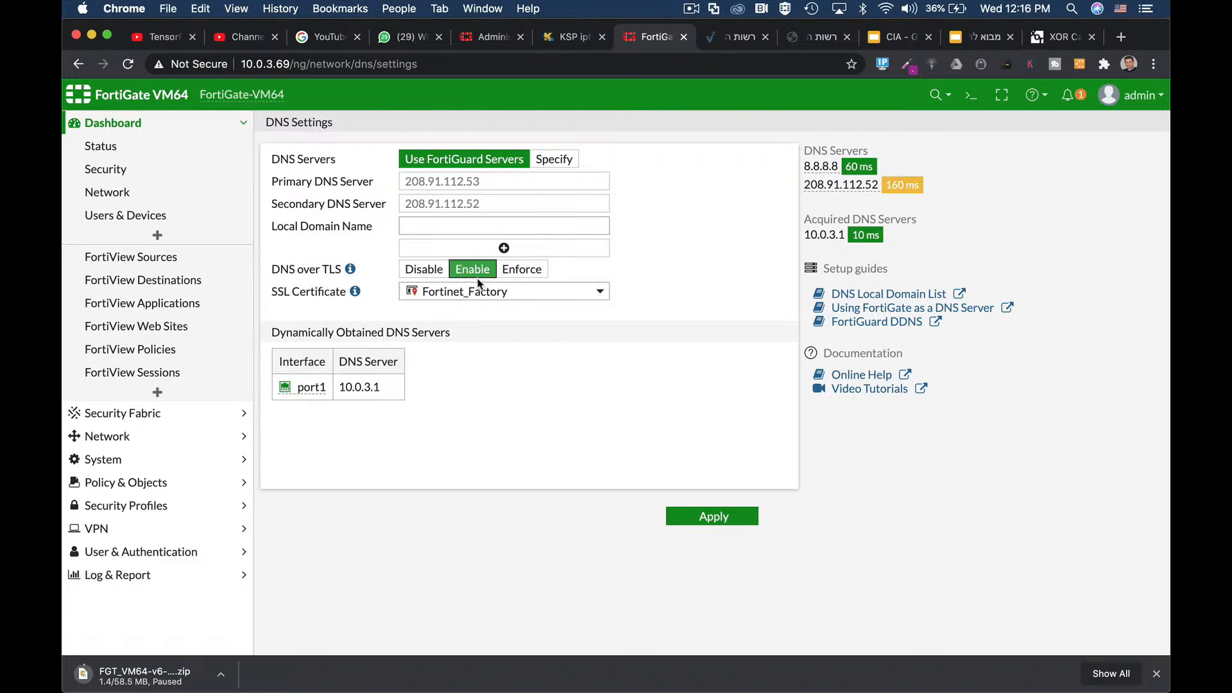
left_click(517, 278)
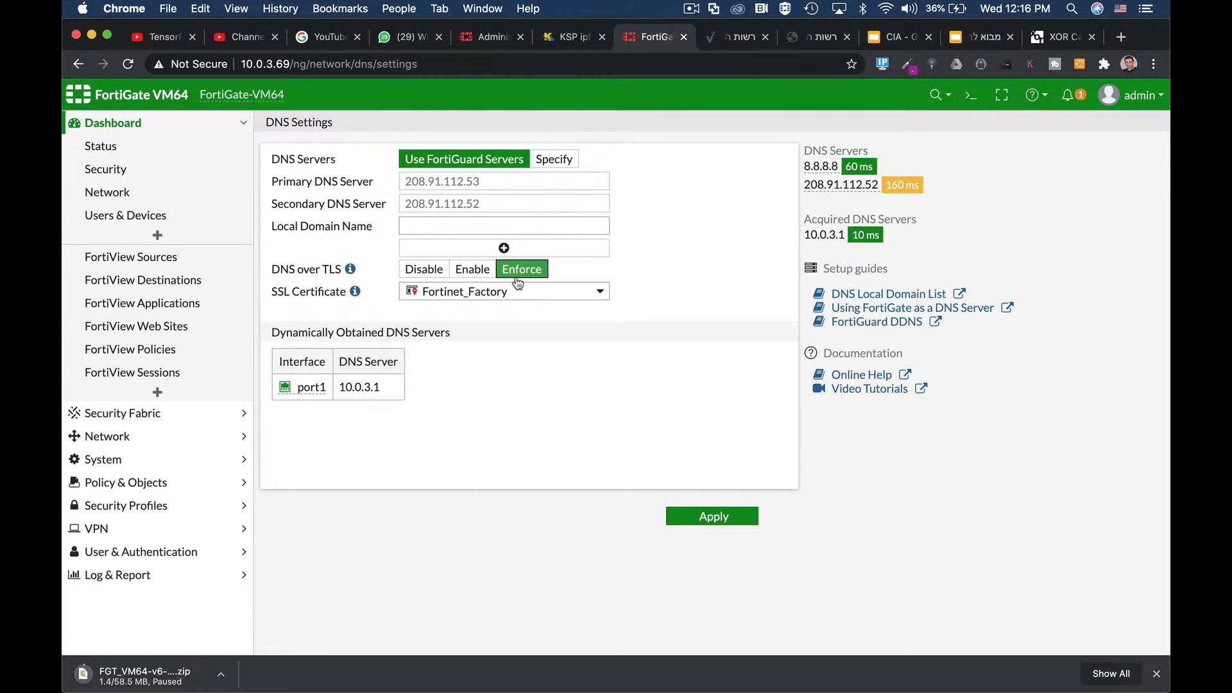
left_click(485, 272)
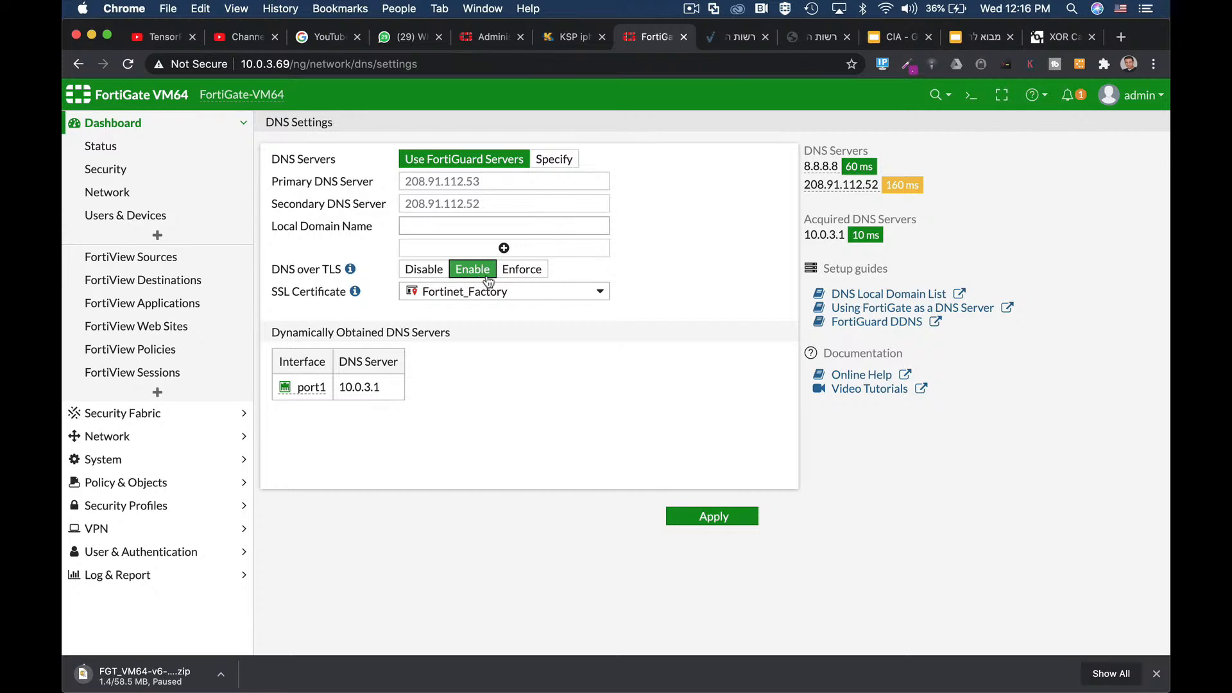
left_click(508, 276)
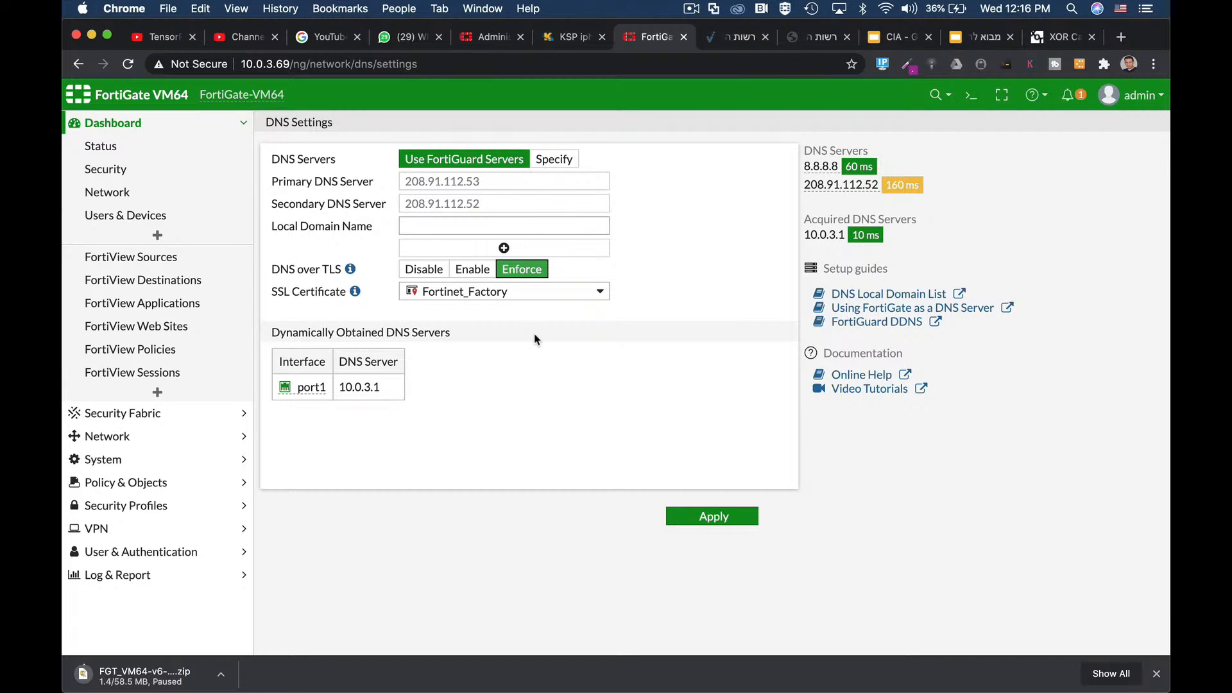
left_click(473, 269)
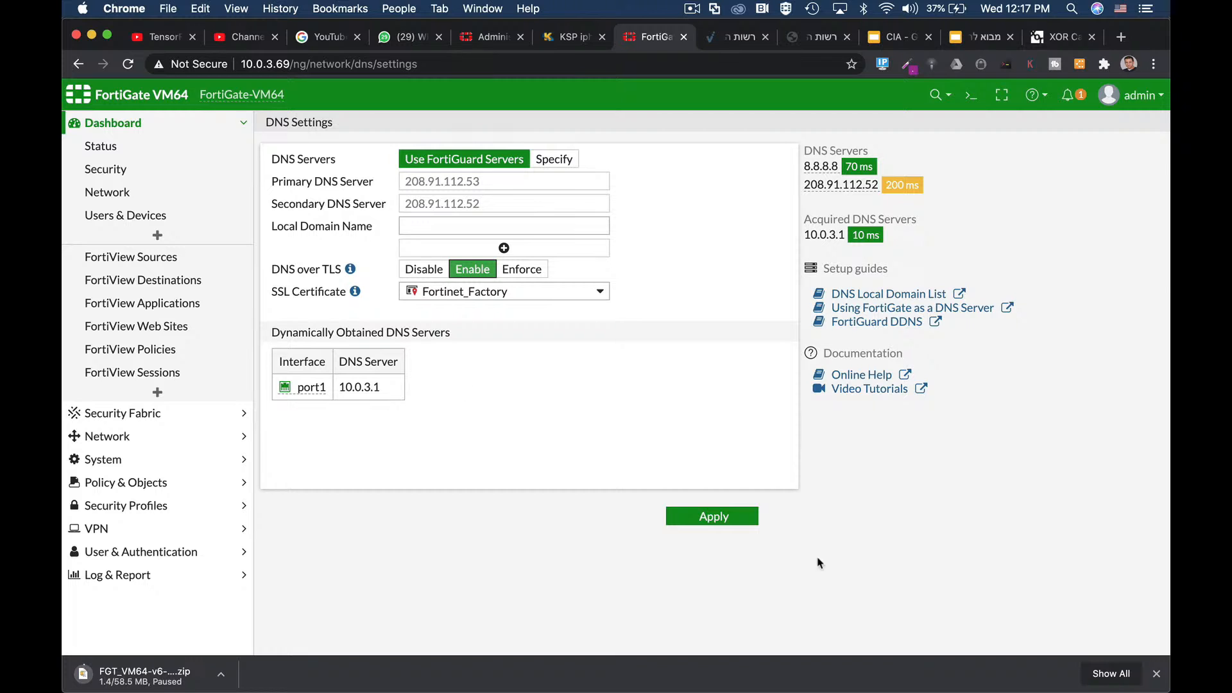
left_click(730, 518)
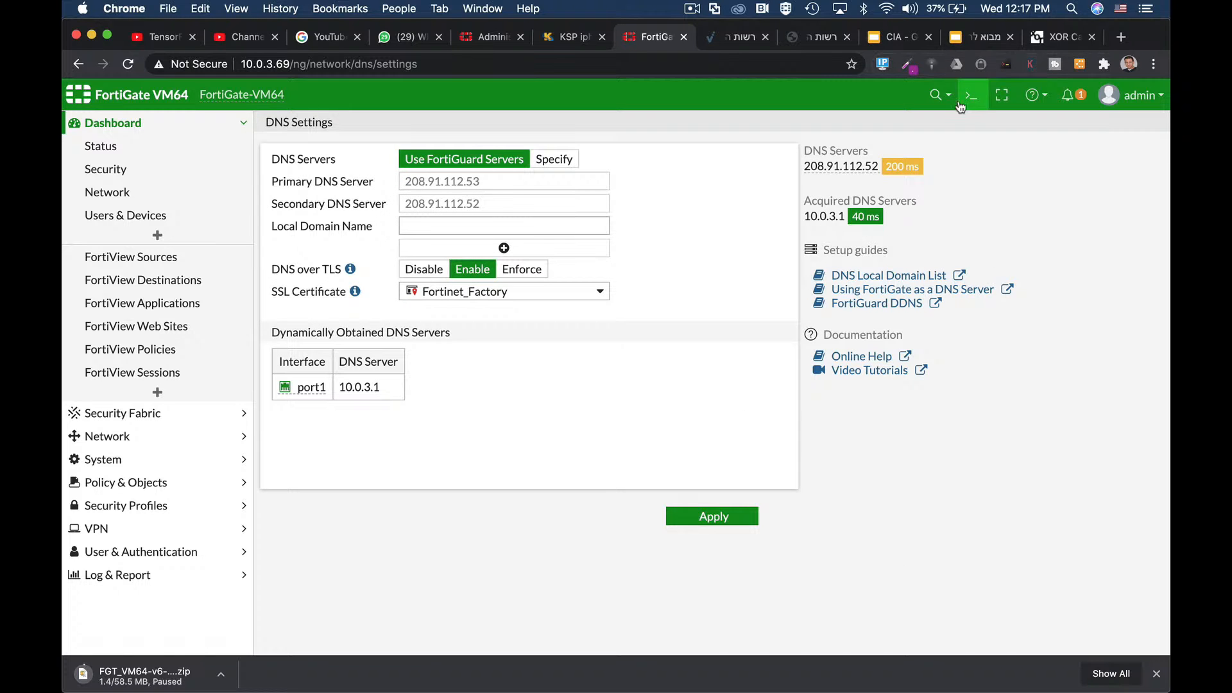
Step: Open the CLI console and start a fresh, unfiltered Wireshark capture without saving the old one
left_click(971, 95)
key("super+Tab")
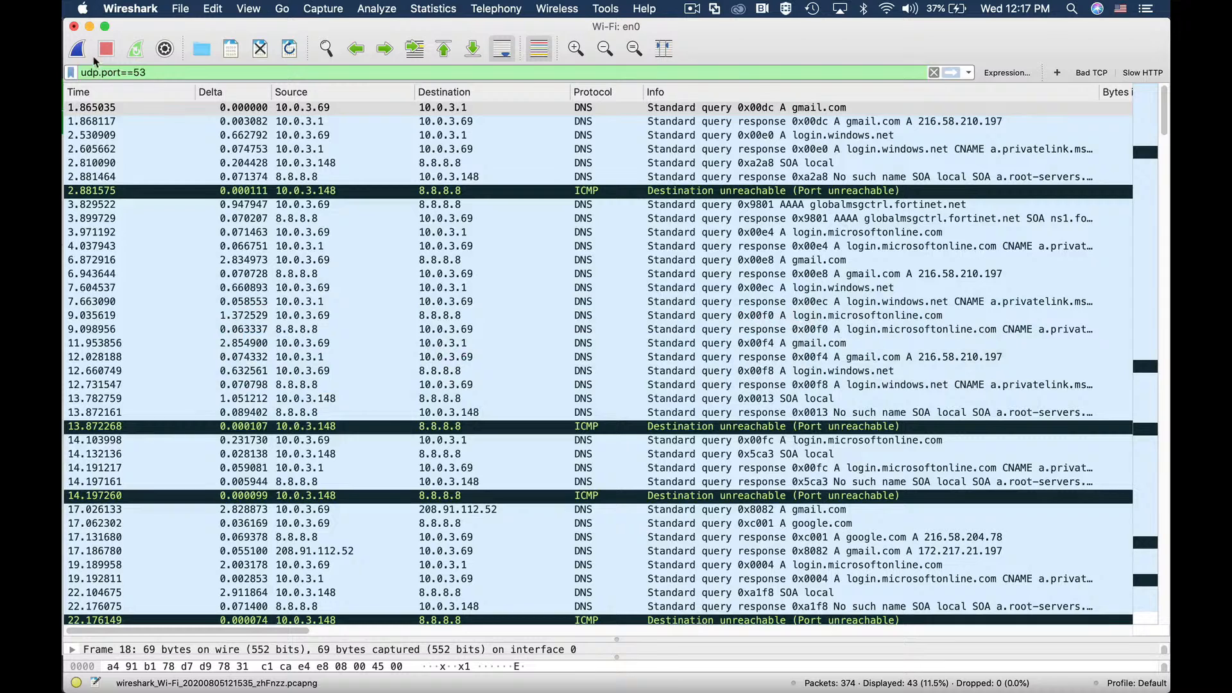
left_click(78, 48)
left_click(565, 365)
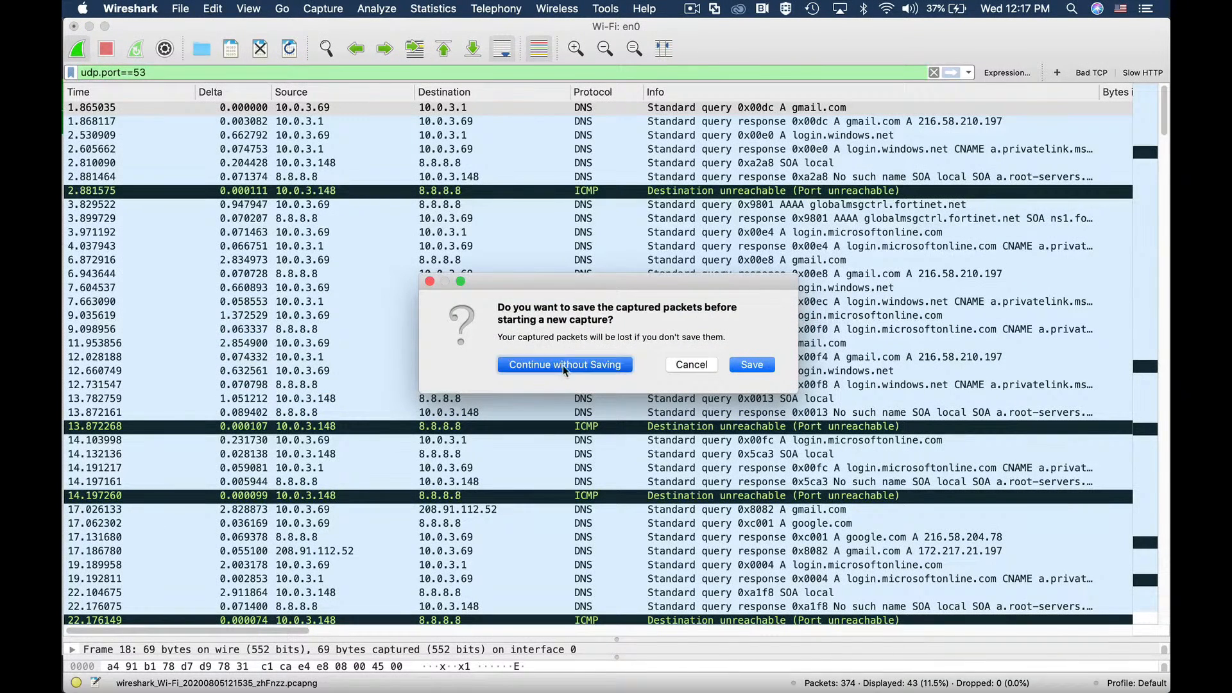
left_click(934, 72)
key("super+Tab")
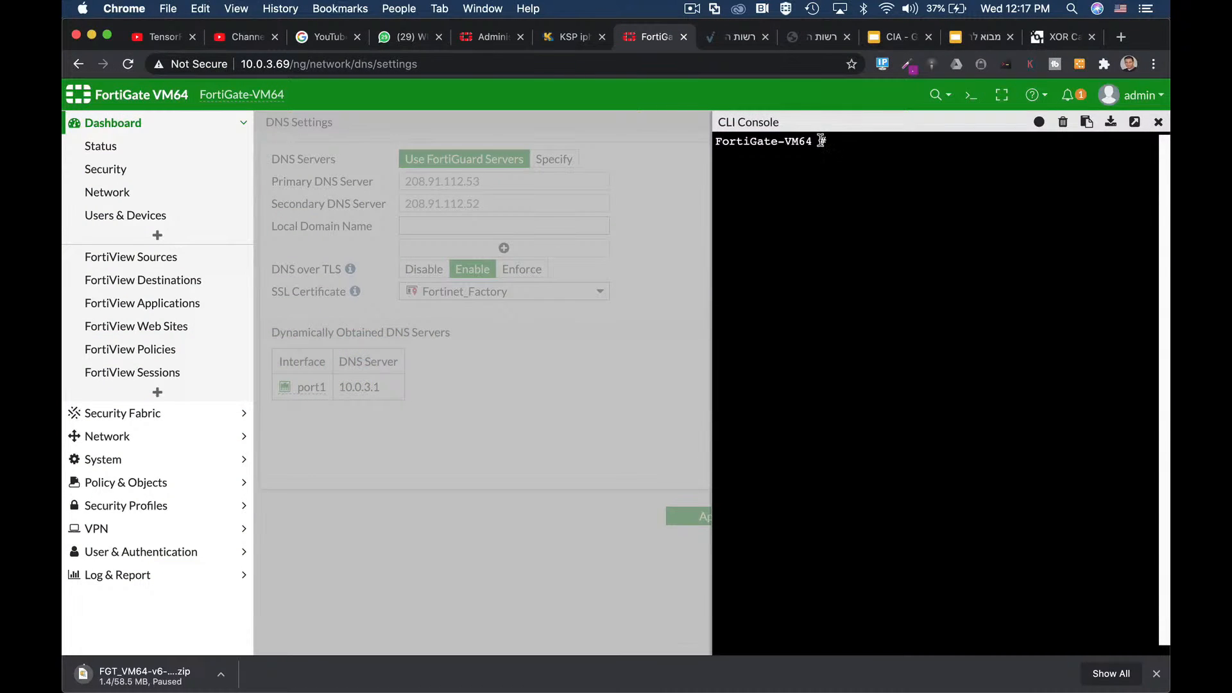
Step: Run 'exe ping akamai.com' in the CLI console, receiving all five replies
type("exe ping akamai")
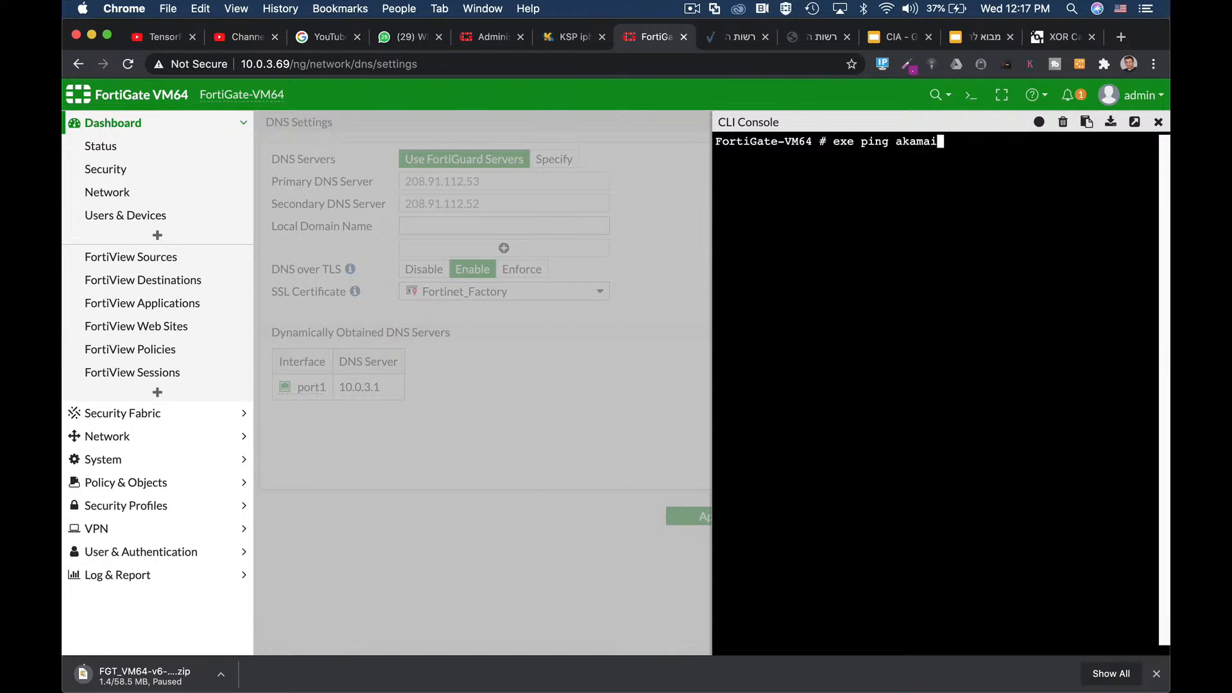
type(".com")
key("Return")
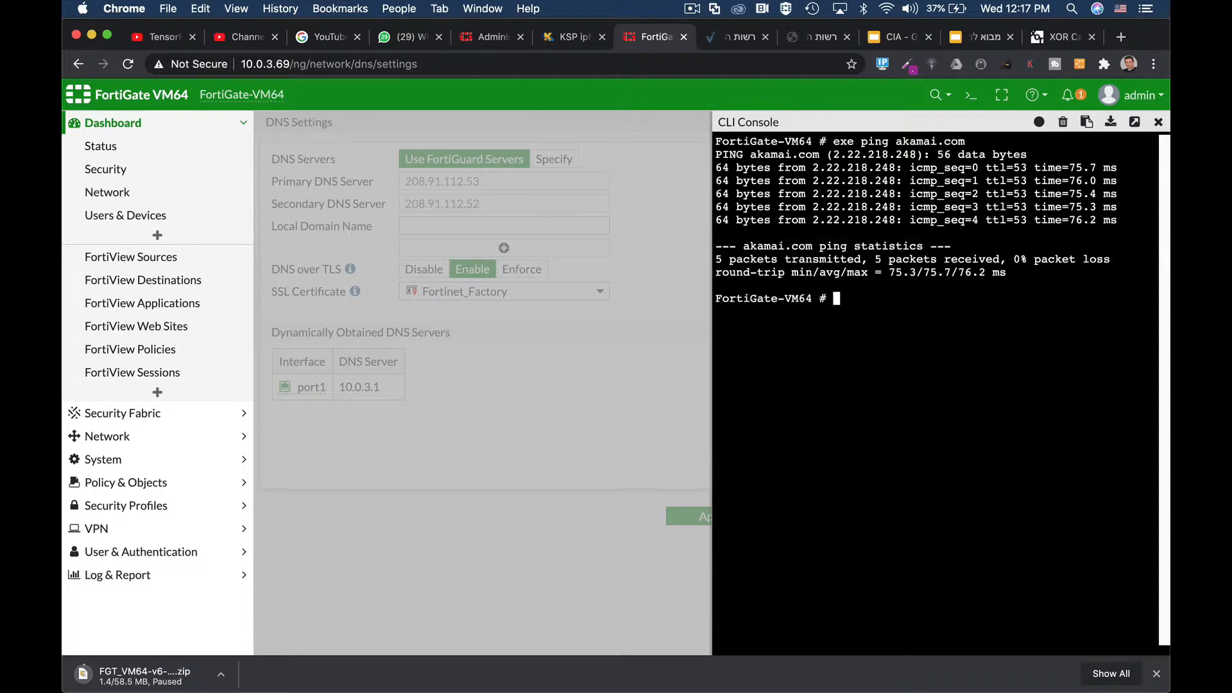
key("Return")
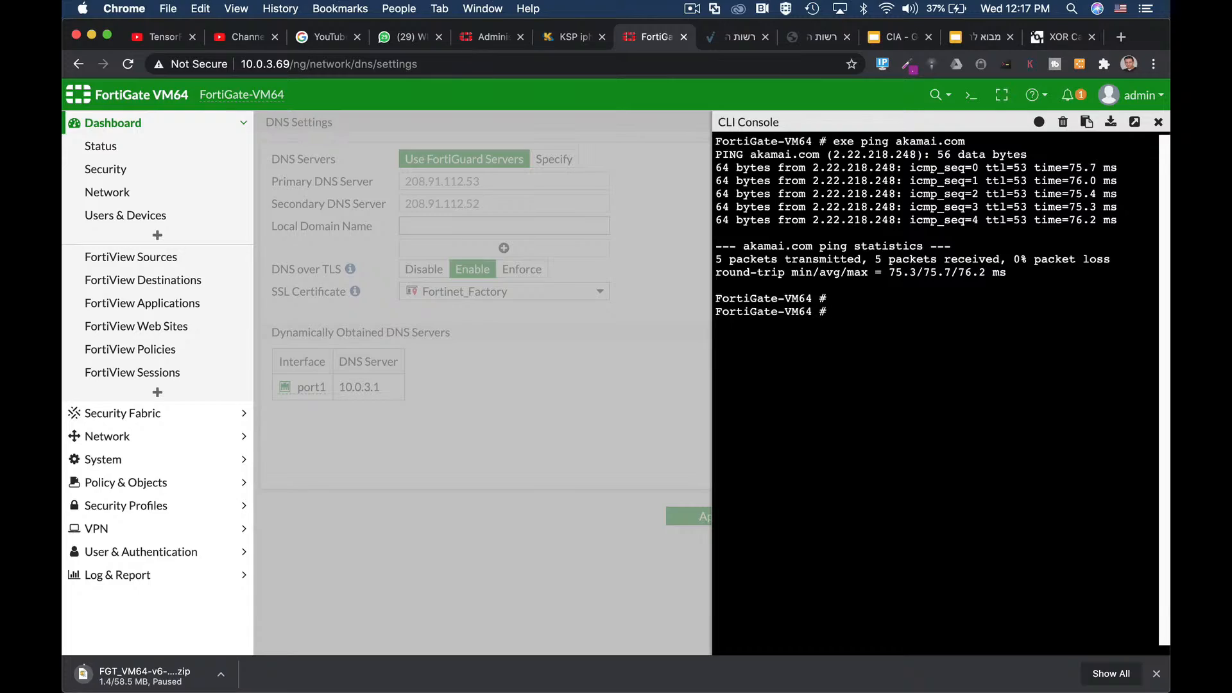
key("Return")
key("super+Tab")
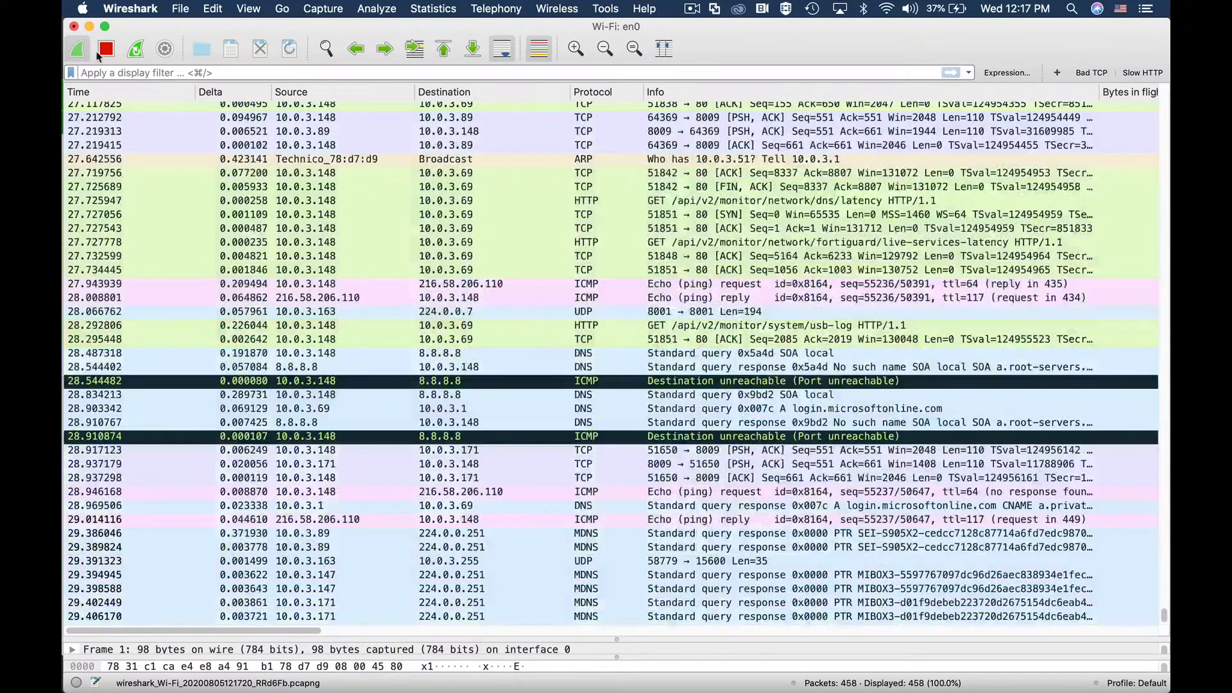
Step: Stop the capture, filter on tcp.port==853, and select a SYN packet sent to 208.91.112.53
left_click(103, 52)
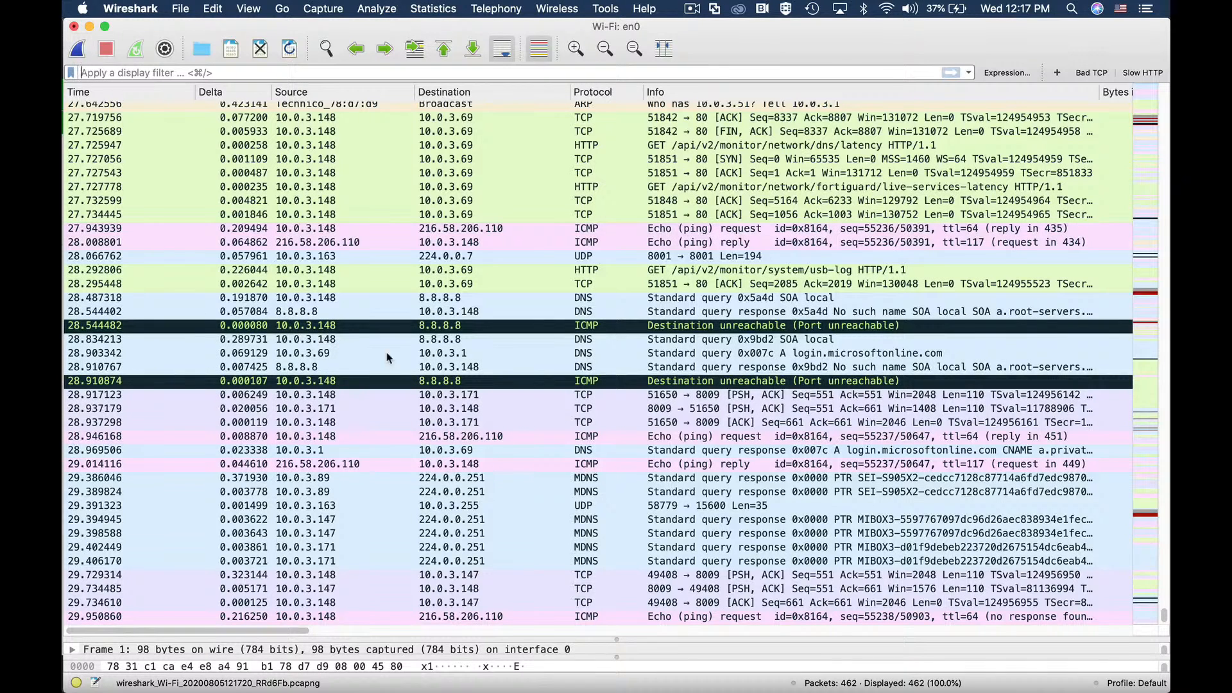
type("udp")
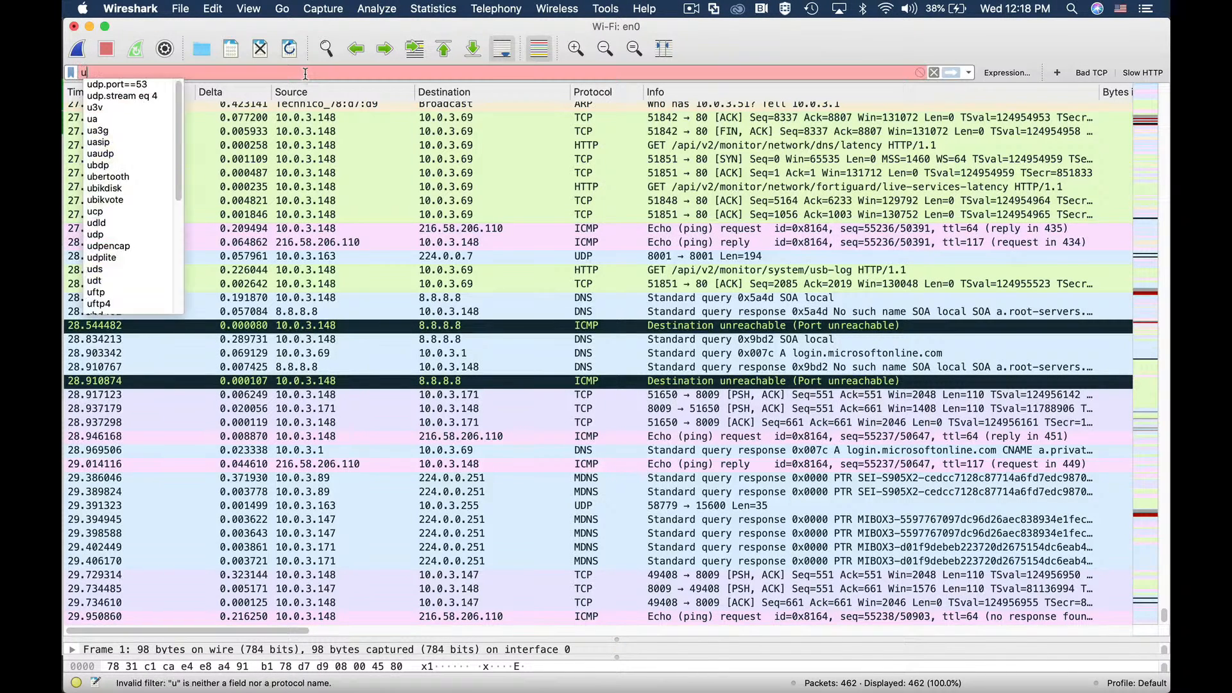
key("BackSpace")
key("BackSpace")
key("BackSpace")
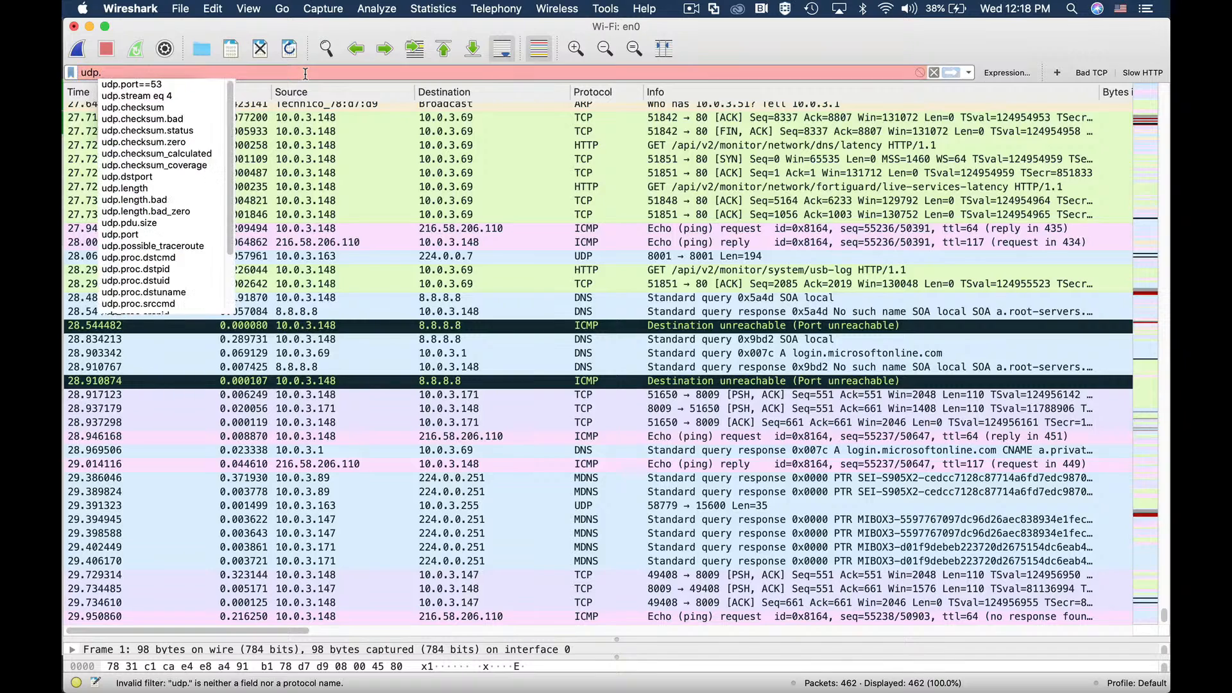
type("tcp.port")
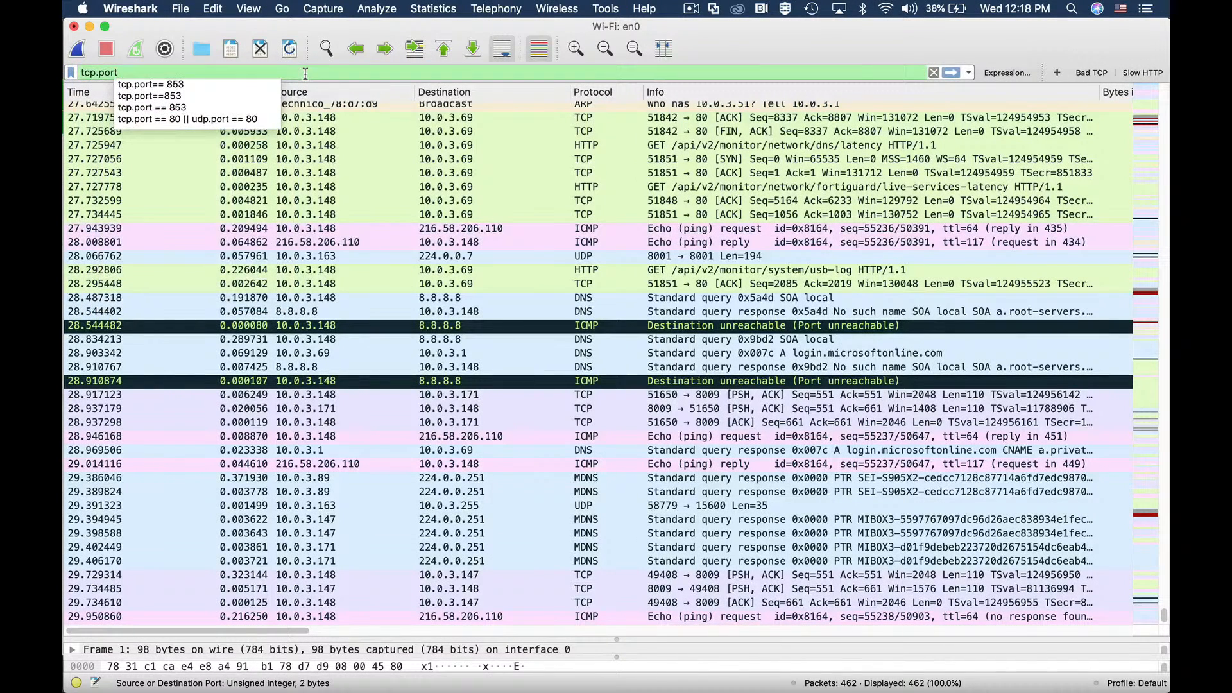
type("==853")
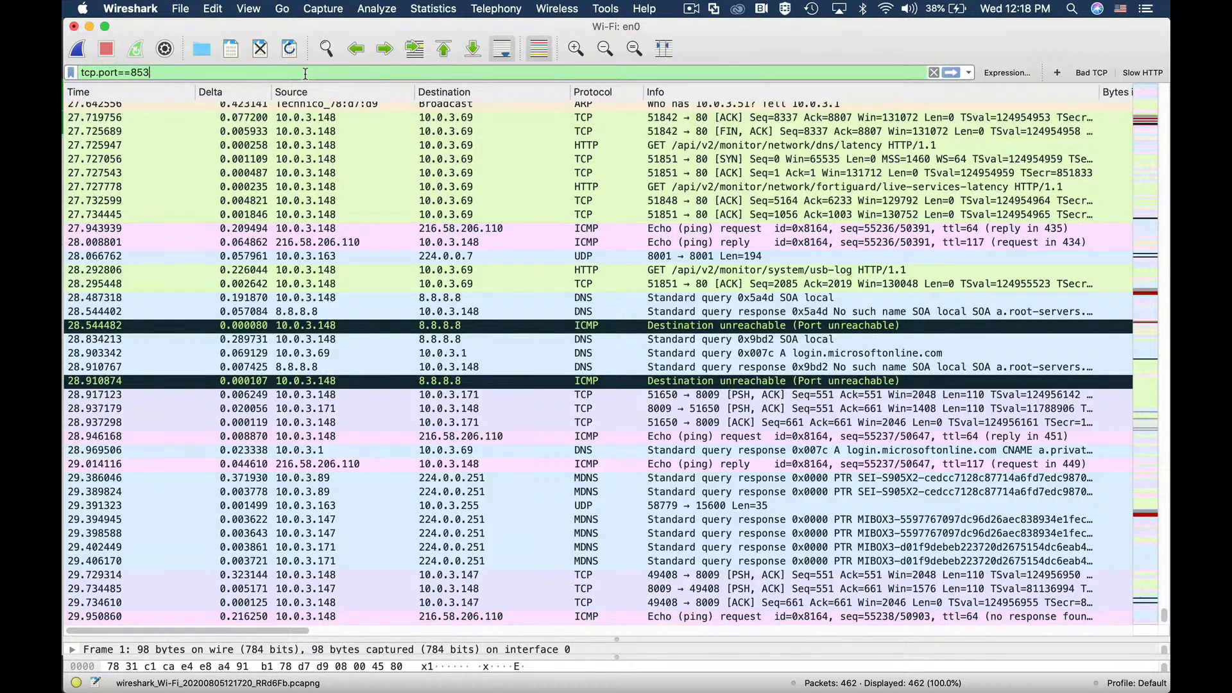
key("Return")
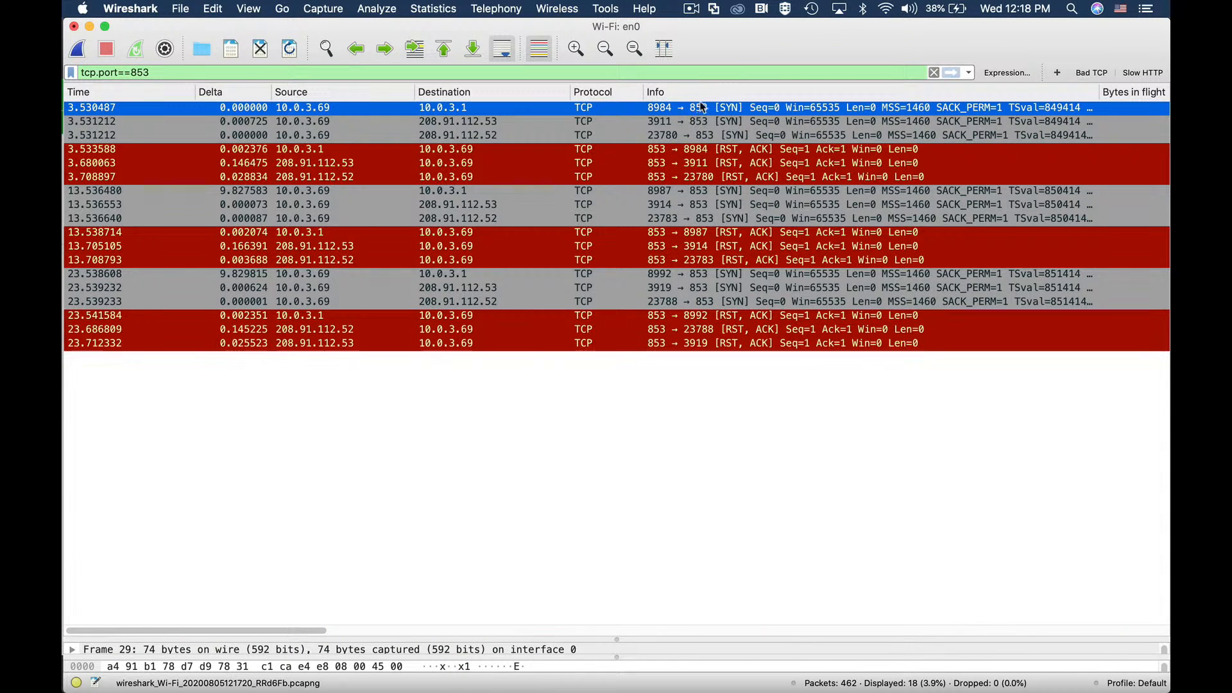
left_click(463, 202)
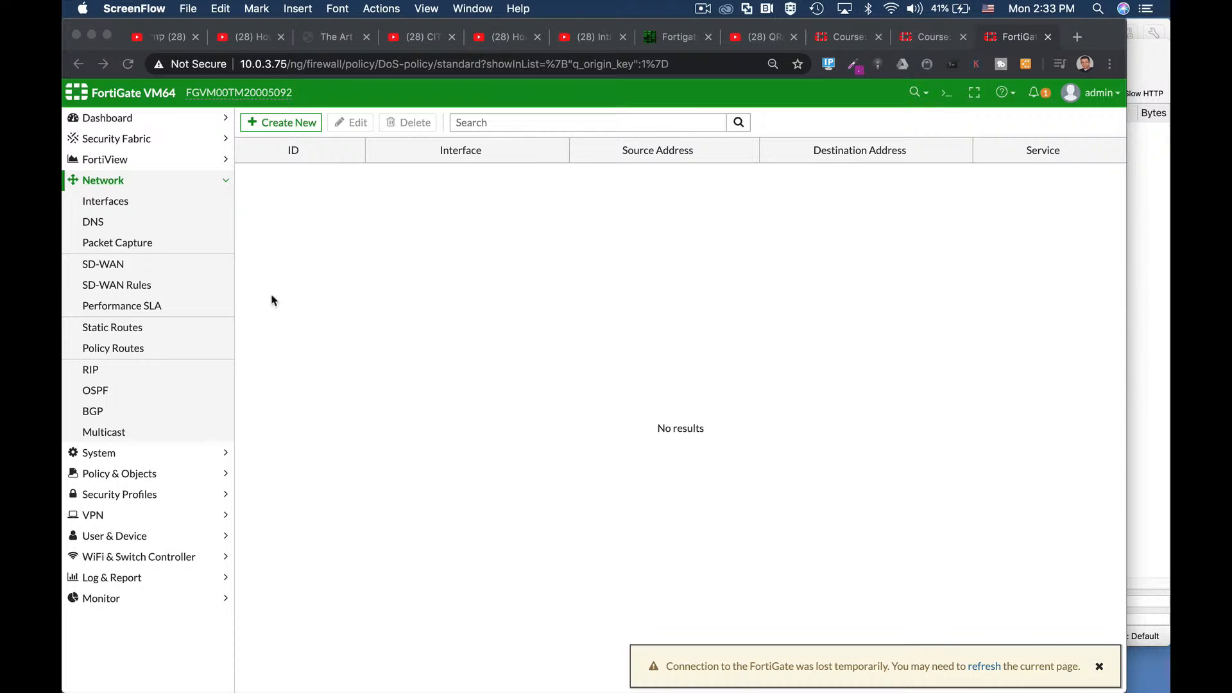
Step: Open Network > Interfaces and view the marketing port's DHCP Clients
left_click(97, 203)
left_click(96, 202)
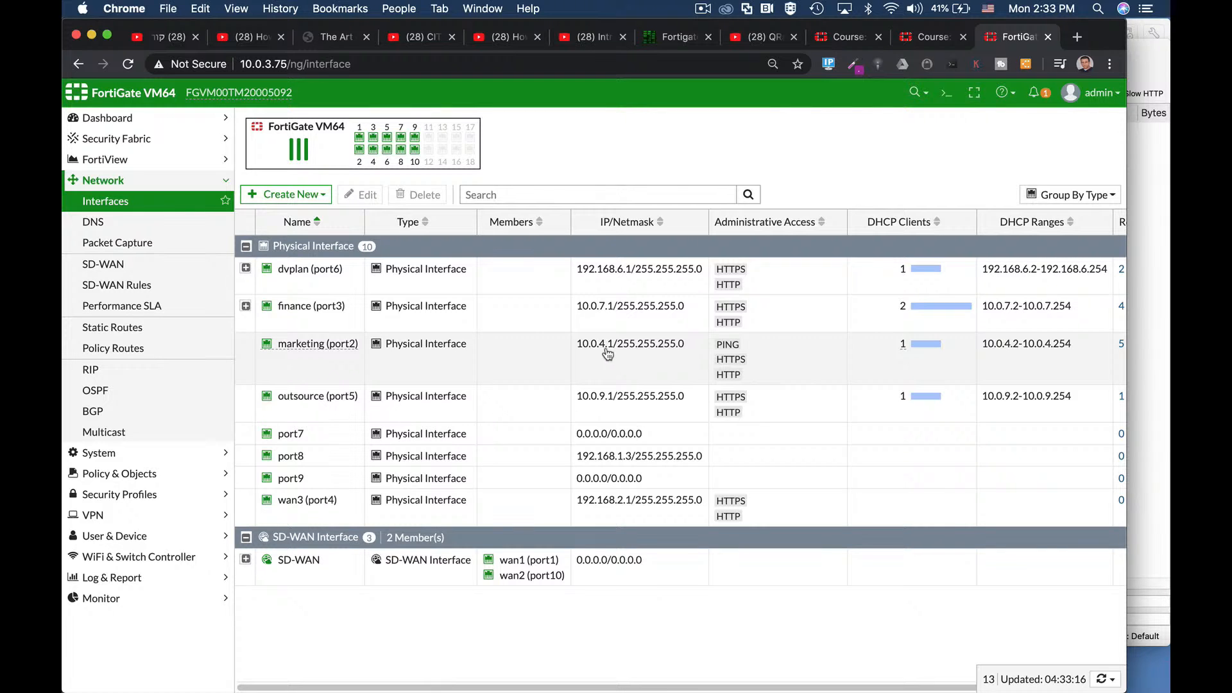
mouse_move(911, 350)
Step: Show the Ubuntu 64-bit 18.04.3 VM's window in VMware Fusion and enter the account password at its lock screen
key("super+Tab")
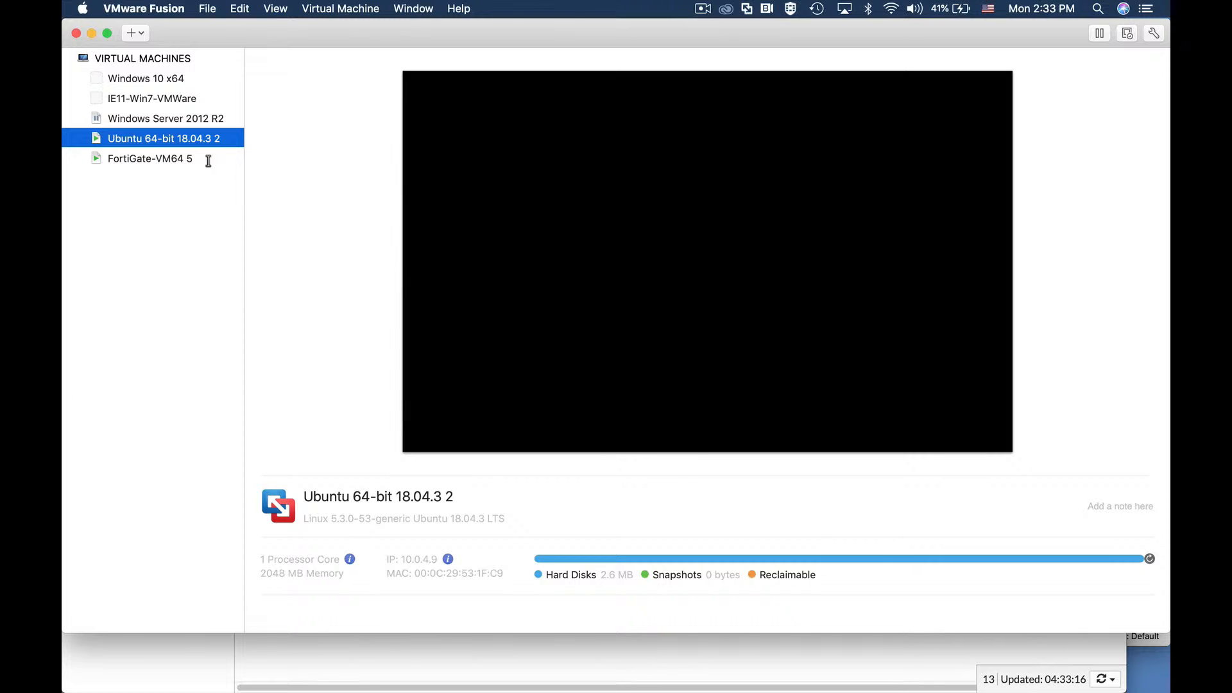
right_click(161, 137)
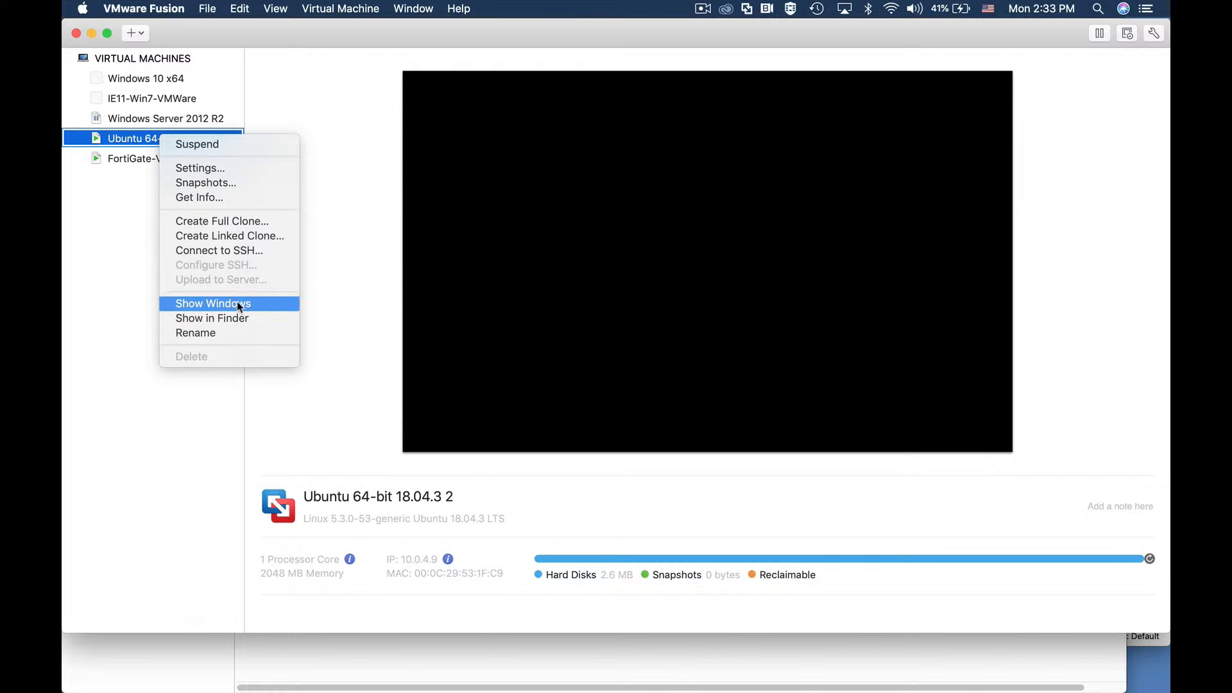
left_click(247, 301)
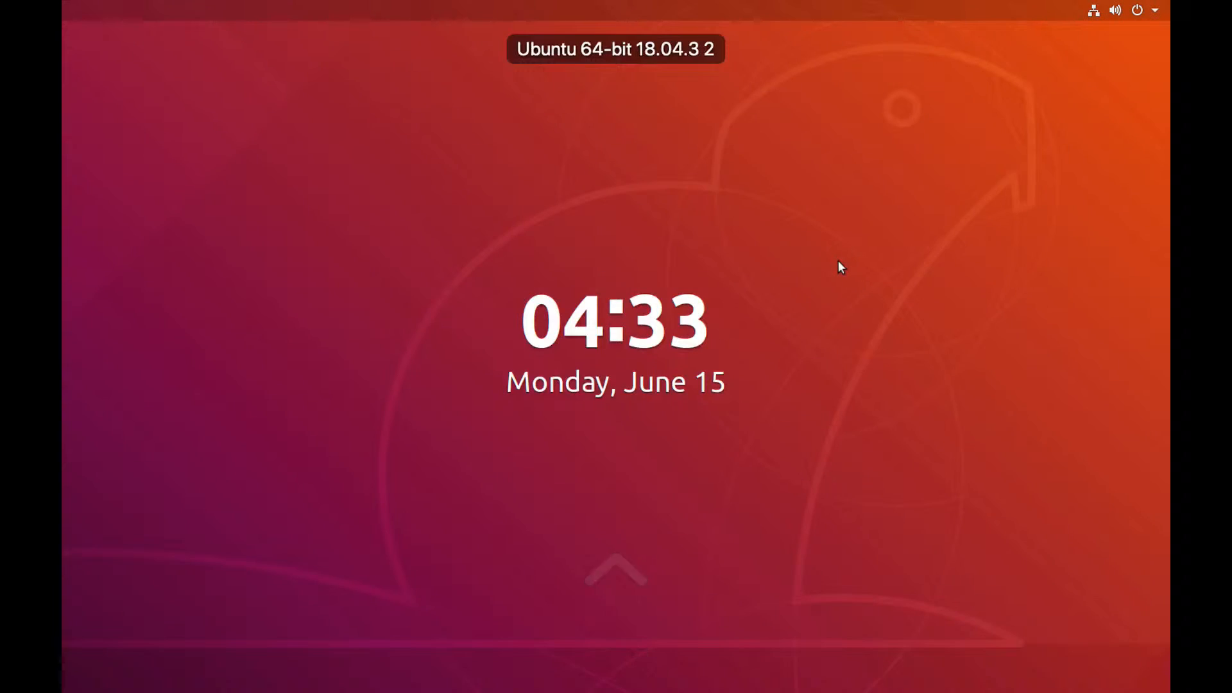
key("Return")
type("****")
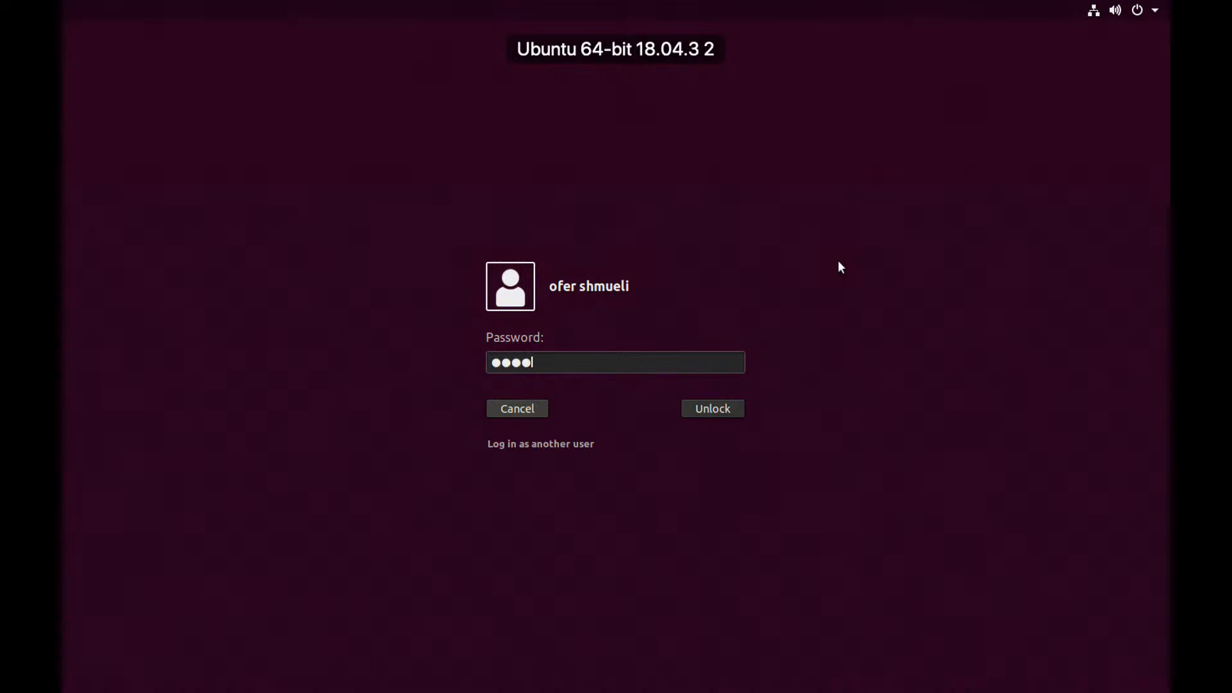
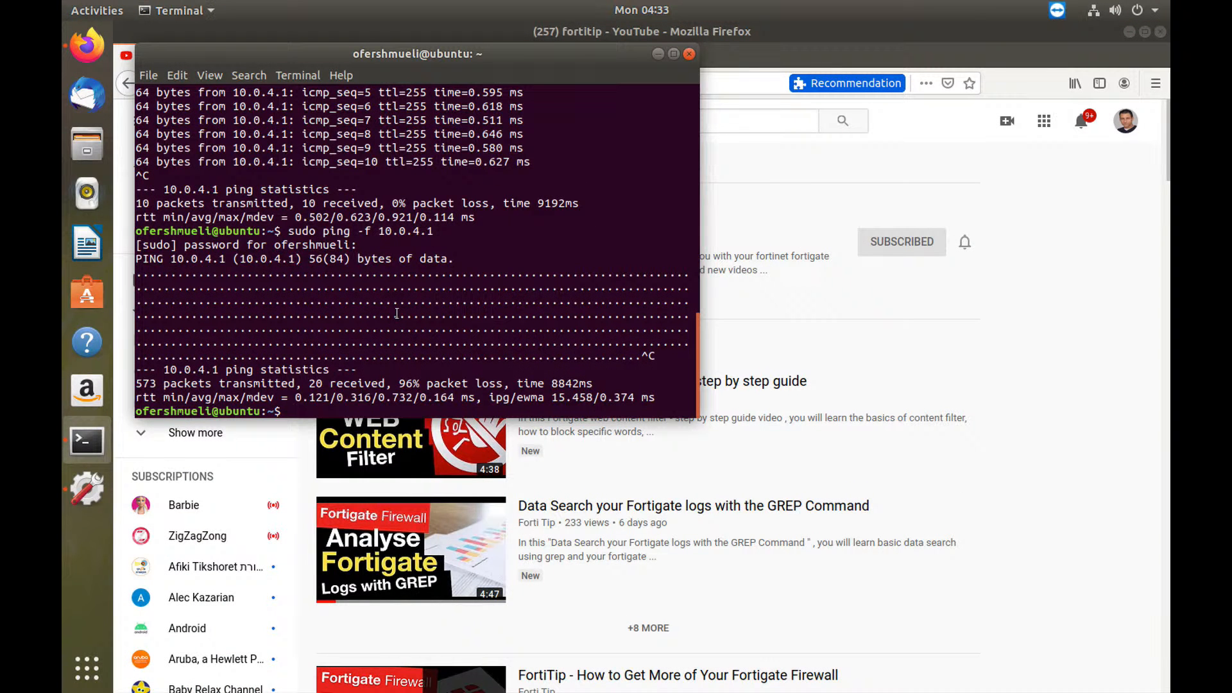
Step: Clear the Ubuntu terminal and ping 10.0.4.1, confirming replies with no packet loss
key("Return")
key("Return")
key("Return")
key("Return")
type("clear")
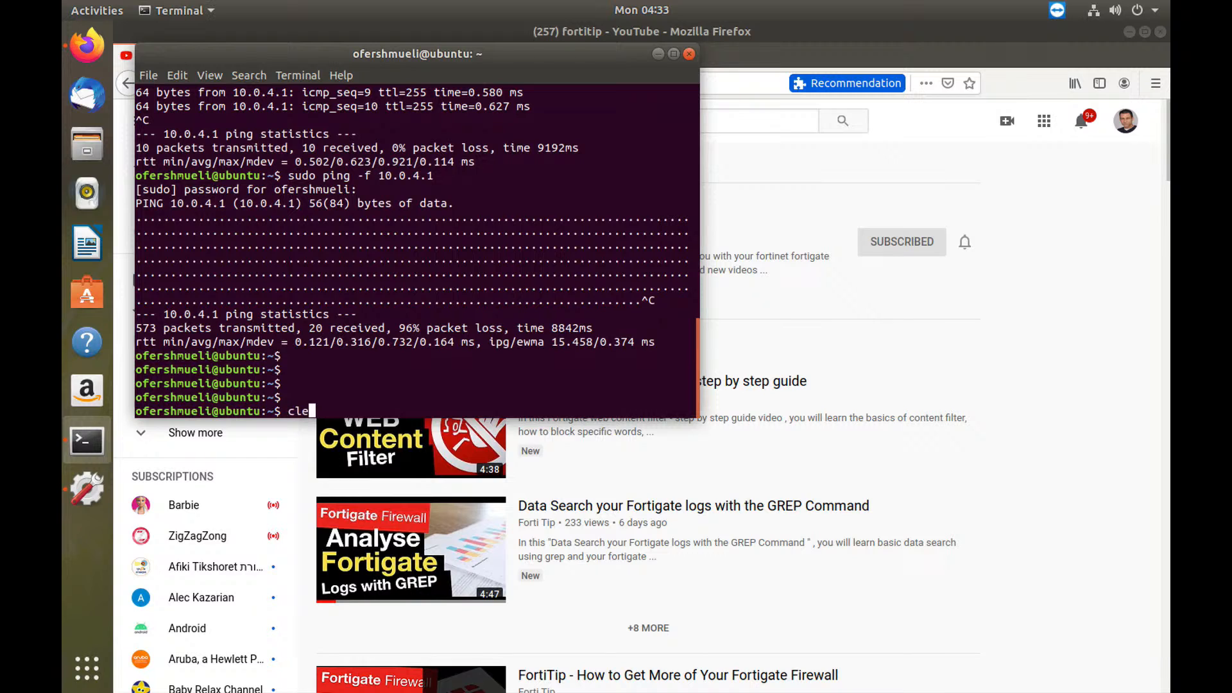
key("Return")
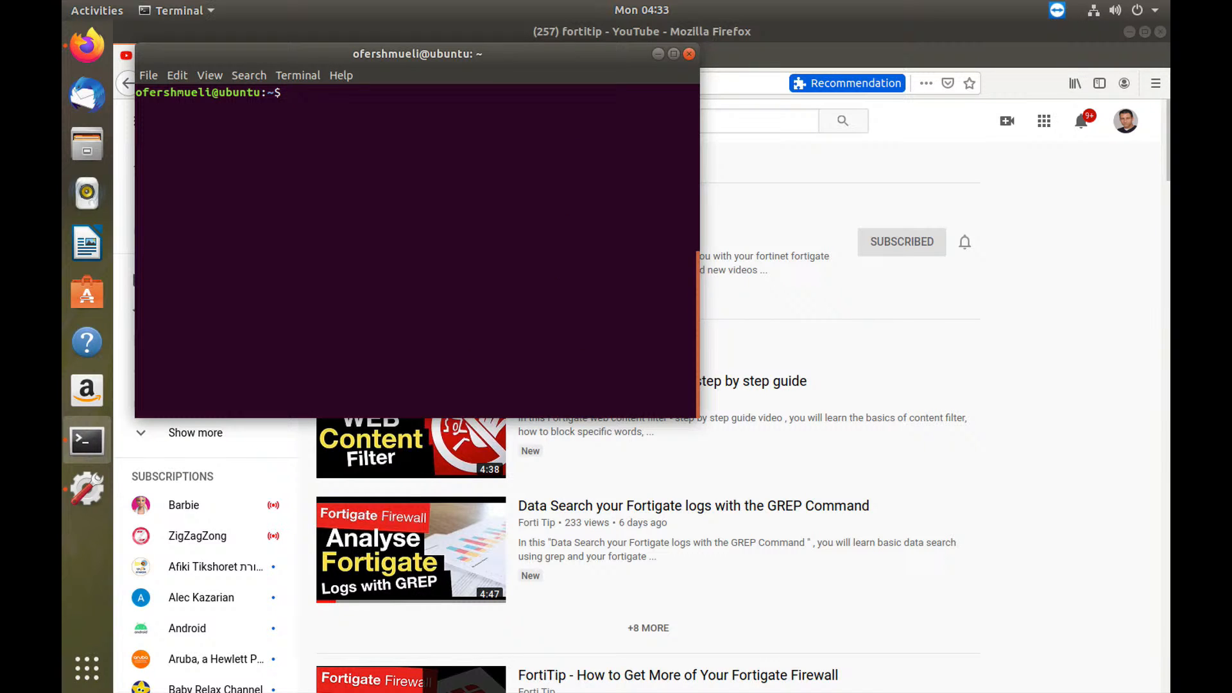
type("ping")
type("10.0.4.1")
key("Return")
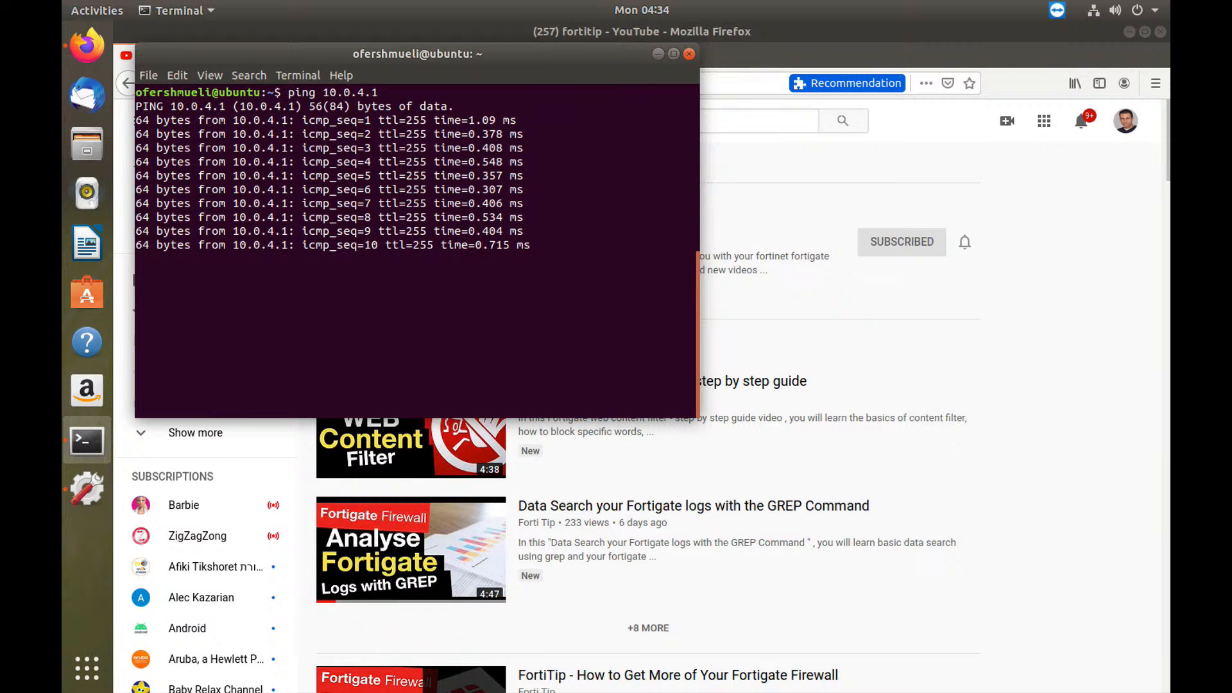
key("alt+c")
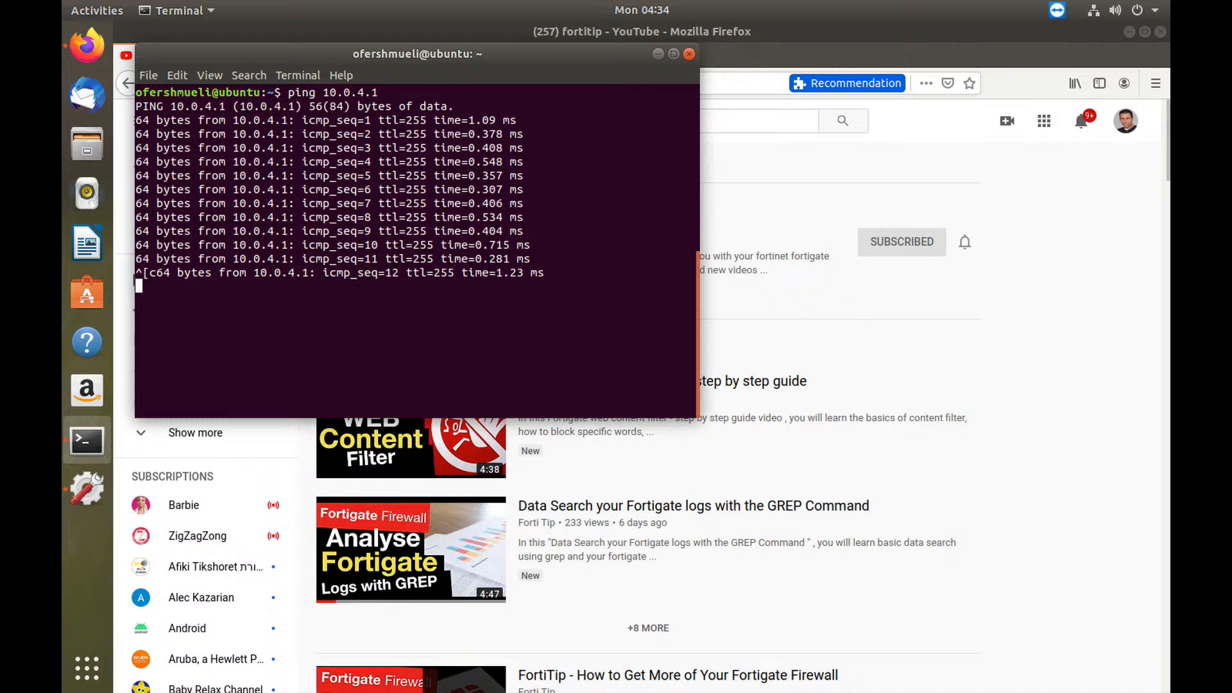
key("ctrl+c")
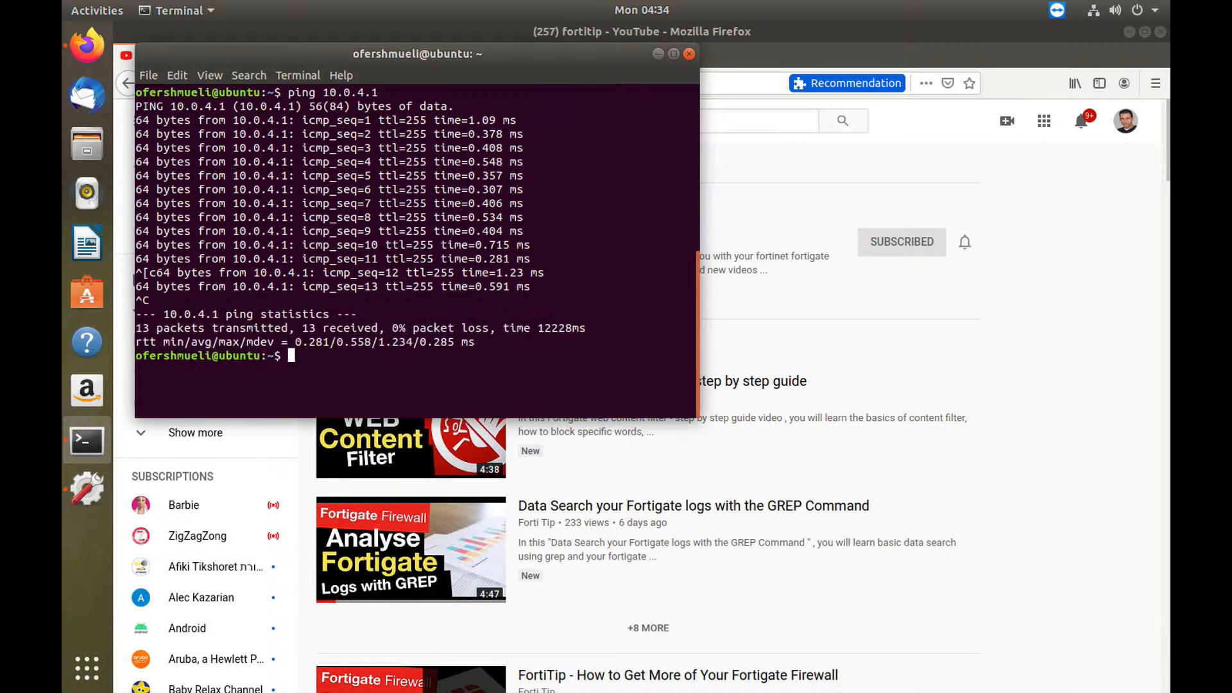
key("super+Tab")
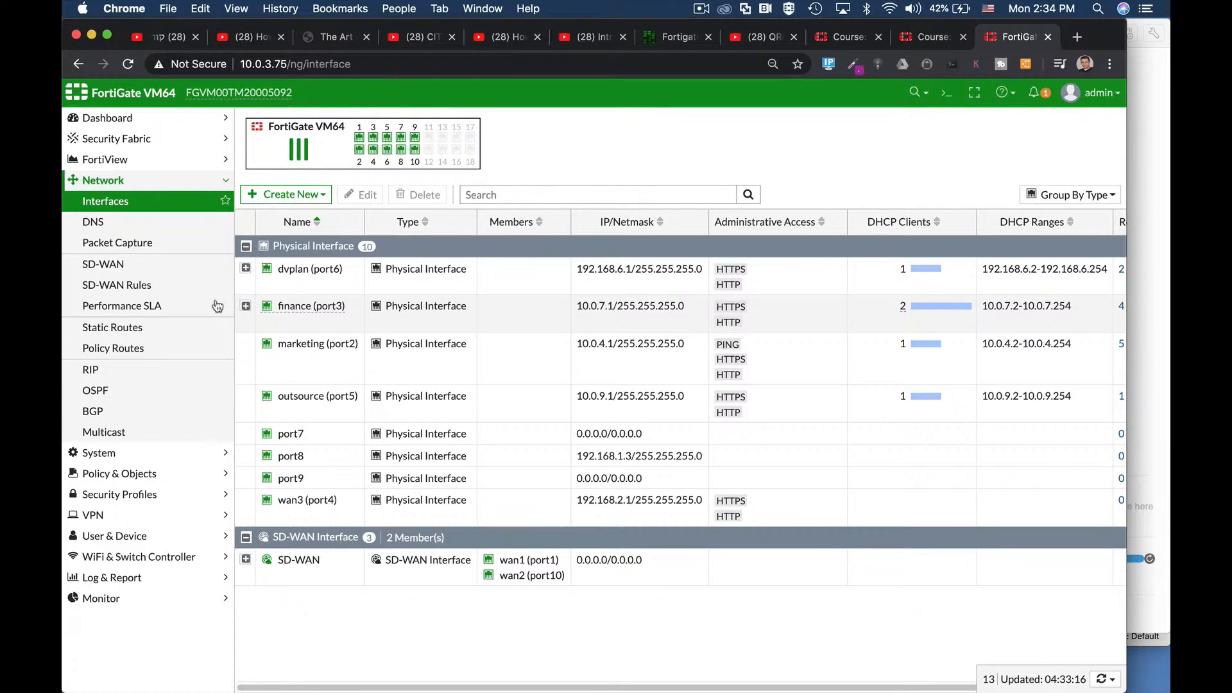
Step: Start a new IPv4 DoS policy on marketing (port2) with source and destination all and service ALL
left_click(126, 474)
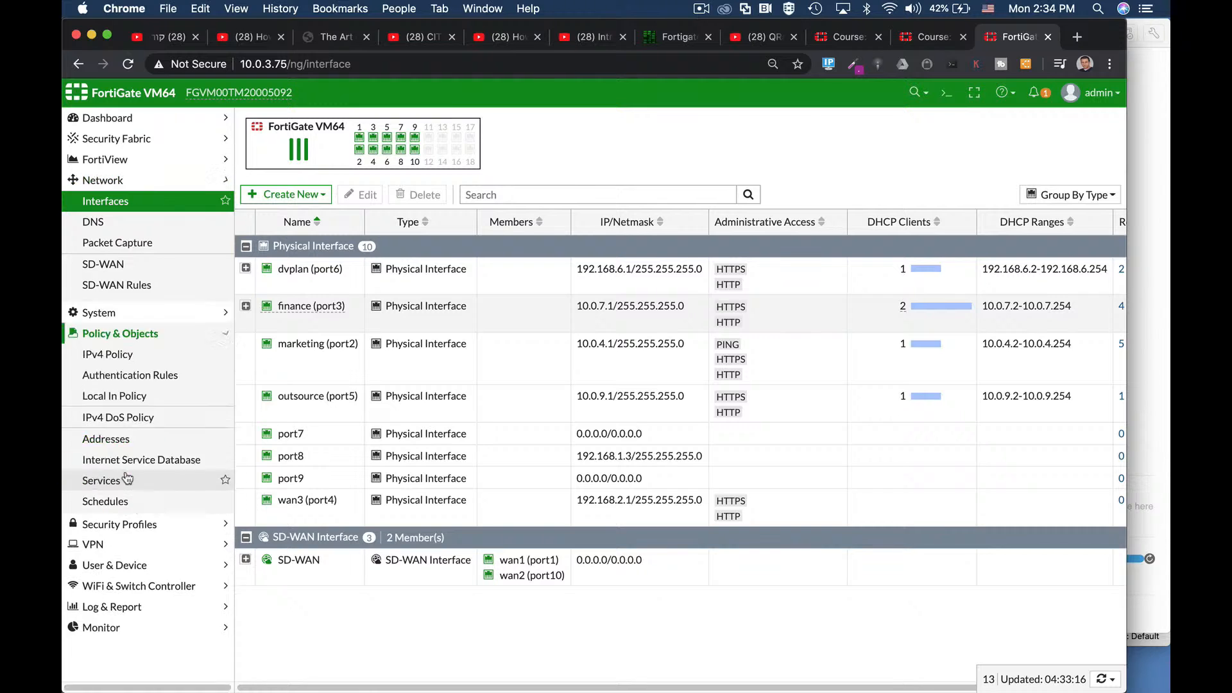
left_click(135, 304)
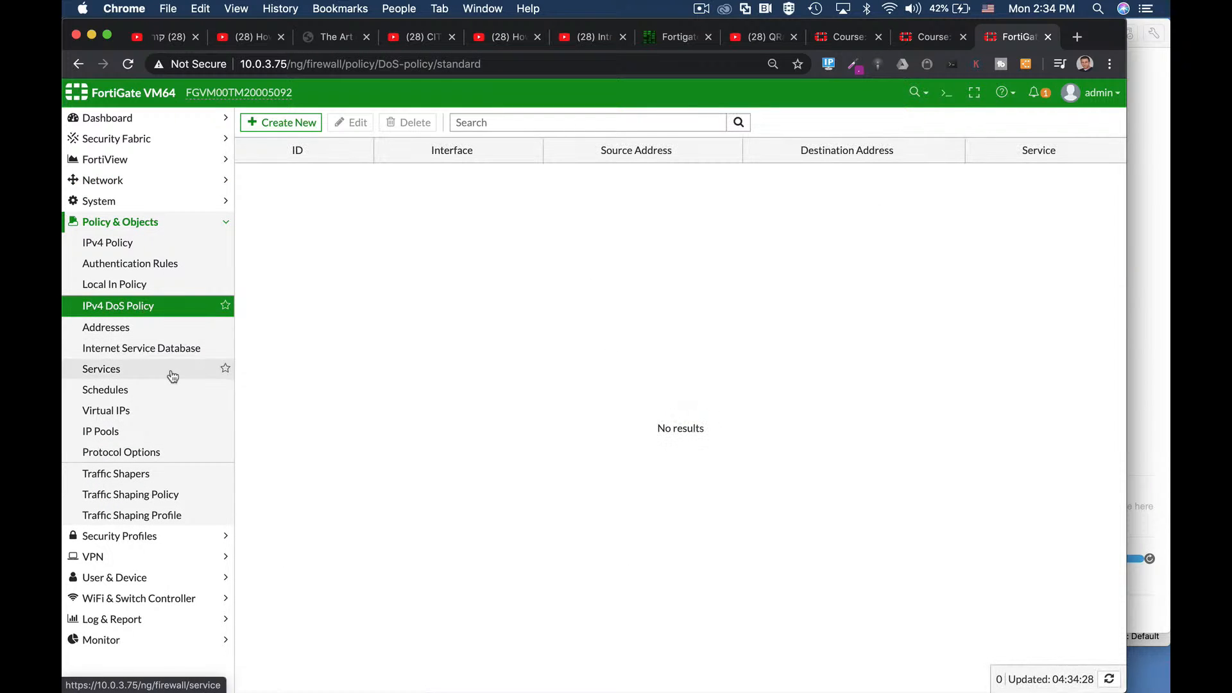
left_click(285, 130)
left_click(387, 162)
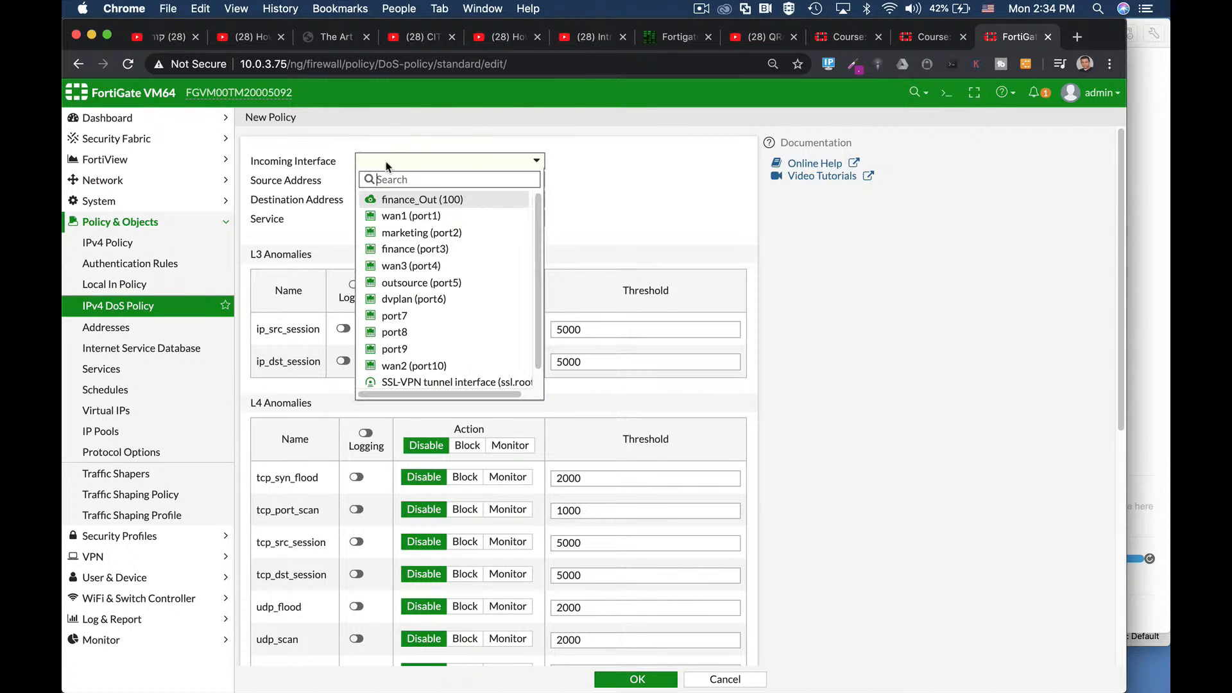
left_click(414, 232)
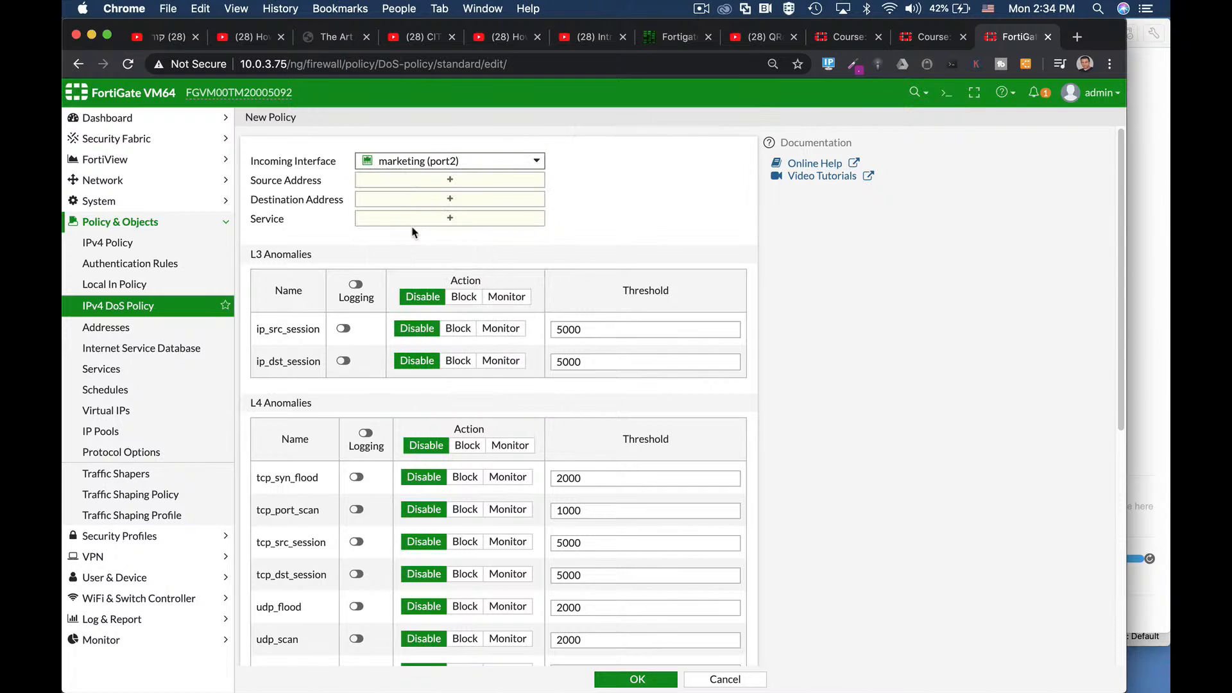
left_click(404, 182)
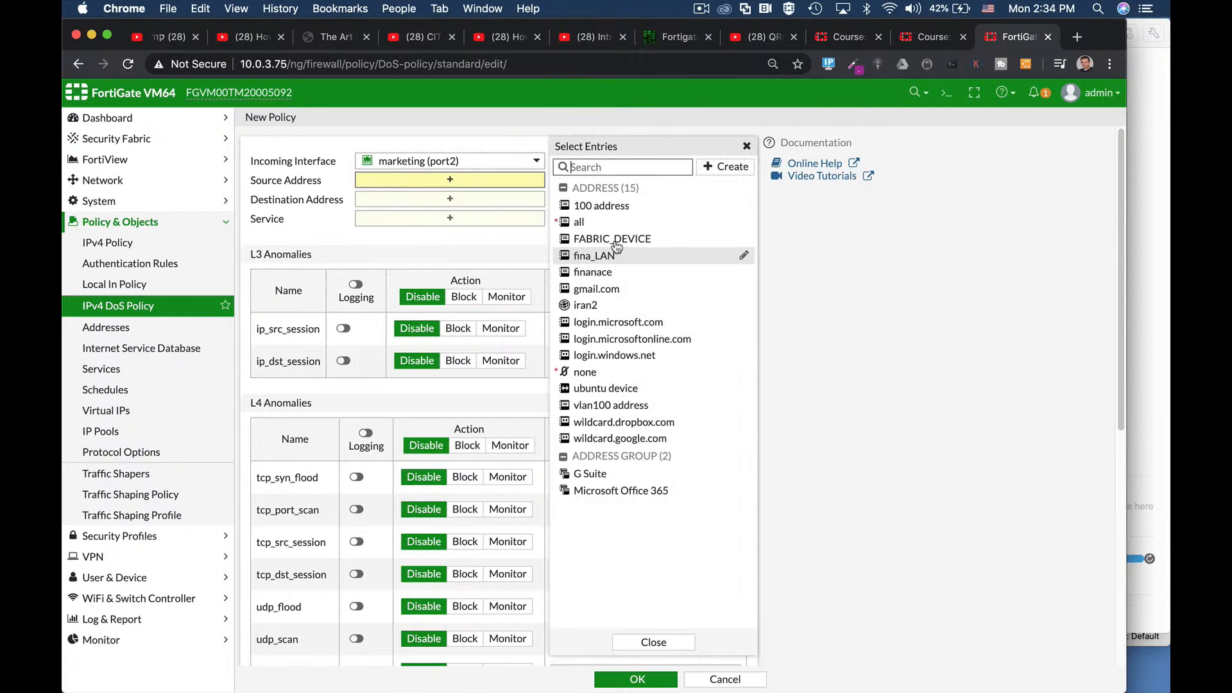
left_click(593, 223)
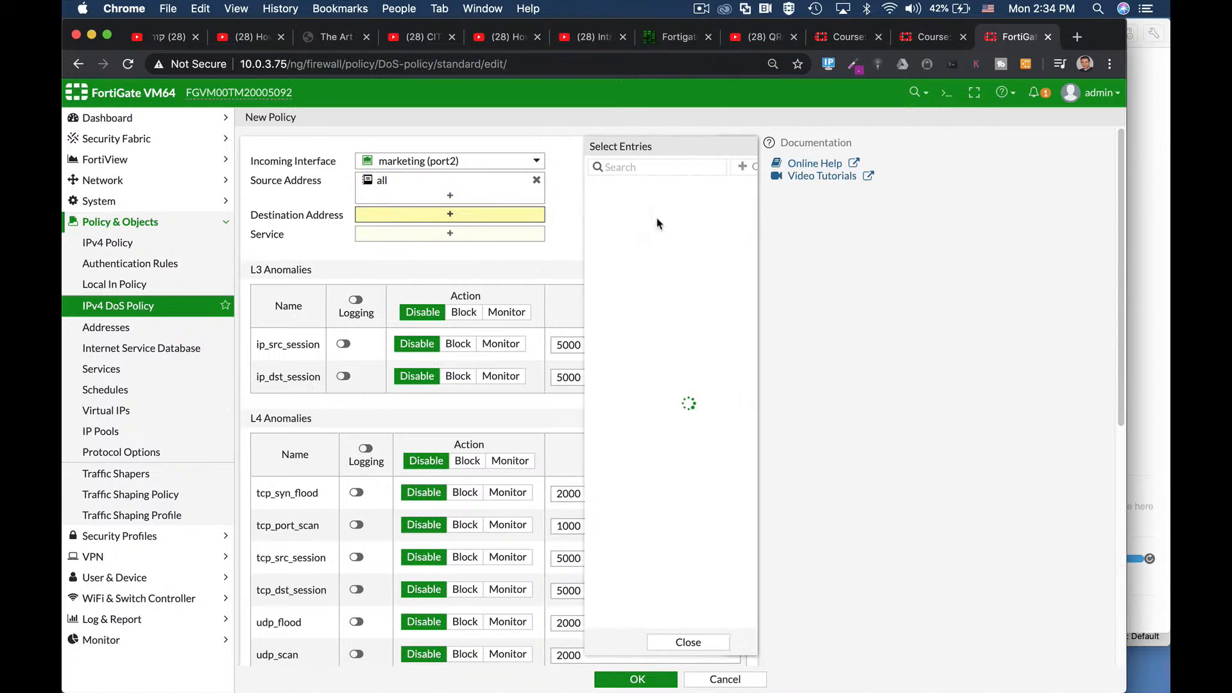
left_click(593, 221)
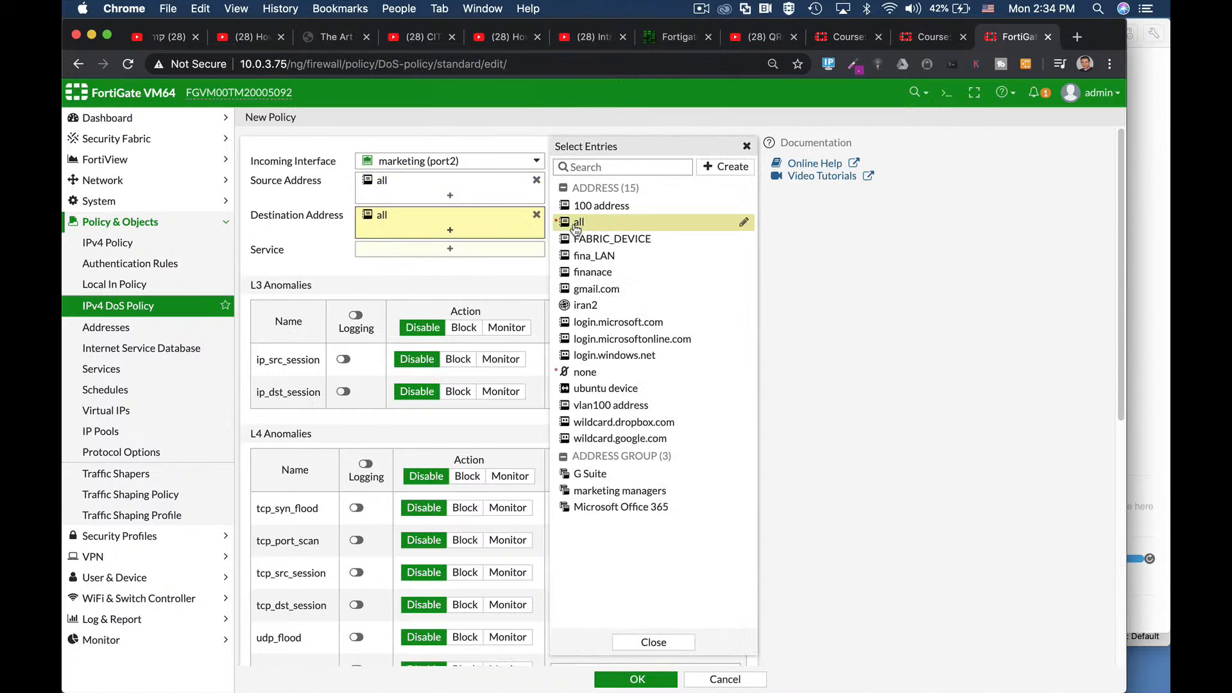
left_click(425, 250)
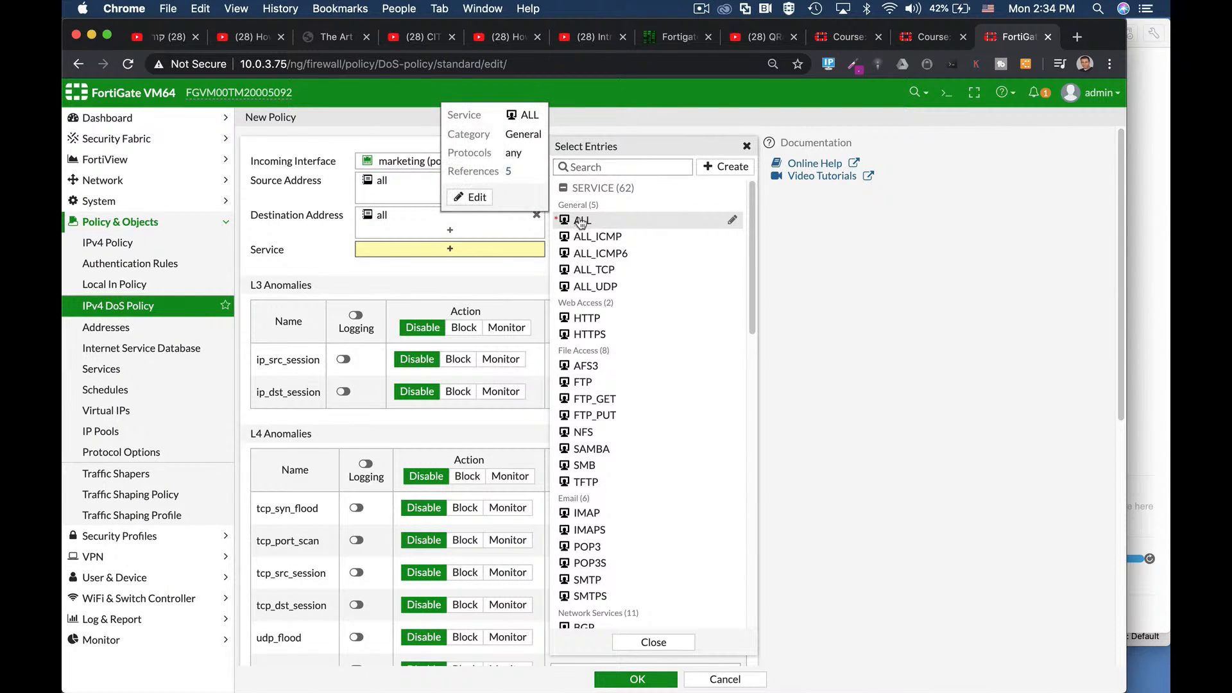
left_click(582, 220)
Step: Set icmp_flood to log and block with threshold 20, then save the policy
scroll(376, 356, "down", 3)
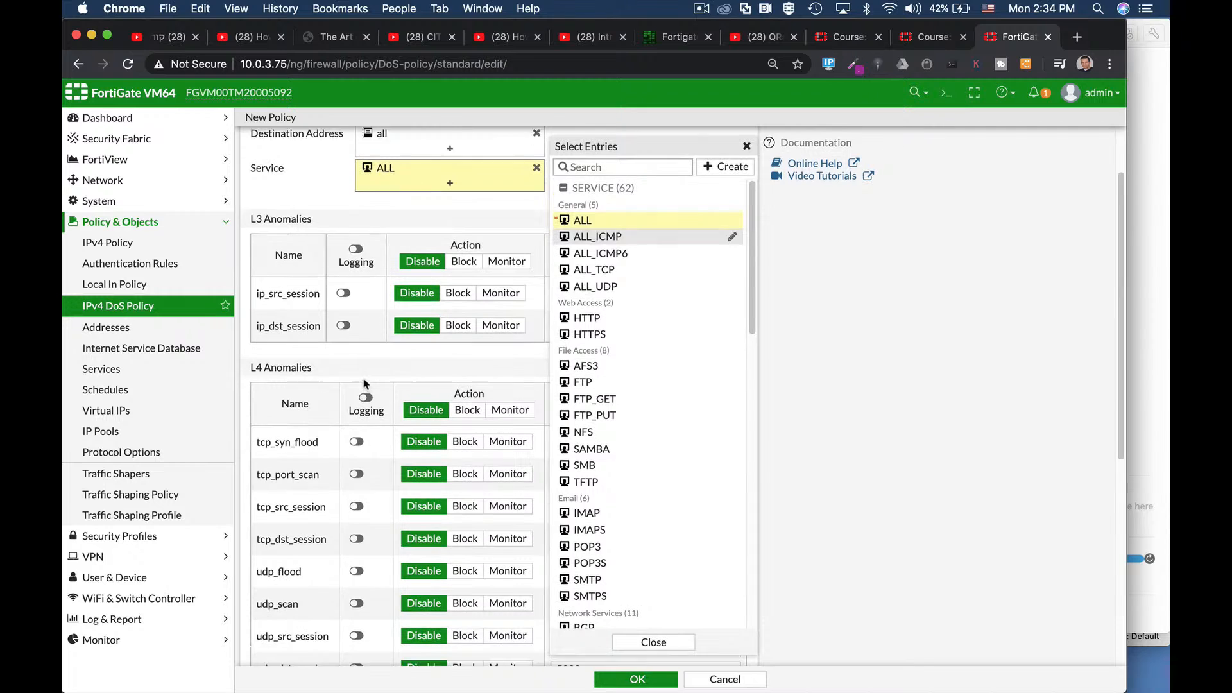
scroll(376, 355, "down", 10)
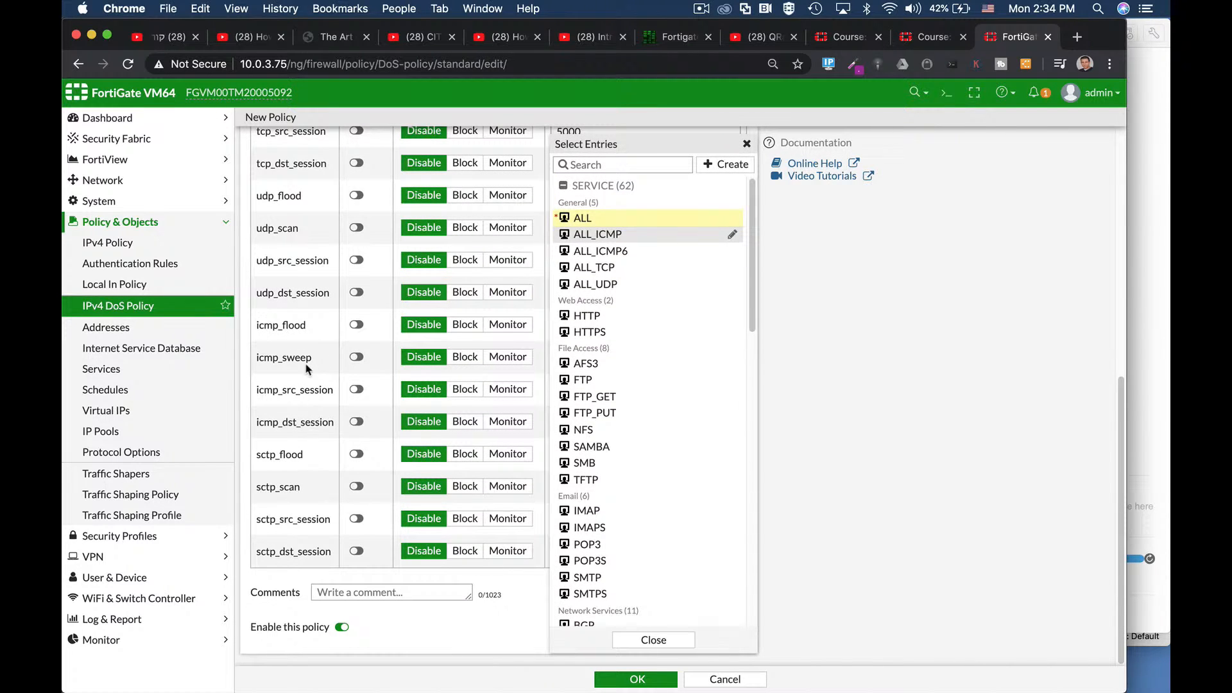
left_click(357, 326)
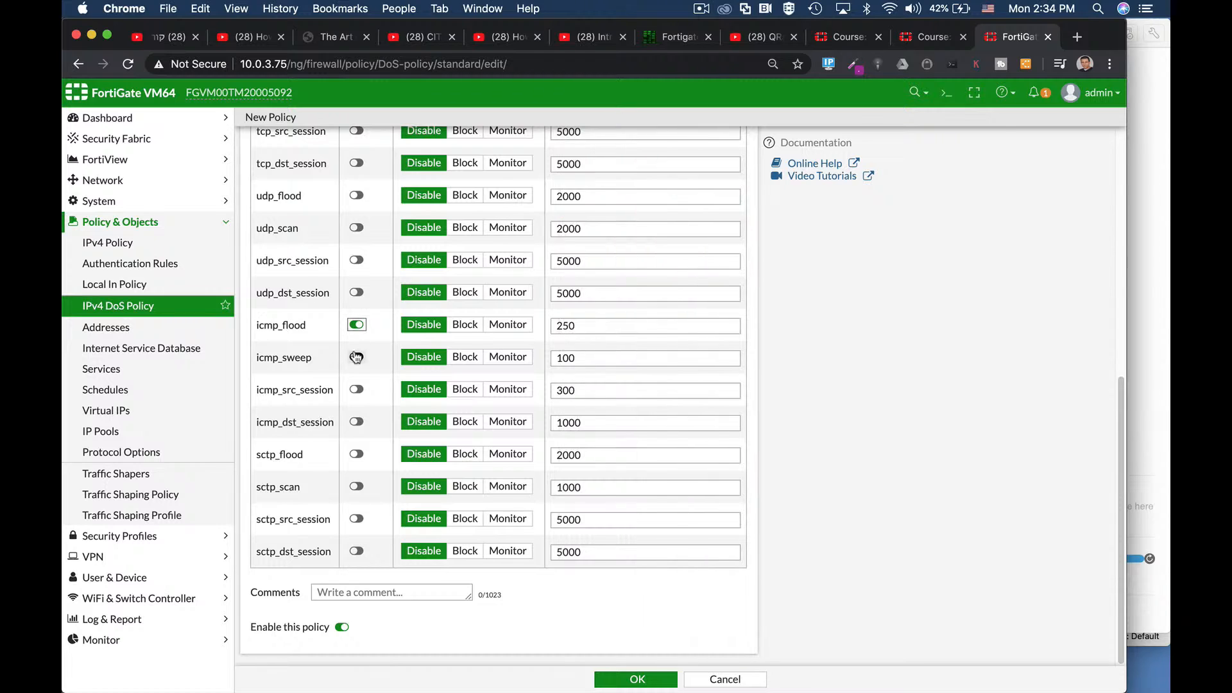
left_click(465, 325)
key("Tab")
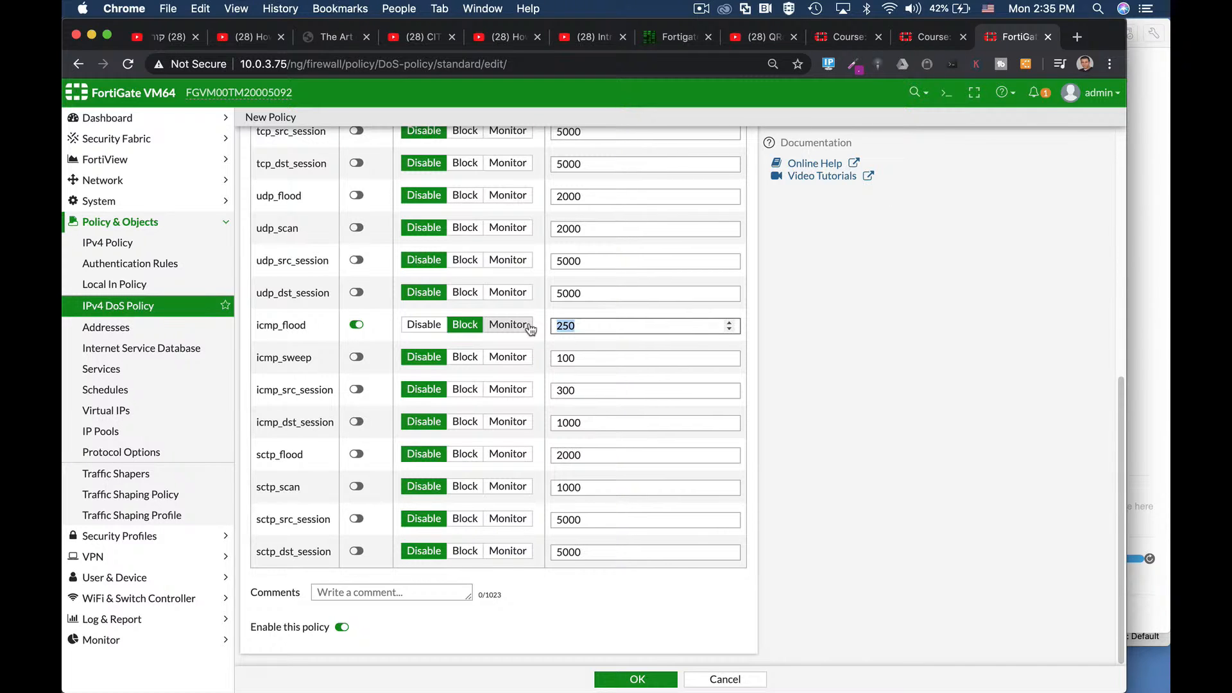
type("20")
left_click(639, 683)
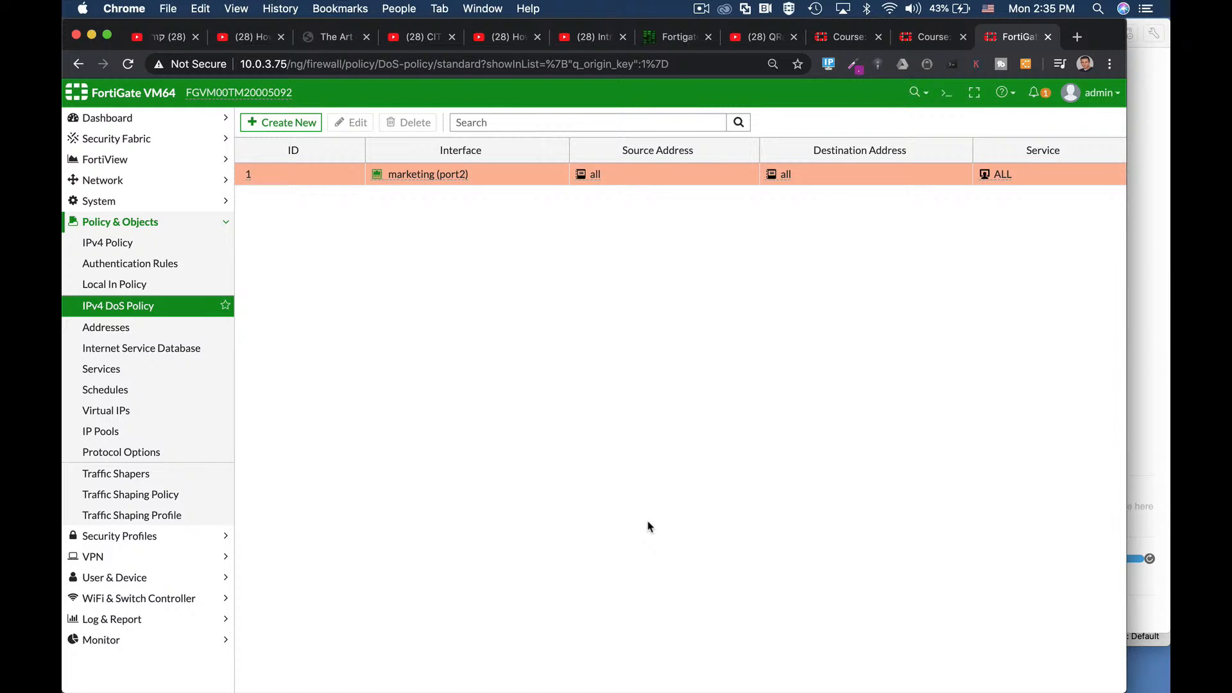
Step: Bring up the Ubuntu virtual machine's window in VMware Fusion
key("super+Tab")
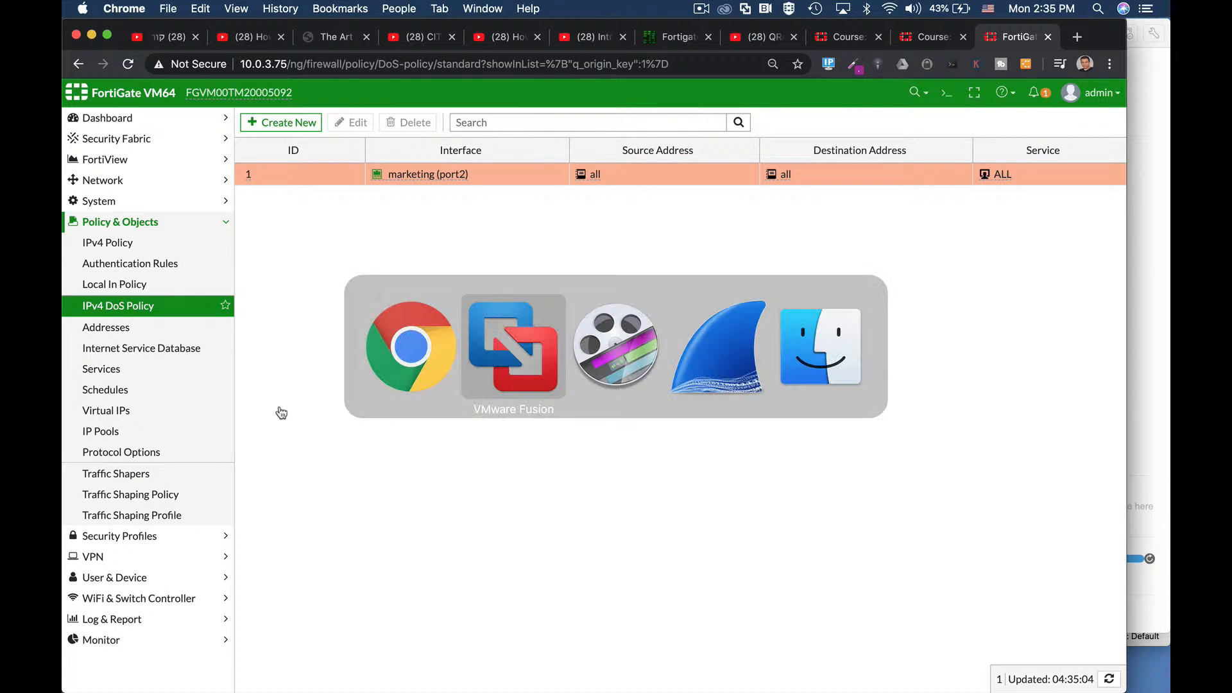
key("super+Tab")
key("super+shift+Tab")
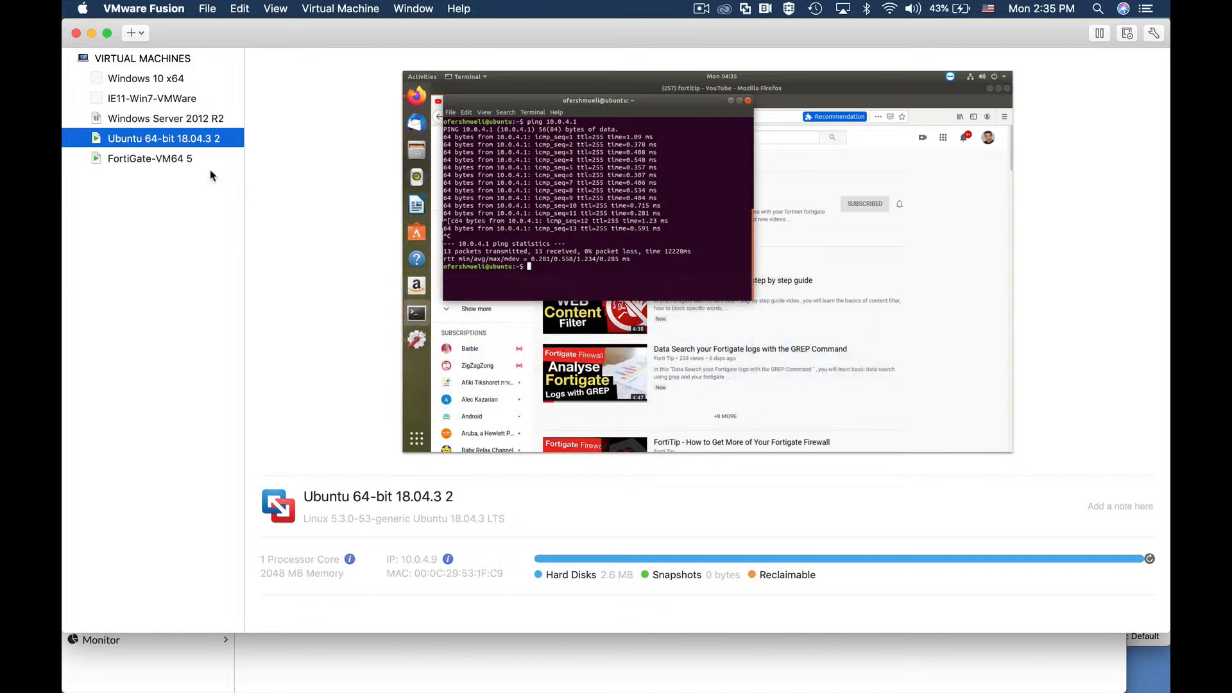
right_click(151, 139)
left_click(259, 318)
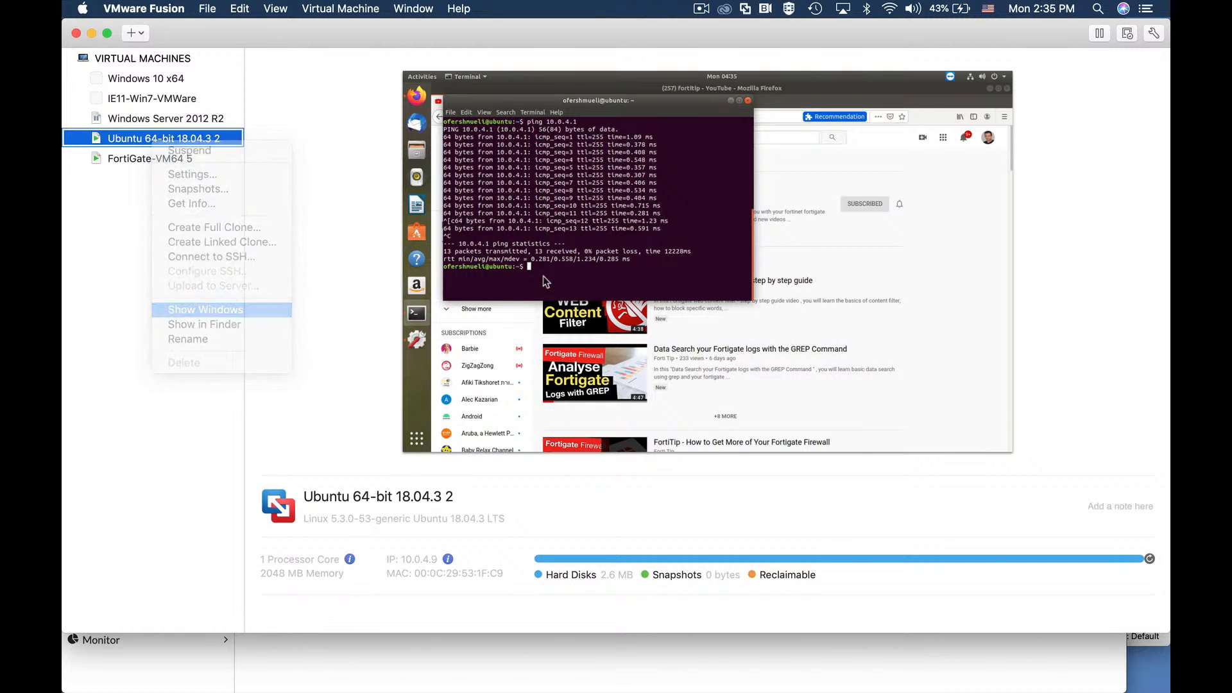
Step: Start a fresh Wireshark capture, discarding the earlier packets without saving
key("super+Tab")
key("super+Tab")
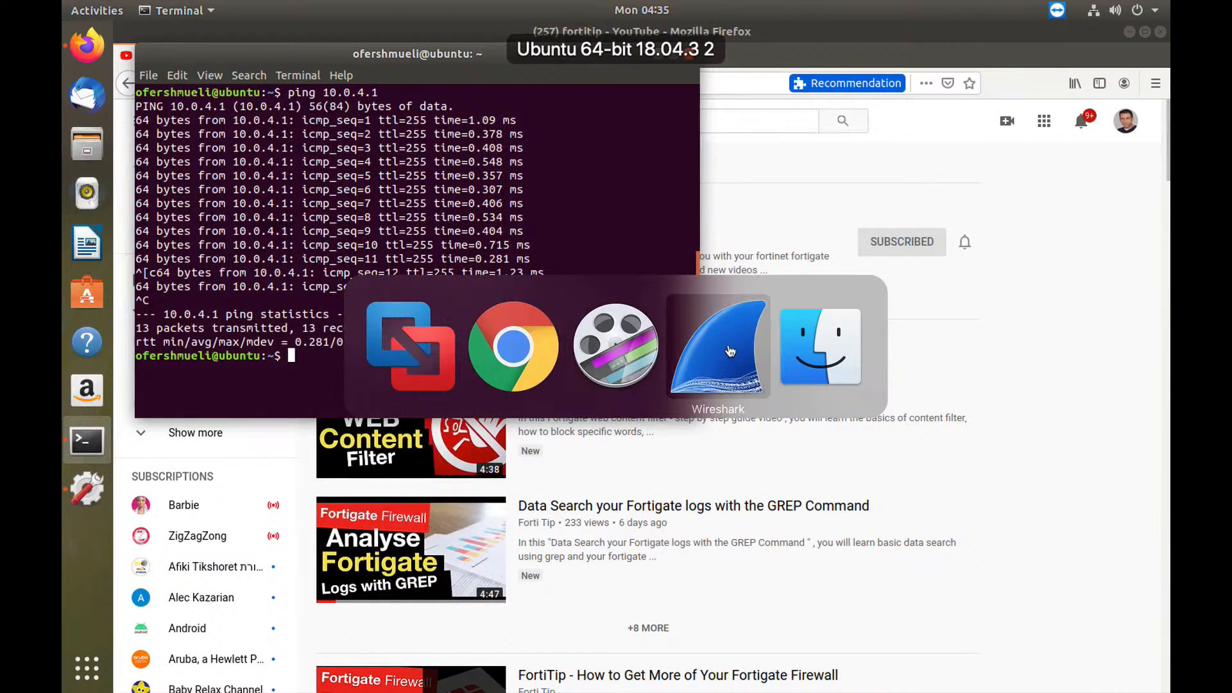
left_click(117, 72)
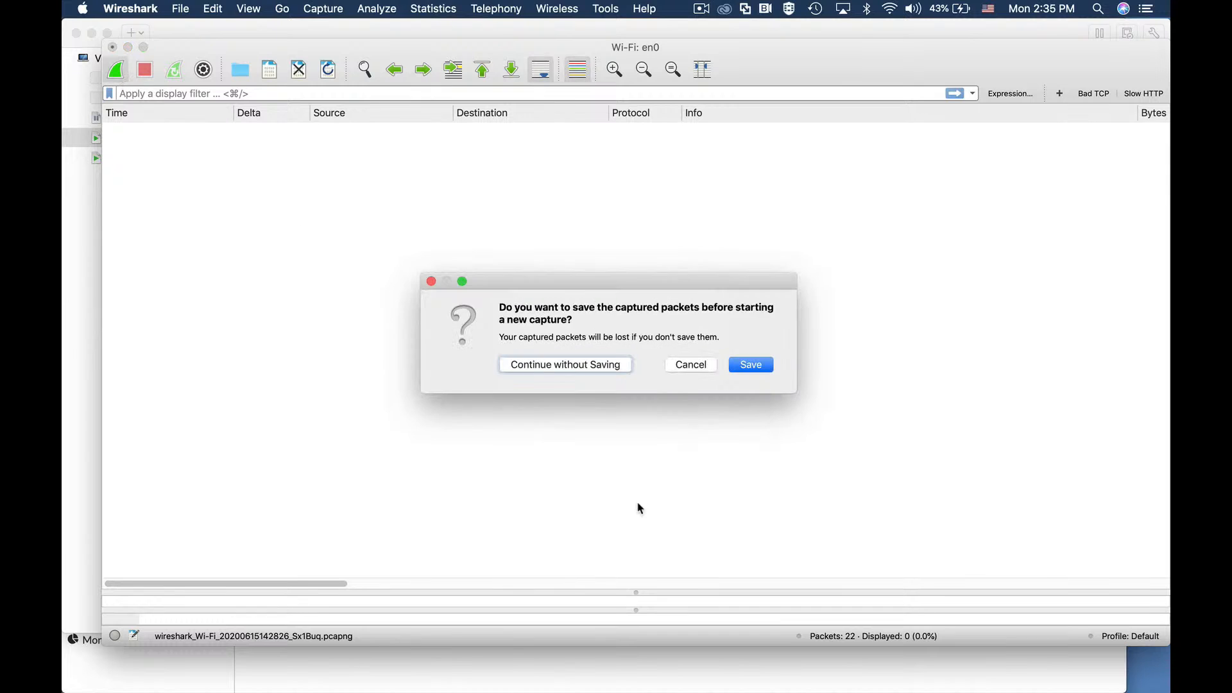
left_click(748, 366)
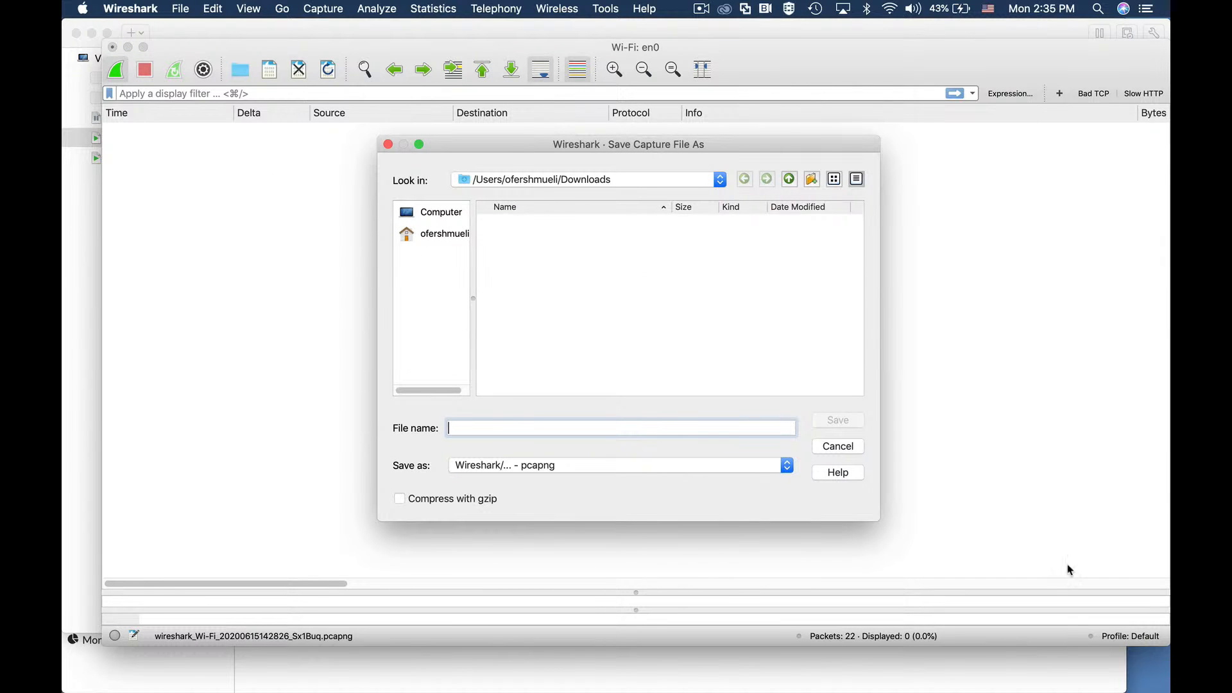
left_click(842, 446)
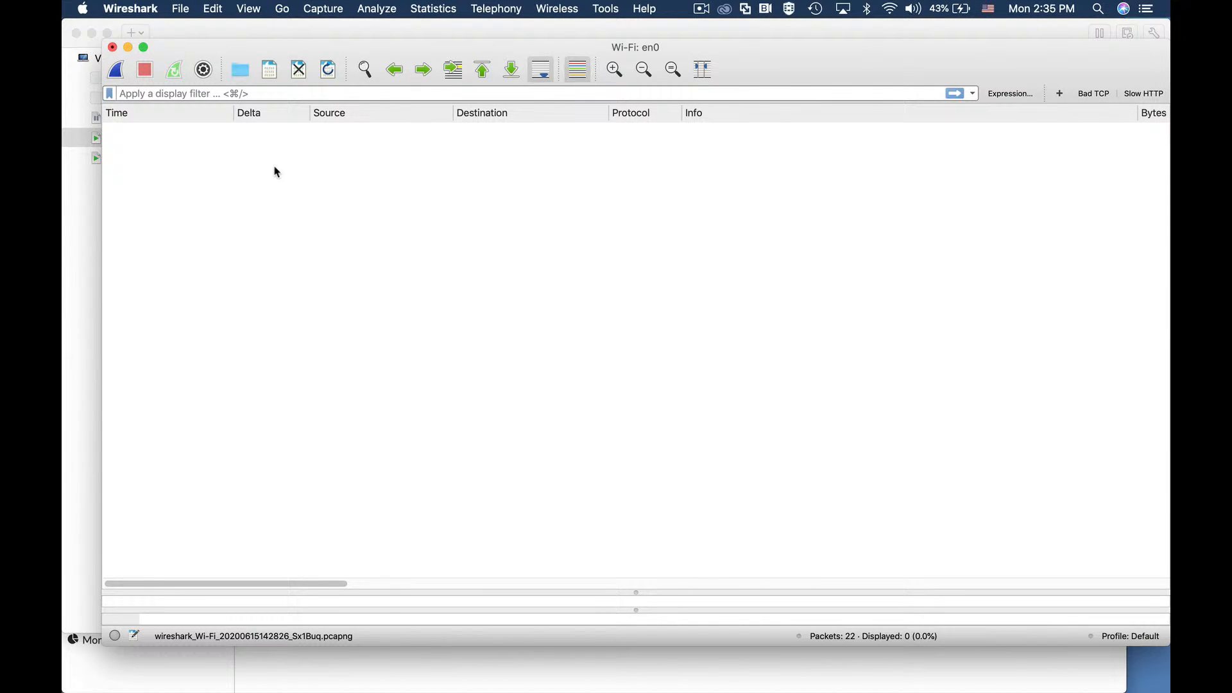
left_click(115, 72)
left_click(587, 364)
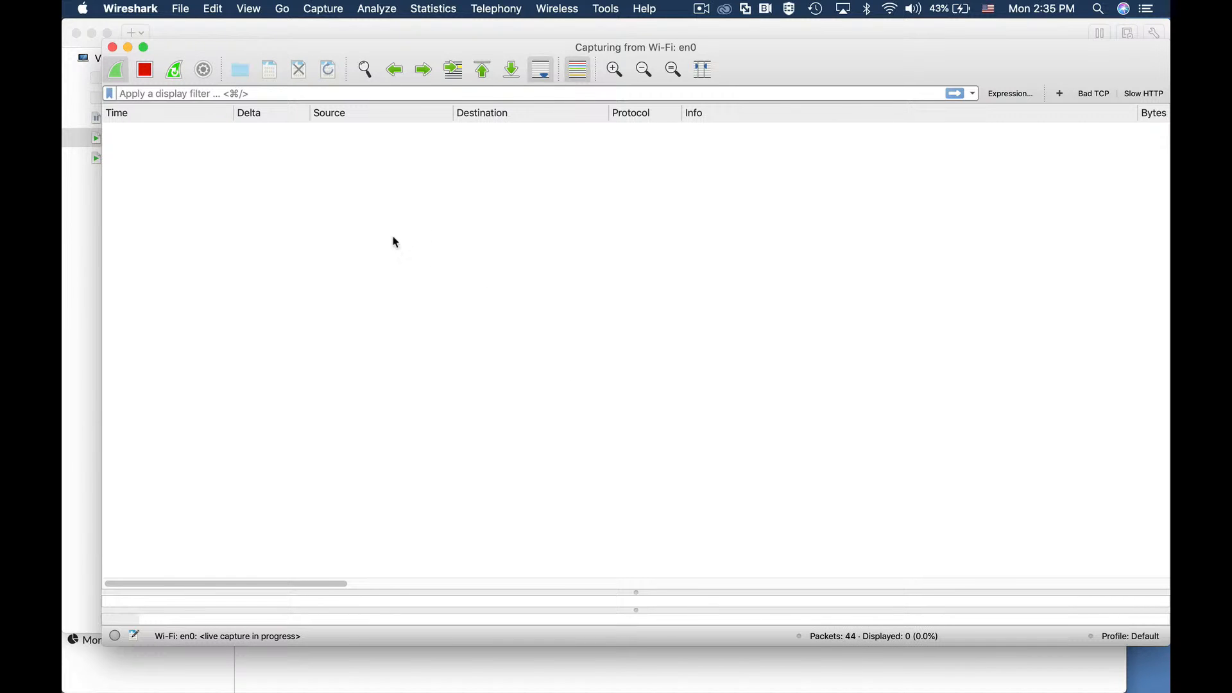
key("super+Tab")
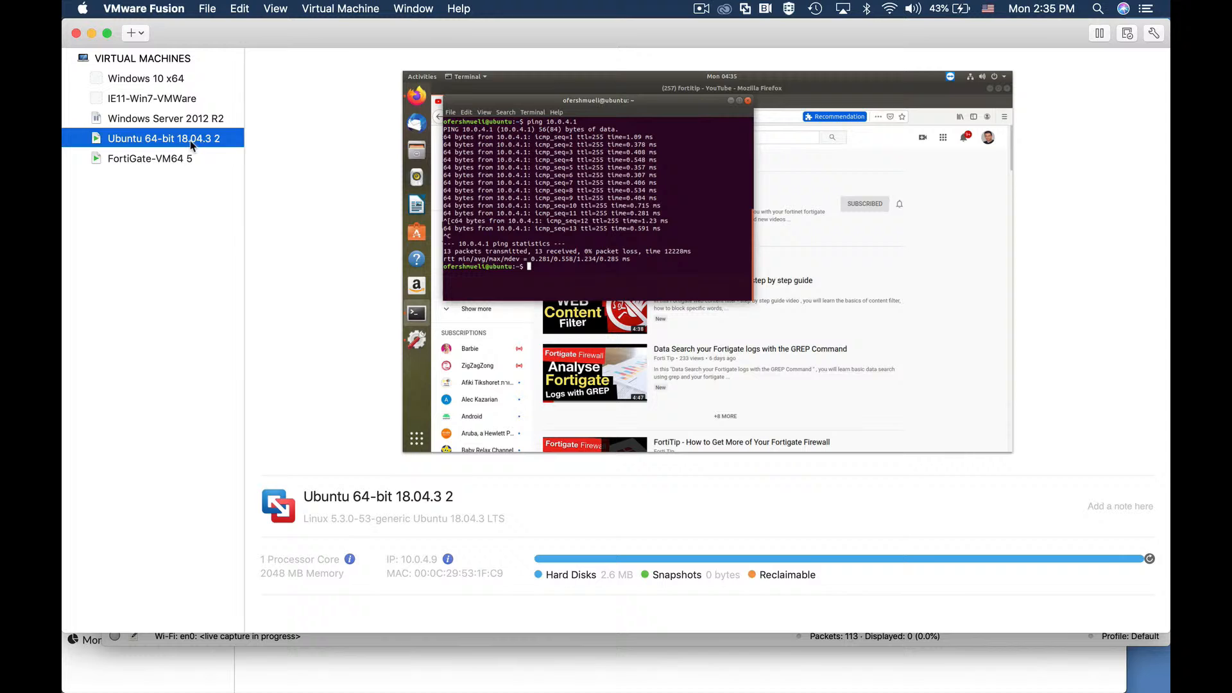
right_click(193, 138)
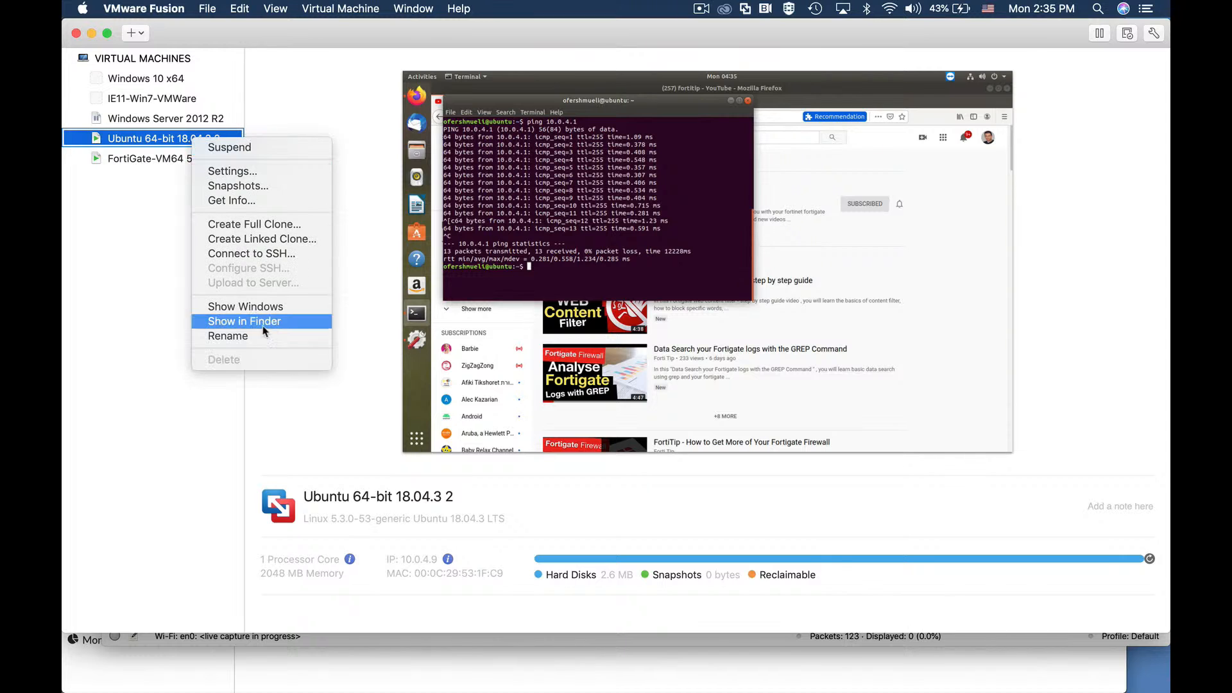
Step: Flood-ping 10.0.4.1 with sudo ping -f, stopping at 20 of 537 received (96% loss)
left_click(245, 306)
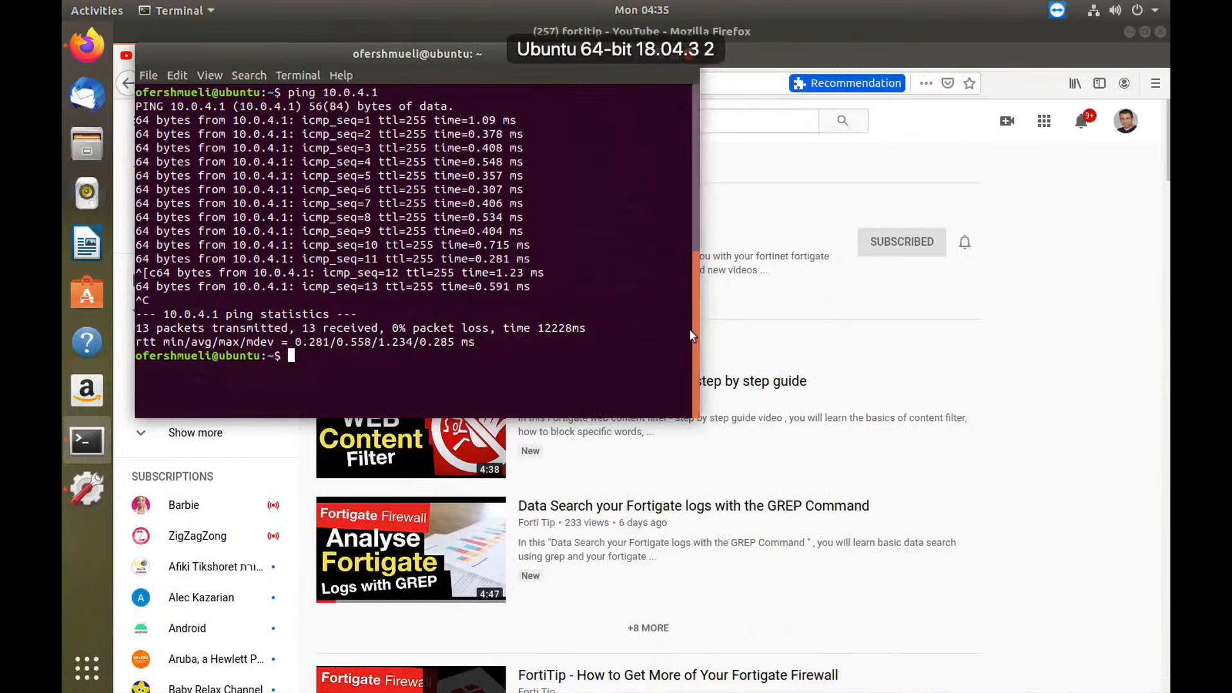
type("s")
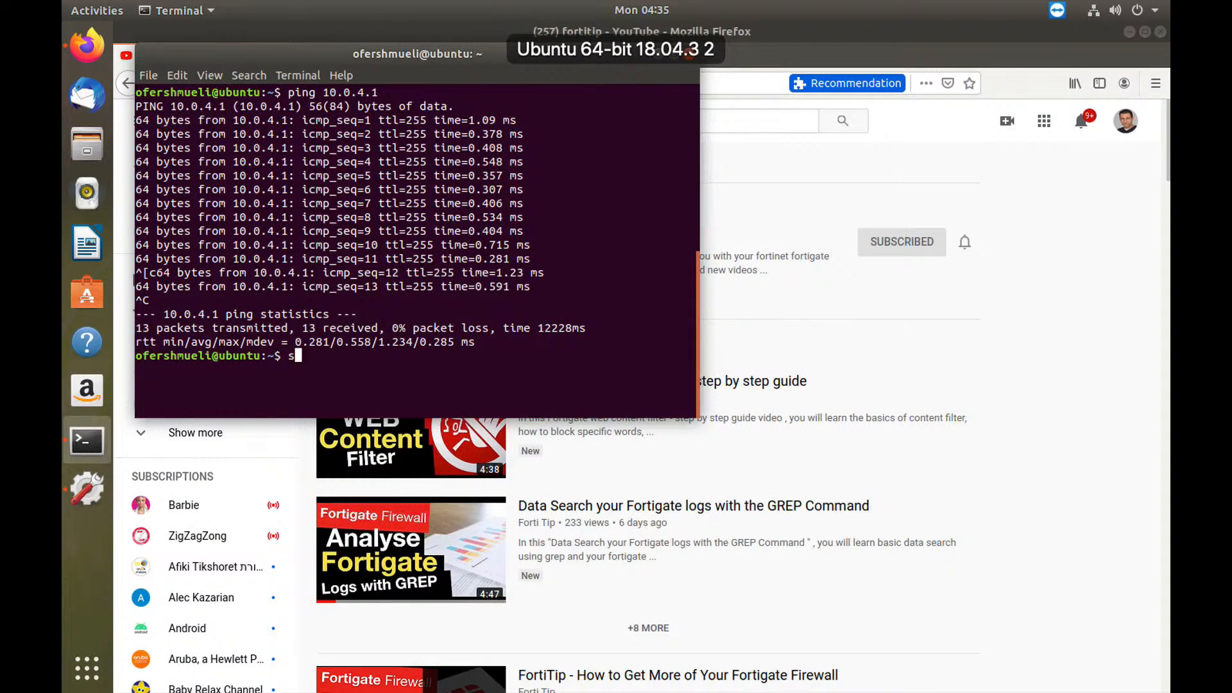
type("udo p")
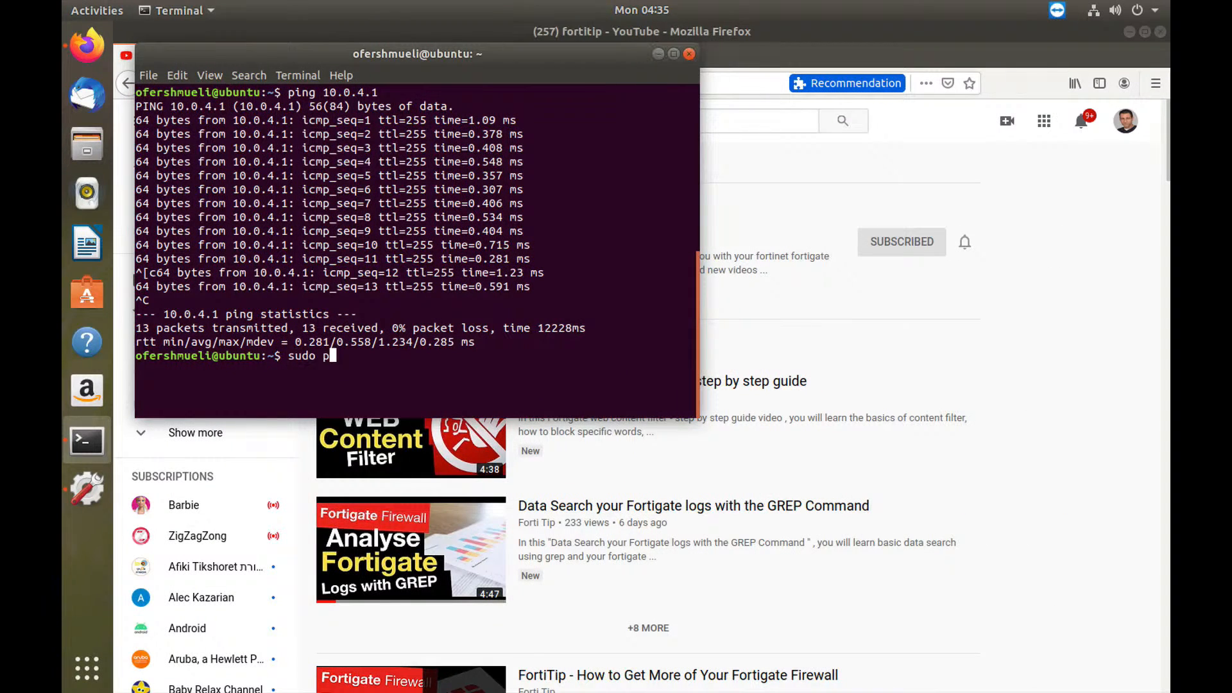
type("ing -f 10.0.4.1")
key("Return")
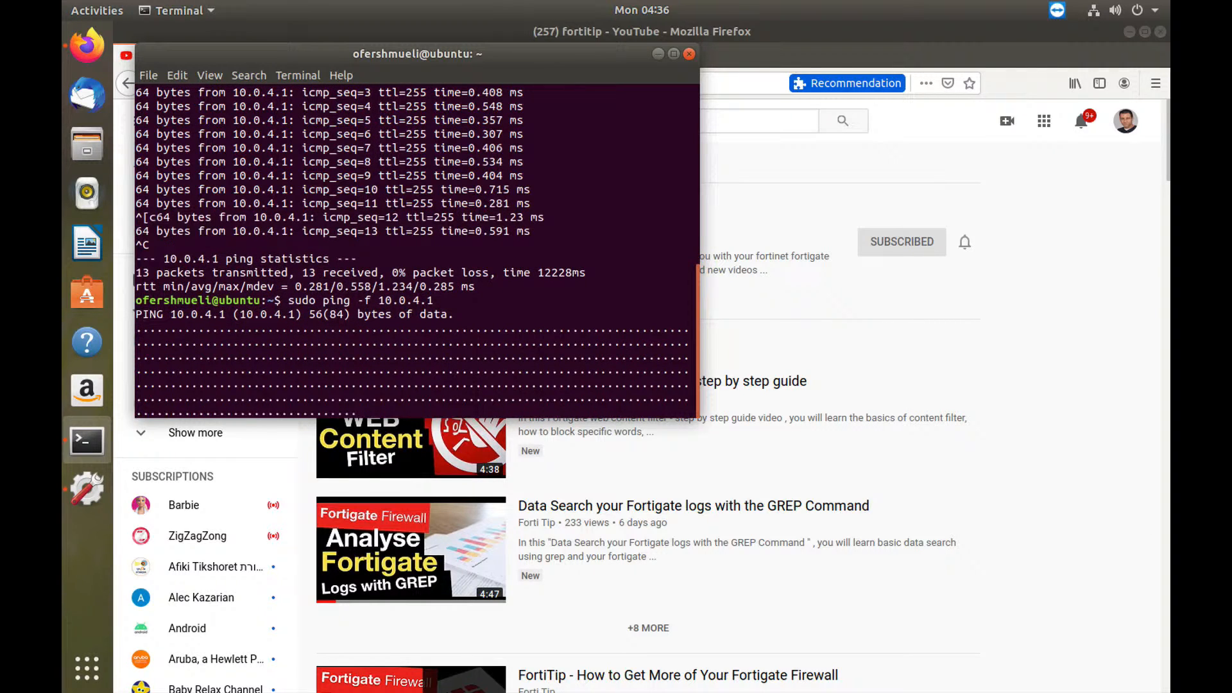
key("ctrl+c")
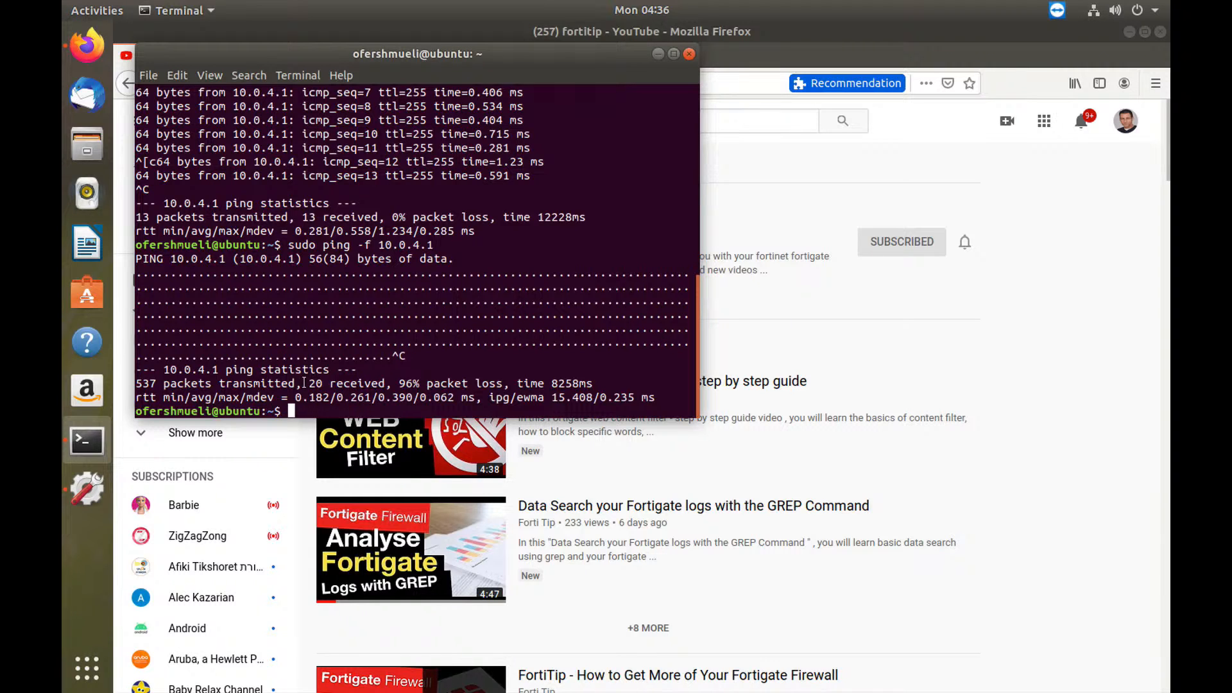
left_click_drag(302, 383, 386, 383)
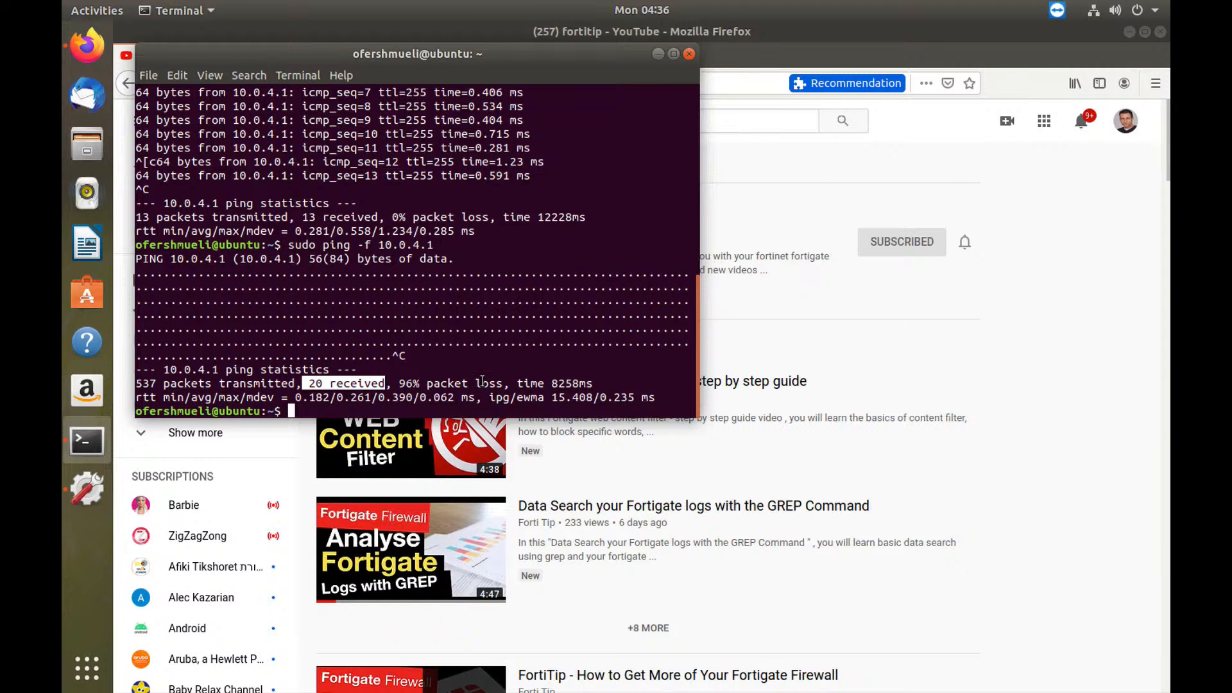
key("super+Tab")
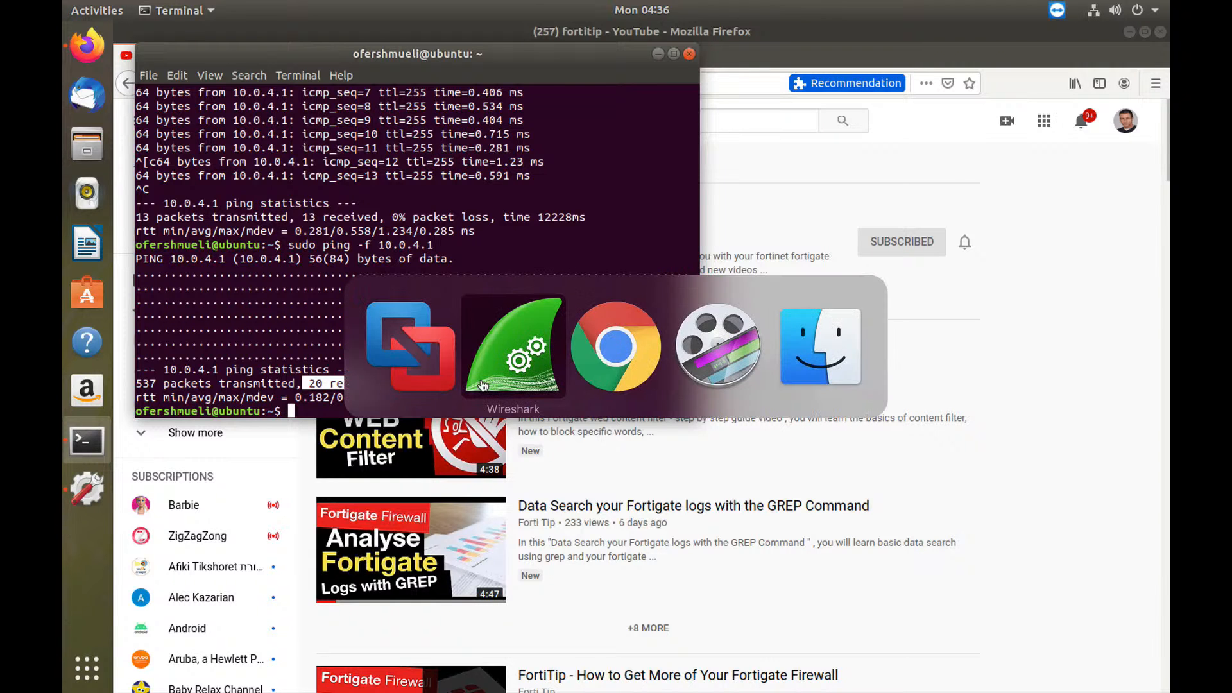
left_click(483, 385)
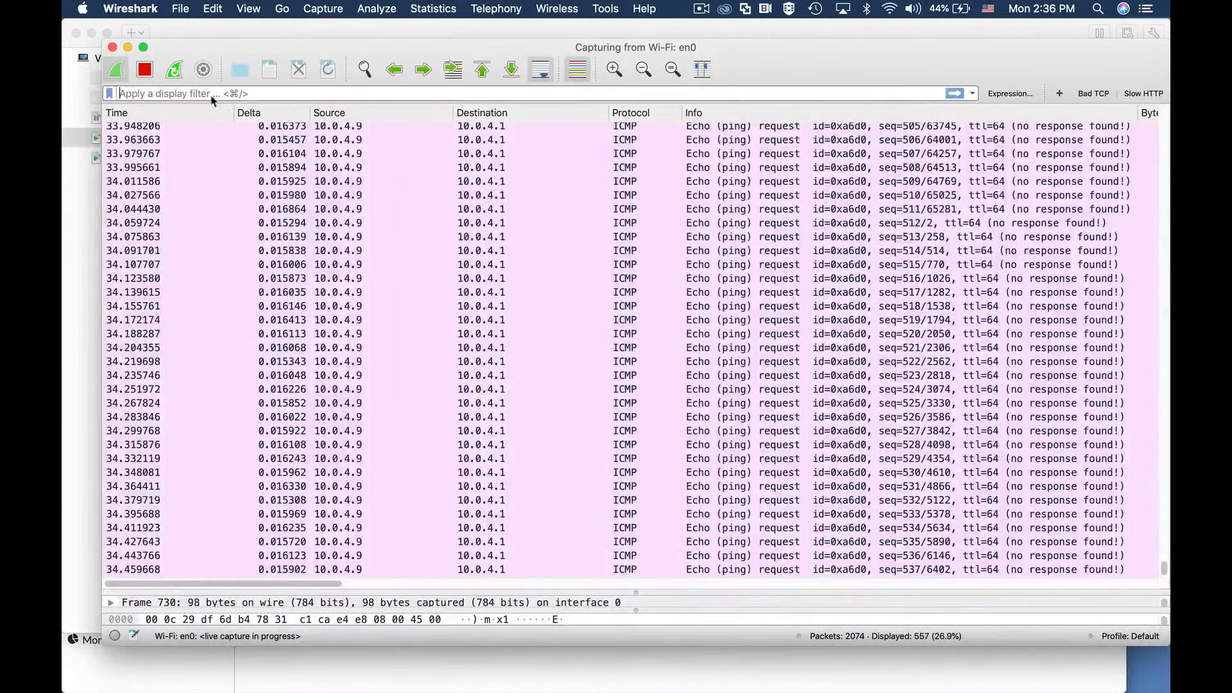
Step: Stop the capture and filter on 'ip.addr==10.0.4.9 and icmp' to review the echo packets
left_click(145, 71)
left_click(203, 93)
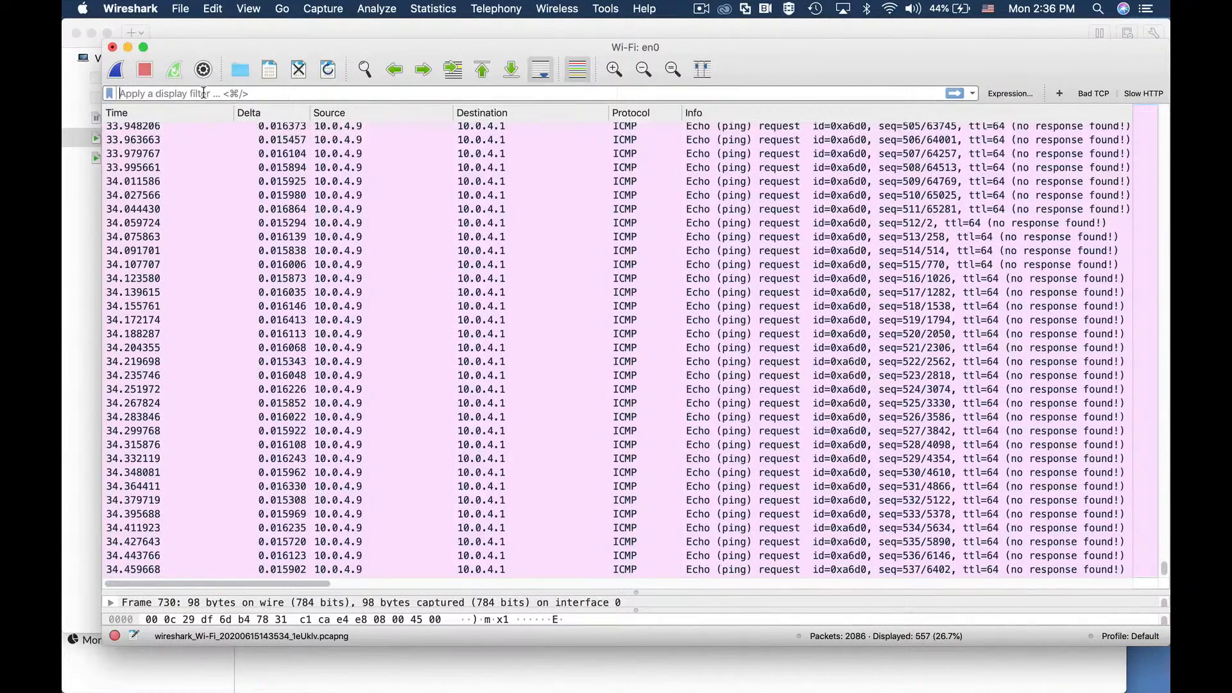
type("ip")
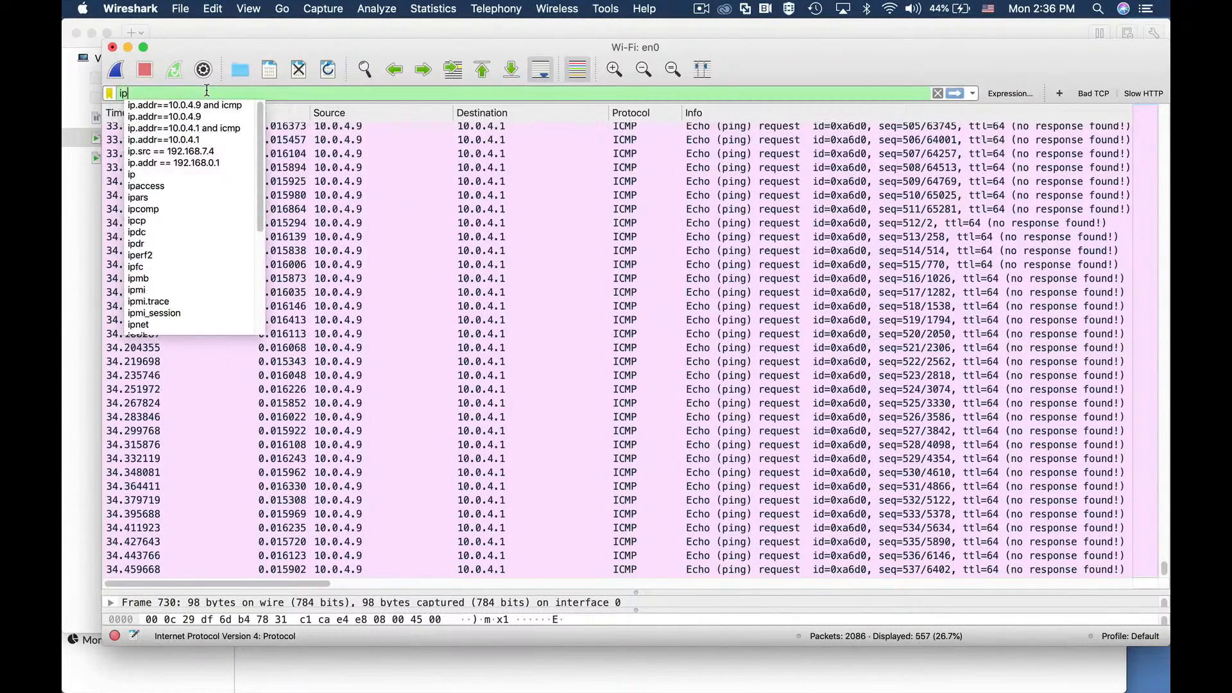
type(".addr")
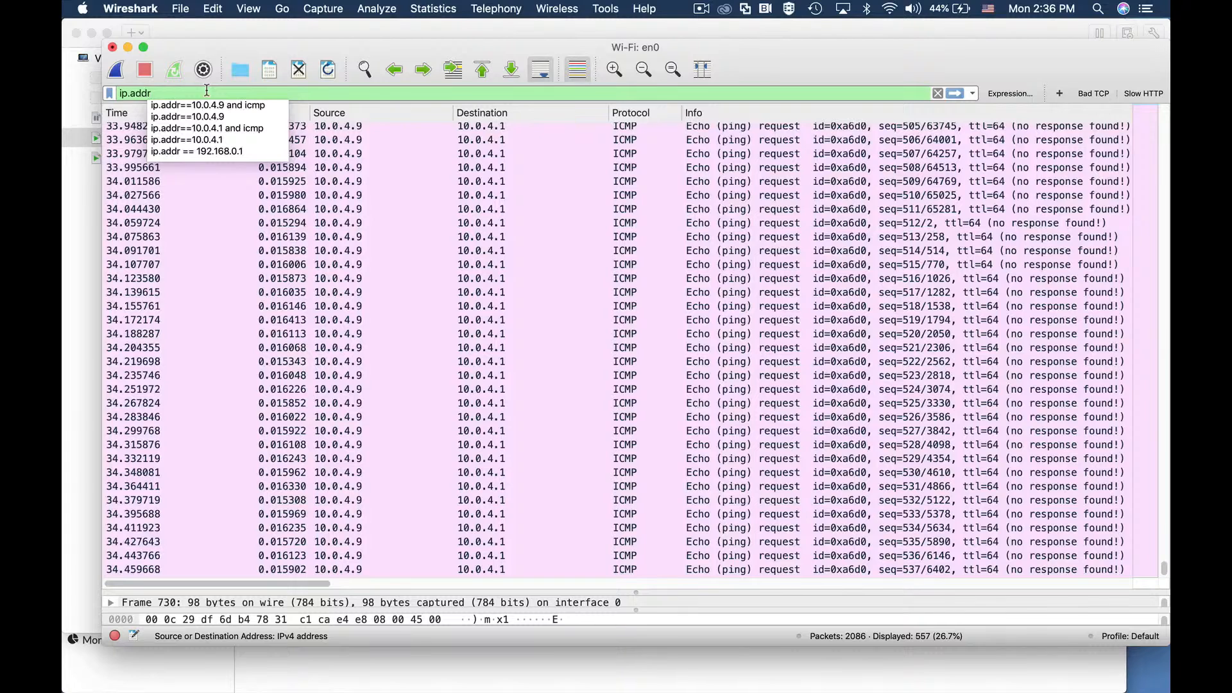
type("==10.0.")
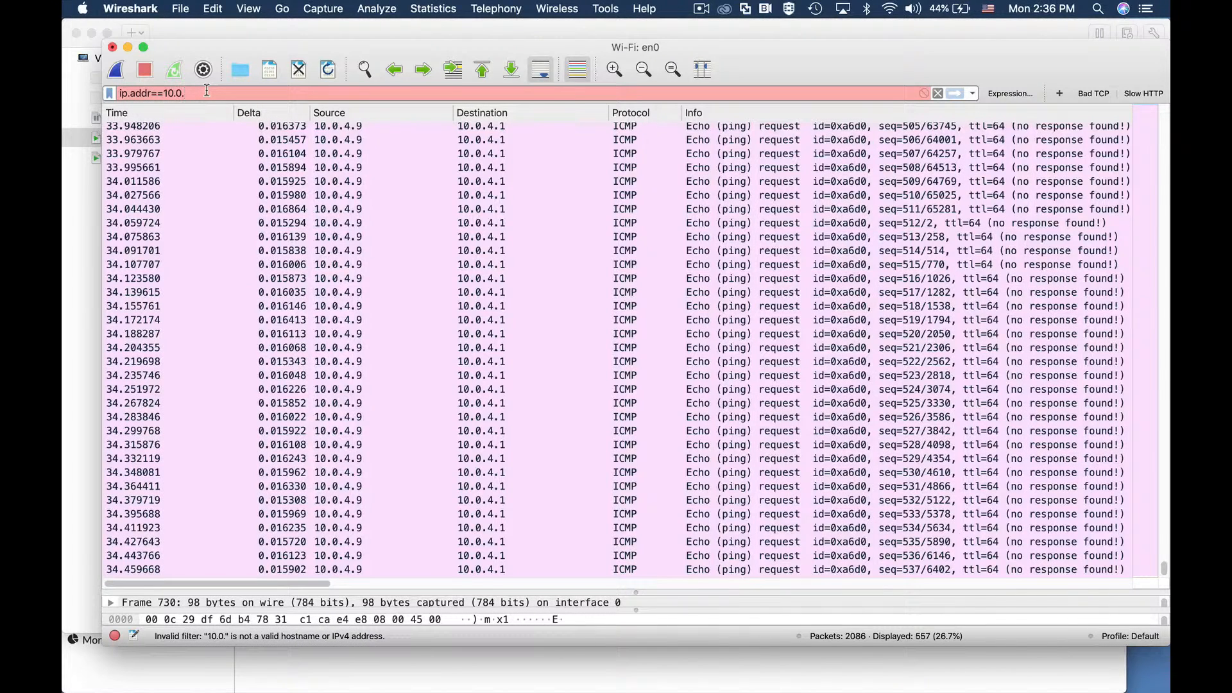
type("4.9")
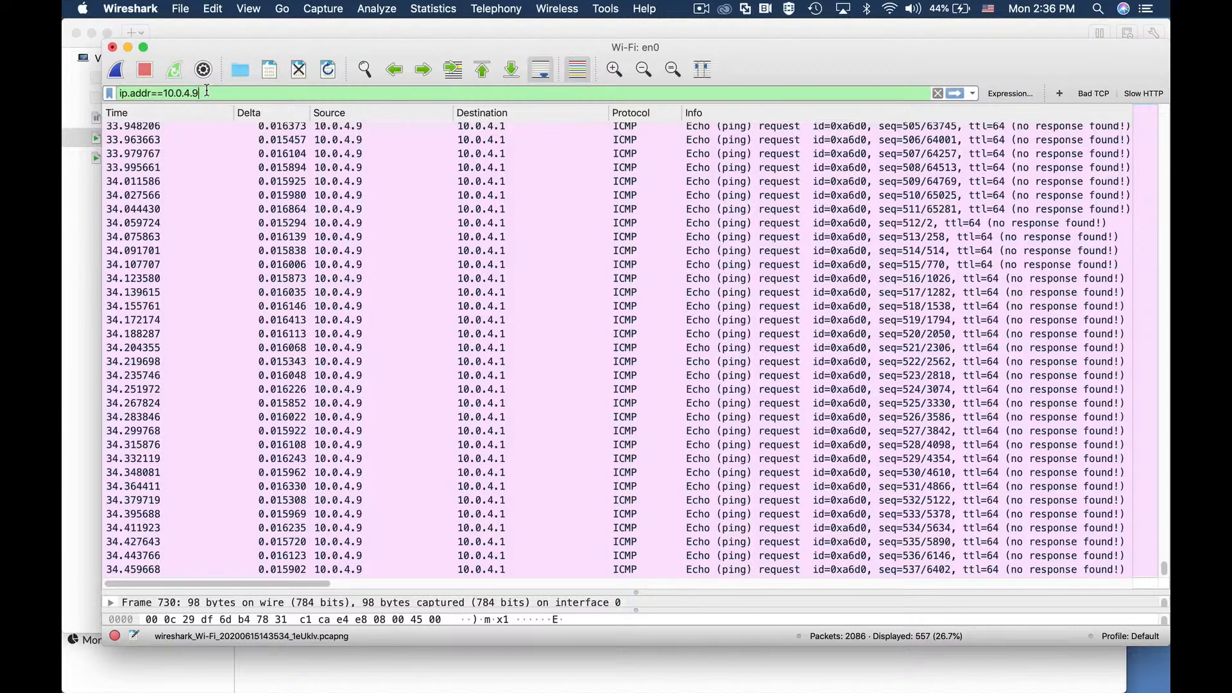
type(" and icmp")
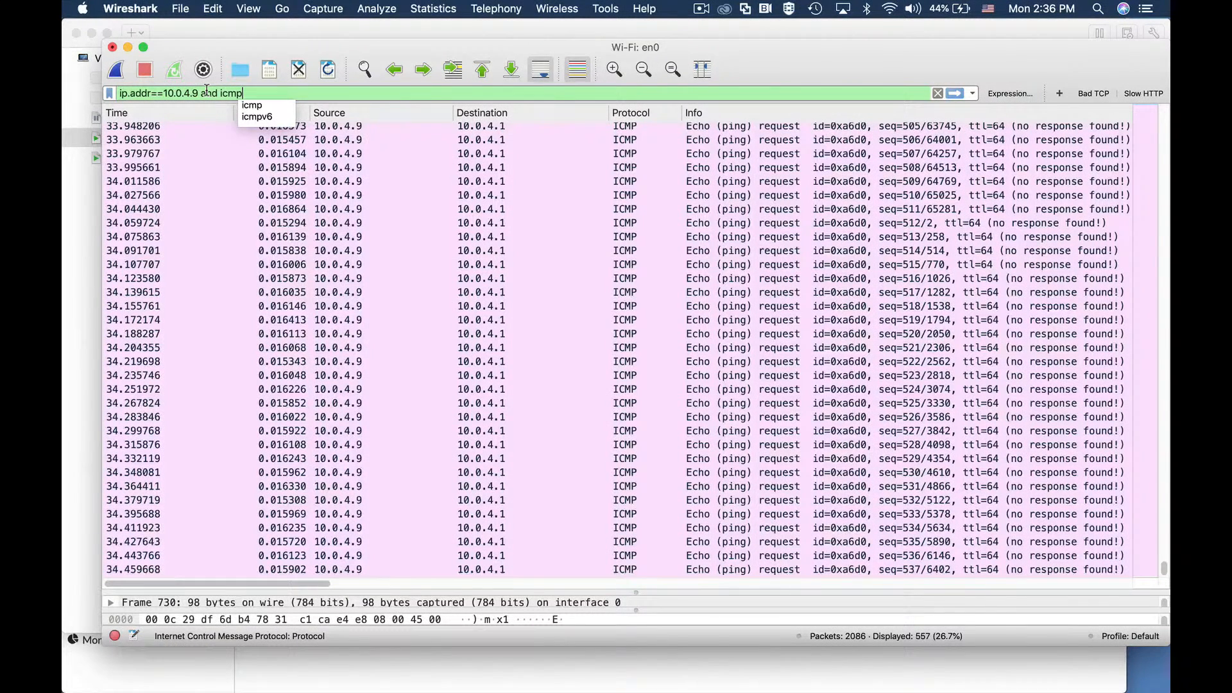
key("Return")
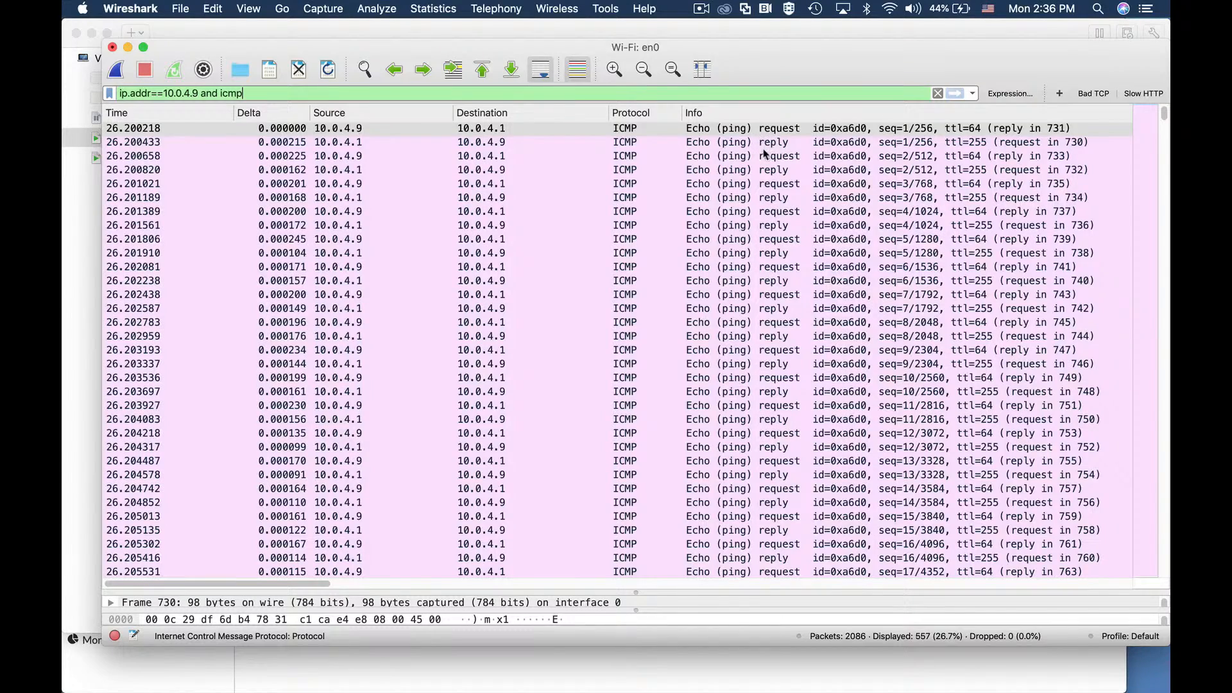
scroll(762, 247, "down", 4)
scroll(761, 245, "down", 4)
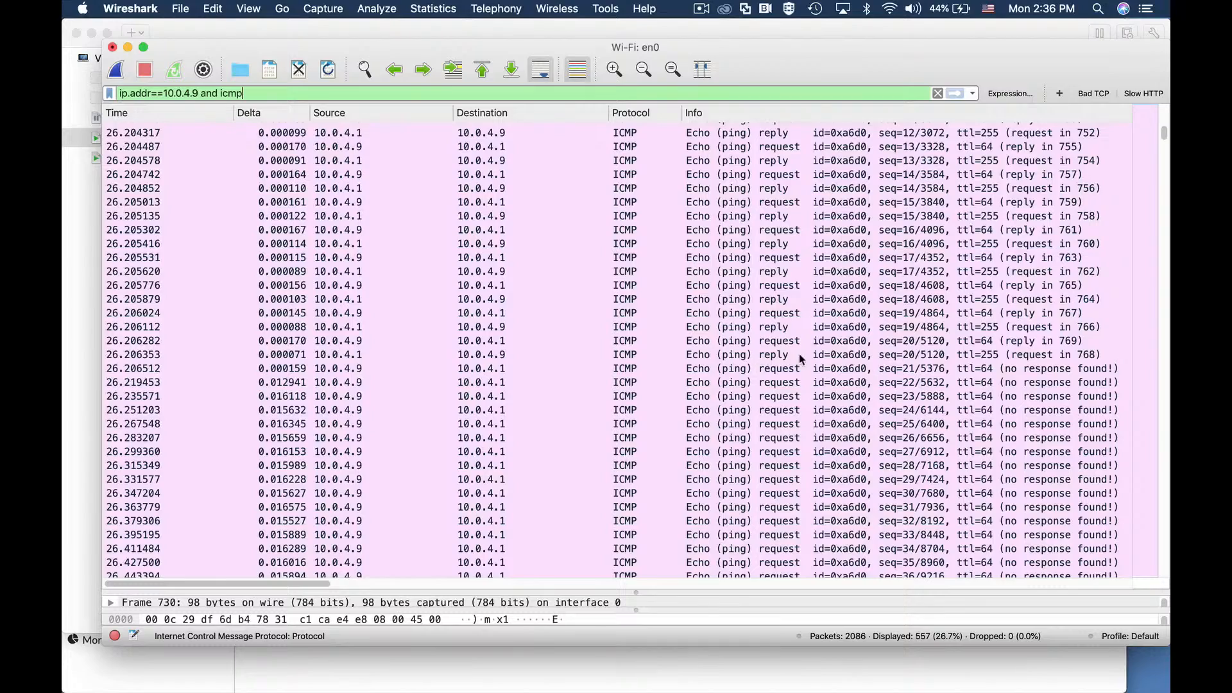
scroll(784, 404, "down", 5)
scroll(786, 387, "down", 1)
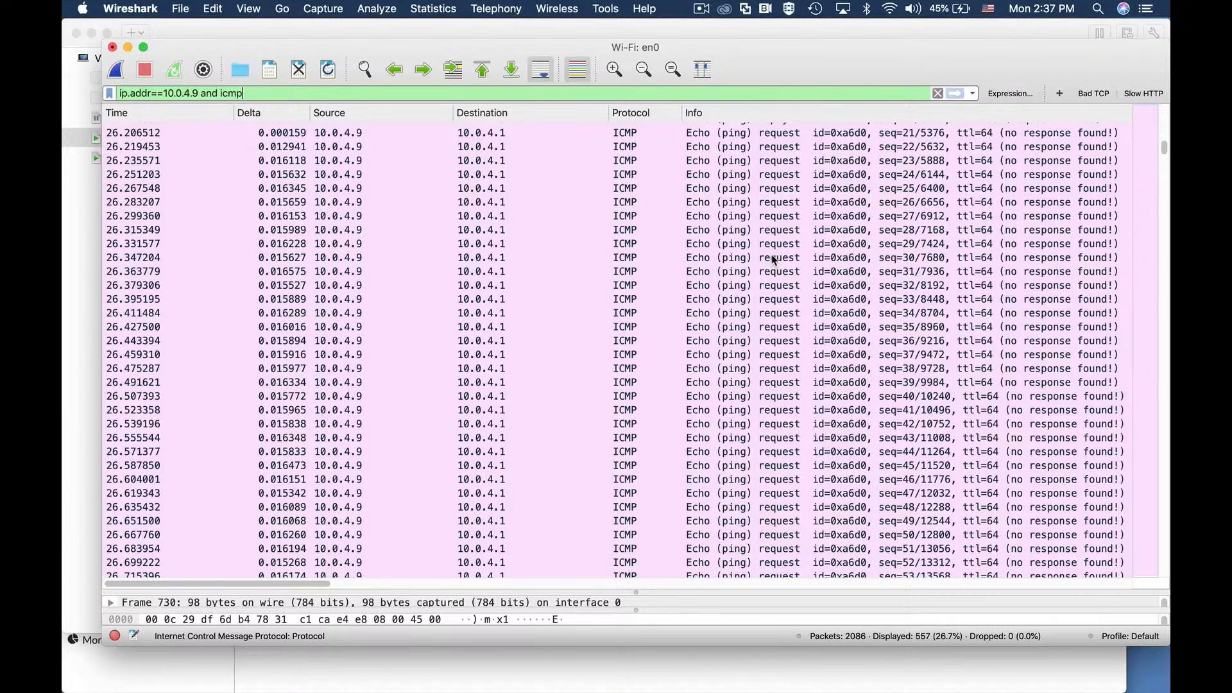
key("super+Tab")
key("super+Tab")
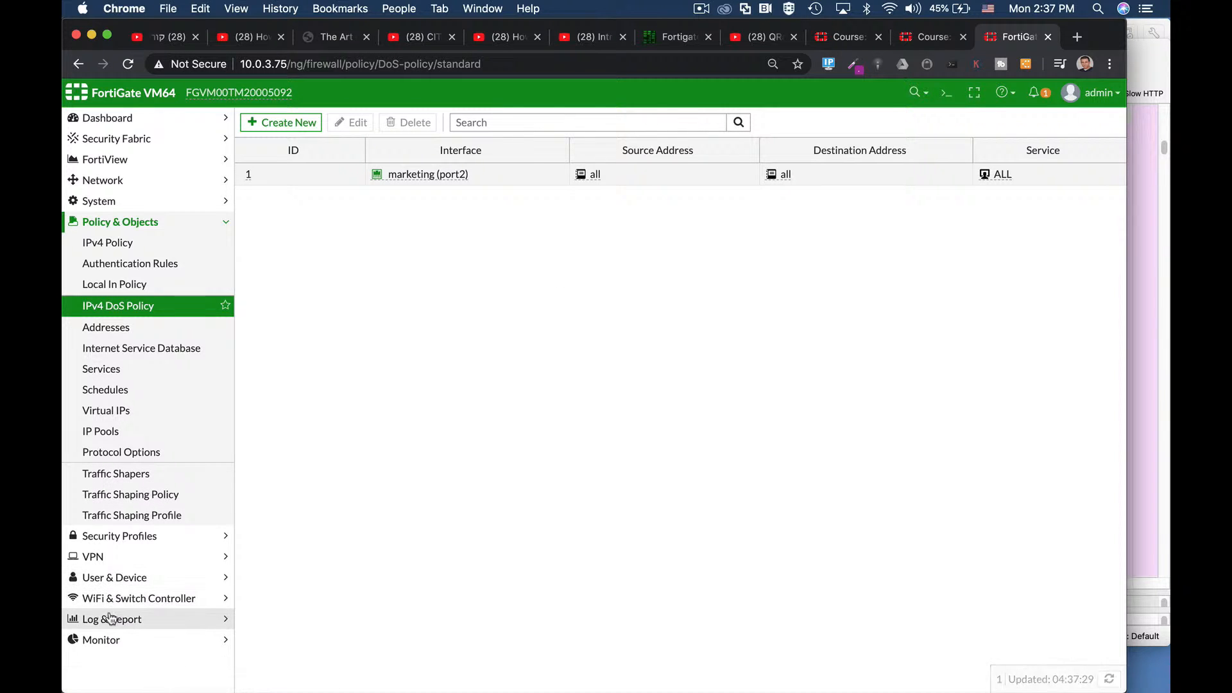
Step: Inspect the Anomaly log's icmp_flood entry from 10.0.4.9: 554 hits over threshold 20
left_click(128, 618)
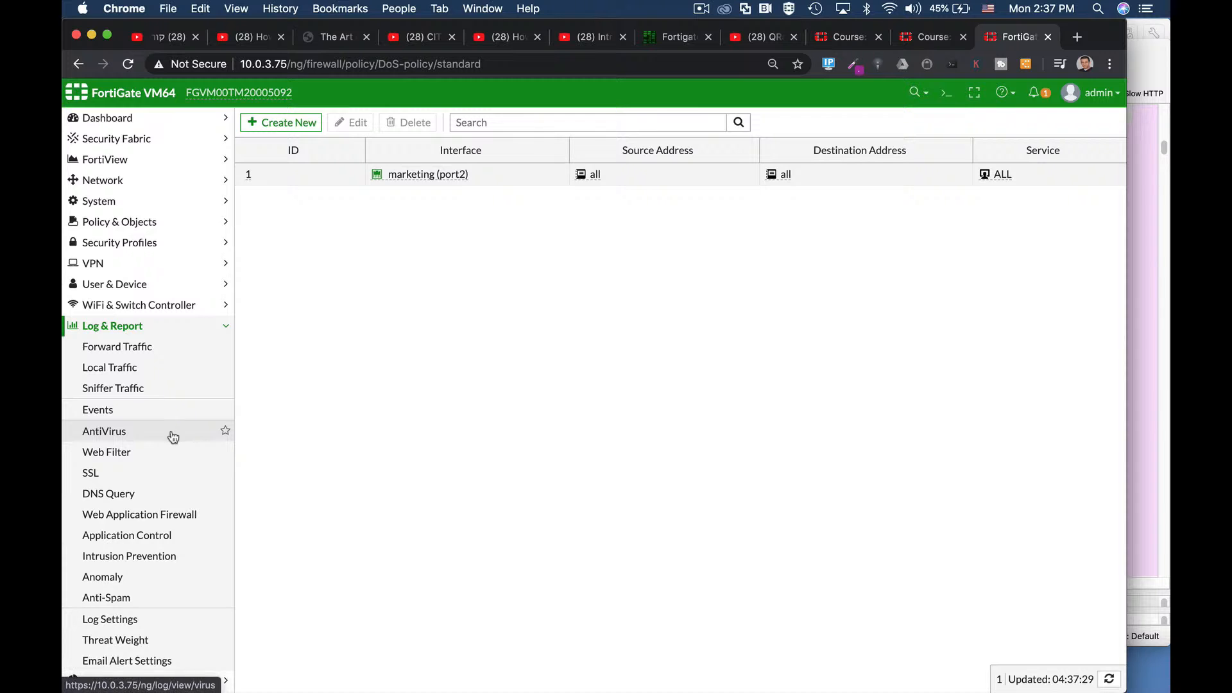
left_click(122, 576)
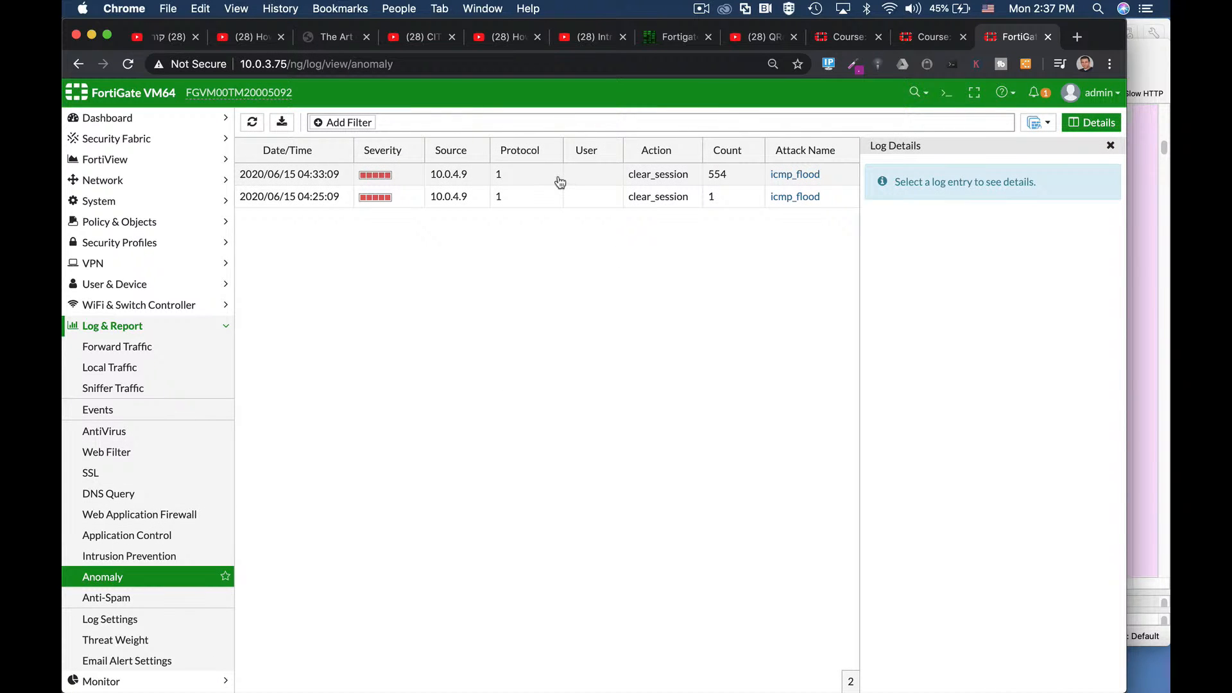
left_click(558, 180)
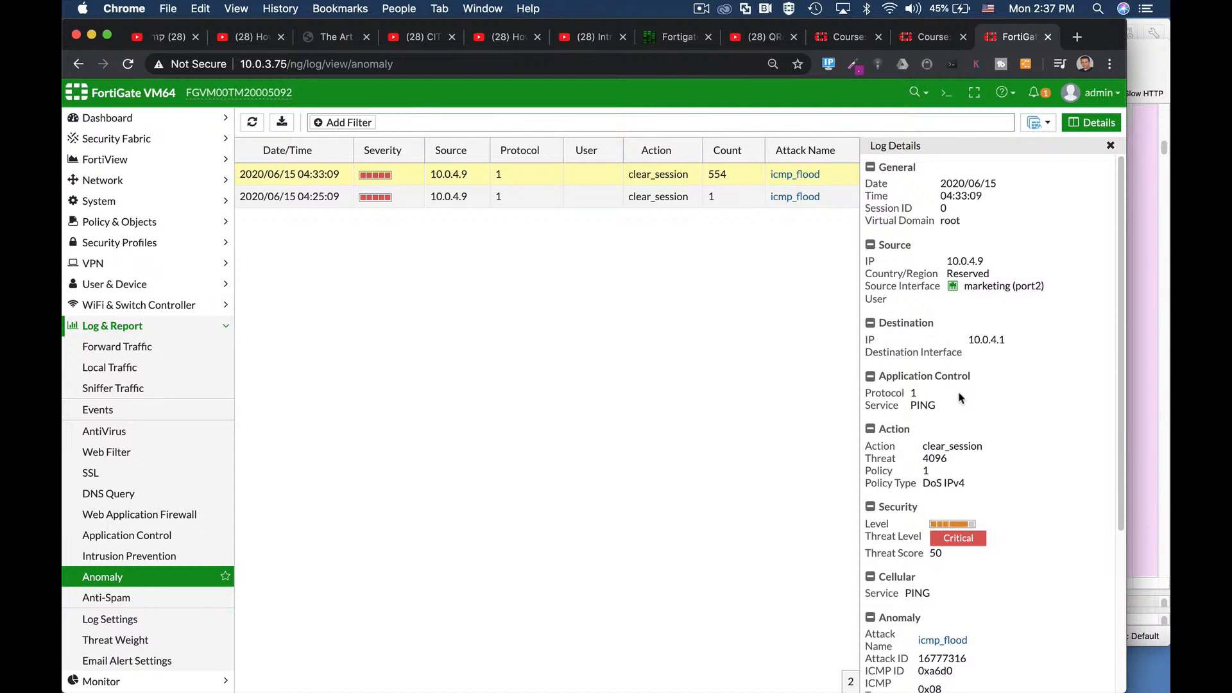
scroll(960, 398, "down", 1)
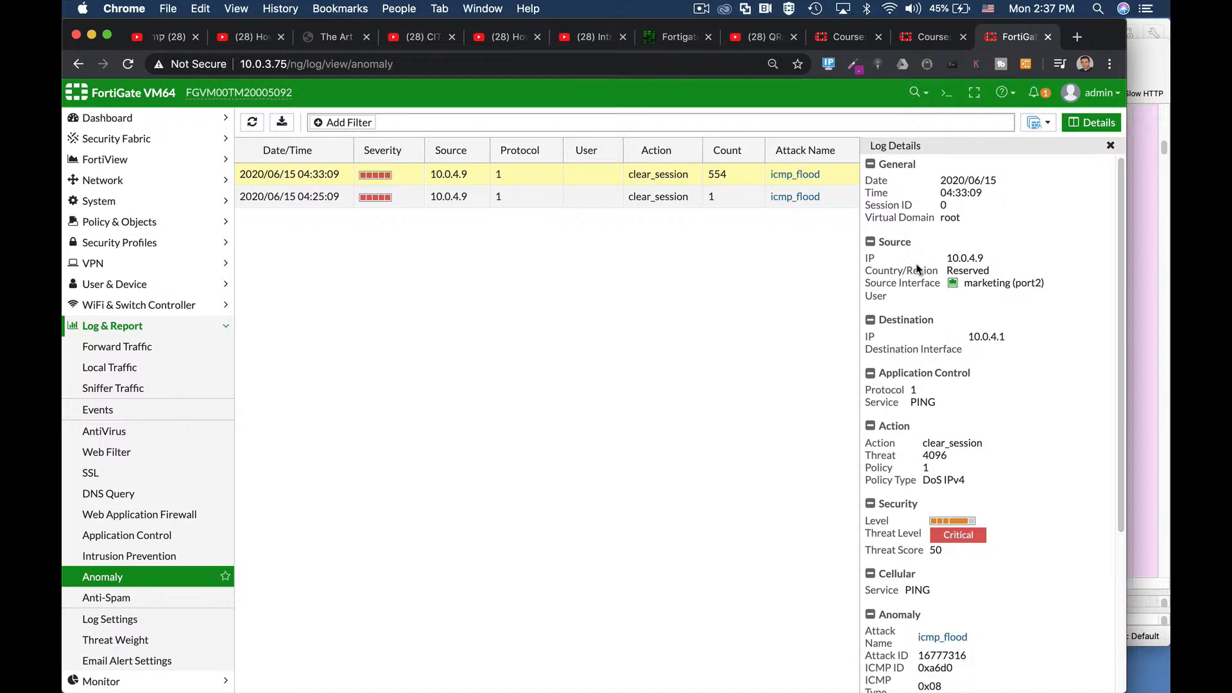
scroll(999, 505, "down", 5)
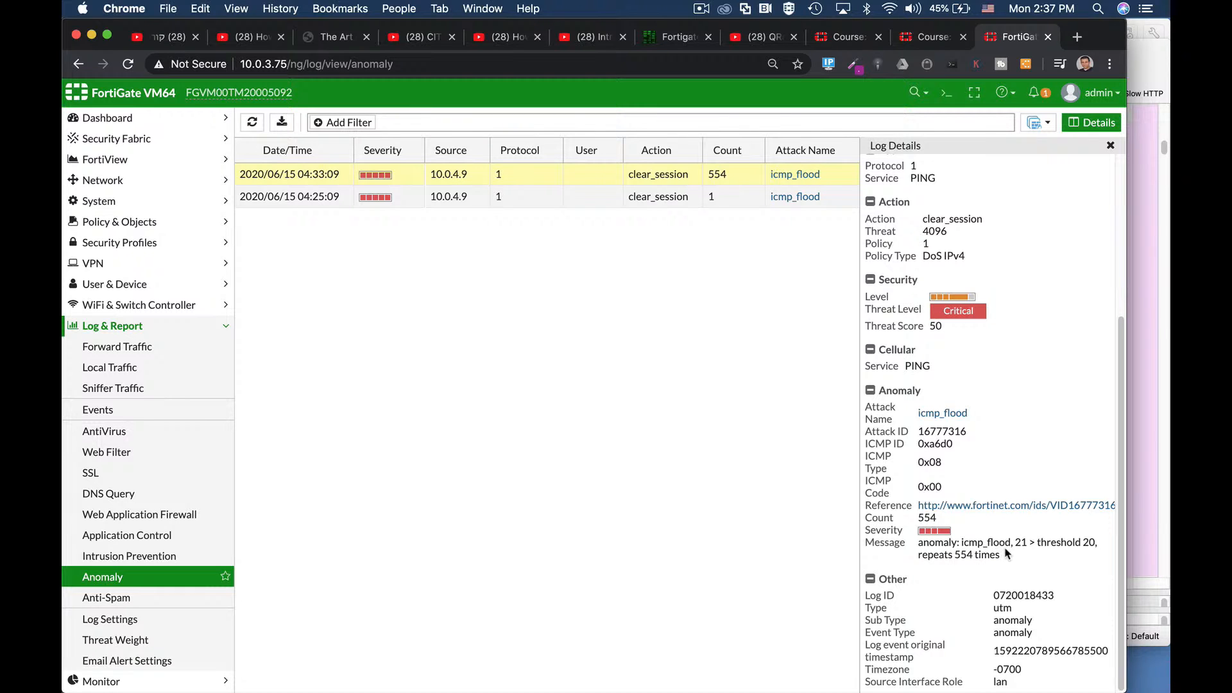
mouse_move(1038, 543)
left_mouse_down()
mouse_move(1105, 545)
mouse_move(1047, 541)
left_mouse_up()
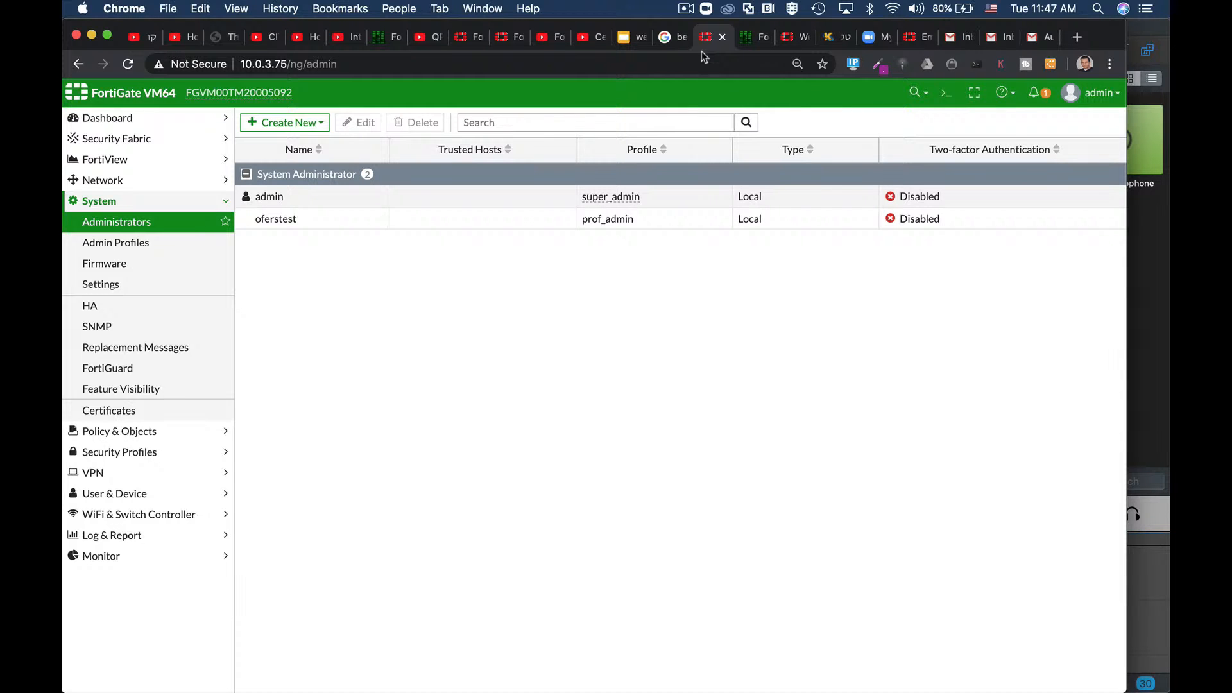
Step: Enable two-factor authentication on the test administrator account and open the CLI Console
left_click(368, 216)
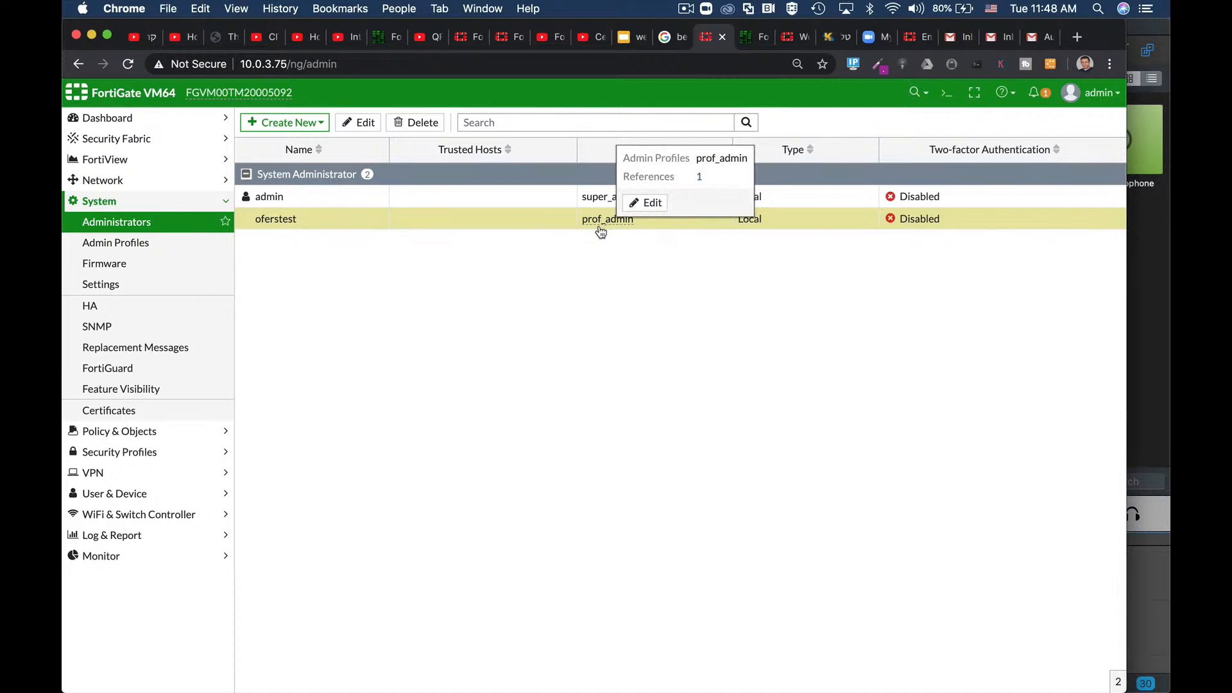
left_click(377, 123)
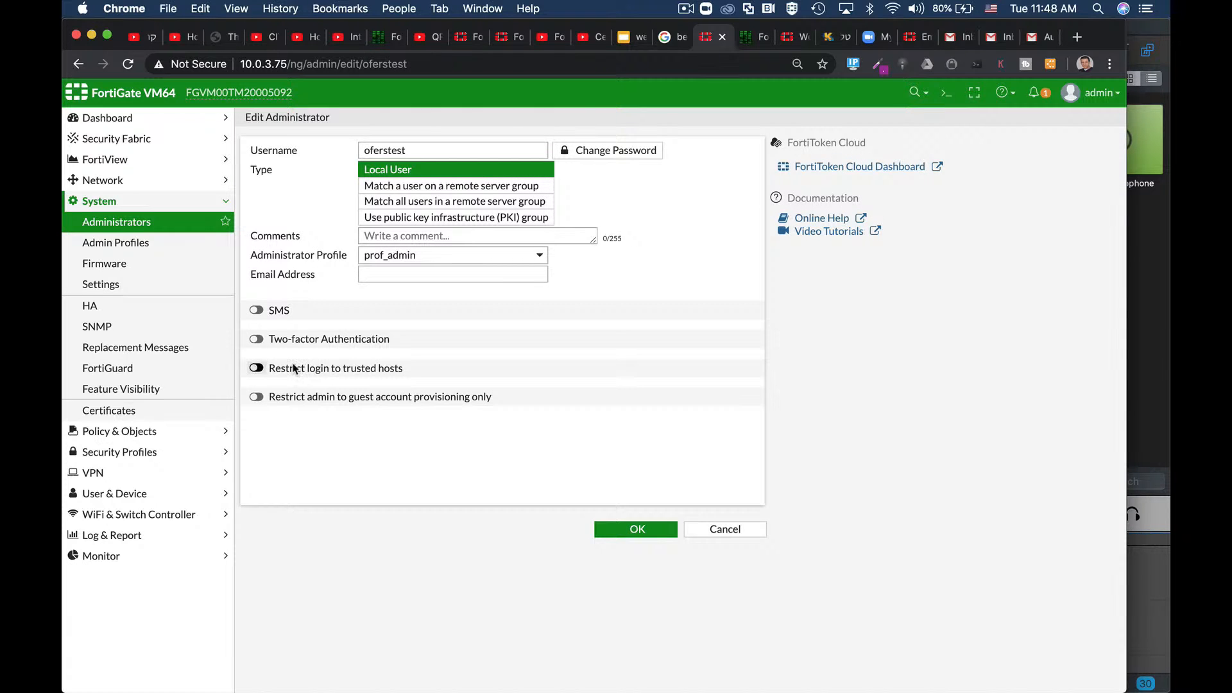
left_click(258, 340)
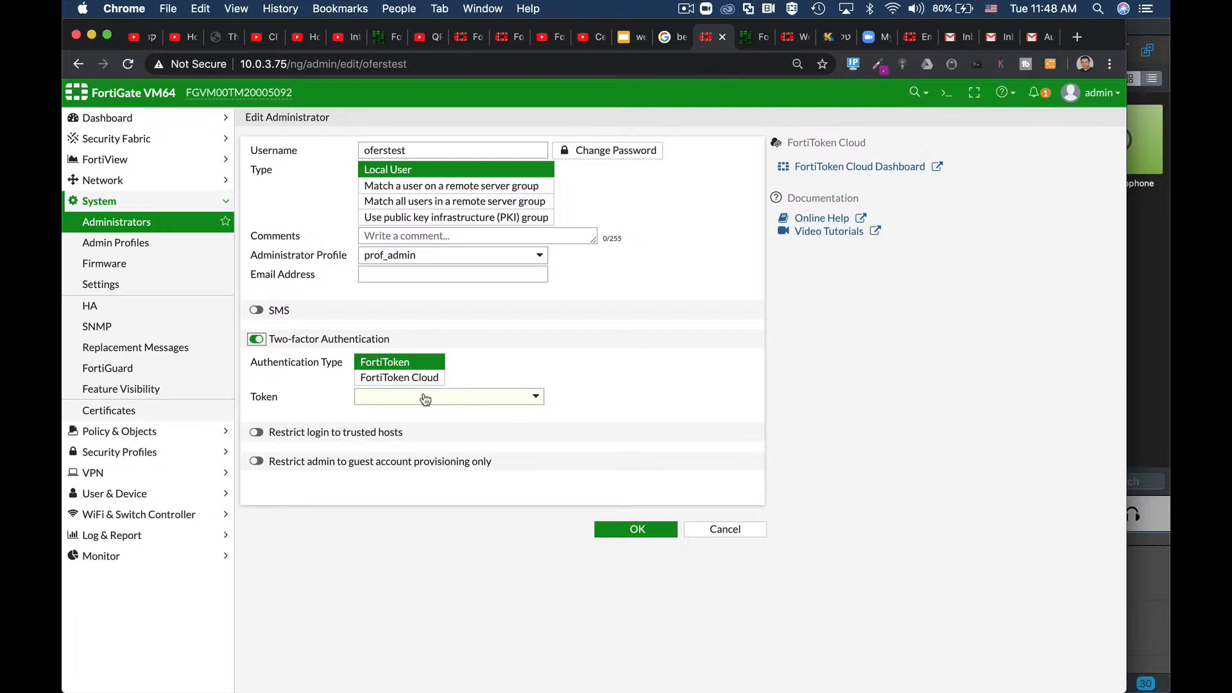
left_click(940, 96)
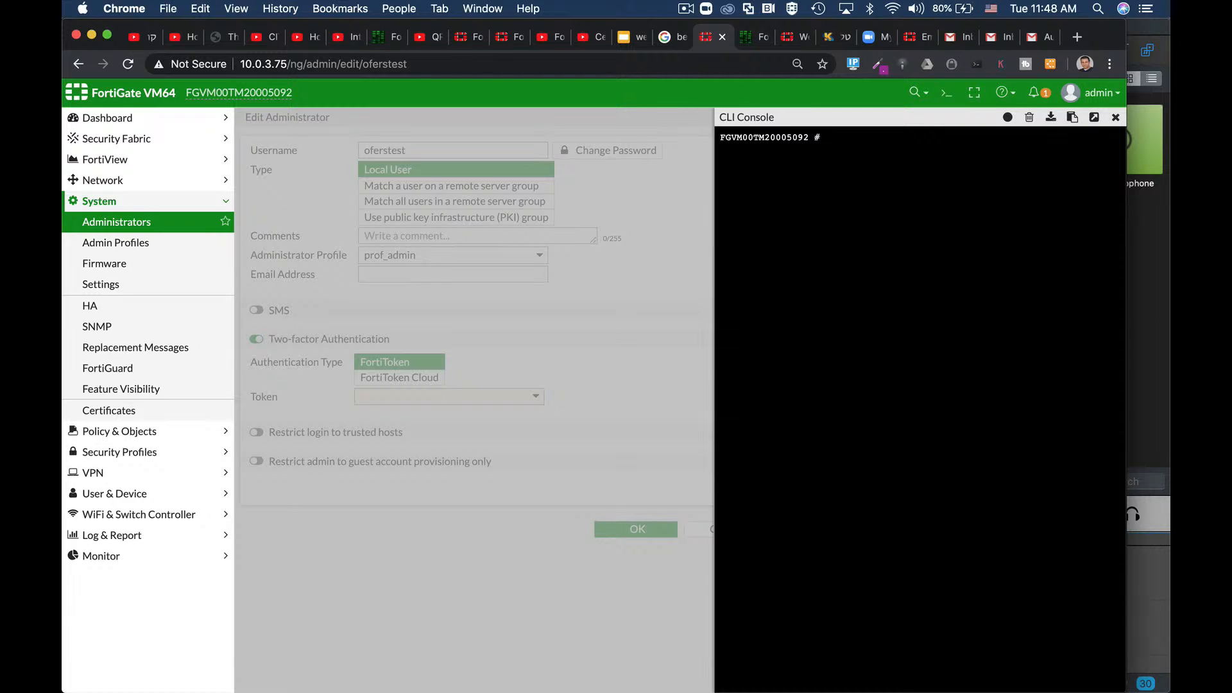
Step: Via config system admin, set the test administrator's two-factor to email and enter the recipient e-mail address
type("config system")
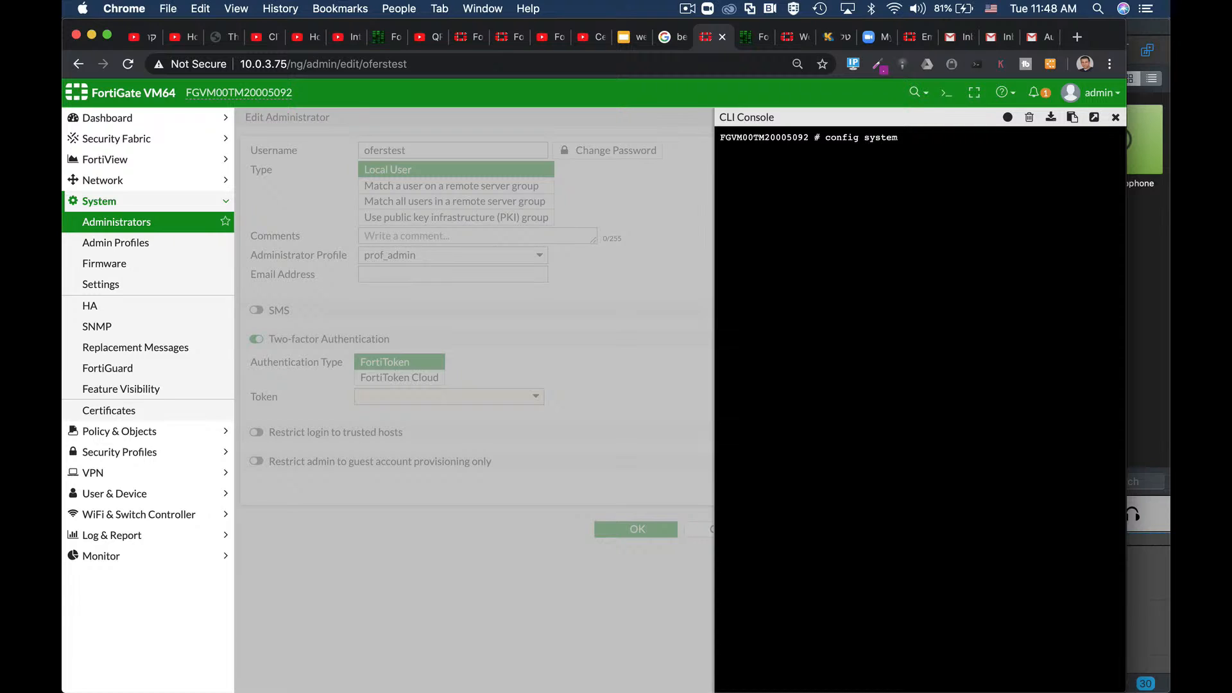
type(" admin")
key("Return")
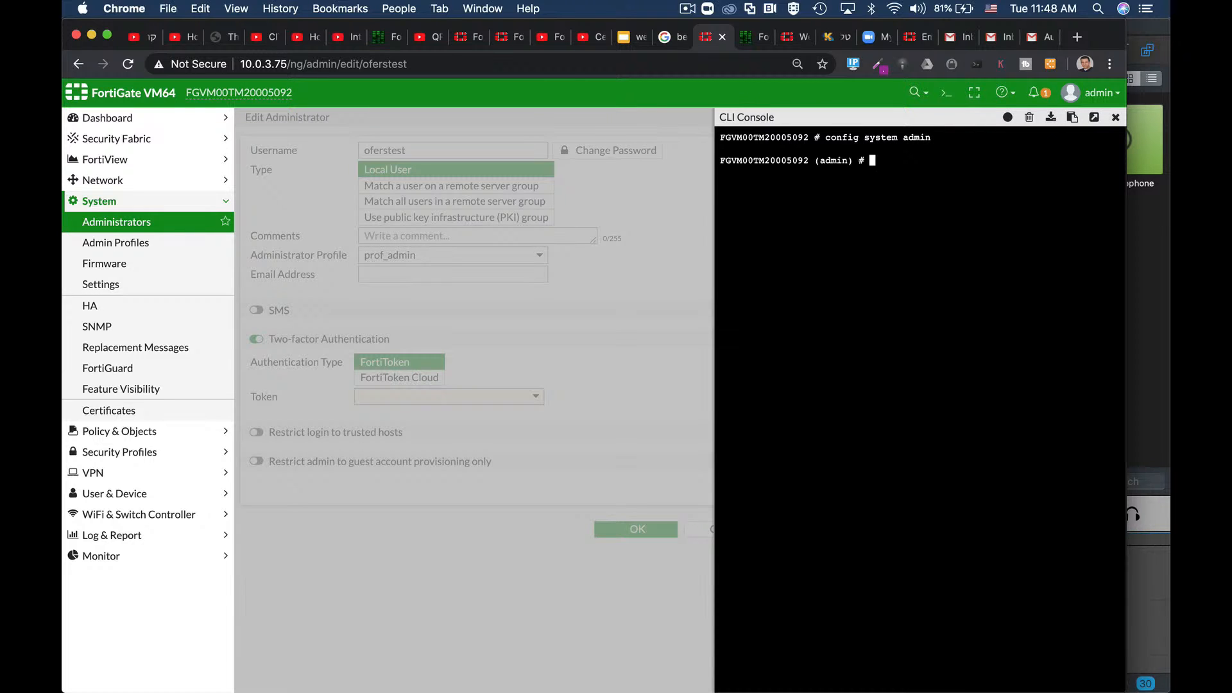
type("edit oferstest")
key("Return")
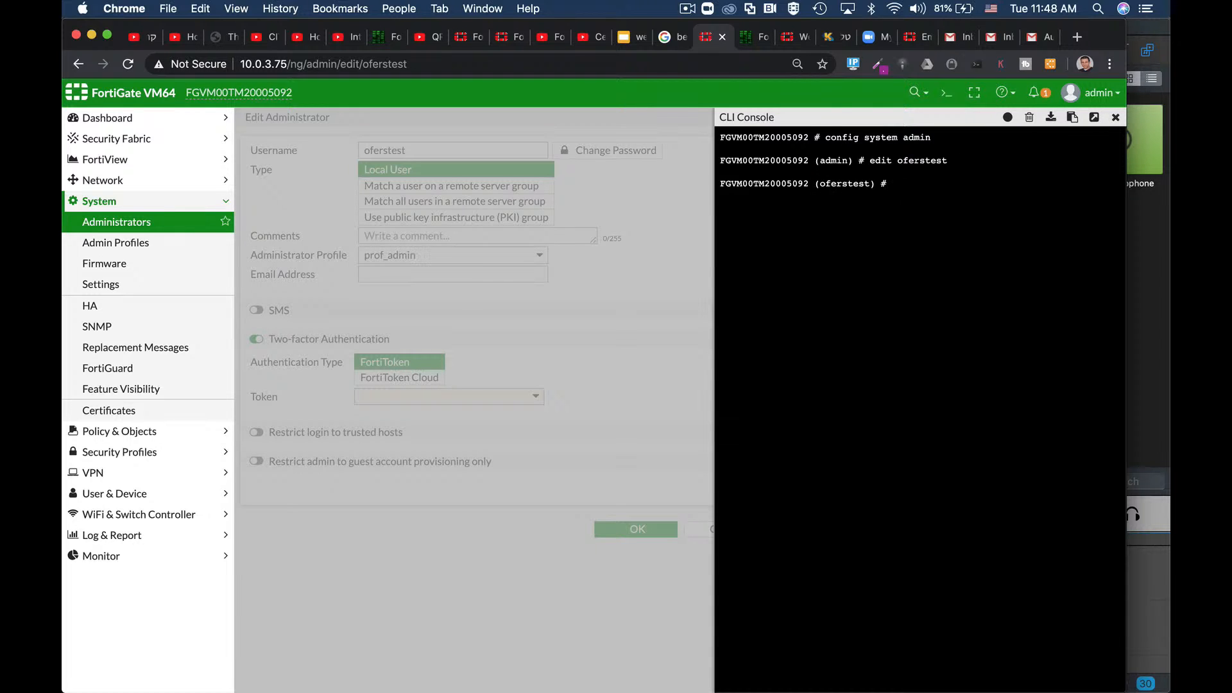
type("set two-factor email")
key("Return")
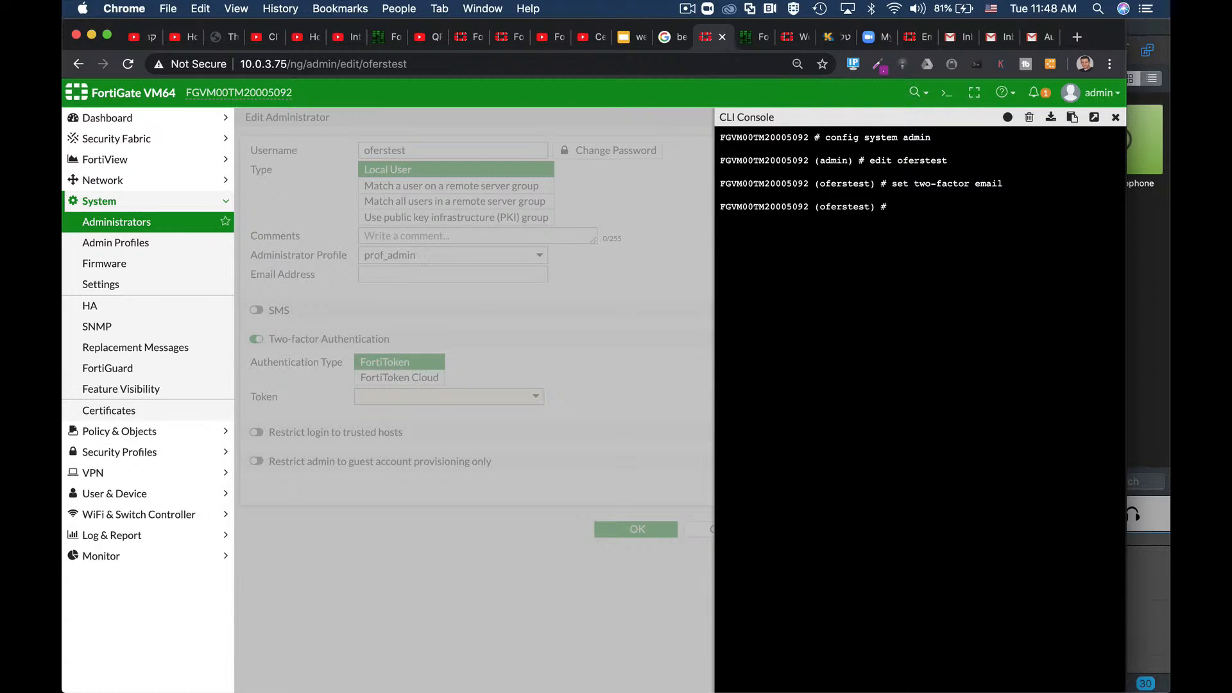
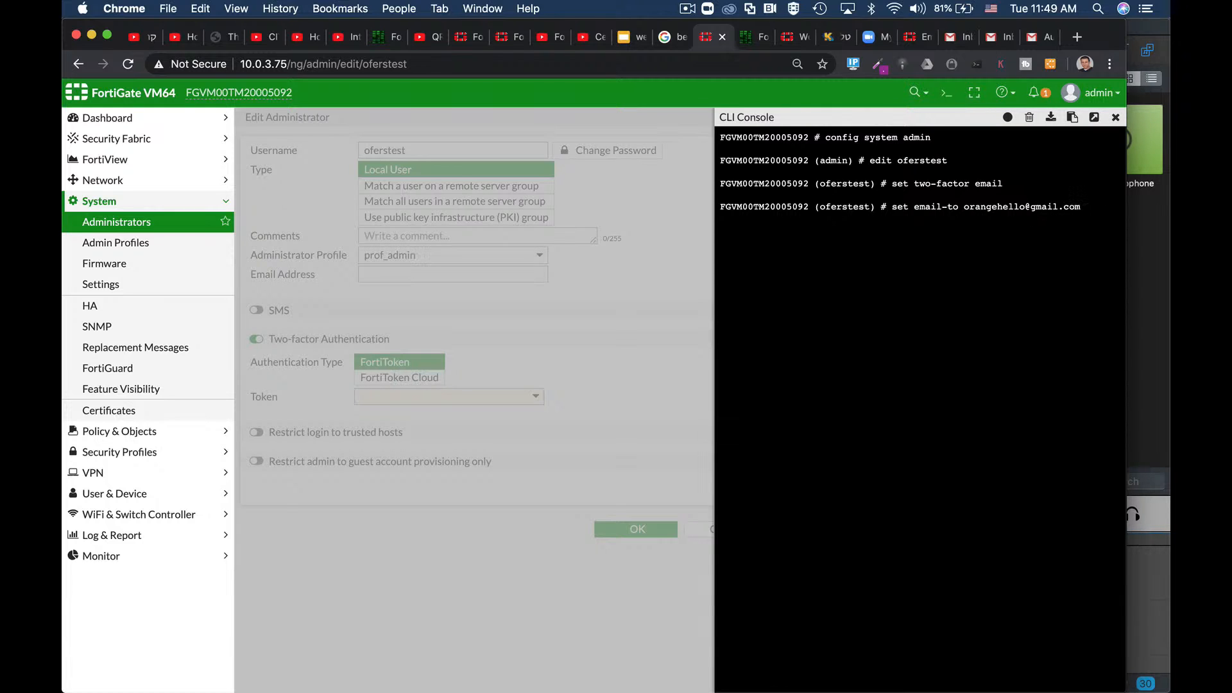
key("Return")
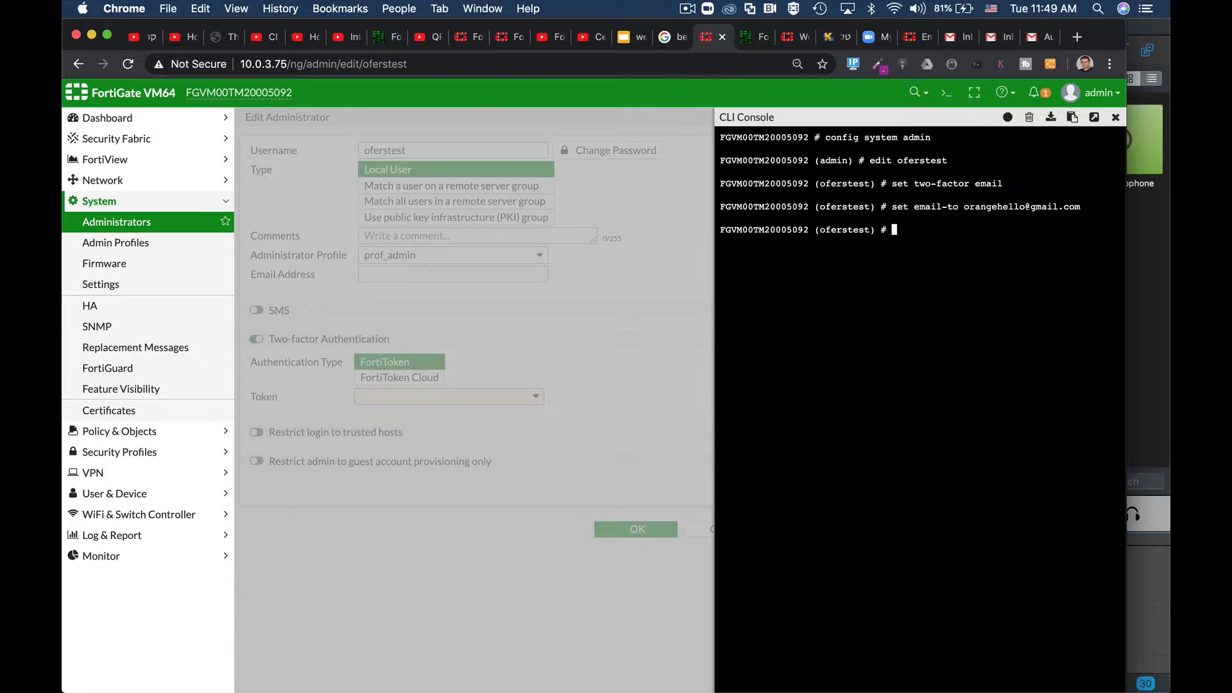
key("Return")
Step: Reload the administrator edit page and save the two-factor changes
left_click(1115, 117)
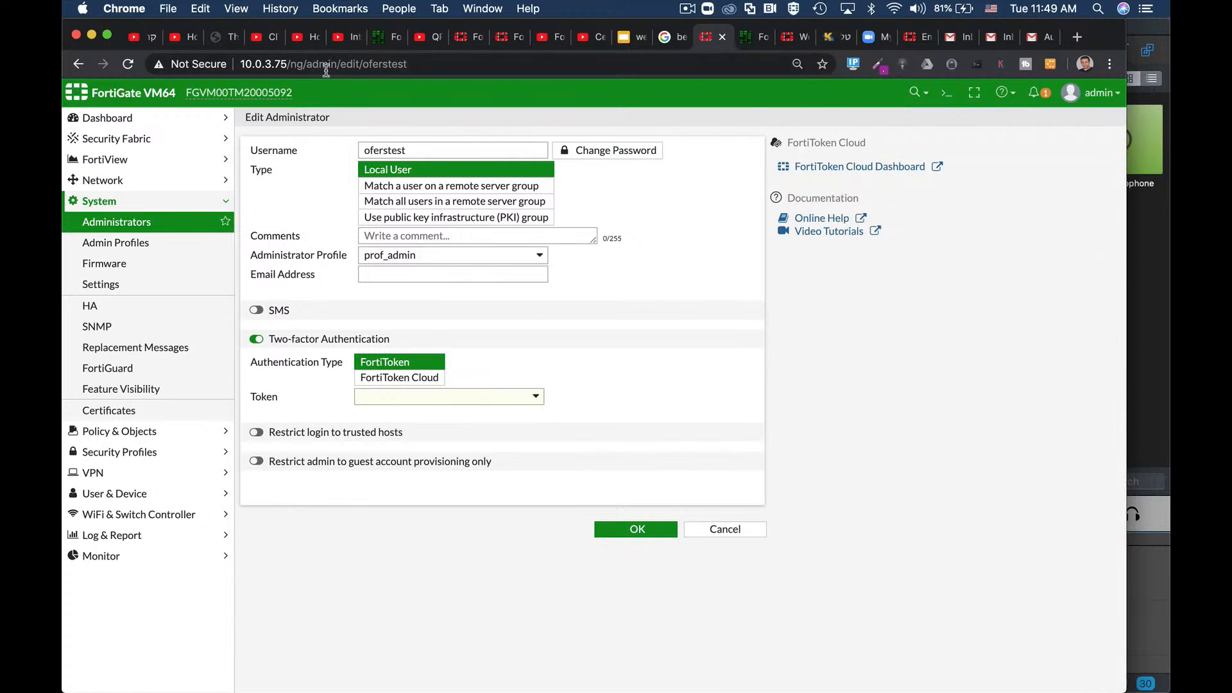
left_click(326, 64)
key("Return")
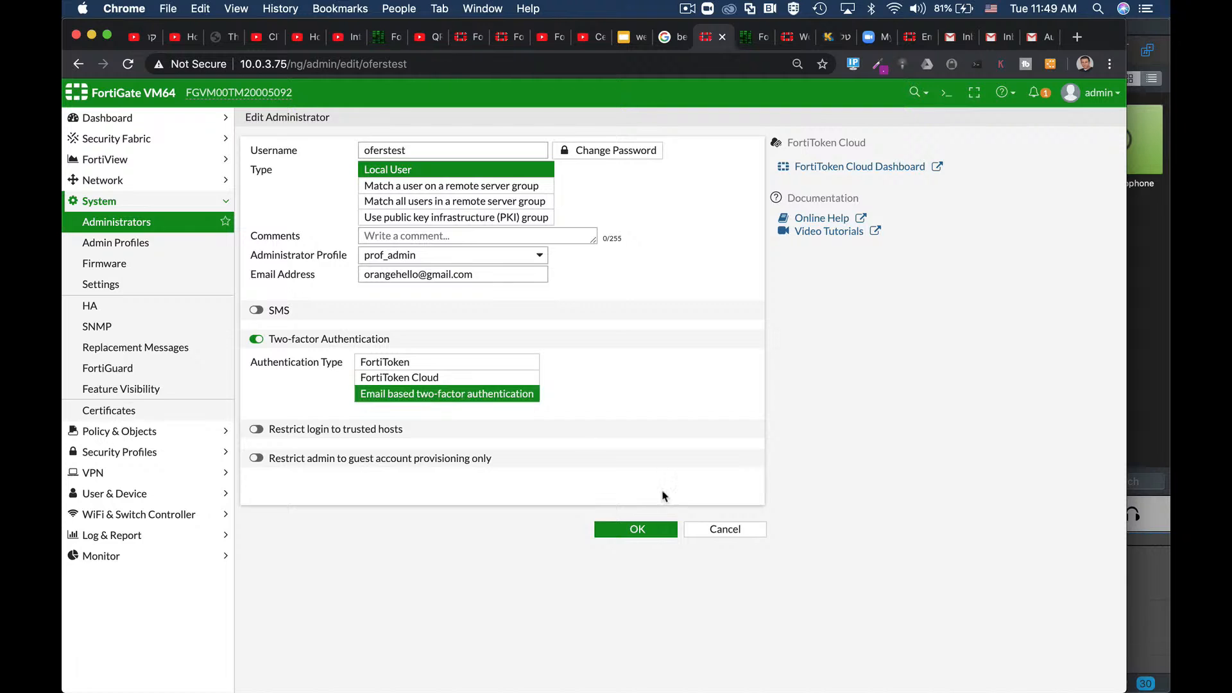
left_click(614, 530)
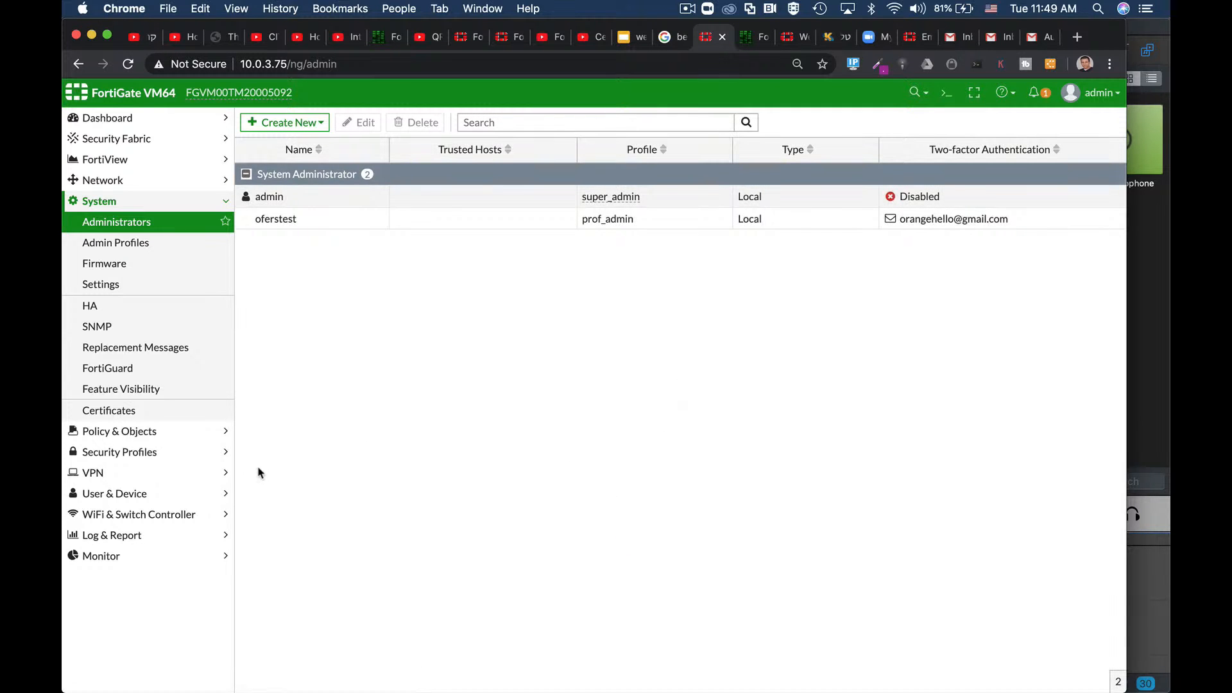
Step: Apply the System Settings page, then log out of the firewall
left_click(144, 285)
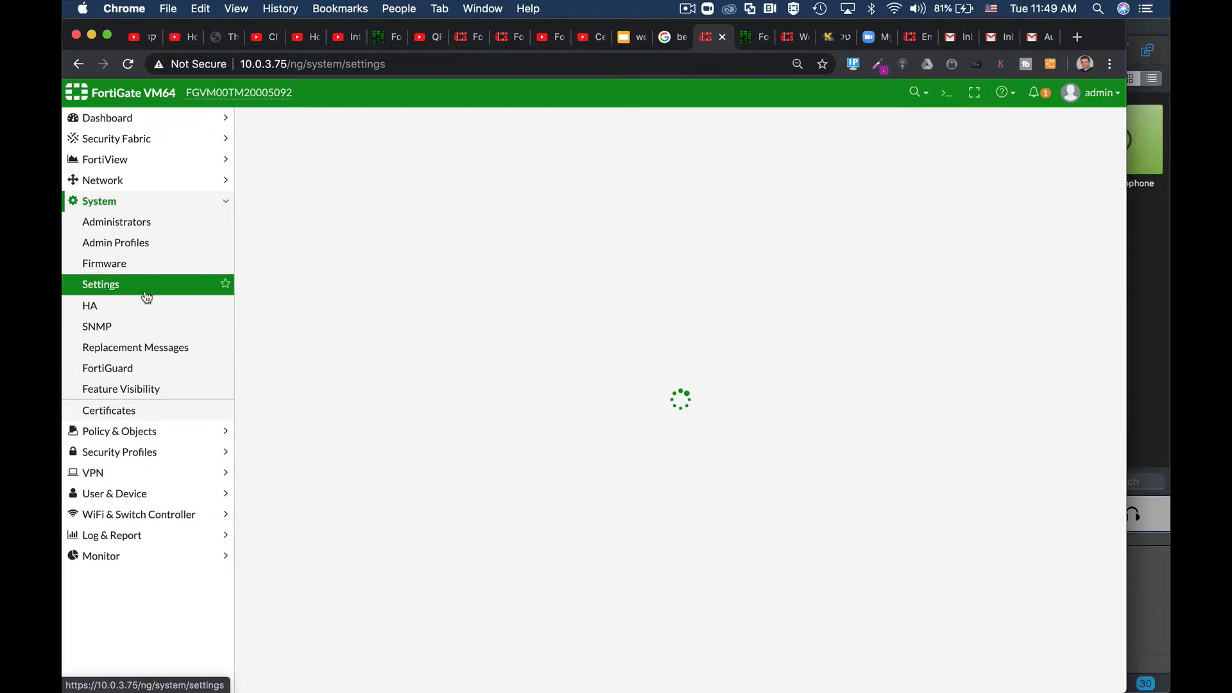
scroll(587, 471, "down", 8)
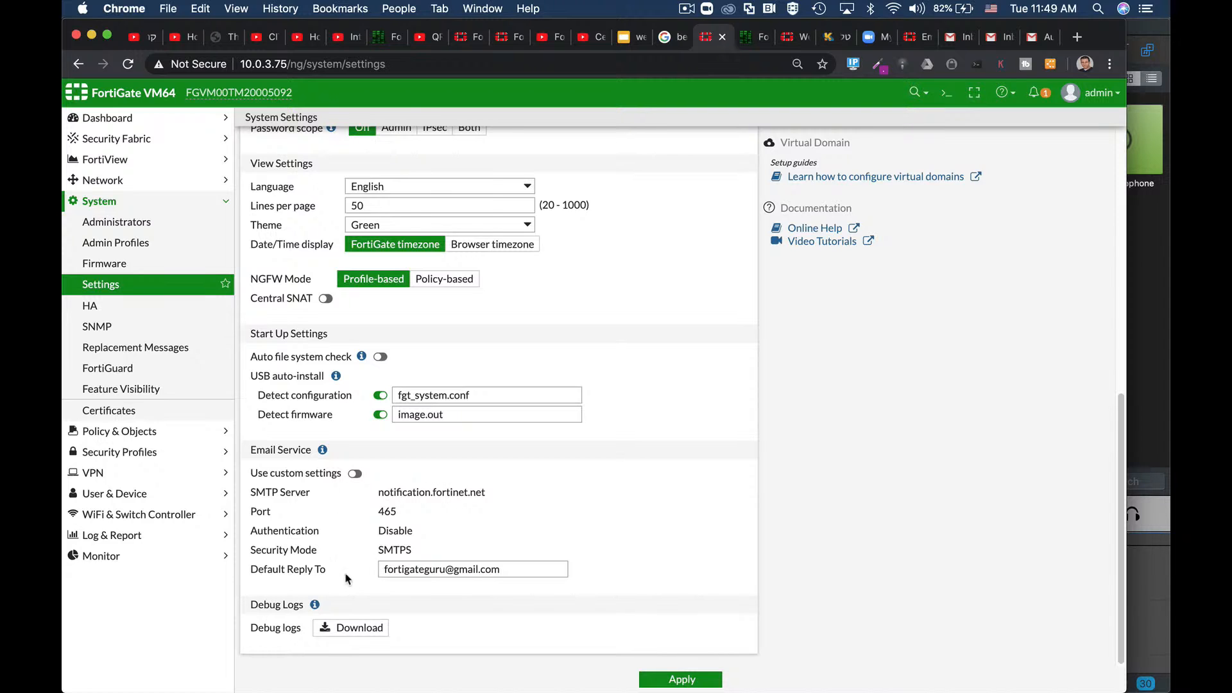
left_click(673, 682)
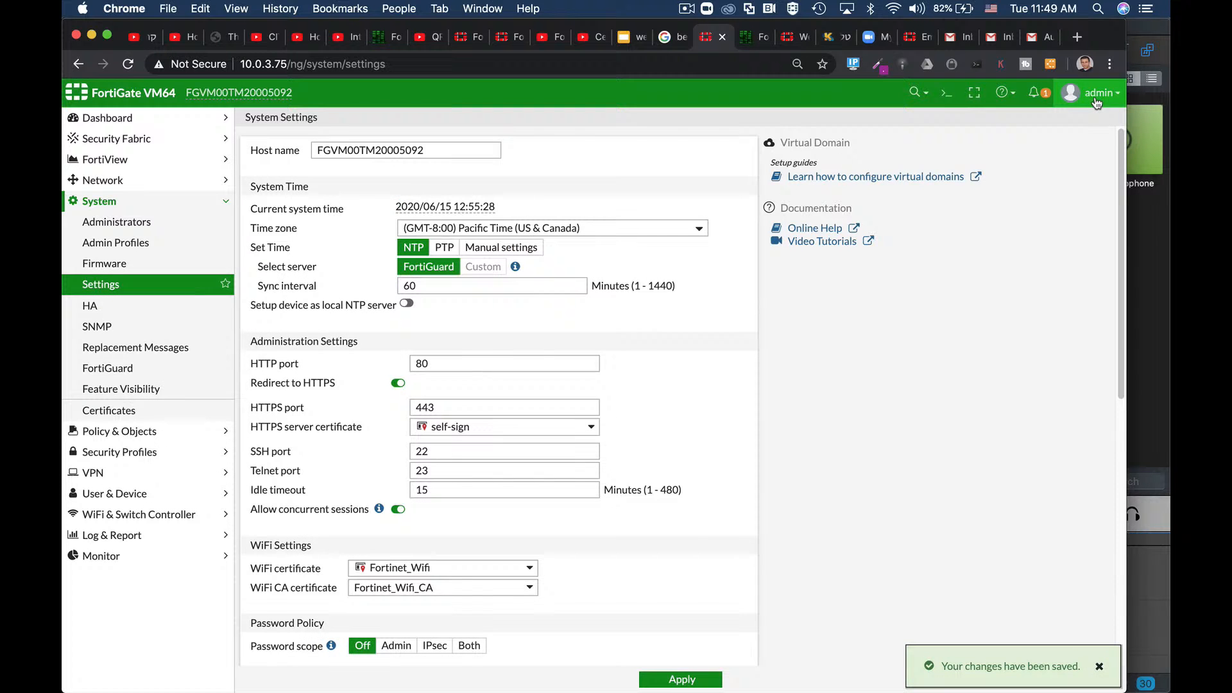
left_click(1097, 101)
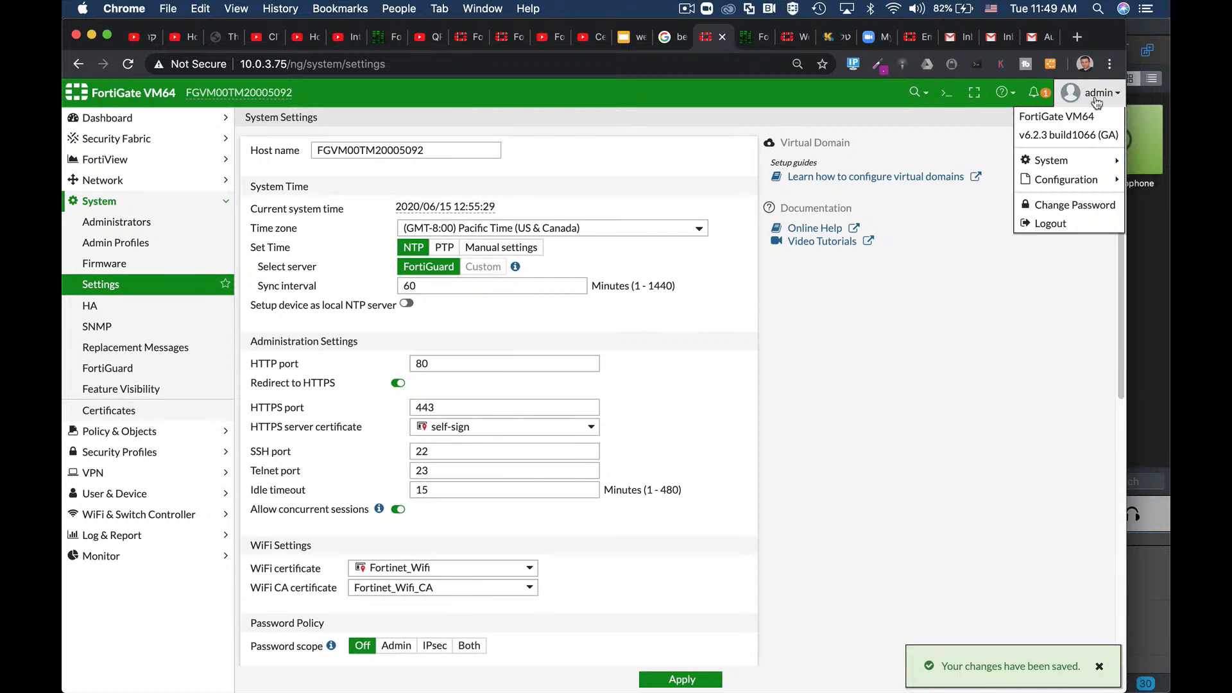
left_click(1065, 223)
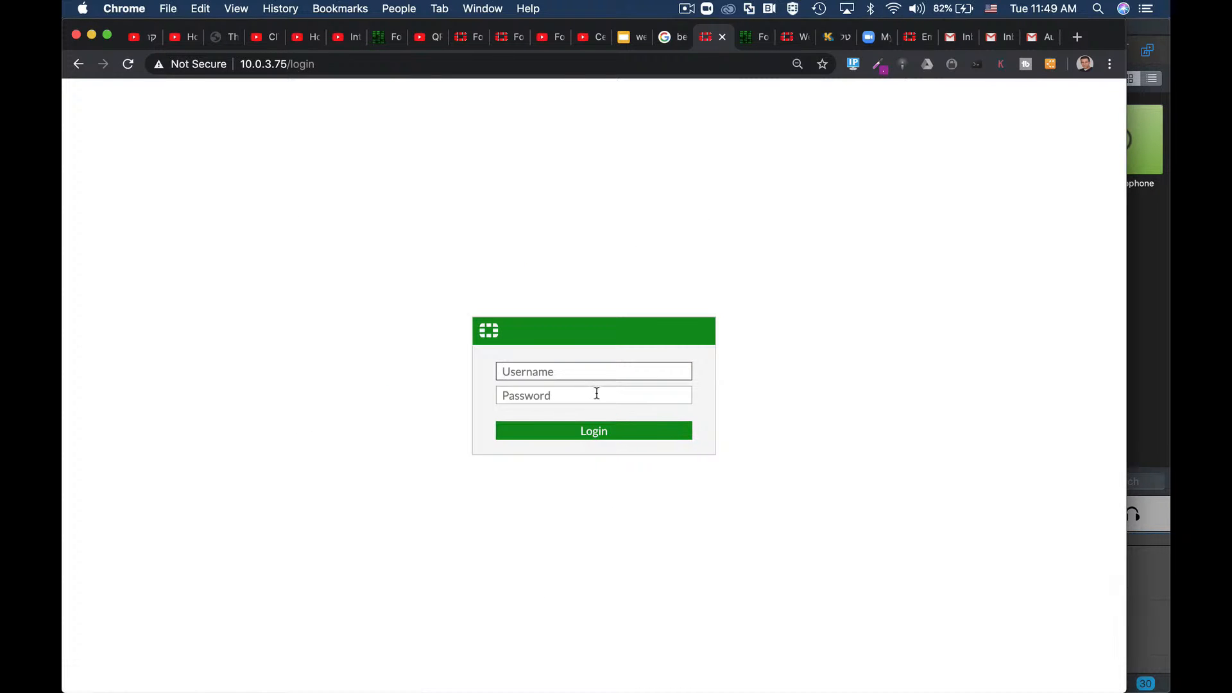
Step: Log in with the test administrator's username and password
key("Tab")
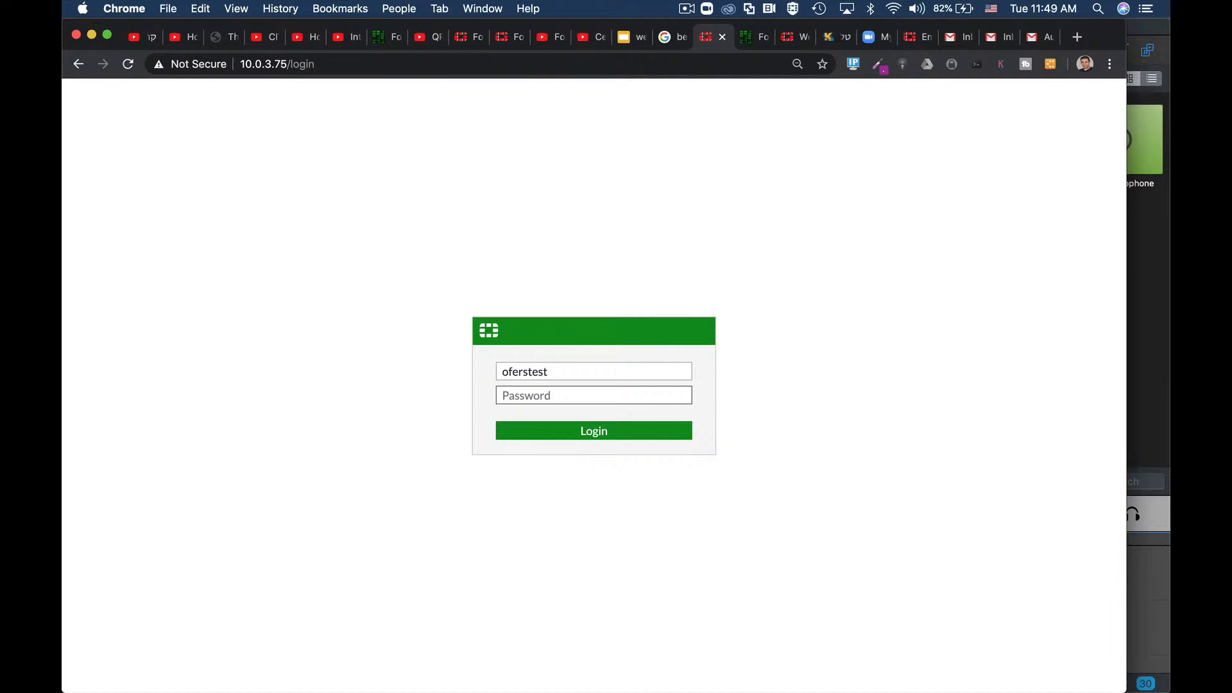
key("Return")
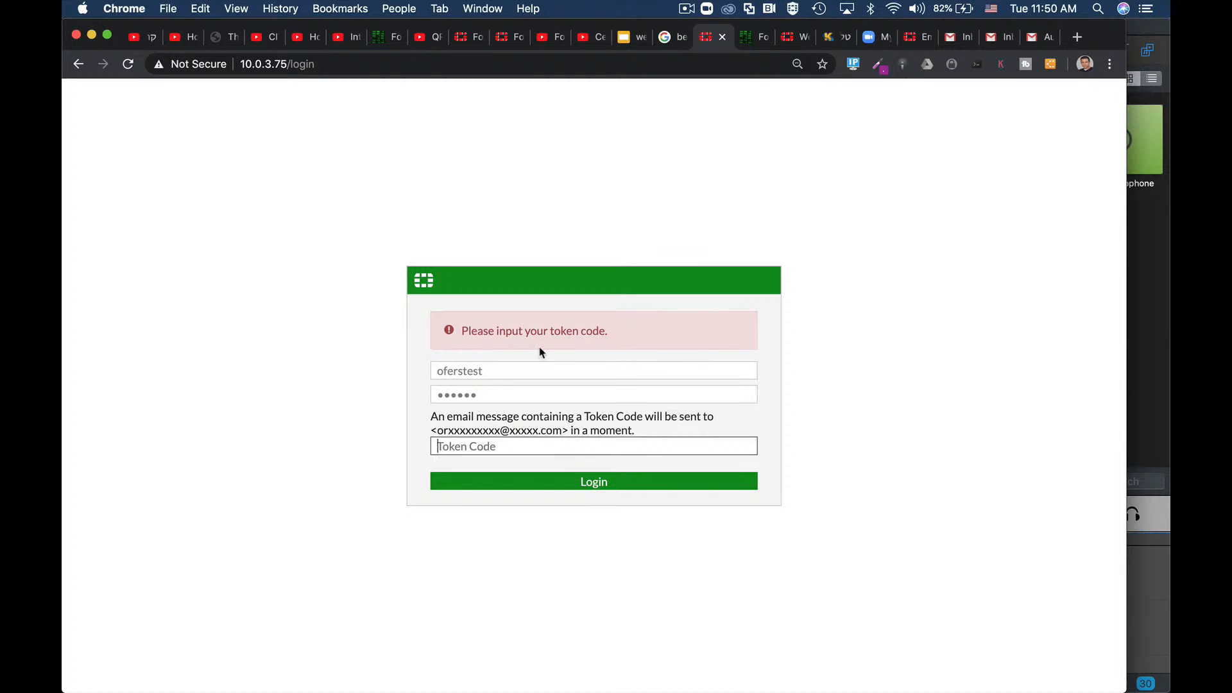
Step: Reload the Gmail inbox, open the newest AuthCode email and copy its token code
left_click(1036, 37)
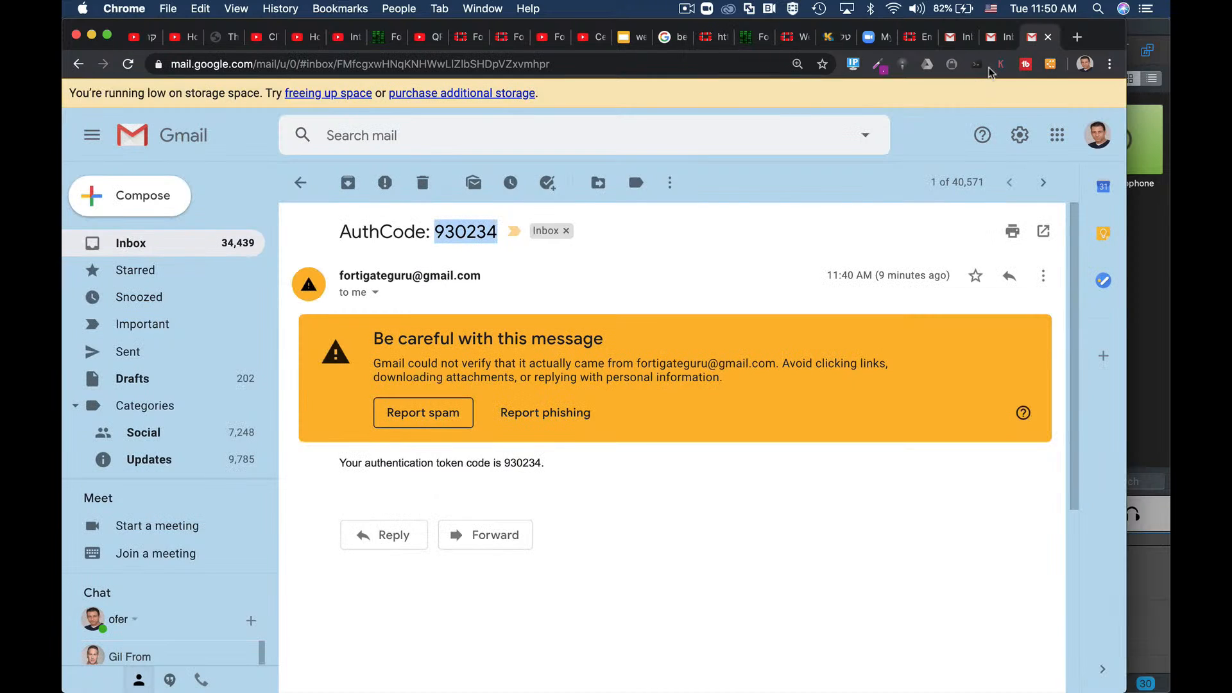
left_click(173, 240)
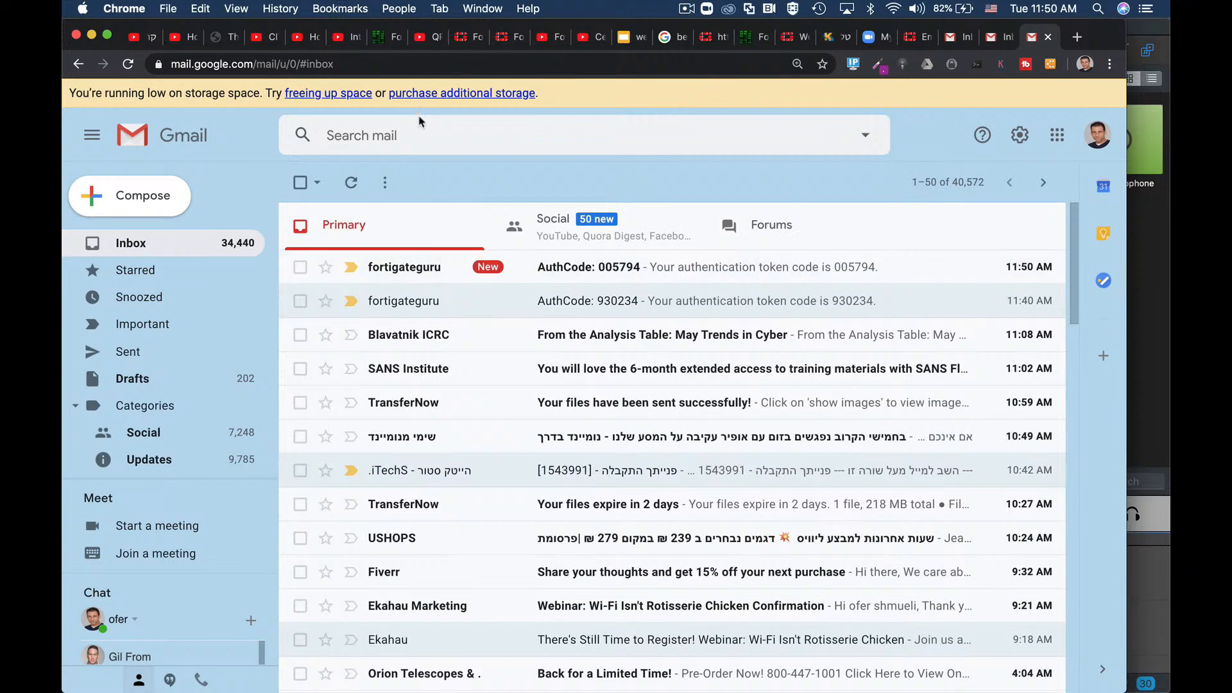
left_click(434, 64)
key("Return")
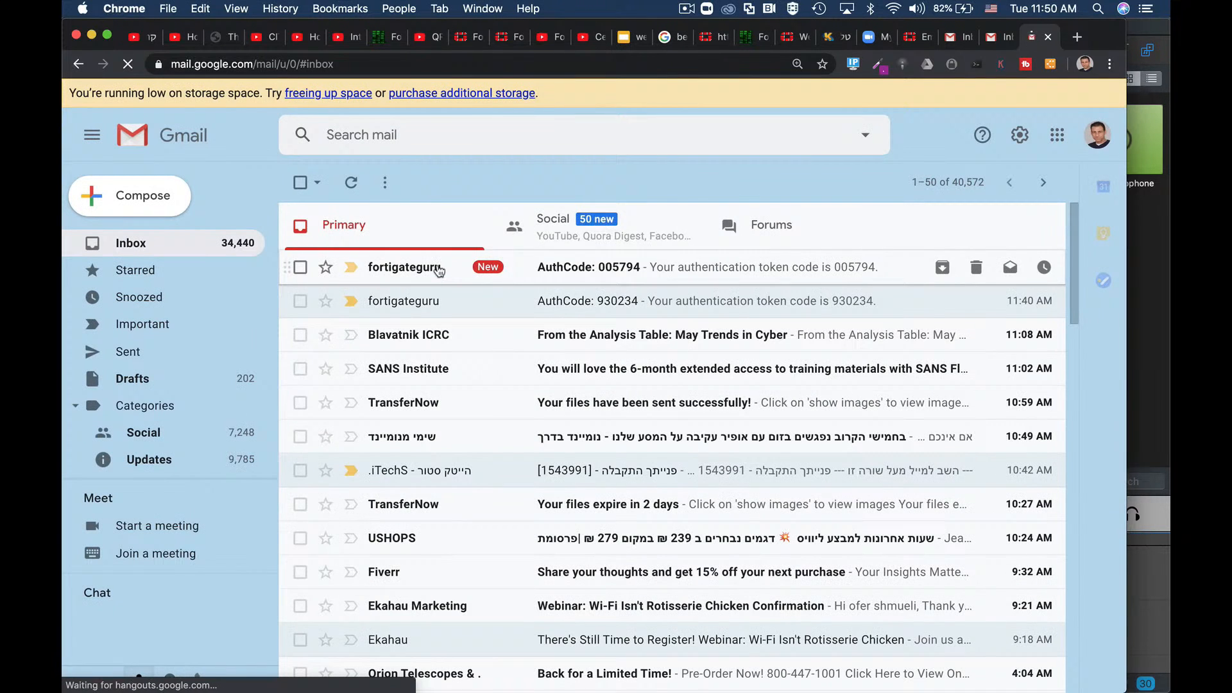
left_click(438, 270)
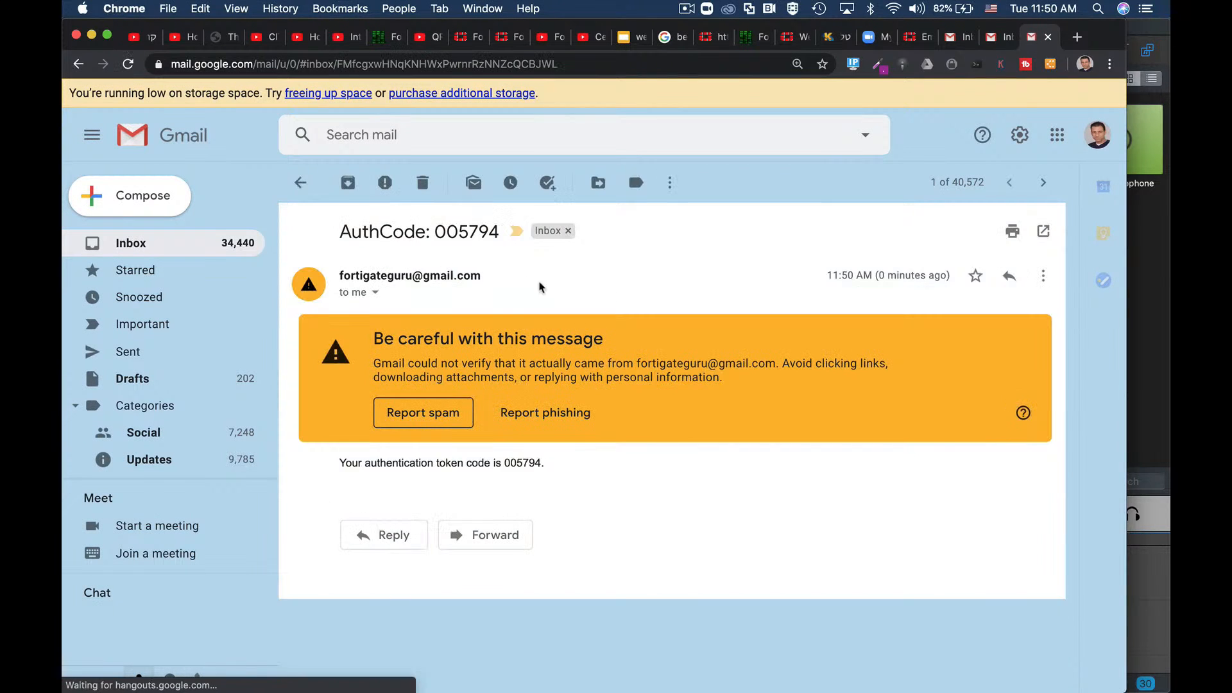
left_click_drag(433, 231, 495, 234)
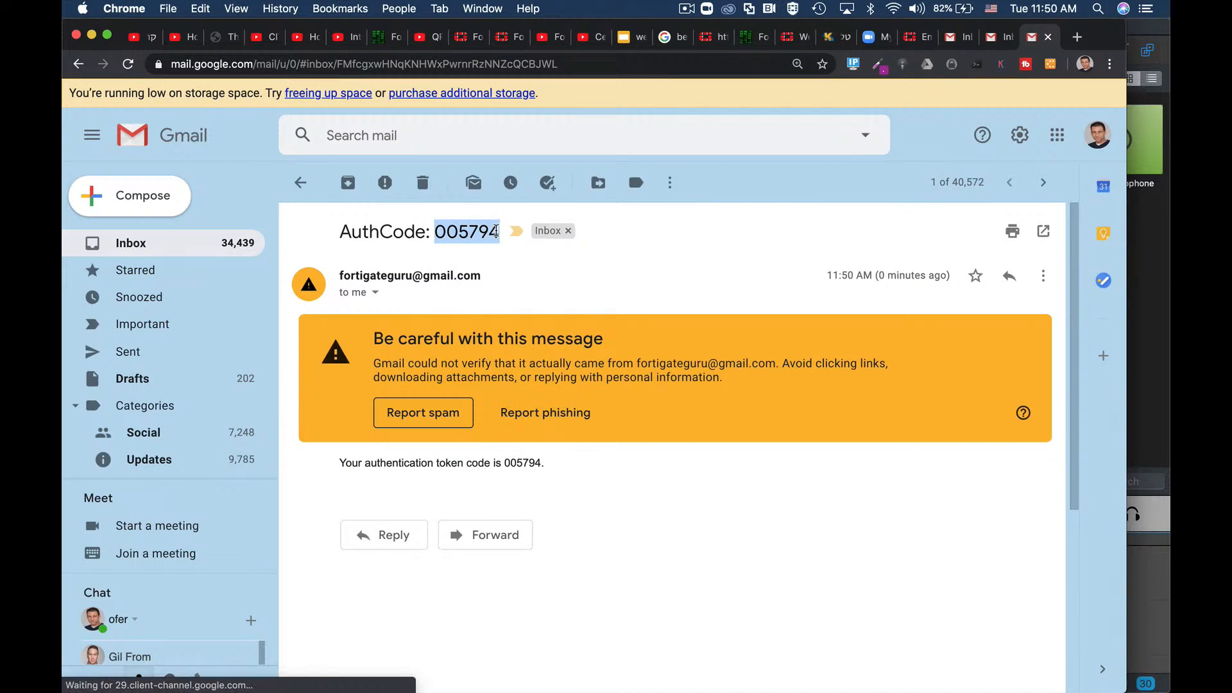
left_click(709, 38)
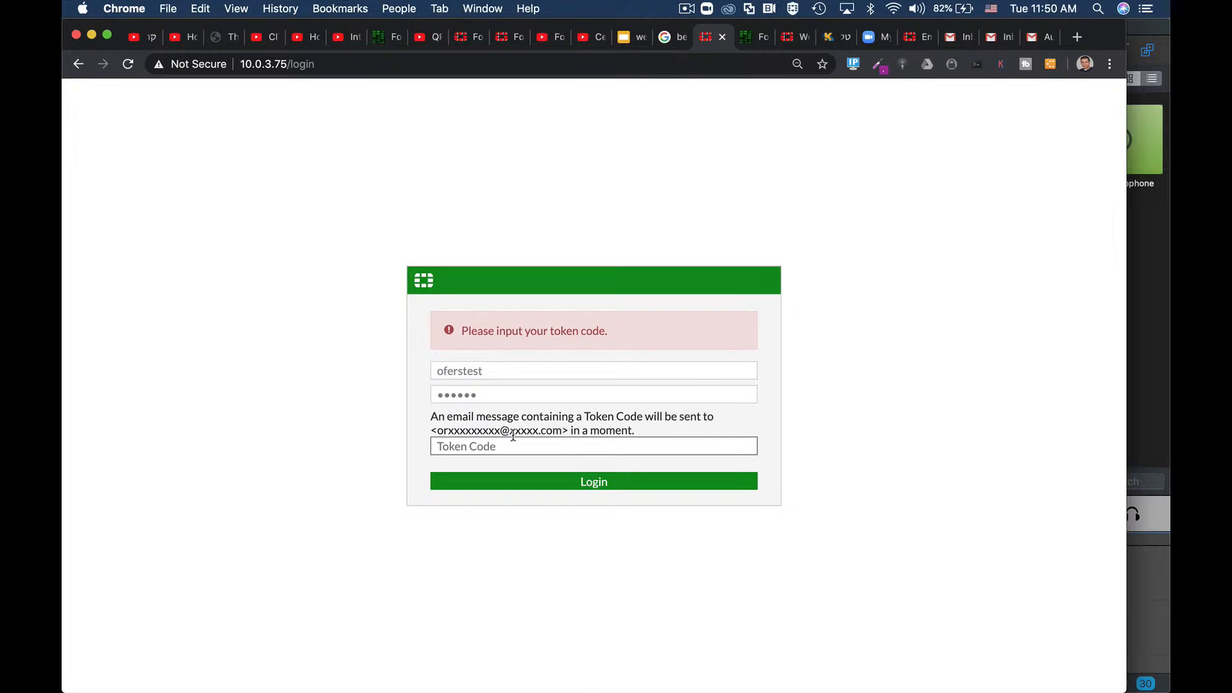
Step: Paste the emailed token code and log in to FortiGate
key("super+v")
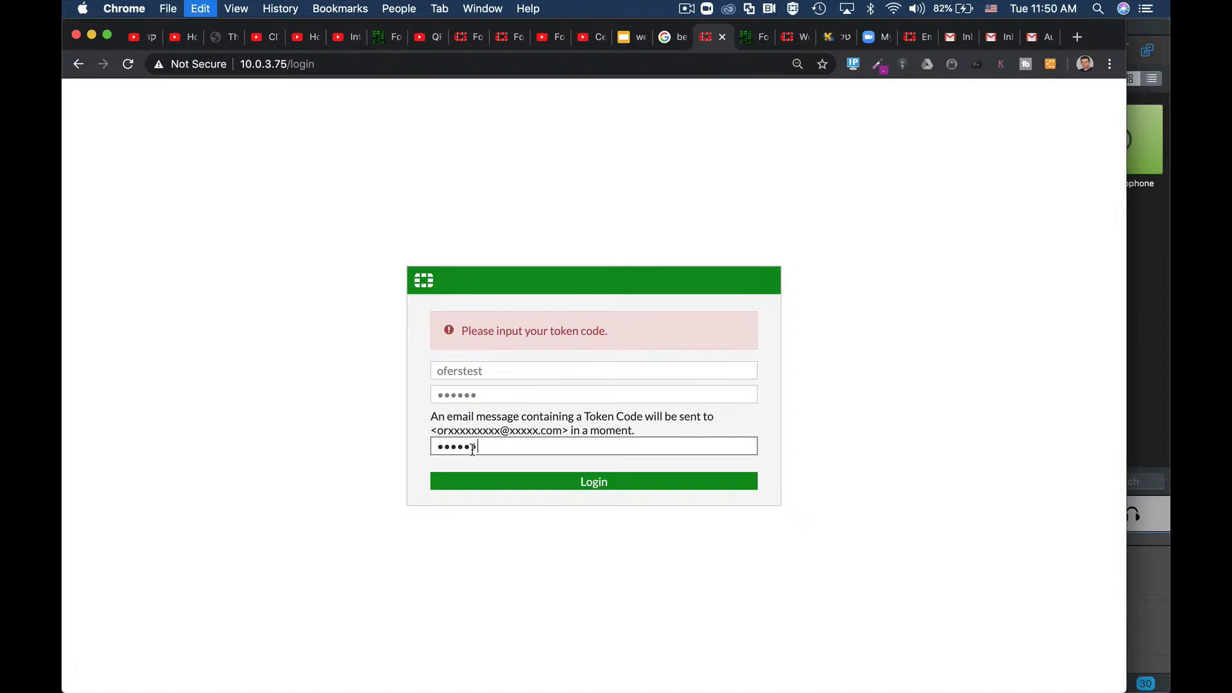
left_click(606, 484)
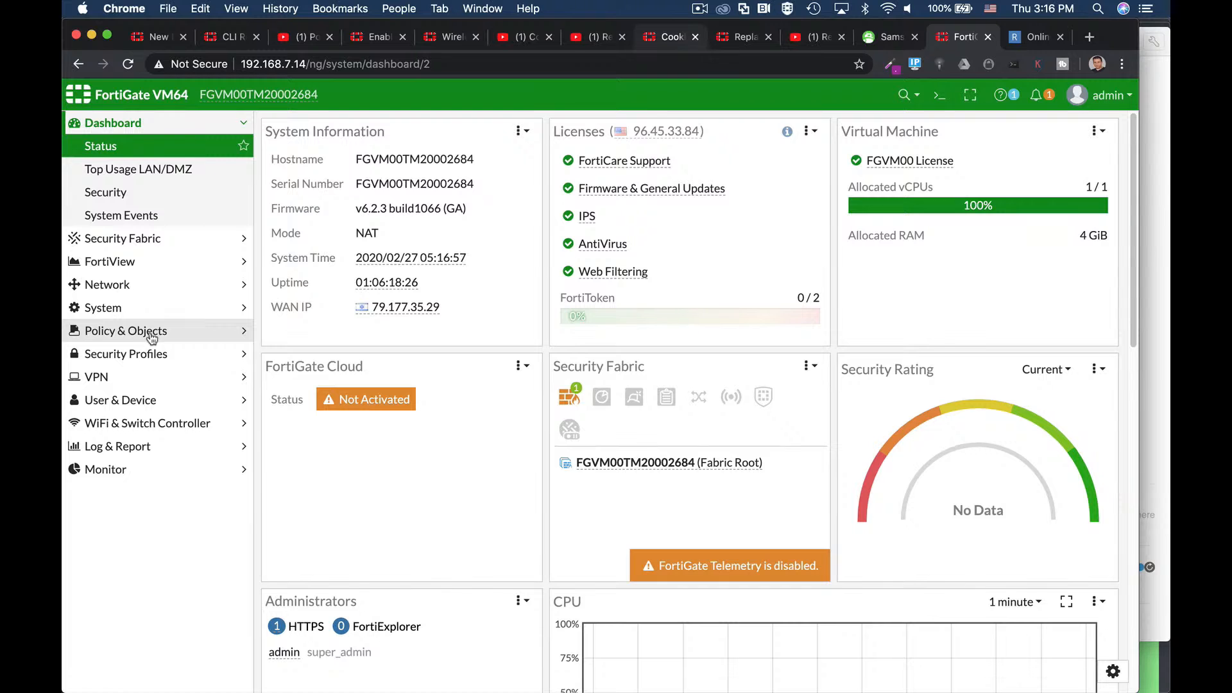
Step: Start a new Web Filter profile named 'block pdf'
left_click(153, 354)
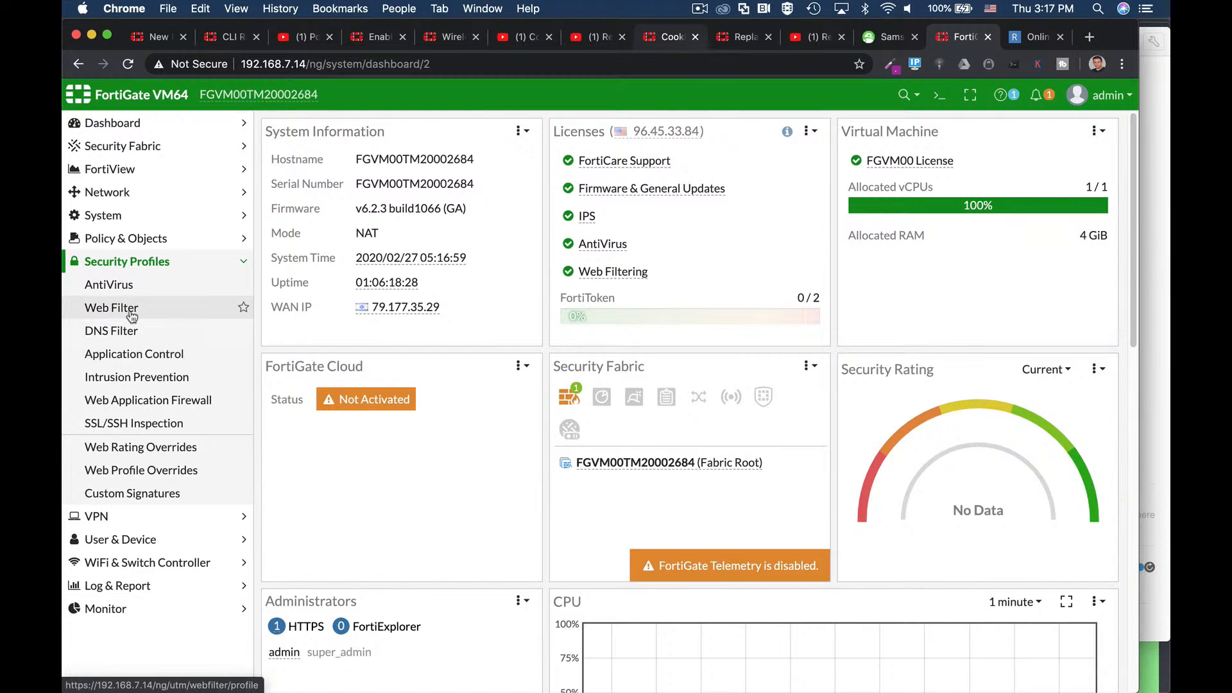
left_click(132, 313)
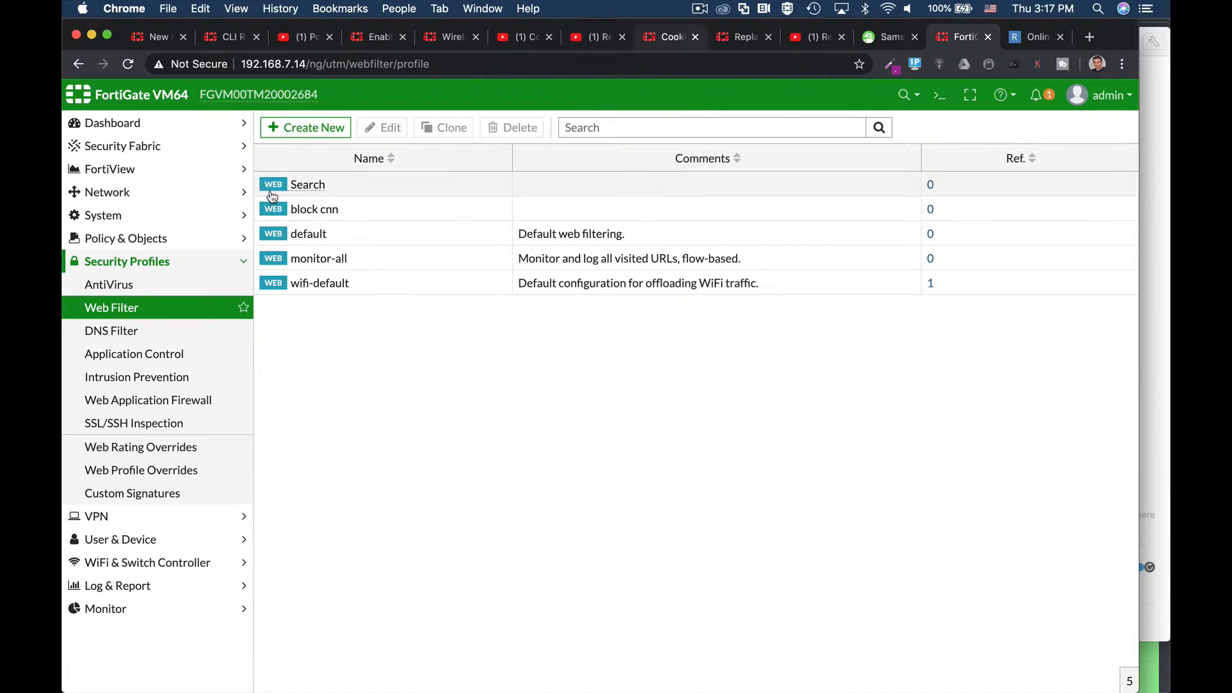
left_click(308, 127)
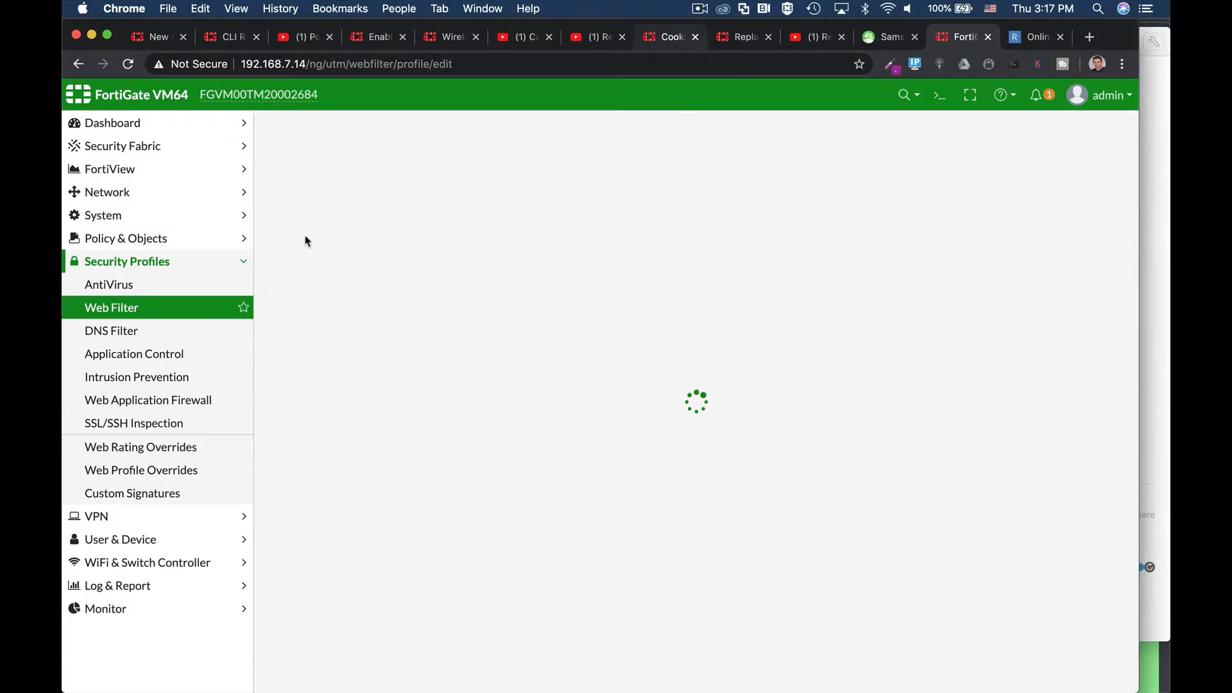
left_click(344, 160)
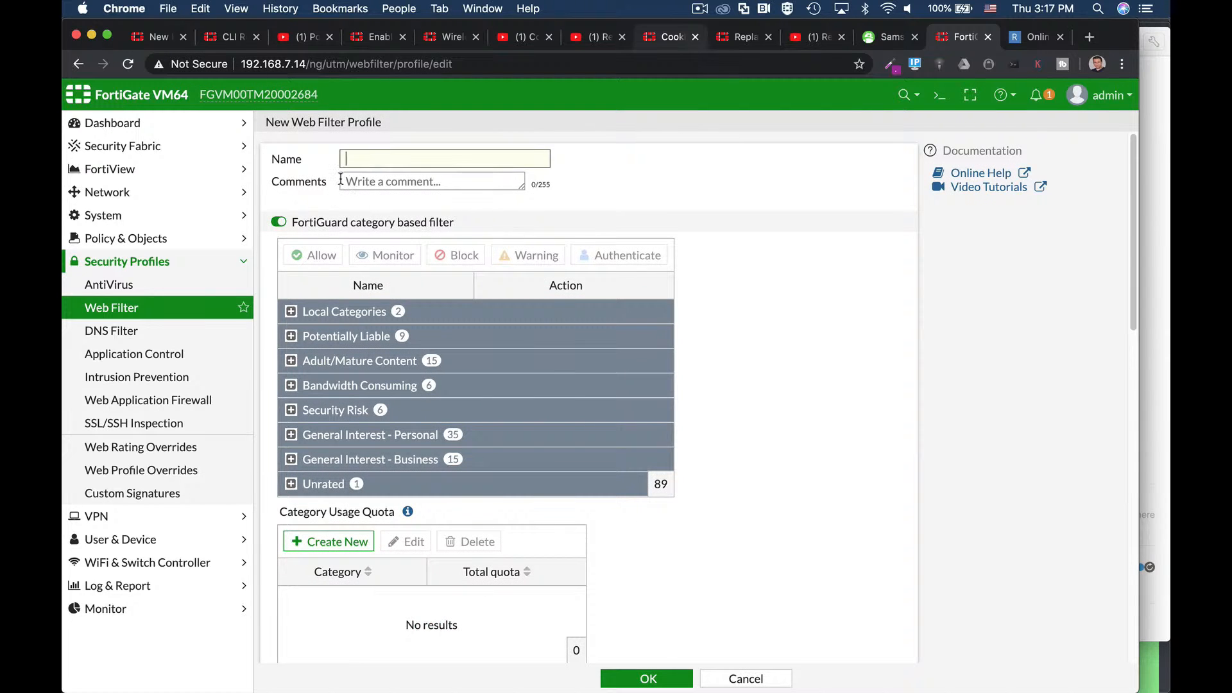
type("block pdf")
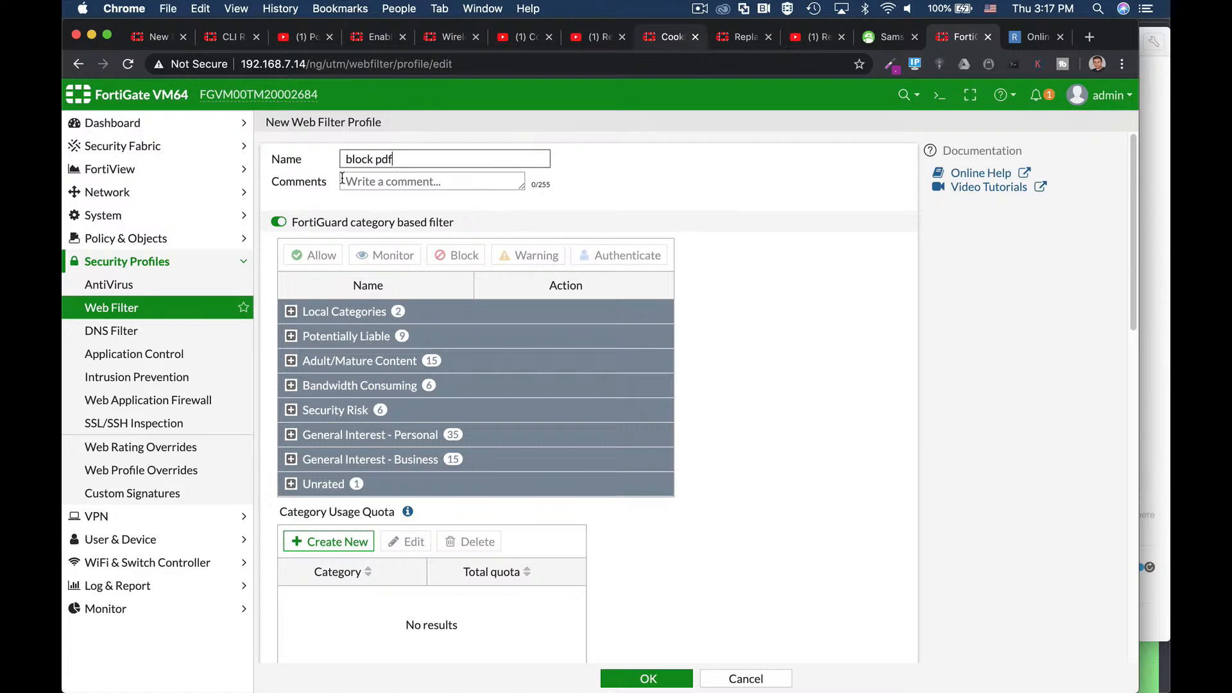
left_click(751, 388)
scroll(751, 389, "down", 5)
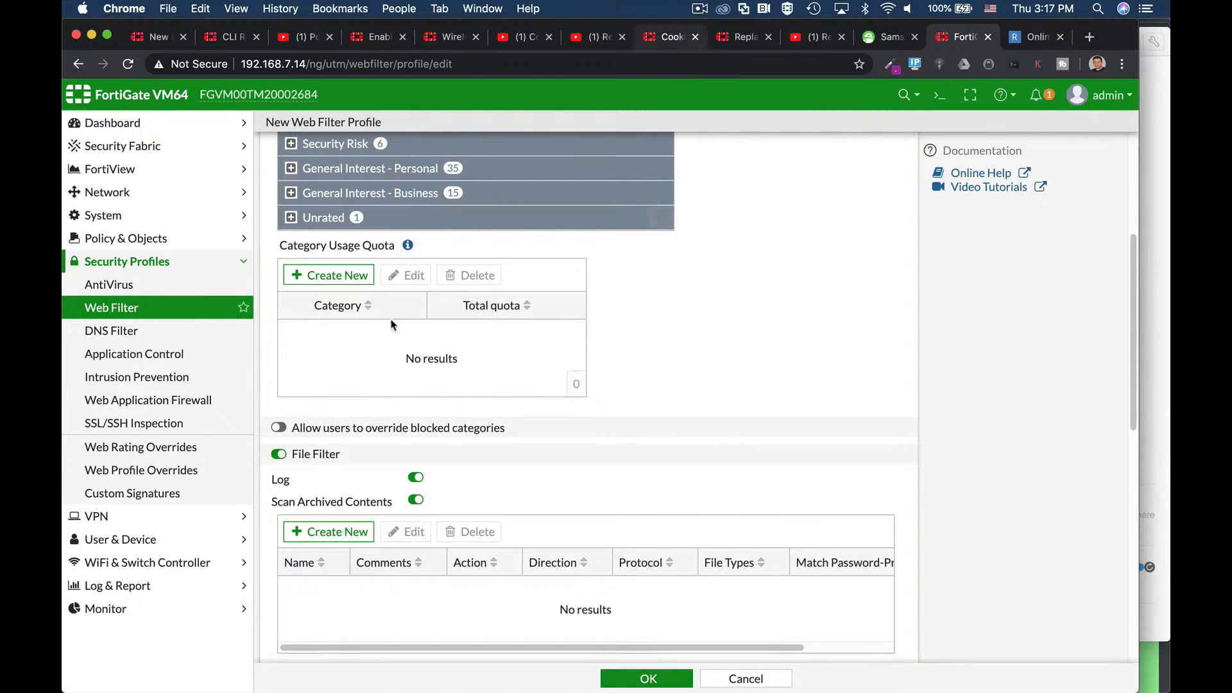
scroll(499, 483, "down", 2)
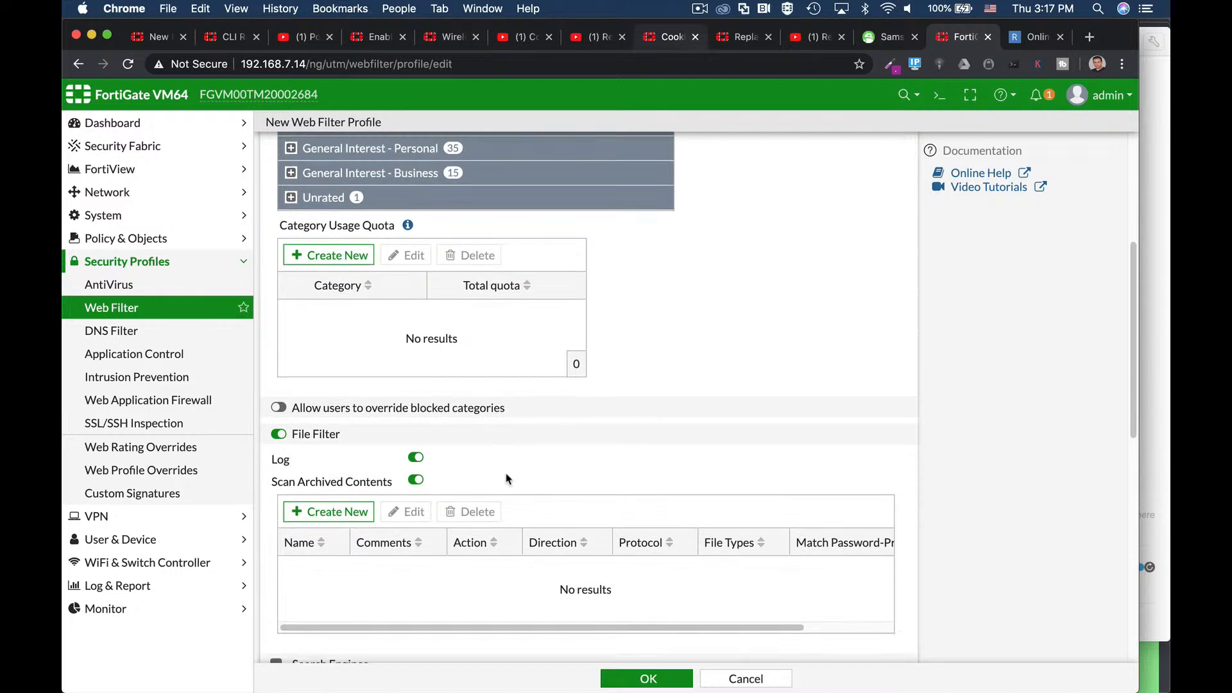
Step: Add a 'block pdf' file filter rule that blocks pdf files, then save the profile
left_click(312, 466)
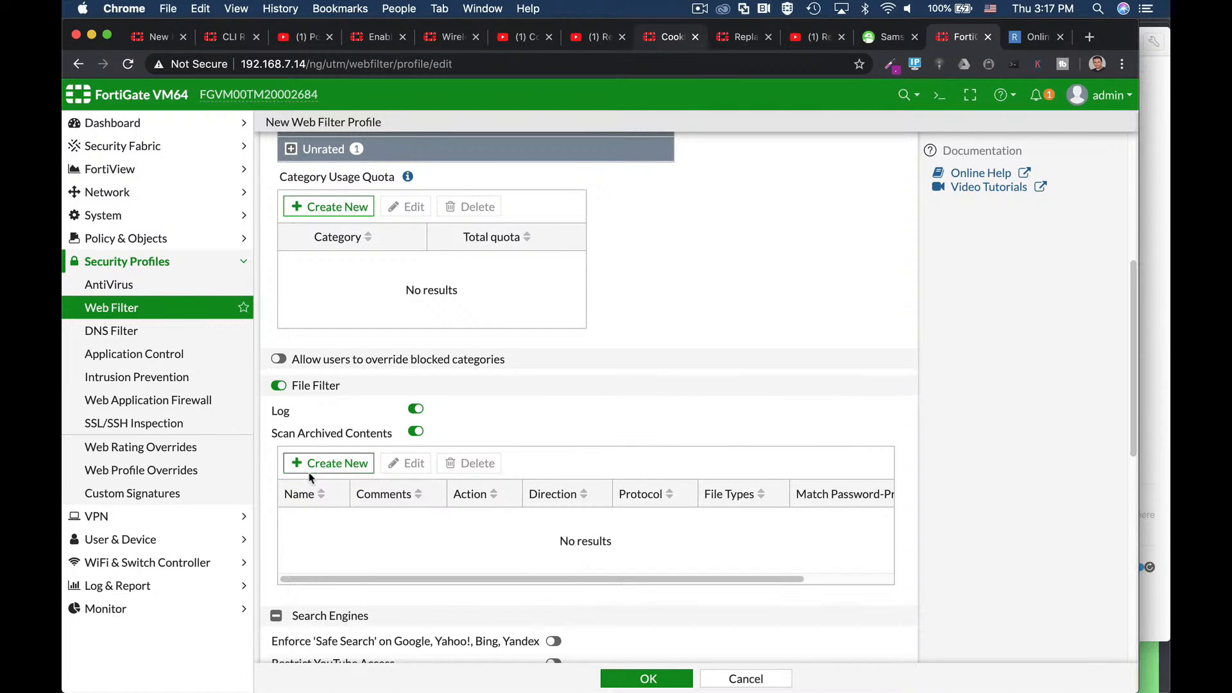
left_click(601, 160)
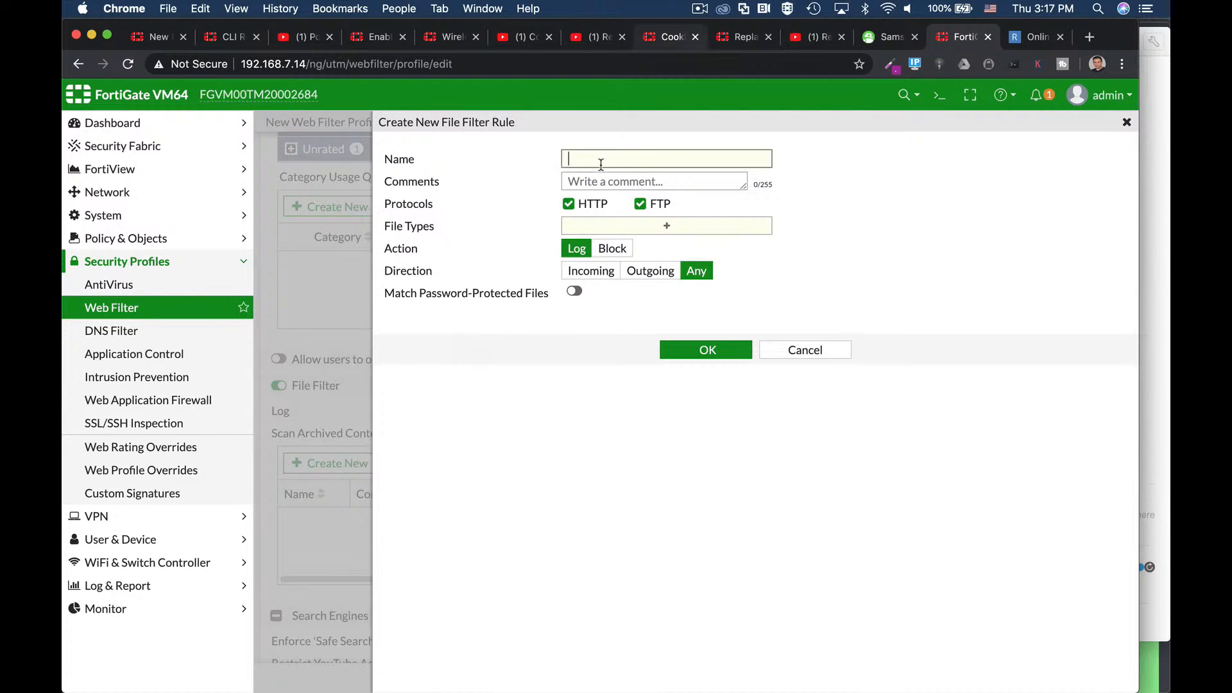
type("block pdf")
left_click(921, 251)
left_click(663, 225)
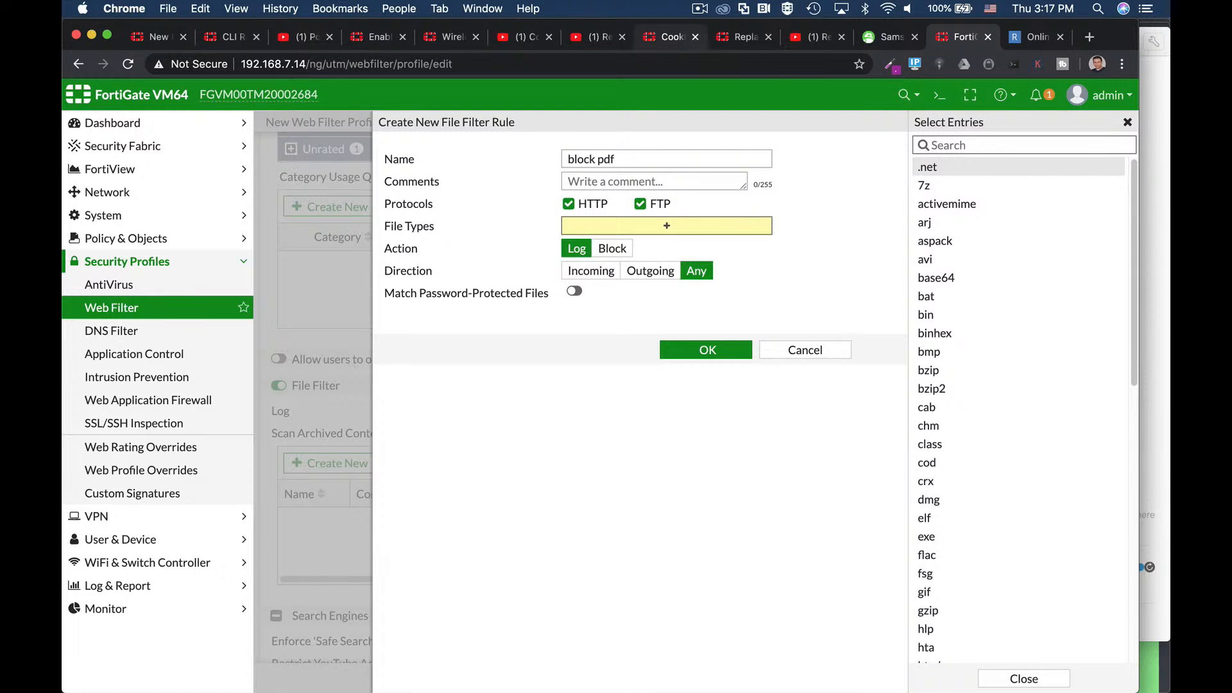
type("pdf")
key("Return")
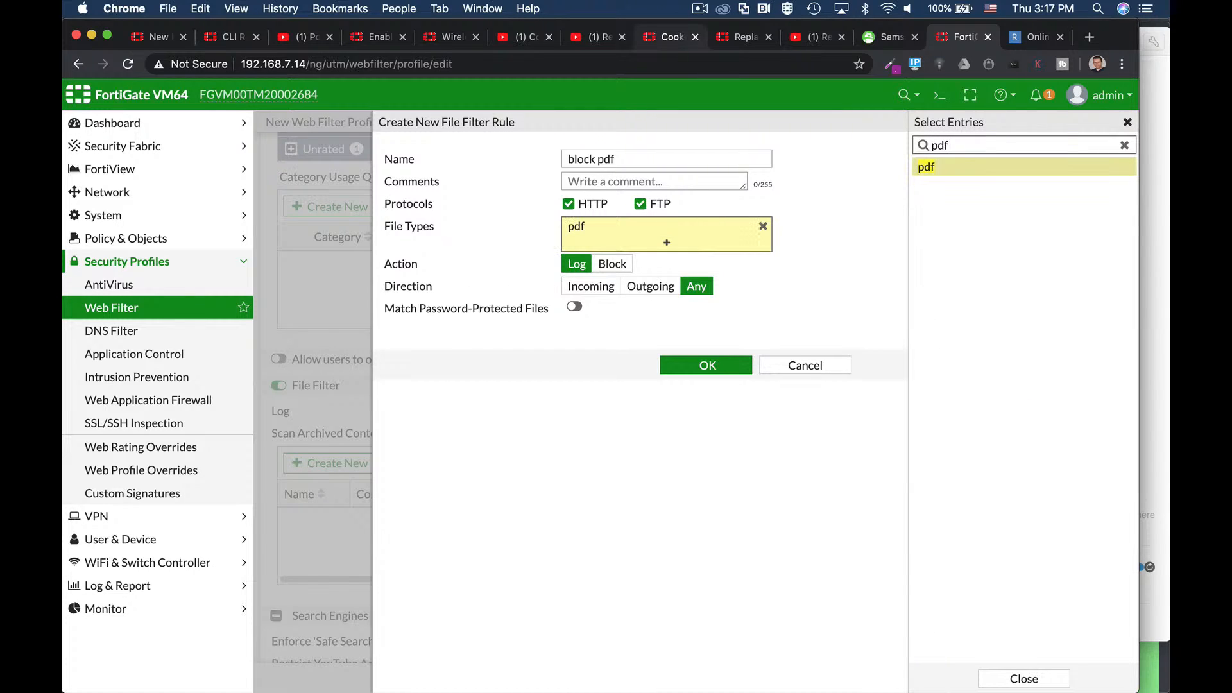
left_click(613, 264)
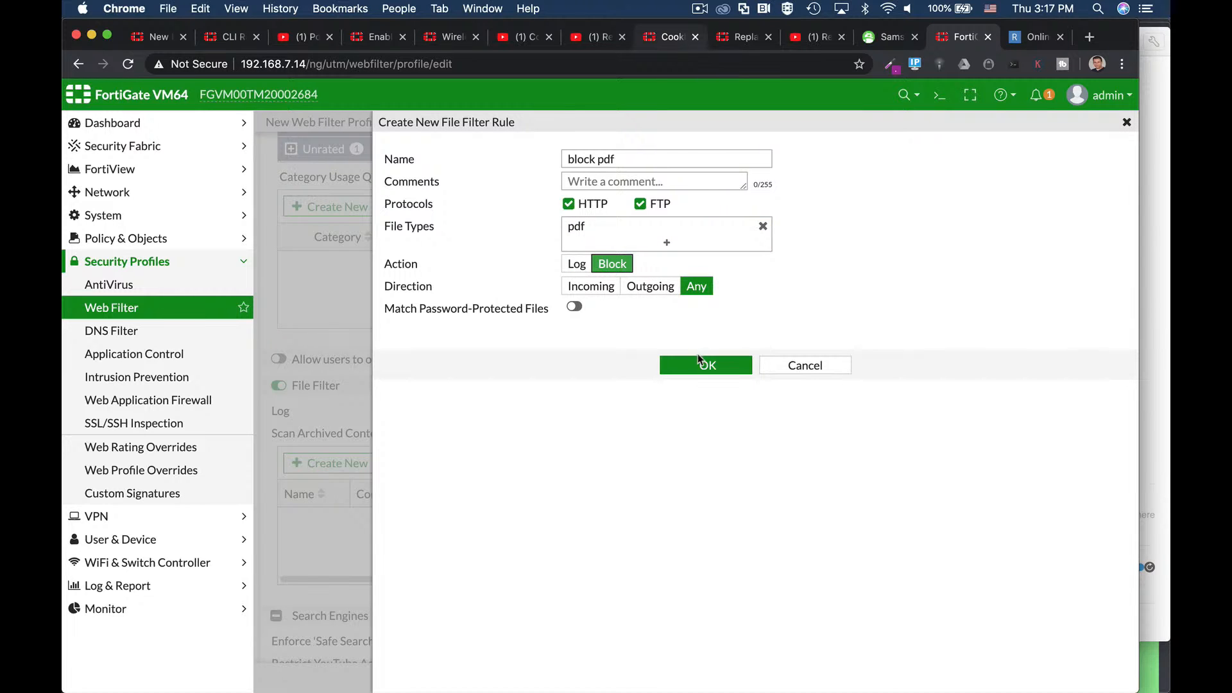
left_click(699, 376)
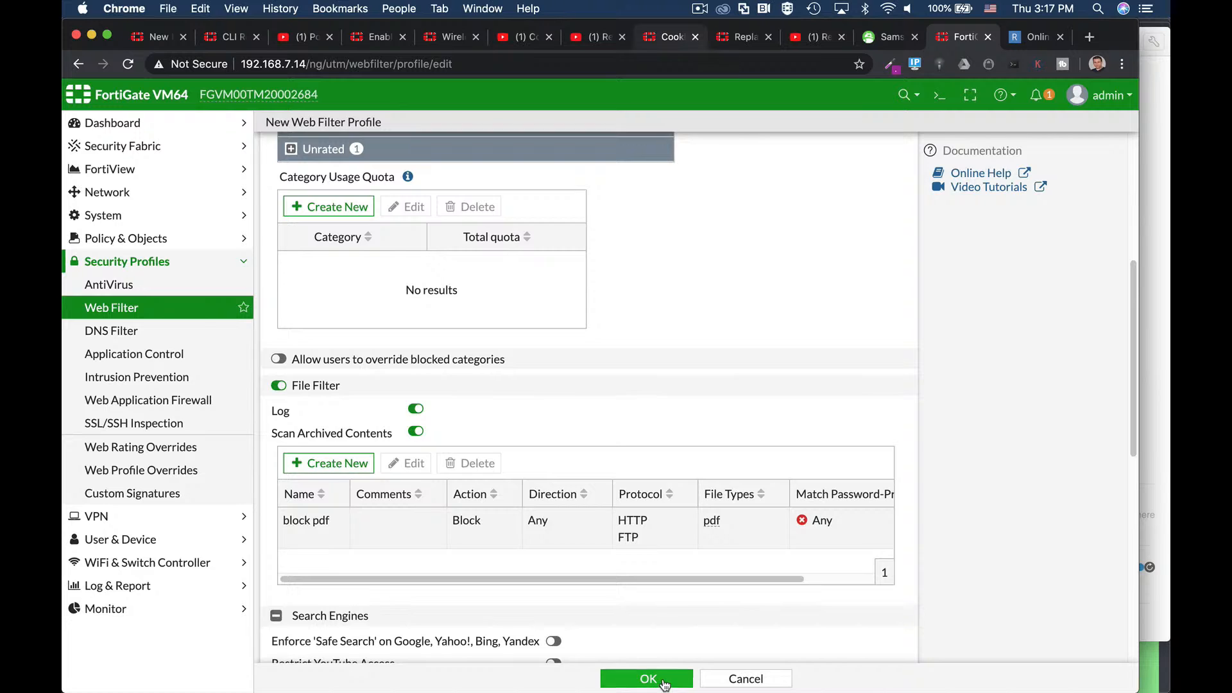
left_click(664, 682)
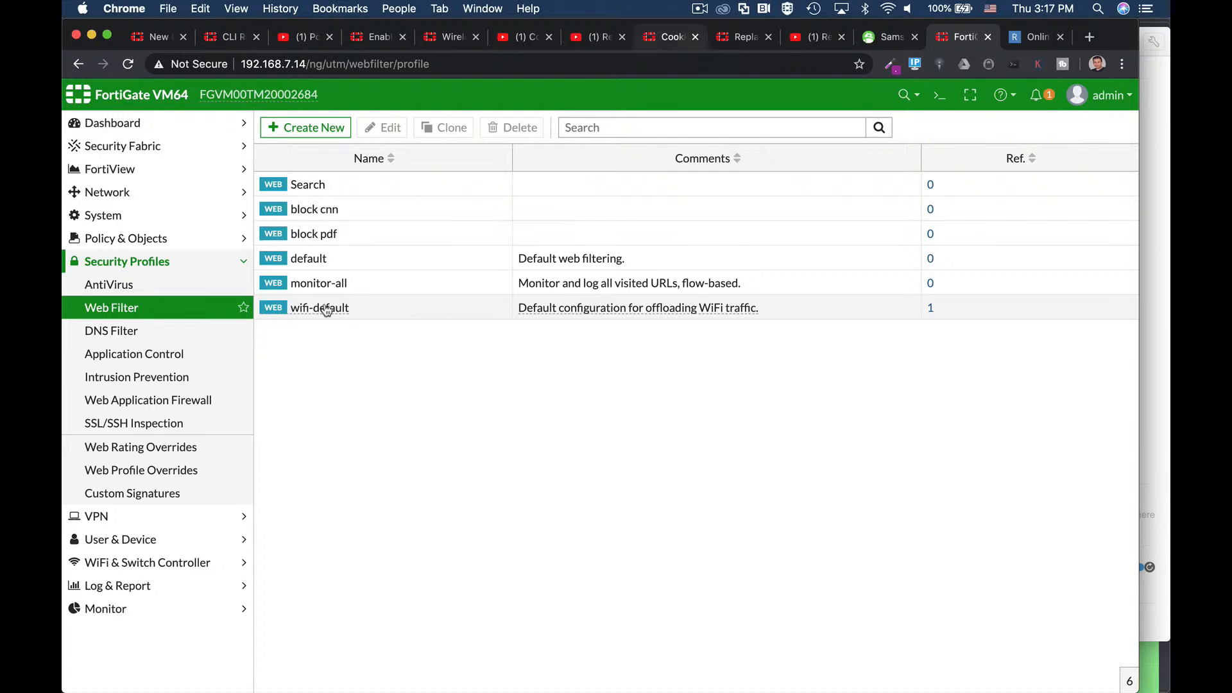
Step: Enable Web Filter 'block pdf' on the 'full access -Proxy' IPv4 policy and save it
left_click(119, 243)
left_click(121, 260)
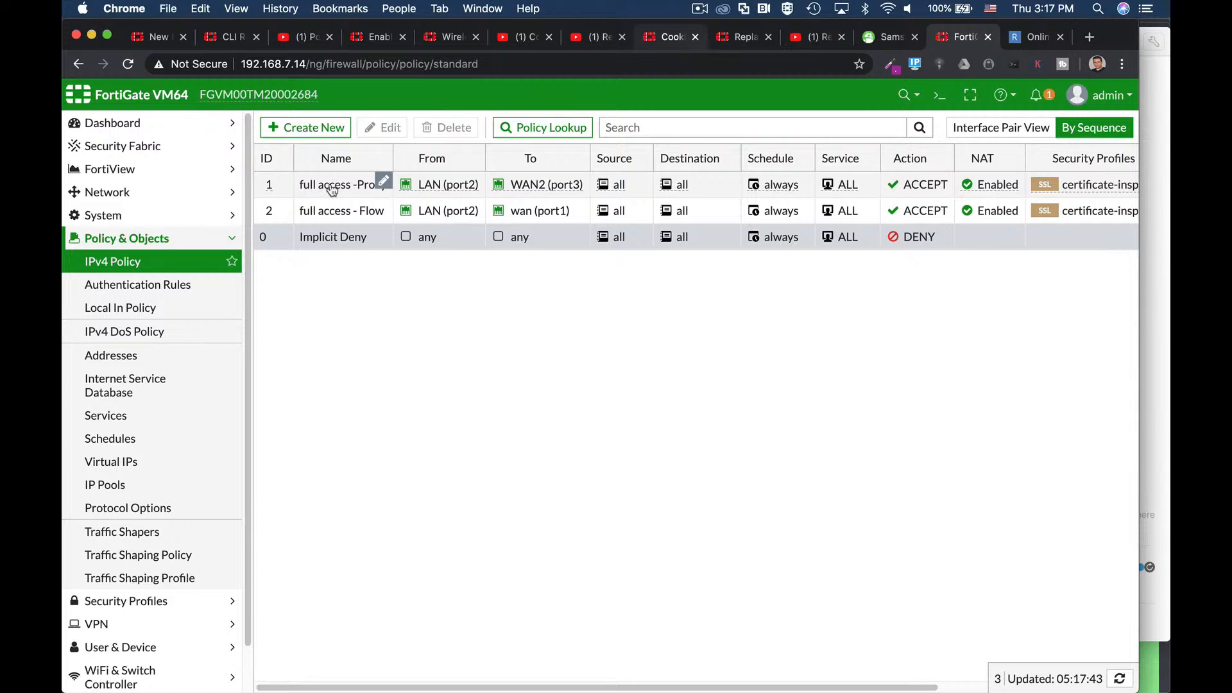
left_click(332, 189)
left_click(378, 128)
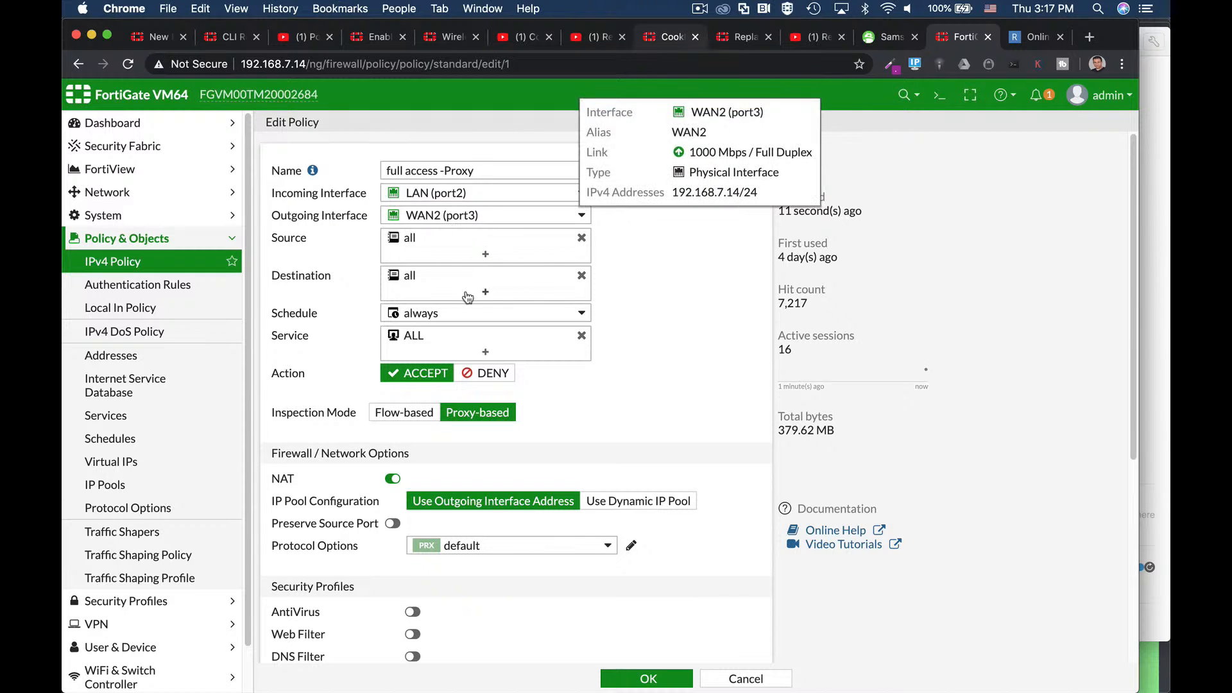
scroll(617, 321, "down", 5)
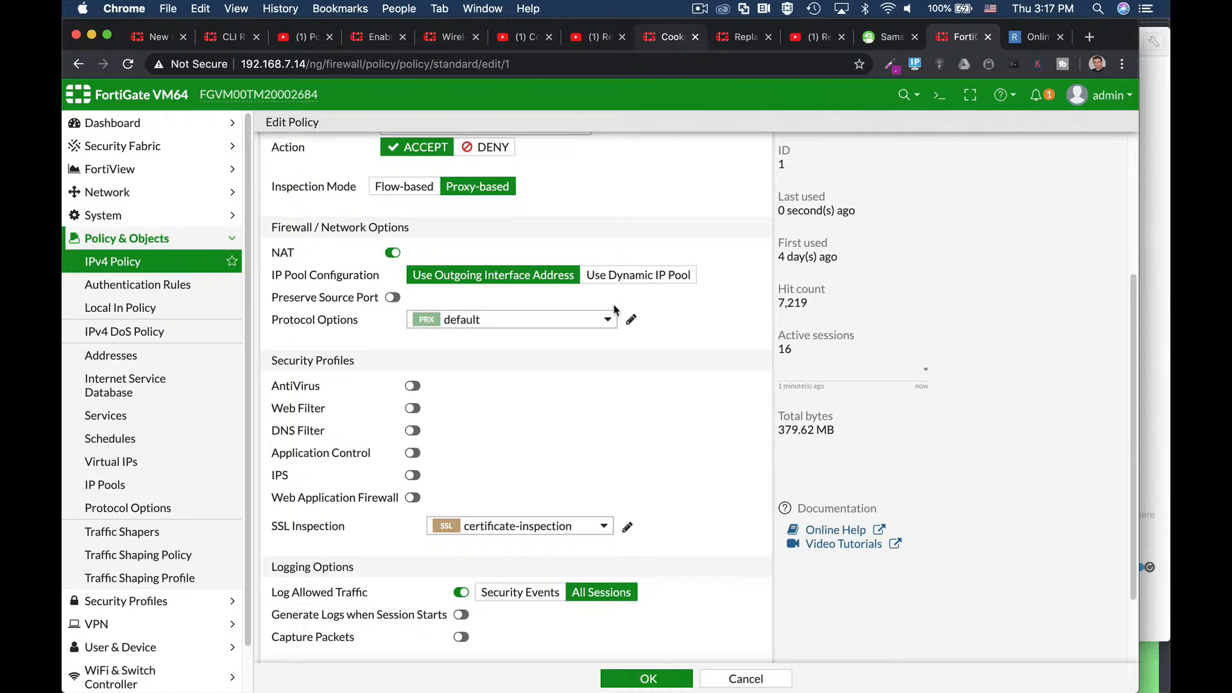
left_click(413, 409)
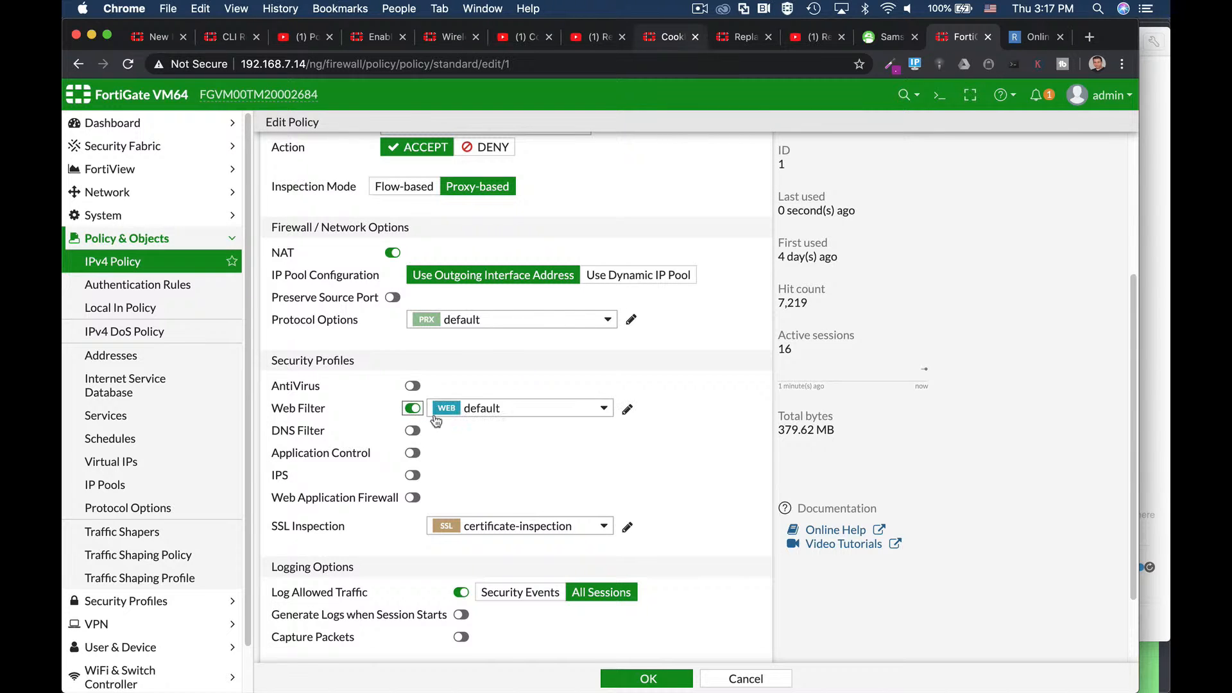
left_click(465, 411)
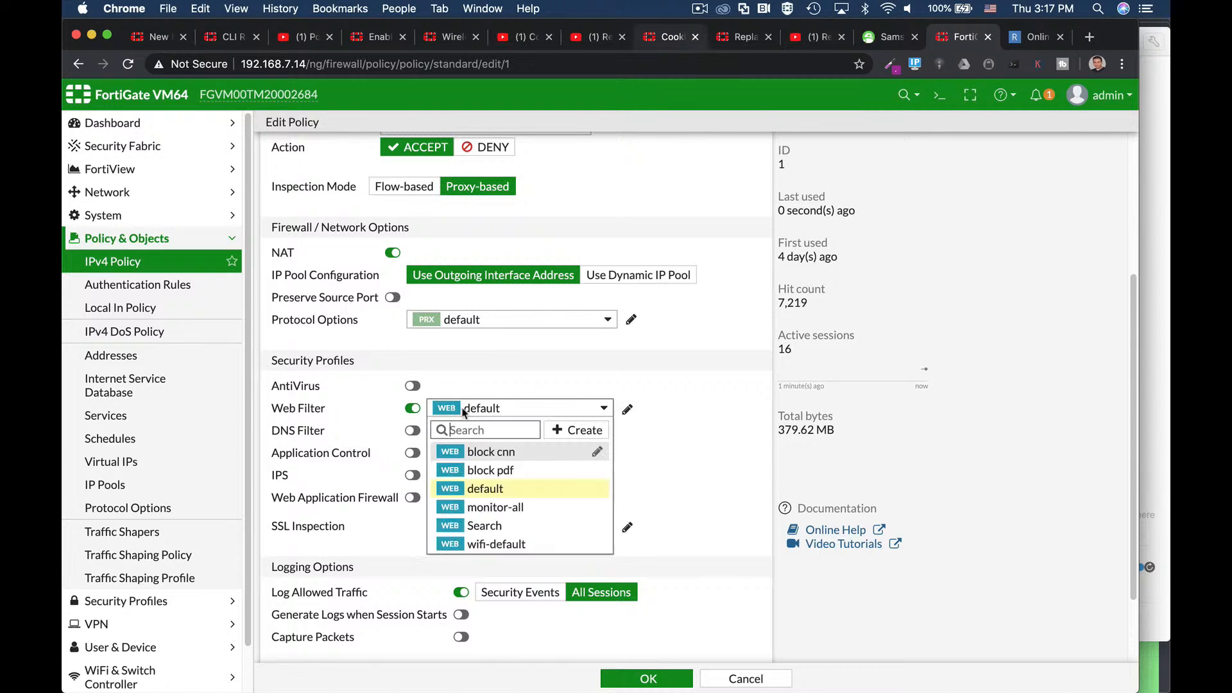
left_click(481, 469)
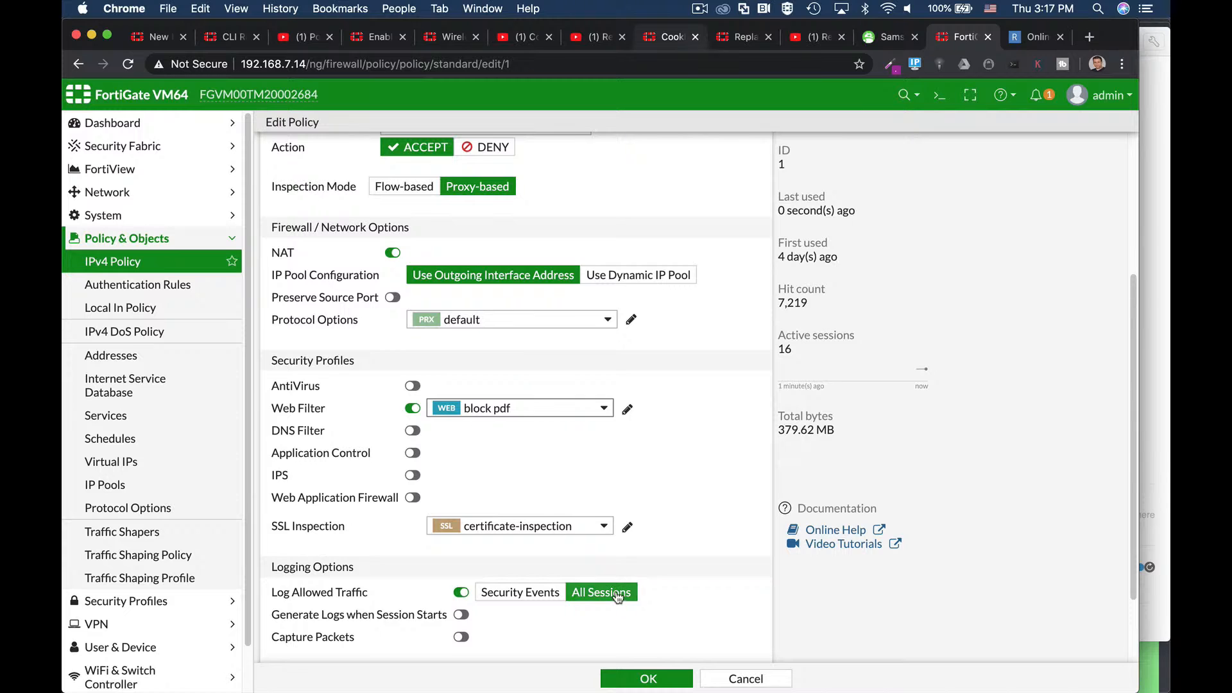
left_click(646, 678)
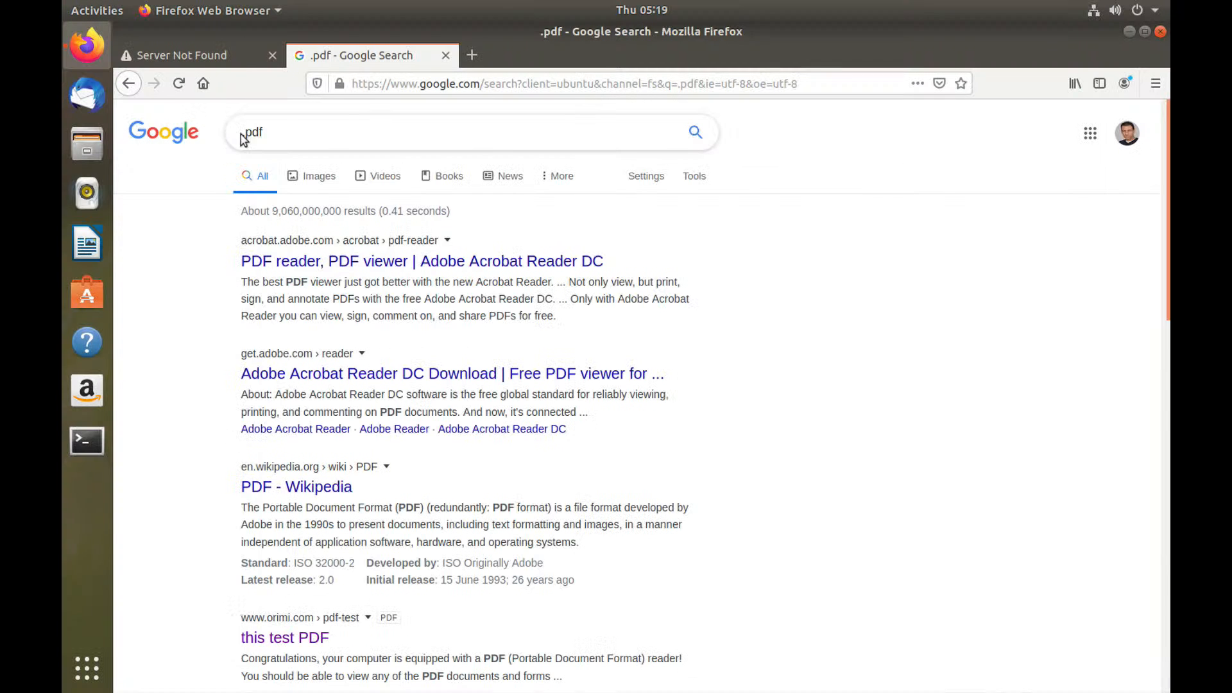
left_click(245, 134)
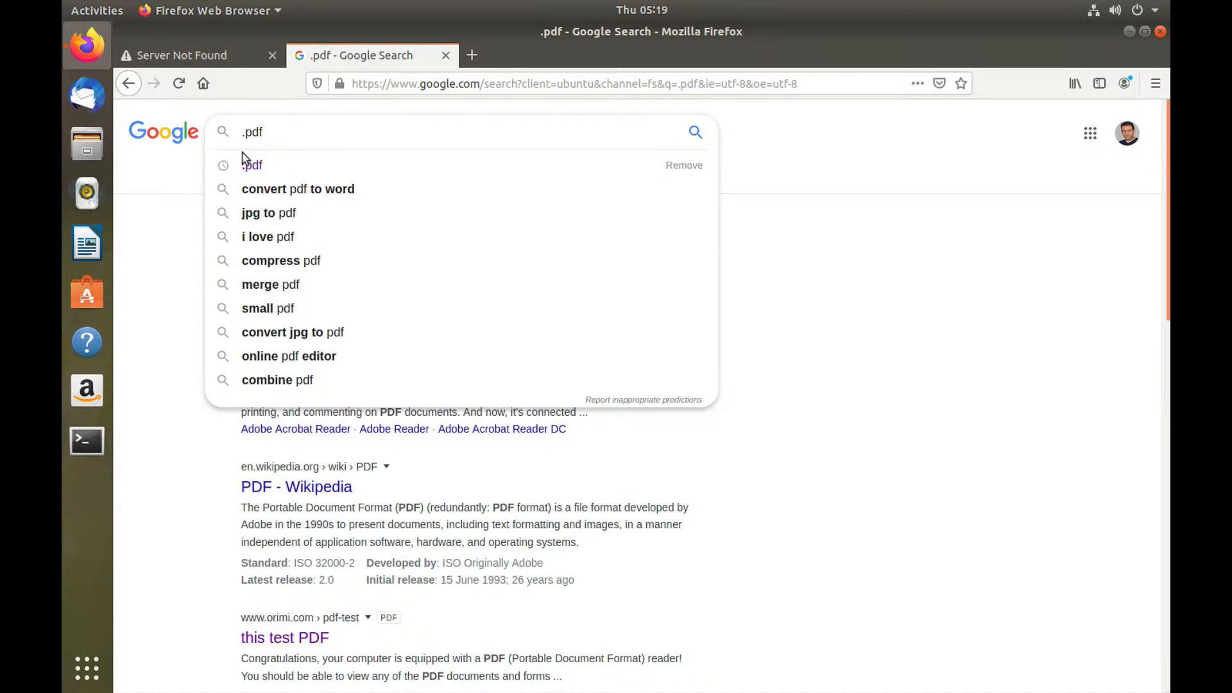
Step: Search Google for the NTFS file system PDF and open the 'File System Forensics' result
type("ntfs")
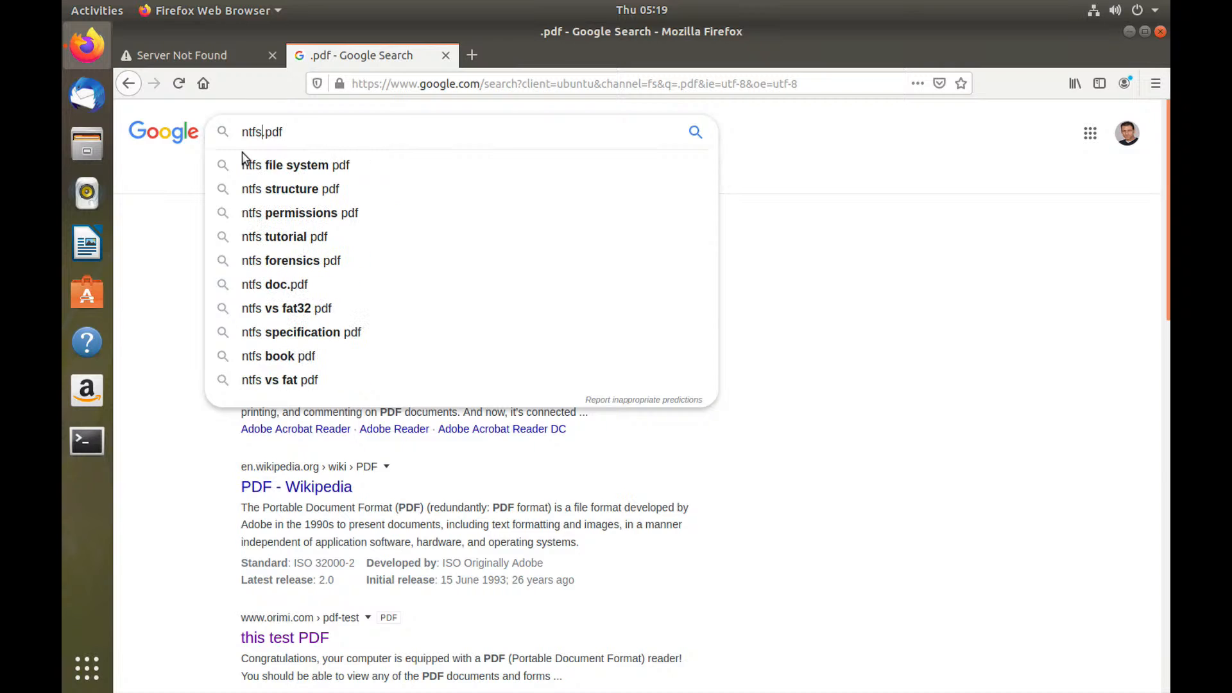
key("Down")
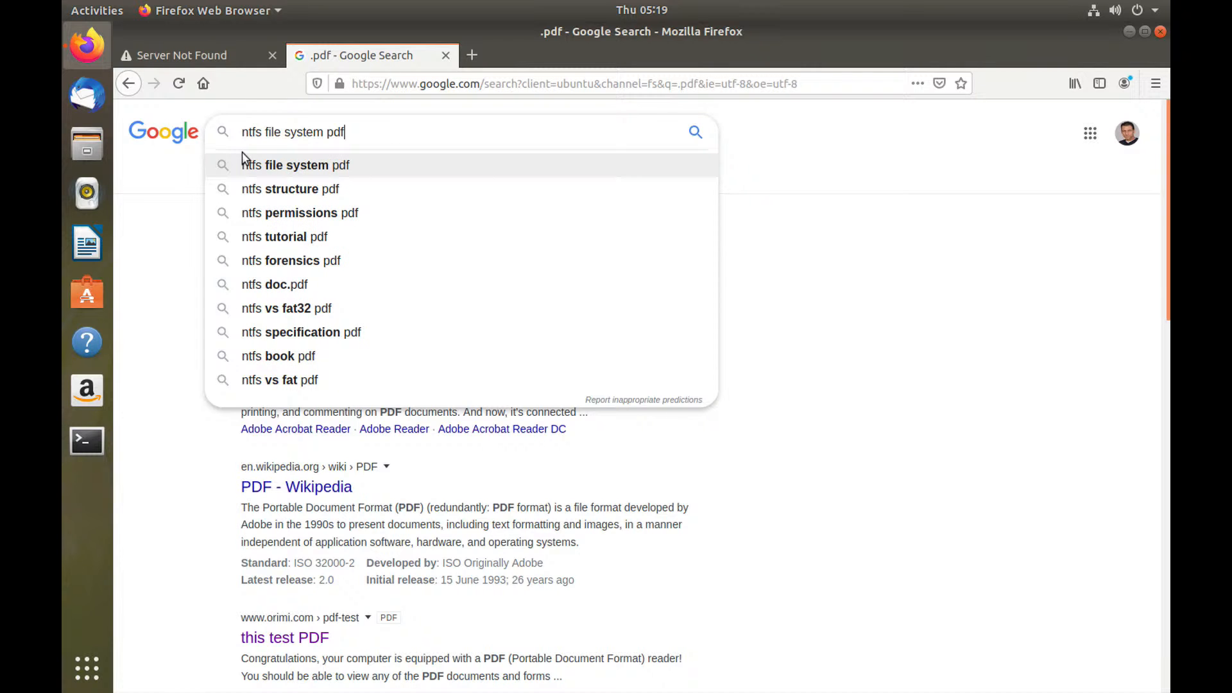
key("Return")
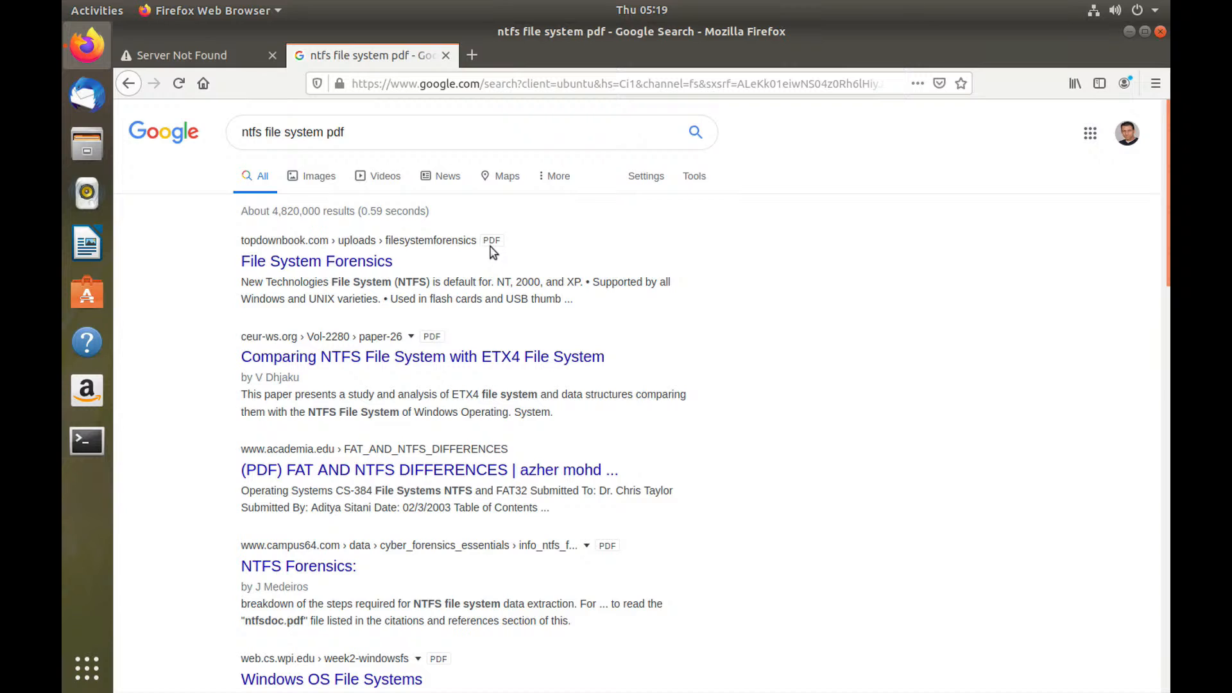
left_click(376, 266)
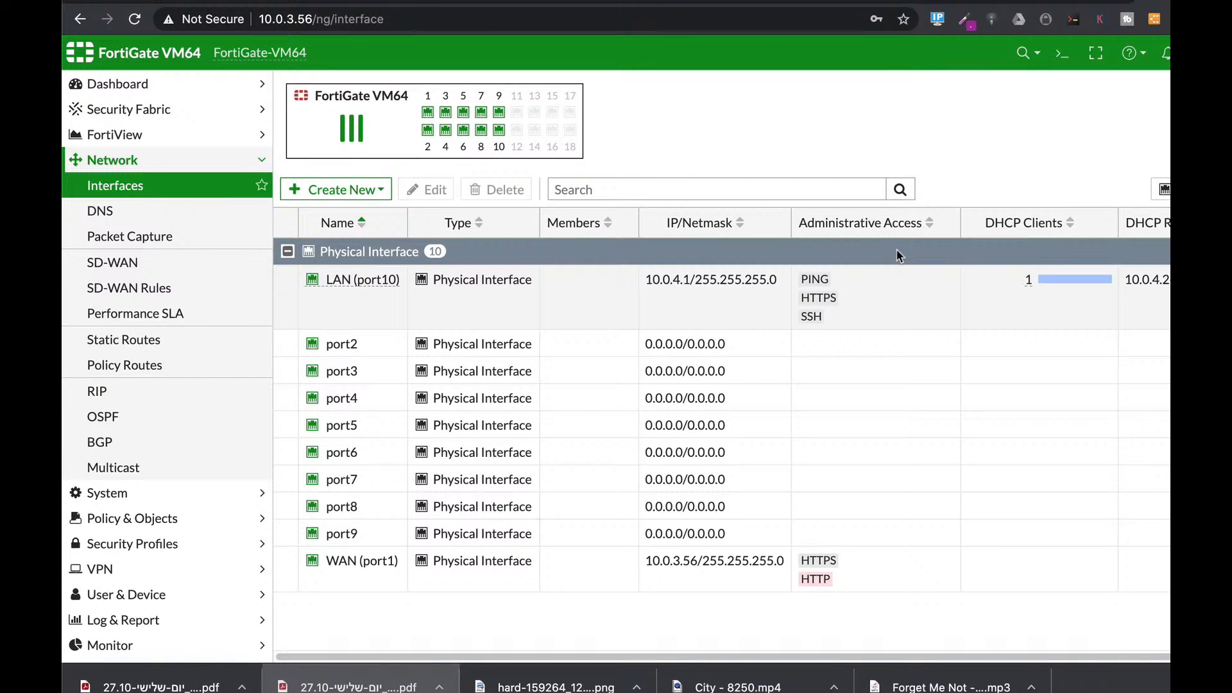
Step: Open the Static Routes list under Network
left_click(126, 343)
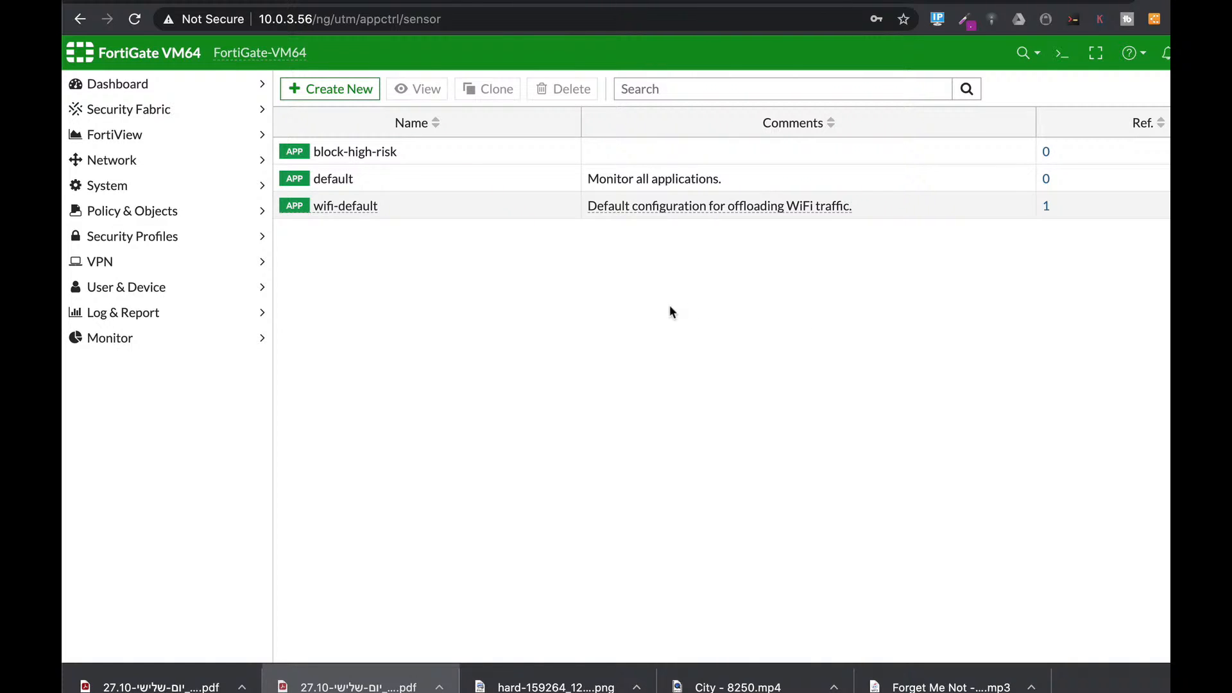
Step: From the AntiVirus page, open the CLI Console, clear it and run abort
left_click(146, 237)
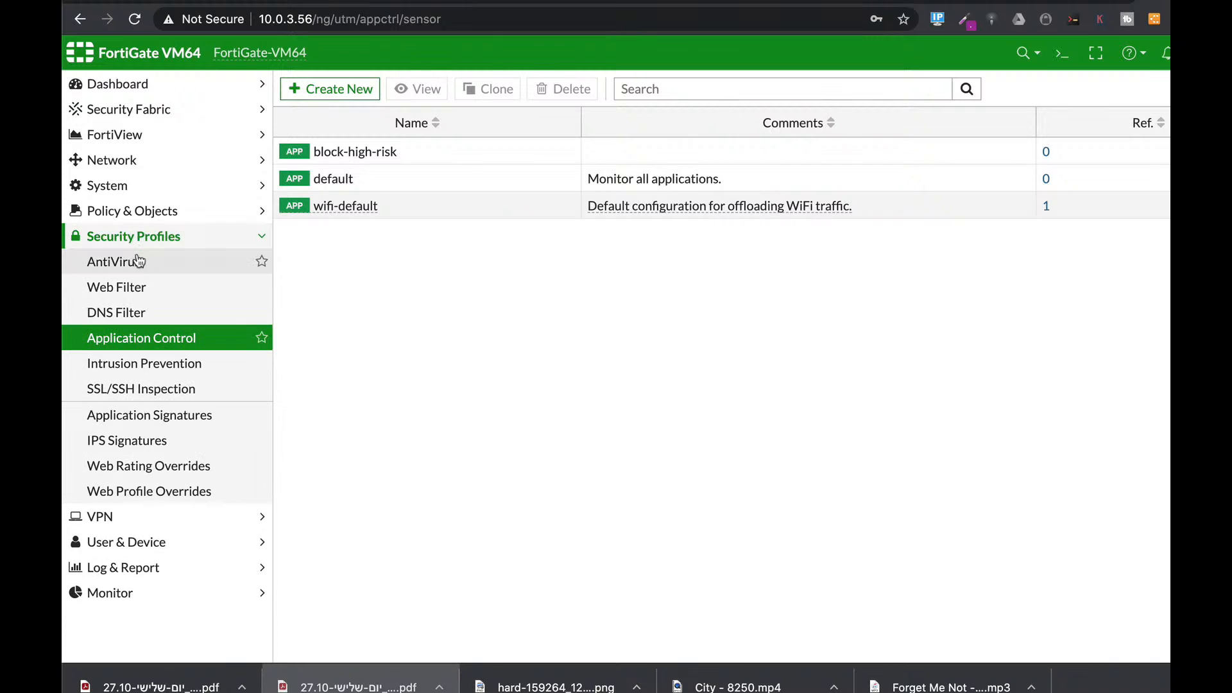
left_click(140, 261)
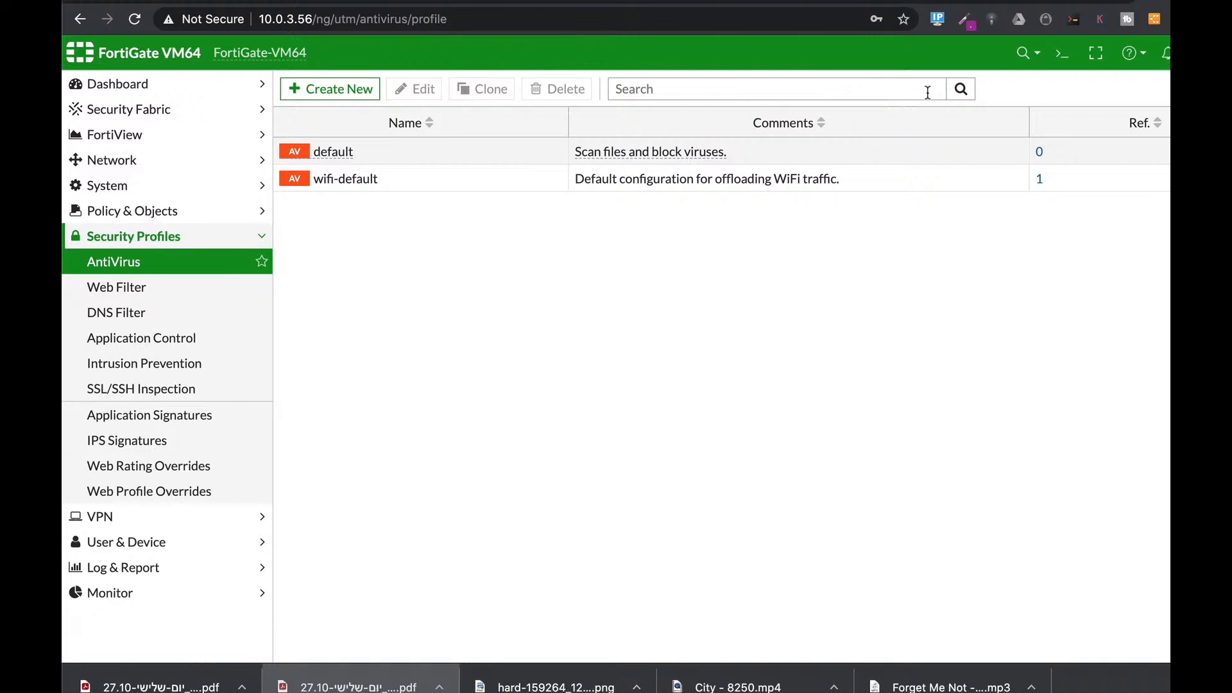
left_click(1066, 59)
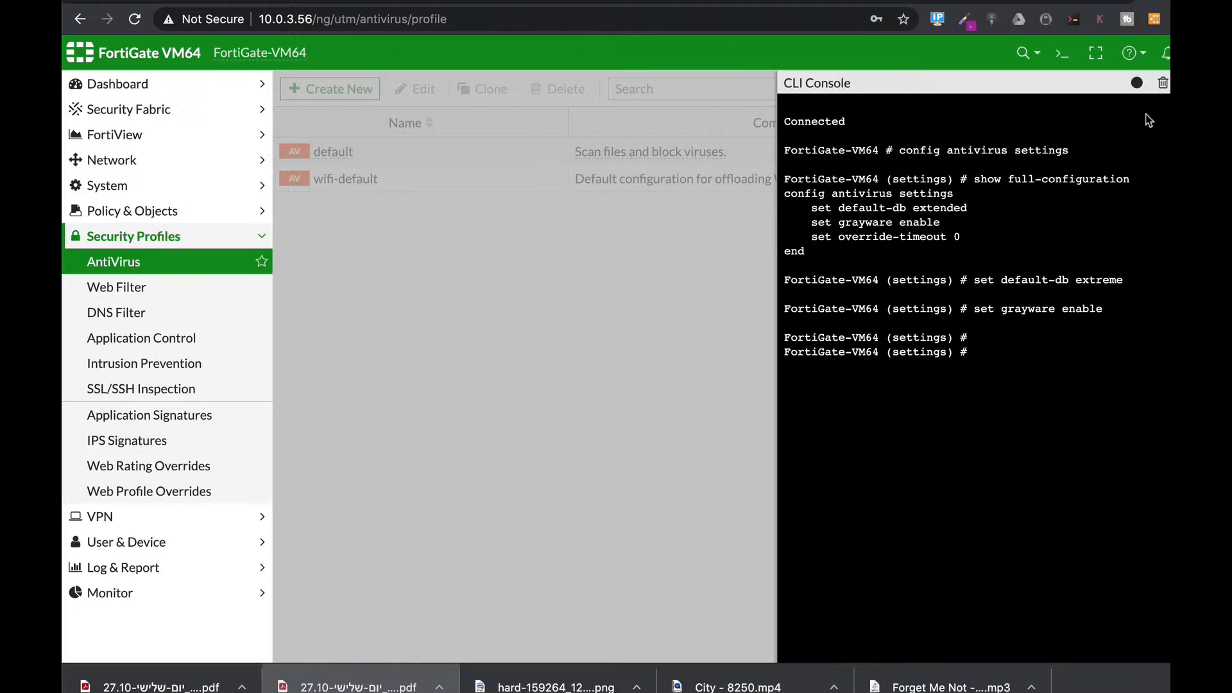
left_click(1163, 83)
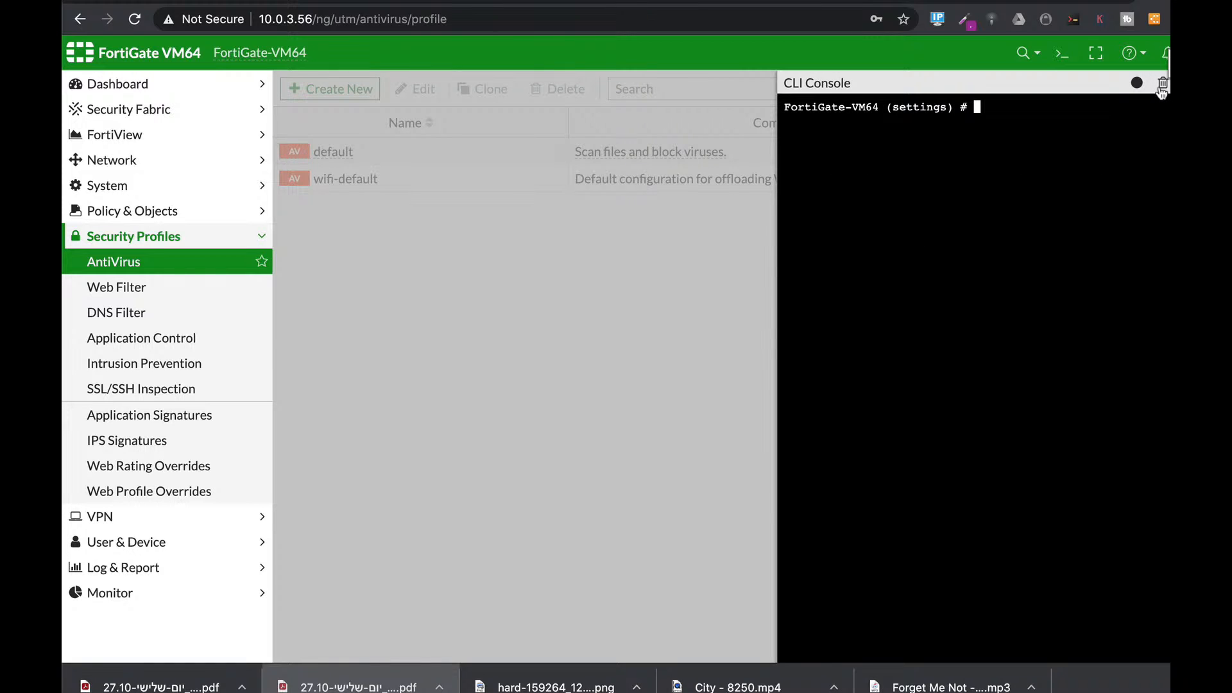
type("abort")
key("Return")
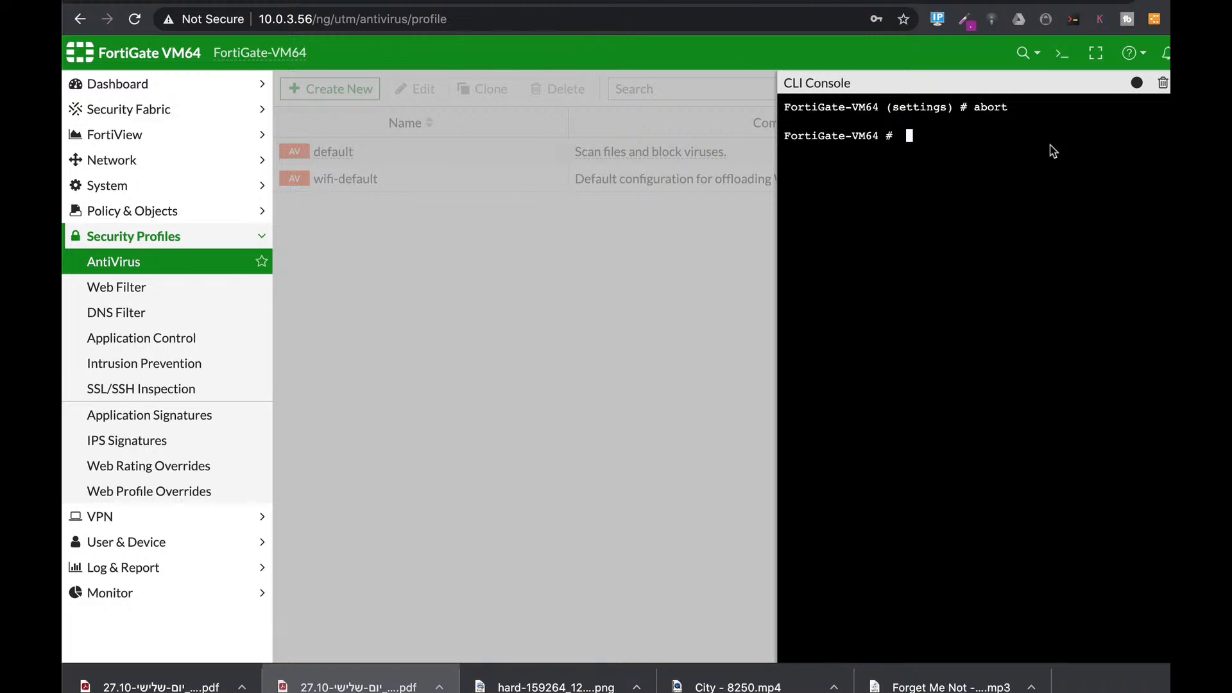
key("Return")
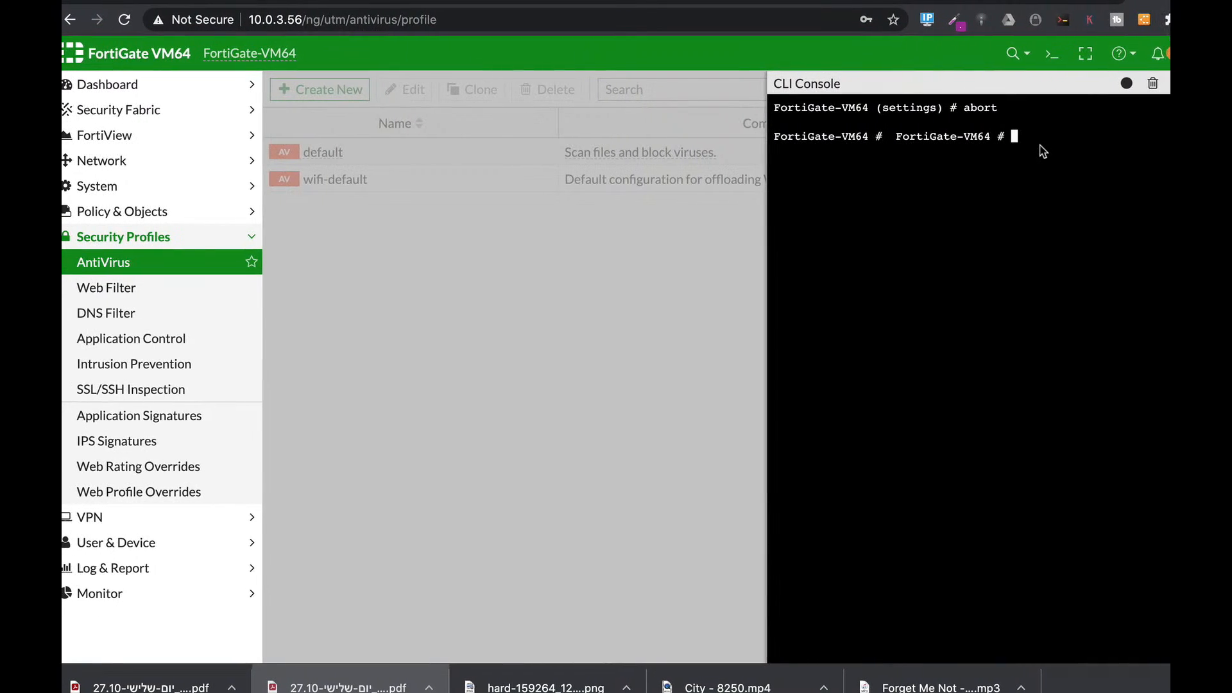
Step: Enter 'config antivirus settings' and list its full configuration
type("config an")
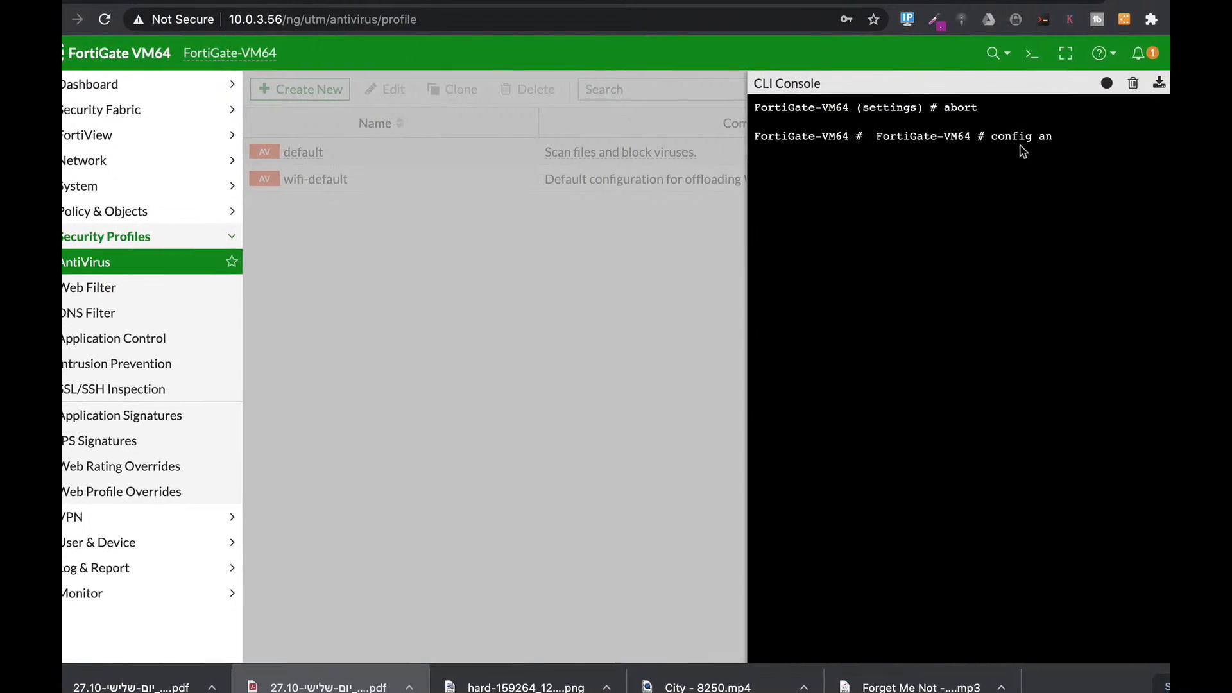
type("tivirus ")
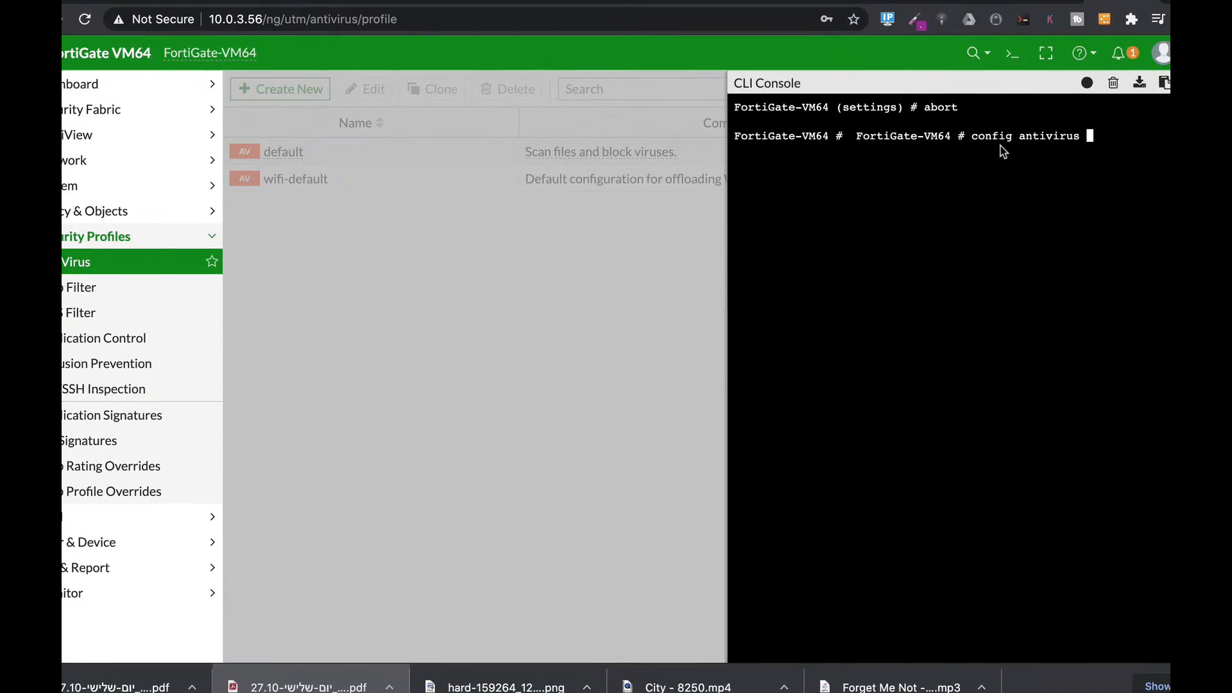
type("settings")
key("Return")
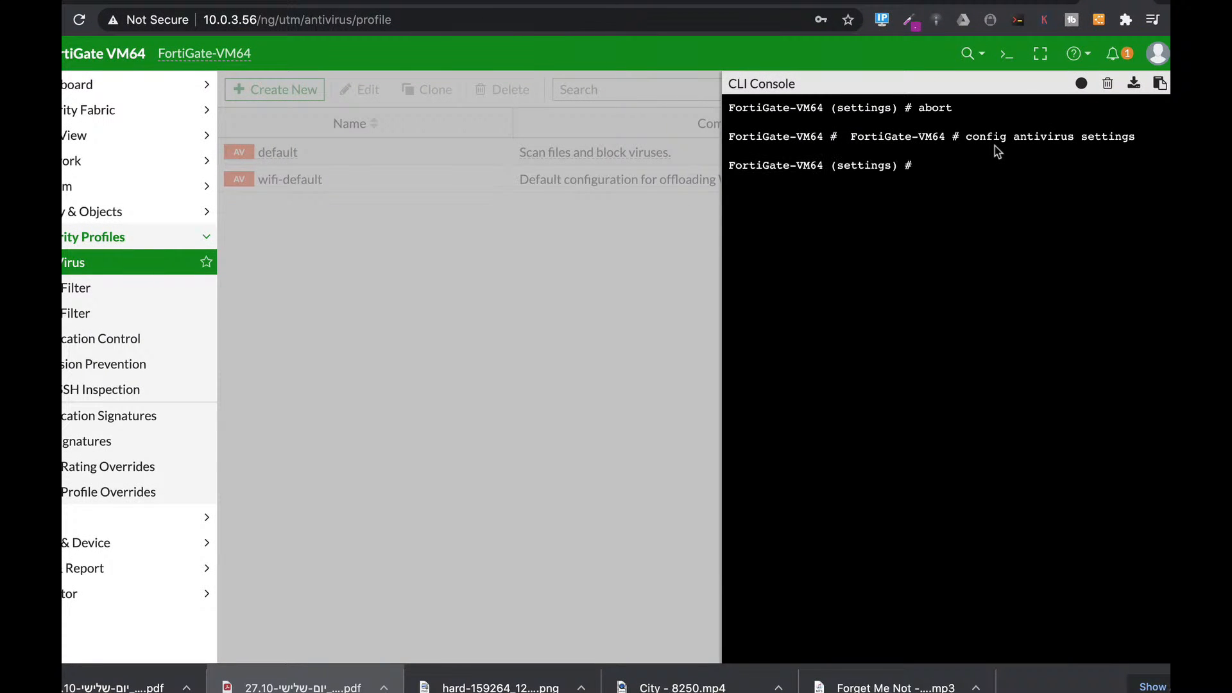
type("show fu")
key("Tab")
key("Return")
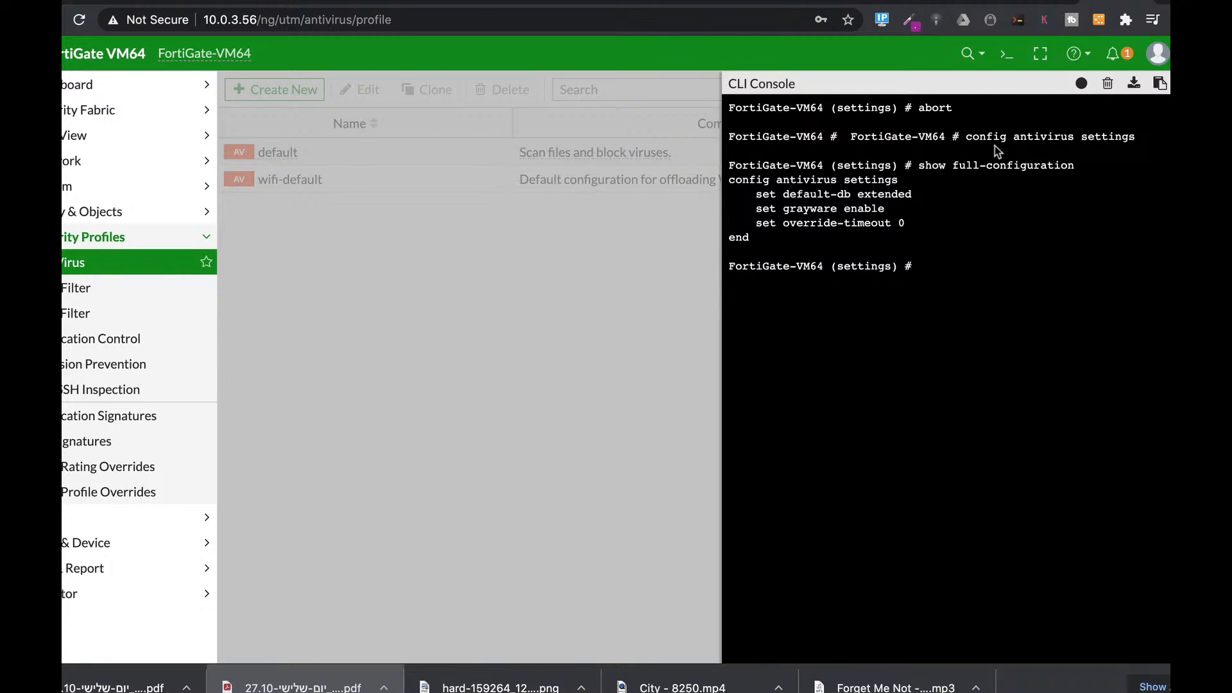
Step: Type 'set default-db' and cycle the database options toward extreme
type("set d")
key("Tab")
type("normal")
key("Tab")
key("Tab")
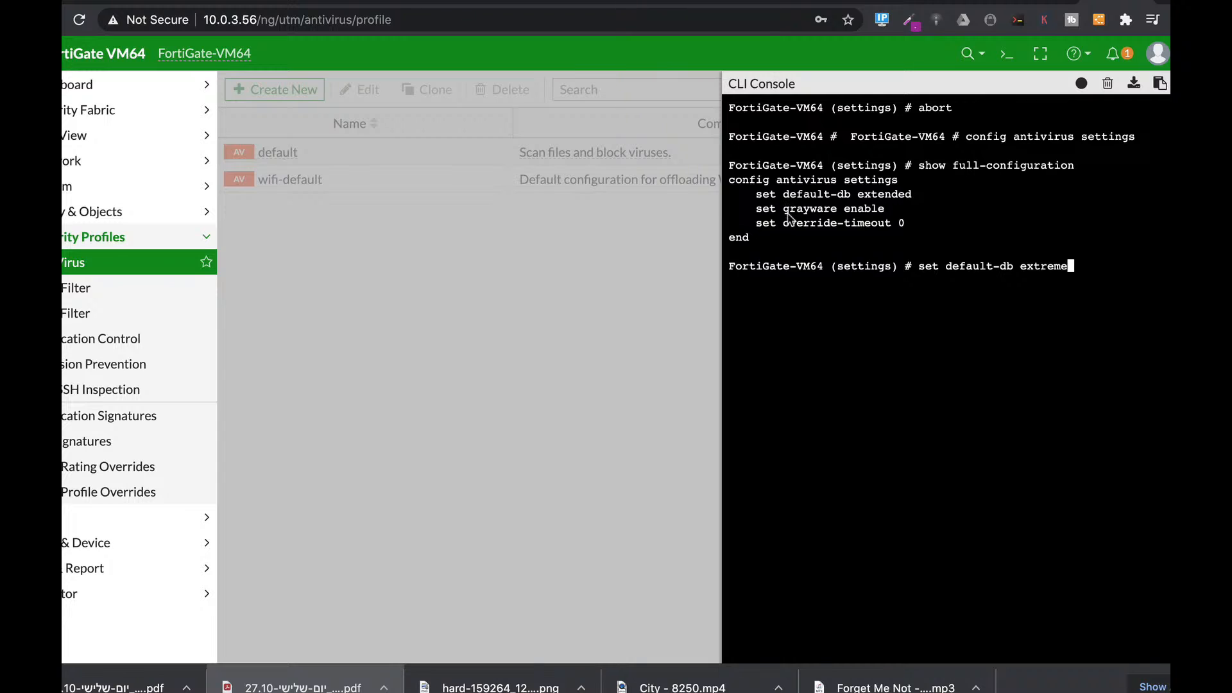
left_click_drag(784, 210, 840, 210)
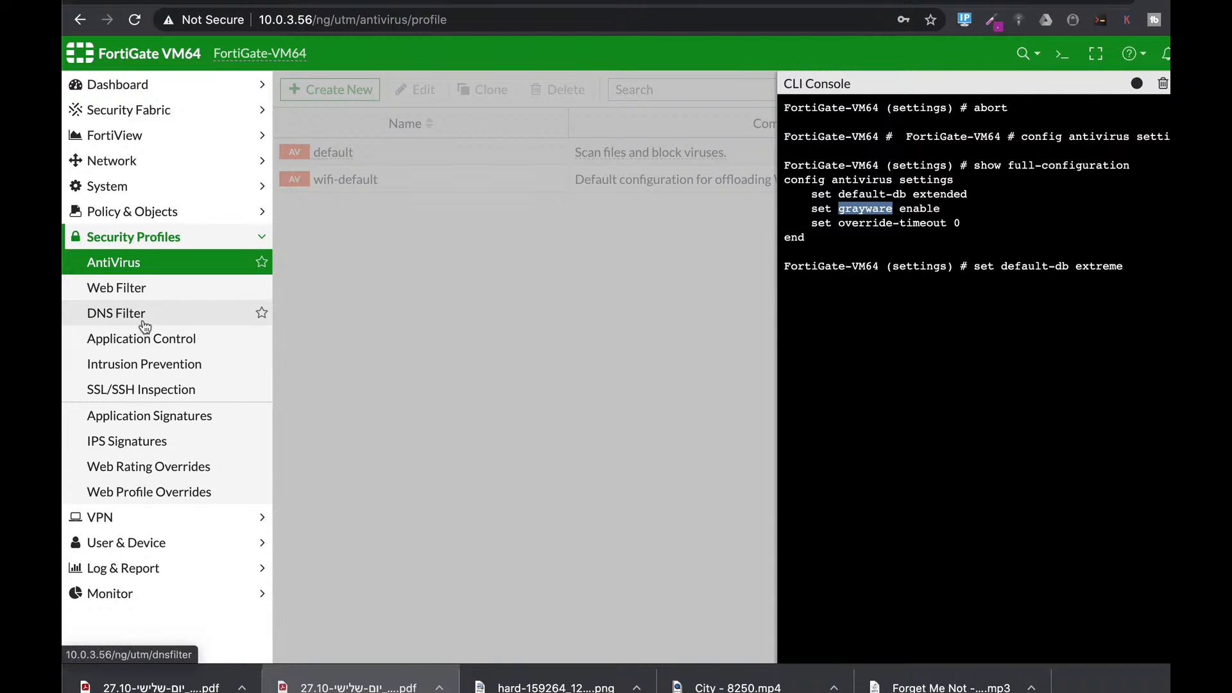
Step: Inspect a Web Filter profile's file filter file types, cancel the rule, then view DNS Filter
left_click(119, 289)
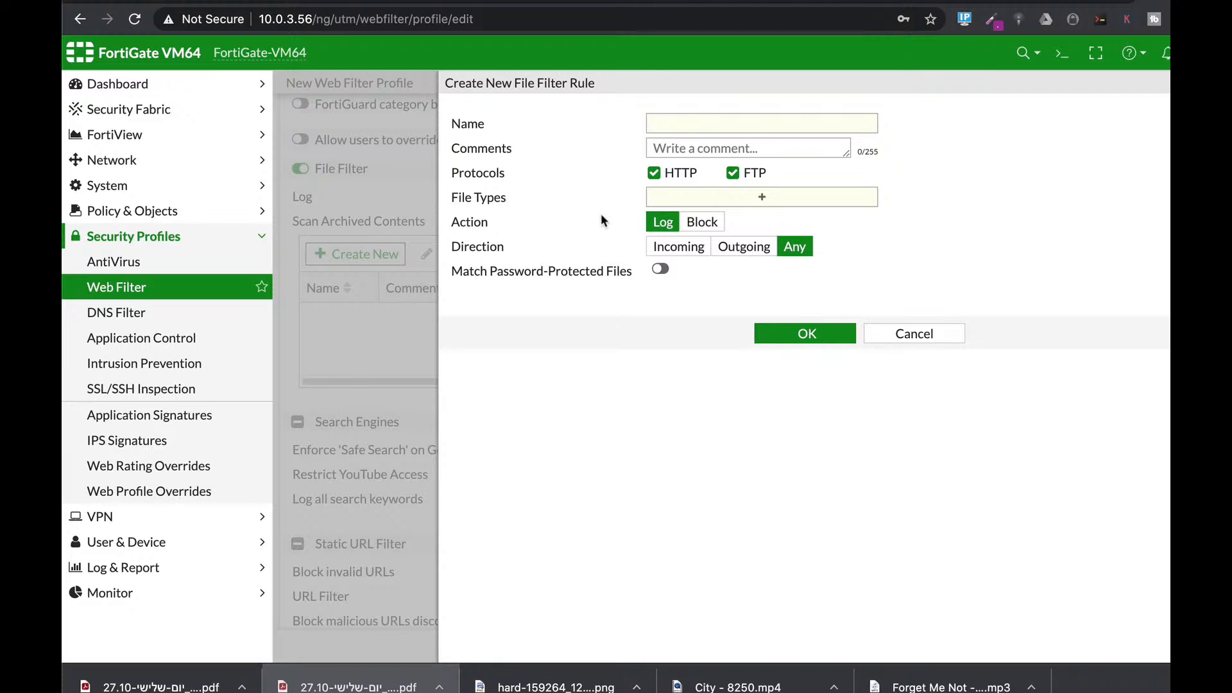
left_click(725, 207)
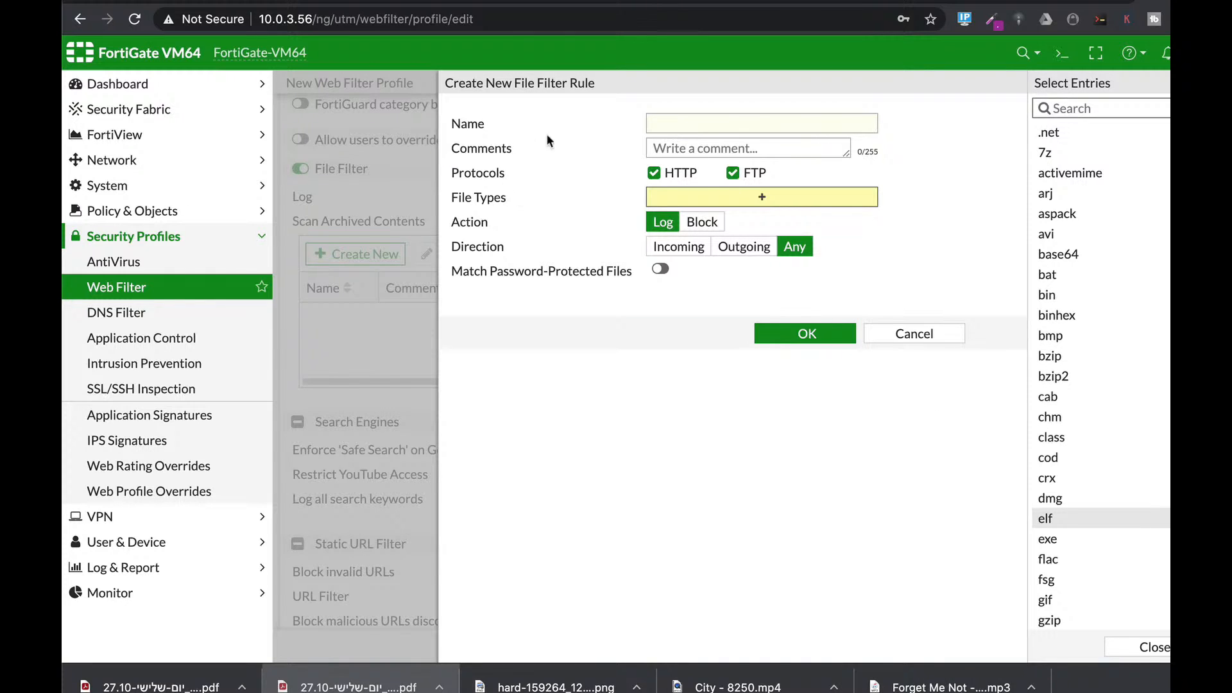
left_click(930, 333)
scroll(733, 467, "down", 5)
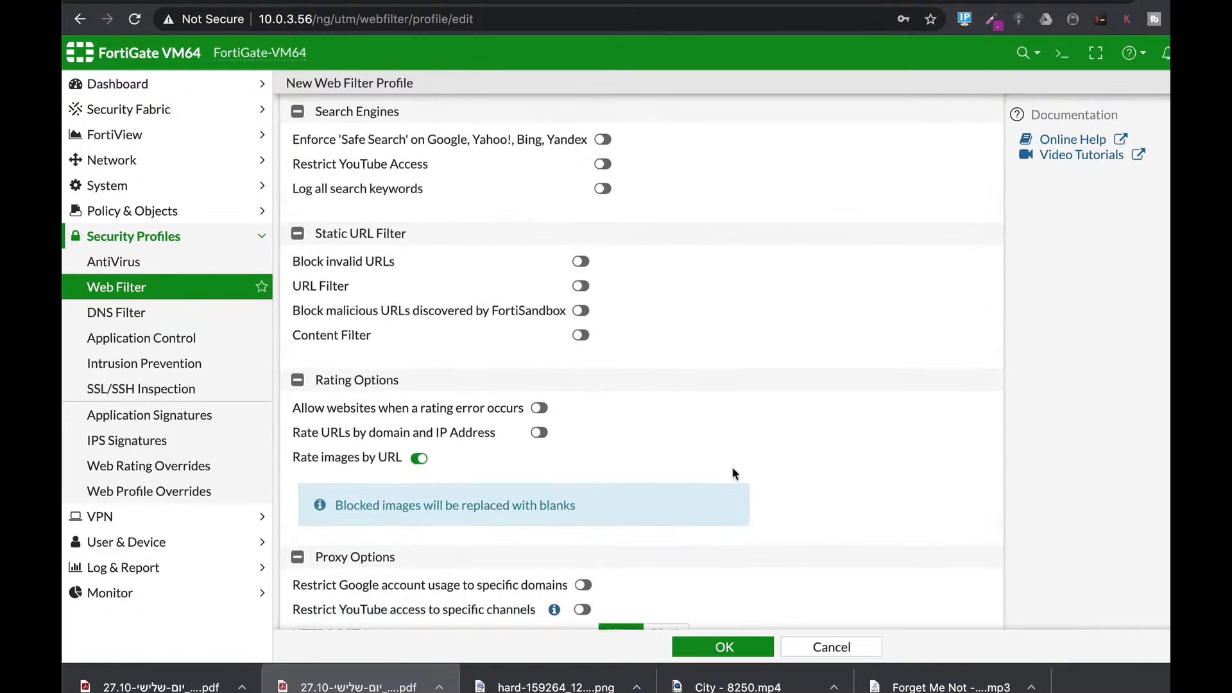
scroll(730, 332, "down", 3)
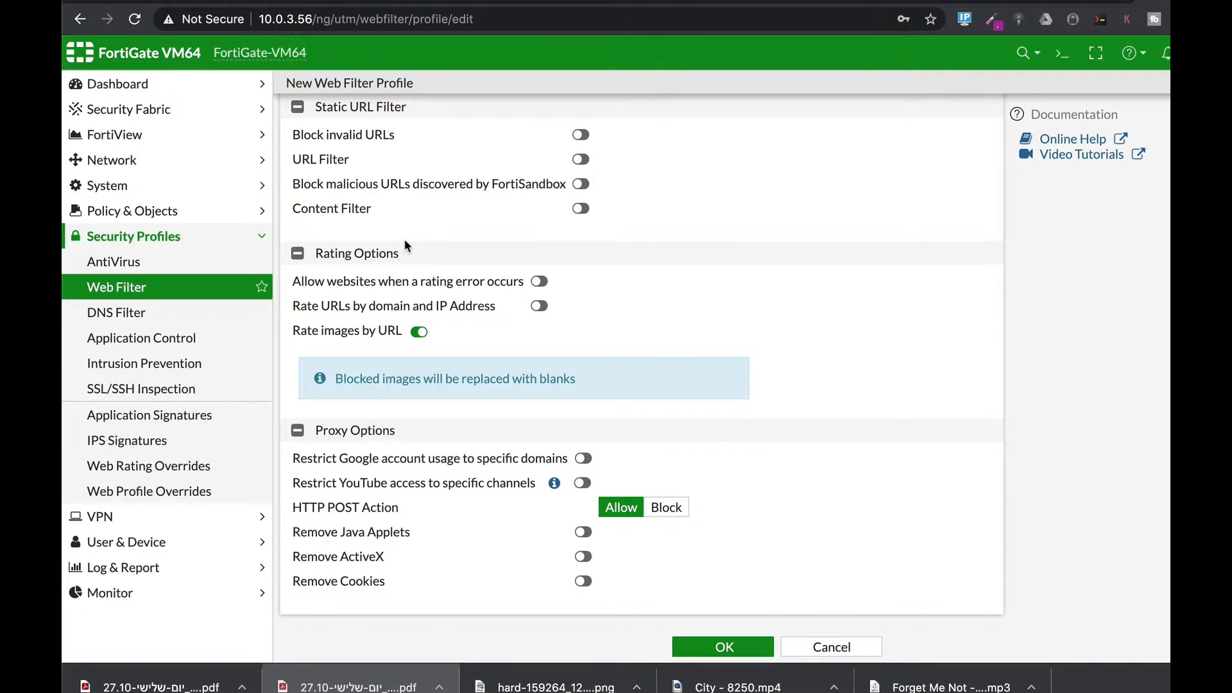
left_click(137, 320)
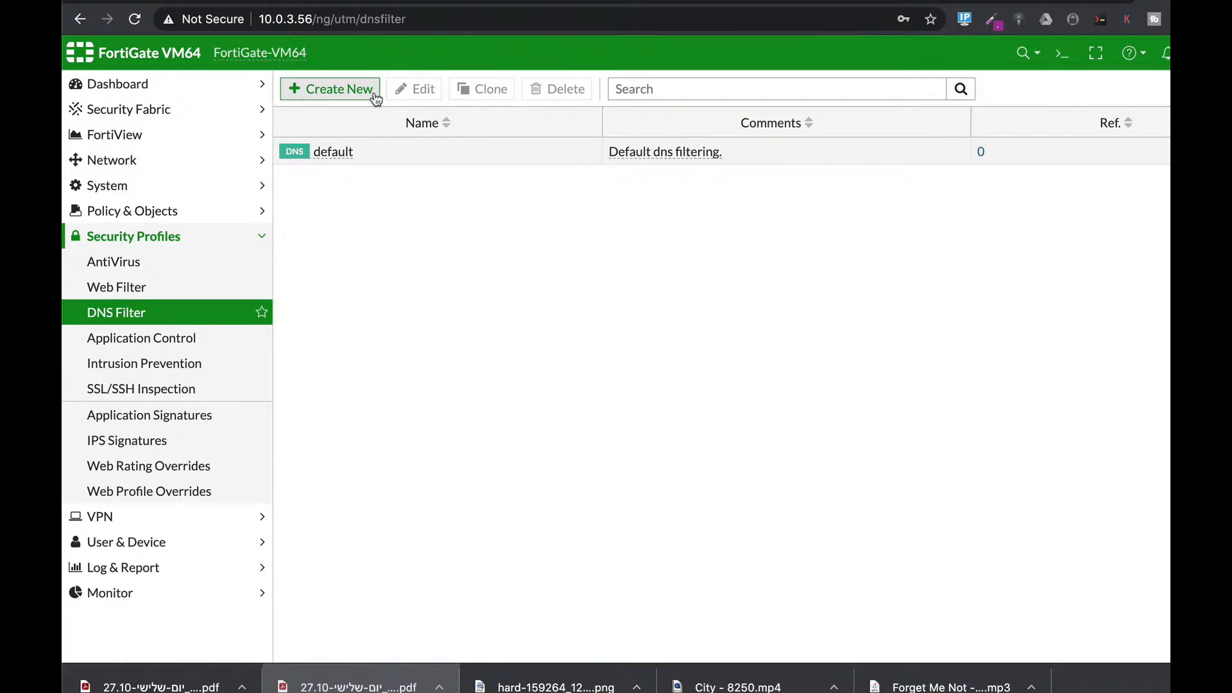
Step: Create a new DNS Filter profile and scroll through its category, static domain and options sections
left_click(375, 94)
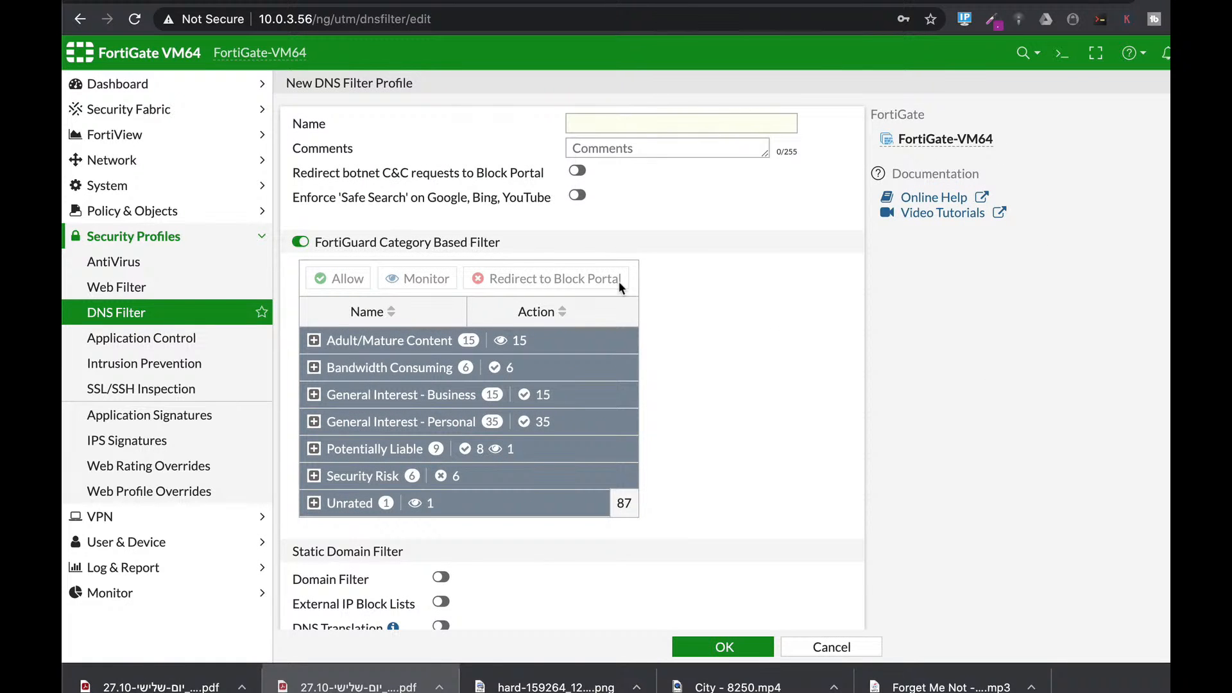
scroll(738, 396, "down", 2)
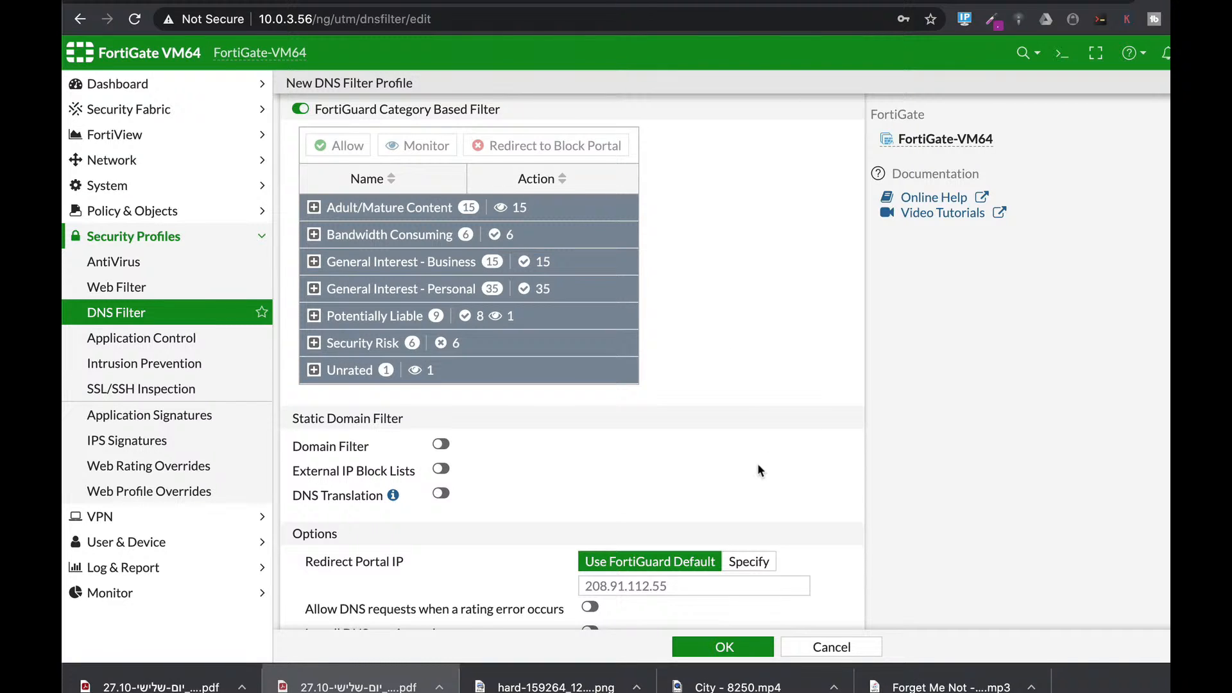
scroll(757, 470, "down", 2)
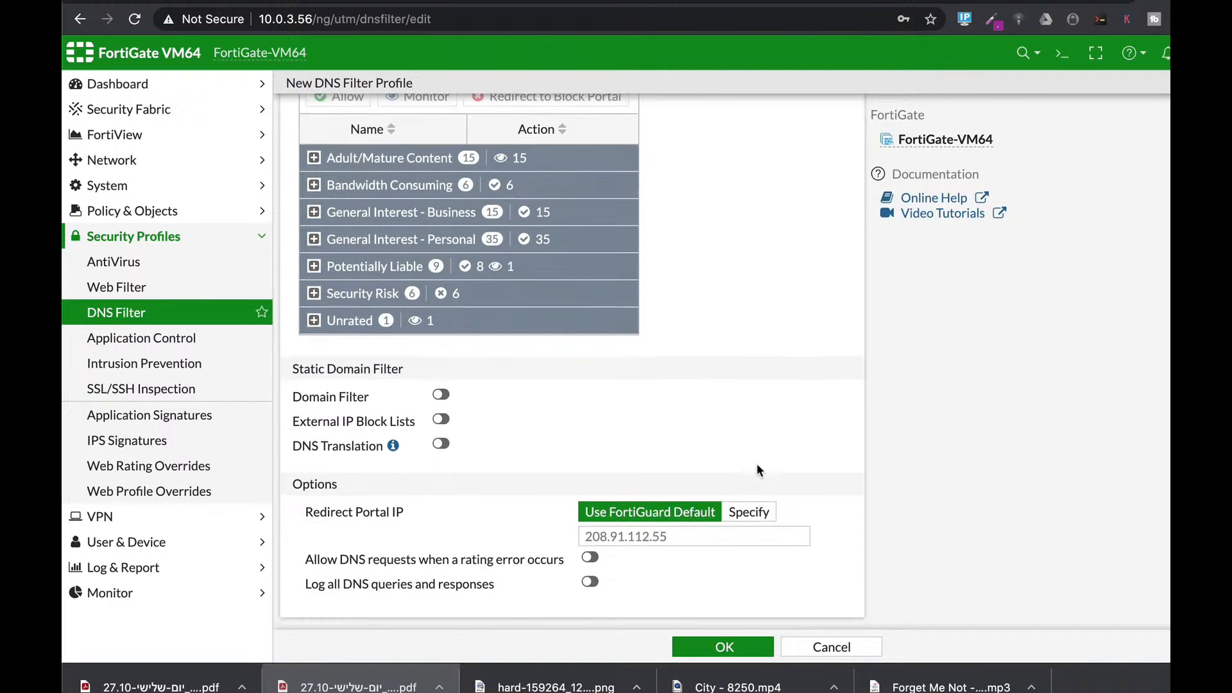
left_click(211, 340)
Step: Start a new Application Control sensor and review its categories, overrides and QUIC option info
left_click(360, 103)
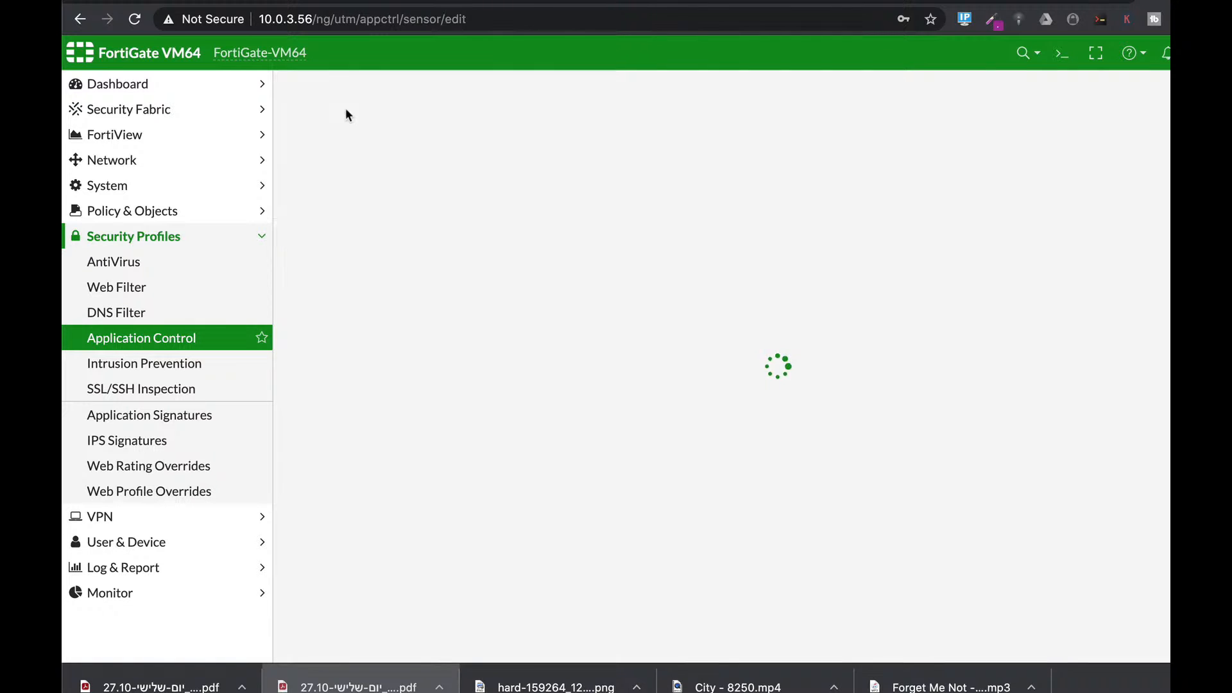
scroll(713, 483, "down", 5)
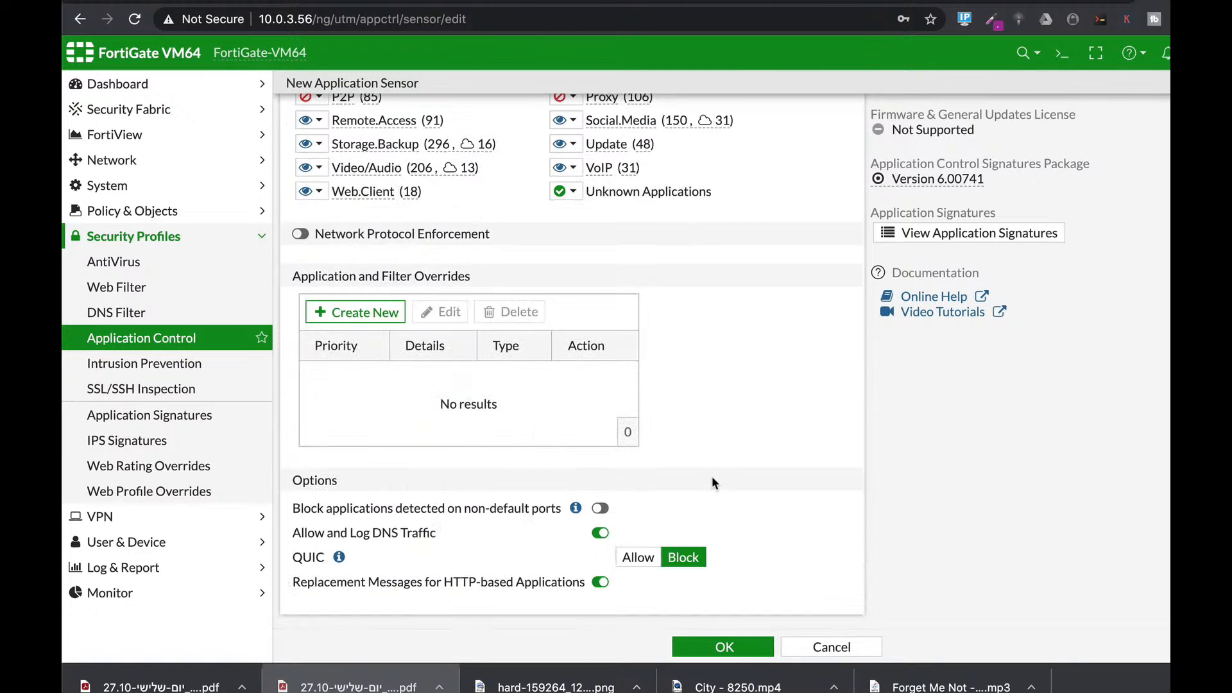
scroll(580, 275, "up", 1)
scroll(579, 276, "up", 1)
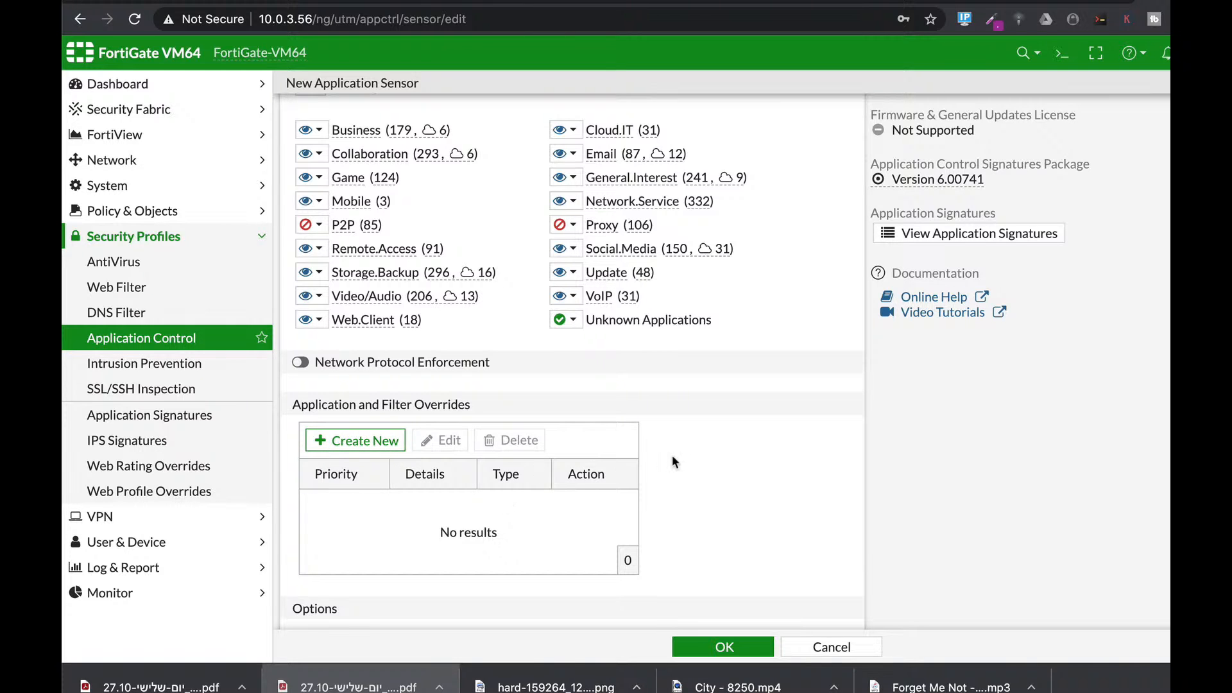
scroll(673, 453, "down", 3)
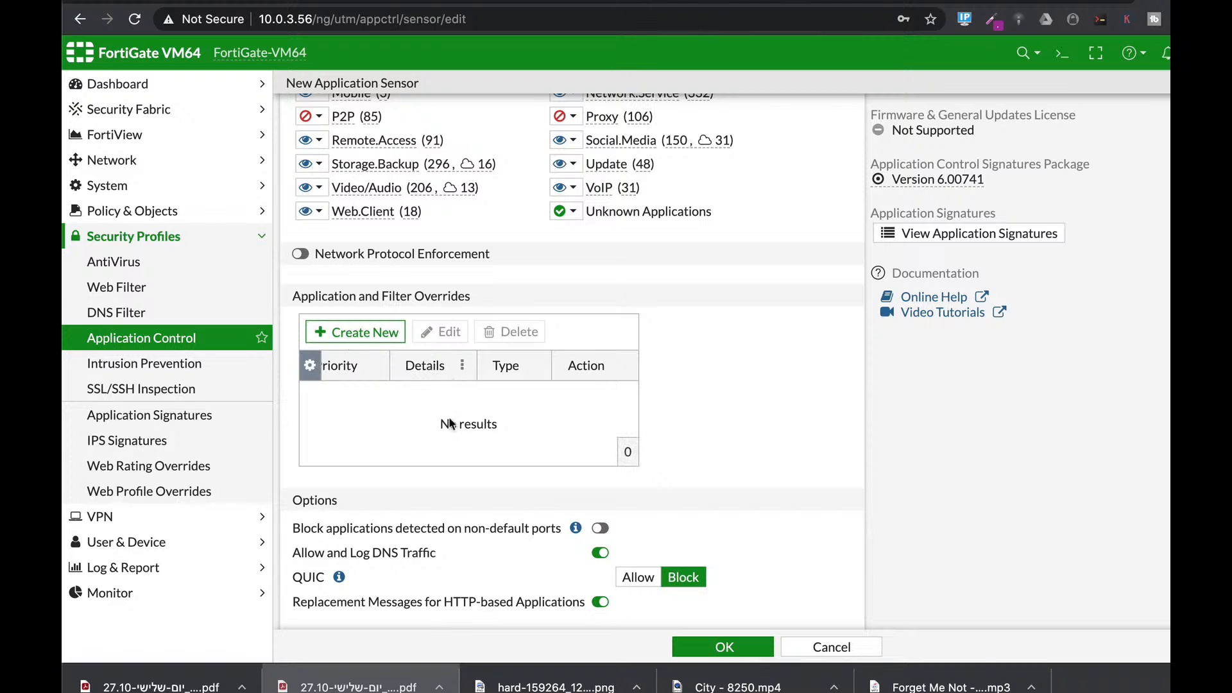
scroll(681, 437, "down", 1)
scroll(680, 441, "down", 1)
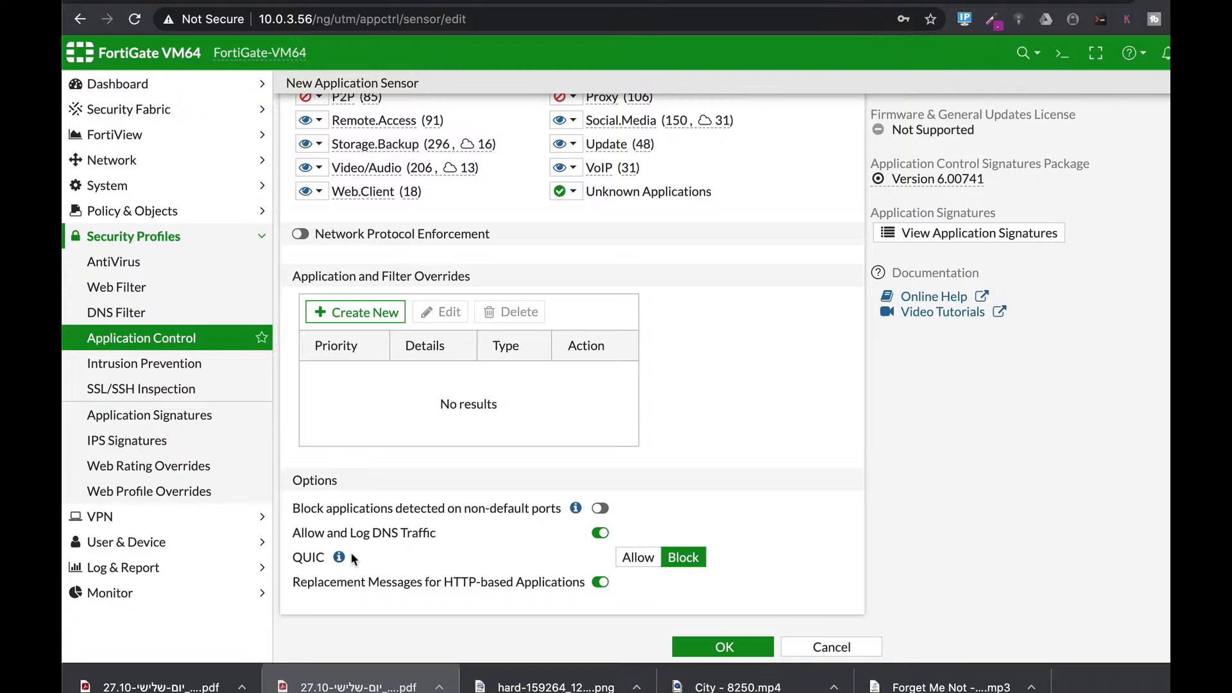
mouse_move(338, 558)
Step: Start a new IPS sensor, browse its Add Signatures filter entries, then go back to AntiVirus profiles
left_click(200, 366)
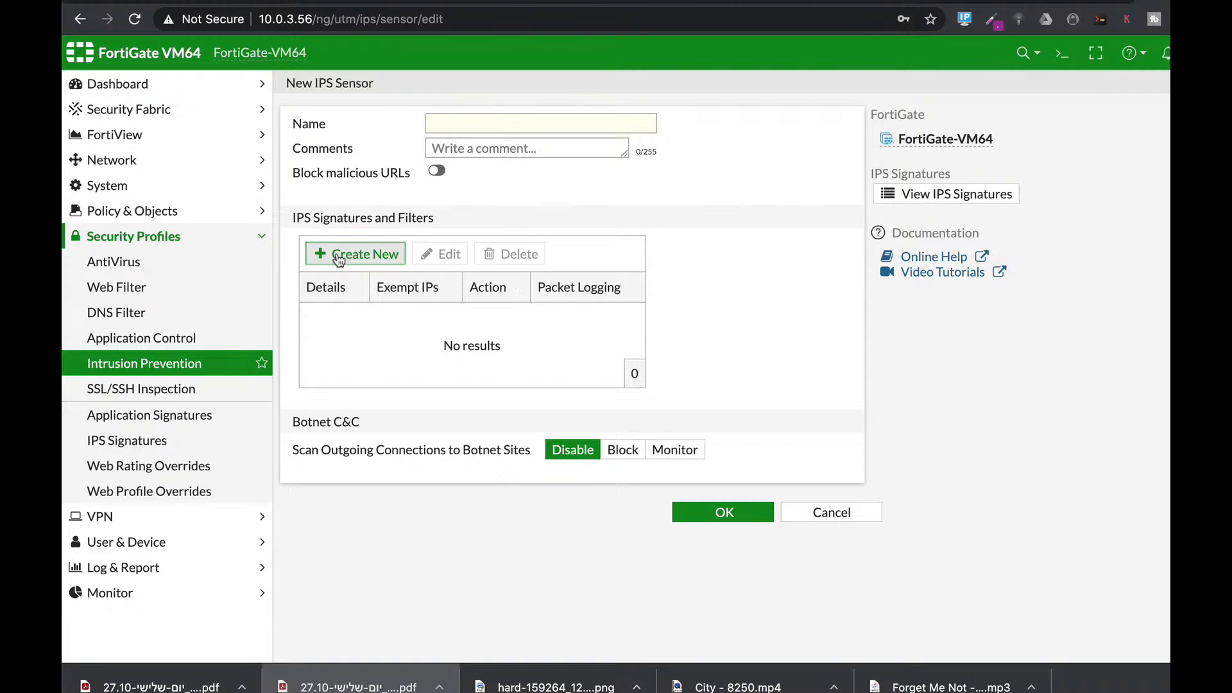
left_click(371, 253)
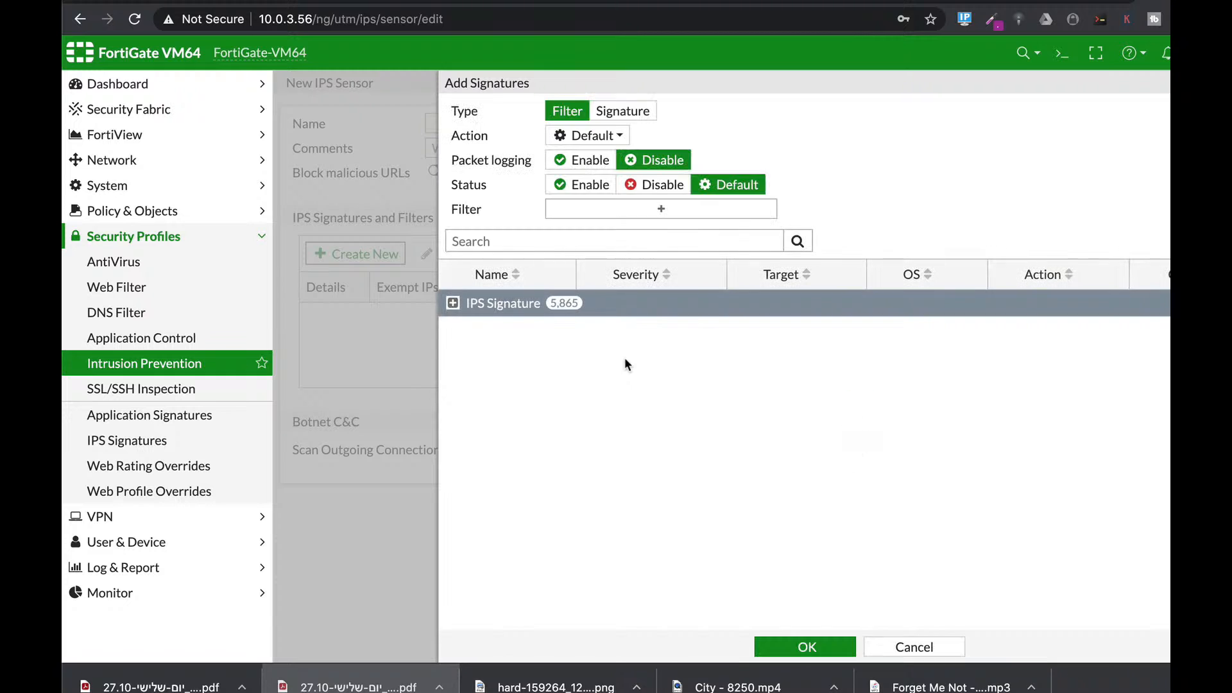
left_click(643, 214)
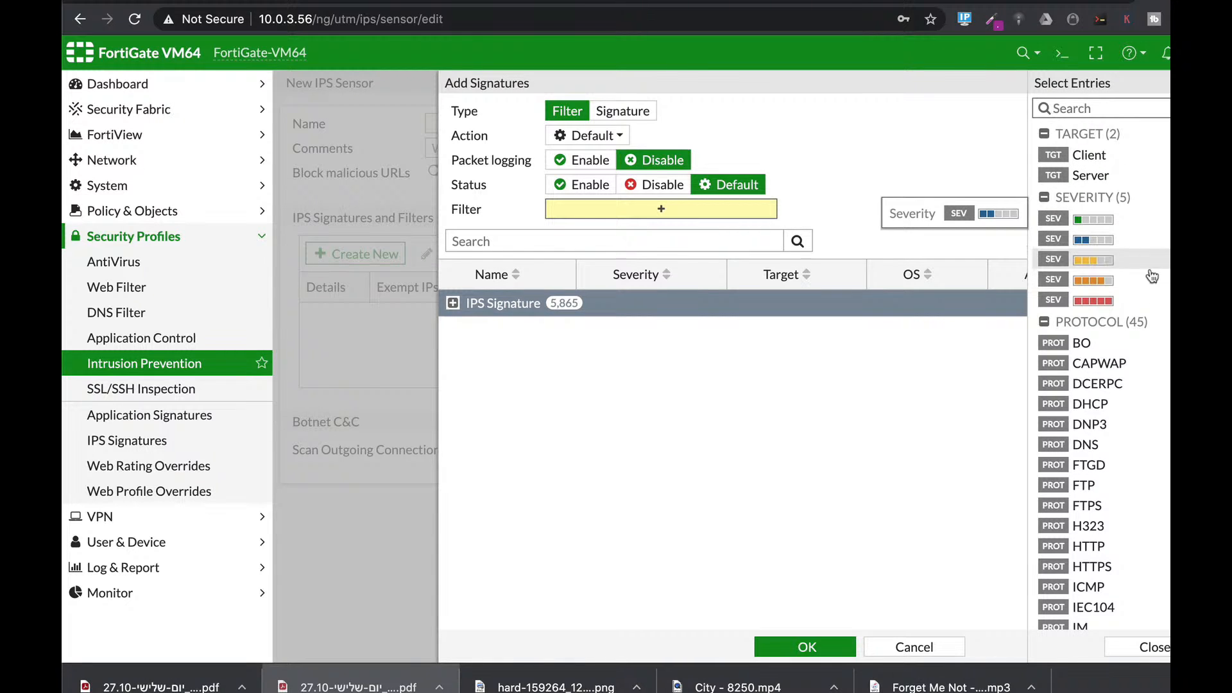
scroll(1128, 234, "down", 3)
scroll(1127, 235, "up", 1)
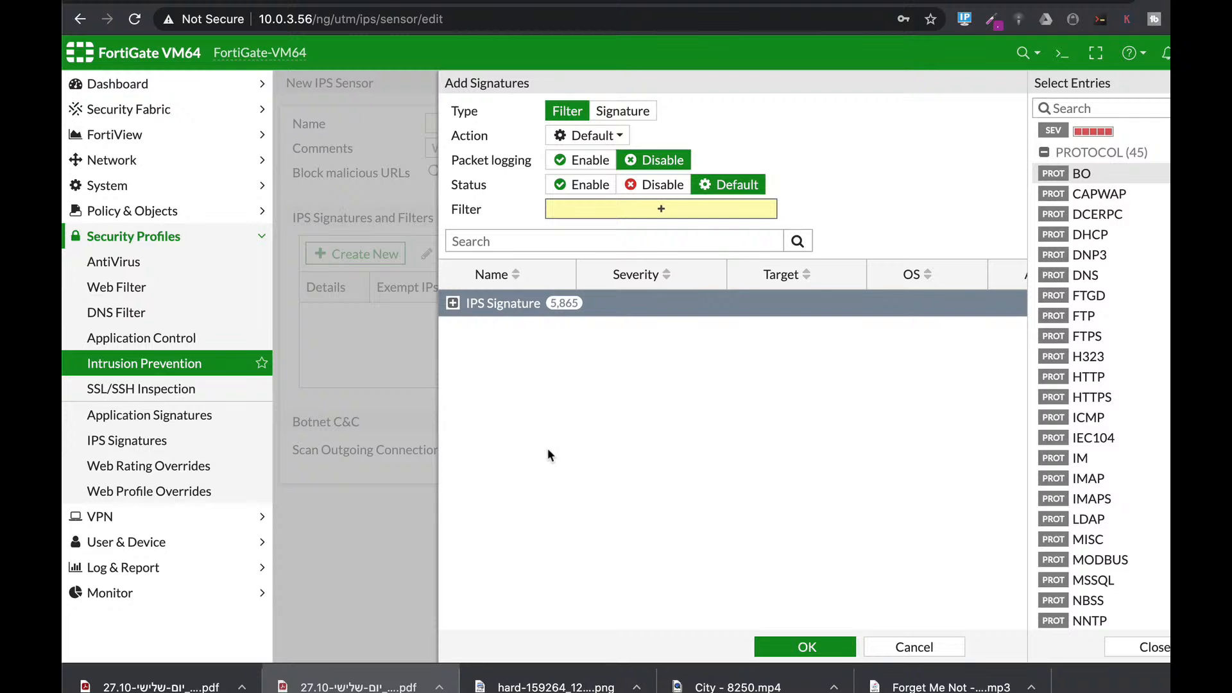
left_click(104, 270)
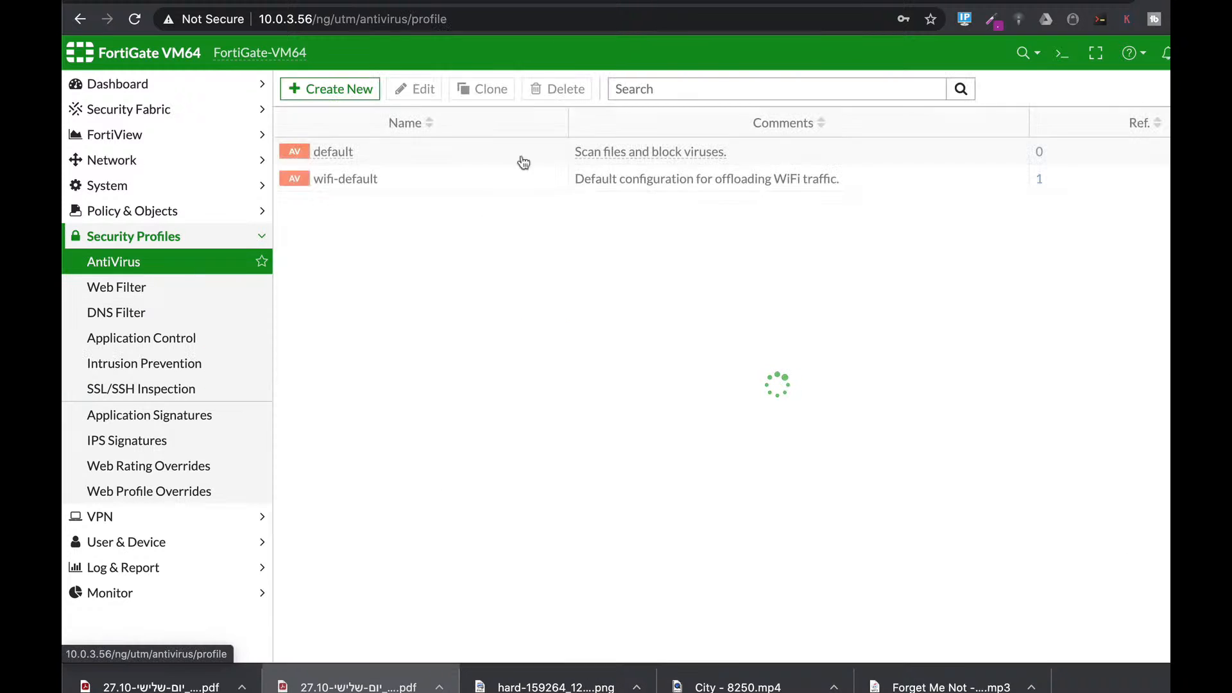
Step: Paste the antivirus heuristic command into the CLI console, then view the Web Filter profiles
left_click(1059, 56)
type("config antivirus heuristic")
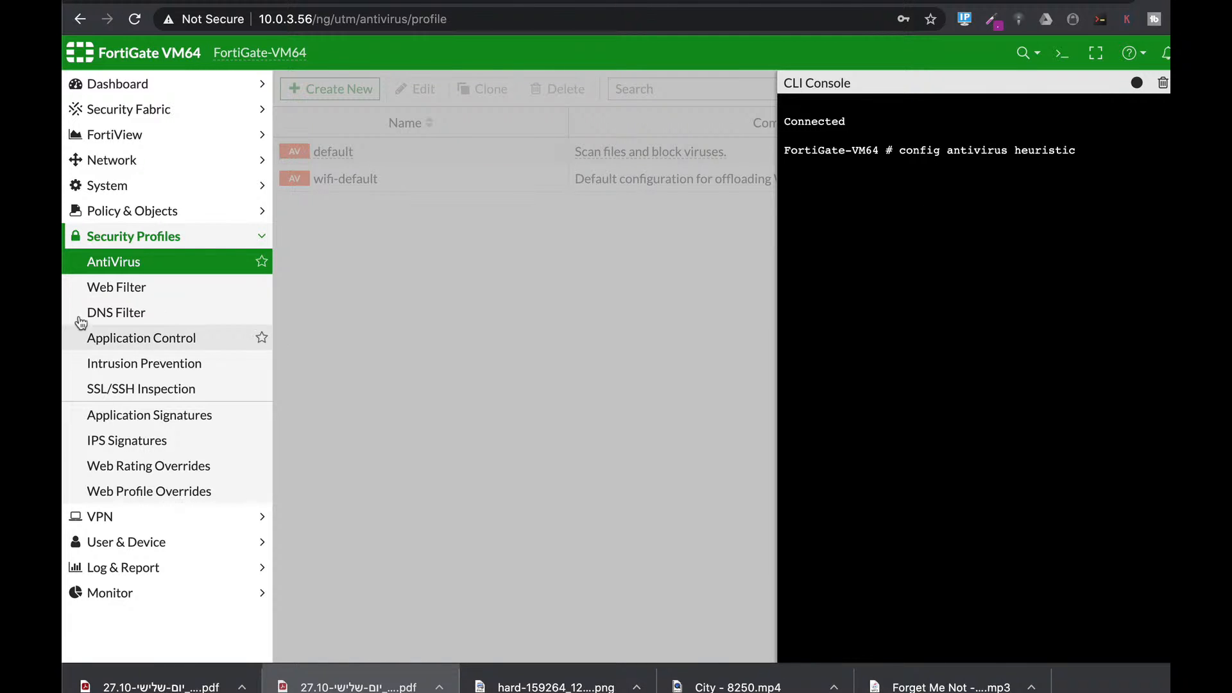
left_click(96, 294)
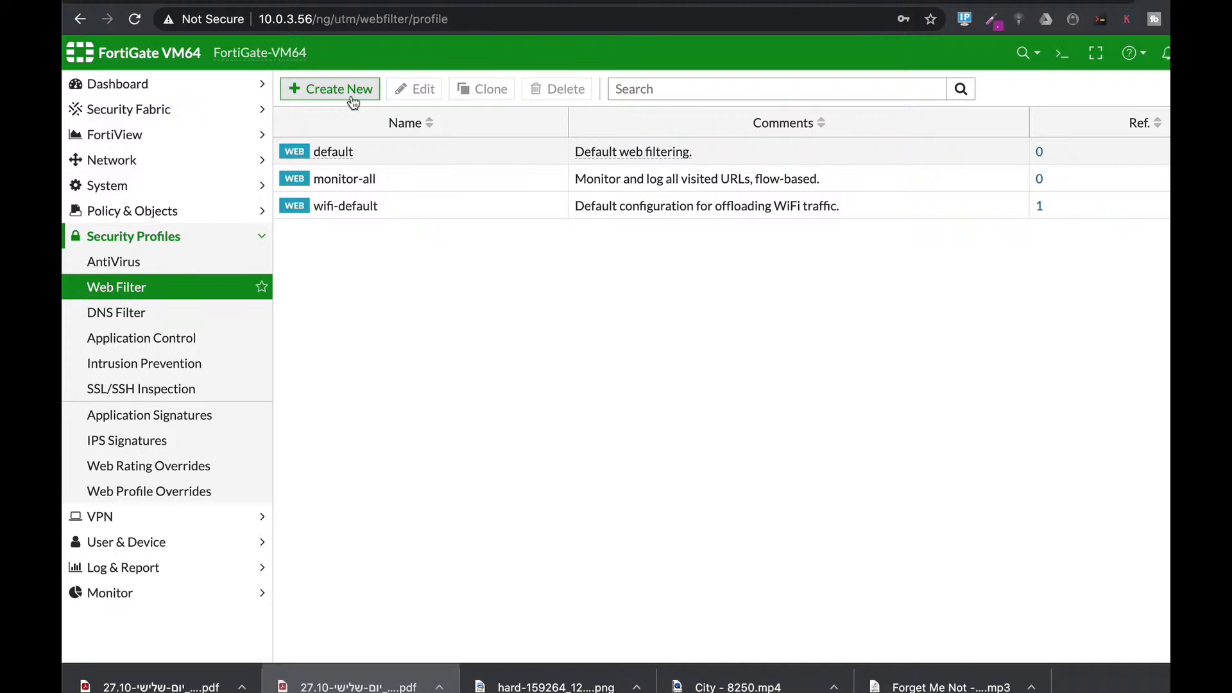
Step: Start a new application sensor, view the Application (2,304) and IPS (5,865) signature lists, then open IPv4 DoS Policy
left_click(160, 338)
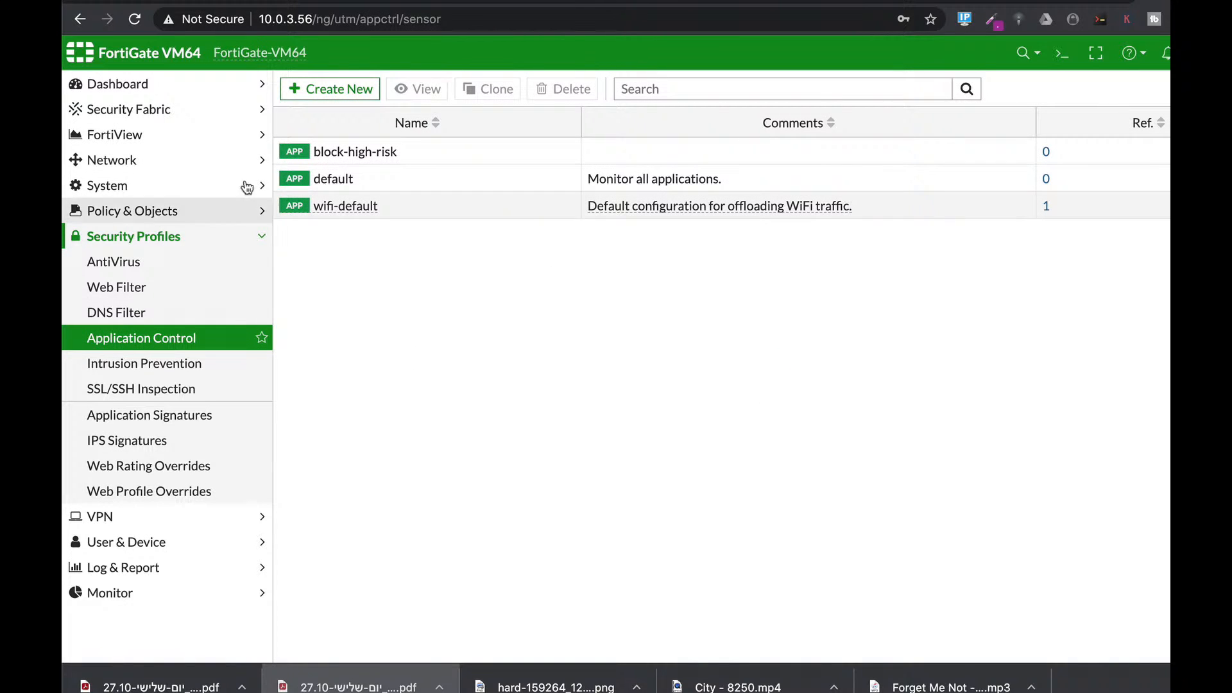
left_click(340, 91)
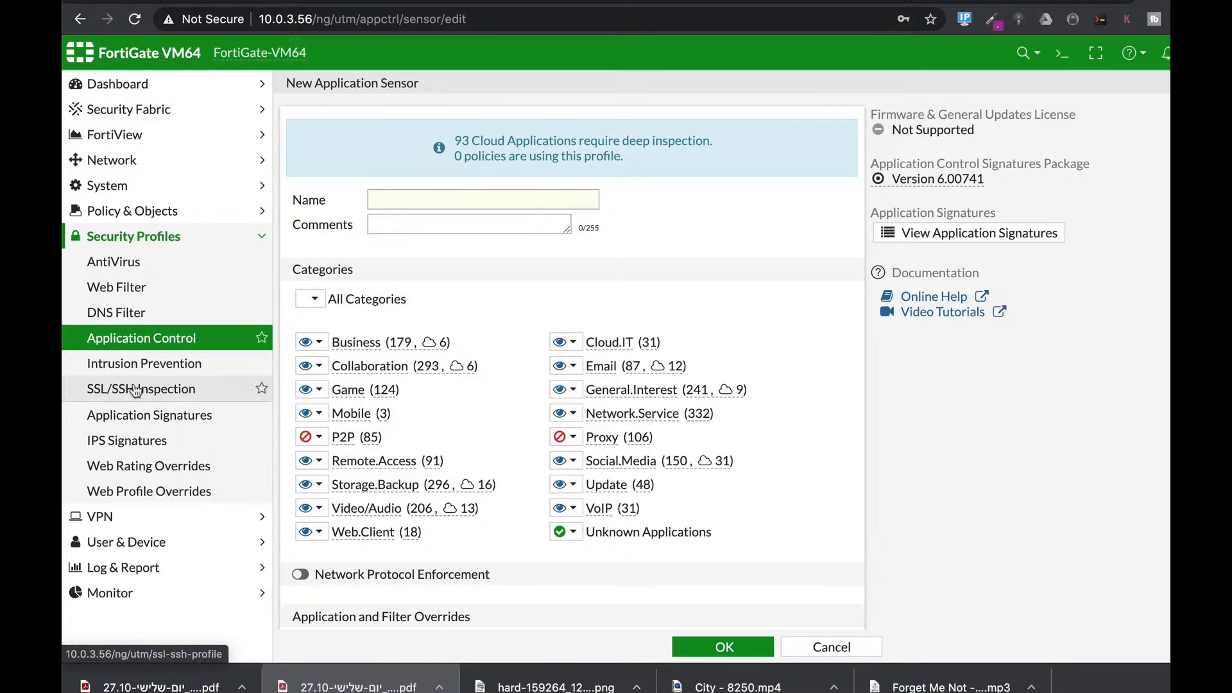
left_click(131, 413)
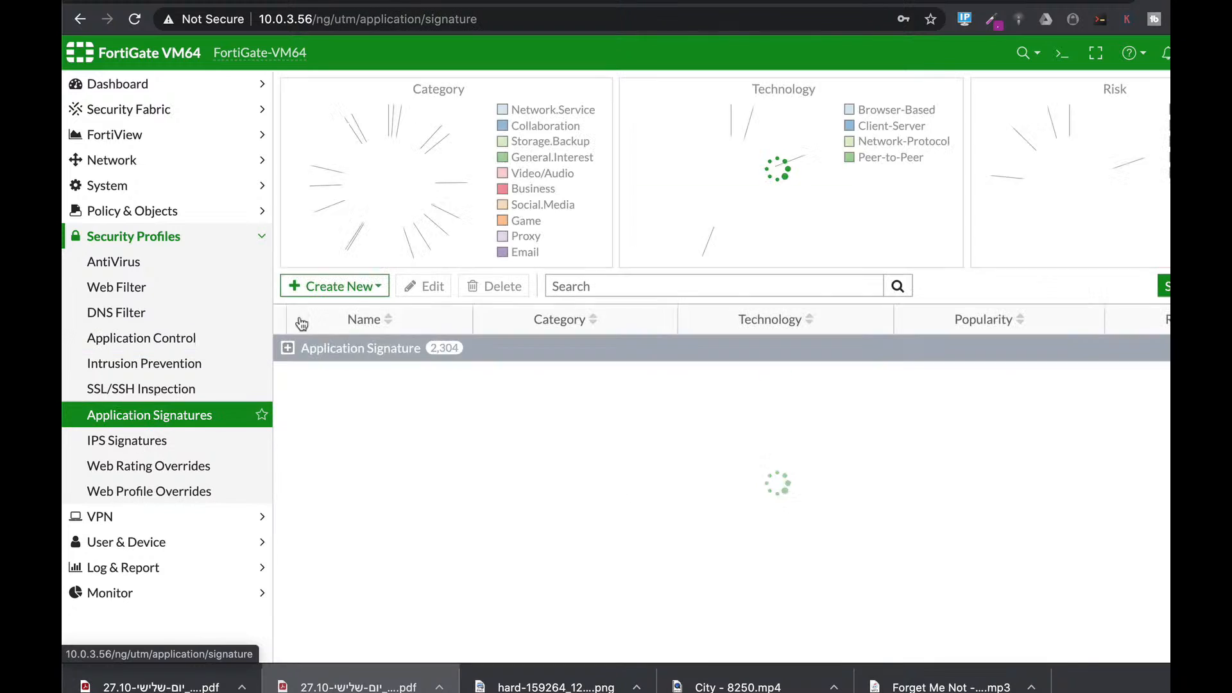
left_click(98, 445)
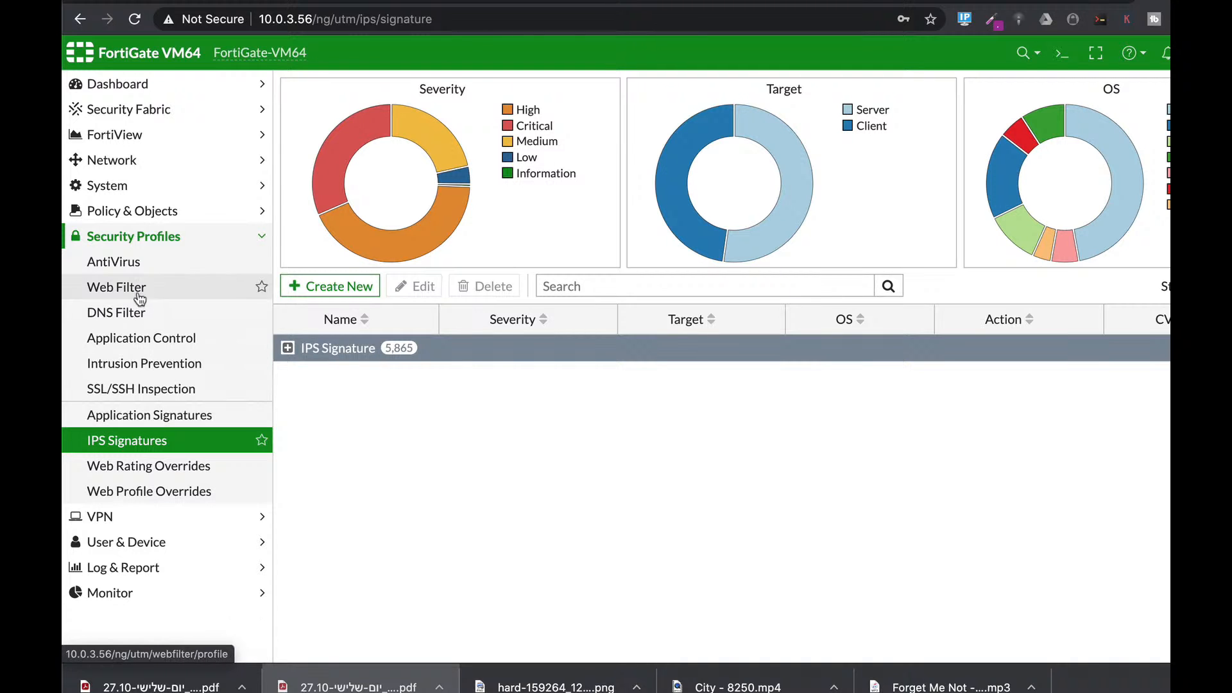
left_click(170, 212)
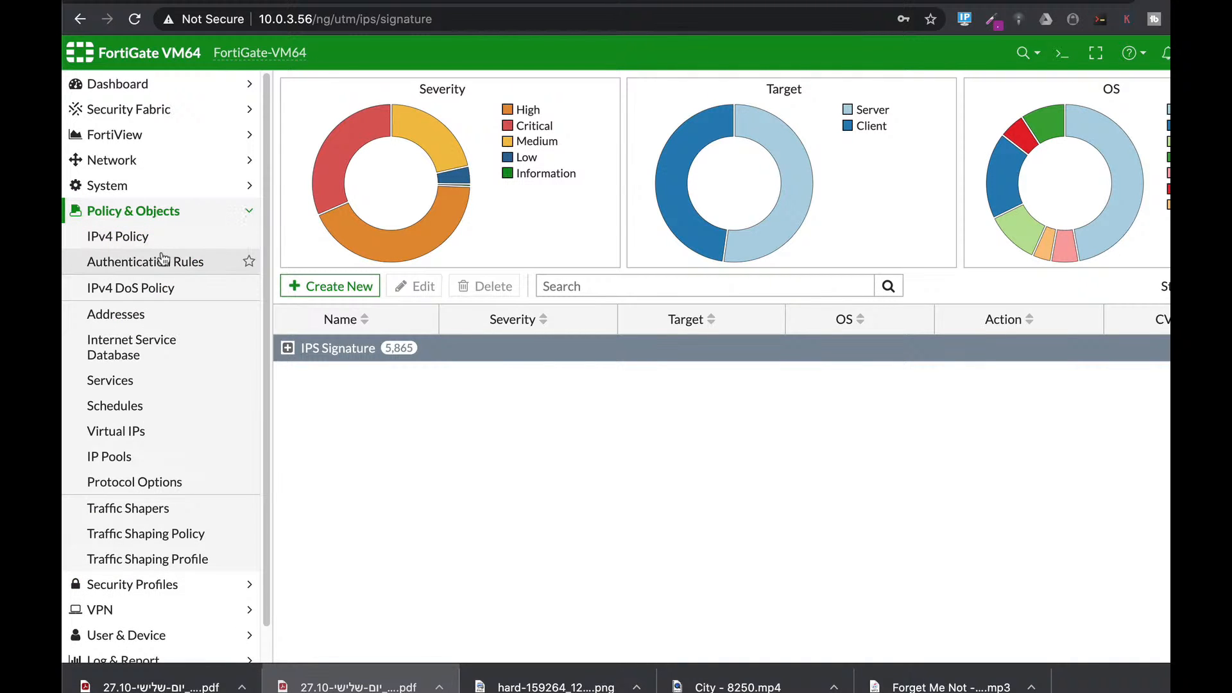
left_click(162, 286)
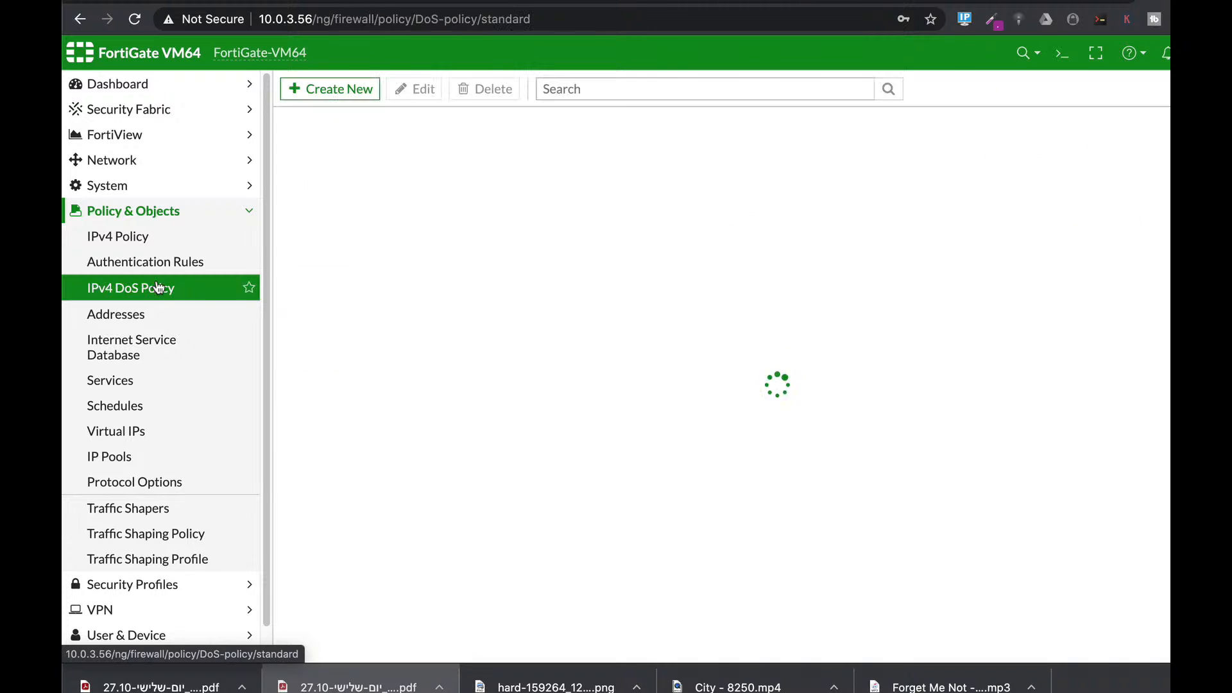
Step: Start a new IPv4 DoS policy to view its New Policy form
left_click(333, 97)
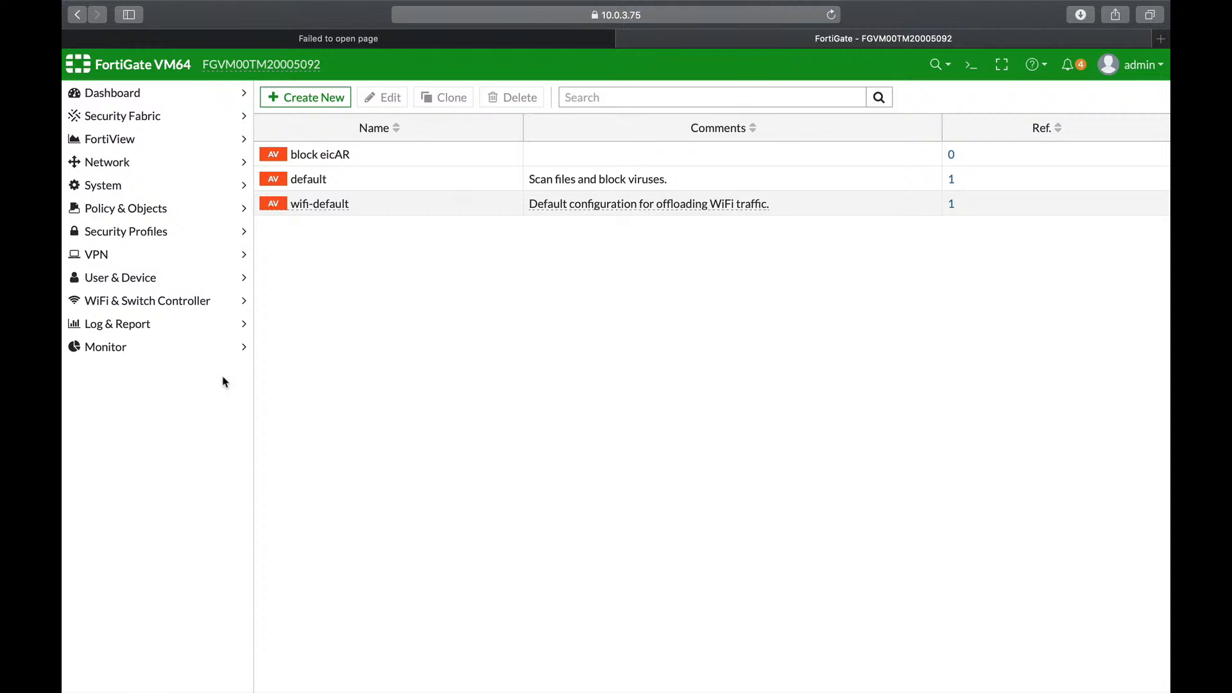
Step: Glance at the Web Filter and DNS Filter profile lists, then open the IPv4 Policy table
left_click(126, 236)
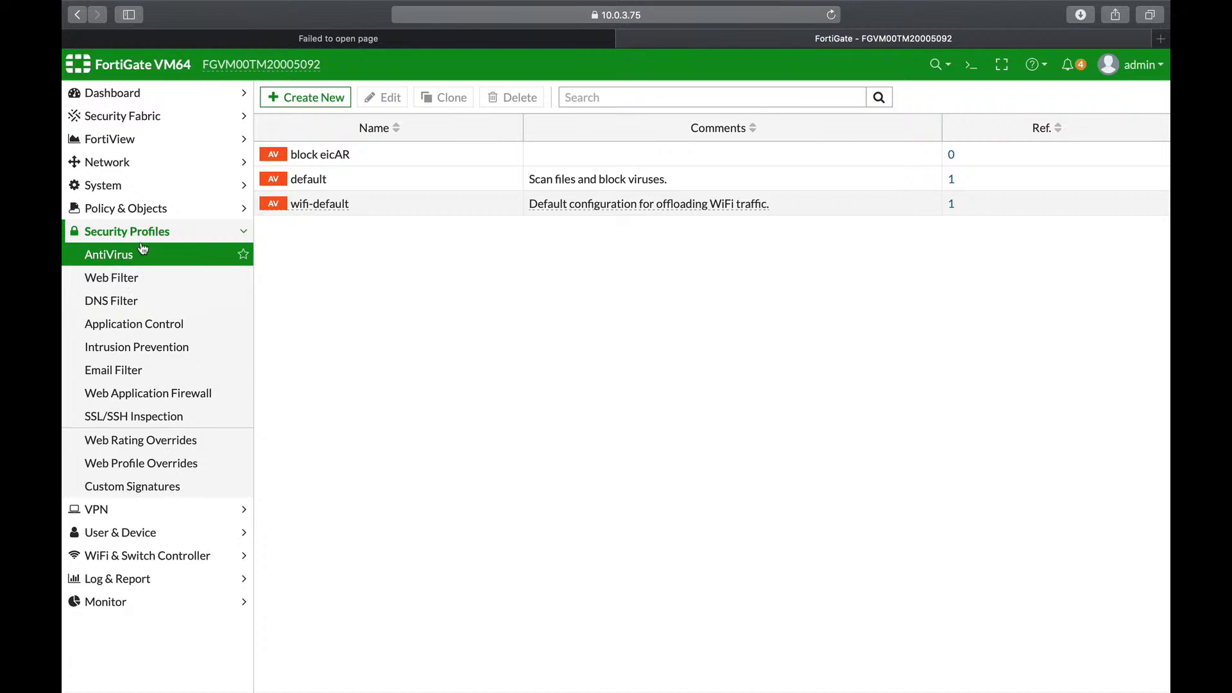
left_click(123, 277)
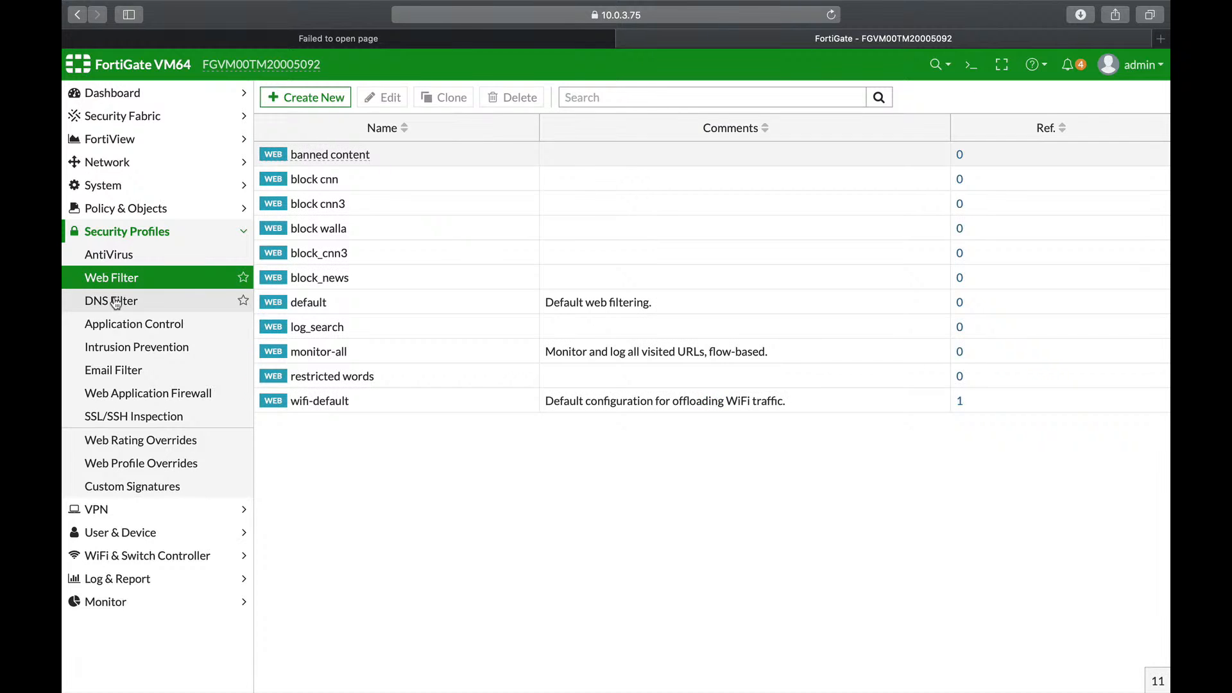
left_click(115, 301)
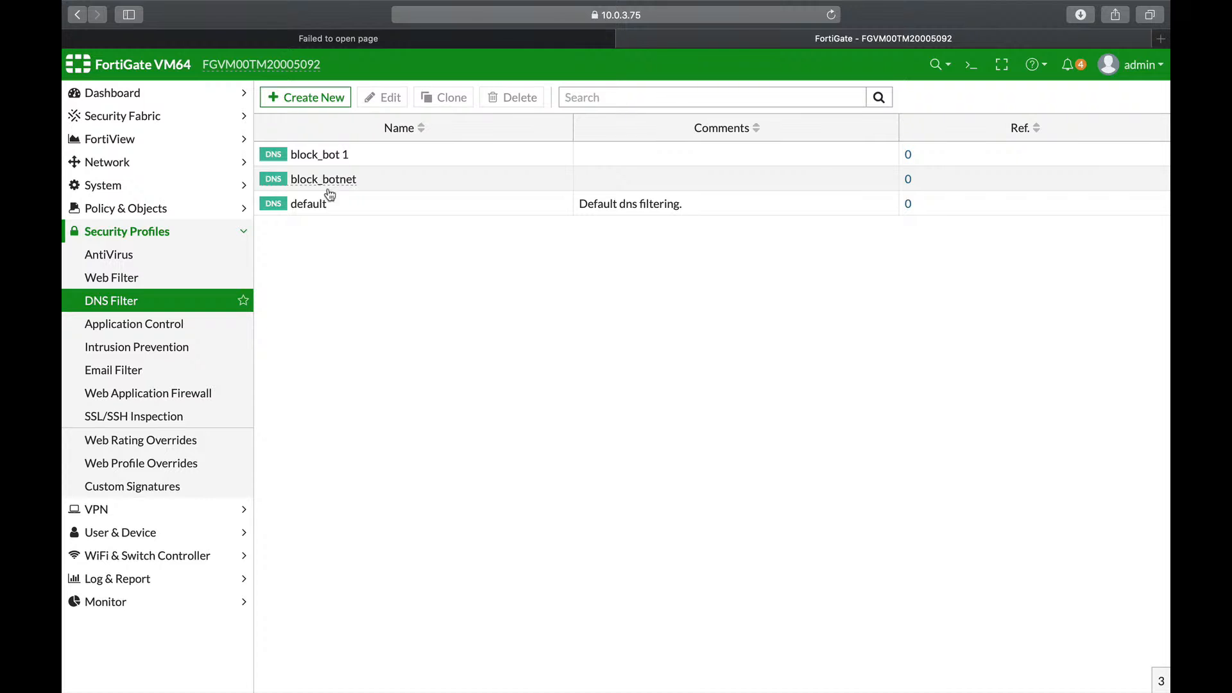
left_click(142, 209)
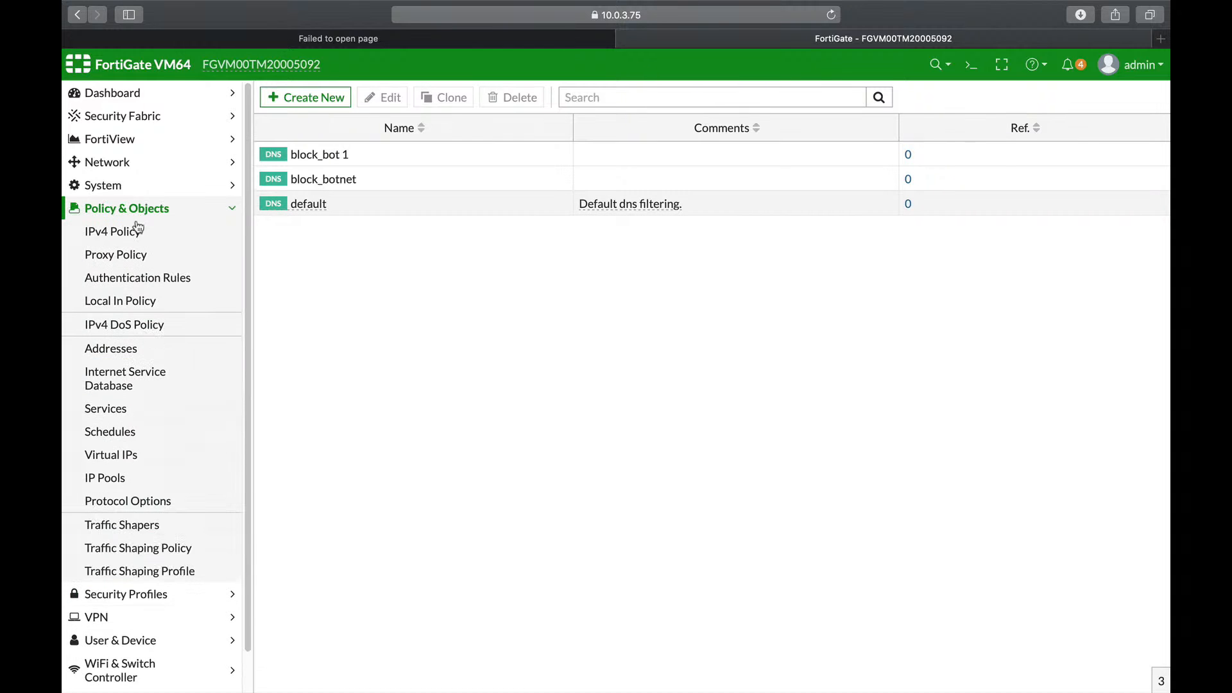
left_click(130, 233)
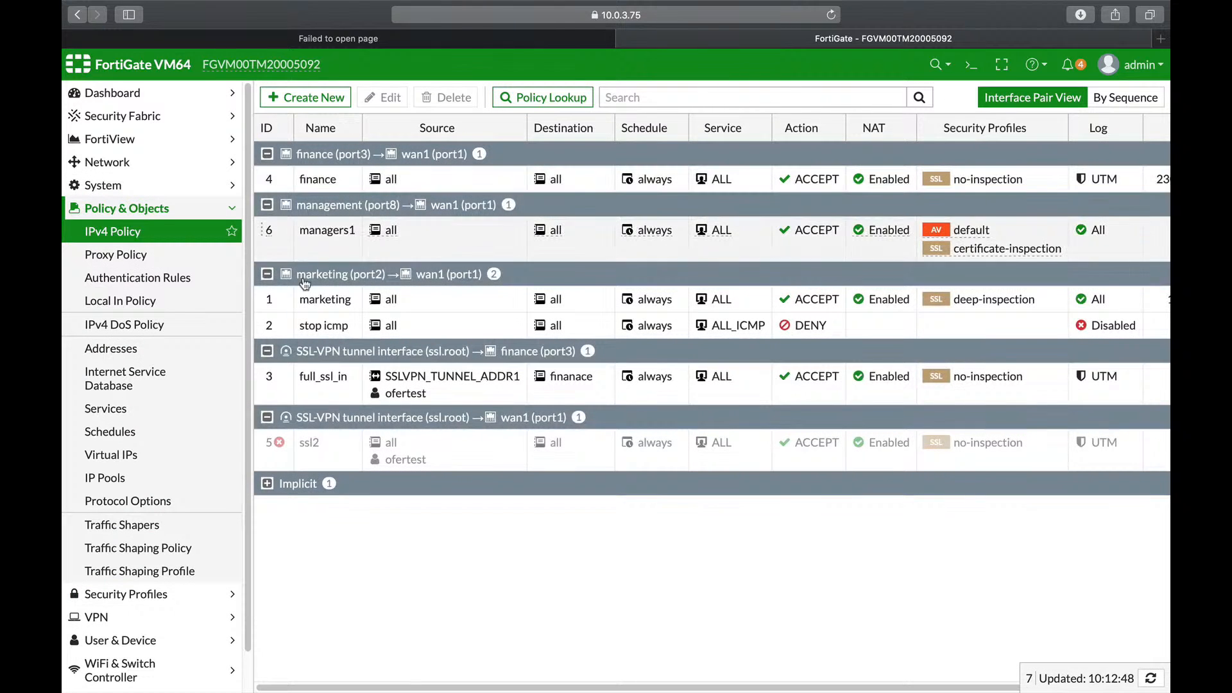
Step: In the marketing policy, turn on AntiVirus and Web Filter, keeping both on the default profile
left_click(334, 313)
left_click(385, 97)
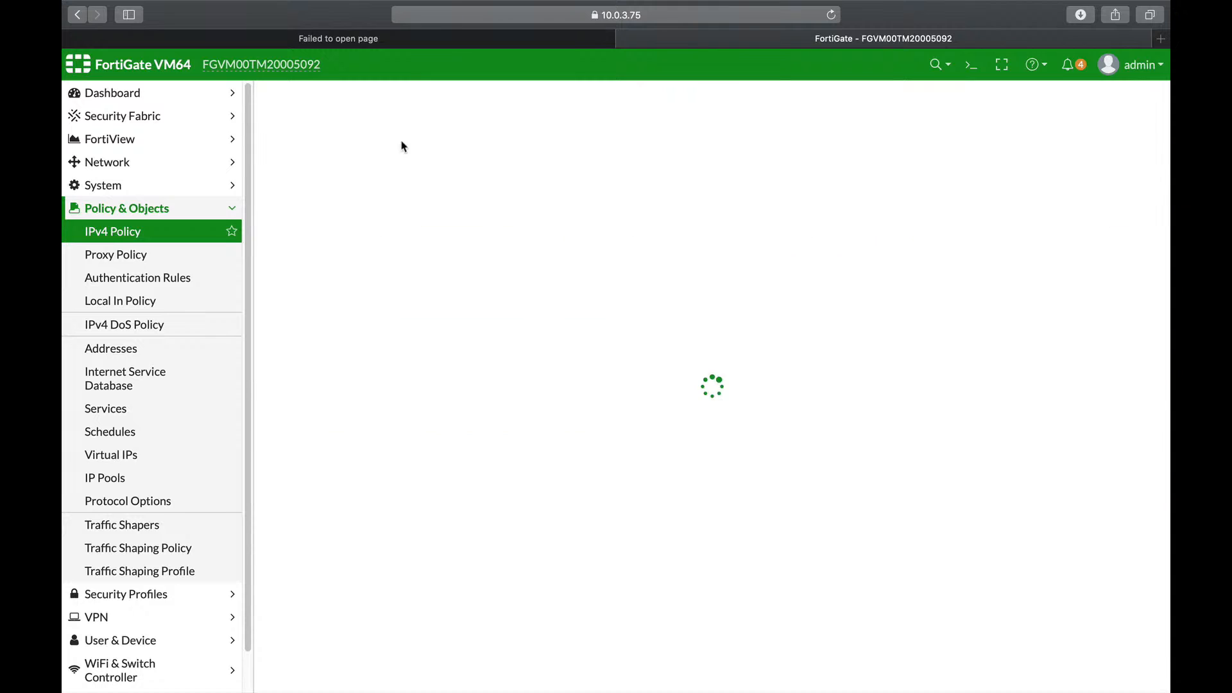
scroll(635, 417, "down", 5)
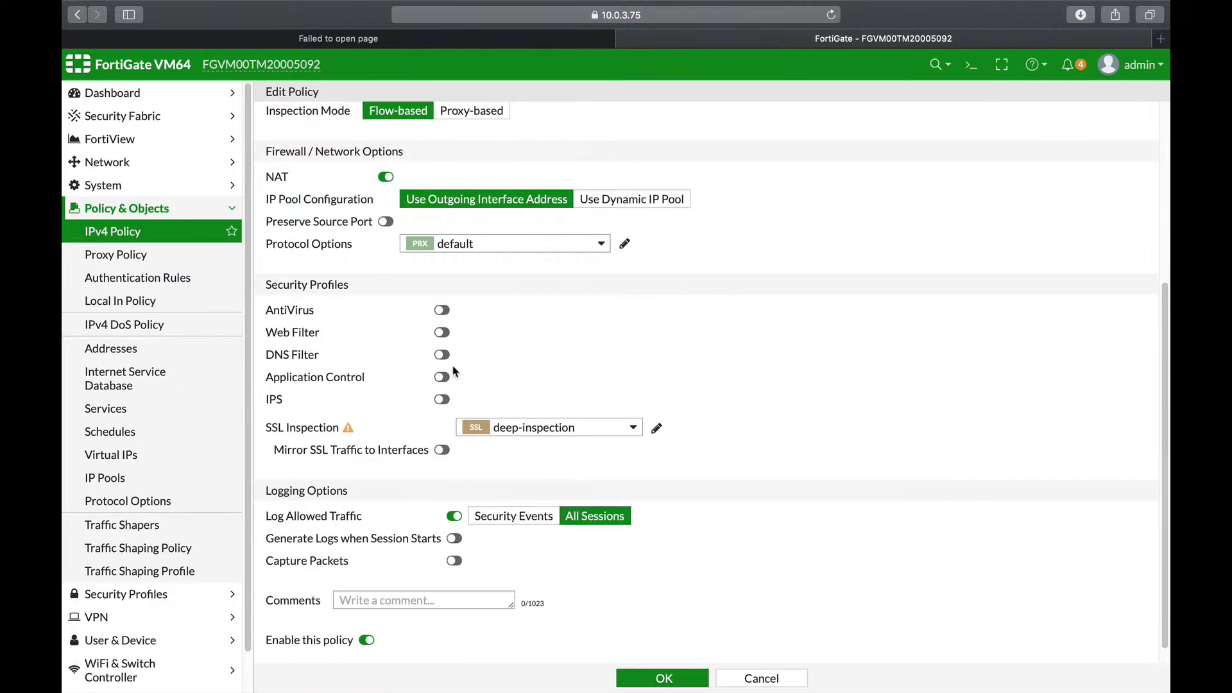
left_click(442, 311)
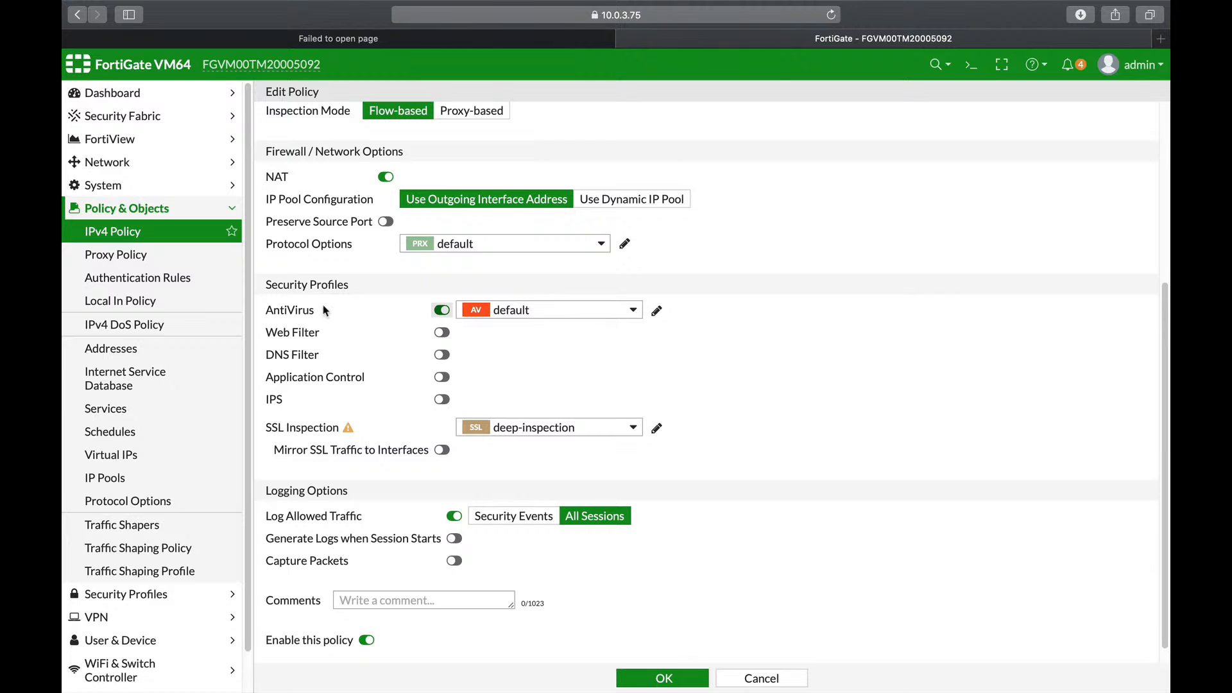
key("Tab")
left_click(442, 332)
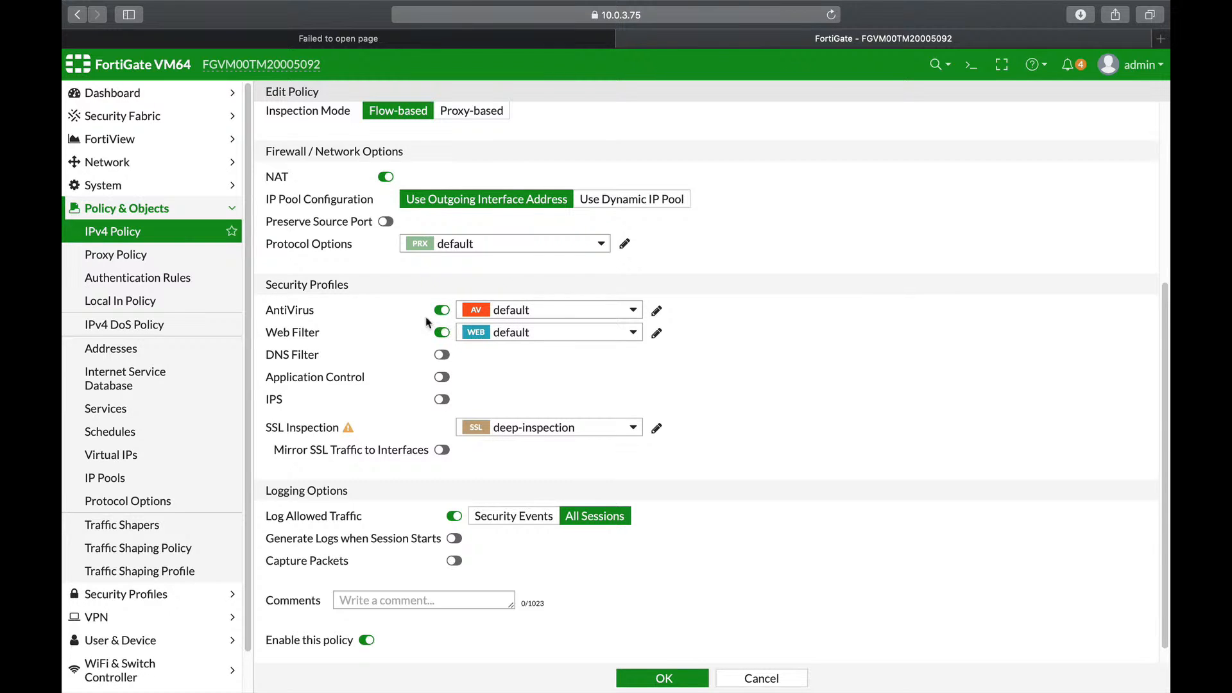
mouse_move(604, 318)
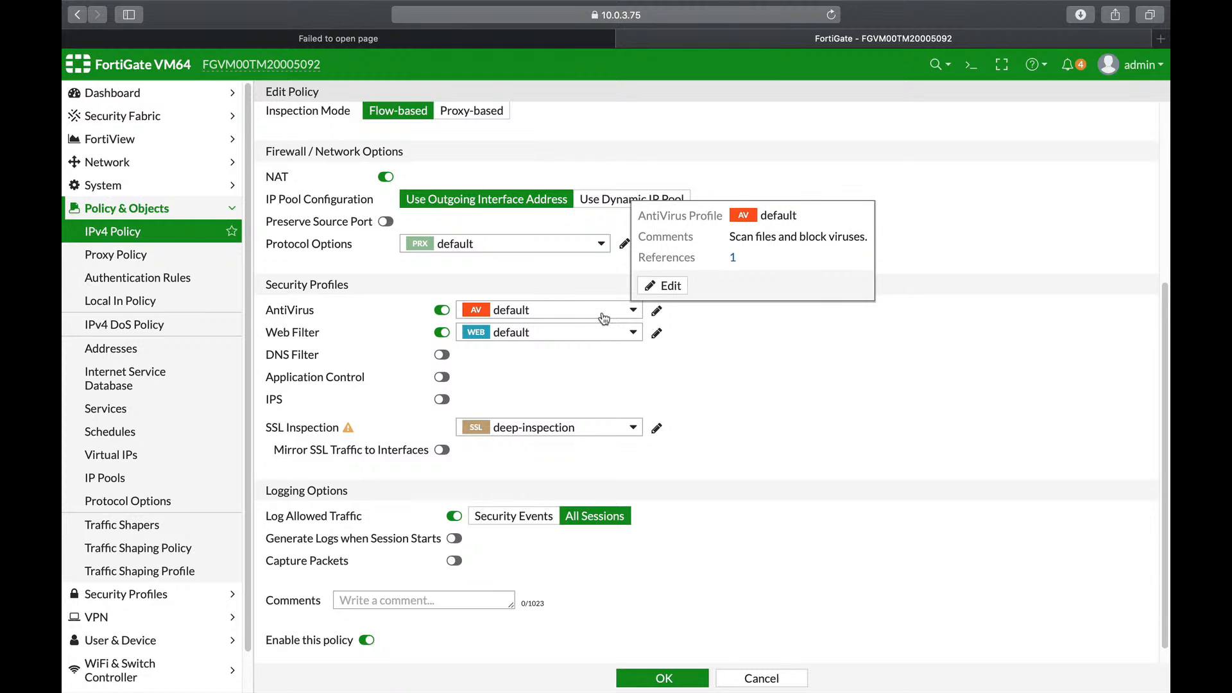
left_click(604, 319)
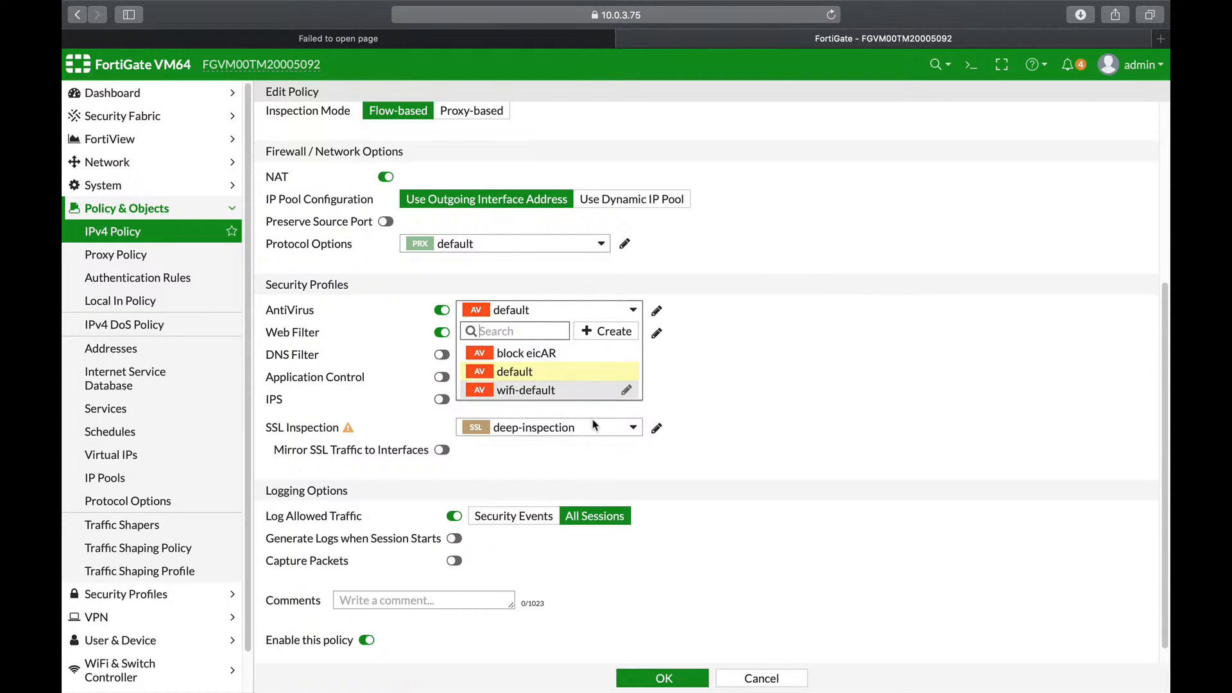
left_click(624, 332)
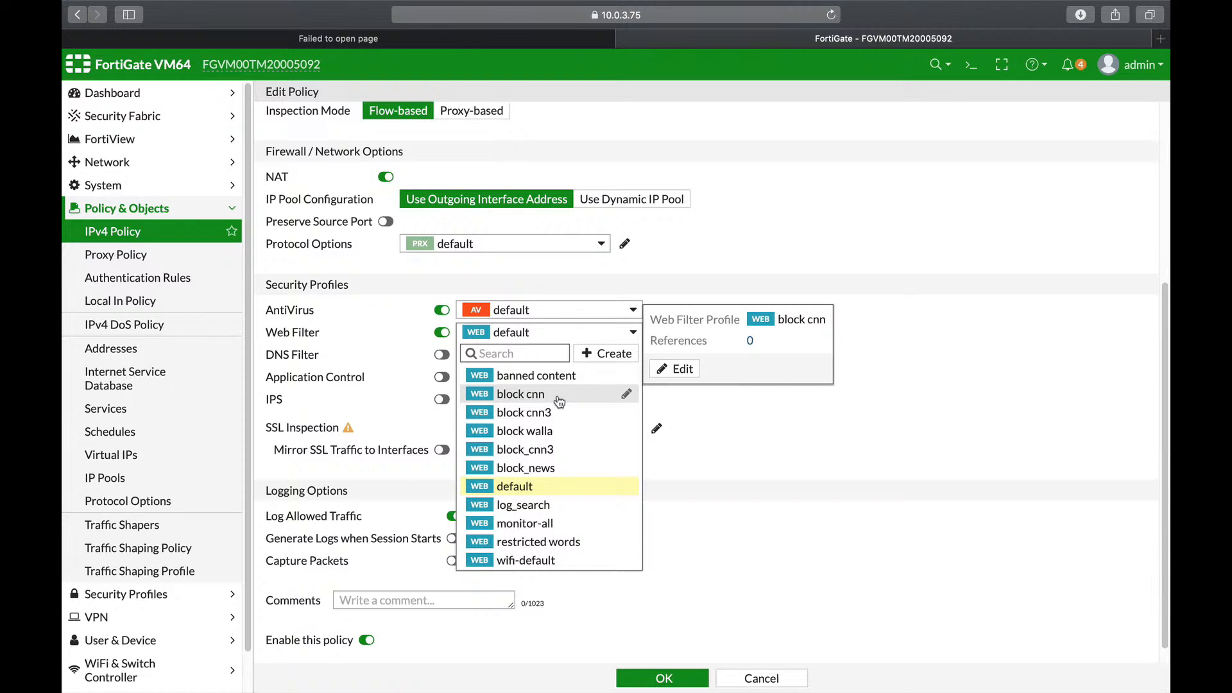
left_click(738, 436)
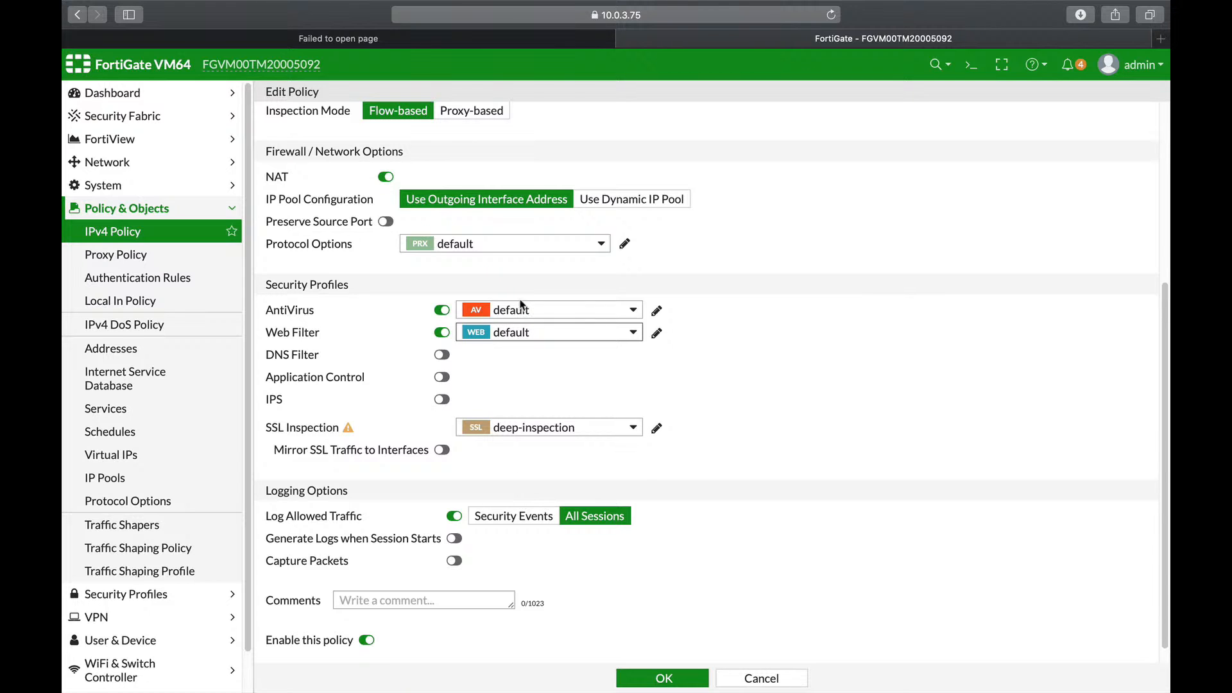
Step: Review the Web Filter and DNS Filter profile lists, then open the Application Control profiles
mouse_move(520, 313)
left_click(163, 594)
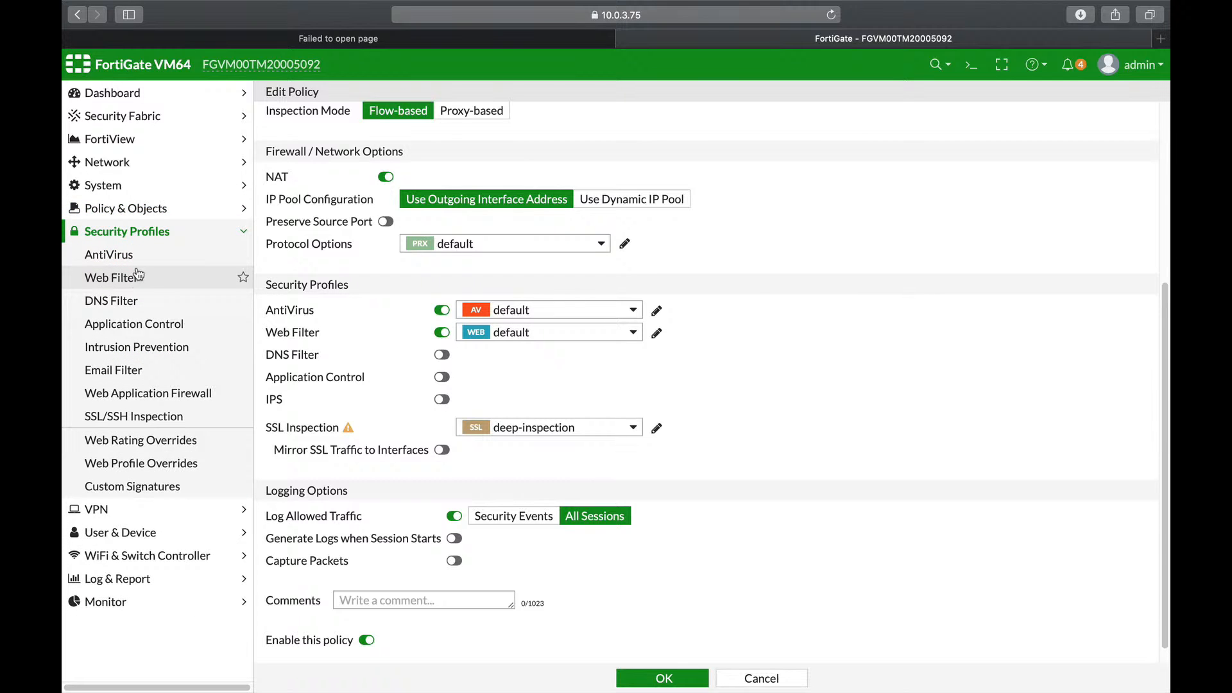
left_click(133, 279)
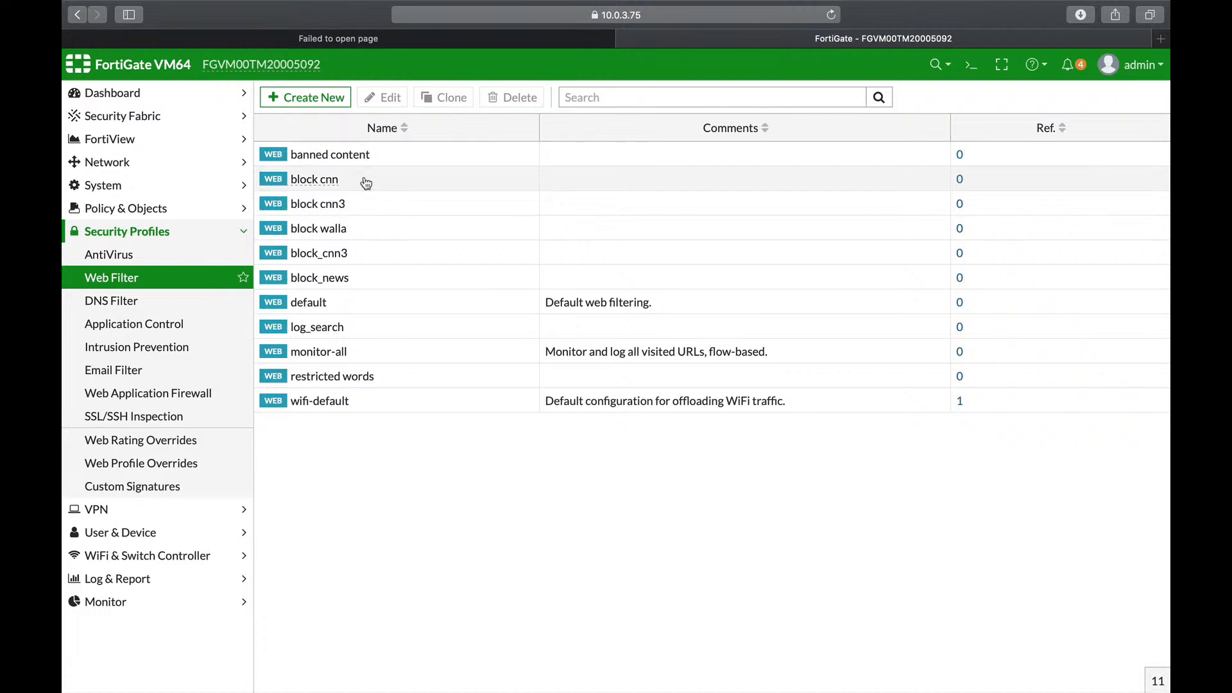
mouse_move(347, 163)
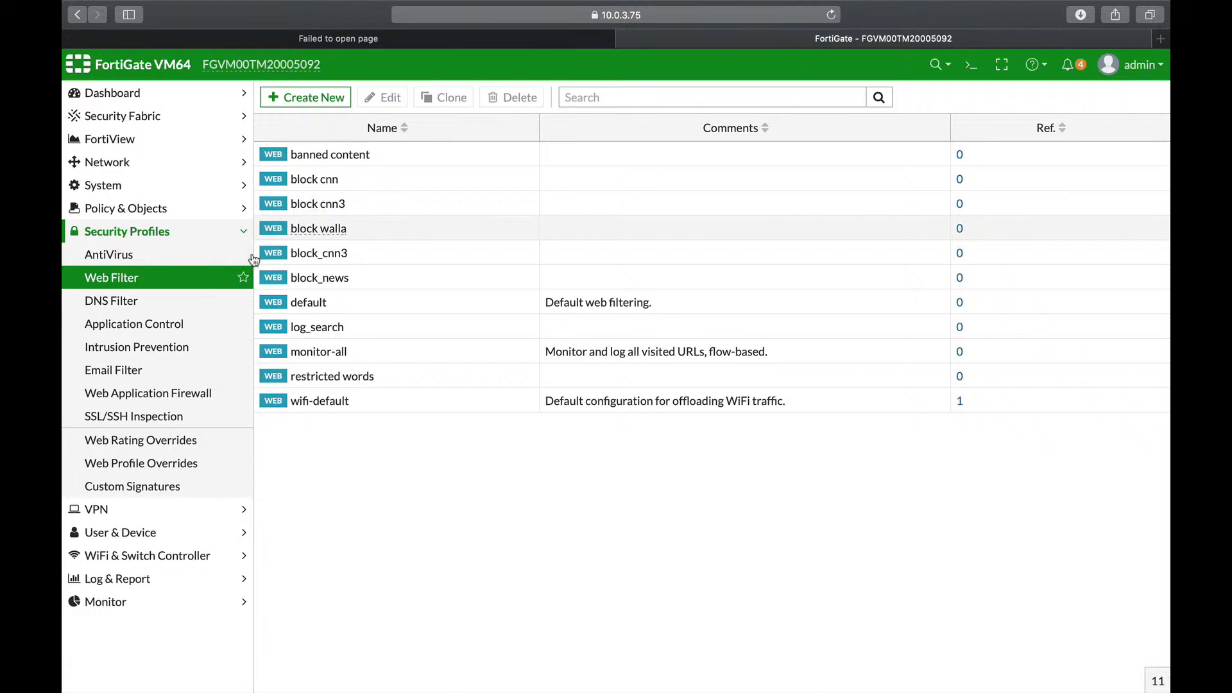
left_click(147, 306)
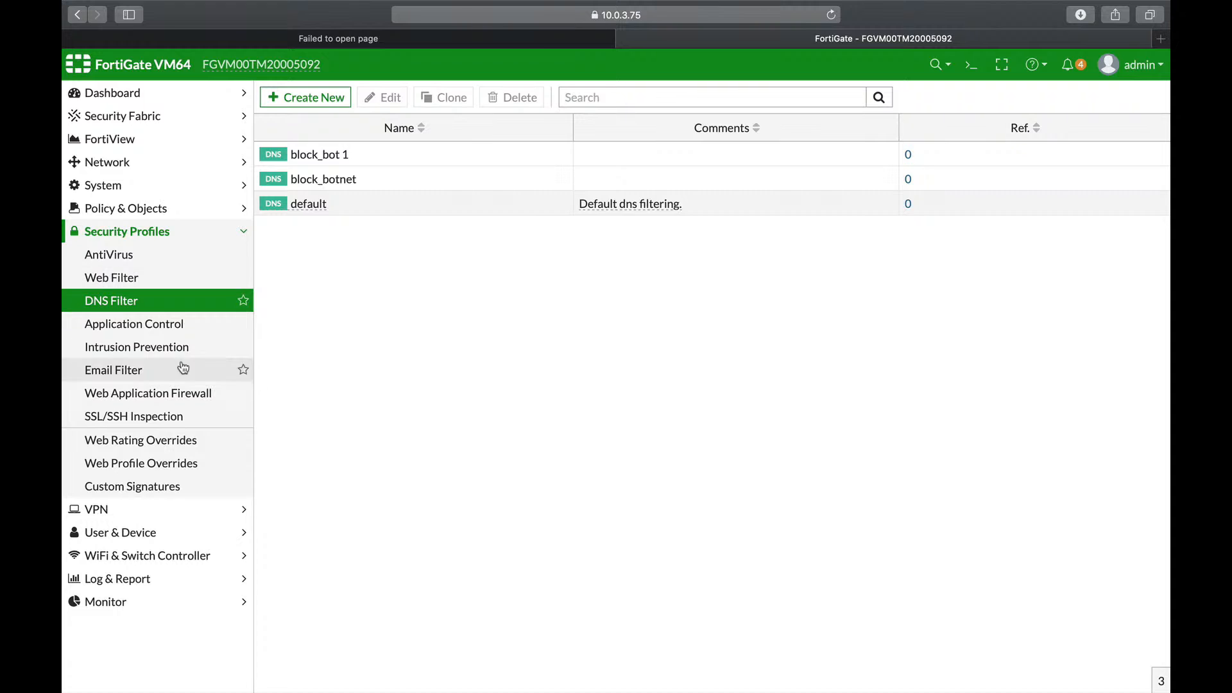
left_click(122, 326)
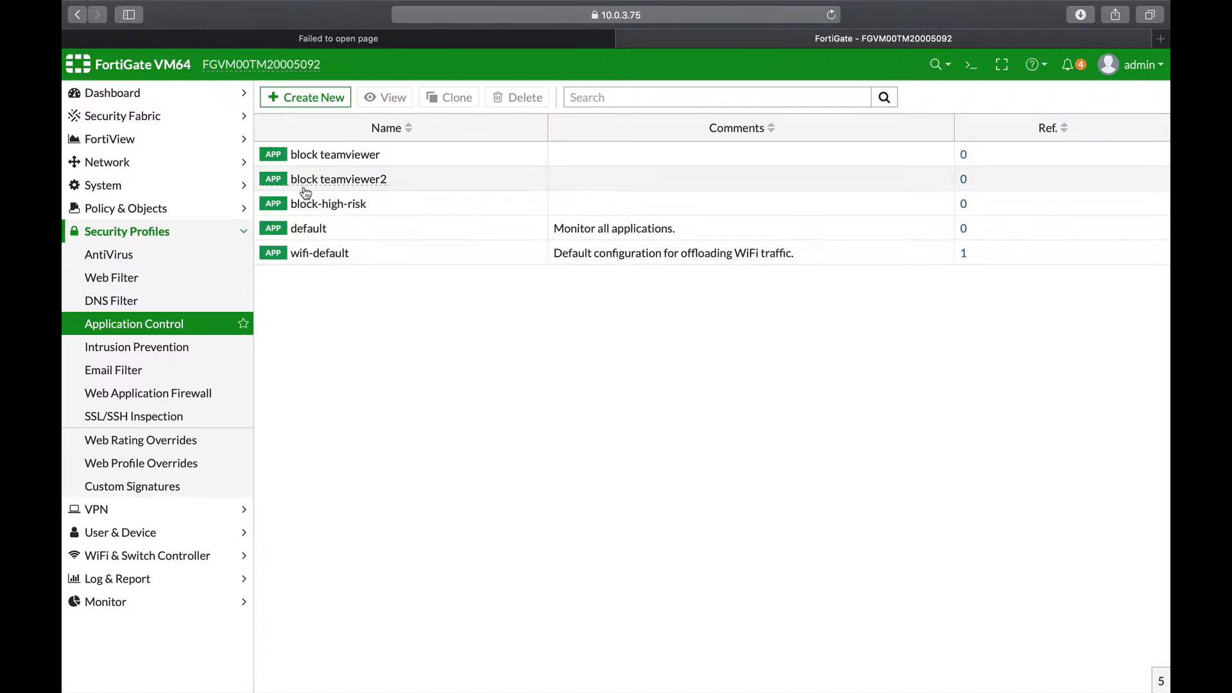
Step: Open the block teamviewer sensor, scroll through its categories and options, then view Intrusion Prevention sensors
left_click(330, 154)
left_click(385, 97)
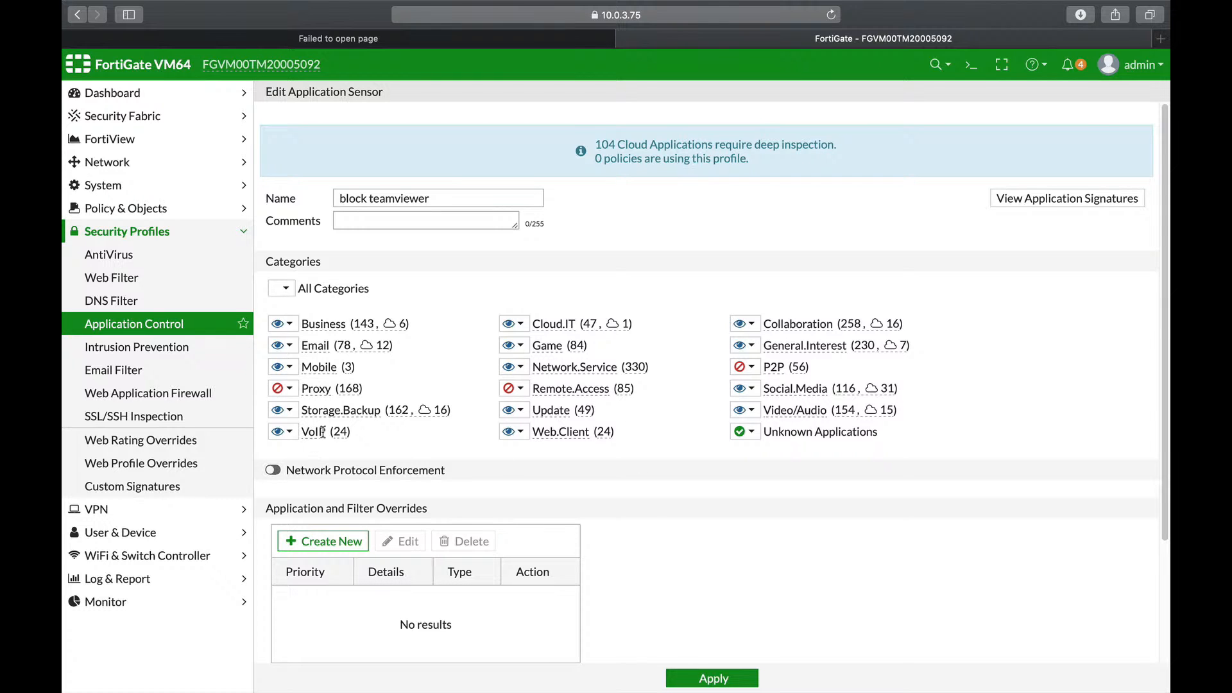
mouse_move(321, 430)
scroll(658, 519, "down", 3)
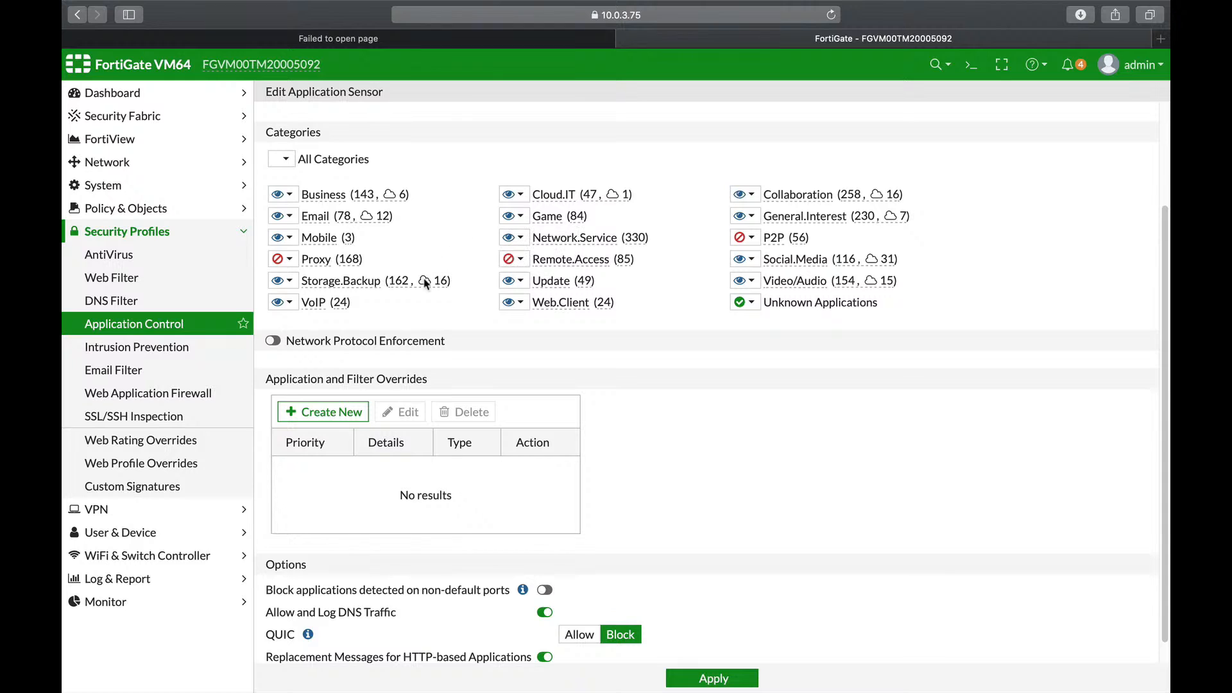
scroll(628, 461, "down", 1)
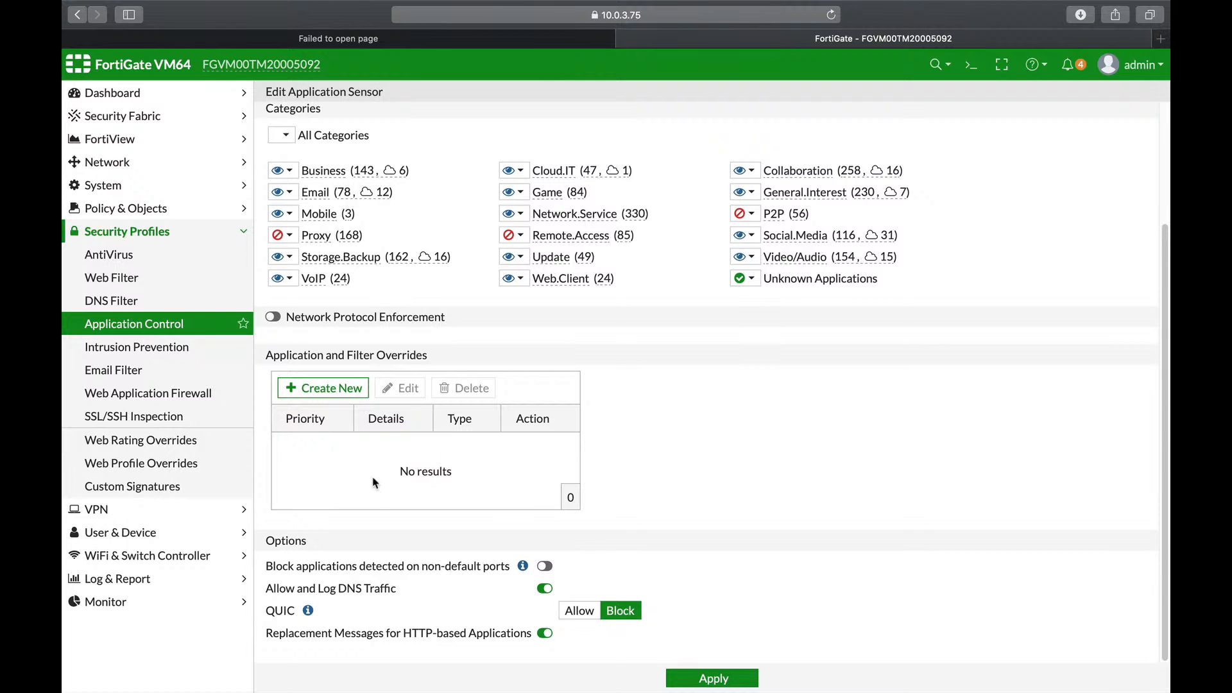
left_click(159, 354)
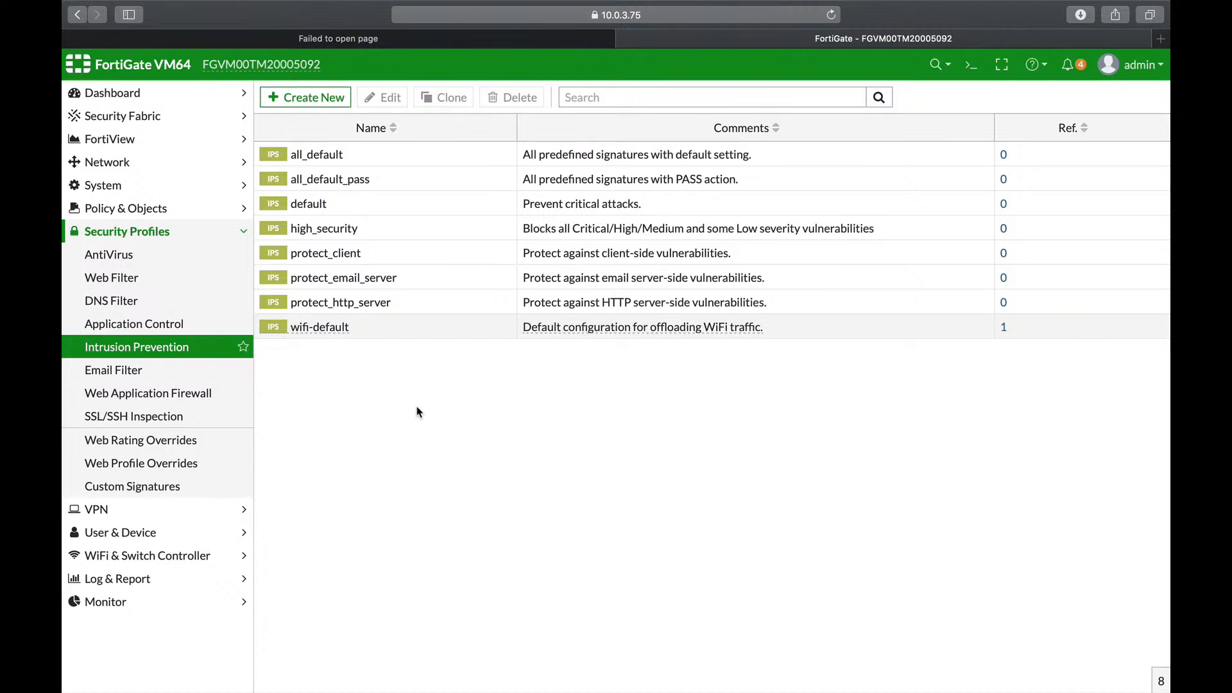
Step: Go to IPv4 DoS Policy and start a new policy, with every L3/L4 anomaly at Disable
left_click(158, 211)
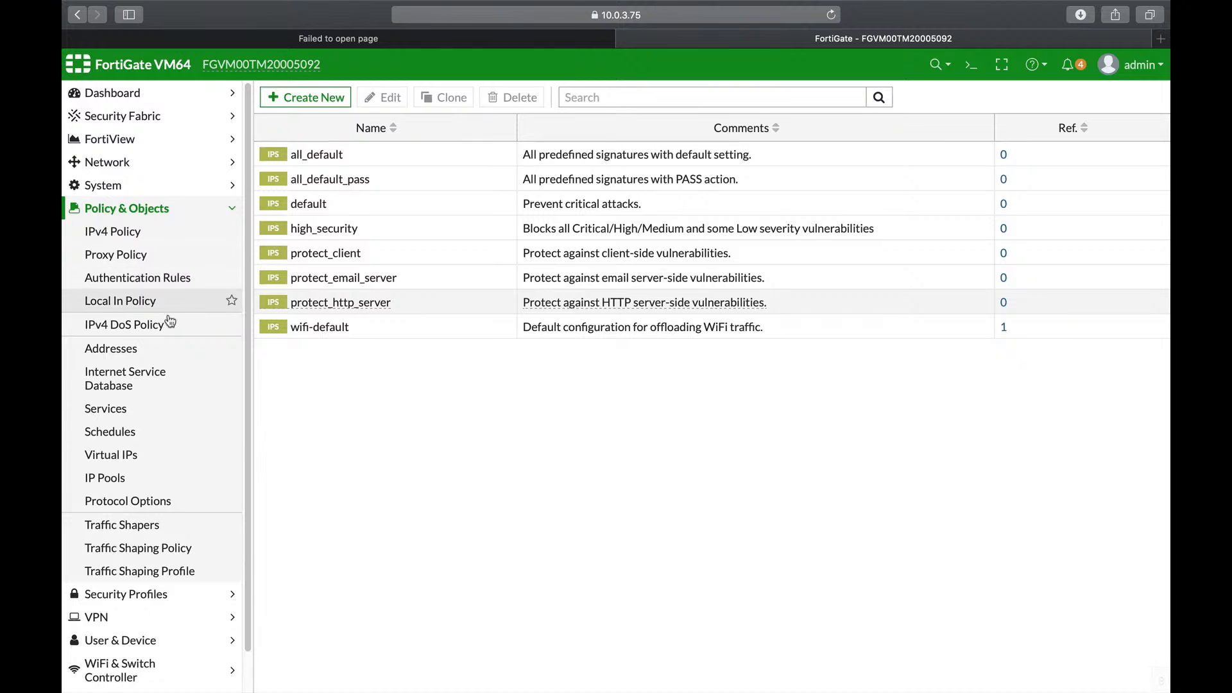
left_click(169, 322)
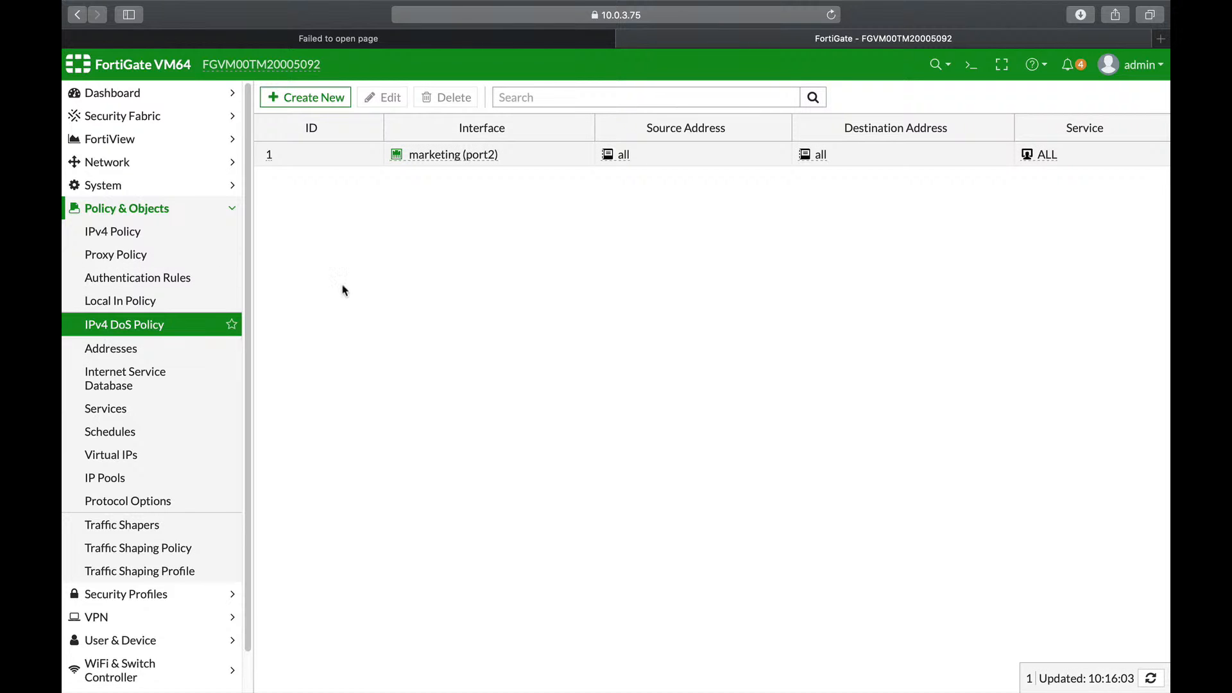
left_click(337, 101)
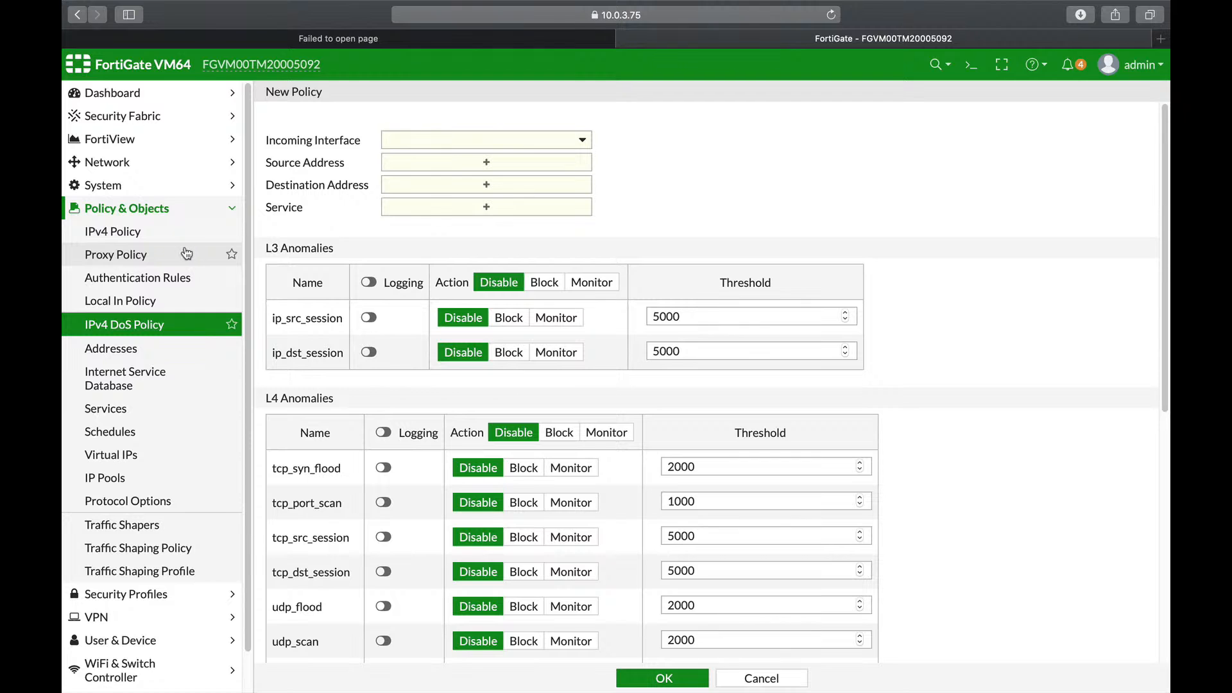
Step: Return to the IPv4 Policy table and select the marketing policy row
left_click(129, 230)
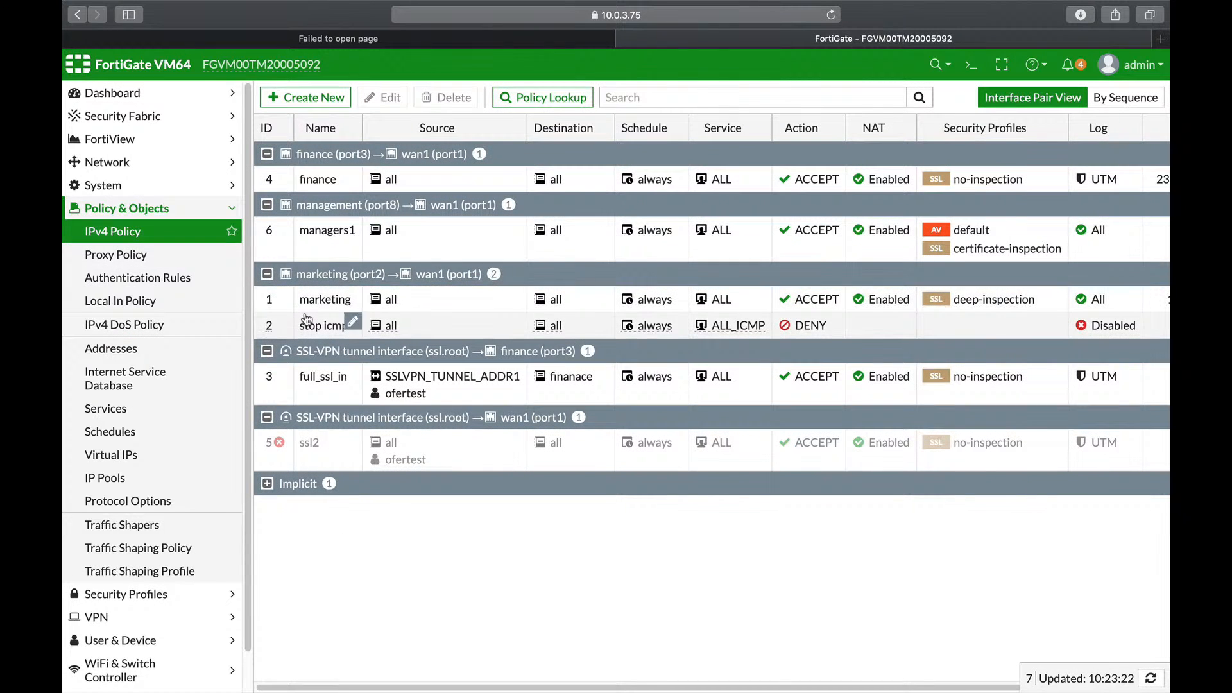
left_click(343, 299)
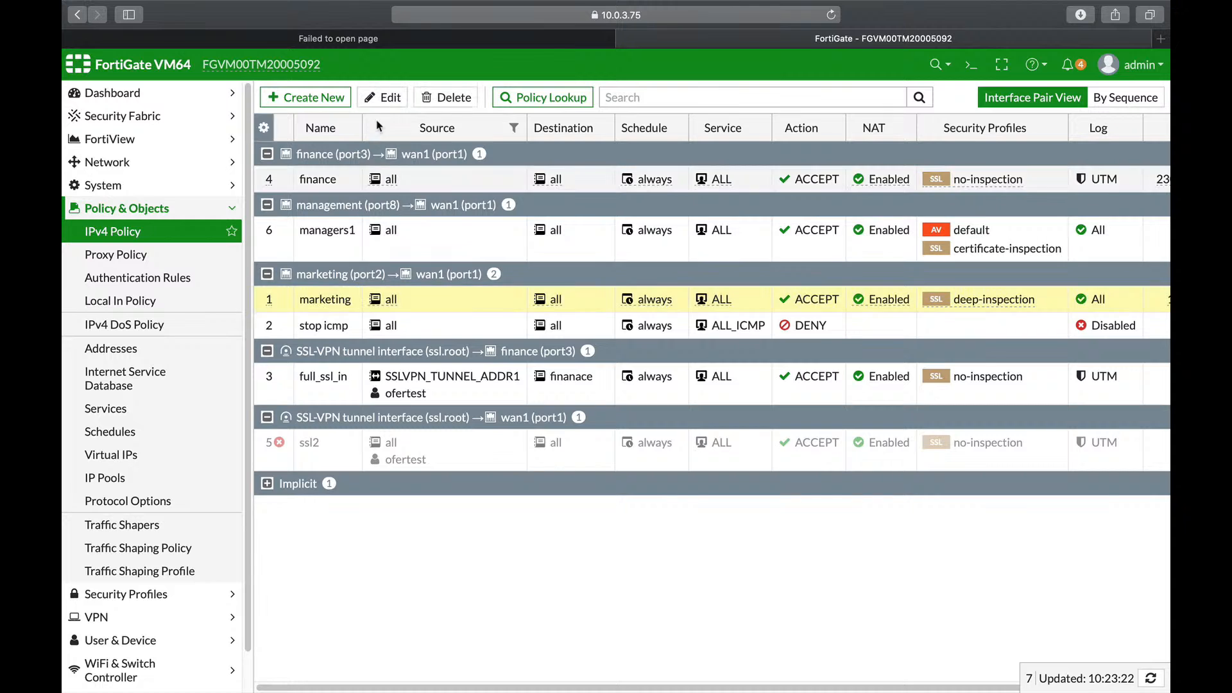
Step: Open the marketing policy's Edit Policy page and scroll to its security profiles and deep-inspection SSL setting
left_click(389, 99)
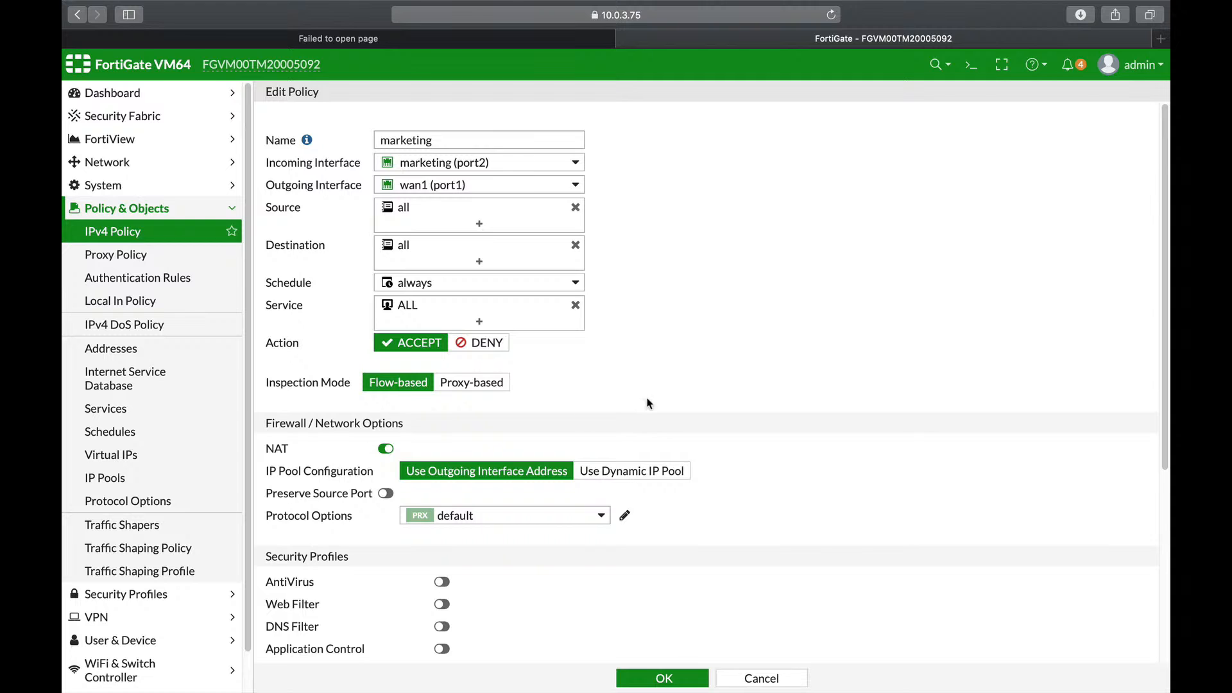
scroll(646, 403, "down", 5)
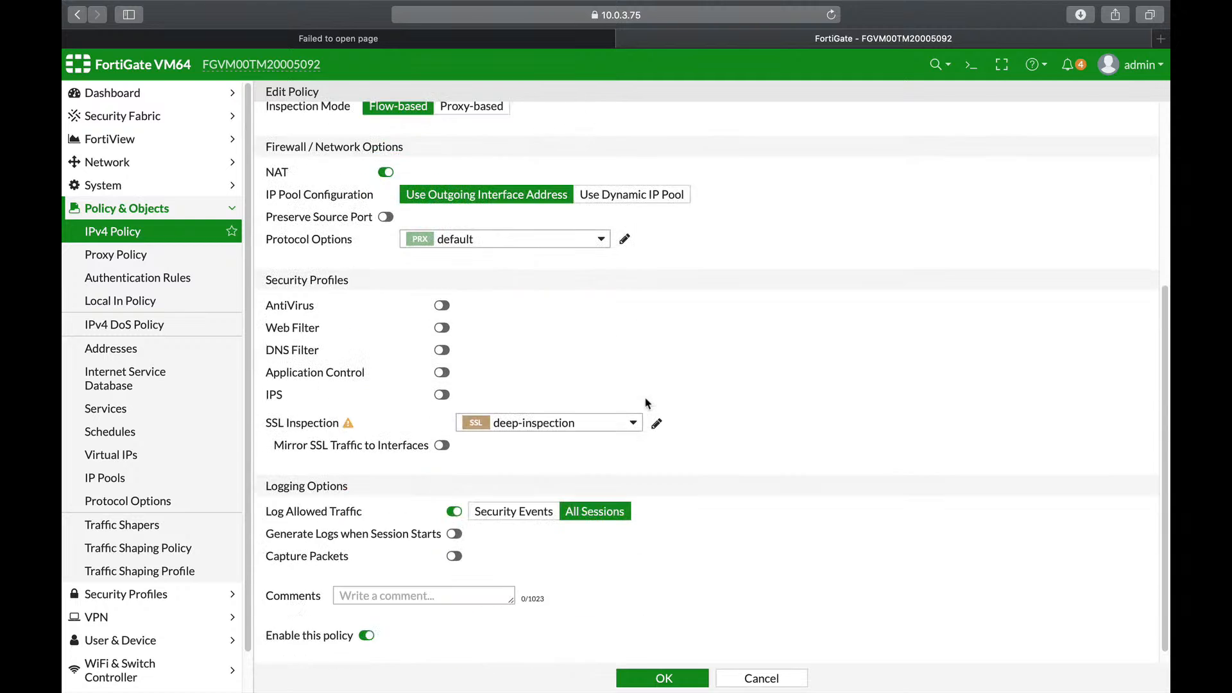
Step: Open the marketing policy's SSL Inspection list and preview the deep-inspection and other profiles' info cards
left_click(536, 417)
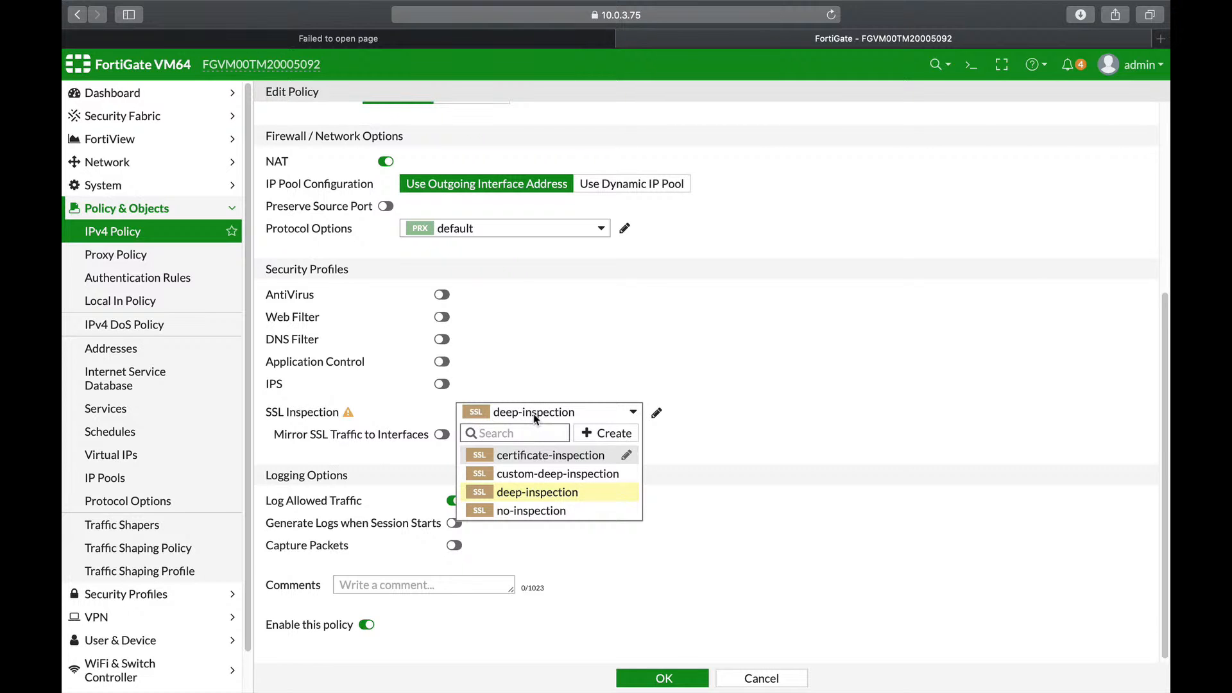
mouse_move(524, 456)
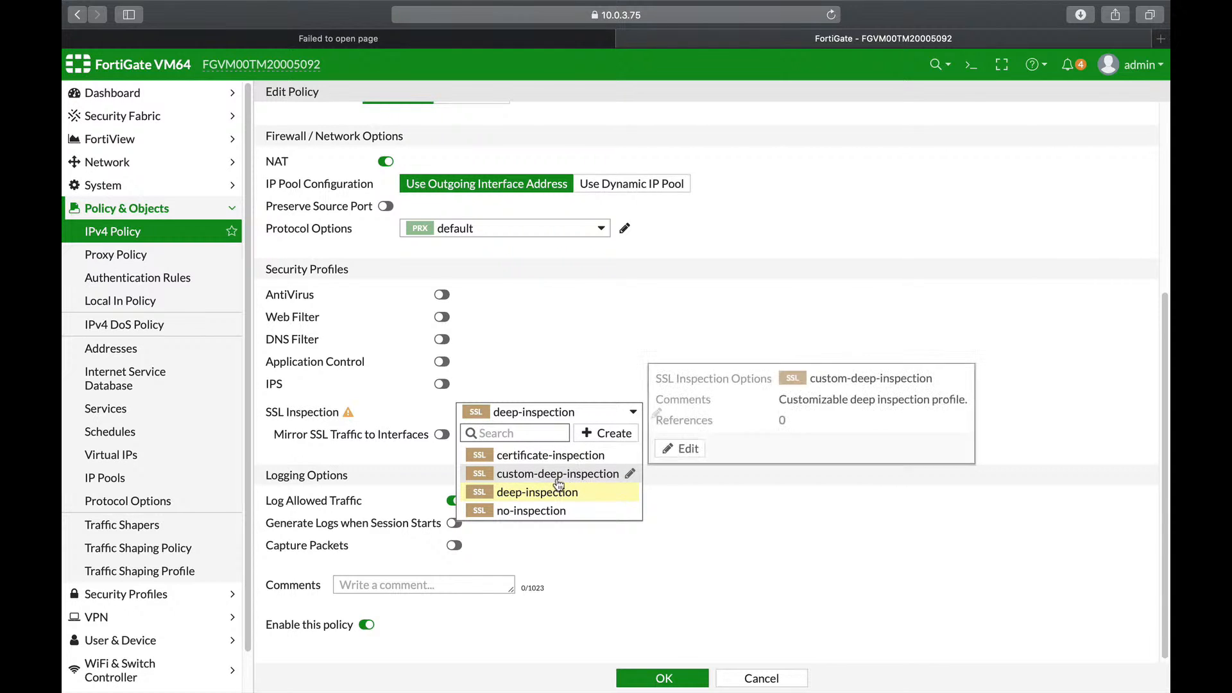
mouse_move(526, 503)
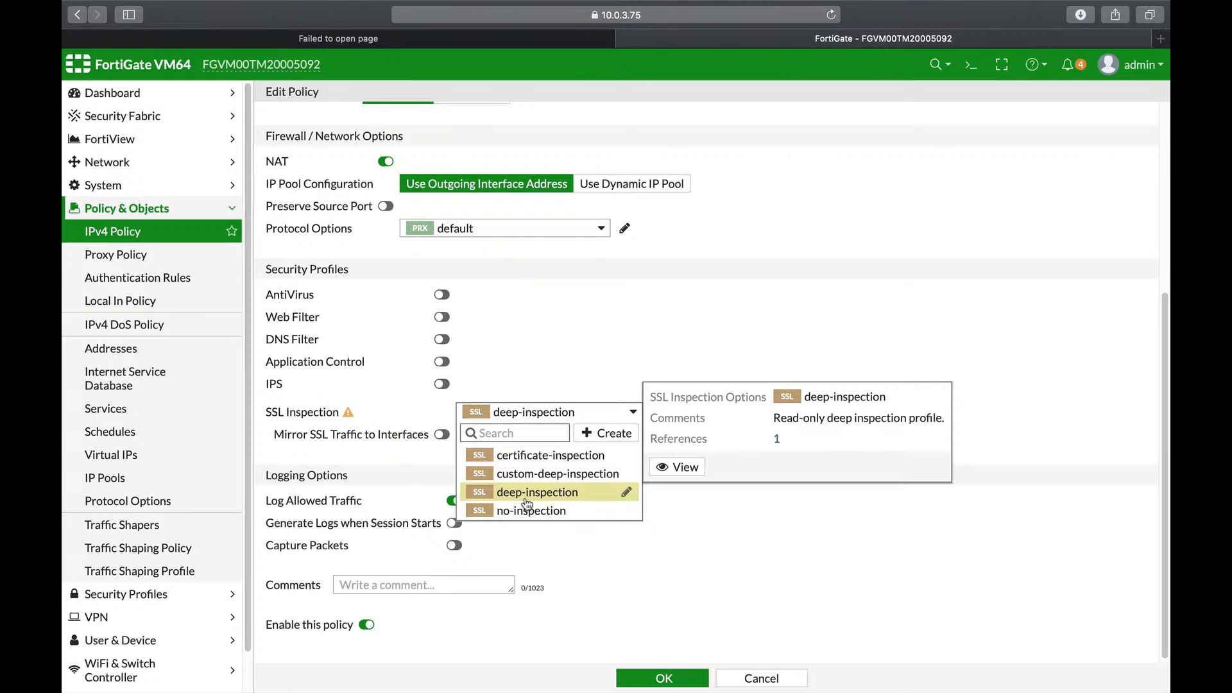